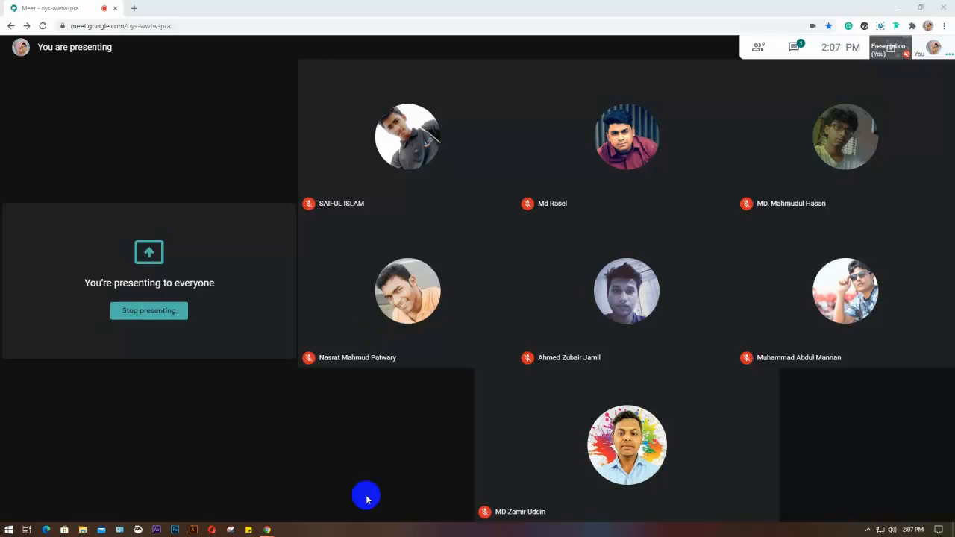
# Turn on the camera in the Google Meet call
pyautogui.click(516, 500)
pyautogui.moveTo(560, 176)
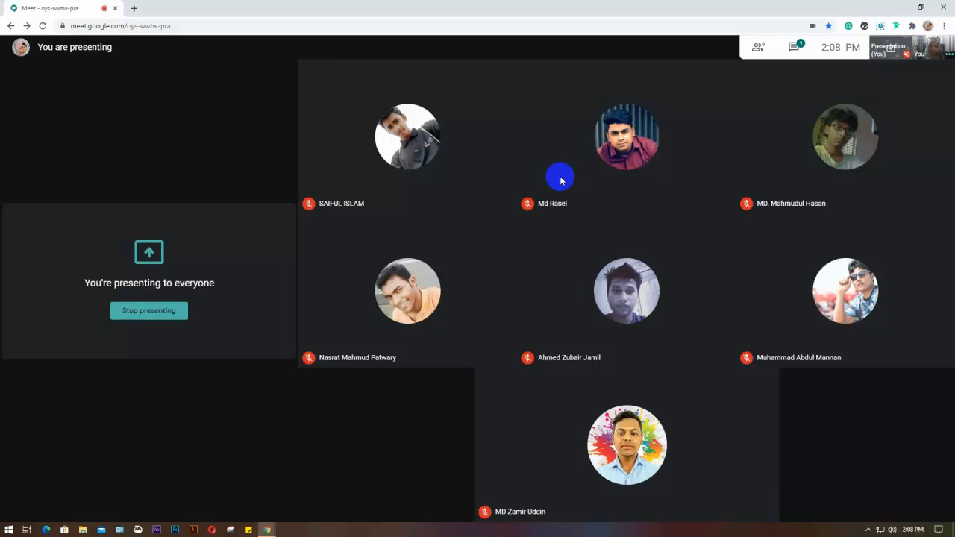
# Open the "52 batch web template design" PSD from the Desktop folder in Photoshop, using File Explorer
pyautogui.moveTo(190, 510)
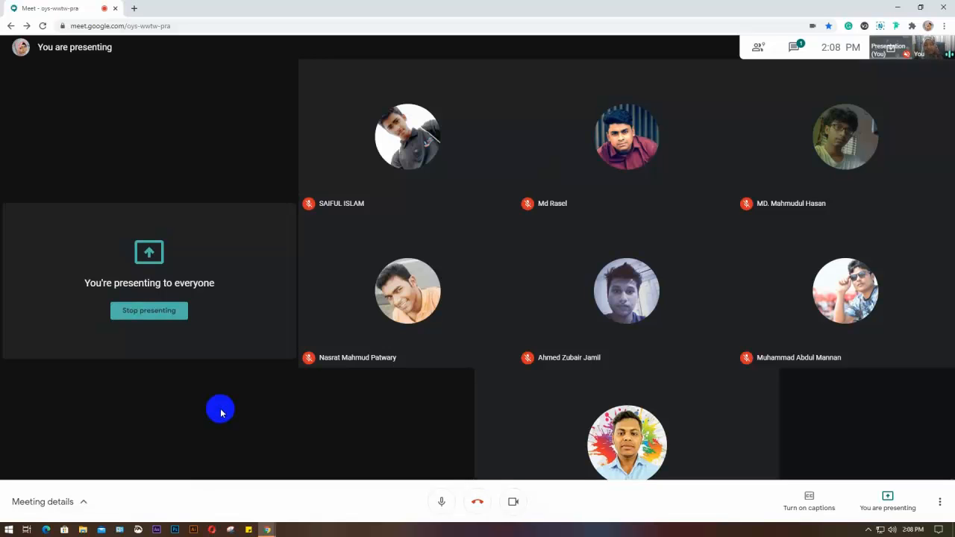
pyautogui.click(165, 530)
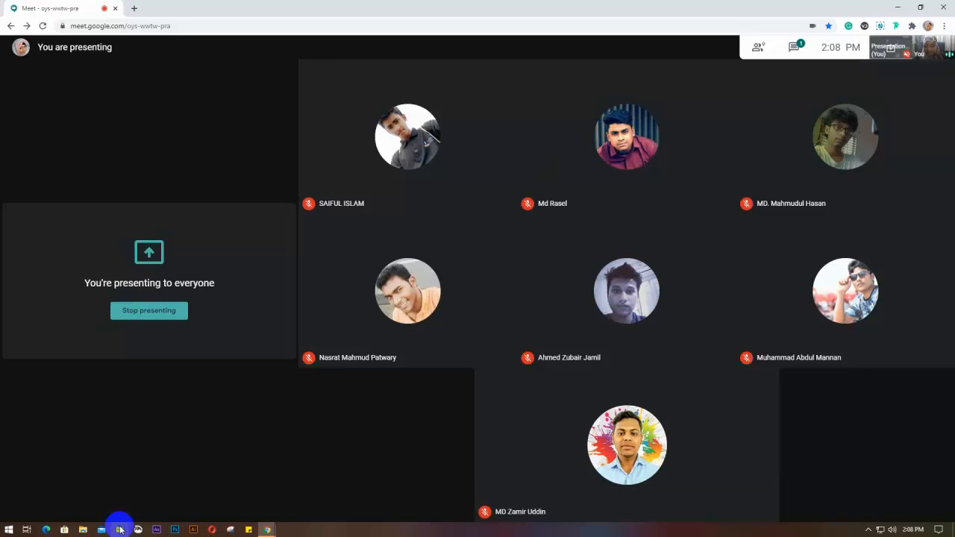
pyautogui.click(84, 530)
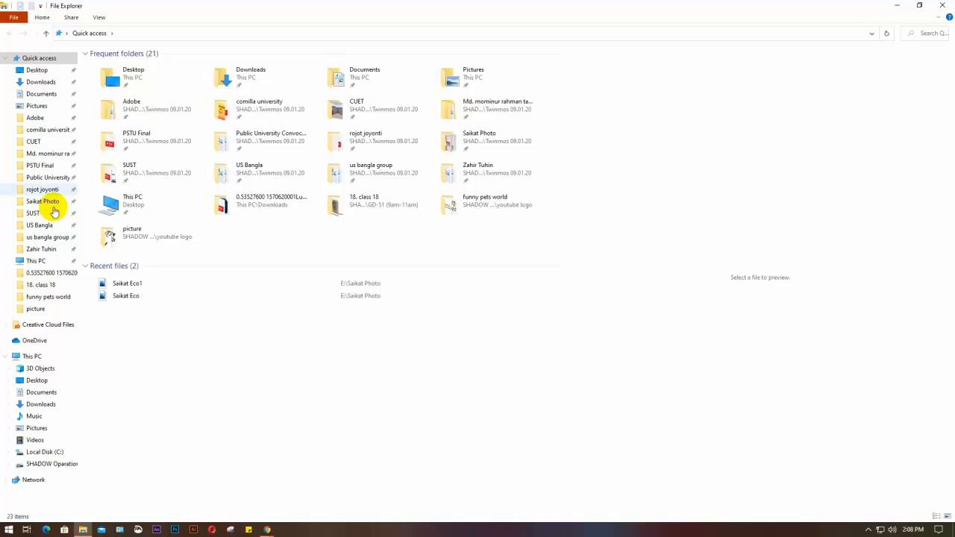
pyautogui.click(37, 69)
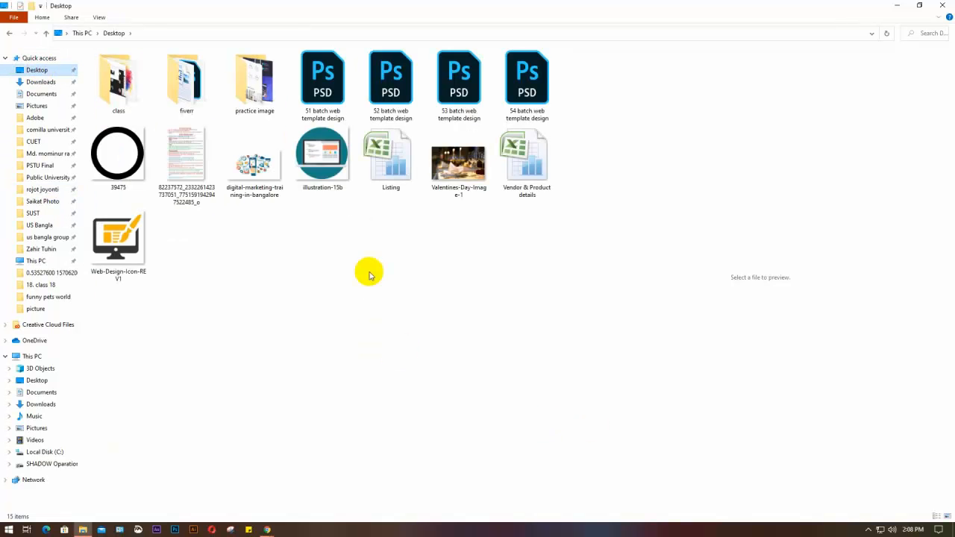
pyautogui.click(394, 91)
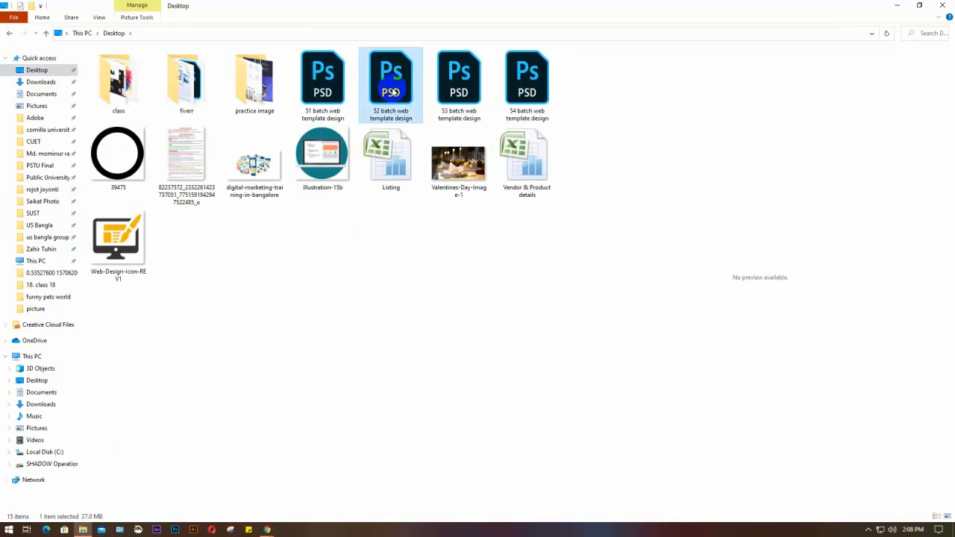
pyautogui.doubleClick(393, 91)
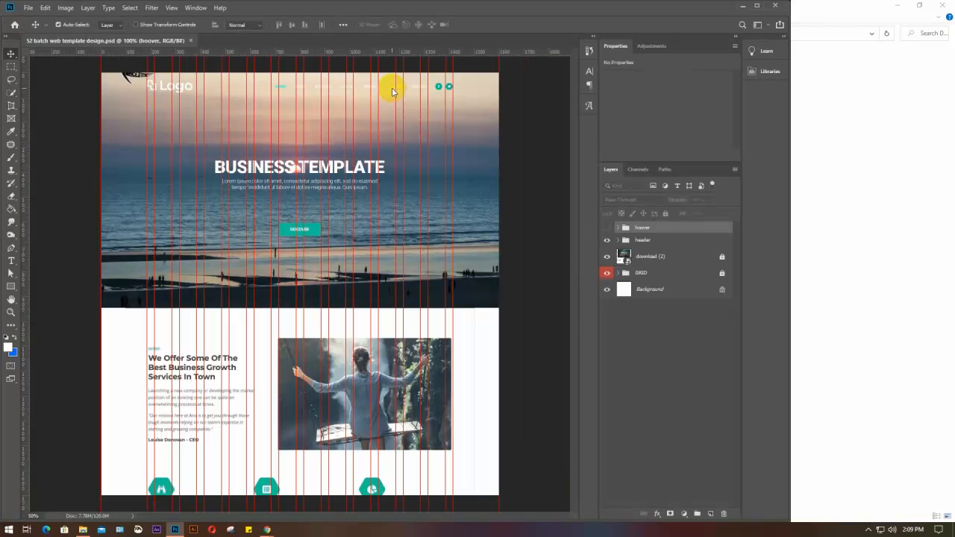
# Hide the "download (2)" reference layer and the GRID group
pyautogui.click(605, 259)
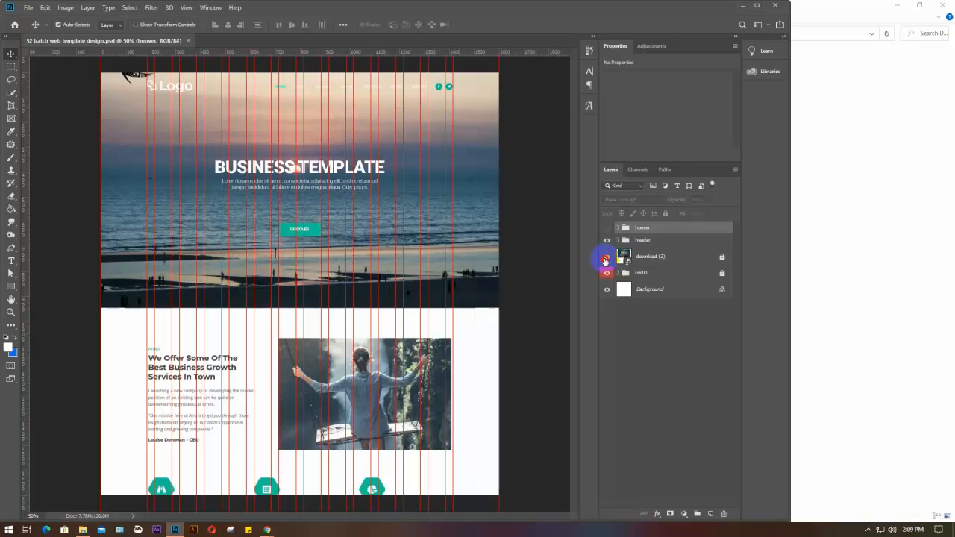
pyautogui.click(605, 259)
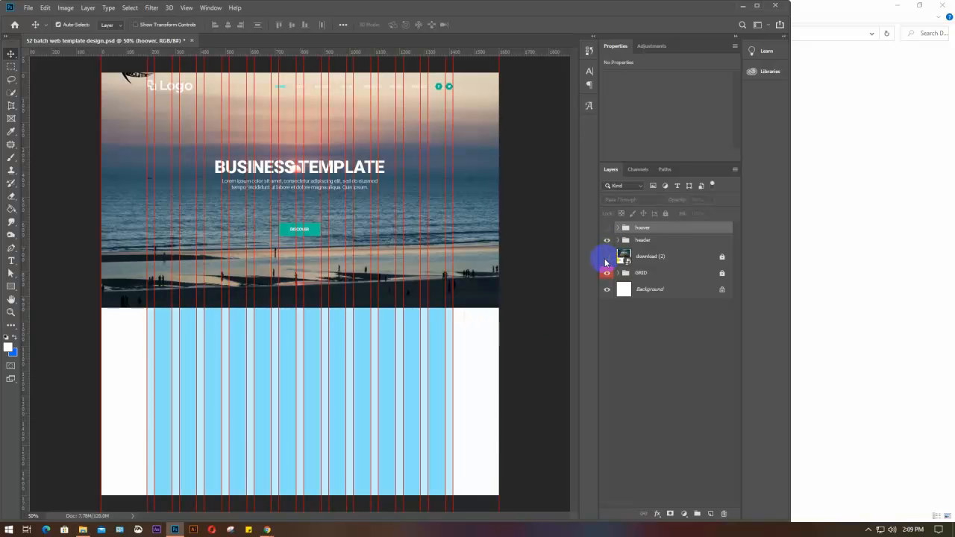
pyautogui.click(607, 273)
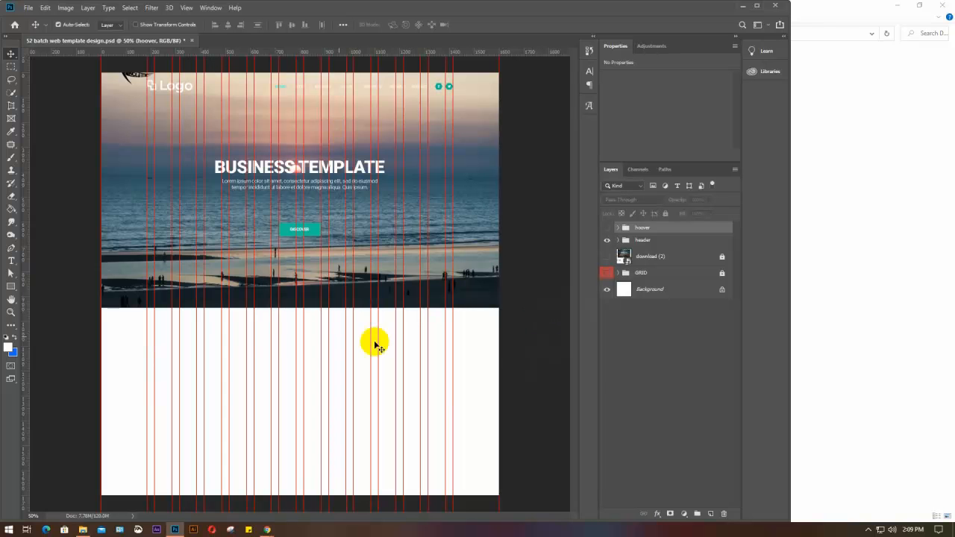
pyautogui.scroll(-1, 367, 298)
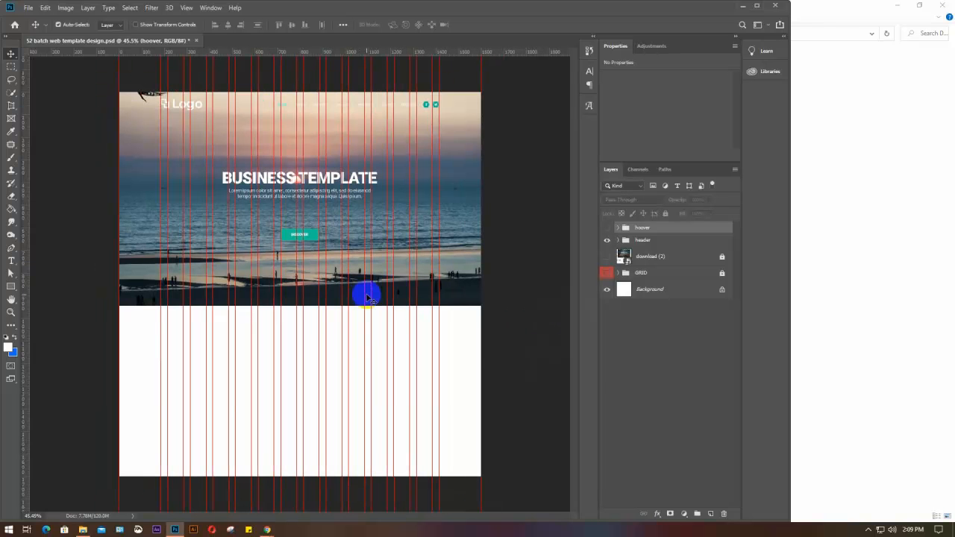
pyautogui.scroll(-1, 239, 99)
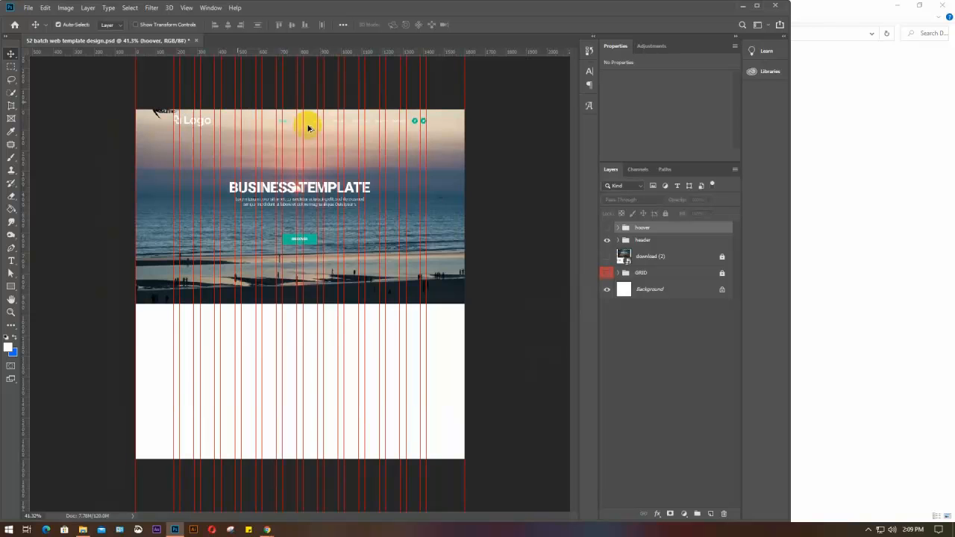
pyautogui.scroll(4, 309, 128)
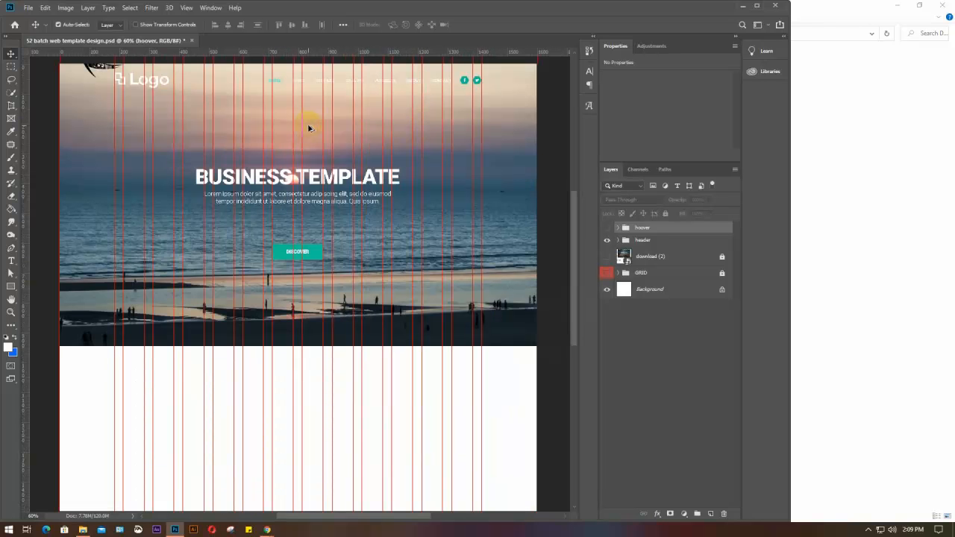
pyautogui.scroll(1, 312, 125)
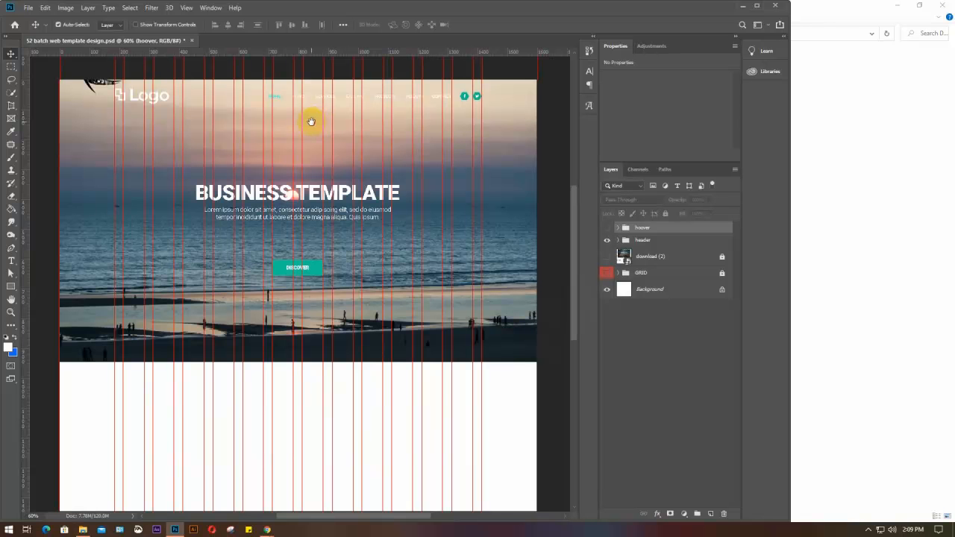
pyautogui.click(186, 7)
pyautogui.click(213, 242)
# Minimize File Explorer, switch to the Google Meet window and show the list of people in the call
pyautogui.click(894, 7)
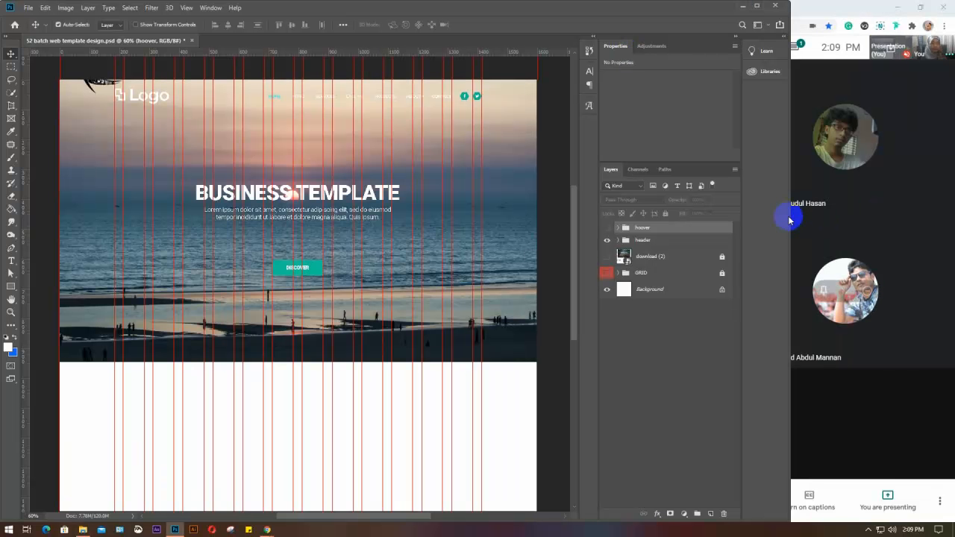
pyautogui.click(821, 10)
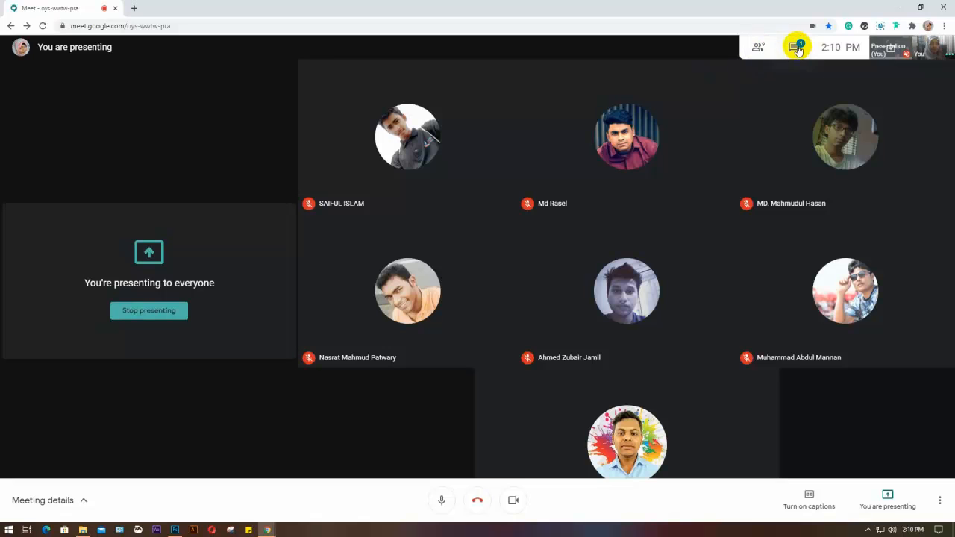
pyautogui.click(758, 52)
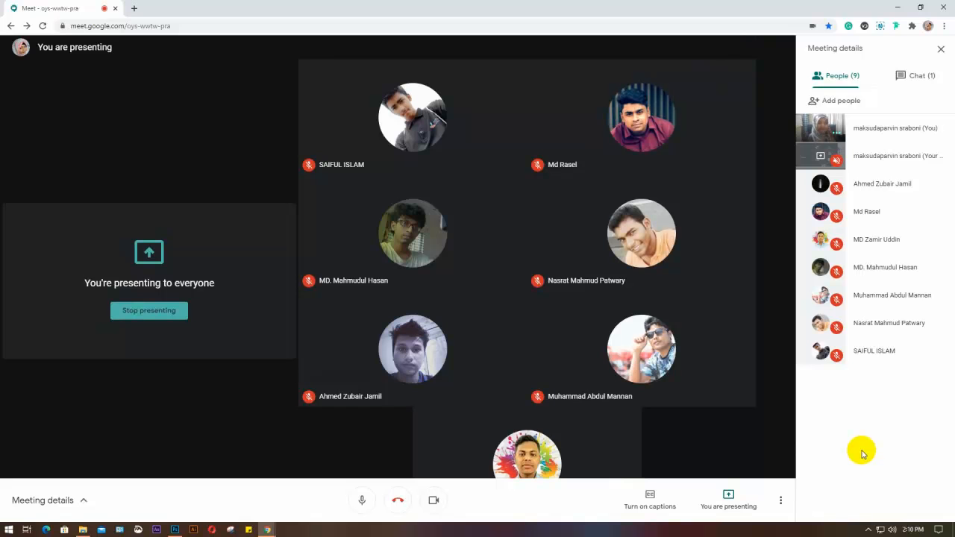
# Switch back to Photoshop and make the "download (2)" reference layer visible to examine its intro section below the header
pyautogui.click(174, 530)
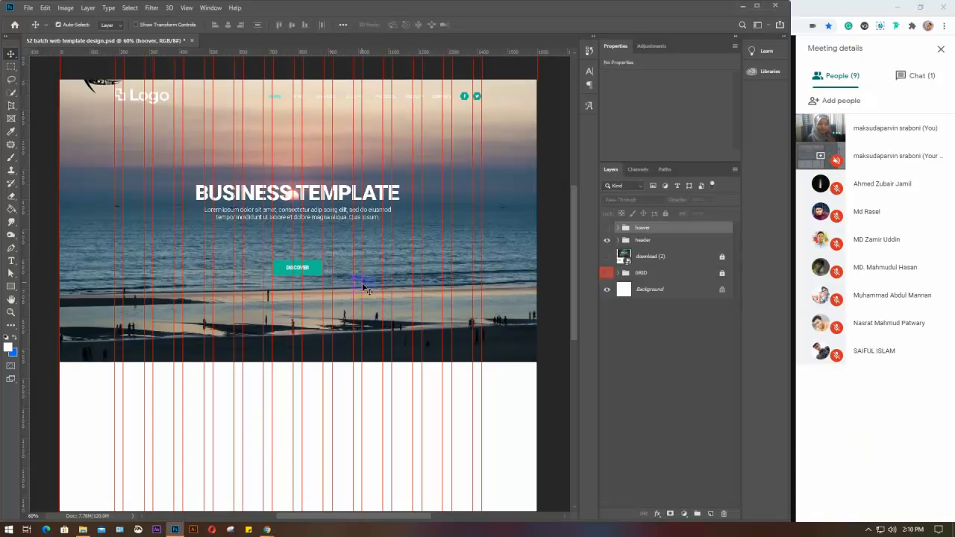
pyautogui.scroll(-1, 364, 286)
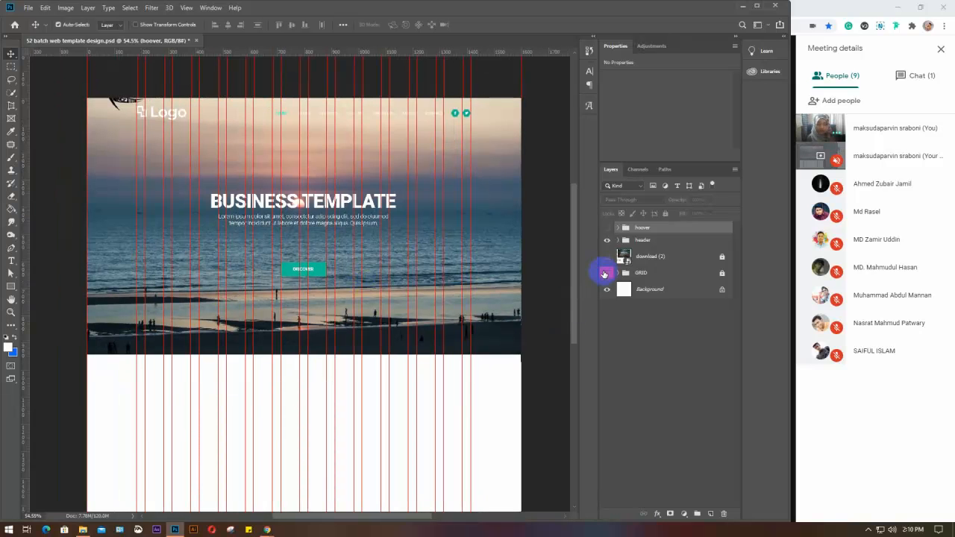
pyautogui.click(607, 258)
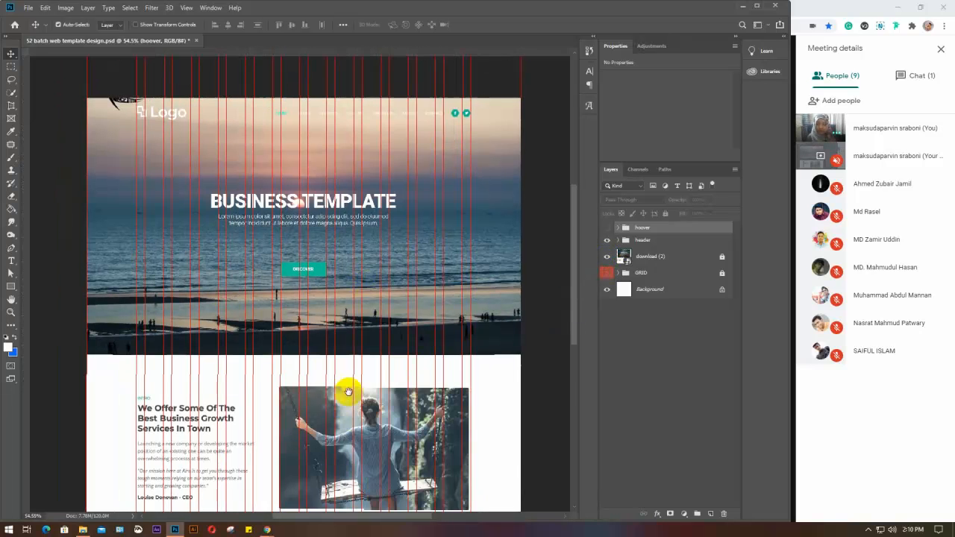
pyautogui.scroll(-4, 348, 395)
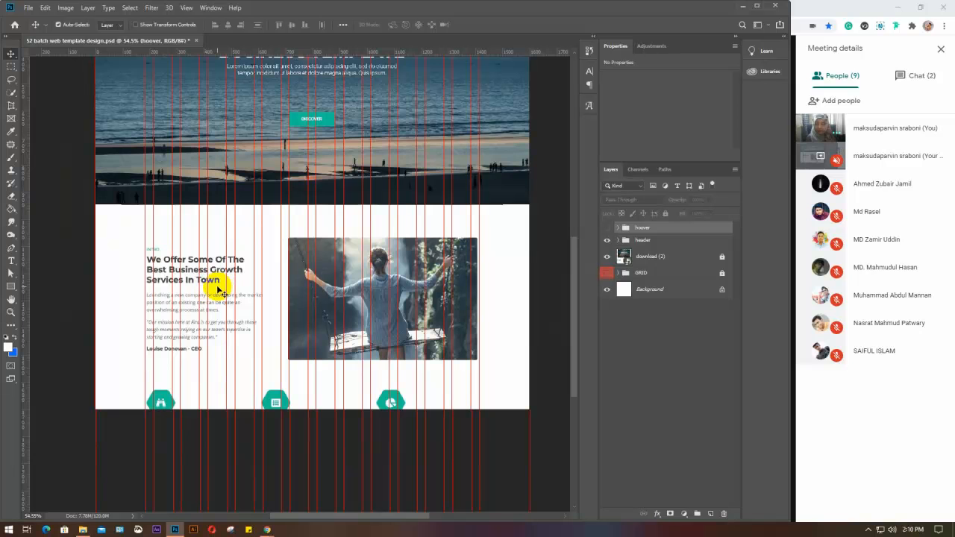
pyautogui.scroll(4, 345, 144)
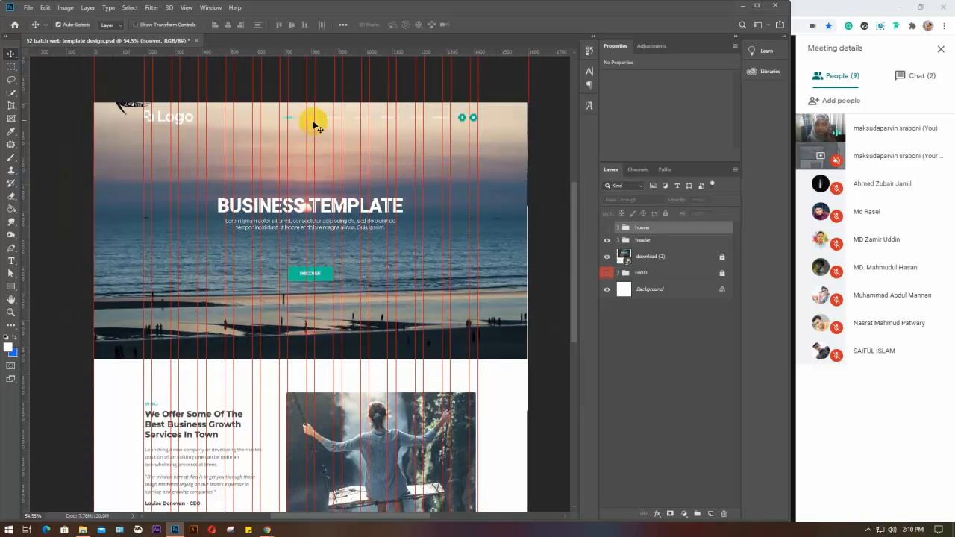
pyautogui.scroll(-4, 284, 280)
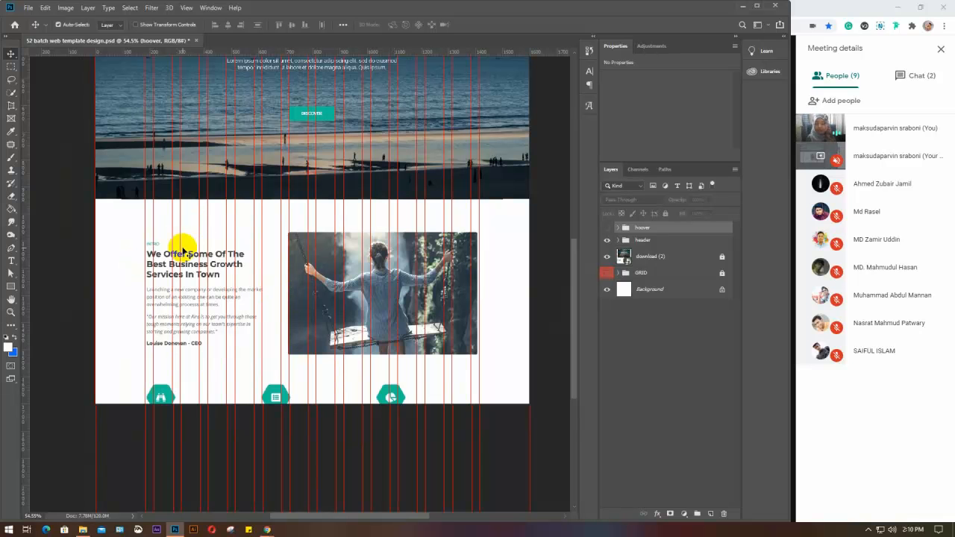
pyautogui.scroll(2, 192, 330)
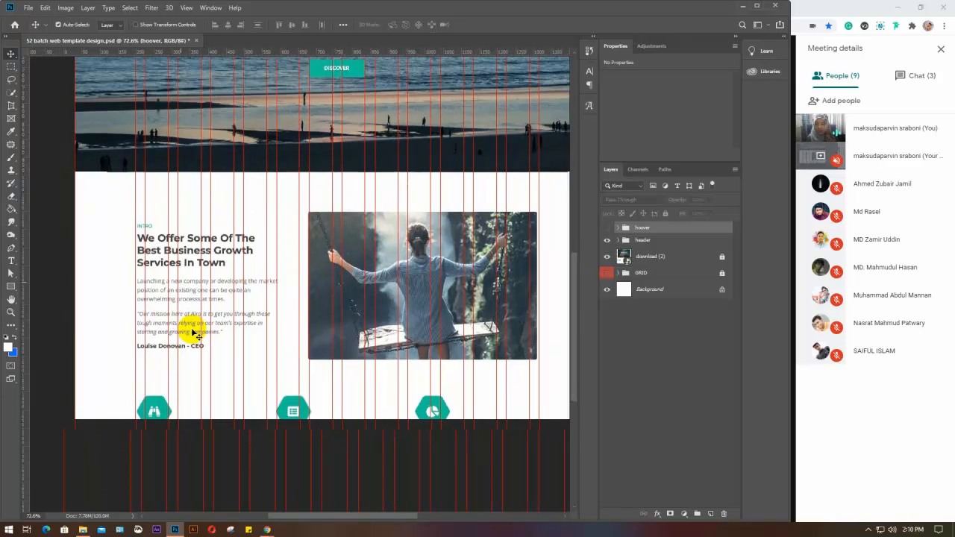
pyautogui.scroll(1, 192, 330)
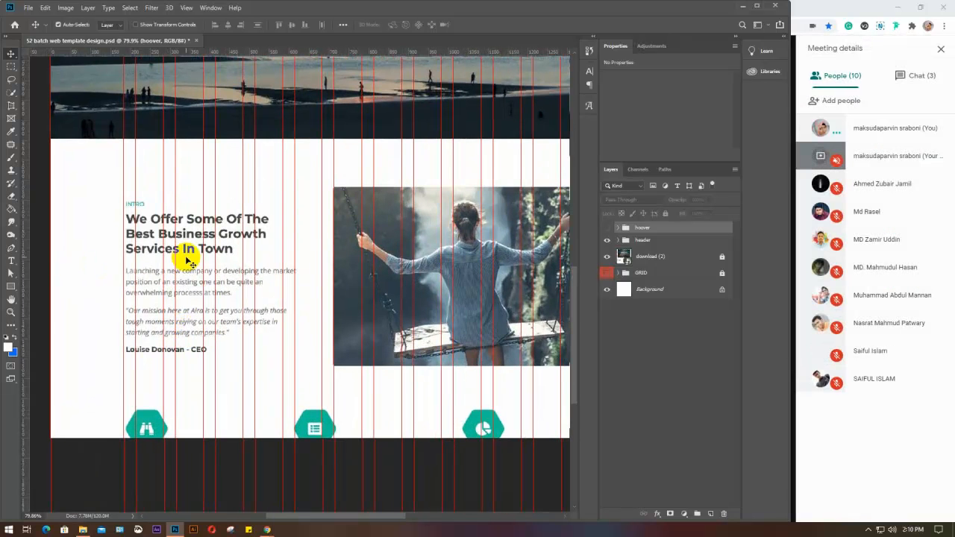
# Read the chat messages in the Google Meet call and return to the list of people
pyautogui.click(914, 78)
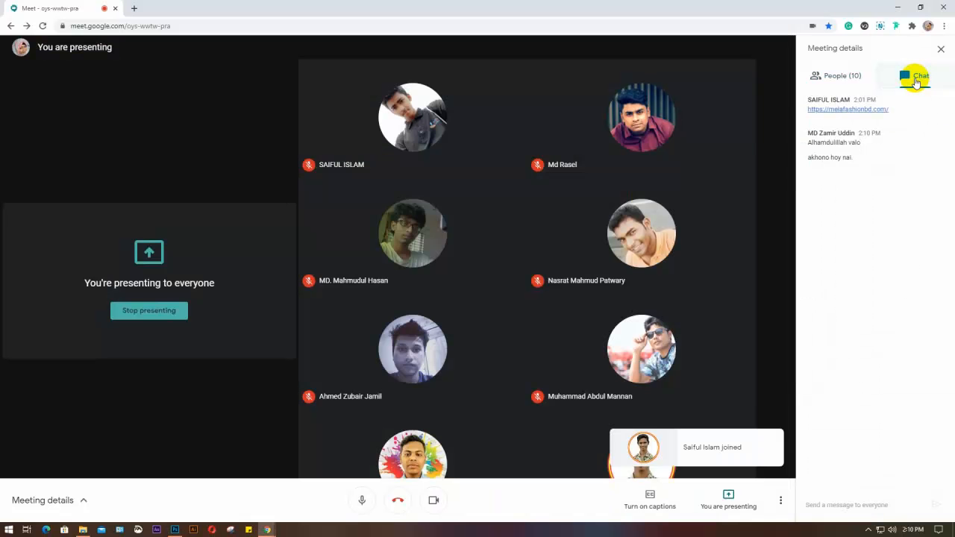
pyautogui.click(847, 75)
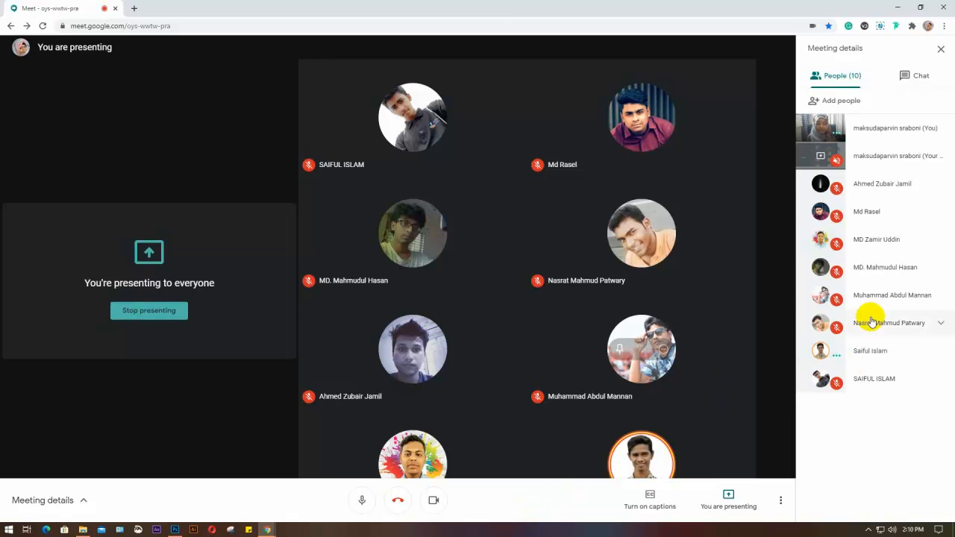
# Switch to Photoshop and add a text layer reading "INTRO" beside the reference's small intro label
pyautogui.click(174, 530)
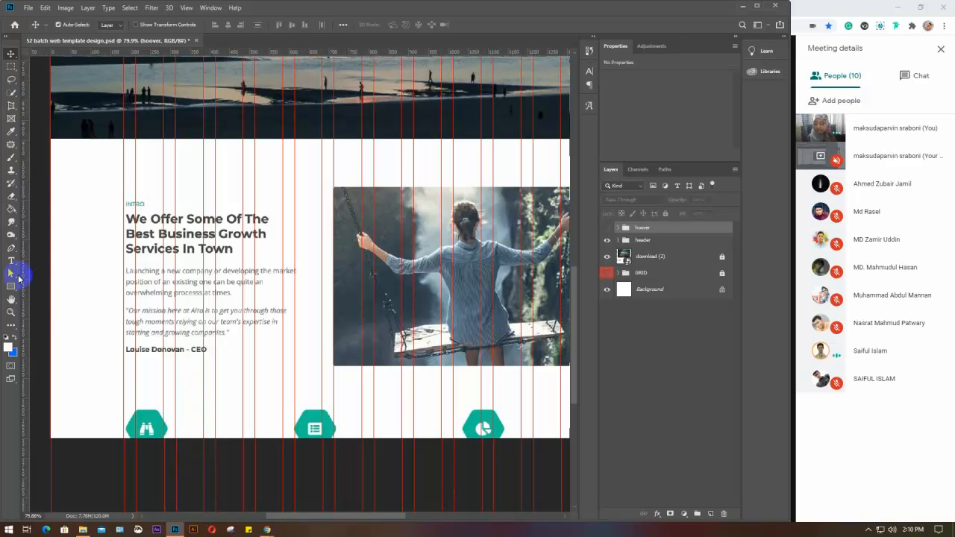
pyautogui.click(11, 261)
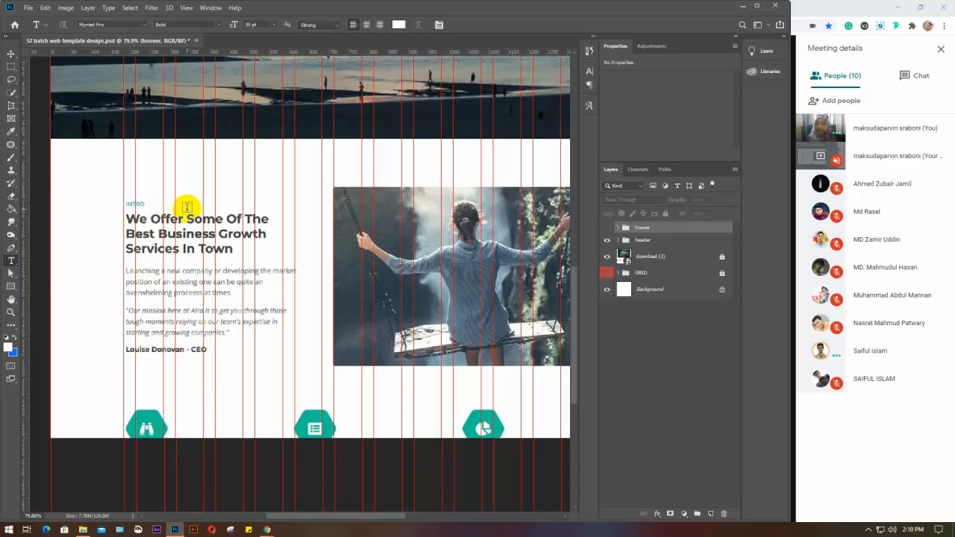
pyautogui.click(186, 207)
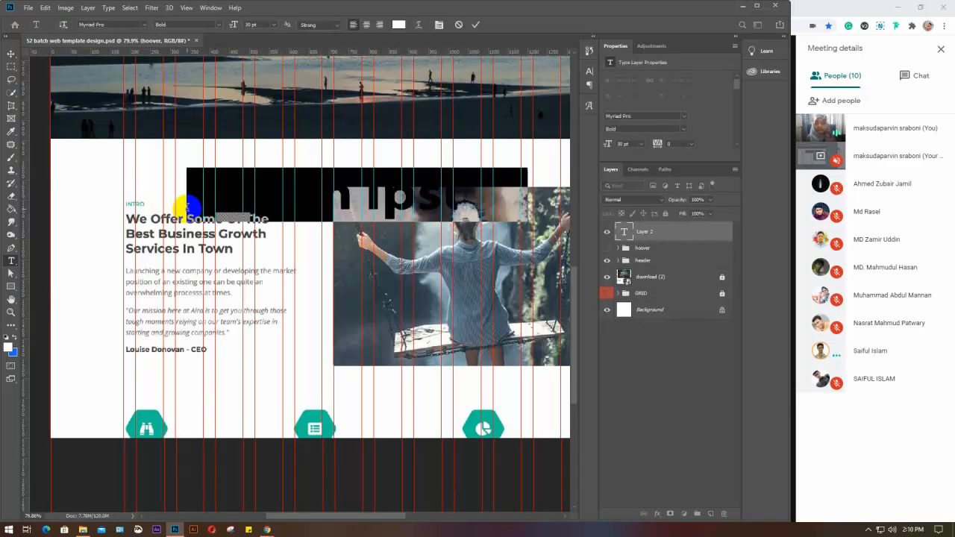
pyautogui.press('BackSpace')
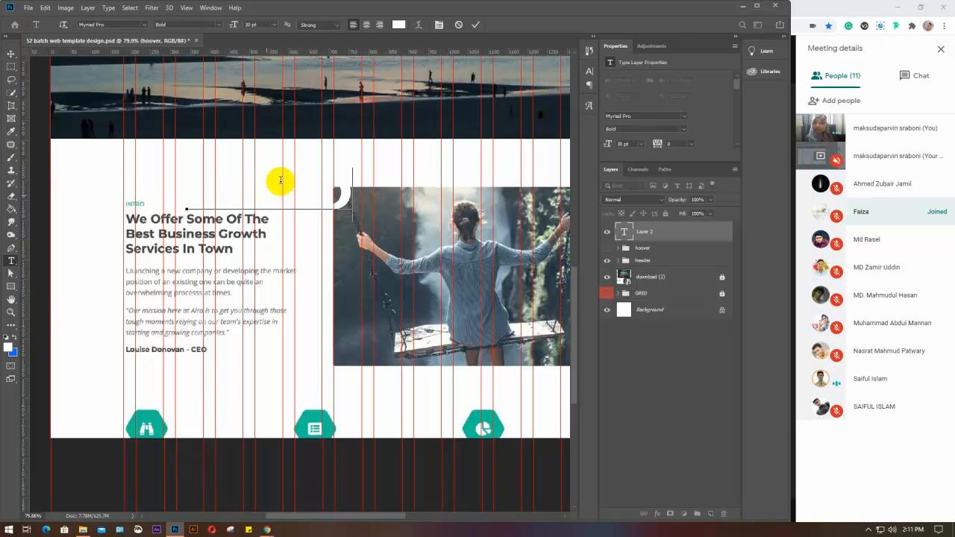
# Select the whole INTRO text and color it teal #13bf97, sampled from the reference's middle hexagon icon
pyautogui.moveTo(352, 193); pyautogui.dragTo(173, 211)
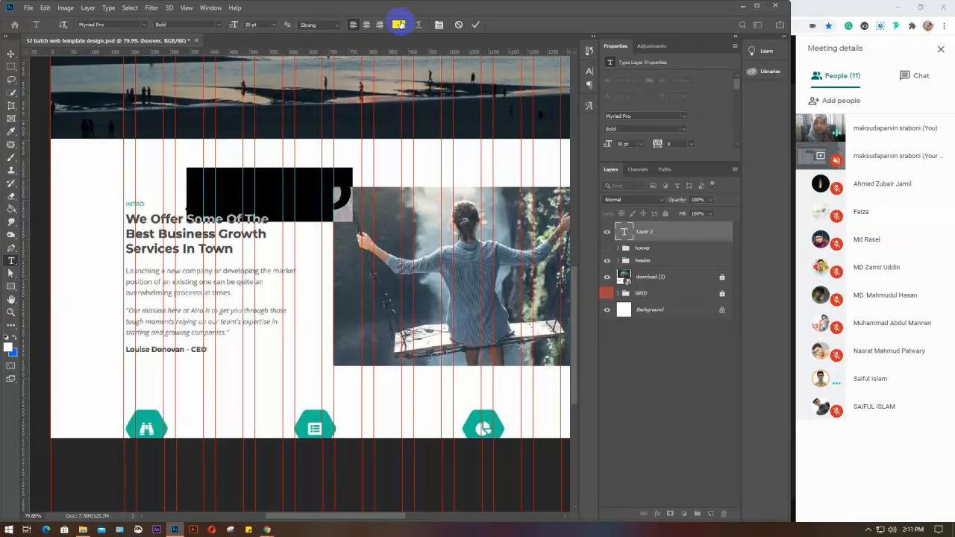
pyautogui.click(399, 24)
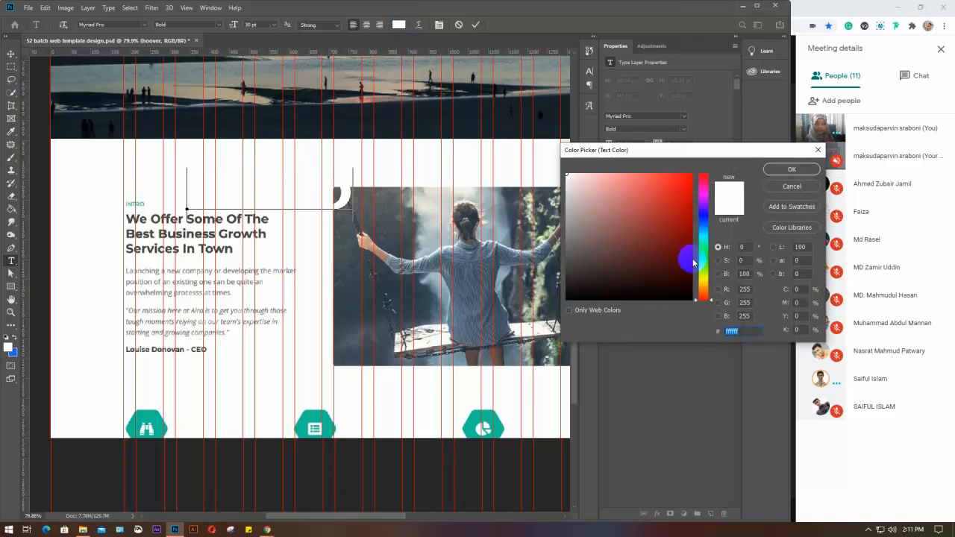
pyautogui.click(704, 258)
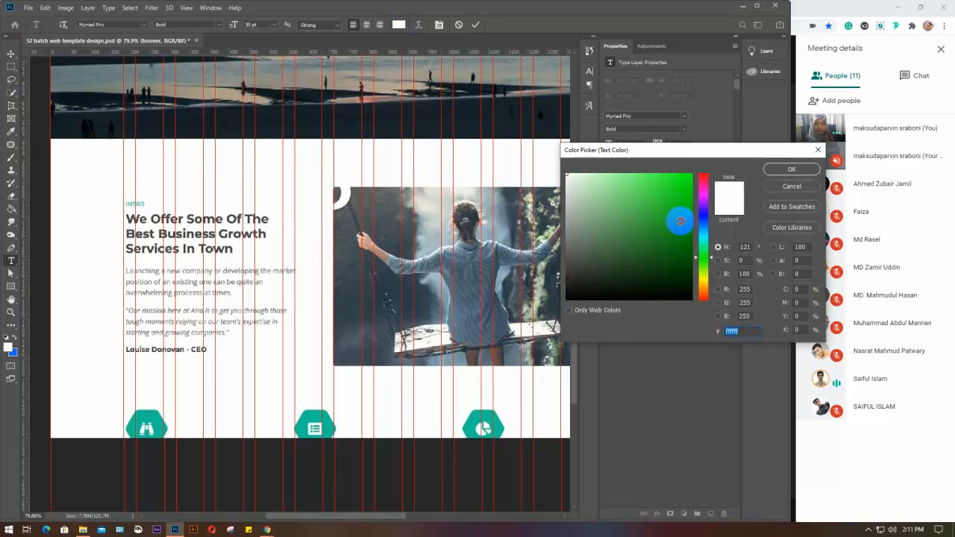
pyautogui.click(693, 172)
pyautogui.click(691, 246)
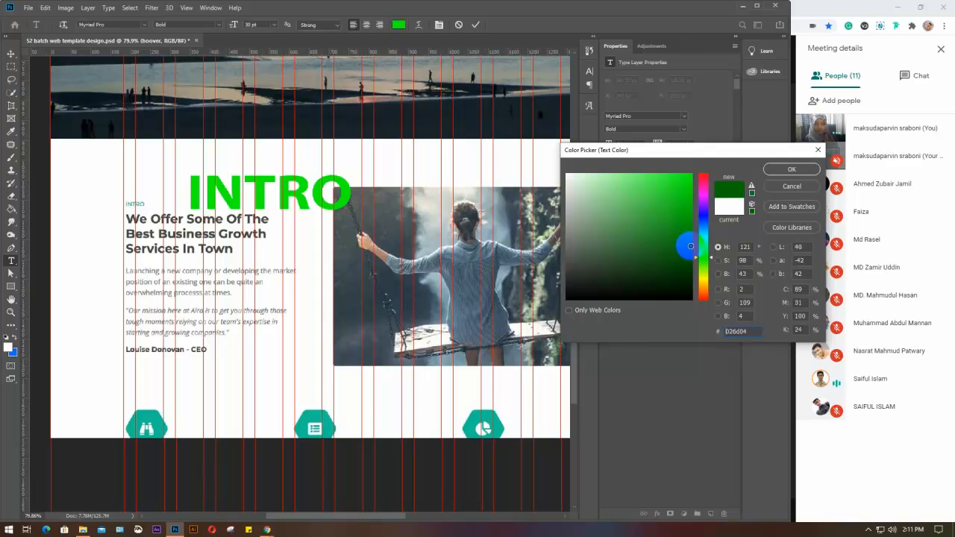
pyautogui.moveTo(690, 246); pyautogui.dragTo(692, 265)
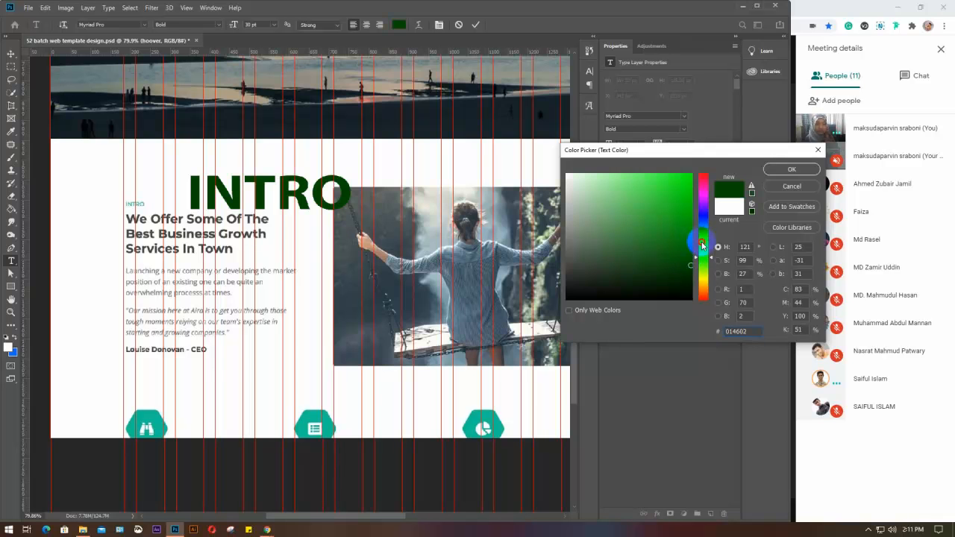
pyautogui.click(701, 242)
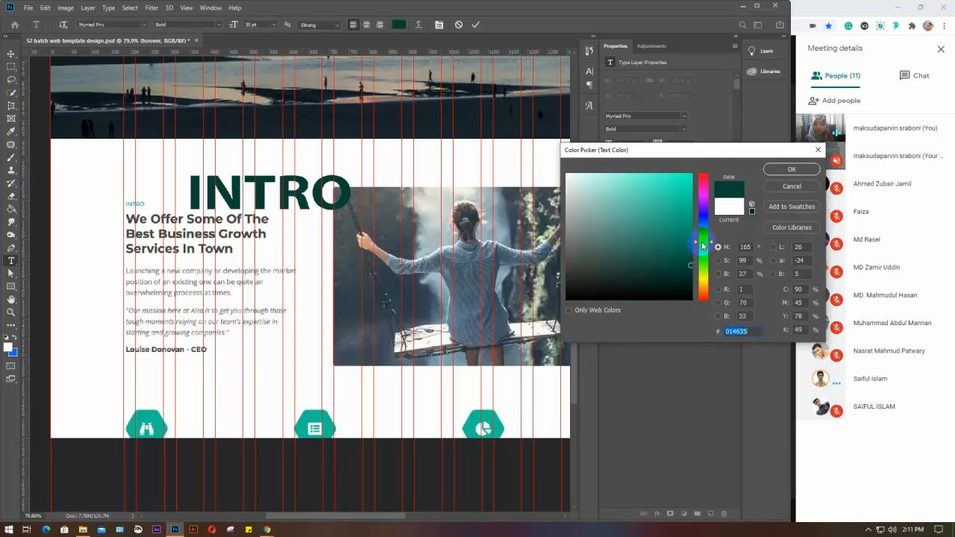
pyautogui.click(692, 228)
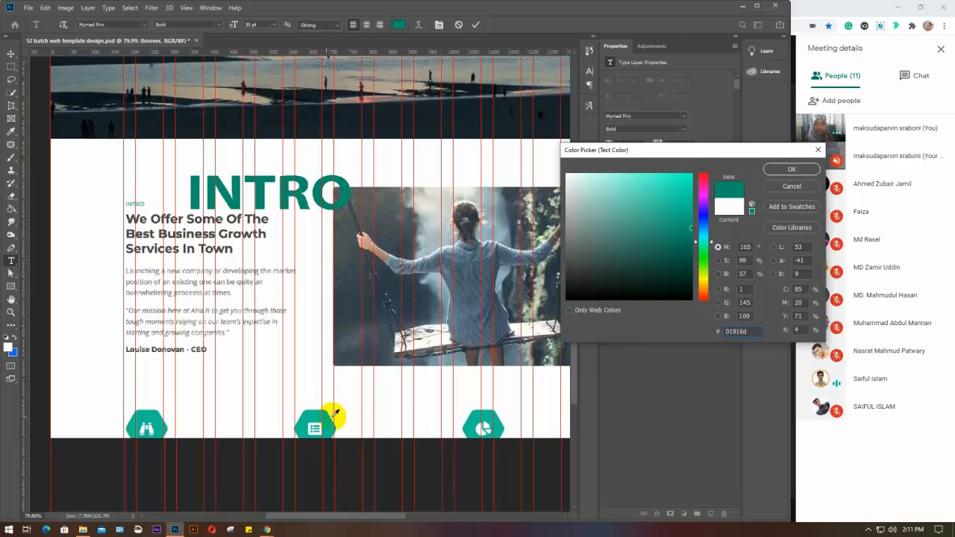
pyautogui.click(315, 415)
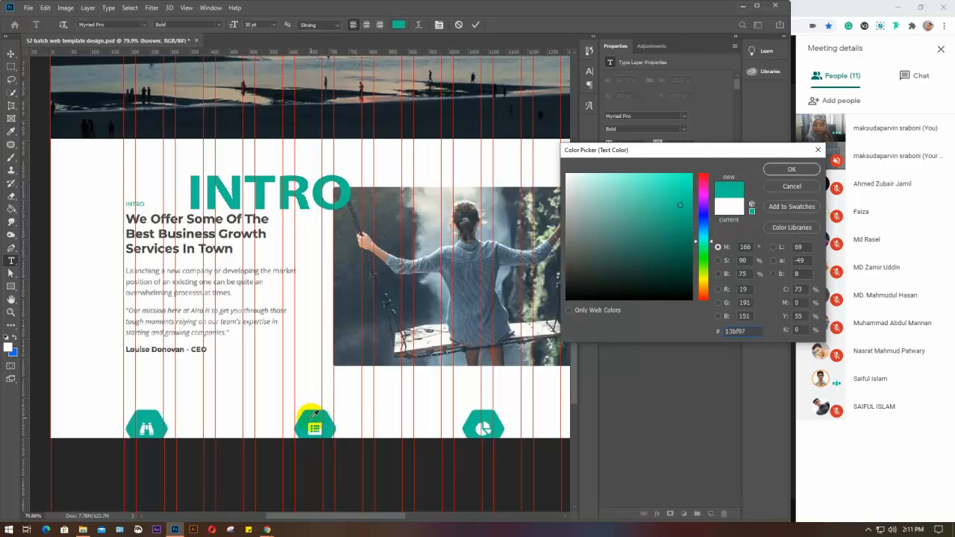
pyautogui.click(785, 172)
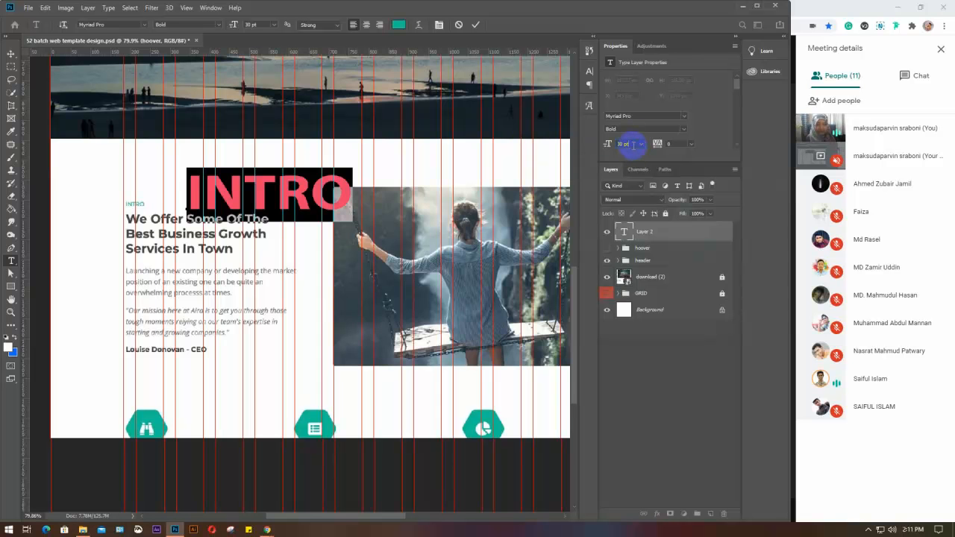
# Set the INTRO text's font size to 4 pt and commit the text edit
pyautogui.press('Down')
pyautogui.press('Down')
pyautogui.press('Down')
pyautogui.press('Down')
pyautogui.press('Down')
pyautogui.press('Down')
pyautogui.press('Down')
pyautogui.press('Down')
pyautogui.press('Down')
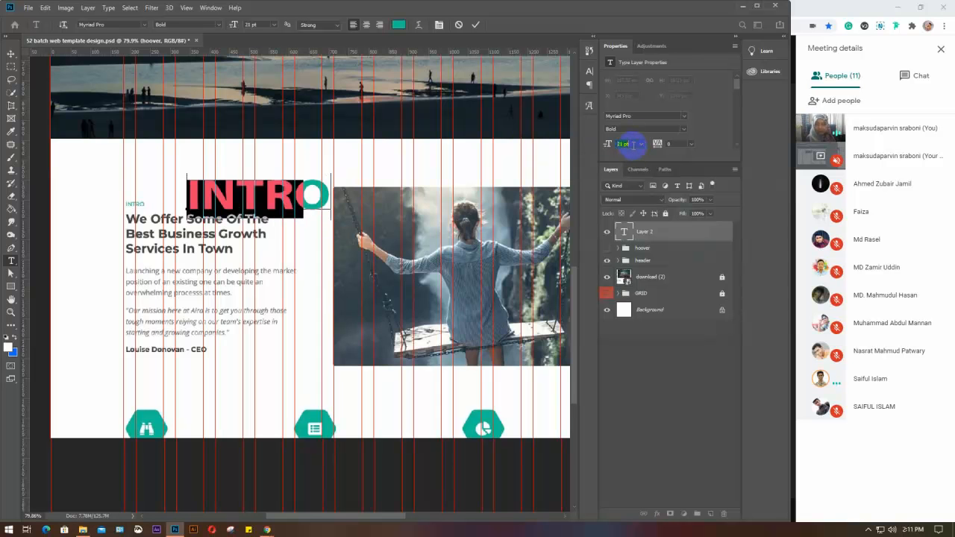
pyautogui.press('Down')
pyautogui.press('Down')
pyautogui.press('Down')
pyautogui.press('Down')
pyautogui.press('Down')
pyautogui.press('Down')
pyautogui.press('Down')
pyautogui.press('Down')
pyautogui.press('Down')
pyautogui.press('Down')
pyautogui.press('Down')
pyautogui.press('Down')
pyautogui.press('Down')
pyautogui.press('Down')
pyautogui.press('Down')
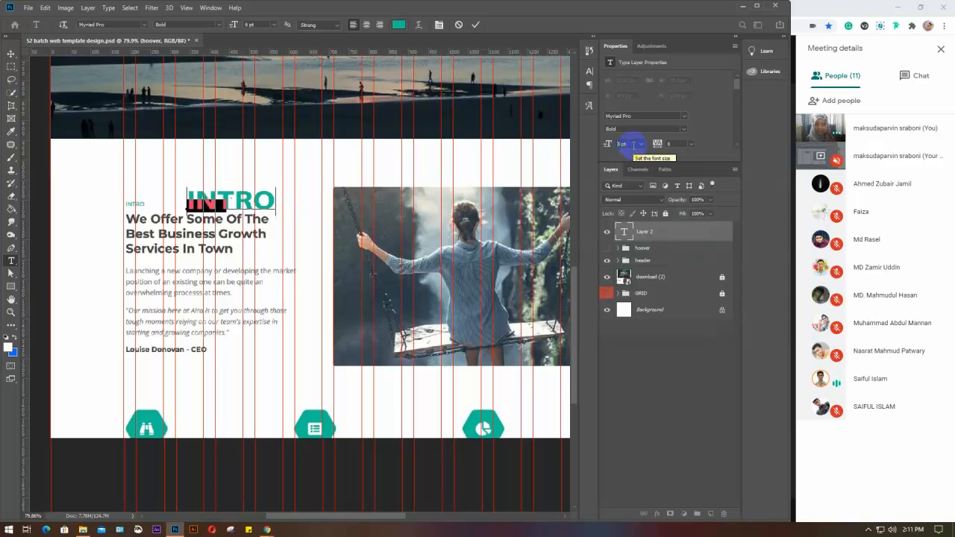
pyautogui.press('Down')
pyautogui.press('Down')
pyautogui.press('Down')
pyautogui.press('Down')
pyautogui.press('Down')
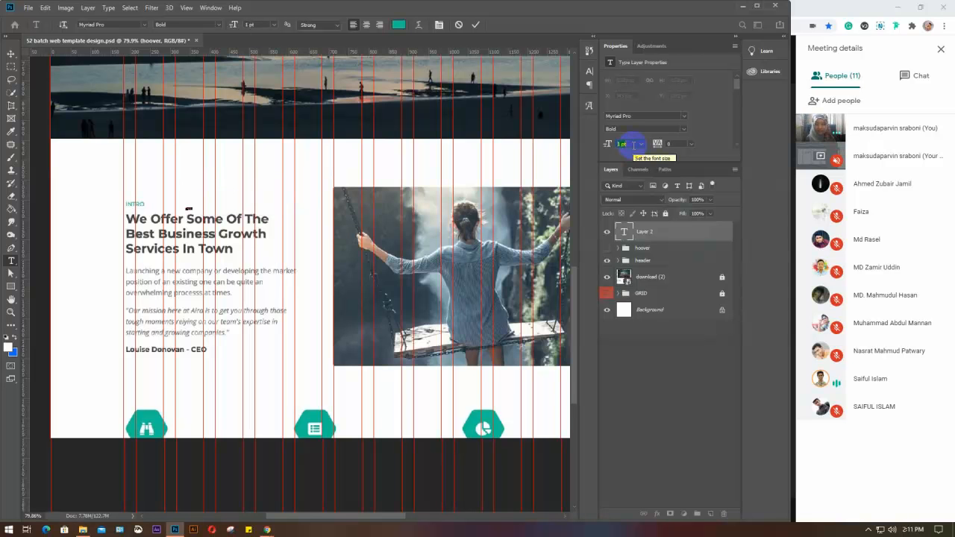
pyautogui.press('Up')
pyautogui.press('Up')
pyautogui.press('Up')
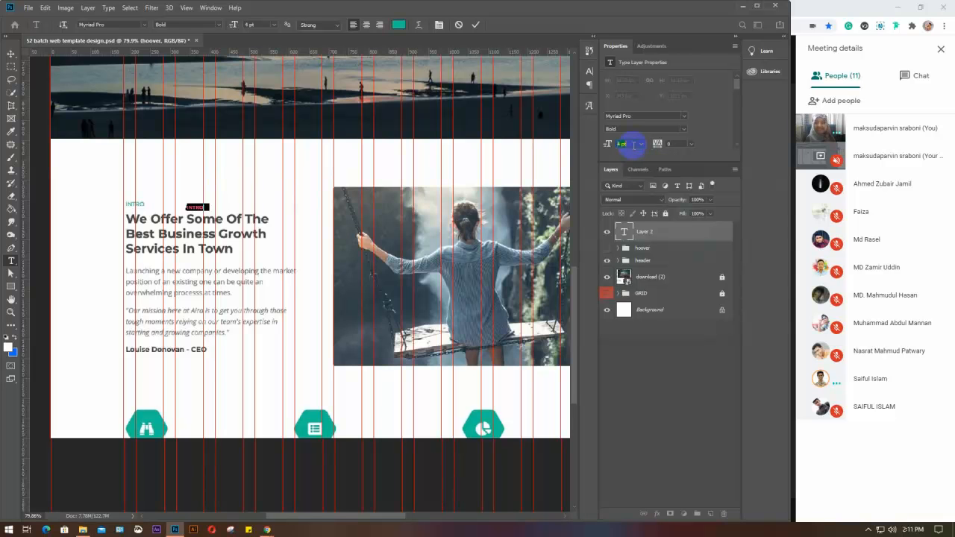
pyautogui.press('Up')
pyautogui.press('Up')
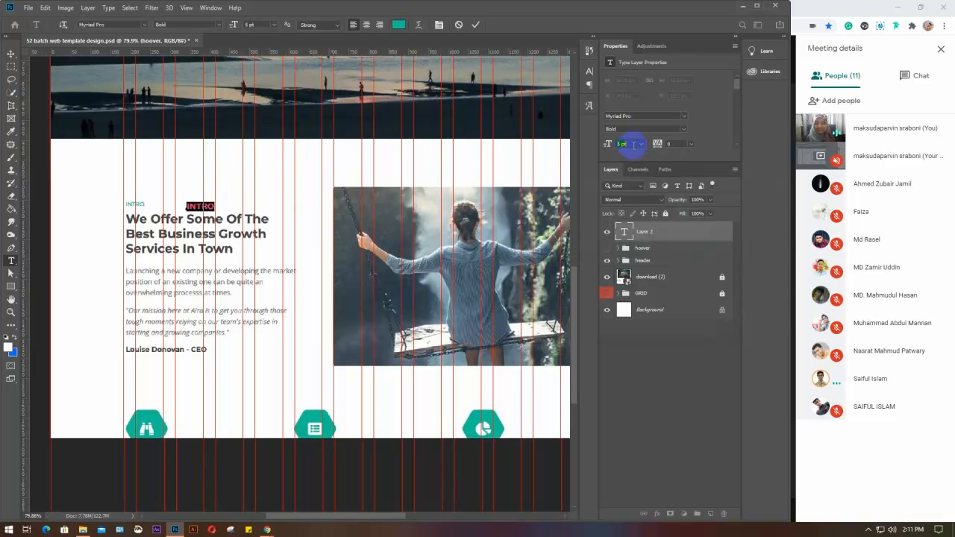
pyautogui.press('Down')
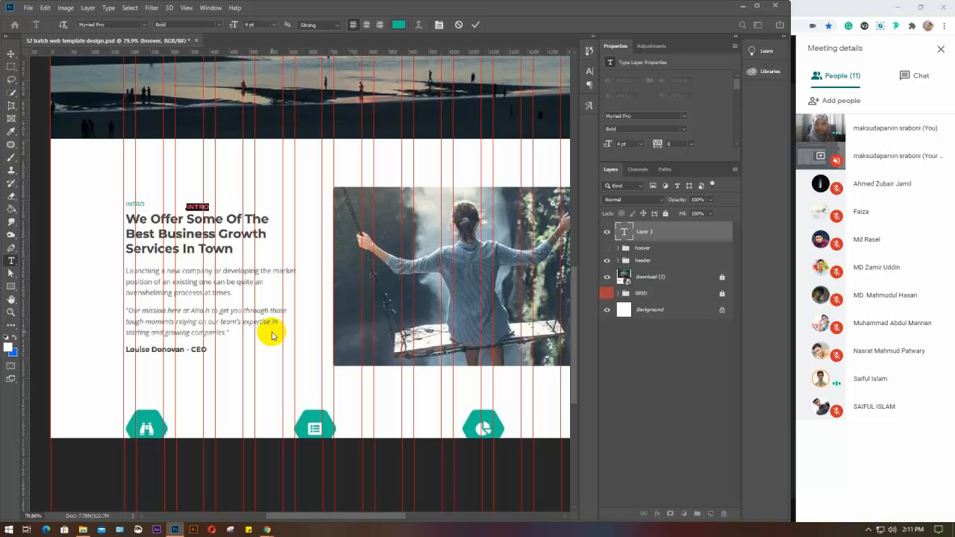
pyautogui.press('BackSpace')
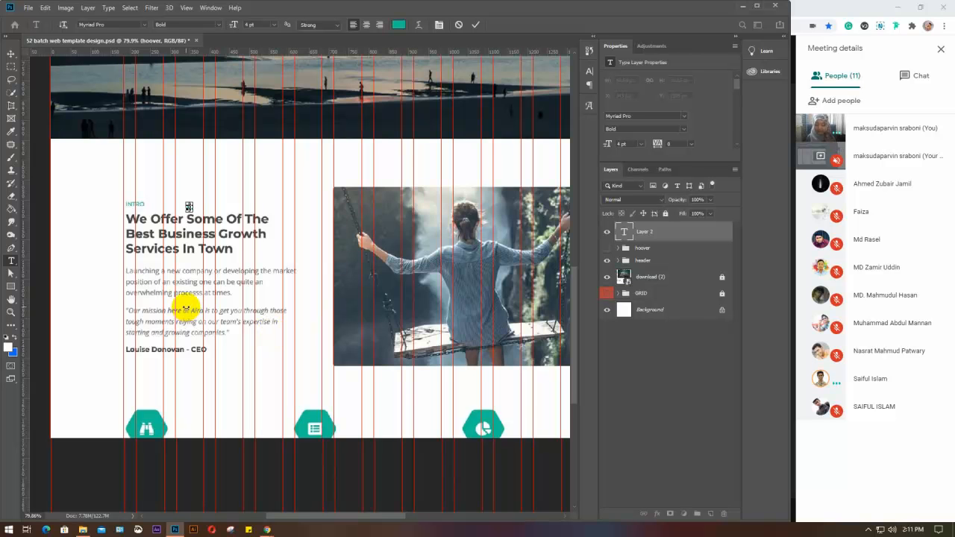
pyautogui.hotkey('ctrl', 'z')
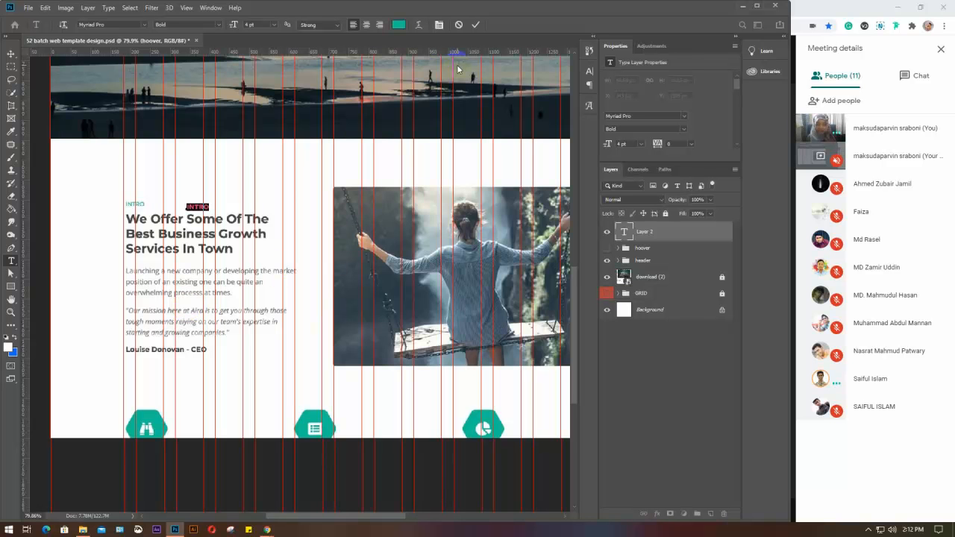
pyautogui.hotkey('ctrl', 'Return')
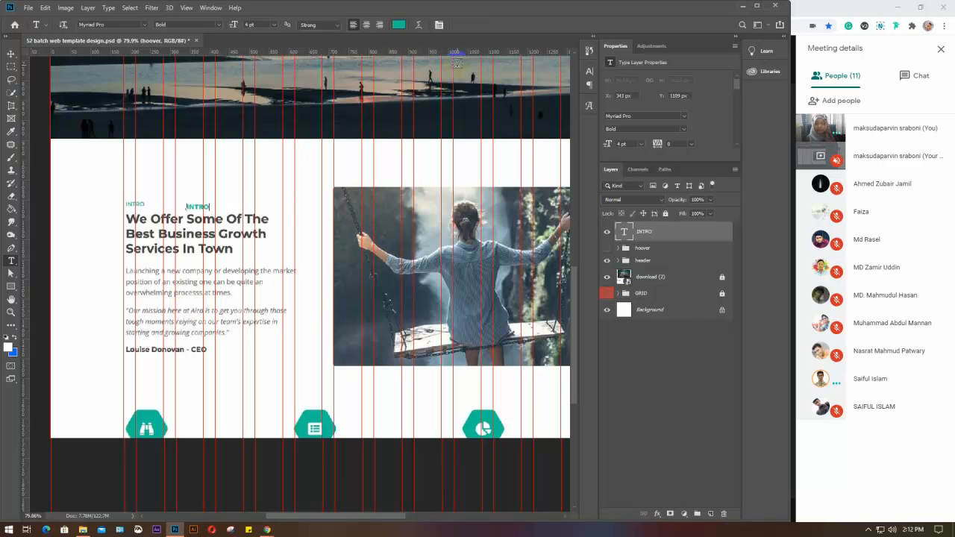
# Move the INTRO text over the reference's small intro label and hide its layer
pyautogui.press('v')
pyautogui.moveTo(192, 214); pyautogui.dragTo(132, 203)
pyautogui.click(606, 231)
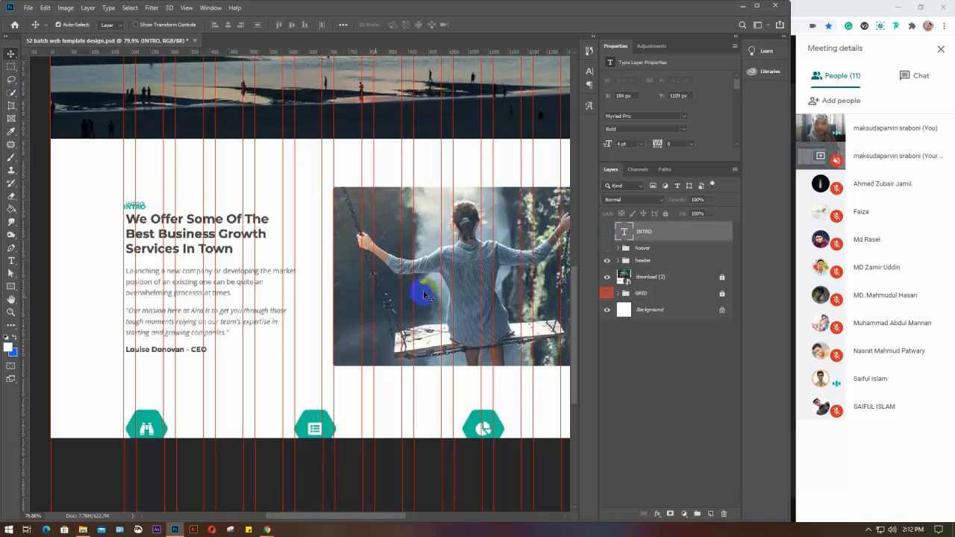
# Add a three-line text layer reading "We Offer Some Of The / Best Business Growth / Services In Town" beside the reference heading
pyautogui.click(12, 260)
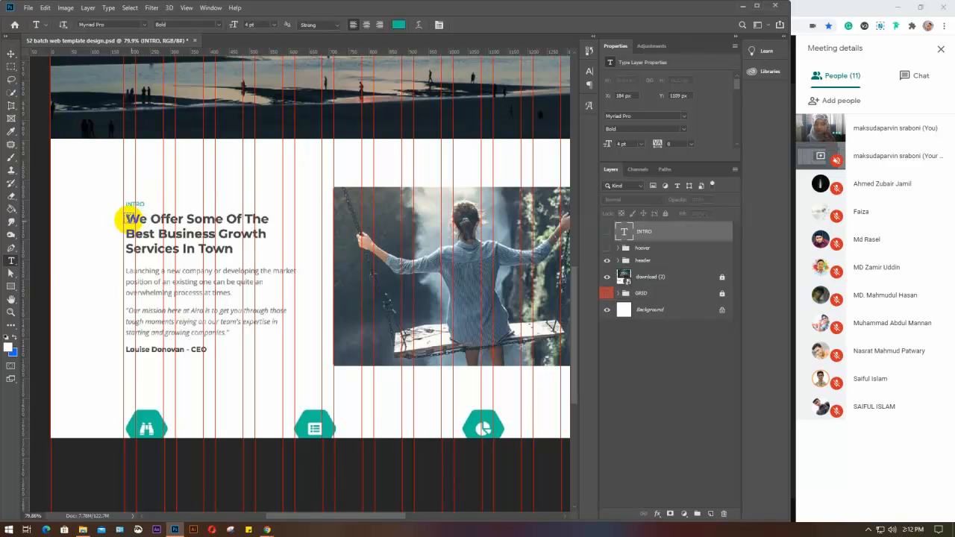
pyautogui.click(249, 218)
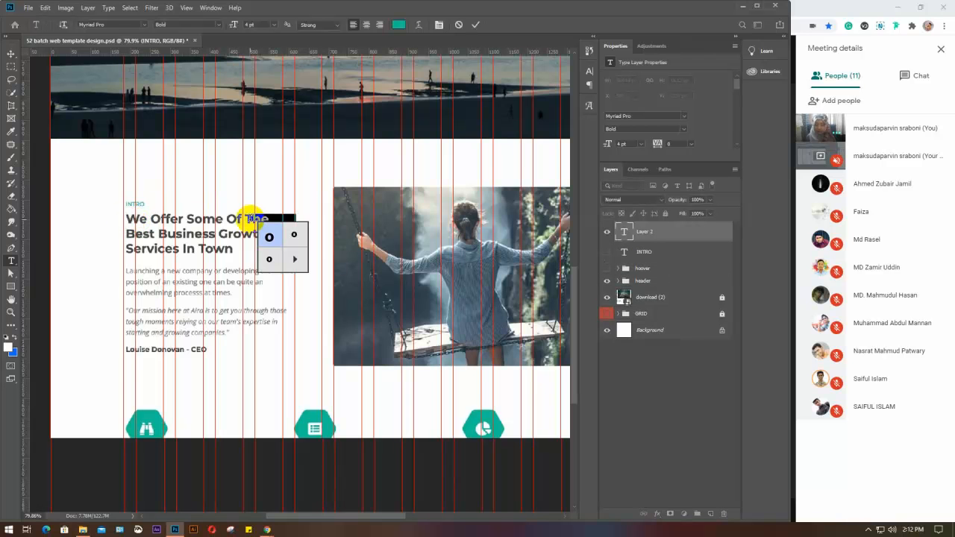
pyautogui.write('IN')
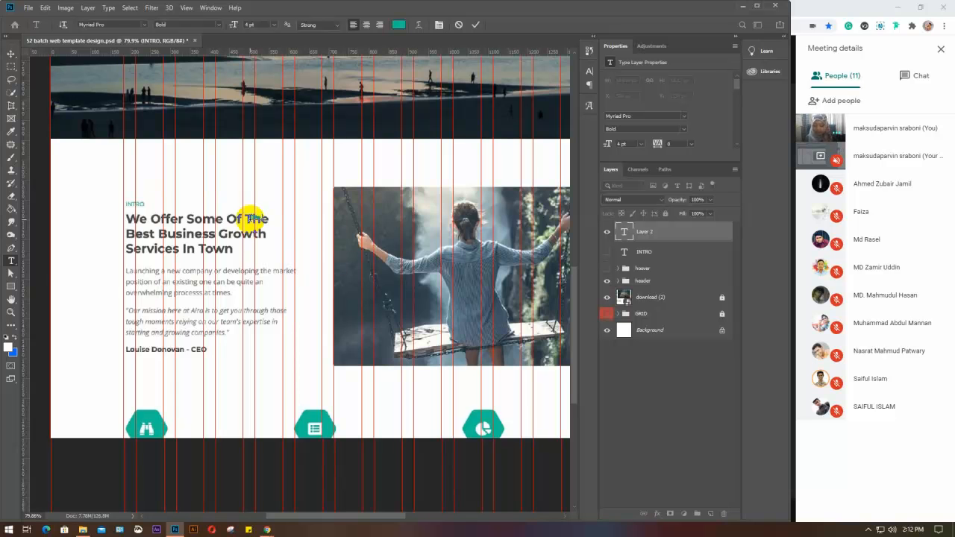
pyautogui.write(' Offer Some Of The')
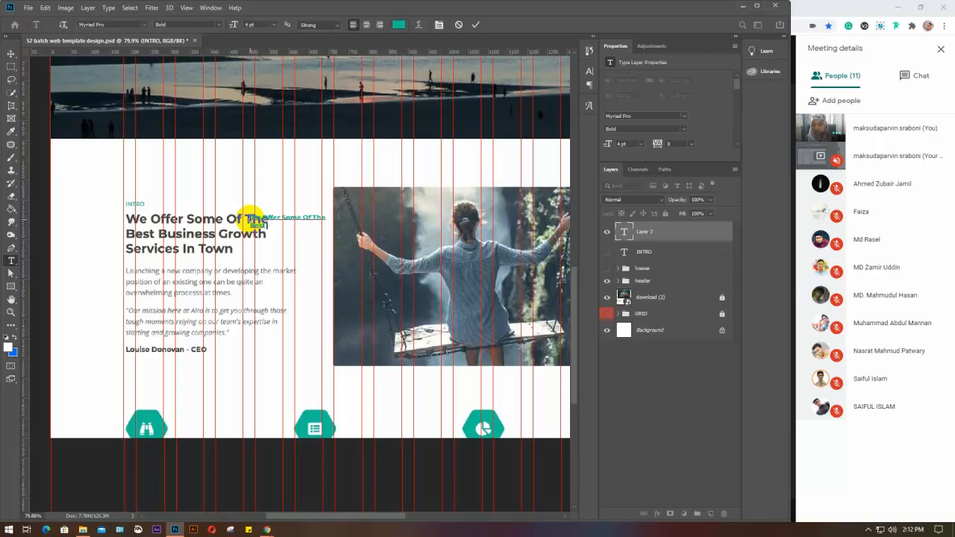
pyautogui.write('Best Business Growth')
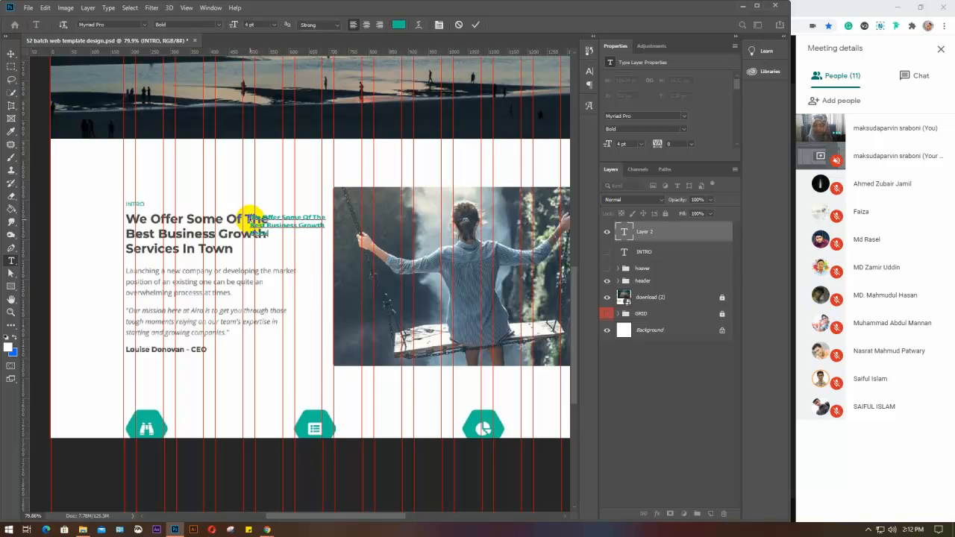
pyautogui.write('ce')
pyautogui.write('s In Town')
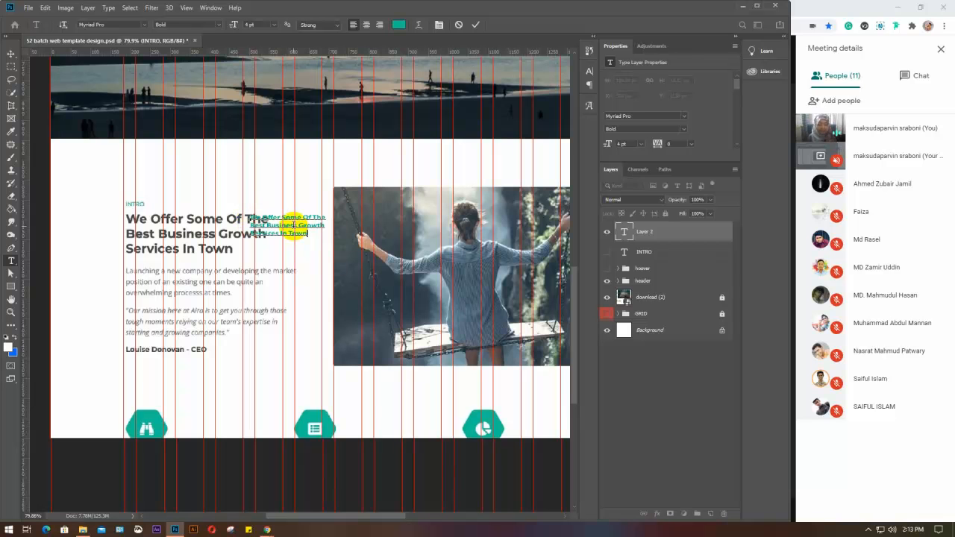
pyautogui.hotkey('ctrl', 'Return')
# Set the font size of the new three-line heading to 8 pt
pyautogui.press('v')
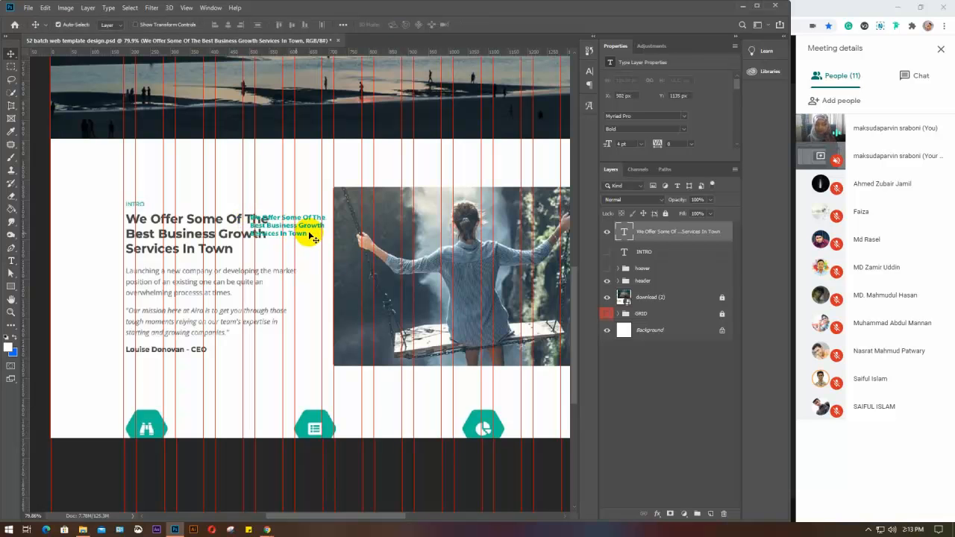
pyautogui.click(630, 144)
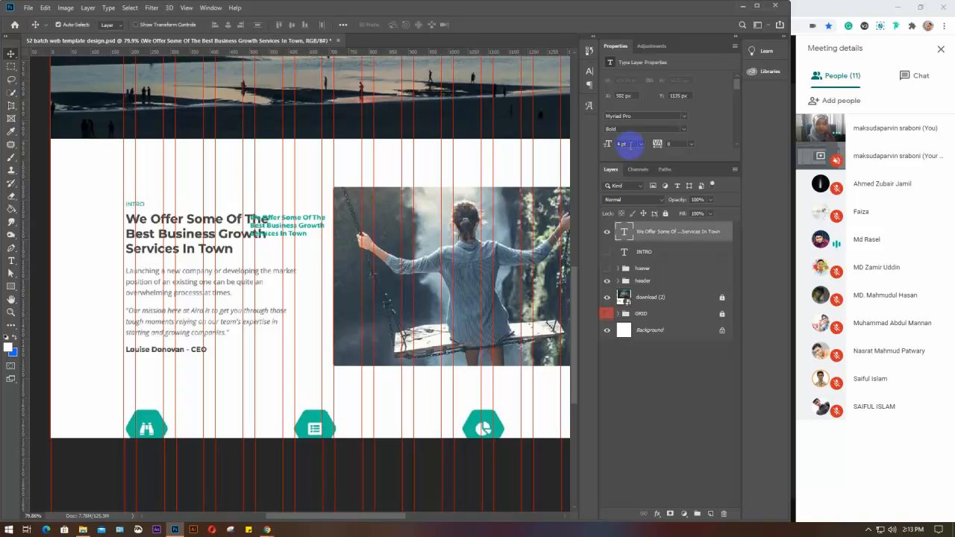
pyautogui.write('7')
pyautogui.press('Return')
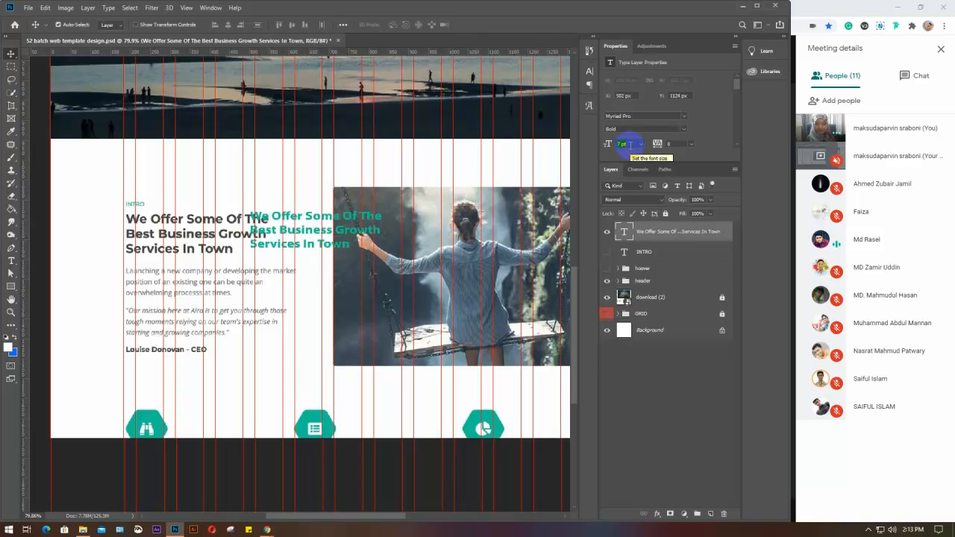
pyautogui.press('Up')
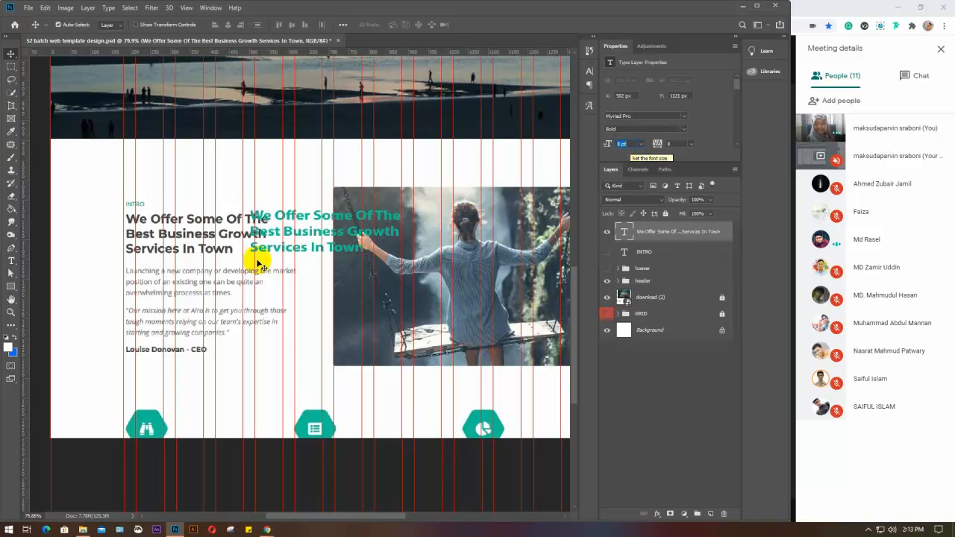
pyautogui.moveTo(330, 216)
pyautogui.mouseDown()
pyautogui.moveTo(254, 219)
pyautogui.moveTo(246, 206)
pyautogui.moveTo(208, 221)
pyautogui.moveTo(338, 224)
pyautogui.mouseUp()
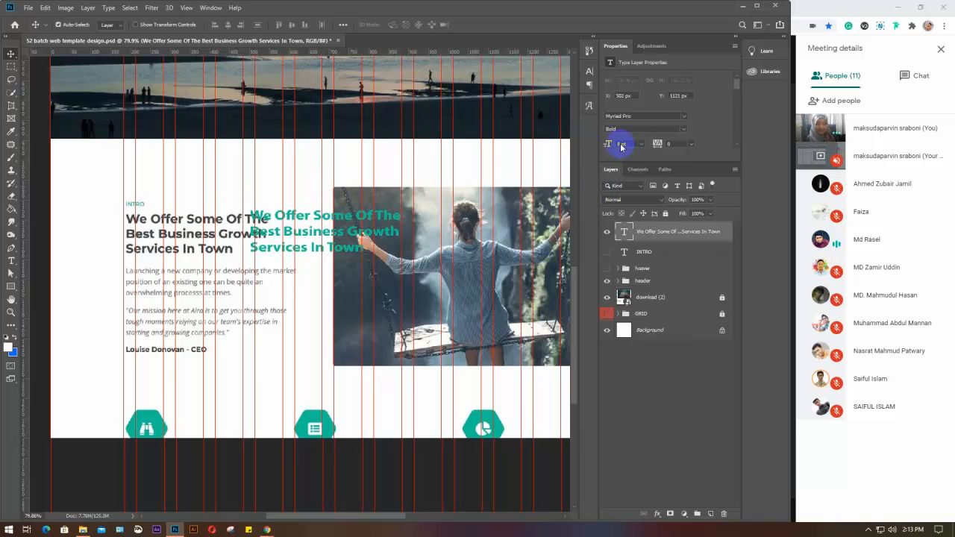
# Change the three-line heading's text color from green to a dark near-black
pyautogui.click(589, 75)
pyautogui.click(556, 131)
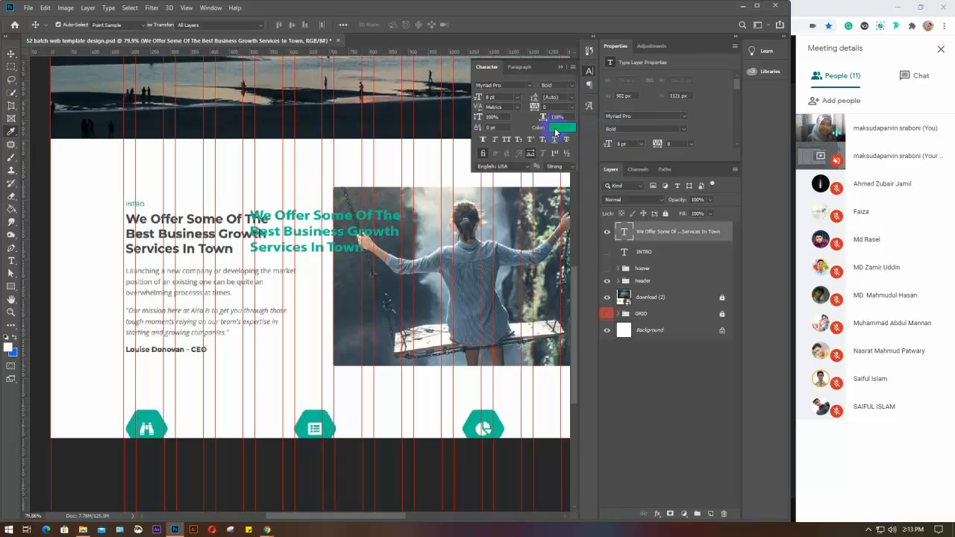
pyautogui.click(569, 297)
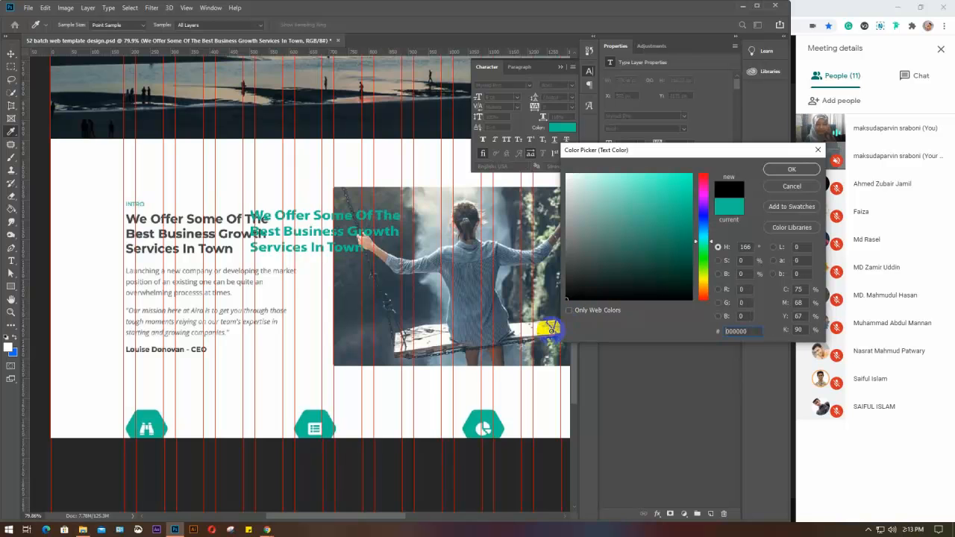
pyautogui.click(792, 168)
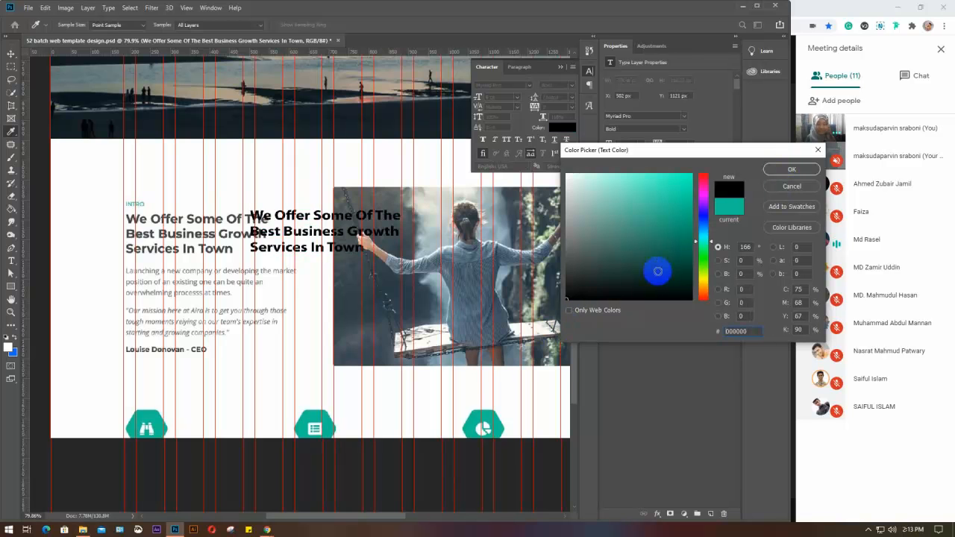
pyautogui.click(573, 286)
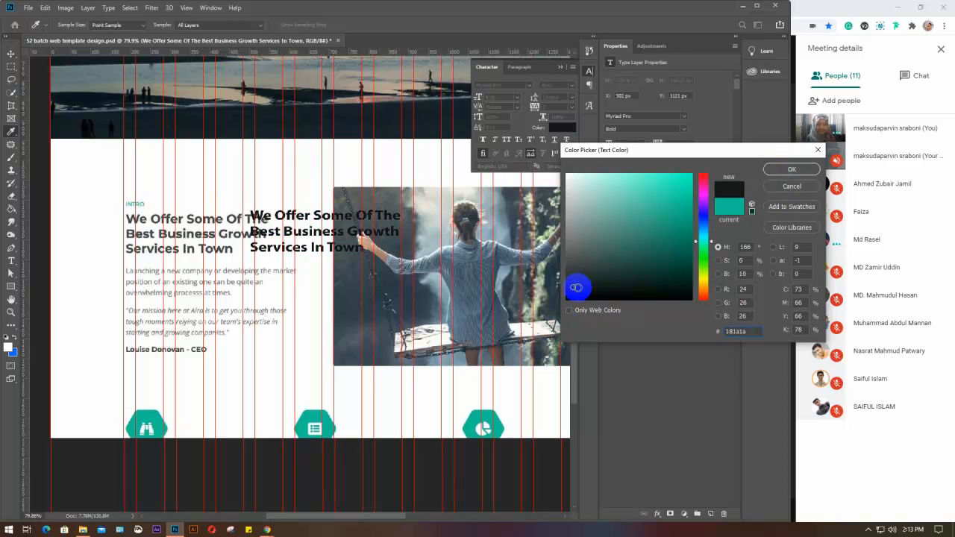
pyautogui.click(576, 288)
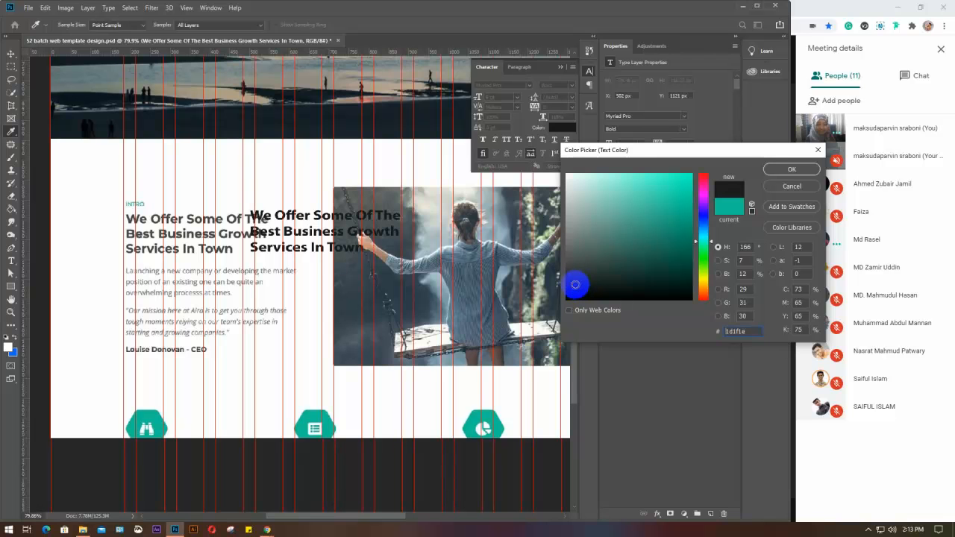
pyautogui.moveTo(576, 289)
pyautogui.mouseDown()
pyautogui.moveTo(586, 276)
pyautogui.moveTo(577, 286)
pyautogui.mouseUp()
pyautogui.click(772, 171)
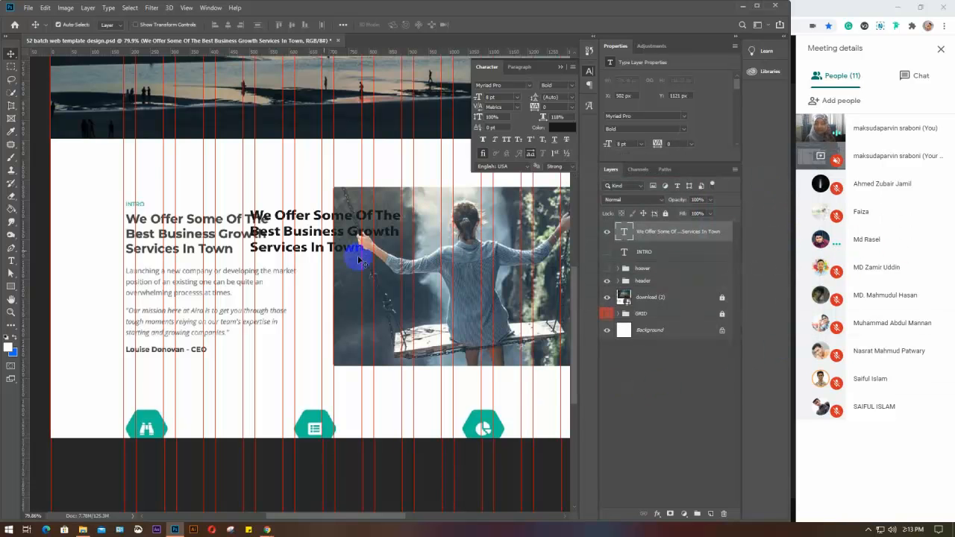
# Move the new heading over the reference heading and hide its layer
pyautogui.moveTo(304, 215); pyautogui.dragTo(176, 221)
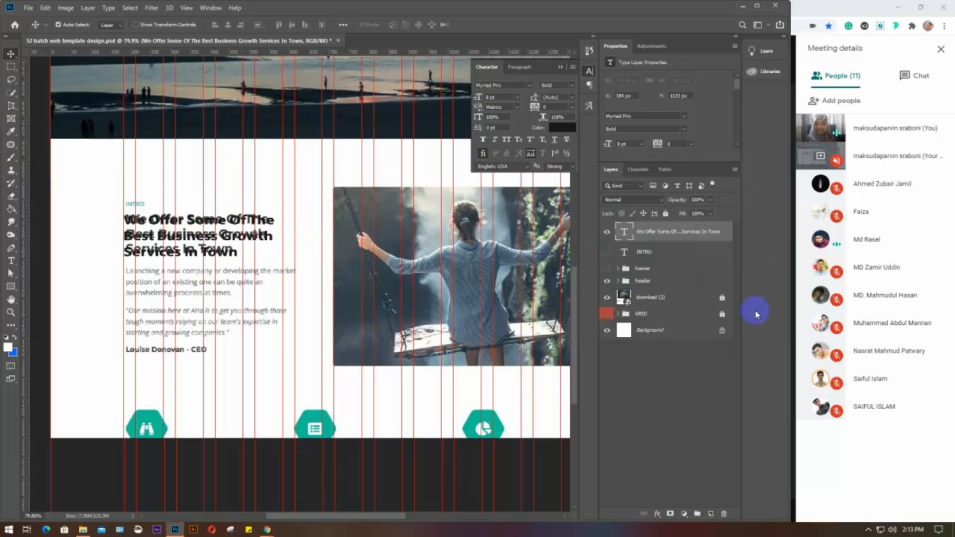
pyautogui.click(608, 232)
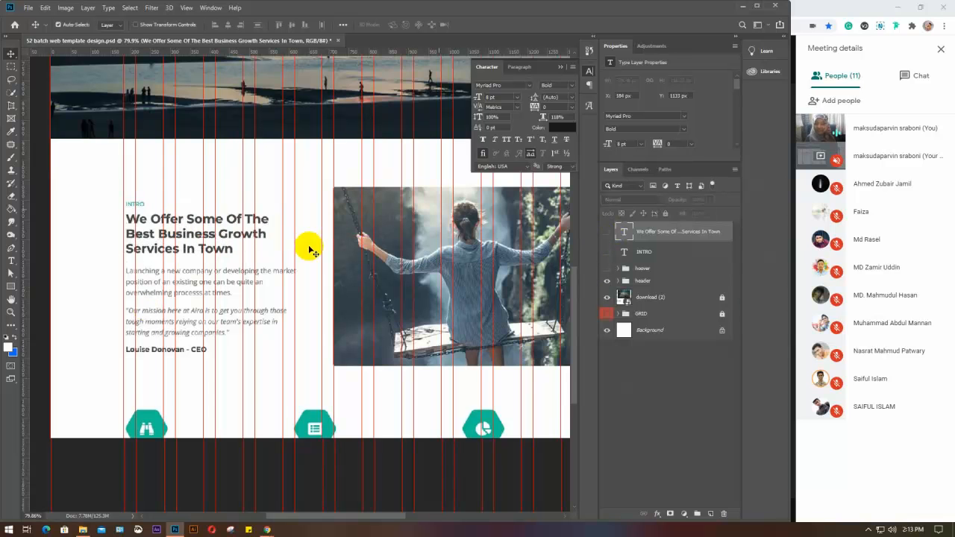
# Add a horizontal paragraph text box with placeholder lorem ipsum over the reference's body paragraphs, as wide as the text column
pyautogui.click(12, 263)
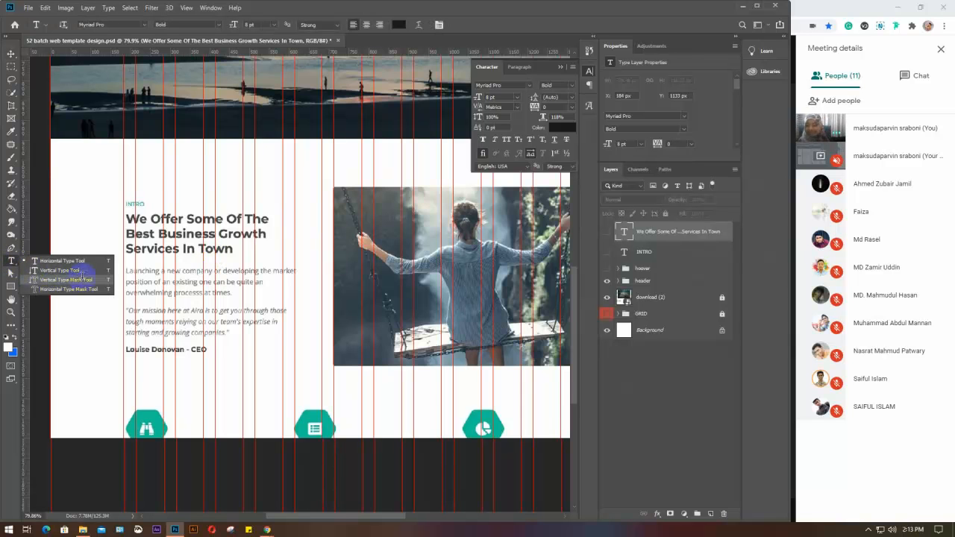
pyautogui.click(124, 270)
pyautogui.moveTo(124, 272); pyautogui.dragTo(296, 338)
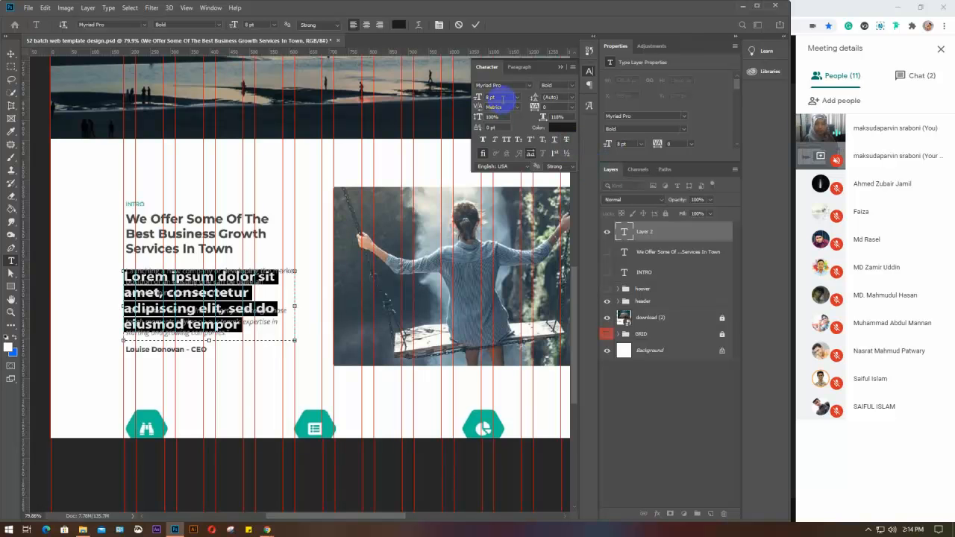
# Set the placeholder paragraph's font size to 4 pt and justify it with the last line aligned left
pyautogui.scroll(-4, 503, 97)
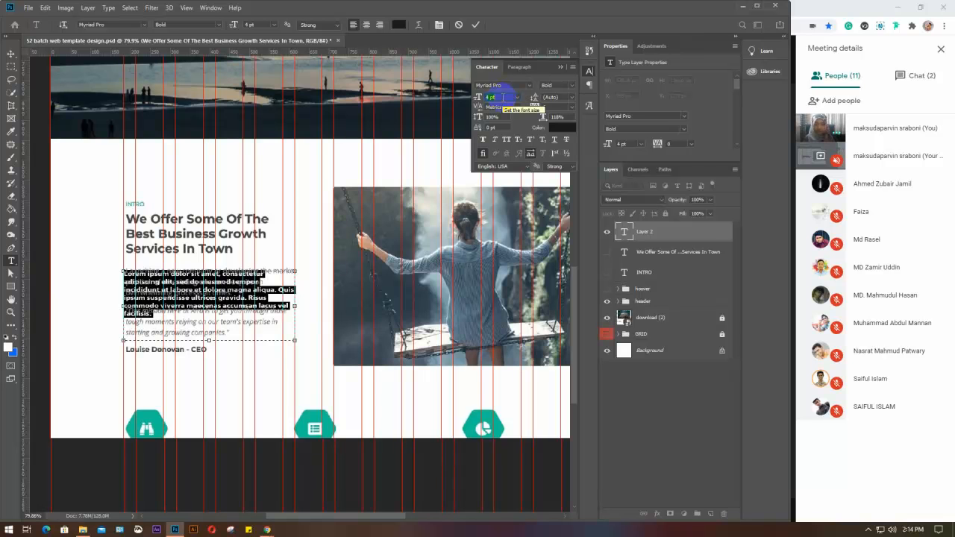
pyautogui.scroll(-1, 503, 97)
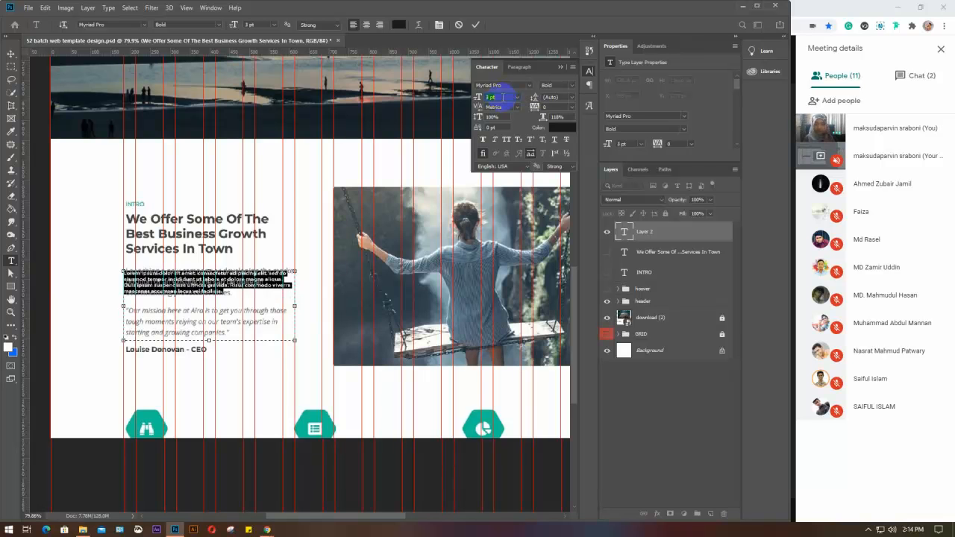
pyautogui.scroll(1, 503, 97)
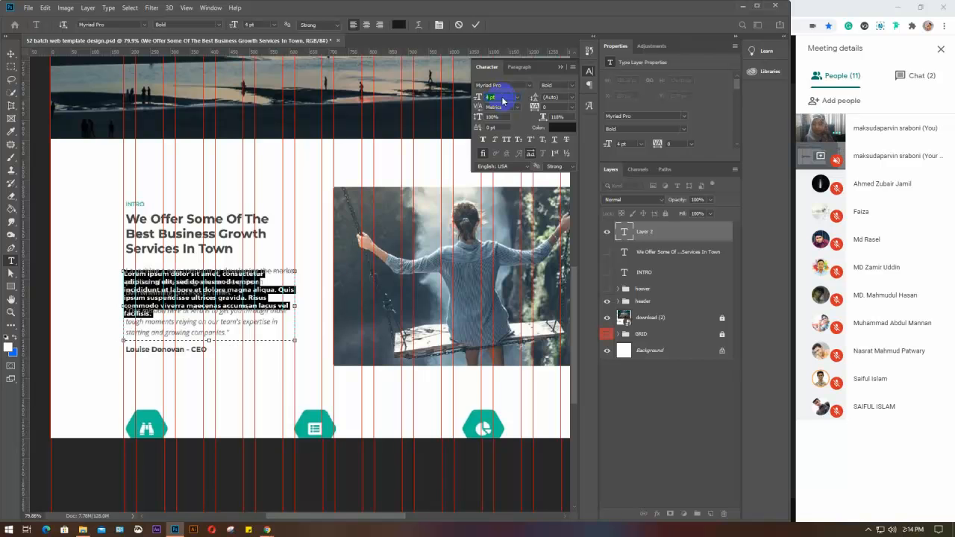
pyautogui.click(520, 66)
pyautogui.click(526, 85)
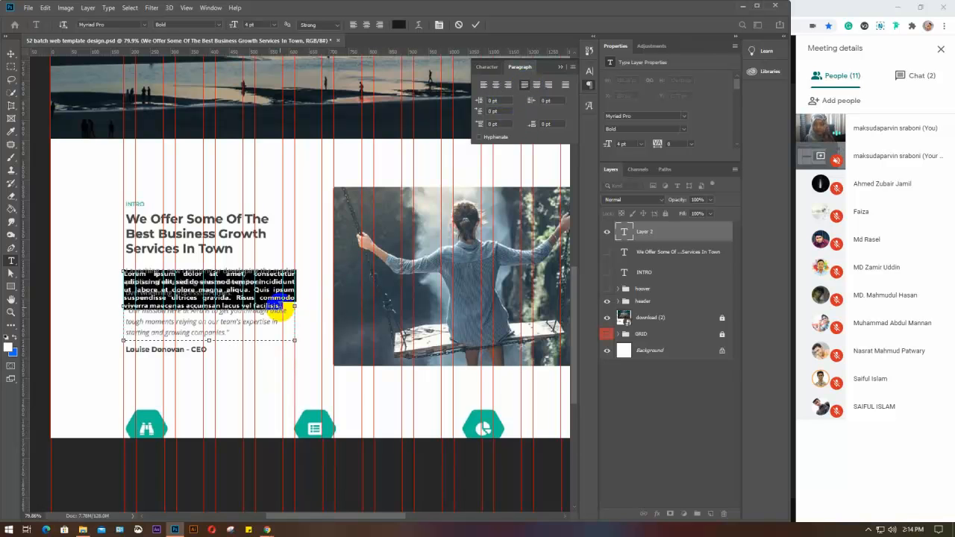
# Copy the lorem ipsum paragraph and paste it as a second paragraph below the first in the same text box
pyautogui.click(286, 307)
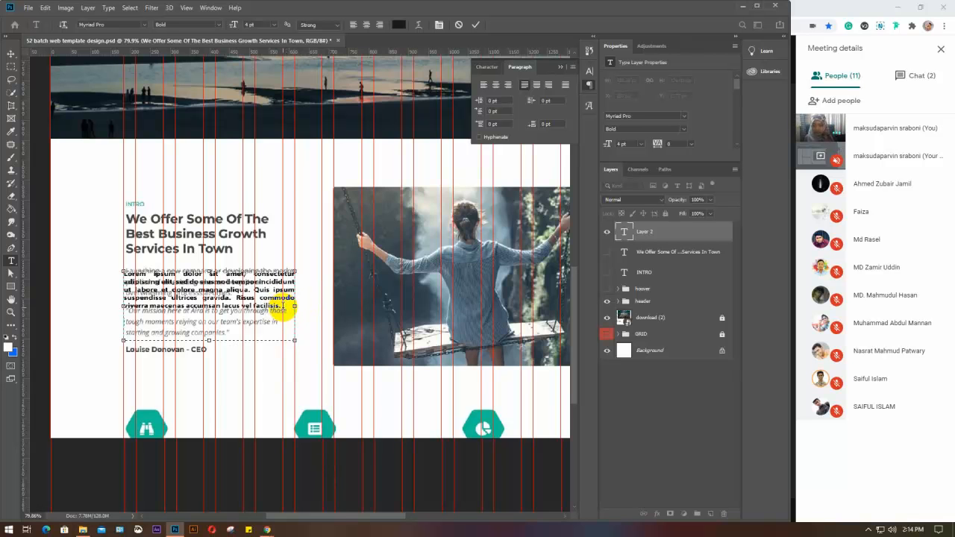
pyautogui.moveTo(284, 305); pyautogui.dragTo(112, 276)
pyautogui.hotkey('ctrl', 'c')
pyautogui.click(152, 338)
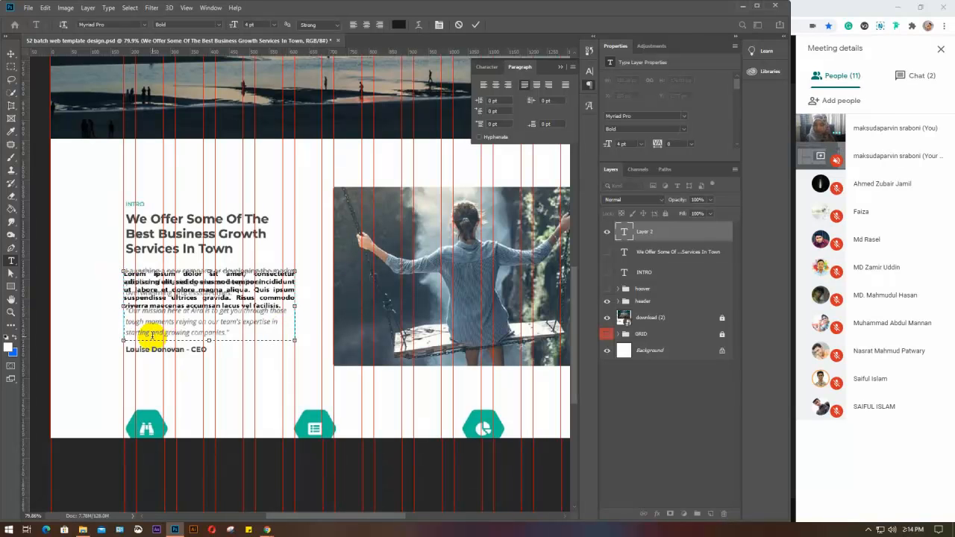
pyautogui.hotkey('ctrl', 'v')
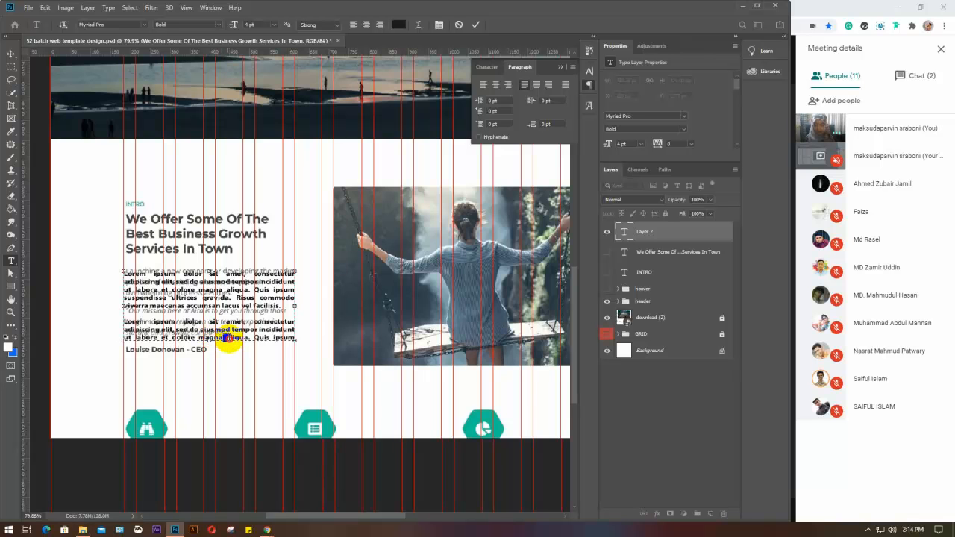
# Trim the second paragraph so it ends with "labore et dolore magna." and commit the text edit
pyautogui.moveTo(225, 339); pyautogui.dragTo(299, 352)
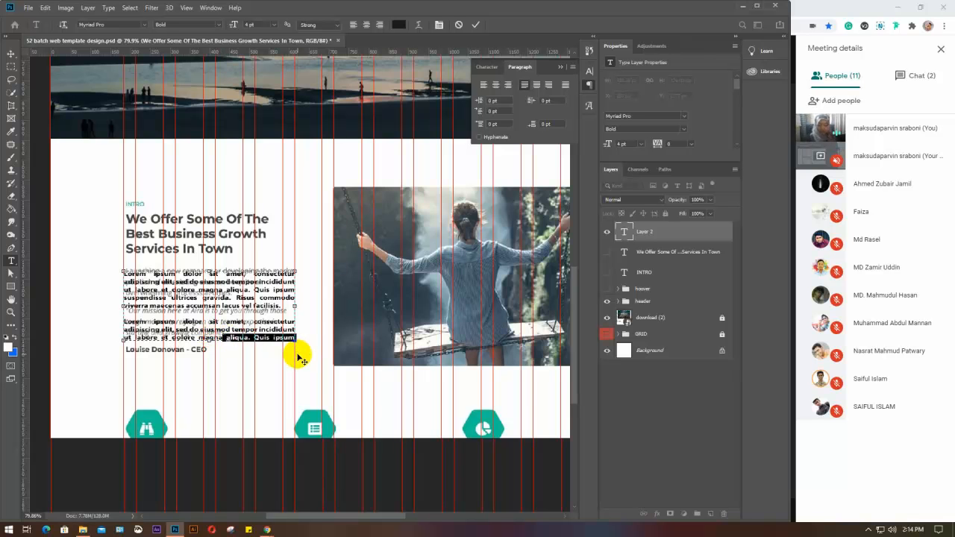
pyautogui.press('BackSpace')
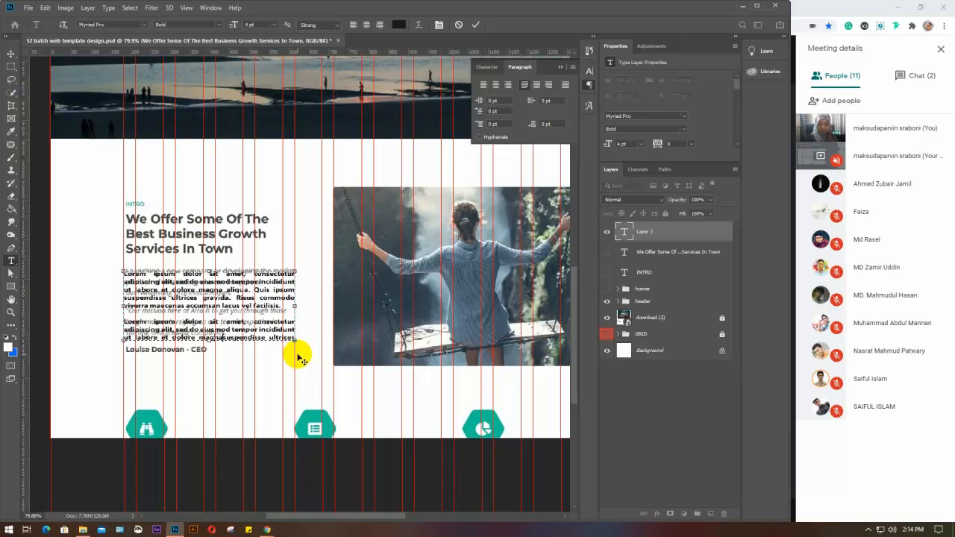
pyautogui.press('Delete')
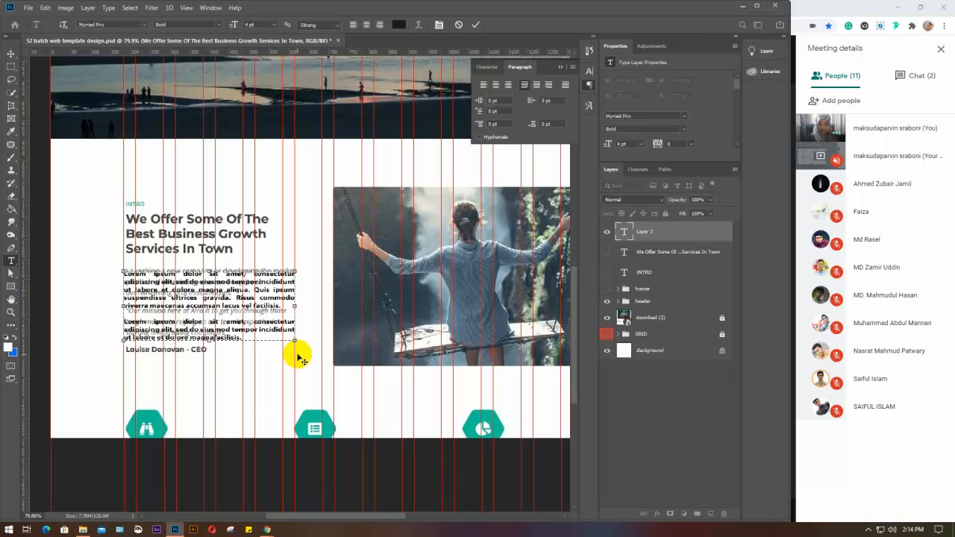
pyautogui.press('Delete')
pyautogui.press('Delete')
pyautogui.press('Delete')
pyautogui.press('Delete')
pyautogui.press('Delete')
pyautogui.press('Delete')
pyautogui.press('Delete')
pyautogui.press('Delete')
pyautogui.press('Delete')
pyautogui.press('Delete')
pyautogui.press('Delete')
pyautogui.write('.')
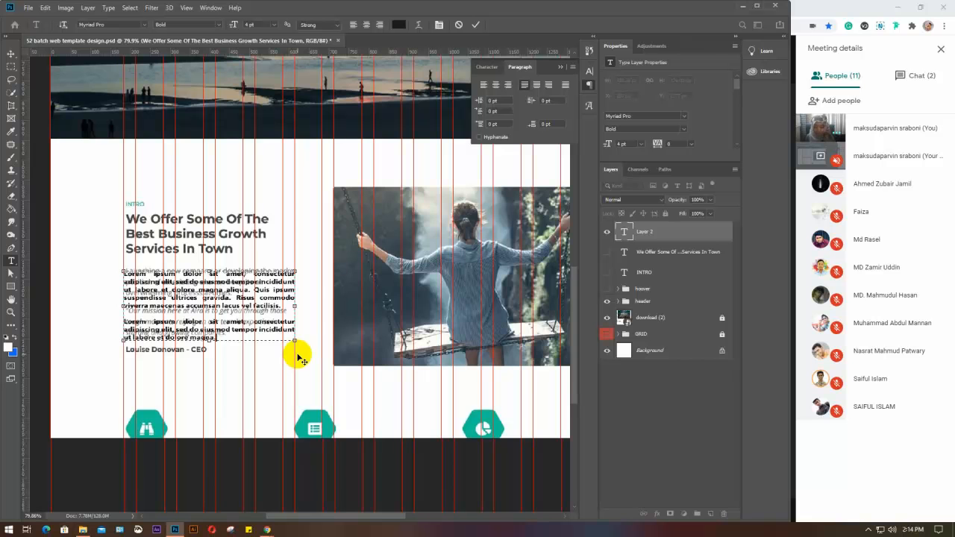
pyautogui.click(297, 353)
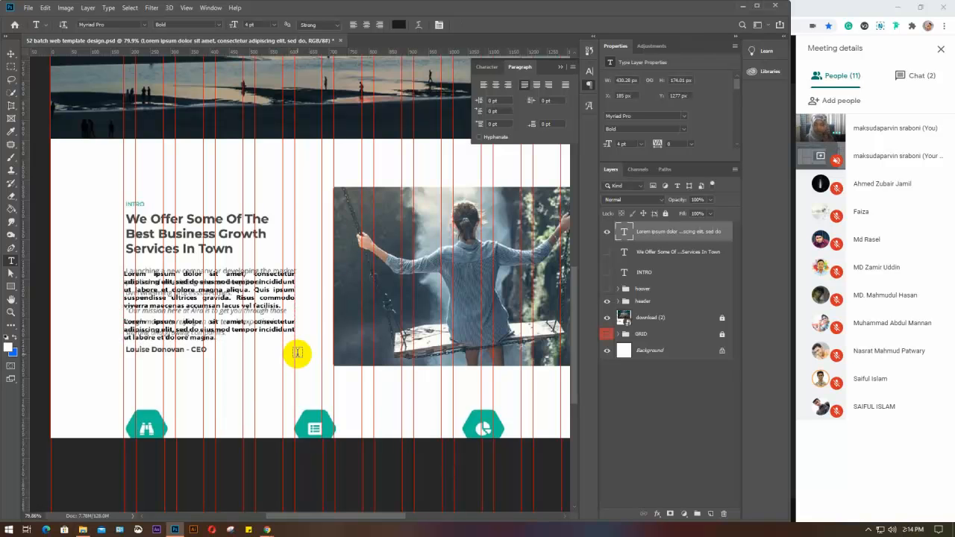
# Set the body text's font style to Regular and shift it slightly up over the reference paragraphs
pyautogui.press('v')
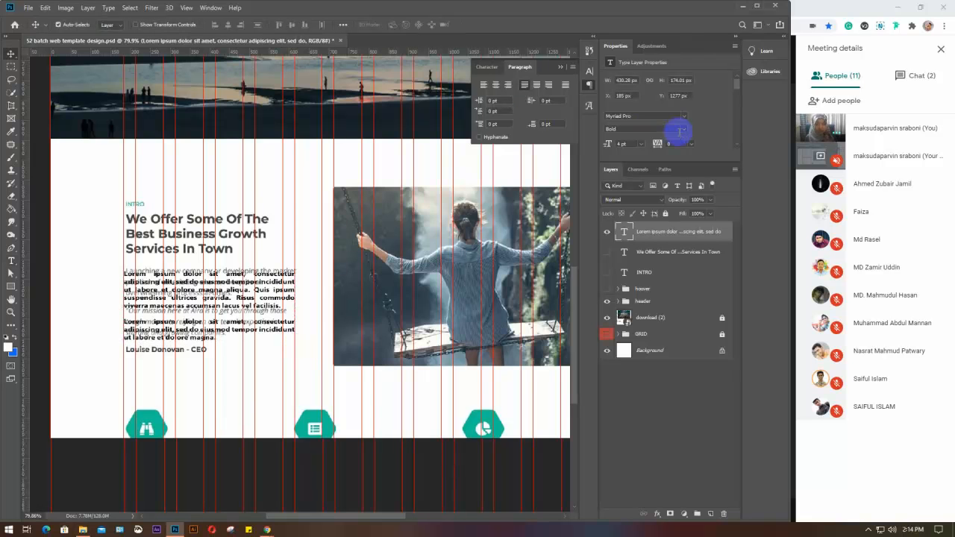
pyautogui.click(681, 131)
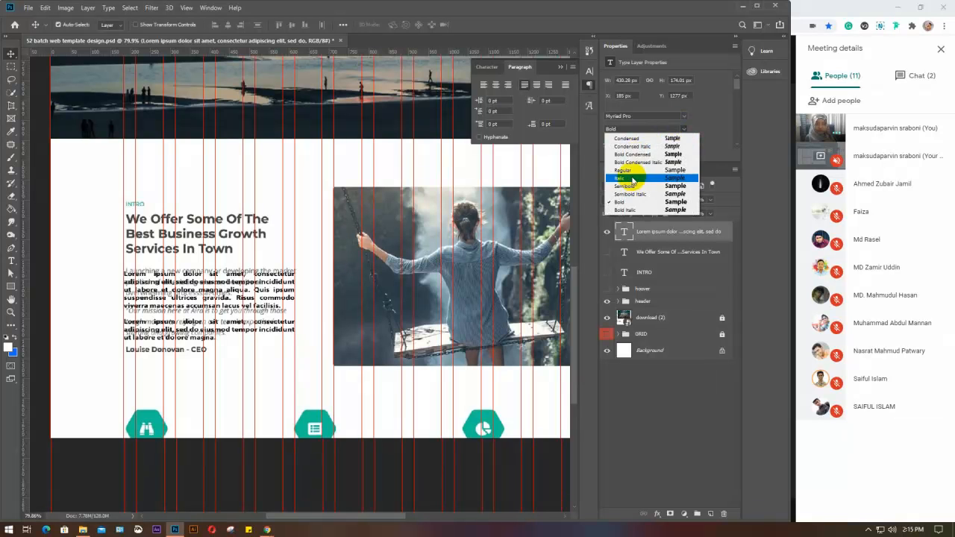
pyautogui.click(624, 170)
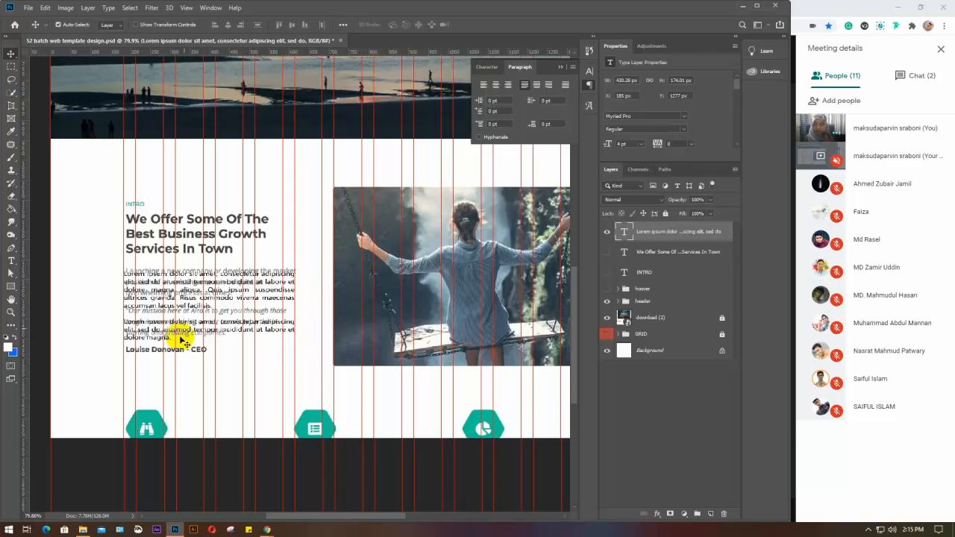
pyautogui.moveTo(180, 323); pyautogui.dragTo(181, 317)
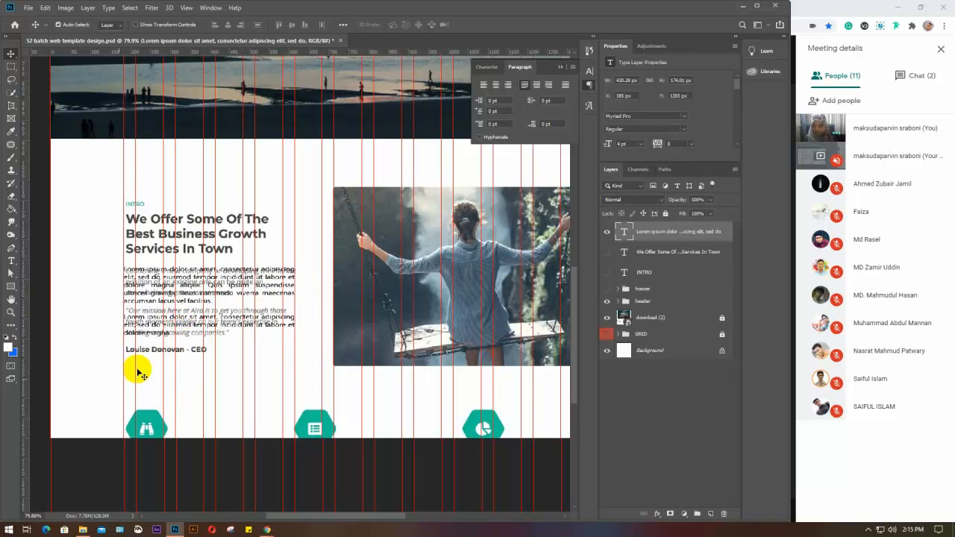
# Switch to Google Meet, read the latest class chat message and send the reply "whatsapp" to everyone
pyautogui.click(922, 75)
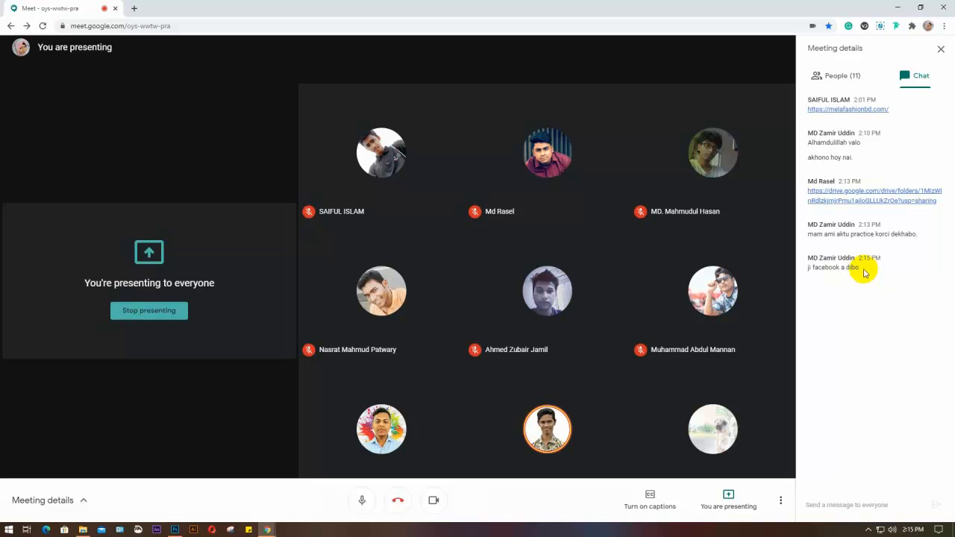
pyautogui.click(840, 276)
pyautogui.moveTo(841, 277); pyautogui.dragTo(806, 269)
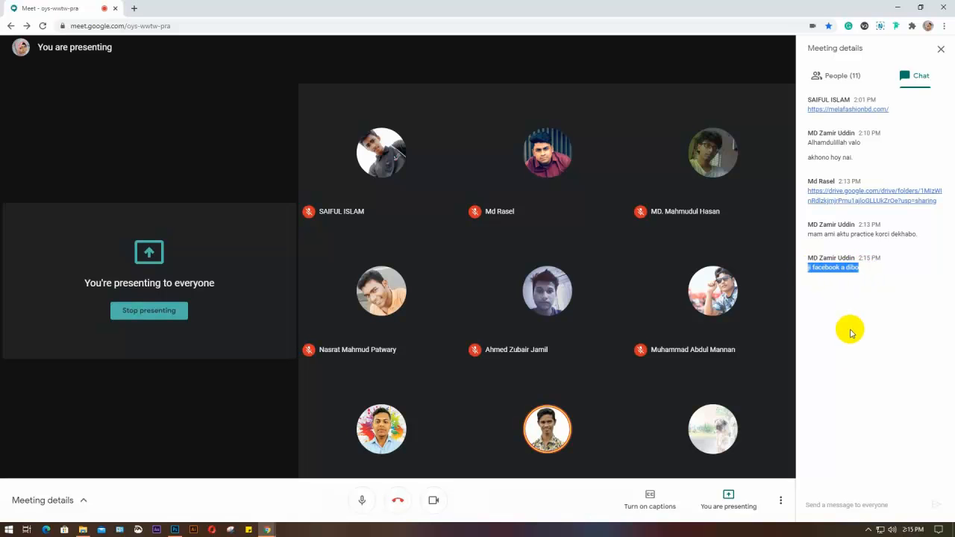
pyautogui.click(843, 270)
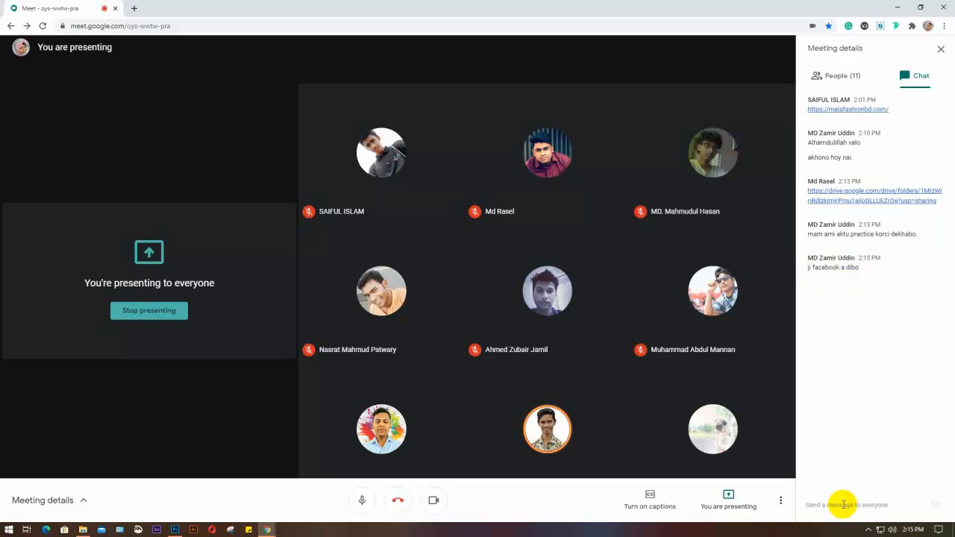
pyautogui.write('whatsapp')
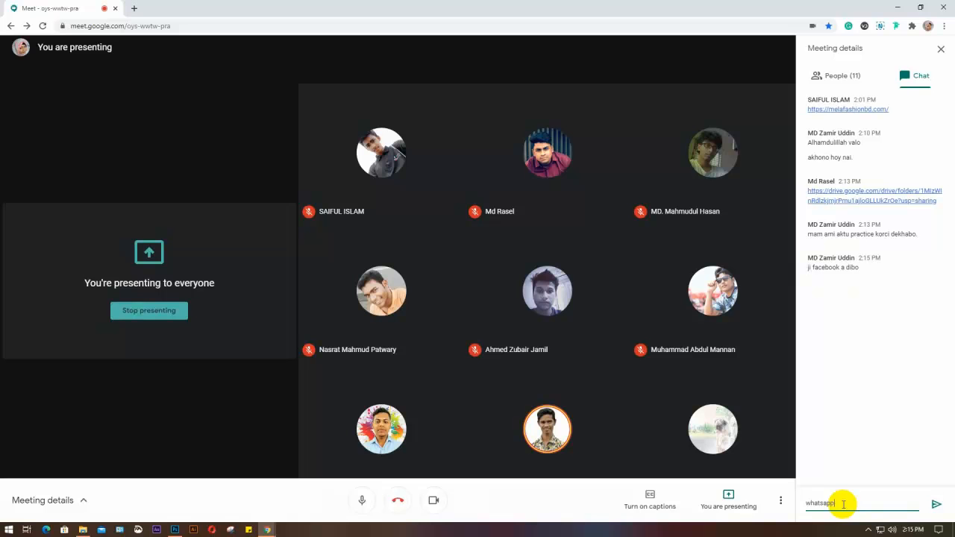
pyautogui.press('Return')
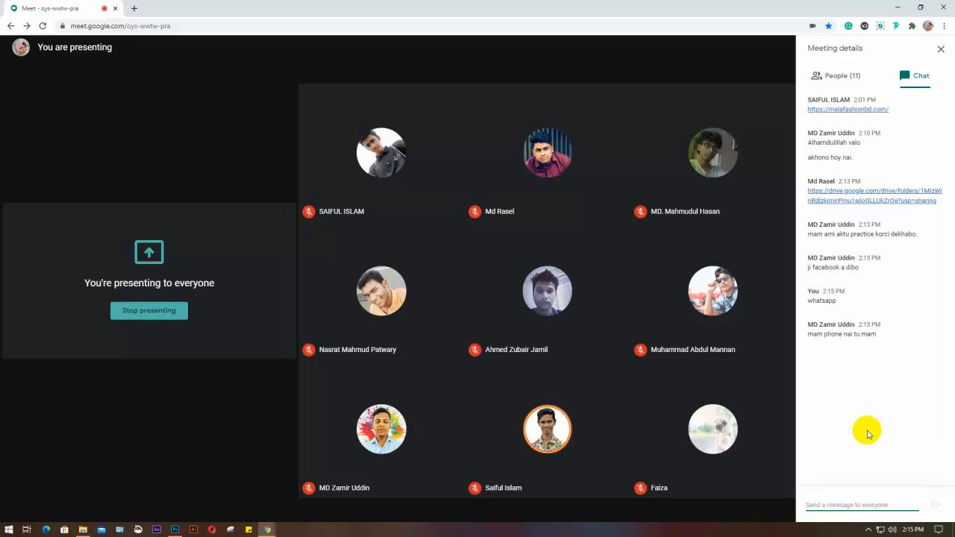
# Show the meeting's participant list again and switch back to Photoshop
pyautogui.click(844, 77)
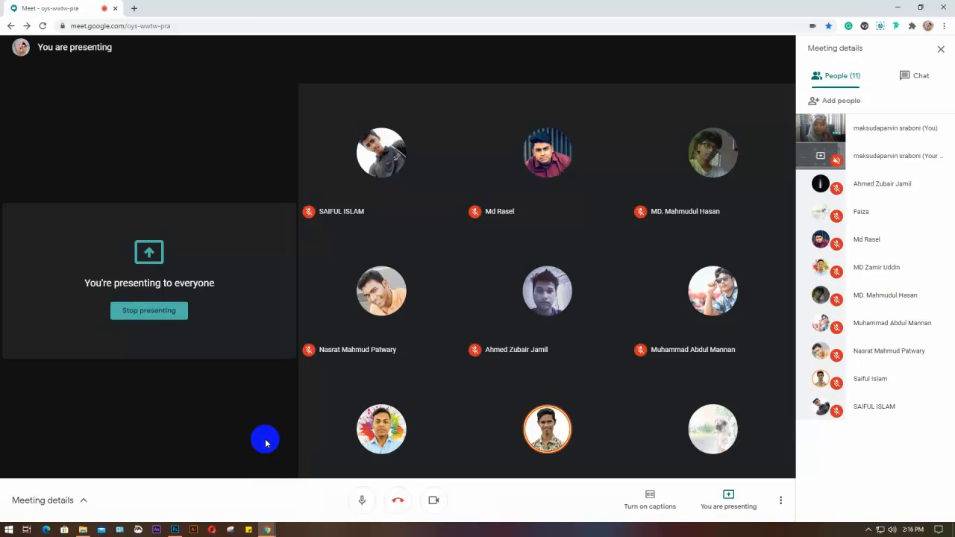
pyautogui.moveTo(266, 530)
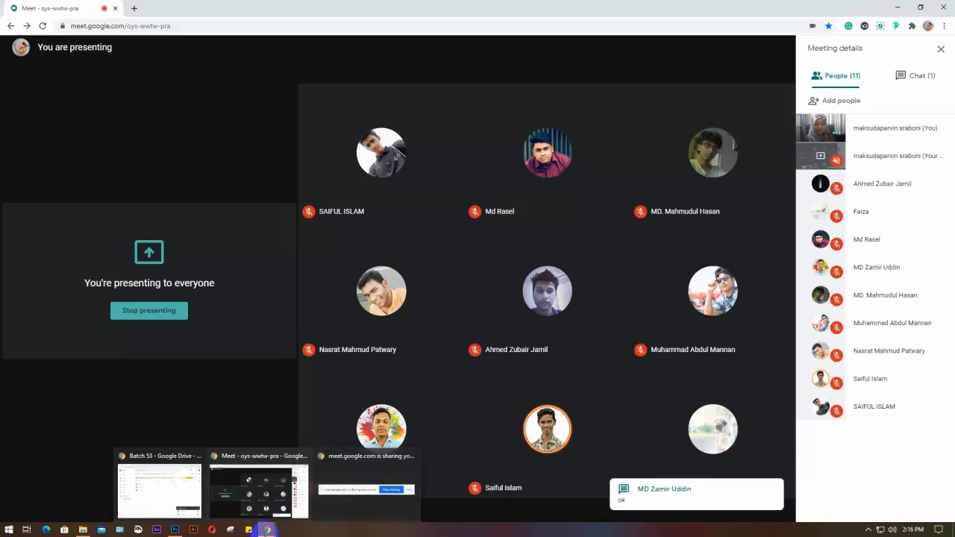
pyautogui.click(174, 528)
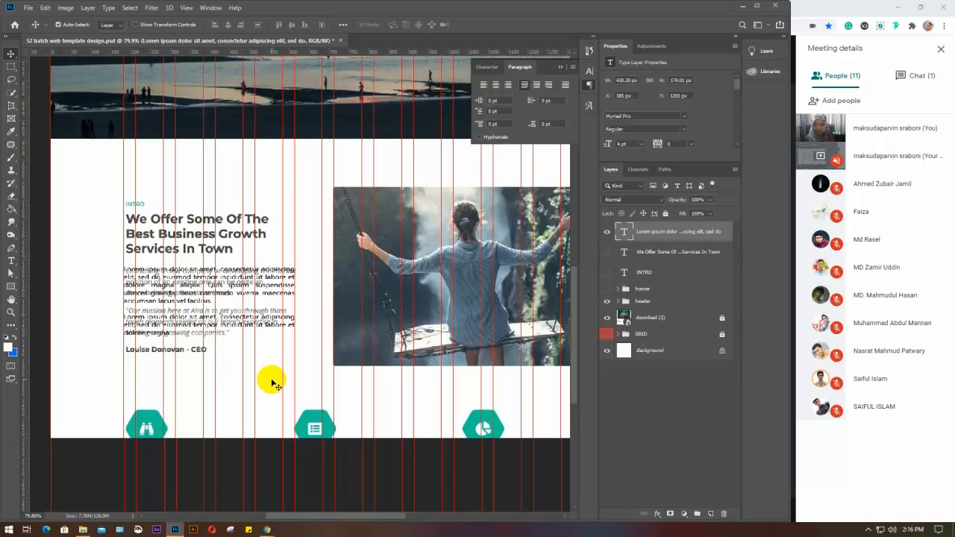
# Add a separate signature text line with the reference's name and CEO title just below the reference signature, and commit it
pyautogui.click(11, 261)
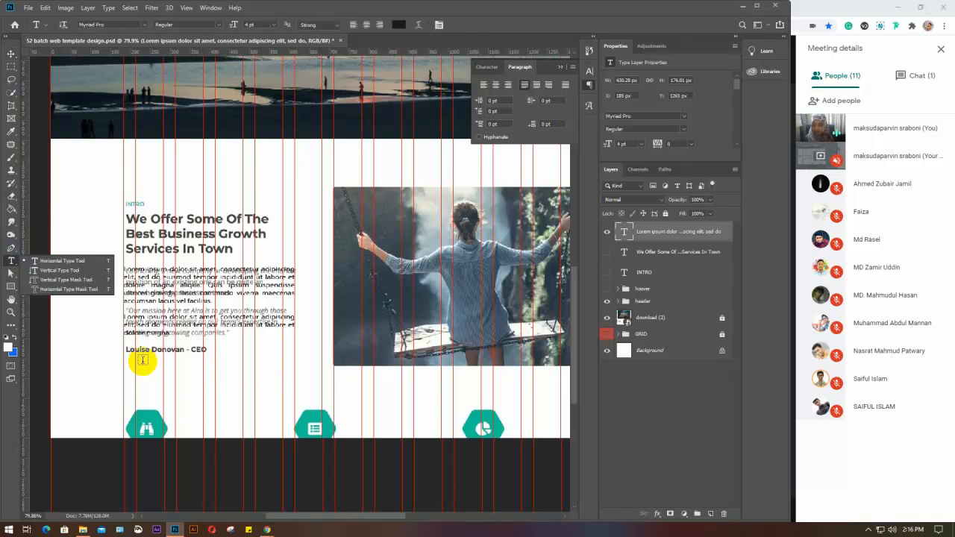
pyautogui.click(142, 360)
pyautogui.click(142, 360)
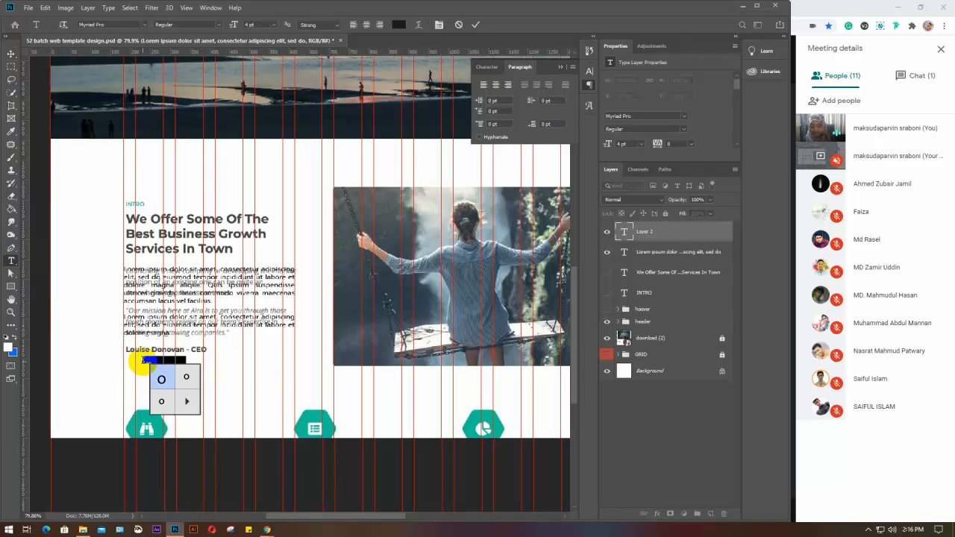
pyautogui.press('BackSpace')
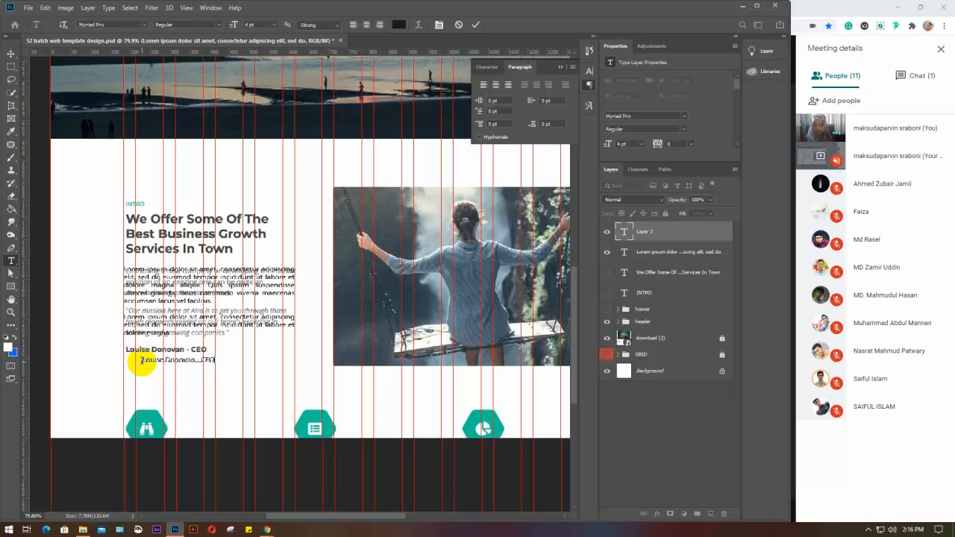
pyautogui.hotkey('ctrl', 'Return')
pyautogui.press('v')
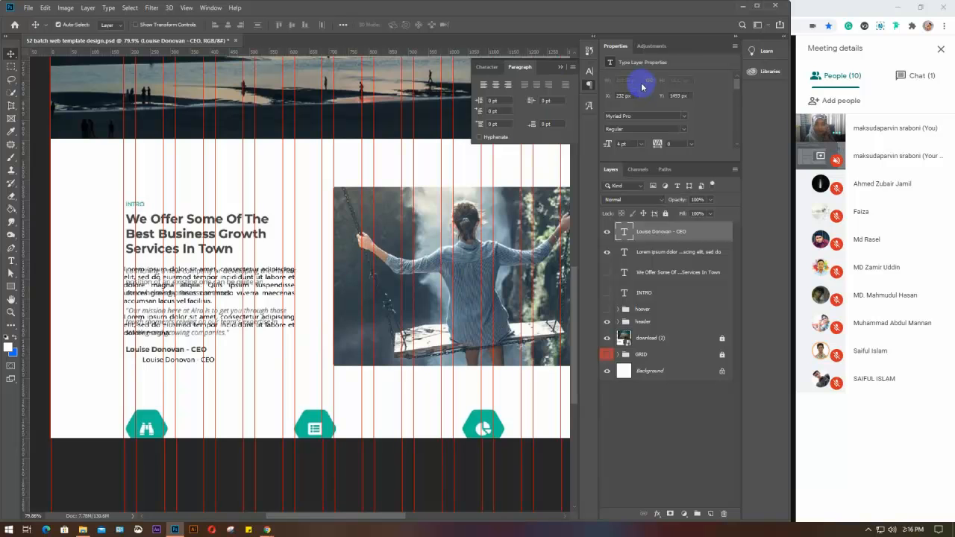
# Set the new signature line's font style to Bold and deselect it
pyautogui.click(489, 67)
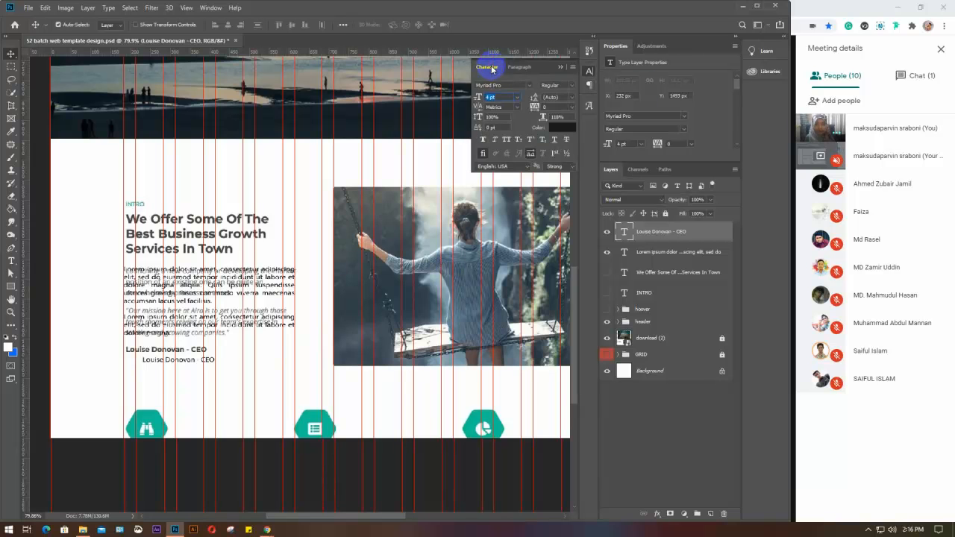
pyautogui.click(569, 86)
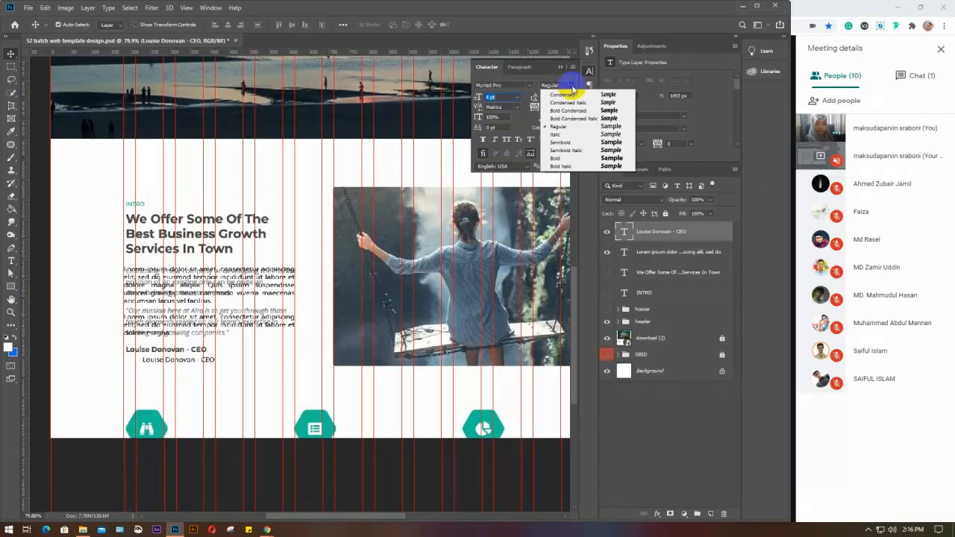
pyautogui.click(567, 160)
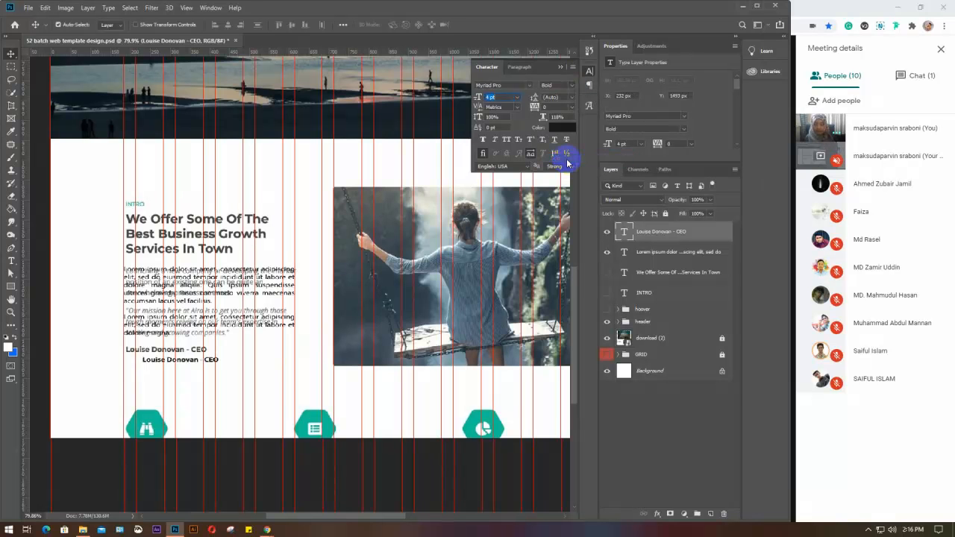
pyautogui.click(214, 362)
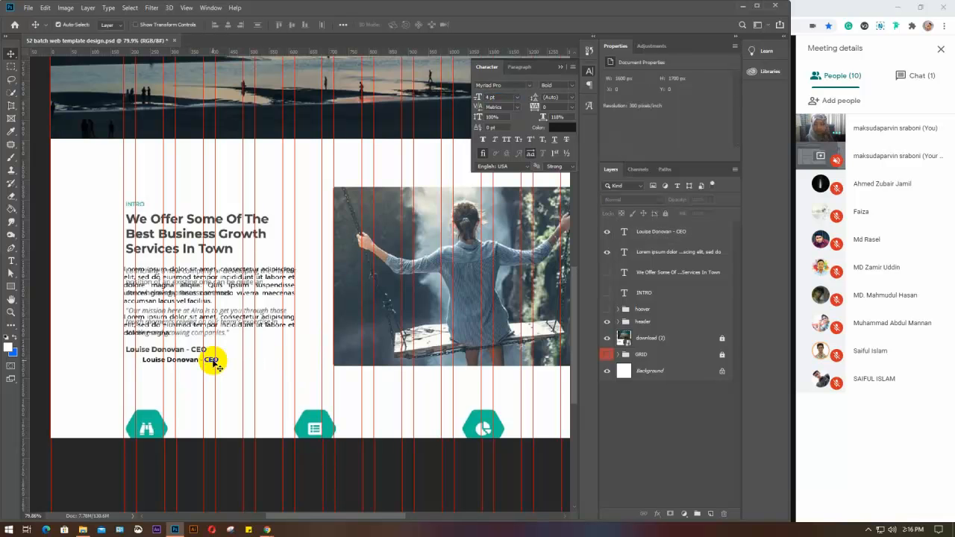
pyautogui.moveTo(428, 309); pyautogui.dragTo(336, 319)
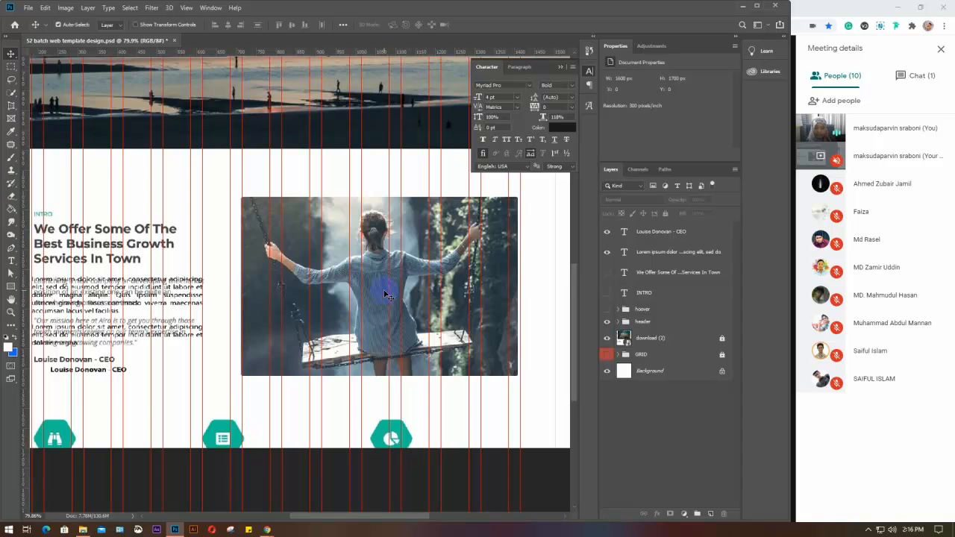
pyautogui.click(83, 529)
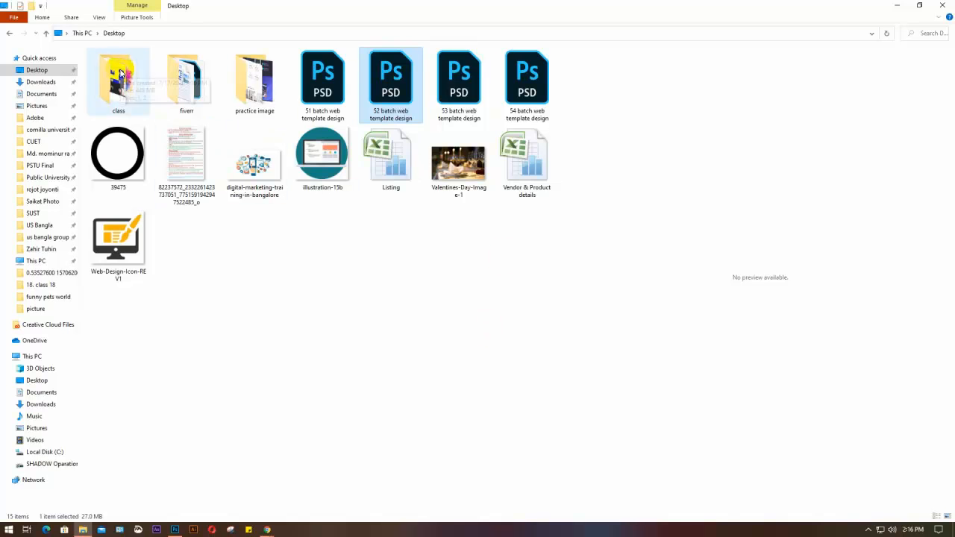
pyautogui.click(120, 72)
pyautogui.doubleClick(120, 72)
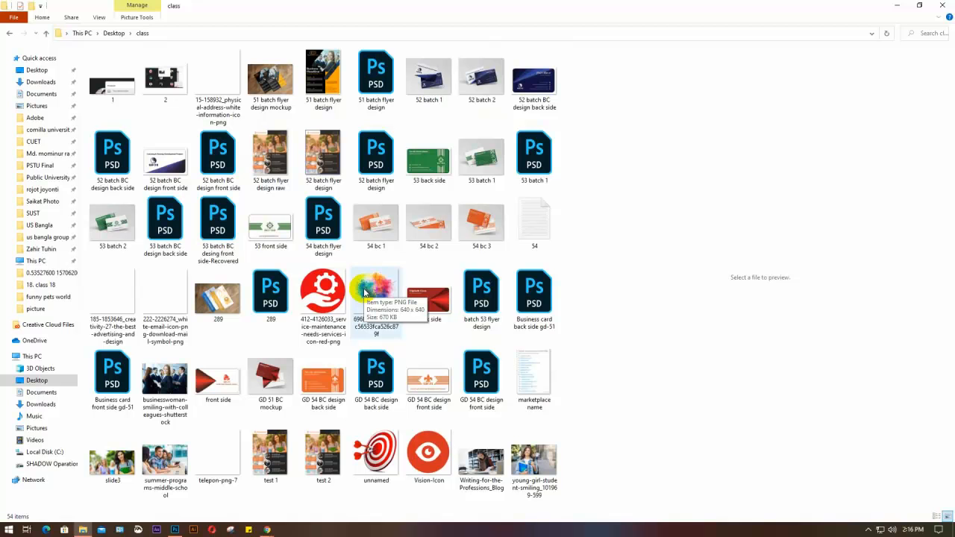
pyautogui.click(161, 465)
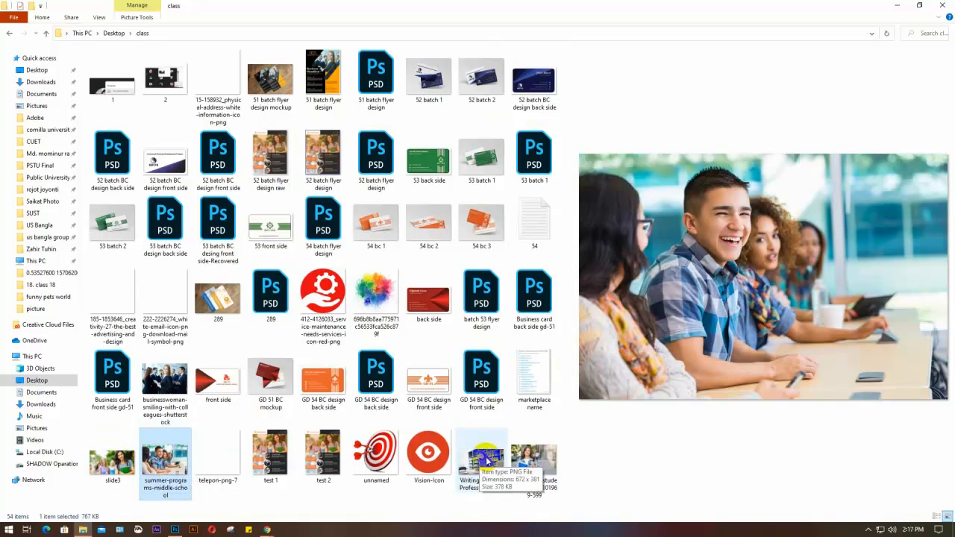
pyautogui.click(527, 463)
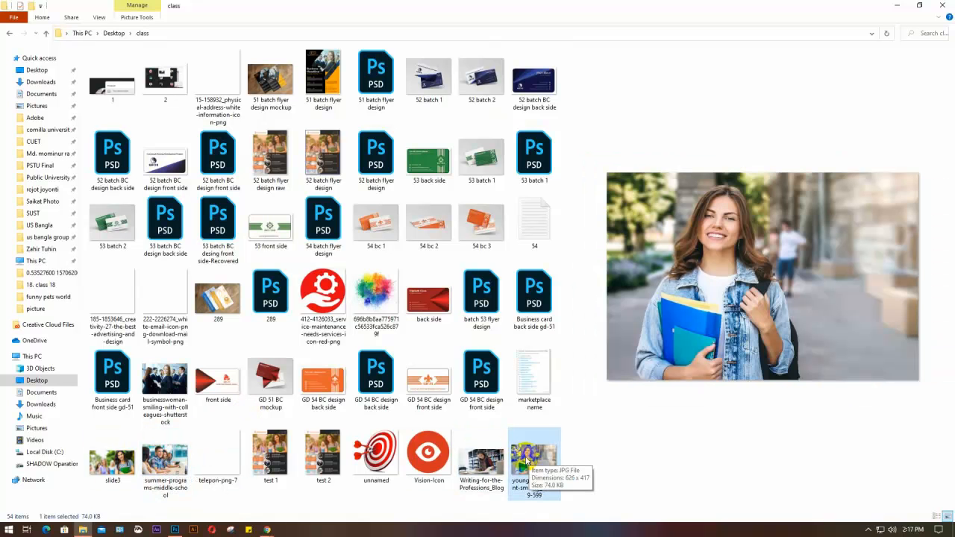
pyautogui.moveTo(527, 463); pyautogui.dragTo(309, 253)
pyautogui.scroll(-3, 438, 315)
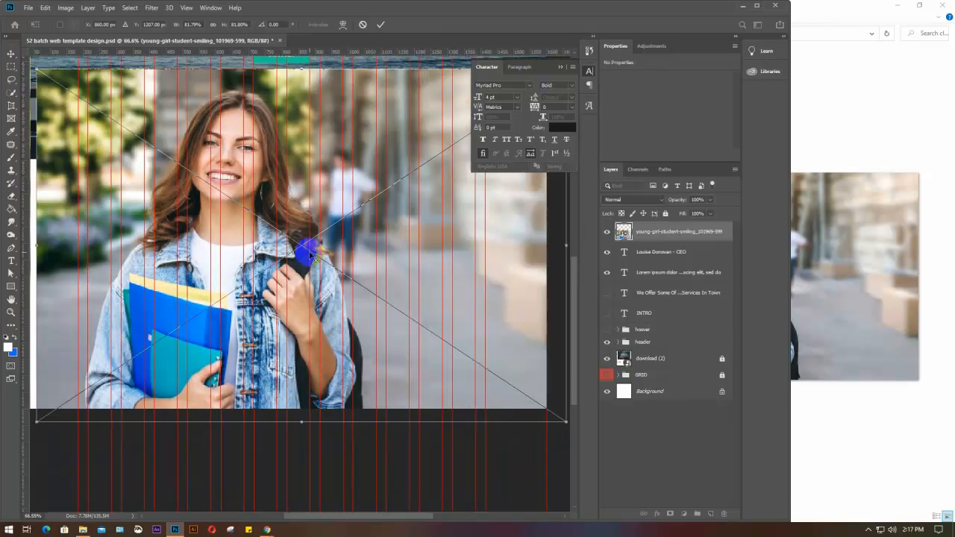
pyautogui.moveTo(530, 395); pyautogui.dragTo(426, 264)
pyautogui.press('Escape')
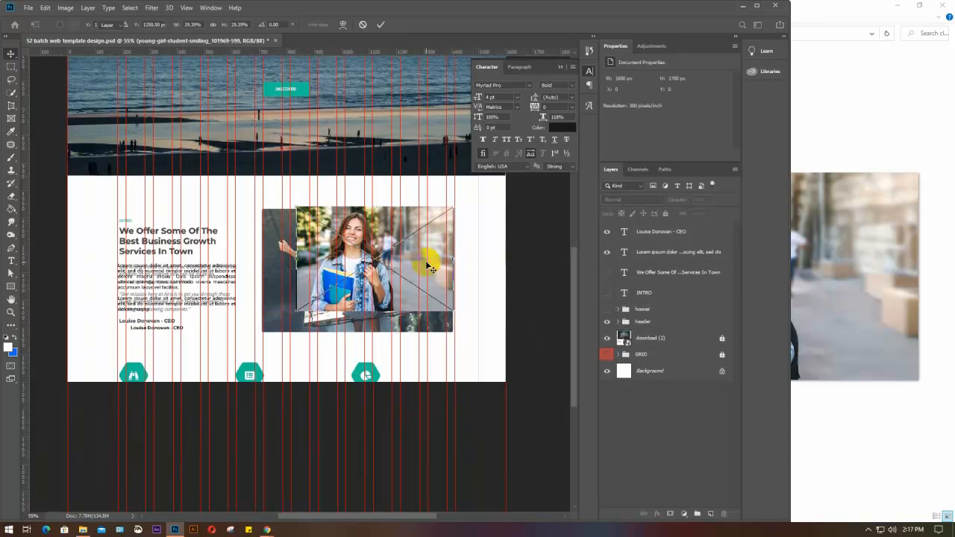
# Switch to Chrome, search Google for "hill view swang" in a new tab and show the image results
pyautogui.click(897, 7)
pyautogui.click(844, 7)
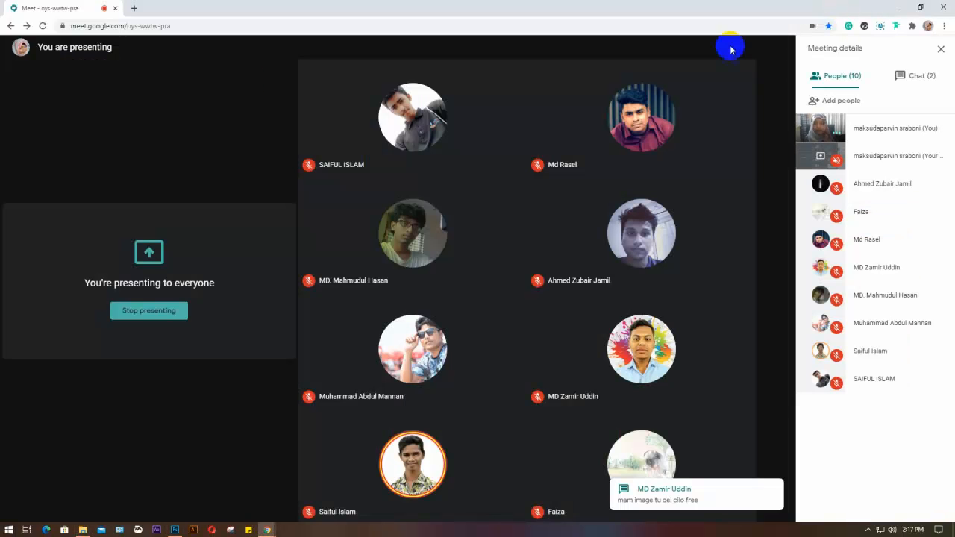
pyautogui.click(135, 8)
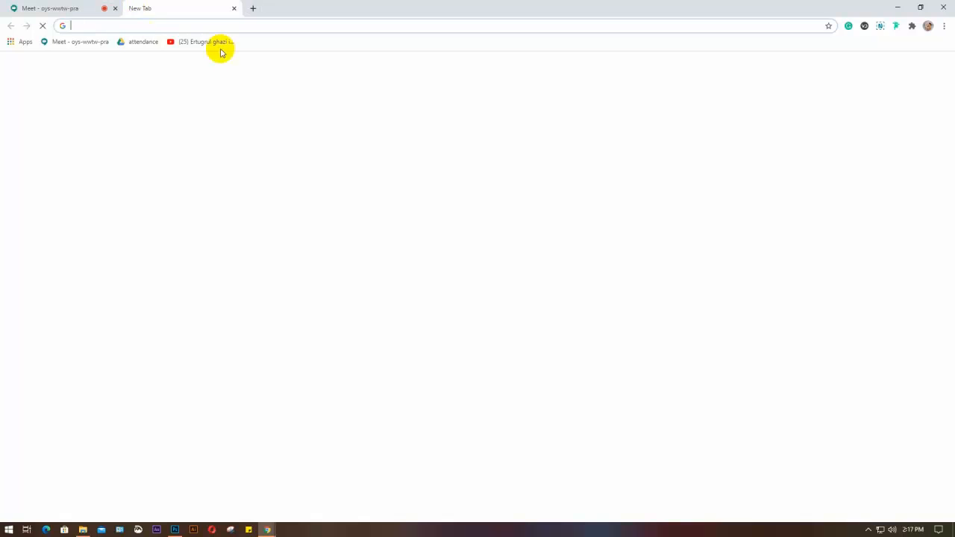
pyautogui.click(189, 29)
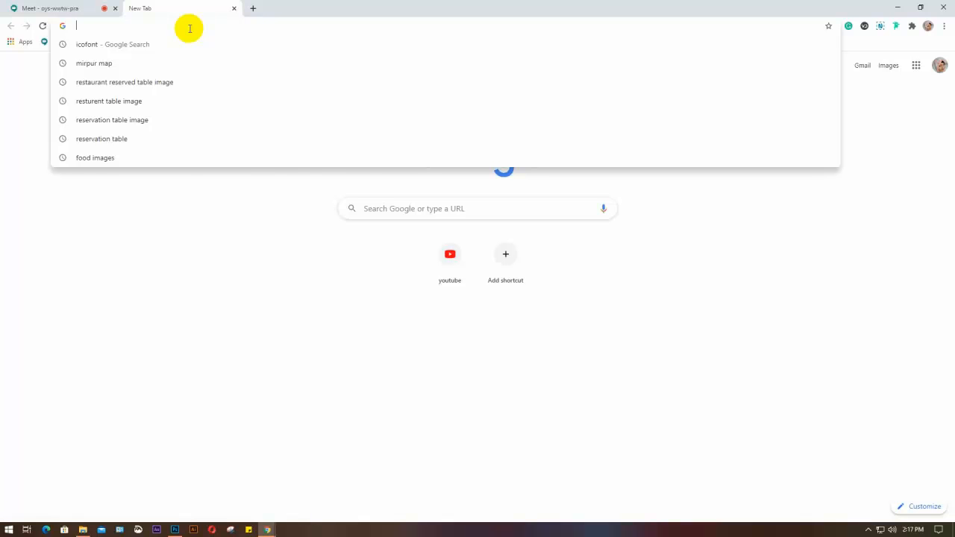
pyautogui.write('hill')
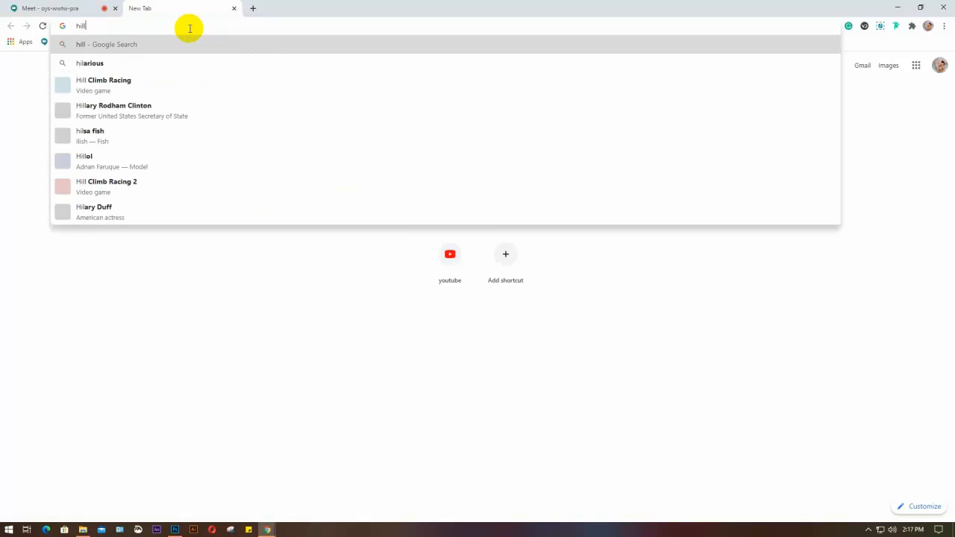
pyautogui.write(' view')
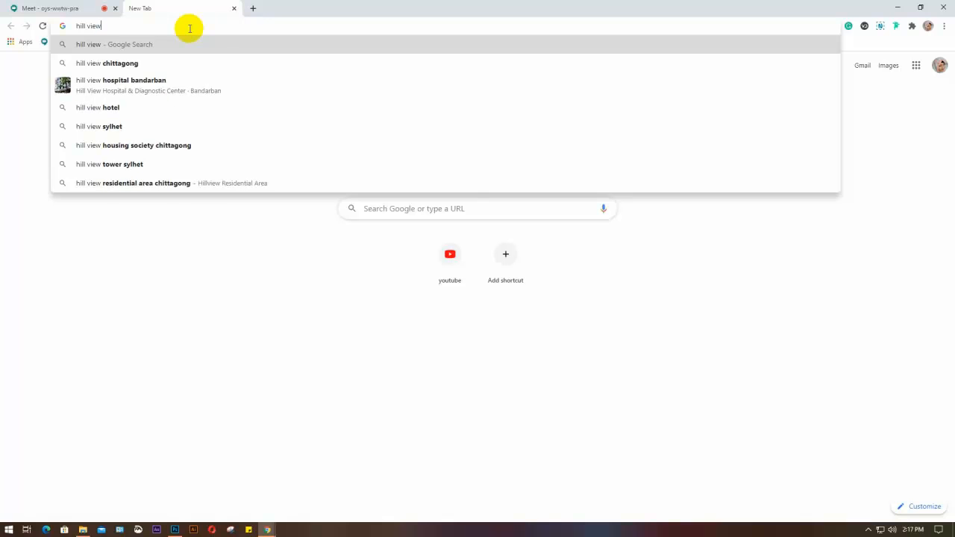
pyautogui.write(' swan')
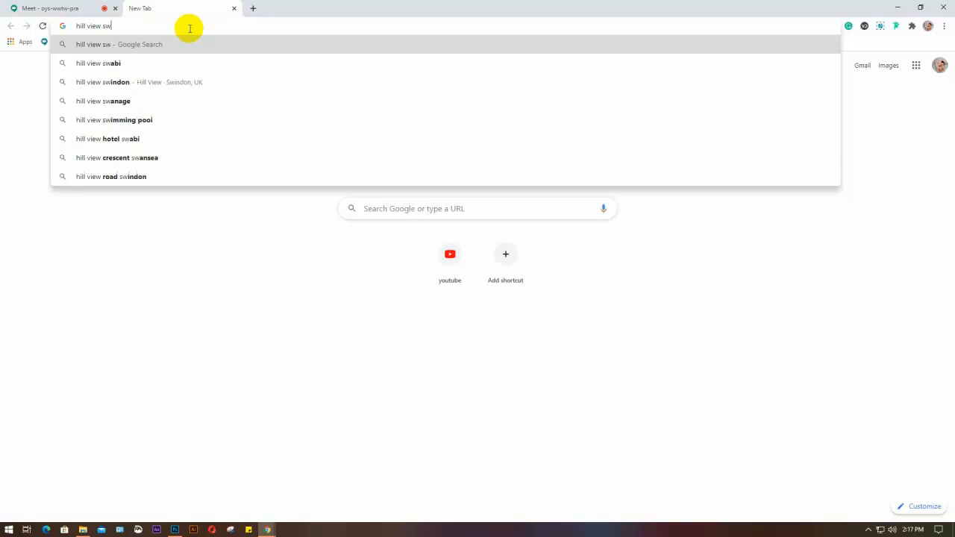
pyautogui.write('g')
pyautogui.press('Return')
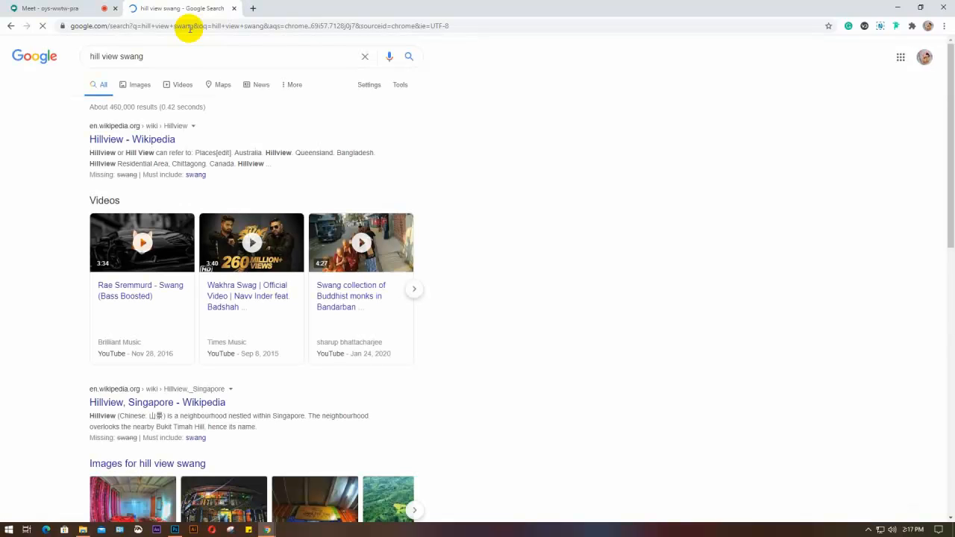
pyautogui.click(139, 87)
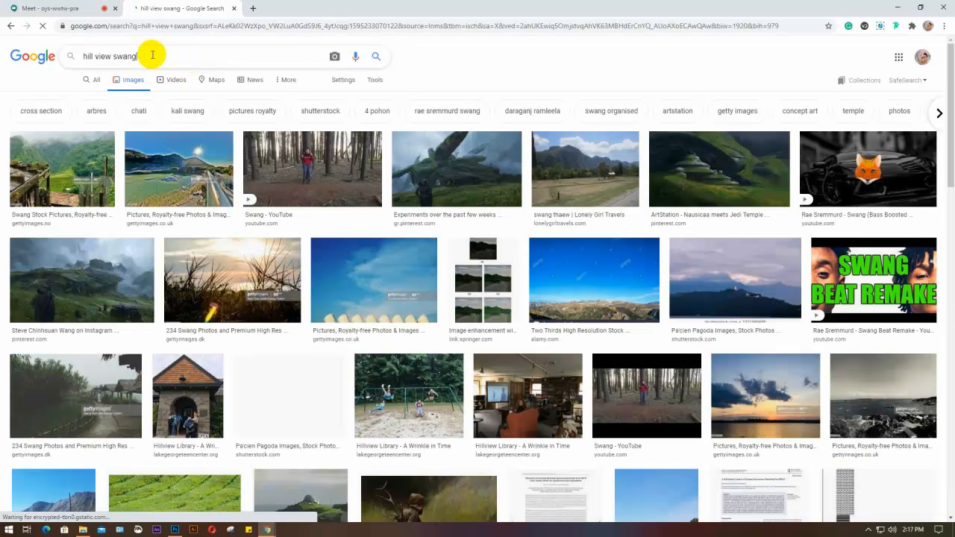
# Browse the image results, open the "Bed and Breakfast 4 Pohon" hill landscape photo and copy the image
pyautogui.doubleClick(124, 56)
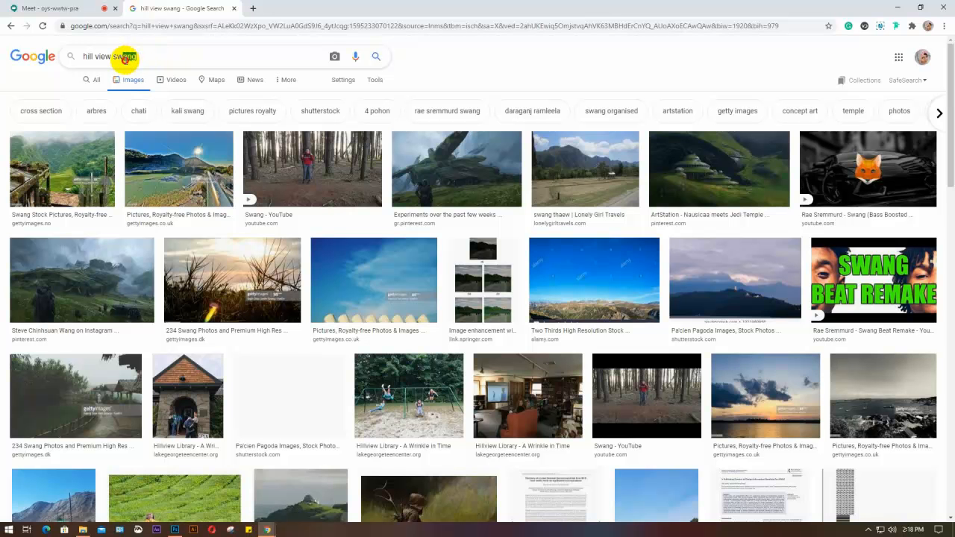
pyautogui.scroll(-2, 394, 231)
pyautogui.scroll(-1, 396, 243)
pyautogui.click(397, 244)
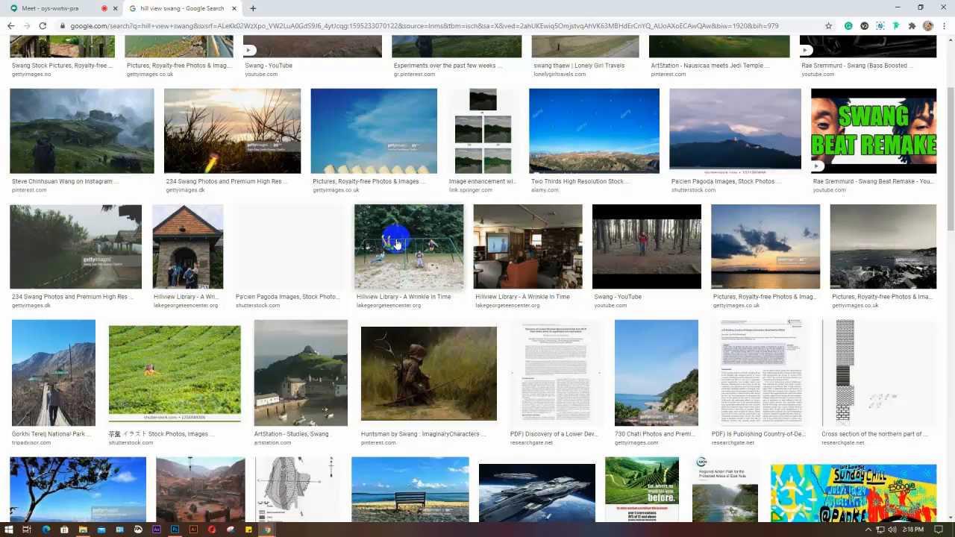
pyautogui.click(44, 366)
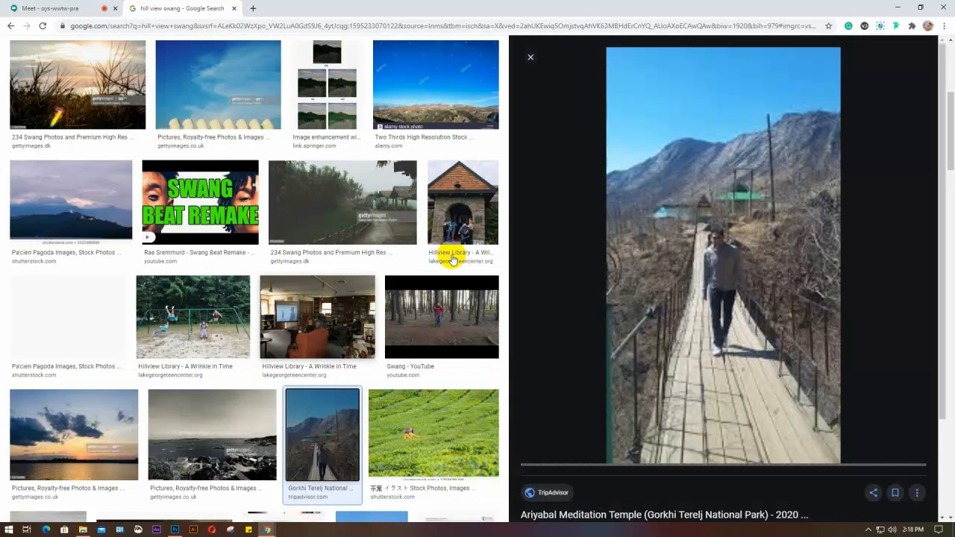
pyautogui.scroll(-6, 768, 287)
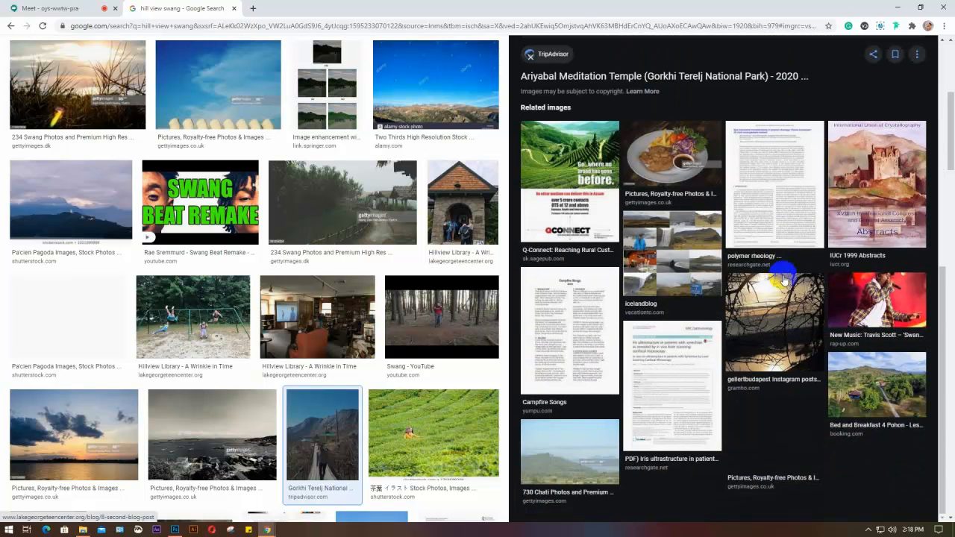
pyautogui.click(874, 388)
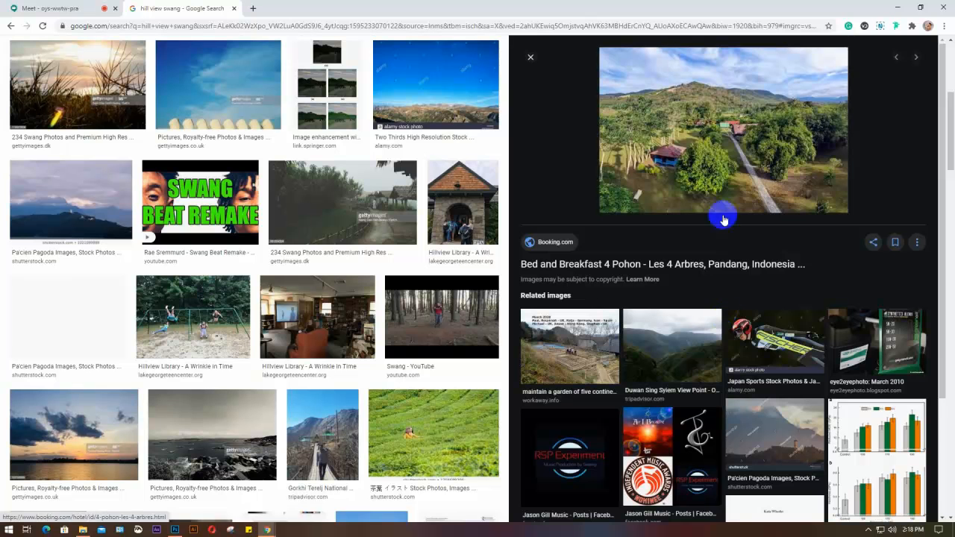
pyautogui.rightClick(700, 145)
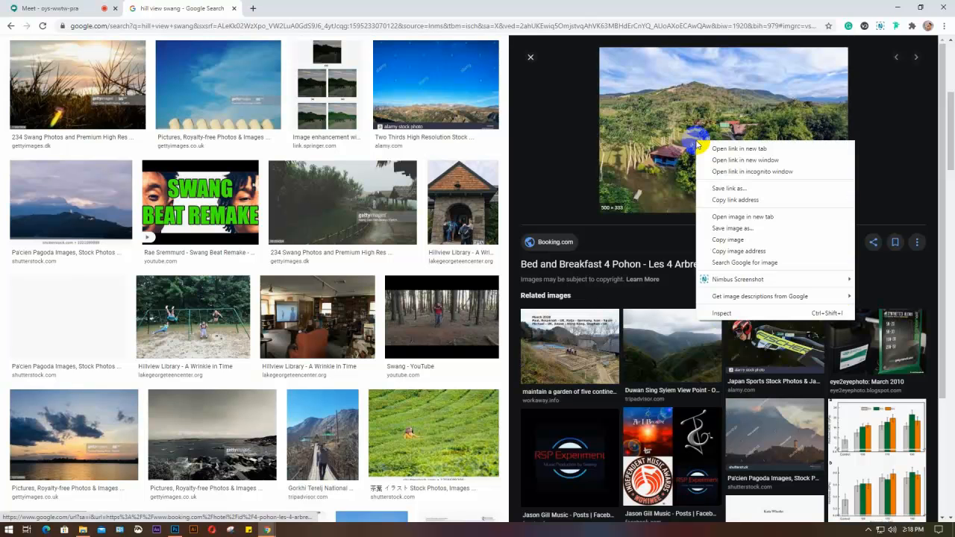
pyautogui.click(728, 240)
# Switch back to Photoshop, paste the copied landscape photo and align it with the upper-right corner of the intro section's reference picture
pyautogui.click(45, 8)
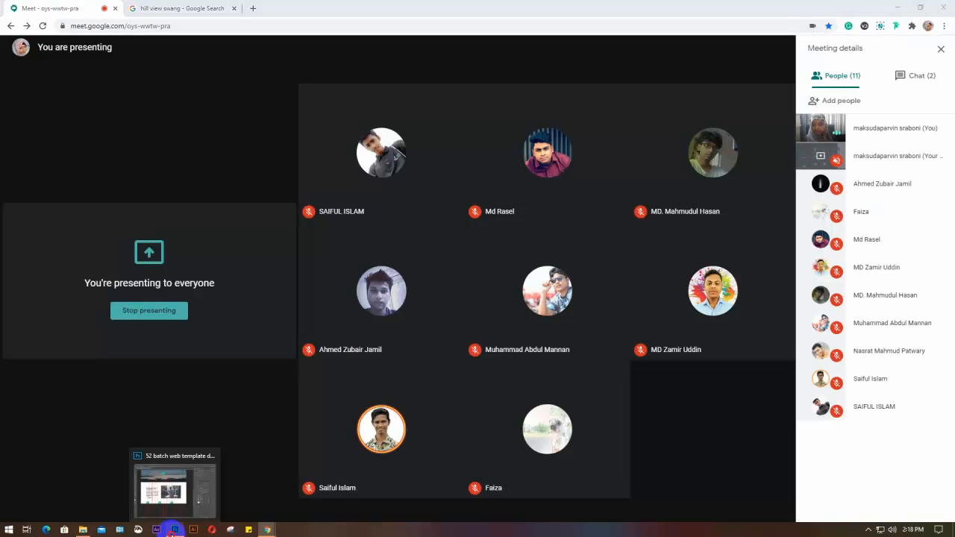
pyautogui.click(164, 492)
pyautogui.hotkey('ctrl', 'v')
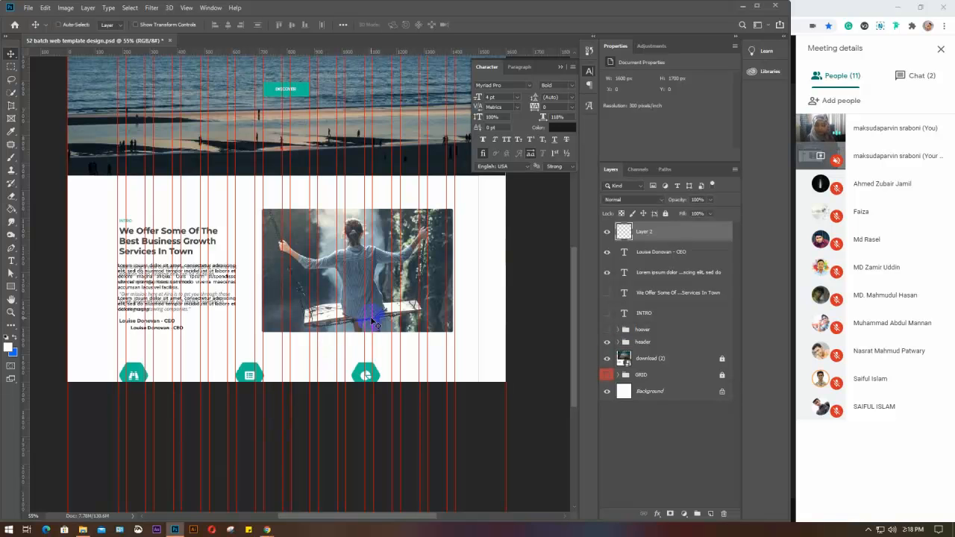
pyautogui.moveTo(299, 222); pyautogui.dragTo(399, 253)
# Scale the pasted photo to about 704 × 469 px to cover the reference picture and compare it with the "download (2)" layer hidden and shown
pyautogui.hotkey('ctrl', 't')
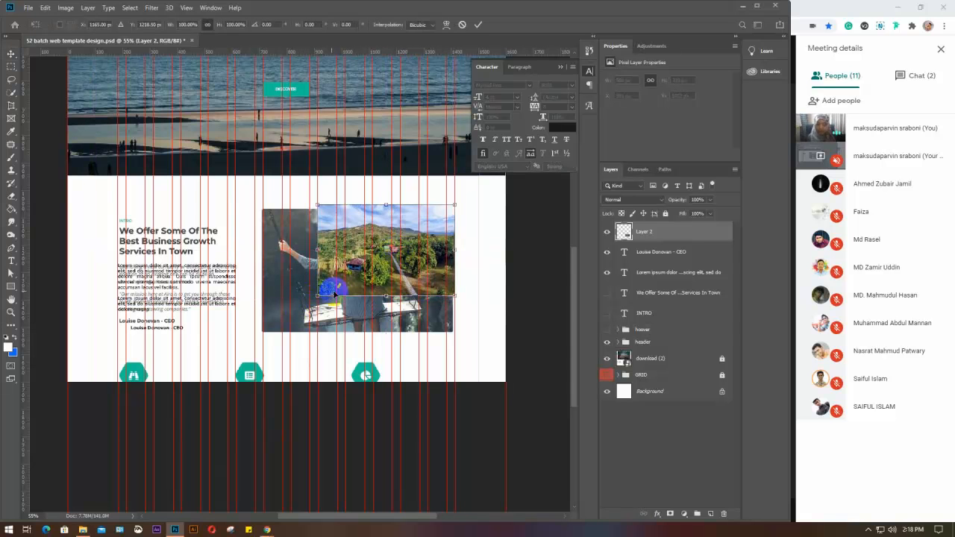
pyautogui.moveTo(318, 295); pyautogui.dragTo(261, 334)
pyautogui.press('Return')
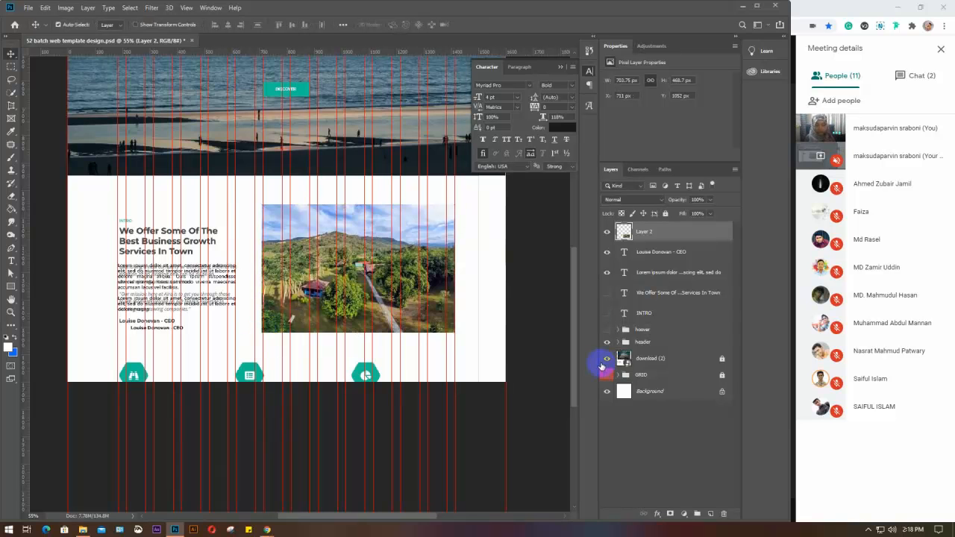
pyautogui.click(606, 360)
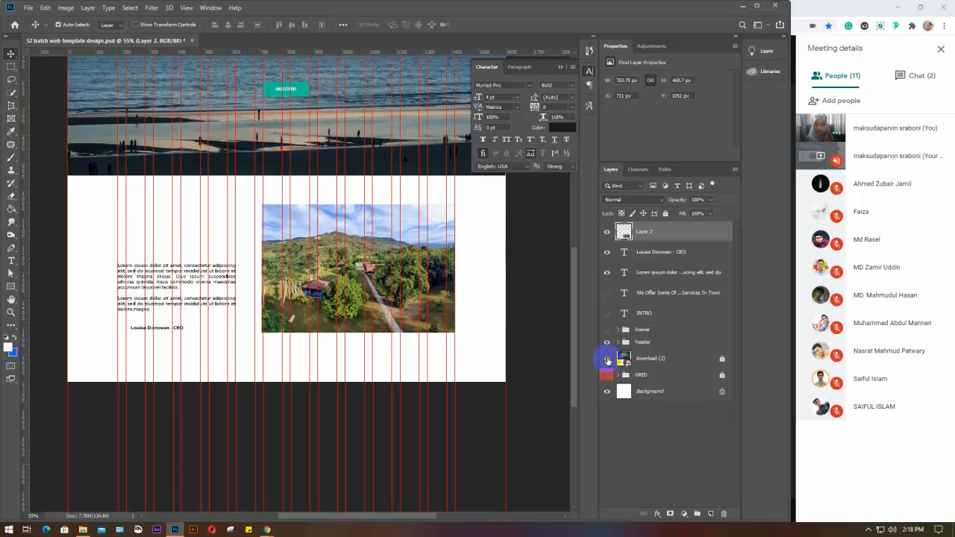
pyautogui.click(608, 360)
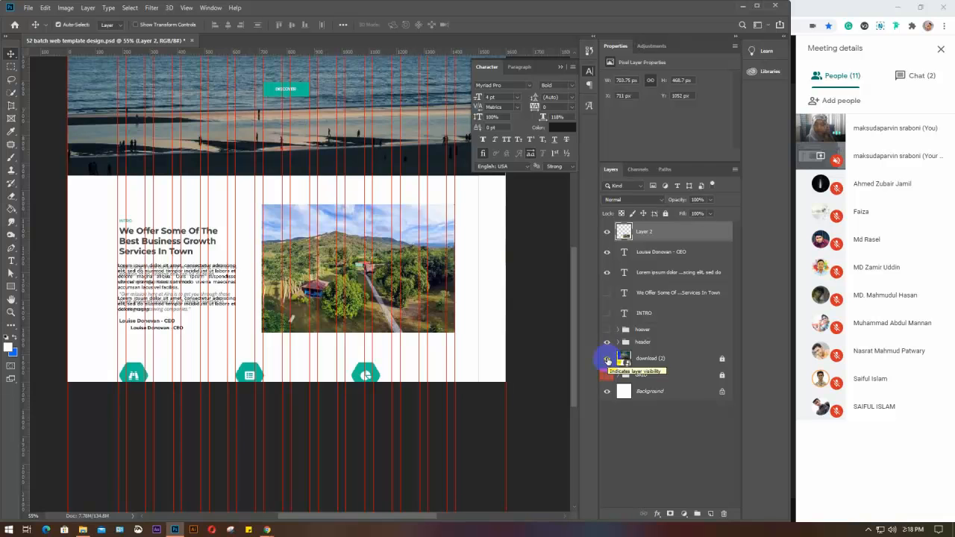
# Hide the "download (2)" reference layer and show the INTRO label and heading text layers
pyautogui.click(606, 359)
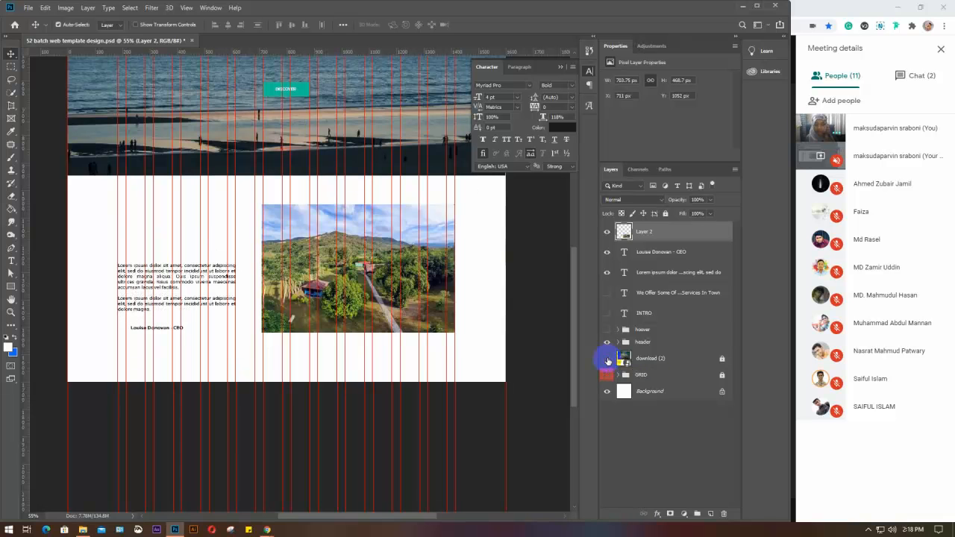
pyautogui.click(611, 299)
pyautogui.click(609, 314)
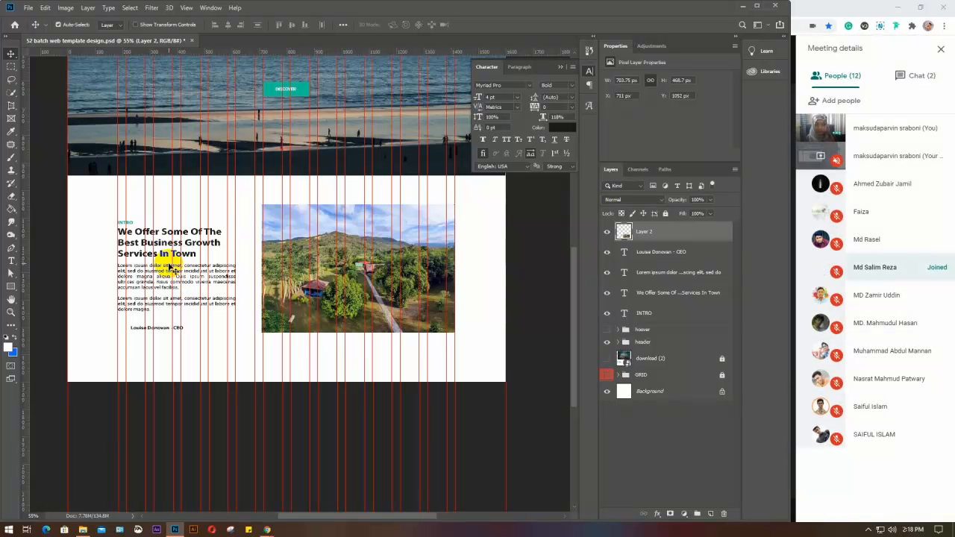
# Align the left edges of the INTRO label, heading, paragraphs and signature line, and collapse the Character panel
pyautogui.moveTo(105, 210); pyautogui.dragTo(144, 334)
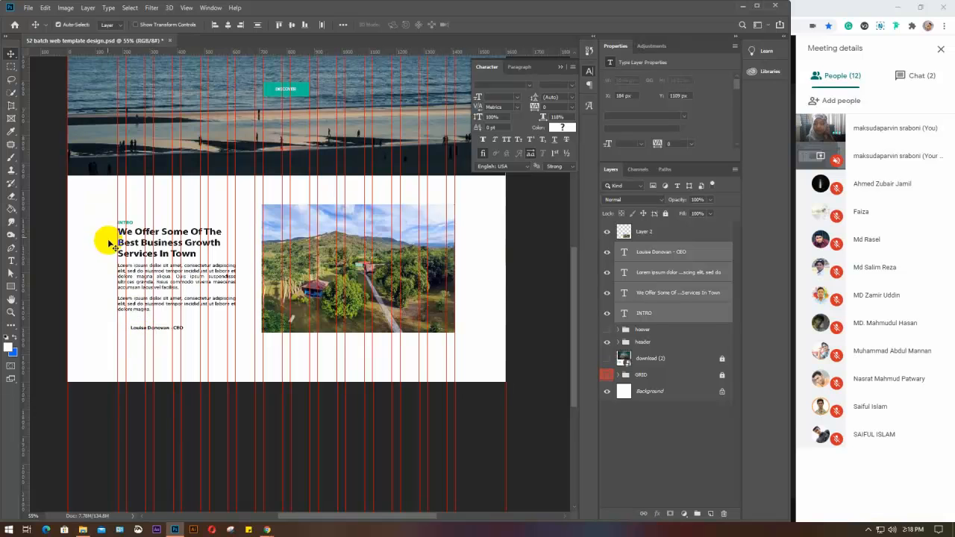
pyautogui.moveTo(100, 211); pyautogui.dragTo(160, 352)
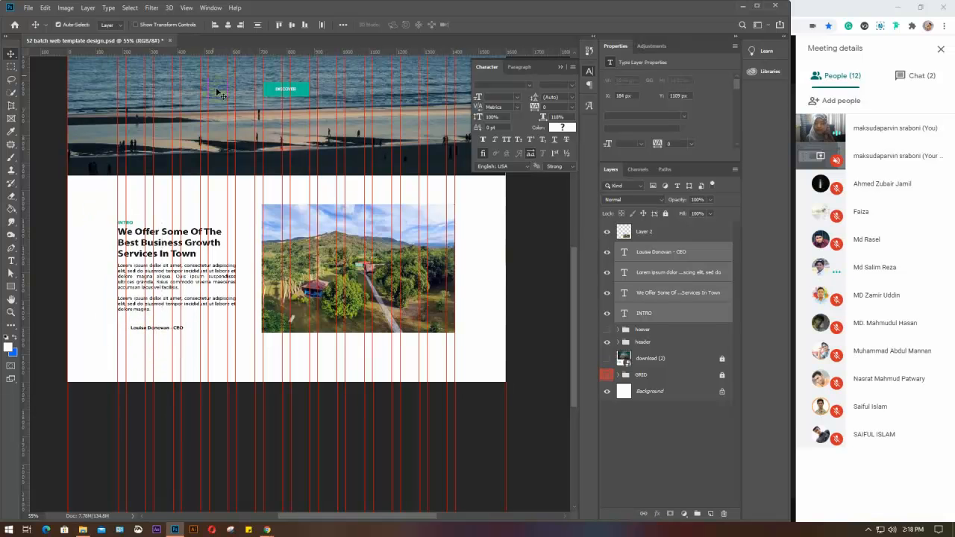
pyautogui.click(215, 25)
pyautogui.click(560, 66)
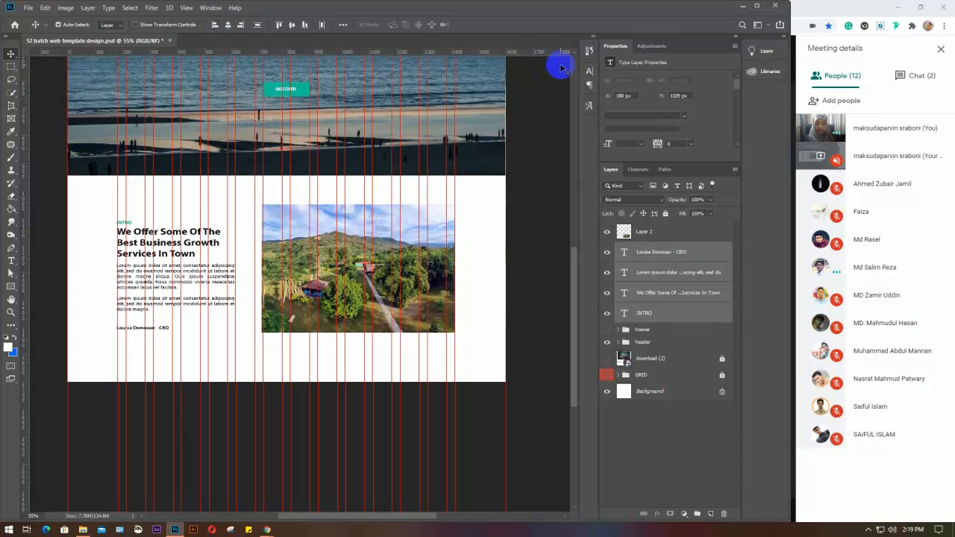
pyautogui.moveTo(101, 210); pyautogui.dragTo(145, 344)
pyautogui.click(195, 347)
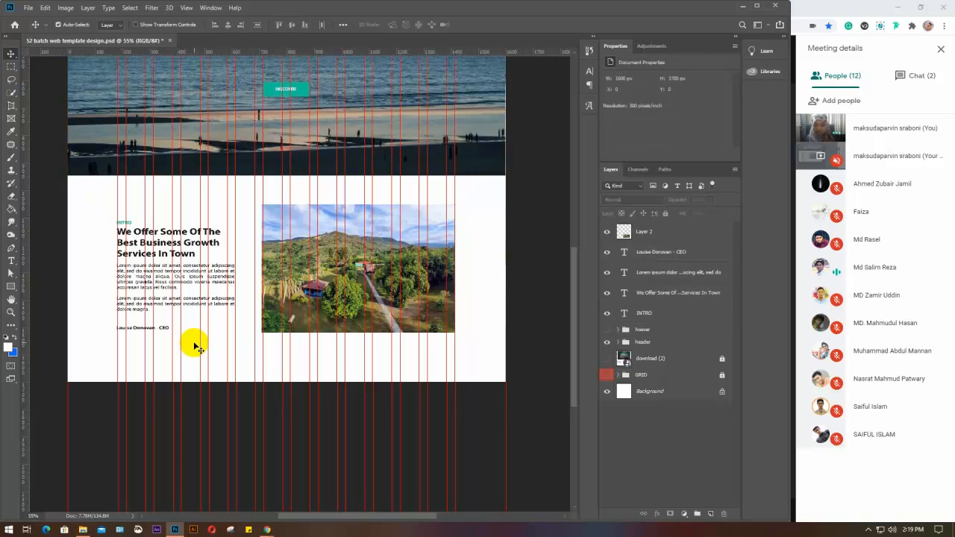
# Move the INTRO label, heading, paragraphs and signature line up one by one to even out the spacing between them
pyautogui.click(125, 223)
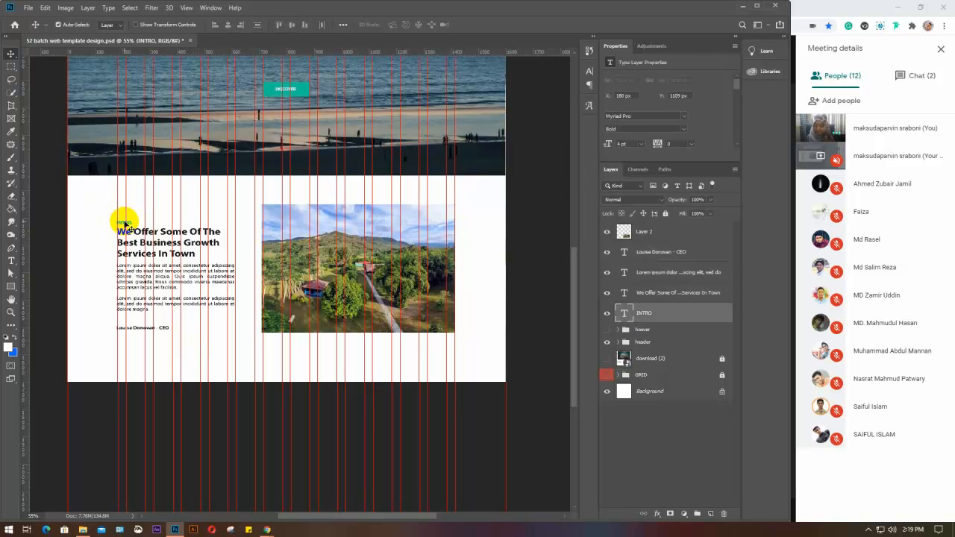
pyautogui.moveTo(124, 222); pyautogui.dragTo(127, 219)
pyautogui.click(122, 238)
pyautogui.moveTo(122, 238); pyautogui.dragTo(121, 231)
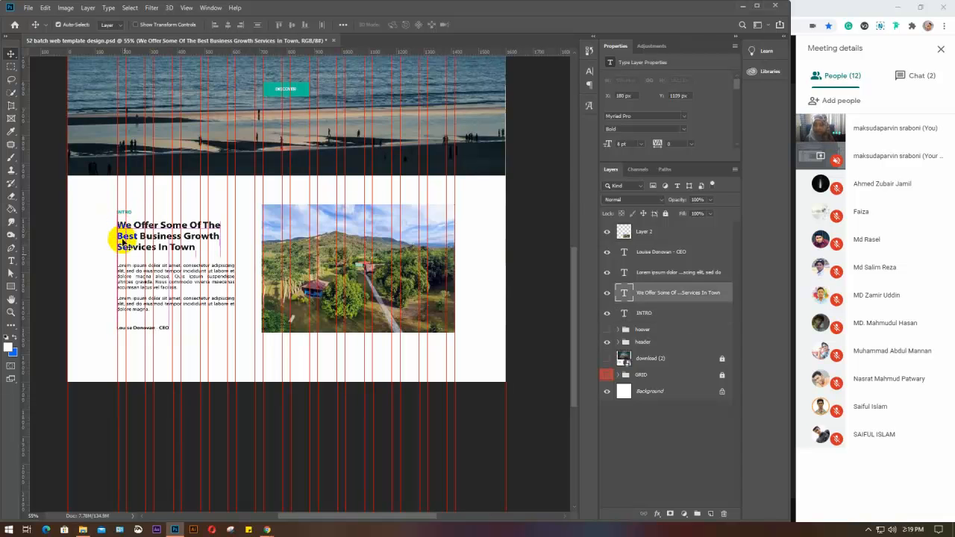
pyautogui.click(127, 273)
pyautogui.moveTo(127, 273); pyautogui.dragTo(127, 265)
pyautogui.moveTo(136, 333); pyautogui.dragTo(138, 324)
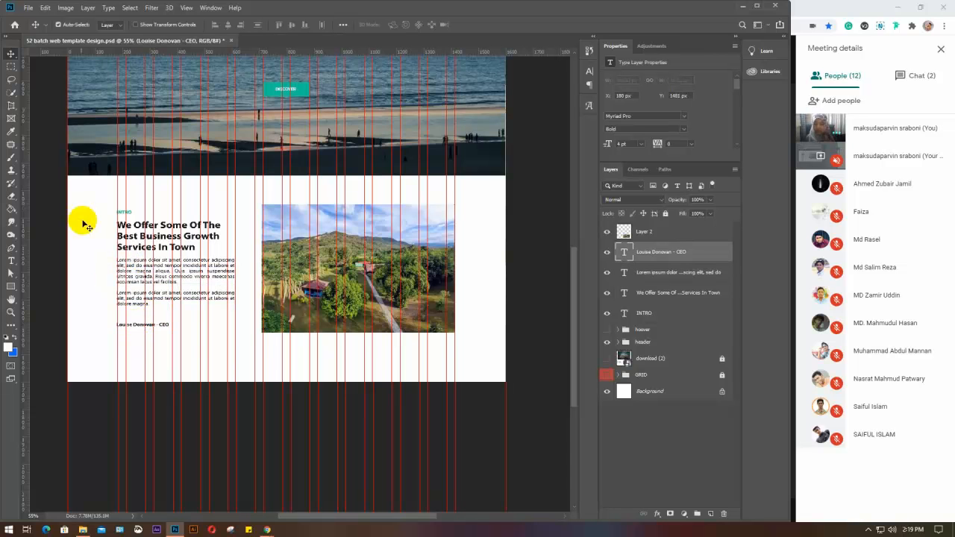
# Left-align the four intro text layers again and nudge them right to the column guide at X 187 px
pyautogui.moveTo(103, 203); pyautogui.dragTo(160, 360)
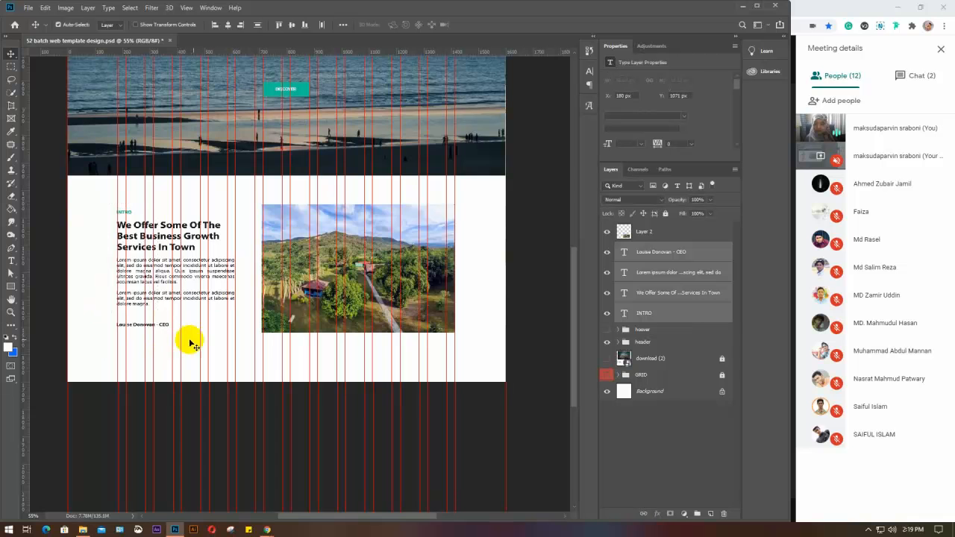
pyautogui.click(215, 26)
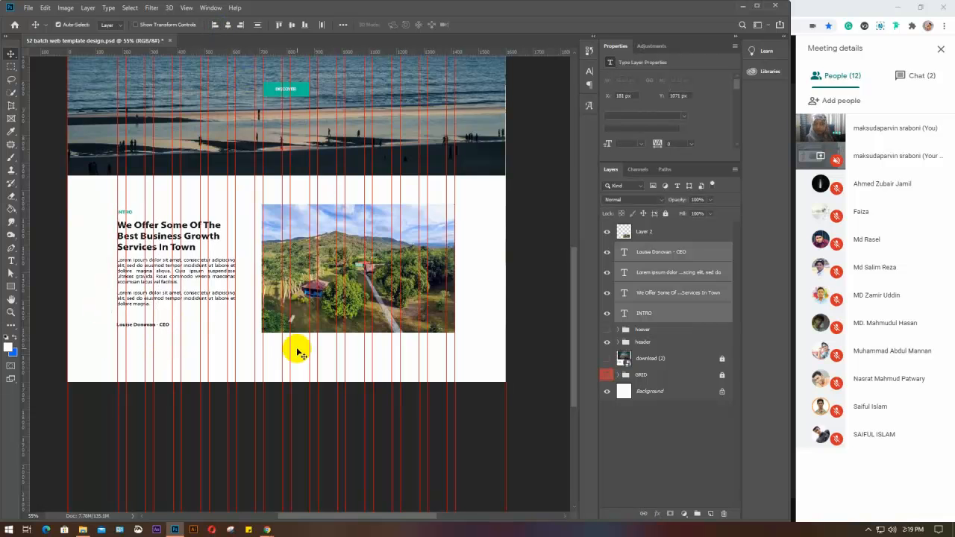
pyautogui.press('Right')
pyautogui.press('Right')
pyautogui.press('Right')
pyautogui.press('Right')
pyautogui.press('Right')
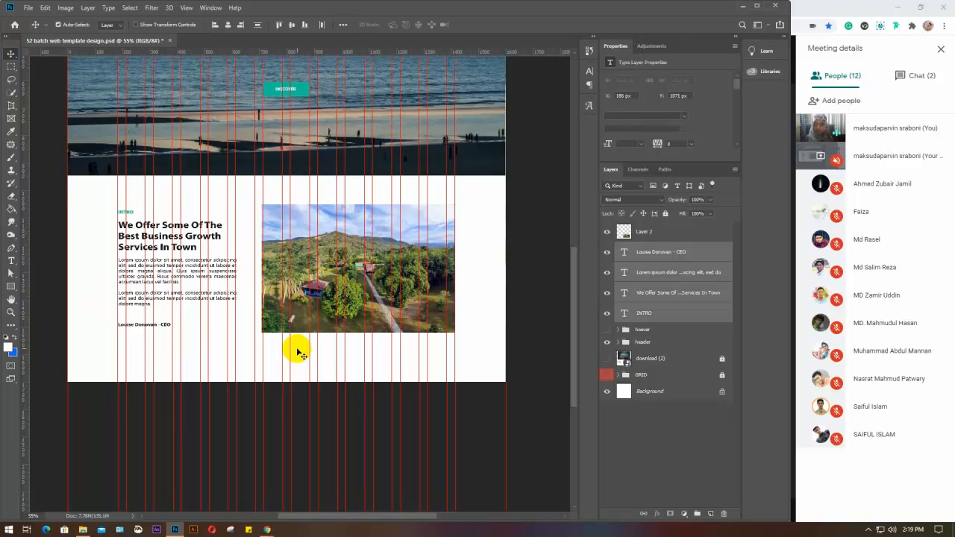
pyautogui.press('Right')
# Group the four intro text layers and name the group "intro info"
pyautogui.click(401, 301)
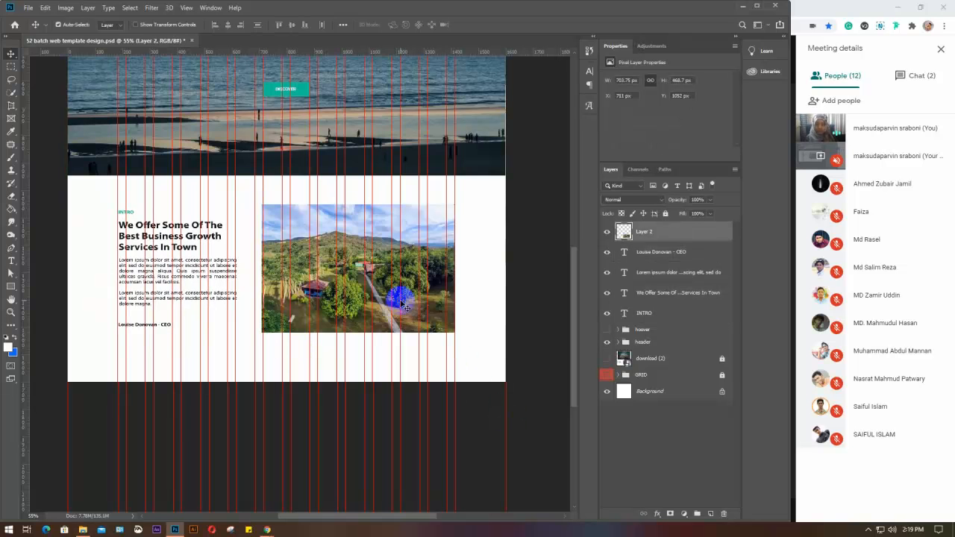
pyautogui.click(666, 256)
pyautogui.keyDown('shift'); pyautogui.click(664, 314); pyautogui.keyUp('shift')
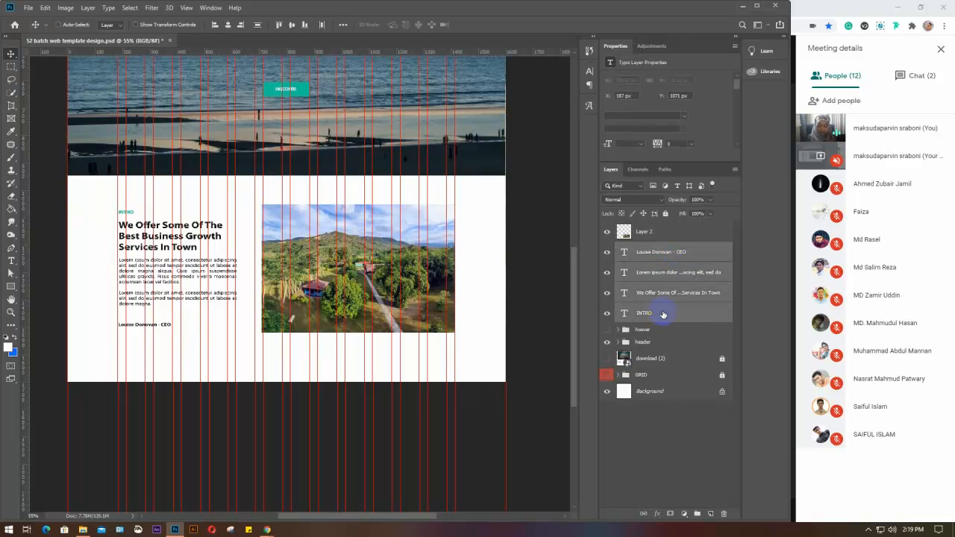
pyautogui.hotkey('ctrl', 'g')
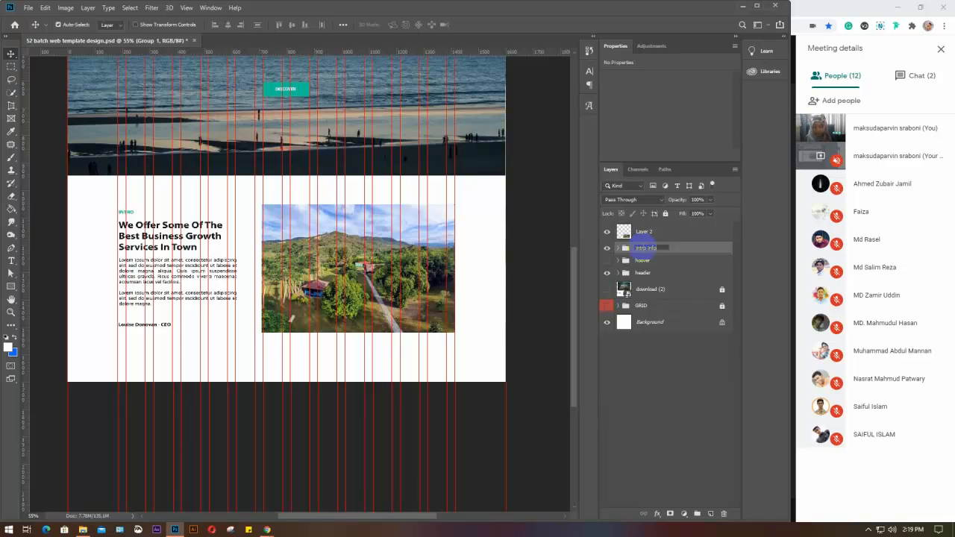
pyautogui.click(644, 250)
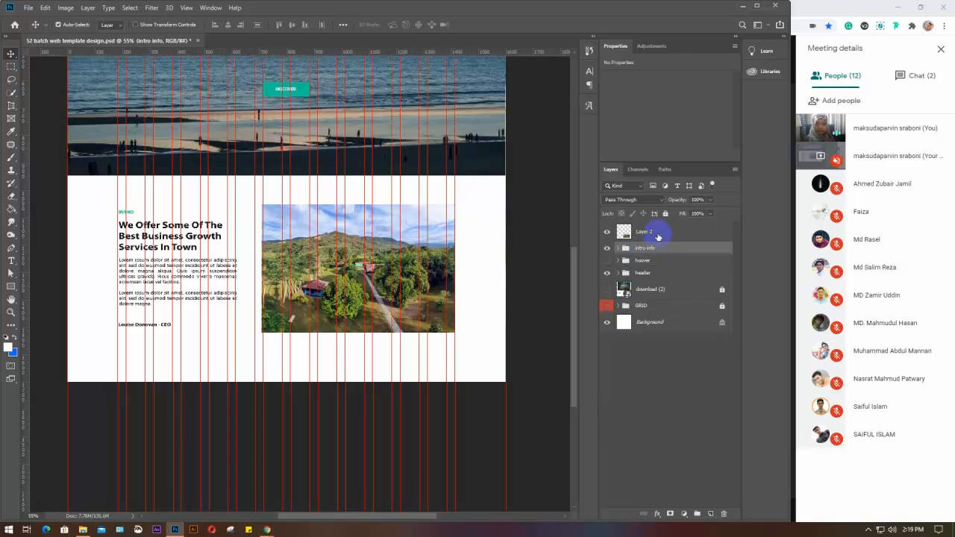
# Align the vertical centers of the "intro info" group and the landscape photo, and show the "download (2)" reference layer
pyautogui.click(657, 237)
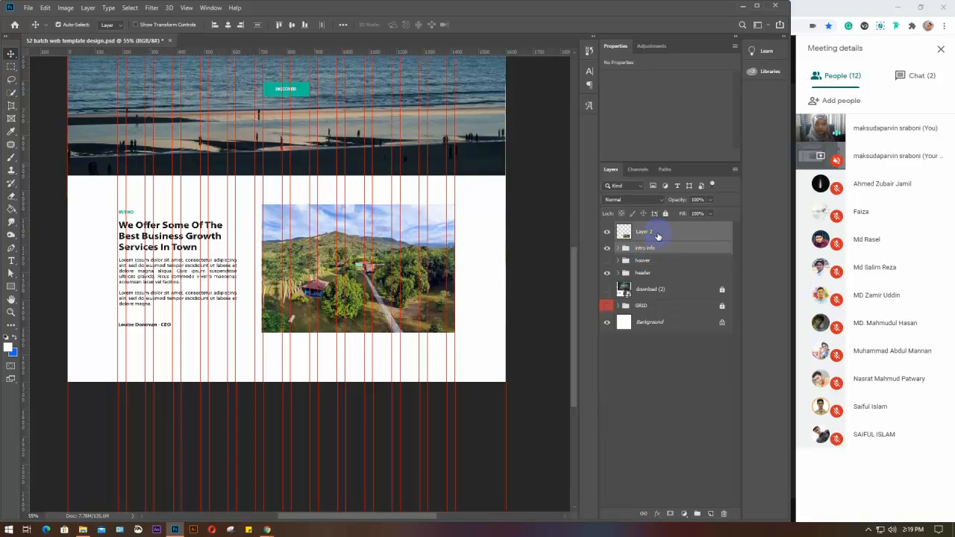
pyautogui.click(292, 25)
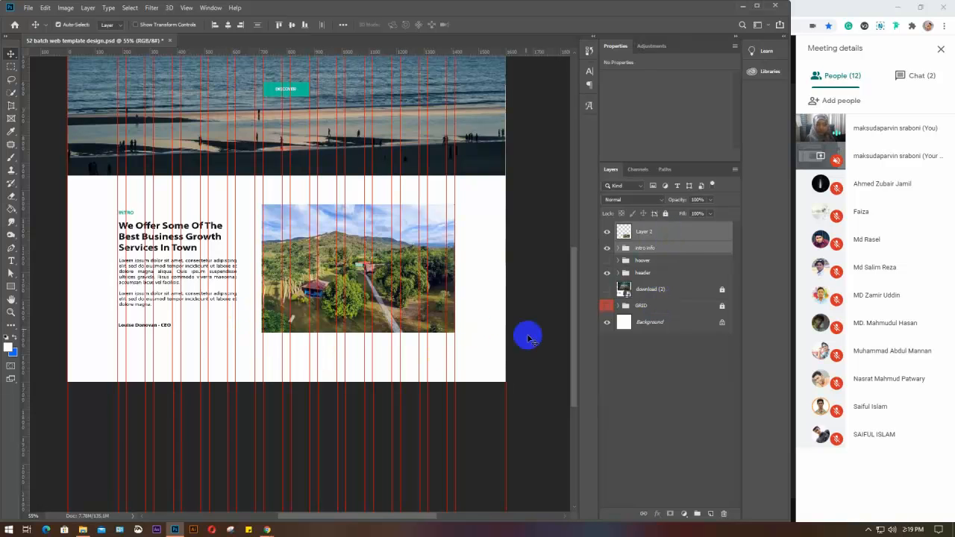
pyautogui.click(607, 290)
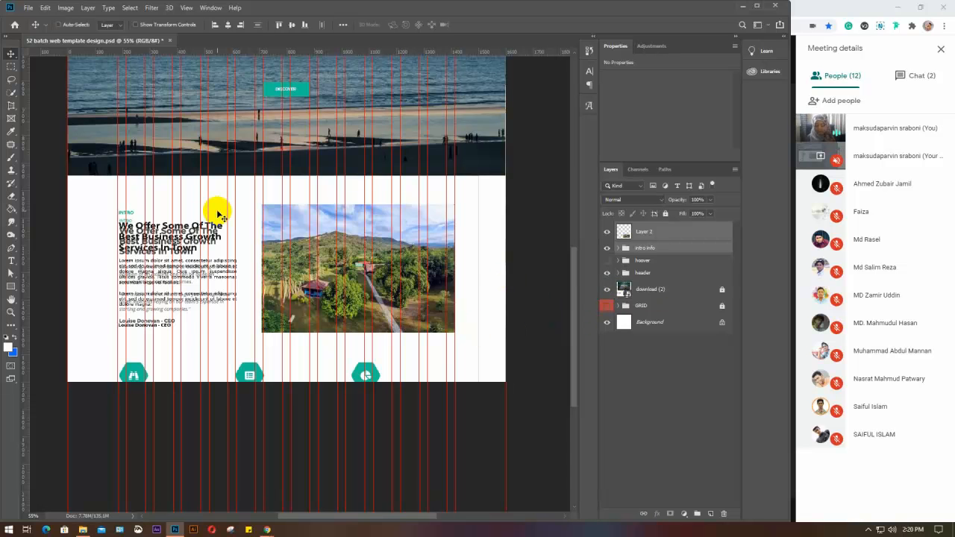
pyautogui.press('ctrl')
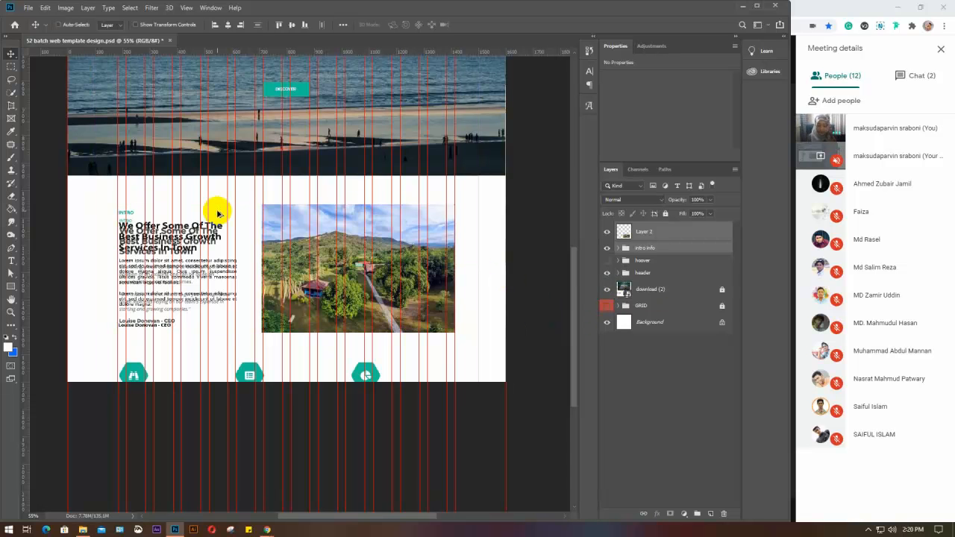
pyautogui.click(738, 412)
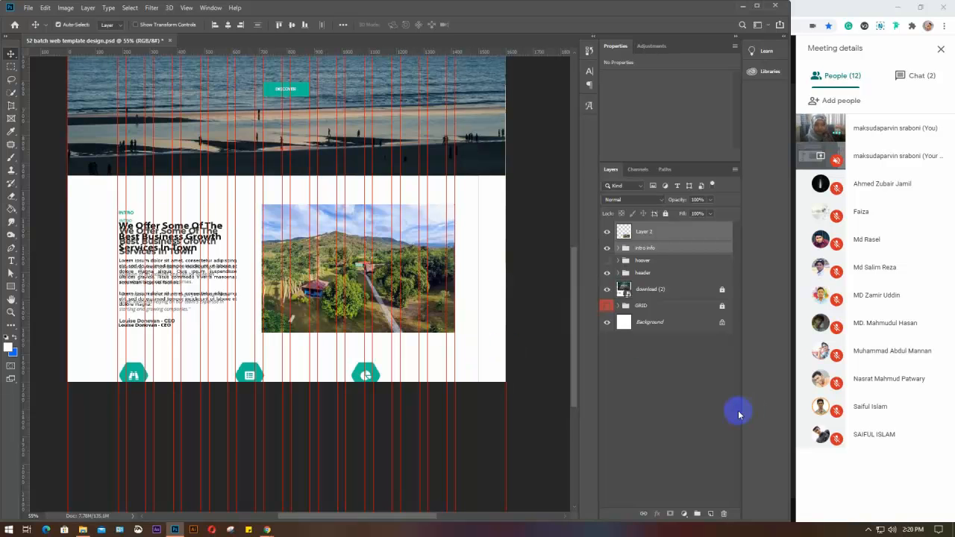
pyautogui.click(698, 415)
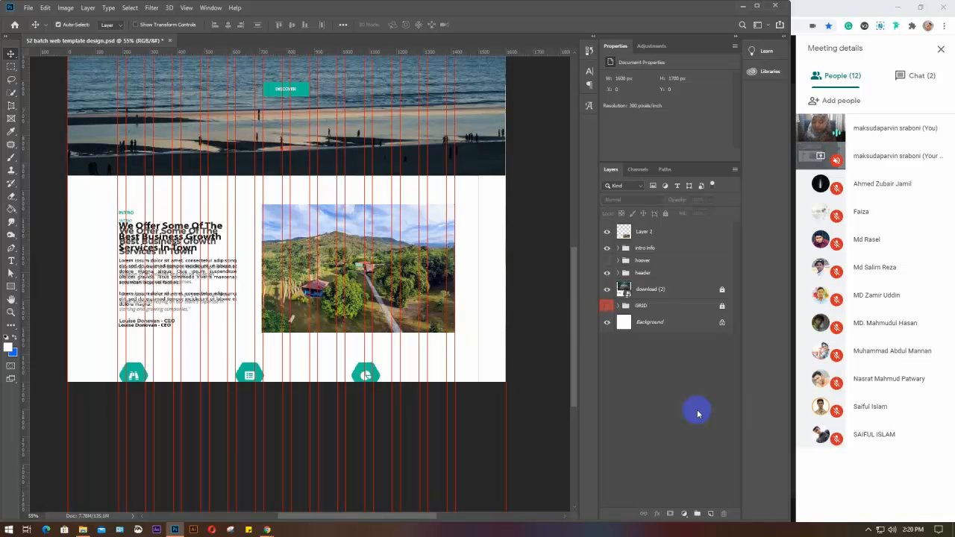
# Extend the canvas downward from a top anchor to a height of 2000 pixels
pyautogui.click(65, 15)
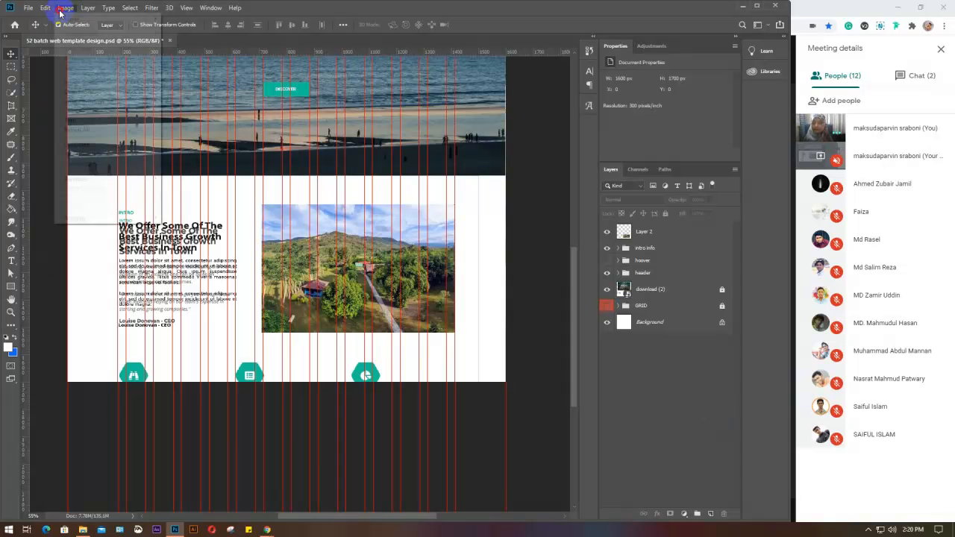
pyautogui.click(73, 93)
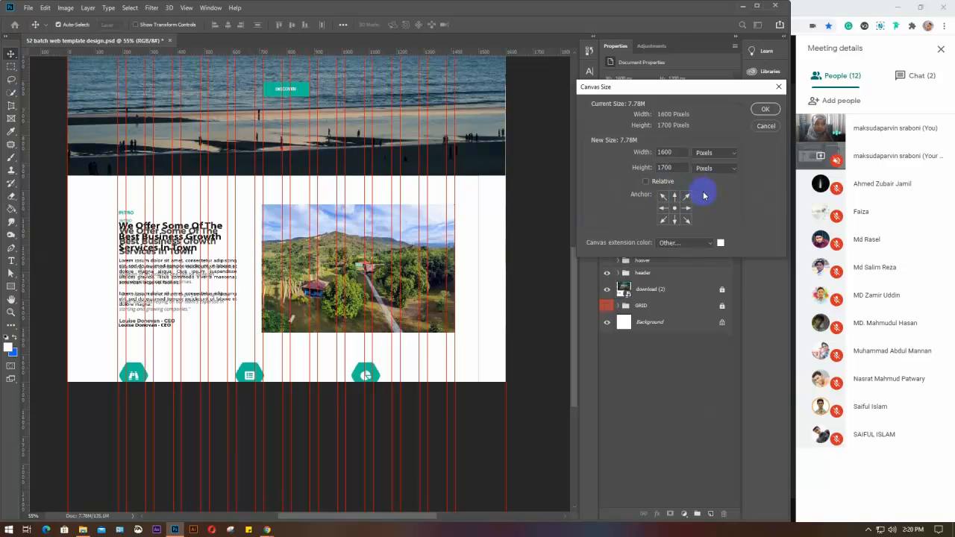
pyautogui.click(675, 196)
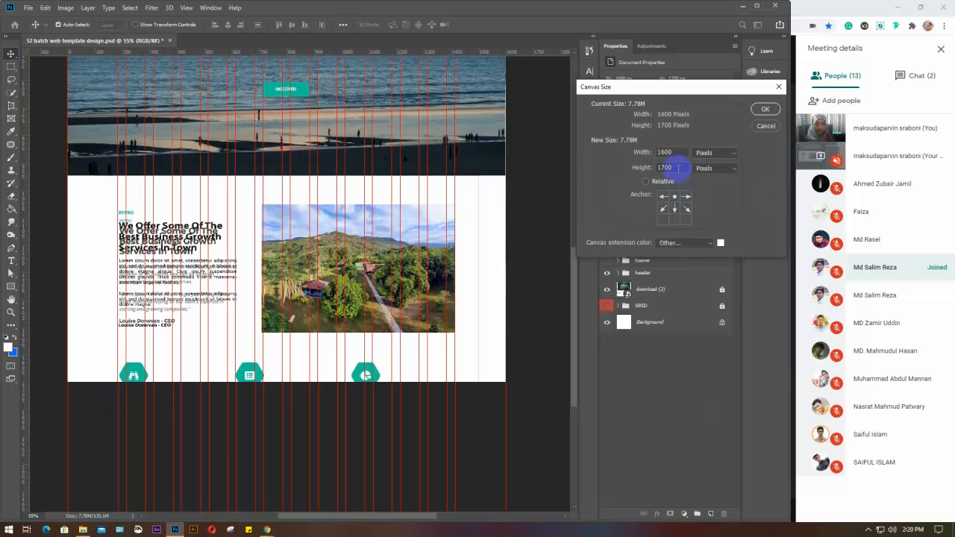
pyautogui.moveTo(677, 169); pyautogui.dragTo(654, 169)
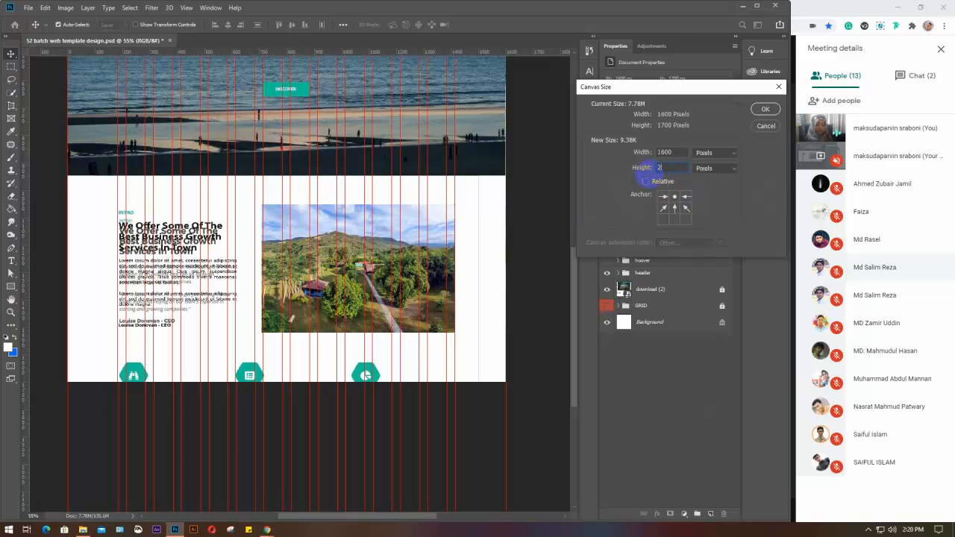
pyautogui.write('2000')
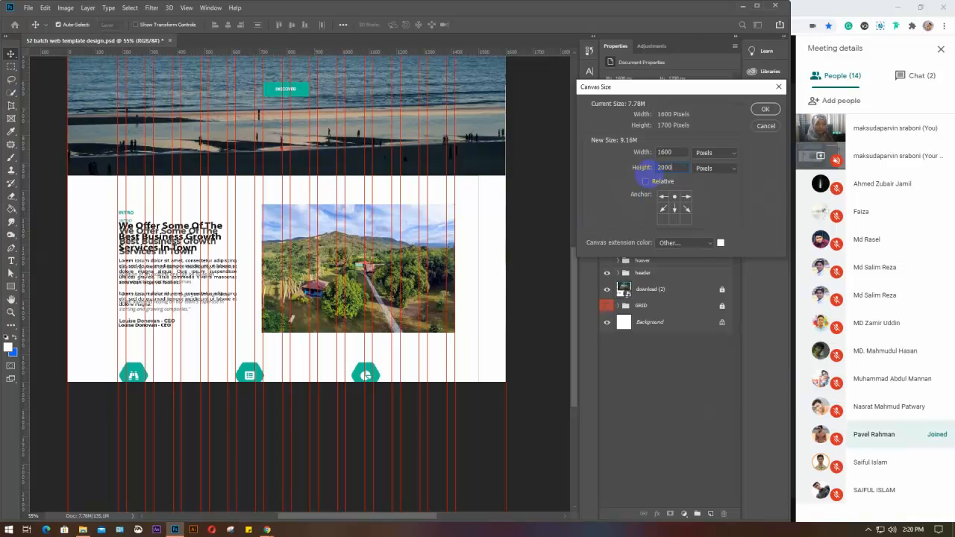
pyautogui.click(765, 109)
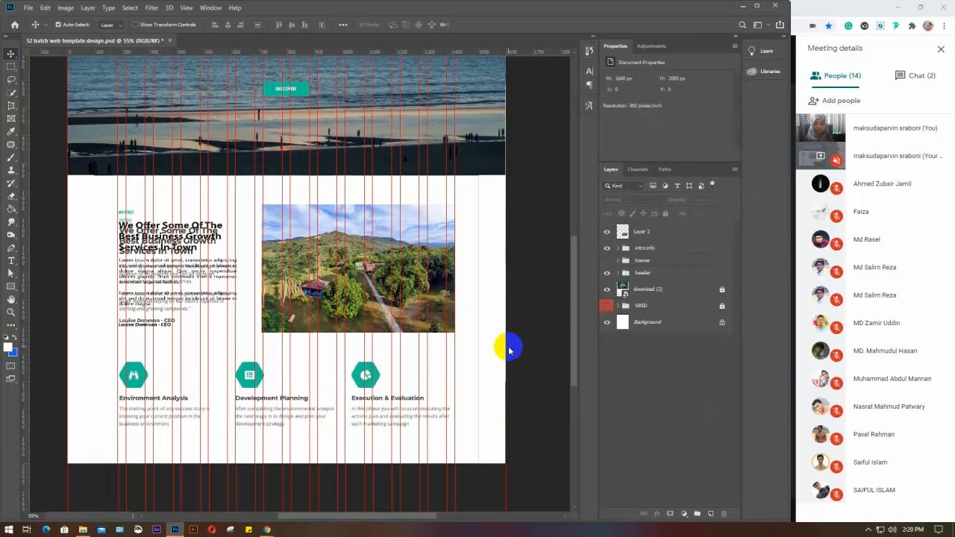
# Increase the canvas height to 3000 pixels, anchored at the top, to reveal more of the reference template
pyautogui.scroll(-1, 269, 407)
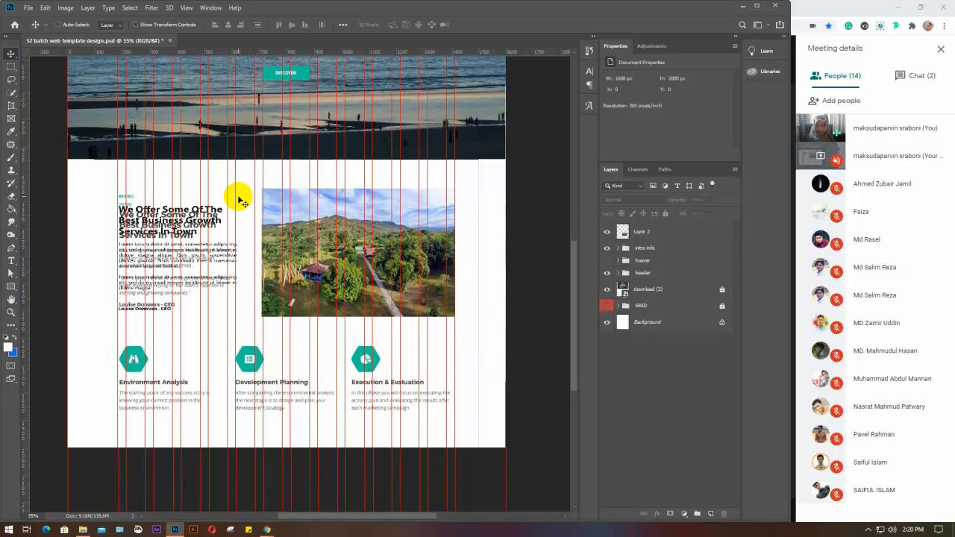
pyautogui.hotkey('ctrl', 'alt', 'c')
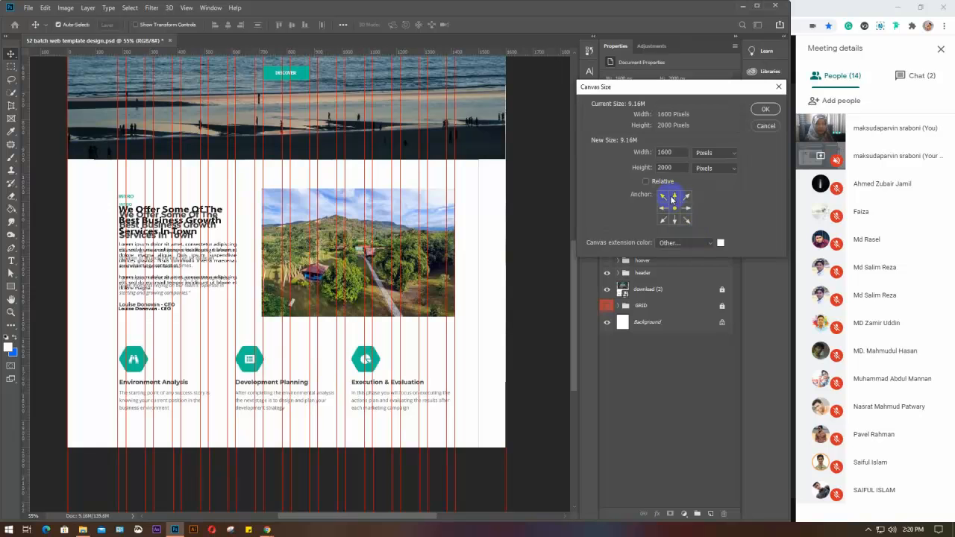
pyautogui.click(671, 167)
pyautogui.moveTo(672, 168); pyautogui.dragTo(654, 169)
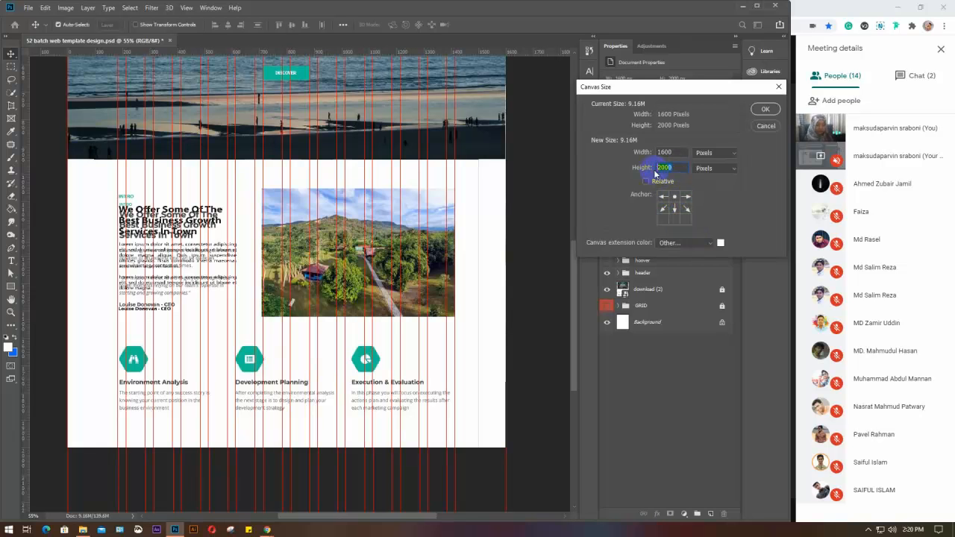
pyautogui.write('3000')
pyautogui.press('Return')
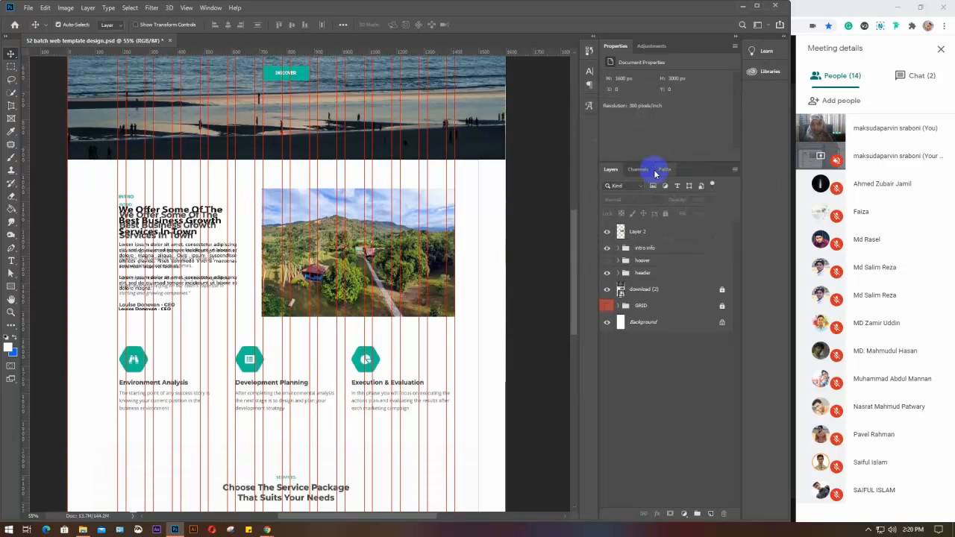
pyautogui.scroll(-3, 388, 333)
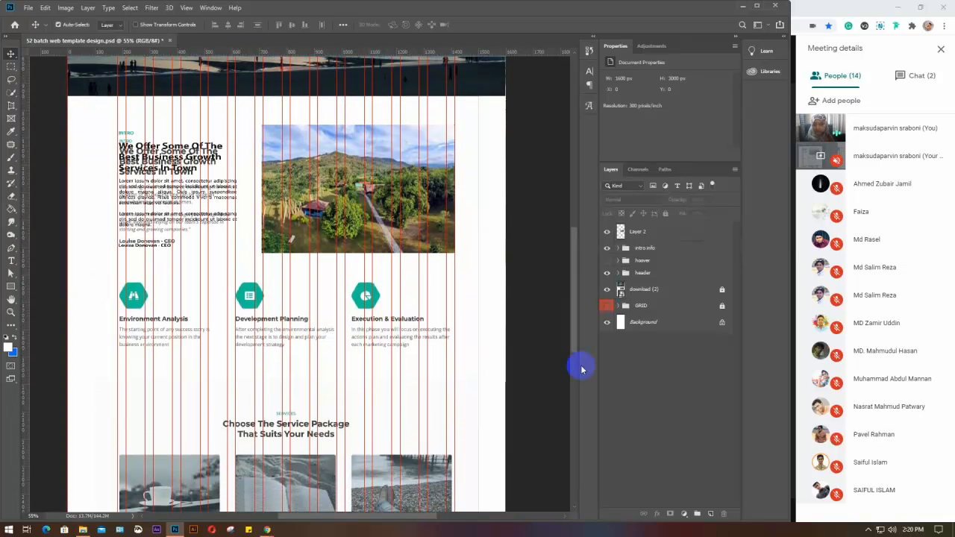
# Move the hidden "hoover" group below the GRID group in the layer order, just above the Background
pyautogui.click(664, 230)
pyautogui.keyDown('shift'); pyautogui.click(664, 249); pyautogui.keyUp('shift')
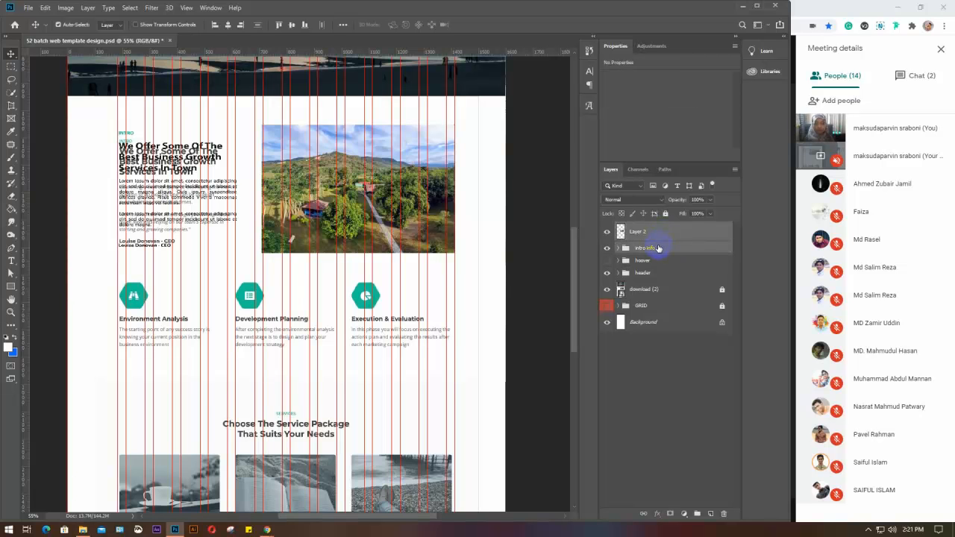
pyautogui.moveTo(657, 260); pyautogui.dragTo(655, 318)
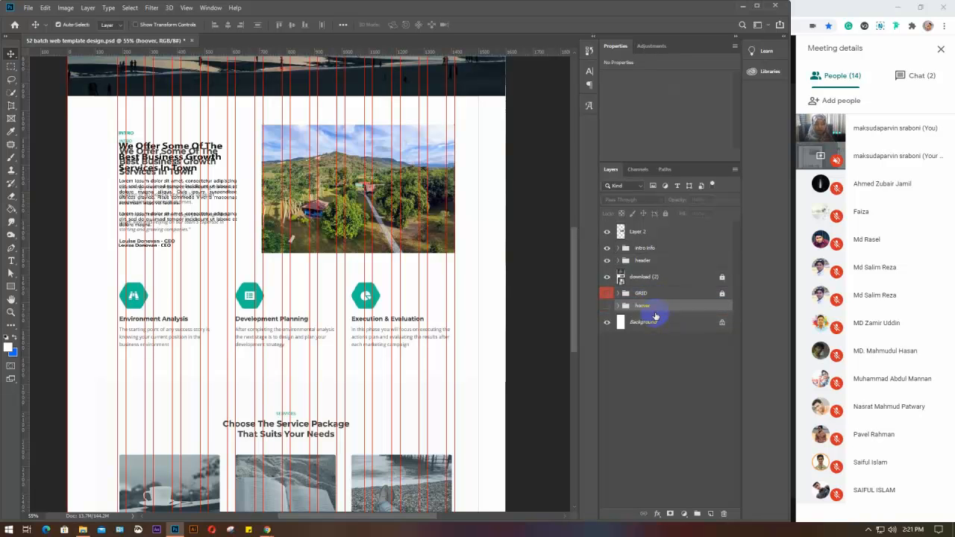
pyautogui.click(662, 230)
pyautogui.click(390, 344)
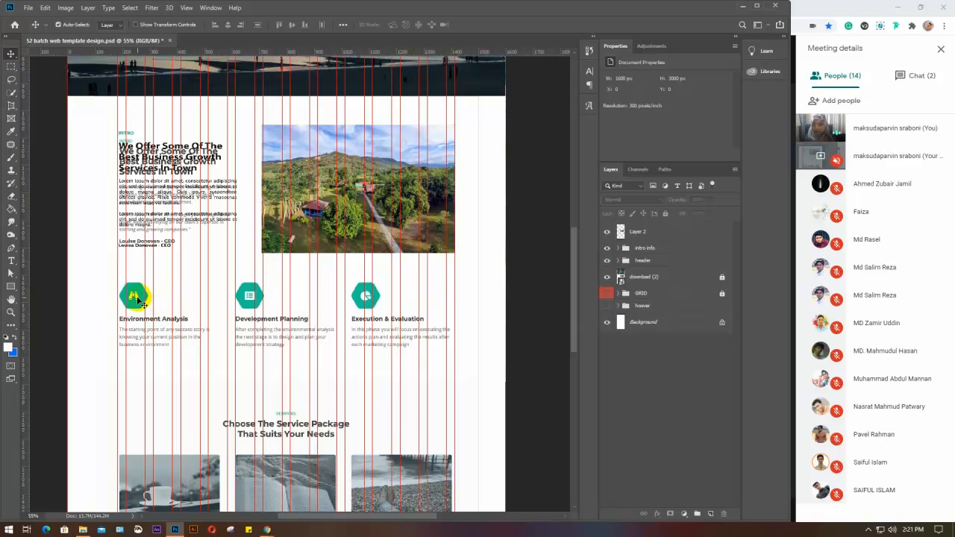
pyautogui.scroll(4, 138, 298)
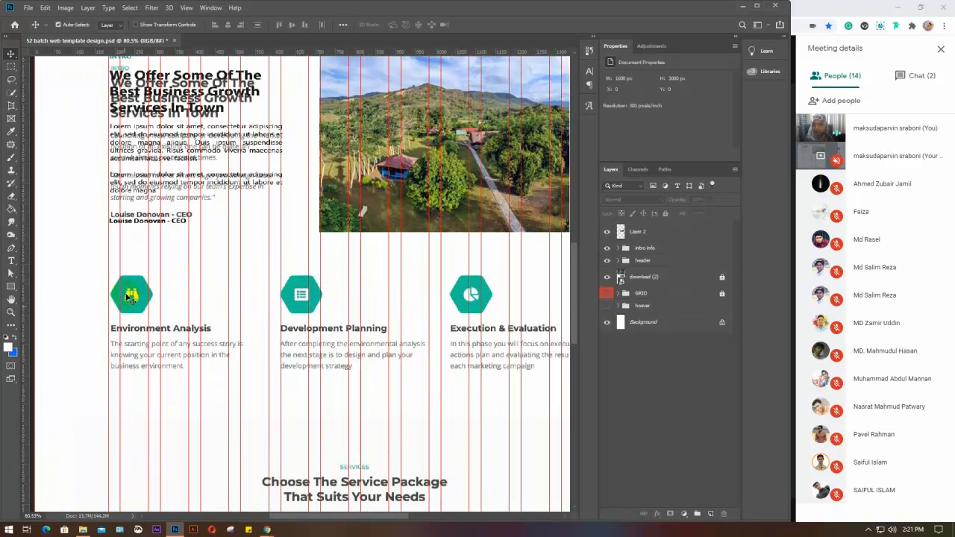
# Switch to the IcoFont icons page in Chrome and remove the Chart category filter
pyautogui.click(801, 6)
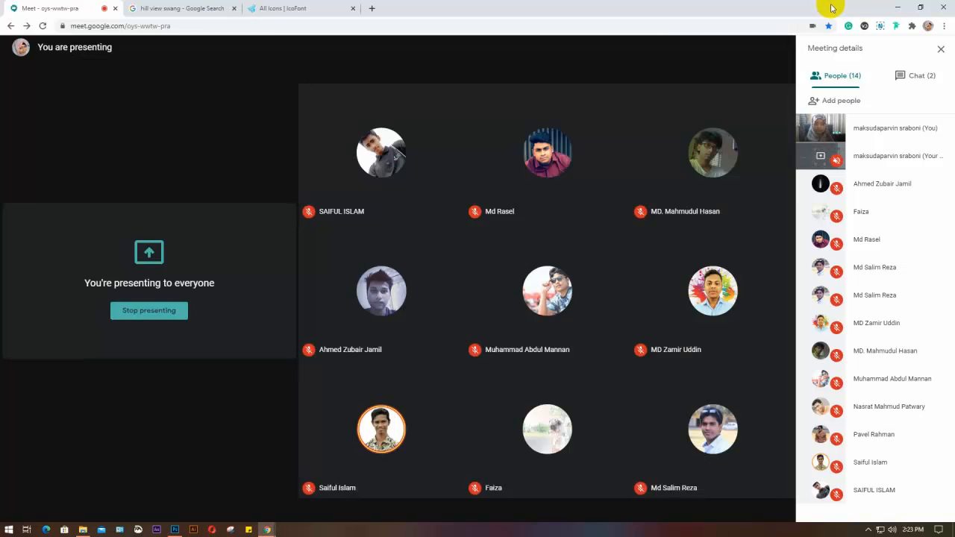
pyautogui.click(280, 8)
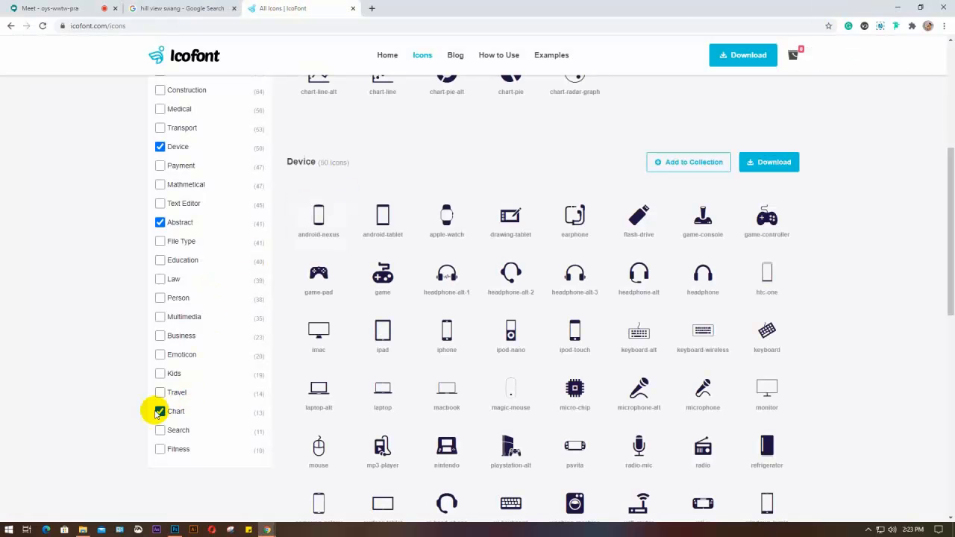
pyautogui.click(160, 412)
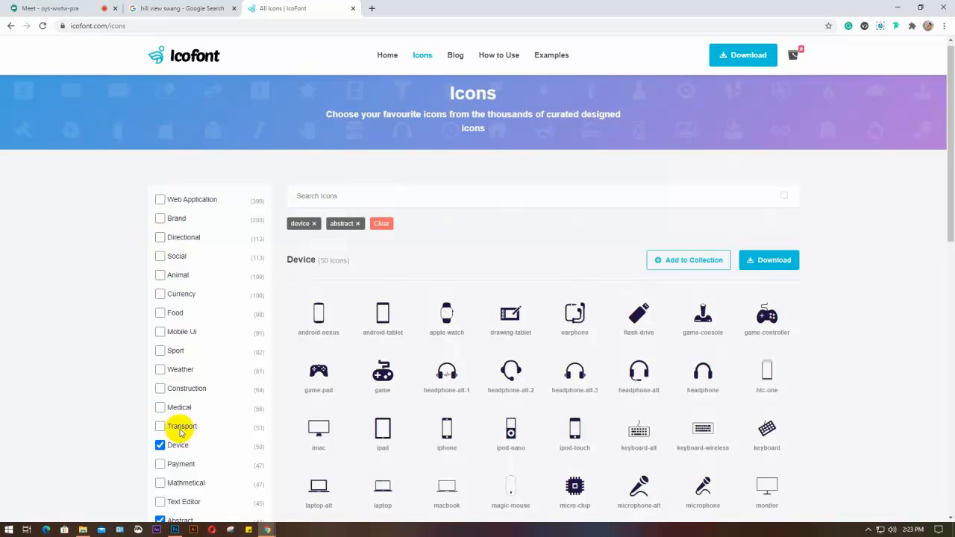
# Look through the Device and Abstract icon categories on IcoFont for icons suited to the template
pyautogui.scroll(-1, 160, 445)
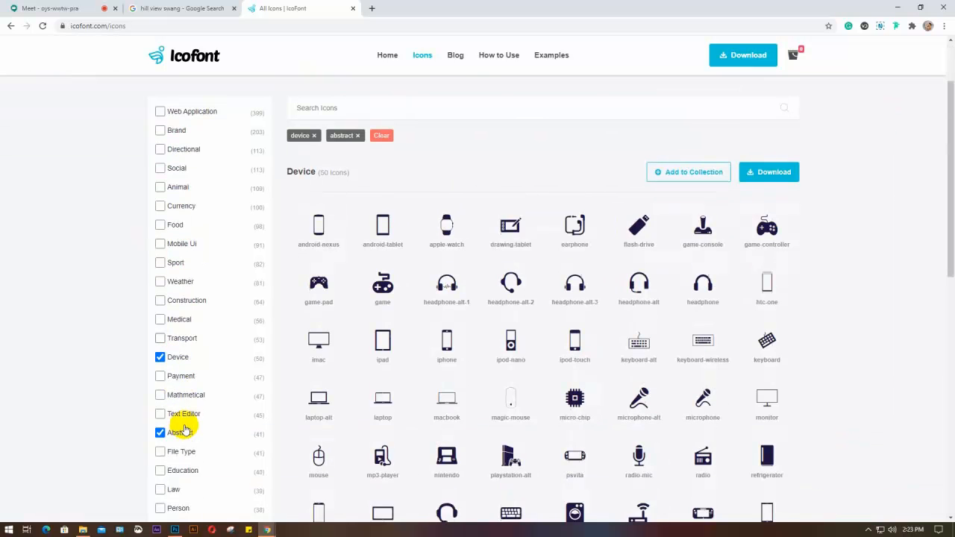
pyautogui.scroll(-1, 368, 237)
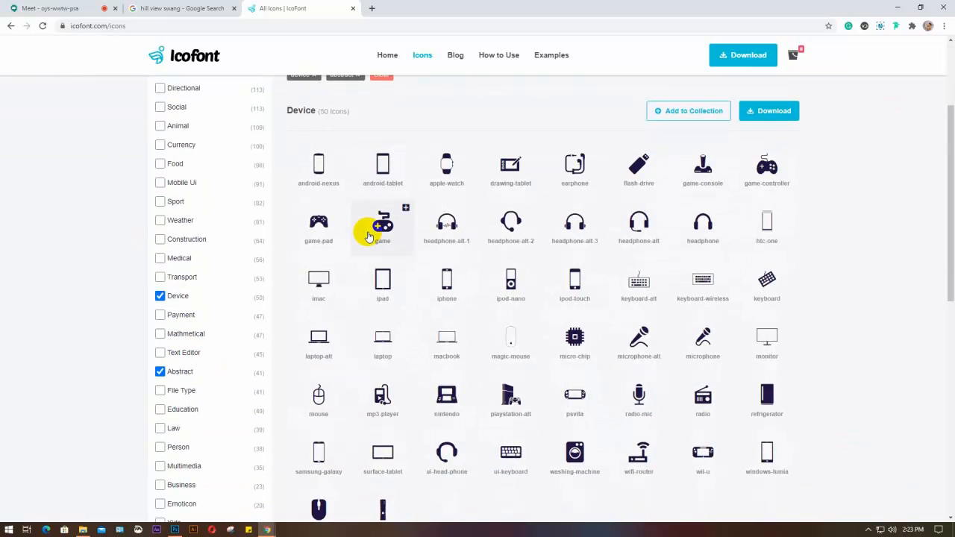
pyautogui.scroll(-1, 418, 246)
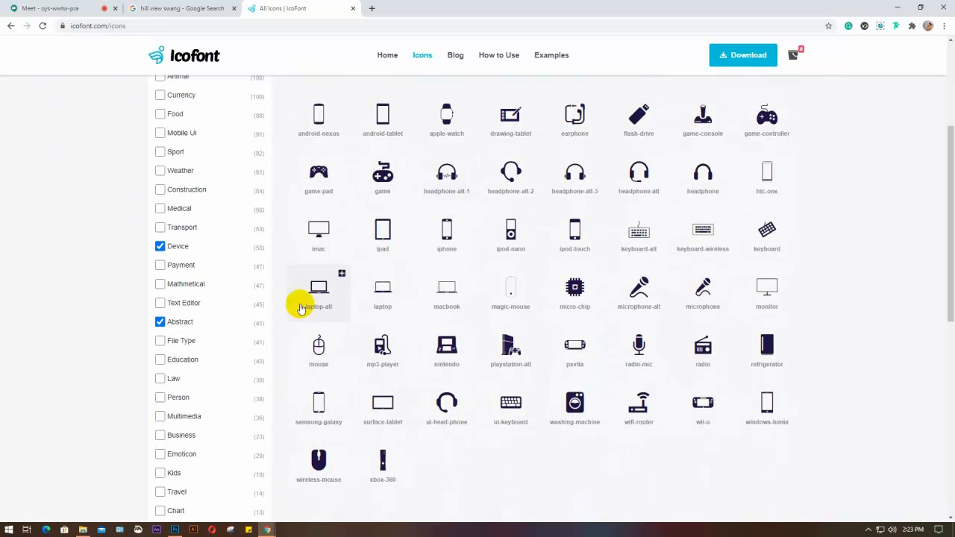
pyautogui.scroll(1, 321, 332)
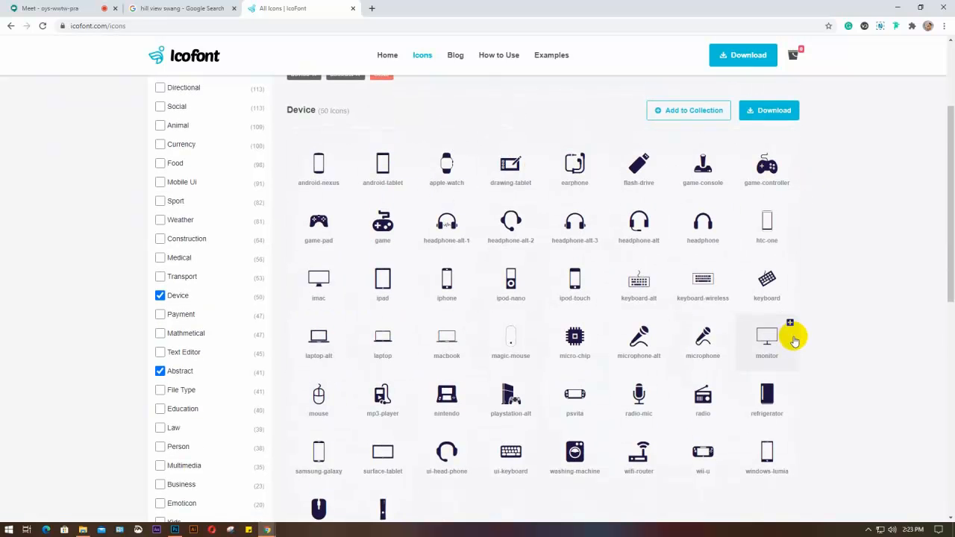
pyautogui.scroll(-2, 776, 313)
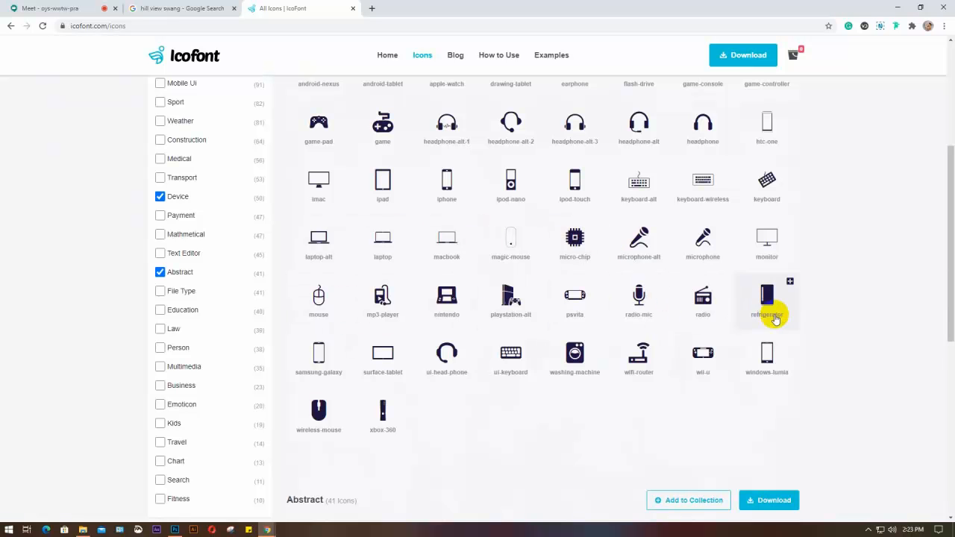
pyautogui.scroll(-3, 346, 377)
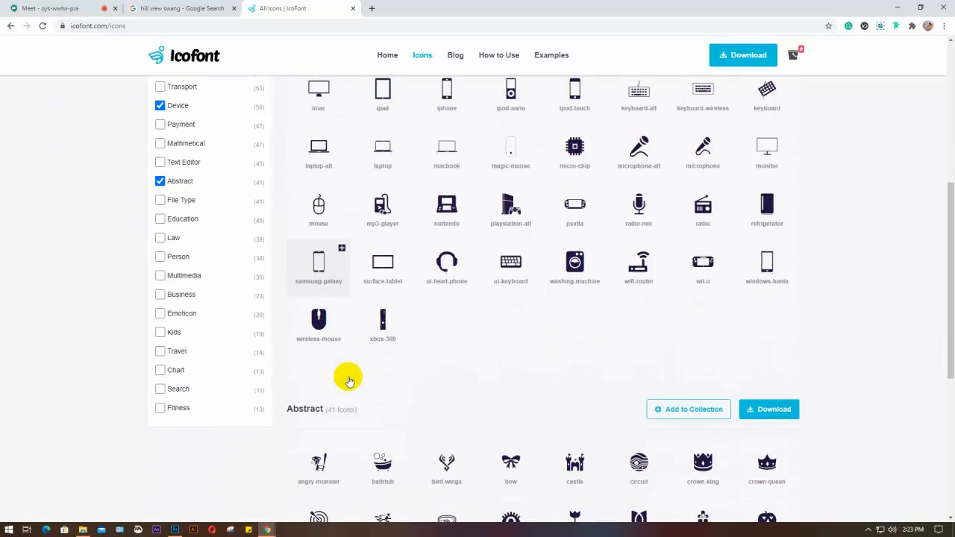
pyautogui.scroll(-5, 443, 349)
pyautogui.scroll(6, 443, 349)
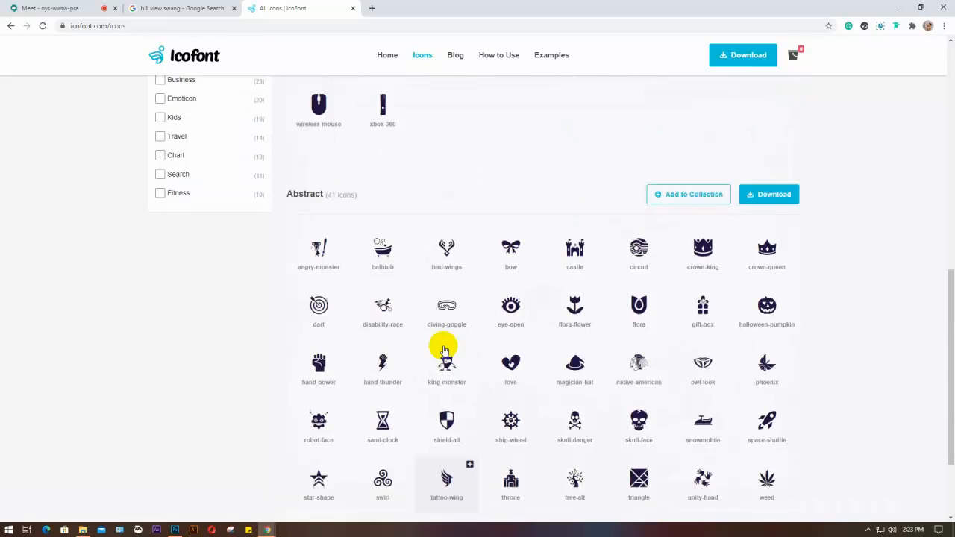
pyautogui.scroll(1, 443, 350)
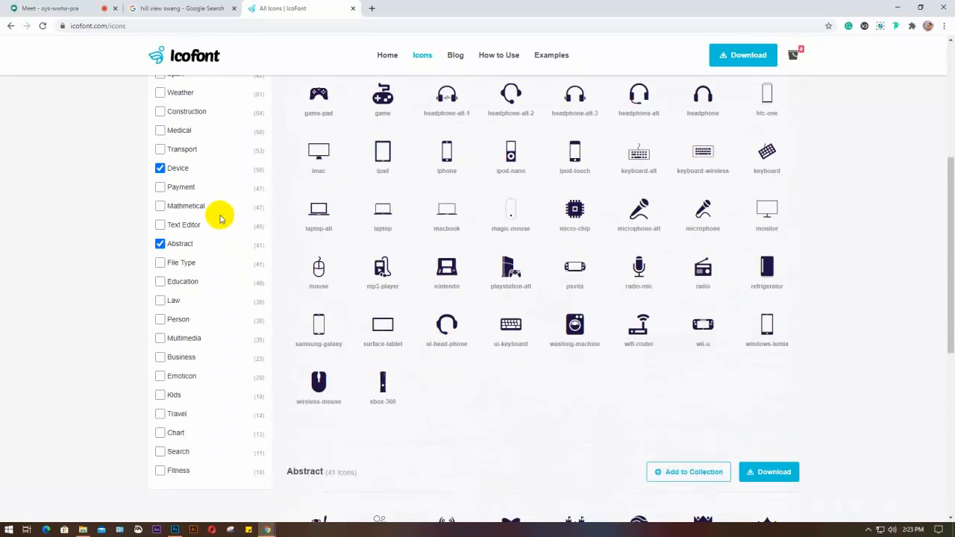
pyautogui.scroll(1, 220, 217)
pyautogui.scroll(1, 220, 217)
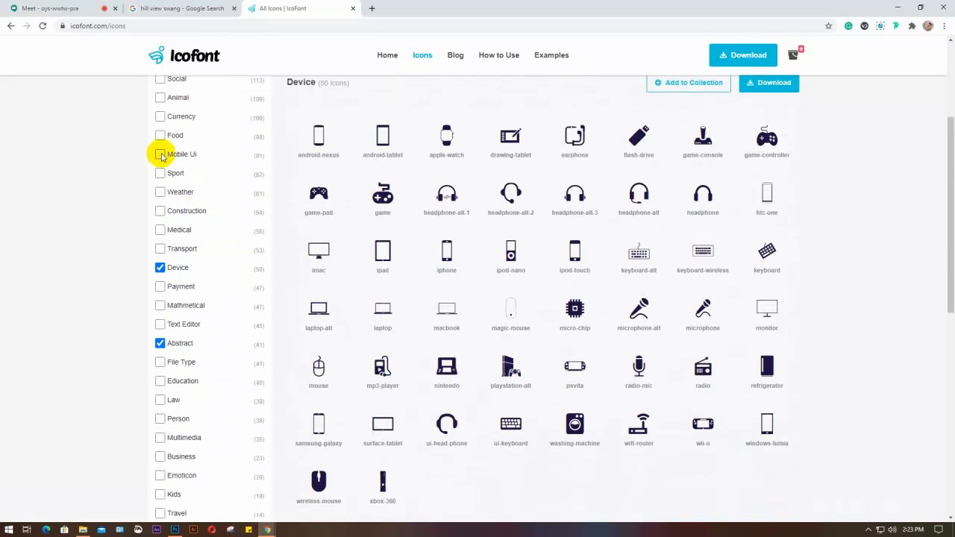
pyautogui.scroll(1, 160, 155)
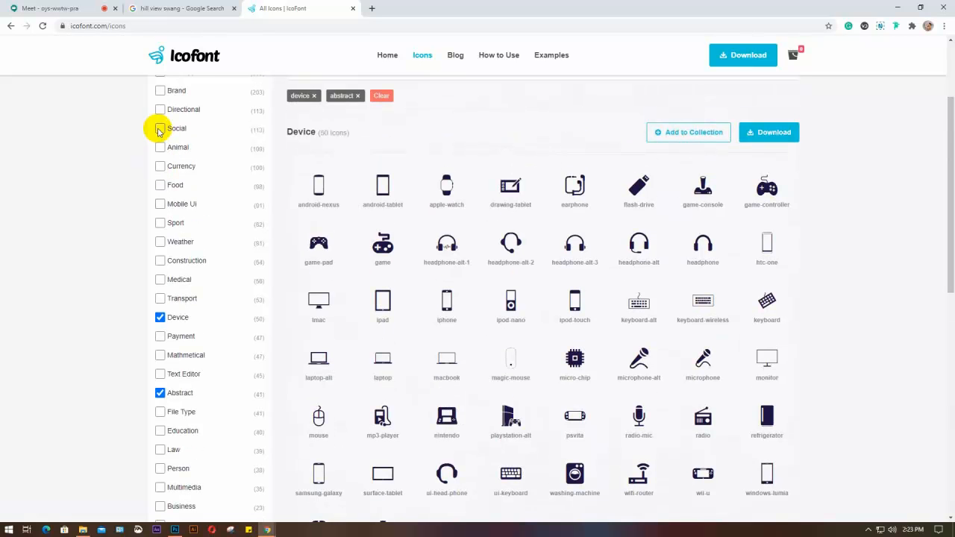
# Add the Brand category to the IcoFont filters and look through its icons
pyautogui.click(161, 91)
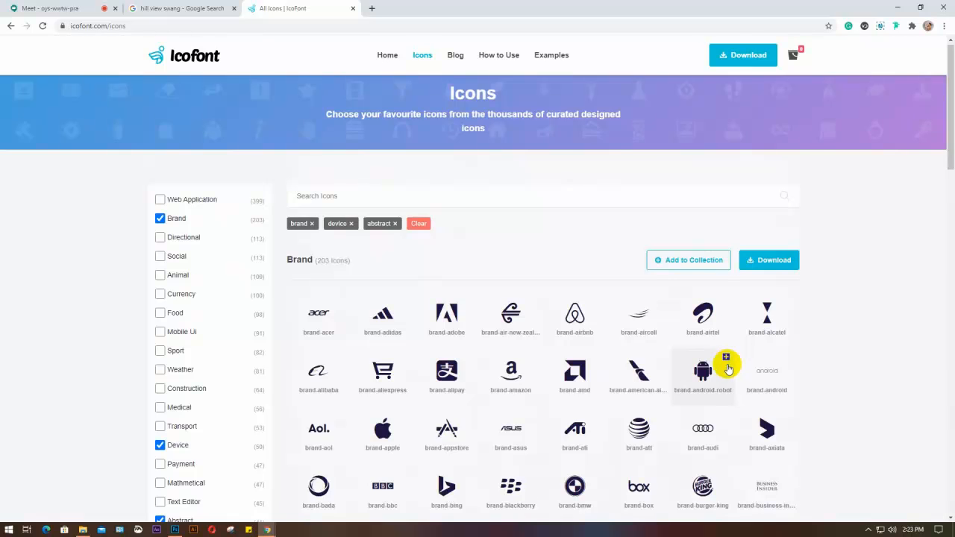
pyautogui.scroll(-5, 728, 368)
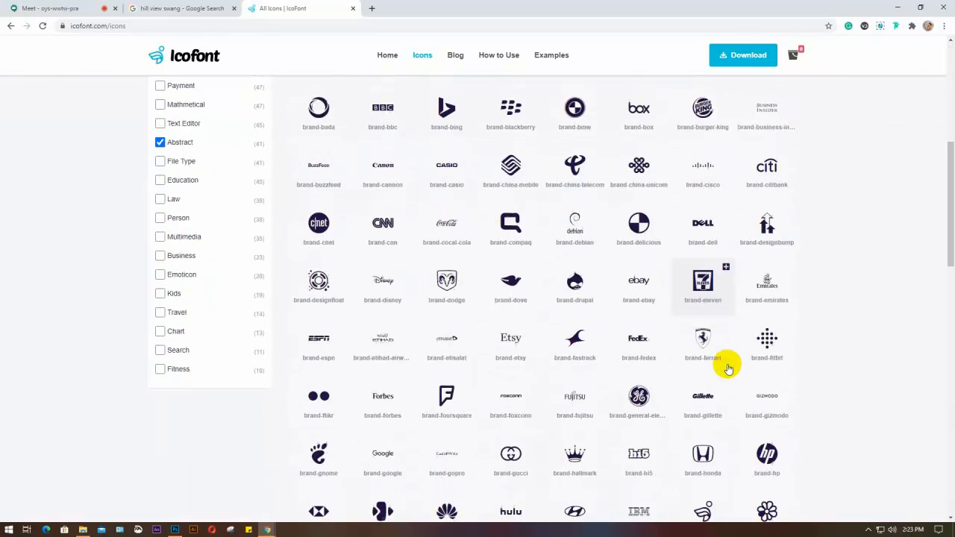
pyautogui.scroll(-6, 728, 368)
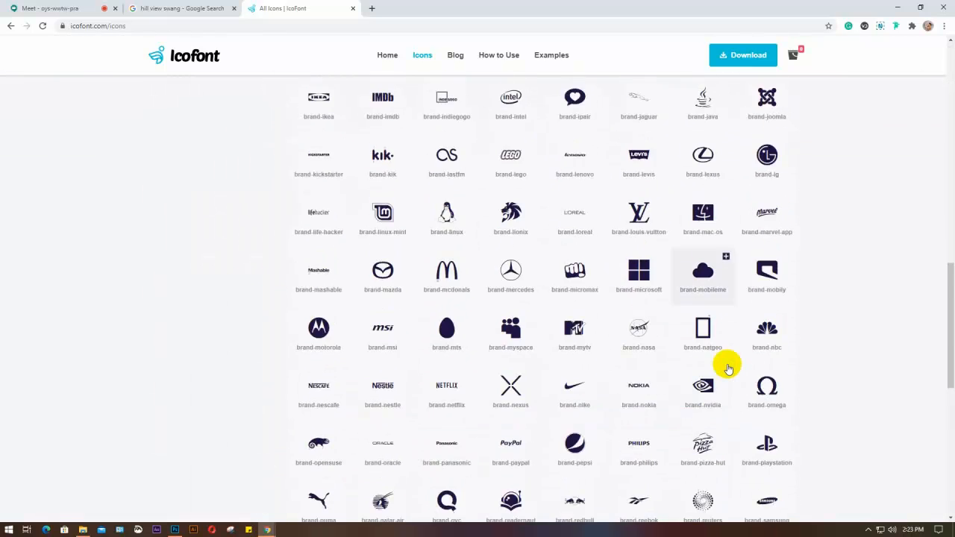
pyautogui.scroll(-6, 728, 368)
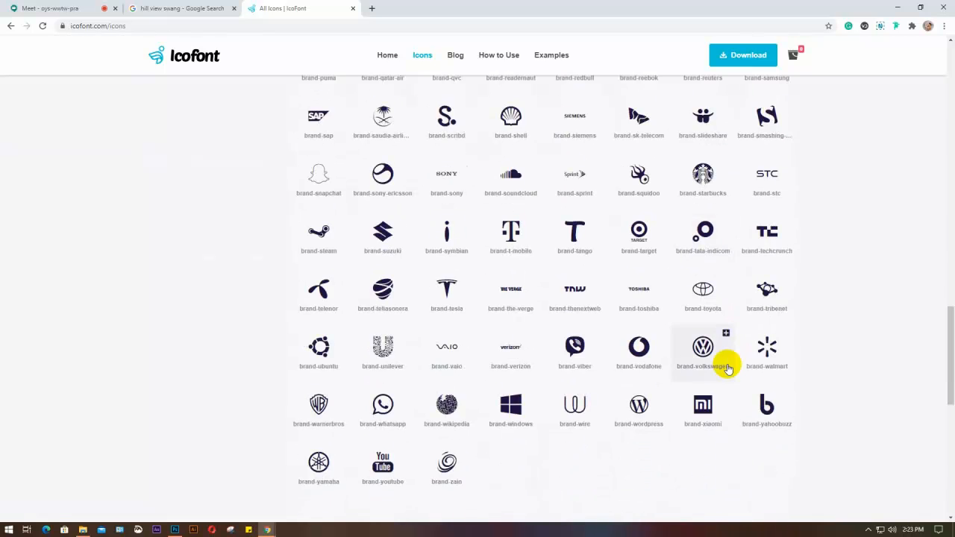
pyautogui.scroll(-1, 728, 368)
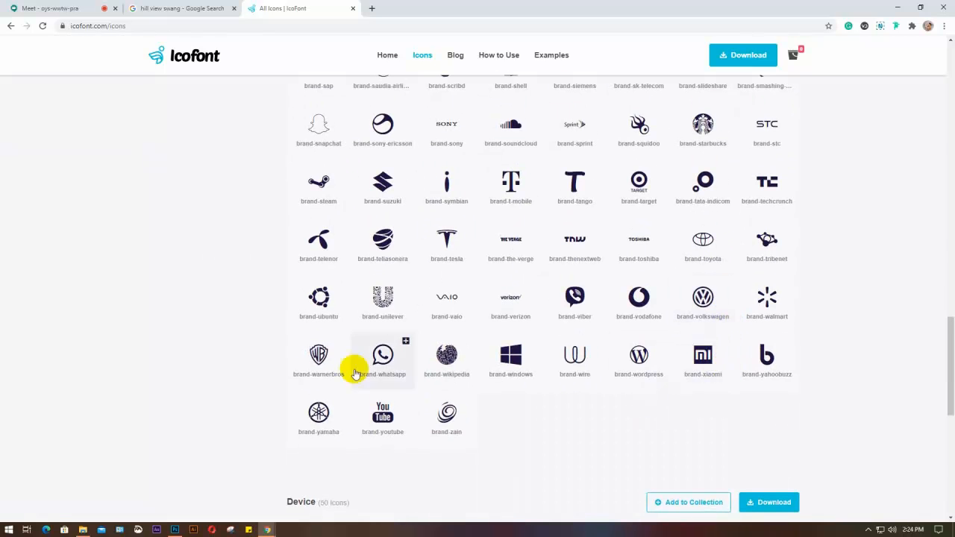
pyautogui.scroll(2, 247, 359)
pyautogui.scroll(15, 246, 359)
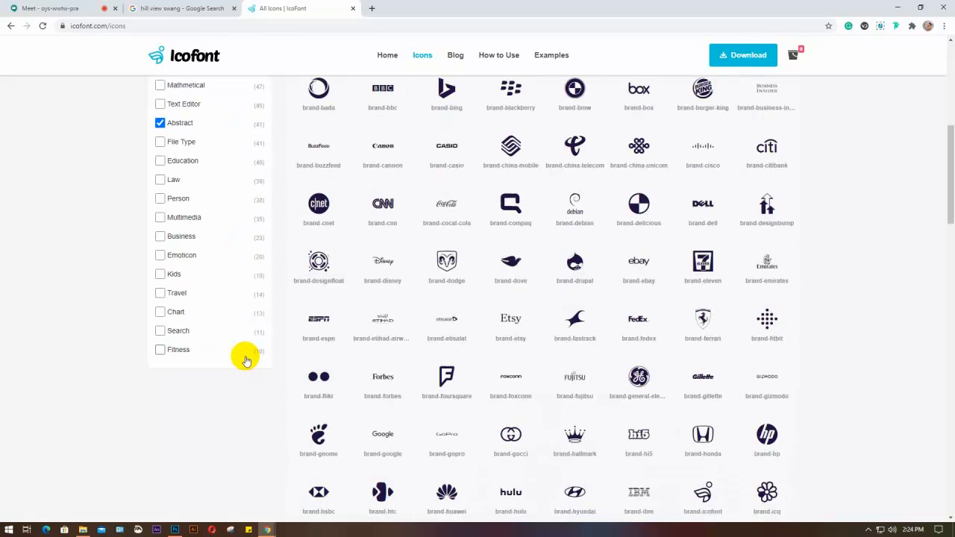
pyautogui.scroll(3, 246, 360)
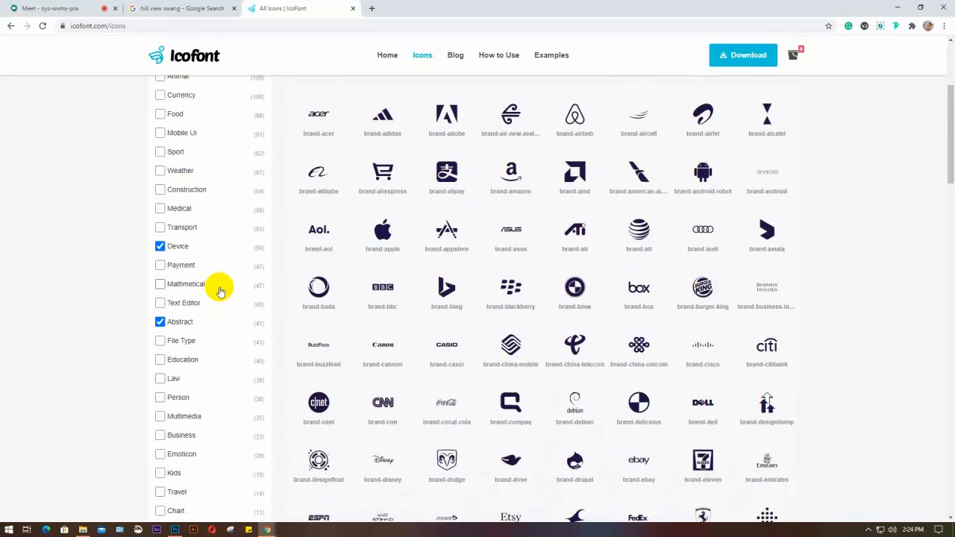
# Remove the Device, Brand and Abstract category filters from the icon list
pyautogui.click(160, 247)
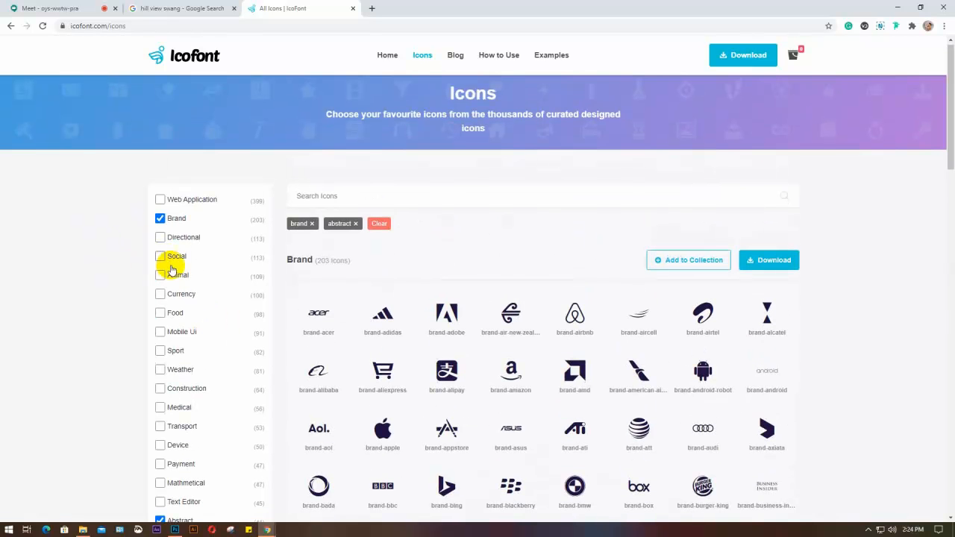
pyautogui.click(160, 218)
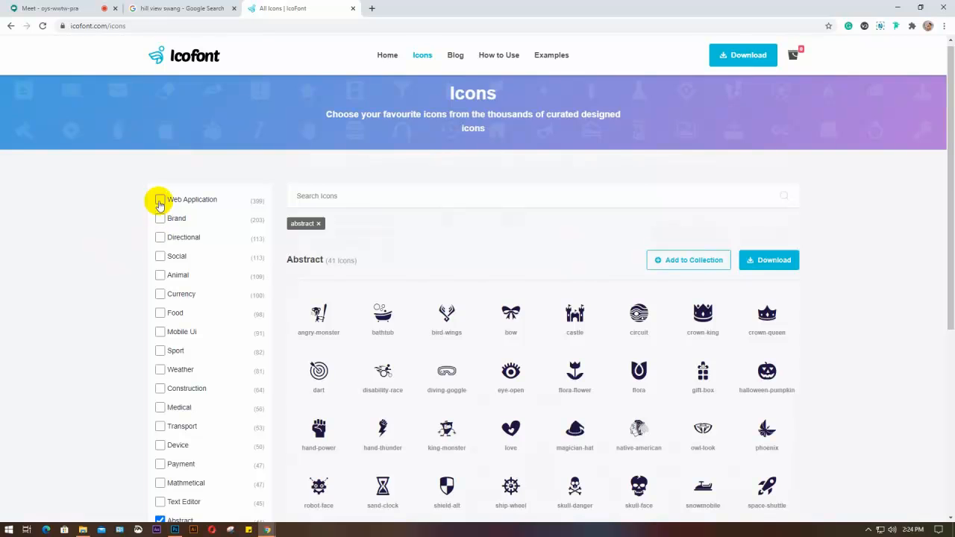
pyautogui.scroll(-3, 167, 284)
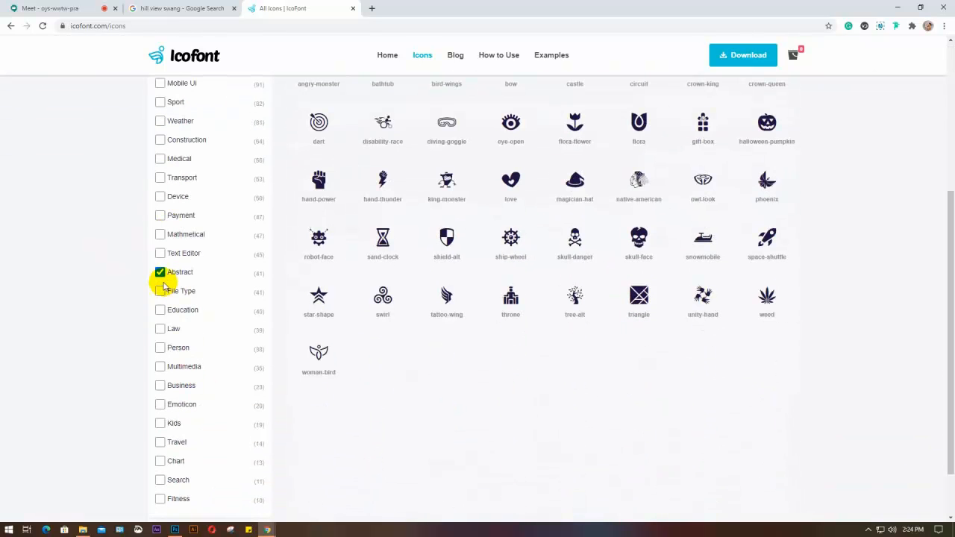
pyautogui.click(160, 272)
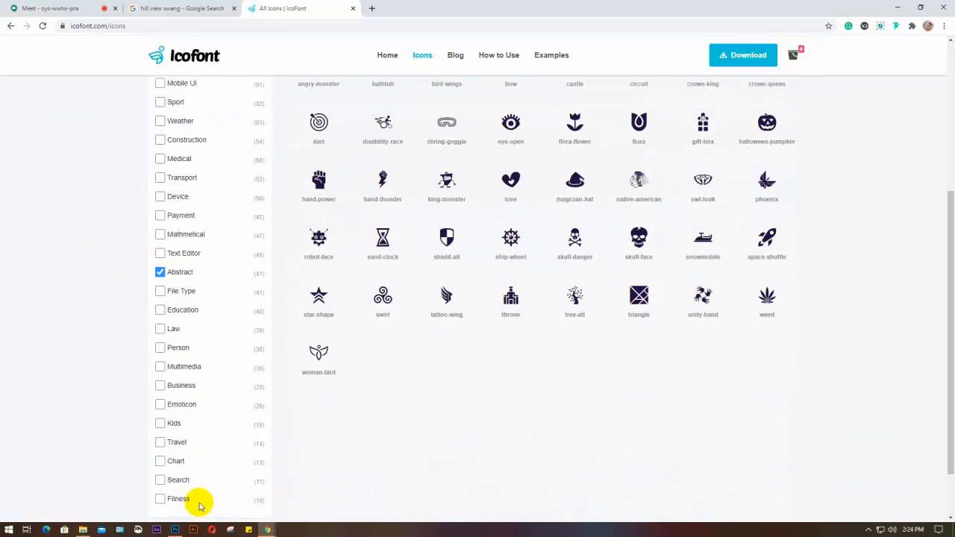
# Filter the icon list by Weather, look over its icons and clear that filter
pyautogui.click(159, 370)
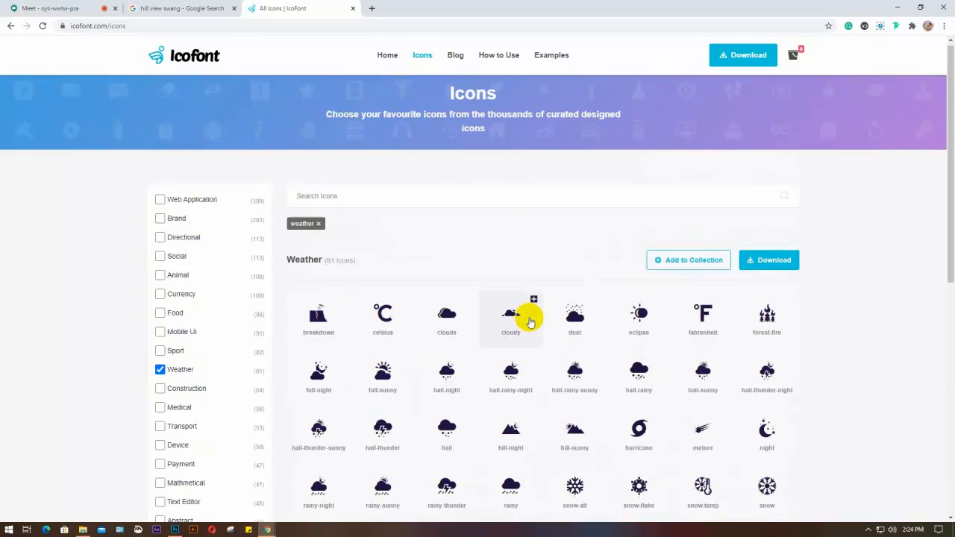
pyautogui.scroll(-2, 530, 322)
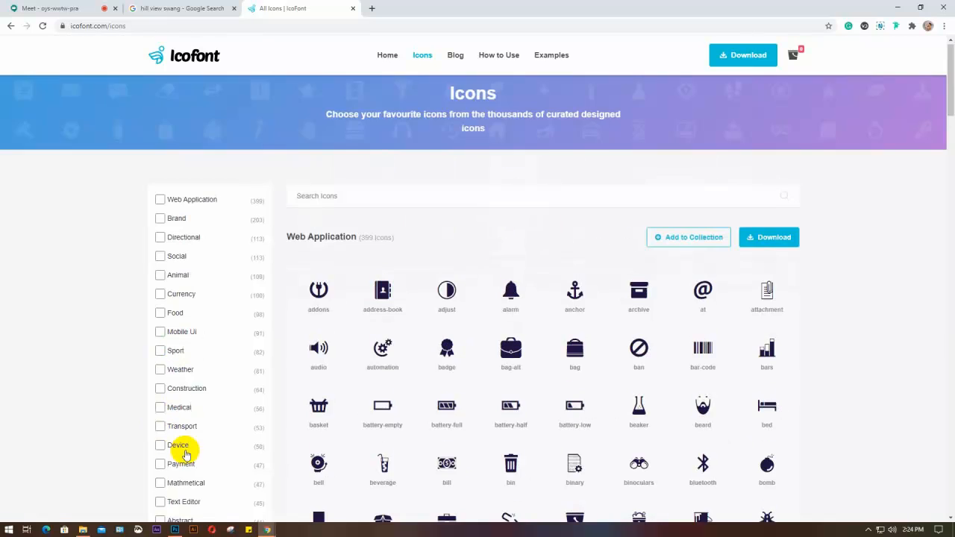
# Filter the icon list by Multimedia and open the details of the "video" icon
pyautogui.scroll(-3, 185, 454)
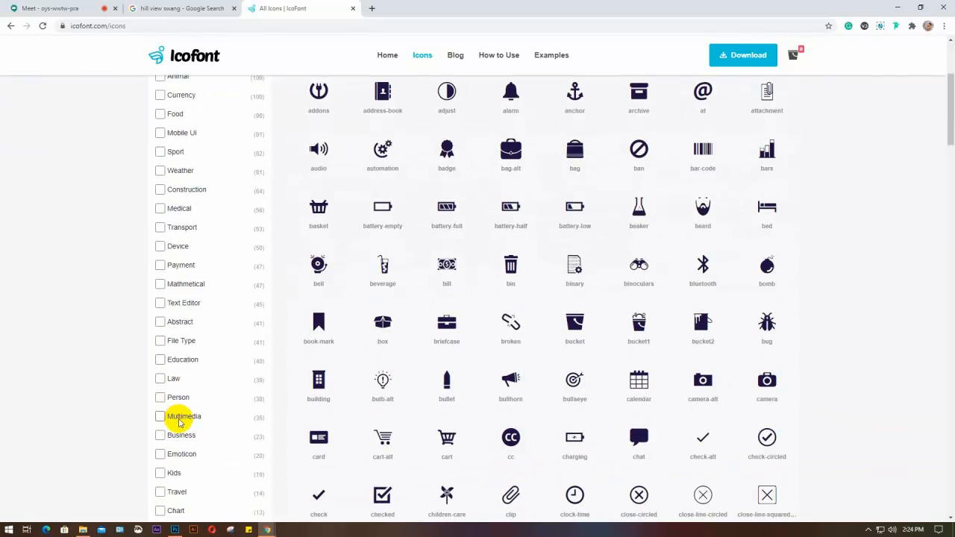
pyautogui.click(160, 416)
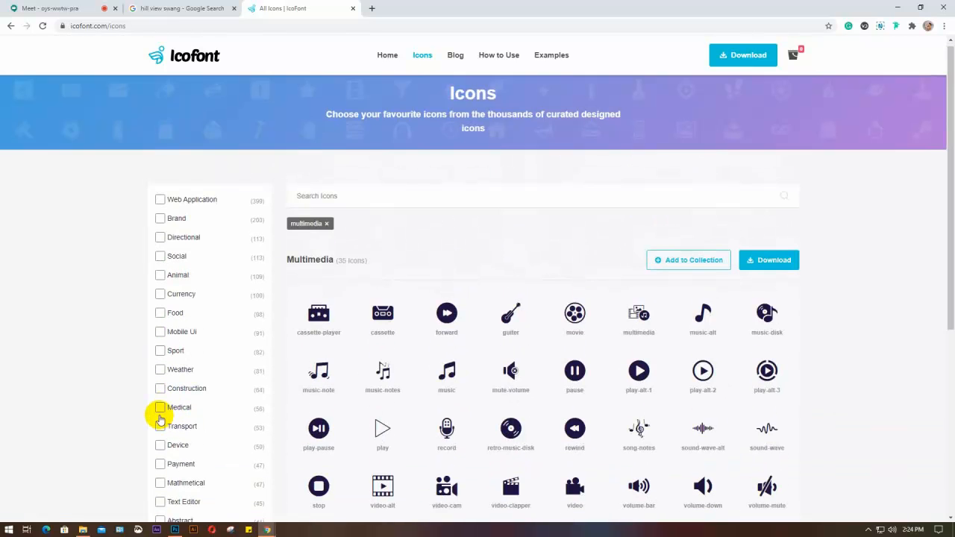
pyautogui.scroll(-1, 438, 363)
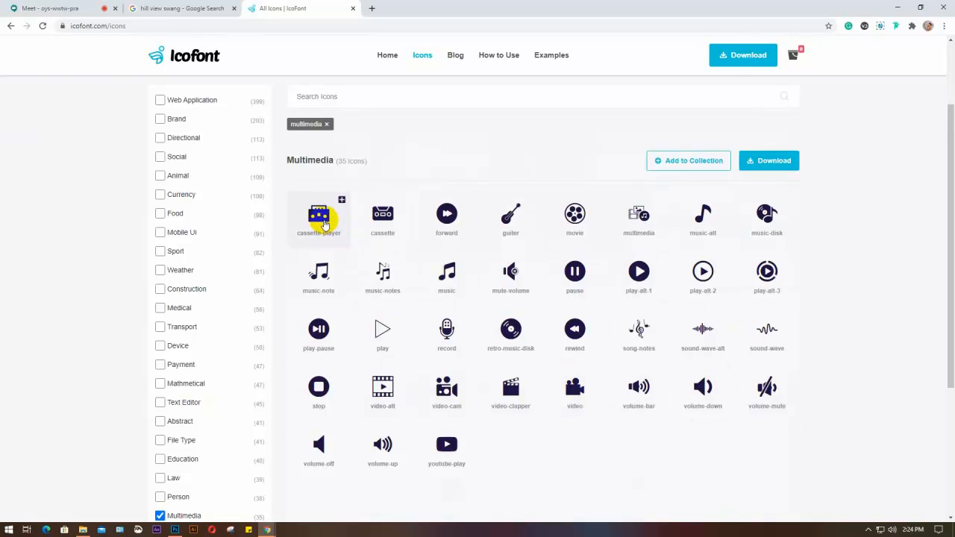
pyautogui.click(582, 391)
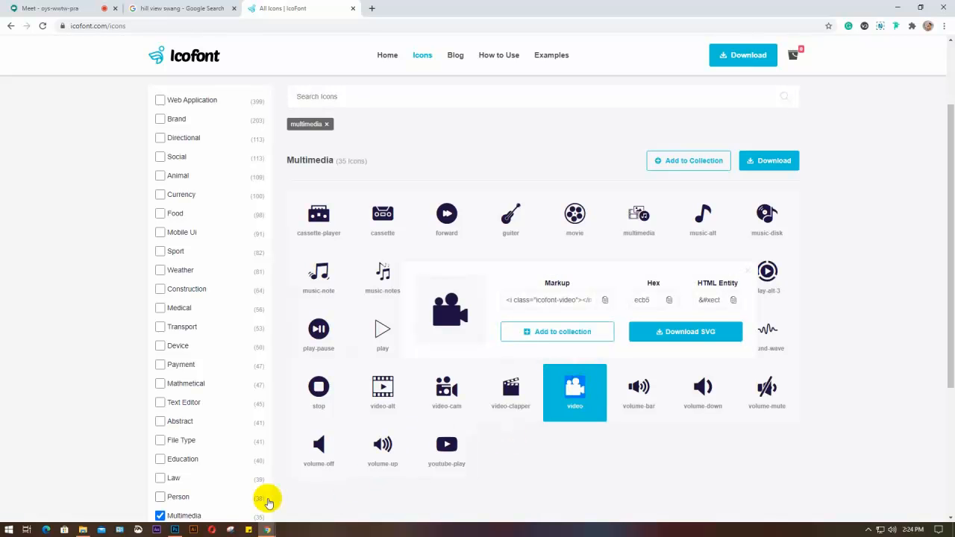
# Switch to Photoshop and paste the copied video icon as text below the Environment Analysis paragraph, setting its font to IcoFont
pyautogui.click(176, 516)
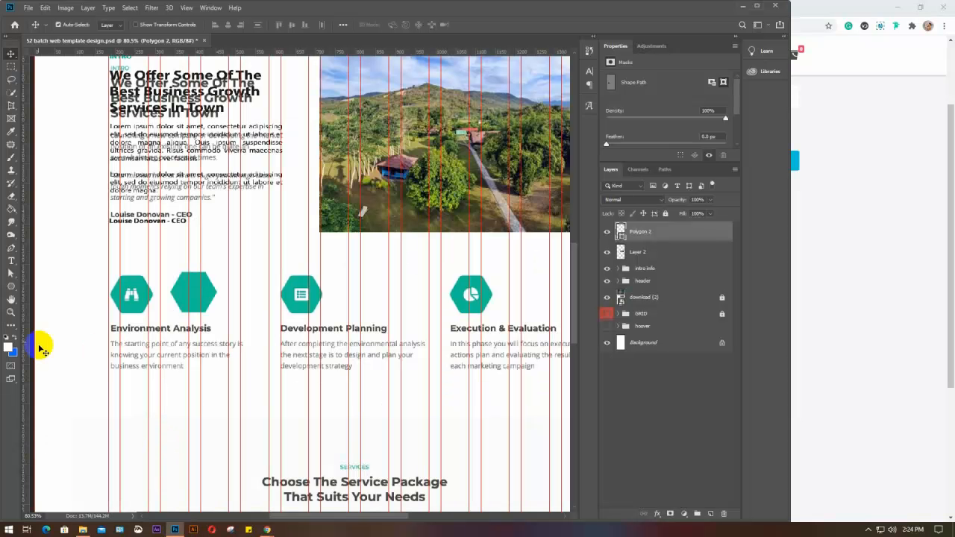
pyautogui.click(11, 261)
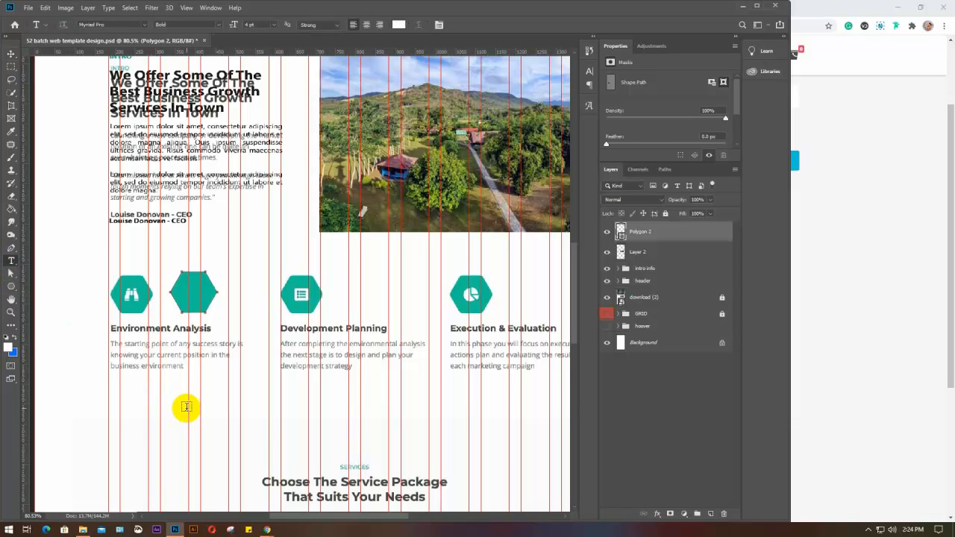
pyautogui.click(187, 407)
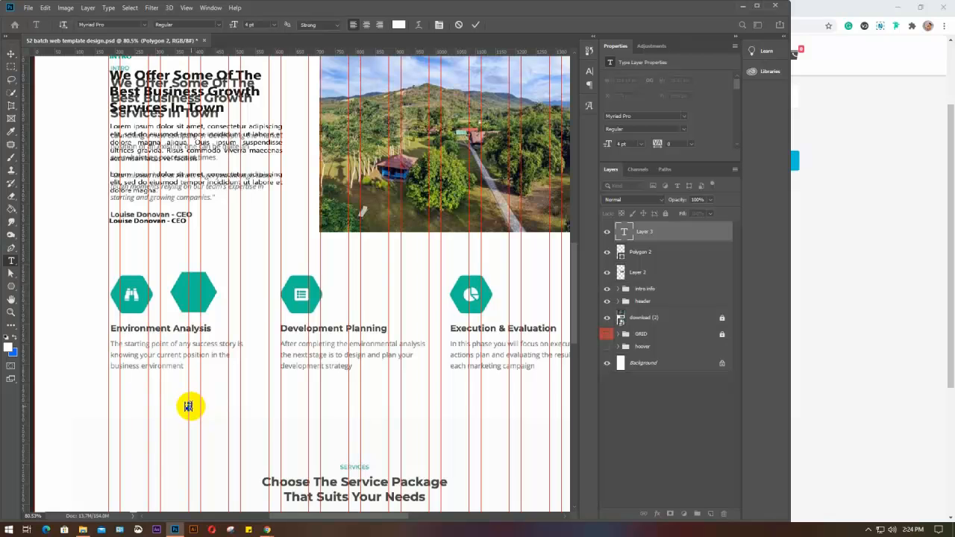
pyautogui.click(143, 26)
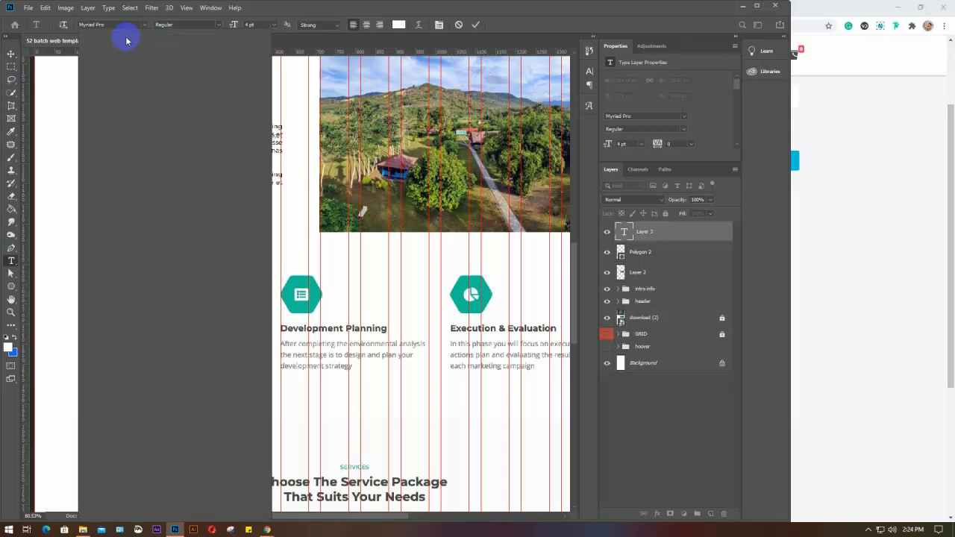
pyautogui.click(113, 58)
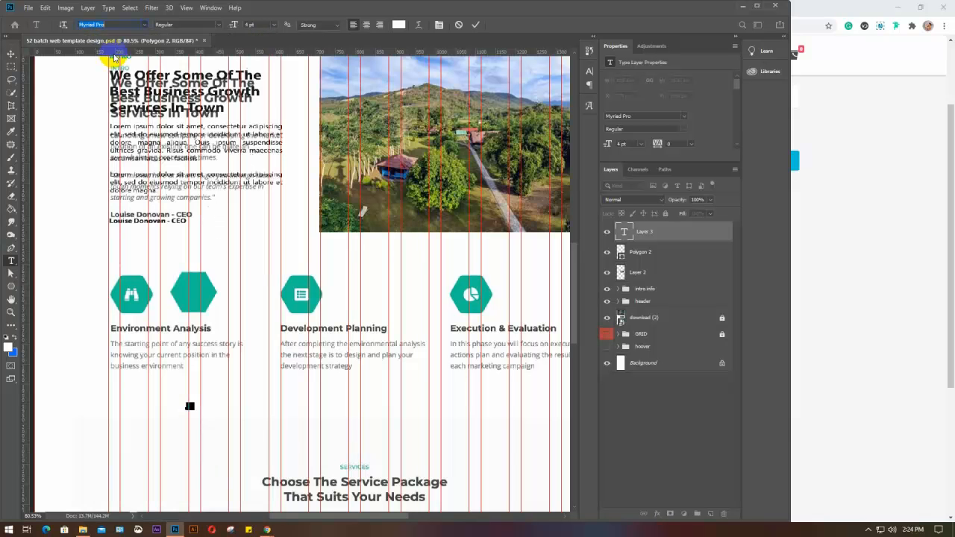
pyautogui.scroll(5, 191, 418)
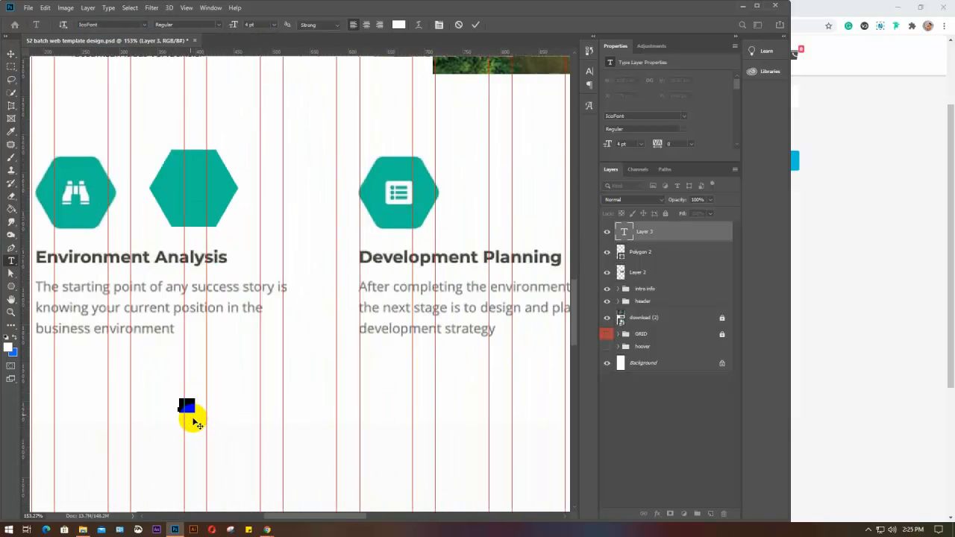
pyautogui.scroll(5, 193, 421)
pyautogui.hotkey('alt', 'space')
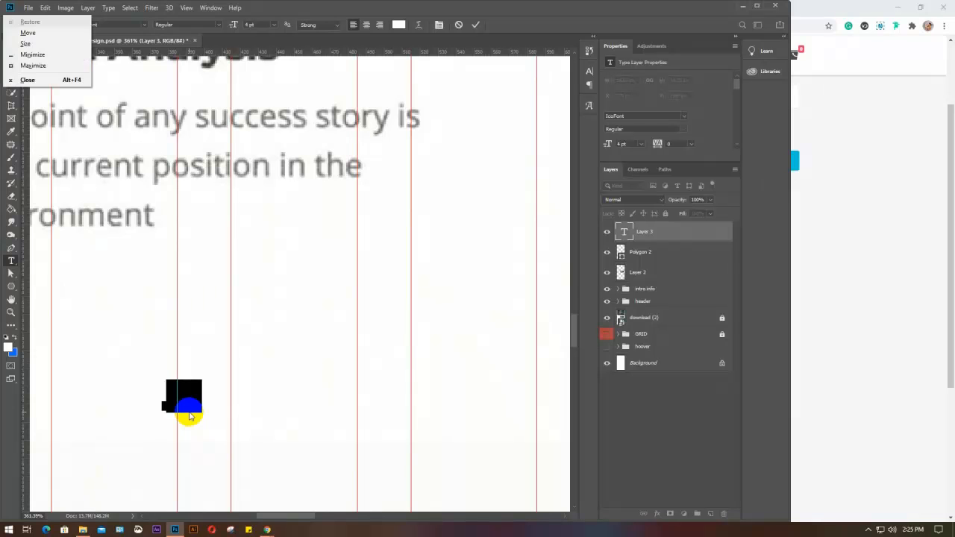
pyautogui.press('Escape')
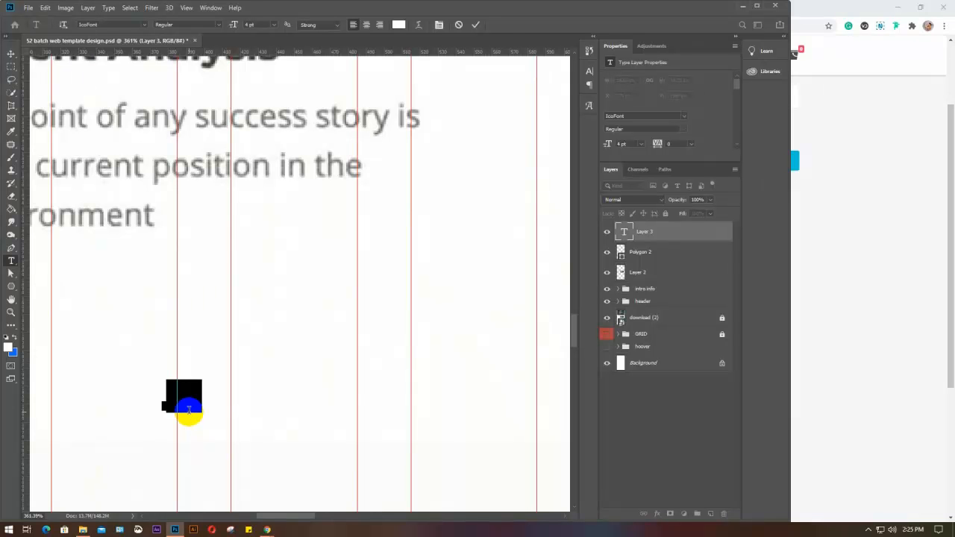
pyautogui.press('Escape')
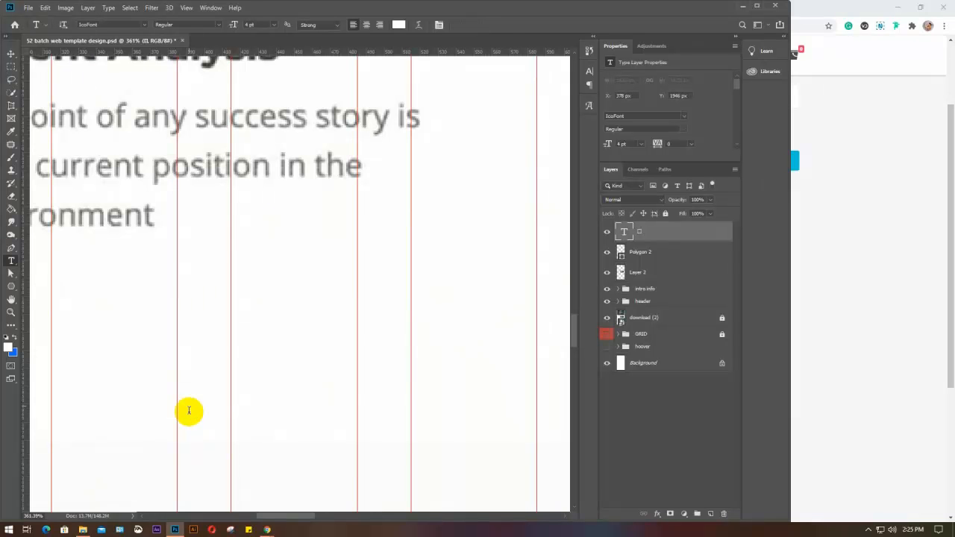
# Change the text color of the pasted video icon to black (000000) and finish editing the text
pyautogui.doubleClick(199, 401)
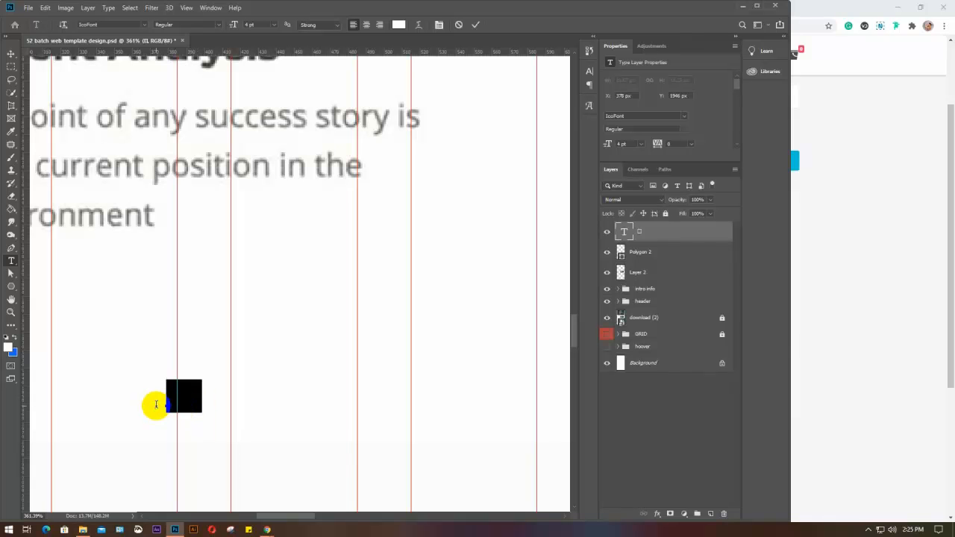
pyautogui.click(398, 25)
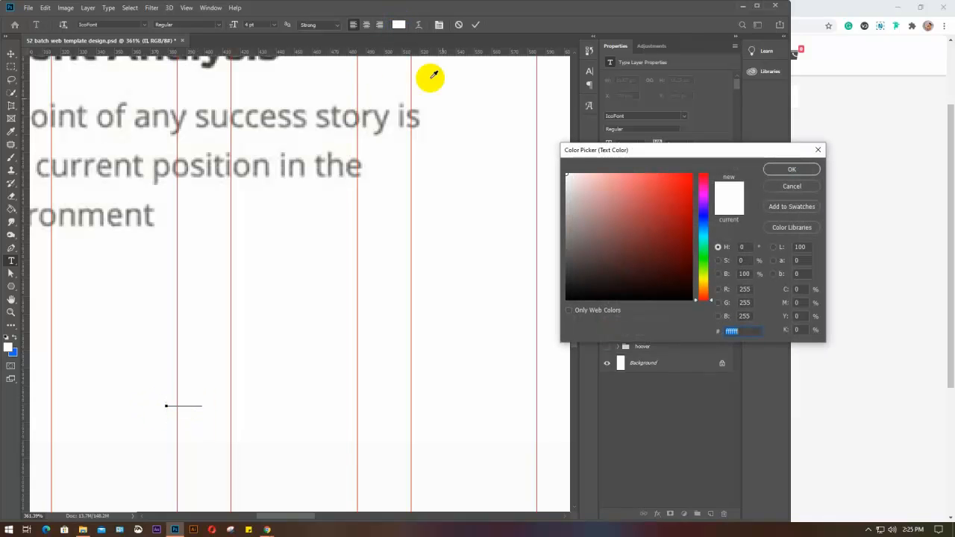
pyautogui.moveTo(586, 207); pyautogui.dragTo(550, 316)
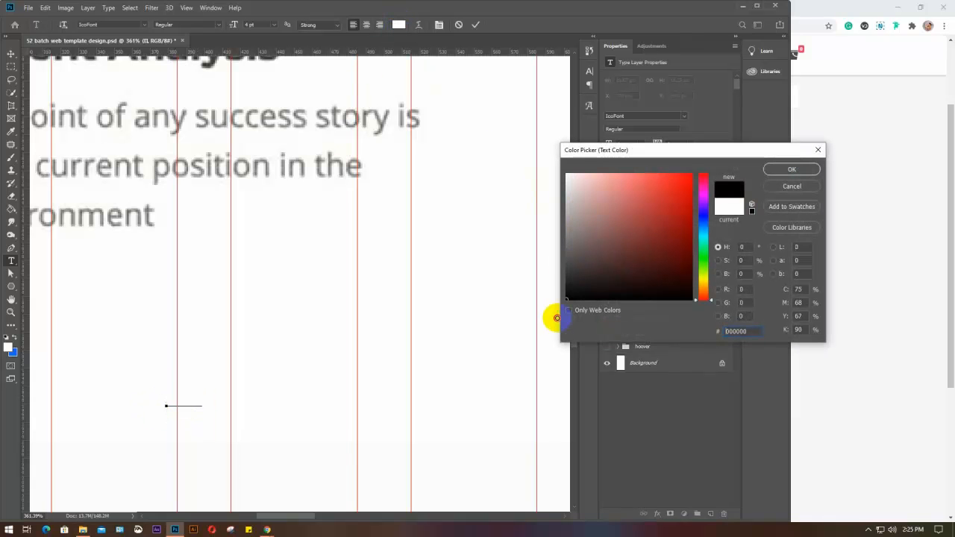
pyautogui.click(775, 173)
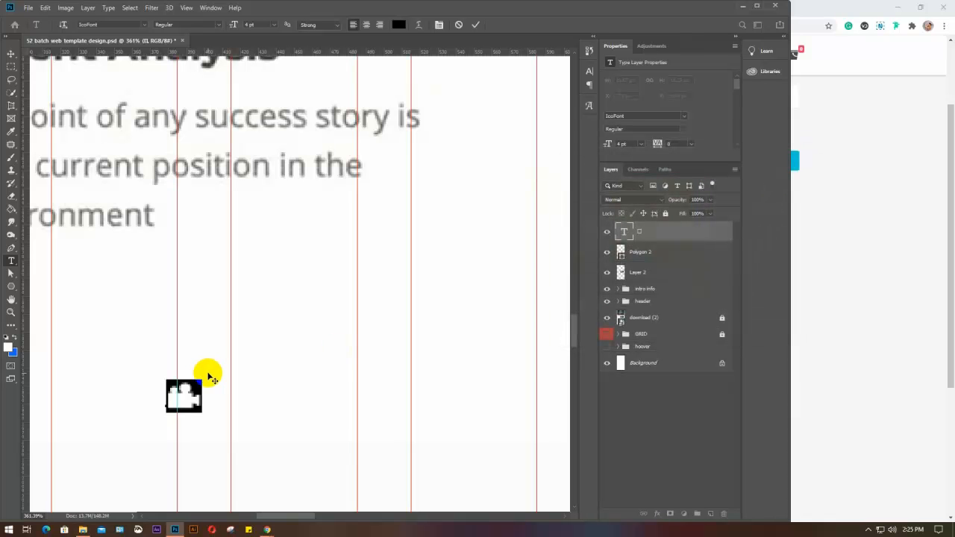
pyautogui.scroll(-3, 212, 380)
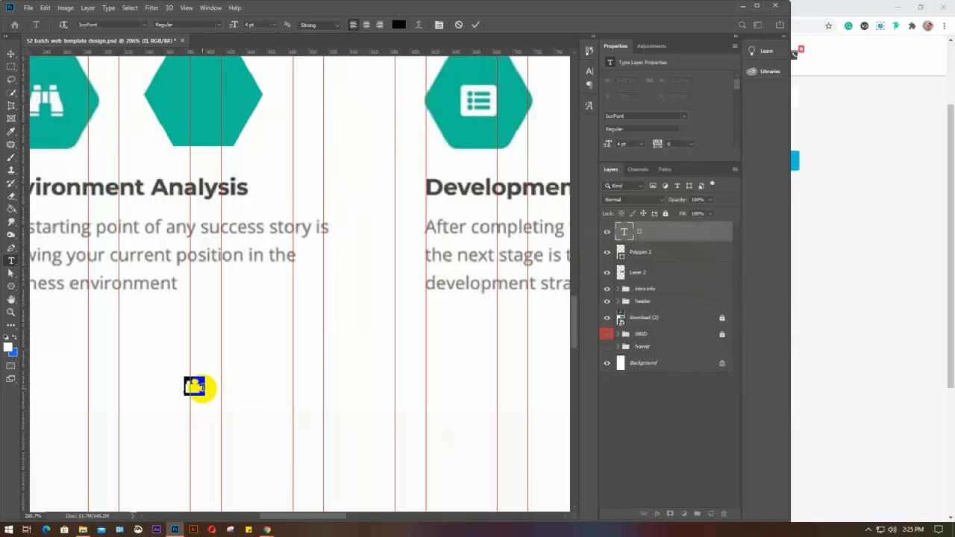
pyautogui.write('v')
pyautogui.hotkey('ctrl', 'z')
pyautogui.press('Escape')
pyautogui.press('v')
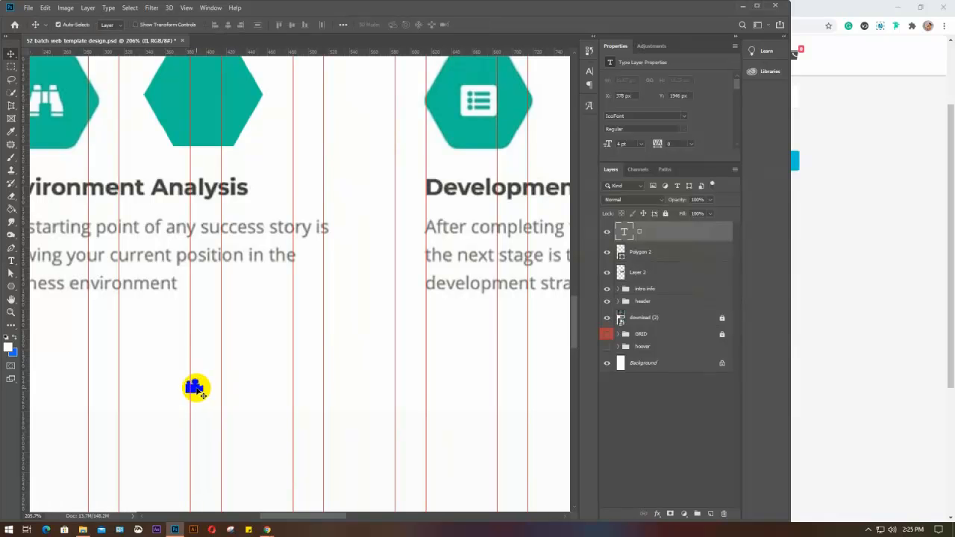
# Move the video icon onto the hexagon beside the binoculars one and enlarge it to about 14 pt
pyautogui.moveTo(195, 388); pyautogui.dragTo(215, 110)
pyautogui.hotkey('ctrl', 't')
pyautogui.press('Return')
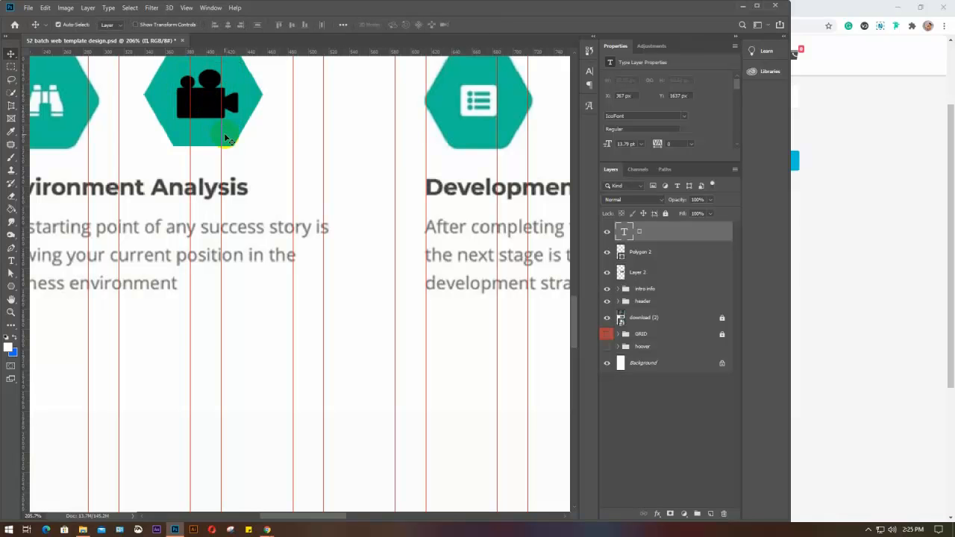
# Switch to the Google Meet tab in Chrome to check on the class, and return to Photoshop
pyautogui.click(851, 18)
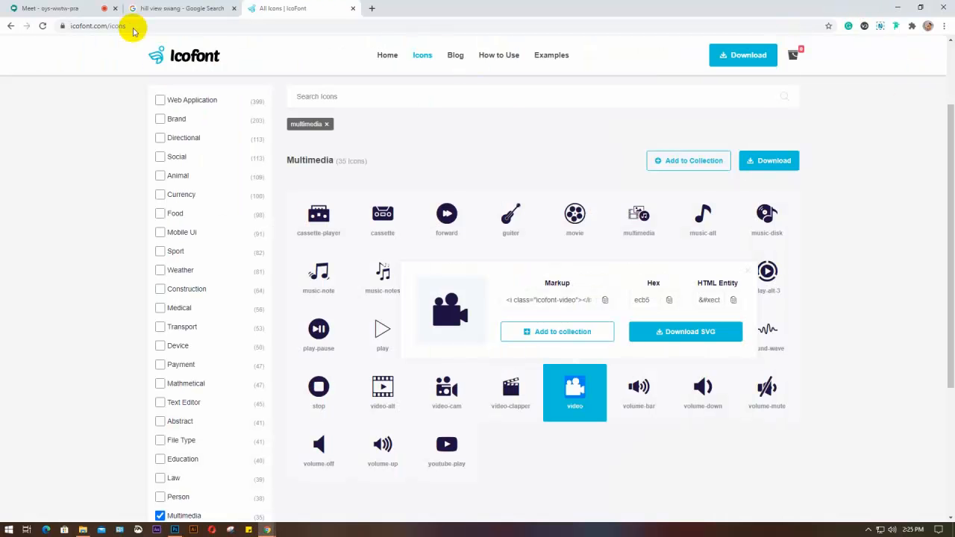
pyautogui.click(63, 10)
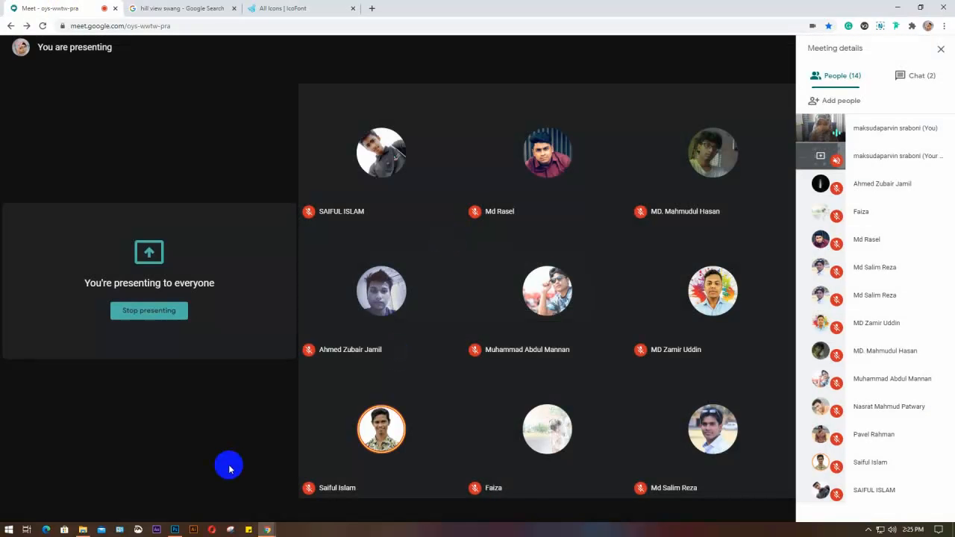
pyautogui.click(175, 530)
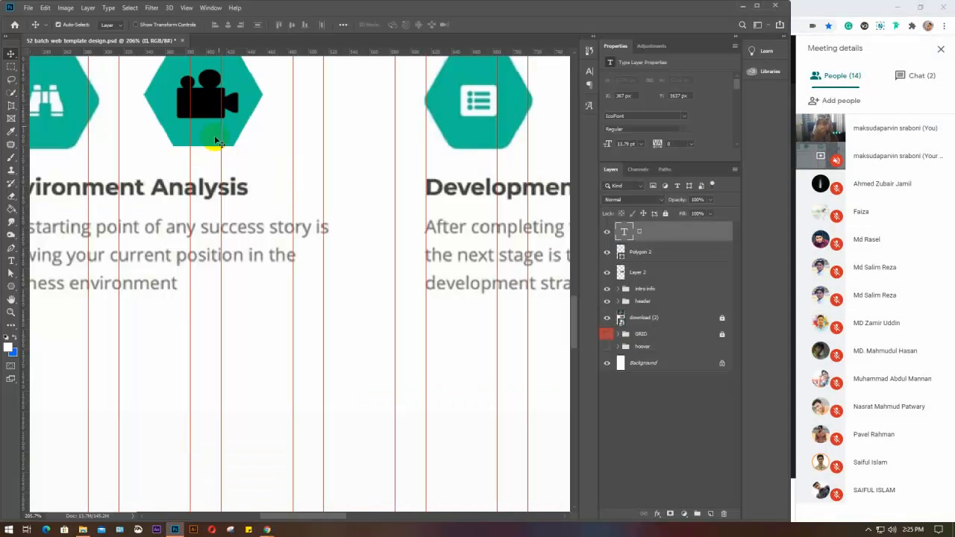
# Fill the video icon's outline with white on a new layer and delete the original icon text layer
pyautogui.moveTo(241, 179); pyautogui.dragTo(265, 273)
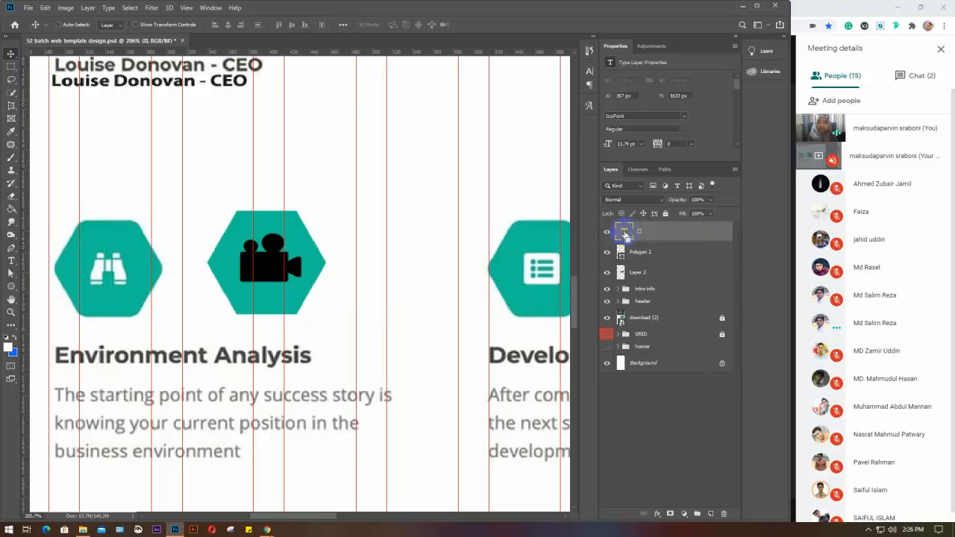
pyautogui.keyDown('ctrl'); pyautogui.click(625, 235); pyautogui.keyUp('ctrl')
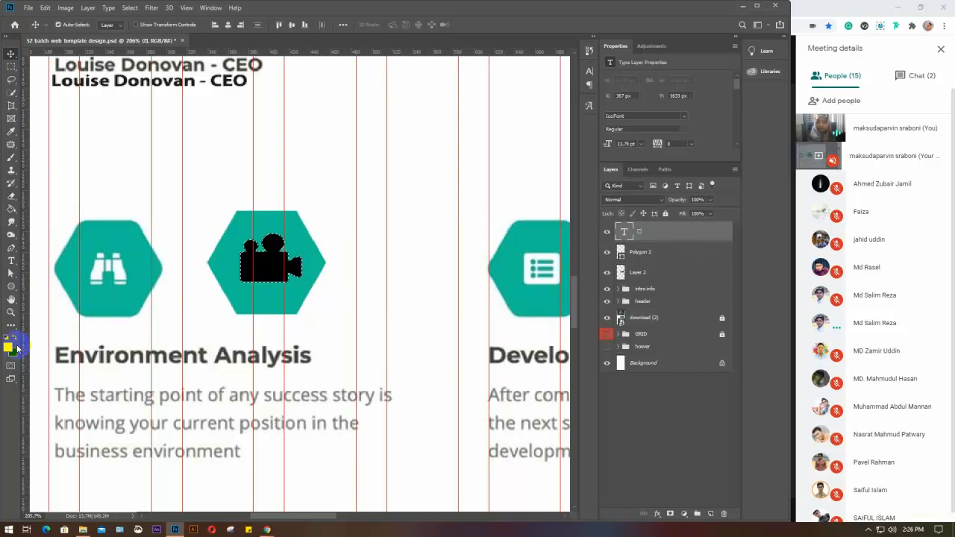
pyautogui.click(711, 515)
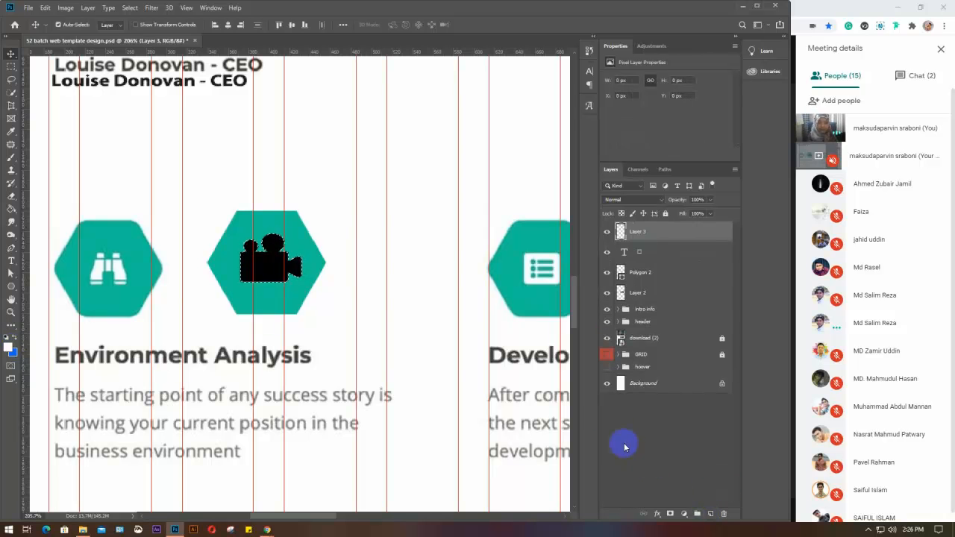
pyautogui.hotkey('alt', 'BackSpace')
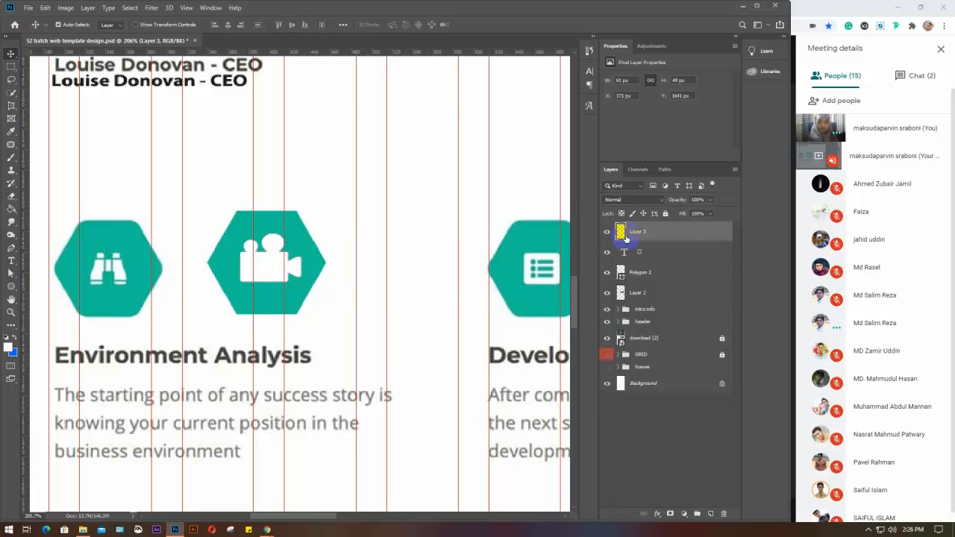
pyautogui.click(665, 254)
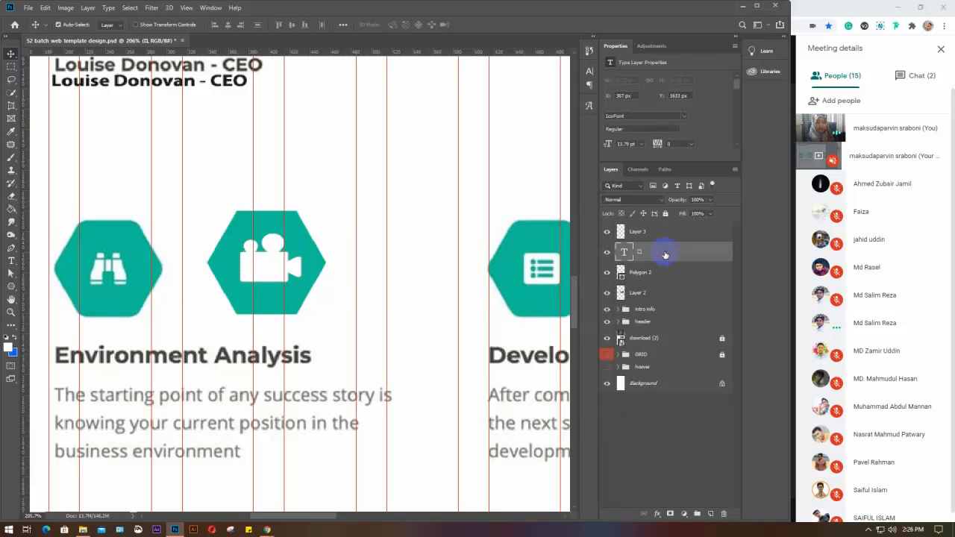
pyautogui.press('Delete')
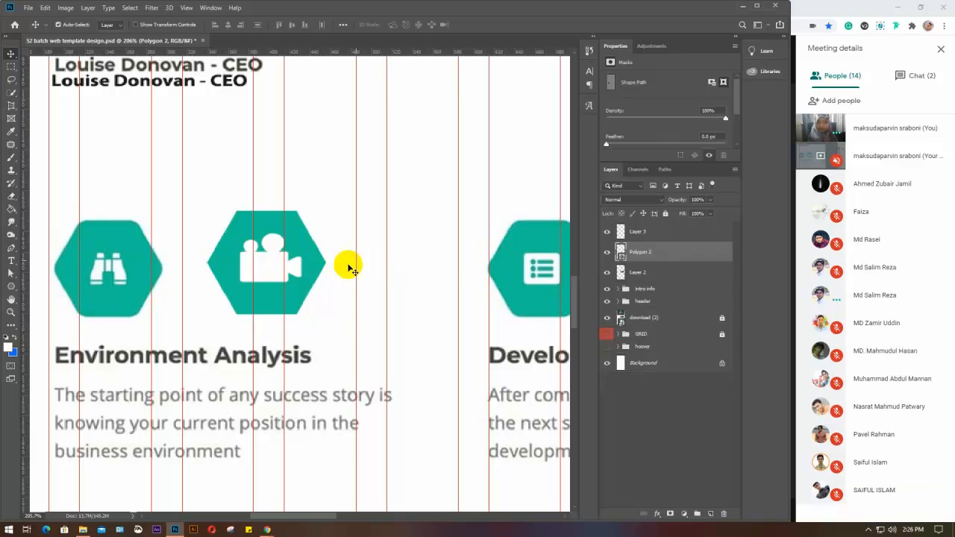
# Examine how the white video icon, the hexagon row and the services section sit against the column guides
pyautogui.click(272, 269)
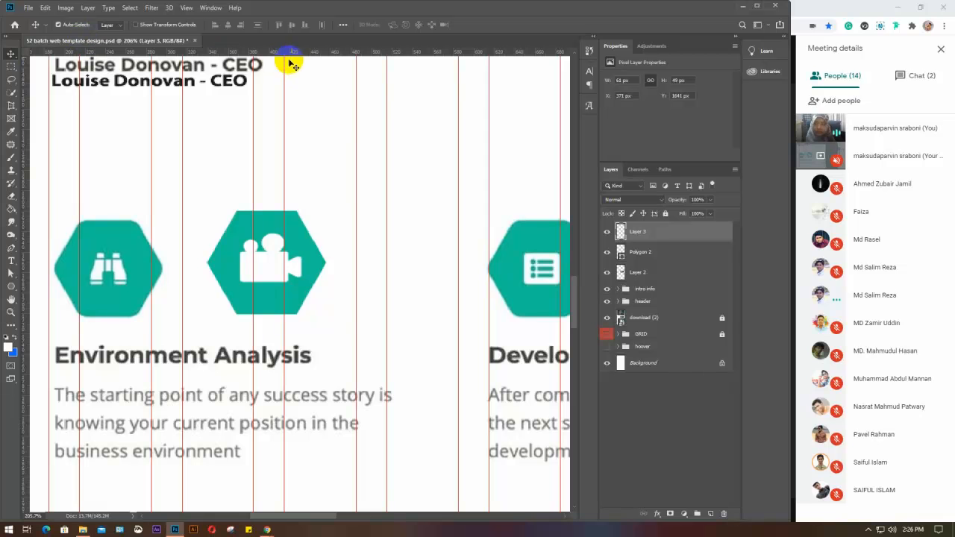
pyautogui.moveTo(275, 51)
pyautogui.mouseDown()
pyautogui.moveTo(277, 115)
pyautogui.moveTo(272, 51)
pyautogui.mouseUp()
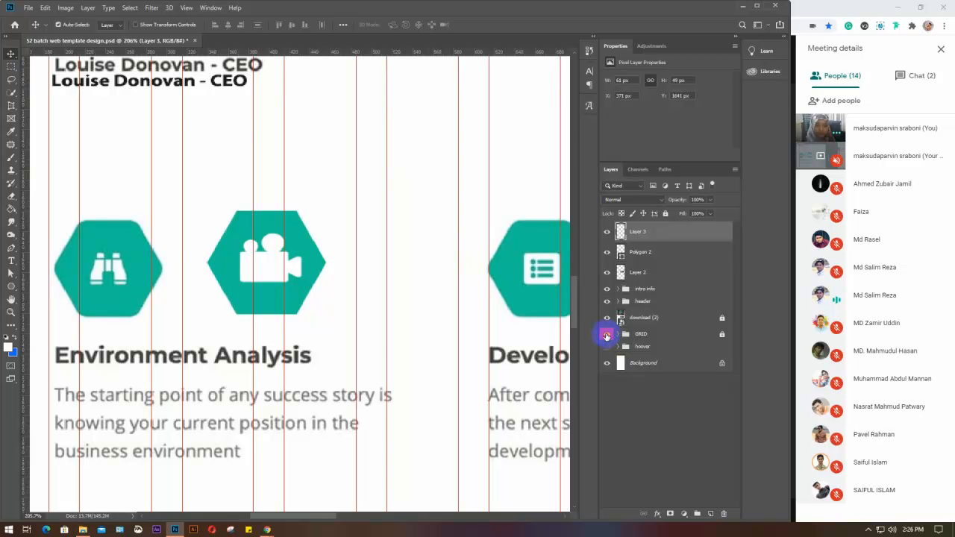
pyautogui.scroll(-5, 470, 262)
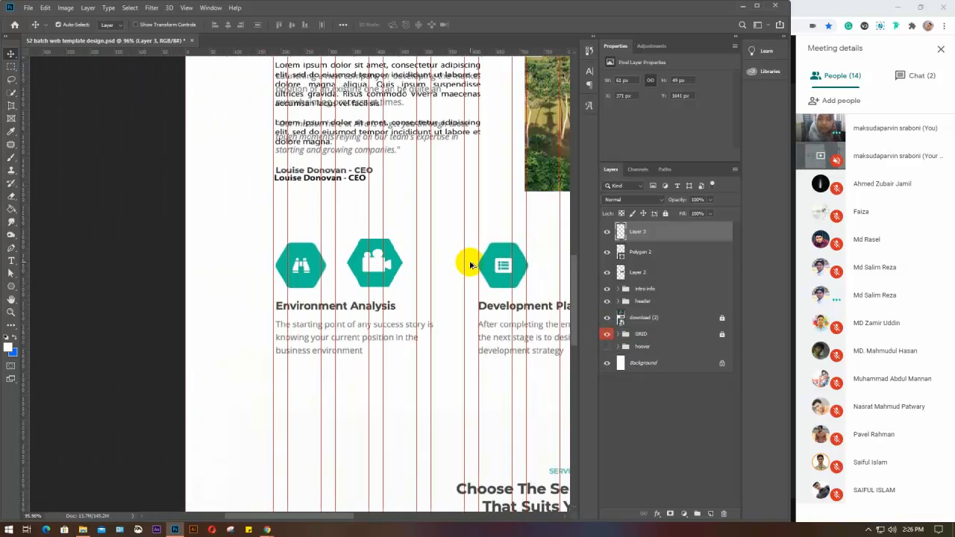
pyautogui.scroll(-4, 470, 263)
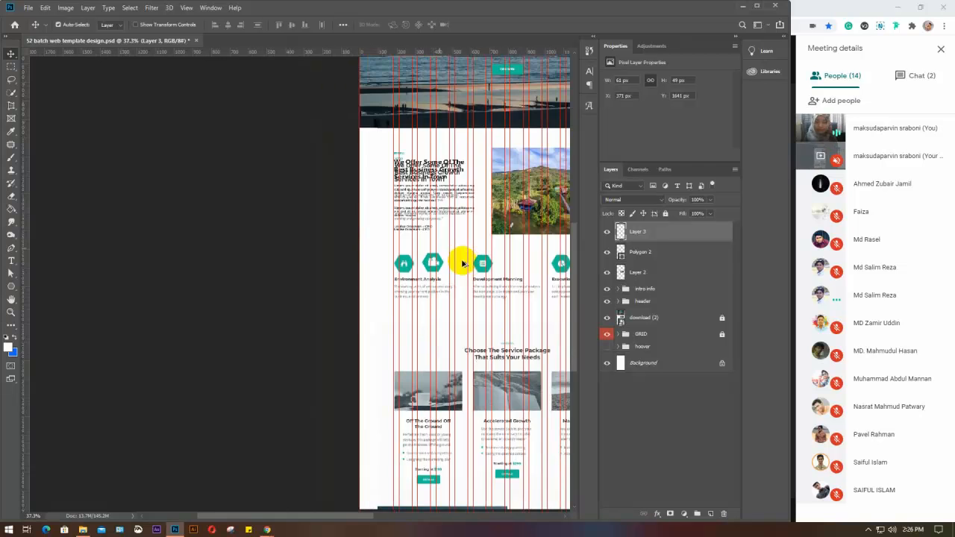
pyautogui.moveTo(485, 312); pyautogui.dragTo(273, 319)
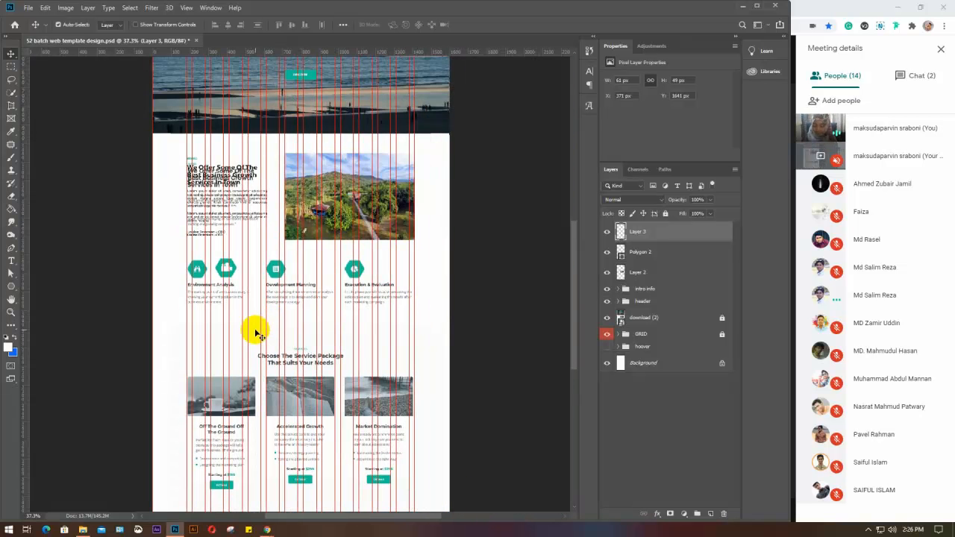
pyautogui.scroll(1, 254, 332)
pyautogui.scroll(4, 254, 332)
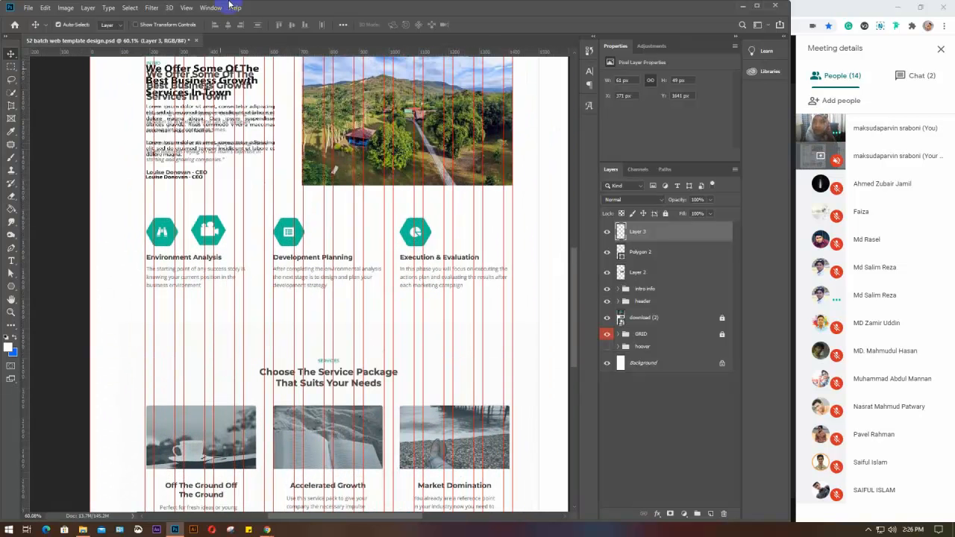
pyautogui.scroll(2, 217, 55)
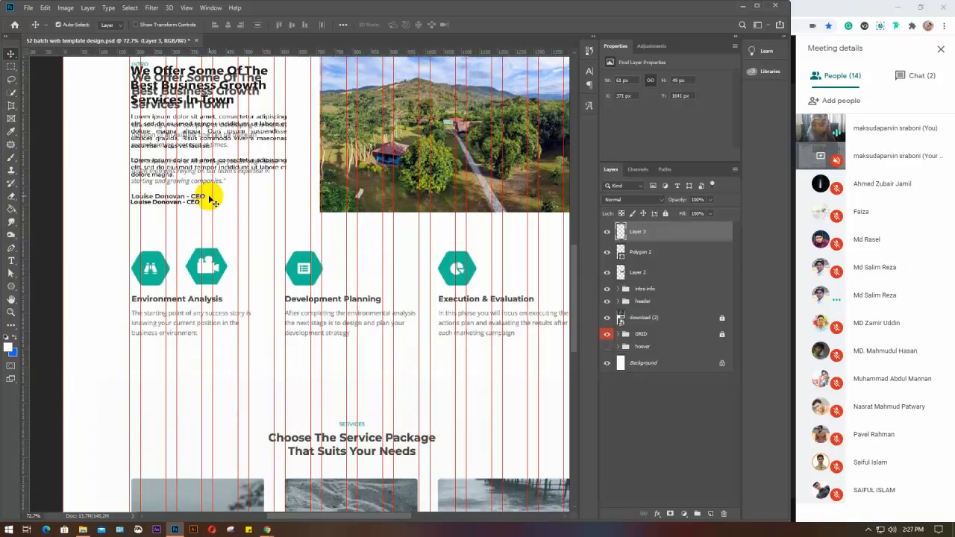
pyautogui.scroll(3, 229, 208)
pyautogui.moveTo(271, 219); pyautogui.dragTo(275, 61)
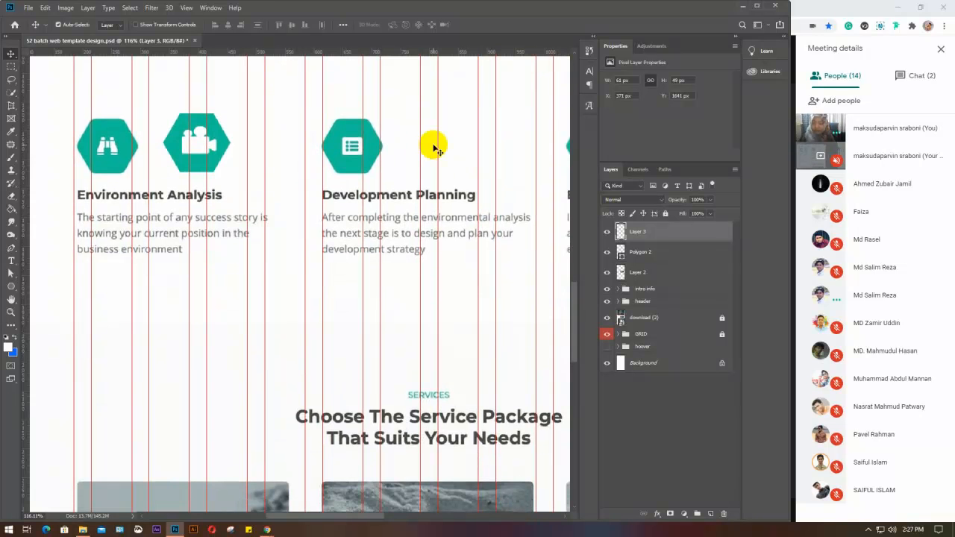
# Try shifting the reference template slightly to the left, and undo the move
pyautogui.moveTo(429, 168); pyautogui.dragTo(419, 171)
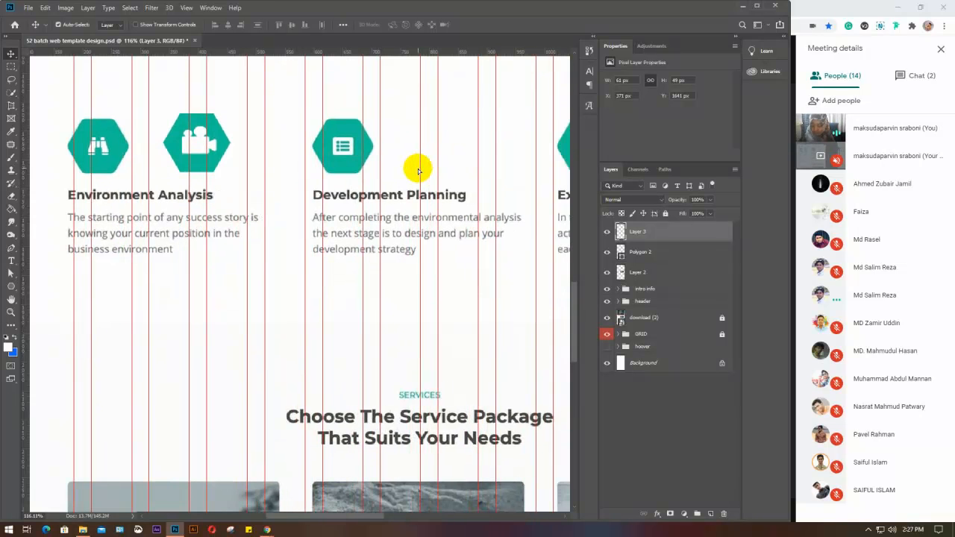
pyautogui.hotkey('ctrl', 'z')
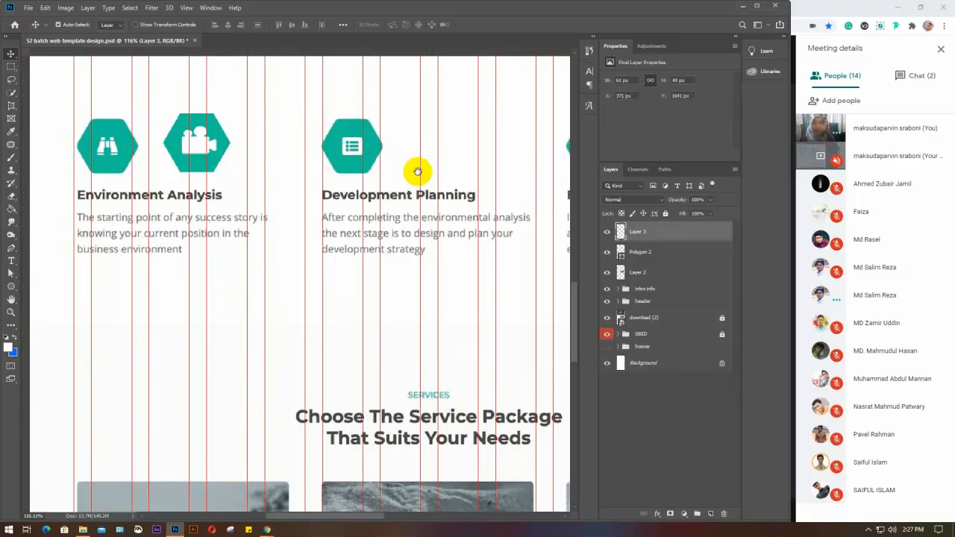
# Draw a white rectangle about 1230 by 129 px across the full column width, between the feature row and the services heading, to check its width
pyautogui.moveTo(418, 171); pyautogui.dragTo(404, 173)
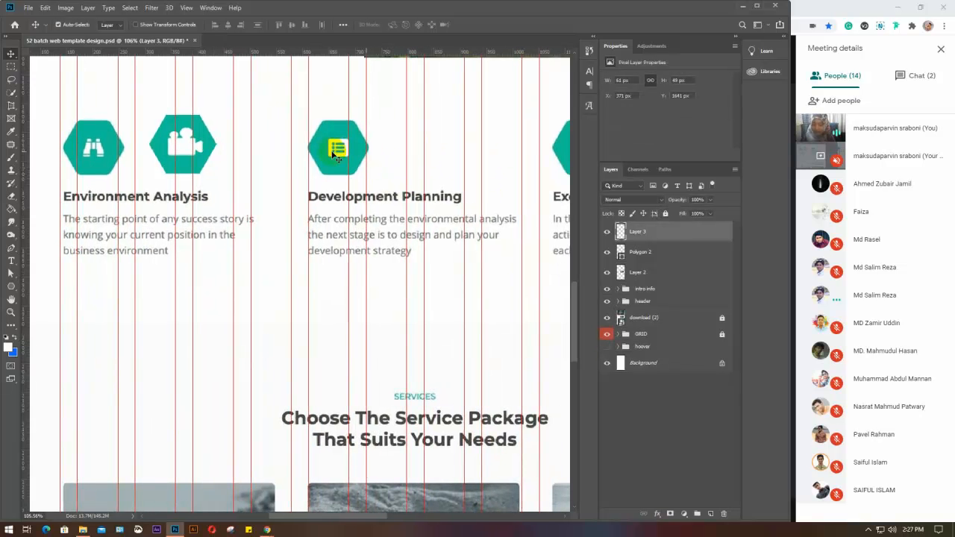
pyautogui.scroll(-5, 337, 154)
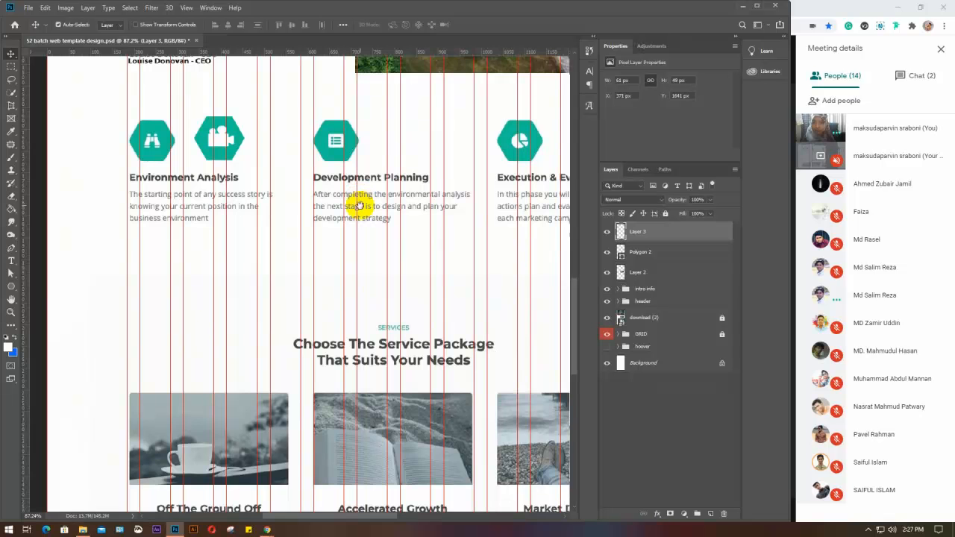
pyautogui.moveTo(360, 206); pyautogui.dragTo(326, 211)
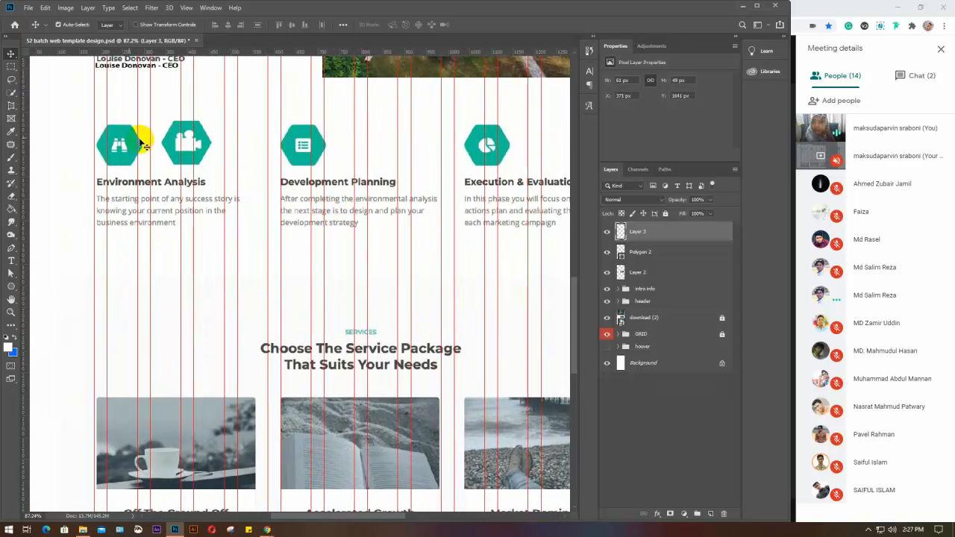
pyautogui.scroll(-3, 321, 208)
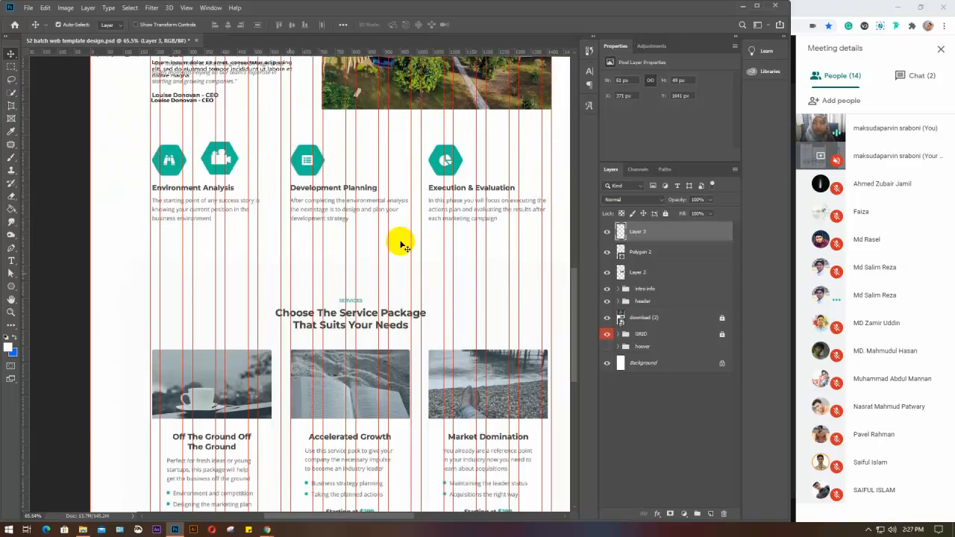
pyautogui.click(9, 286)
pyautogui.click(77, 289)
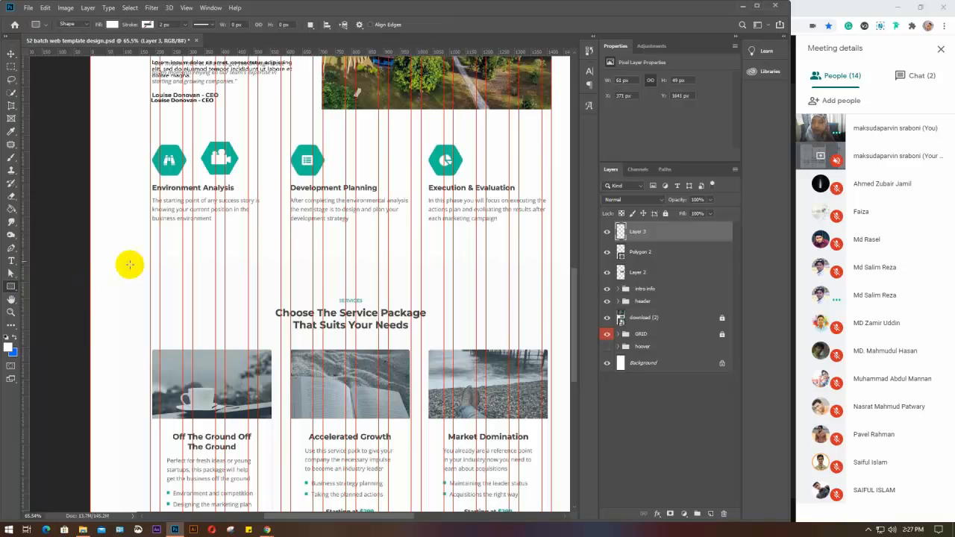
pyautogui.moveTo(151, 238); pyautogui.dragTo(553, 281)
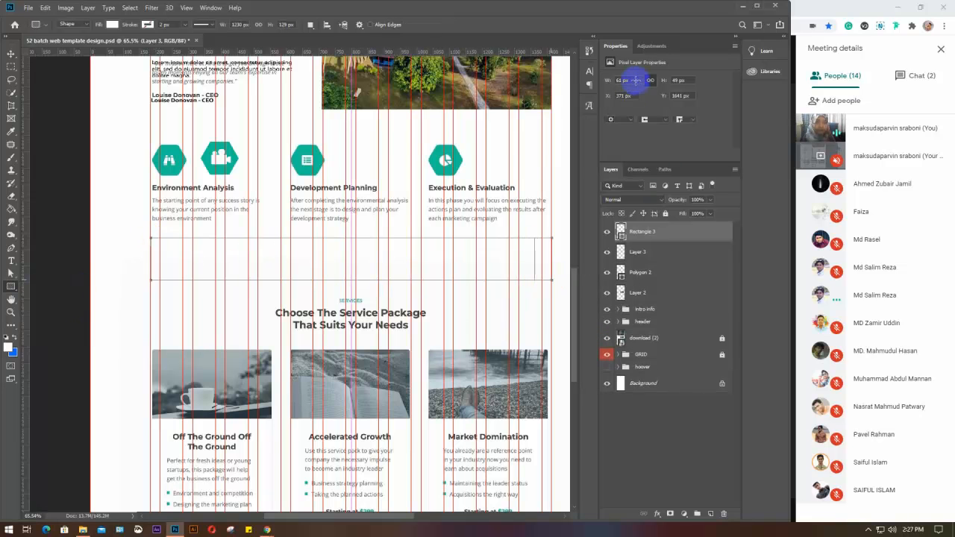
pyautogui.moveTo(635, 80); pyautogui.dragTo(612, 87)
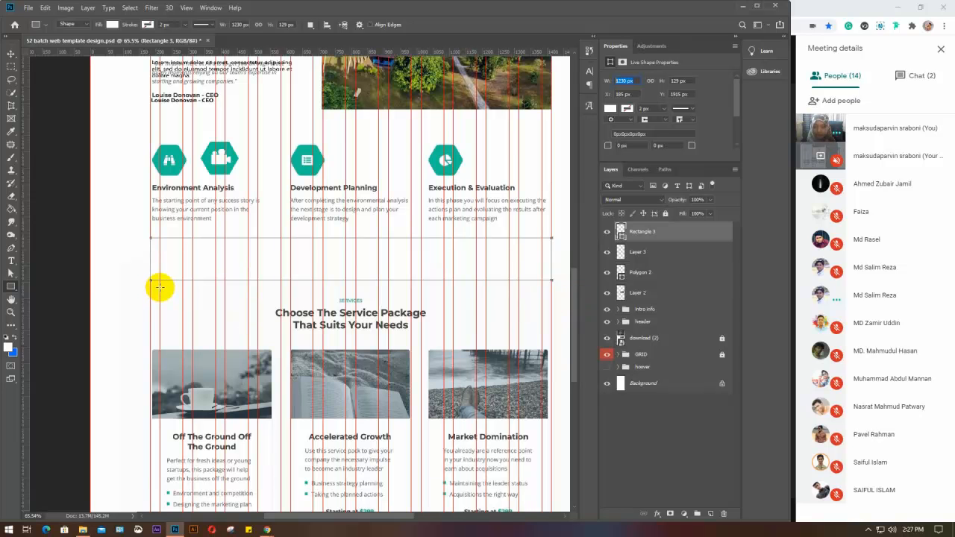
# Draw a second, slightly inset white rectangle about 1171 by 116 px over the services heading, and delete both rectangles
pyautogui.moveTo(159, 287); pyautogui.dragTo(539, 325)
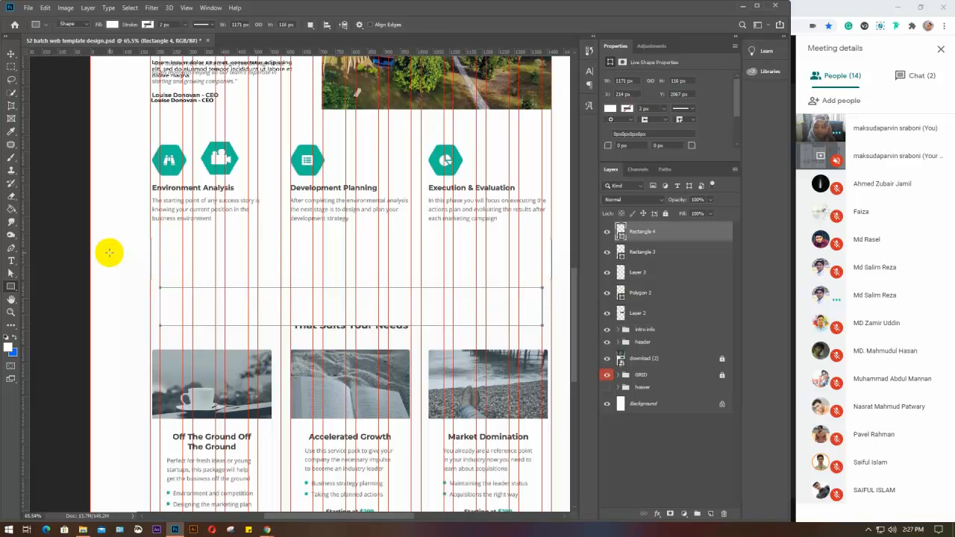
pyautogui.press('v')
pyautogui.moveTo(127, 249); pyautogui.dragTo(171, 316)
pyautogui.press('Delete')
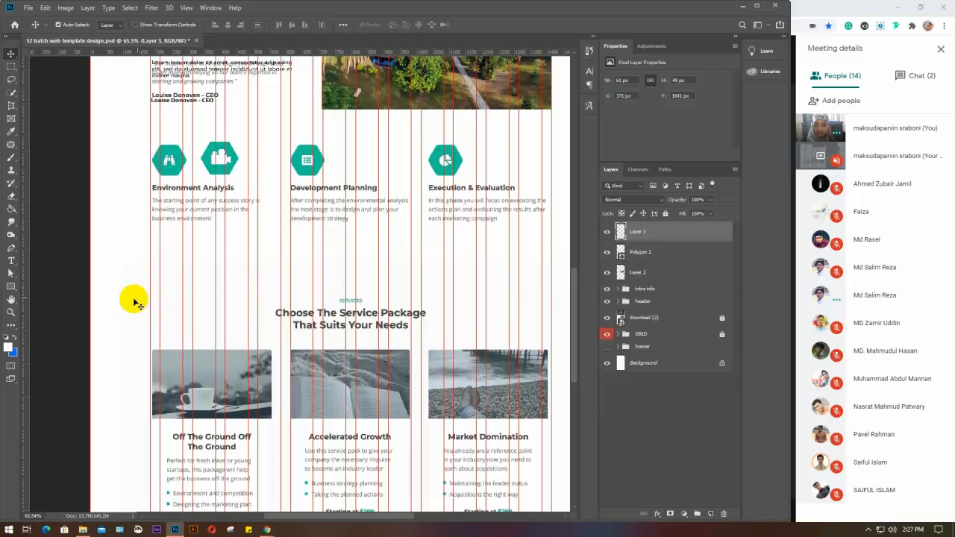
# Move the GRID group to the top of the layer stack and examine its blue columns over the template sections
pyautogui.moveTo(651, 334); pyautogui.dragTo(655, 224)
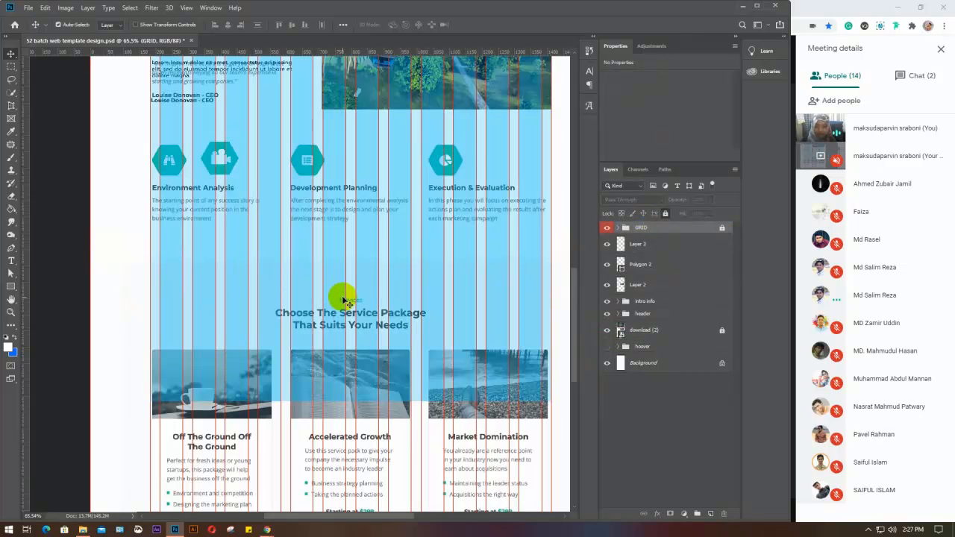
pyautogui.scroll(-2, 344, 300)
pyautogui.moveTo(341, 232); pyautogui.dragTo(310, 317)
pyautogui.scroll(2, 209, 302)
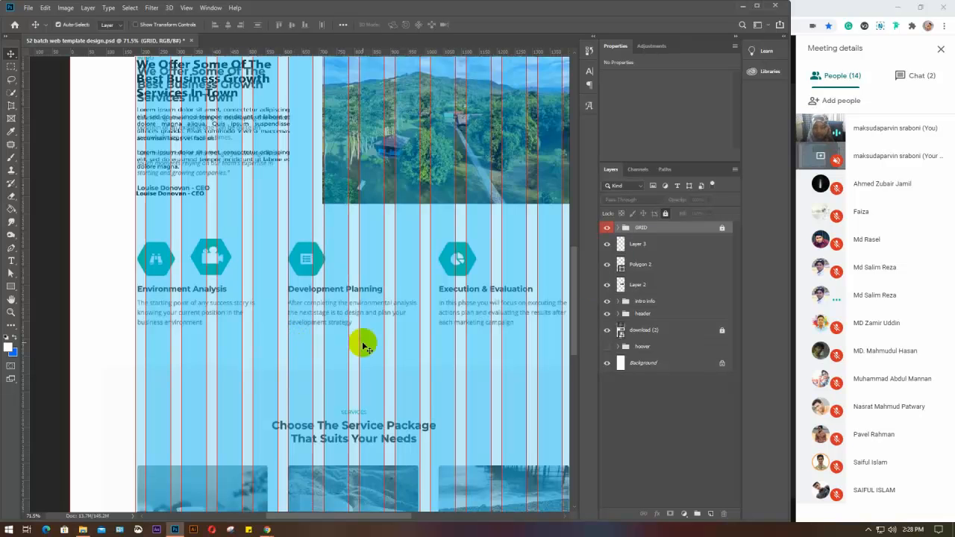
pyautogui.scroll(-3, 362, 343)
pyautogui.scroll(-2, 362, 343)
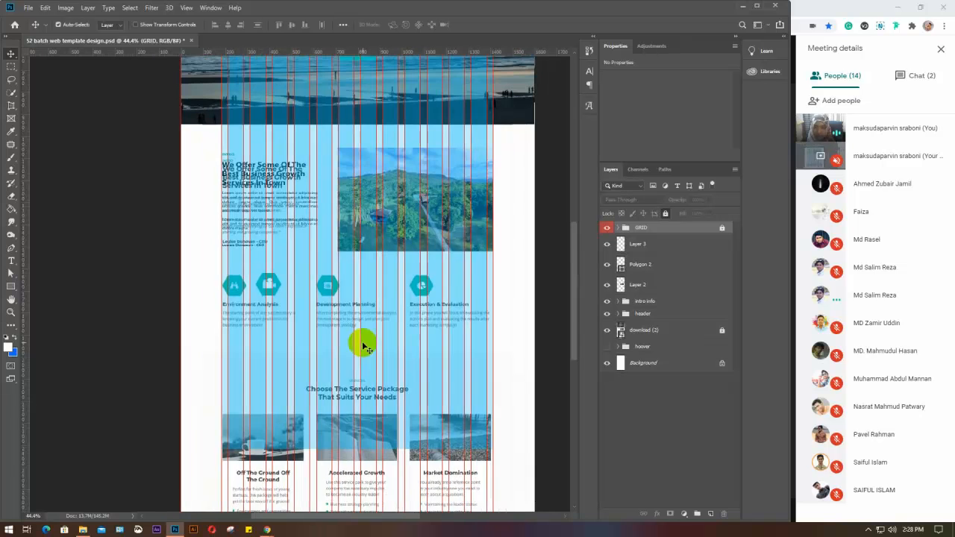
pyautogui.scroll(-1, 351, 373)
pyautogui.scroll(-2, 323, 293)
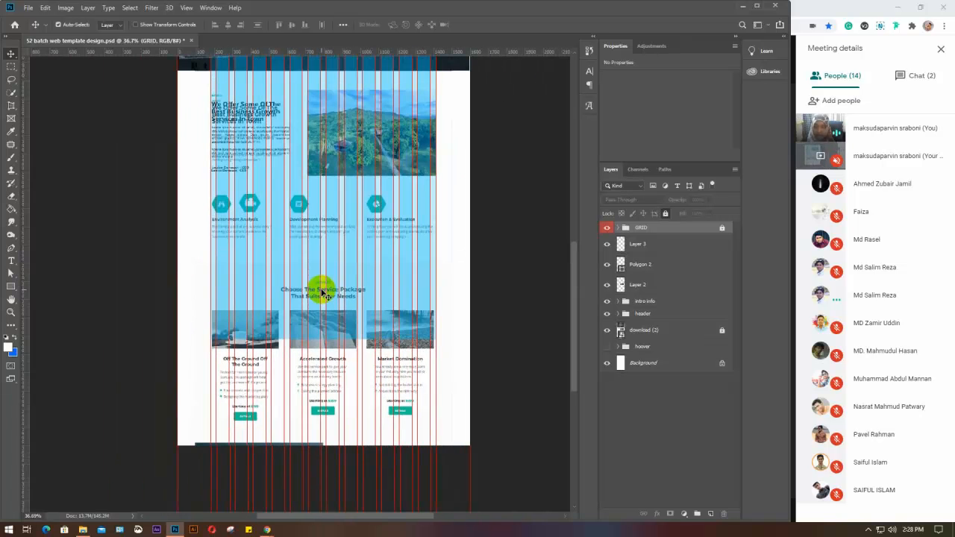
pyautogui.moveTo(329, 140); pyautogui.dragTo(327, 192)
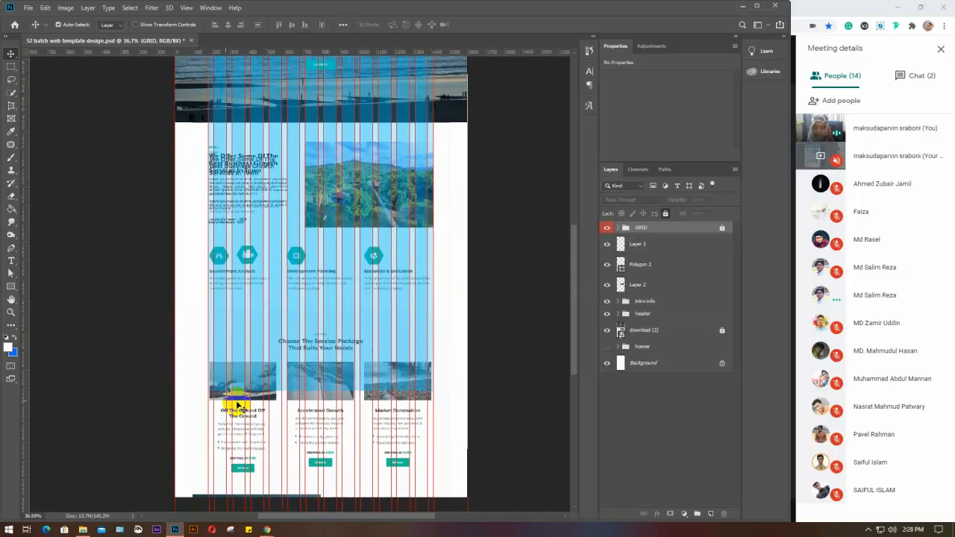
pyautogui.moveTo(360, 399); pyautogui.dragTo(319, 284)
# Inspect the layer and its effect inside the GRID group, and collapse the group again
pyautogui.hotkey('ctrl', 'r')
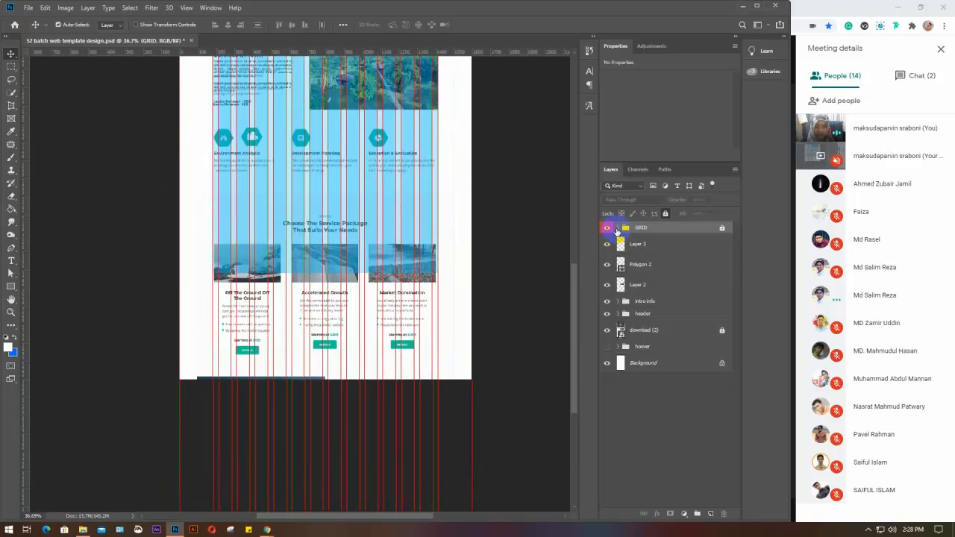
pyautogui.click(616, 228)
pyautogui.click(638, 256)
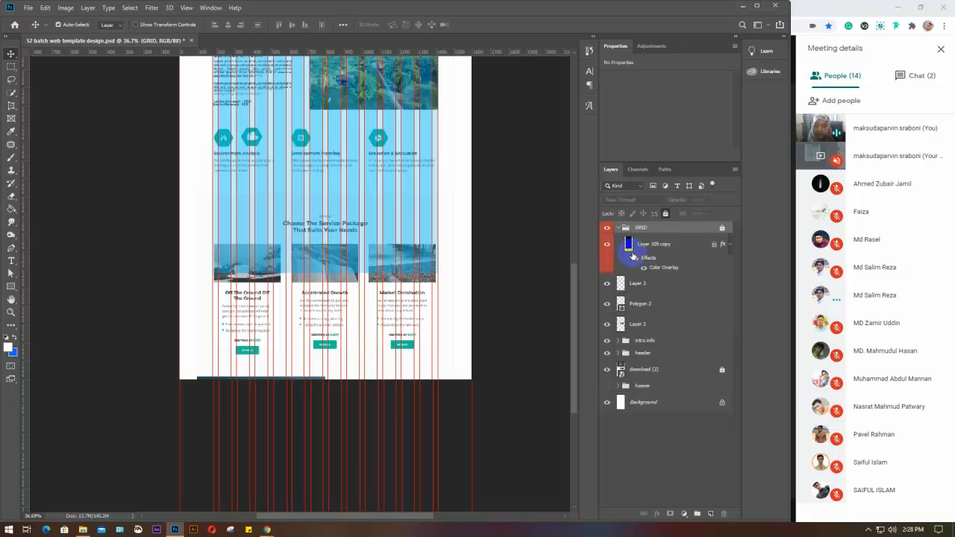
pyautogui.click(618, 229)
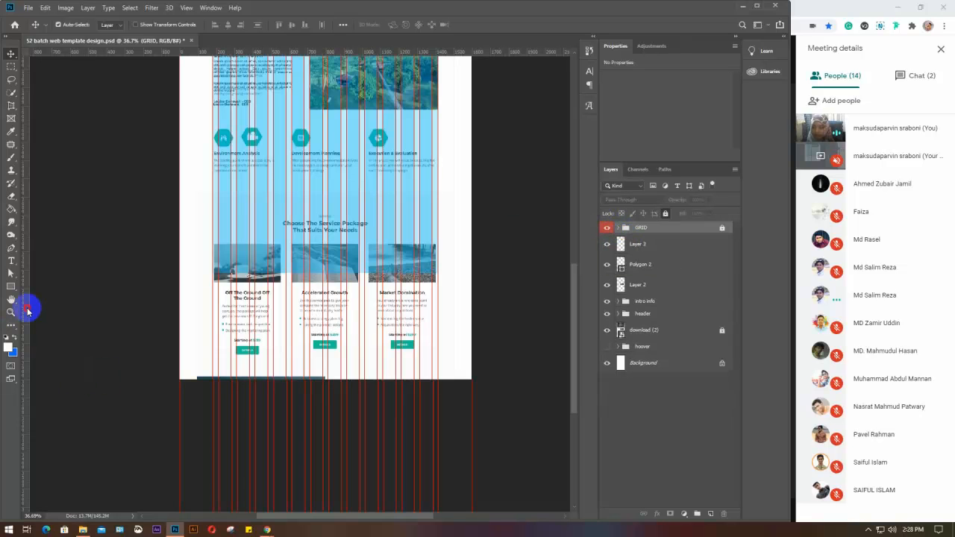
pyautogui.moveTo(30, 306)
pyautogui.mouseDown()
pyautogui.moveTo(203, 340)
pyautogui.moveTo(160, 357)
pyautogui.moveTo(18, 309)
pyautogui.moveTo(30, 313)
pyautogui.mouseUp()
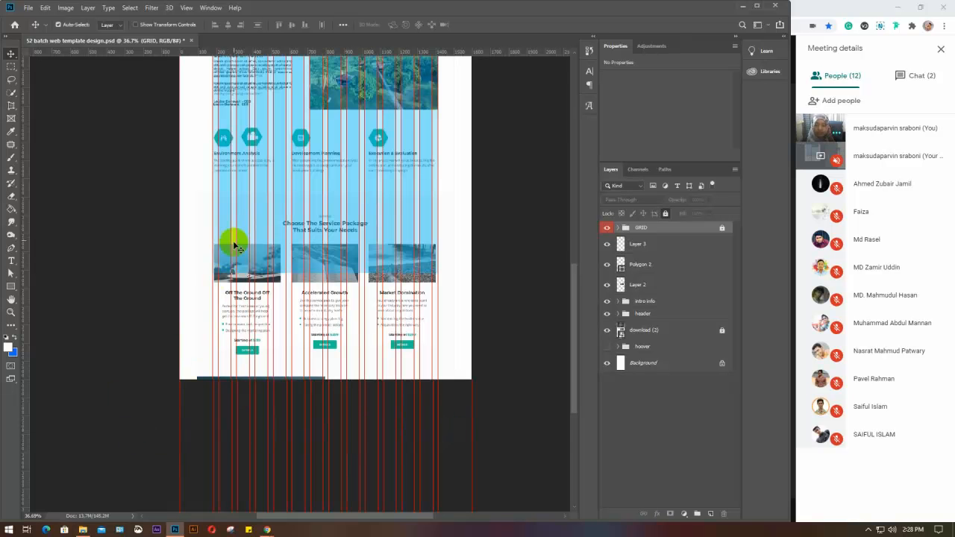
# Examine how the service cards, hexagon row, intro section and header line up with the grid columns
pyautogui.scroll(3, 265, 239)
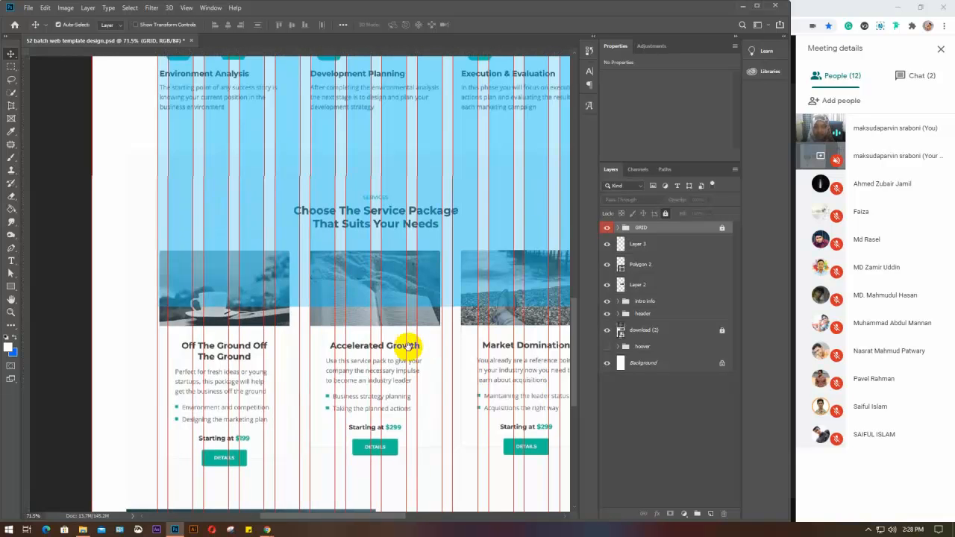
pyautogui.moveTo(409, 346); pyautogui.dragTo(320, 351)
pyautogui.hotkey('ctrl', 'r')
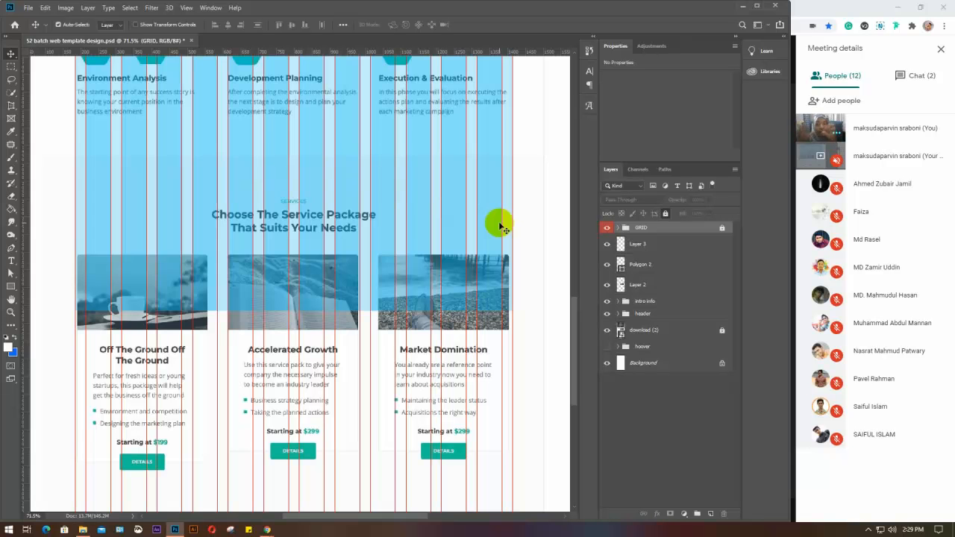
pyautogui.scroll(-3, 504, 229)
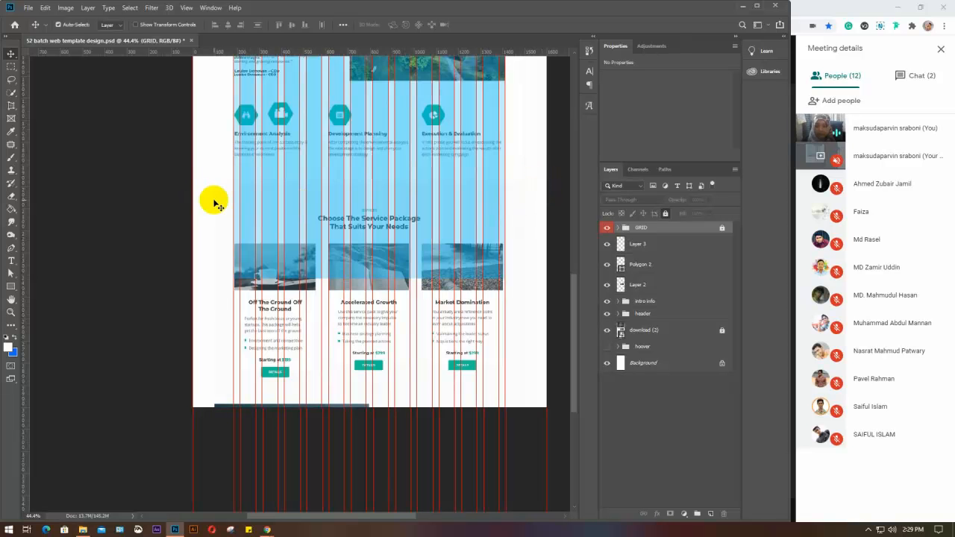
pyautogui.moveTo(388, 128); pyautogui.dragTo(374, 315)
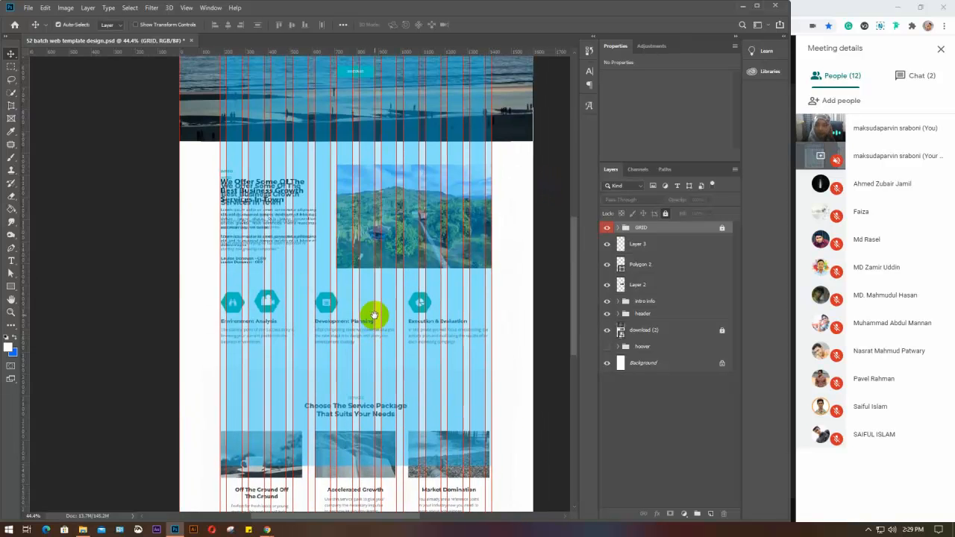
pyautogui.moveTo(284, 140); pyautogui.dragTo(282, 182)
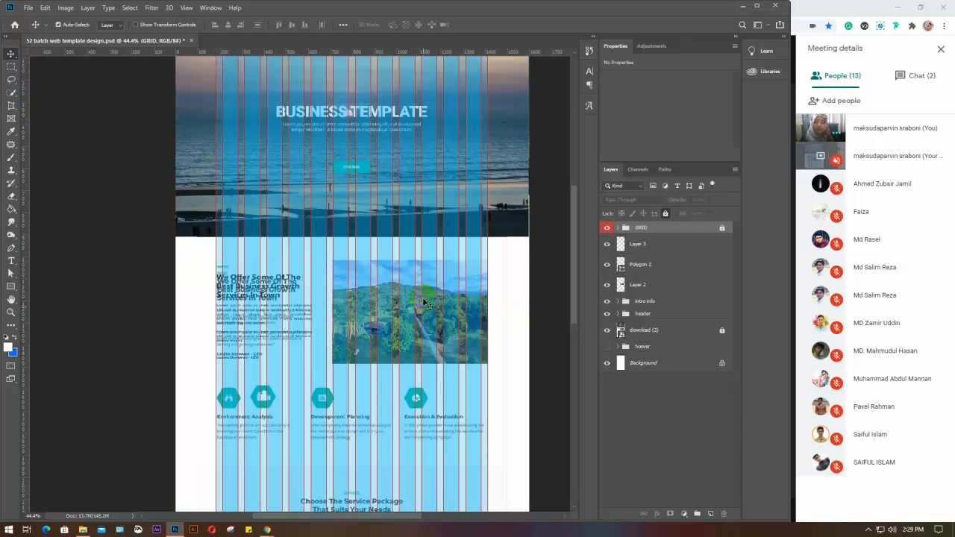
pyautogui.scroll(2, 425, 302)
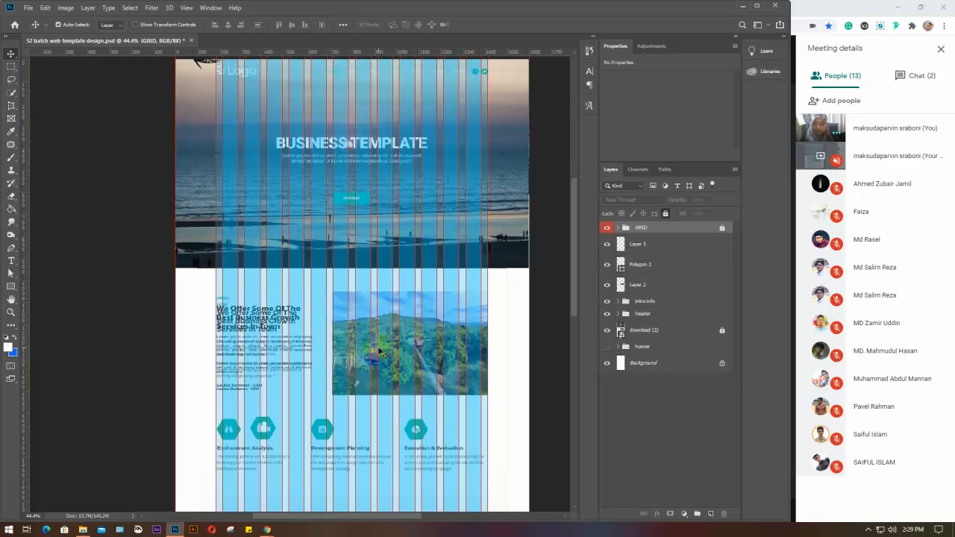
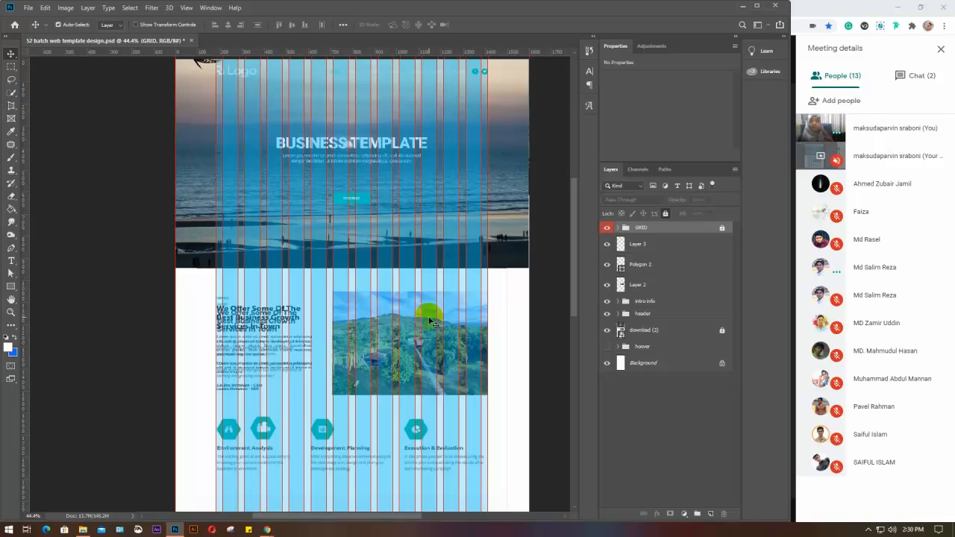
# Deselect the GRID group and hide the download (2) reference layer
pyautogui.click(506, 391)
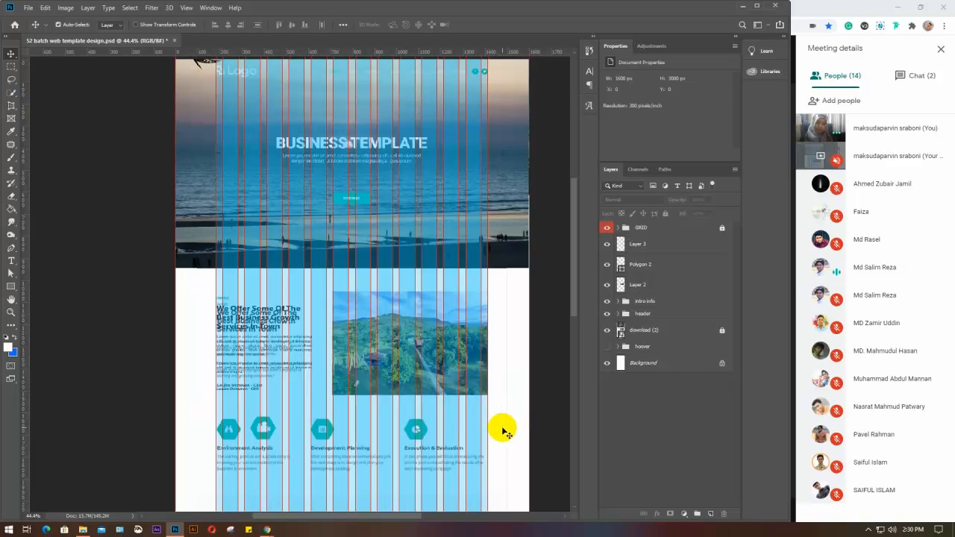
pyautogui.click(607, 330)
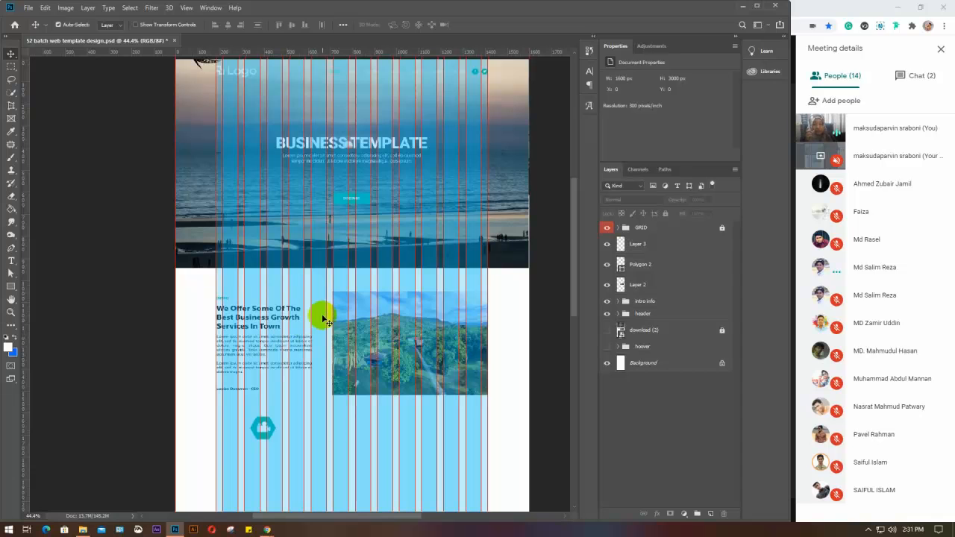
# Switch to Chrome, search Google for "grid details" in a new tab, and look through the first results
pyautogui.click(743, 7)
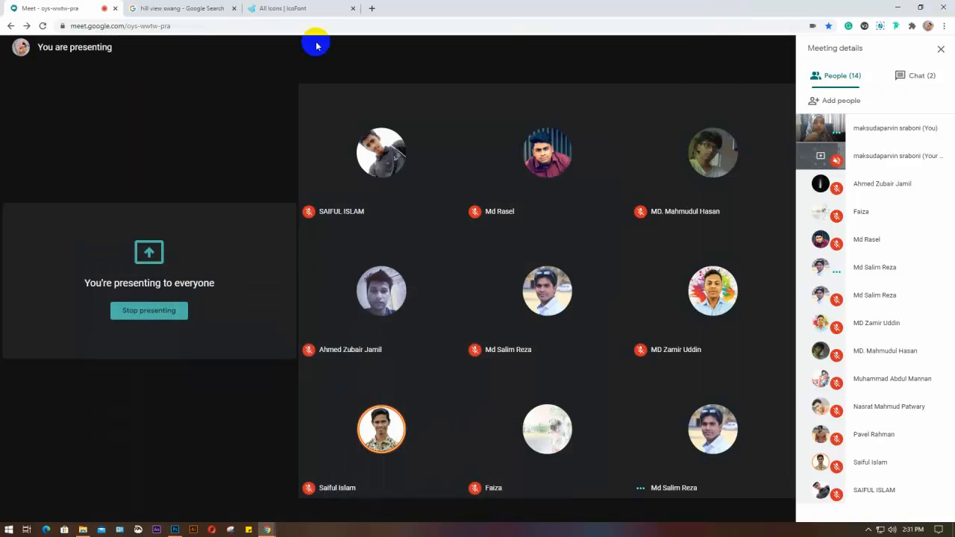
pyautogui.click(373, 8)
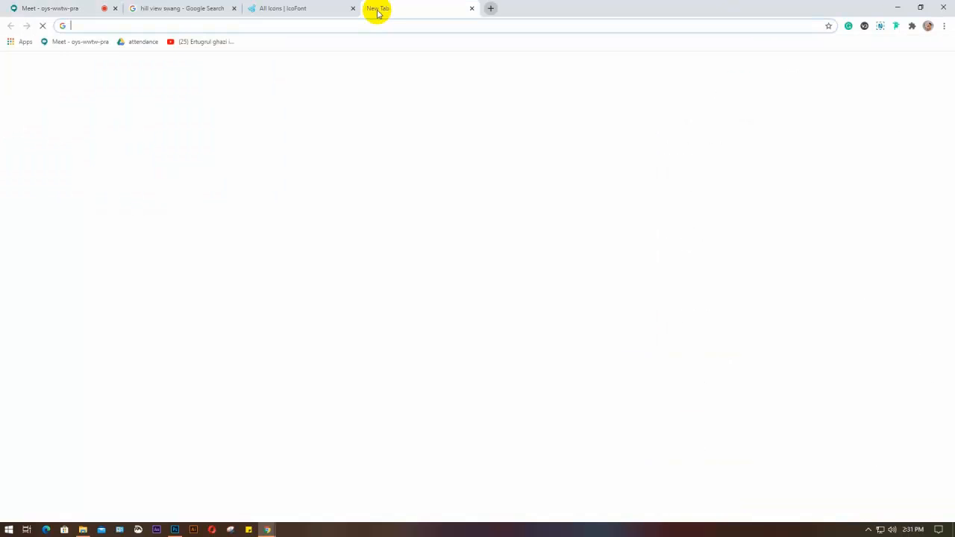
pyautogui.click(166, 25)
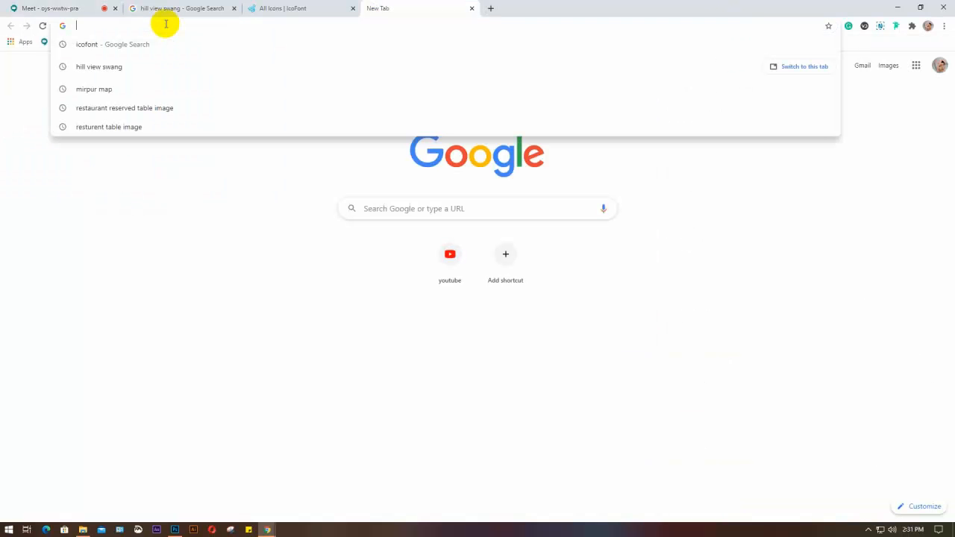
pyautogui.write('gri')
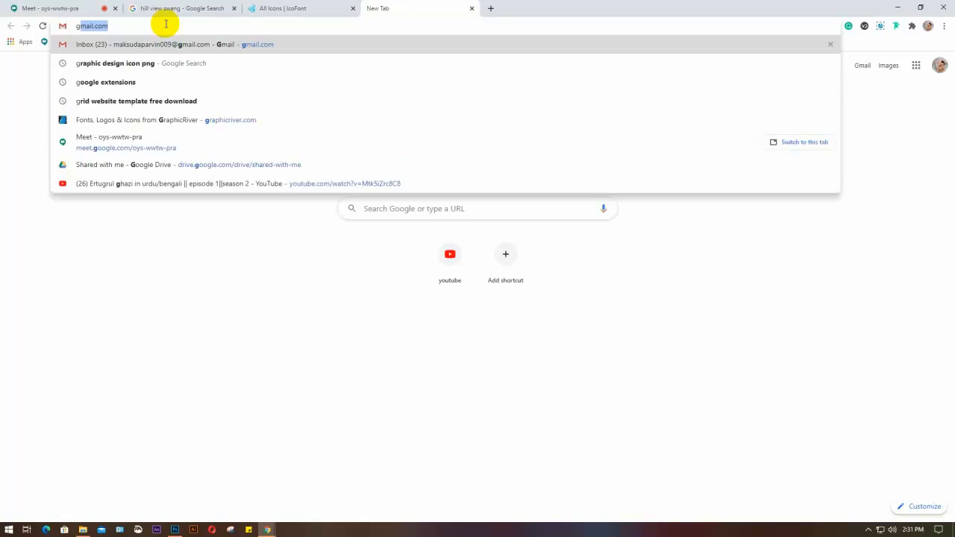
pyautogui.write('d')
pyautogui.press('Delete')
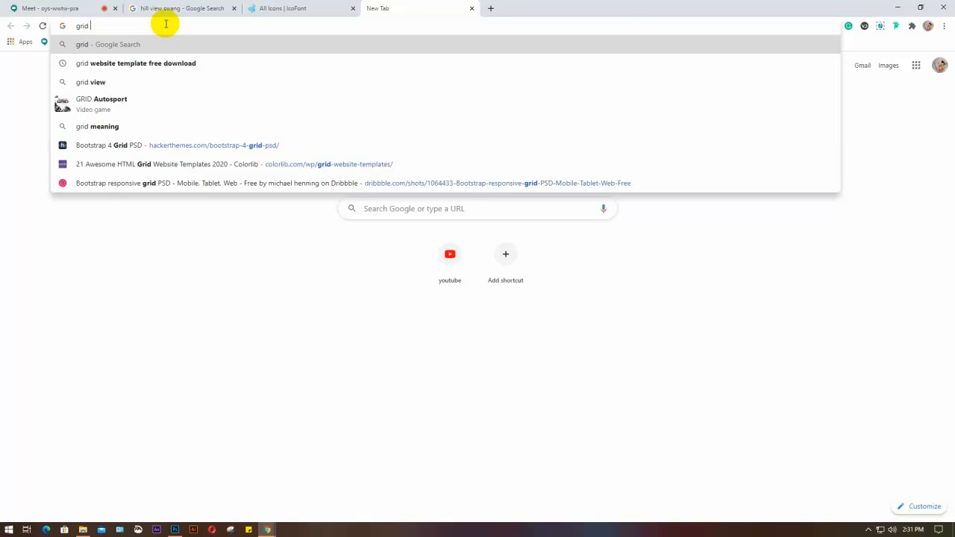
pyautogui.write('detai')
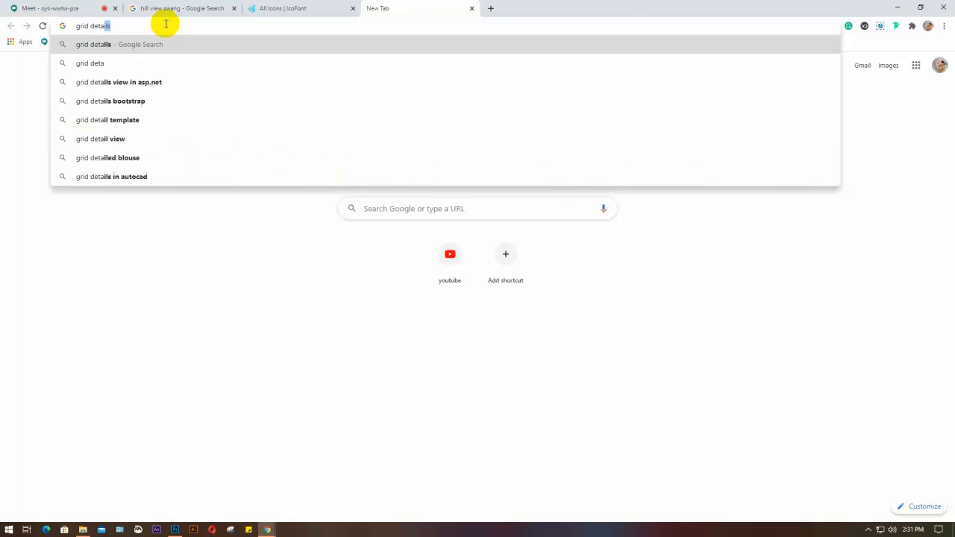
pyautogui.write('ls')
pyautogui.press('Return')
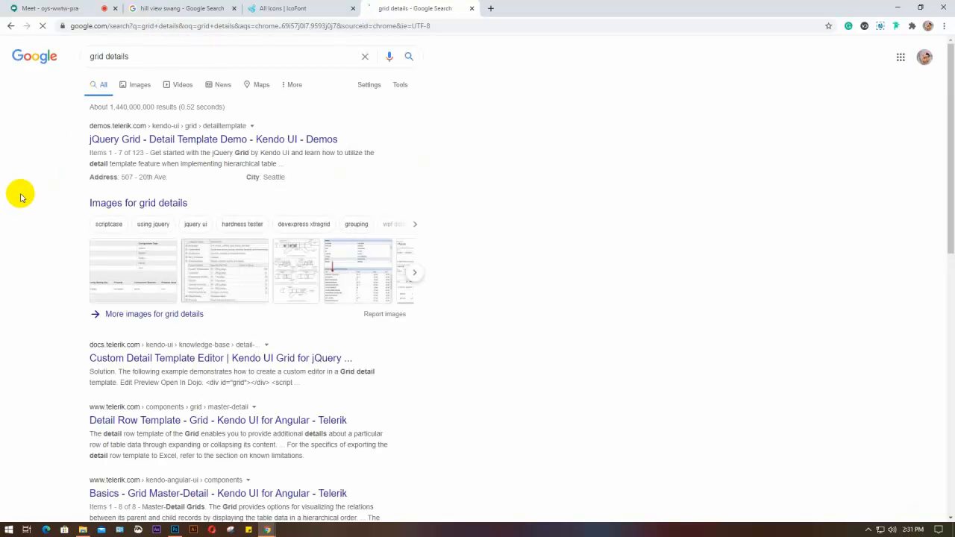
pyautogui.scroll(-1, 21, 197)
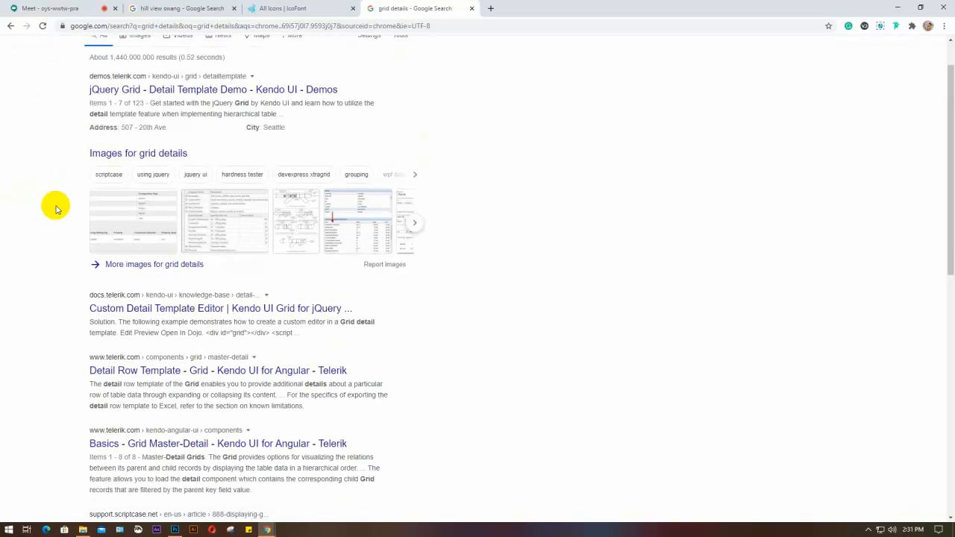
# Change the Google search to "bootstrap grid details" and check the answer to "What is bootstrap grid?"
pyautogui.scroll(1, 57, 209)
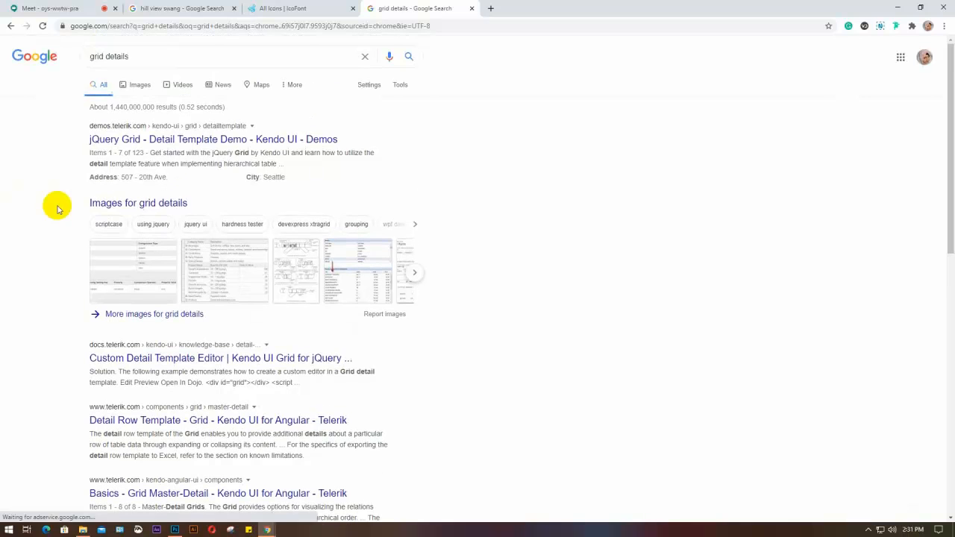
pyautogui.click(88, 57)
pyautogui.write('bootstra')
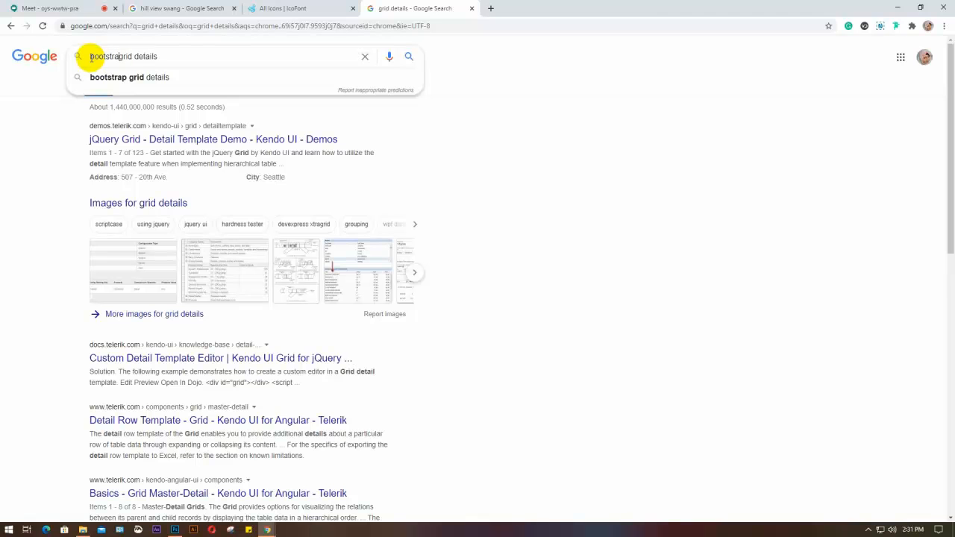
pyautogui.write('p')
pyautogui.press('Return')
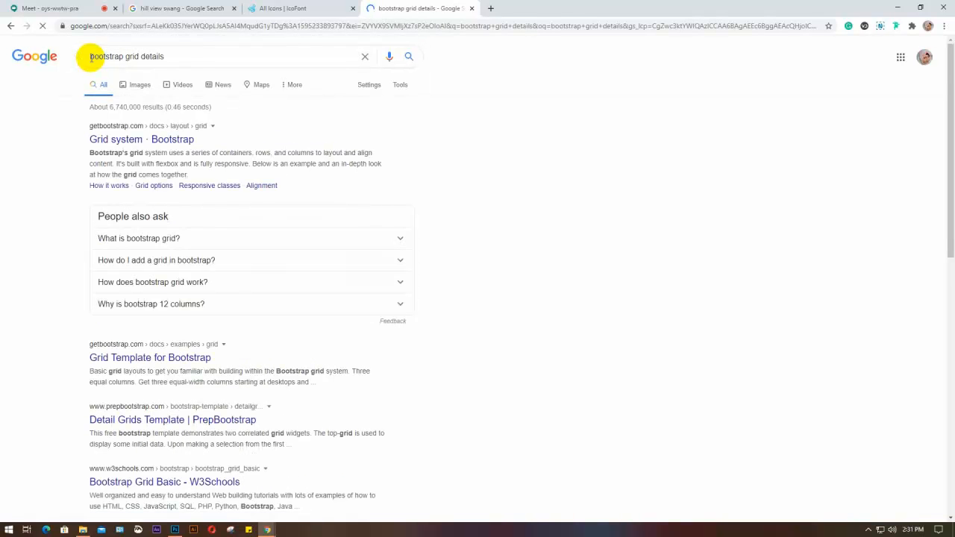
pyautogui.click(140, 239)
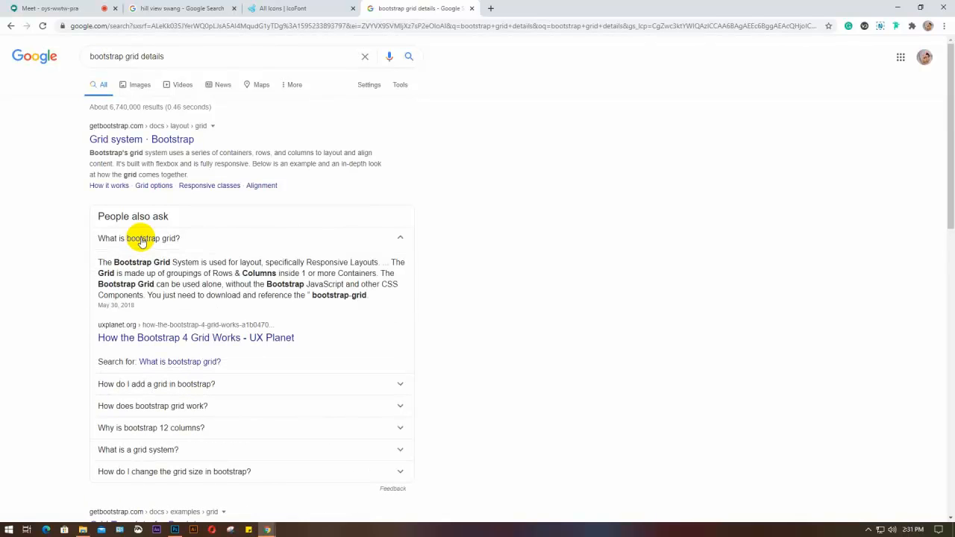
pyautogui.click(130, 239)
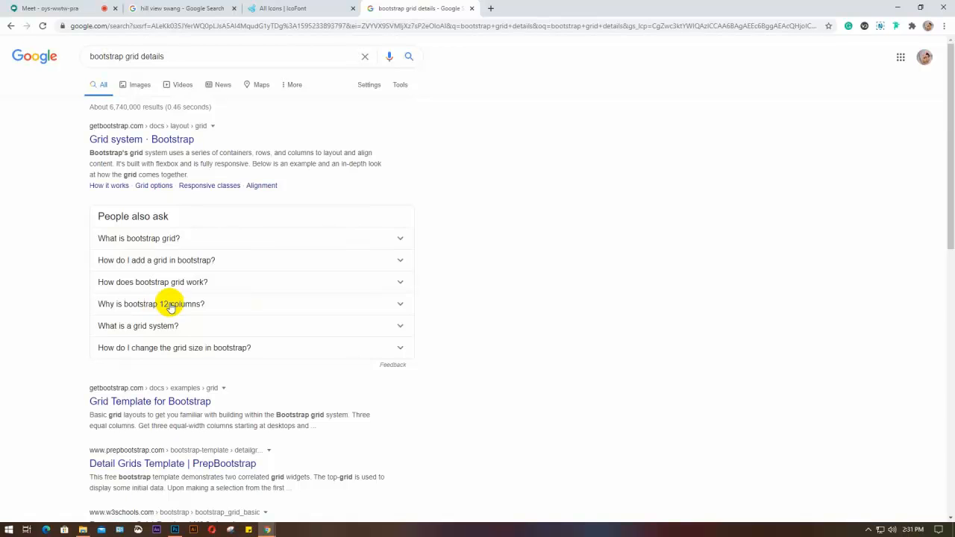
# Read the answer to "Why is bootstrap 12 columns?", highlighting the 12-unit grid, its halves, quarters and thirds, and the CSS classes
pyautogui.click(149, 304)
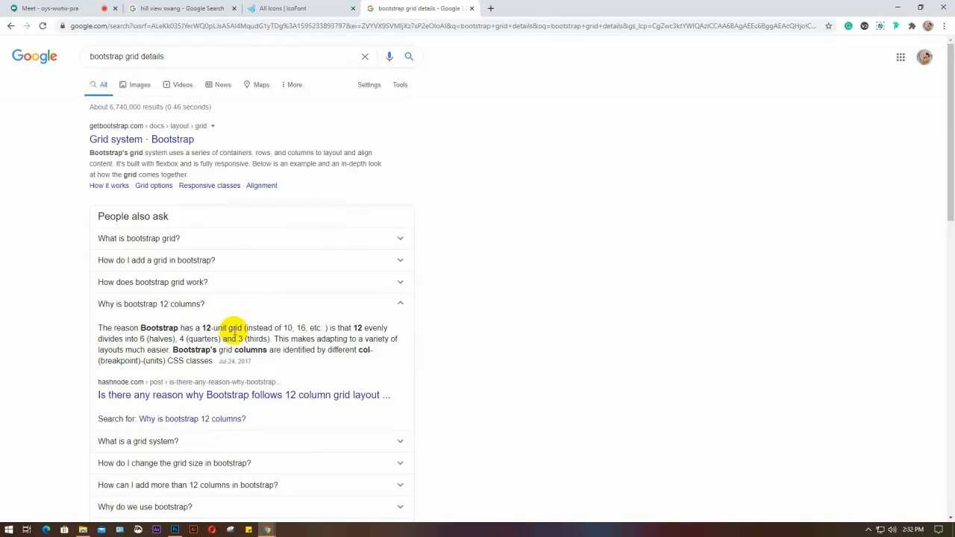
pyautogui.doubleClick(289, 328)
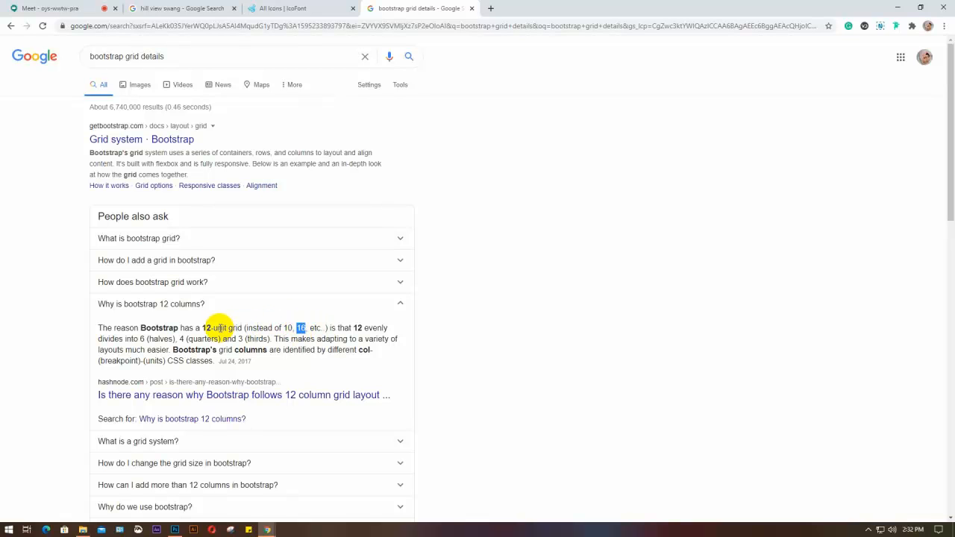
pyautogui.doubleClick(200, 328)
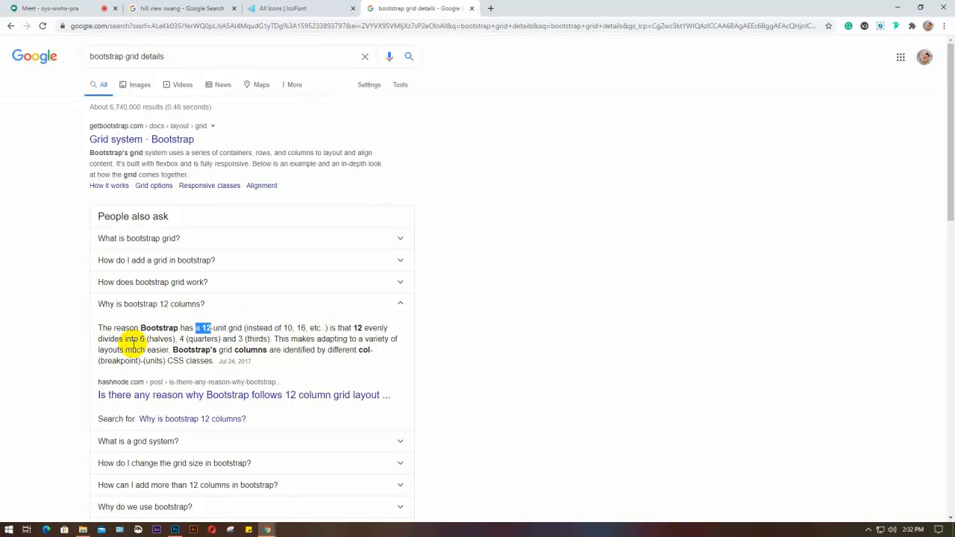
pyautogui.doubleClick(143, 338)
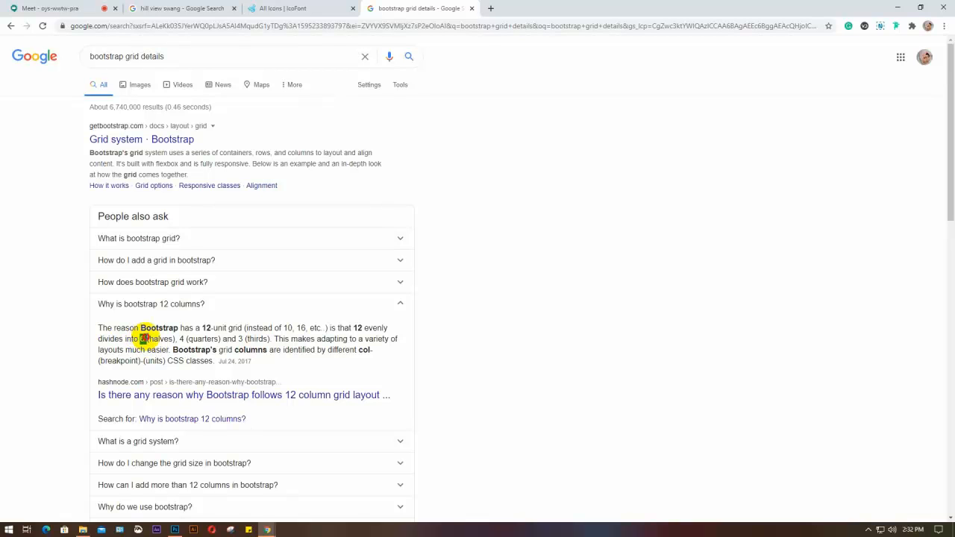
pyautogui.moveTo(144, 339); pyautogui.dragTo(247, 338)
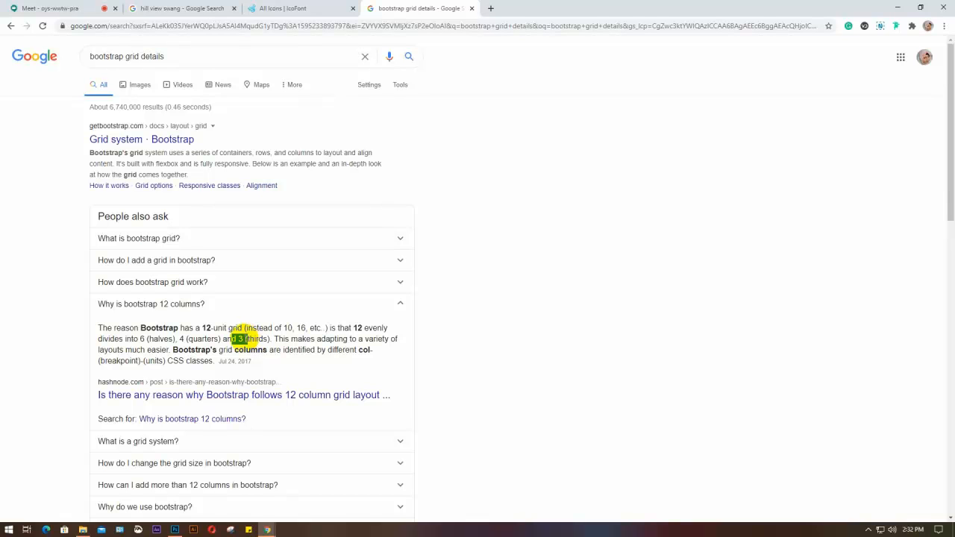
pyautogui.moveTo(155, 328); pyautogui.dragTo(278, 350)
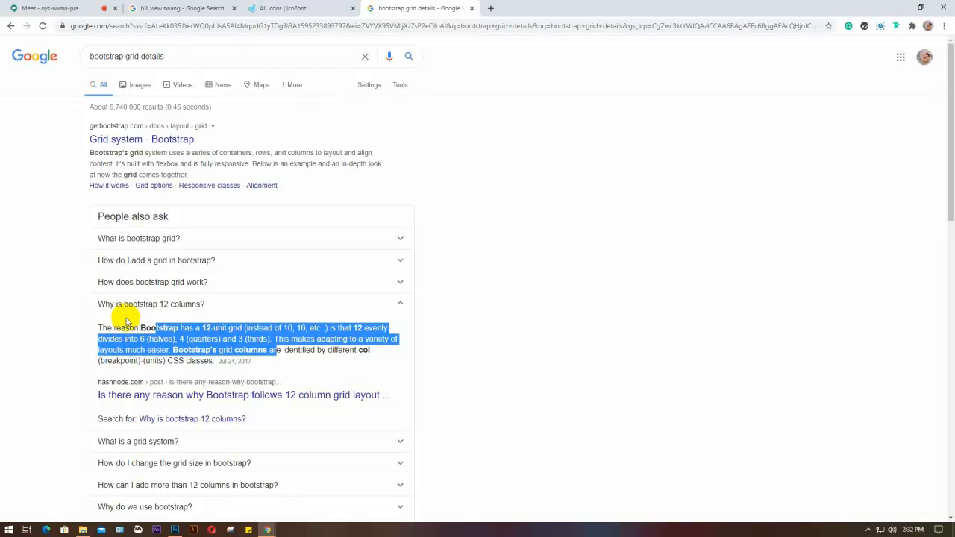
pyautogui.moveTo(113, 328); pyautogui.dragTo(94, 324)
pyautogui.doubleClick(207, 328)
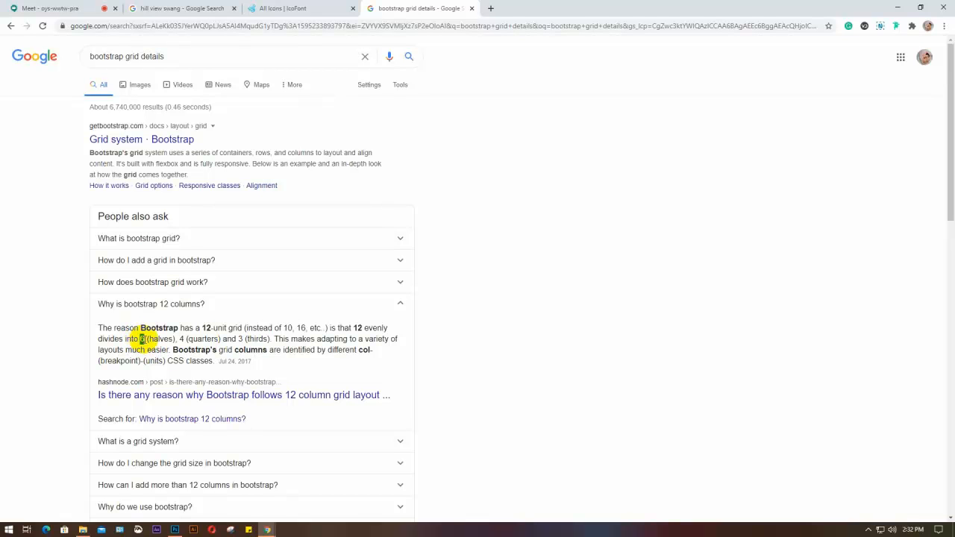
pyautogui.doubleClick(180, 339)
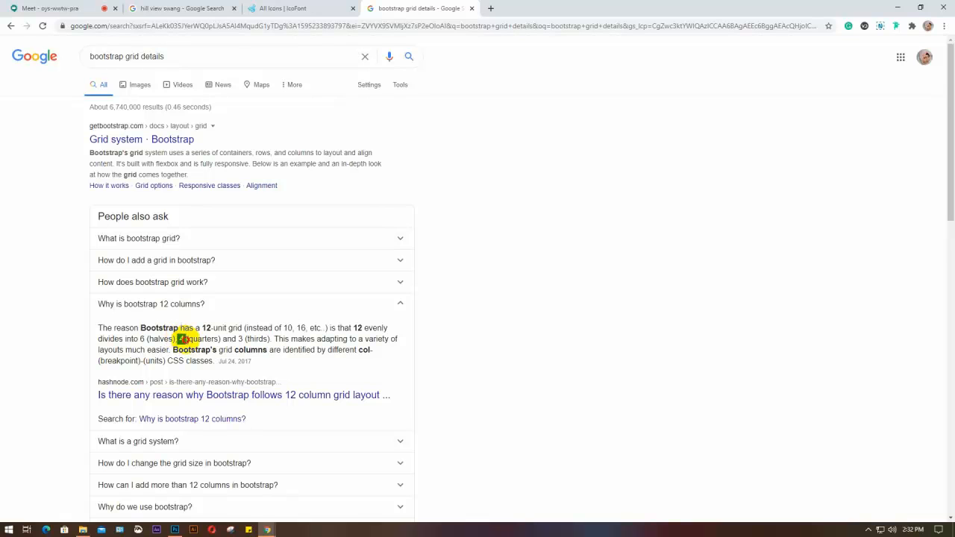
pyautogui.moveTo(181, 339)
pyautogui.mouseDown()
pyautogui.moveTo(200, 339)
pyautogui.moveTo(180, 339)
pyautogui.mouseUp()
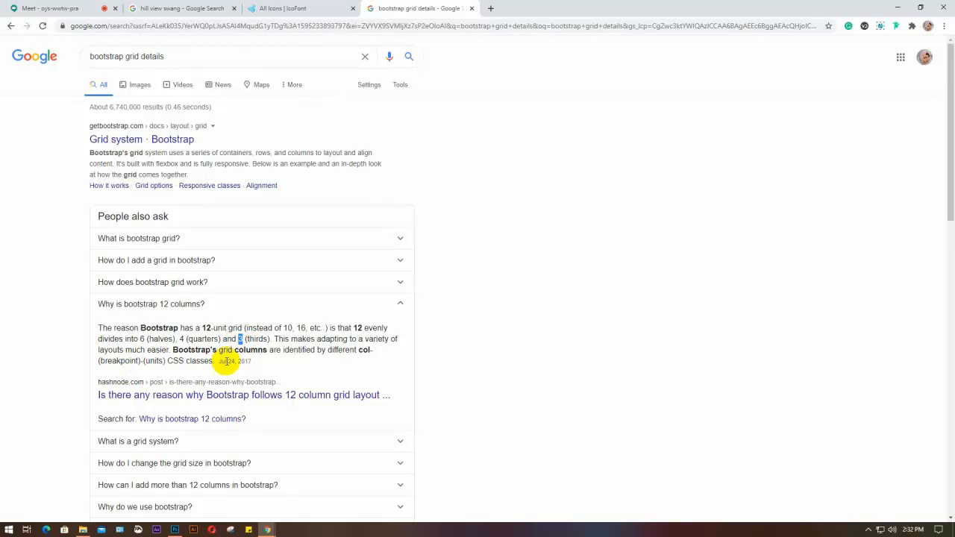
pyautogui.moveTo(168, 361); pyautogui.dragTo(180, 366)
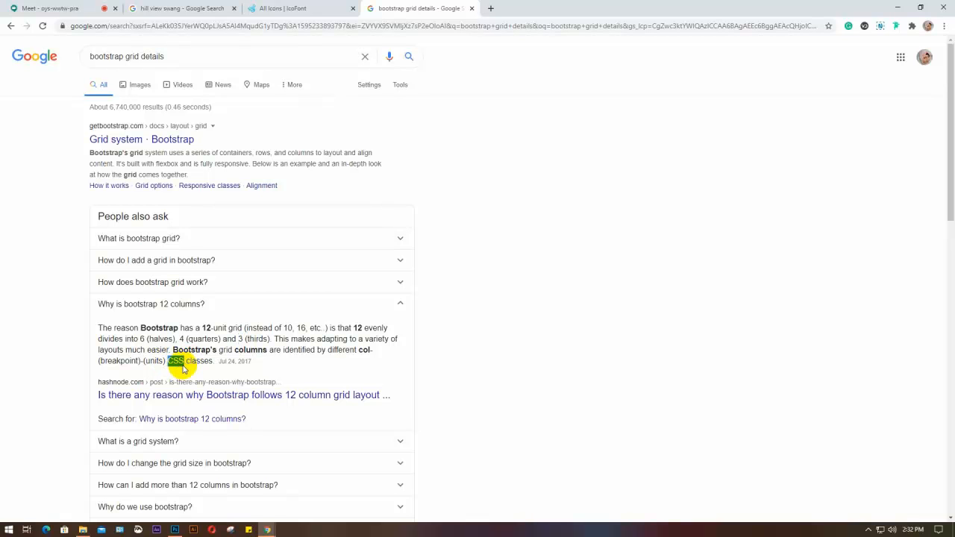
# Open the answer to "How can I add more than 12 columns in bootstrap?" and highlight its opening statement about 12 columns
pyautogui.scroll(-1, 183, 367)
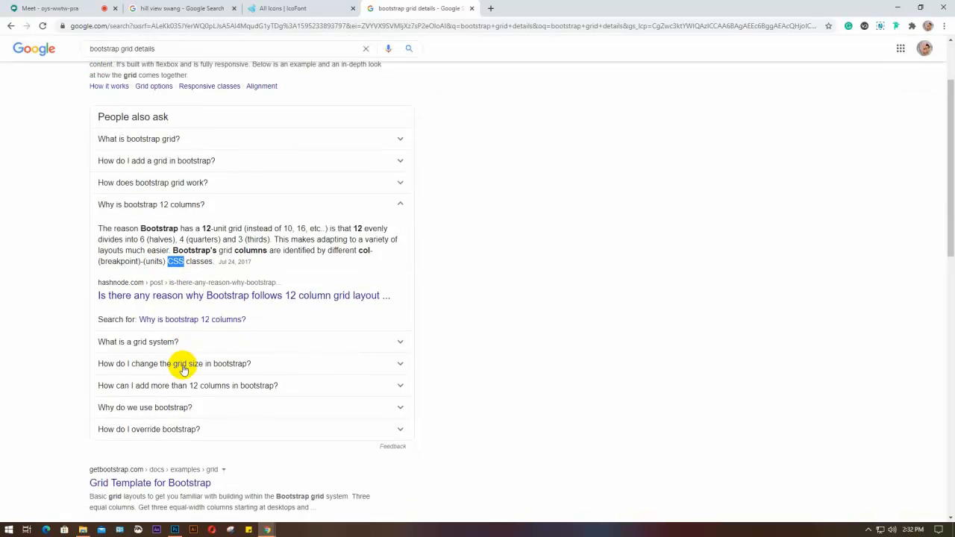
pyautogui.click(218, 388)
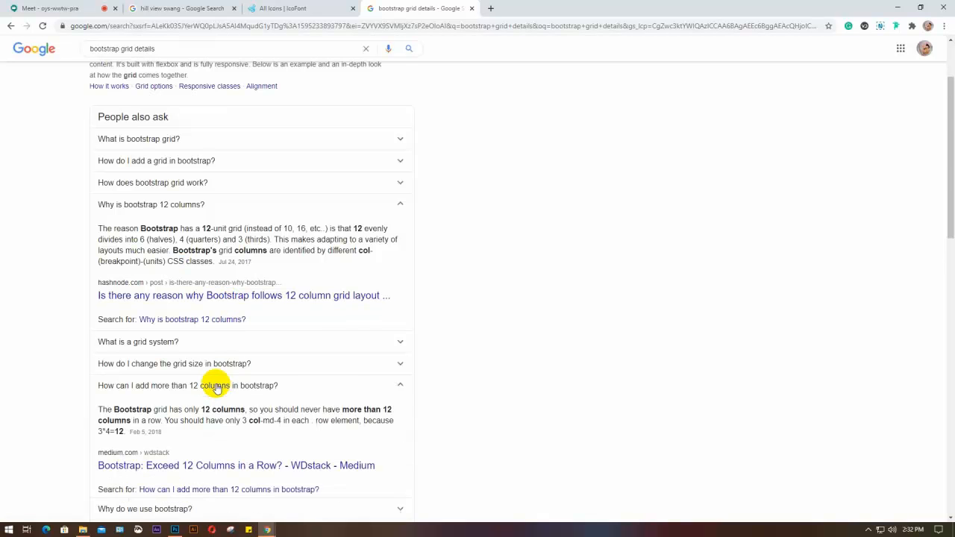
pyautogui.scroll(-2, 217, 388)
pyautogui.scroll(-2, 216, 388)
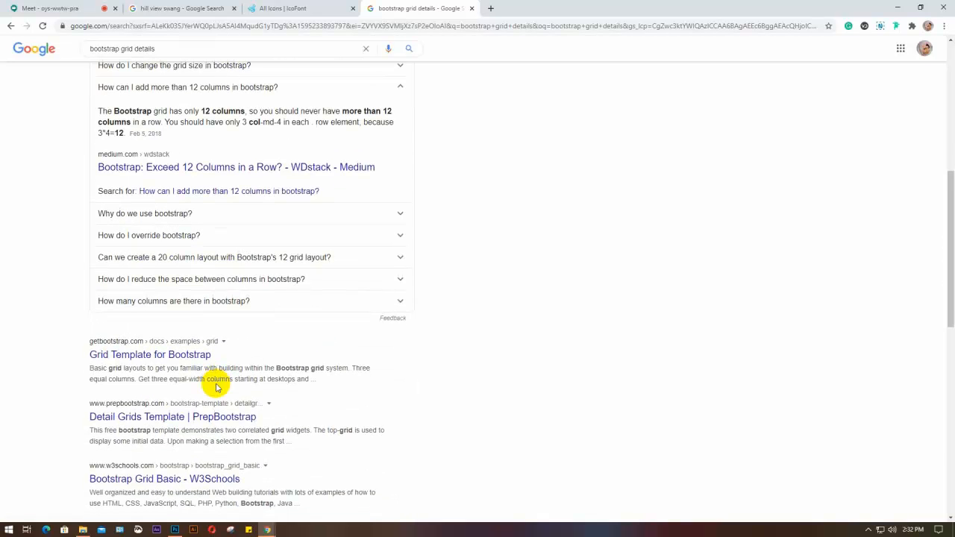
pyautogui.scroll(1, 215, 385)
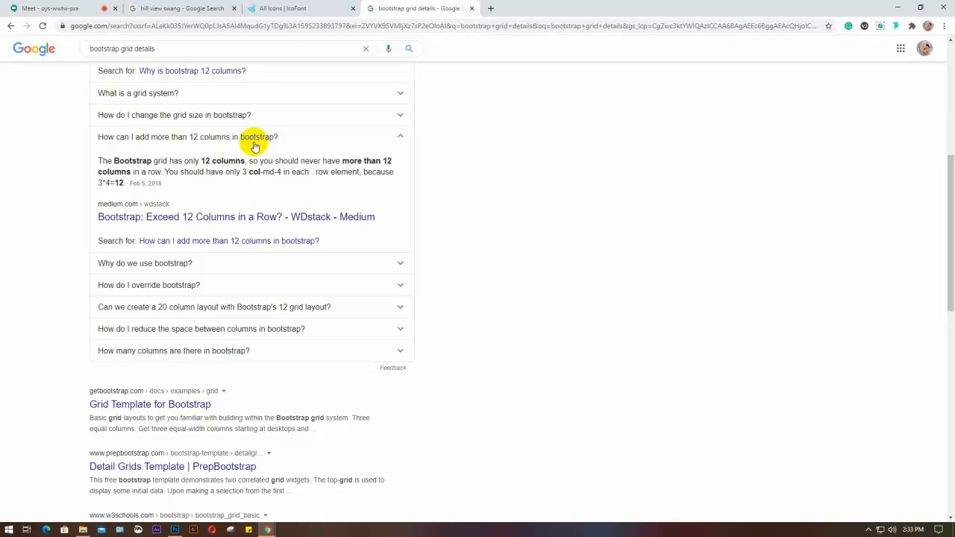
pyautogui.moveTo(97, 160); pyautogui.dragTo(244, 161)
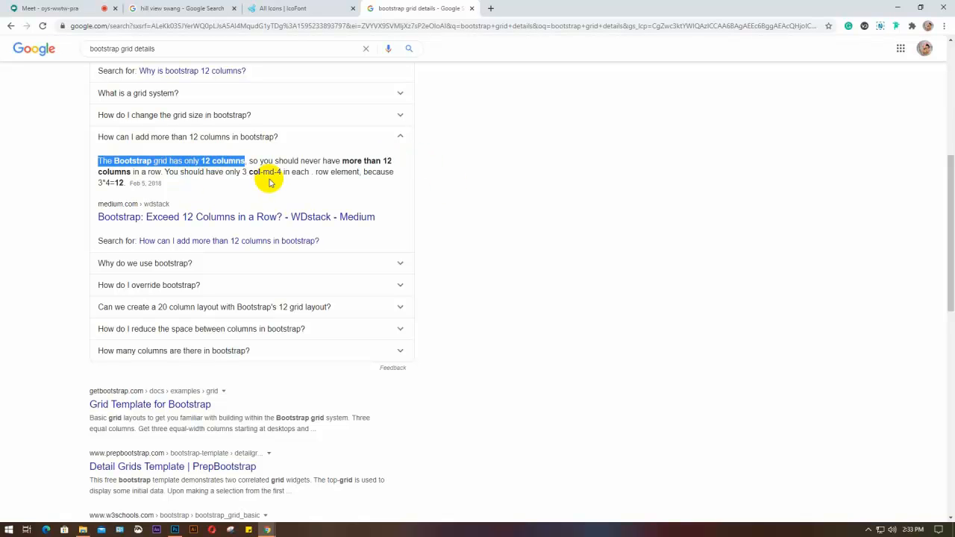
# View the answer to "Can we create a 20 column layout with Bootstrap's 12 grid layout?" and collapse it again
pyautogui.scroll(-1, 268, 185)
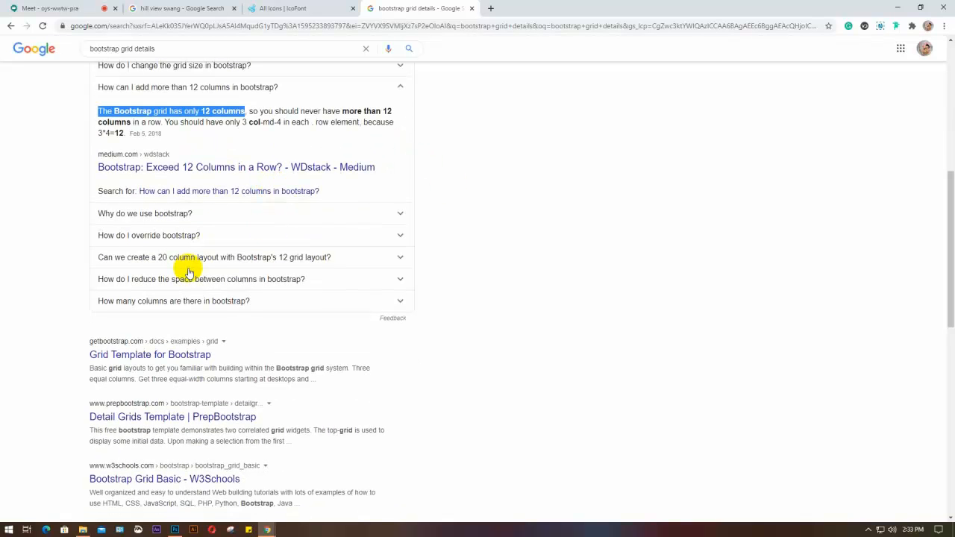
pyautogui.click(143, 257)
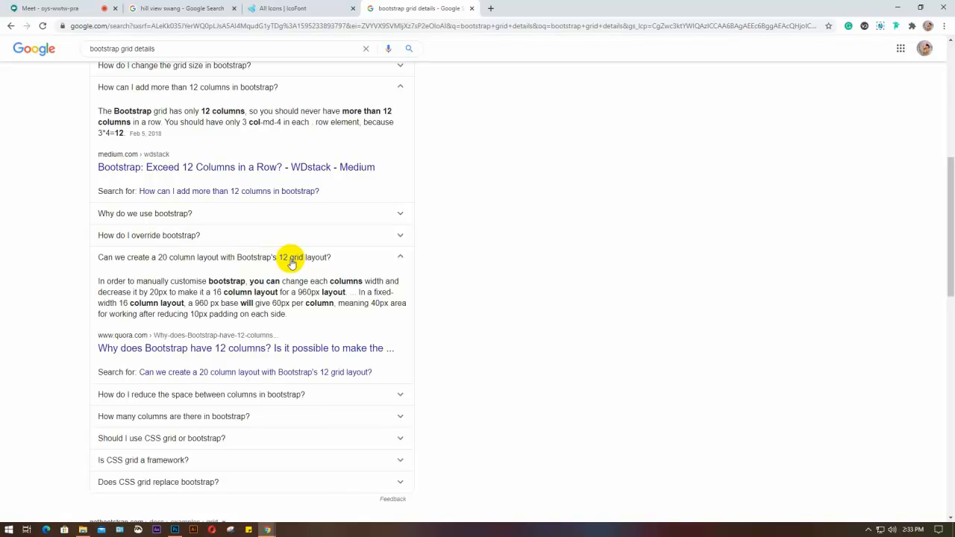
pyautogui.click(291, 261)
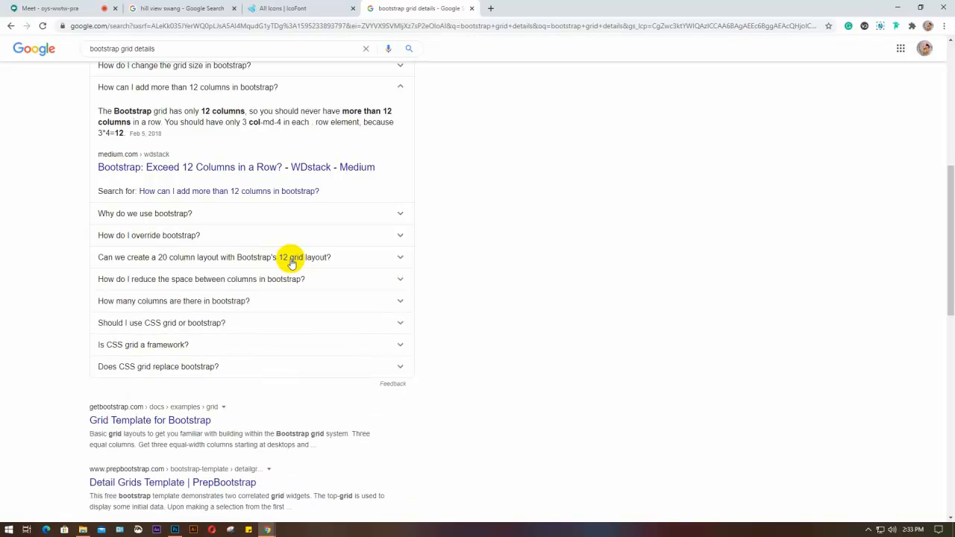
# Check the Google Meet call in Chrome and return to the web template in Photoshop
pyautogui.click(183, 8)
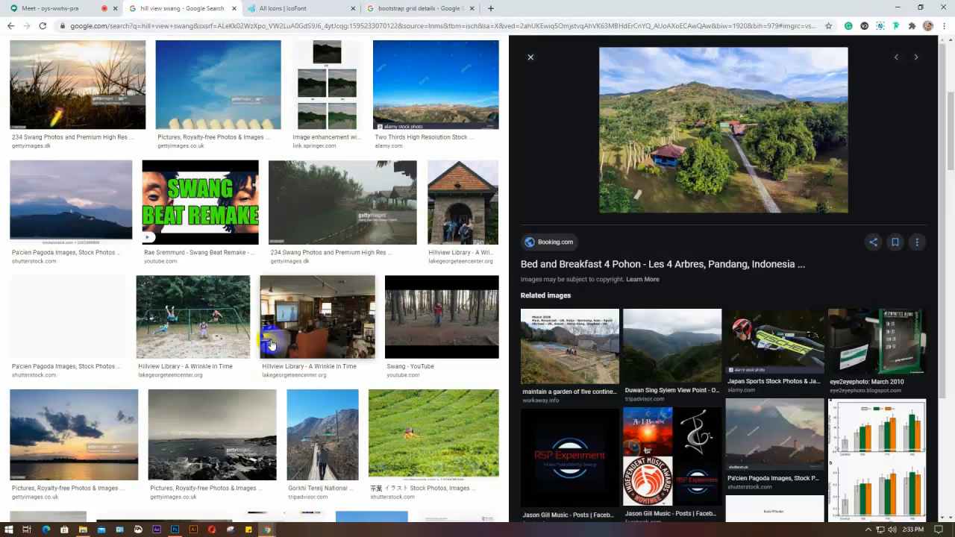
pyautogui.click(174, 529)
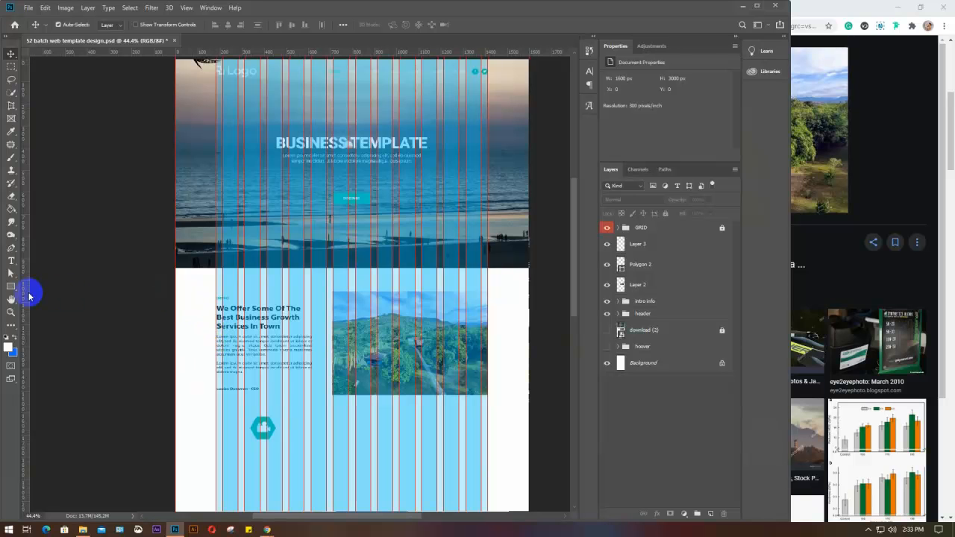
pyautogui.moveTo(27, 296); pyautogui.dragTo(10, 335)
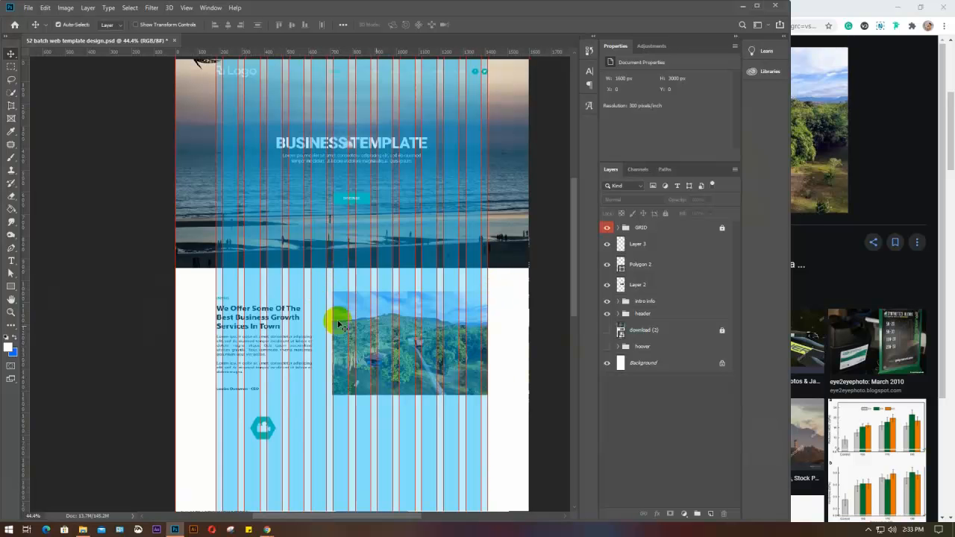
pyautogui.click(831, 7)
pyautogui.click(80, 13)
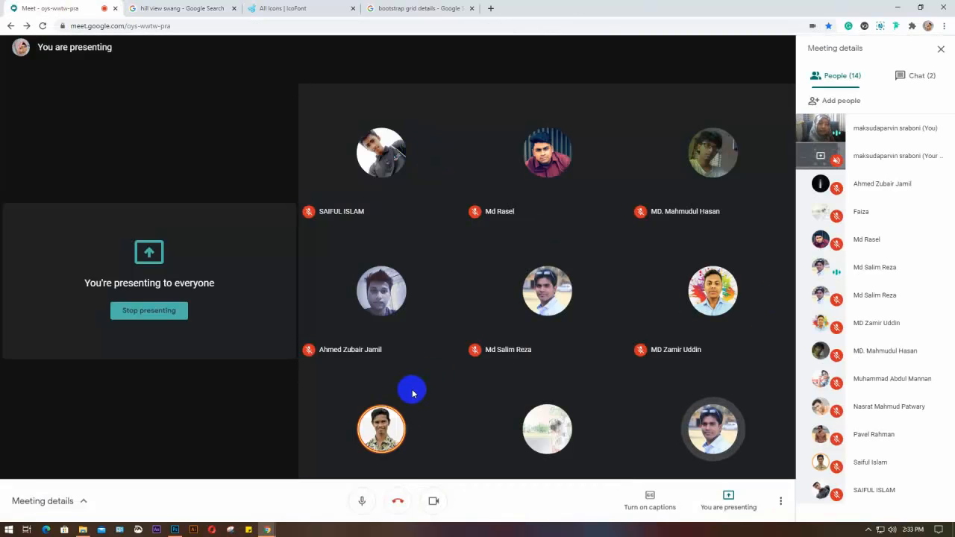
pyautogui.moveTo(267, 531)
pyautogui.click(175, 529)
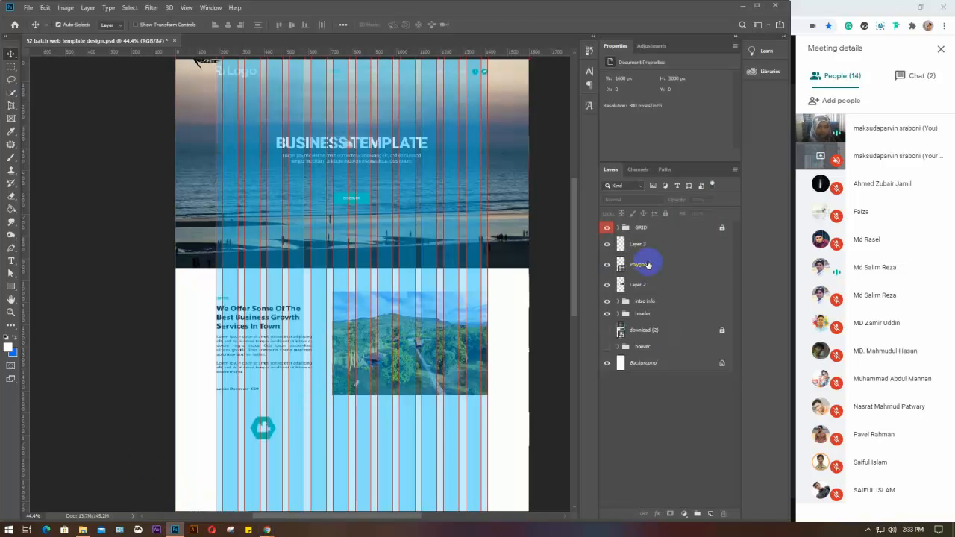
# Hide the GRID group and show the download (2) reference layer
pyautogui.click(607, 227)
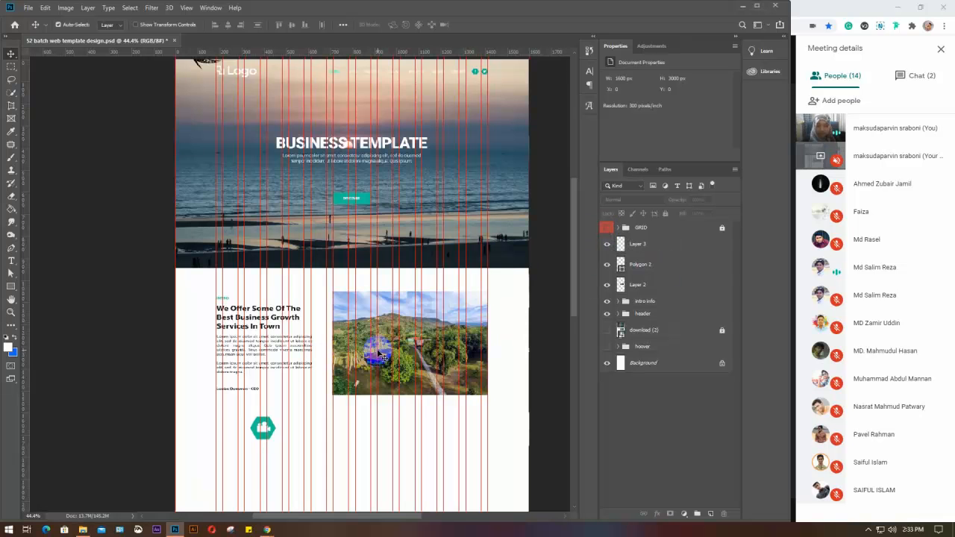
pyautogui.scroll(3, 381, 356)
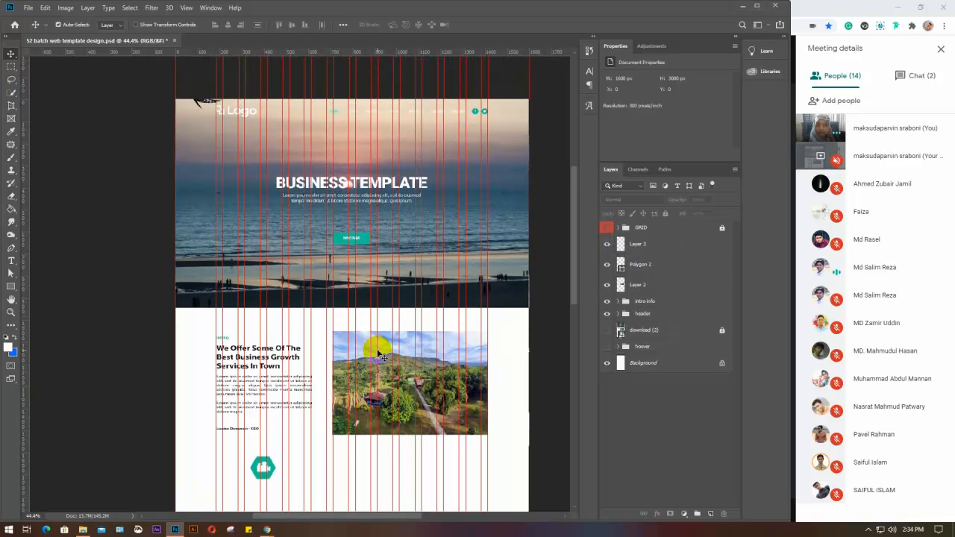
pyautogui.scroll(-1, 381, 356)
pyautogui.scroll(-5, 380, 354)
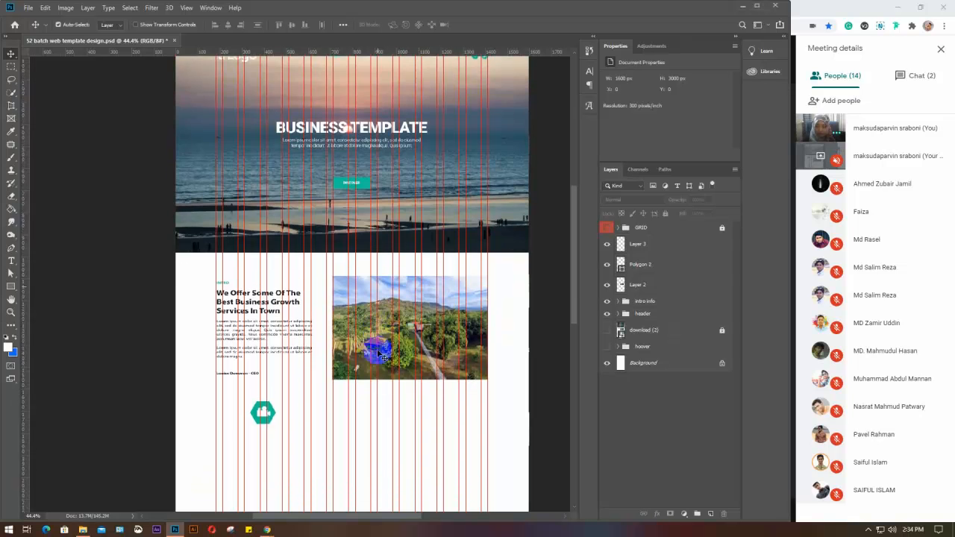
pyautogui.click(607, 330)
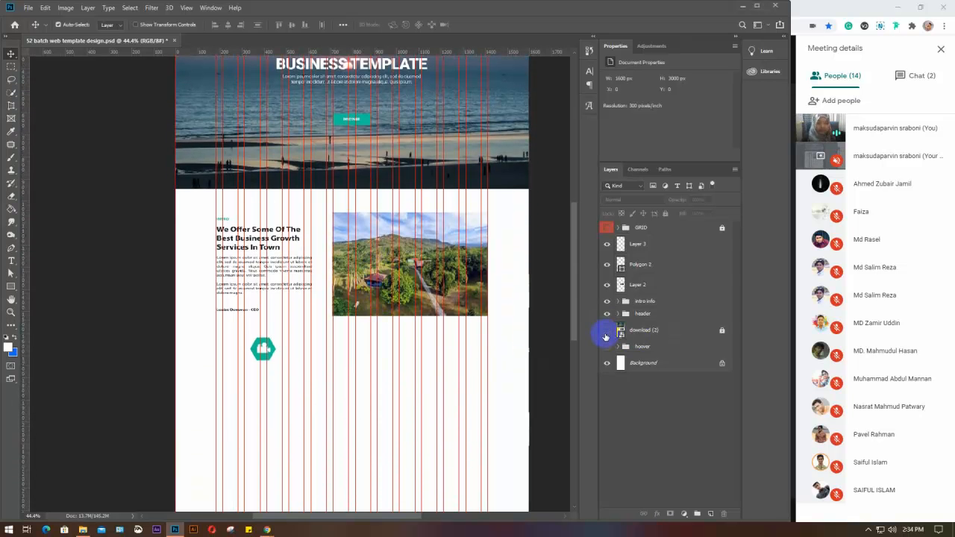
# Duplicate the camera hexagon icon twice along the row, beside the reference icons for Development Planning and Execution & Evaluation
pyautogui.scroll(1, 286, 358)
pyautogui.scroll(4, 290, 362)
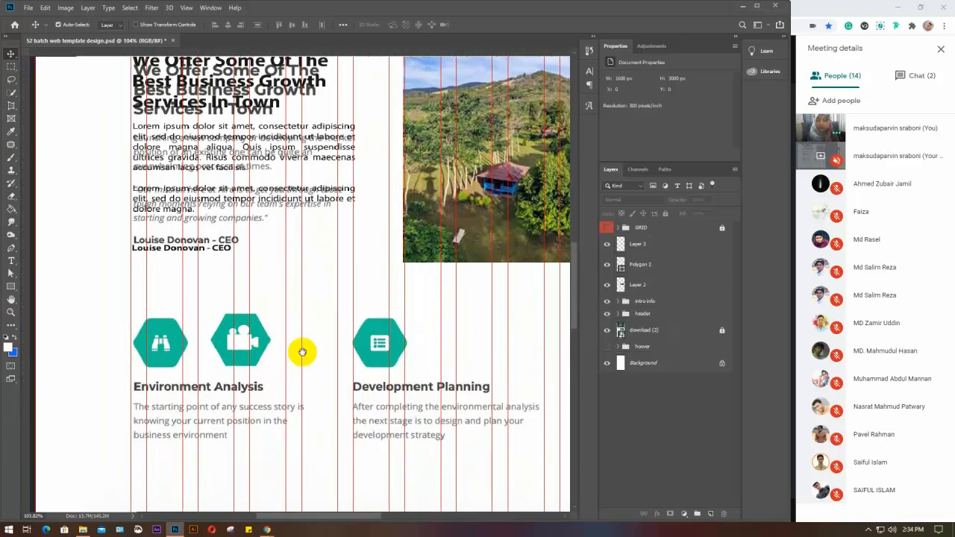
pyautogui.moveTo(302, 352); pyautogui.dragTo(194, 353)
pyautogui.moveTo(170, 318); pyautogui.dragTo(545, 354)
pyautogui.scroll(-2, 434, 374)
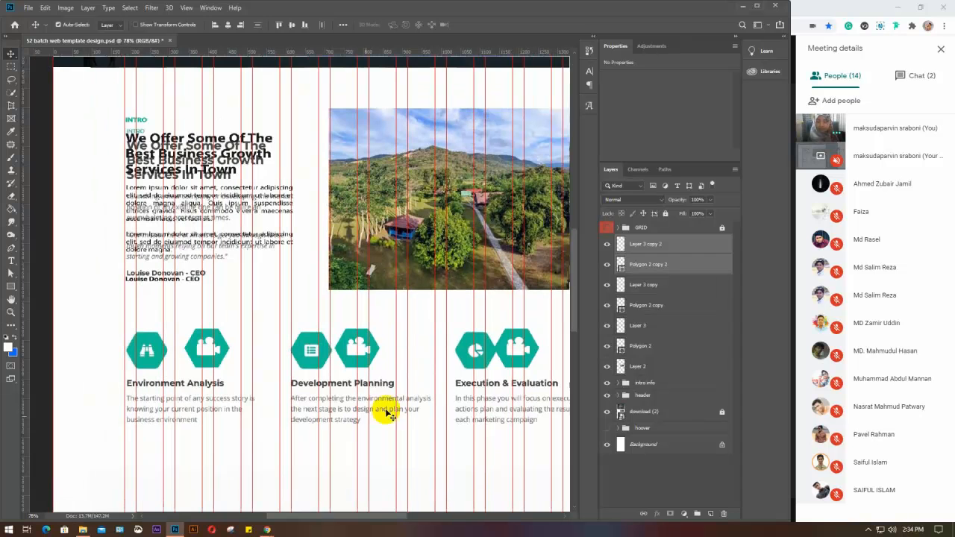
# Draw a placeholder paragraph text box under the Environment Analysis heading and justify it with the last line left-aligned
pyautogui.click(218, 439)
pyautogui.click(12, 260)
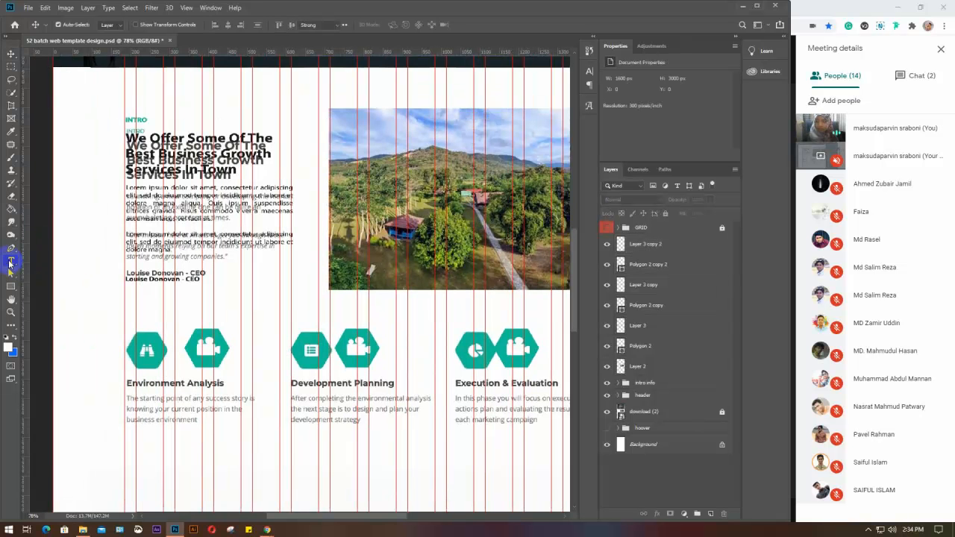
pyautogui.moveTo(131, 389); pyautogui.dragTo(250, 453)
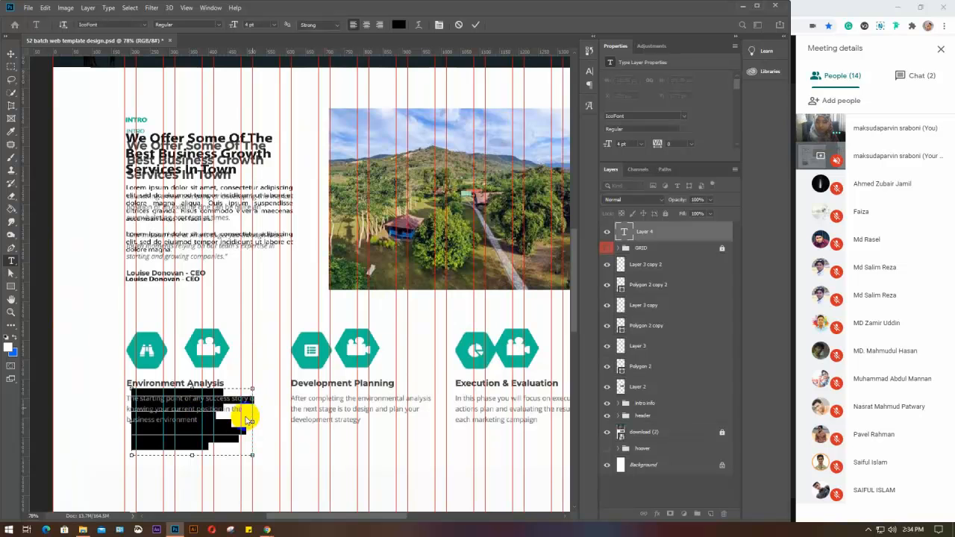
pyautogui.click(589, 71)
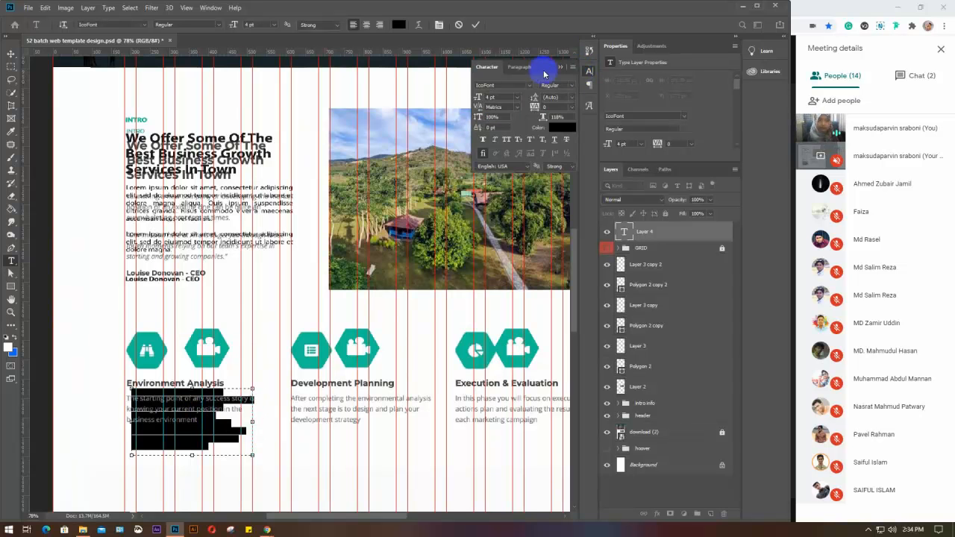
pyautogui.click(521, 66)
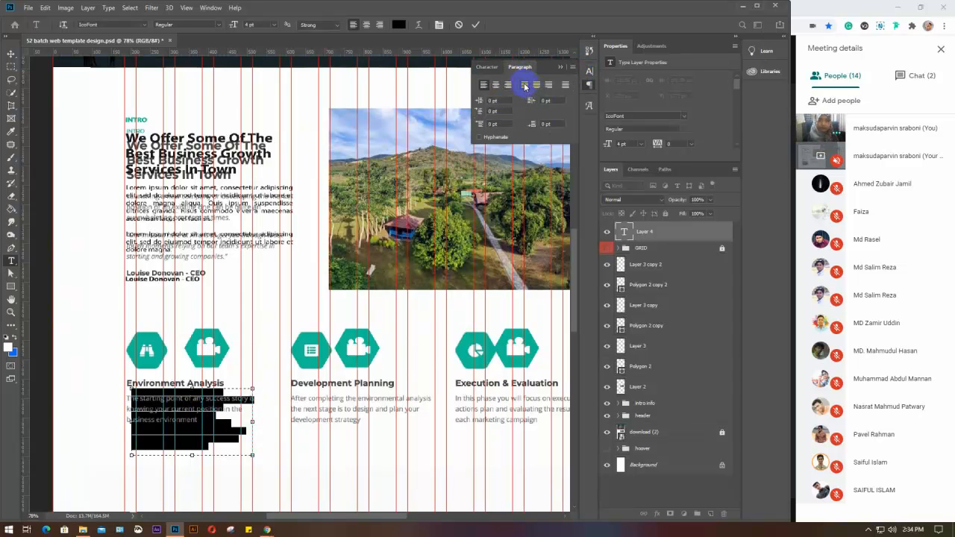
pyautogui.click(525, 85)
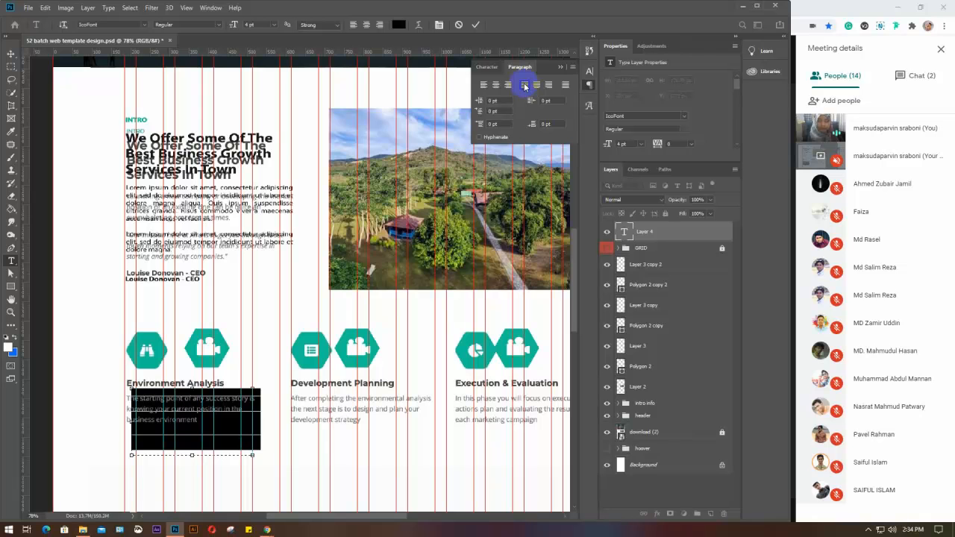
pyautogui.click(487, 66)
pyautogui.click(561, 68)
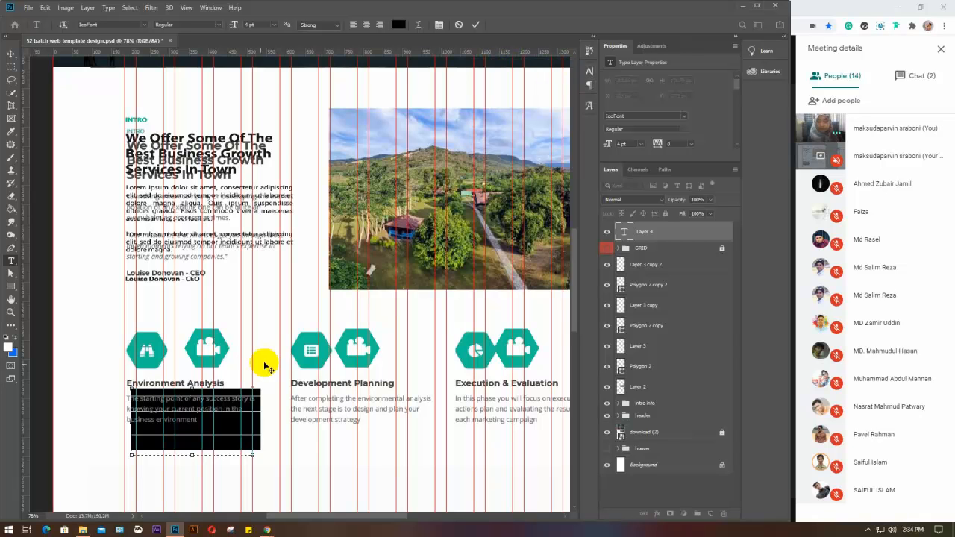
# Set all the placeholder text under Environment Analysis to black (000000) and commit the text
pyautogui.click(215, 431)
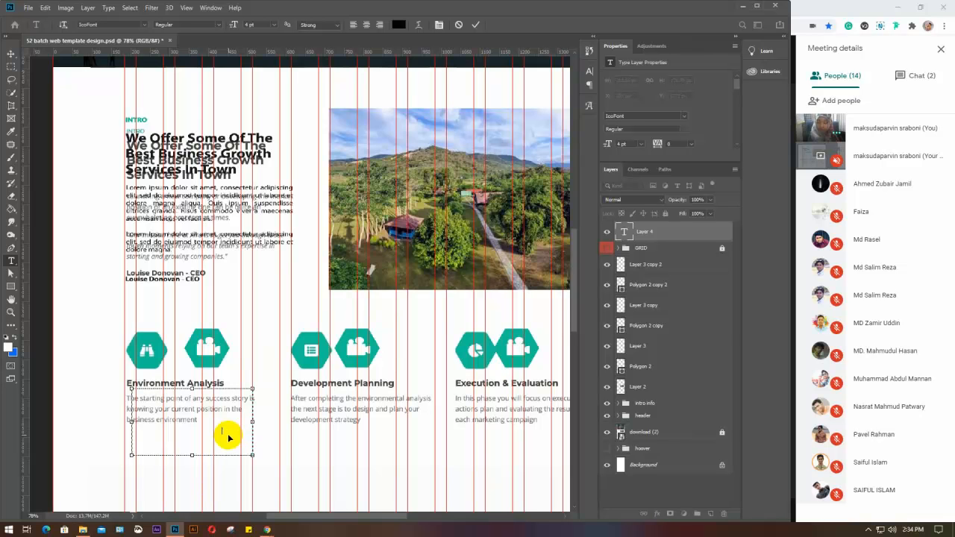
pyautogui.hotkey('ctrl', 'a')
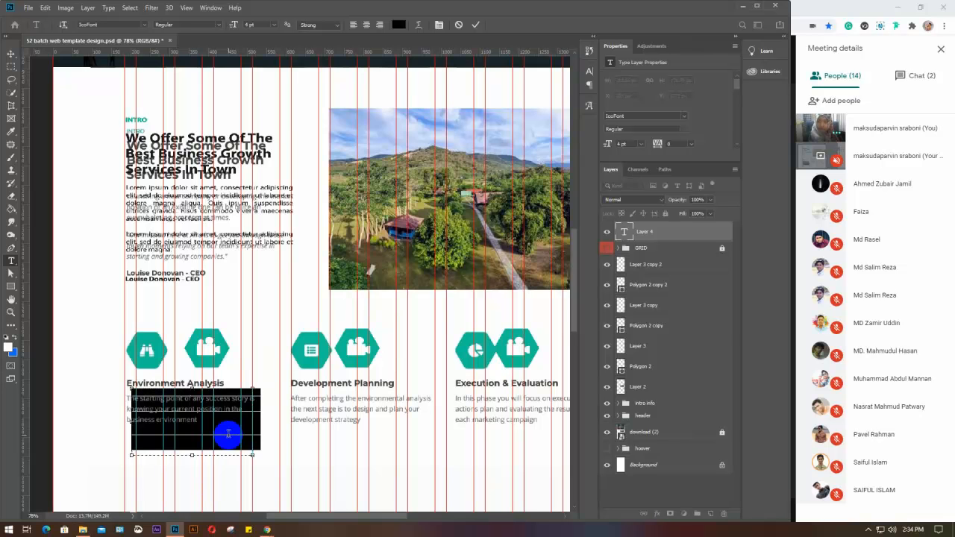
pyautogui.click(398, 26)
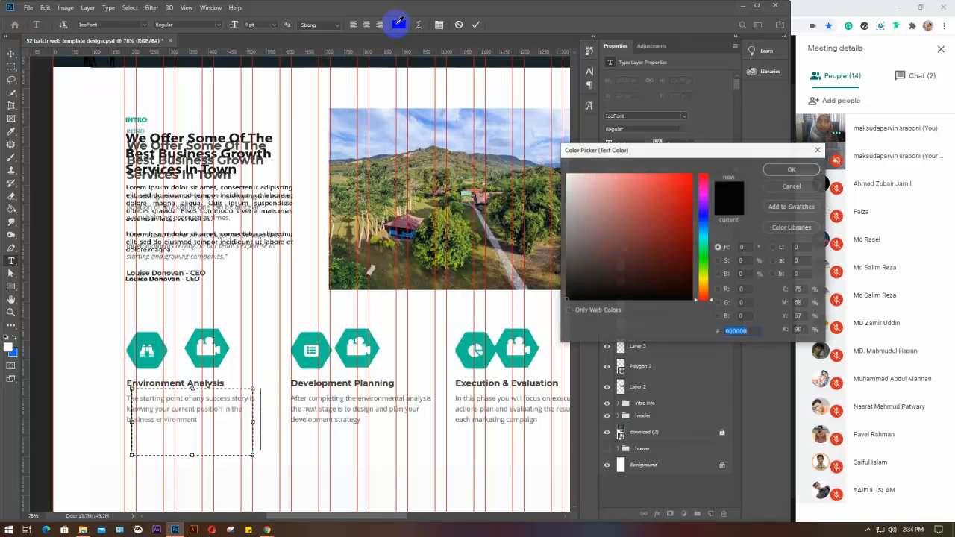
pyautogui.moveTo(612, 229); pyautogui.dragTo(571, 308)
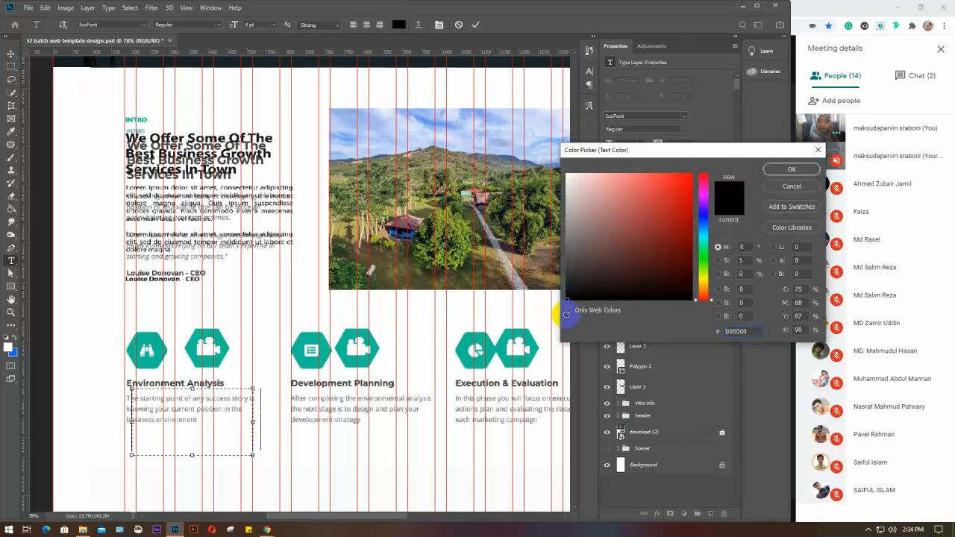
pyautogui.click(783, 168)
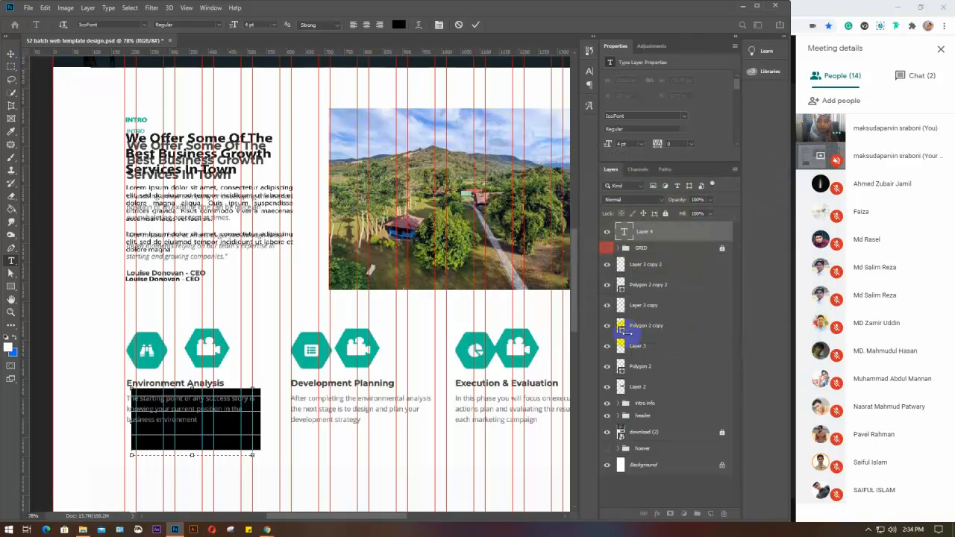
pyautogui.click(456, 385)
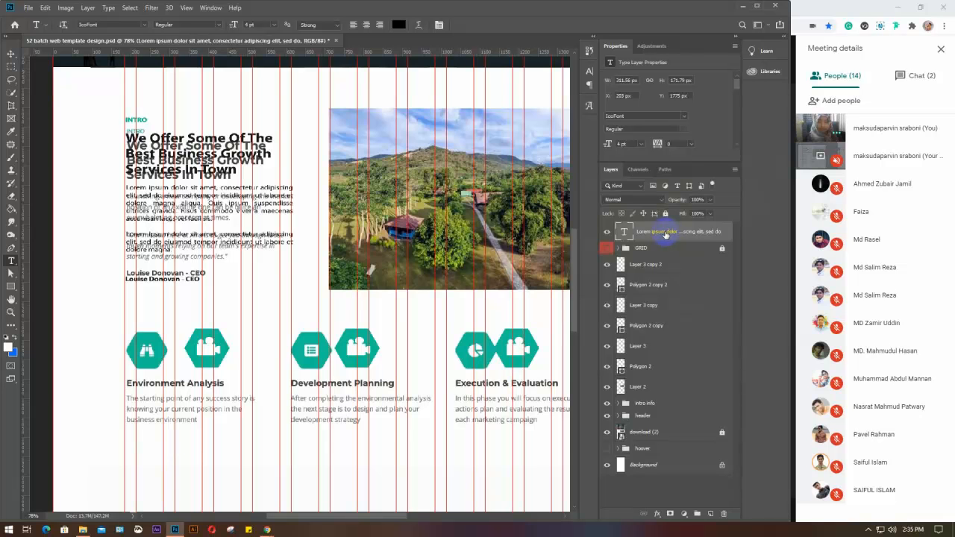
# Place the placeholder text layer directly below the GRID group and try to move its text on the canvas
pyautogui.moveTo(666, 234); pyautogui.dragTo(664, 255)
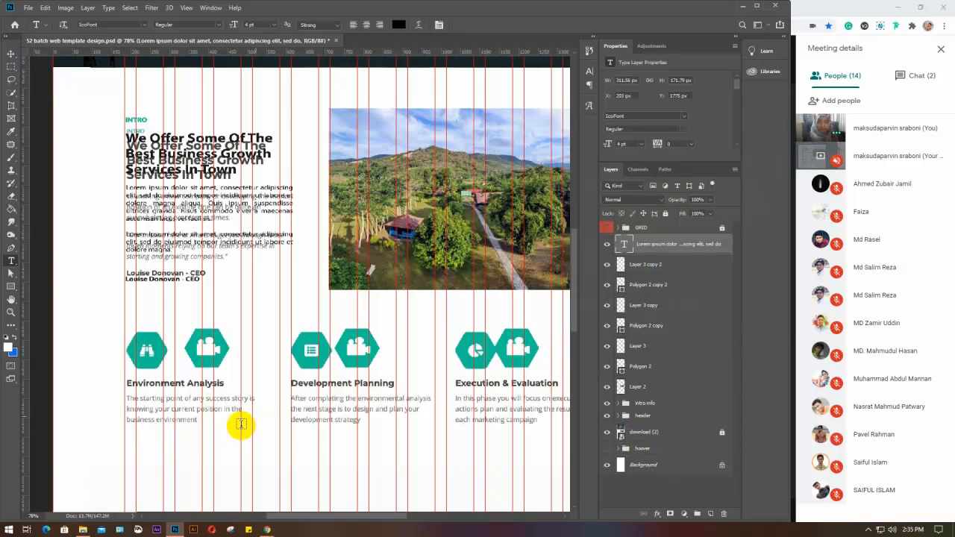
pyautogui.press('v')
pyautogui.moveTo(229, 428); pyautogui.dragTo(179, 432)
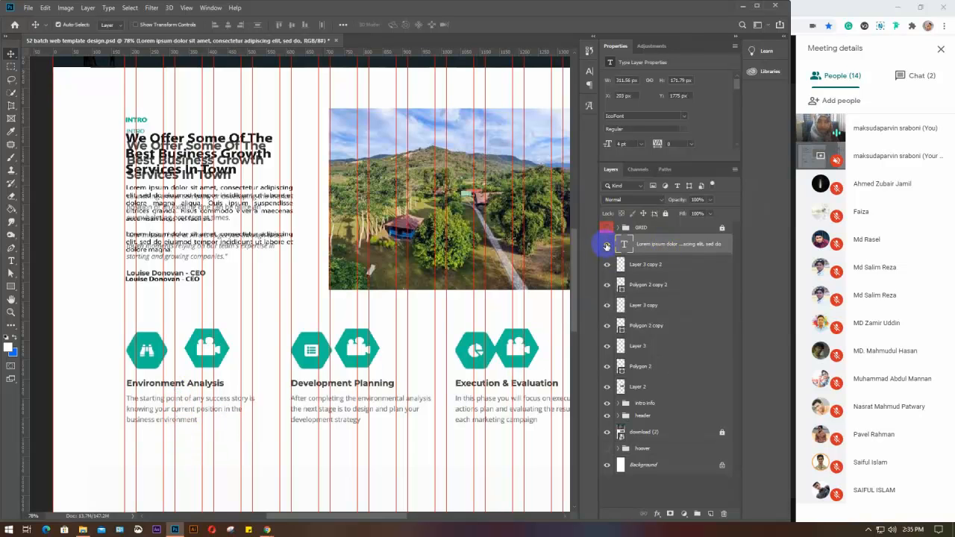
# Toggle the placeholder text layer's visibility off and on, and delete the layer
pyautogui.click(608, 244)
pyautogui.click(608, 244)
pyautogui.click(654, 245)
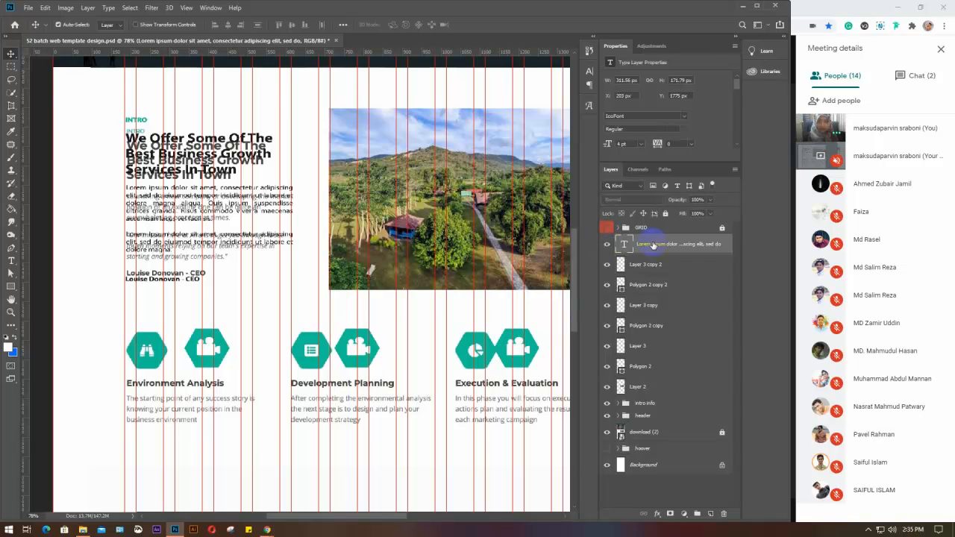
pyautogui.press('Delete')
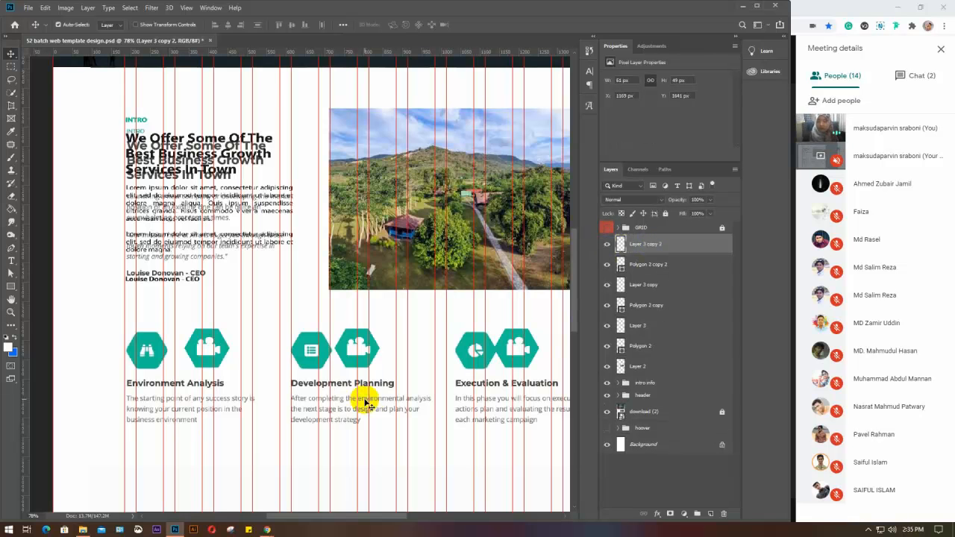
pyautogui.click(663, 228)
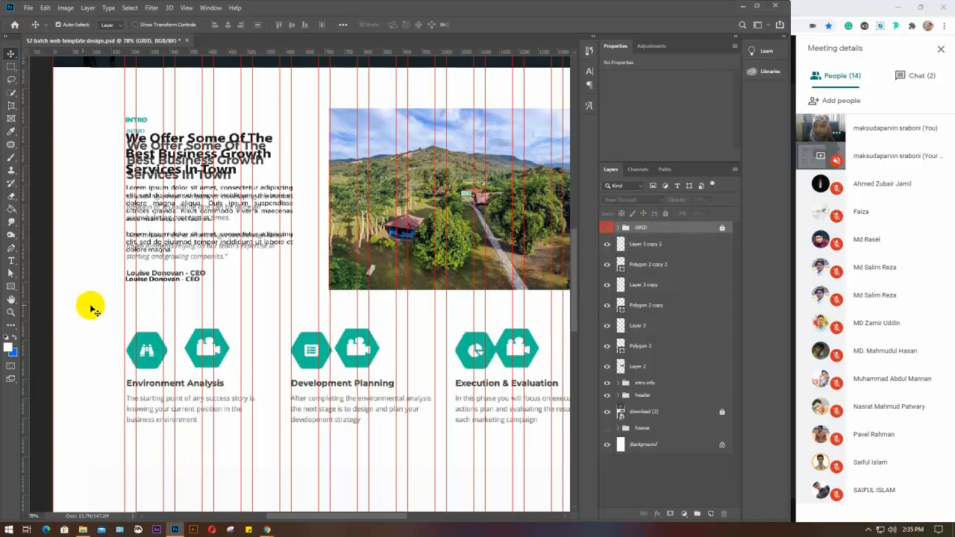
pyautogui.click(11, 260)
pyautogui.moveTo(151, 390); pyautogui.dragTo(284, 457)
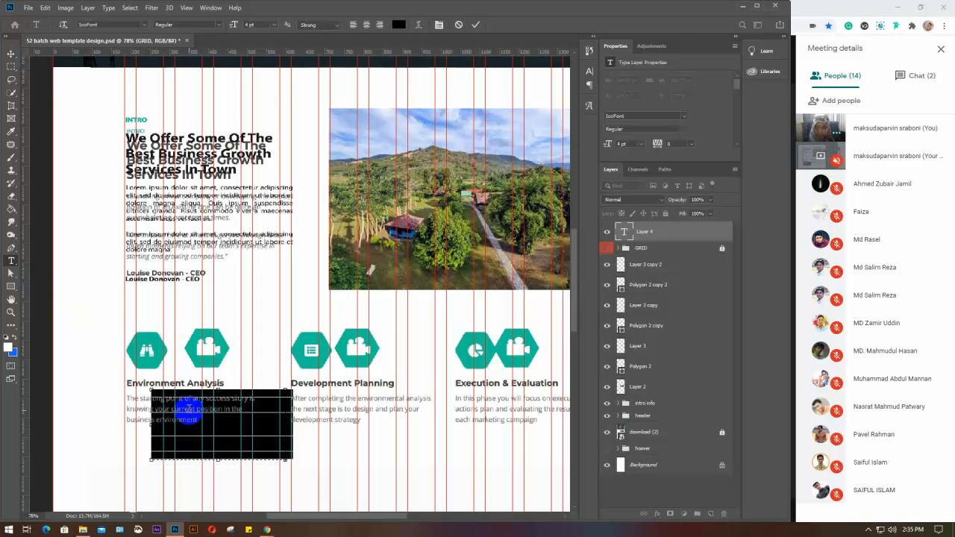
pyautogui.click(399, 24)
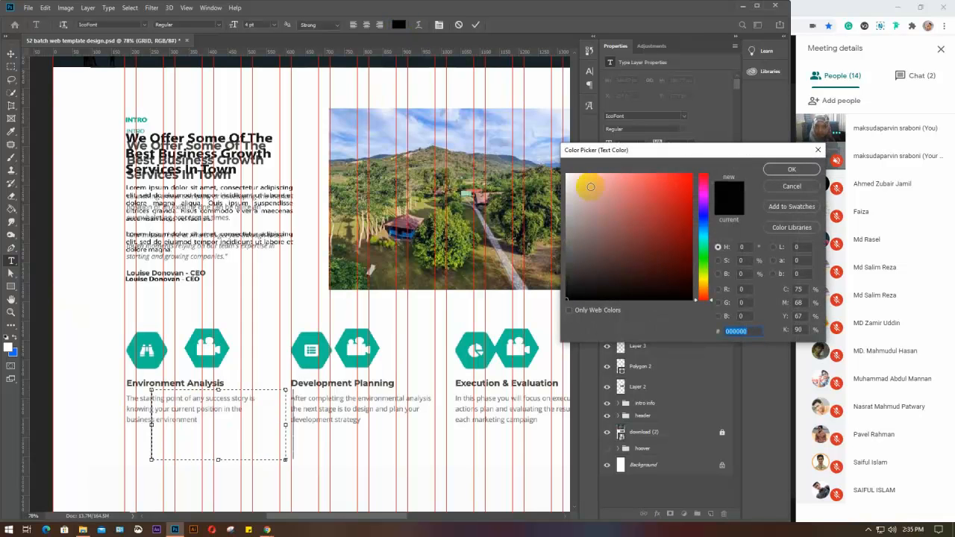
pyautogui.moveTo(590, 186); pyautogui.dragTo(689, 154)
pyautogui.moveTo(664, 237); pyautogui.dragTo(558, 319)
pyautogui.click(804, 186)
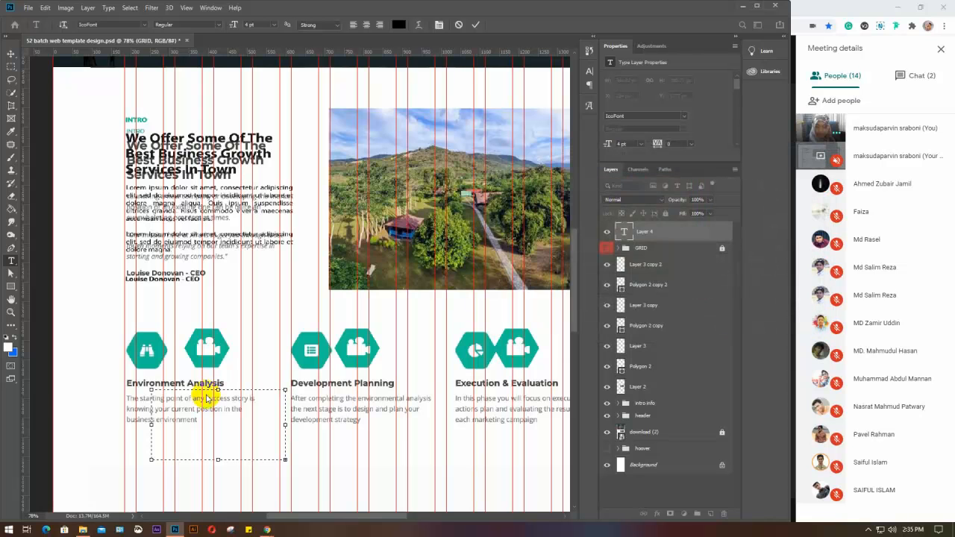
pyautogui.click(201, 447)
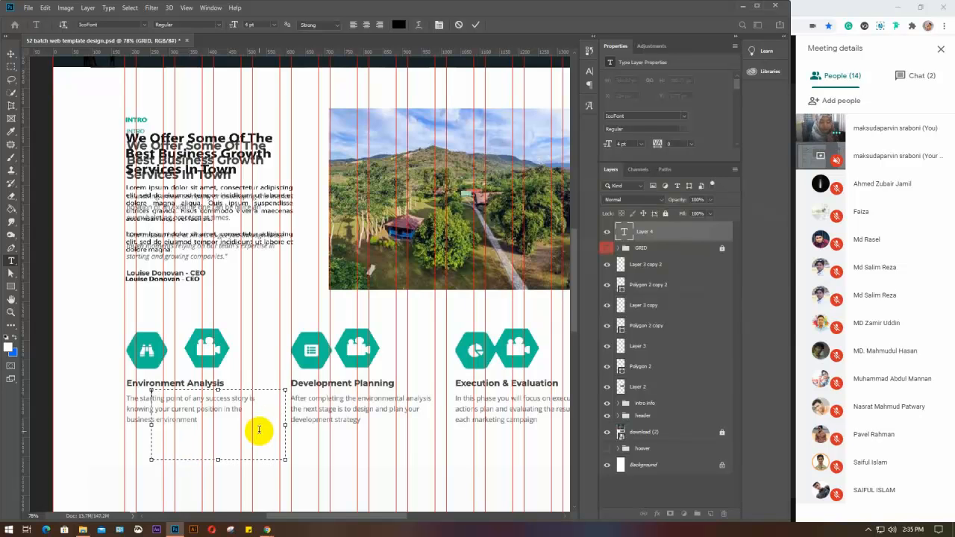
pyautogui.press('Escape')
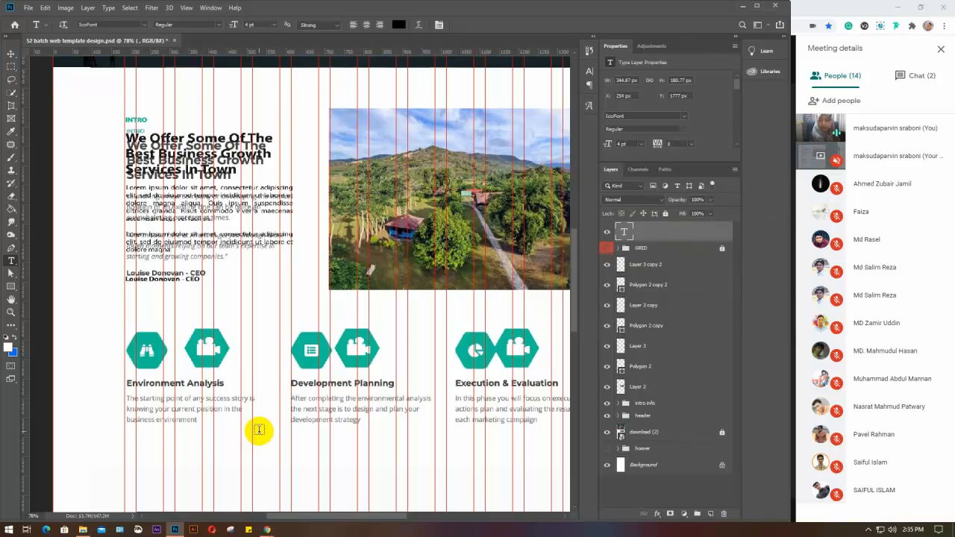
pyautogui.click(685, 244)
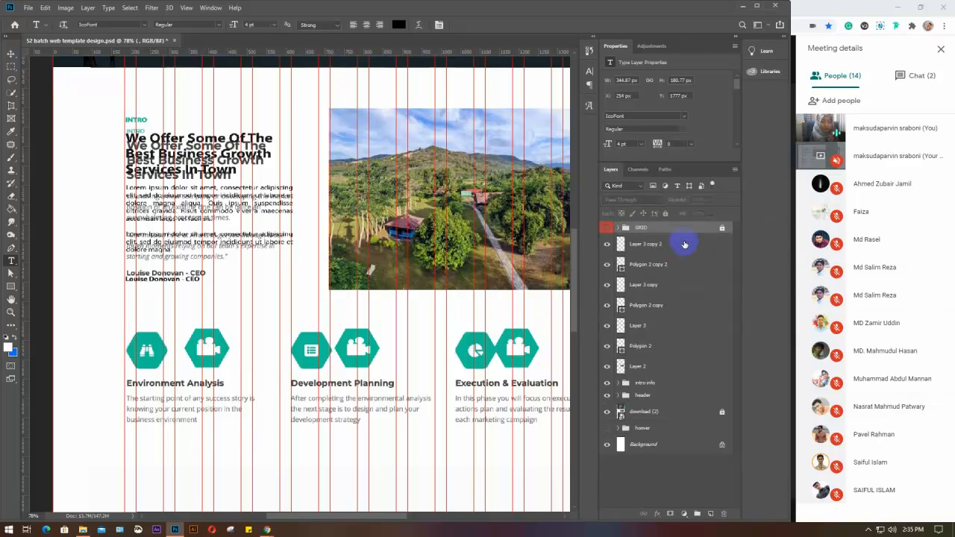
# Set the font to Myriad Pro and add a placeholder paragraph box of about 338 by 187 px over the Environment Analysis text
pyautogui.click(147, 25)
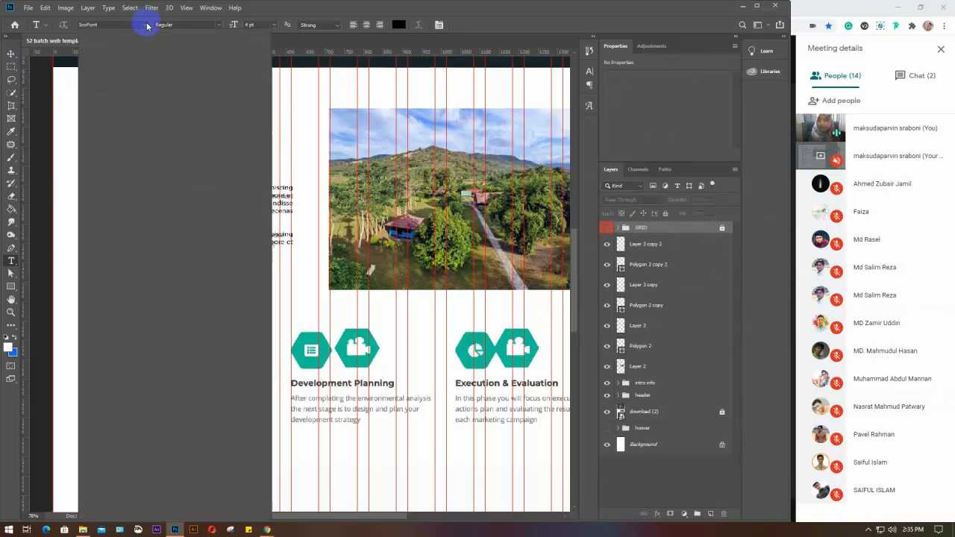
pyautogui.click(122, 66)
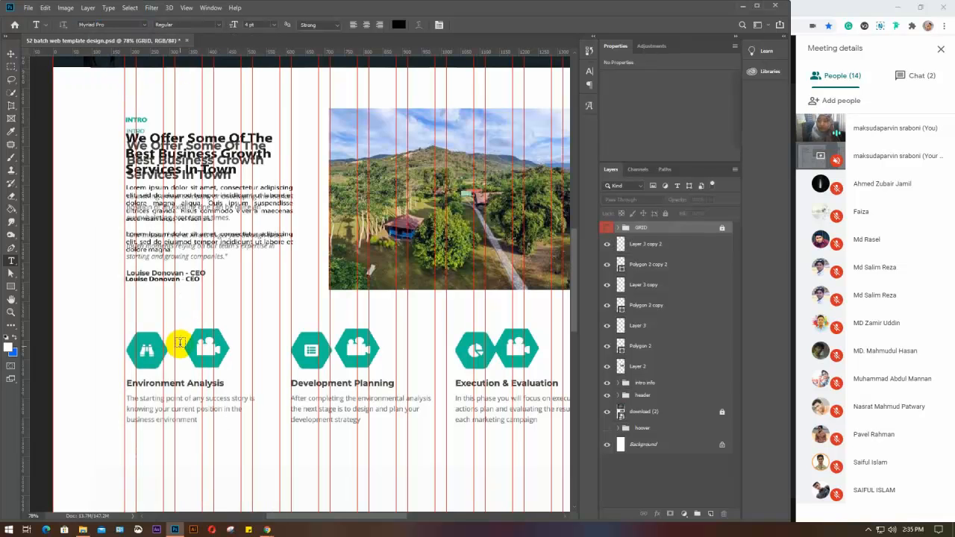
pyautogui.moveTo(124, 383); pyautogui.dragTo(256, 452)
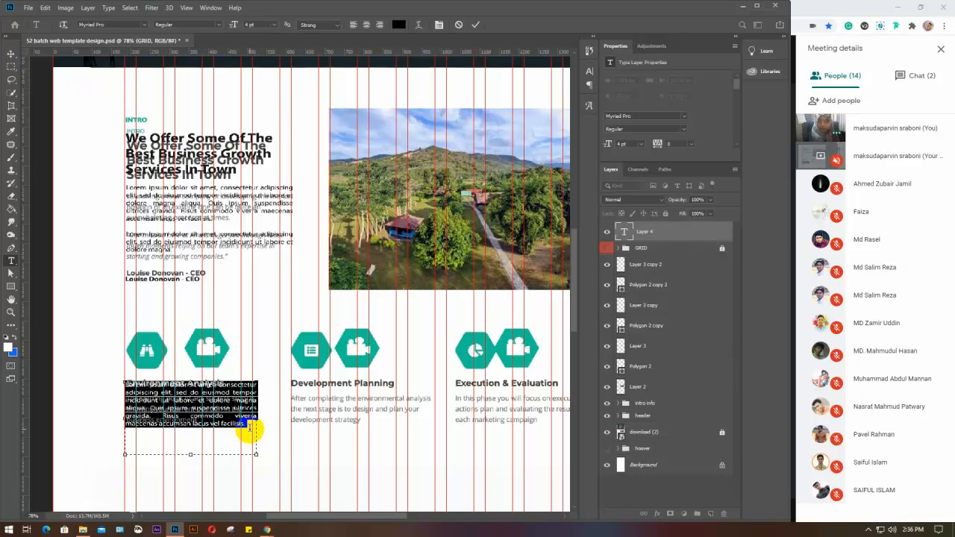
pyautogui.hotkey('ctrl', 'Return')
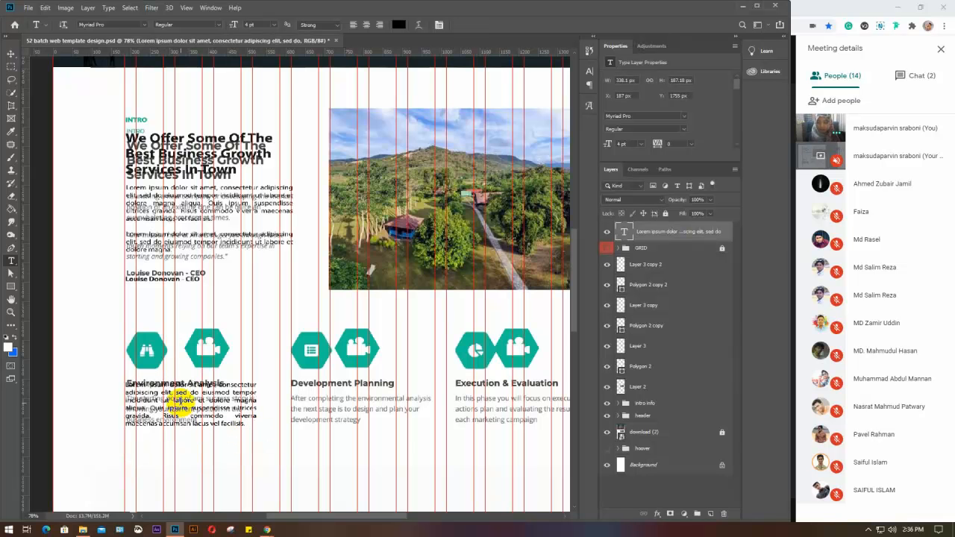
# Format the words "Lorem ipsum" at the start of the new paragraph as Bold at 7 pt
pyautogui.scroll(3, 182, 399)
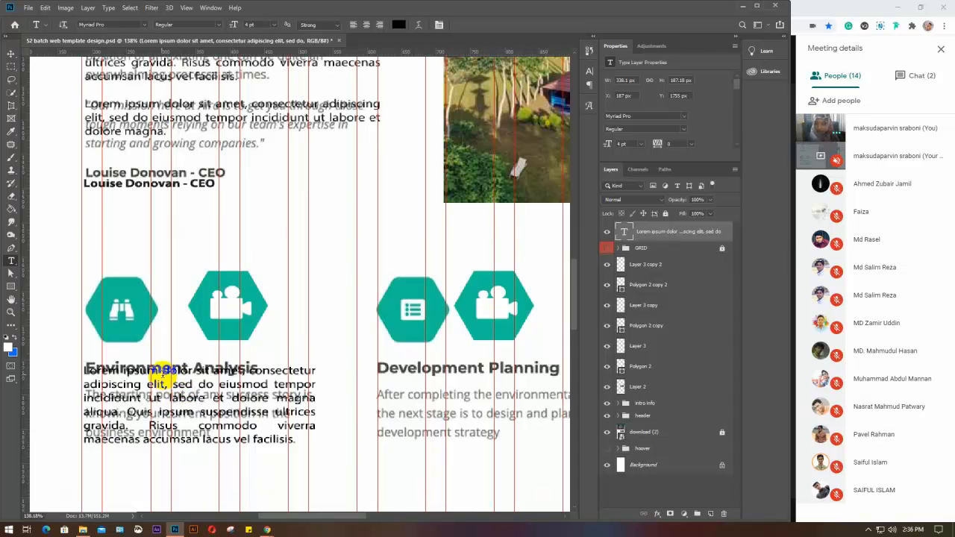
pyautogui.moveTo(159, 373); pyautogui.dragTo(82, 364)
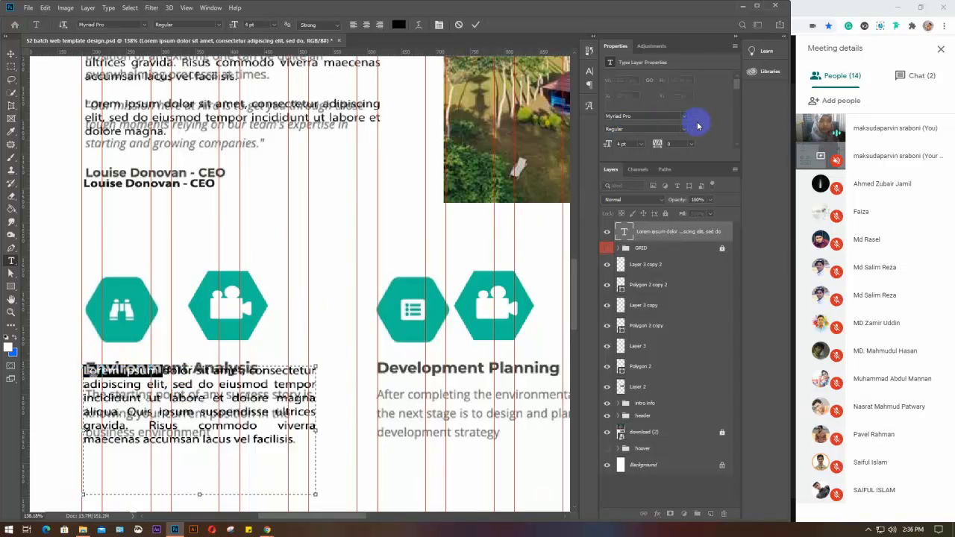
pyautogui.click(684, 130)
pyautogui.click(633, 201)
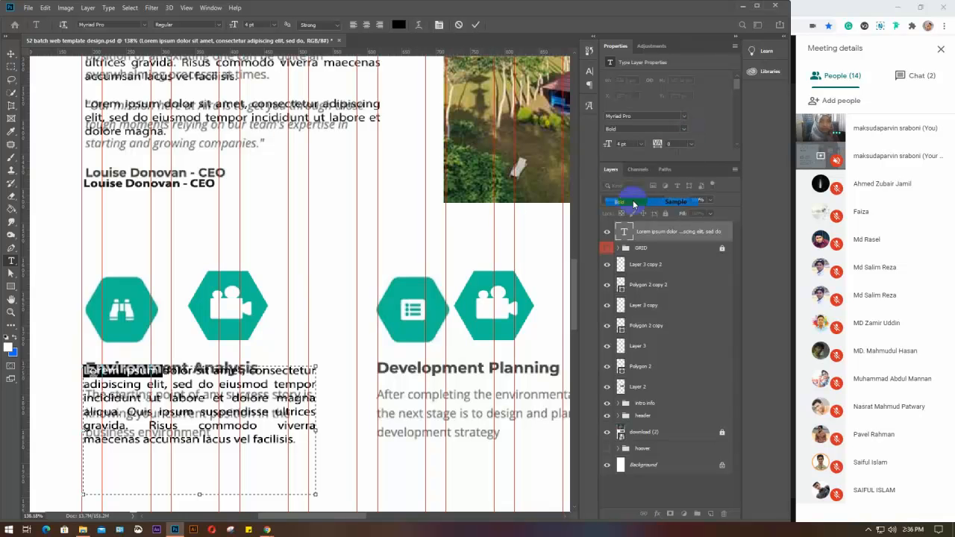
pyautogui.scroll(3, 631, 144)
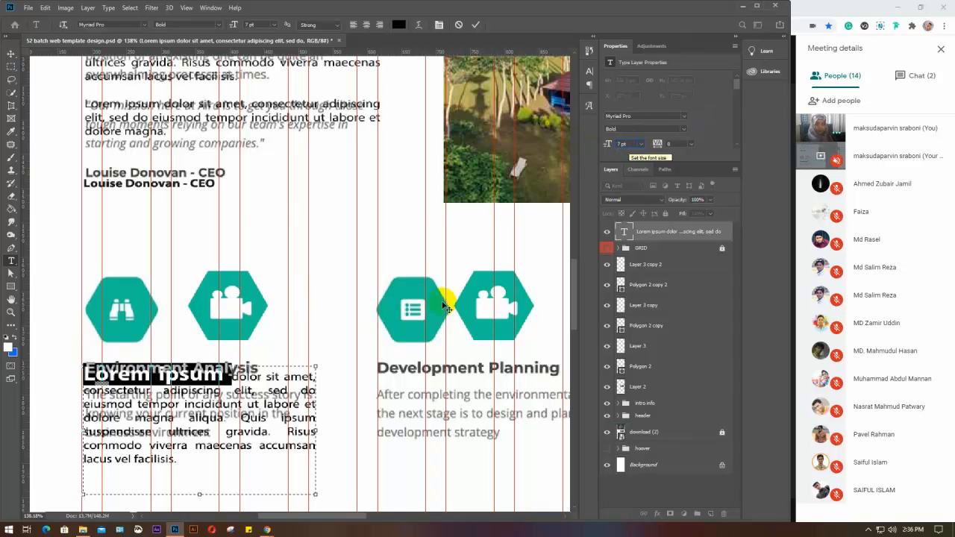
# Put the bold "Lorem ipsum" heading on its own line above the paragraph in the first icon's text box
pyautogui.click(228, 381)
pyautogui.press('Return')
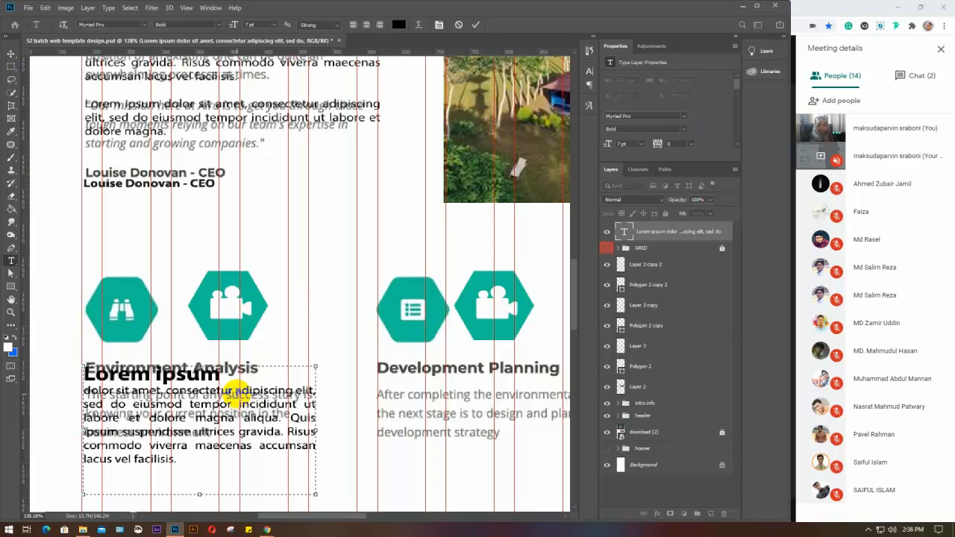
pyautogui.hotkey('ctrl', 'Return')
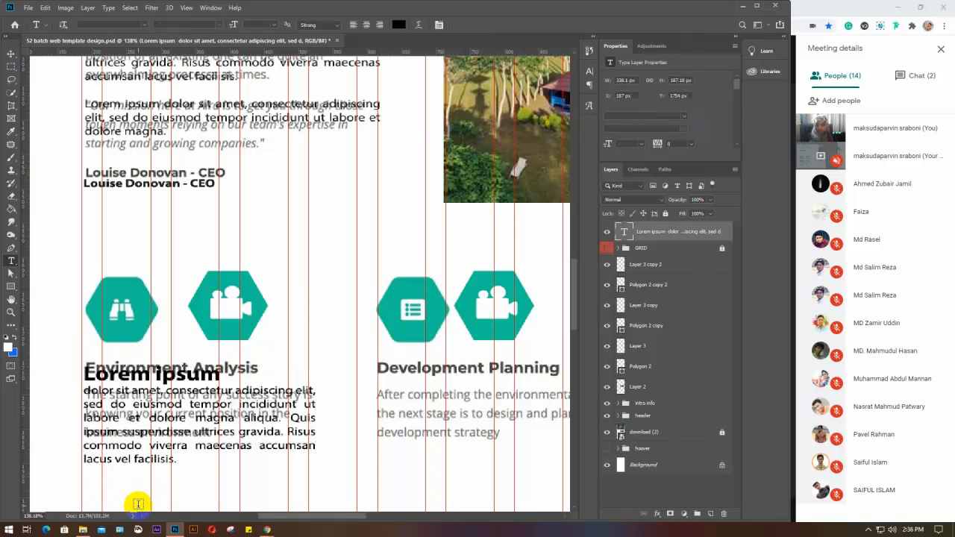
# Duplicate the heading-and-paragraph text block beneath the second and third hexagon icons, level with the first
pyautogui.press('v')
pyautogui.scroll(-4, 245, 438)
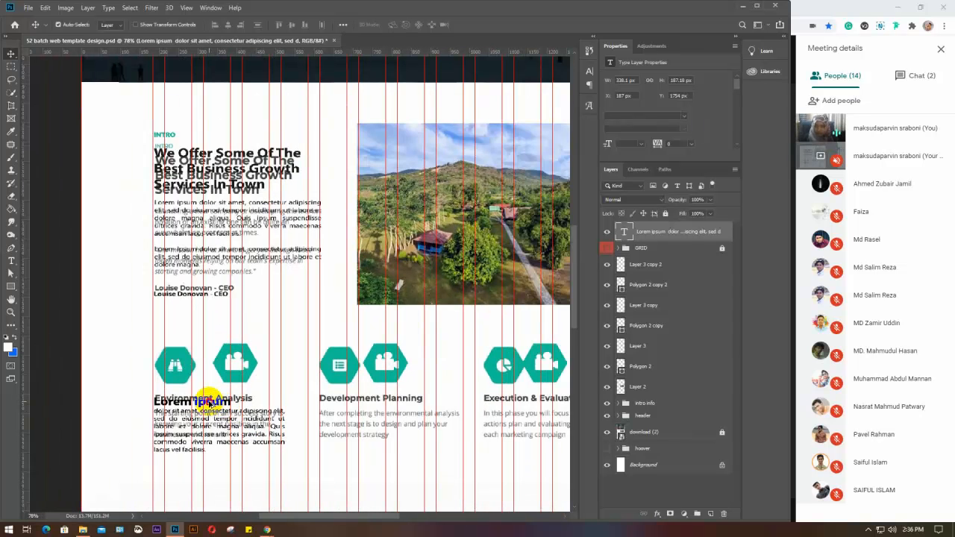
pyautogui.moveTo(213, 408); pyautogui.dragTo(376, 406)
pyautogui.press('space')
pyautogui.moveTo(454, 471); pyautogui.dragTo(435, 416)
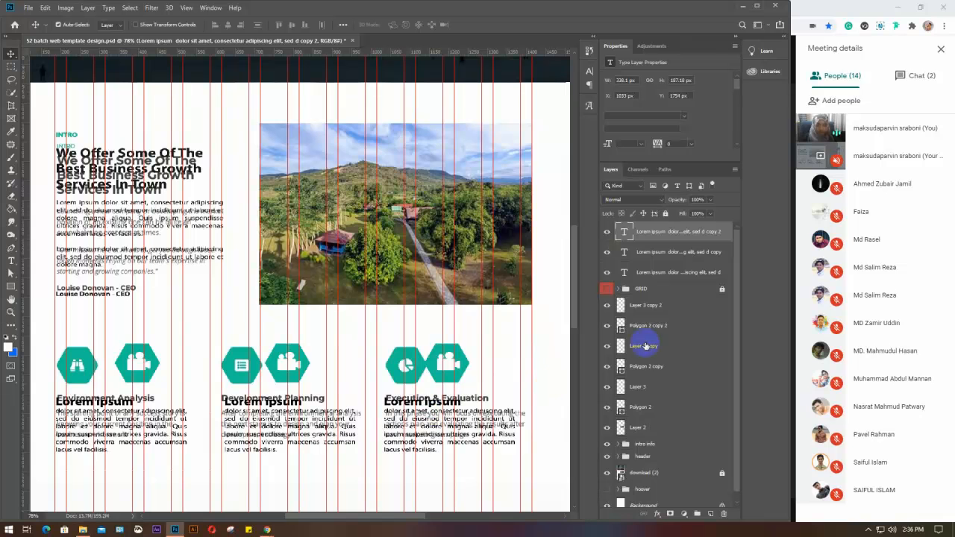
# Hide the download (2) reference image layer and clear the layer selection
pyautogui.scroll(-1, 664, 338)
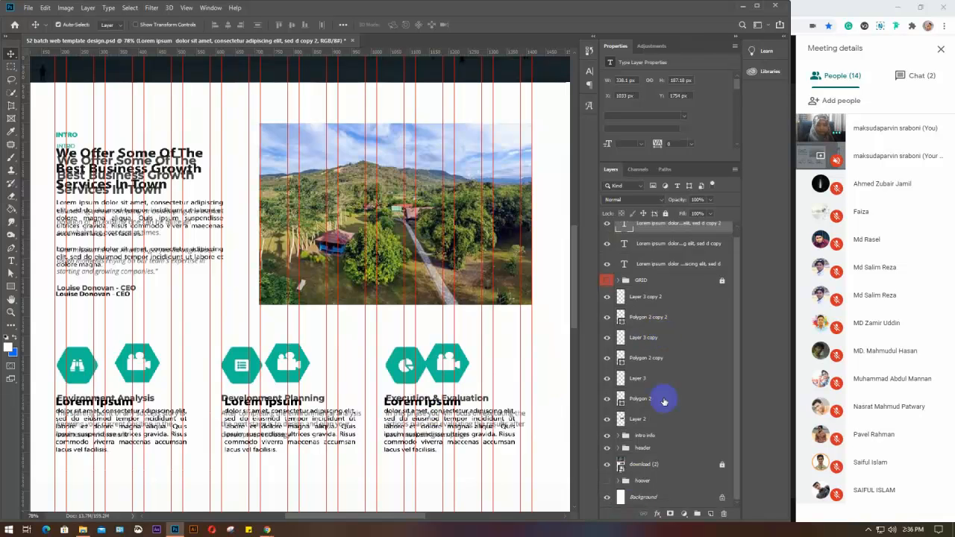
pyautogui.click(604, 465)
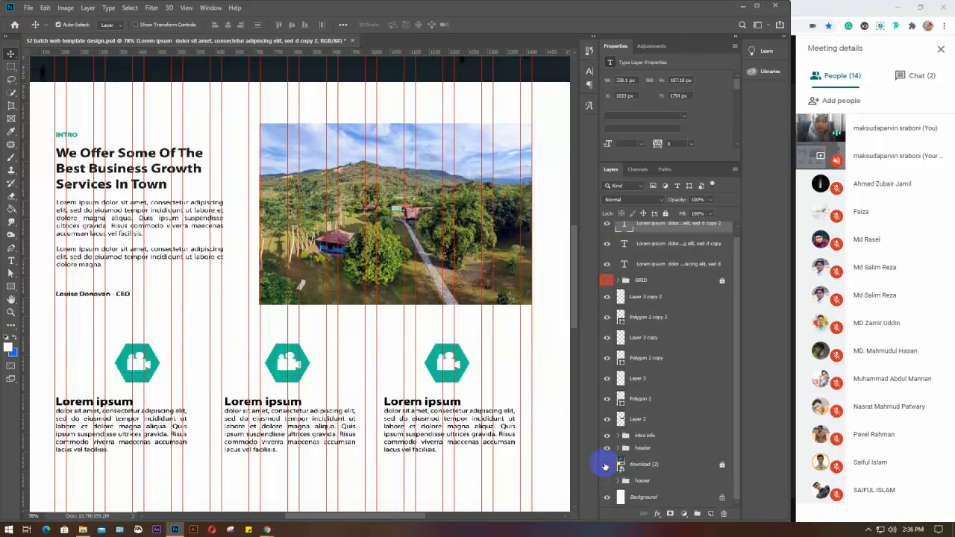
pyautogui.click(72, 366)
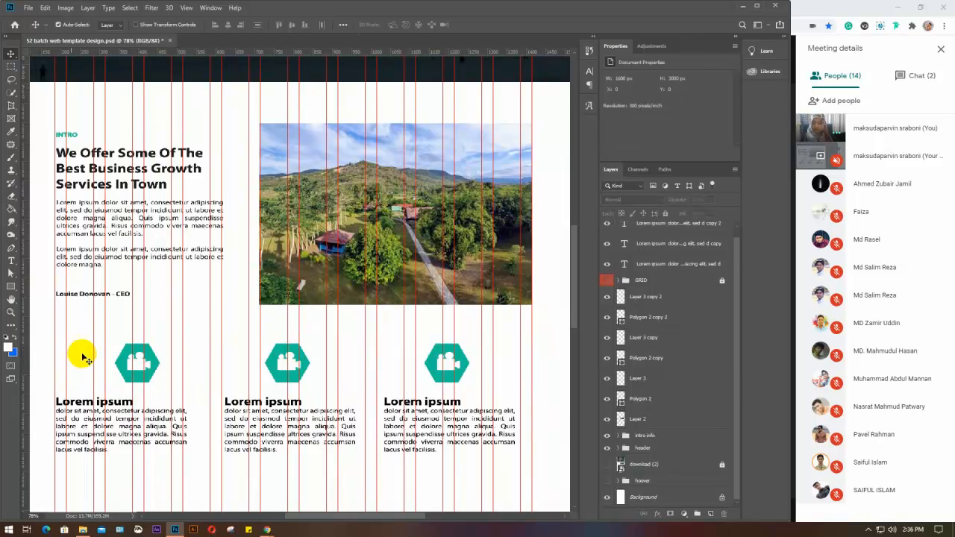
# Group the first column's camera and hexagon layers and name the group icon1
pyautogui.moveTo(81, 341); pyautogui.dragTo(146, 453)
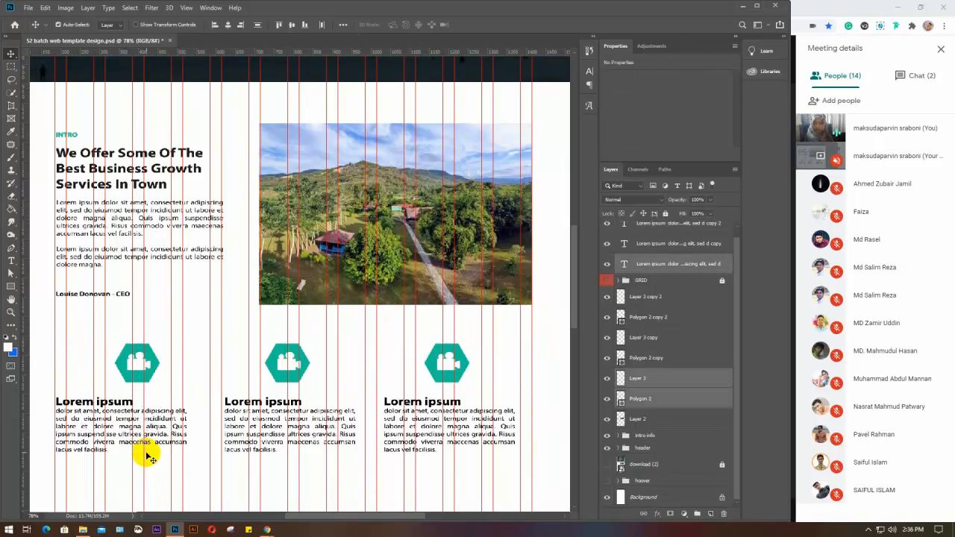
pyautogui.click(93, 327)
pyautogui.moveTo(106, 341); pyautogui.dragTo(170, 384)
pyautogui.hotkey('ctrl', 'g')
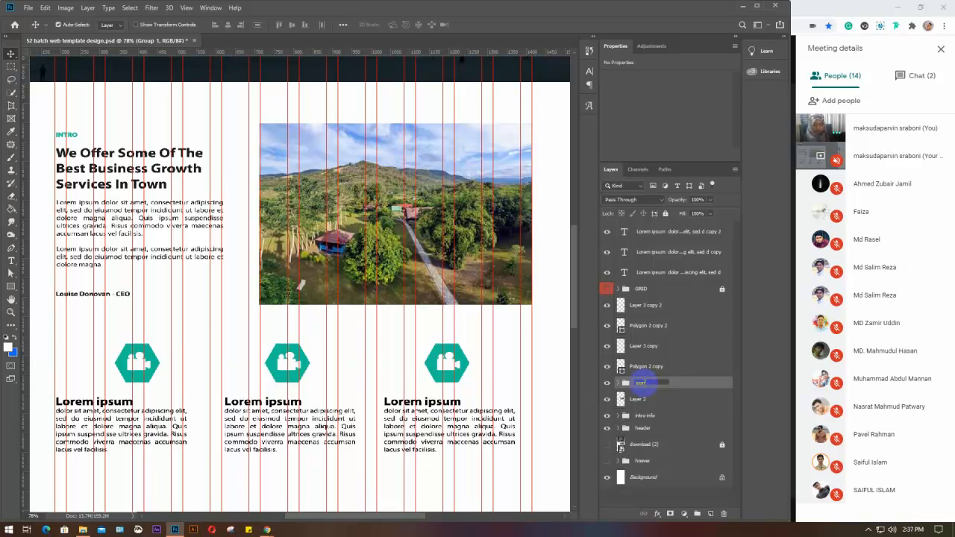
pyautogui.press('Return')
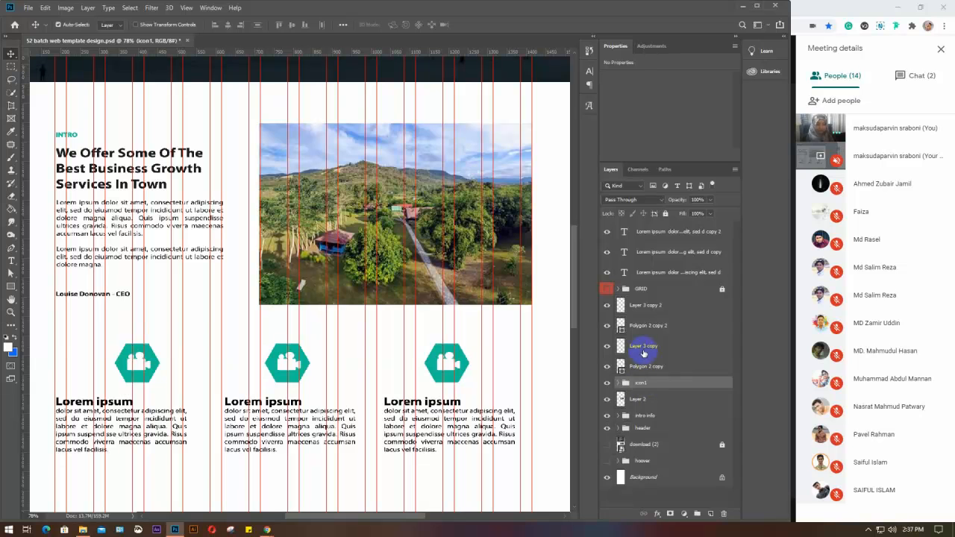
# Group the Layer 3 copy and Polygon 2 copy layers and name the group icon2
pyautogui.click(643, 347)
pyautogui.click(607, 347)
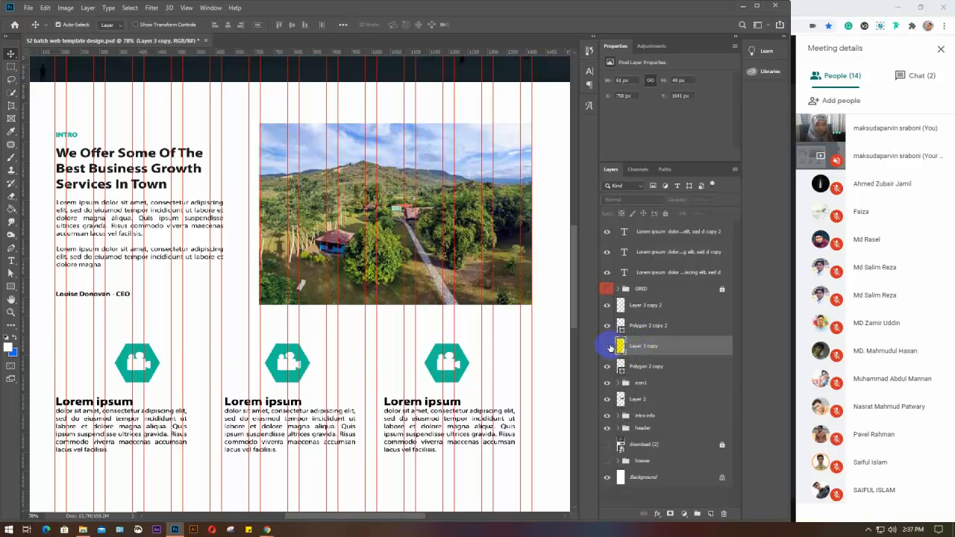
pyautogui.click(608, 348)
pyautogui.click(632, 369)
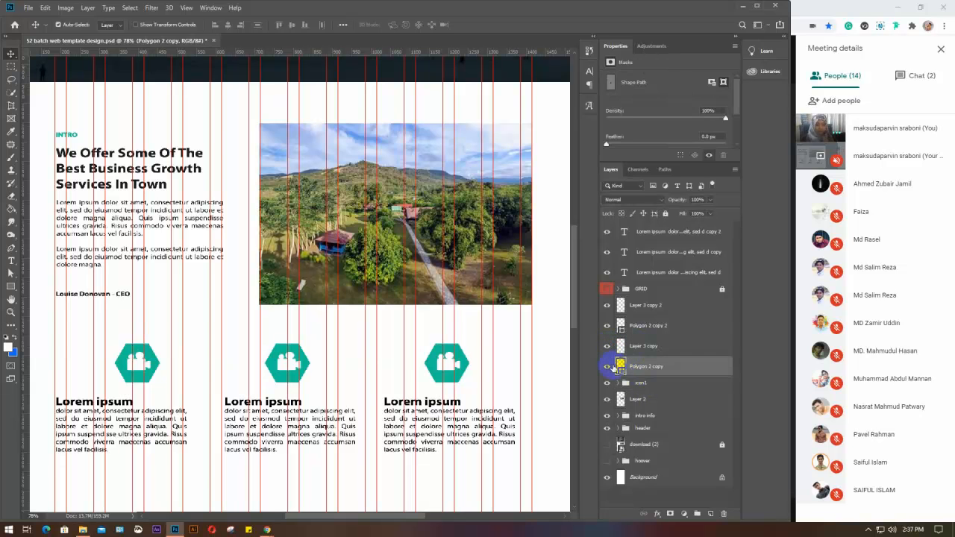
pyautogui.click(606, 368)
pyautogui.click(606, 368)
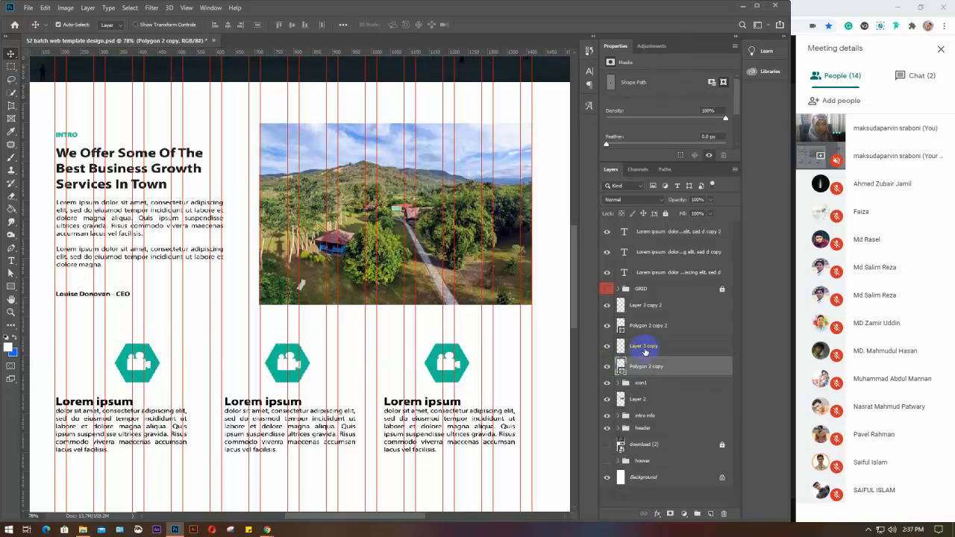
pyautogui.keyDown('ctrl'); pyautogui.click(647, 347); pyautogui.keyUp('ctrl')
pyautogui.hotkey('ctrl', 'g')
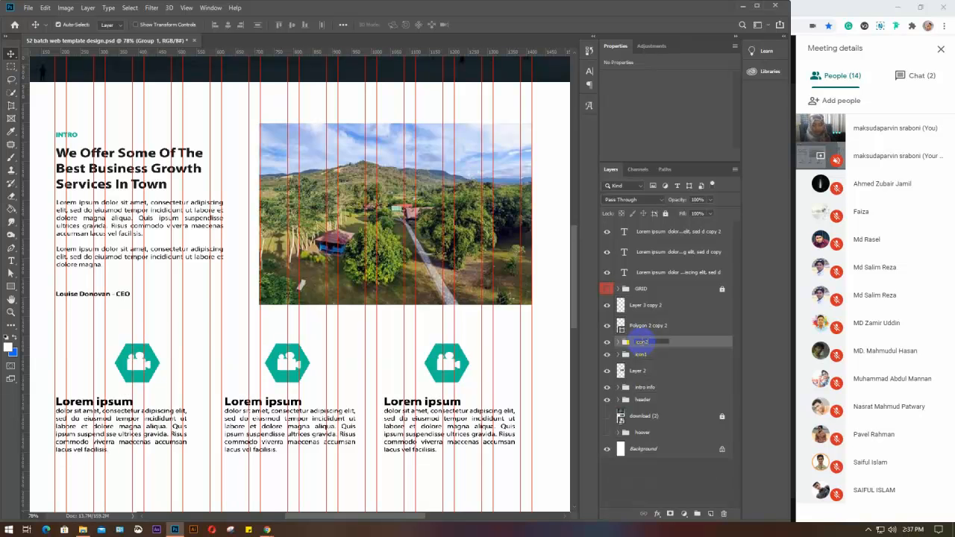
pyautogui.press('Return')
# Group the Layer 3 copy 2 and Polygon 2 copy 2 layers and name the group icon3
pyautogui.click(645, 308)
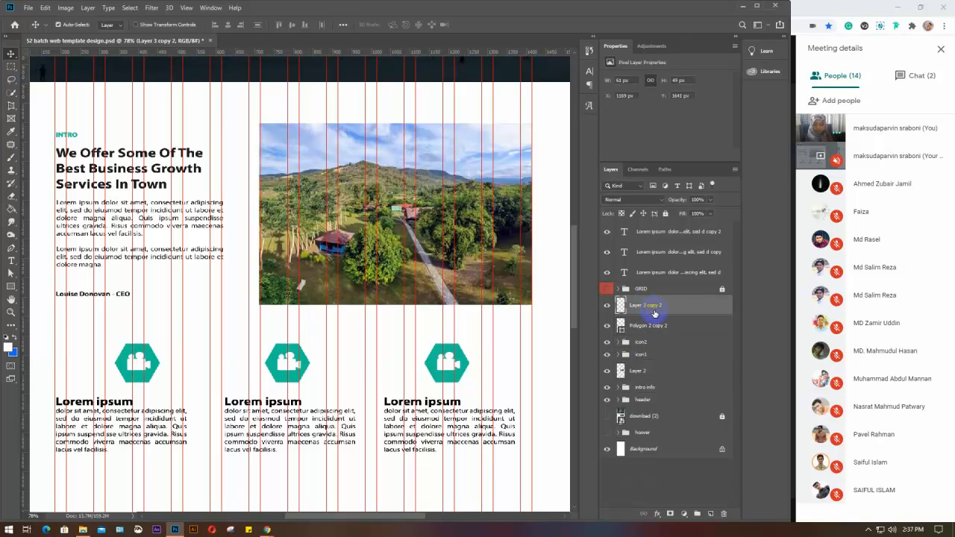
pyautogui.keyDown('ctrl'); pyautogui.click(648, 326); pyautogui.keyUp('ctrl')
pyautogui.hotkey('ctrl', 'g')
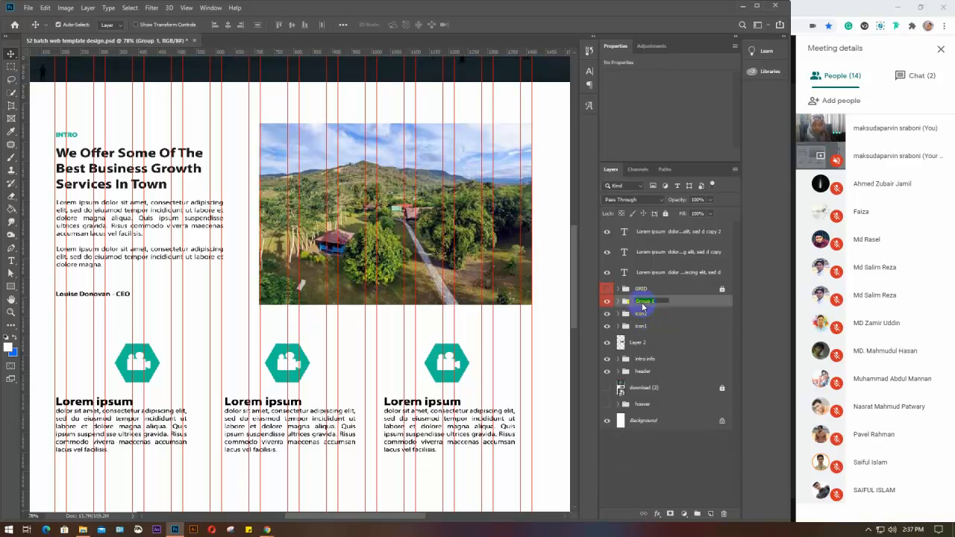
pyautogui.write('icon3')
pyautogui.click(642, 302)
# Move the GRID group down to just above the Background layer and set the icon3 group's color label to No Color
pyautogui.moveTo(668, 289); pyautogui.dragTo(667, 407)
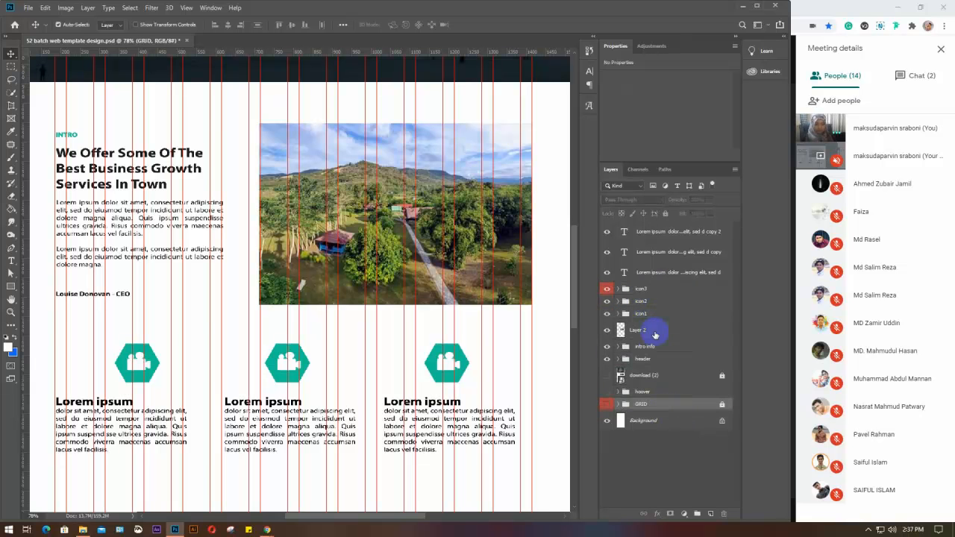
pyautogui.click(642, 289)
pyautogui.rightClick(606, 289)
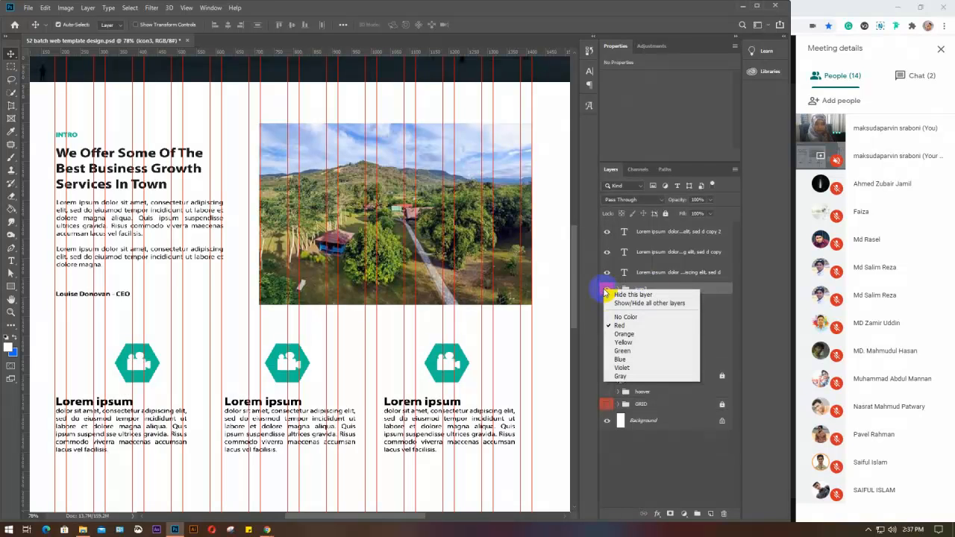
pyautogui.click(624, 318)
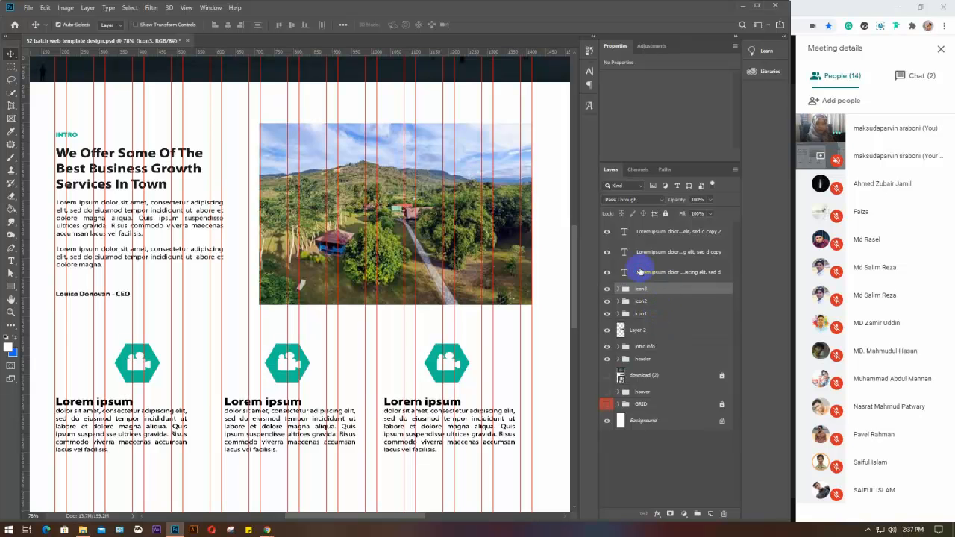
# Reorder the layers so the first column's text sits directly above icon1 and the second column's text directly above icon2
pyautogui.click(639, 272)
pyautogui.click(605, 274)
pyautogui.click(605, 273)
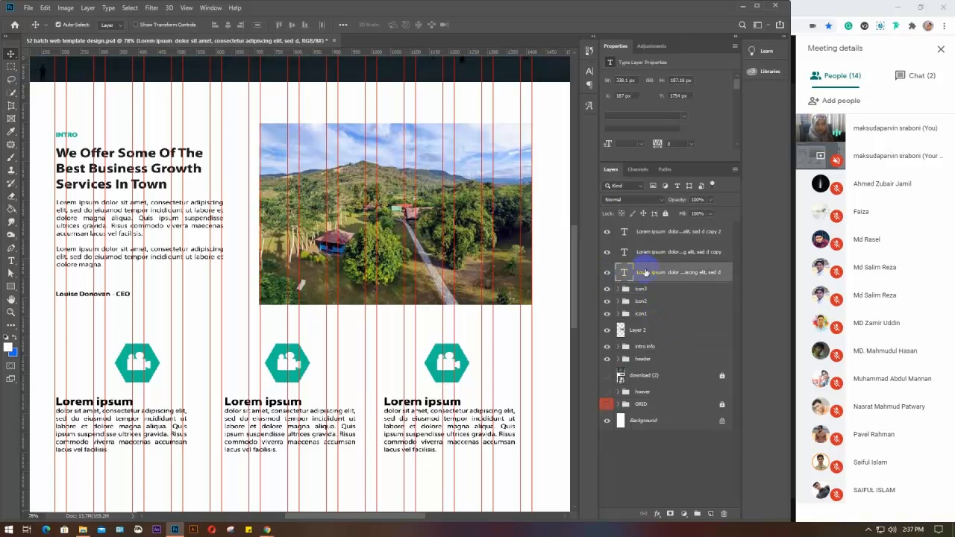
pyautogui.moveTo(660, 273); pyautogui.dragTo(657, 310)
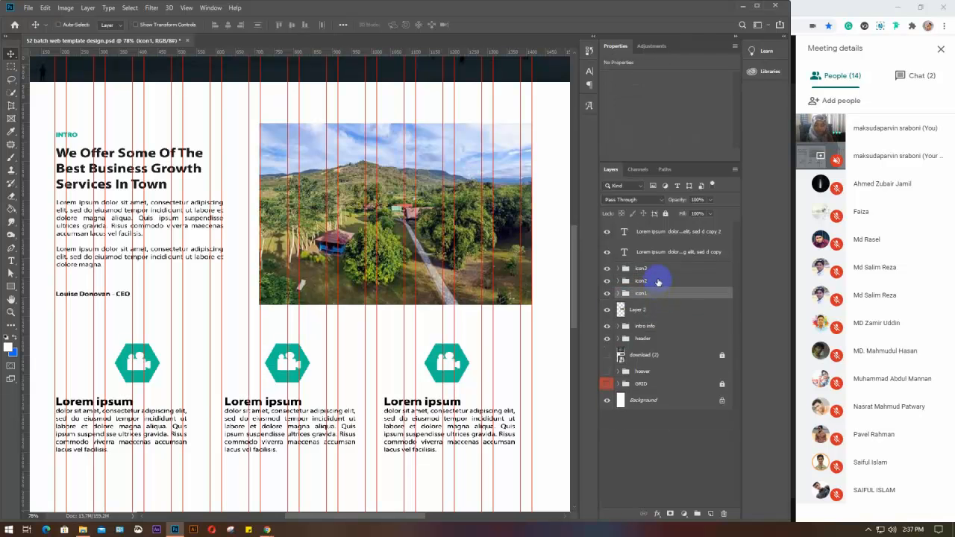
pyautogui.hotkey('ctrl', 'z')
pyautogui.moveTo(669, 274); pyautogui.dragTo(662, 309)
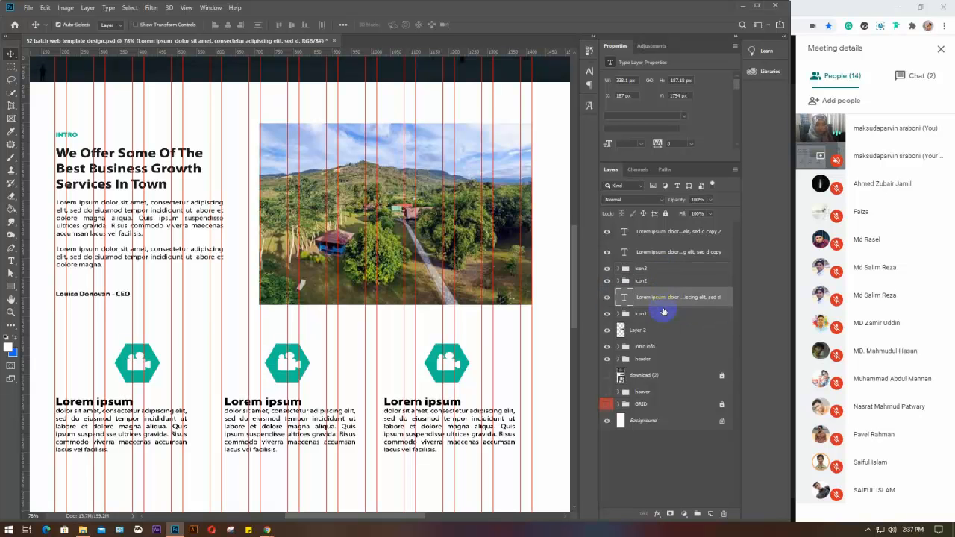
pyautogui.click(661, 280)
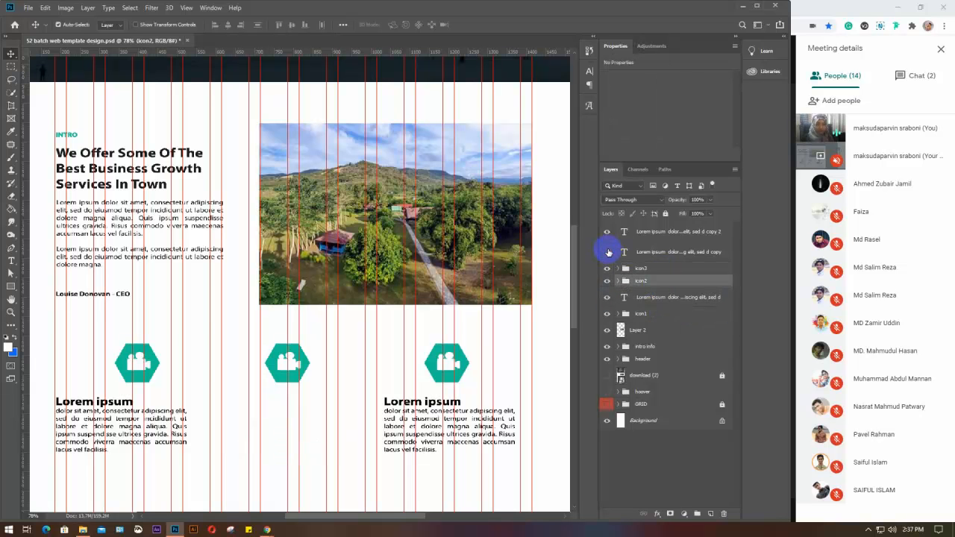
pyautogui.moveTo(657, 252); pyautogui.dragTo(656, 269)
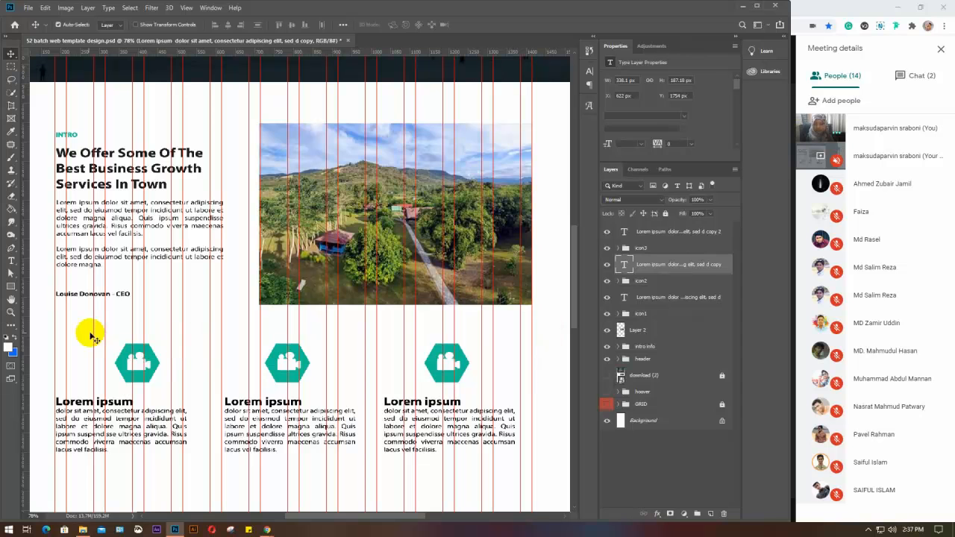
# Align the first camera icon and its hexagon to the horizontal center of the text block below them
pyautogui.moveTo(89, 331); pyautogui.dragTo(159, 464)
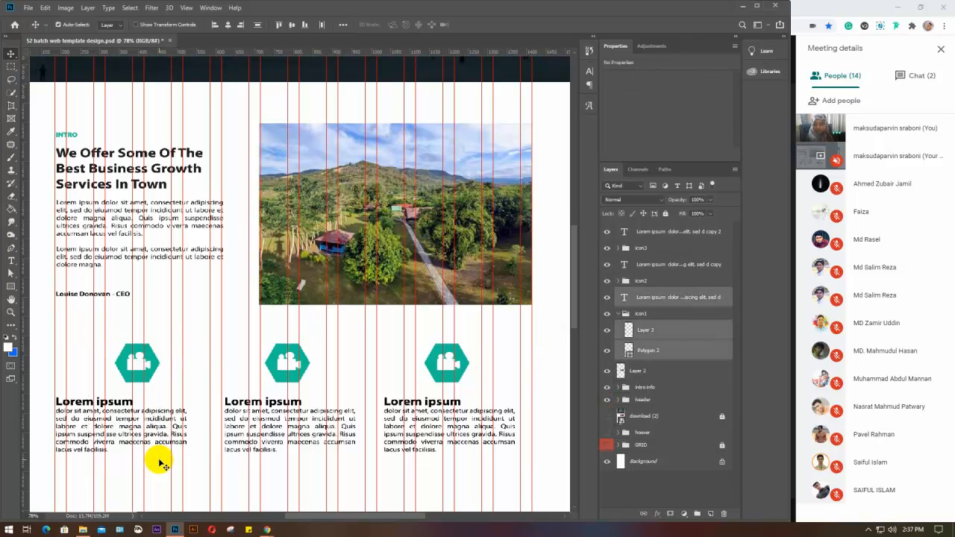
pyautogui.click(228, 25)
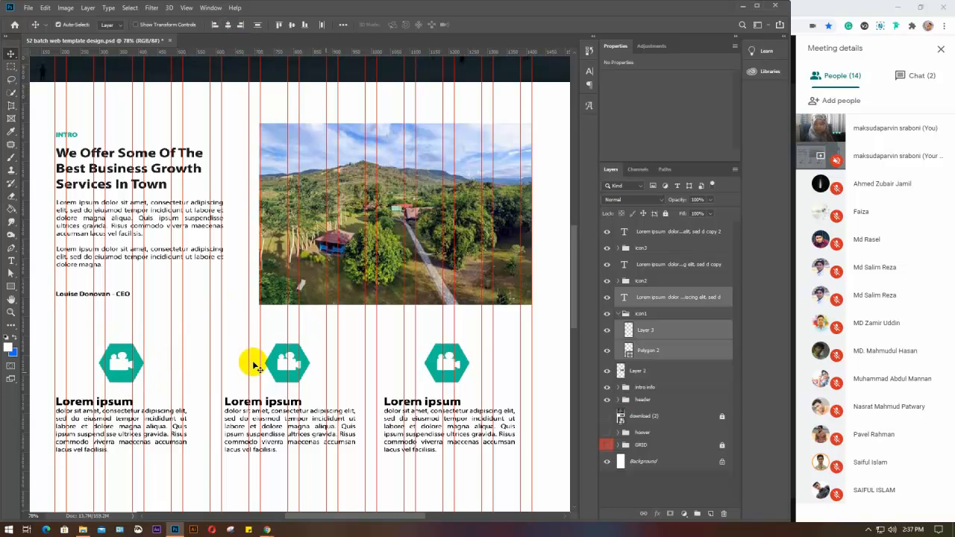
pyautogui.moveTo(104, 325); pyautogui.dragTo(151, 475)
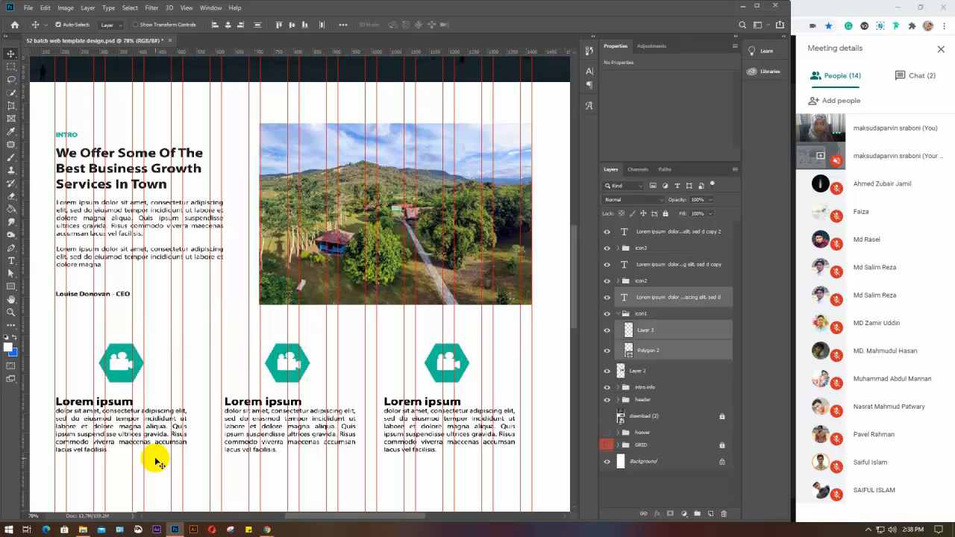
pyautogui.click(226, 26)
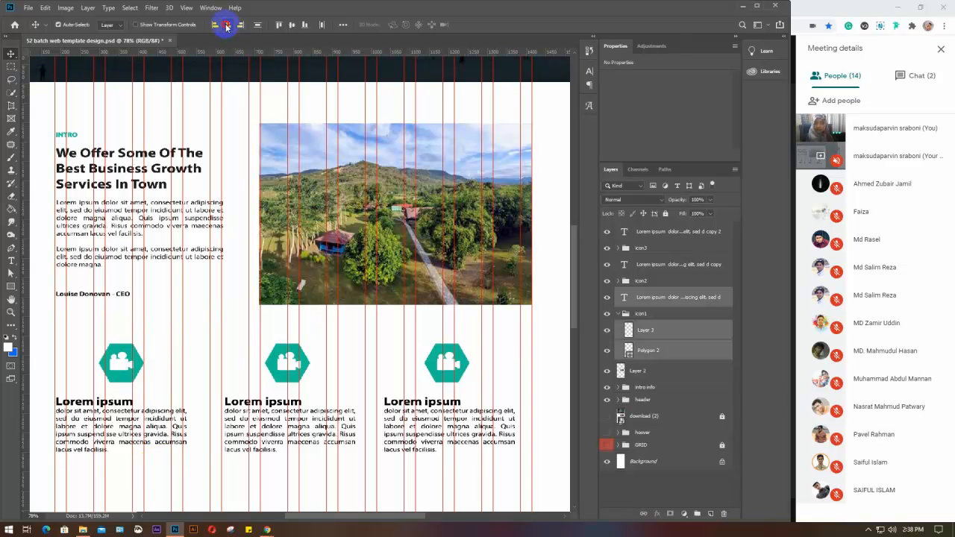
# Group the icon1 group with the first column's text layer and name the new group intro1
pyautogui.click(661, 314)
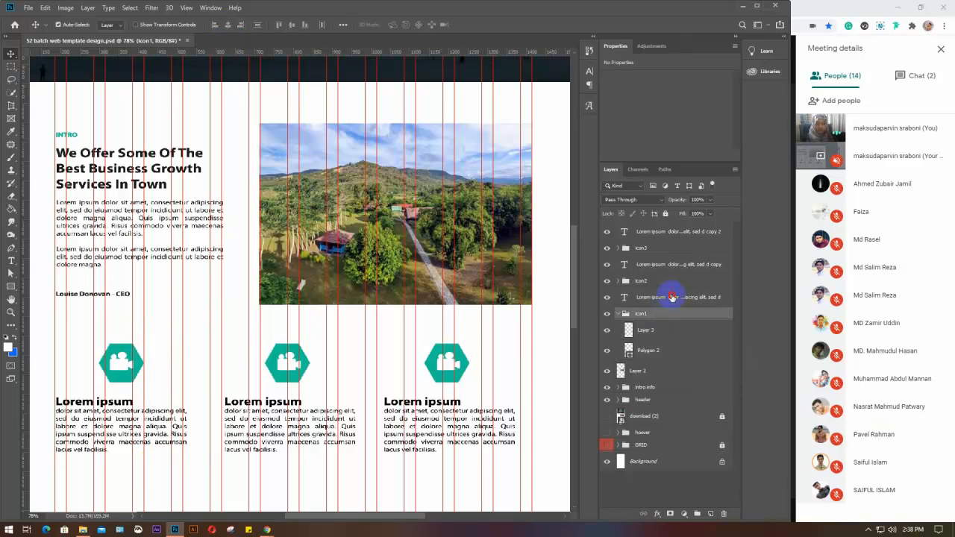
pyautogui.click(672, 297)
pyautogui.hotkey('ctrl', 'g')
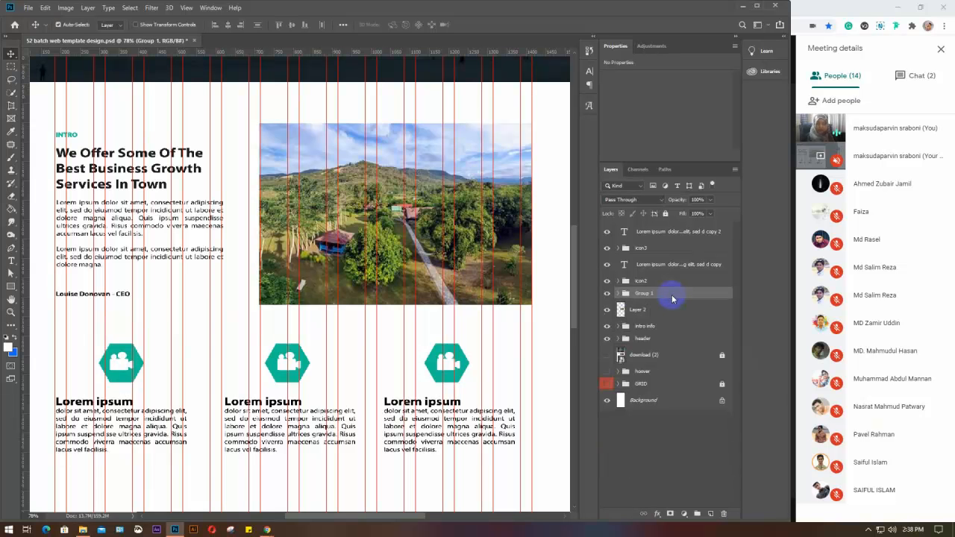
pyautogui.doubleClick(645, 294)
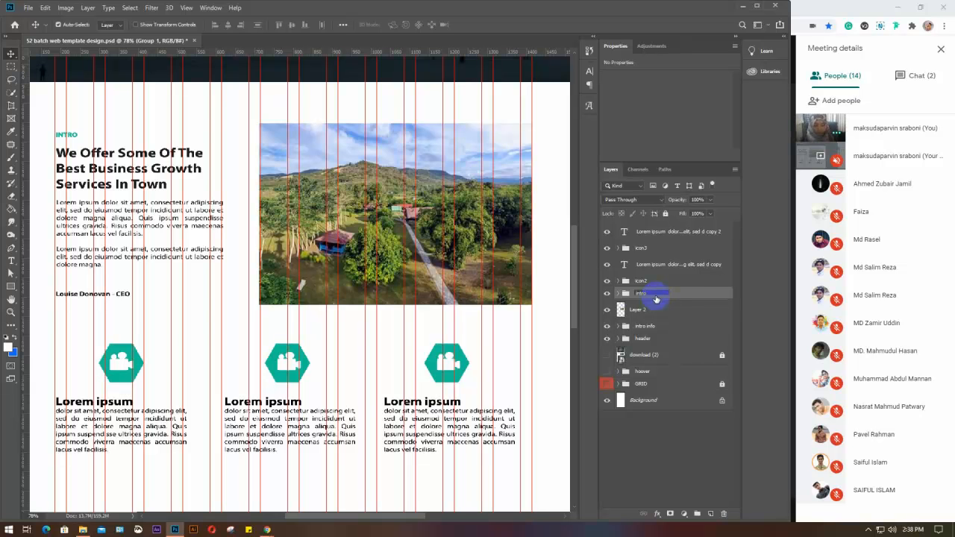
pyautogui.press('Return')
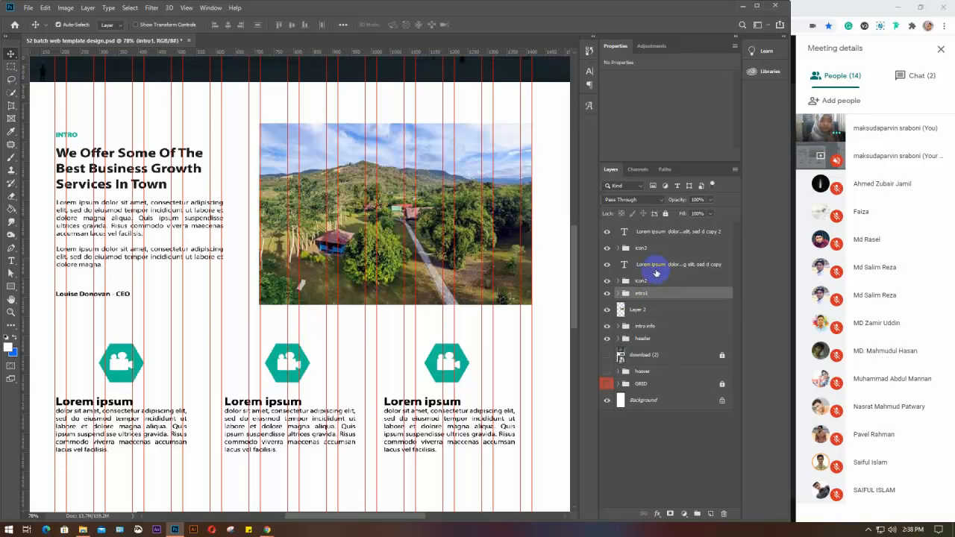
# Center icon2 horizontally over the second column's text layer and group the two as intro2
pyautogui.click(656, 270)
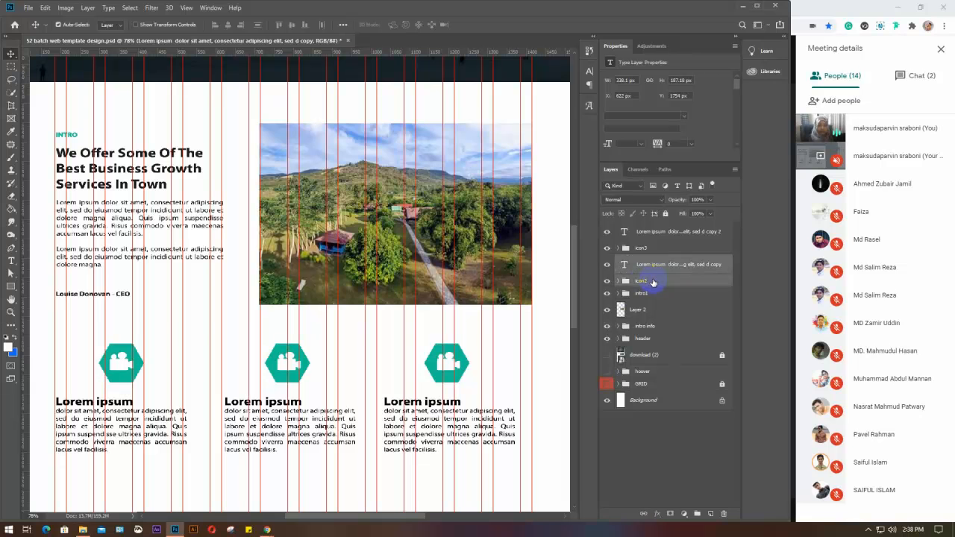
pyautogui.click(229, 26)
pyautogui.click(228, 26)
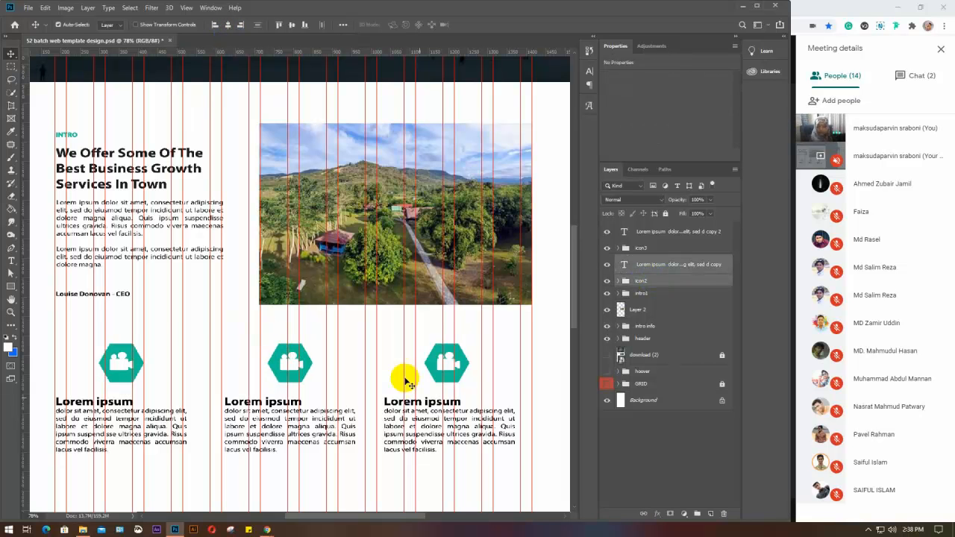
pyautogui.hotkey('ctrl', 'g')
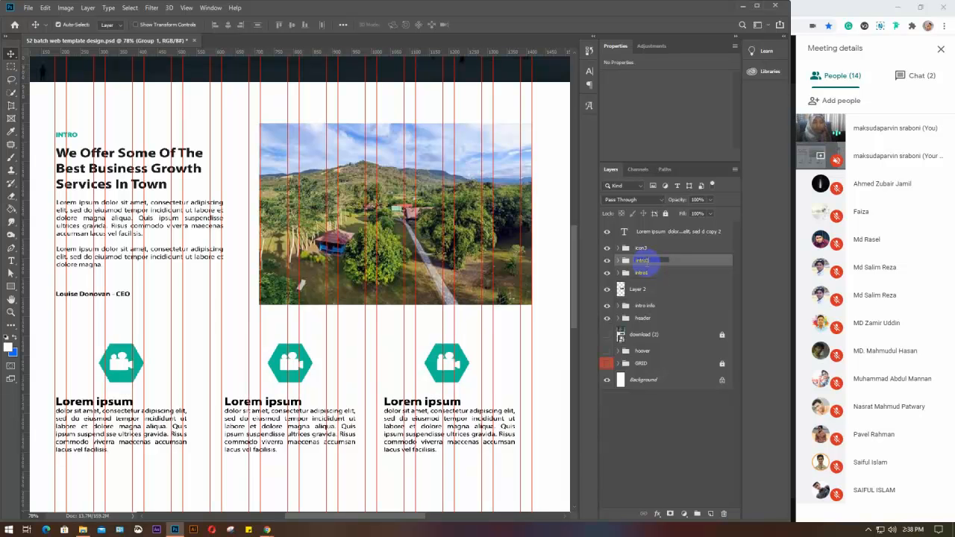
pyautogui.press('Return')
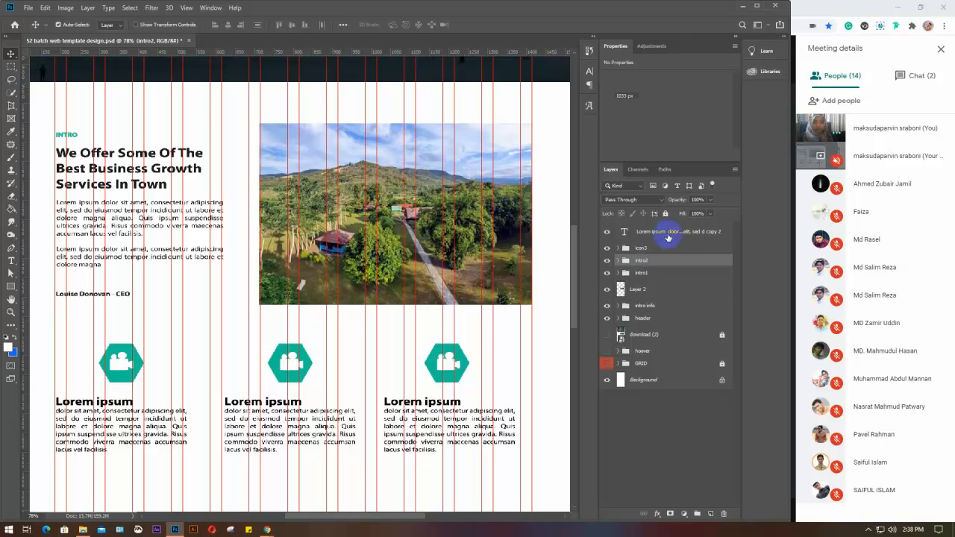
# Center icon3 horizontally over the third column's text layer and group the two as intro3
pyautogui.click(667, 238)
pyautogui.keyDown('shift'); pyautogui.click(656, 249); pyautogui.keyUp('shift')
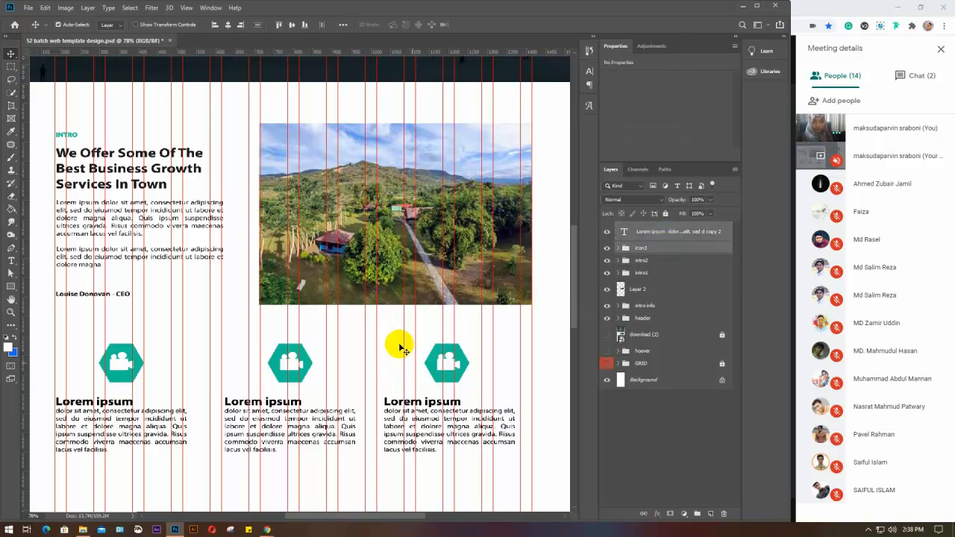
pyautogui.click(228, 25)
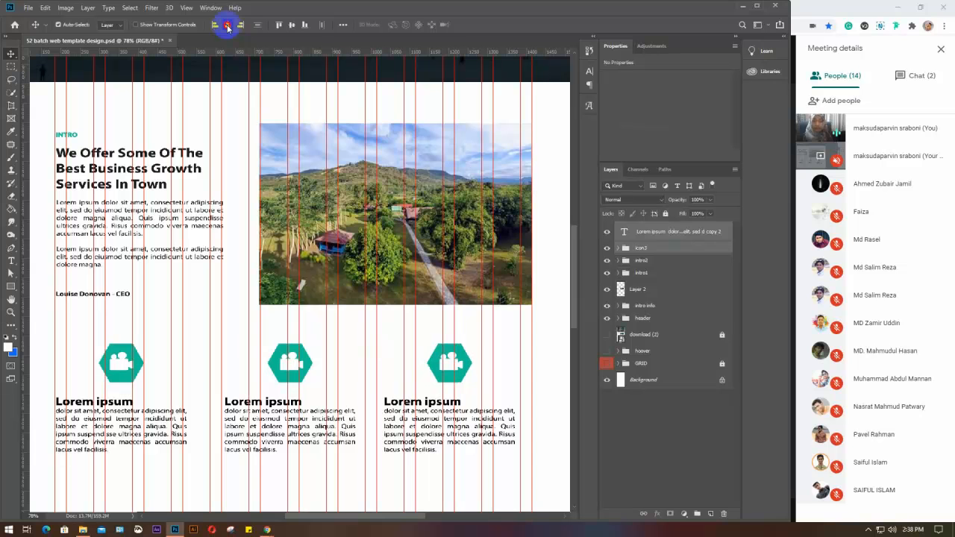
pyautogui.hotkey('ctrl', 'g')
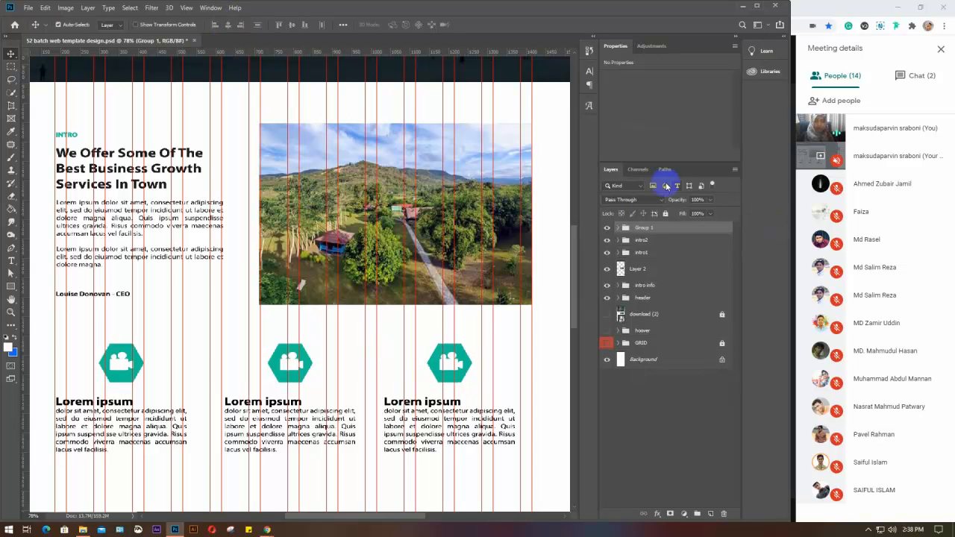
pyautogui.doubleClick(645, 227)
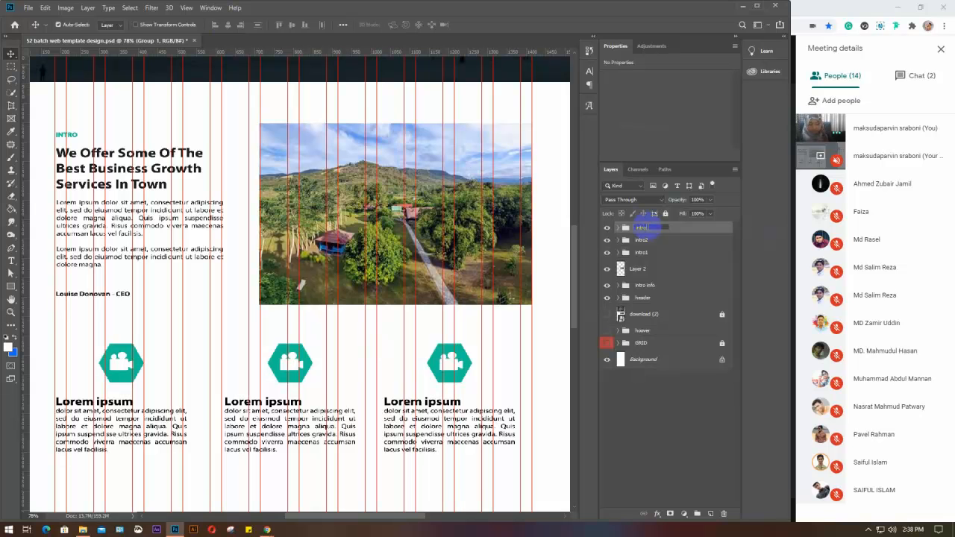
pyautogui.press('Return')
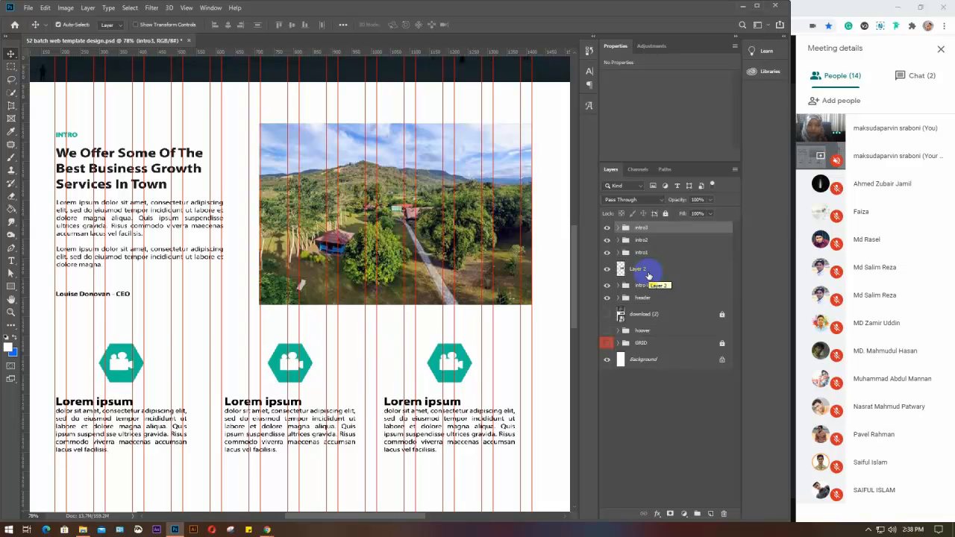
# Check what intro info, Layer 2, intro1, intro2 and intro3 each contain by briefly hiding and showing them one by one
pyautogui.scroll(-4, 386, 275)
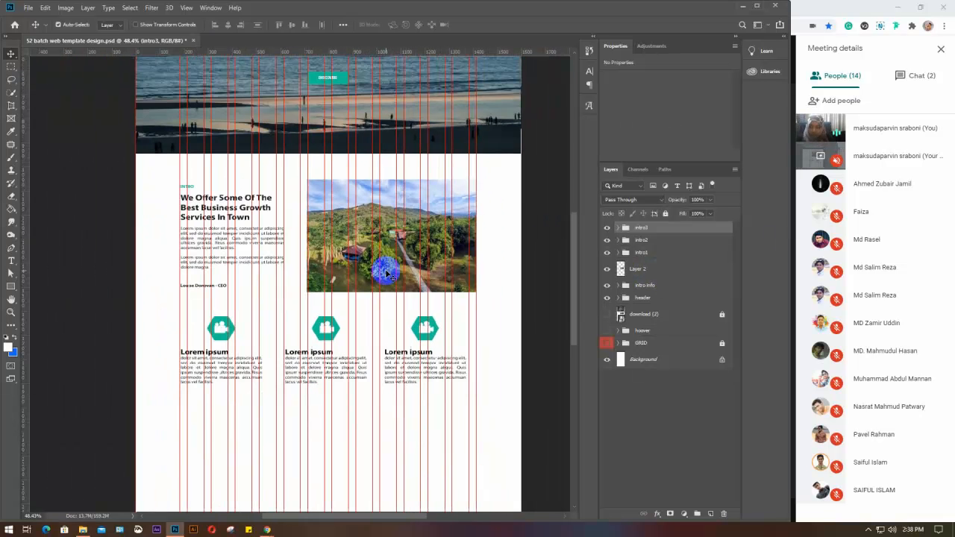
pyautogui.scroll(-3, 386, 274)
pyautogui.click(445, 342)
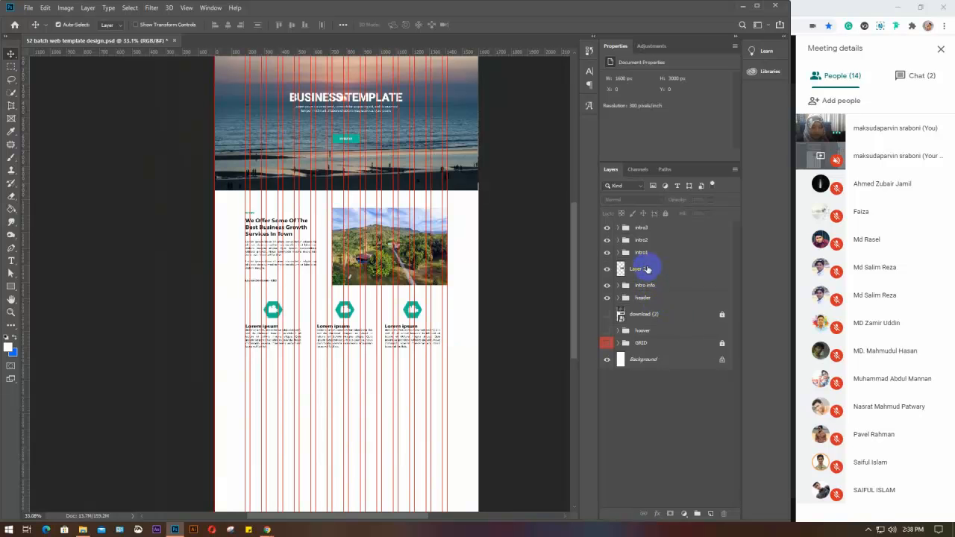
pyautogui.click(606, 286)
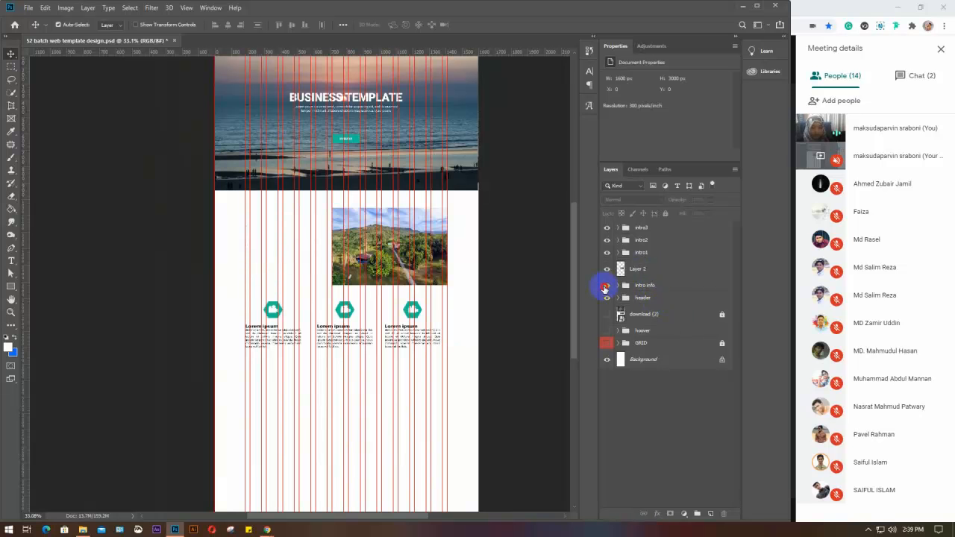
pyautogui.click(606, 286)
pyautogui.click(606, 270)
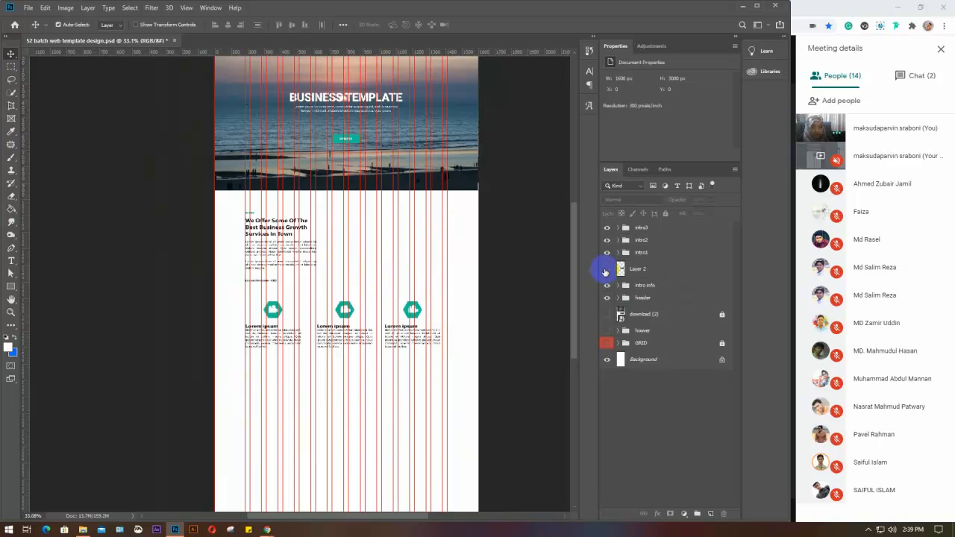
pyautogui.click(606, 270)
pyautogui.click(607, 254)
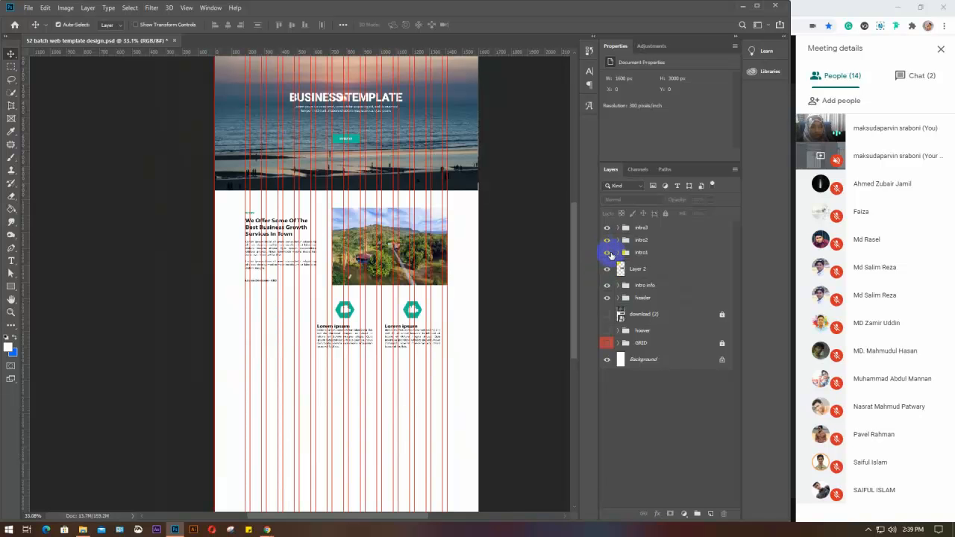
pyautogui.click(607, 253)
pyautogui.click(607, 241)
pyautogui.click(606, 241)
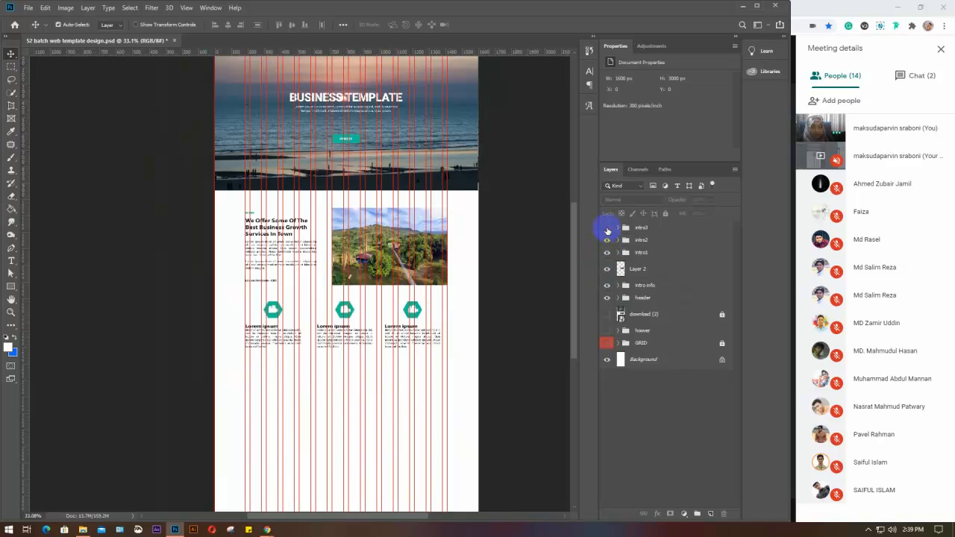
pyautogui.click(607, 227)
pyautogui.click(606, 227)
# Group everything from intro3 down to intro info, including Layer 2, and name the new group intro
pyautogui.click(657, 227)
pyautogui.click(656, 227)
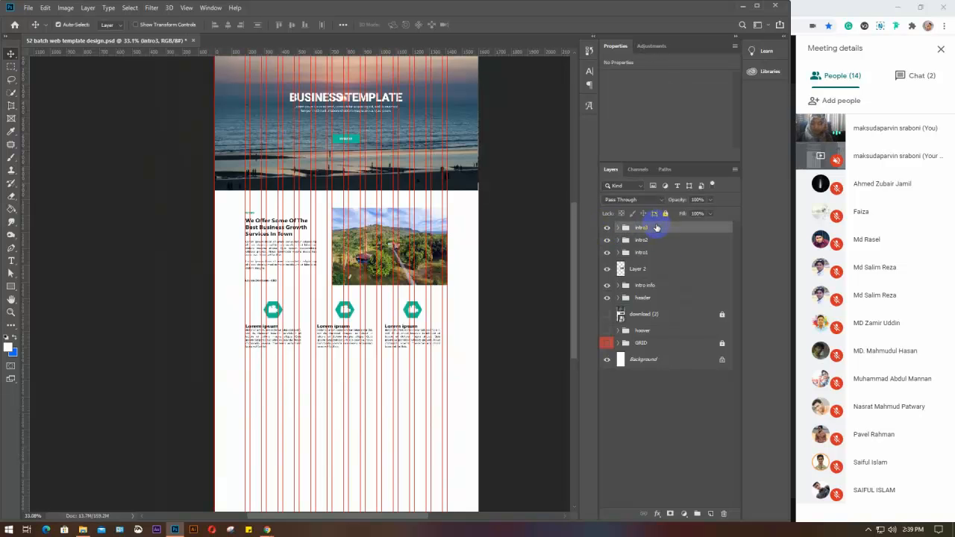
pyautogui.keyDown('shift'); pyautogui.click(660, 285); pyautogui.keyUp('shift')
pyautogui.hotkey('ctrl', 'g')
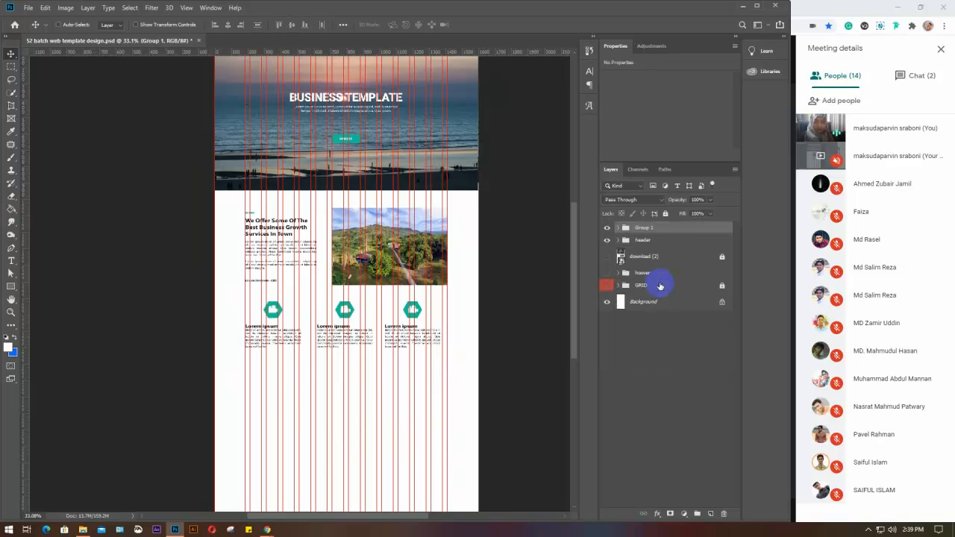
pyautogui.doubleClick(643, 228)
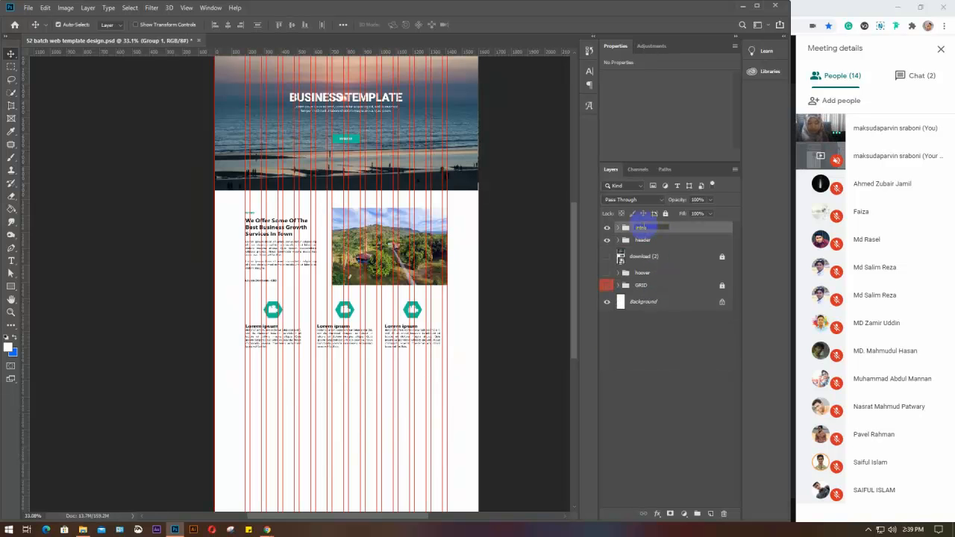
pyautogui.press('Return')
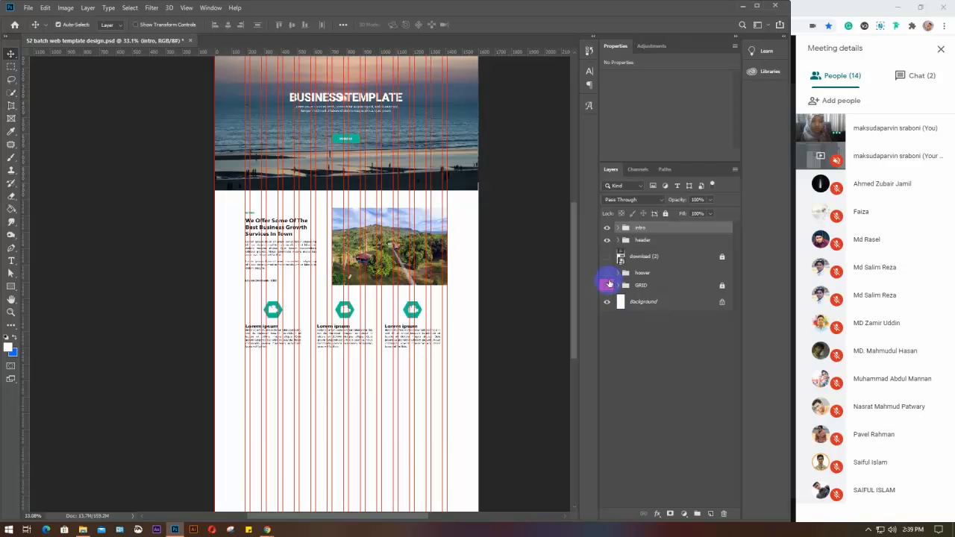
# Show the download (2) reference layer and examine its services section with the three package cards
pyautogui.click(607, 256)
pyautogui.scroll(-1, 391, 351)
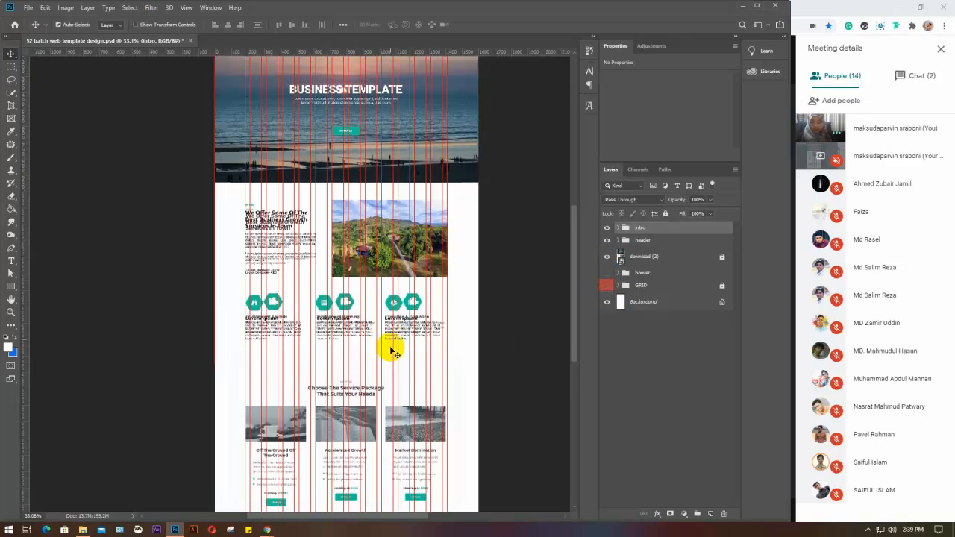
pyautogui.scroll(-3, 392, 350)
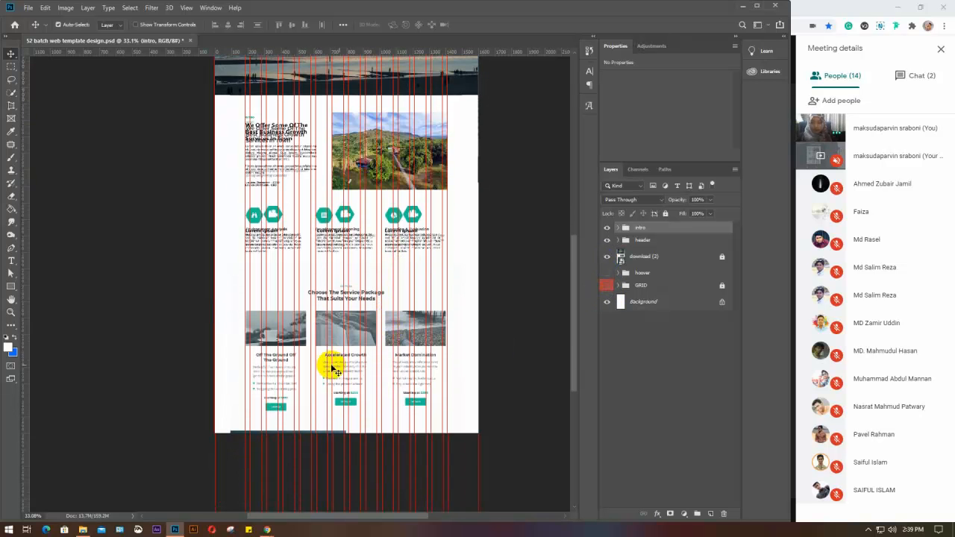
pyautogui.scroll(2, 356, 317)
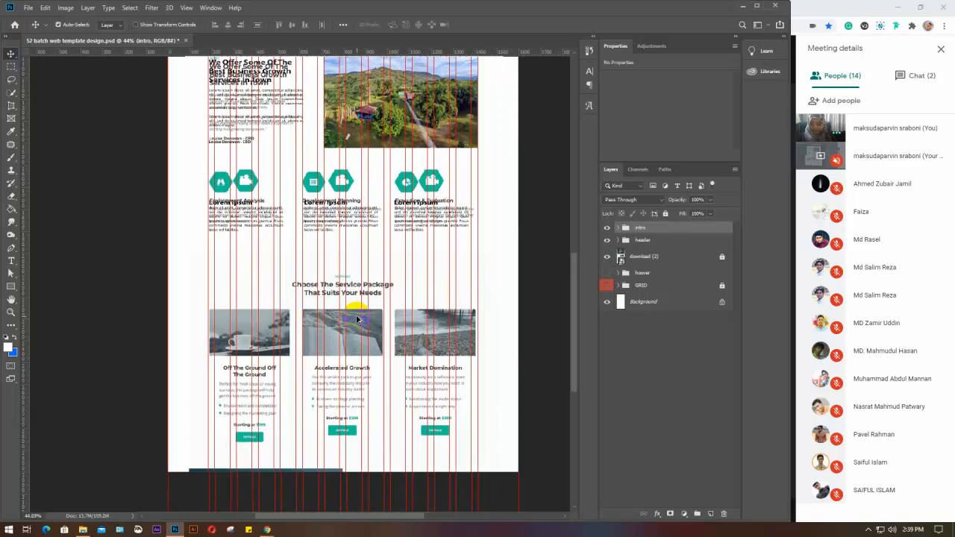
pyautogui.scroll(3, 357, 319)
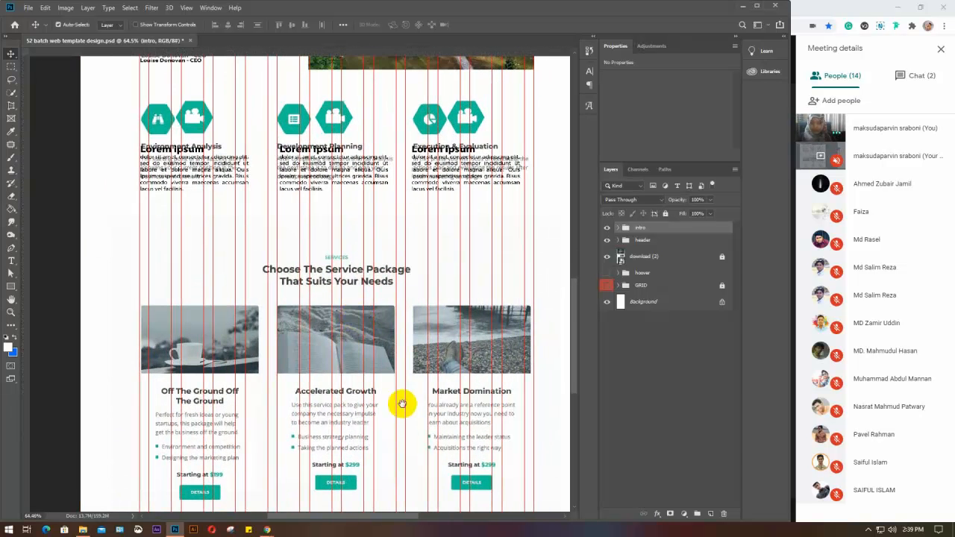
pyautogui.moveTo(402, 403); pyautogui.dragTo(373, 321)
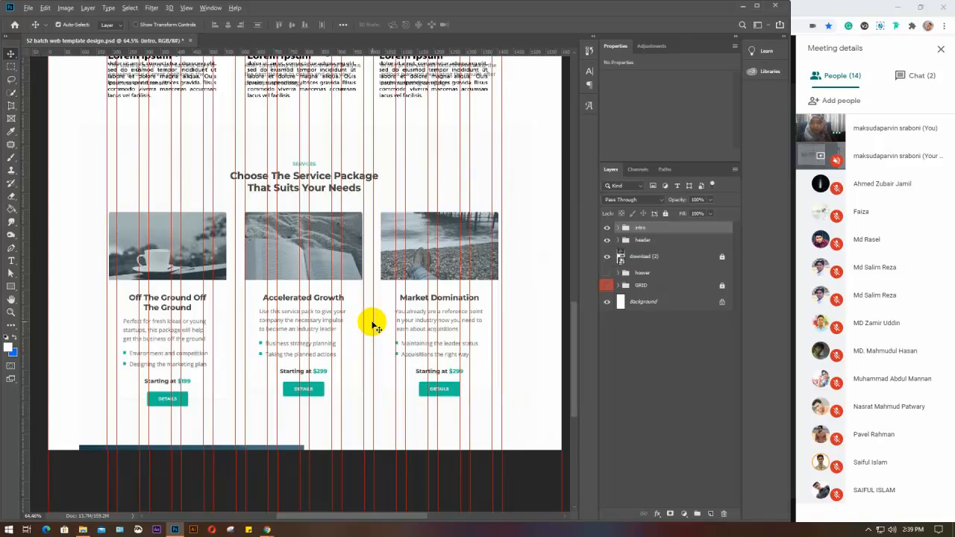
pyautogui.scroll(1, 375, 327)
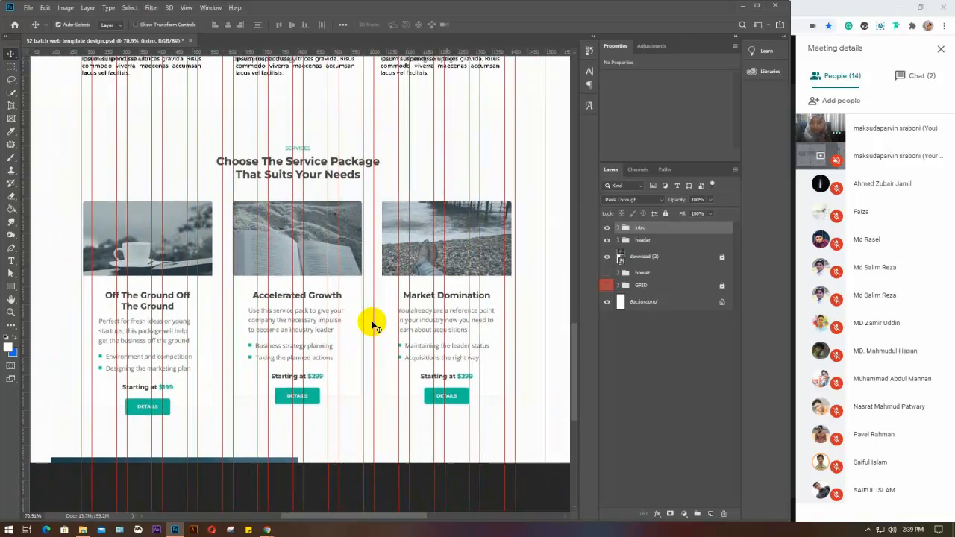
pyautogui.scroll(-1, 375, 326)
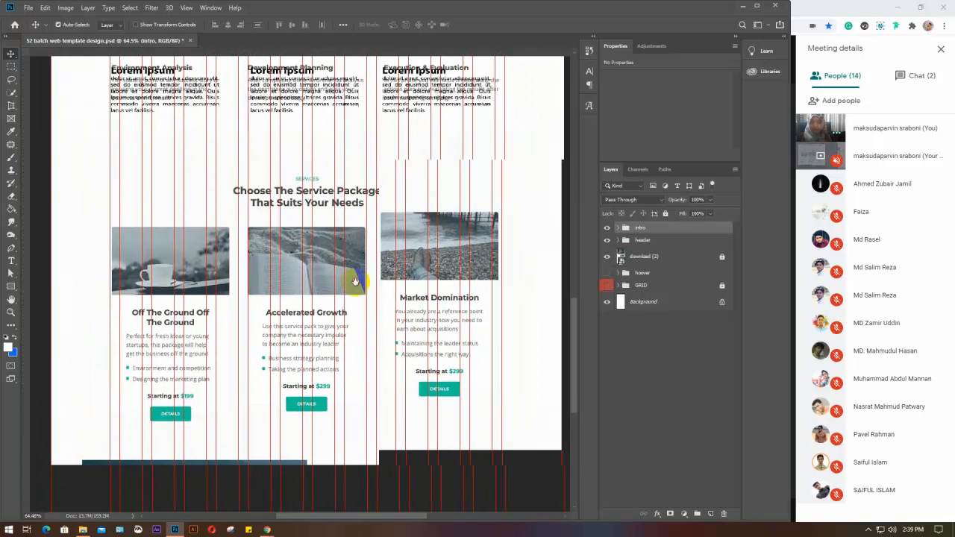
pyautogui.moveTo(356, 282); pyautogui.dragTo(354, 245)
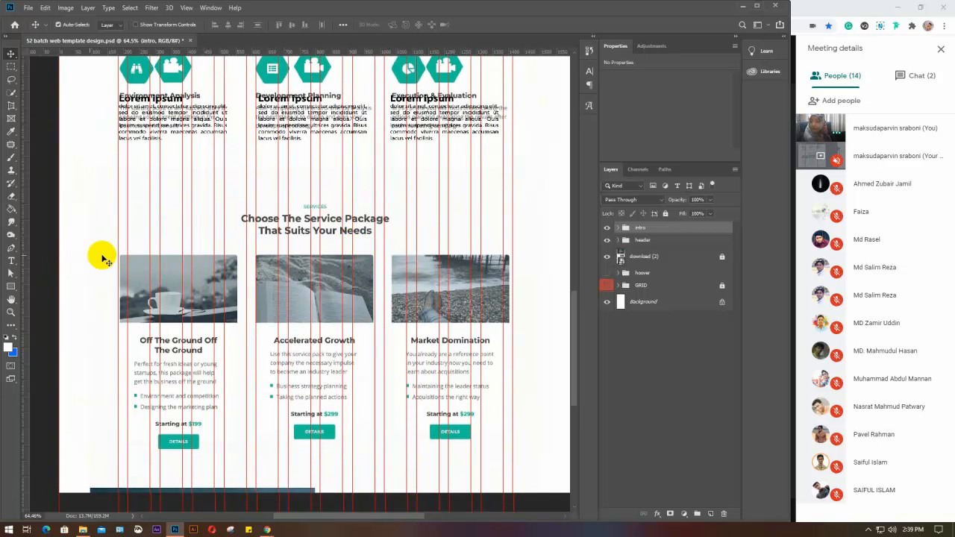
# Check how the subgroups inside the header group are organized and compare the intro section with the reference
pyautogui.click(11, 260)
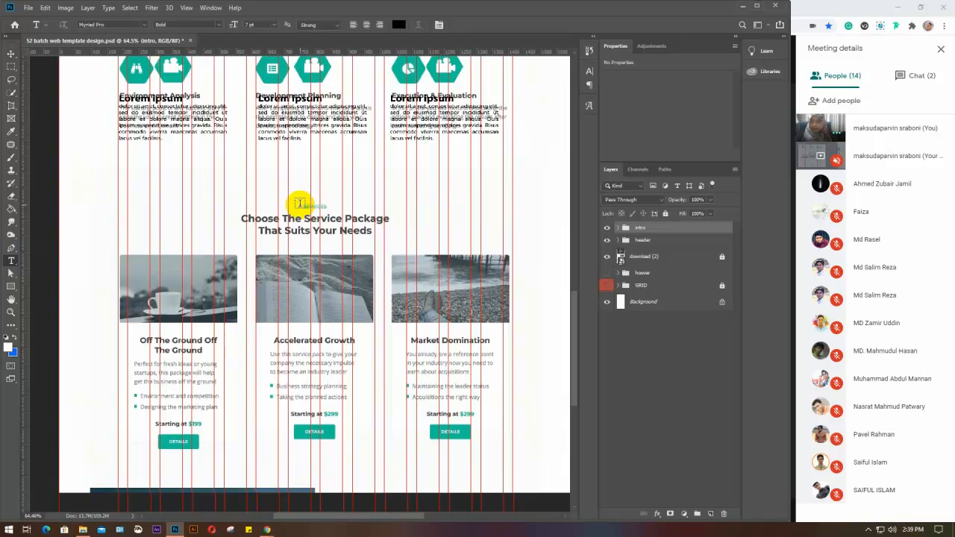
pyautogui.click(11, 53)
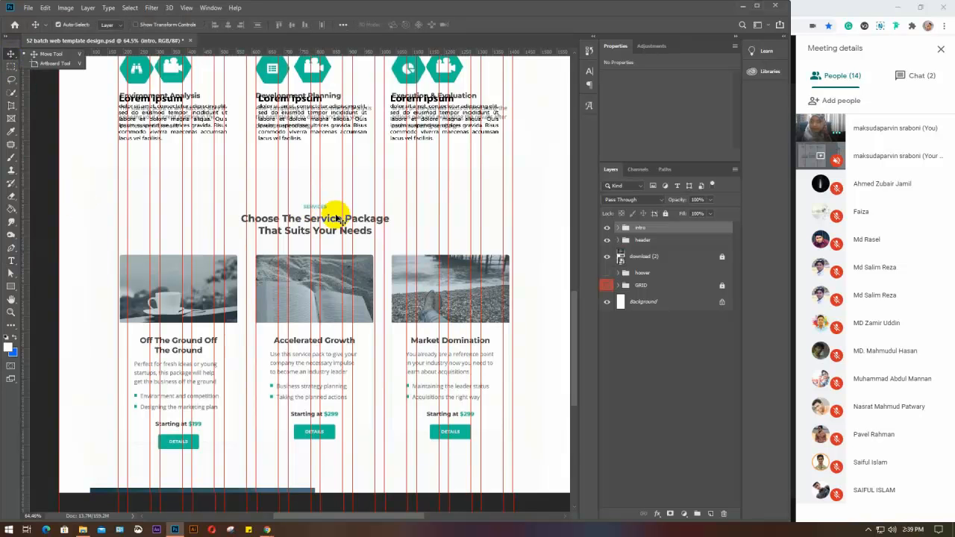
pyautogui.click(617, 240)
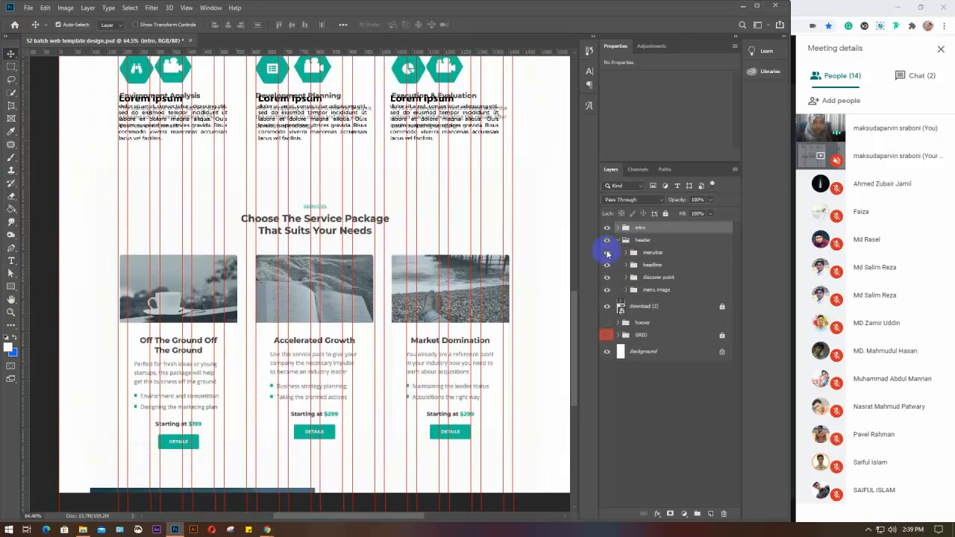
pyautogui.scroll(-3, 380, 283)
pyautogui.moveTo(386, 233); pyautogui.dragTo(367, 348)
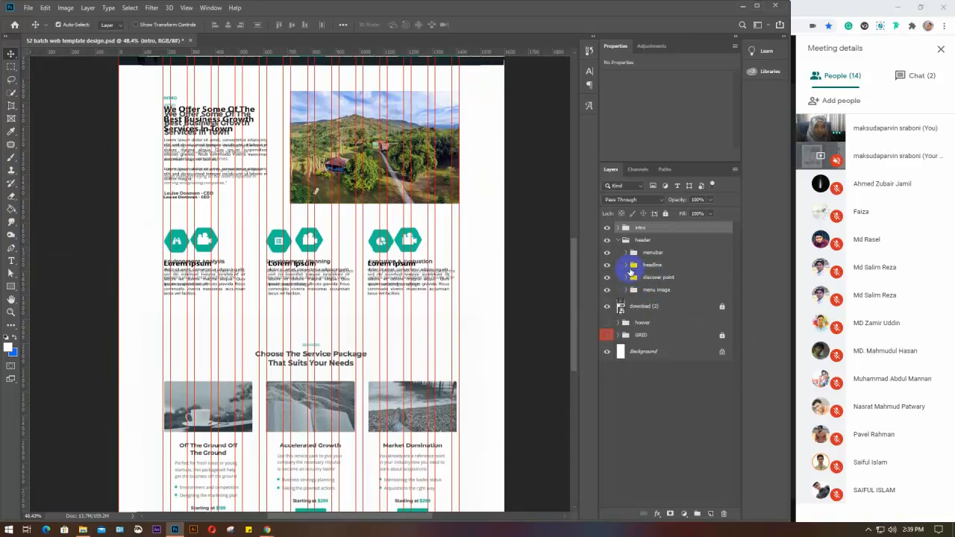
pyautogui.click(617, 240)
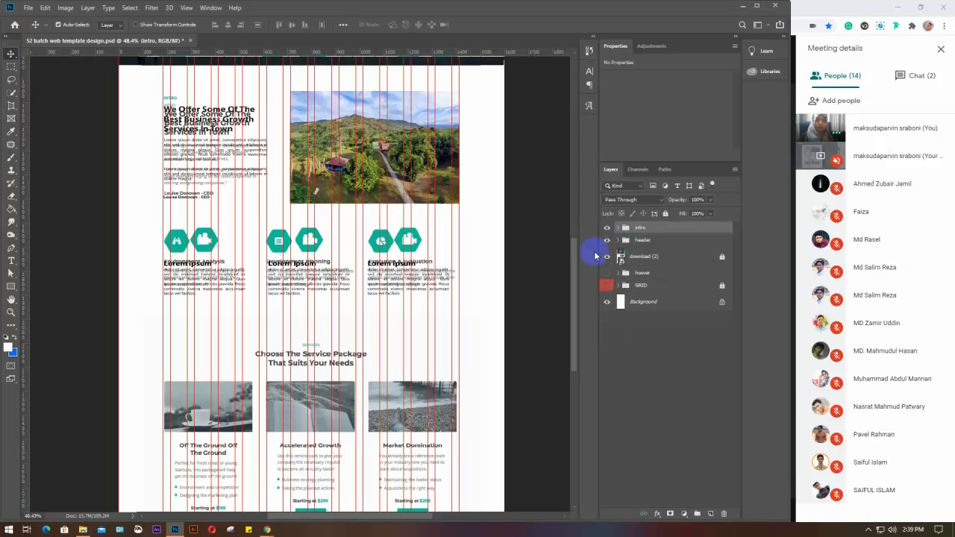
# Add the text SERVICES just above the reference's services label and line it up roughly with that label
pyautogui.scroll(6, 251, 386)
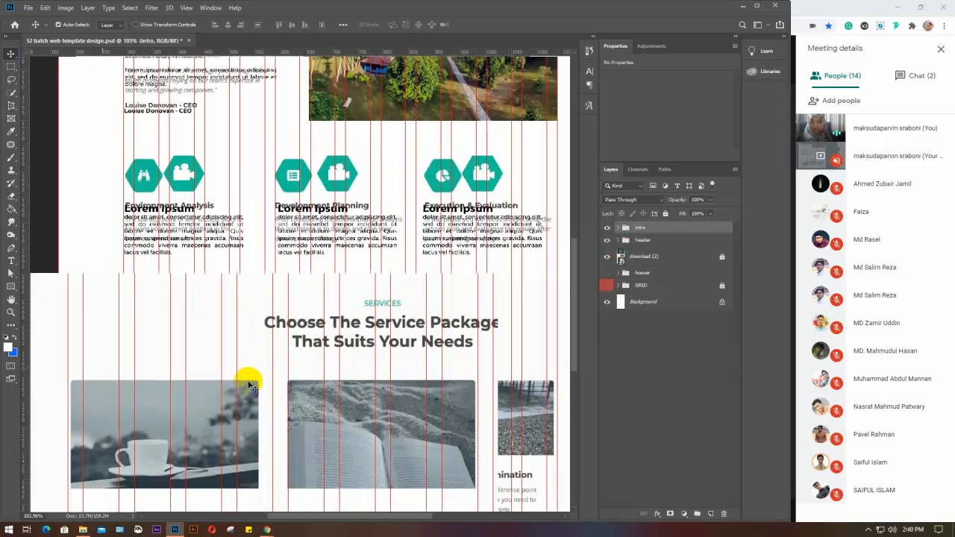
pyautogui.click(11, 260)
pyautogui.click(268, 237)
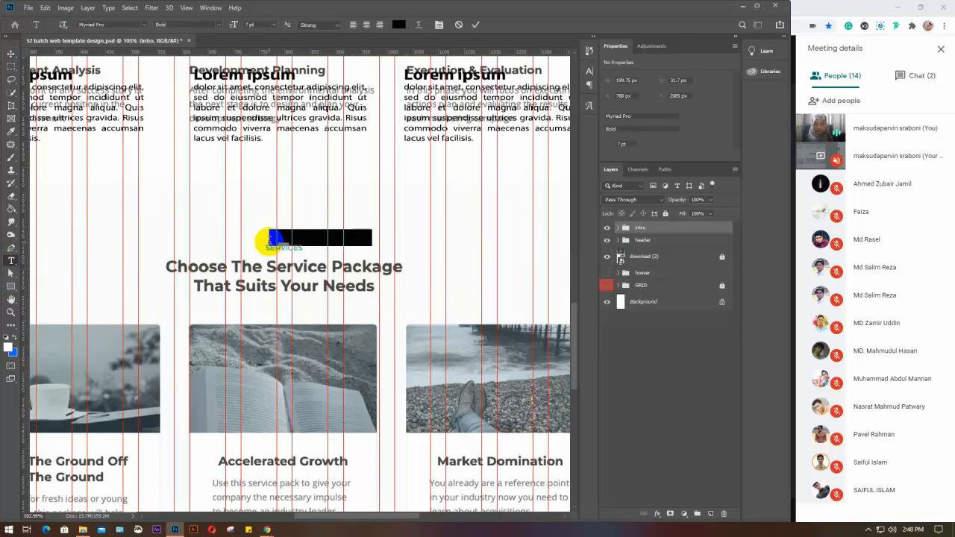
pyautogui.write('SERVICES')
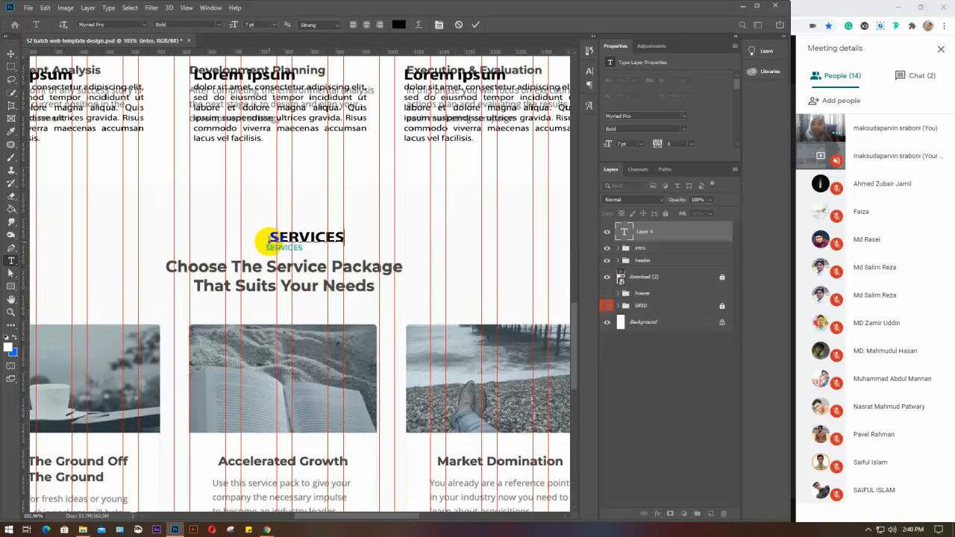
pyautogui.click(293, 309)
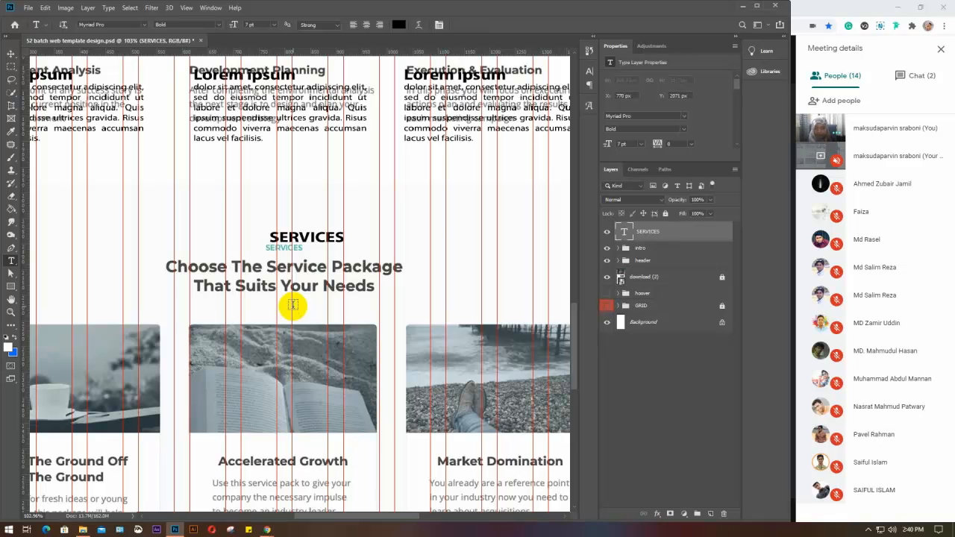
pyautogui.press('v')
pyautogui.moveTo(307, 239); pyautogui.dragTo(283, 240)
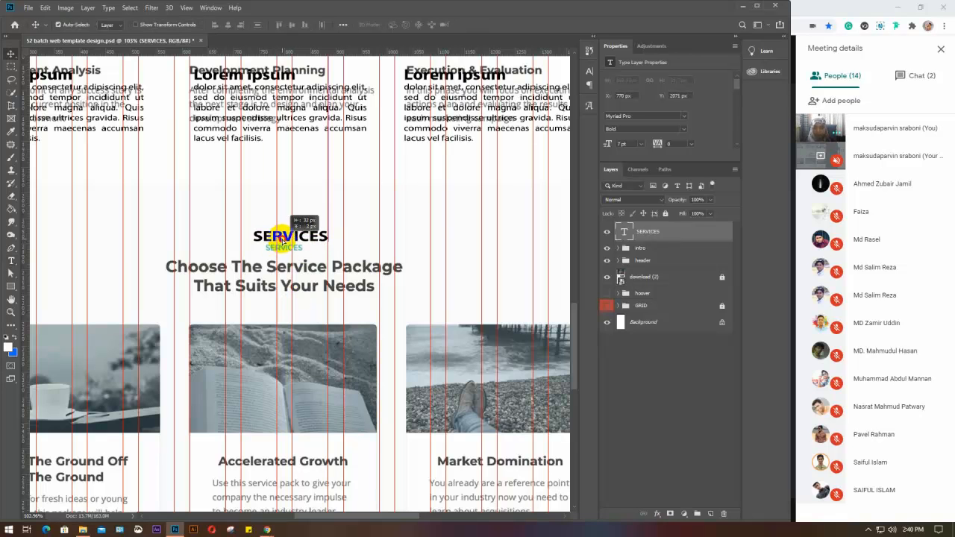
# Set the SERVICES text to 5 pt in the Semibold style
pyautogui.click(589, 71)
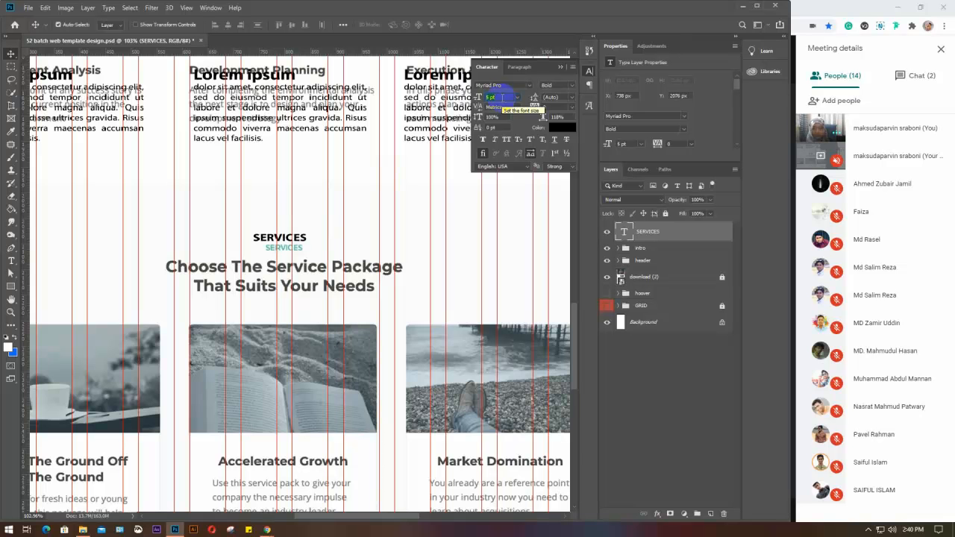
pyautogui.click(571, 85)
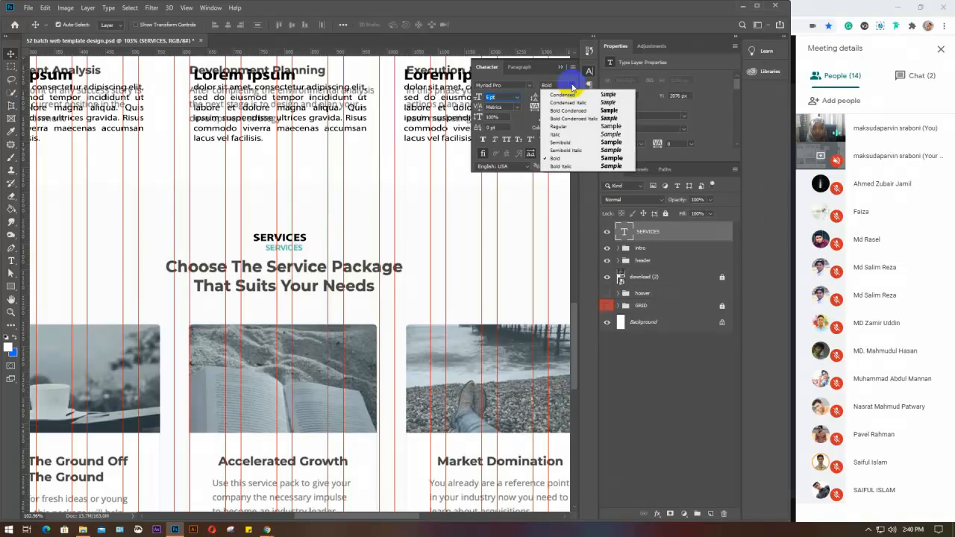
pyautogui.click(571, 143)
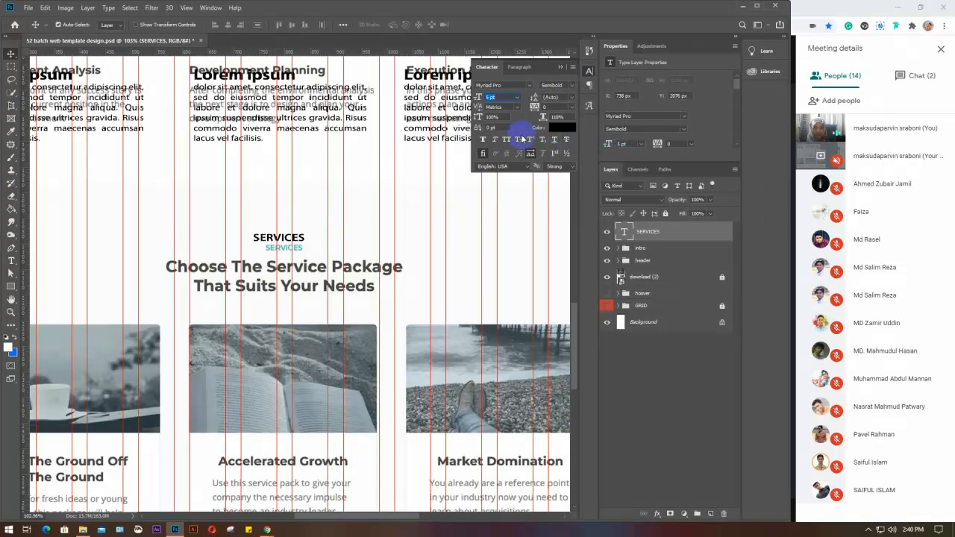
# Recolor the SERVICES text in a dark teal based on a color sampled from the reference label
pyautogui.click(569, 129)
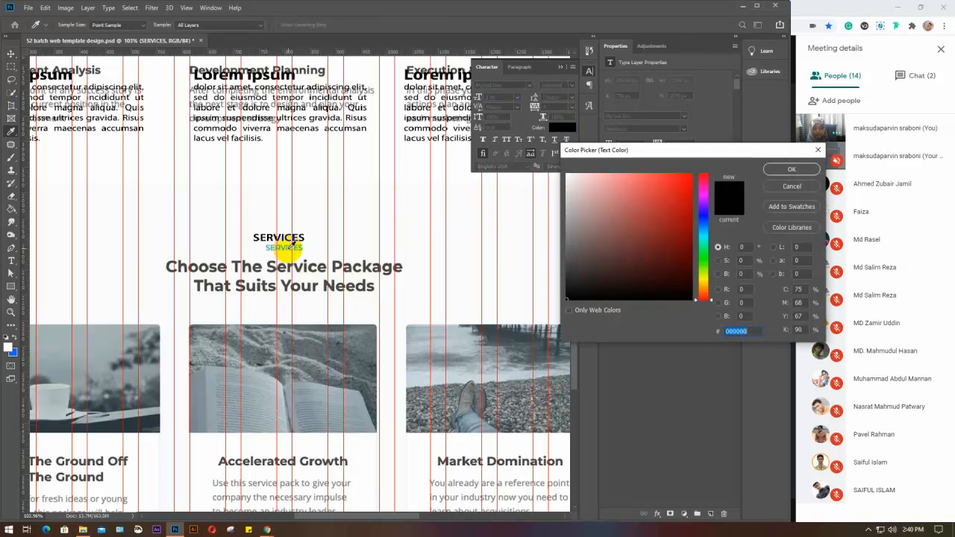
pyautogui.click(289, 251)
pyautogui.click(289, 250)
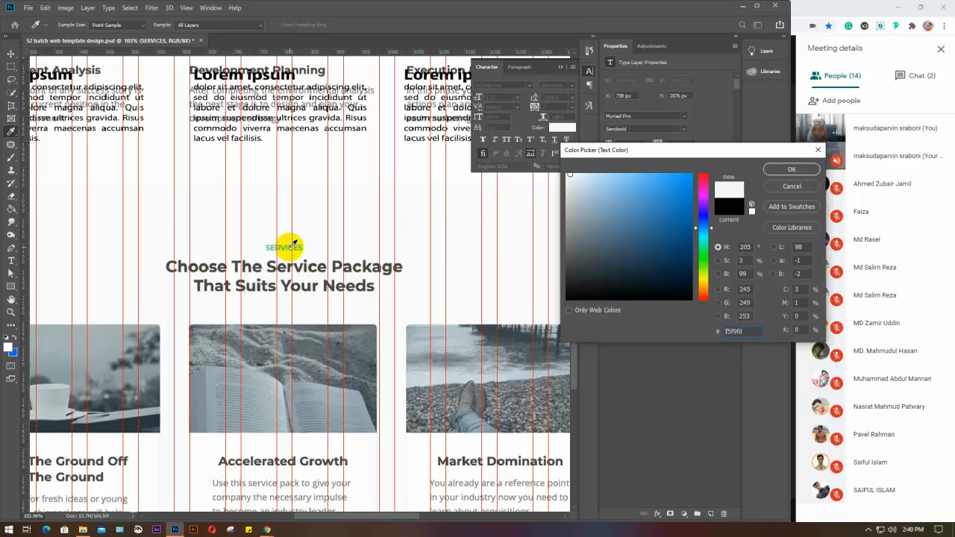
pyautogui.click(290, 248)
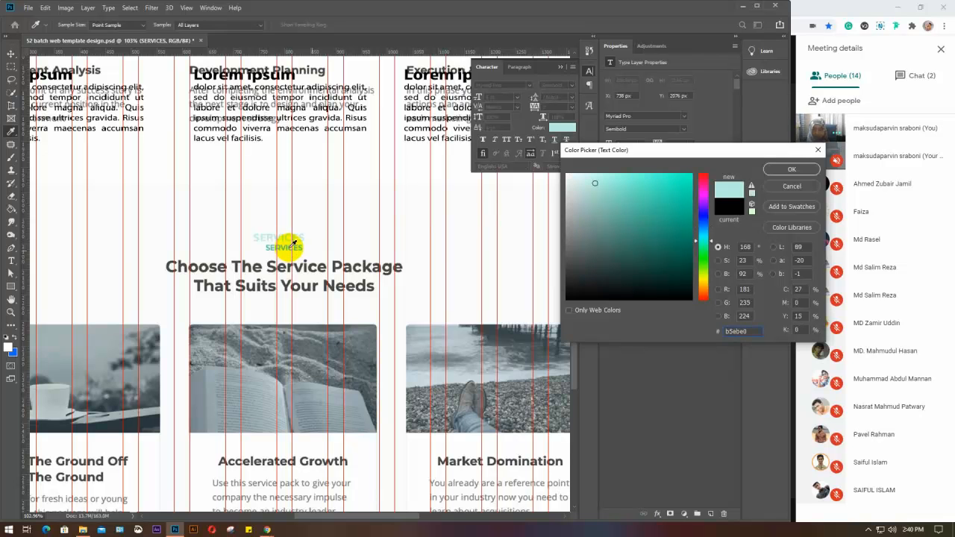
pyautogui.click(681, 259)
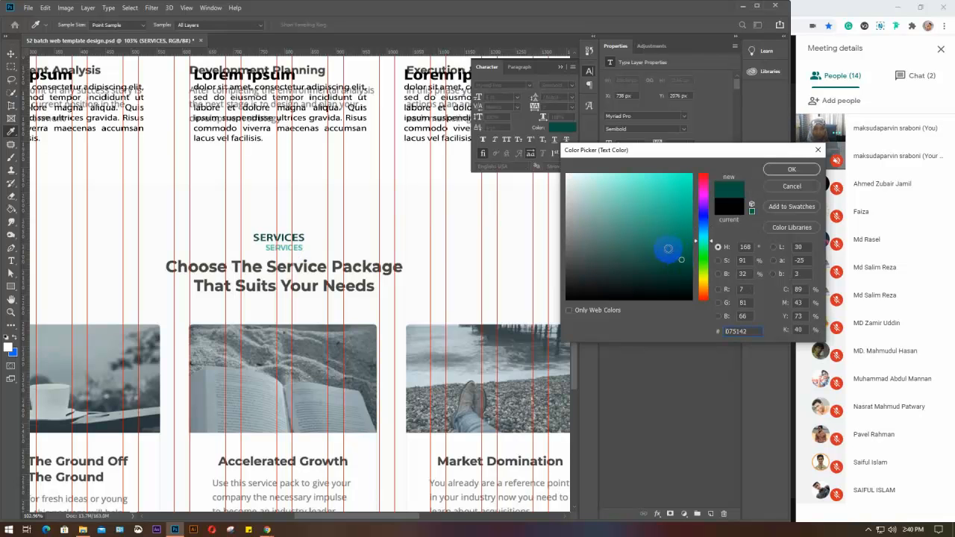
pyautogui.click(654, 240)
pyautogui.click(704, 239)
pyautogui.click(680, 220)
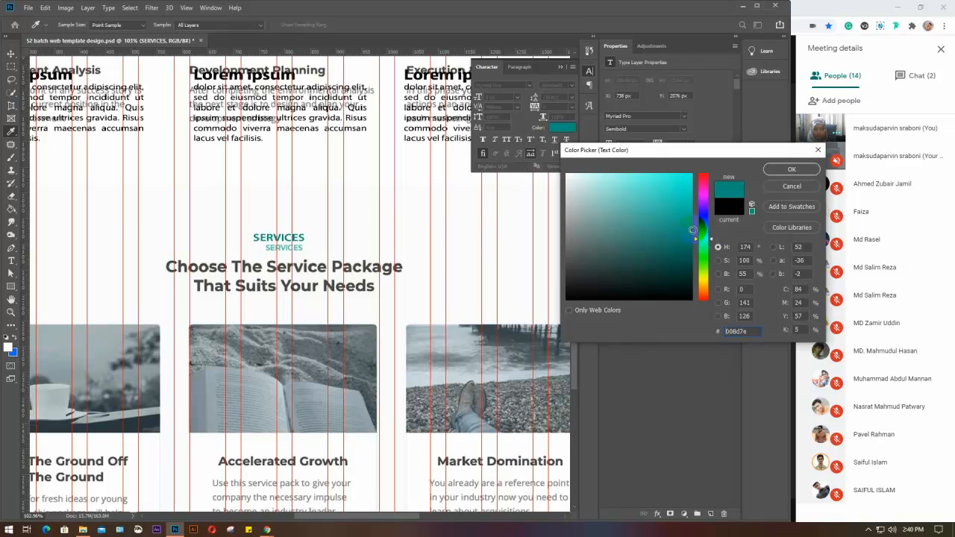
pyautogui.click(792, 169)
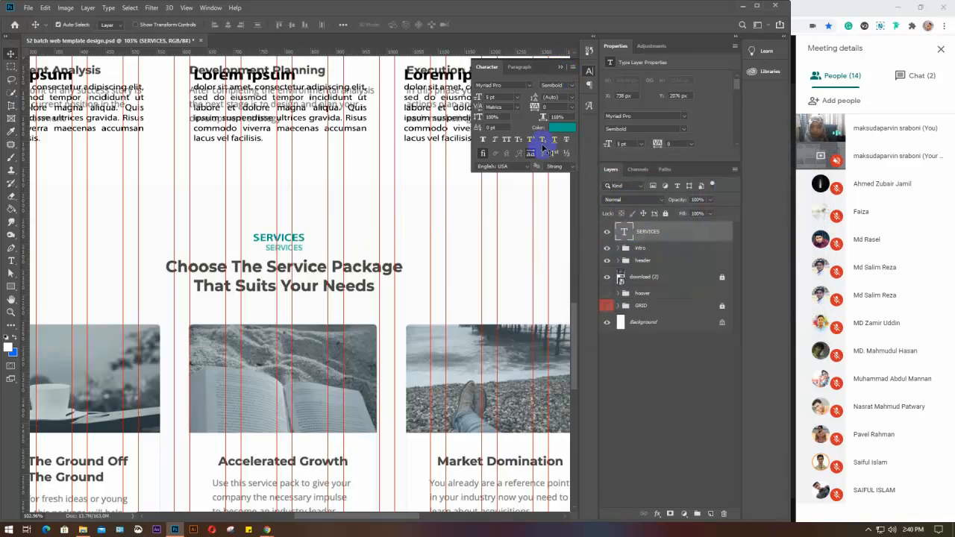
# Add a paragraph text box about 479 × 61 px over the reference heading, keeping only "Lorem ipsum dolor sit amet, consectetur adipiscing elit."
pyautogui.click(270, 307)
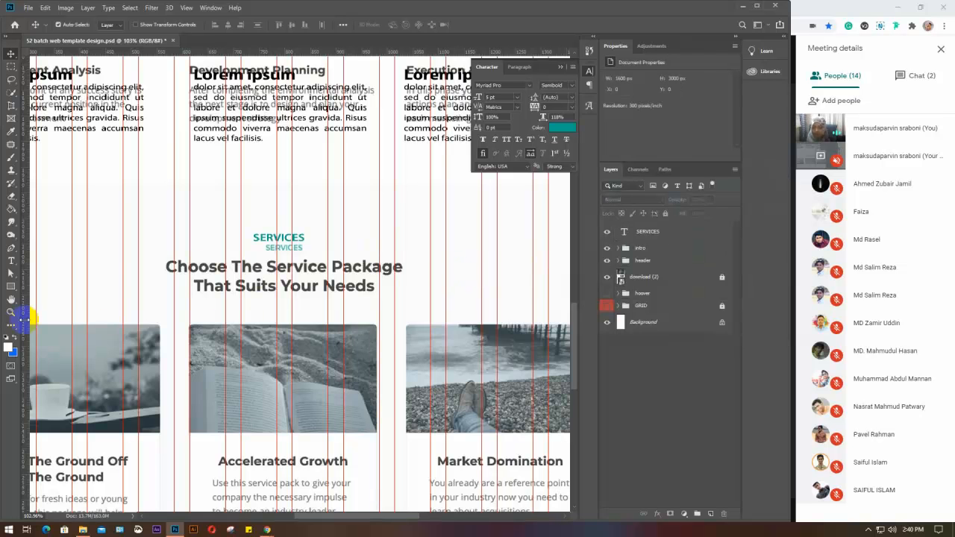
pyautogui.click(10, 263)
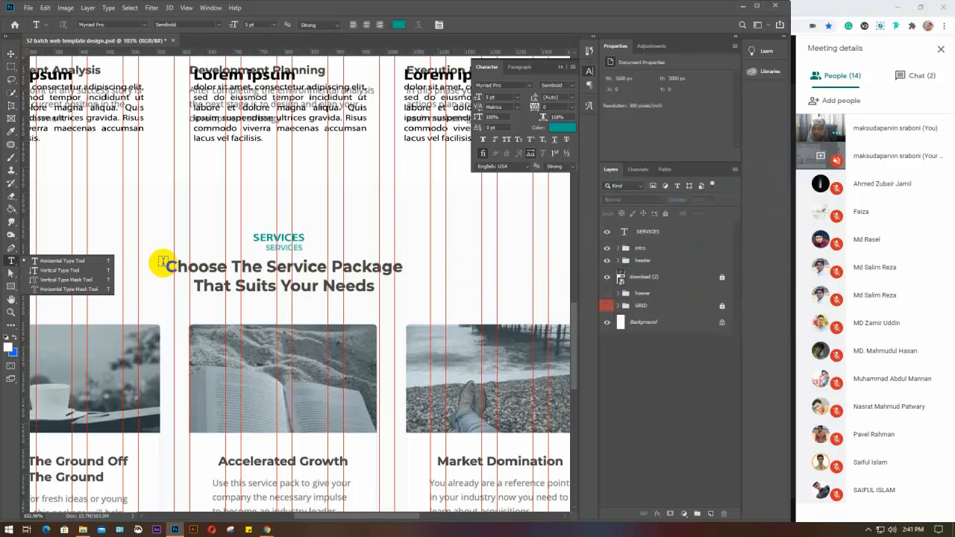
pyautogui.moveTo(162, 266); pyautogui.dragTo(406, 302)
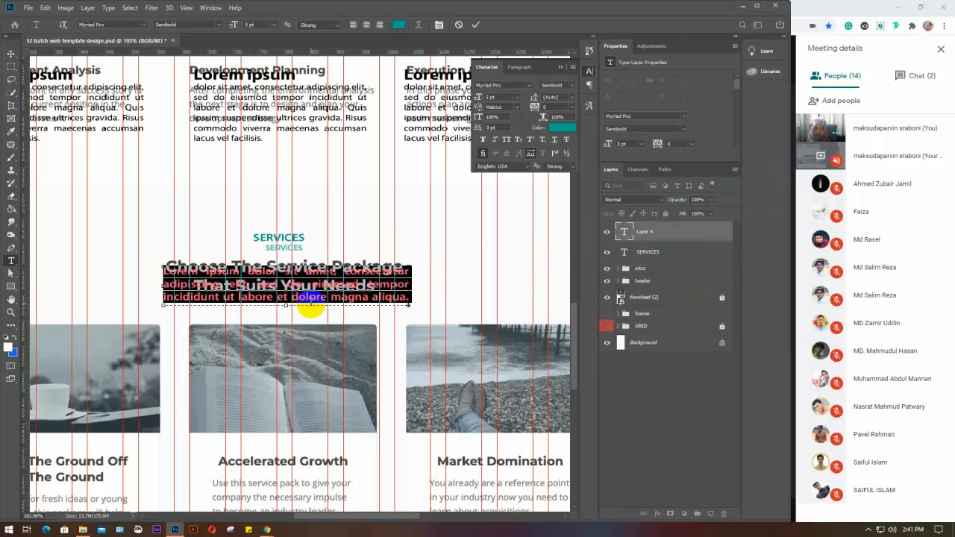
pyautogui.moveTo(286, 305); pyautogui.dragTo(298, 375)
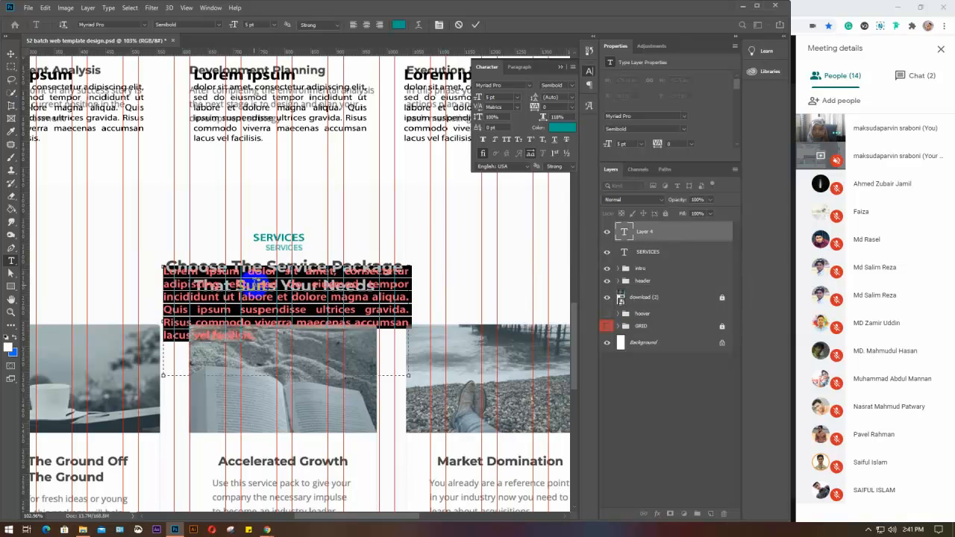
pyautogui.moveTo(250, 285); pyautogui.dragTo(275, 352)
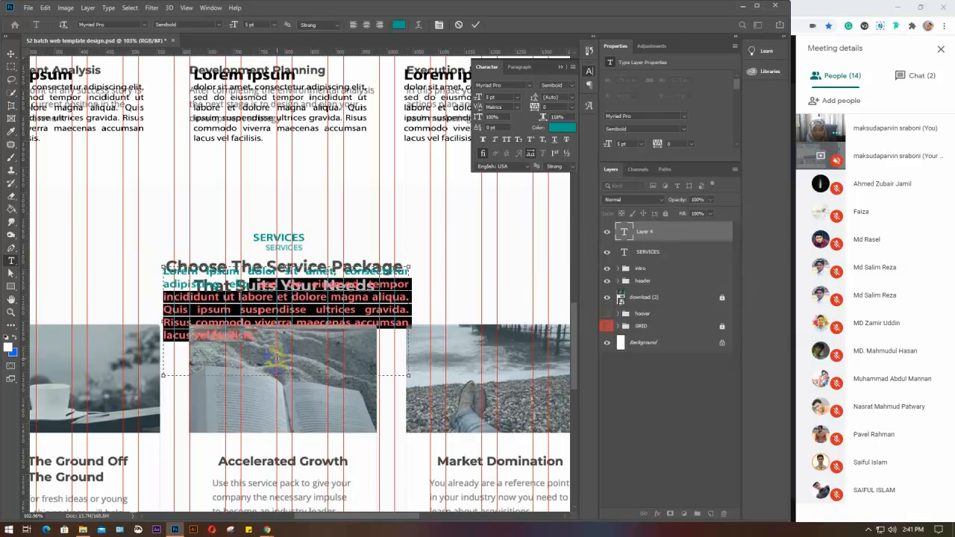
pyautogui.press('BackSpace')
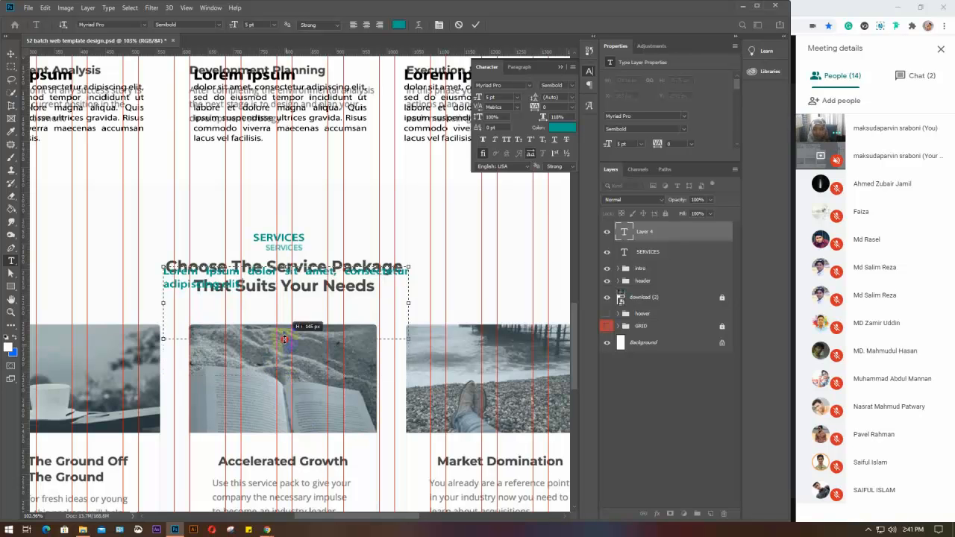
pyautogui.moveTo(285, 340); pyautogui.dragTo(285, 299)
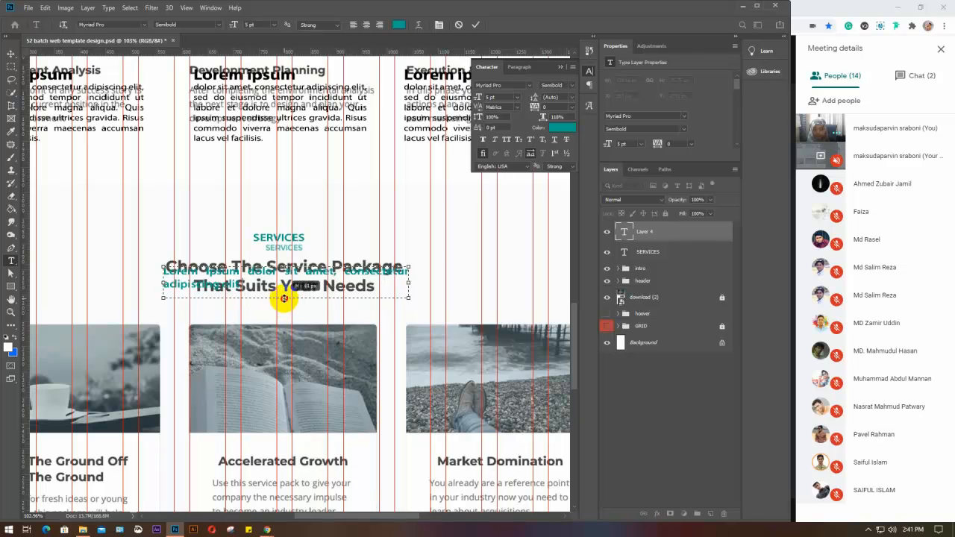
pyautogui.hotkey('ctrl', 'Return')
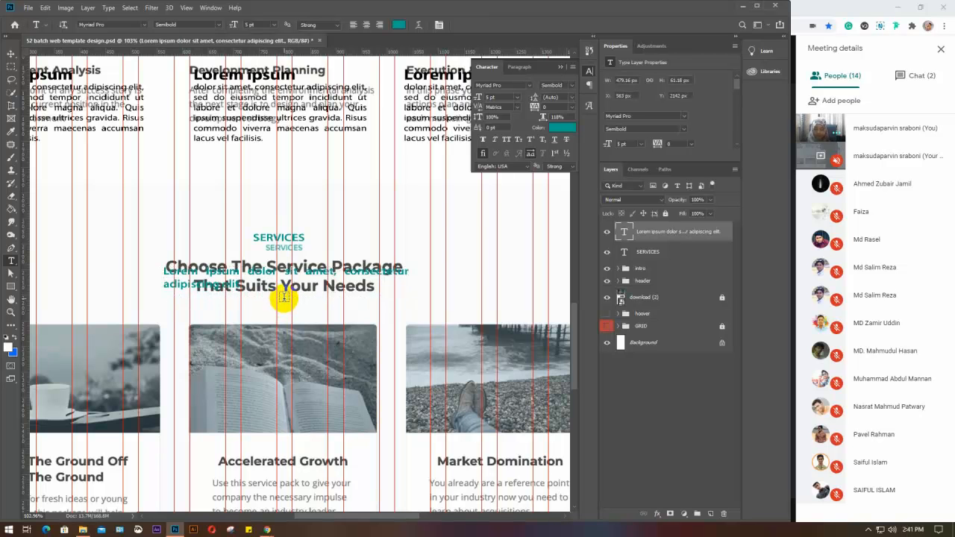
# Change the placeholder heading's text color to a near-black gray, about #202121
pyautogui.press('v')
pyautogui.click(561, 116)
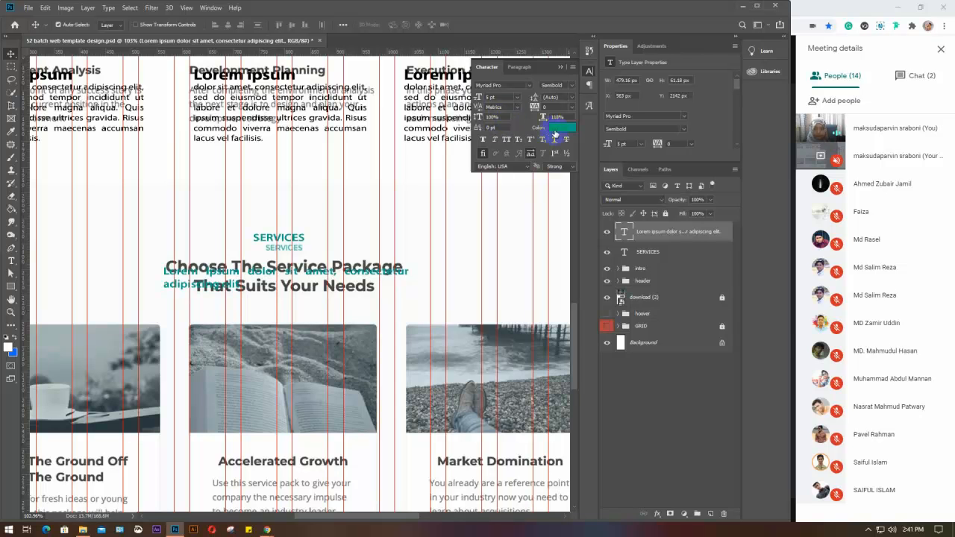
pyautogui.click(556, 128)
pyautogui.moveTo(614, 264); pyautogui.dragTo(570, 283)
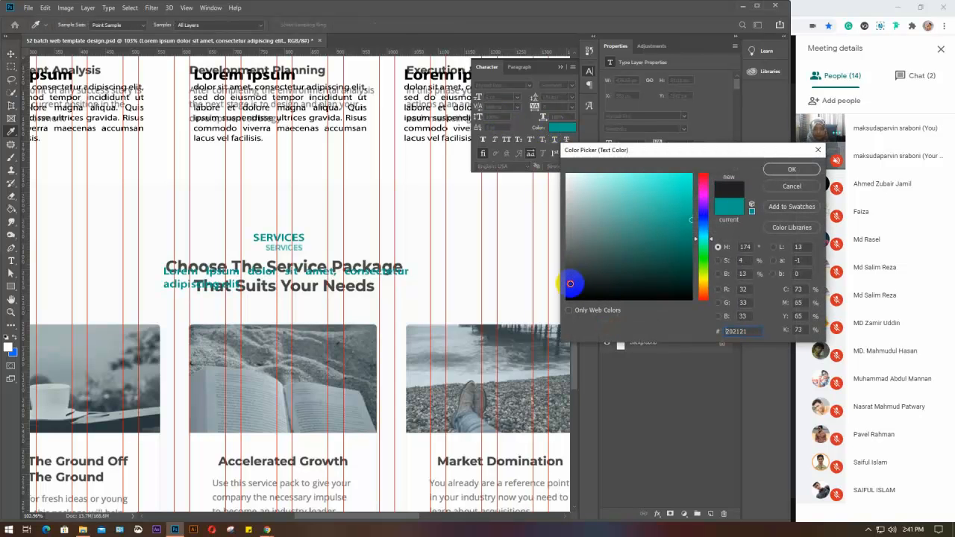
pyautogui.click(786, 168)
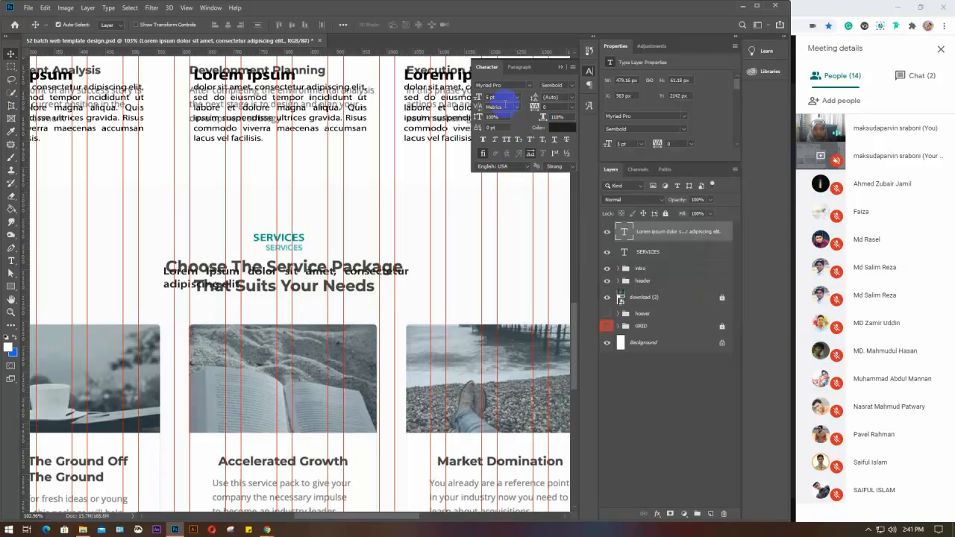
# Make the placeholder heading Bold at 8 pt and justify it with the last line centered
pyautogui.click(572, 88)
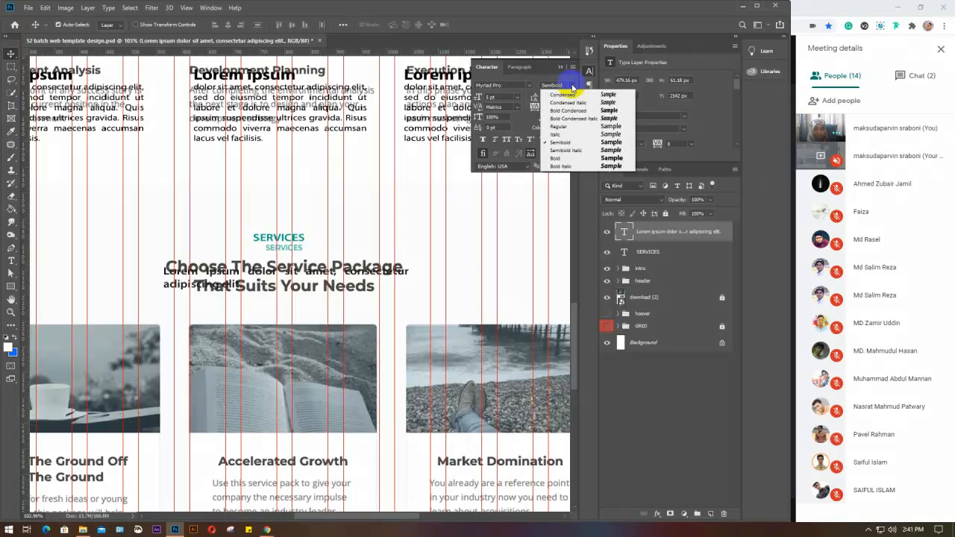
pyautogui.click(561, 157)
pyautogui.click(504, 97)
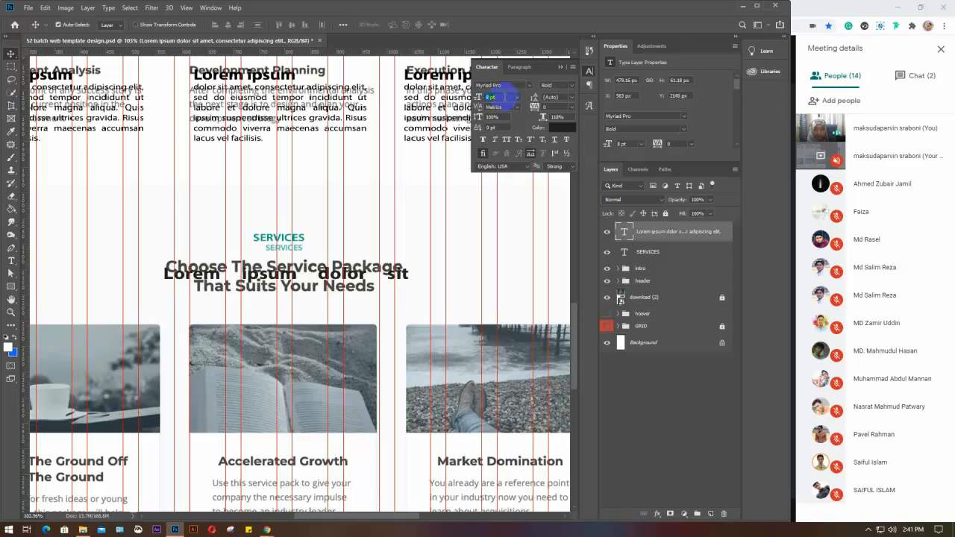
pyautogui.click(519, 66)
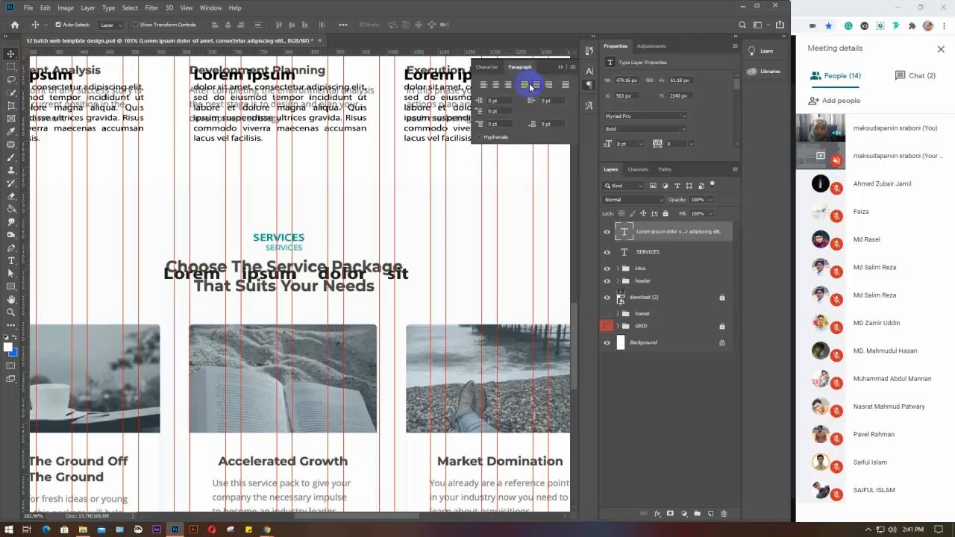
pyautogui.click(485, 67)
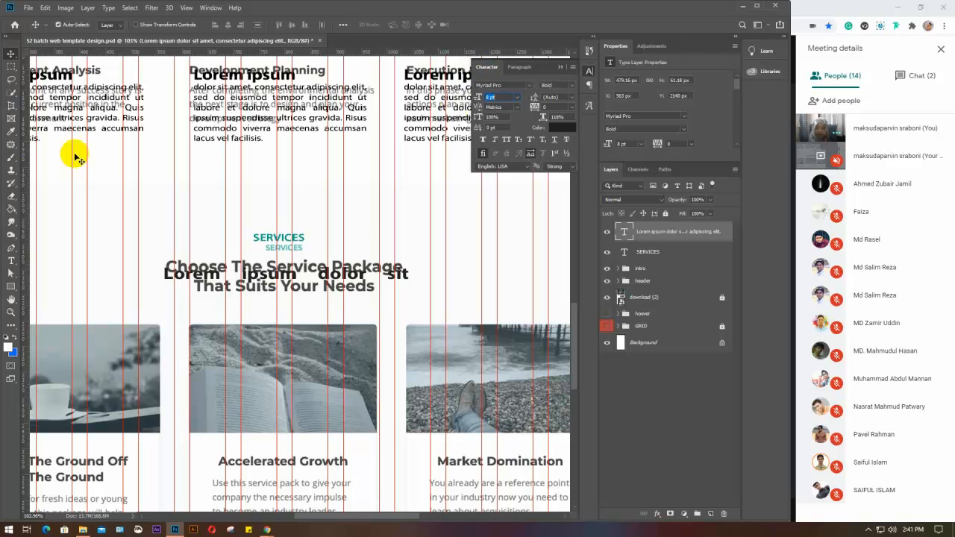
# Extend the placeholder heading's text box downward so that the whole sentence fits
pyautogui.click(10, 263)
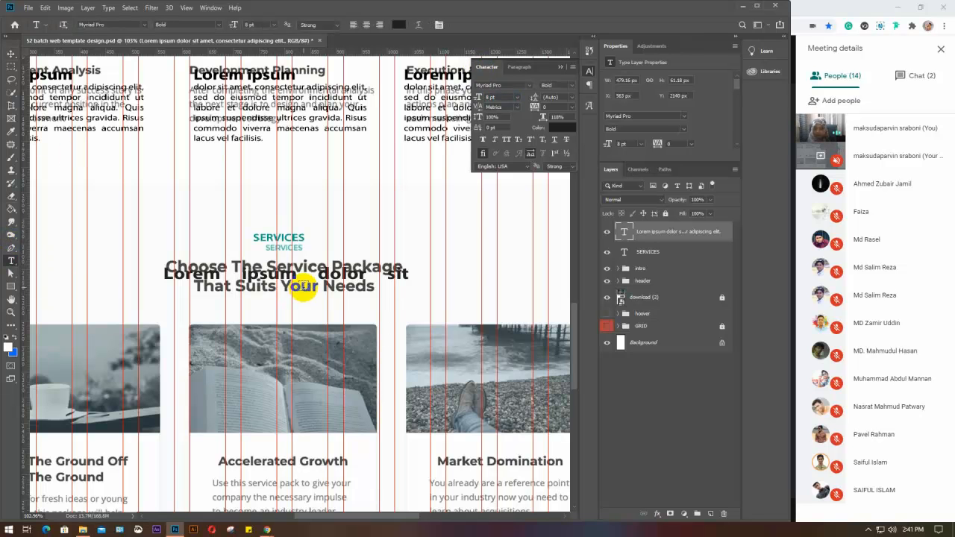
pyautogui.click(303, 288)
pyautogui.click(162, 271)
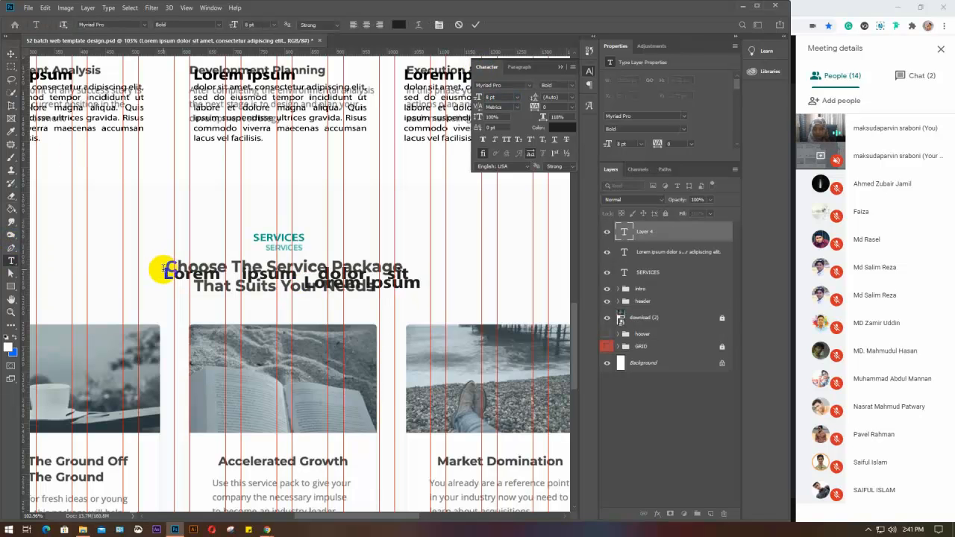
pyautogui.moveTo(162, 272); pyautogui.dragTo(422, 328)
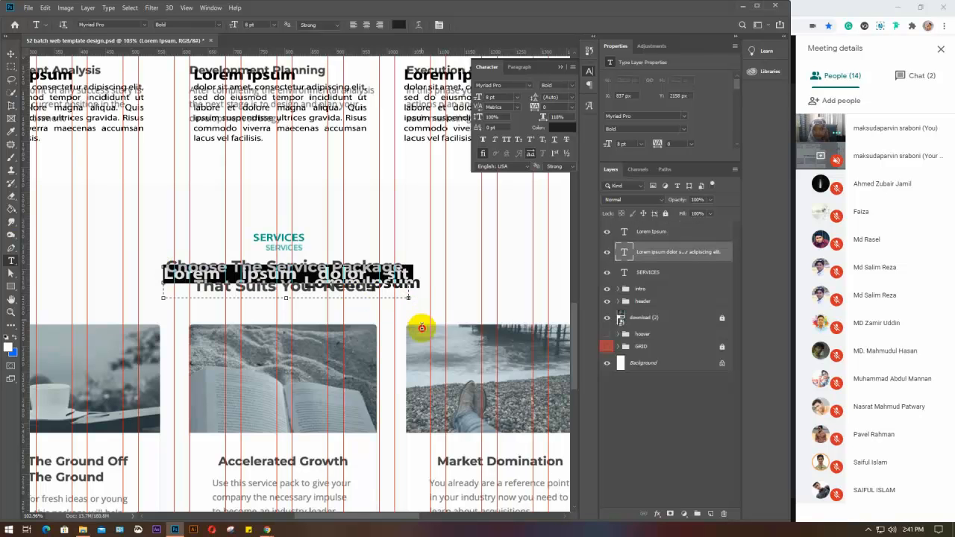
pyautogui.moveTo(284, 299); pyautogui.dragTo(278, 363)
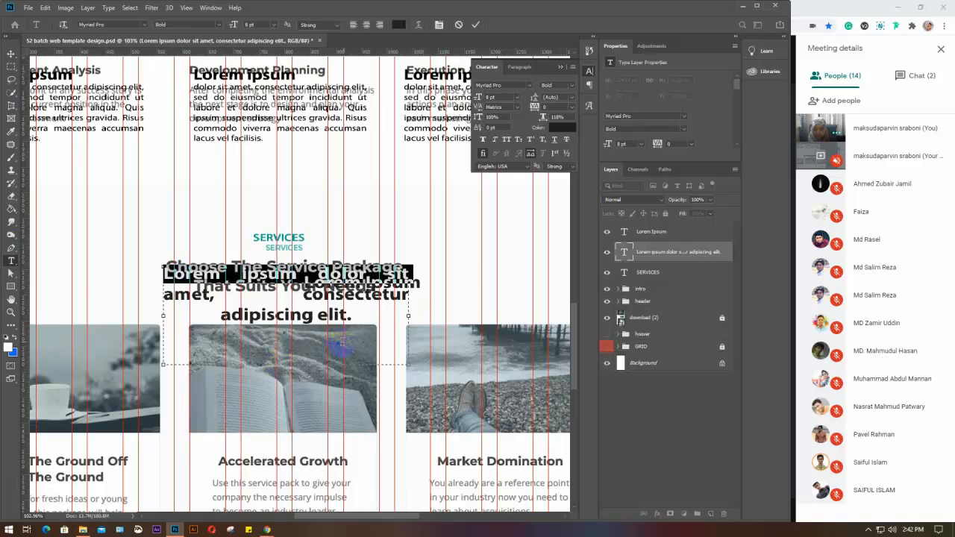
# Reduce the font size of the entire placeholder heading to 7 pt
pyautogui.moveTo(359, 337); pyautogui.dragTo(166, 275)
pyautogui.click(502, 98)
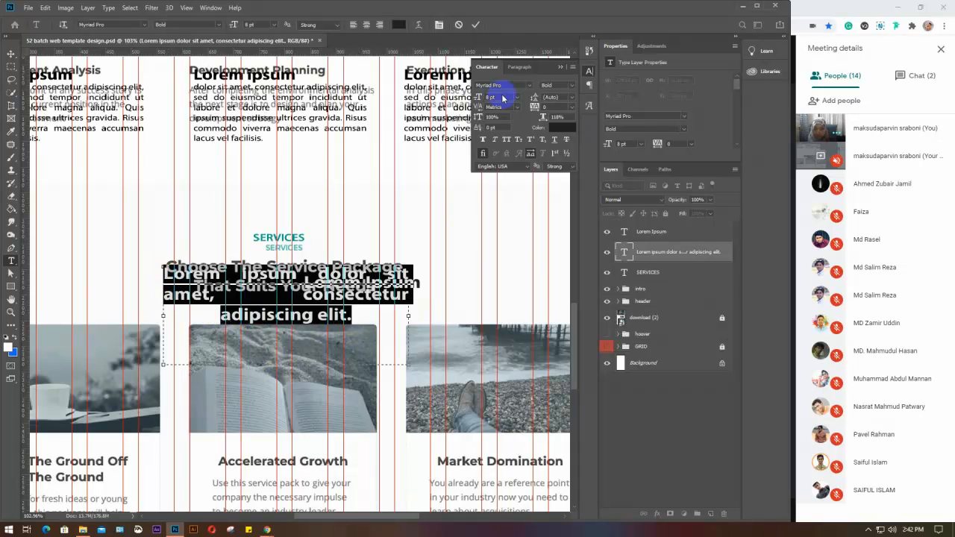
pyautogui.press('Down')
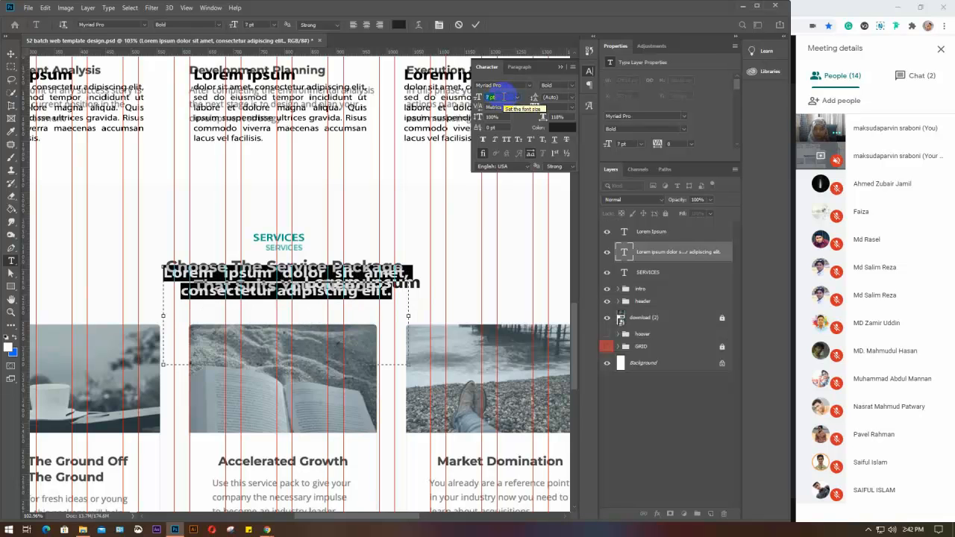
# Move the placeholder heading up so that it lines up with the reference heading in the services section
pyautogui.click(11, 55)
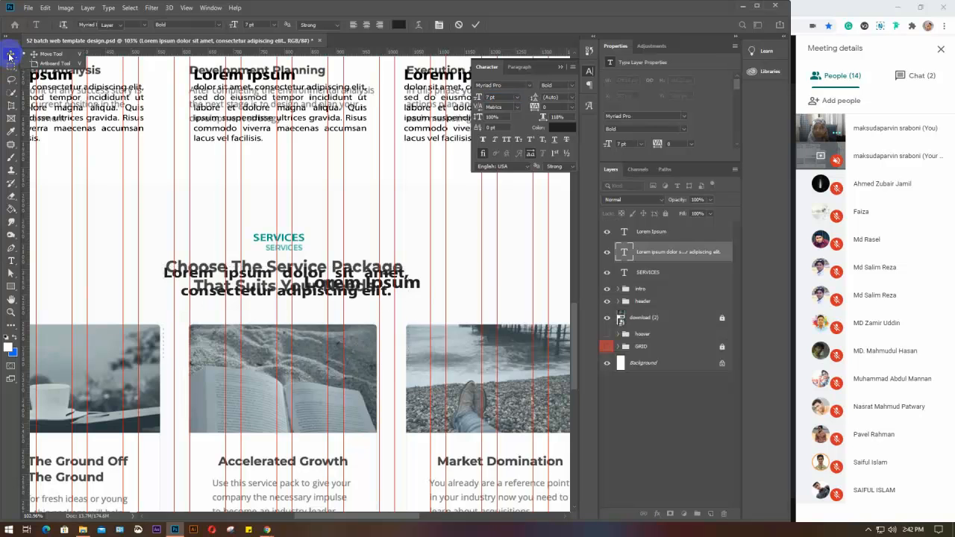
pyautogui.click(283, 303)
pyautogui.moveTo(282, 303)
pyautogui.mouseDown()
pyautogui.moveTo(279, 273)
pyautogui.moveTo(273, 286)
pyautogui.mouseUp()
pyautogui.click(337, 318)
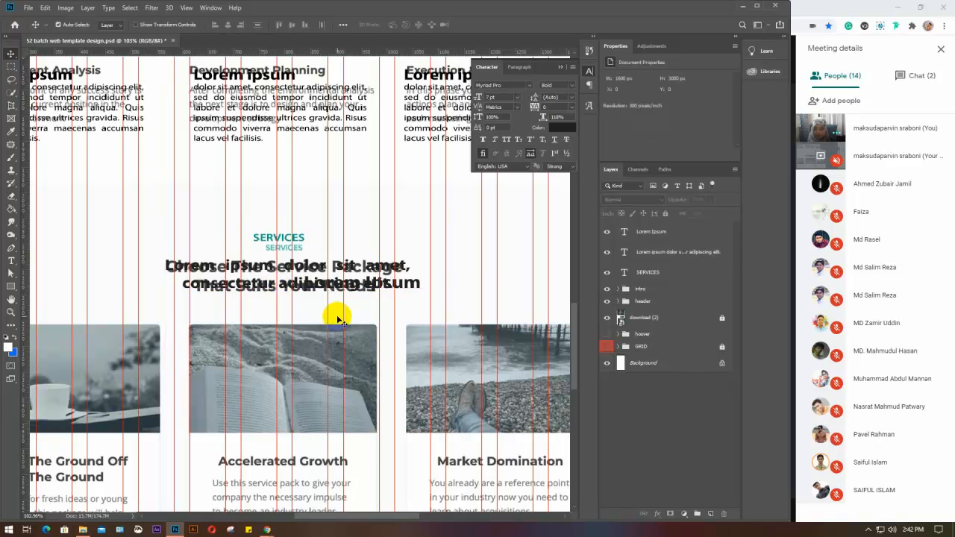
# Delete the stray "Lorem Ipsum" text layer beside the services heading and collapse the Character settings
pyautogui.scroll(-3, 335, 306)
pyautogui.moveTo(332, 244); pyautogui.dragTo(414, 296)
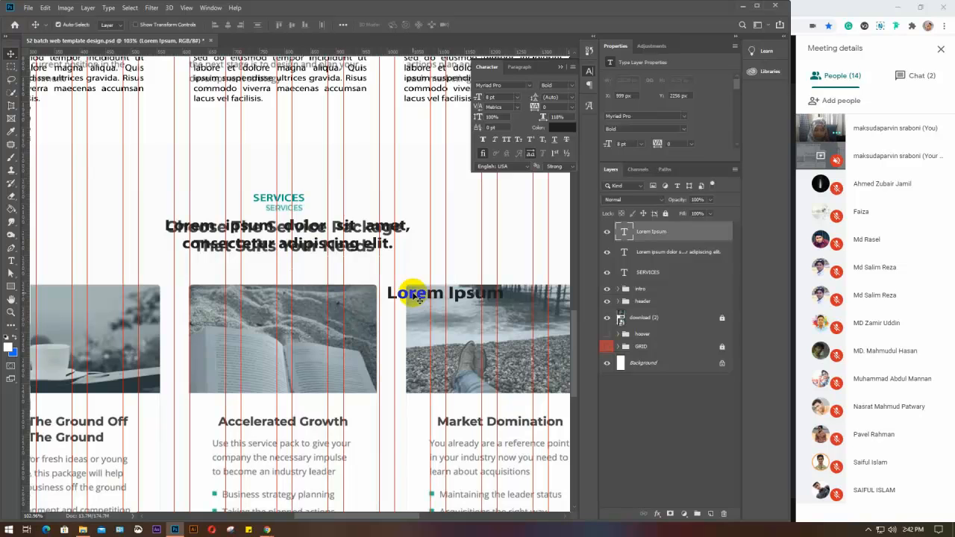
pyautogui.press('Delete')
pyautogui.doubleClick(377, 236)
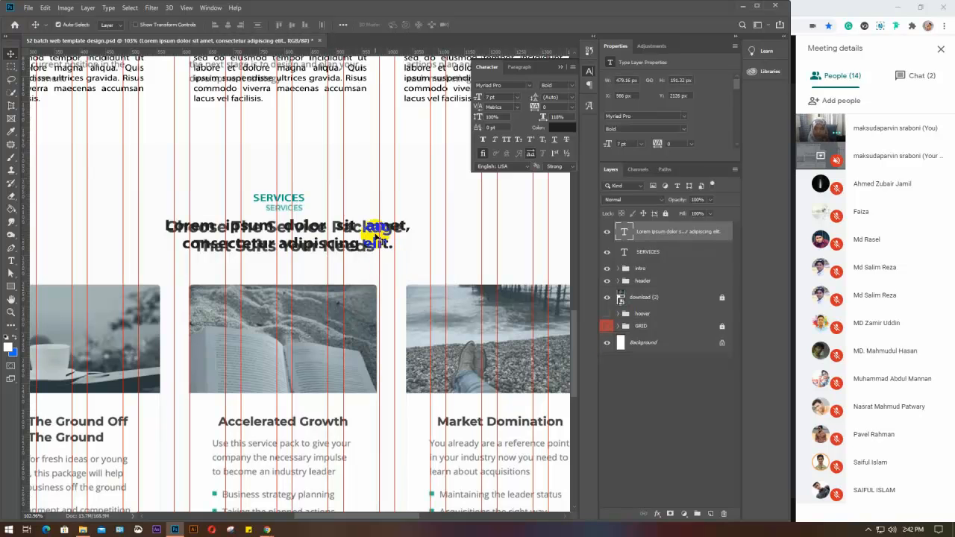
pyautogui.click(554, 86)
pyautogui.click(565, 68)
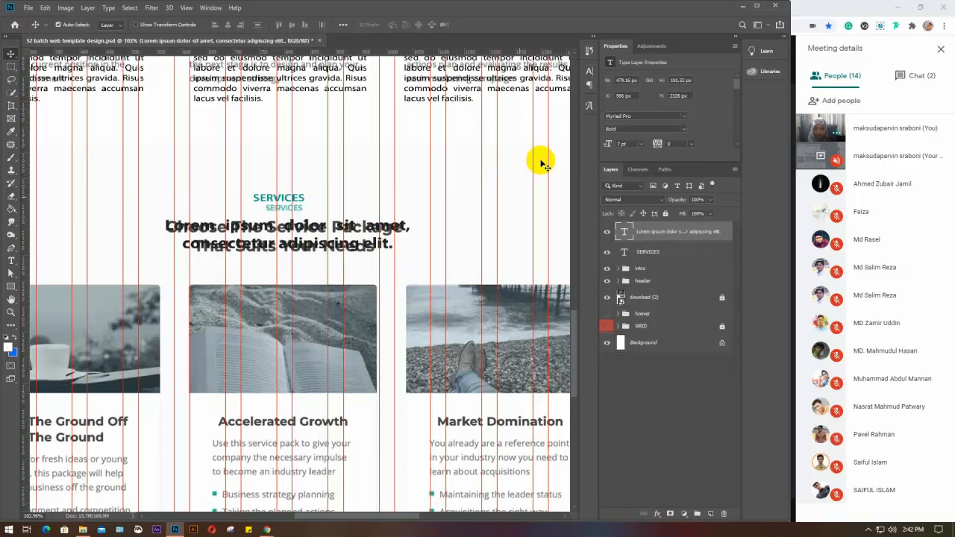
# Review the reference service cards, switch to Chrome and browse the "hill view swang" image results for a suitable card picture
pyautogui.scroll(-3, 331, 407)
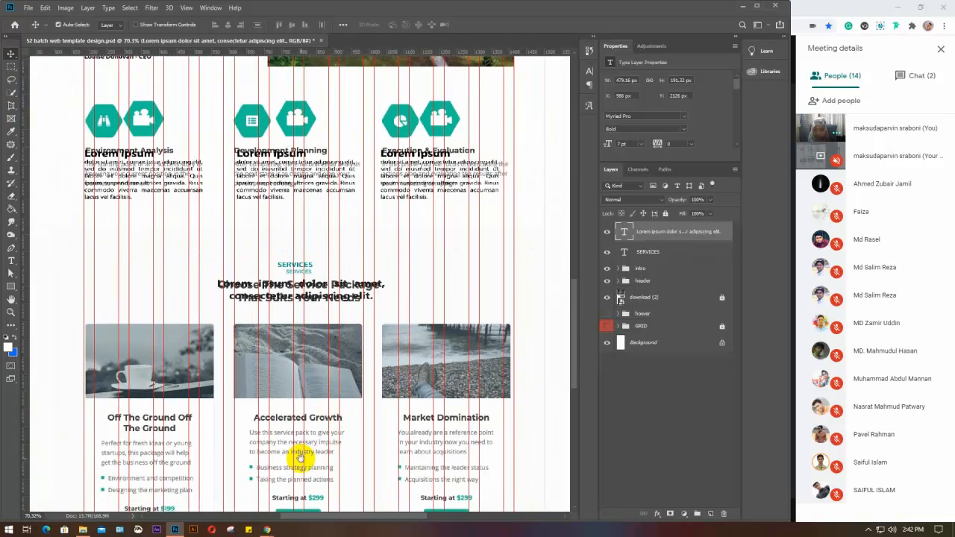
pyautogui.moveTo(303, 454); pyautogui.dragTo(321, 366)
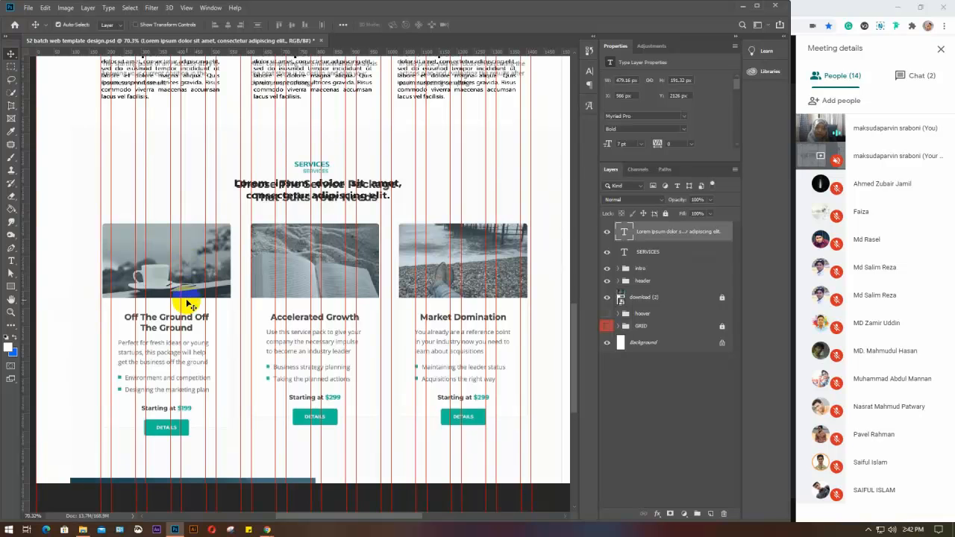
pyautogui.scroll(2, 379, 241)
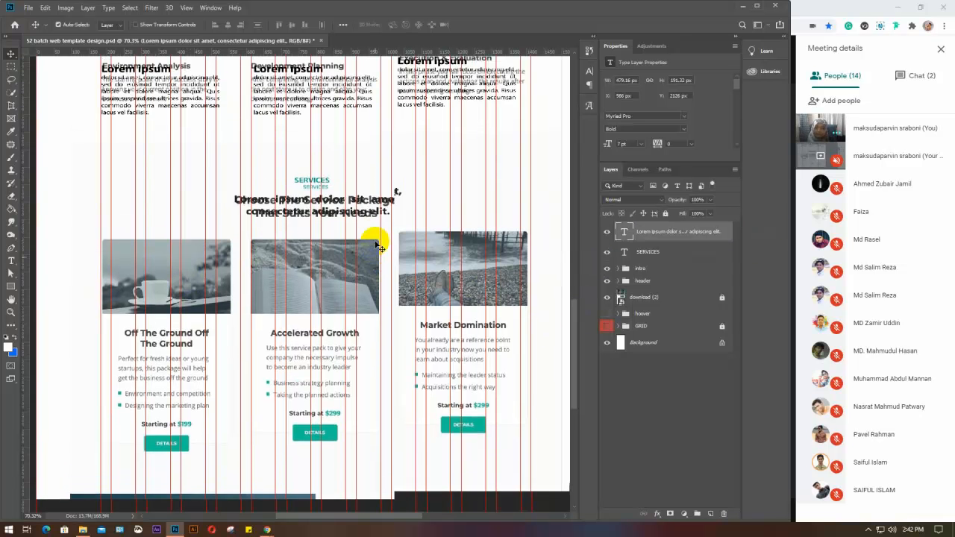
pyautogui.click(826, 9)
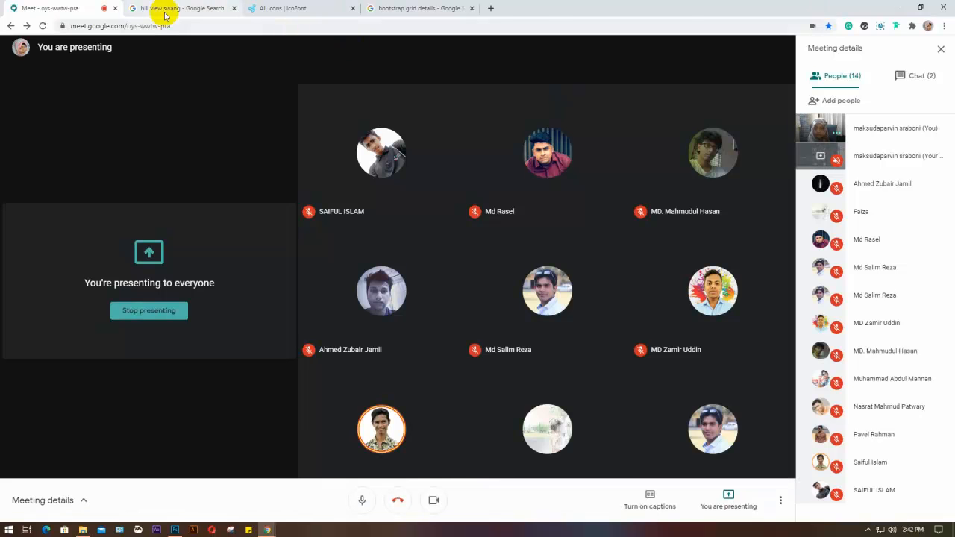
pyautogui.click(160, 9)
pyautogui.scroll(-4, 447, 254)
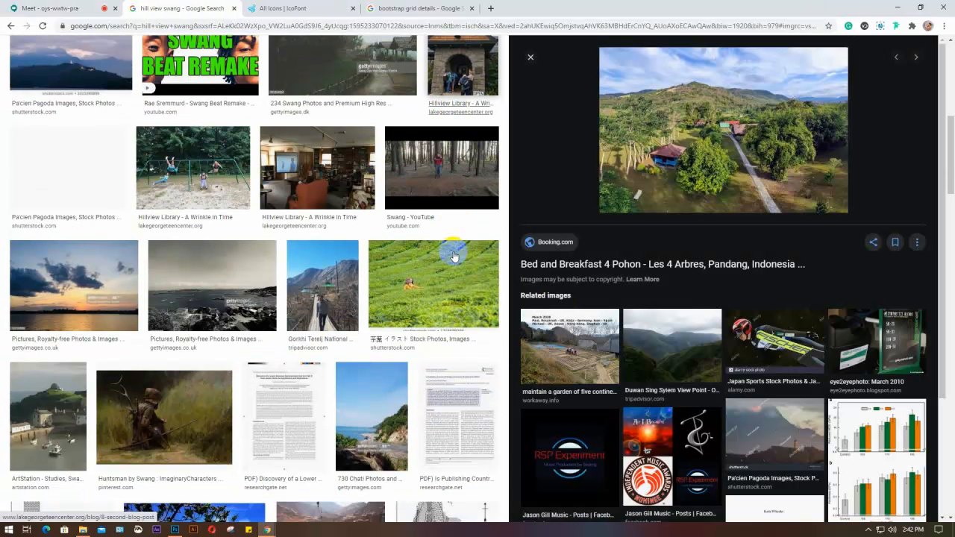
pyautogui.scroll(-3, 406, 306)
pyautogui.scroll(-3, 405, 306)
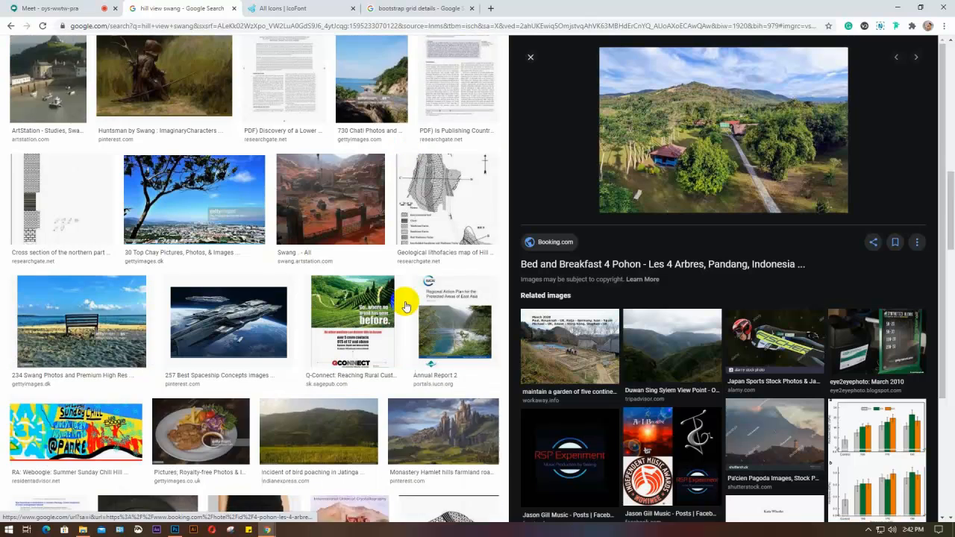
pyautogui.scroll(-3, 406, 306)
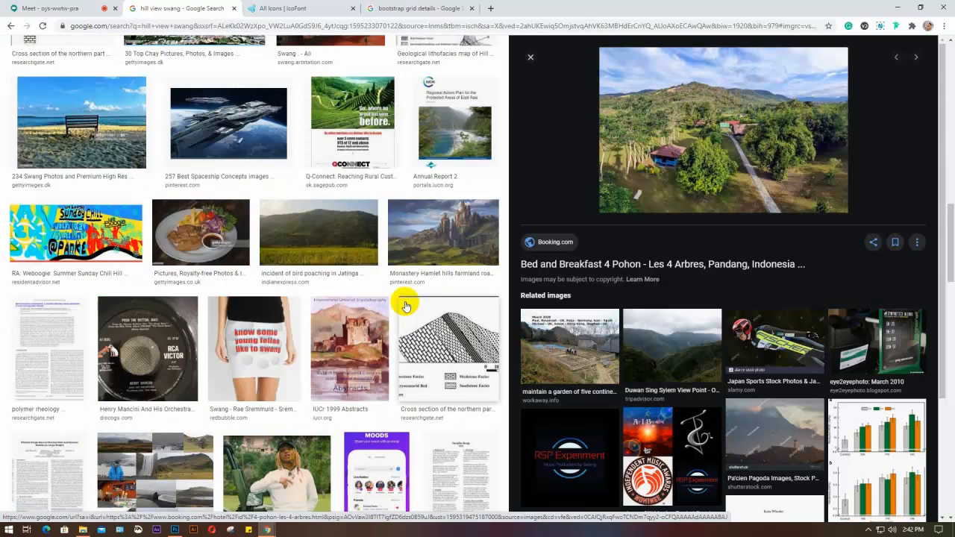
pyautogui.scroll(-3, 405, 306)
pyautogui.scroll(-3, 405, 306)
pyautogui.scroll(-3, 405, 306)
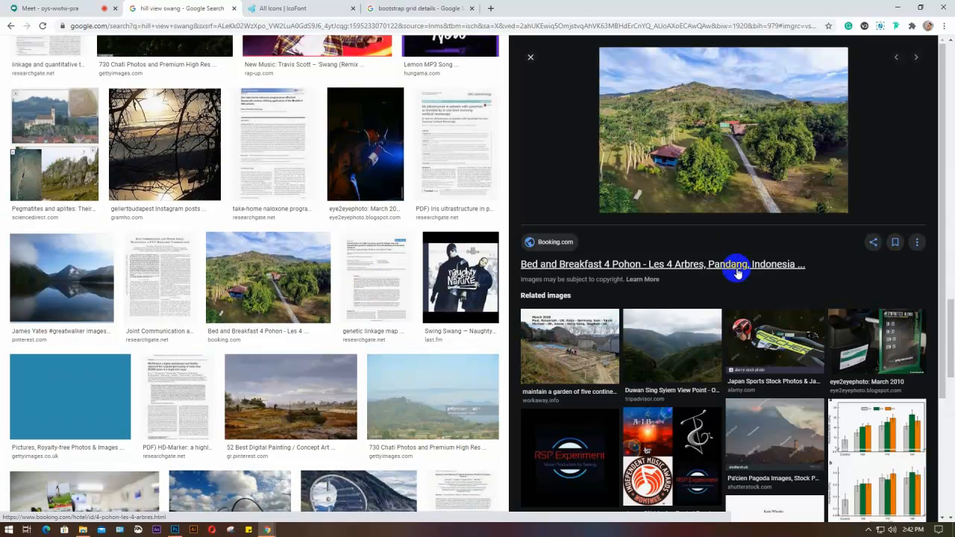
pyautogui.scroll(-3, 736, 273)
pyautogui.scroll(-2, 727, 358)
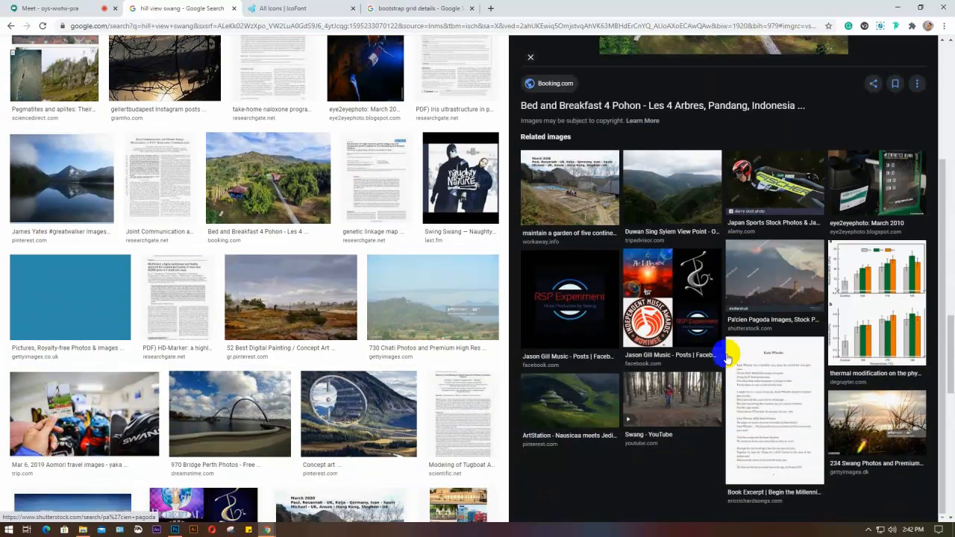
# Open the "Nausicaa meets Jedi Temple" image from the related images and copy it
pyautogui.click(571, 399)
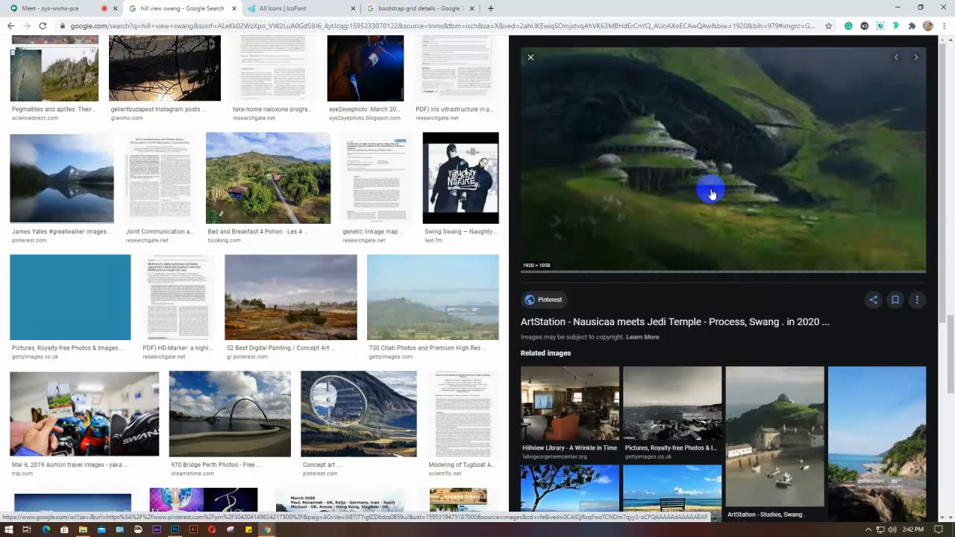
pyautogui.scroll(-5, 711, 189)
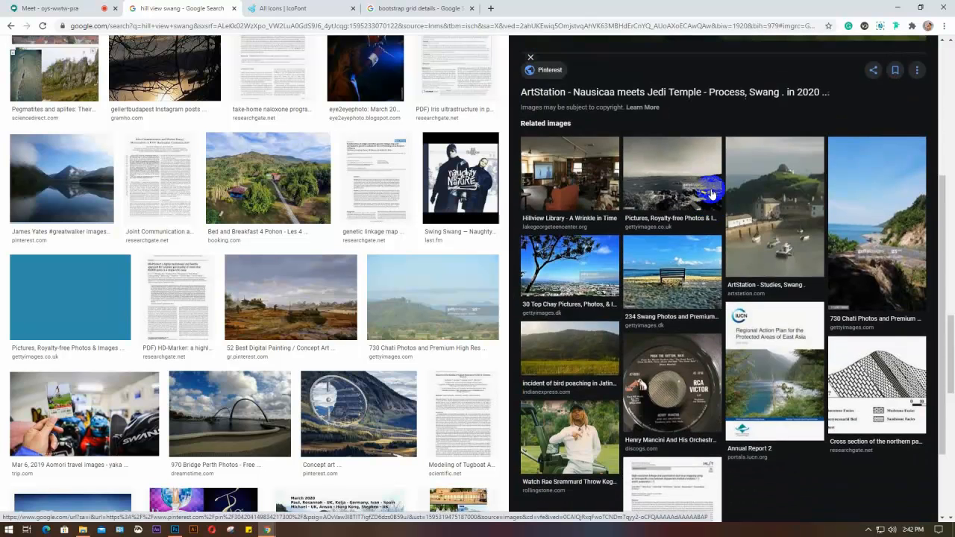
pyautogui.scroll(4, 711, 194)
pyautogui.rightClick(711, 194)
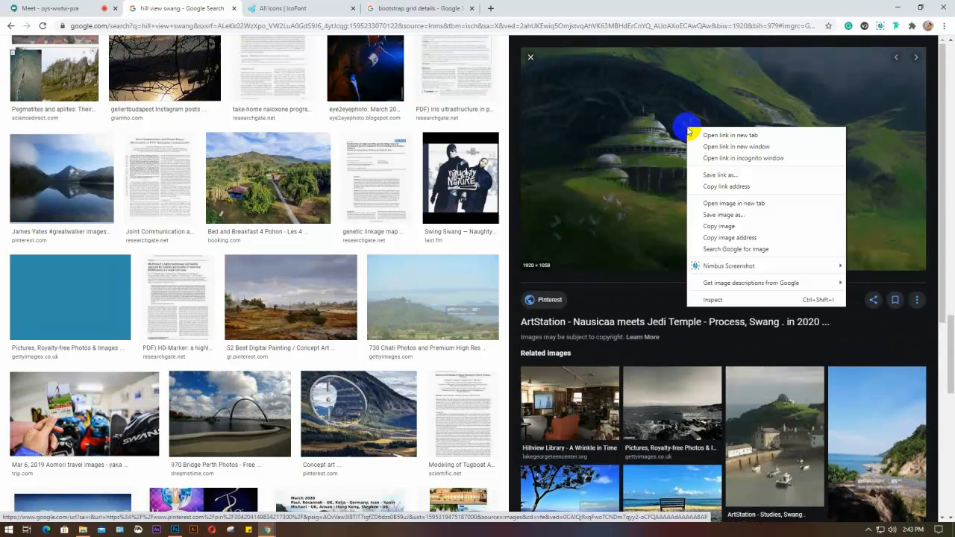
pyautogui.click(736, 226)
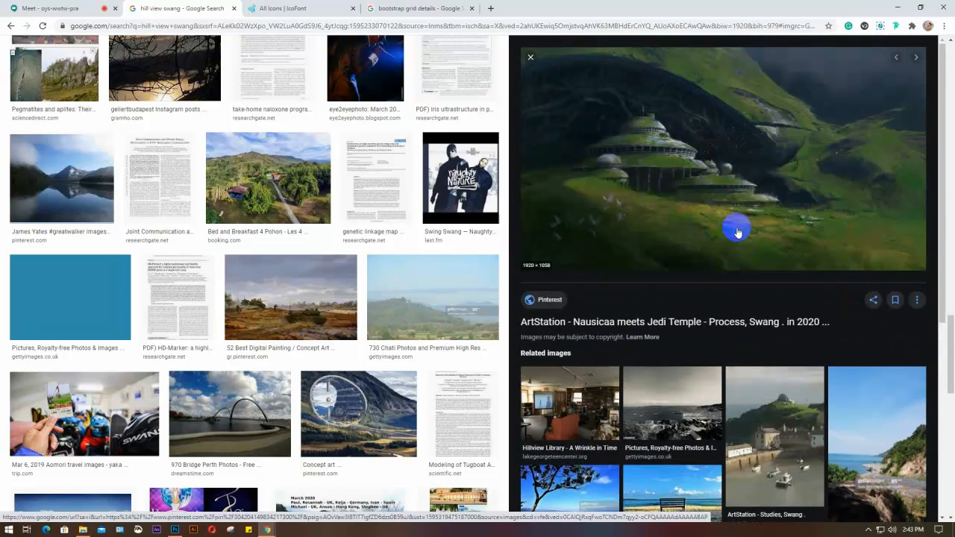
# Switch back to Photoshop and paste the copied landscape picture into the web template as a new layer
pyautogui.click(25, 7)
pyautogui.moveTo(203, 523)
pyautogui.click(174, 527)
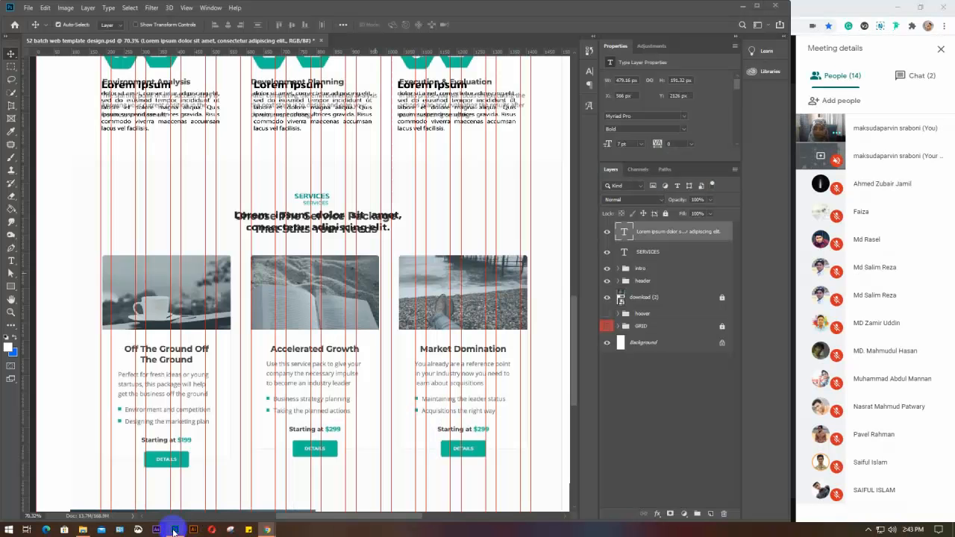
pyautogui.hotkey('ctrl', 'v')
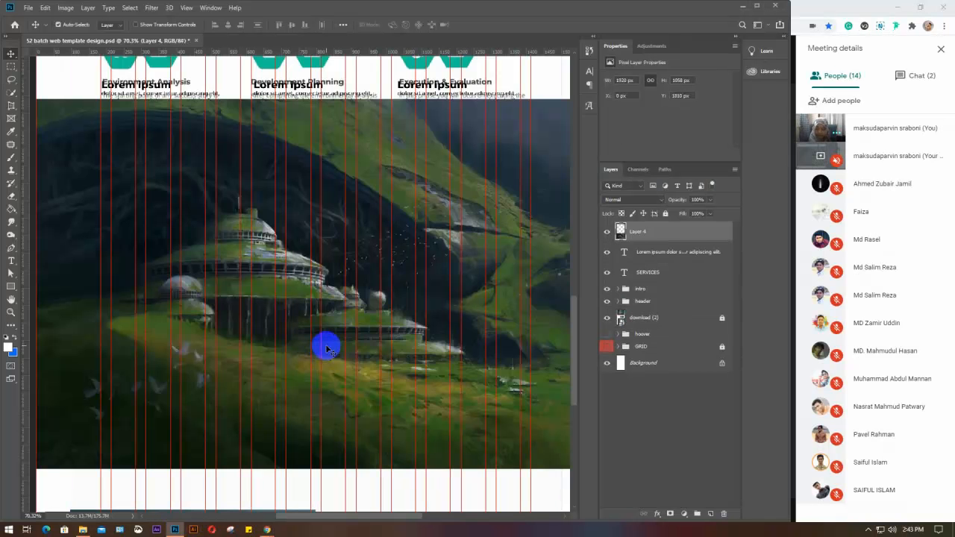
# Scale the pasted picture down proportionally to about 23.5% and move it near the first service card
pyautogui.hotkey('ctrl', 't')
pyautogui.hotkey('ctrl', '0')
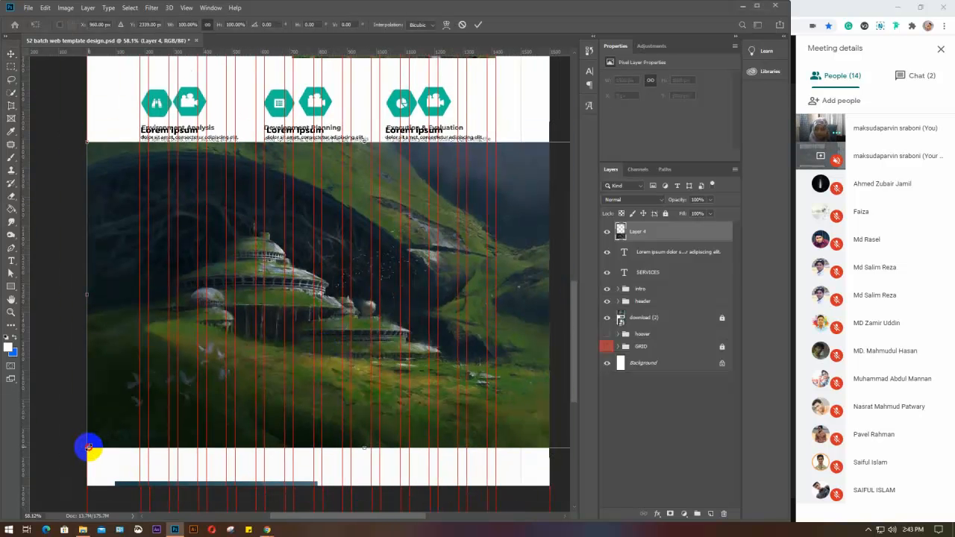
pyautogui.moveTo(88, 448); pyautogui.dragTo(289, 341)
pyautogui.moveTo(412, 269); pyautogui.dragTo(241, 326)
pyautogui.moveTo(464, 400); pyautogui.dragTo(246, 276)
pyautogui.scroll(3, 219, 291)
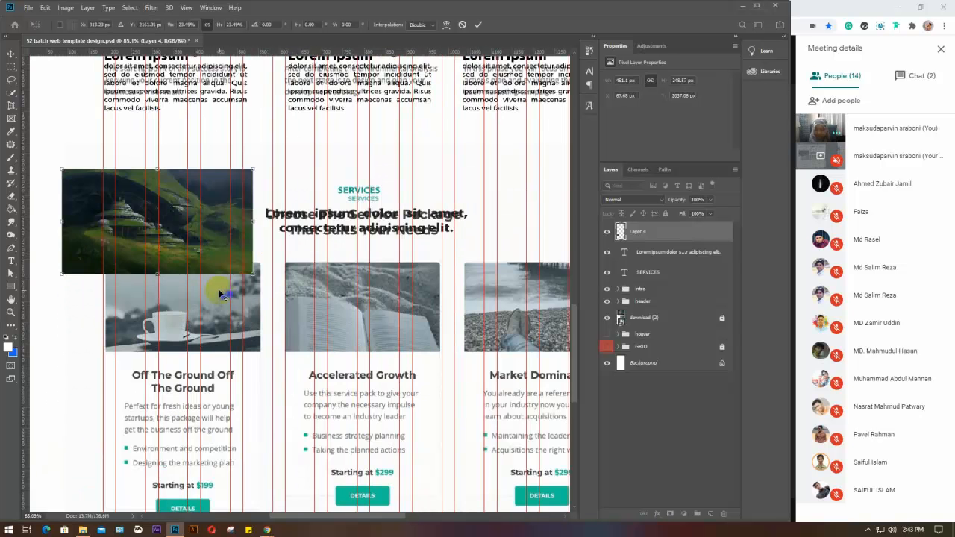
# Fit the picture over the first service card's photo at about 377 by 208 px and apply the transform
pyautogui.moveTo(209, 237); pyautogui.dragTo(253, 324)
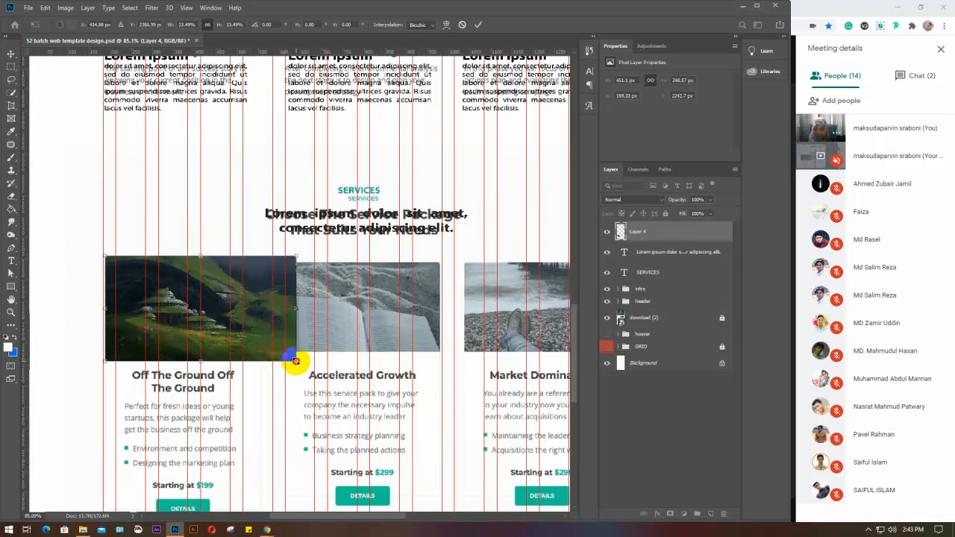
pyautogui.moveTo(296, 361); pyautogui.dragTo(247, 325)
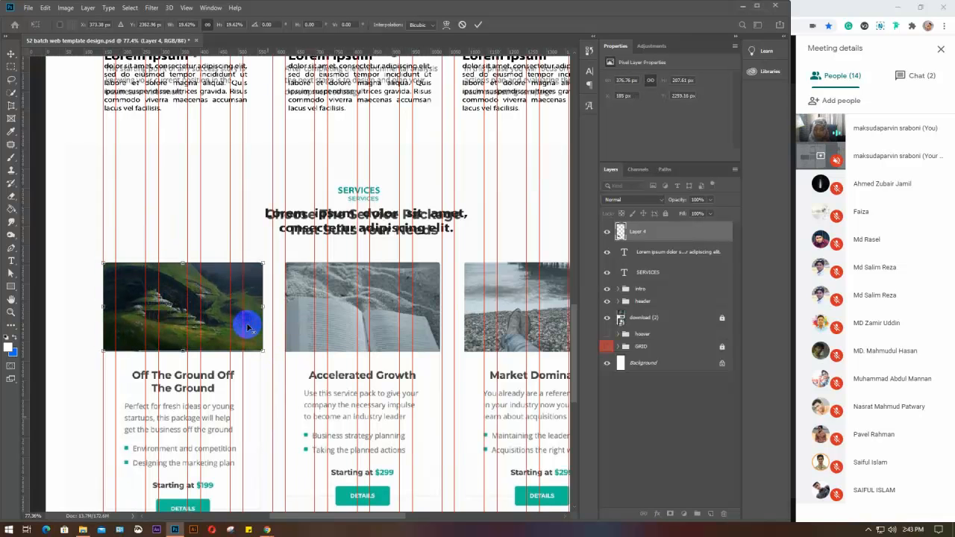
pyautogui.scroll(-2, 247, 326)
pyautogui.click(313, 326)
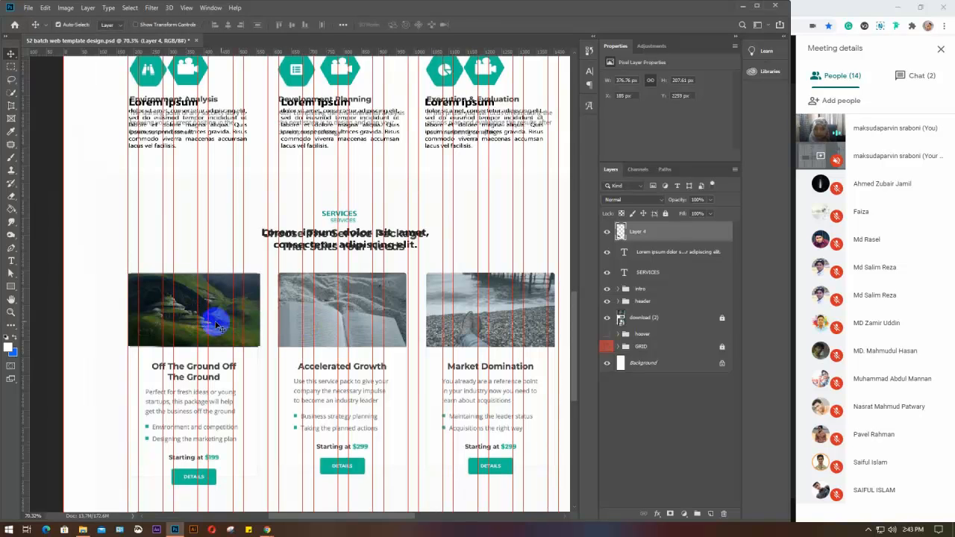
# Duplicate the card picture twice, placing the copies over the photos of the second and third service cards
pyautogui.moveTo(223, 323); pyautogui.dragTo(506, 327)
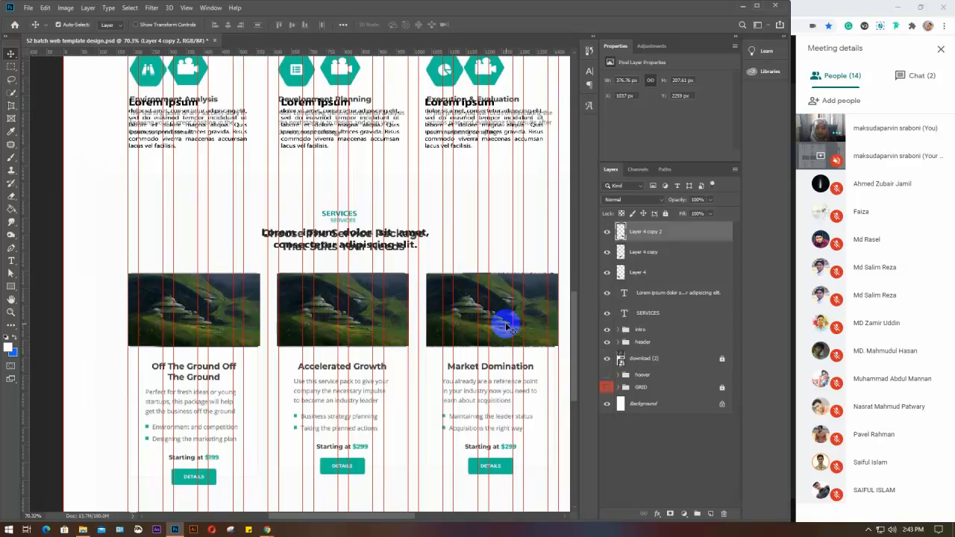
pyautogui.moveTo(94, 283); pyautogui.dragTo(126, 298)
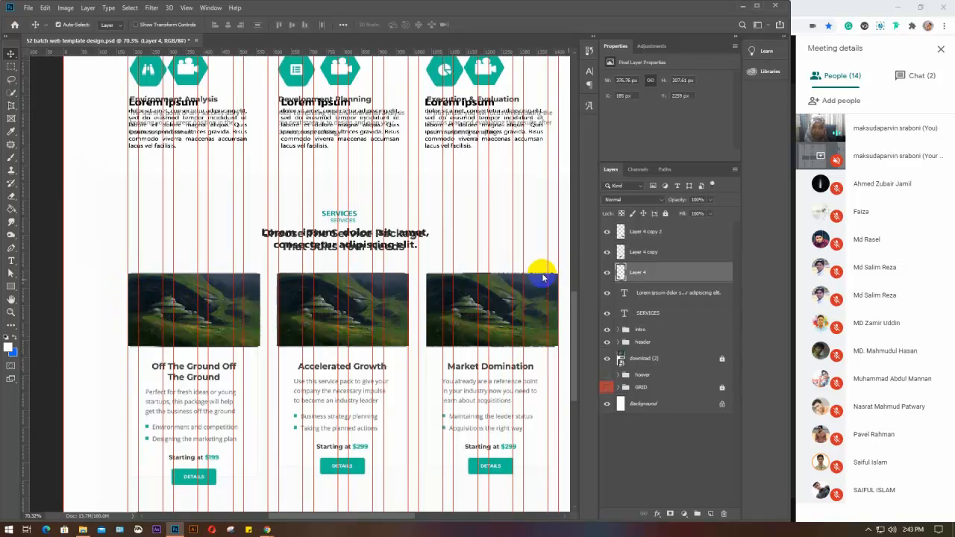
pyautogui.click(142, 294)
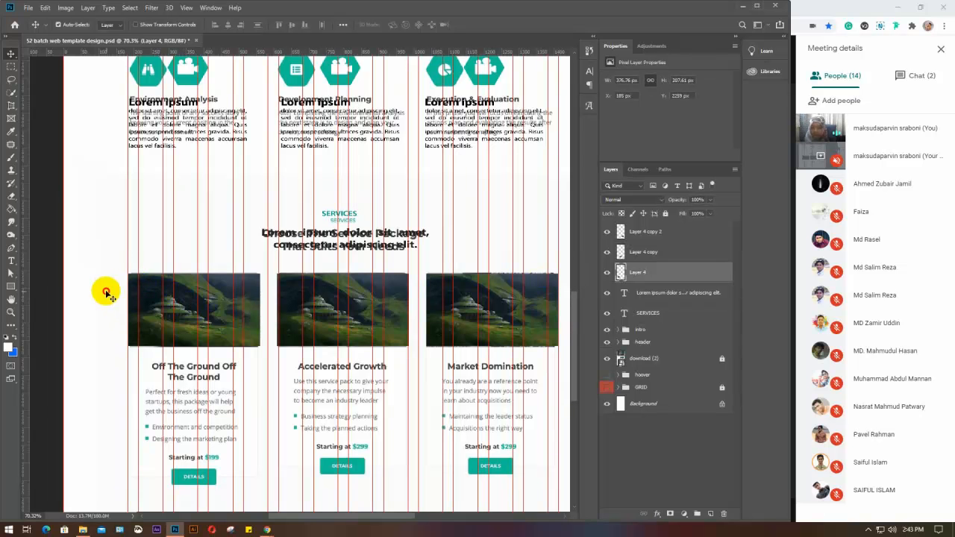
pyautogui.moveTo(106, 291); pyautogui.dragTo(458, 316)
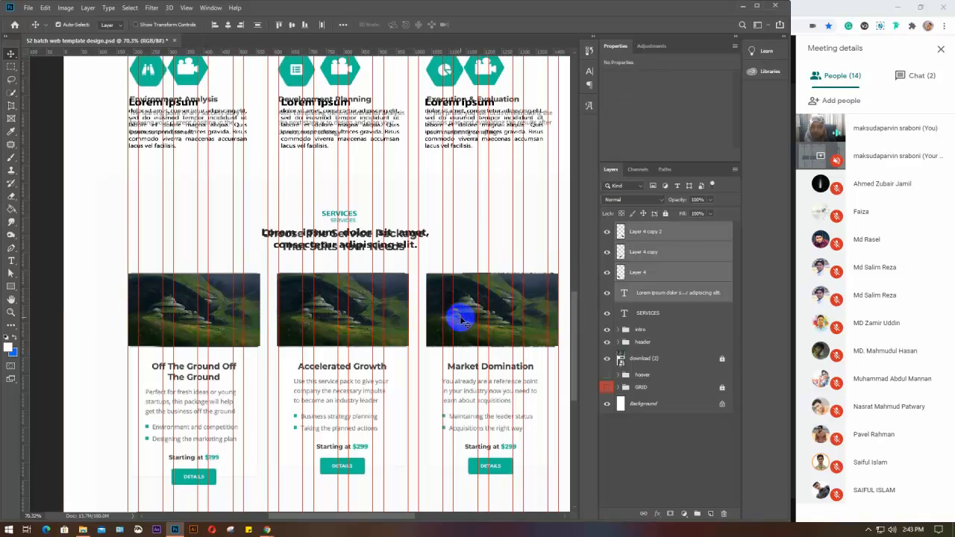
pyautogui.click(322, 25)
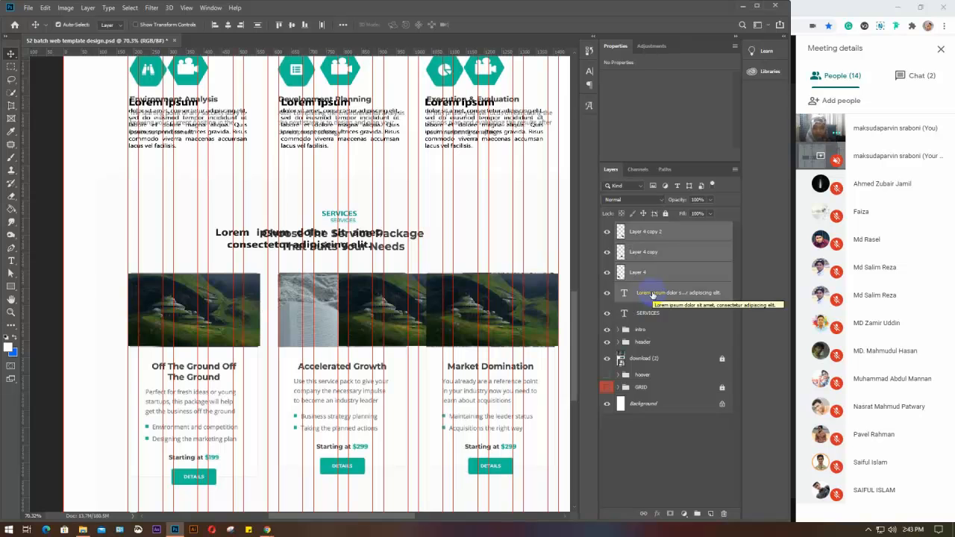
pyautogui.hotkey('ctrl', 'z')
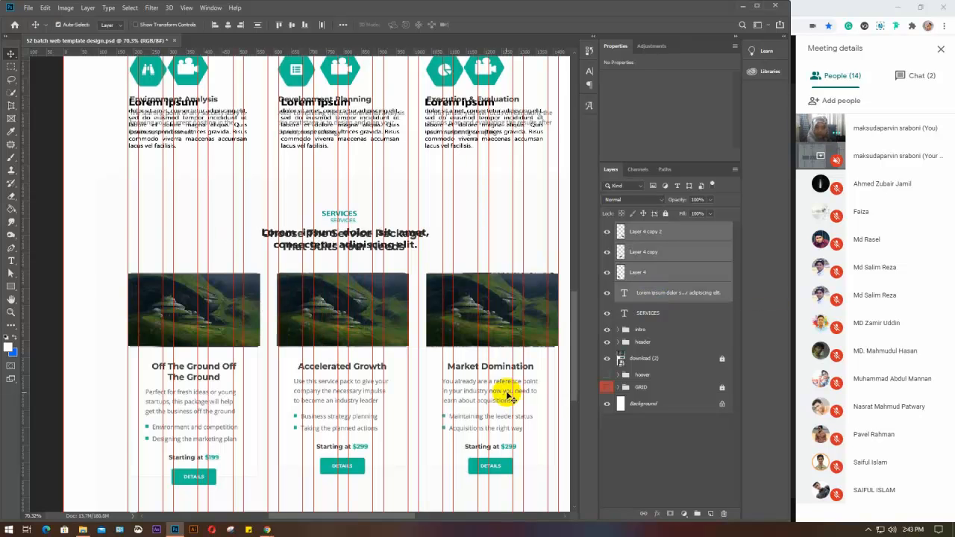
# Toggle the placeholder heading layer's visibility to check which text it holds
pyautogui.click(667, 295)
pyautogui.click(606, 294)
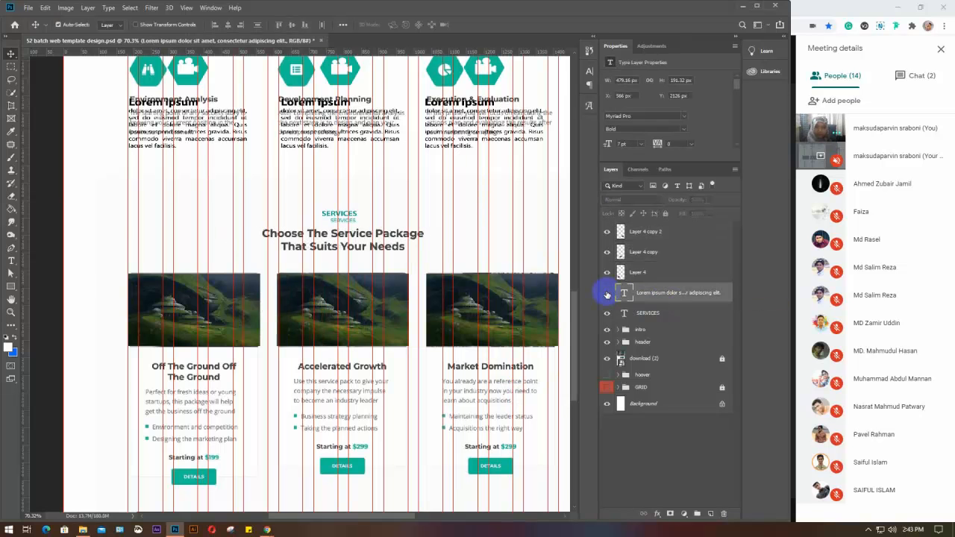
pyautogui.click(607, 294)
pyautogui.click(607, 294)
pyautogui.click(606, 294)
# Select only the three card picture layers, without the heading, and distribute them evenly in the horizontal direction
pyautogui.click(654, 277)
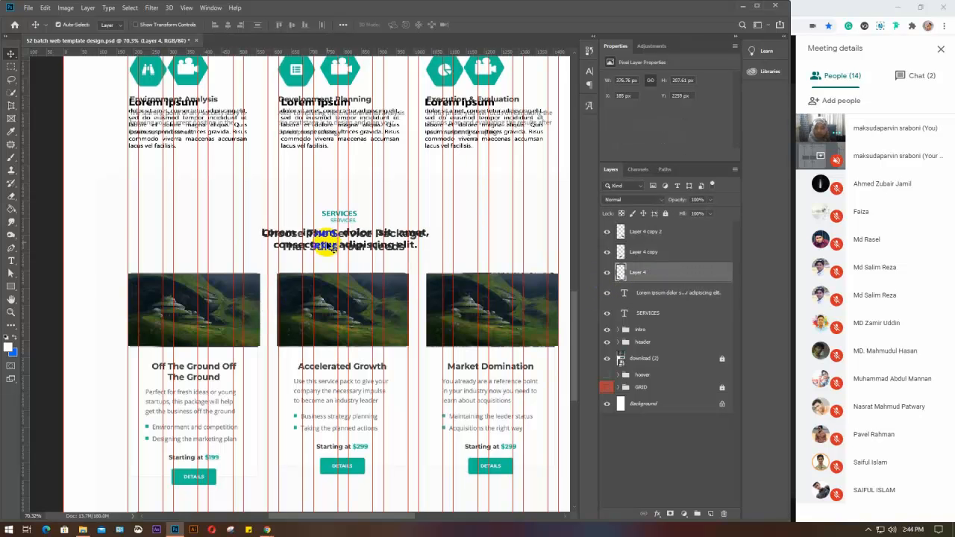
pyautogui.moveTo(380, 353); pyautogui.dragTo(469, 345)
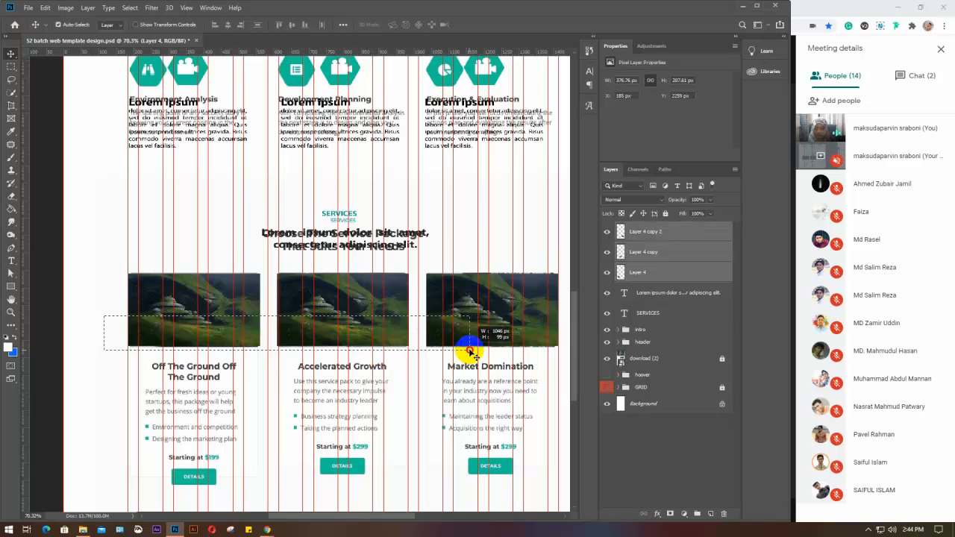
pyautogui.click(321, 28)
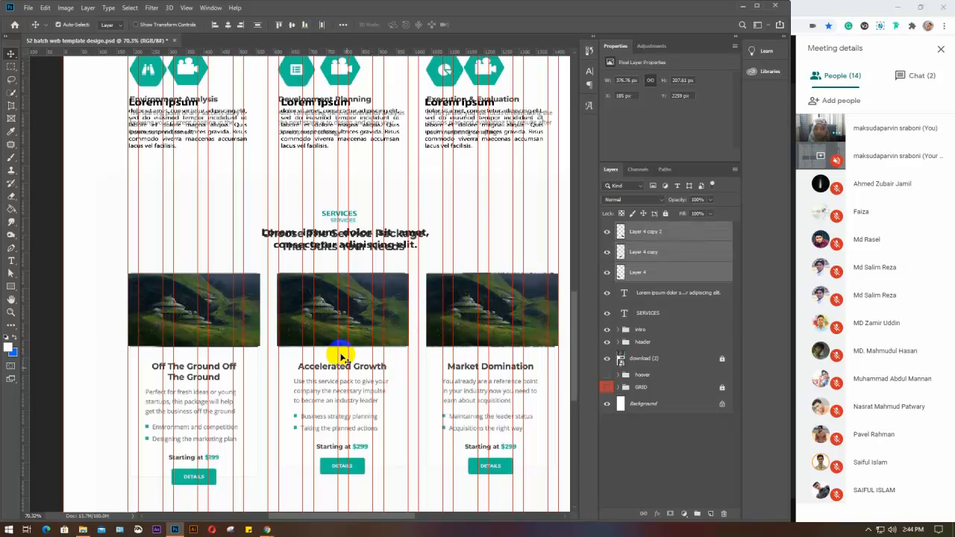
# Draw a paragraph text box of placeholder text, about 389 by 259 px, over the first service card's title and description
pyautogui.click(357, 396)
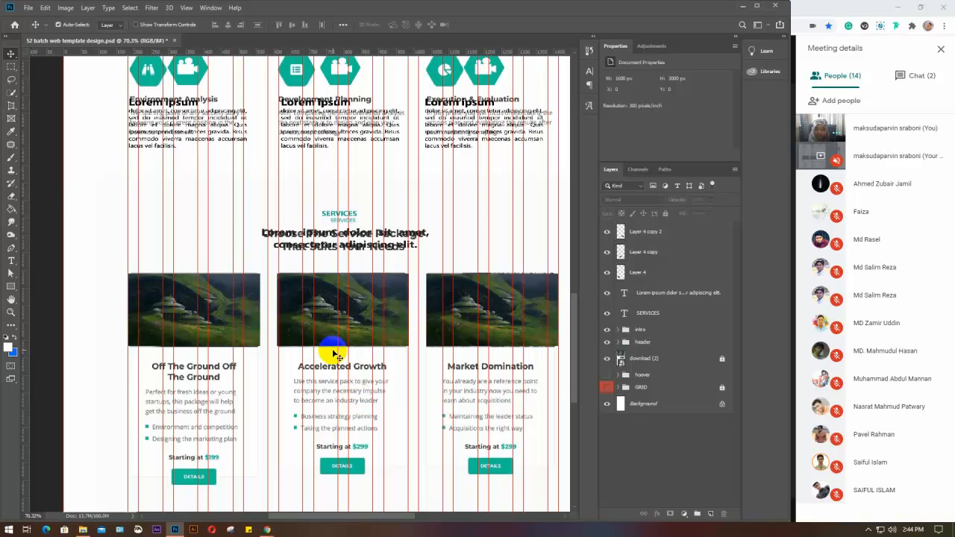
pyautogui.scroll(-5, 331, 354)
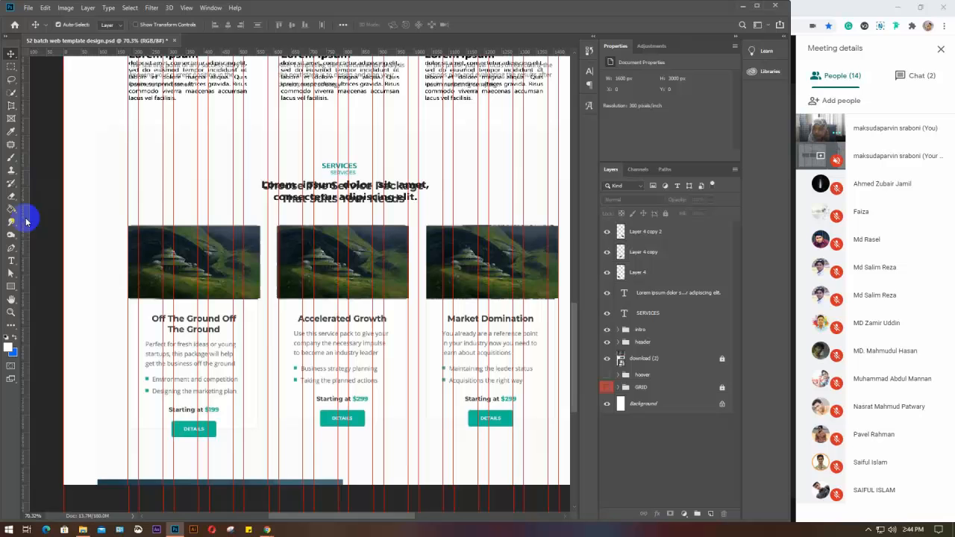
pyautogui.click(12, 261)
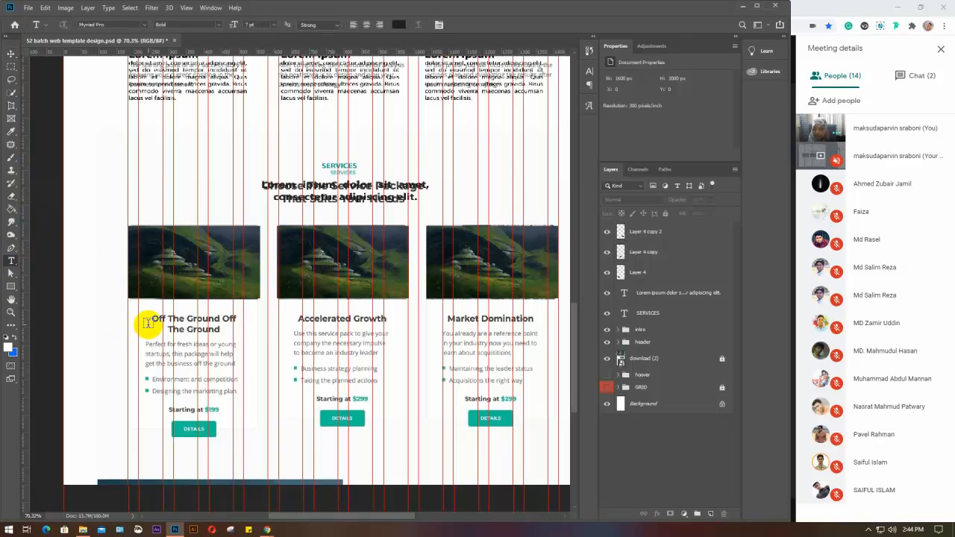
pyautogui.moveTo(141, 318); pyautogui.dragTo(277, 408)
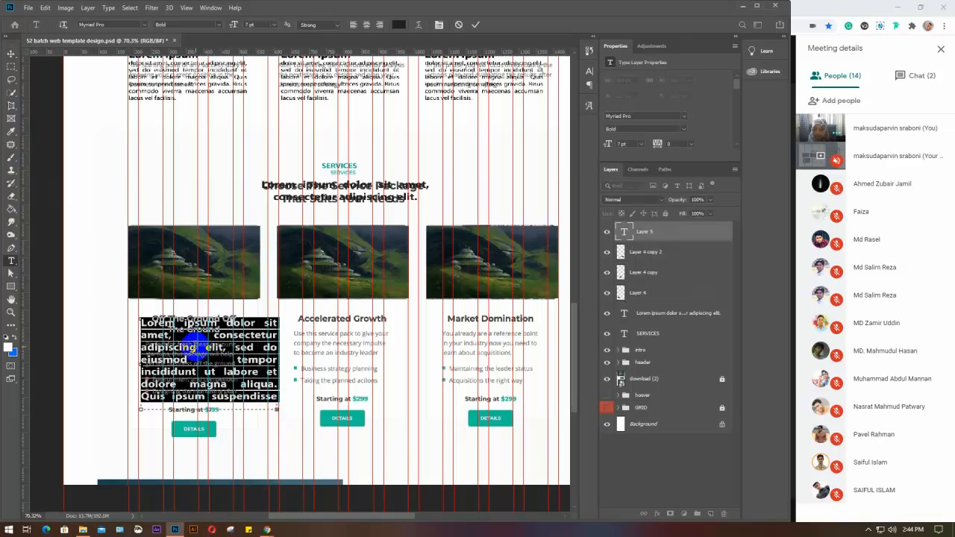
# Trim the placeholder text in the first card's text box to "Lorem ipsum dolor sit amet, consectetur adipiscin"
pyautogui.moveTo(197, 347); pyautogui.dragTo(270, 410)
pyautogui.press('BackSpace')
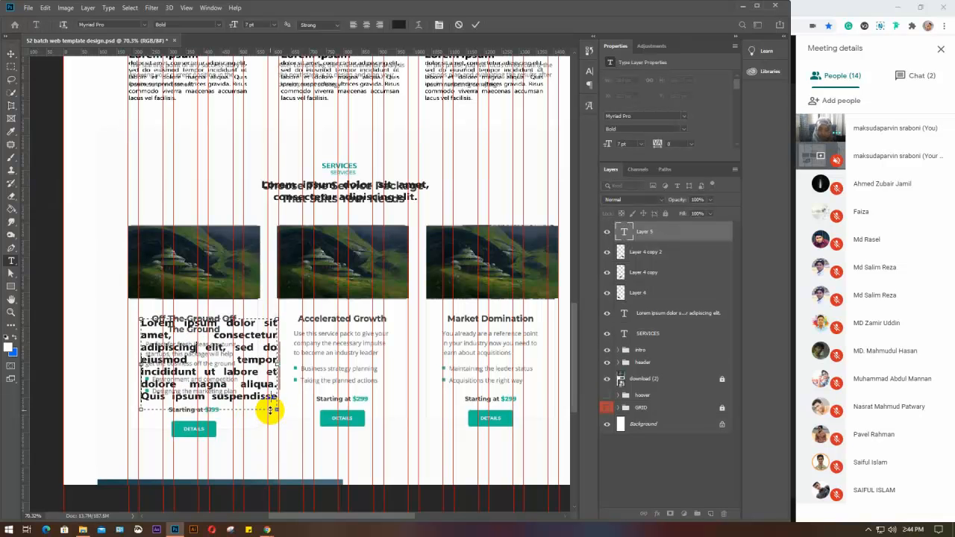
pyautogui.moveTo(203, 347); pyautogui.dragTo(262, 411)
pyautogui.press('BackSpace')
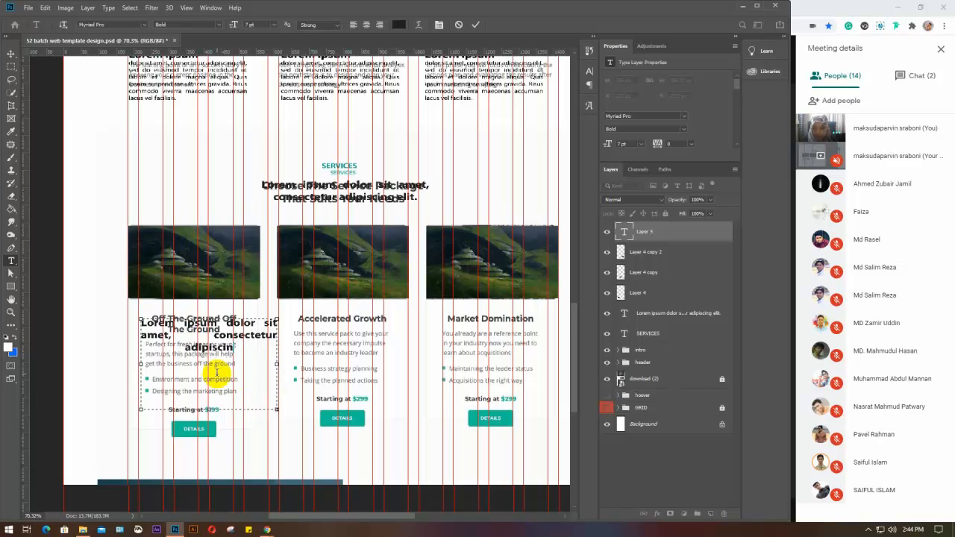
pyautogui.moveTo(175, 341); pyautogui.dragTo(254, 383)
pyautogui.press('BackSpace')
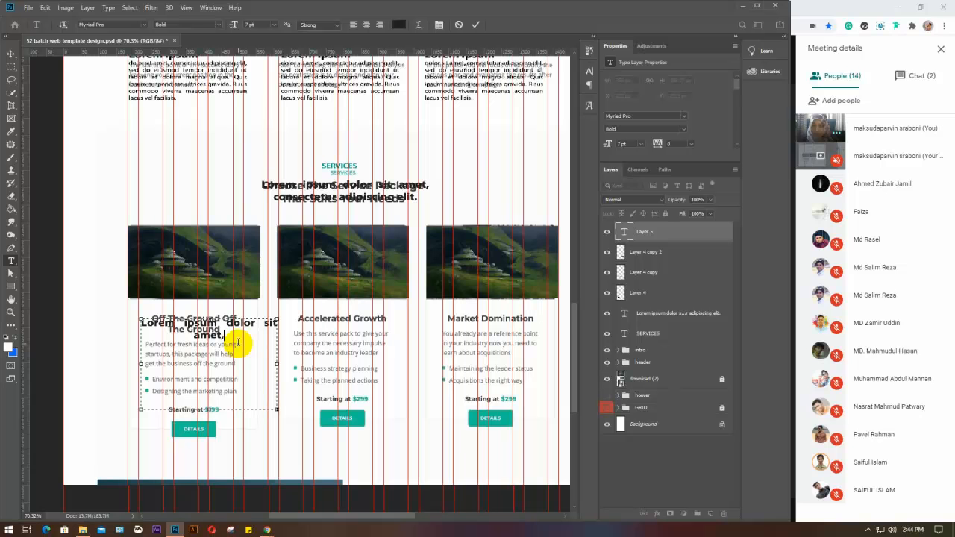
pyautogui.hotkey('ctrl', 'z')
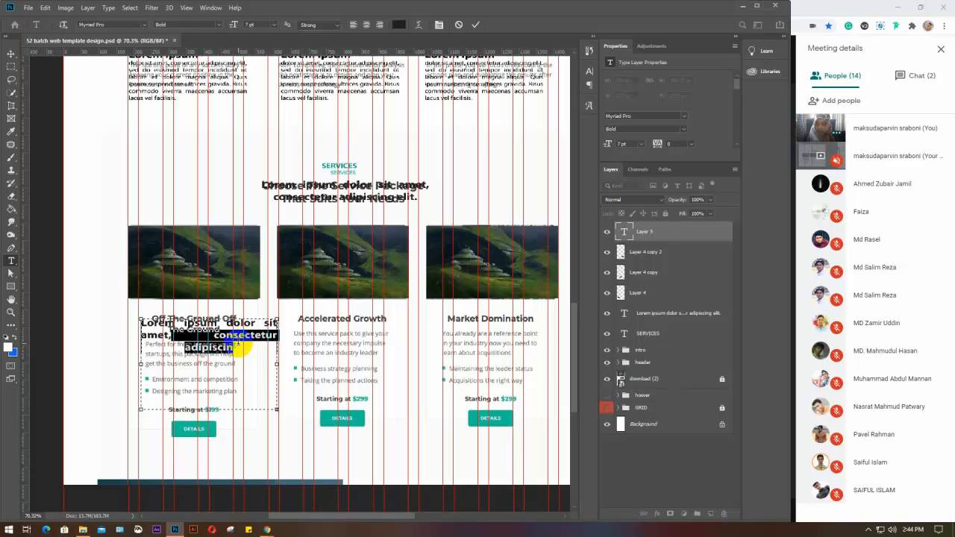
pyautogui.click(246, 351)
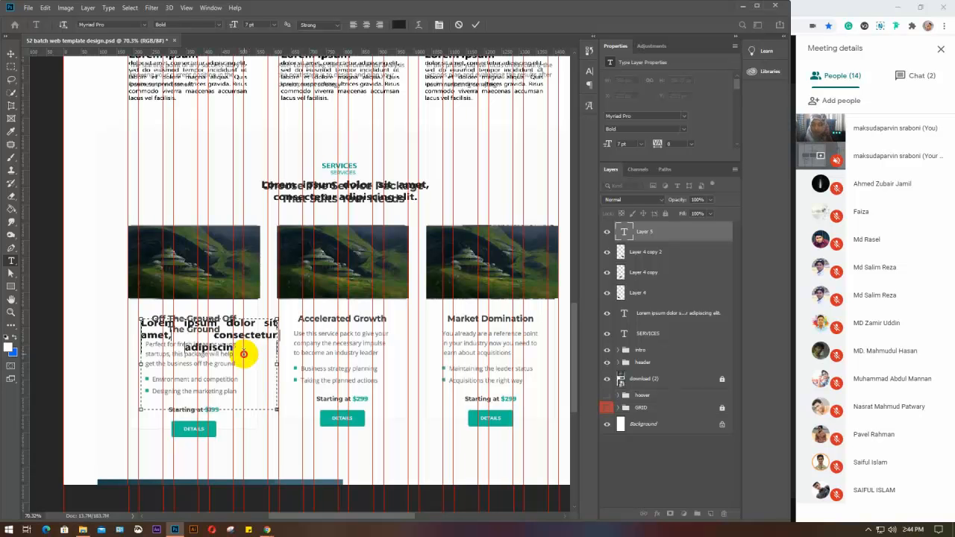
# Set the font size of all the text in the first card's title to 6 pt
pyautogui.doubleClick(194, 349)
pyautogui.moveTo(194, 351); pyautogui.dragTo(134, 320)
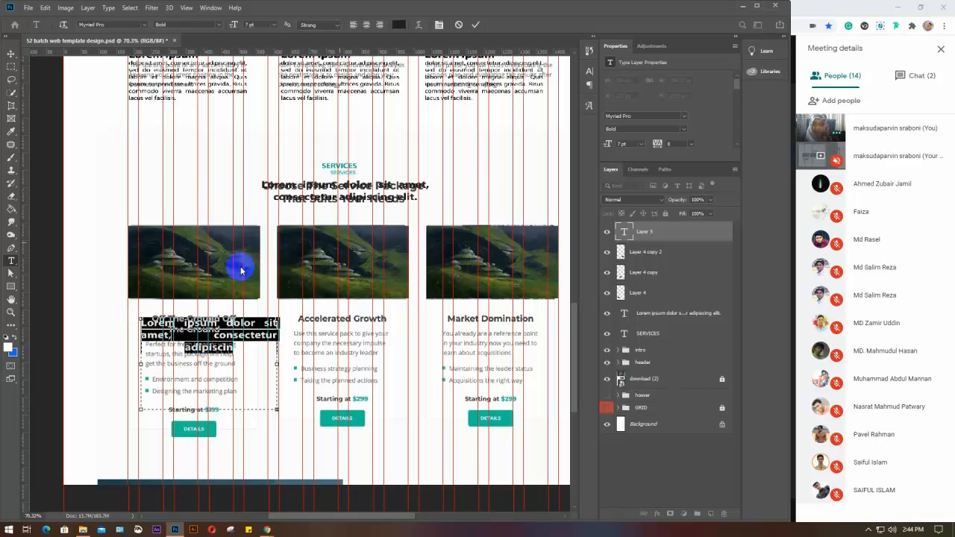
pyautogui.click(590, 70)
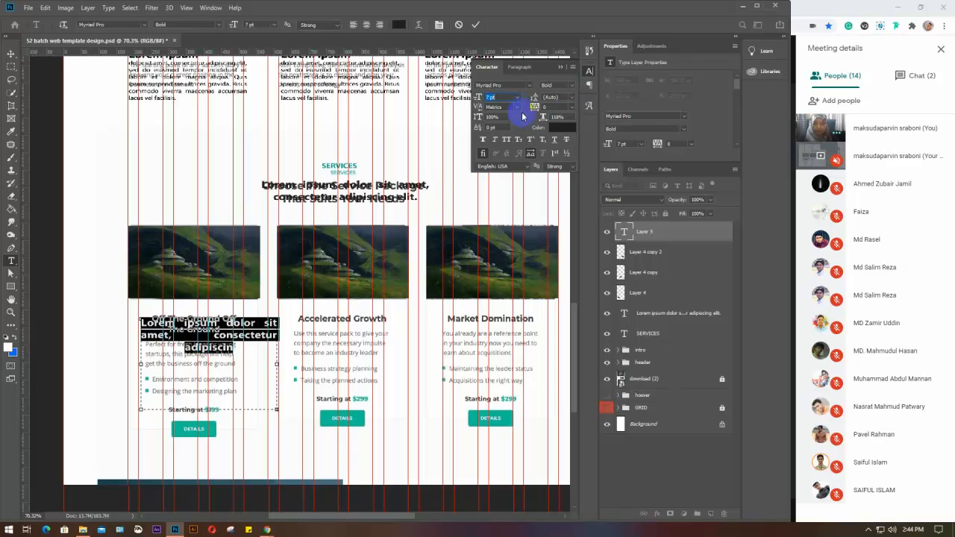
pyautogui.click(505, 98)
pyautogui.press('Down')
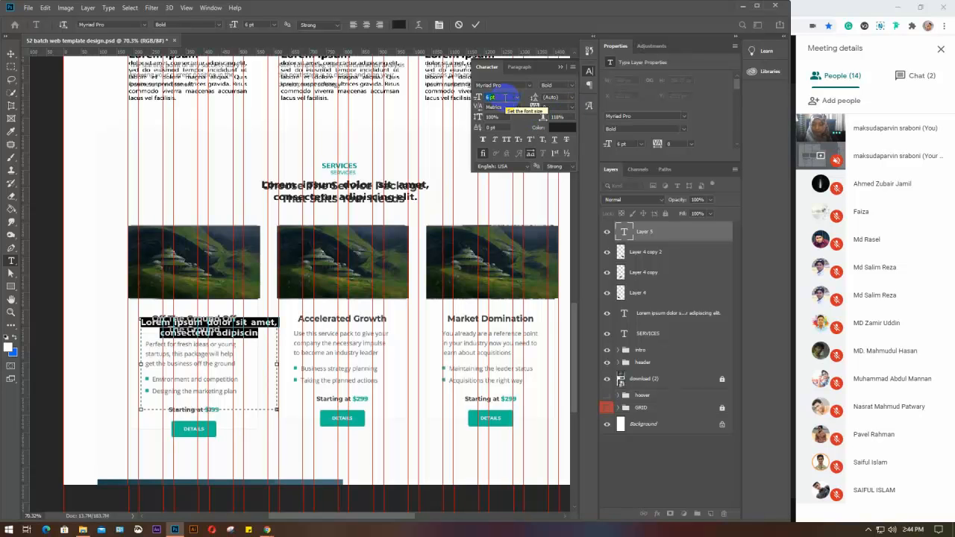
pyautogui.press('Down')
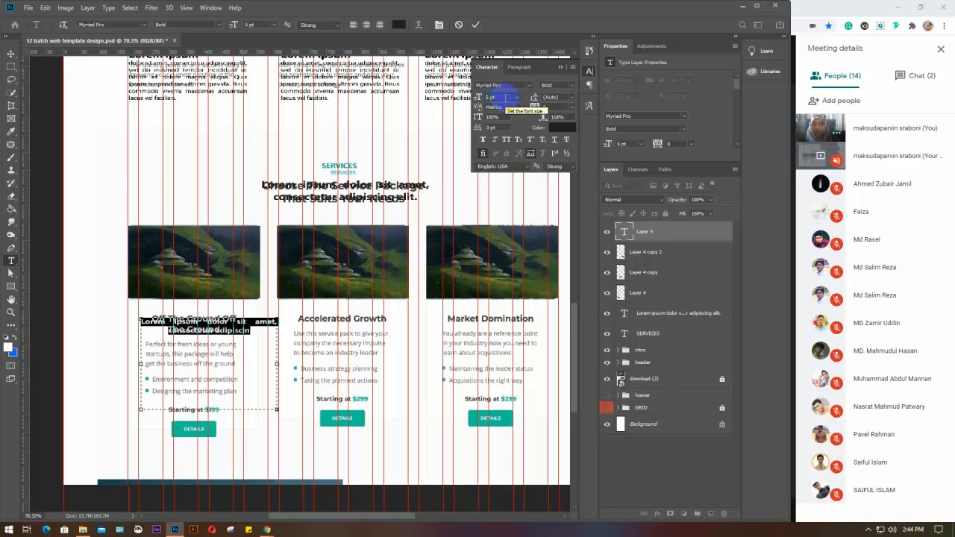
pyautogui.press('Up')
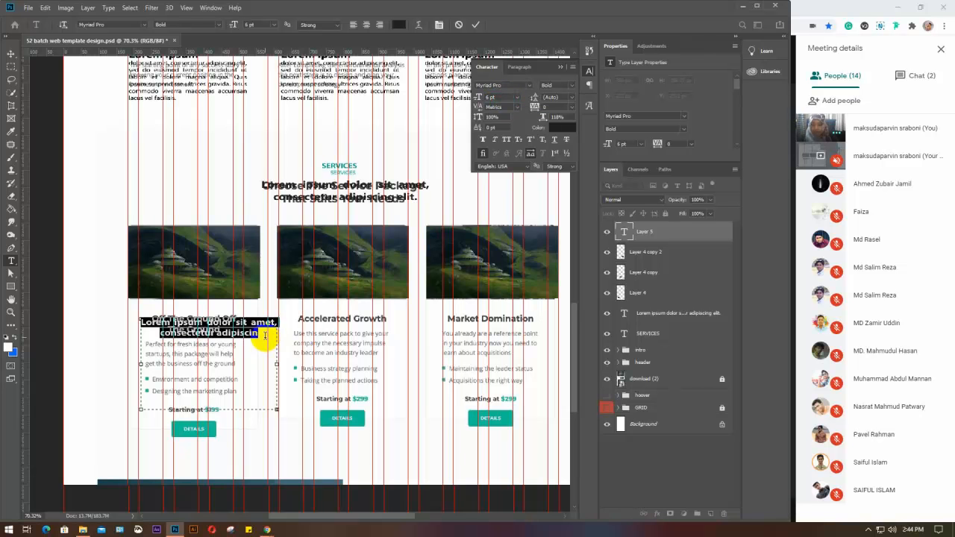
# Delete the word "amet," from the first line of the first card's title
pyautogui.moveTo(265, 335); pyautogui.dragTo(245, 318)
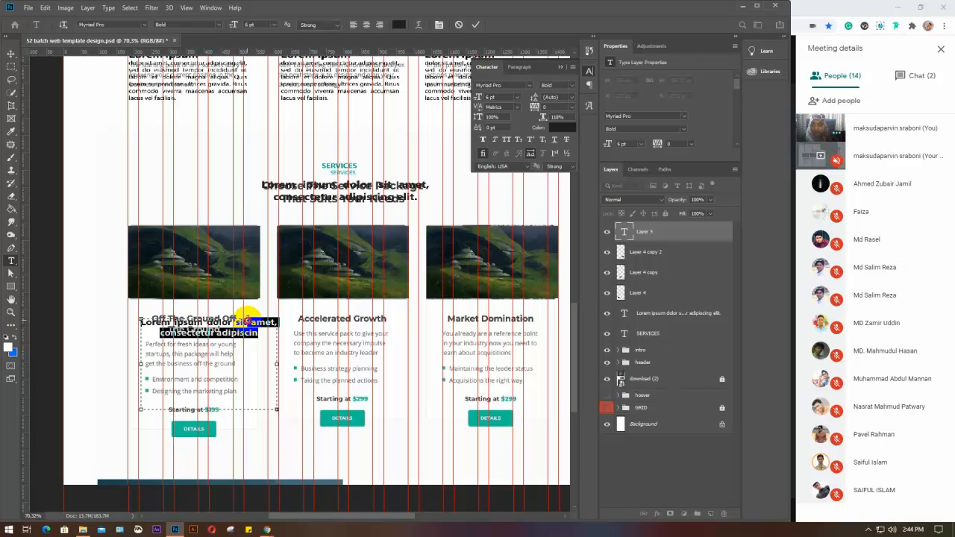
pyautogui.moveTo(257, 334); pyautogui.dragTo(276, 322)
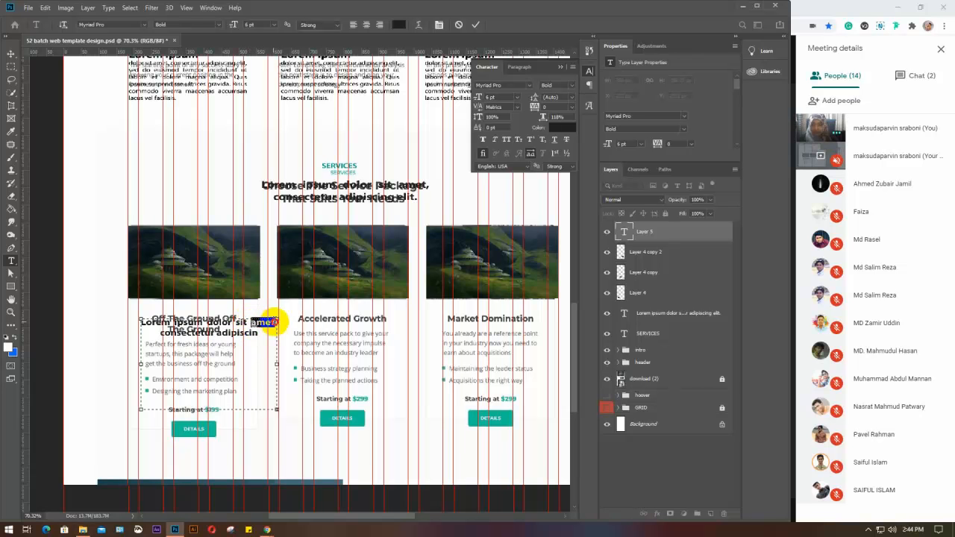
pyautogui.press('BackSpace')
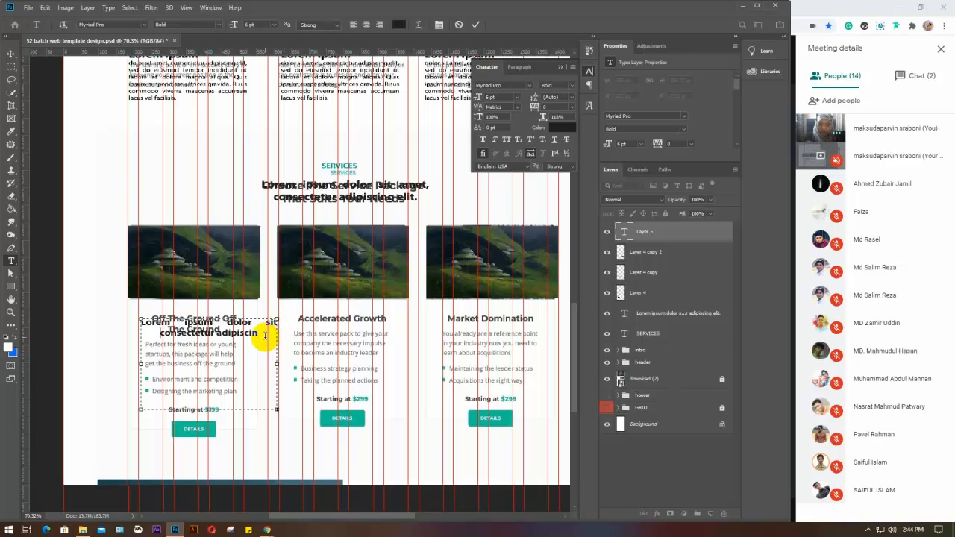
pyautogui.moveTo(265, 337); pyautogui.dragTo(142, 323)
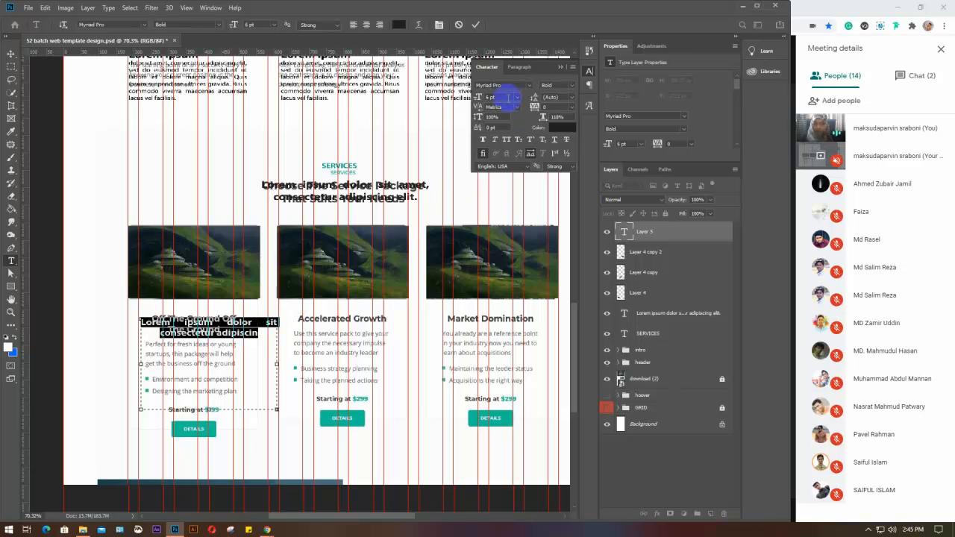
pyautogui.click(267, 334)
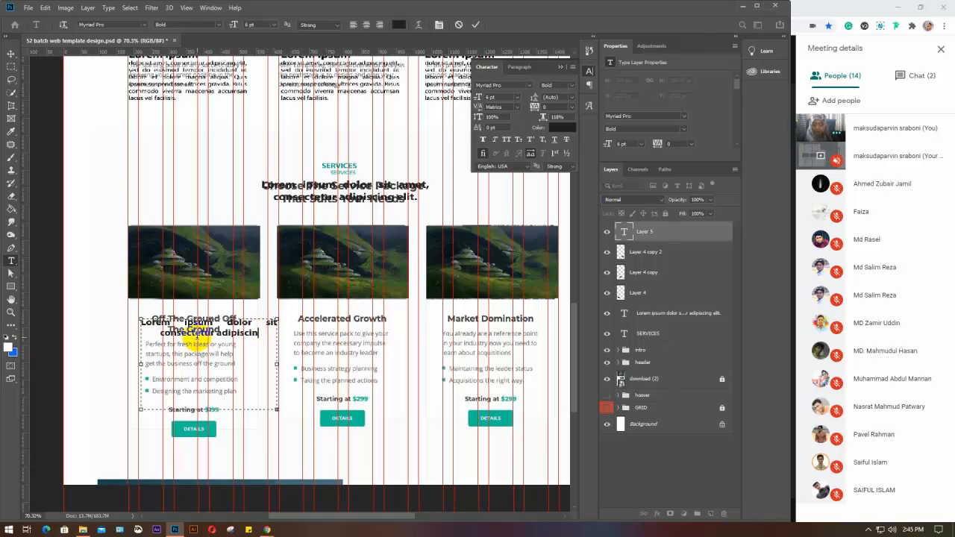
# Reflow the card title into two centred lines, add the word "sit" to the end of its first line, and commit the text
pyautogui.hotkey('ctrl', 'shift', 'c')
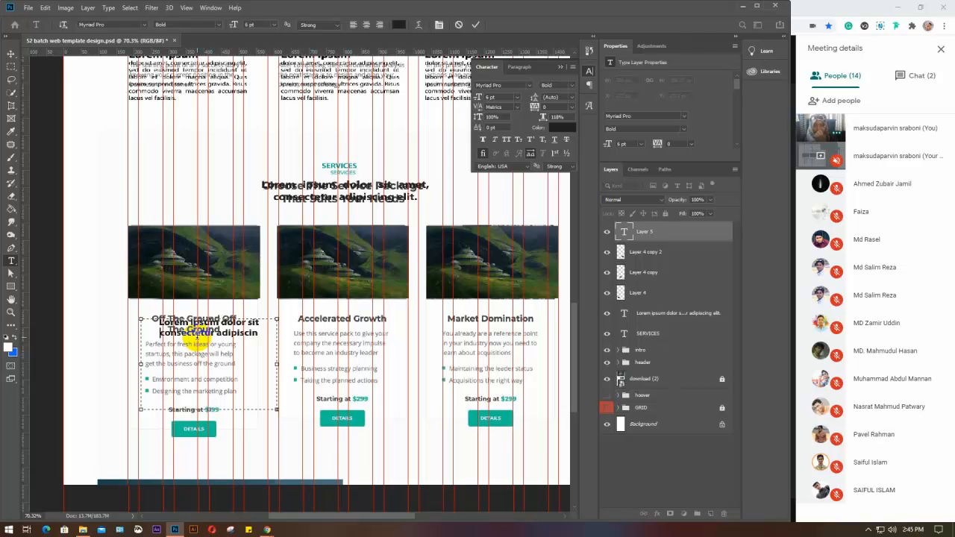
pyautogui.press('BackSpace')
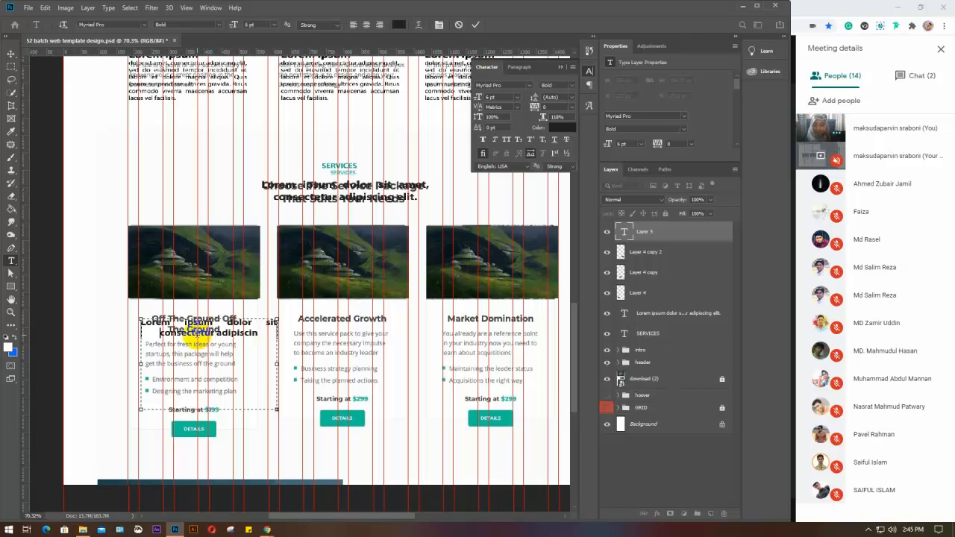
pyautogui.write('sit')
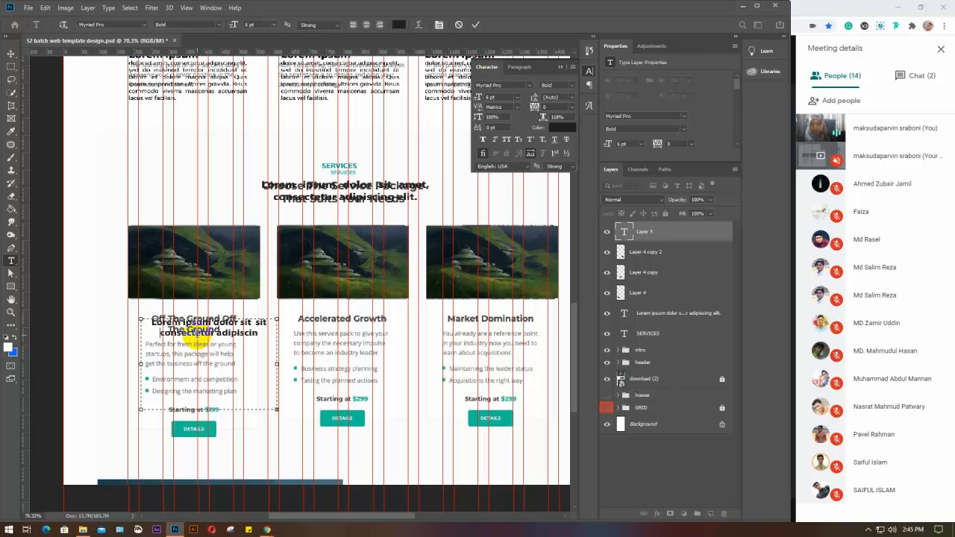
pyautogui.click(288, 326)
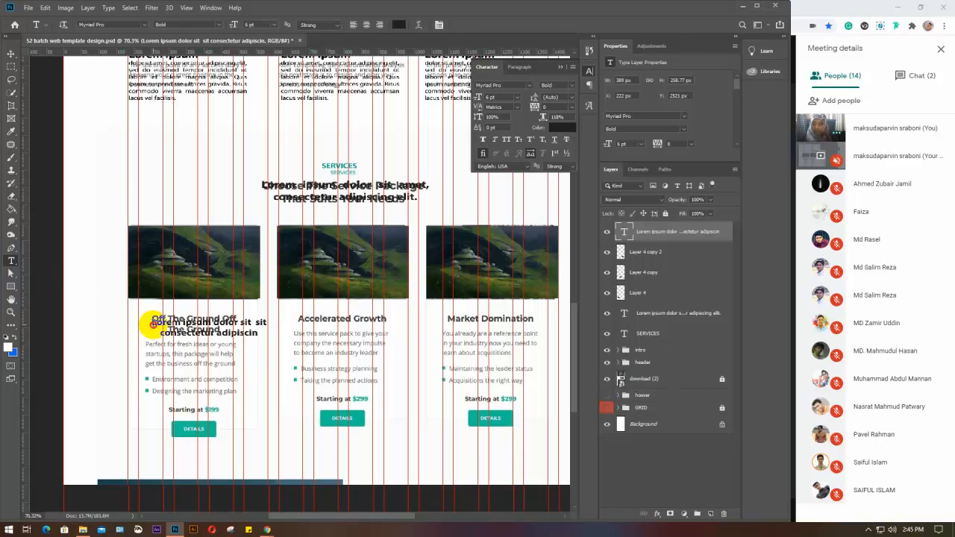
# Shrink the title's text box to about 68 px high and place it directly below the first card's picture, at about X 190, Y 2500
pyautogui.moveTo(151, 321); pyautogui.dragTo(273, 345)
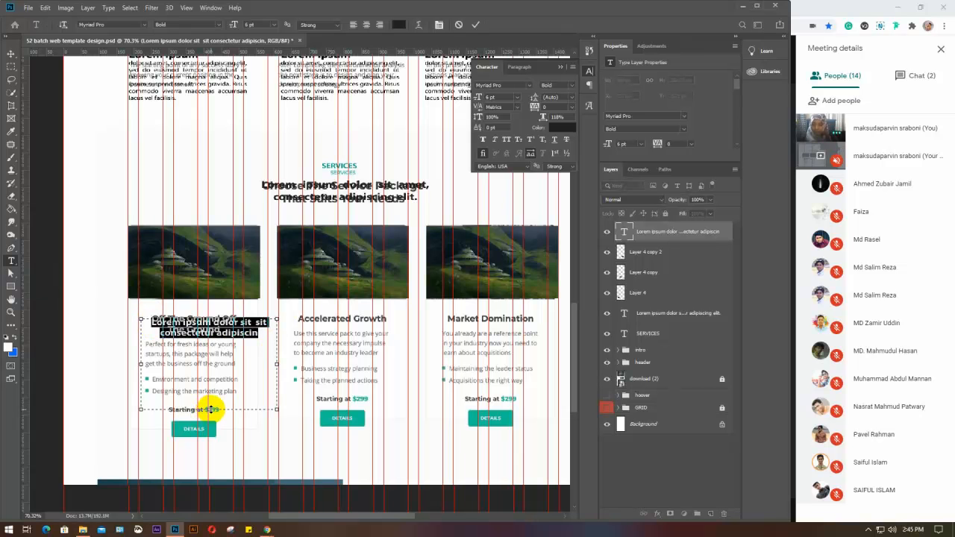
pyautogui.moveTo(209, 409); pyautogui.dragTo(190, 306)
pyautogui.hotkey('ctrl', 'Return')
pyautogui.press('v')
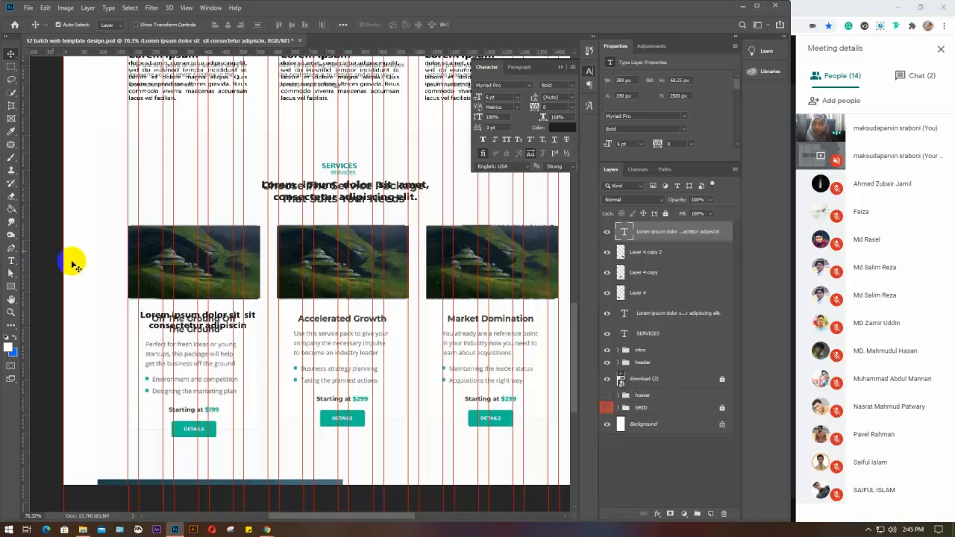
pyautogui.click(11, 262)
pyautogui.click(489, 98)
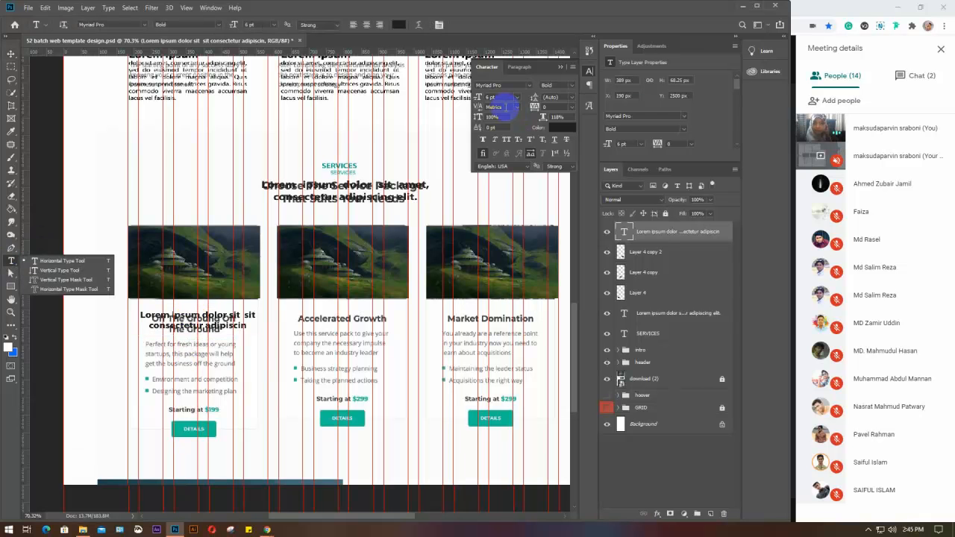
pyautogui.write('4')
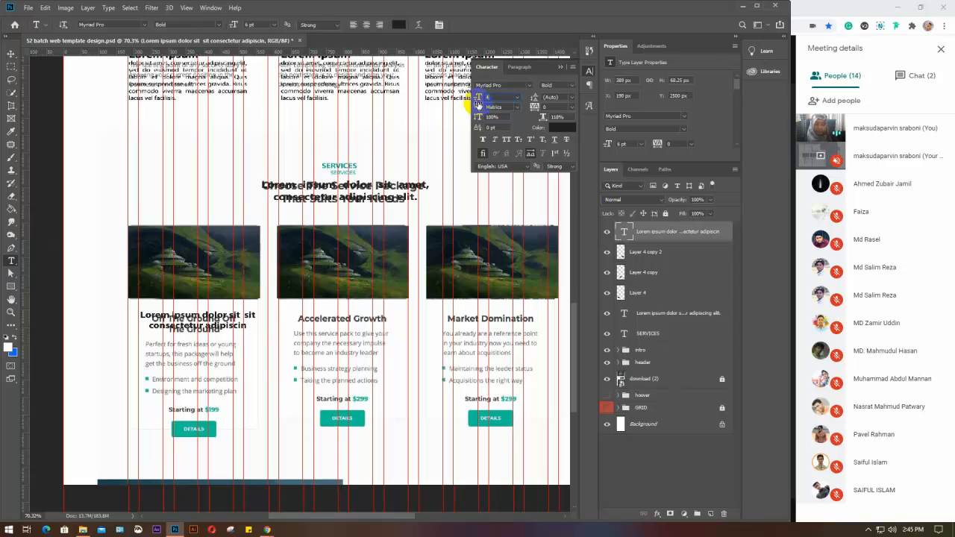
pyautogui.press('Return')
pyautogui.click(329, 259)
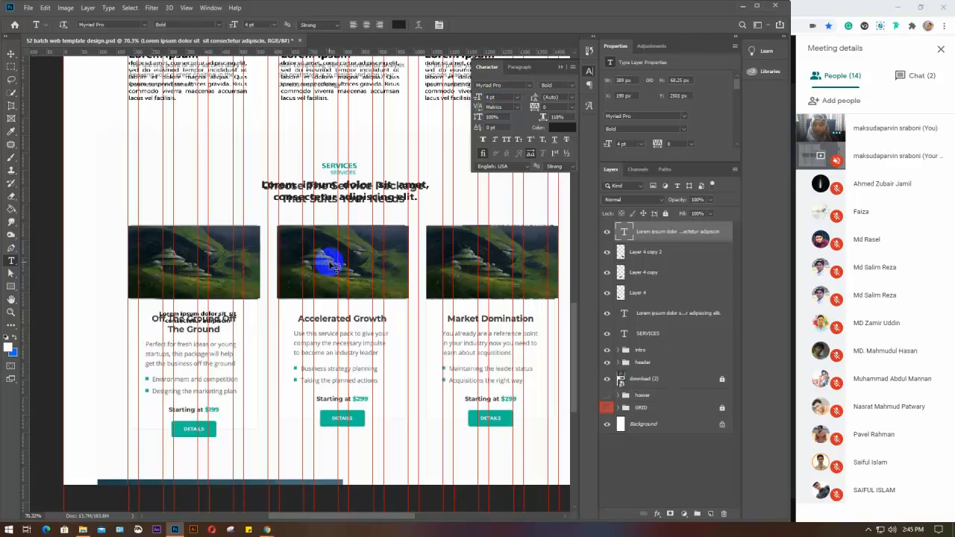
pyautogui.hotkey('ctrl', 'z')
# With no layer selected, set the font size to 4 pt and draw a placeholder paragraph box over the first card's description
pyautogui.click(679, 463)
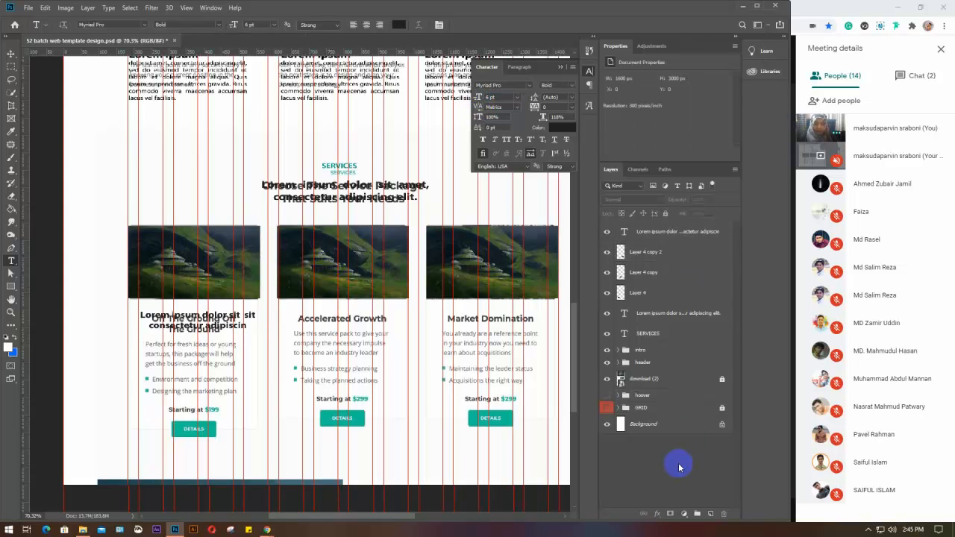
pyautogui.moveTo(501, 97); pyautogui.dragTo(468, 103)
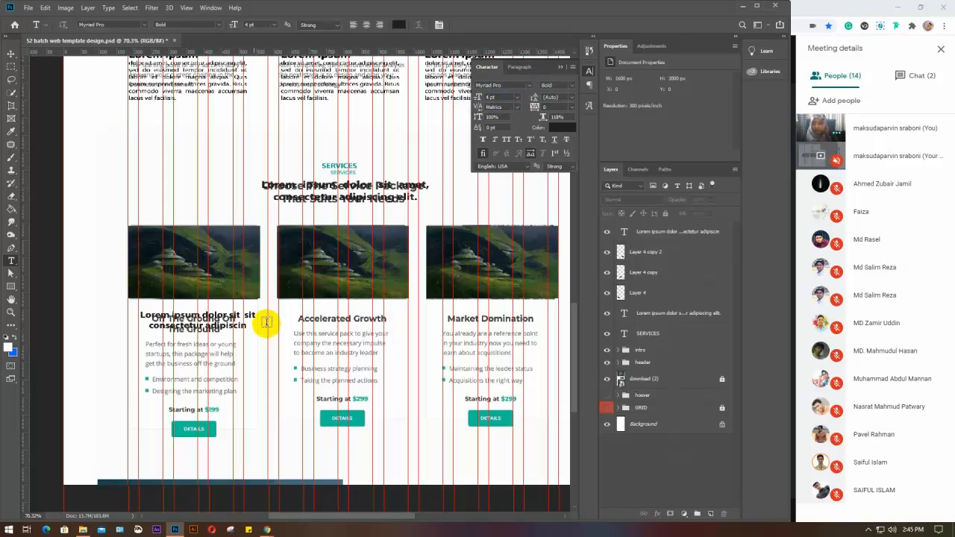
pyautogui.moveTo(144, 345); pyautogui.dragTo(244, 401)
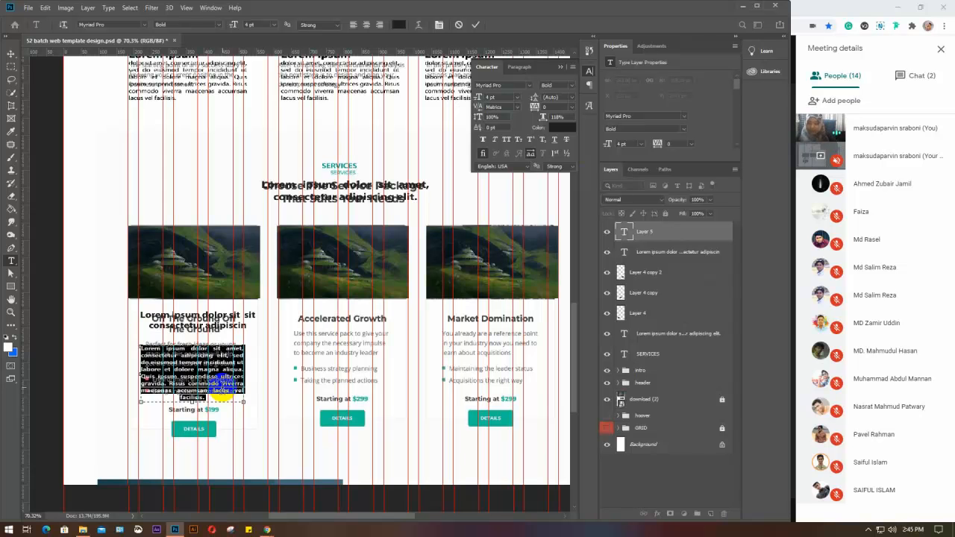
# Trim the first card's description by removing the placeholder text from "Quis ipsum suspendisse" onward, so it ends at "magna aliqua."
pyautogui.click(216, 400)
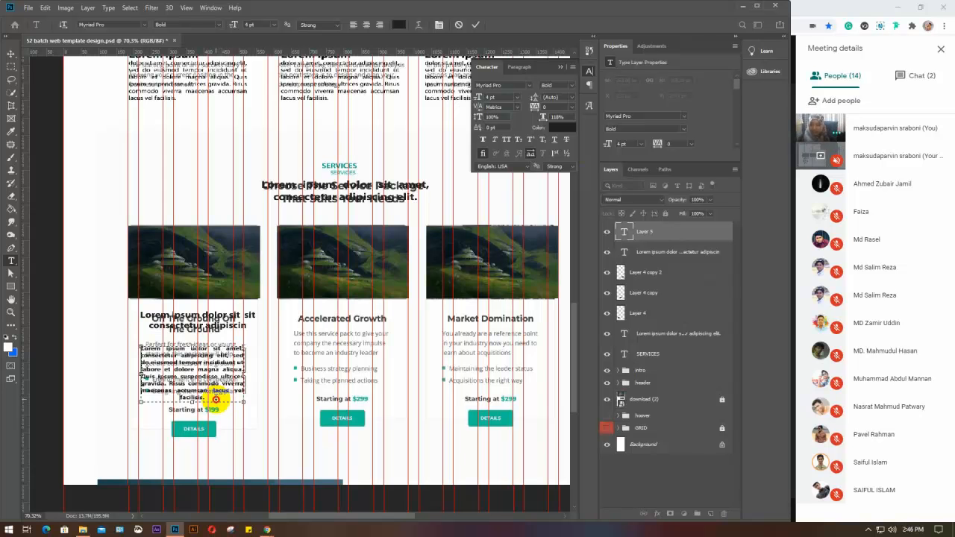
pyautogui.moveTo(216, 400); pyautogui.dragTo(133, 375)
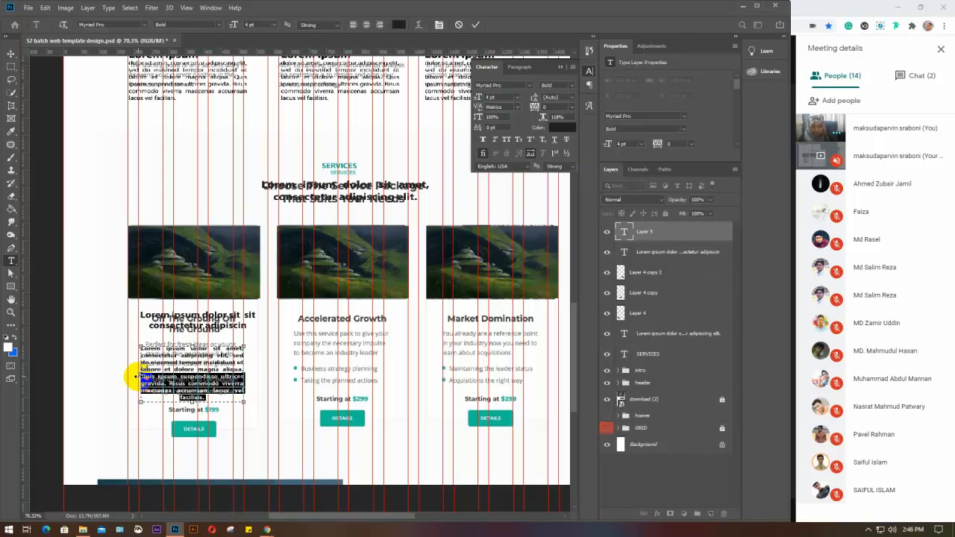
pyautogui.hotkey('ctrl', 'v')
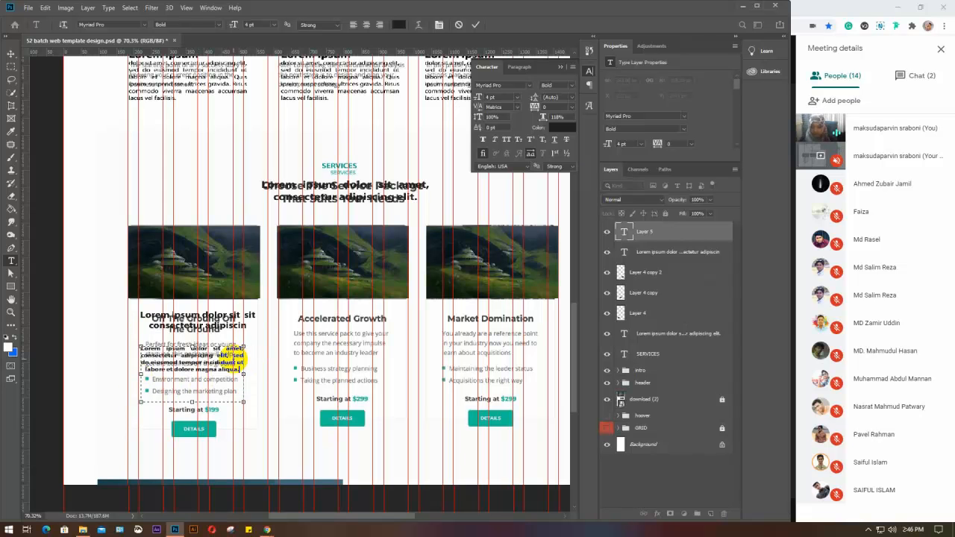
pyautogui.press('BackSpace')
pyautogui.press('BackSpace')
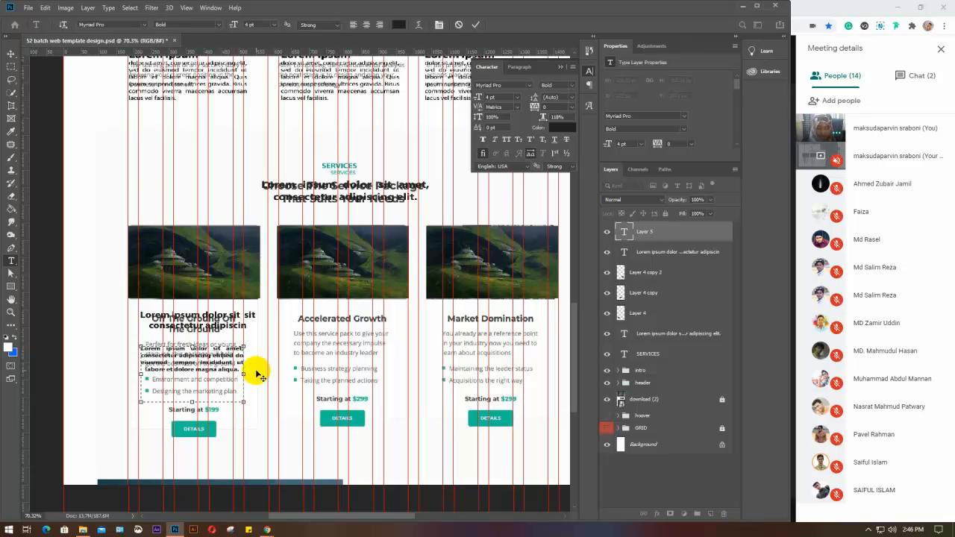
# Split the first card's description into two paragraphs after "adipiscing elit." and justify the text with its last lines left-aligned
pyautogui.write(',')
pyautogui.press('Return')
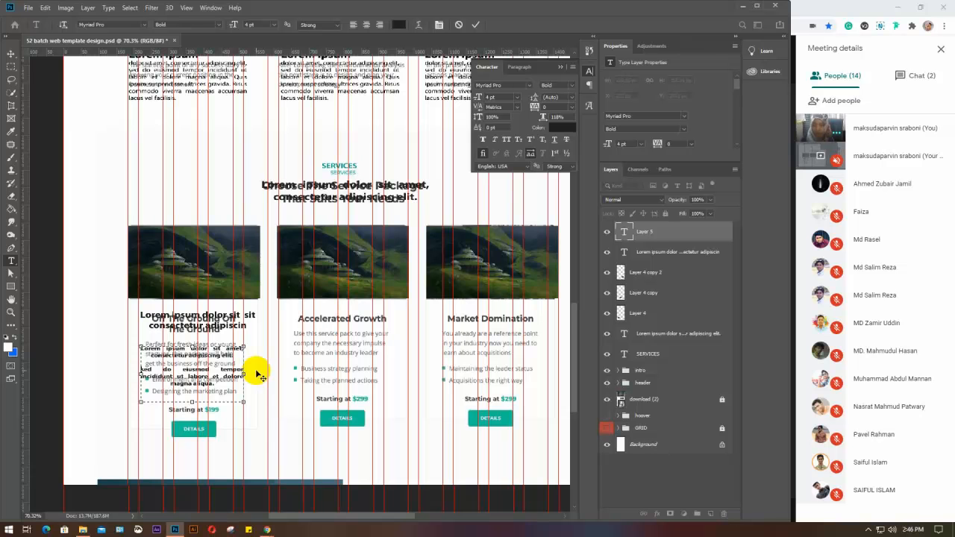
pyautogui.moveTo(239, 383); pyautogui.dragTo(137, 348)
pyautogui.click(519, 66)
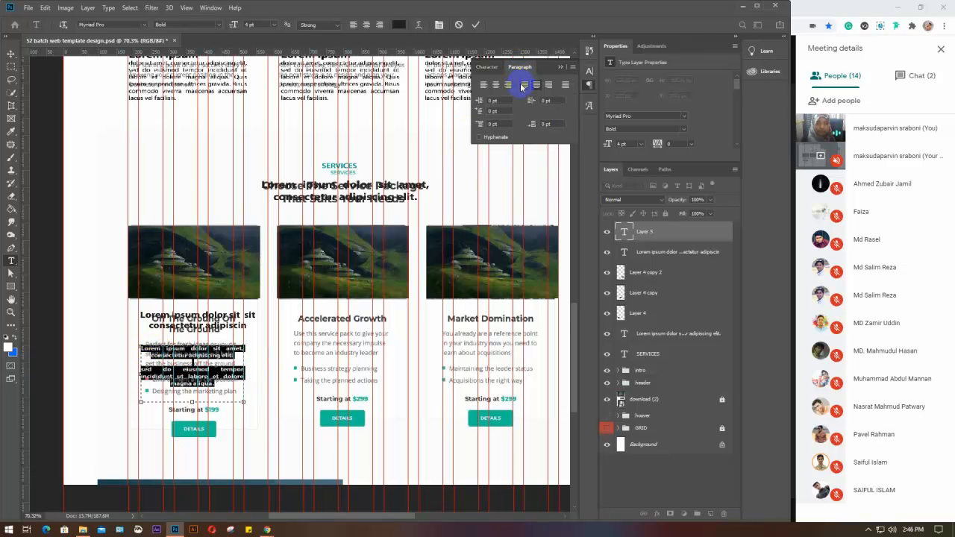
pyautogui.click(523, 85)
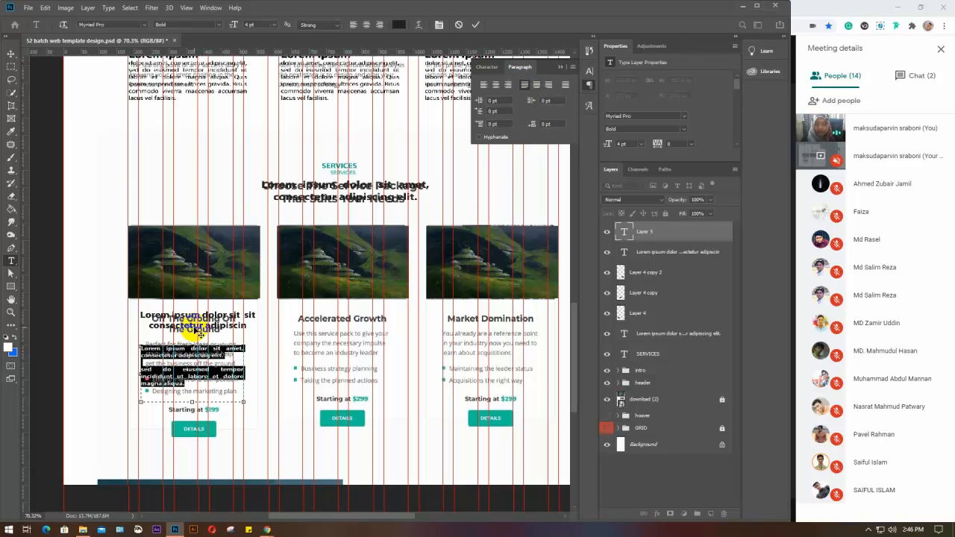
# Shorten the description's text box to about 128 px high, commit it, and move it up to about Y 2584
pyautogui.moveTo(192, 402); pyautogui.dragTo(193, 393)
pyautogui.click(560, 67)
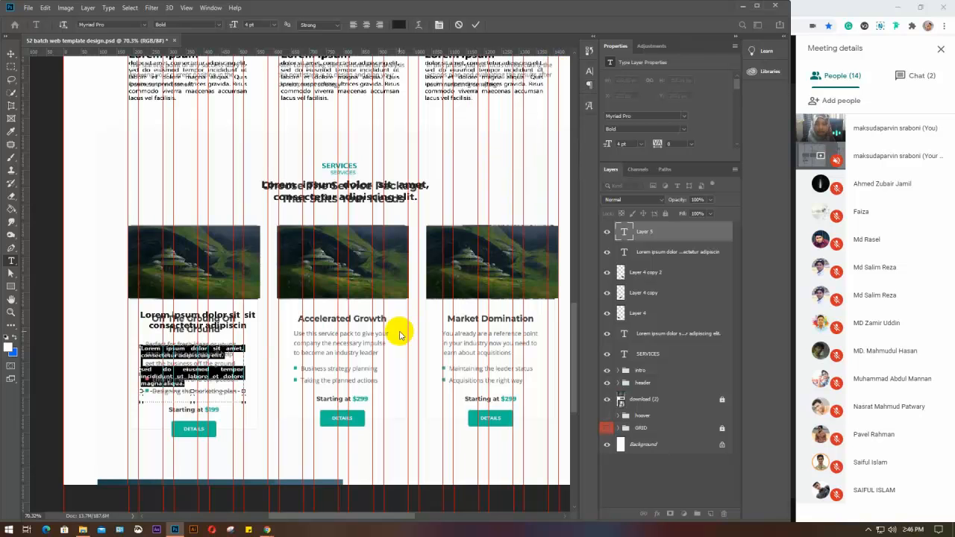
pyautogui.click(398, 330)
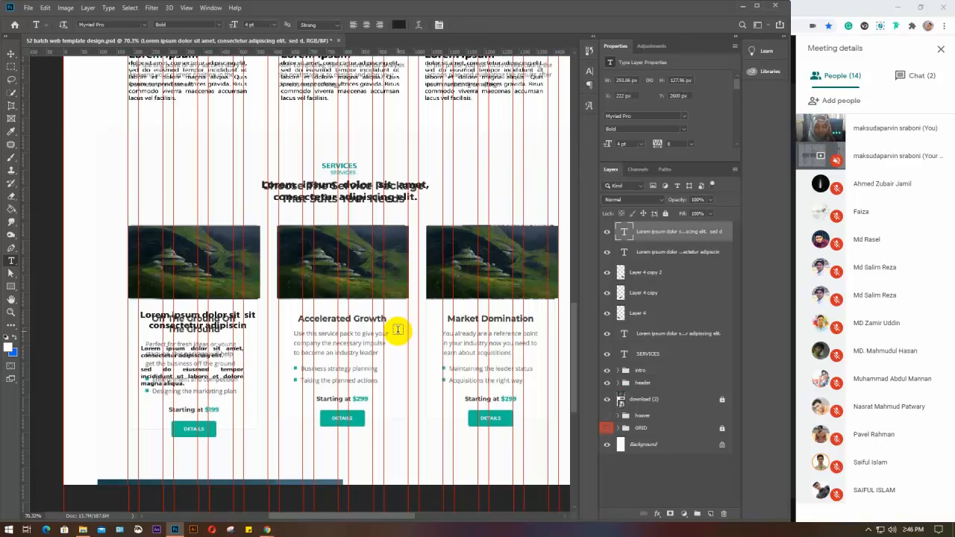
pyautogui.press('v')
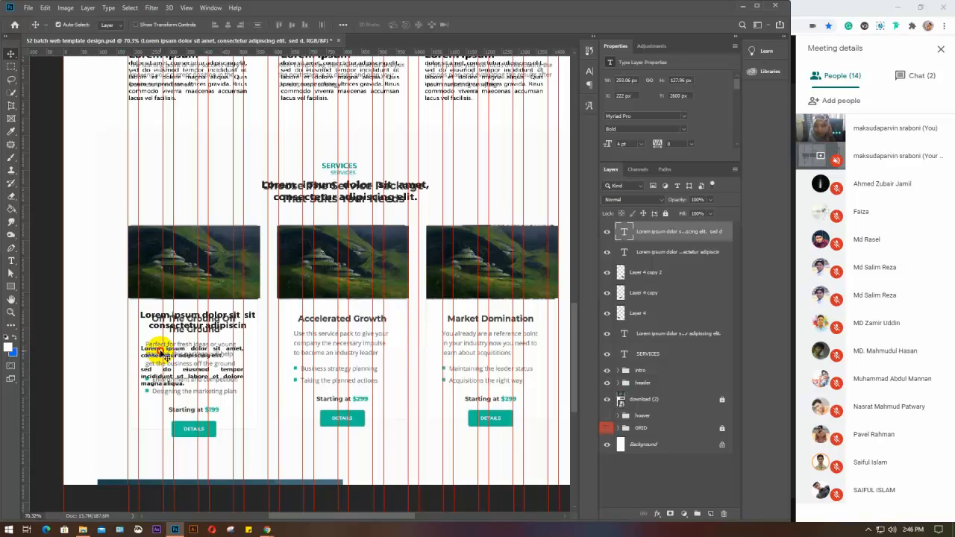
pyautogui.moveTo(160, 353); pyautogui.dragTo(160, 347)
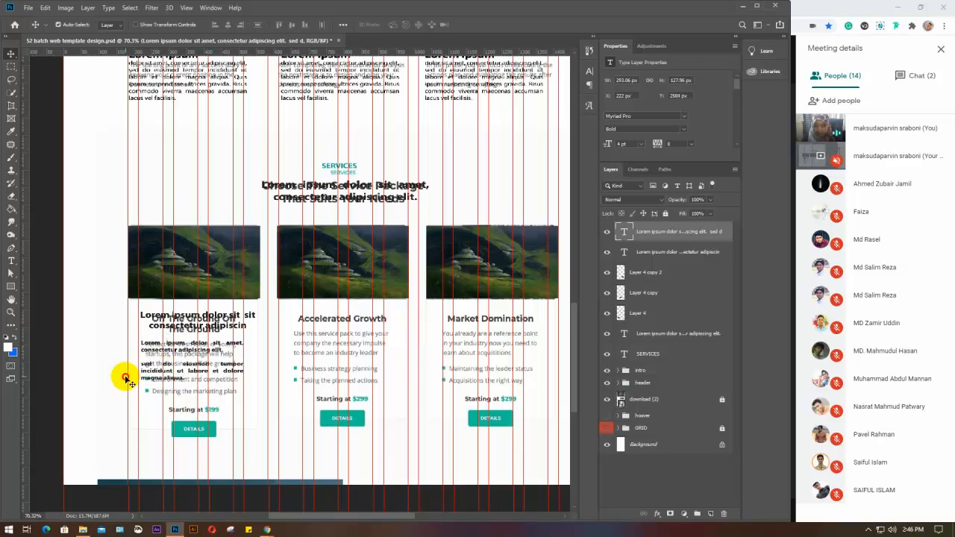
pyautogui.click(127, 379)
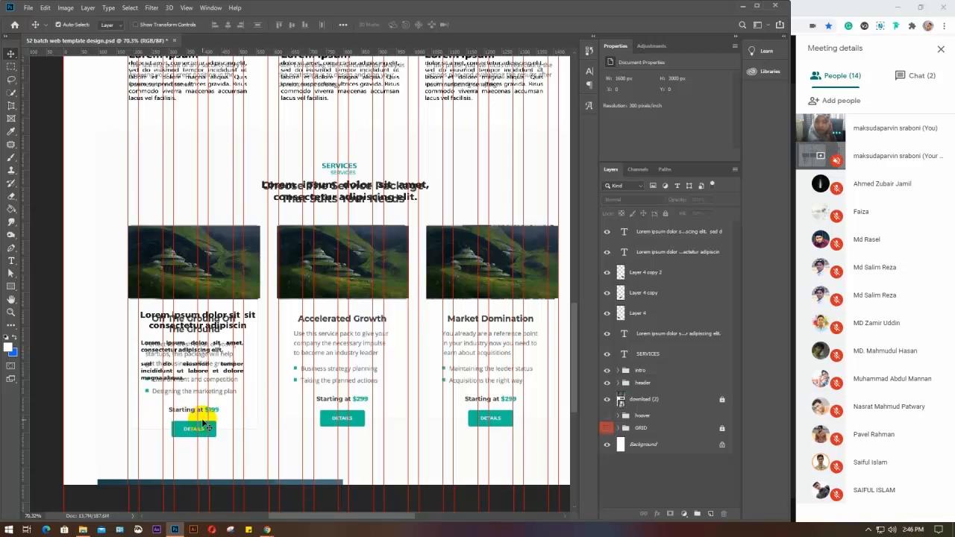
# Add the text line "Starting at $199" just above the reference price on the first card and commit it
pyautogui.scroll(4, 202, 422)
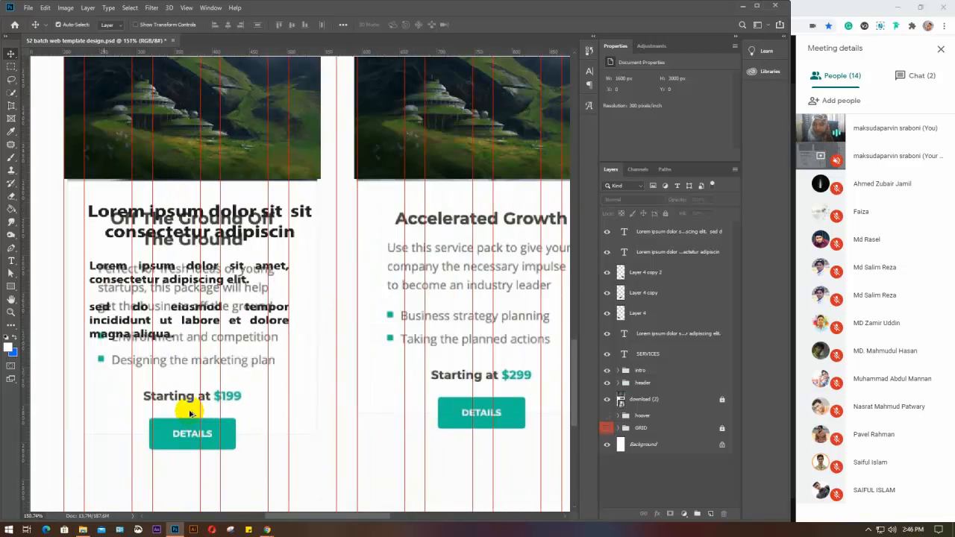
pyautogui.click(11, 260)
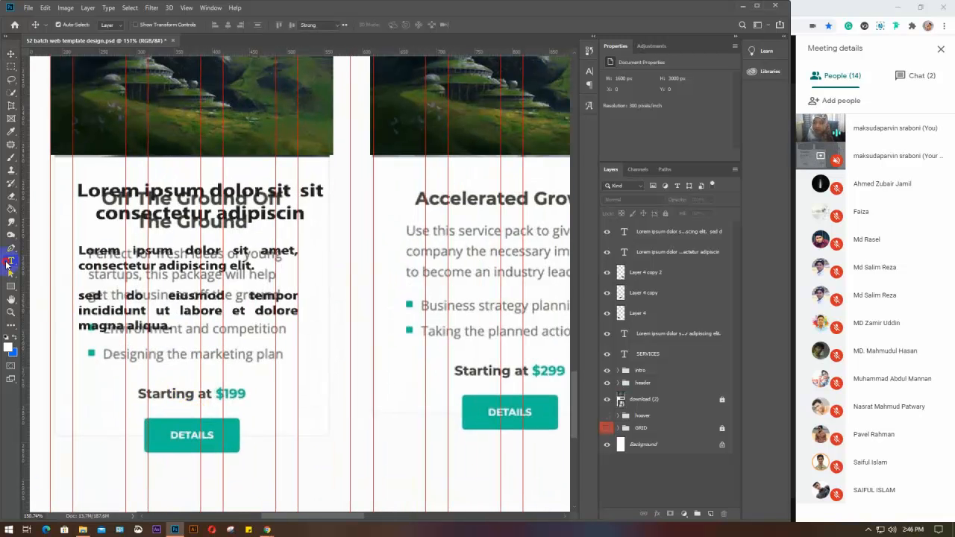
pyautogui.click(135, 385)
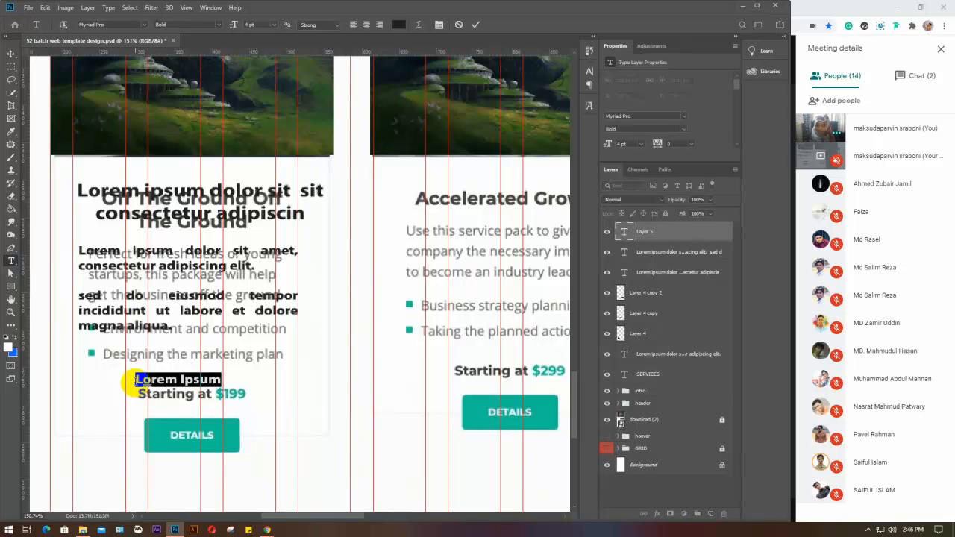
pyautogui.write('Starti')
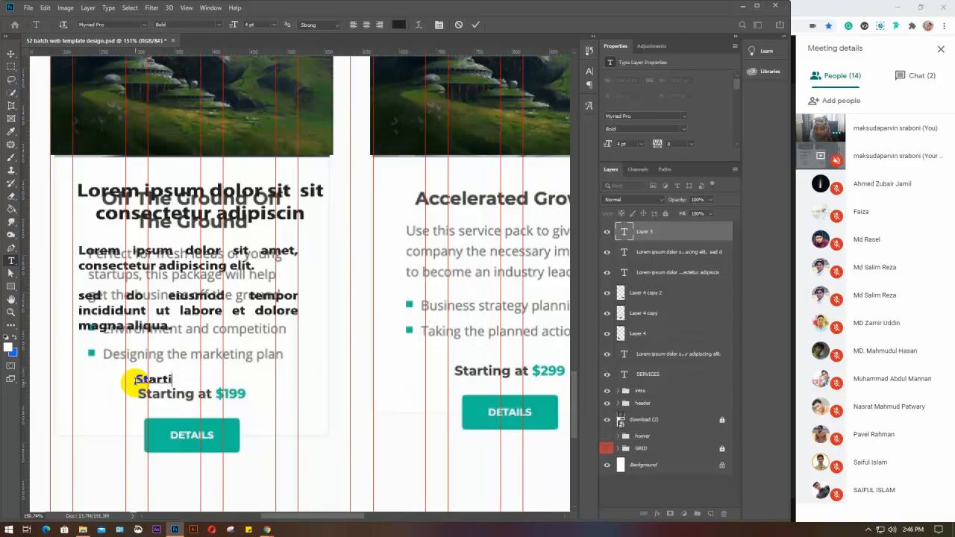
pyautogui.write('ng at')
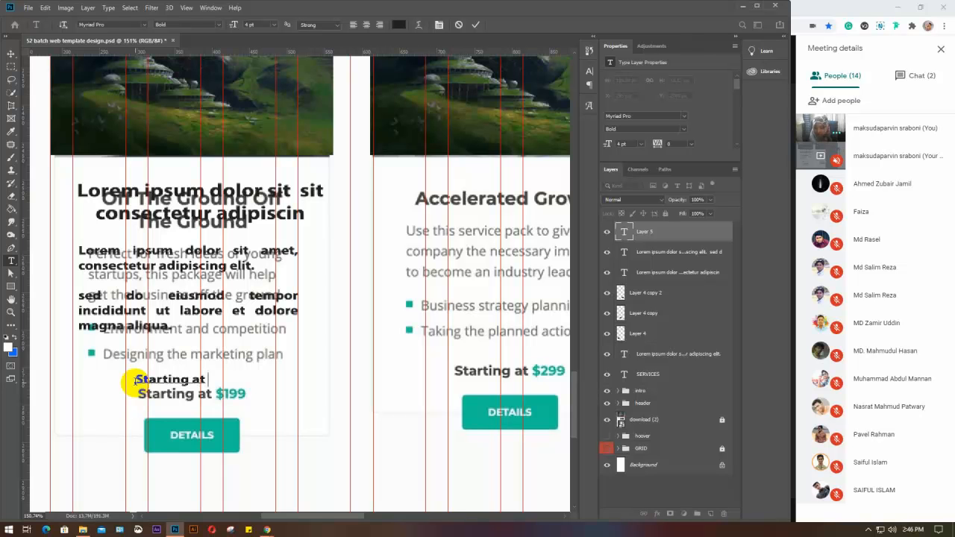
pyautogui.write(' $1999')
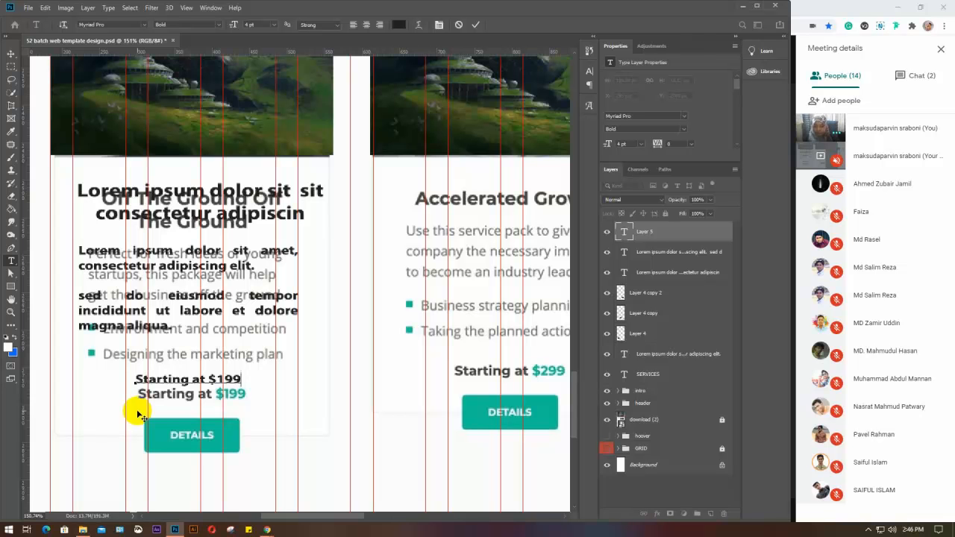
pyautogui.click(137, 414)
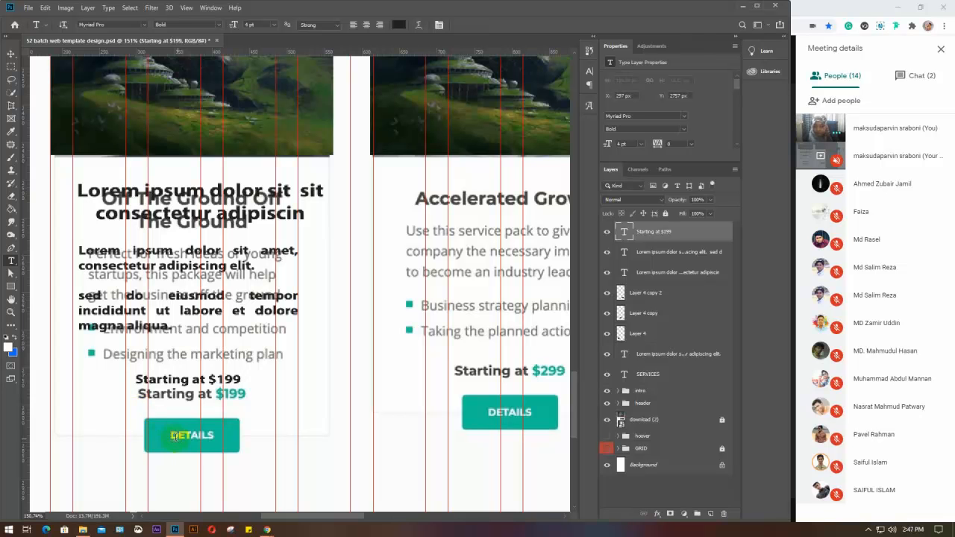
# Add a "DETAILS" label and place it over the first card's button label, at about X 338, Y 2834
pyautogui.click(177, 435)
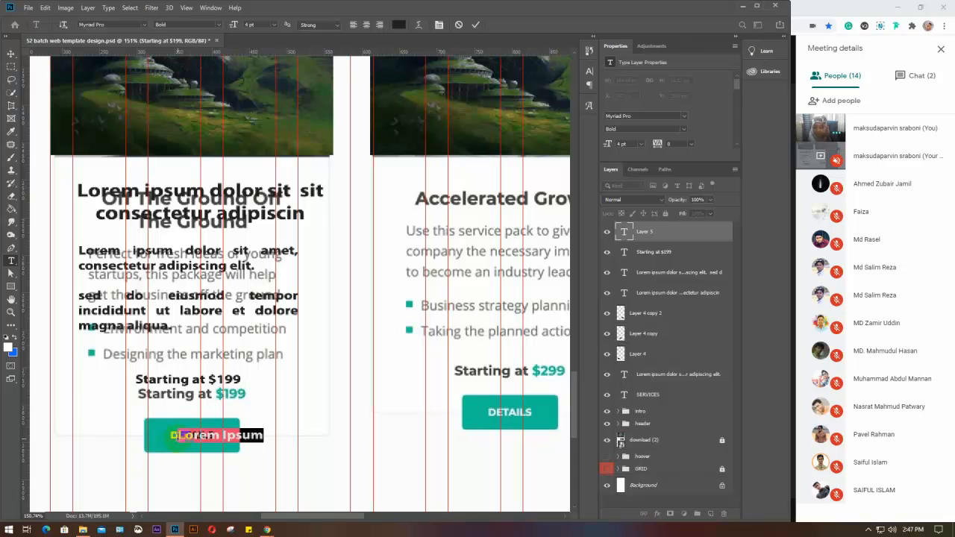
pyautogui.press('BackSpace')
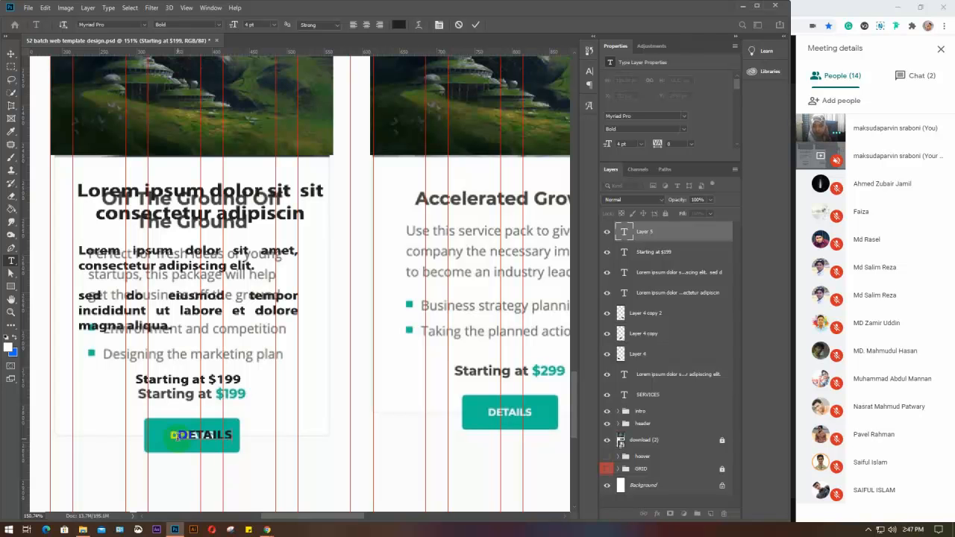
pyautogui.click(247, 433)
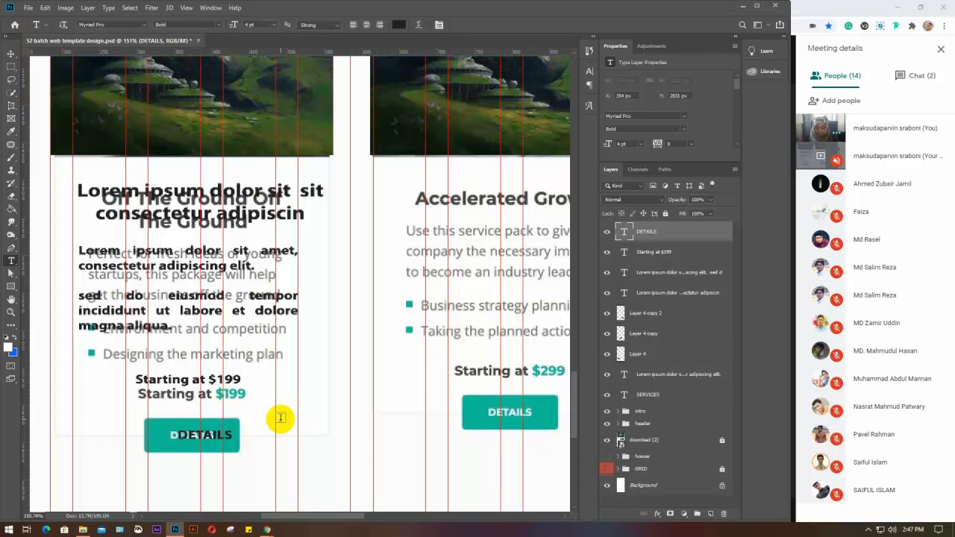
pyautogui.press('v')
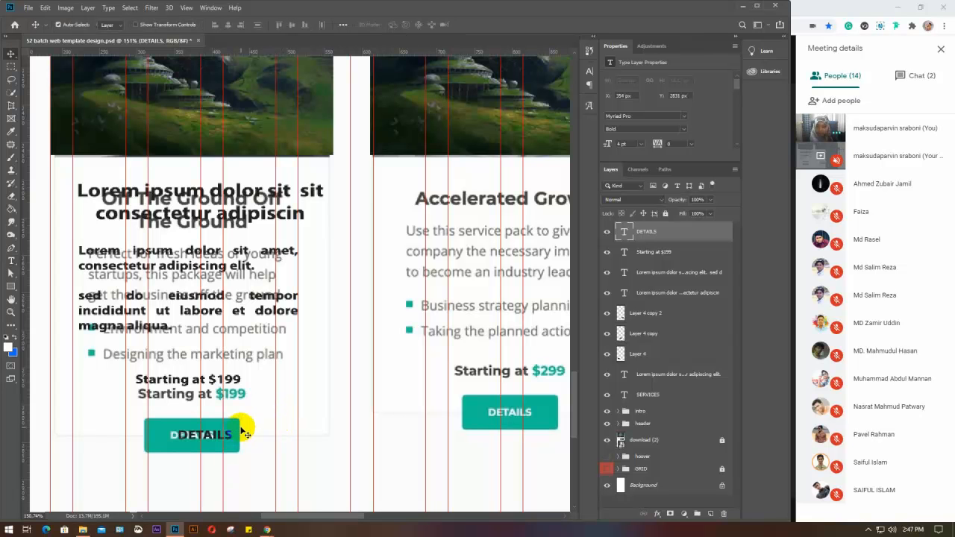
pyautogui.moveTo(221, 437); pyautogui.dragTo(210, 442)
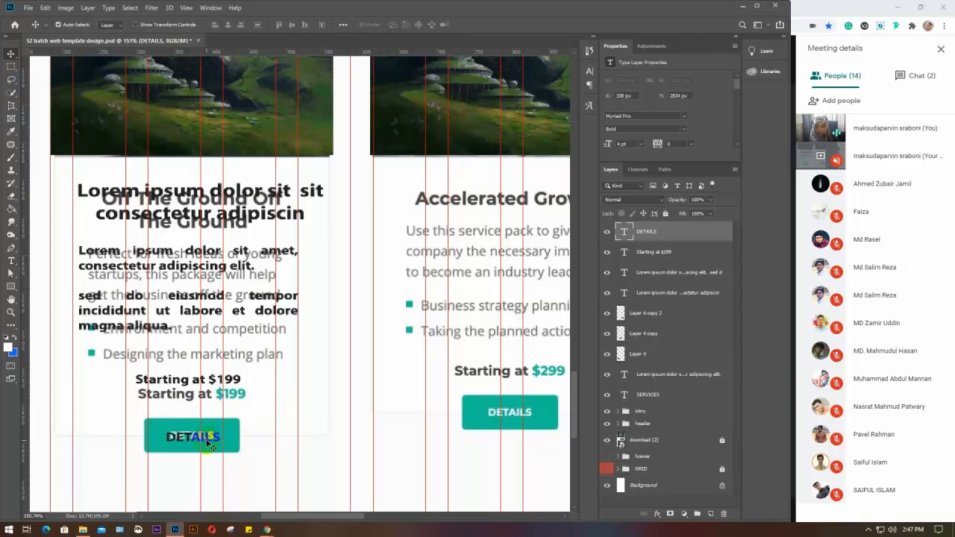
# Draw a rounded rectangle with a 50 px radius, about 130 by 43 px, over the first card's button
pyautogui.scroll(-5, 210, 442)
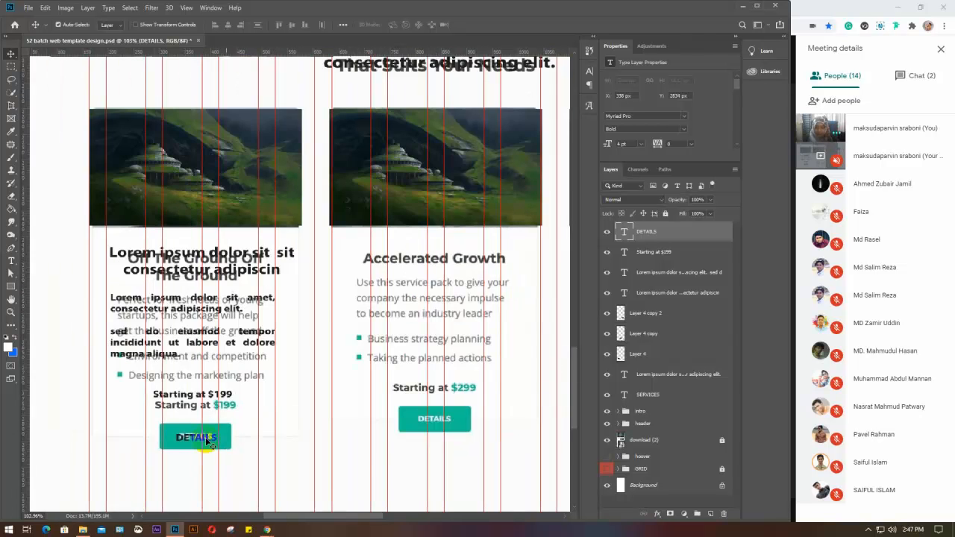
pyautogui.scroll(5, 209, 443)
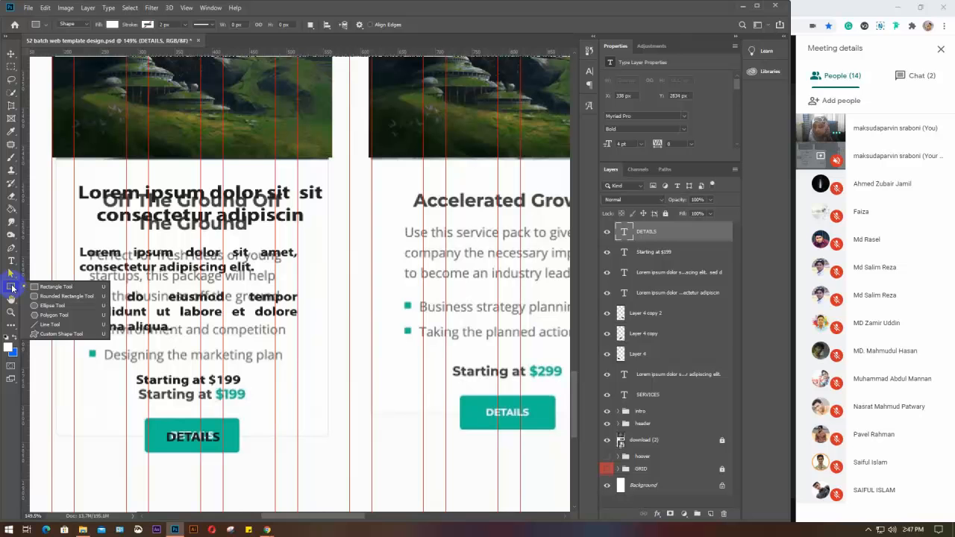
pyautogui.click(63, 296)
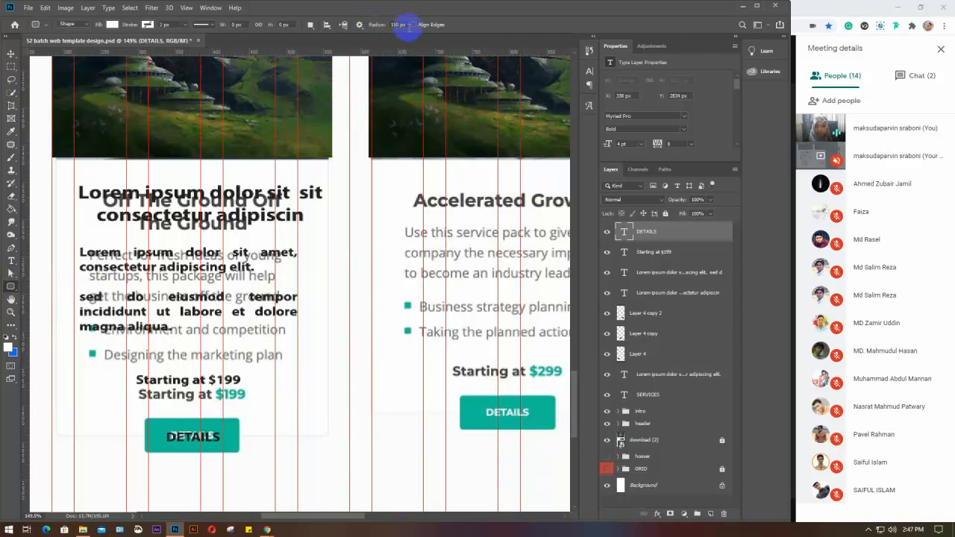
pyautogui.click(402, 25)
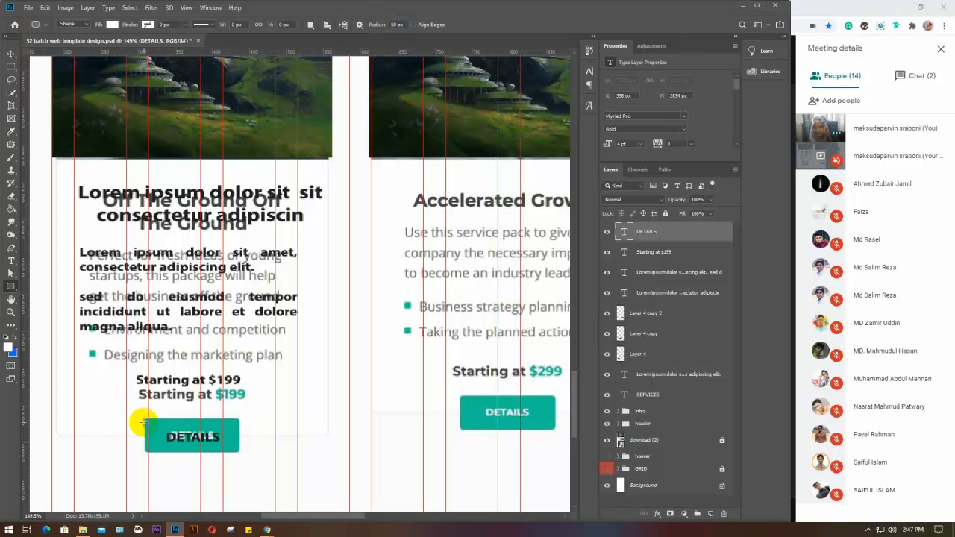
pyautogui.moveTo(142, 416); pyautogui.dragTo(238, 450)
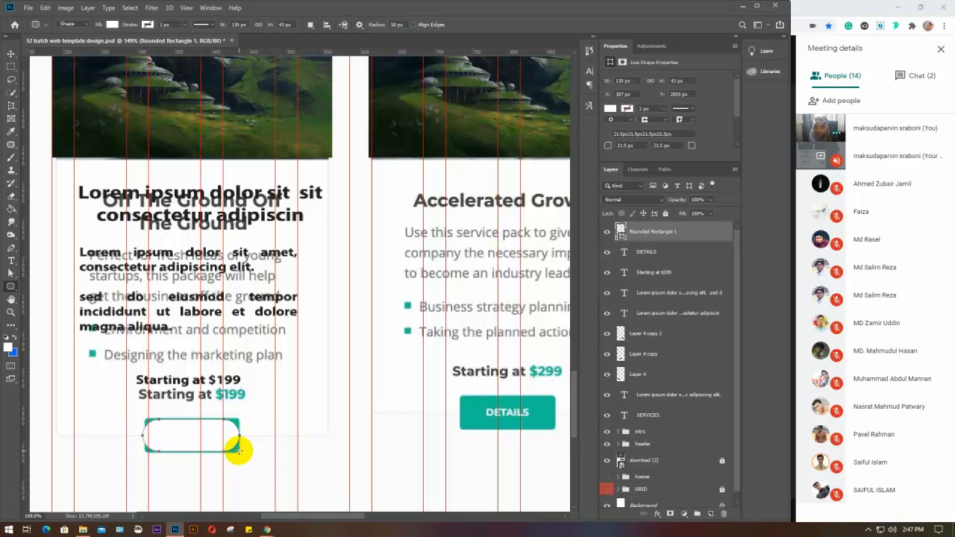
# Fill the rounded rectangle with the teal sampled from the second card's DETAILS button
pyautogui.click(611, 108)
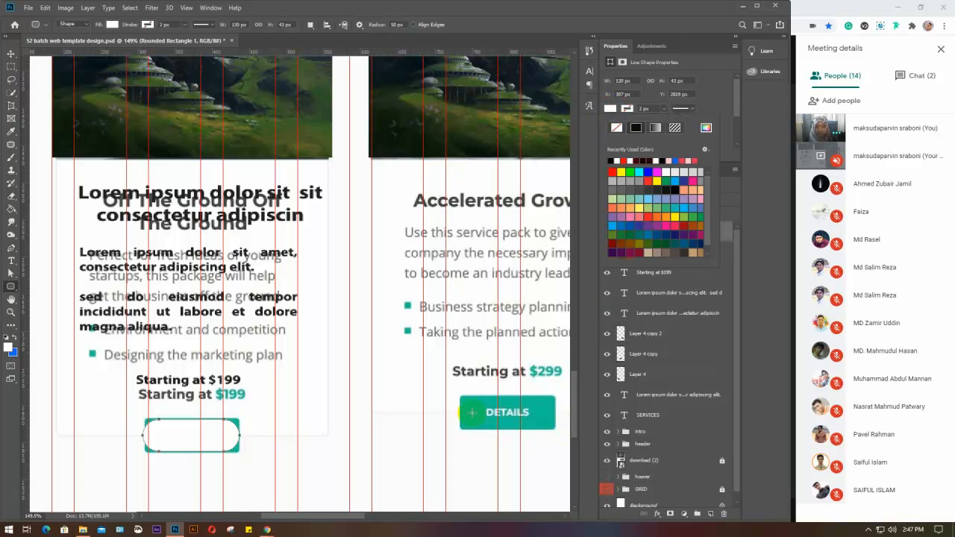
pyautogui.click(706, 128)
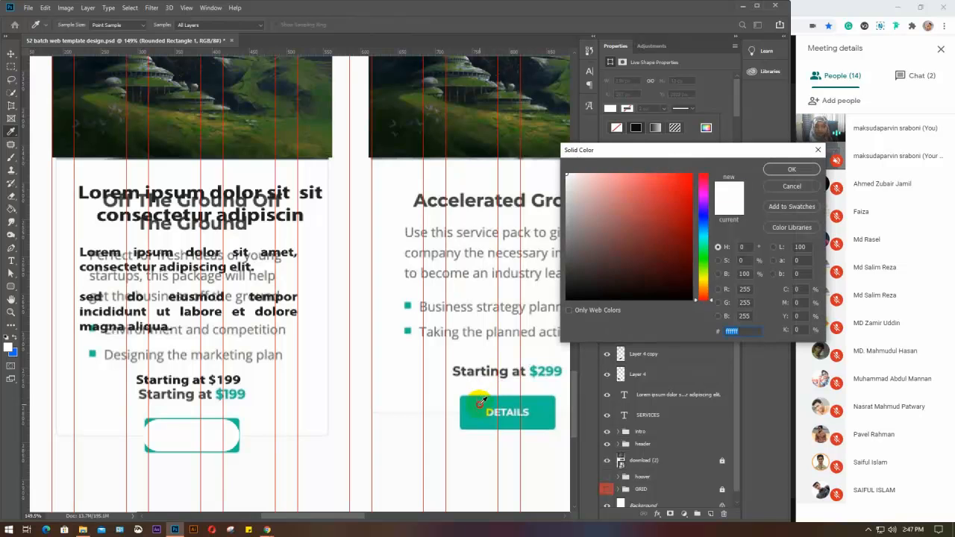
pyautogui.click(480, 403)
pyautogui.click(791, 169)
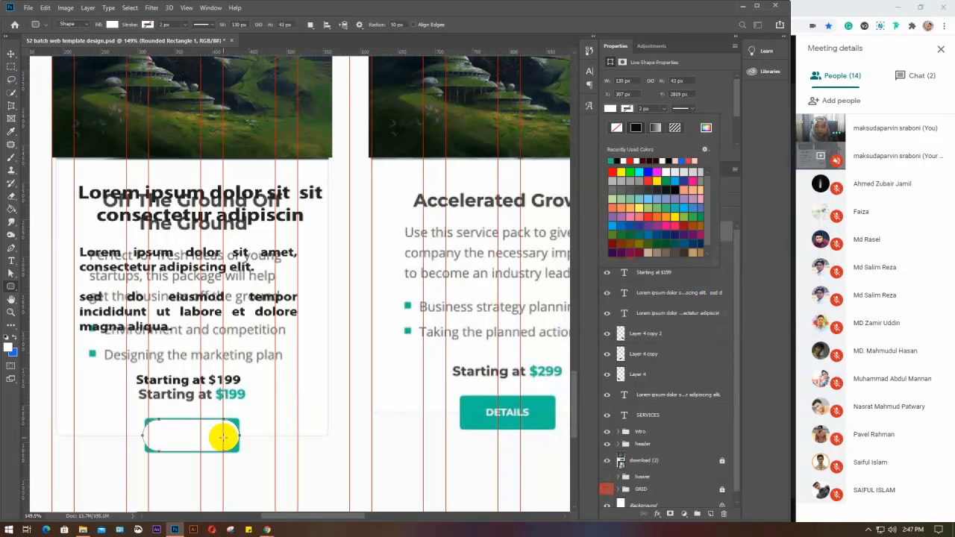
# Draw a second rounded rectangle with a 20 px radius, about 144 by 43 px, beside the first, and delete both shapes
pyautogui.click(403, 25)
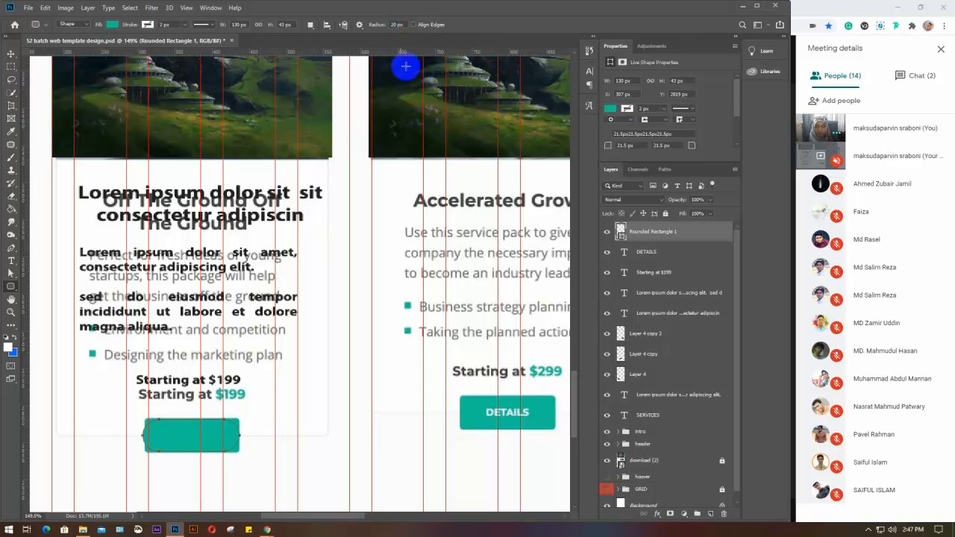
pyautogui.moveTo(243, 420); pyautogui.dragTo(351, 447)
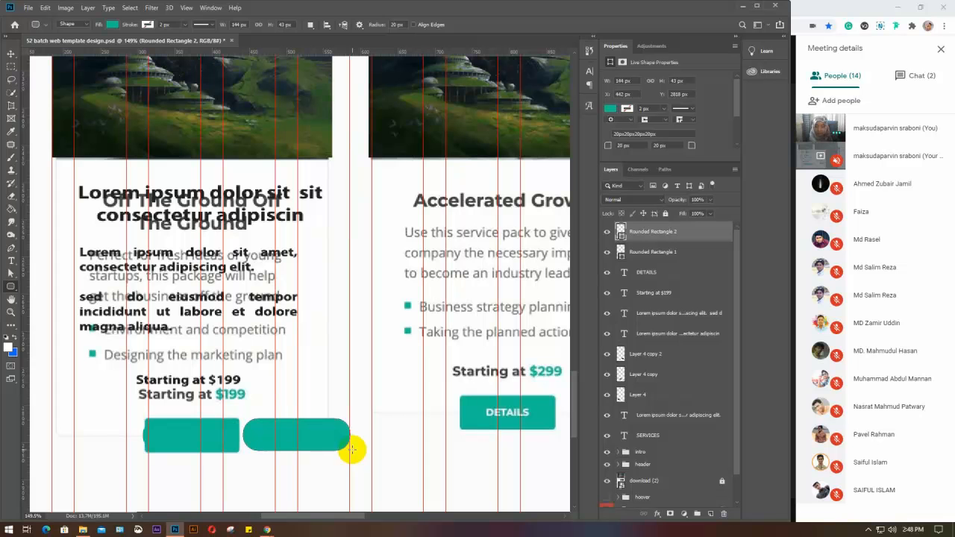
pyautogui.press('v')
pyautogui.click(237, 429)
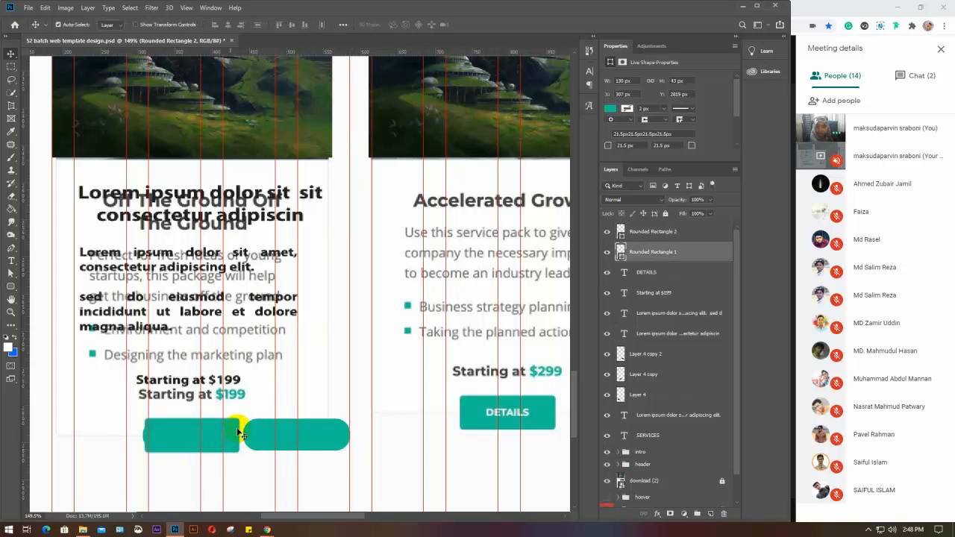
pyautogui.keyDown('shift'); pyautogui.click(251, 427); pyautogui.keyUp('shift')
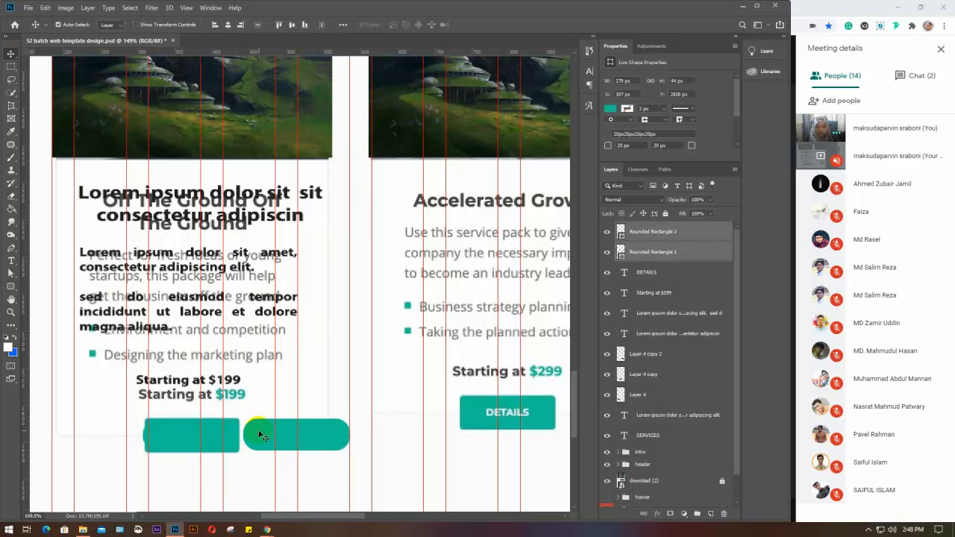
pyautogui.press('Delete')
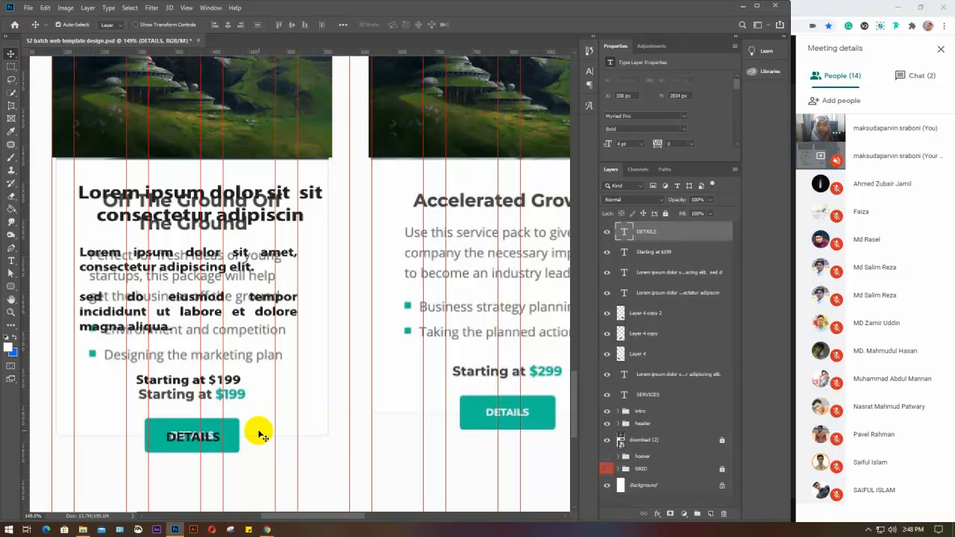
# Try another rounded rectangle with the 20 px radius beside the first card's button and undo it
pyautogui.click(11, 287)
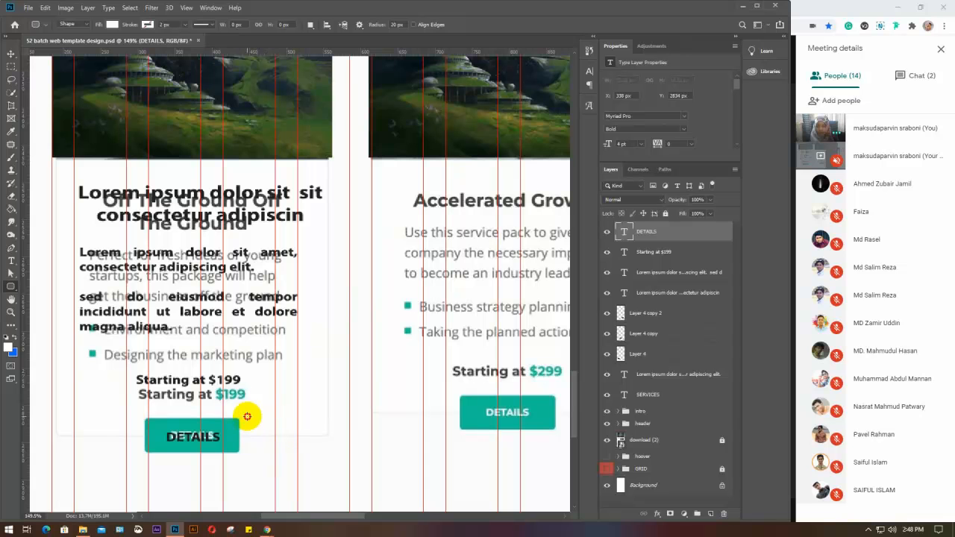
pyautogui.moveTo(247, 418); pyautogui.dragTo(347, 460)
pyautogui.hotkey('ctrl', 'z')
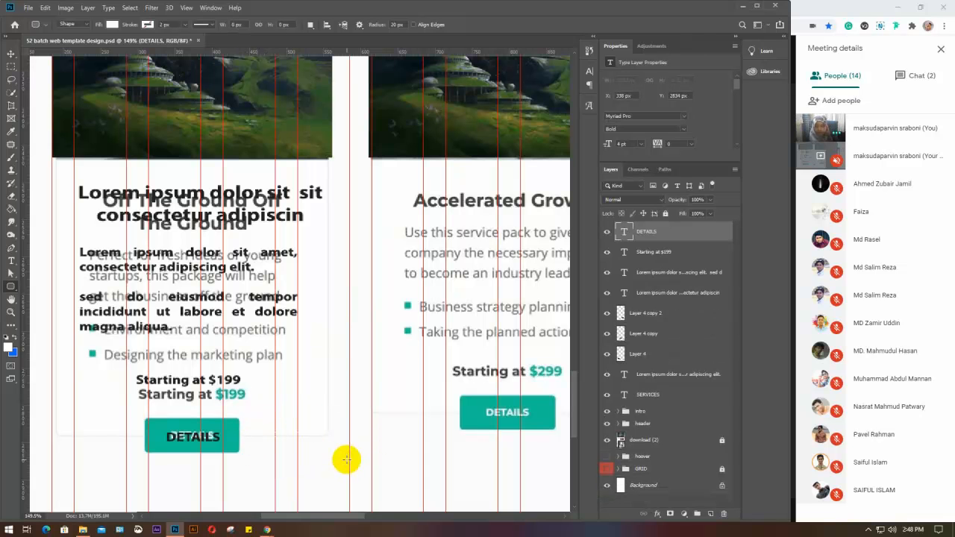
# Draw a rounded rectangle with a 10 px radius, about 129 by 45 px, over the first card's button and fill it with the second button's teal
pyautogui.click(399, 25)
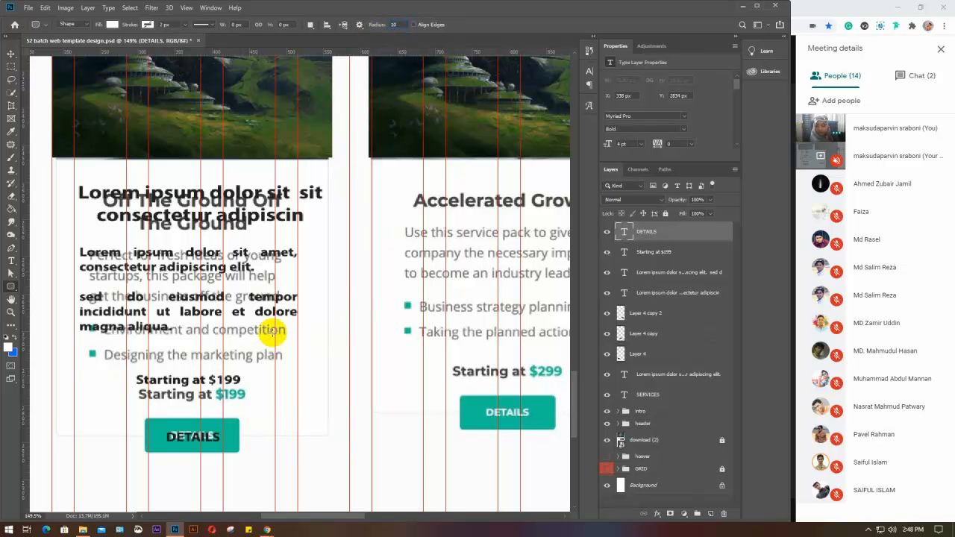
pyautogui.moveTo(144, 420); pyautogui.dragTo(239, 453)
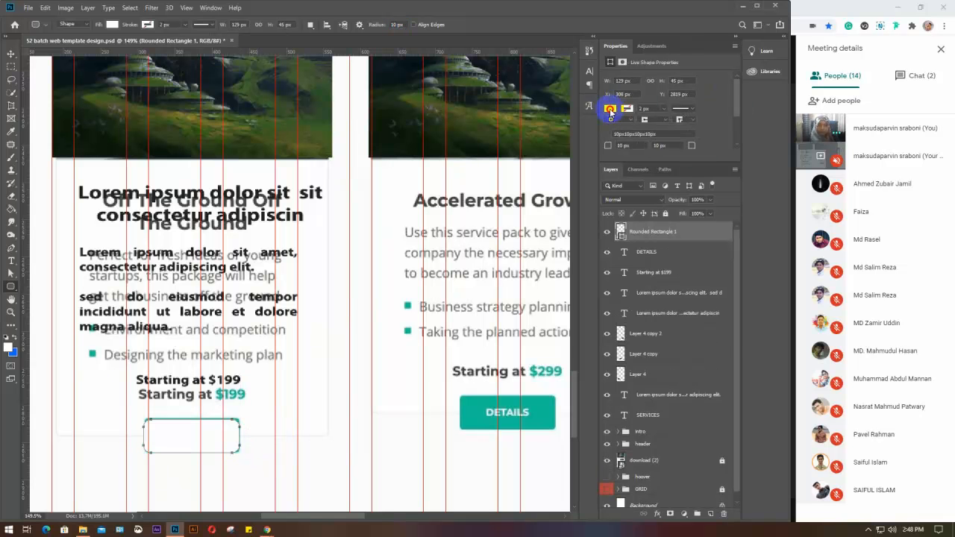
pyautogui.click(611, 108)
pyautogui.click(706, 127)
pyautogui.click(472, 407)
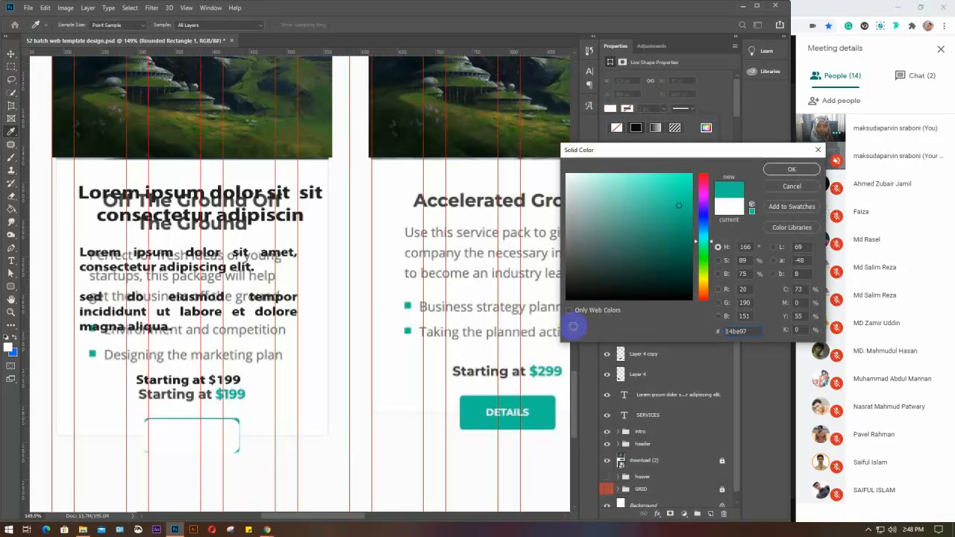
pyautogui.click(791, 170)
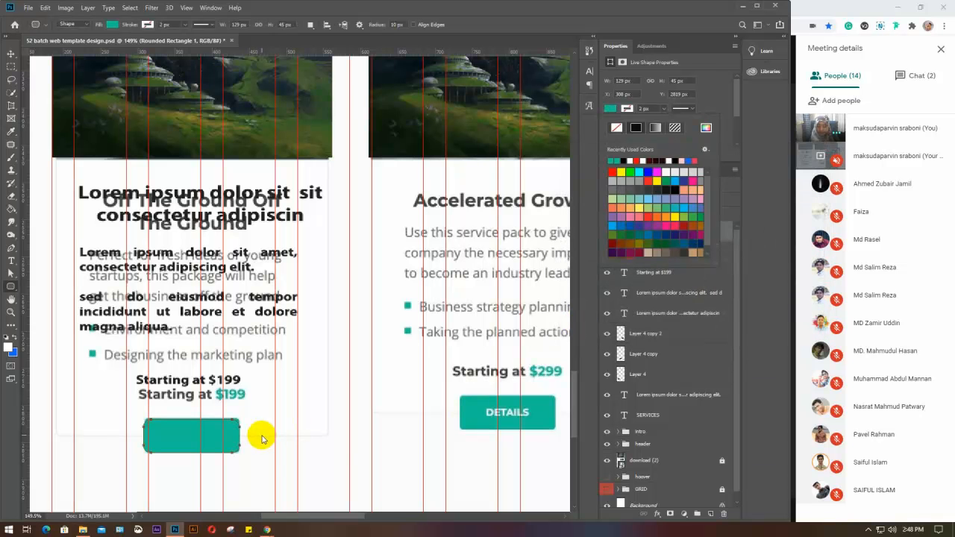
# Bring the DETAILS text layer above the rounded rectangle and position the rectangle behind the text on the first card
pyautogui.press('v')
pyautogui.moveTo(214, 435); pyautogui.dragTo(309, 436)
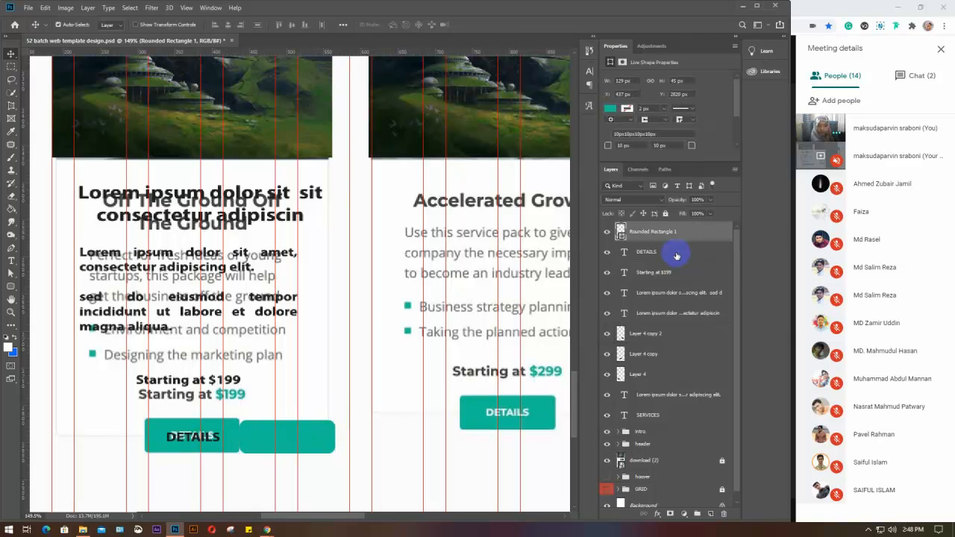
pyautogui.moveTo(676, 256); pyautogui.dragTo(673, 221)
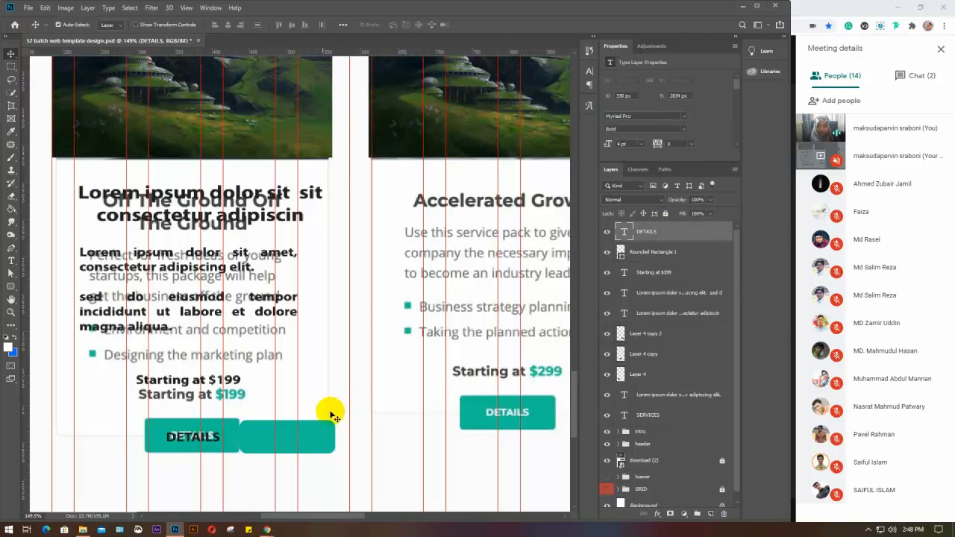
pyautogui.moveTo(277, 433); pyautogui.dragTo(217, 430)
# Change the first card's DETAILS text color to near-white, #fdfdfd
pyautogui.click(648, 231)
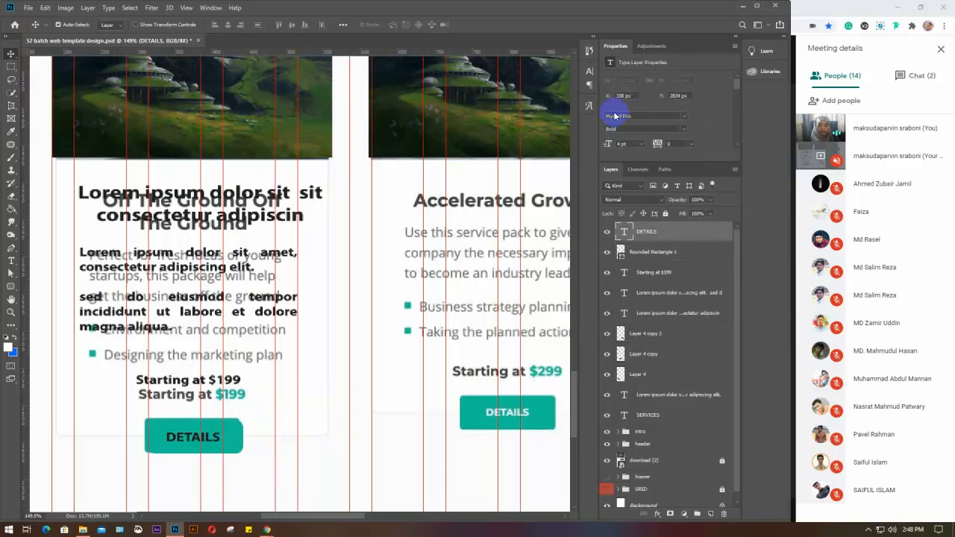
pyautogui.click(589, 71)
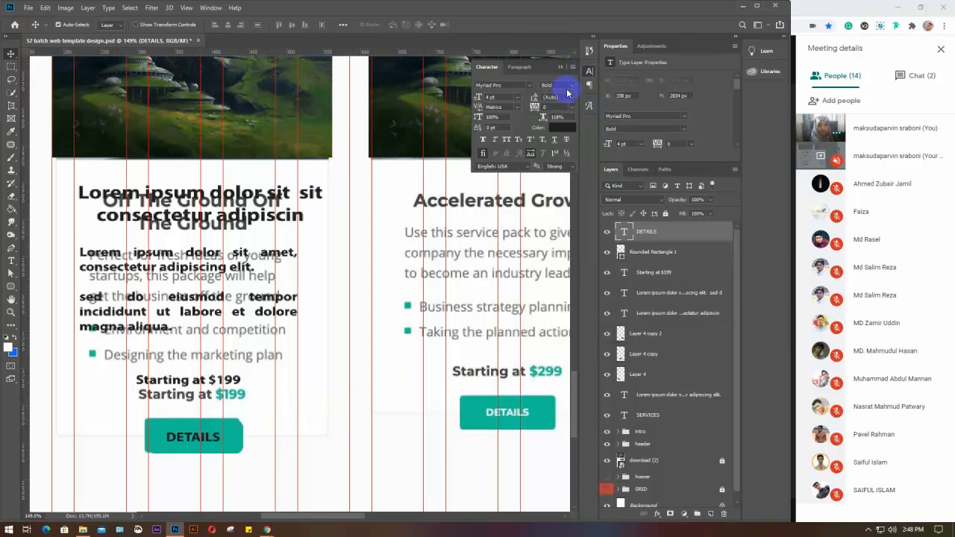
pyautogui.click(558, 130)
pyautogui.moveTo(604, 198); pyautogui.dragTo(566, 174)
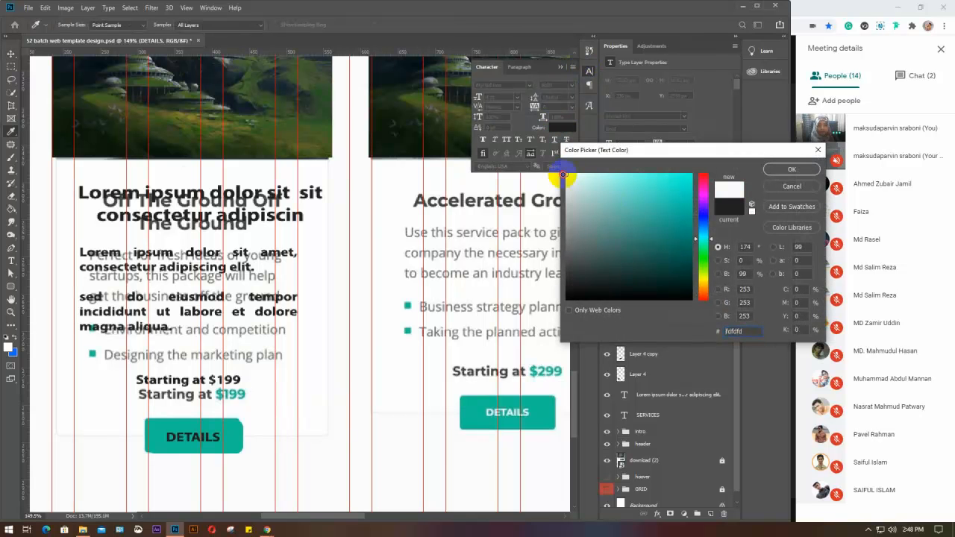
pyautogui.click(800, 174)
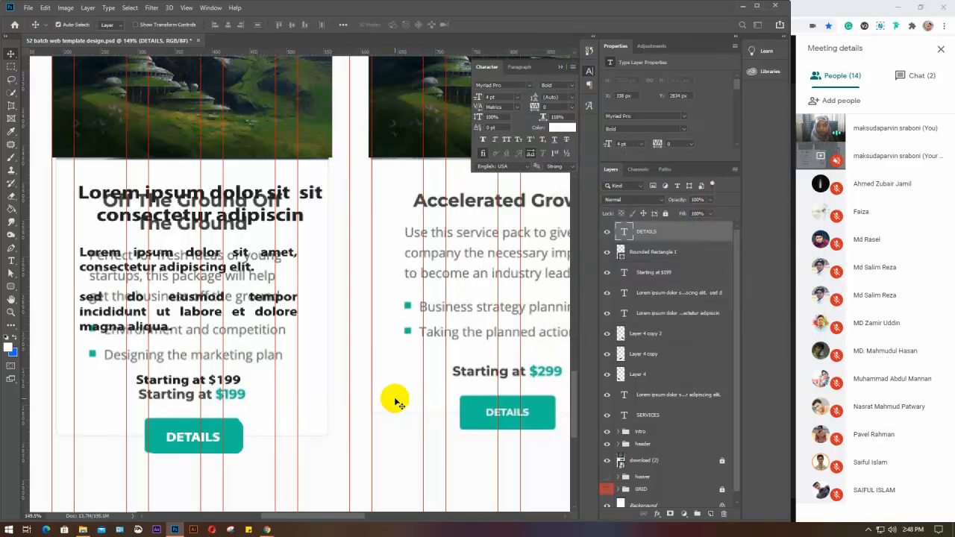
pyautogui.click(395, 402)
# Select the first card's headline, description, price line and DETAILS button layers and align their horizontal centers
pyautogui.scroll(-2, 394, 401)
pyautogui.scroll(-3, 392, 399)
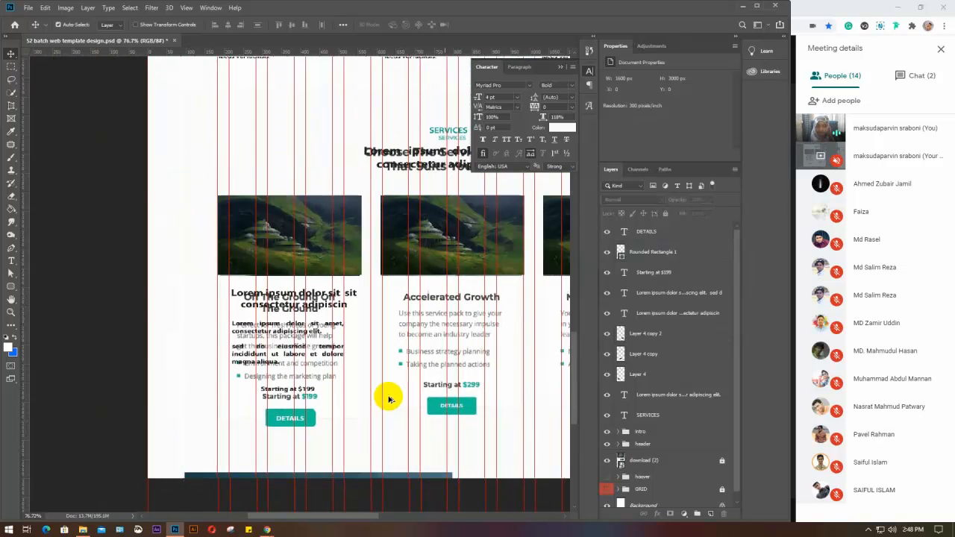
pyautogui.moveTo(371, 412); pyautogui.dragTo(358, 404)
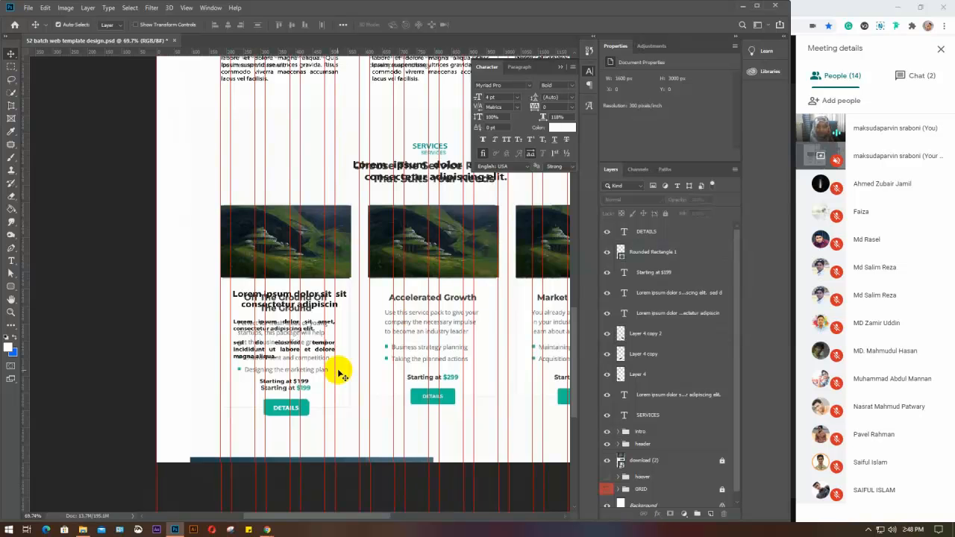
pyautogui.scroll(1, 300, 345)
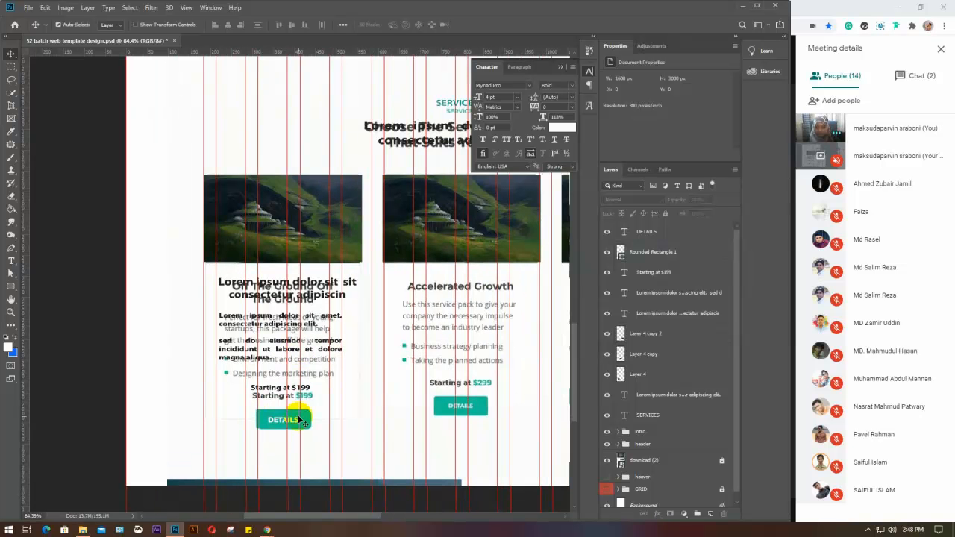
pyautogui.moveTo(198, 276); pyautogui.dragTo(306, 437)
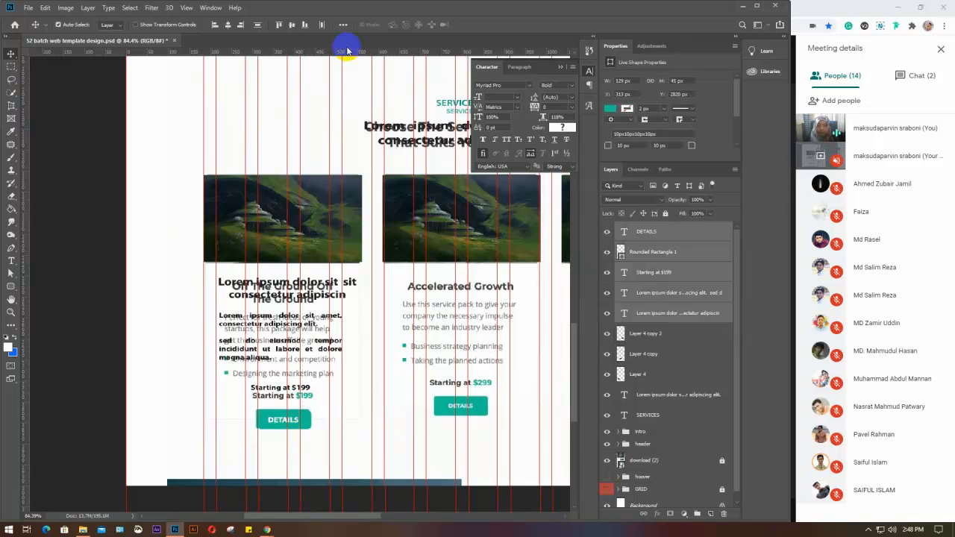
pyautogui.click(228, 25)
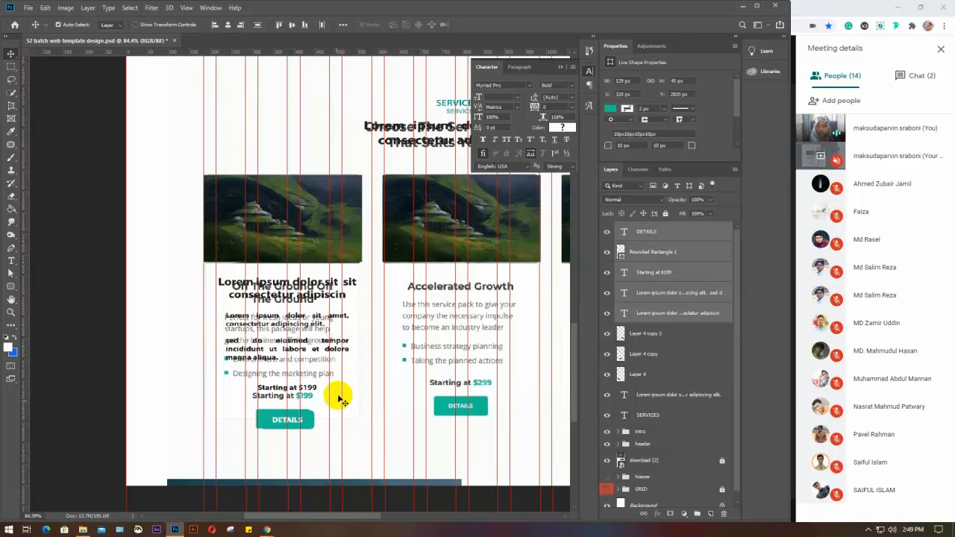
# Align the vertical centers of the first card's DETAILS text and its rounded rectangle
pyautogui.moveTo(196, 275); pyautogui.dragTo(335, 441)
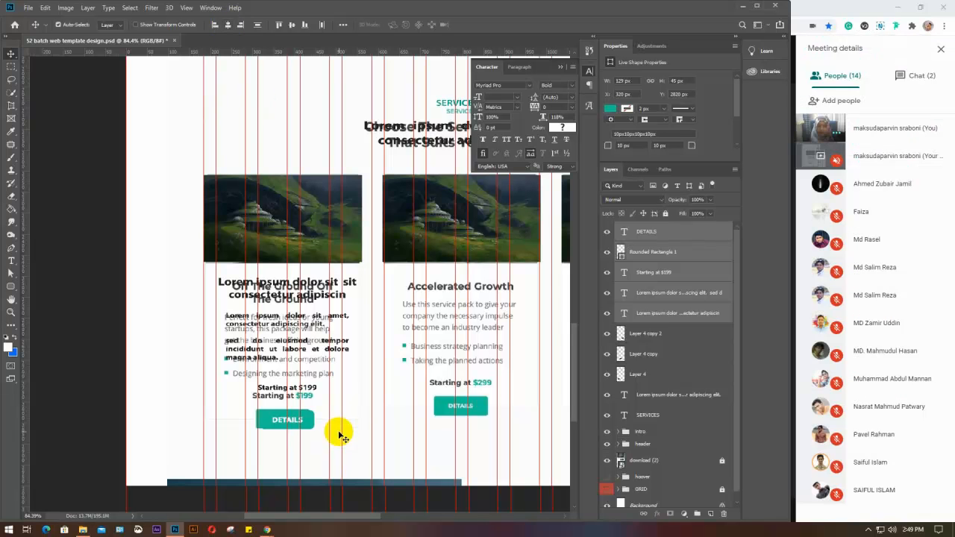
pyautogui.moveTo(342, 448); pyautogui.dragTo(255, 411)
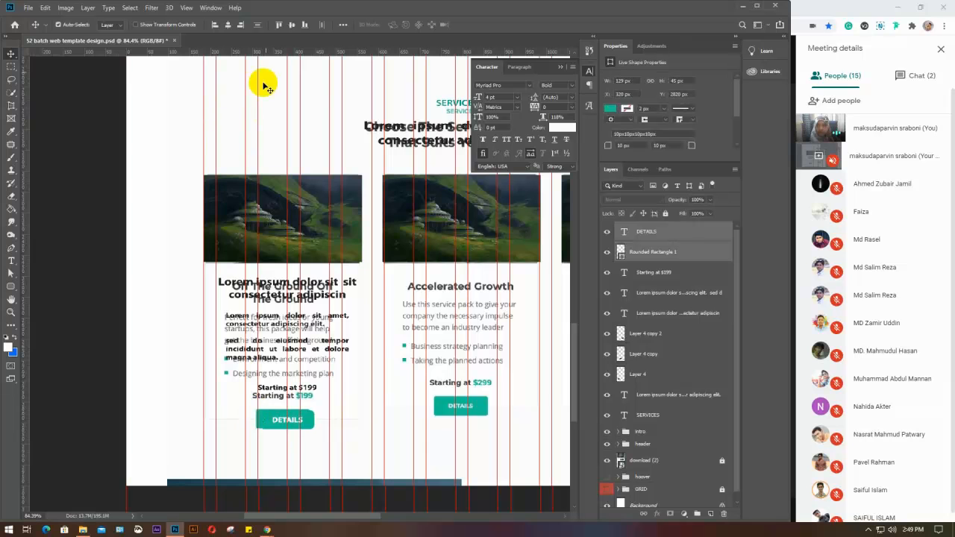
pyautogui.click(291, 25)
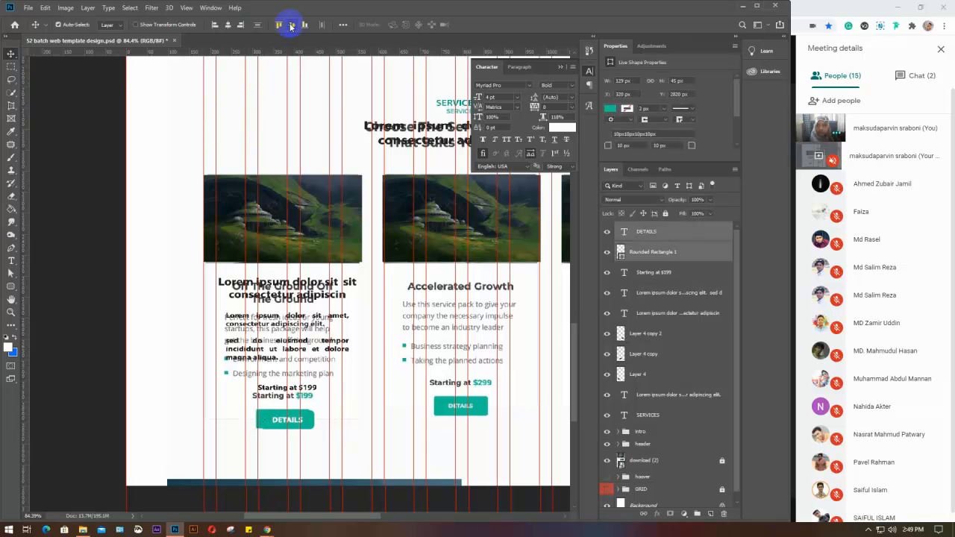
pyautogui.click(334, 426)
pyautogui.moveTo(342, 444); pyautogui.dragTo(180, 279)
pyautogui.moveTo(344, 441); pyautogui.dragTo(361, 390)
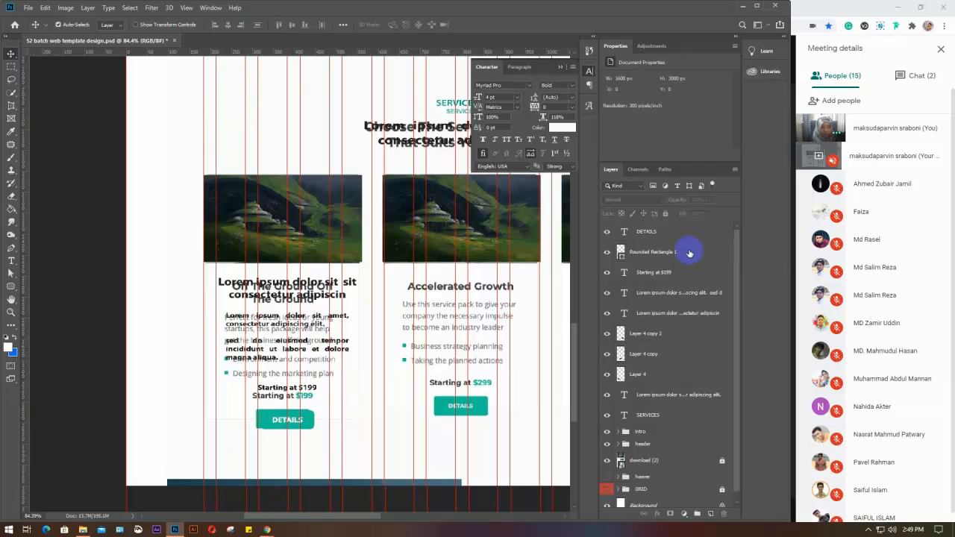
# Group the DETAILS text with its rounded rectangle and name the group "details 1"
pyautogui.click(659, 232)
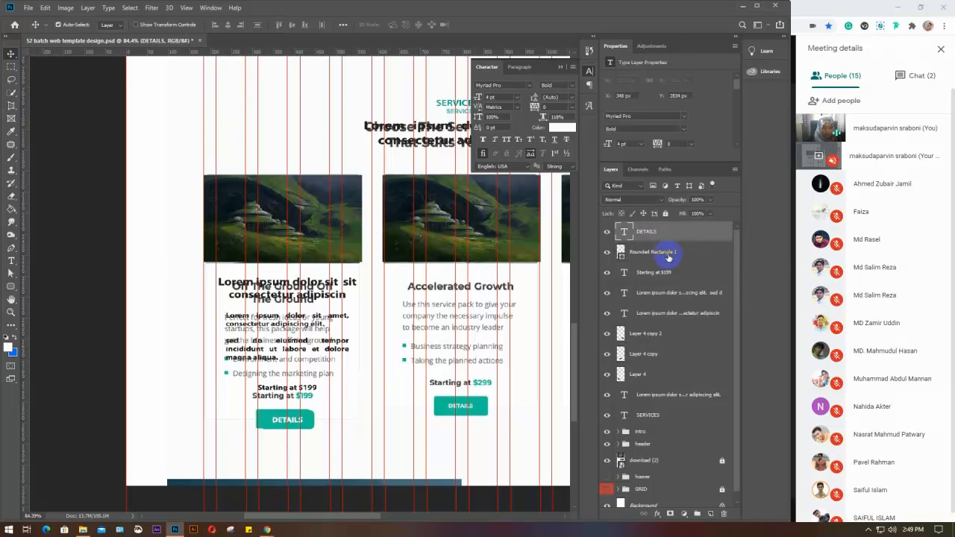
pyautogui.keyDown('shift'); pyautogui.click(665, 254); pyautogui.keyUp('shift')
pyautogui.hotkey('ctrl', 'g')
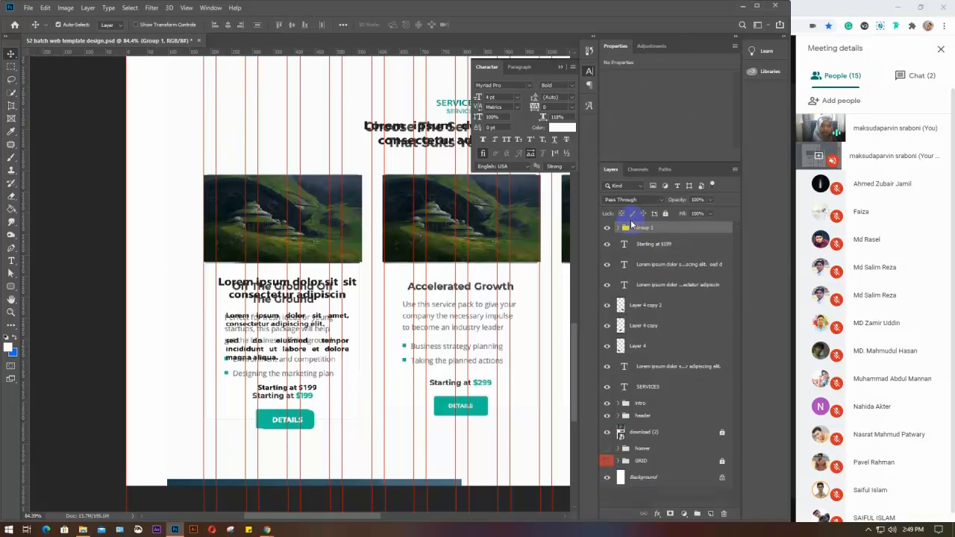
pyautogui.doubleClick(642, 227)
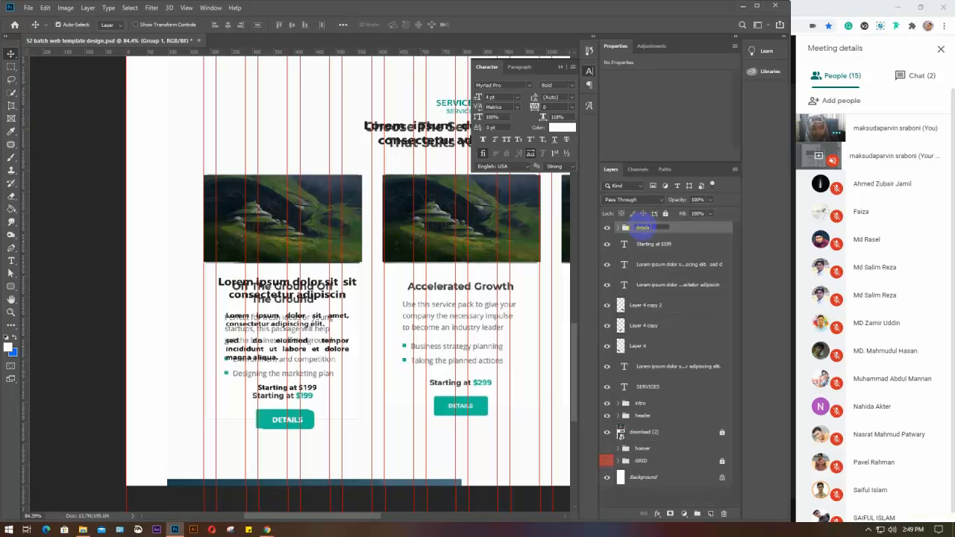
pyautogui.press('Return')
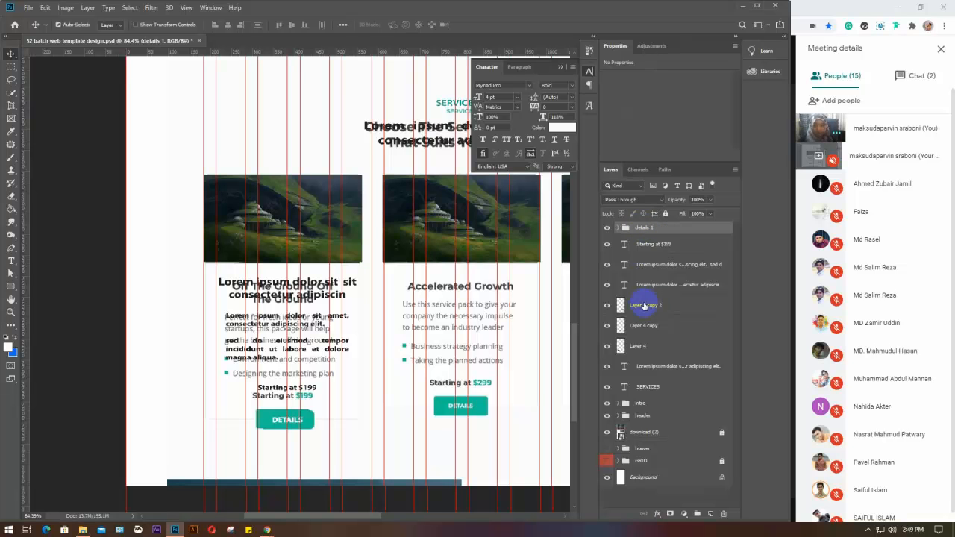
# Group the first card's headline text layer and name the group "headline service"
pyautogui.click(648, 248)
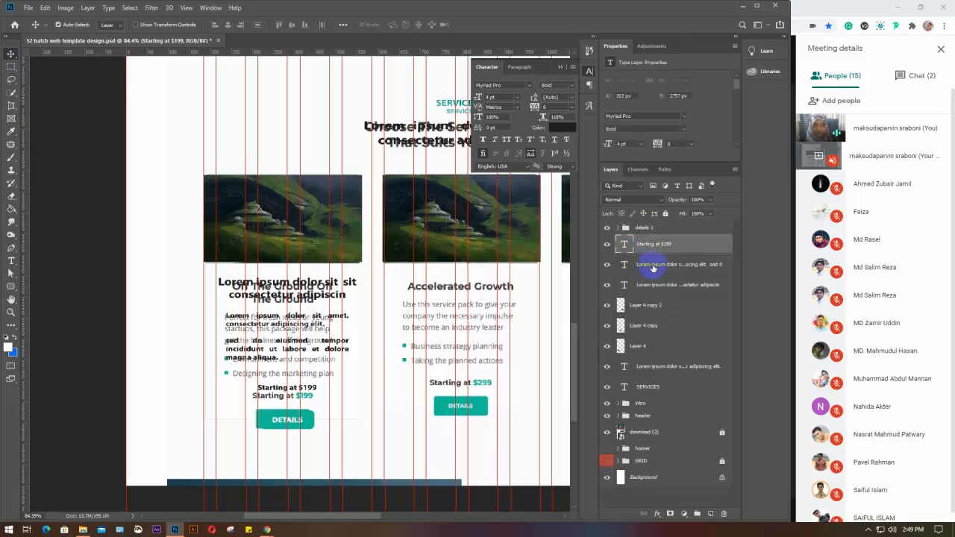
pyautogui.click(653, 266)
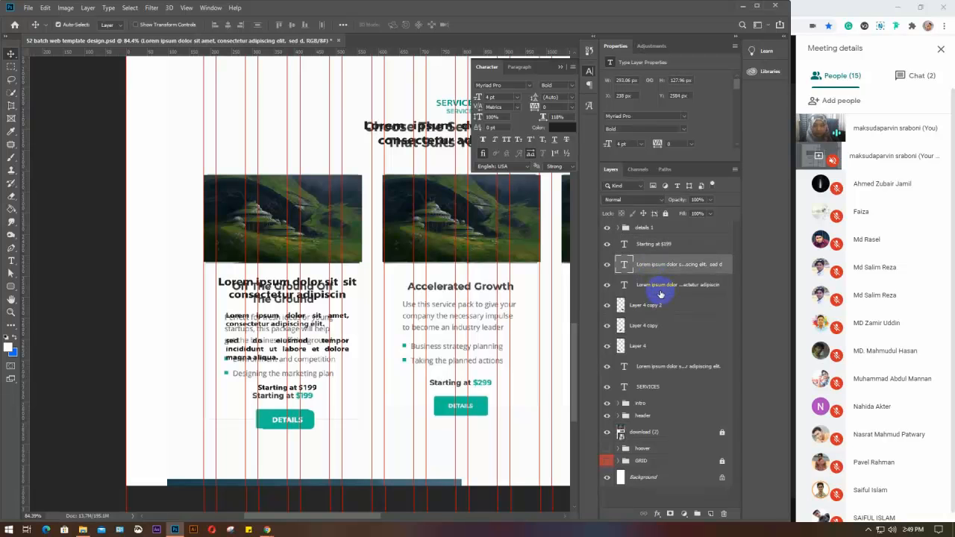
pyautogui.click(660, 289)
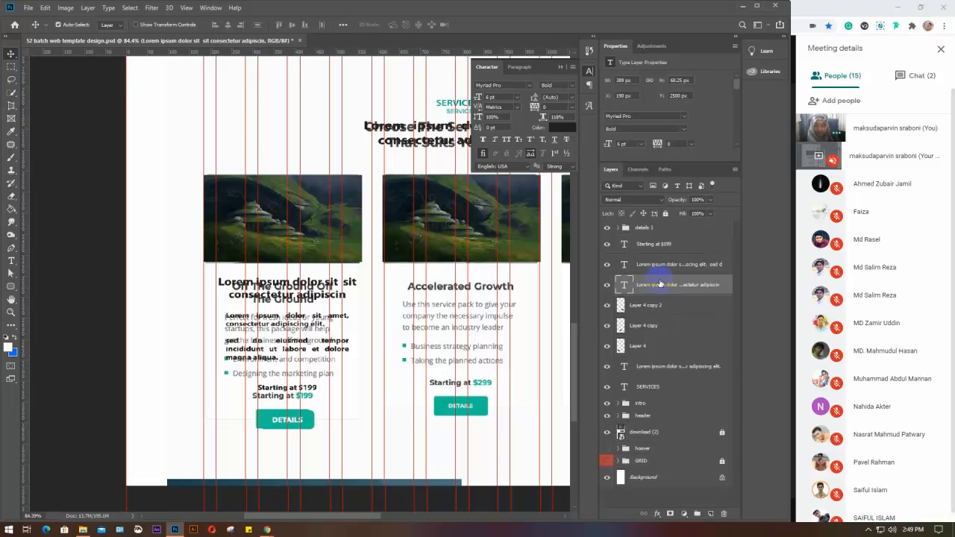
pyautogui.hotkey('ctrl', 'g')
pyautogui.doubleClick(645, 280)
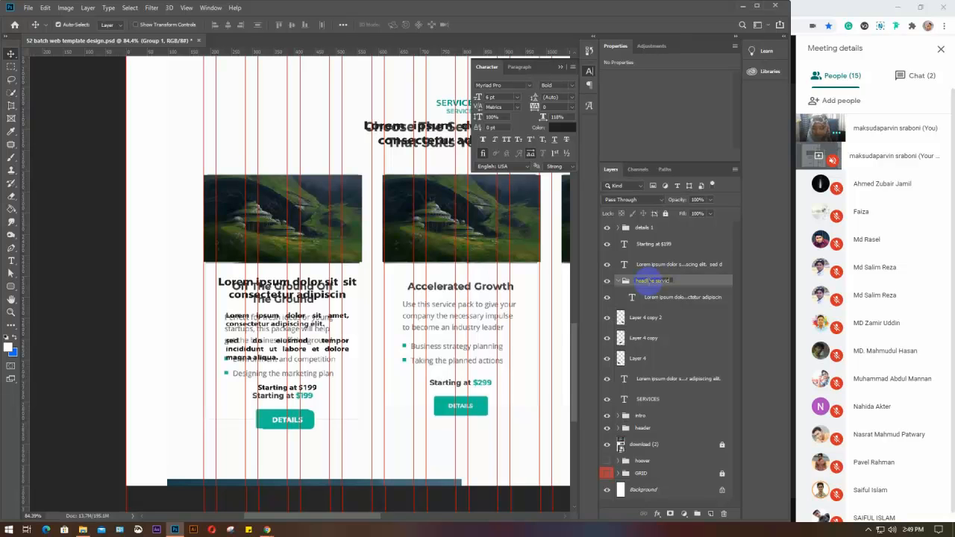
pyautogui.click(649, 284)
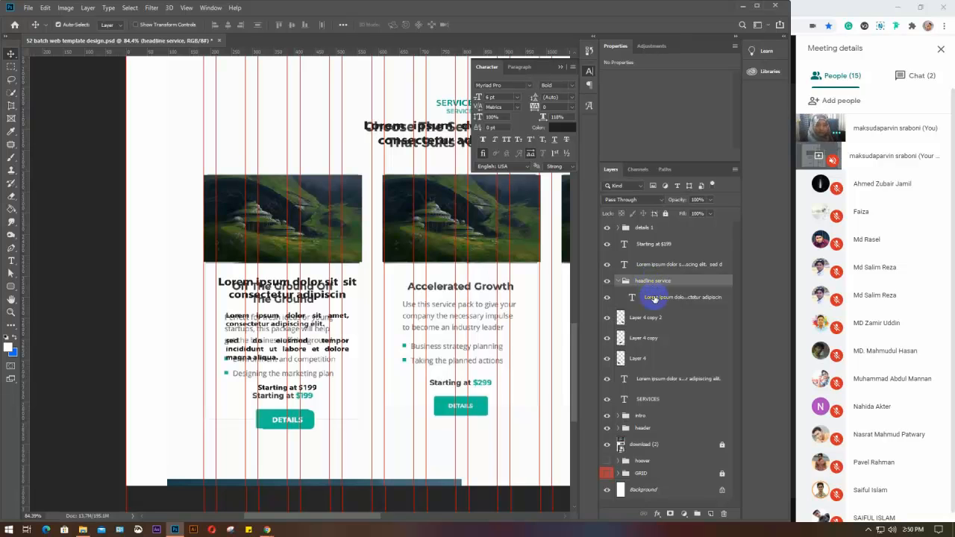
# Delete the duplicated landscape images on the third and second cards, Layer 4 copy 2 and Layer 4 copy
pyautogui.click(606, 319)
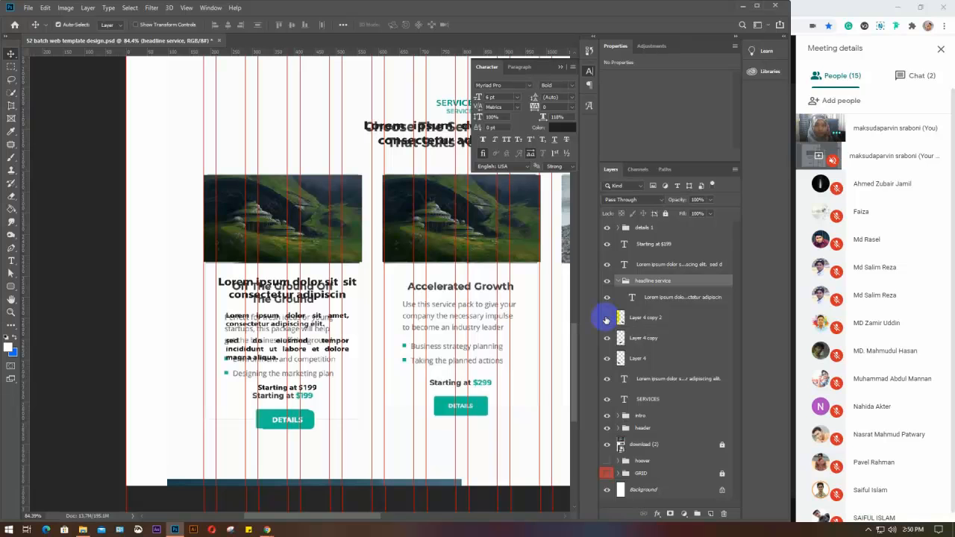
pyautogui.click(606, 319)
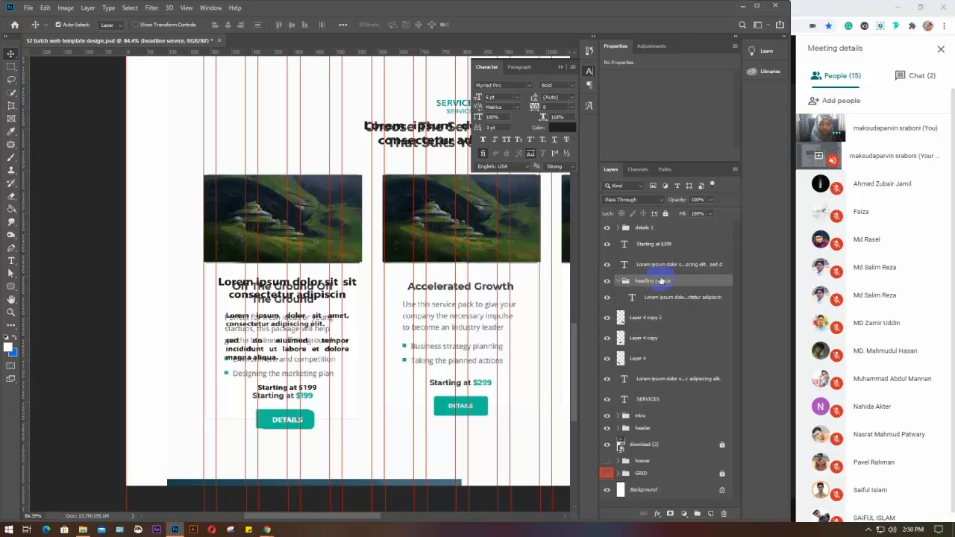
pyautogui.click(648, 230)
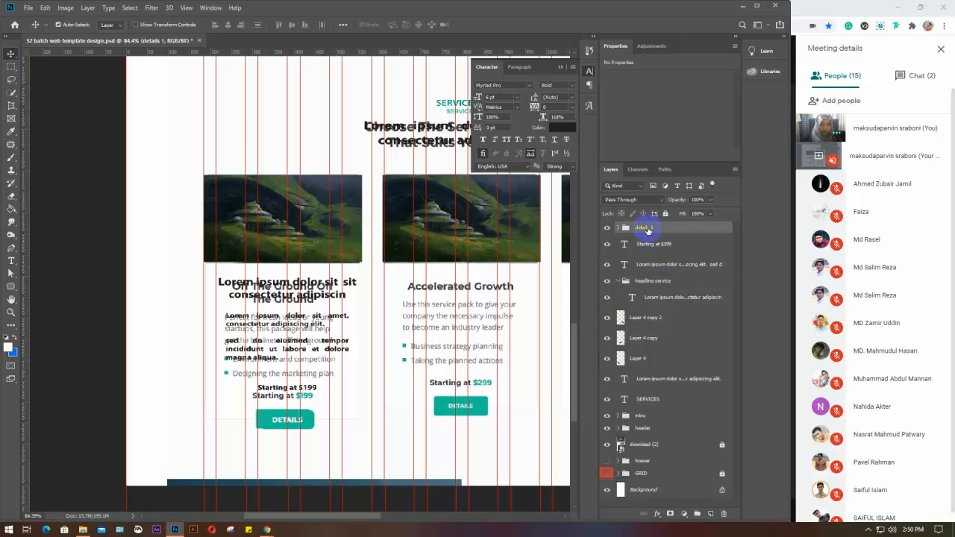
pyautogui.keyDown('shift'); pyautogui.click(661, 298); pyautogui.keyUp('shift')
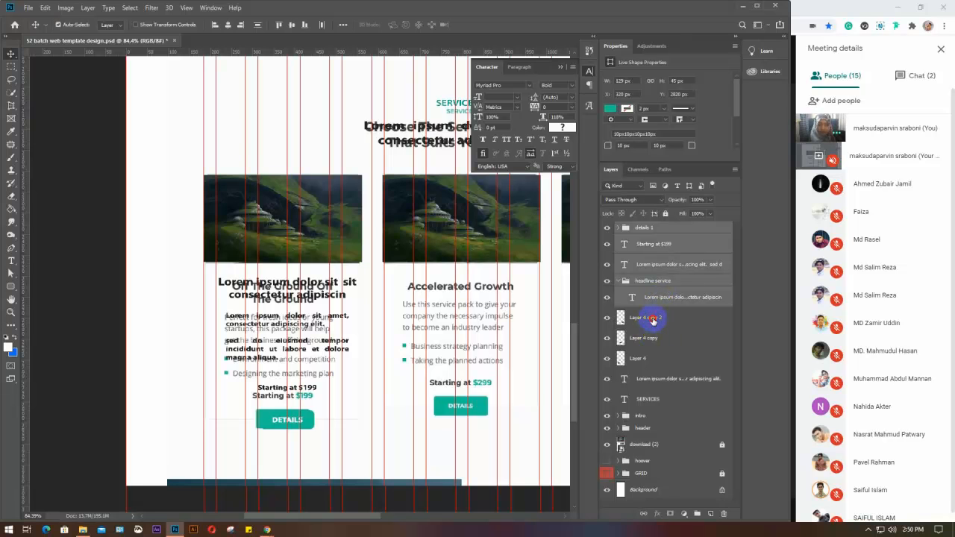
pyautogui.click(653, 319)
pyautogui.press('Delete')
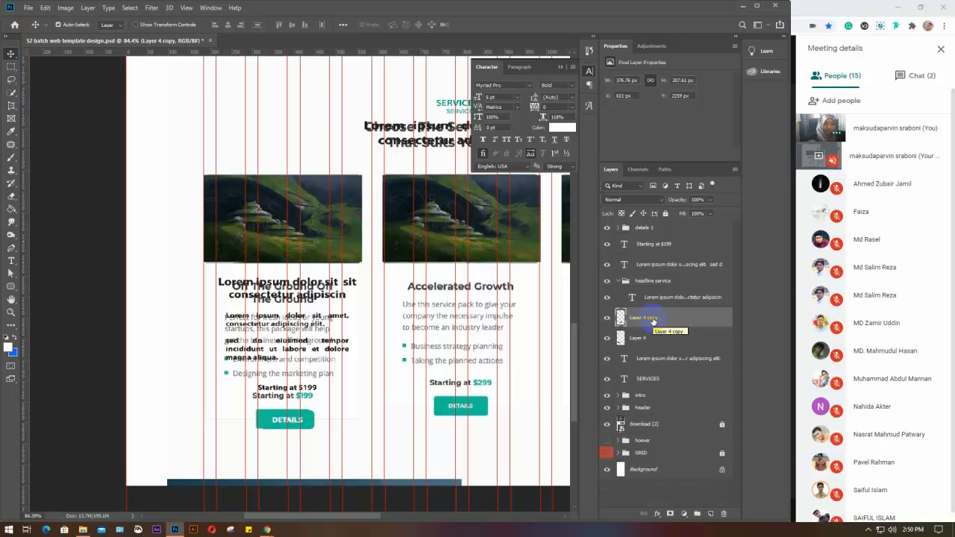
pyautogui.press('Delete')
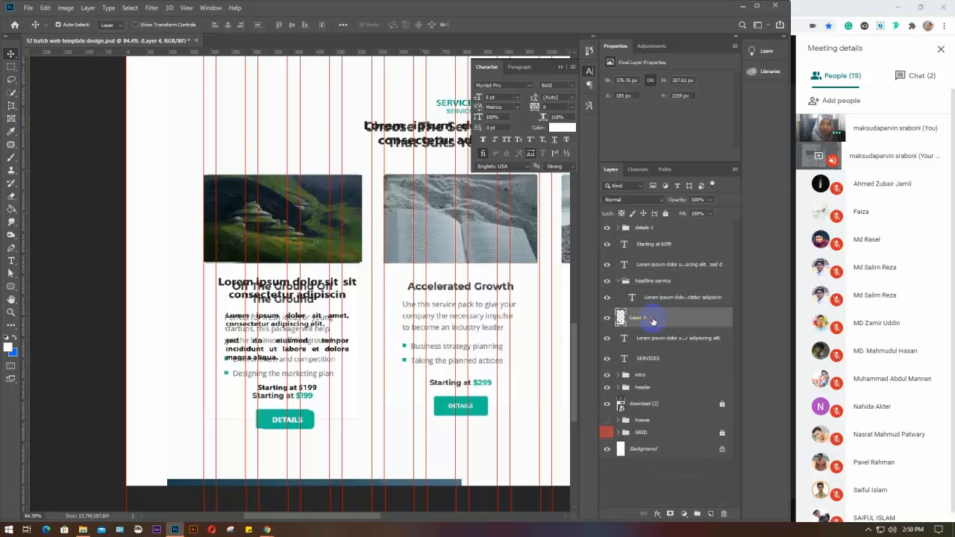
# Align the horizontal centers of the first card's image, texts and button, and group the card's layers as "service1"
pyautogui.moveTo(184, 154); pyautogui.dragTo(323, 422)
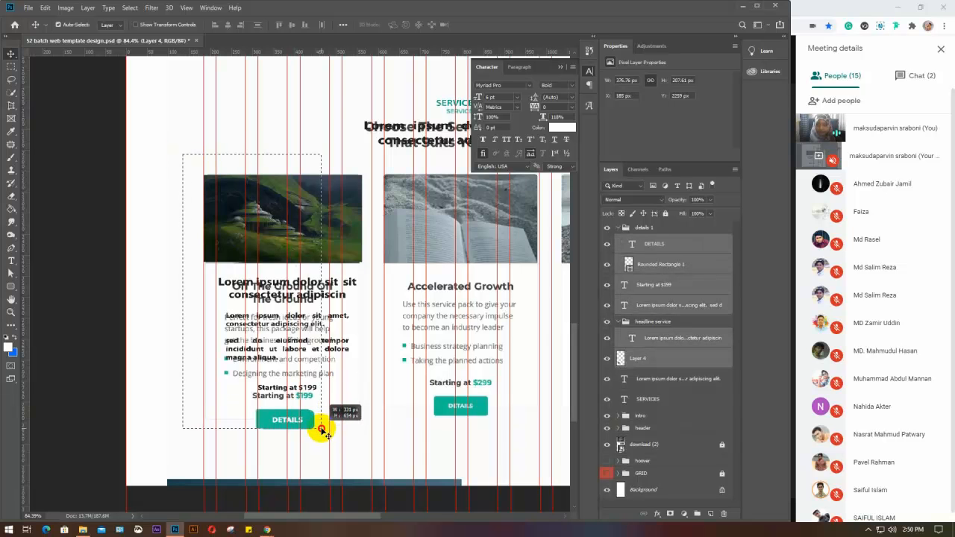
pyautogui.click(228, 27)
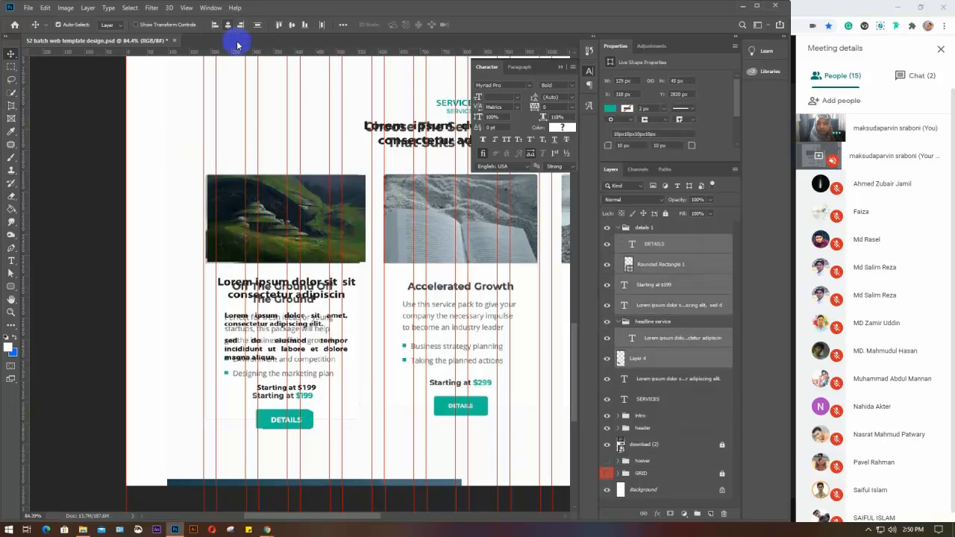
pyautogui.click(663, 228)
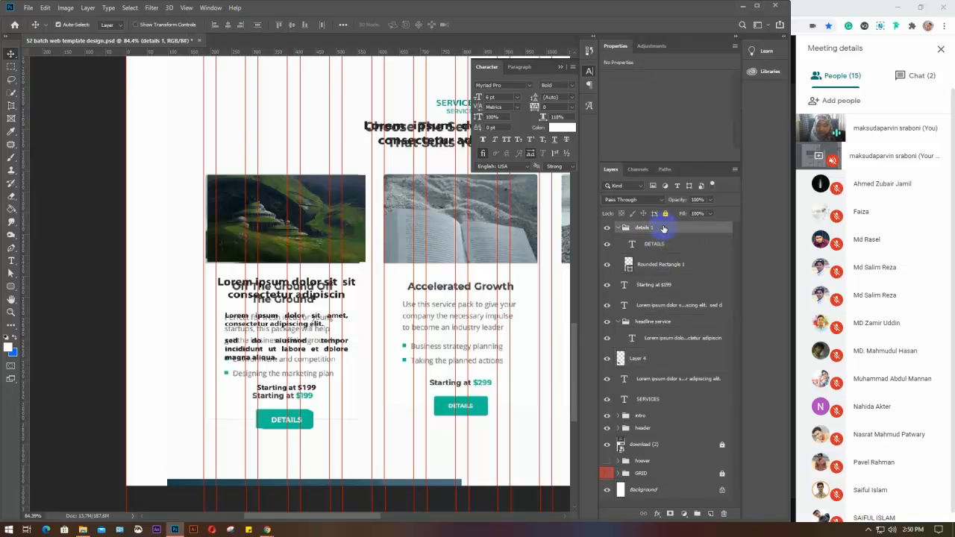
pyautogui.keyDown('shift'); pyautogui.click(647, 359); pyautogui.keyUp('shift')
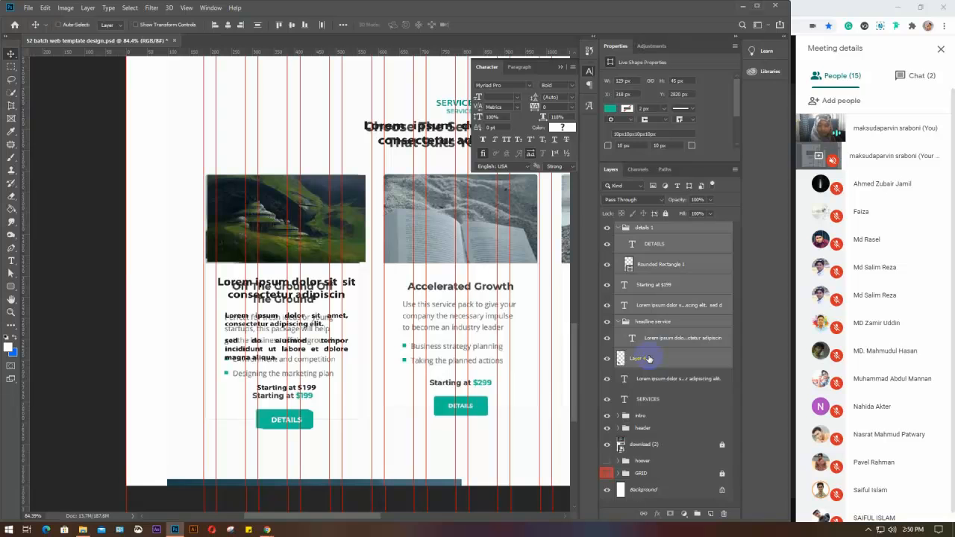
pyautogui.hotkey('ctrl', 'g')
pyautogui.doubleClick(645, 229)
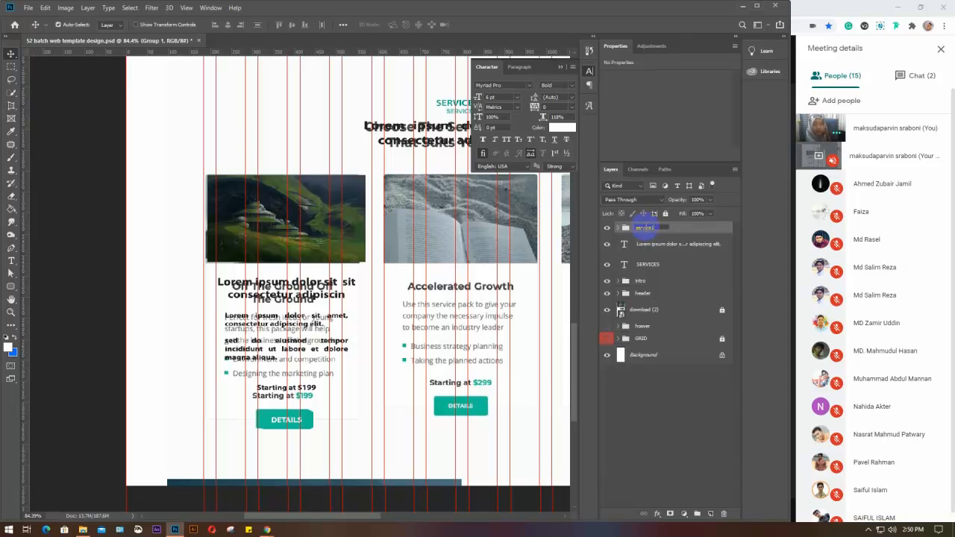
pyautogui.press('Return')
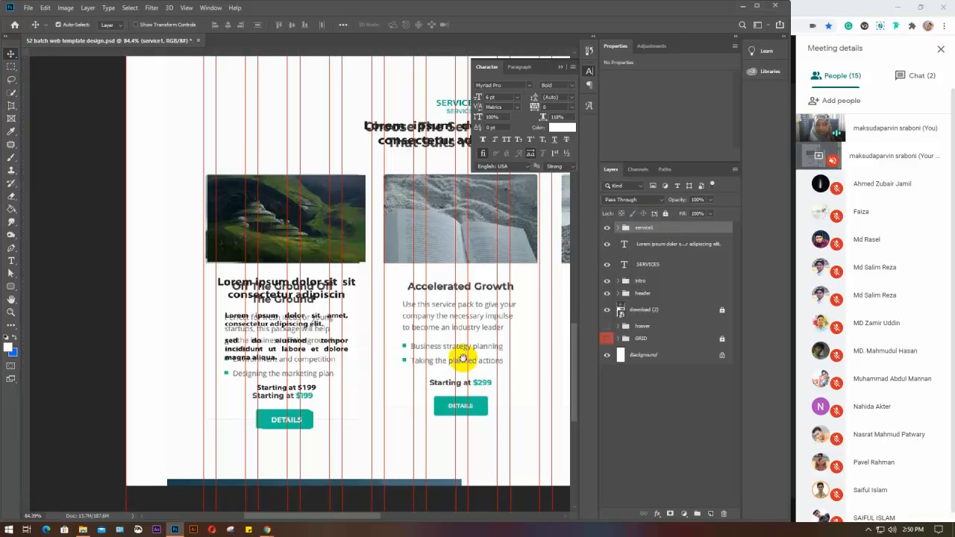
# Nudge the service1 group left until the card's image lines up with the first column guide
pyautogui.moveTo(456, 358); pyautogui.dragTo(330, 369)
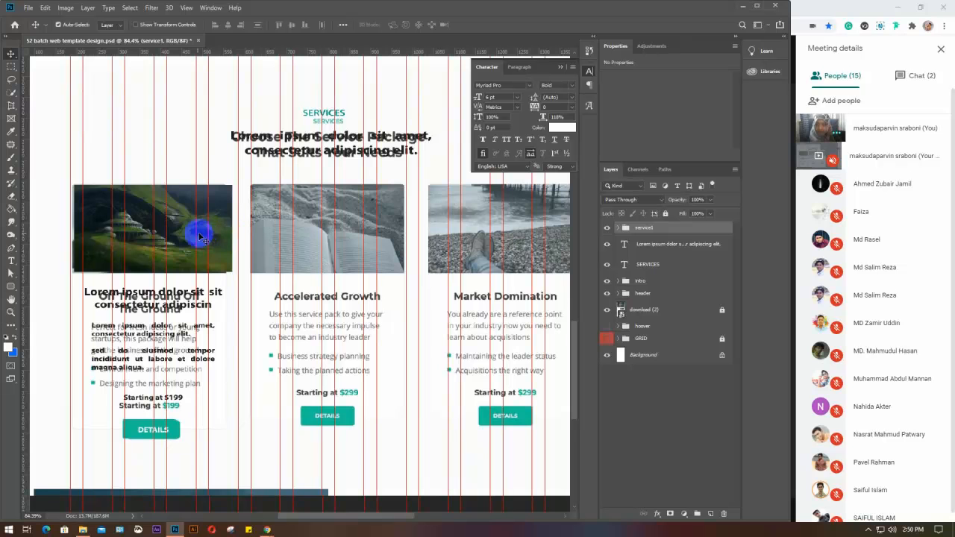
pyautogui.press('Left')
pyautogui.press('Left')
pyautogui.press('Left')
pyautogui.press('Left')
pyautogui.press('Left')
pyautogui.press('Left')
pyautogui.press('Left')
pyautogui.press('Left')
pyautogui.press('Left')
pyautogui.press('Left')
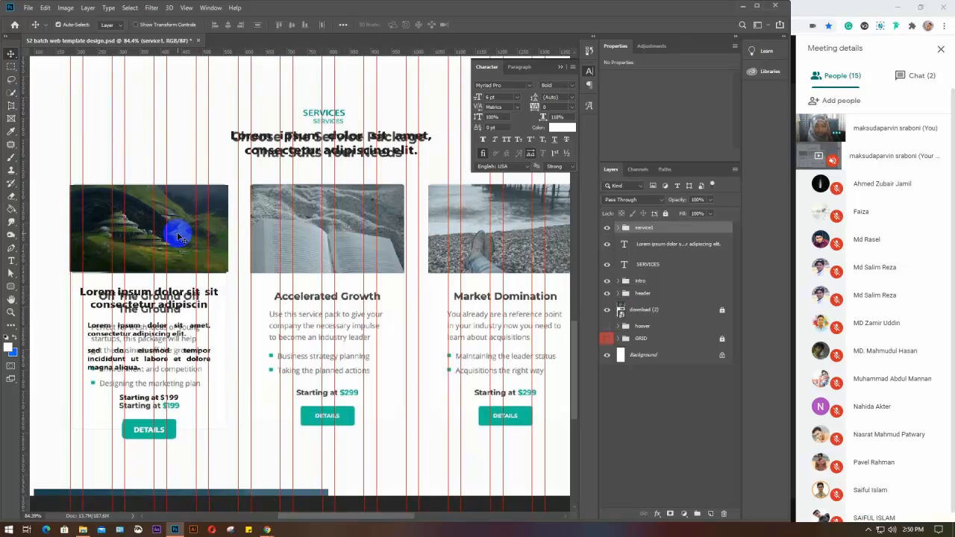
pyautogui.press('Right')
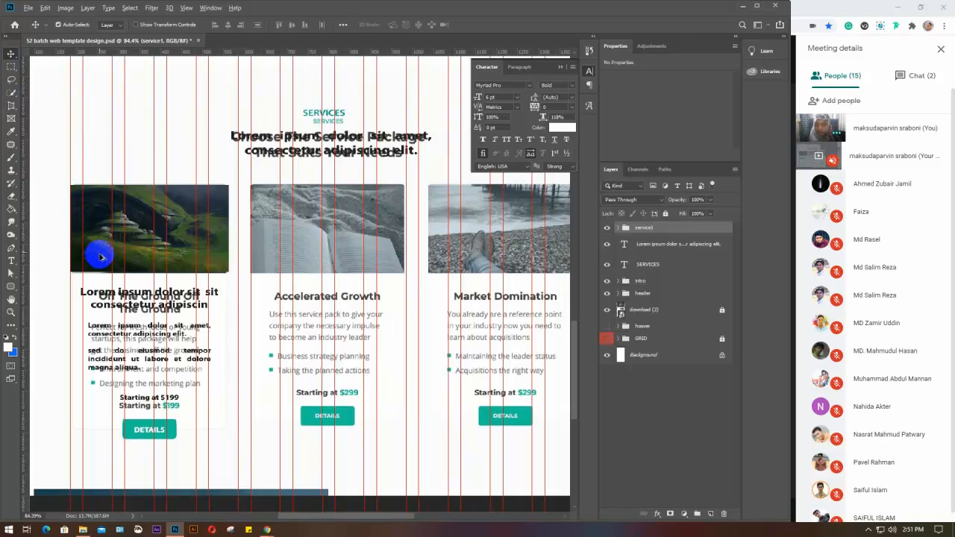
pyautogui.moveTo(99, 255); pyautogui.dragTo(283, 259)
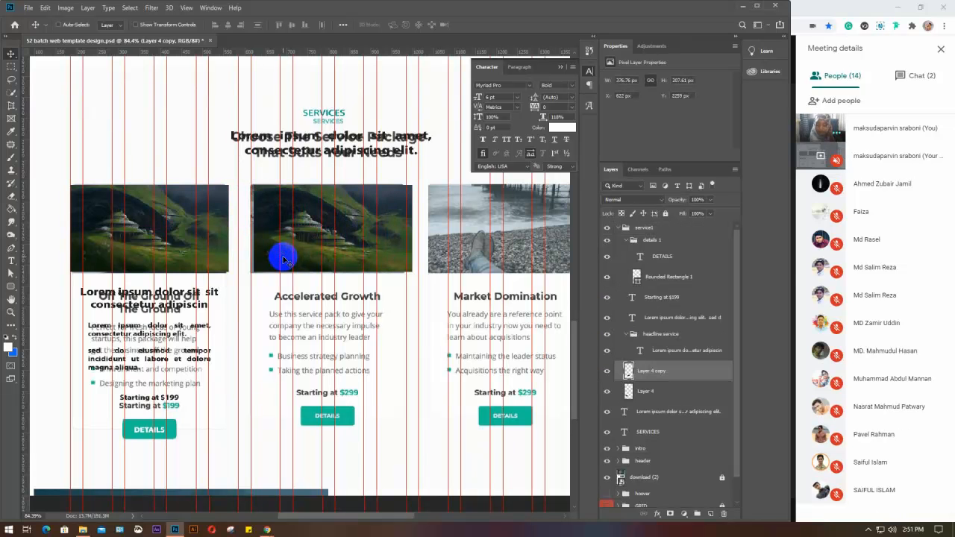
pyautogui.hotkey('ctrl', 'z')
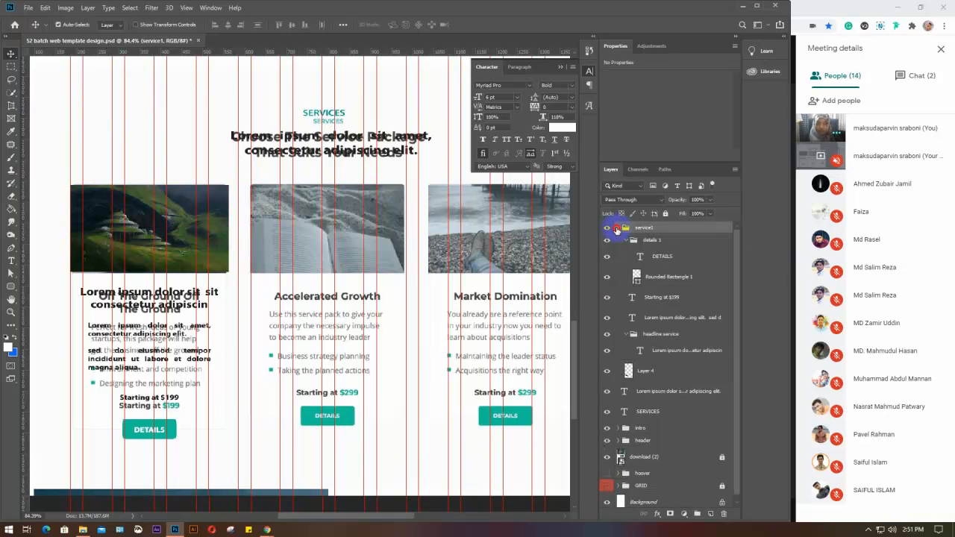
pyautogui.click(616, 229)
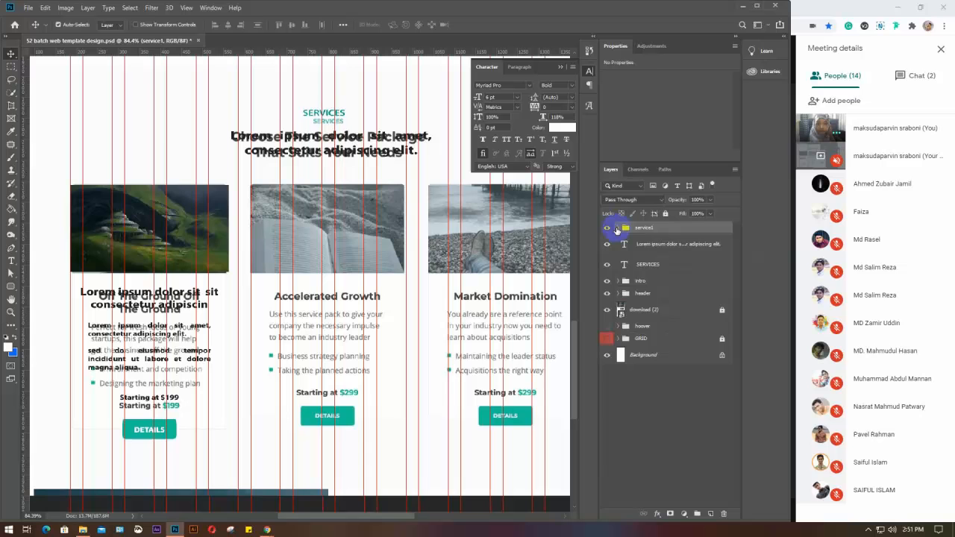
# Set the Move tool's auto-select to Group and duplicate the service1 card twice, over the reference's second and third cards
pyautogui.click(113, 25)
pyautogui.click(112, 34)
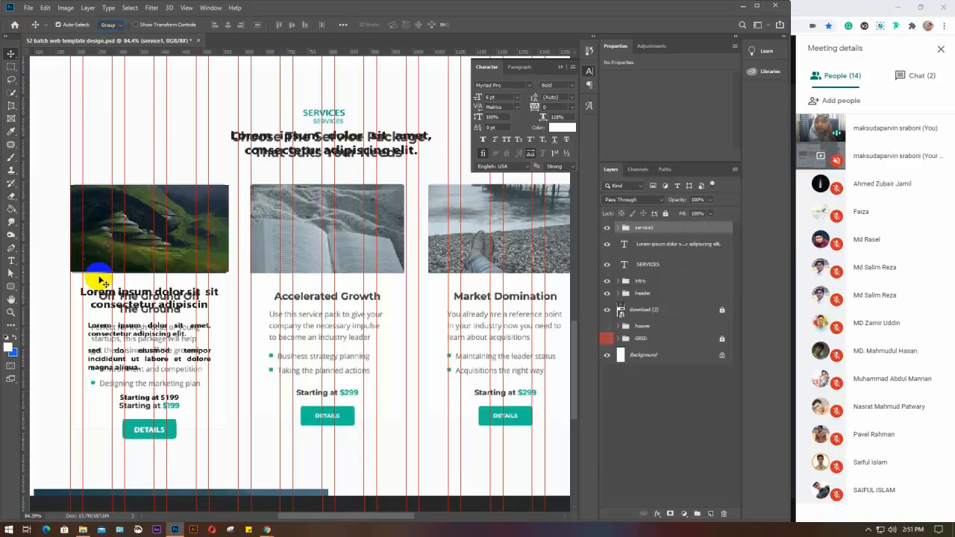
pyautogui.click(136, 241)
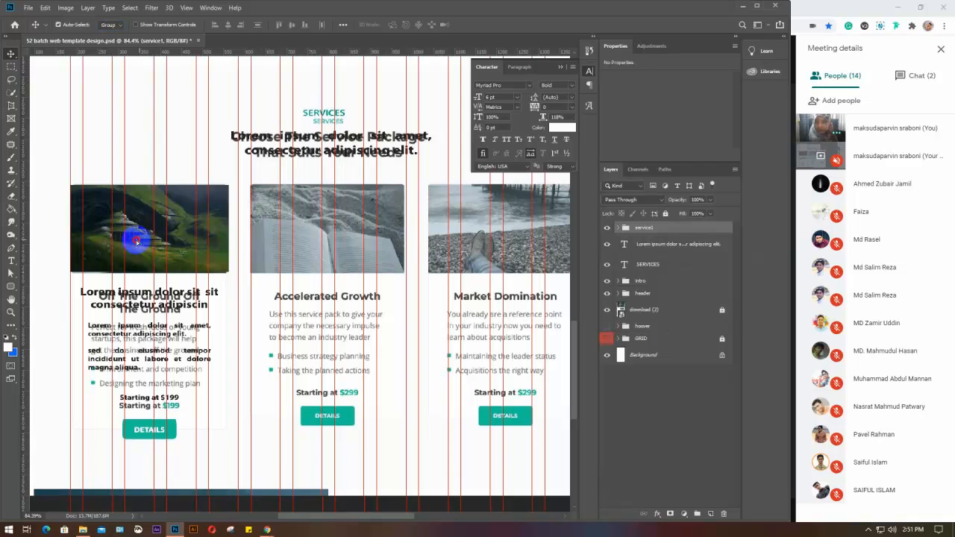
pyautogui.moveTo(136, 241); pyautogui.dragTo(329, 251)
pyautogui.moveTo(418, 305); pyautogui.dragTo(318, 310)
pyautogui.moveTo(243, 240); pyautogui.dragTo(409, 253)
pyautogui.press('Right')
pyautogui.press('Right')
pyautogui.press('Right')
pyautogui.press('Right')
pyautogui.press('Right')
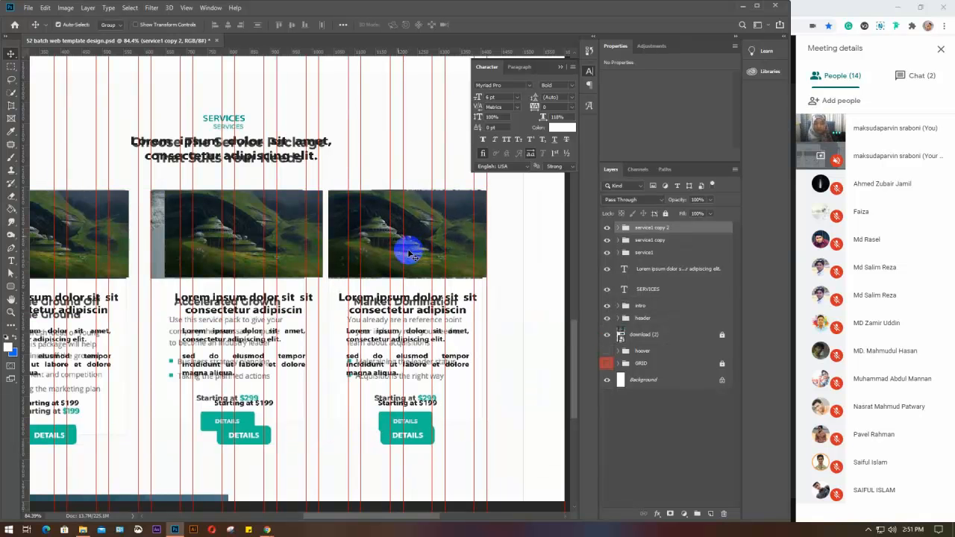
# Distribute the three service card groups evenly in the horizontal direction and hide the reference layer download (2)
pyautogui.keyDown('alt'); pyautogui.scroll(-2, 382, 224); pyautogui.keyUp('alt')
pyautogui.keyDown('alt'); pyautogui.scroll(-1, 361, 276); pyautogui.keyUp('alt')
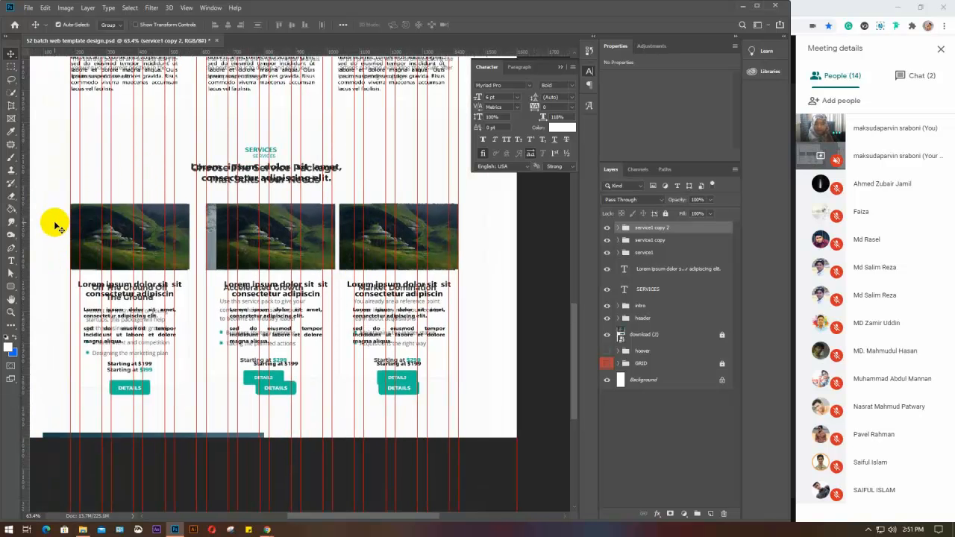
pyautogui.keyDown('shift'); pyautogui.click(666, 252); pyautogui.keyUp('shift')
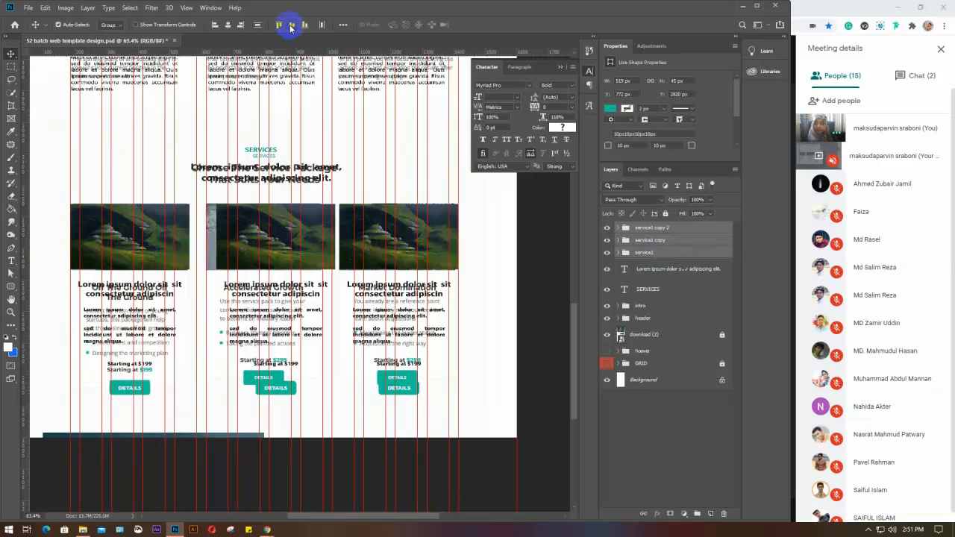
pyautogui.click(323, 24)
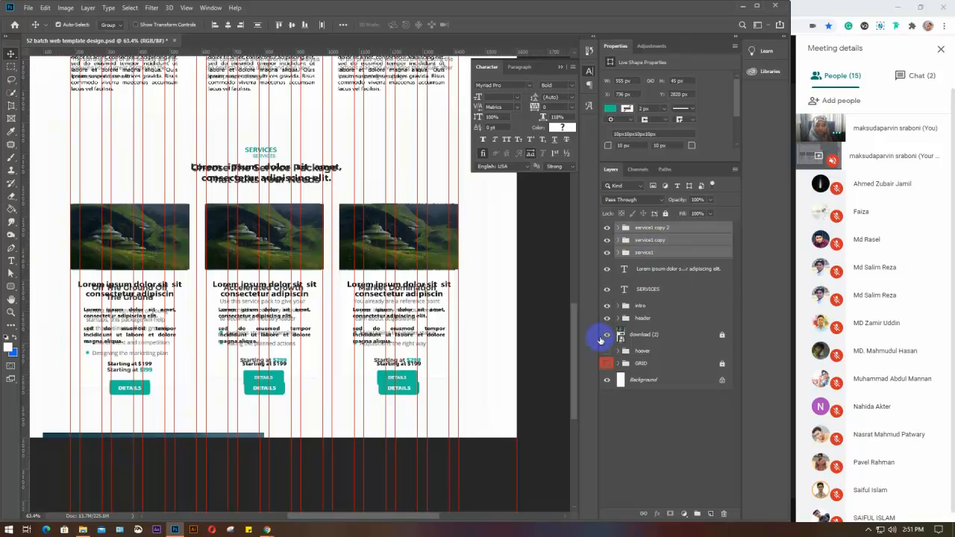
pyautogui.click(608, 338)
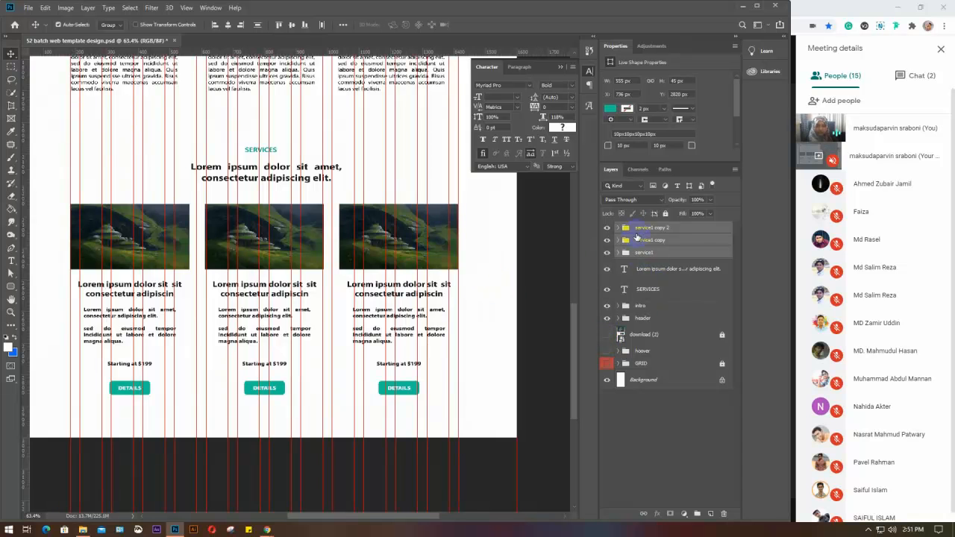
# Rename the two duplicated card groups as "service2" for the middle card and "service3" for the third card
pyautogui.click(650, 256)
pyautogui.doubleClick(651, 239)
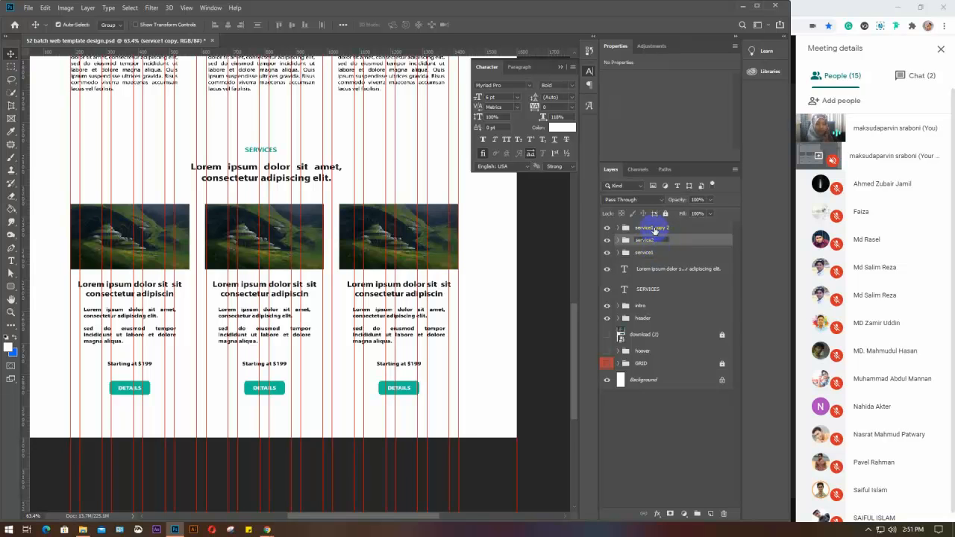
pyautogui.doubleClick(648, 228)
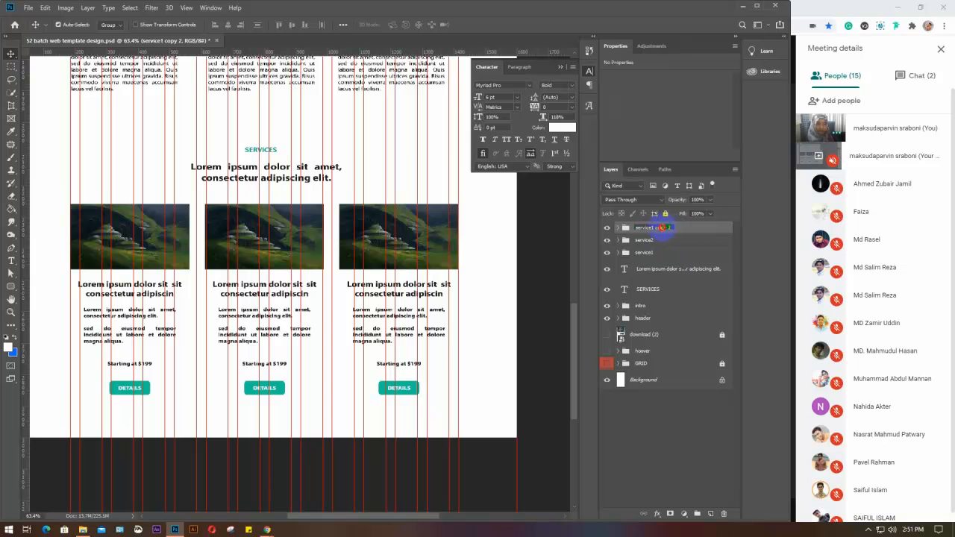
pyautogui.press('Return')
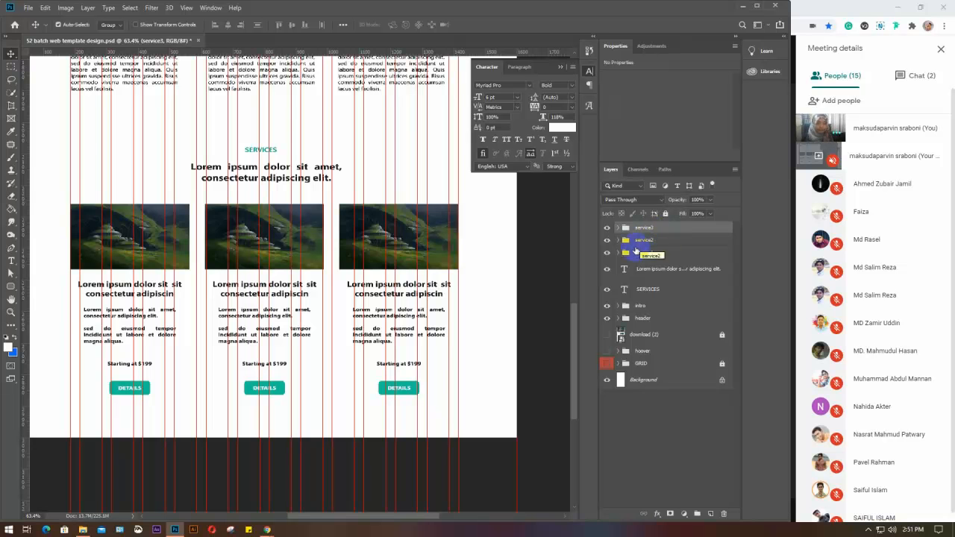
# Rename the button group inside service2 as "details 2" and collapse service2
pyautogui.click(617, 240)
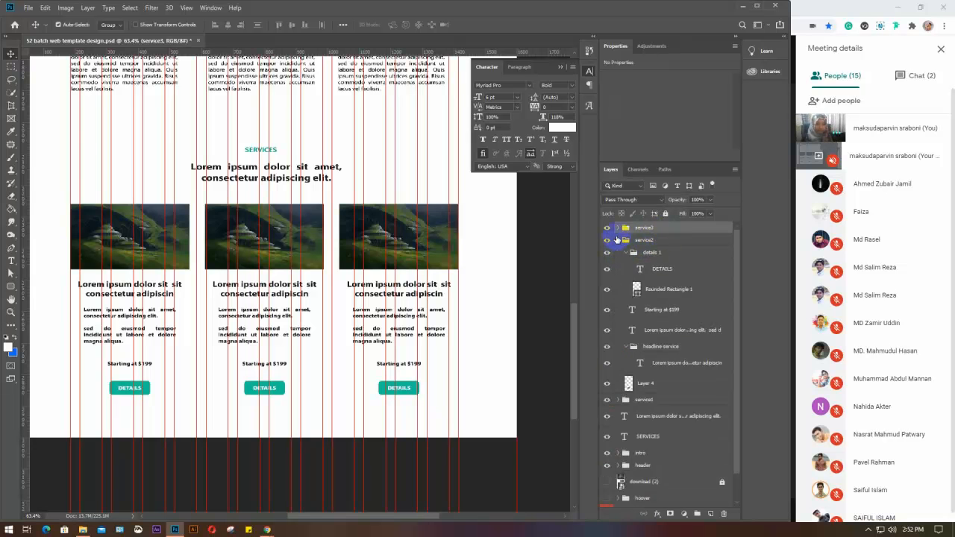
pyautogui.click(652, 253)
pyautogui.doubleClick(654, 253)
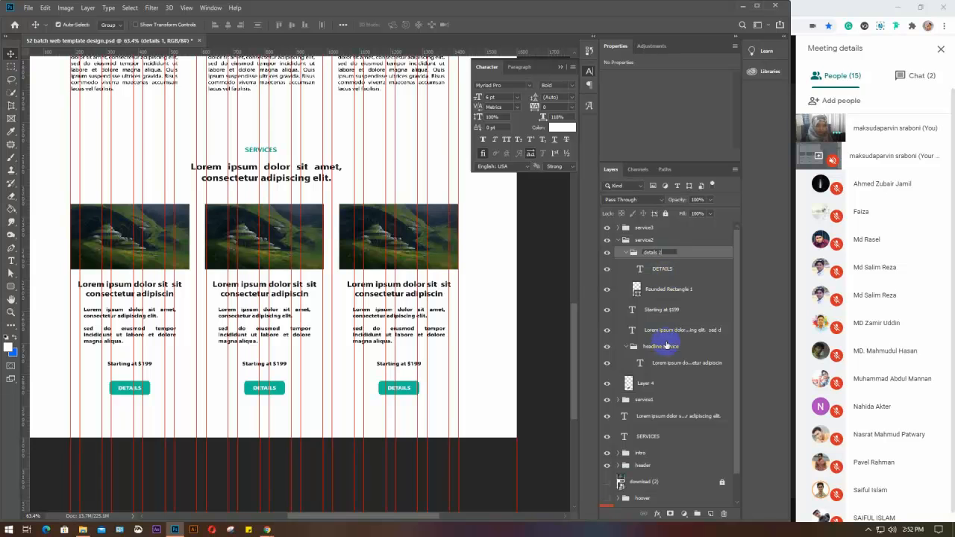
pyautogui.click(618, 239)
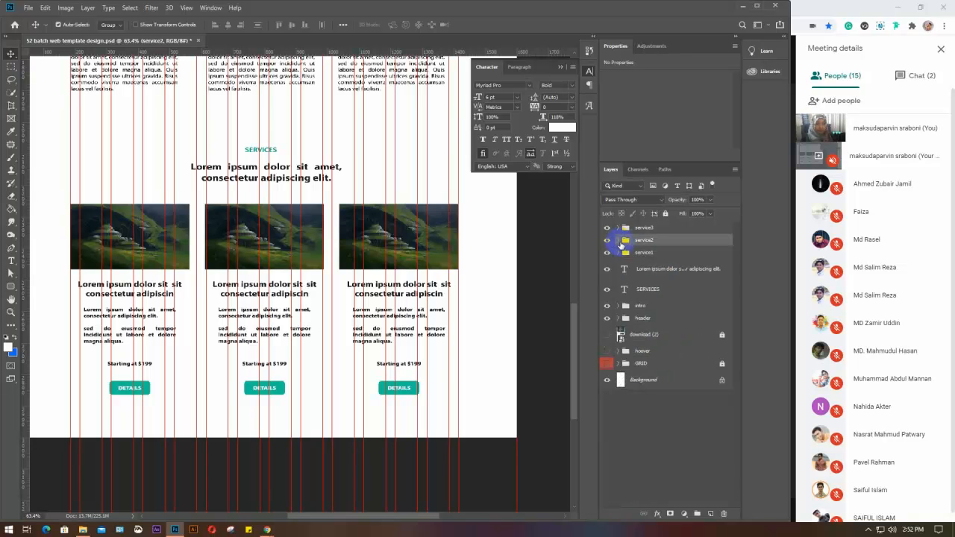
# Rename the button group inside service3 as "details 3" and collapse service3 along with its subgroups
pyautogui.click(618, 229)
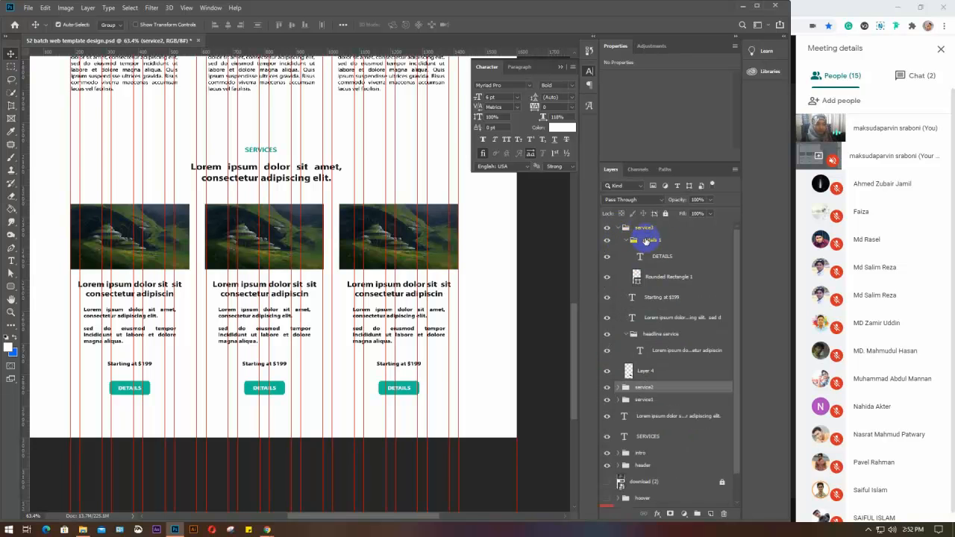
pyautogui.doubleClick(646, 239)
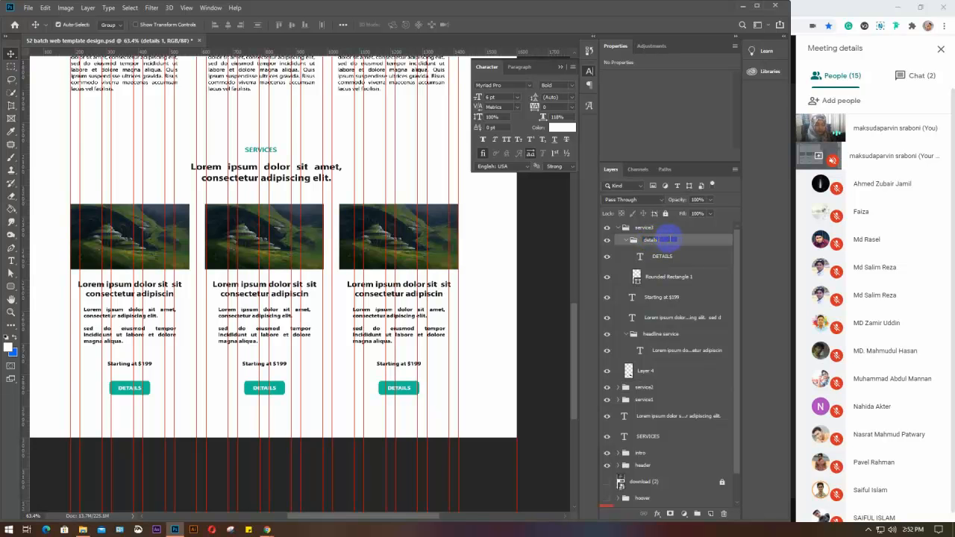
pyautogui.write('details 3')
pyautogui.press('Return')
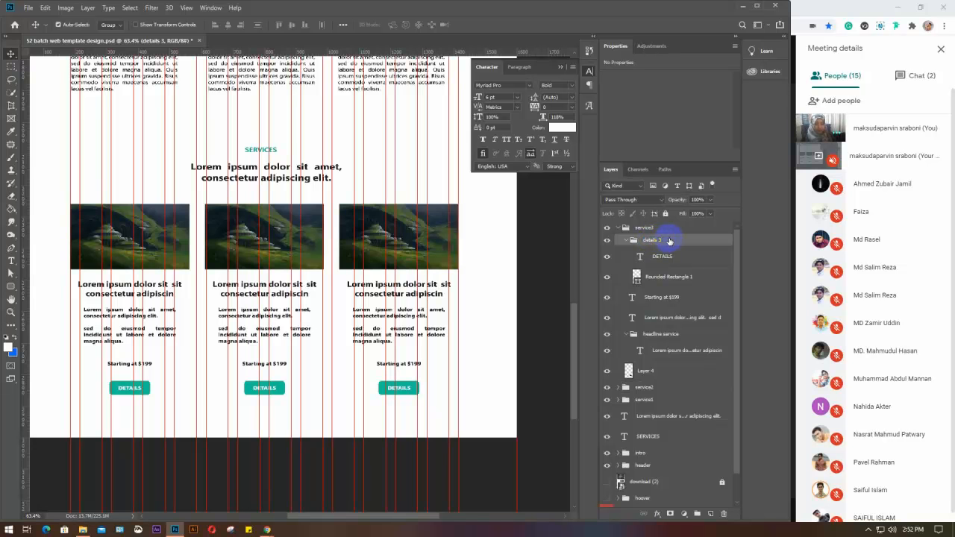
pyautogui.click(625, 230)
pyautogui.click(625, 239)
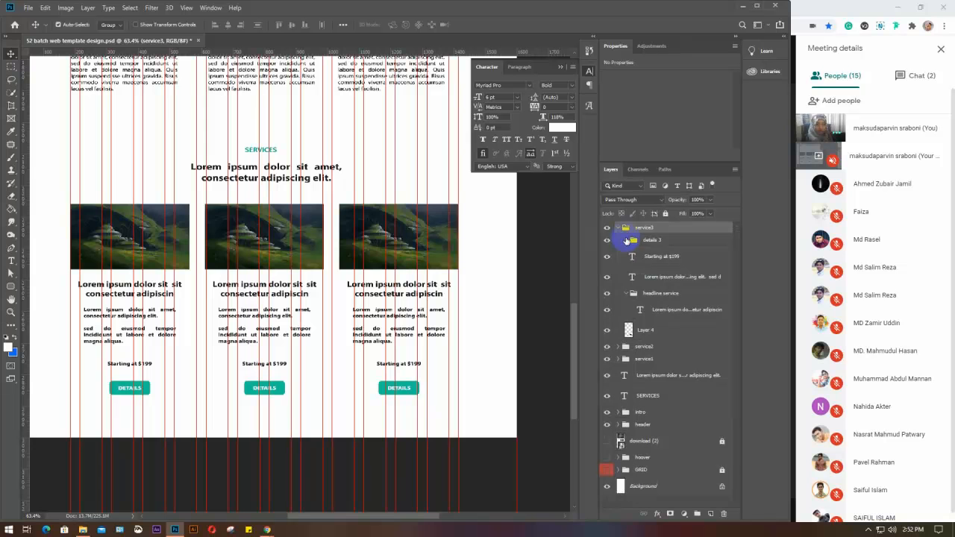
pyautogui.click(625, 293)
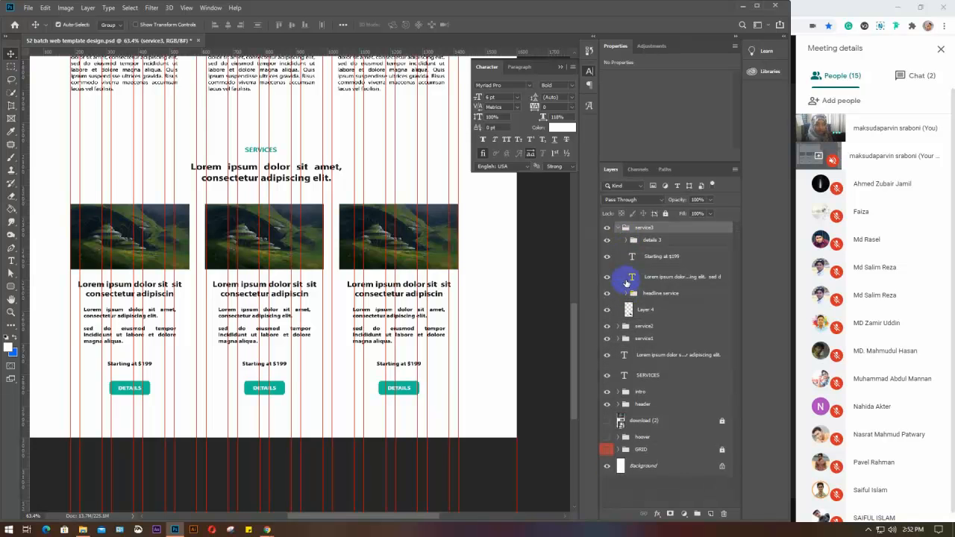
pyautogui.moveTo(627, 284); pyautogui.dragTo(626, 246)
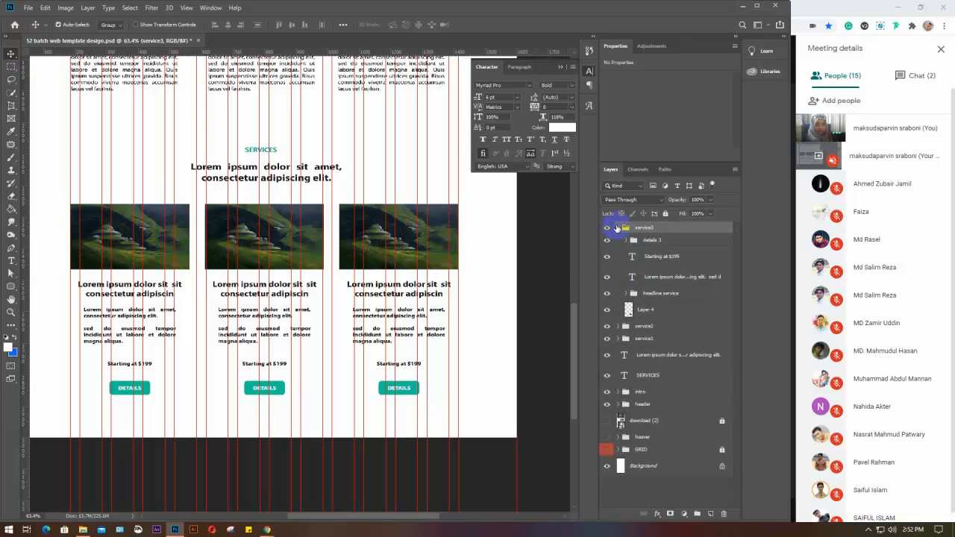
pyautogui.click(618, 228)
# Change the middle card's price text to "Starting at $299" with the Horizontal Type tool
pyautogui.click(11, 260)
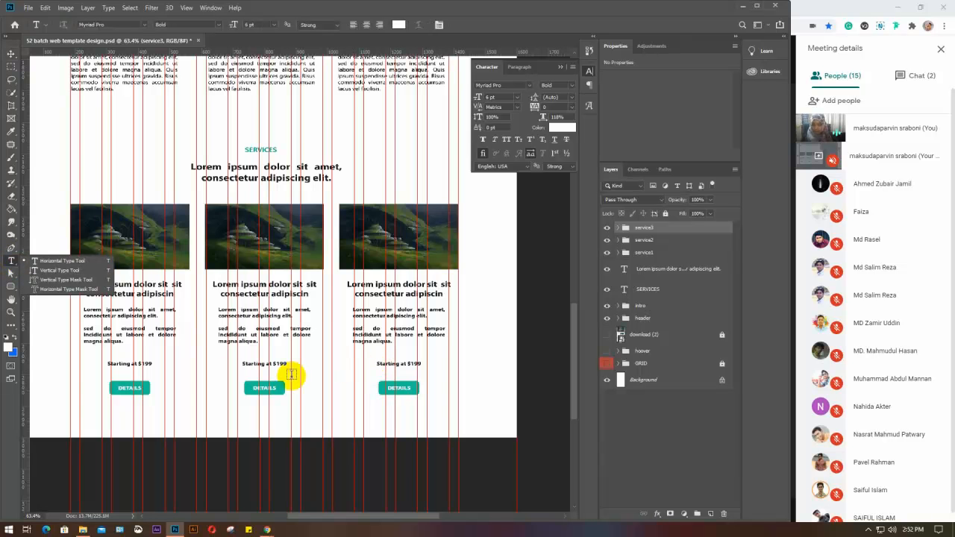
pyautogui.scroll(6, 291, 373)
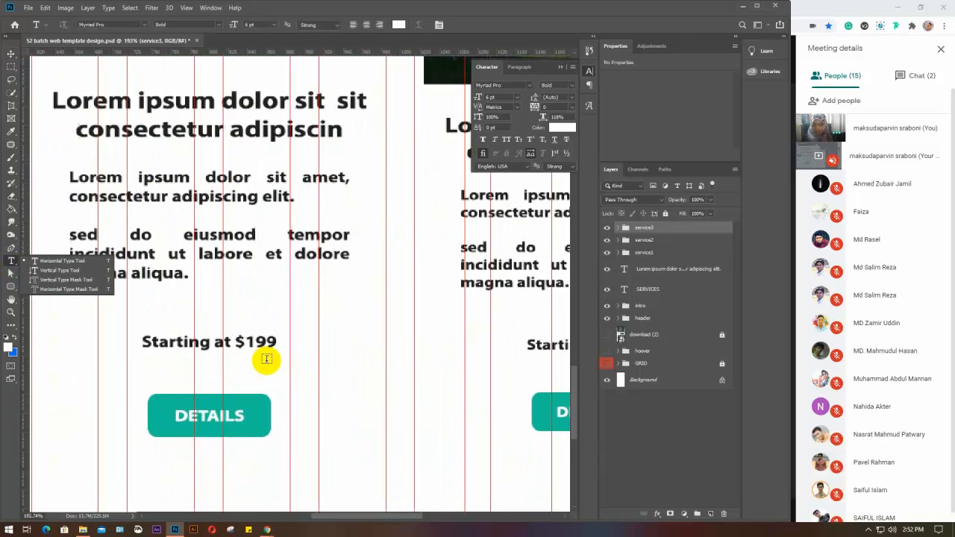
pyautogui.moveTo(247, 341); pyautogui.dragTo(278, 338)
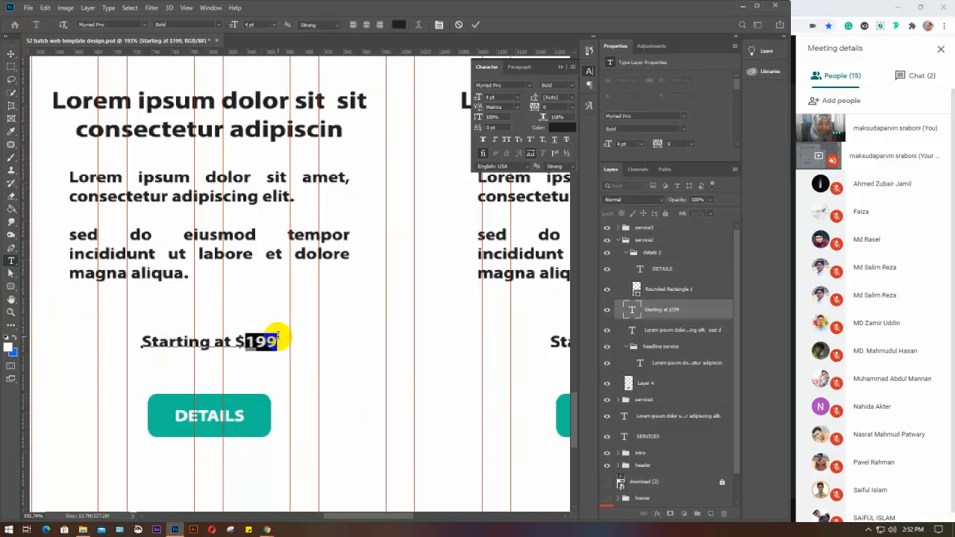
pyautogui.write('29')
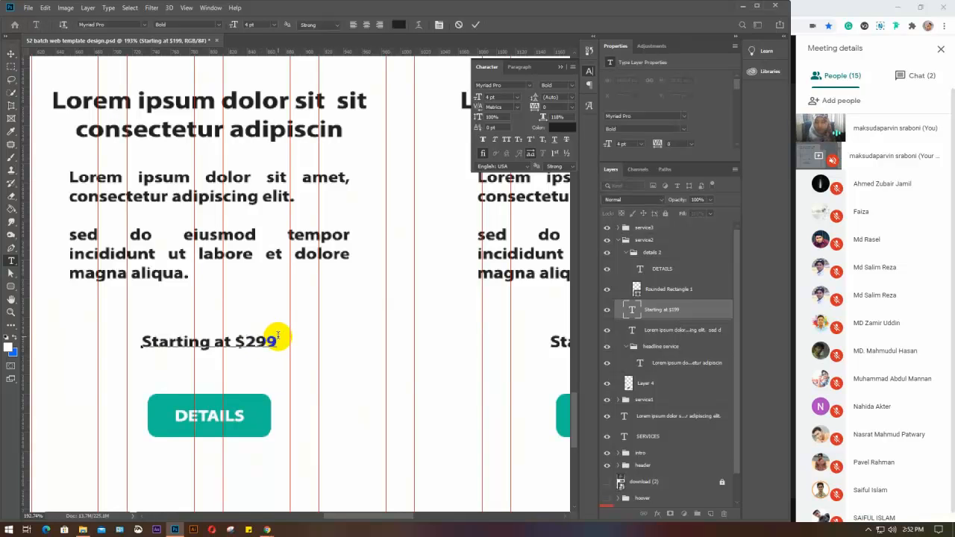
# Change the third card's price text to "Starting at $399" and deselect the layer
pyautogui.moveTo(365, 516); pyautogui.dragTo(440, 517)
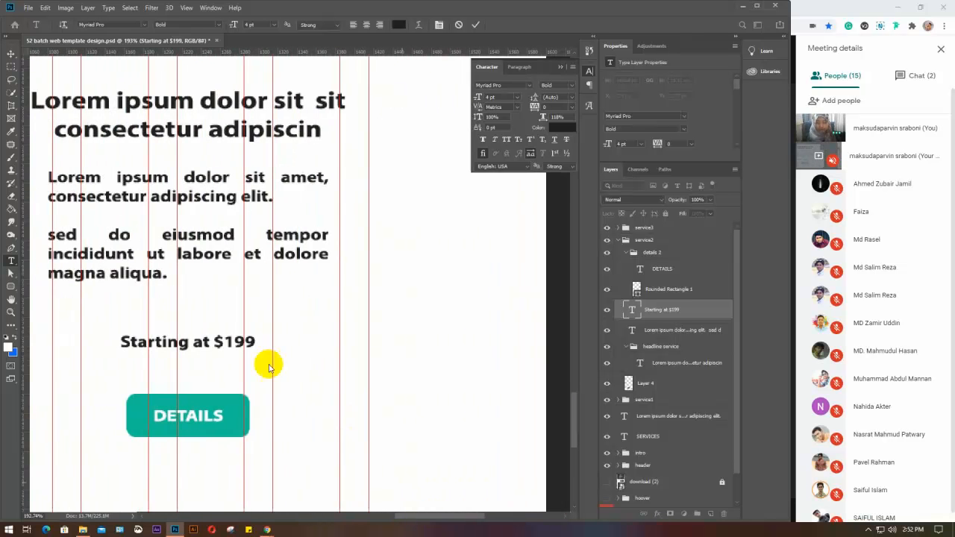
pyautogui.moveTo(224, 342); pyautogui.dragTo(253, 340)
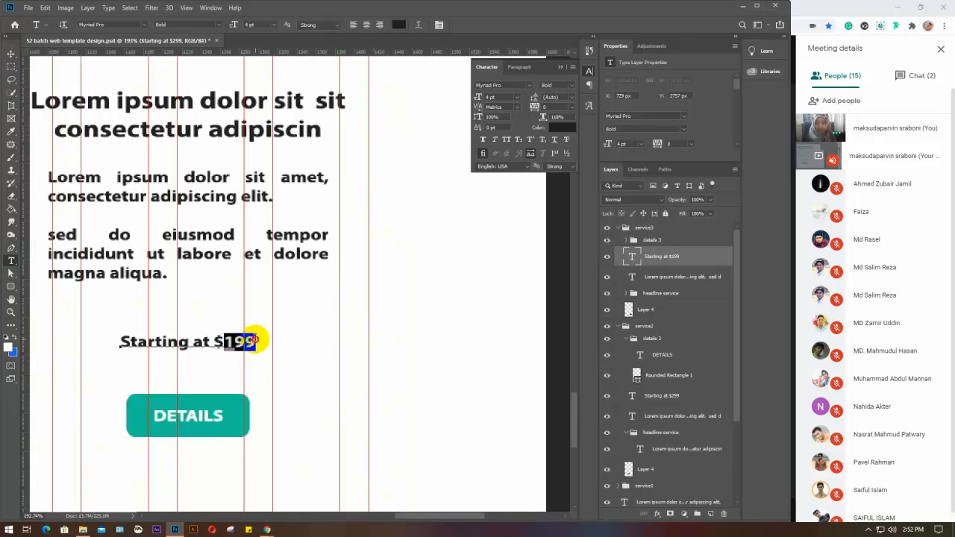
pyautogui.write('39')
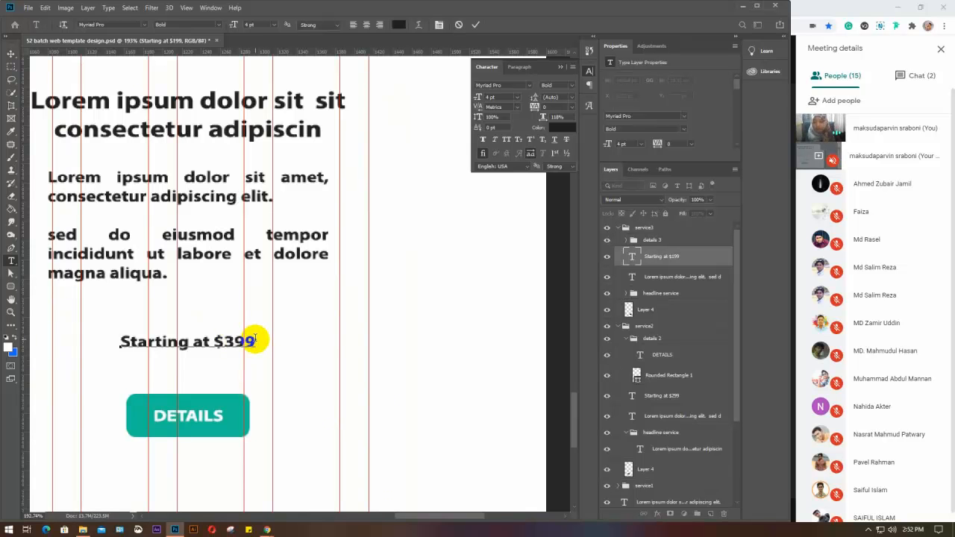
pyautogui.write('9')
pyautogui.click(11, 55)
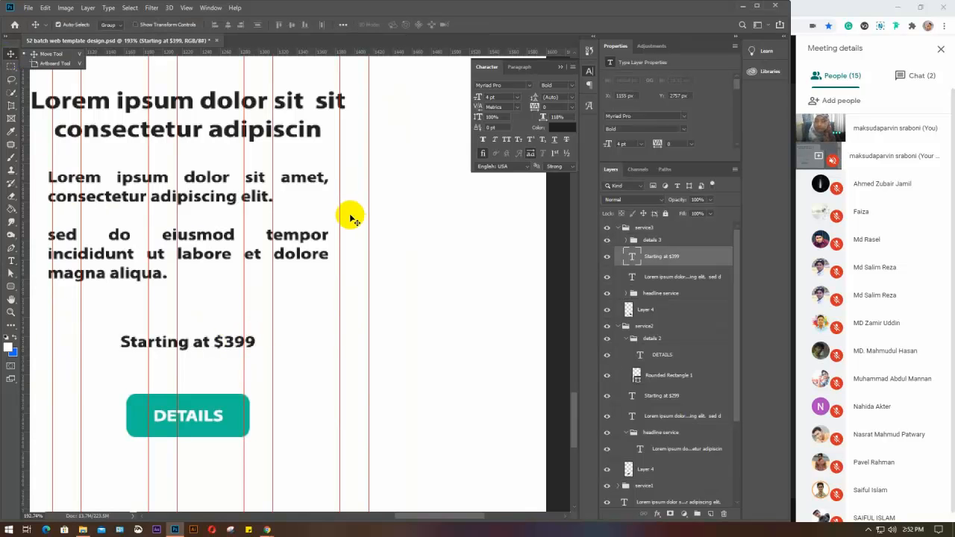
pyautogui.click(284, 306)
# Collapse the Character settings and extend the canvas height to 4000 pixels, anchored at the top centre so the space is added below
pyautogui.scroll(-5, 286, 308)
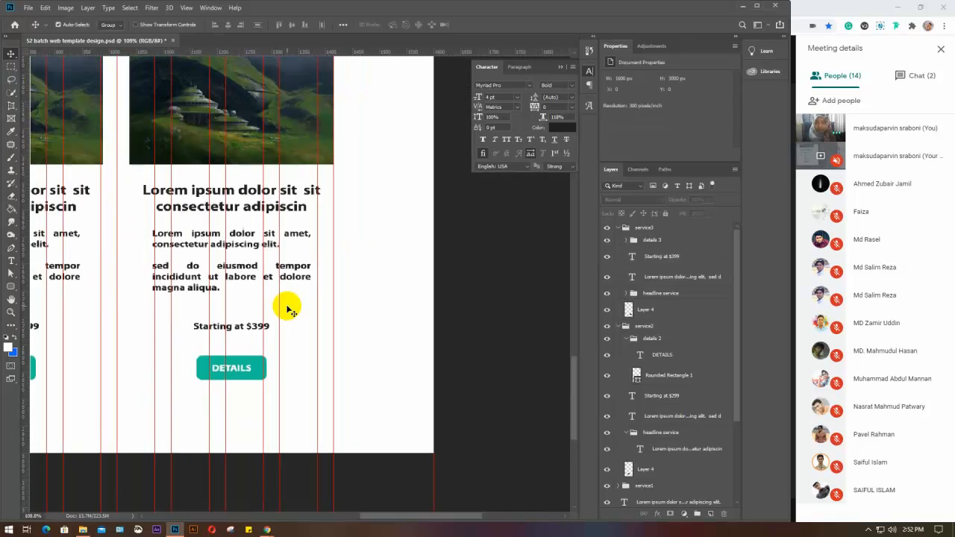
pyautogui.scroll(-8, 288, 309)
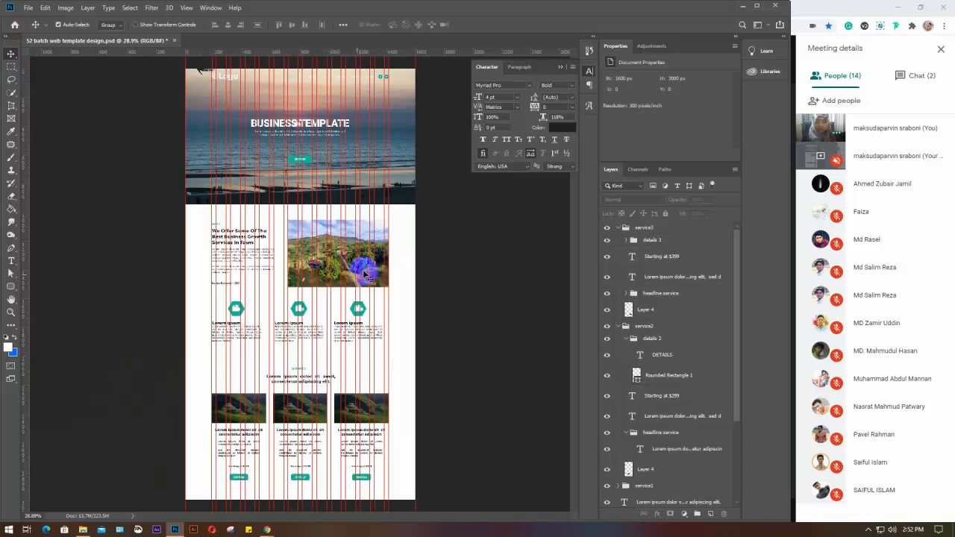
pyautogui.click(561, 67)
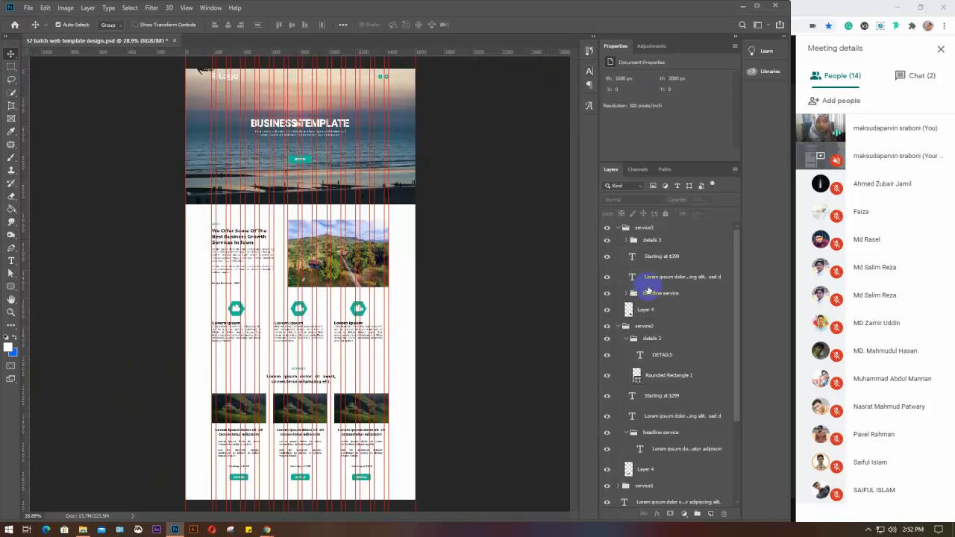
pyautogui.scroll(-3, 656, 310)
pyautogui.scroll(-1, 655, 313)
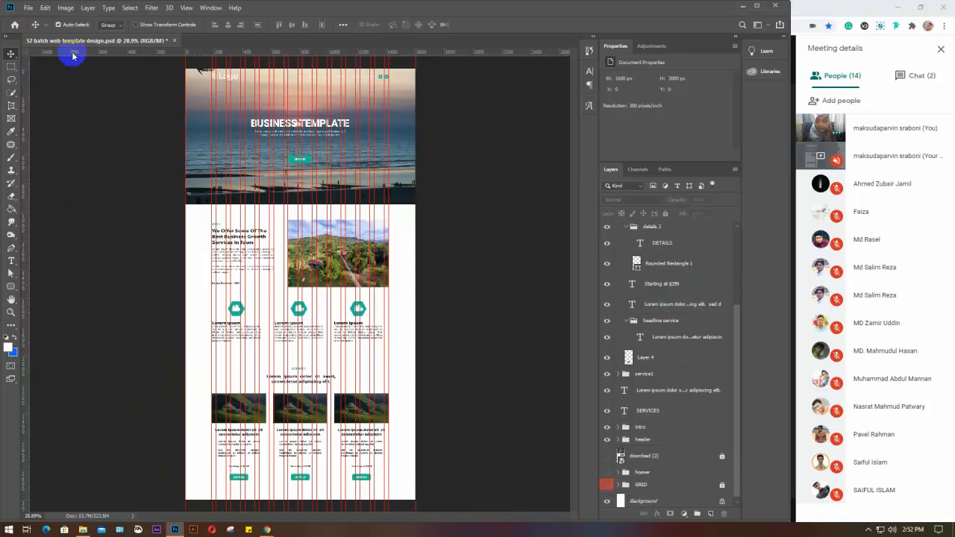
pyautogui.hotkey('ctrl', 'alt', 'c')
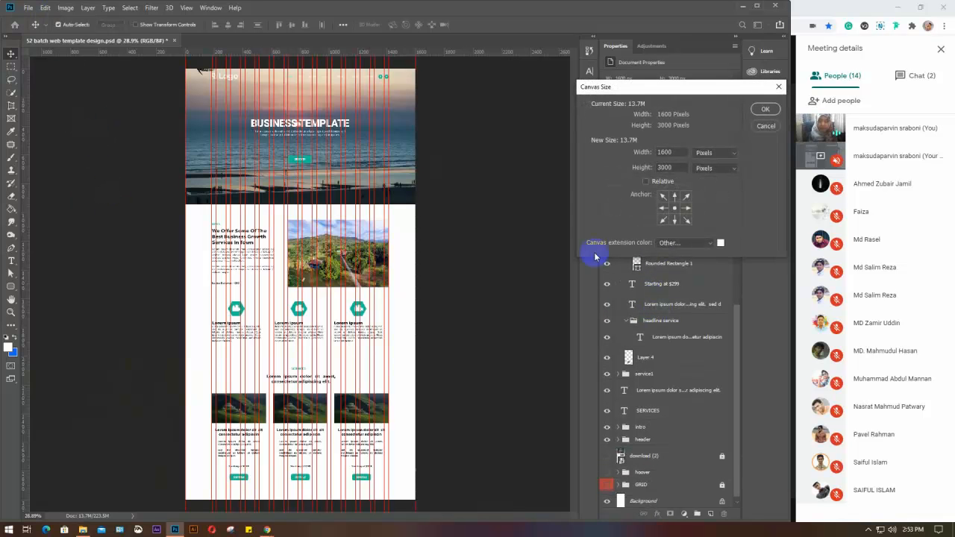
pyautogui.doubleClick(667, 167)
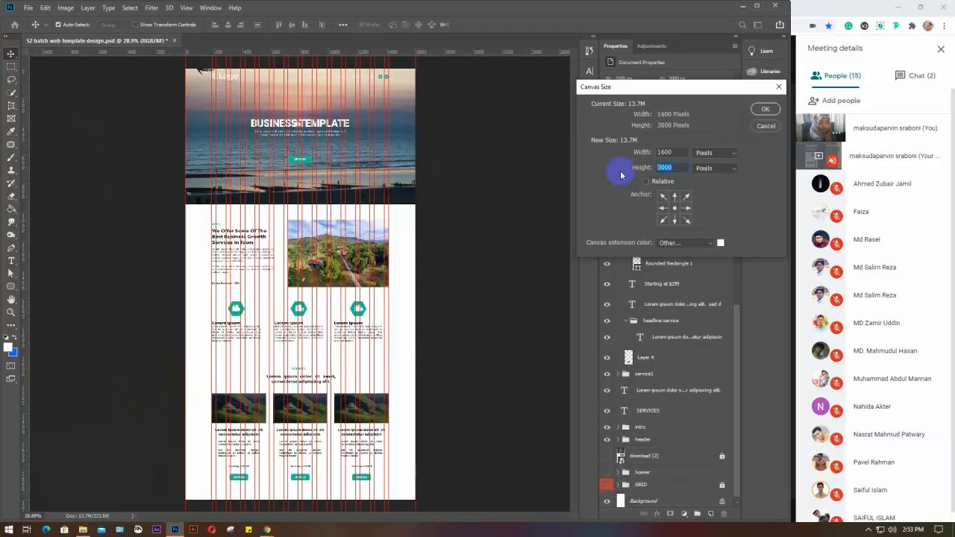
pyautogui.write('4000')
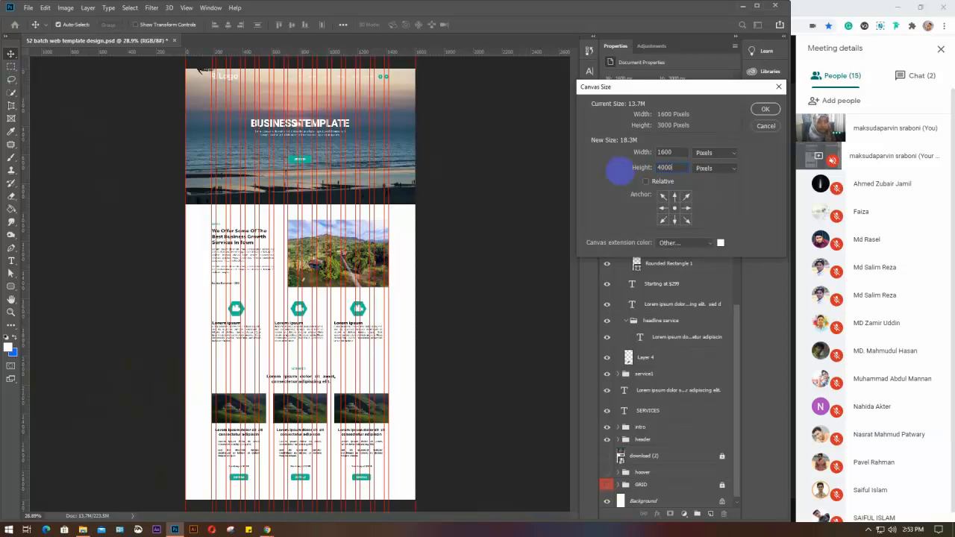
pyautogui.click(674, 197)
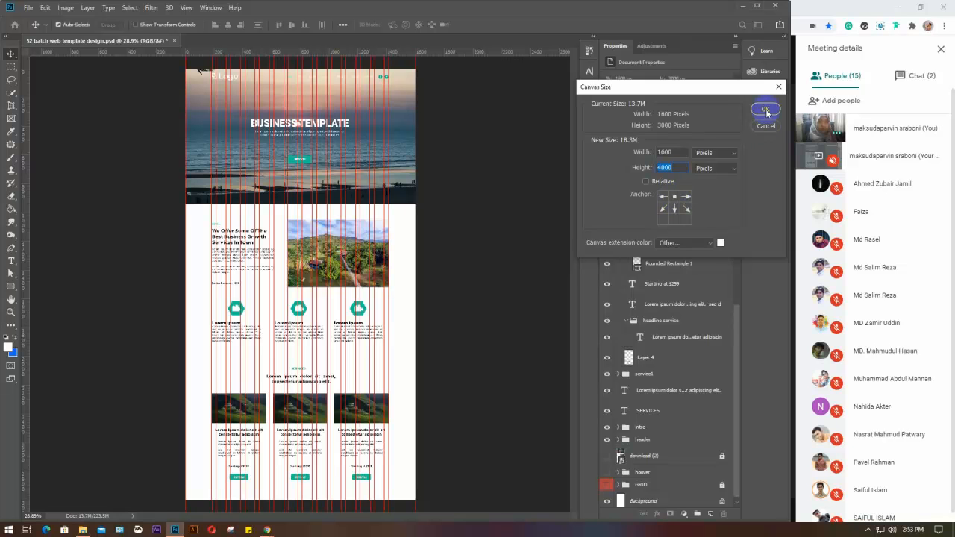
pyautogui.click(765, 110)
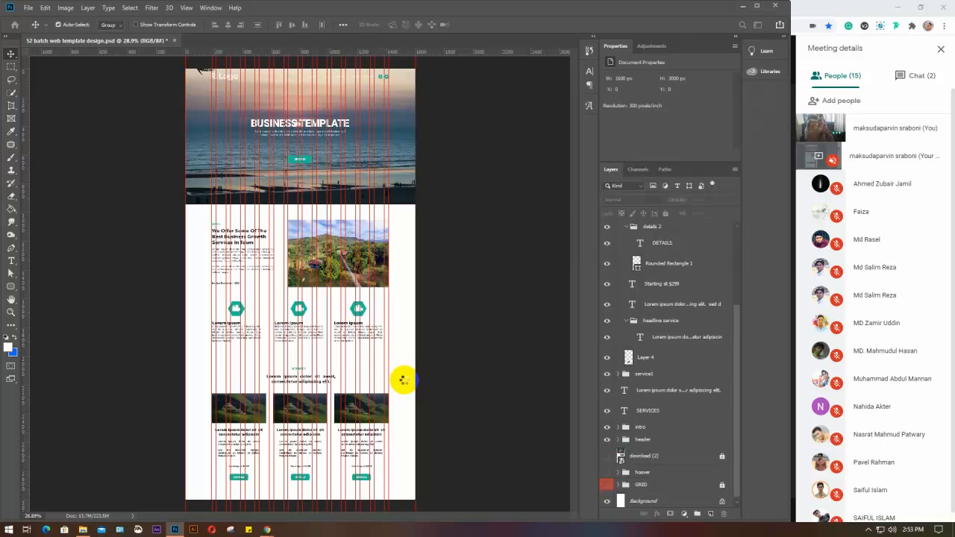
# Collapse the details 2, service2 and service3 groups in the layer list
pyautogui.scroll(-3, 405, 381)
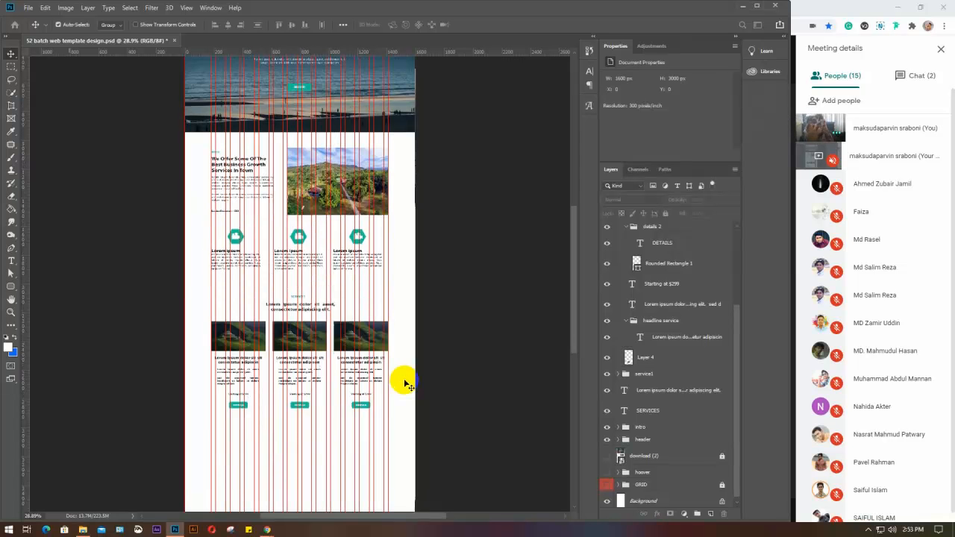
pyautogui.scroll(-4, 405, 383)
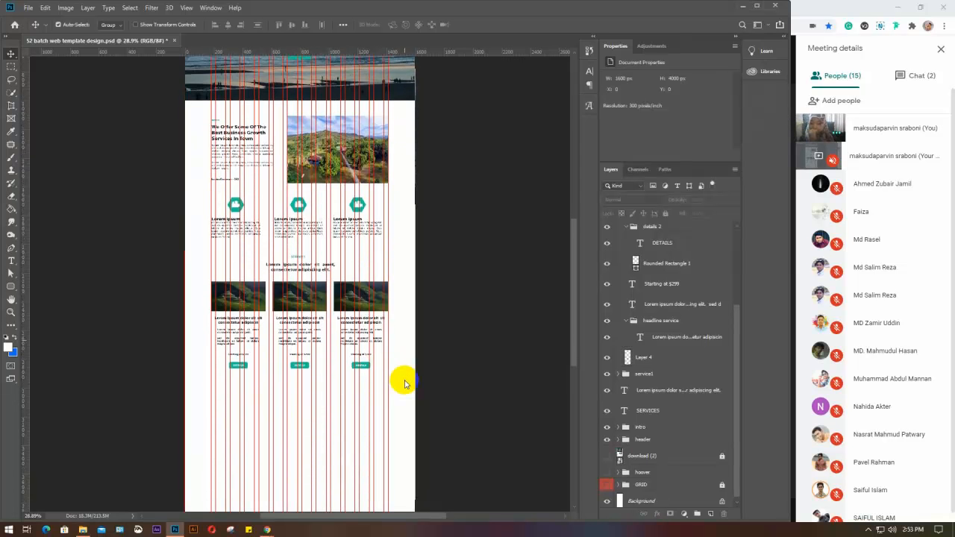
pyautogui.scroll(-3, 405, 383)
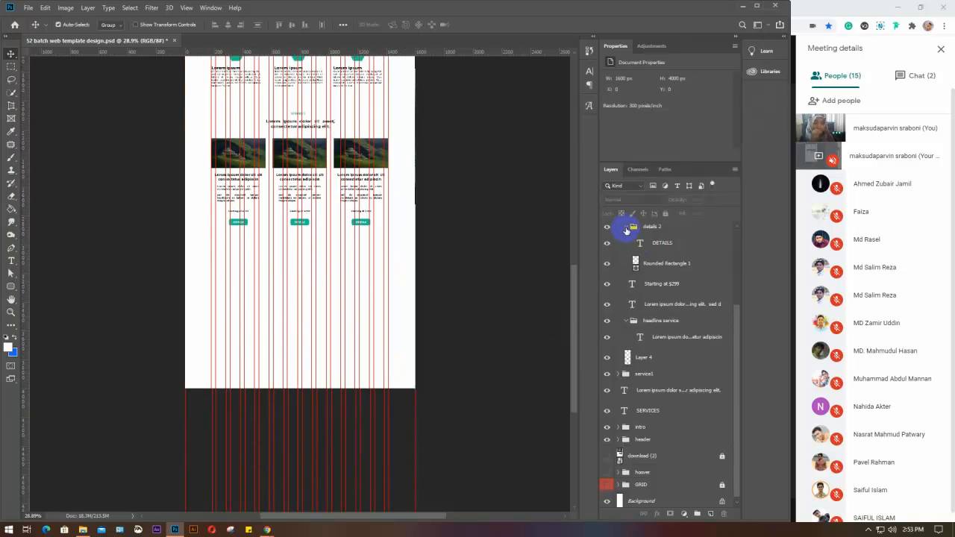
pyautogui.click(626, 226)
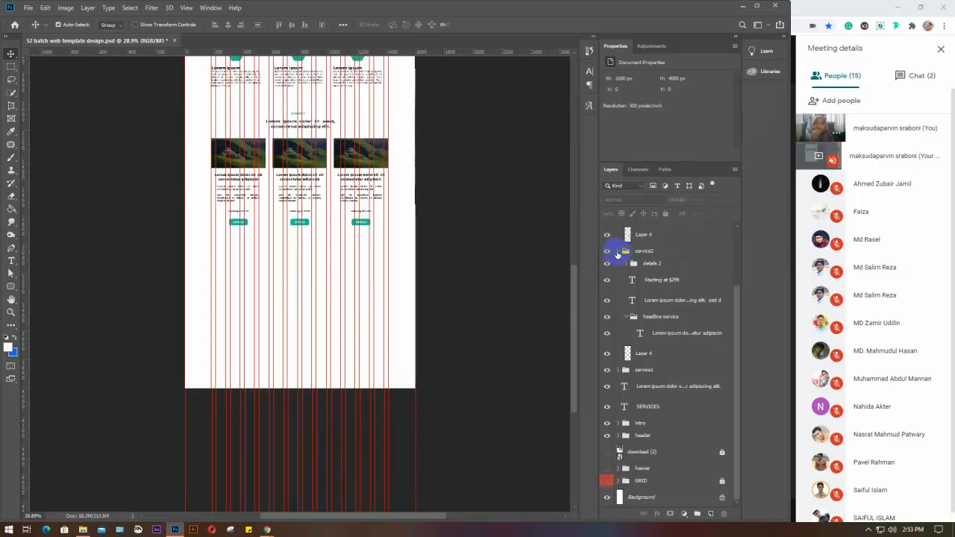
pyautogui.click(618, 252)
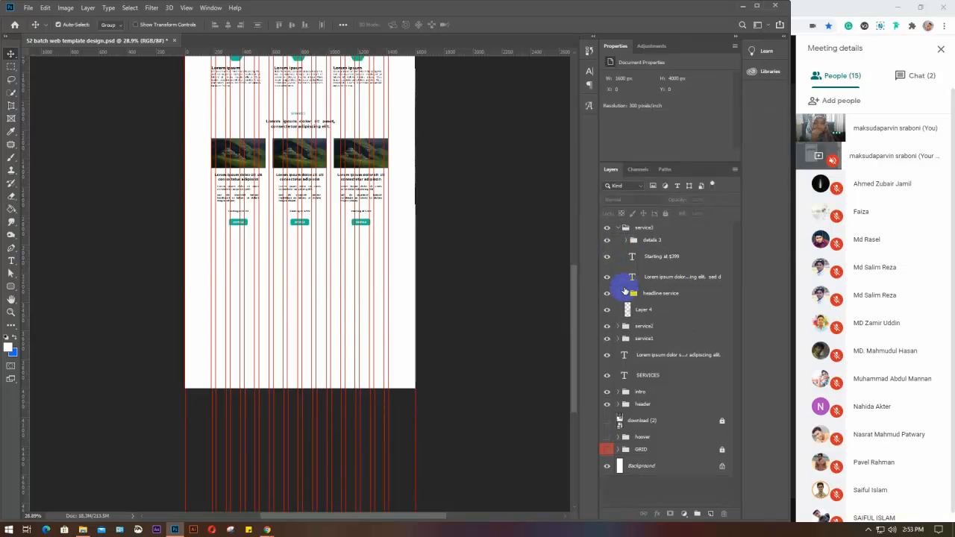
pyautogui.click(617, 228)
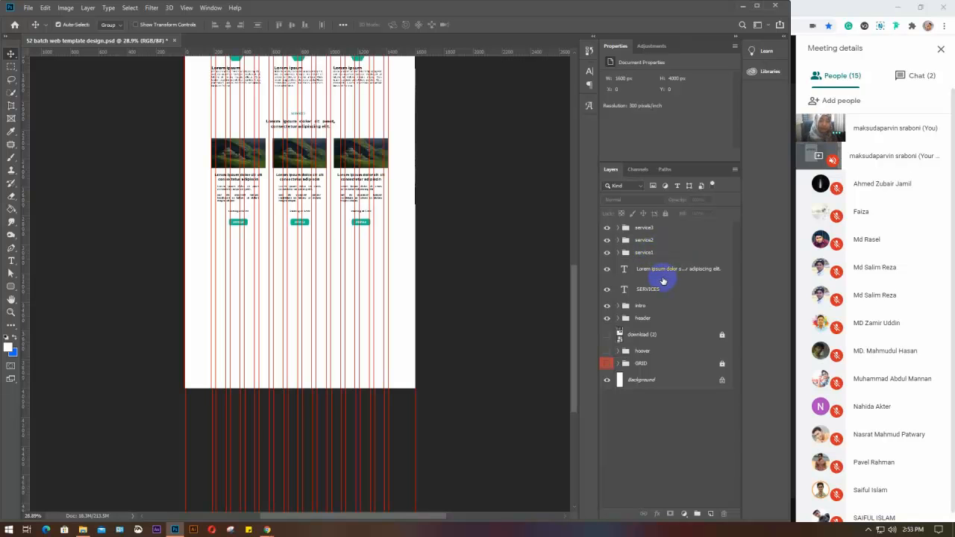
# Group the SERVICES heading, its subheading text and the three service card groups, and name the group "services"
pyautogui.click(660, 289)
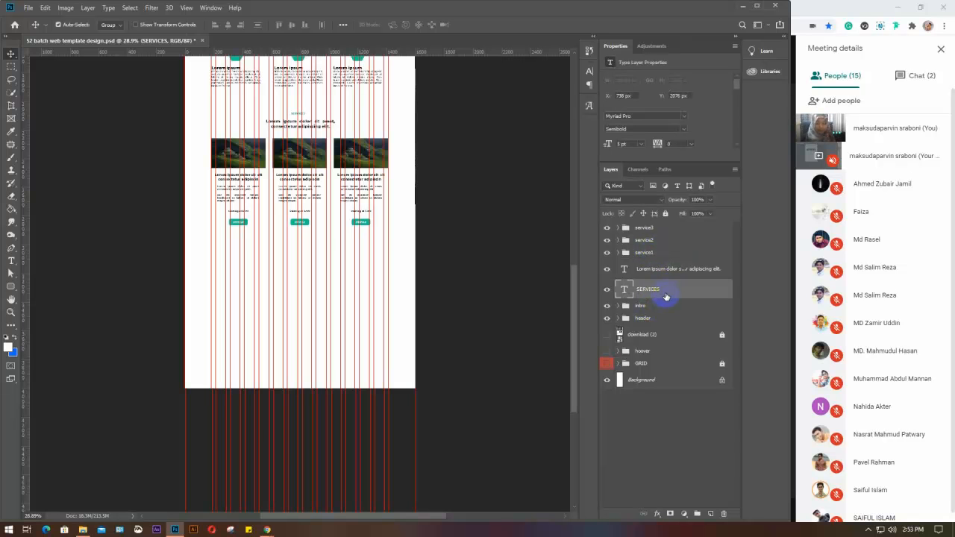
pyautogui.keyDown('shift'); pyautogui.click(664, 227); pyautogui.keyUp('shift')
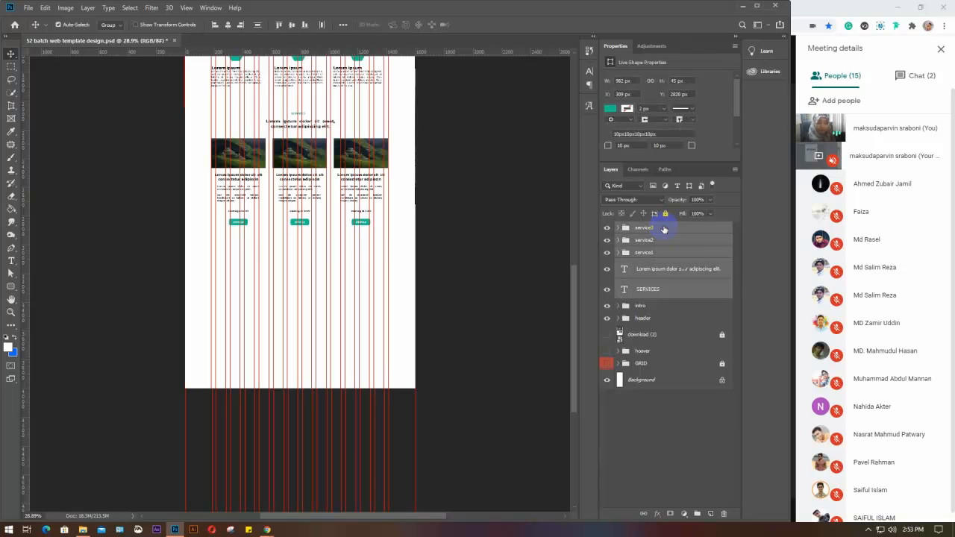
pyautogui.hotkey('ctrl', 'g')
pyautogui.click(638, 228)
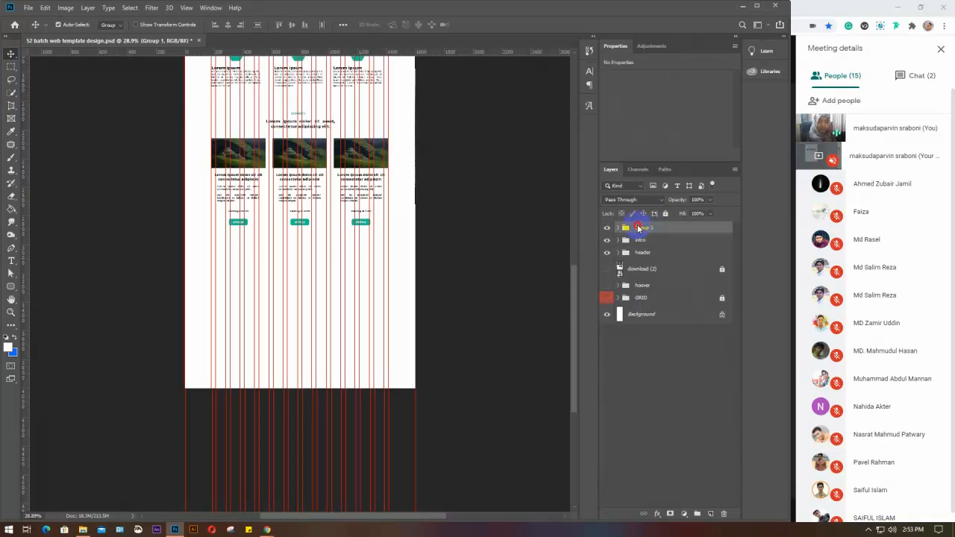
pyautogui.doubleClick(641, 228)
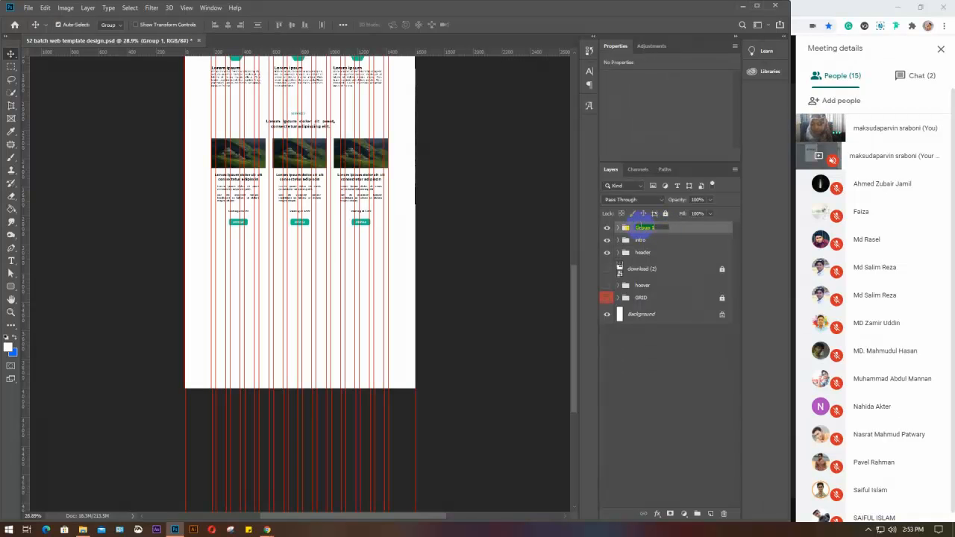
pyautogui.write('s')
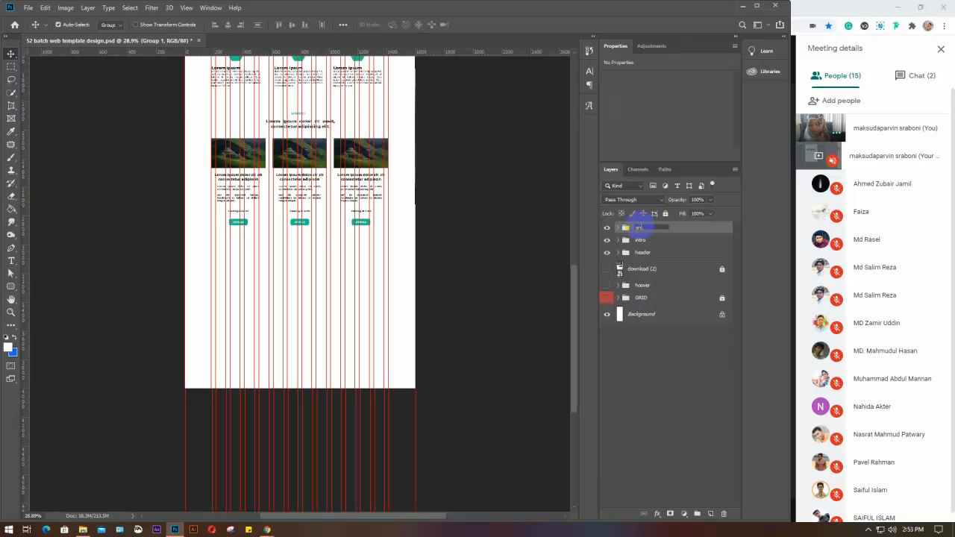
pyautogui.write('ervices')
pyautogui.press('Return')
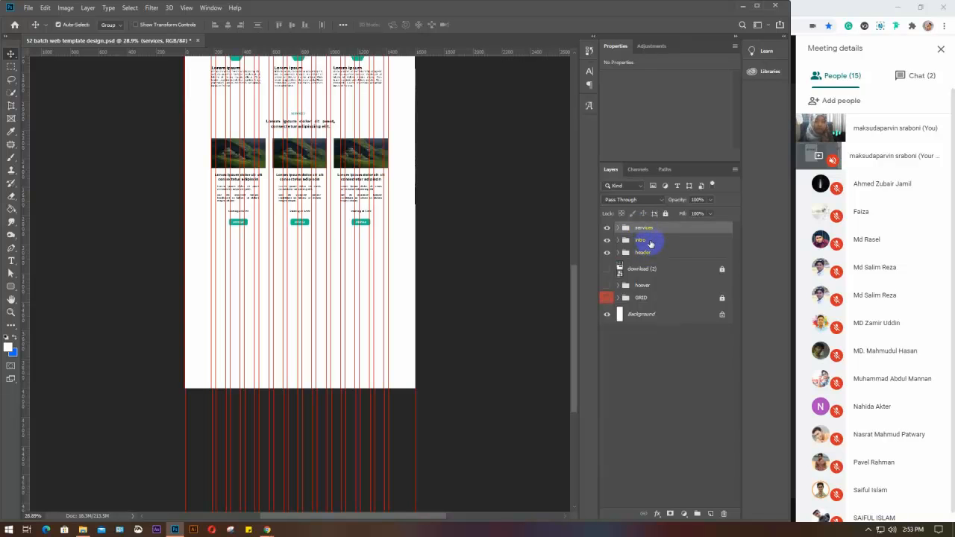
# Check what the header, intro and services groups contain by hiding and reshowing each one
pyautogui.scroll(3, 391, 315)
pyautogui.scroll(5, 390, 317)
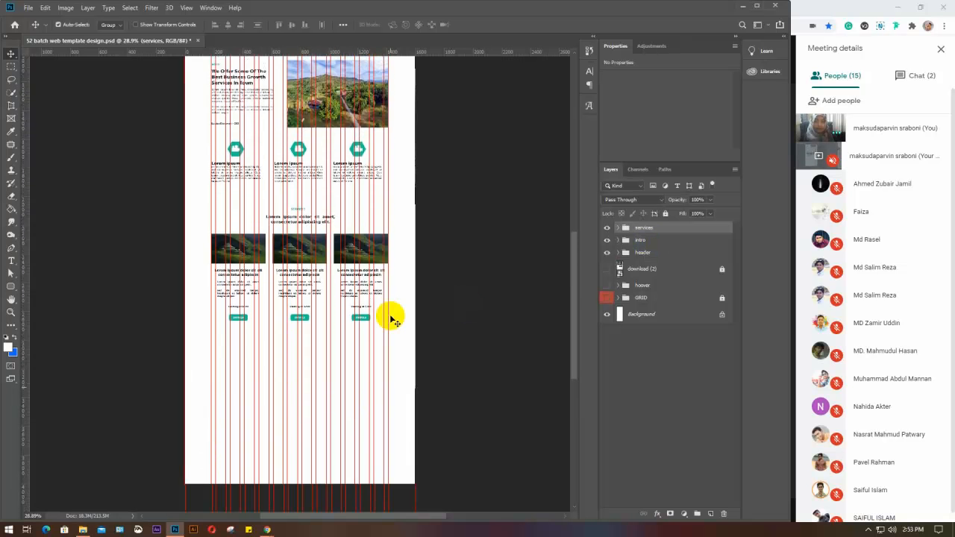
pyautogui.moveTo(387, 183); pyautogui.dragTo(391, 273)
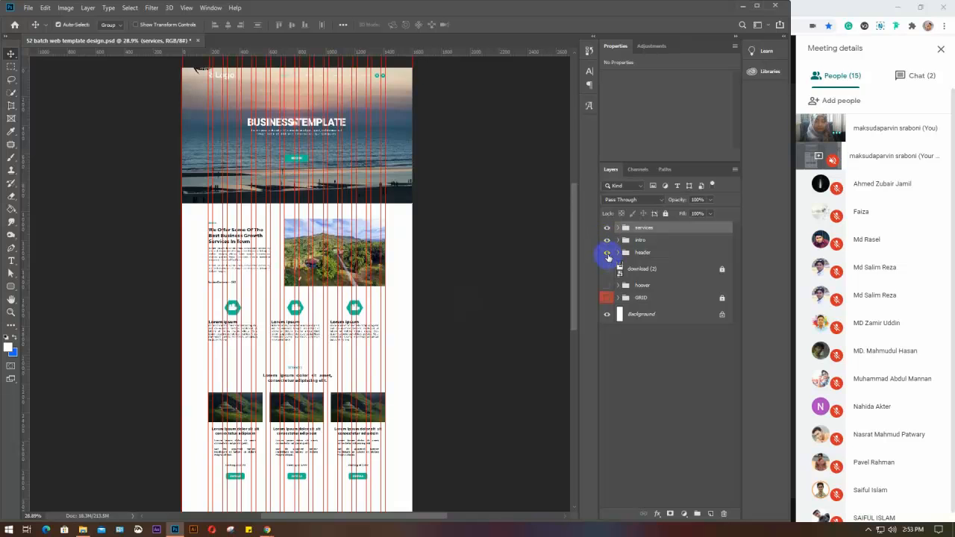
pyautogui.click(606, 253)
pyautogui.click(606, 253)
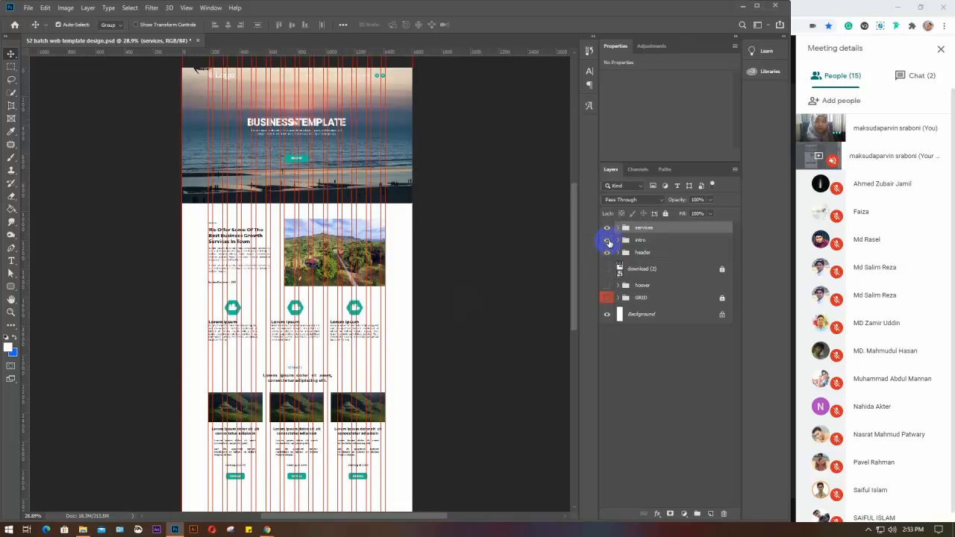
pyautogui.click(607, 240)
pyautogui.click(607, 240)
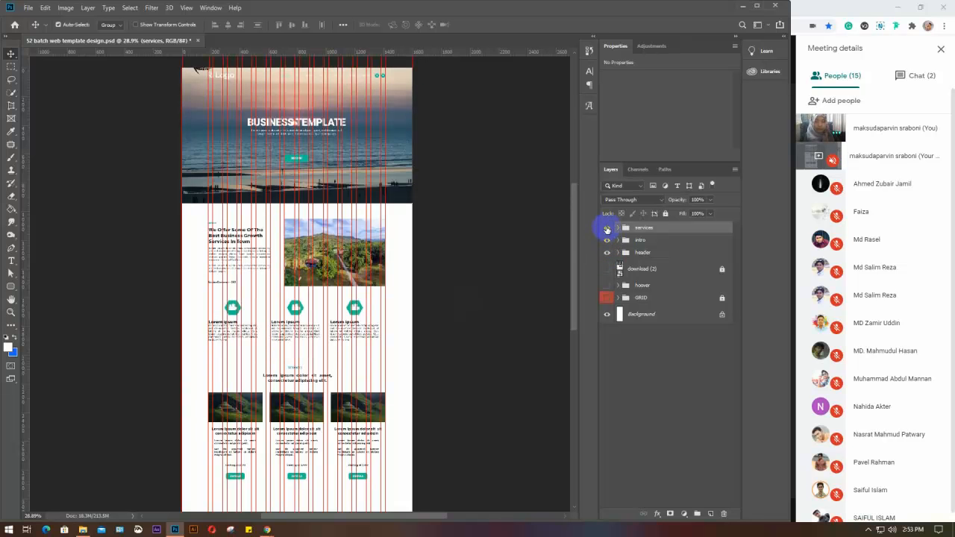
pyautogui.click(607, 228)
pyautogui.click(607, 228)
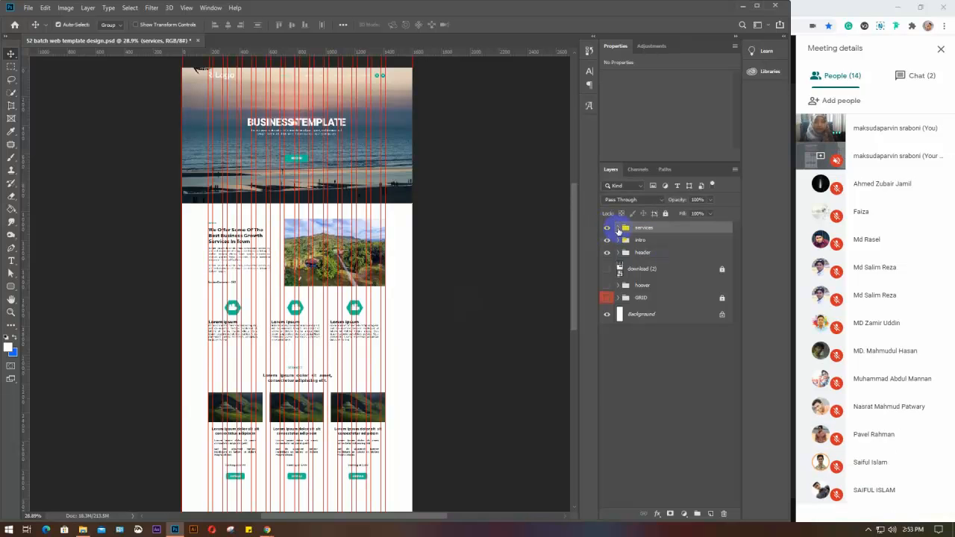
# Align the SERVICES heading, its subheading text and the service2 card on their horizontal centres, and reselect the services group
pyautogui.click(617, 229)
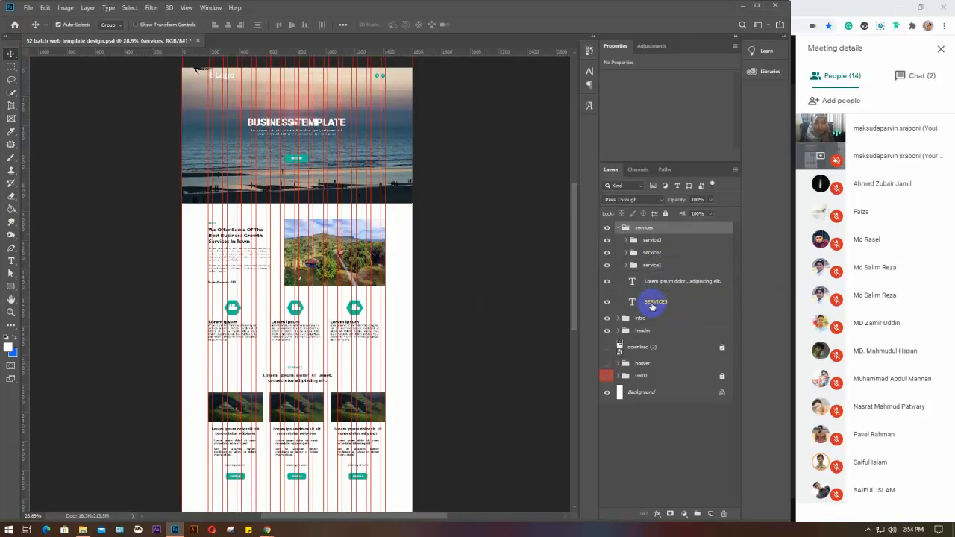
pyautogui.click(647, 300)
pyautogui.keyDown('ctrl'); pyautogui.click(656, 282); pyautogui.keyUp('ctrl')
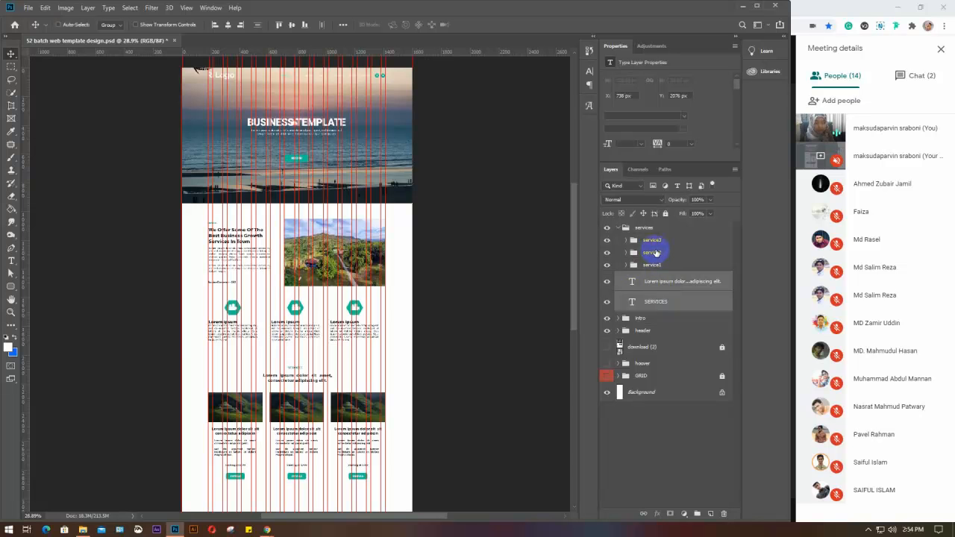
pyautogui.keyDown('ctrl'); pyautogui.click(655, 253); pyautogui.keyUp('ctrl')
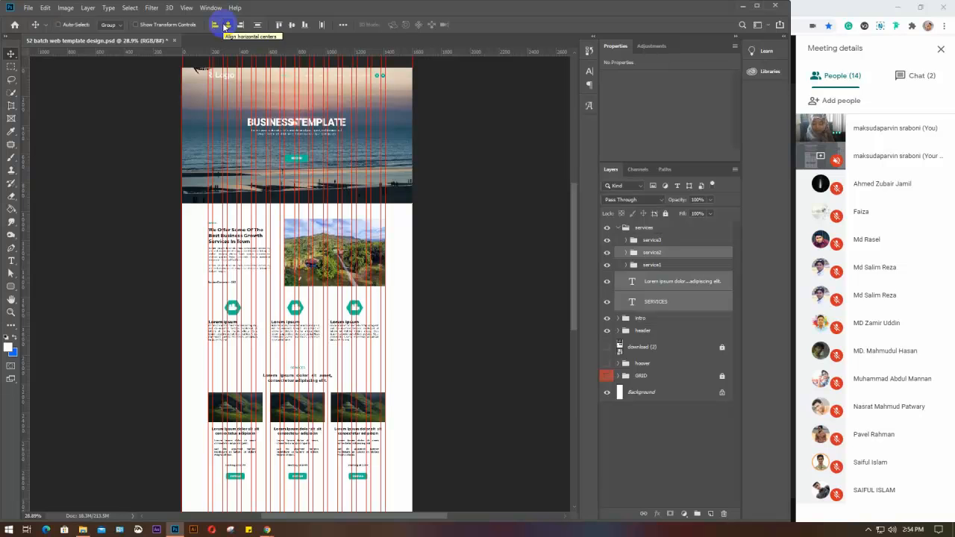
pyautogui.click(226, 26)
pyautogui.click(494, 302)
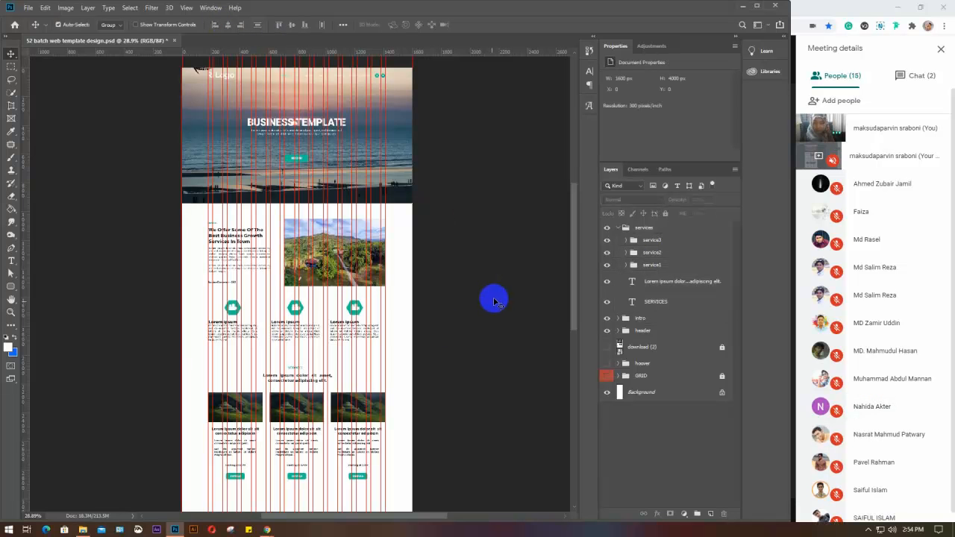
pyautogui.click(279, 362)
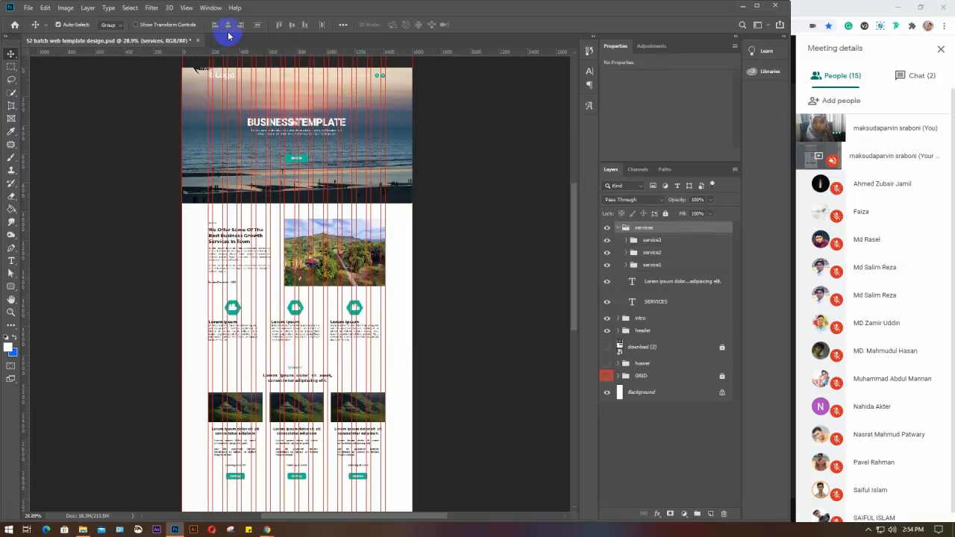
# Collapse the services group in the layer list and show the download (2) reference layout
pyautogui.click(451, 342)
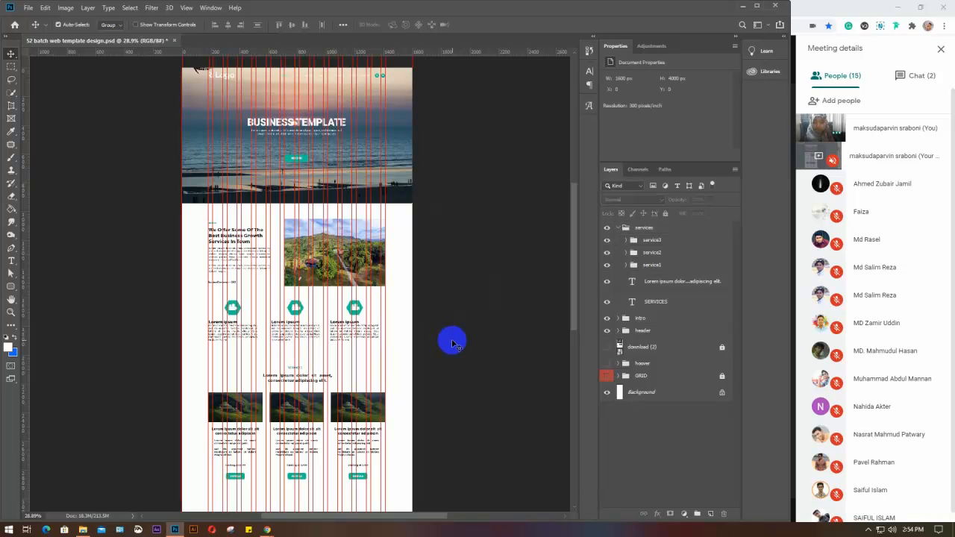
pyautogui.scroll(-4, 450, 339)
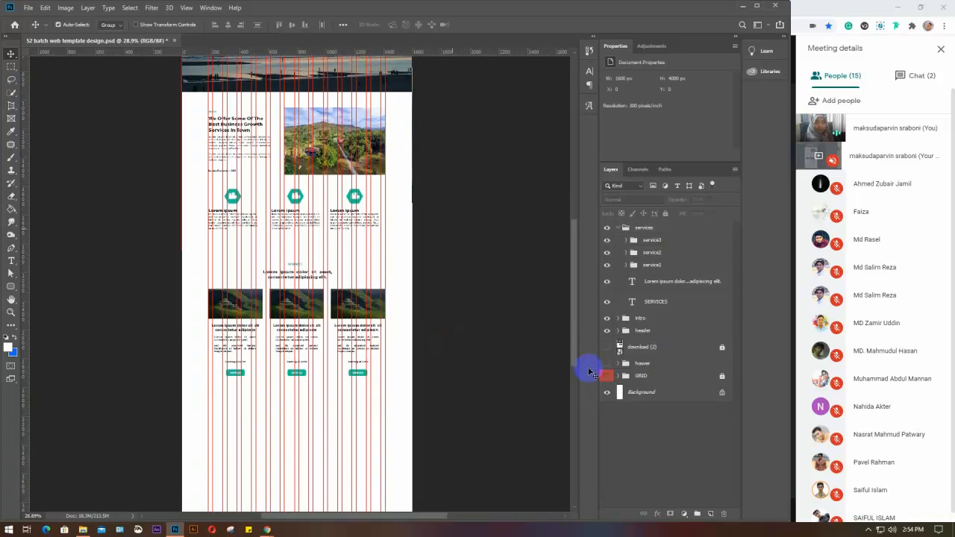
pyautogui.click(618, 227)
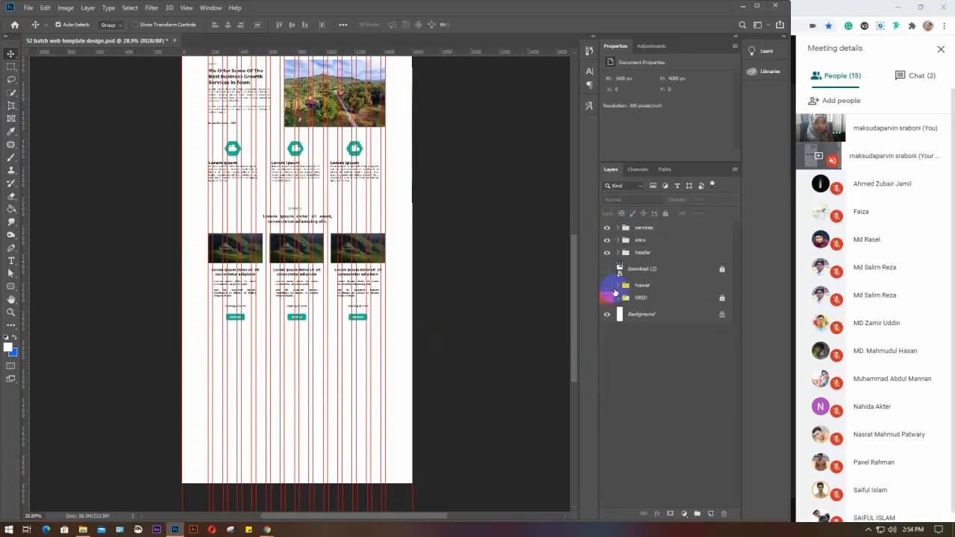
pyautogui.click(607, 287)
pyautogui.click(604, 271)
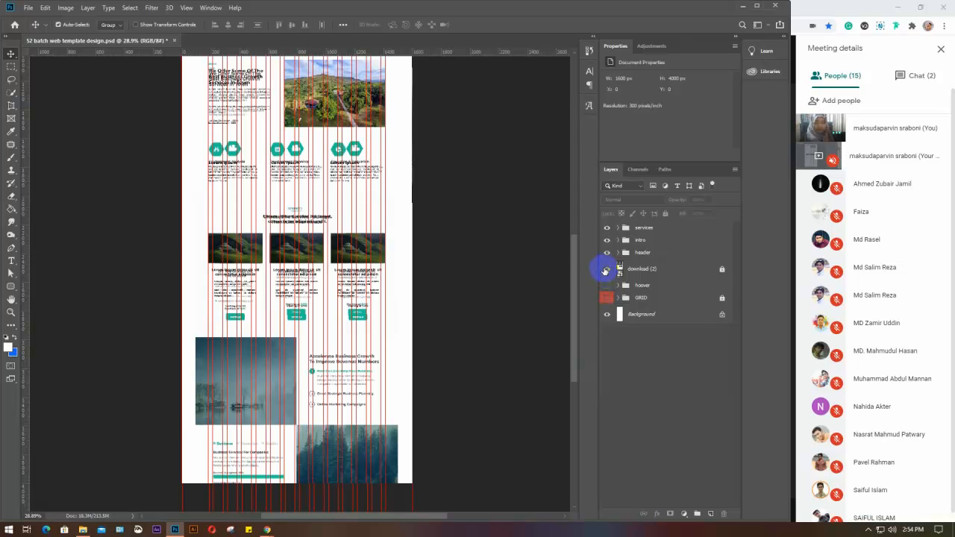
pyautogui.moveTo(396, 376); pyautogui.dragTo(392, 239)
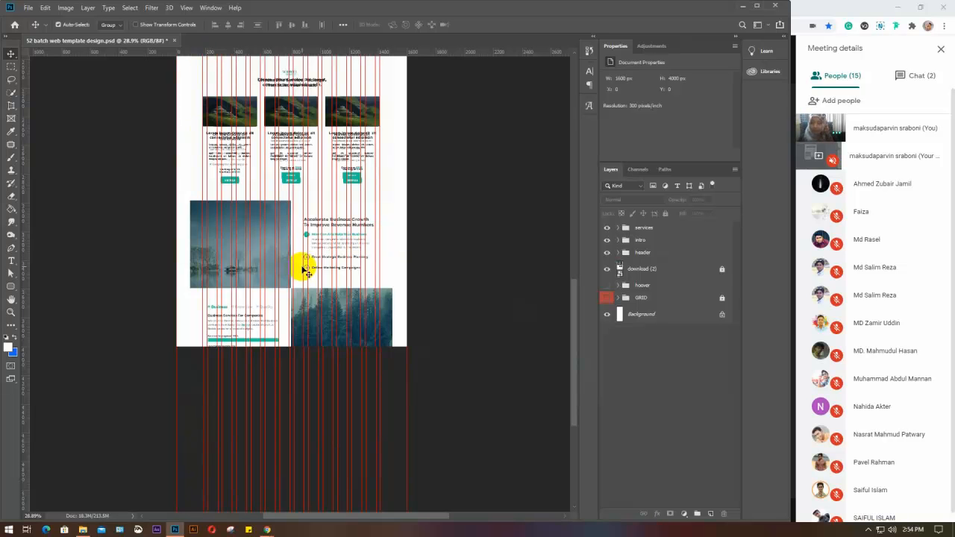
# Unlock the download (2) reference layer and select it for moving
pyautogui.click(608, 287)
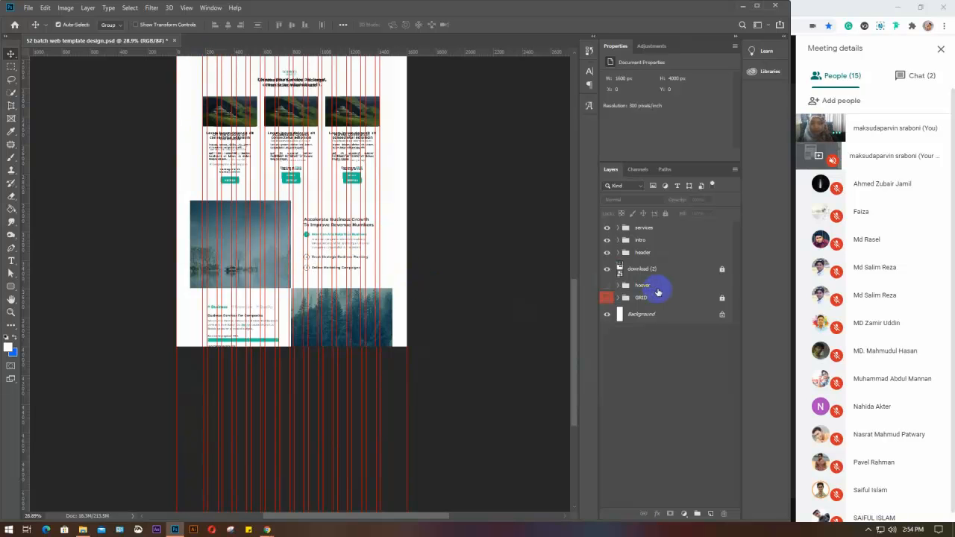
pyautogui.click(661, 272)
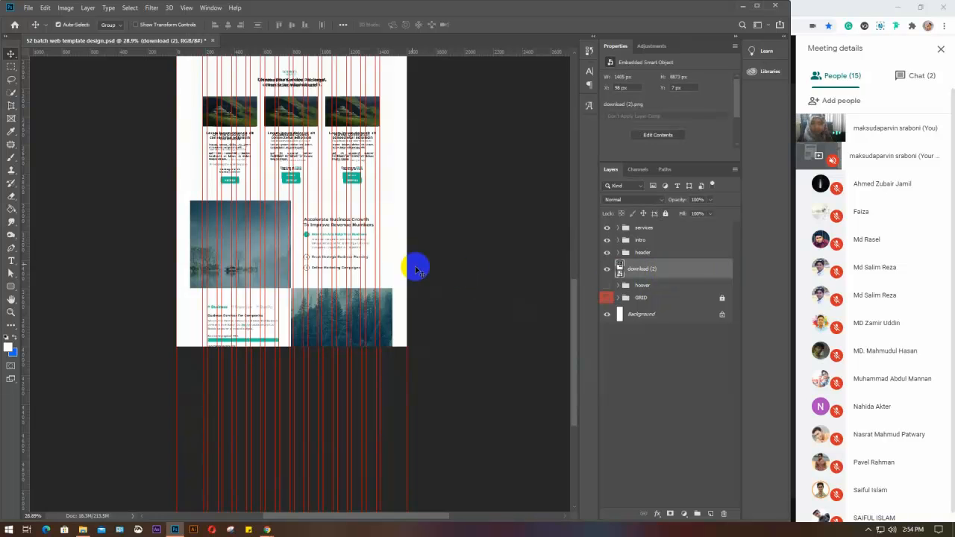
pyautogui.moveTo(396, 260); pyautogui.dragTo(397, 224)
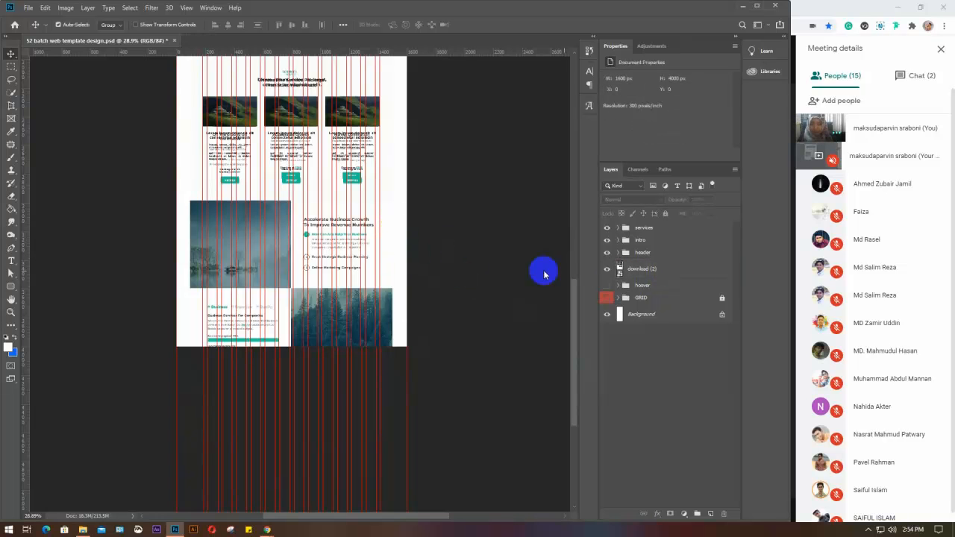
pyautogui.click(649, 271)
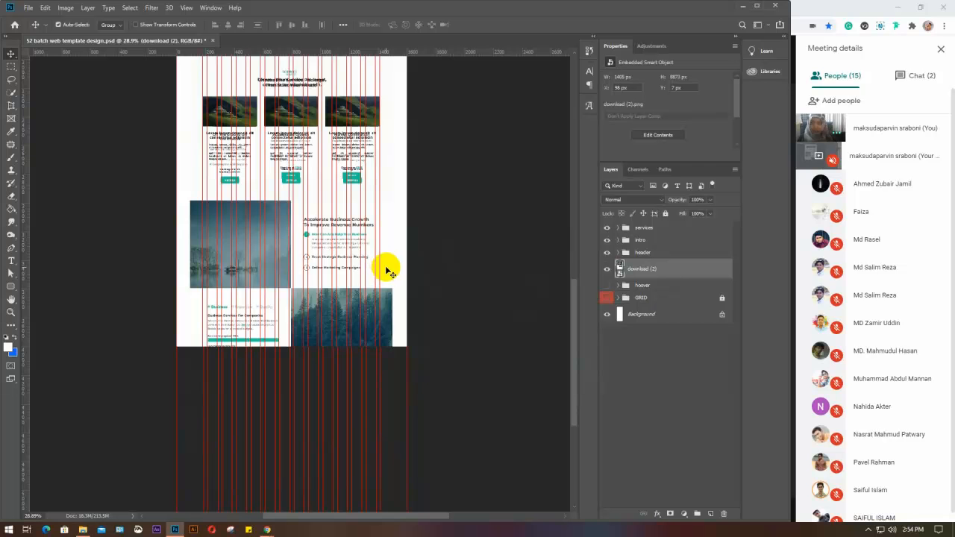
# Try positioning the reference layout below the service cards, at about X 182, Y 2978 px
pyautogui.moveTo(386, 269); pyautogui.dragTo(394, 239)
pyautogui.scroll(5, 358, 203)
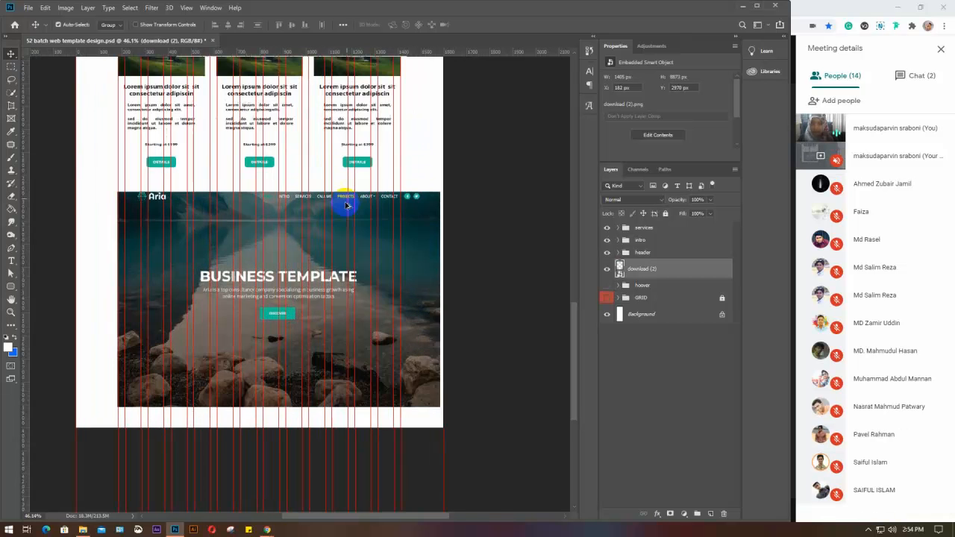
pyautogui.scroll(1, 347, 200)
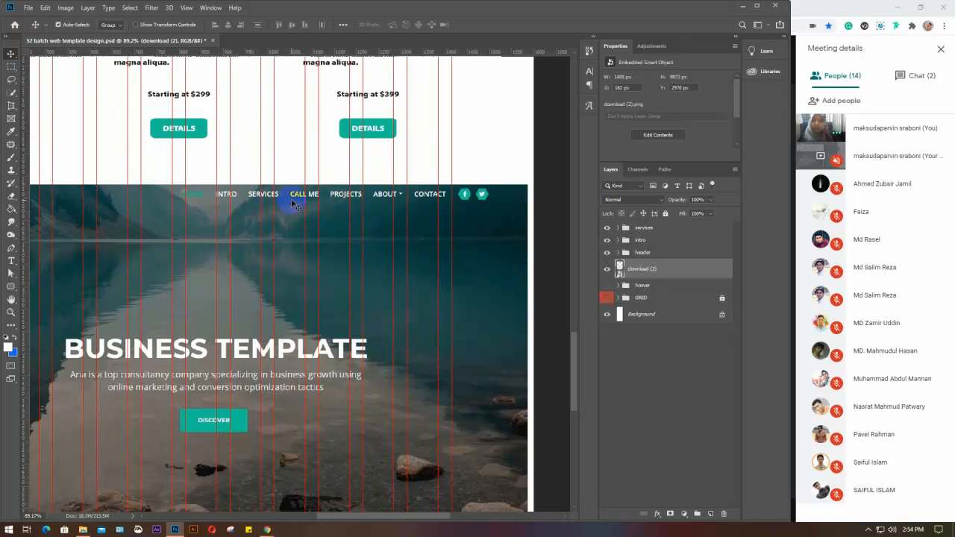
pyautogui.scroll(-5, 435, 254)
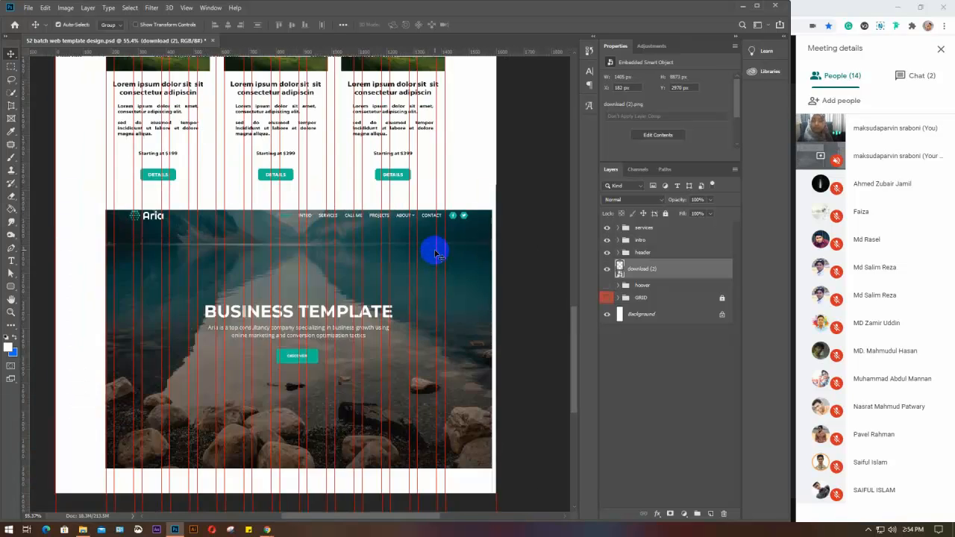
pyautogui.moveTo(431, 222); pyautogui.dragTo(400, 298)
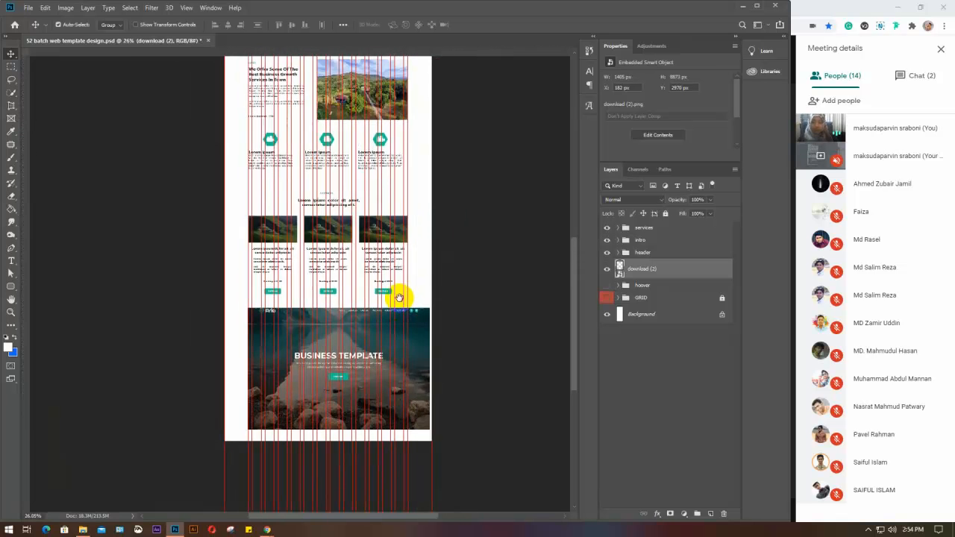
# Move the reference layout back up to the top of the canvas, at about X 104, Y 0 px
pyautogui.moveTo(407, 382); pyautogui.dragTo(400, 117)
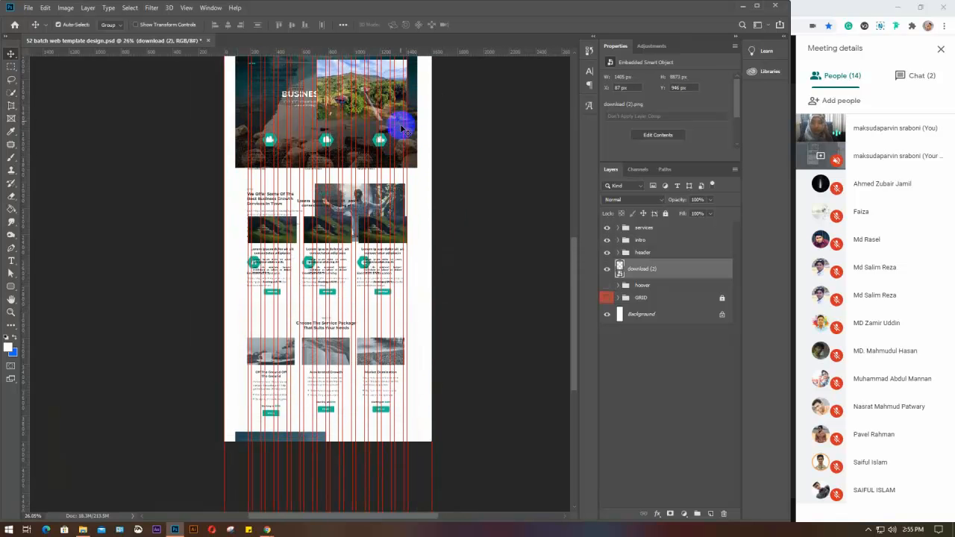
pyautogui.hotkey('ctrl', '0')
pyautogui.moveTo(387, 212); pyautogui.dragTo(376, 136)
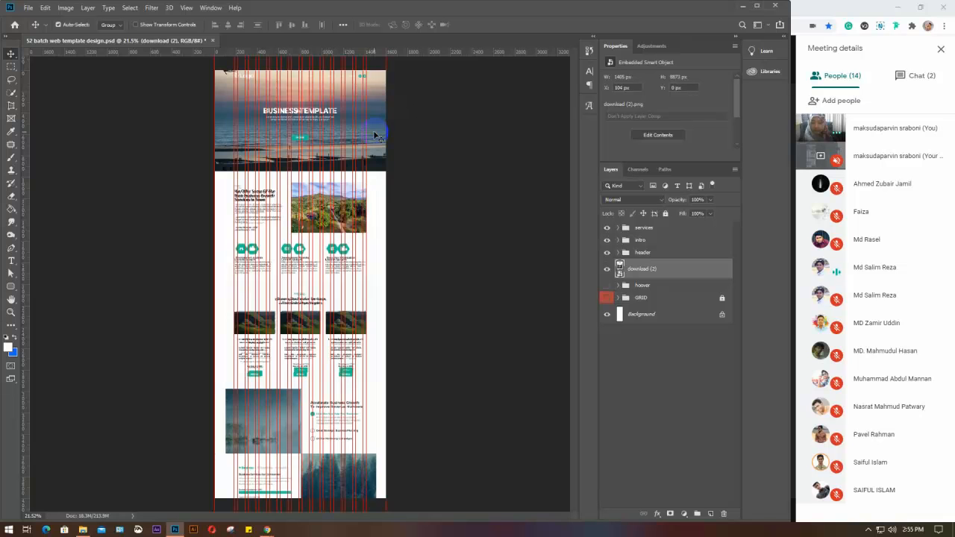
# Nudge the reference layout horizontally to X 98 px to line it up with the column guides
pyautogui.scroll(-1, 371, 314)
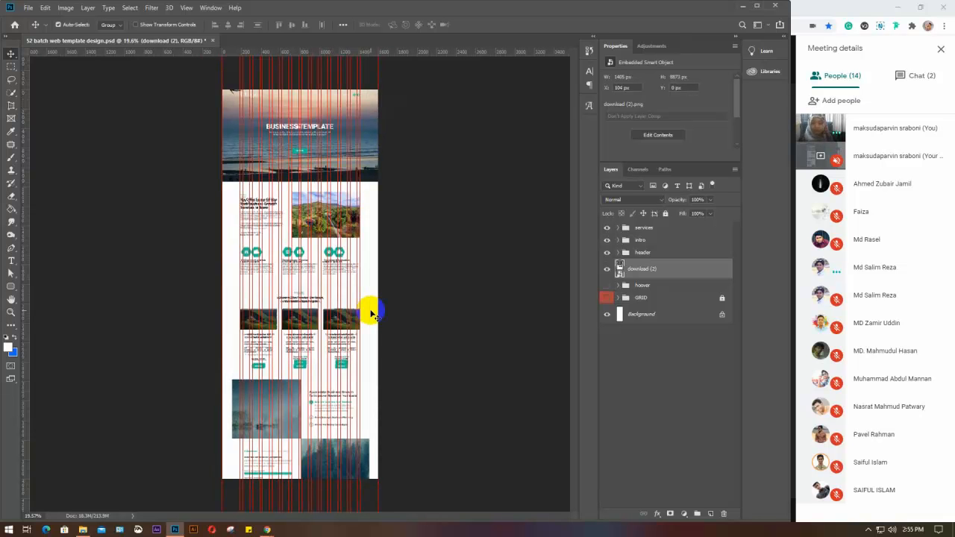
pyautogui.scroll(4, 317, 253)
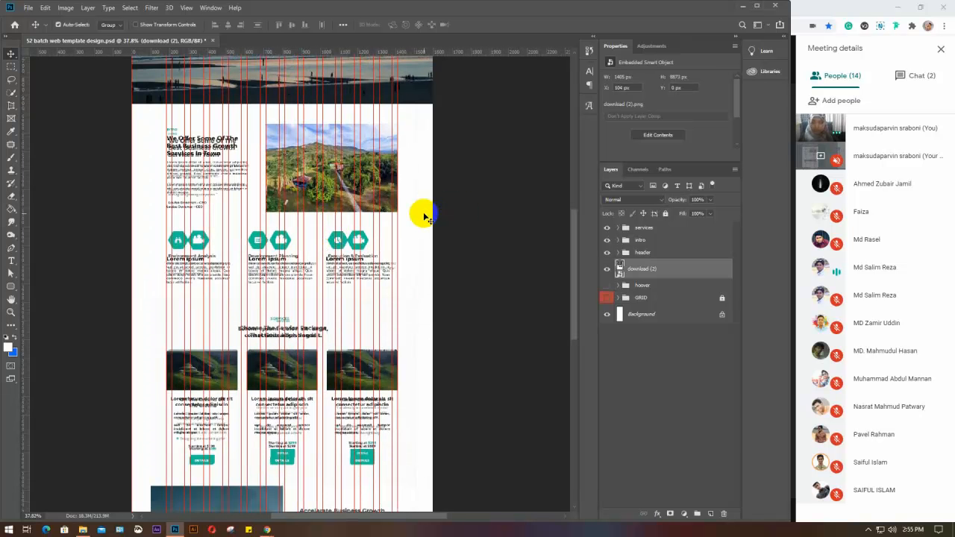
pyautogui.press('Right')
pyautogui.press('Right')
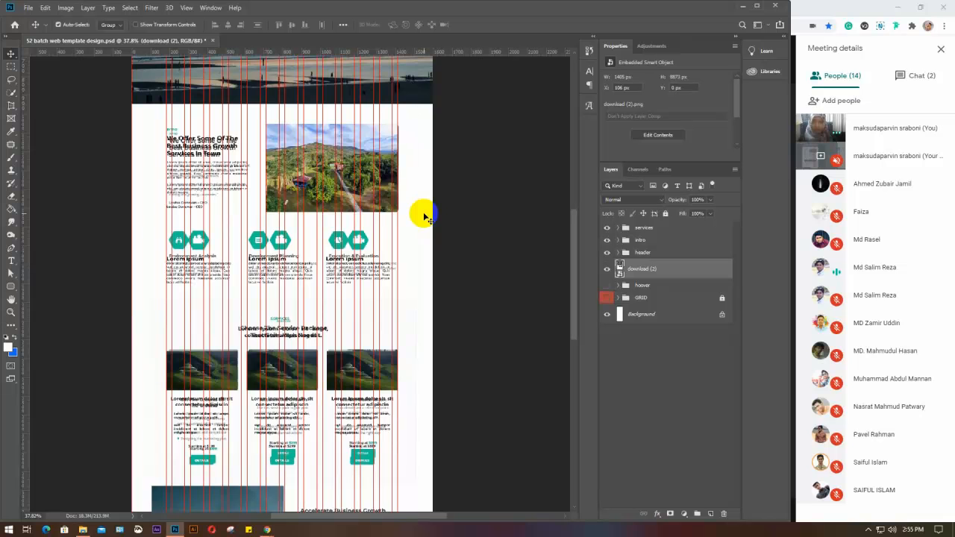
pyautogui.press('Left')
pyautogui.press('Left')
pyautogui.press('Left')
pyautogui.press('Left')
pyautogui.press('Left')
pyautogui.press('Left')
pyautogui.press('Left')
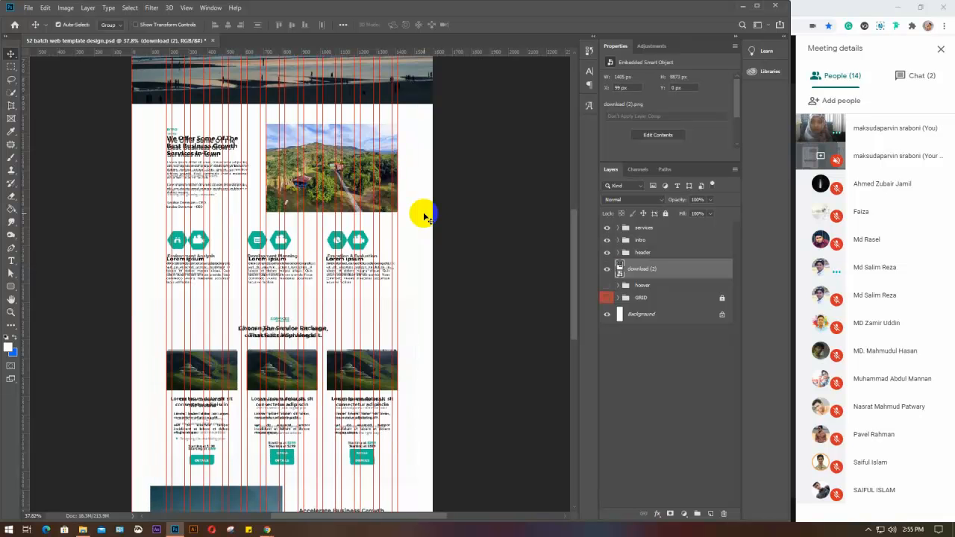
pyautogui.press('Right')
pyautogui.press('Right')
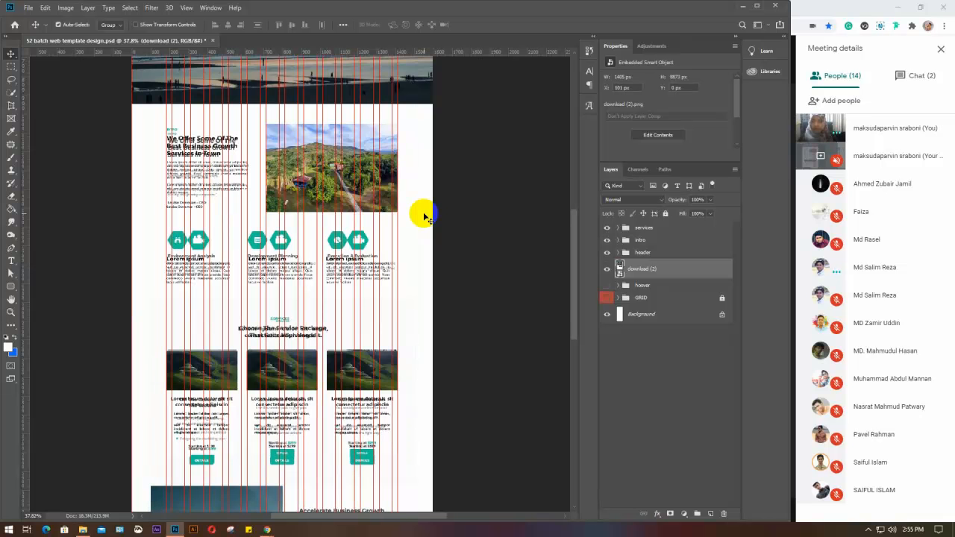
pyautogui.press('Left')
pyautogui.press('Left')
pyautogui.press('Left')
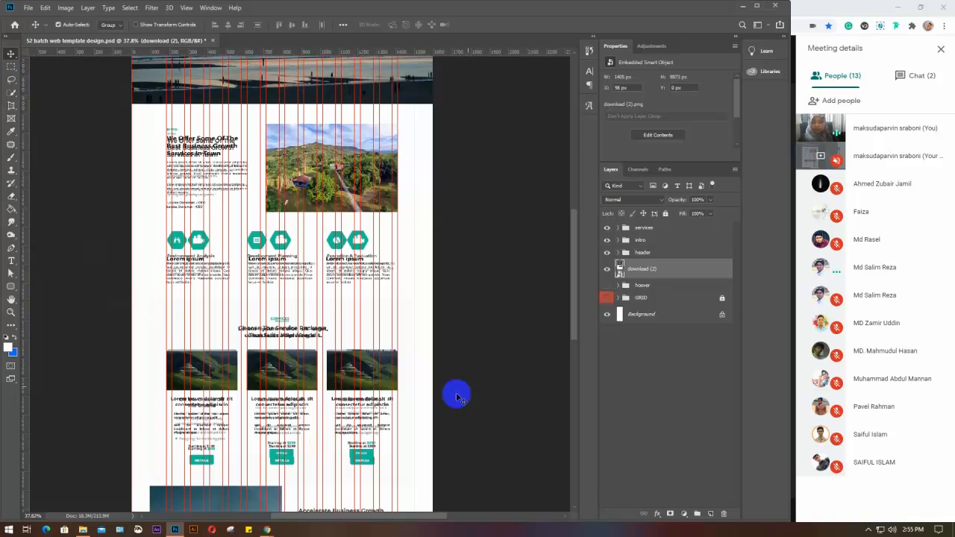
# Save the template document and switch to the Google Meet window
pyautogui.scroll(-5, 425, 379)
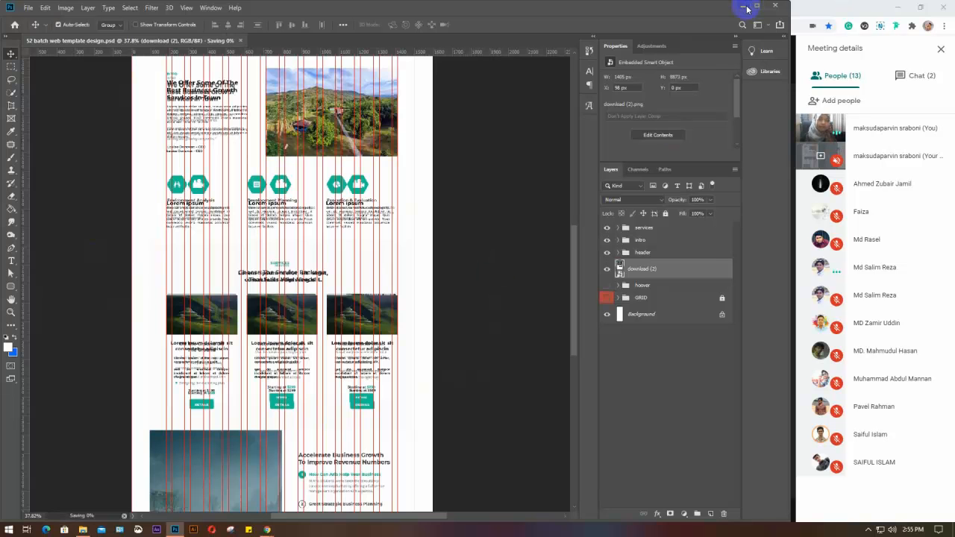
pyautogui.click(742, 6)
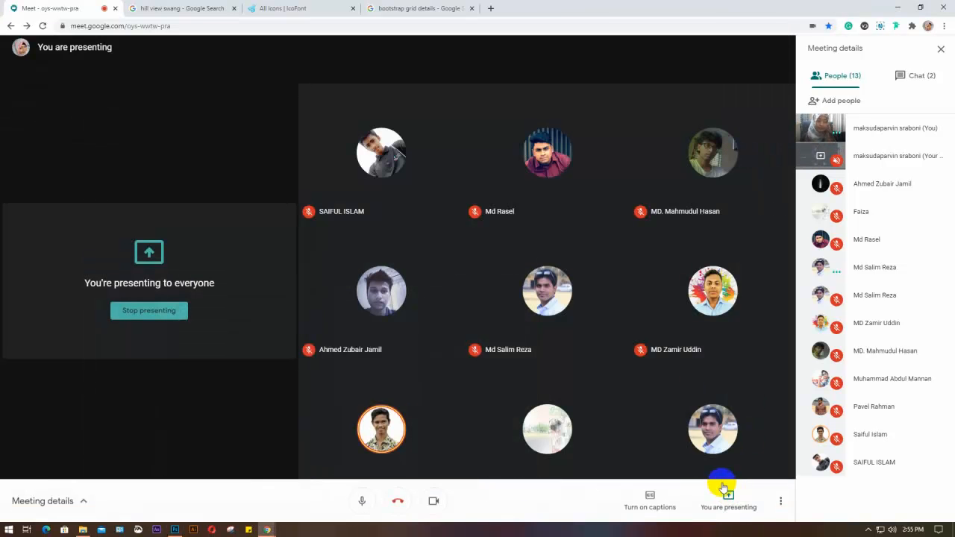
# Stop the current presentation in the meeting, share the entire screen again, and hide the sharing notice
pyautogui.click(725, 492)
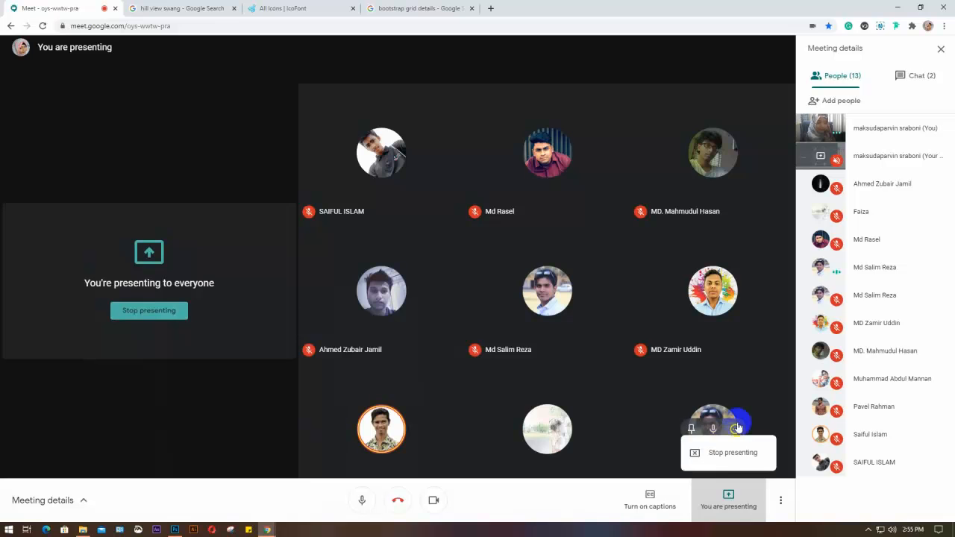
pyautogui.click(732, 460)
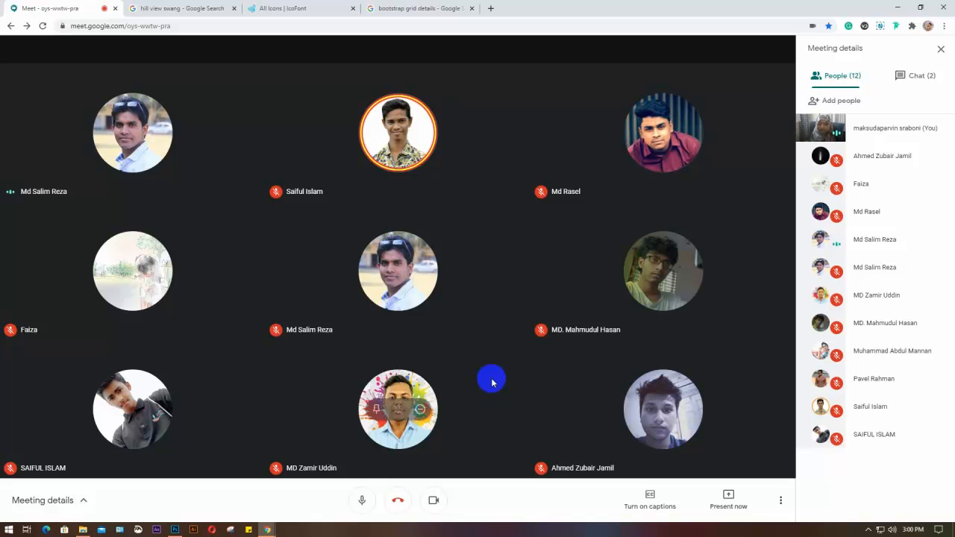
pyautogui.click(739, 497)
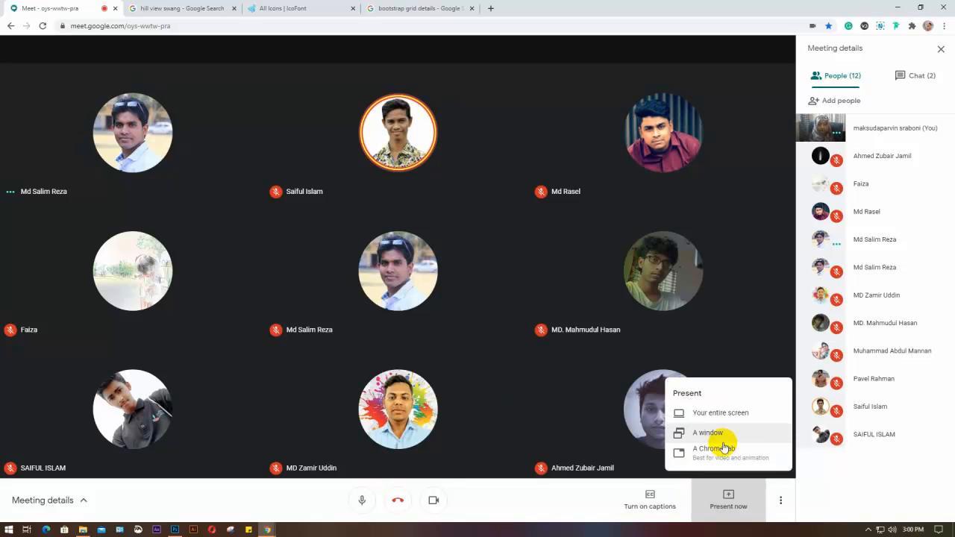
pyautogui.click(714, 411)
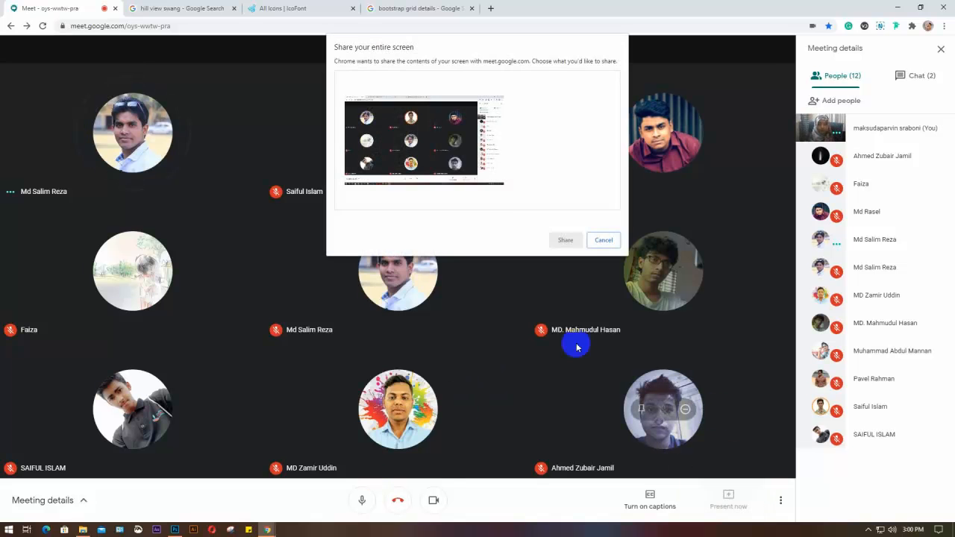
pyautogui.click(410, 140)
pyautogui.click(567, 240)
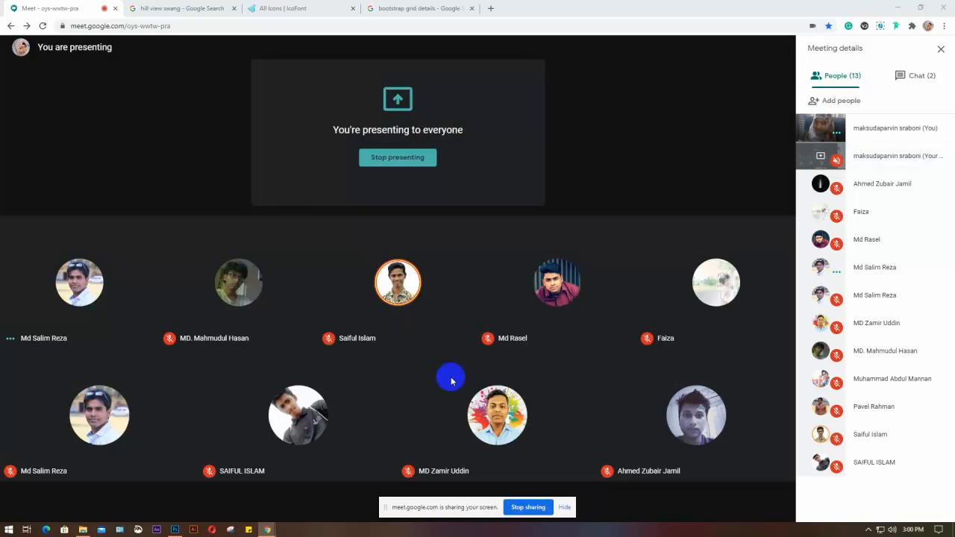
pyautogui.click(567, 507)
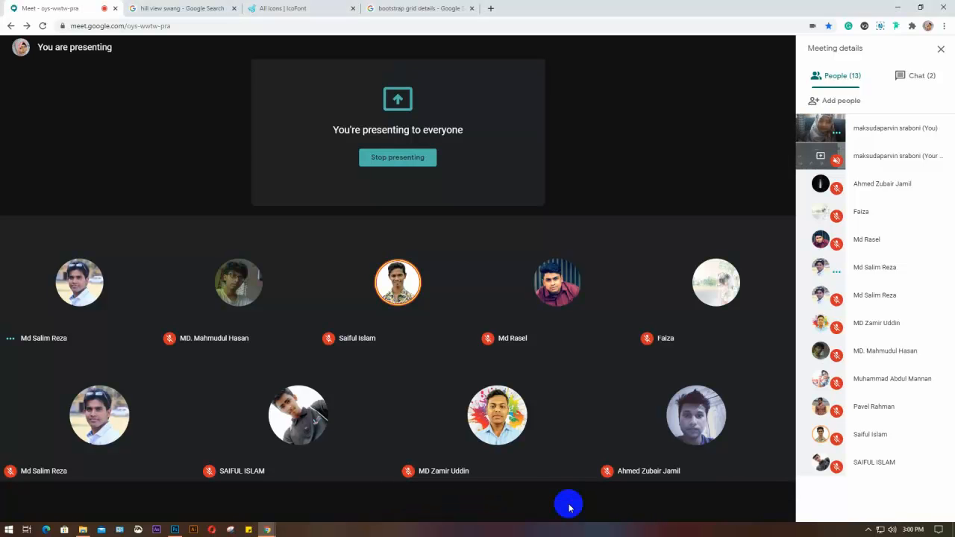
# Switch to Photoshop and extend the template's canvas downward by setting its height to 6000 pixels, anchored at the top centre
pyautogui.click(176, 529)
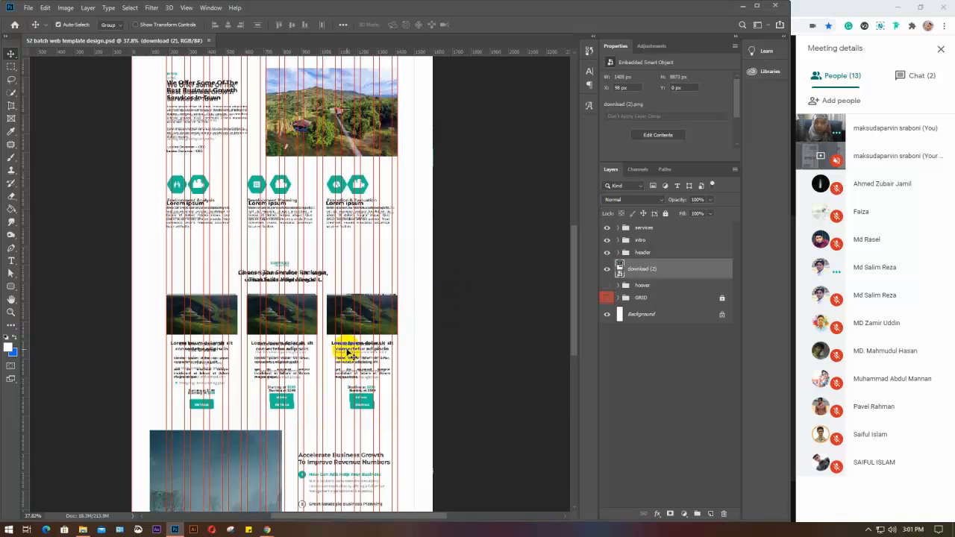
pyautogui.scroll(-5, 347, 353)
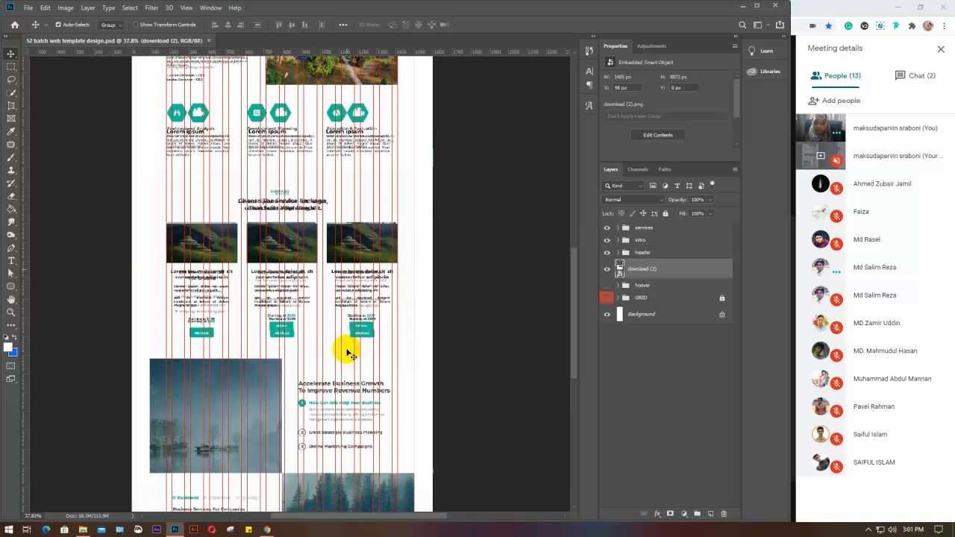
pyautogui.scroll(-5, 347, 353)
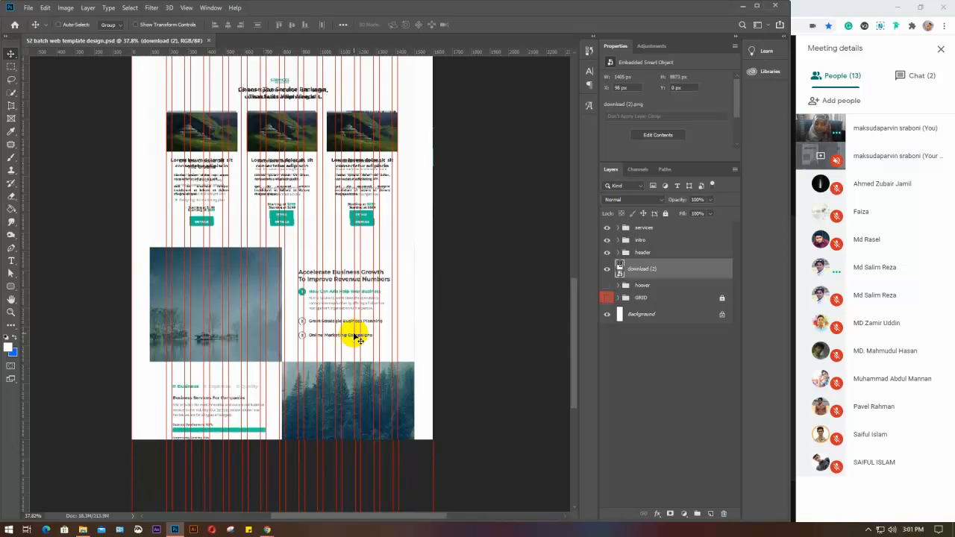
pyautogui.hotkey('ctrl', 'alt', 'c')
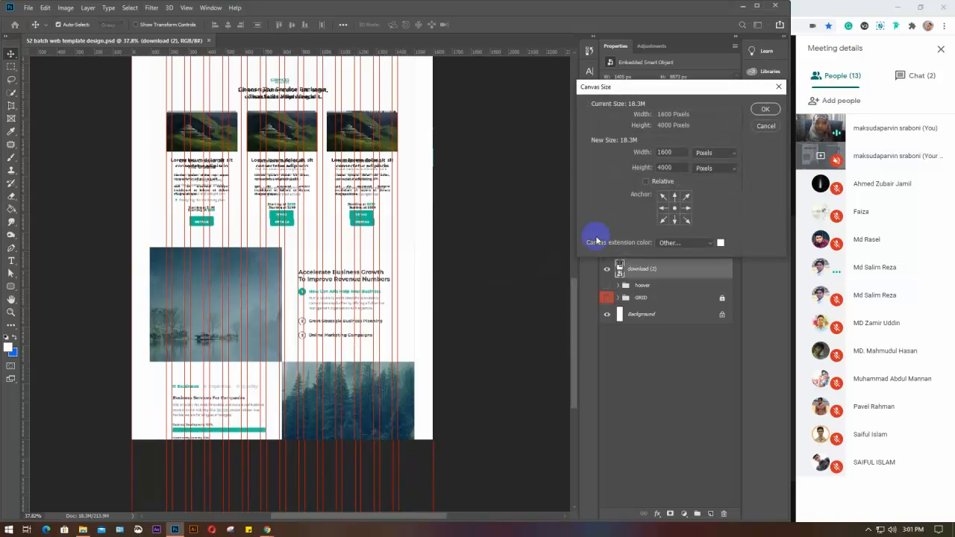
pyautogui.click(642, 168)
pyautogui.write('6')
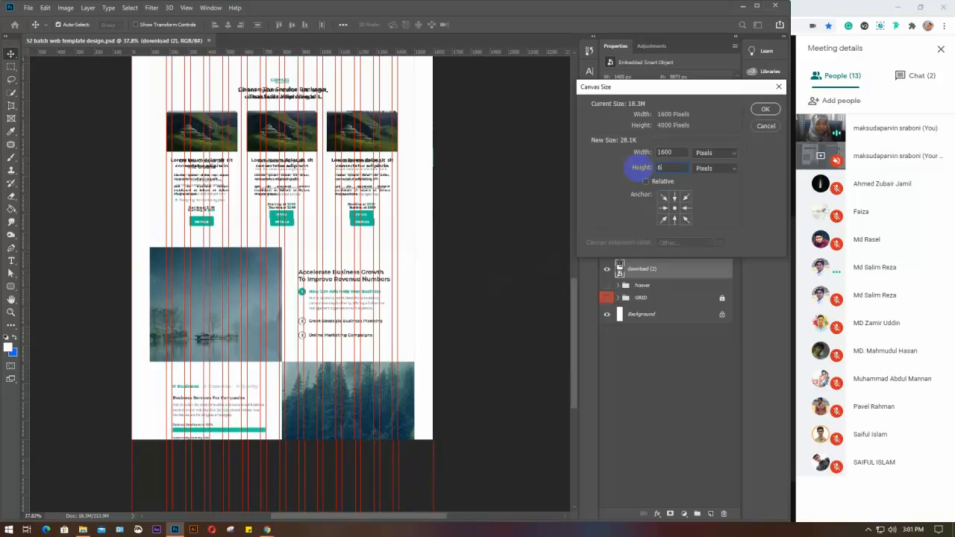
pyautogui.write('000')
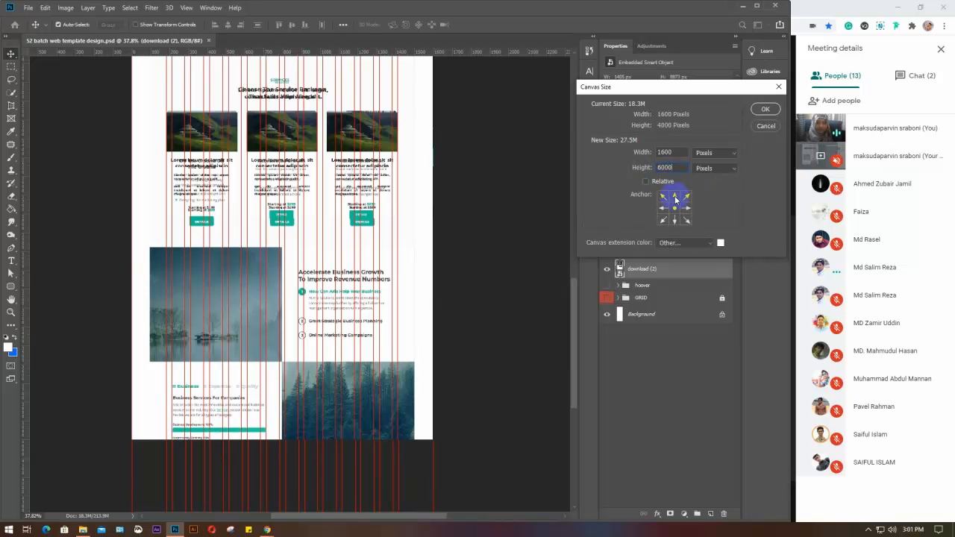
pyautogui.click(763, 108)
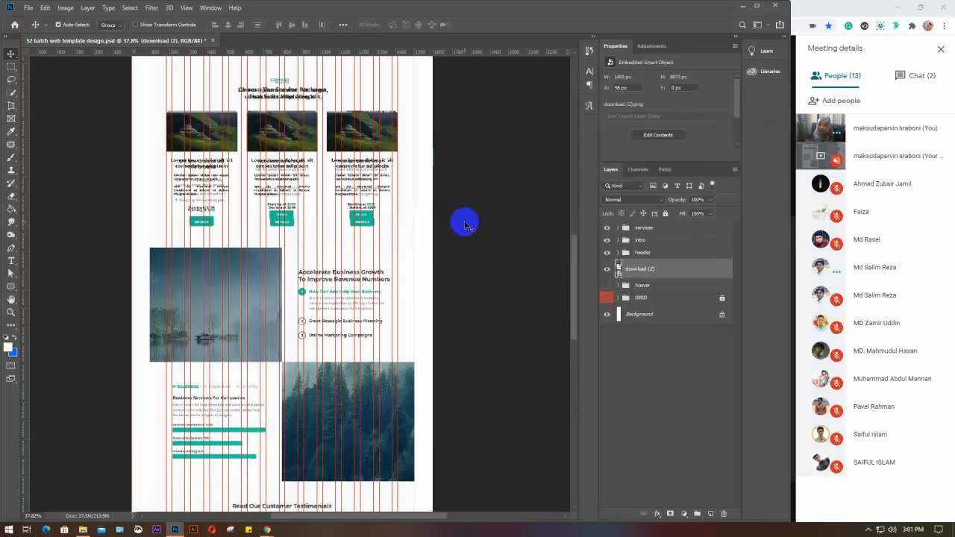
# Examine the reference layout's lower sections, from the Accelerate Business Growth block down to the projects gallery
pyautogui.scroll(-3, 311, 410)
pyautogui.scroll(-5, 311, 412)
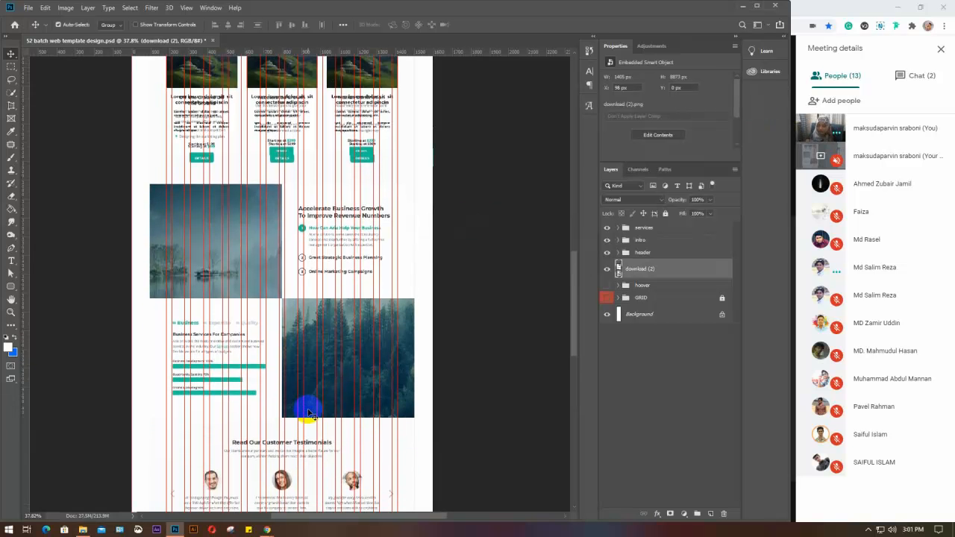
pyautogui.scroll(-2, 333, 393)
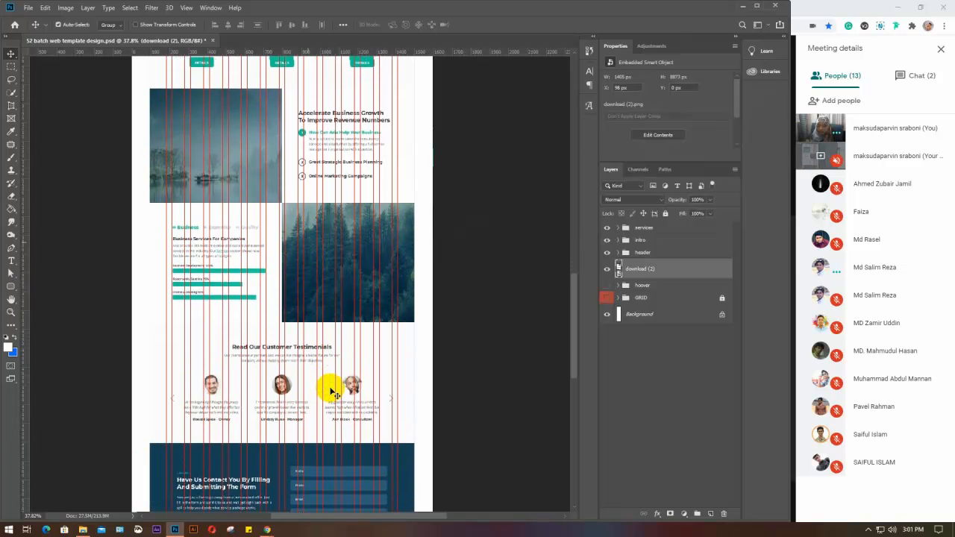
pyautogui.scroll(-2, 336, 399)
pyautogui.moveTo(338, 403); pyautogui.dragTo(347, 262)
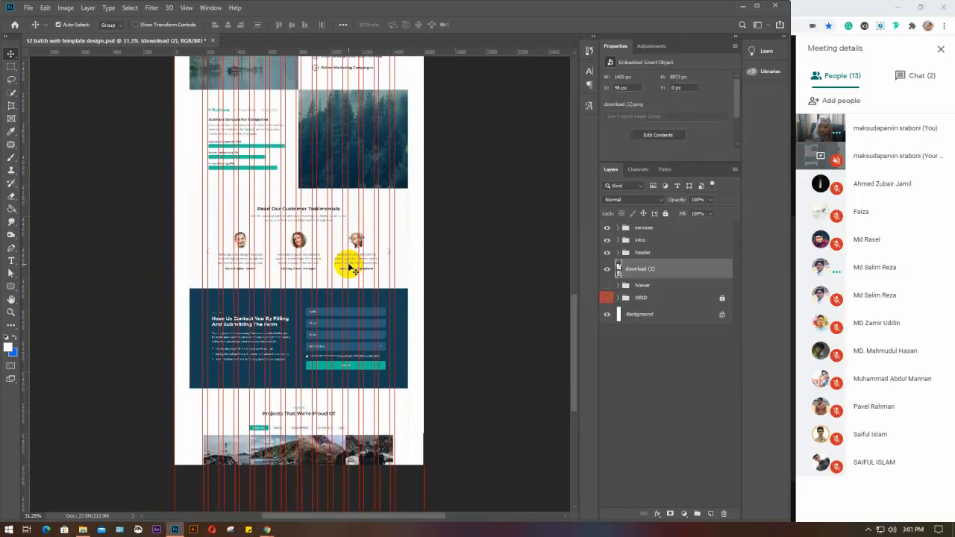
pyautogui.moveTo(316, 215); pyautogui.dragTo(314, 415)
pyautogui.scroll(3, 309, 270)
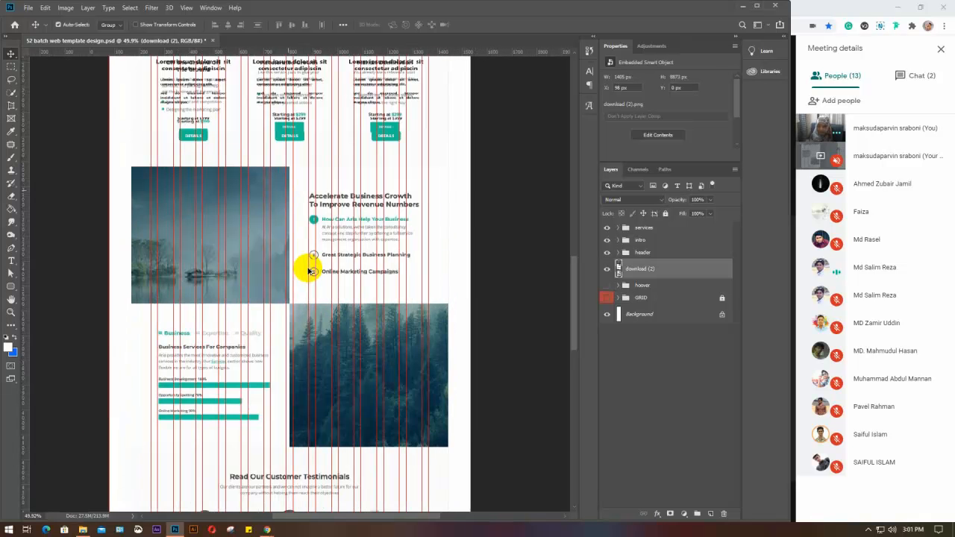
pyautogui.scroll(1, 309, 270)
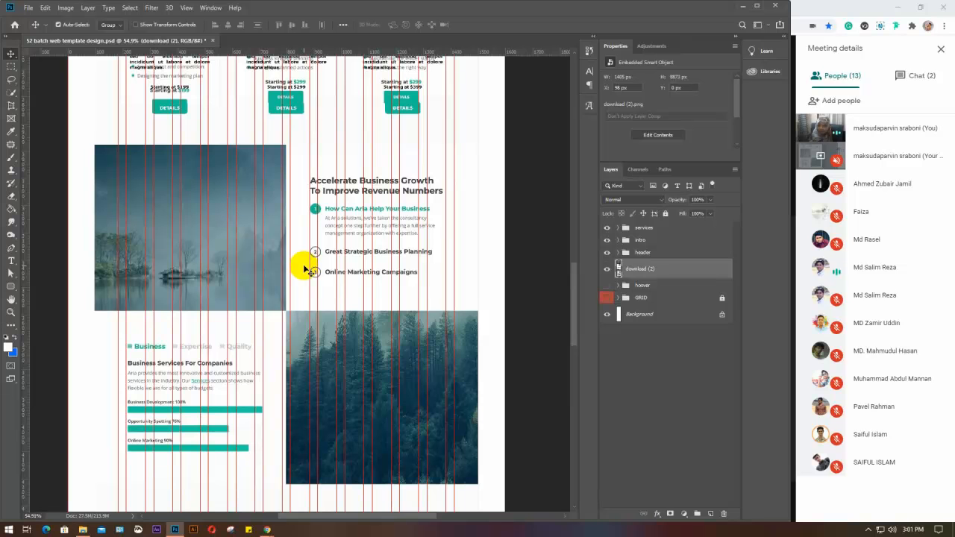
# Expand the services group while viewing the three service cards above the Accelerate Business Growth block
pyautogui.click(617, 228)
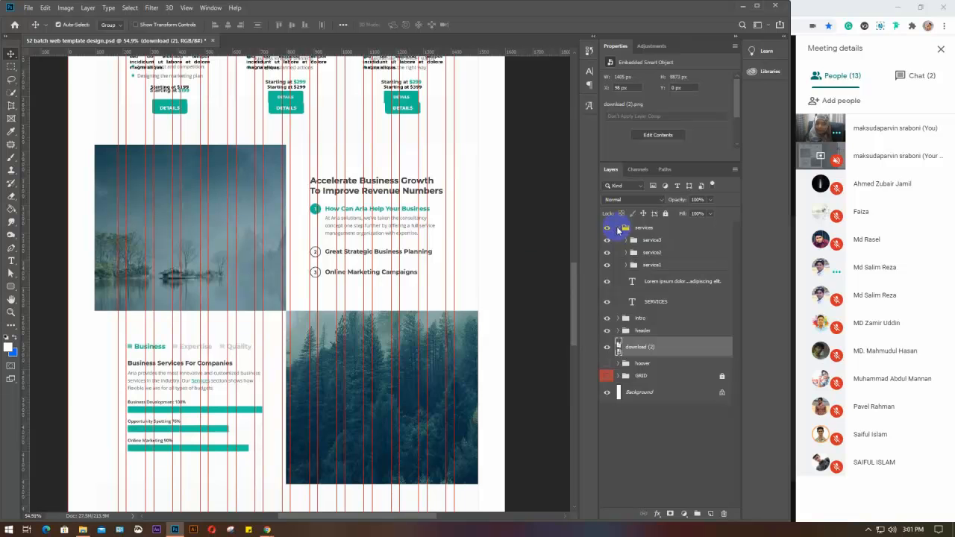
pyautogui.moveTo(394, 170); pyautogui.dragTo(388, 368)
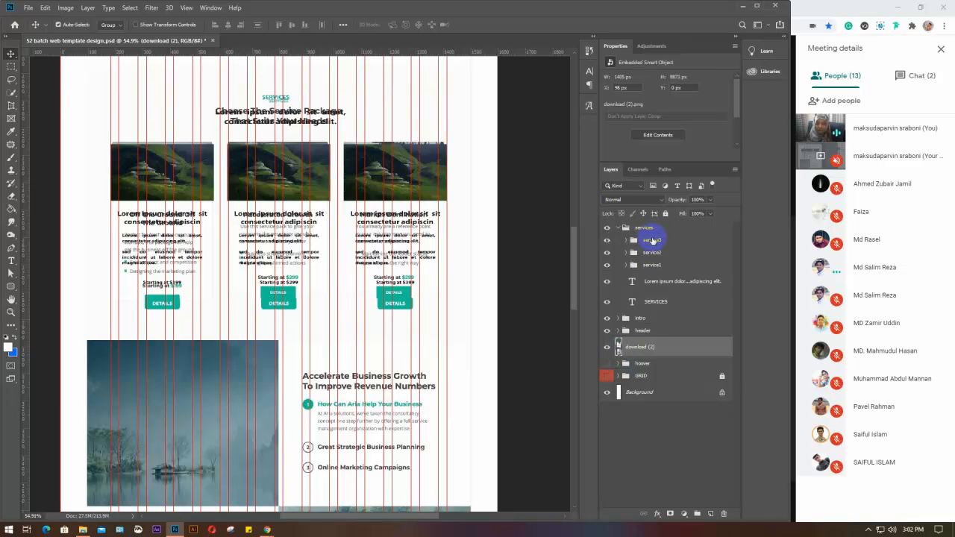
pyautogui.click(652, 240)
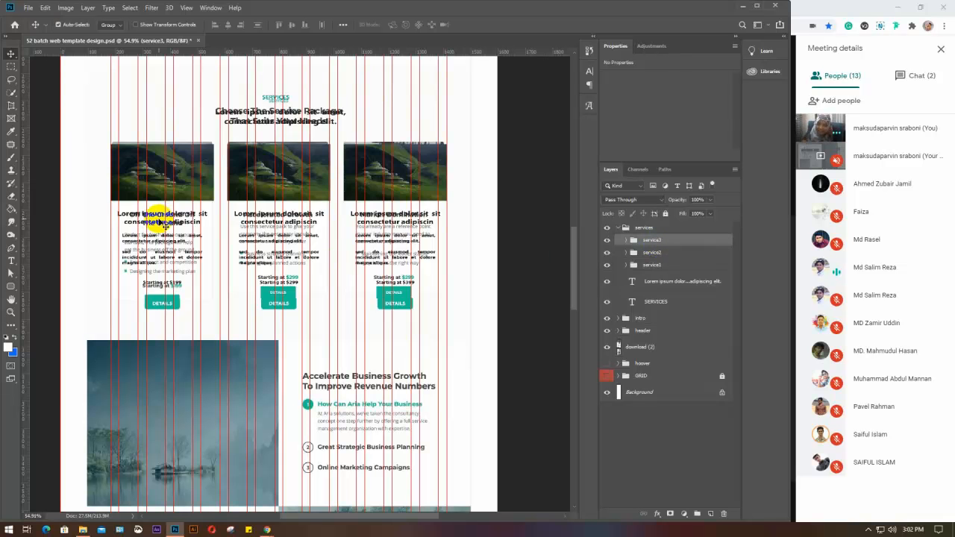
pyautogui.scroll(-3, 399, 209)
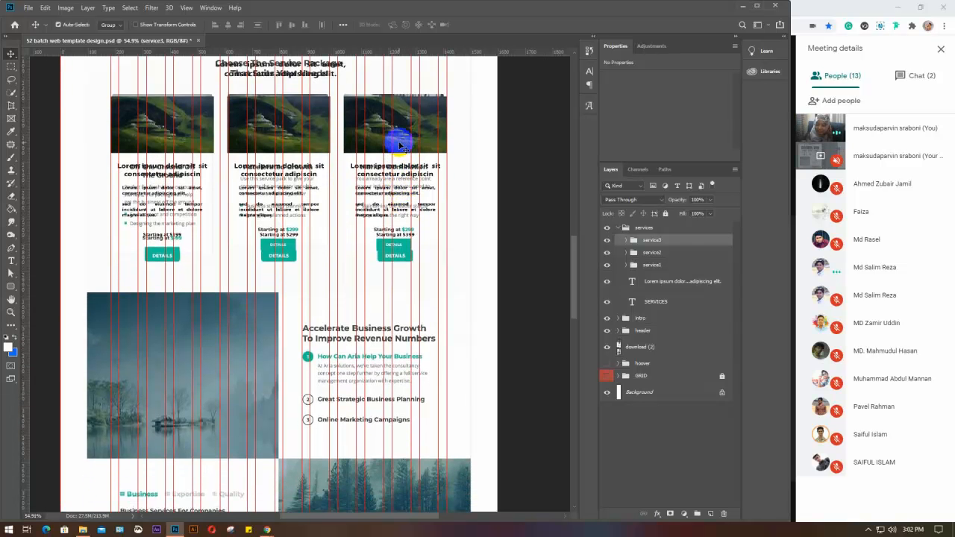
pyautogui.moveTo(399, 144); pyautogui.dragTo(366, 288)
pyautogui.hotkey('ctrl', 'z')
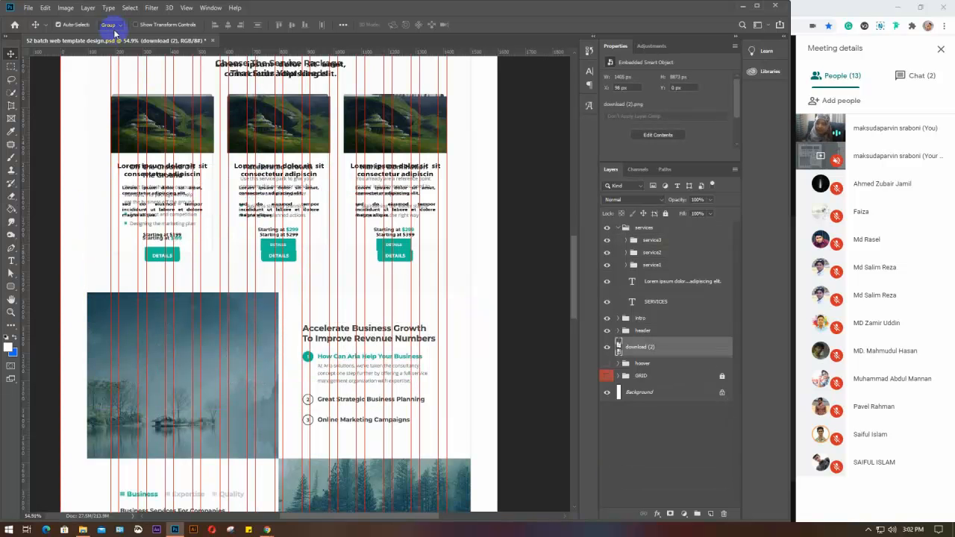
# Set the Move tool's auto-select to Layer and expand the service3 group
pyautogui.click(108, 33)
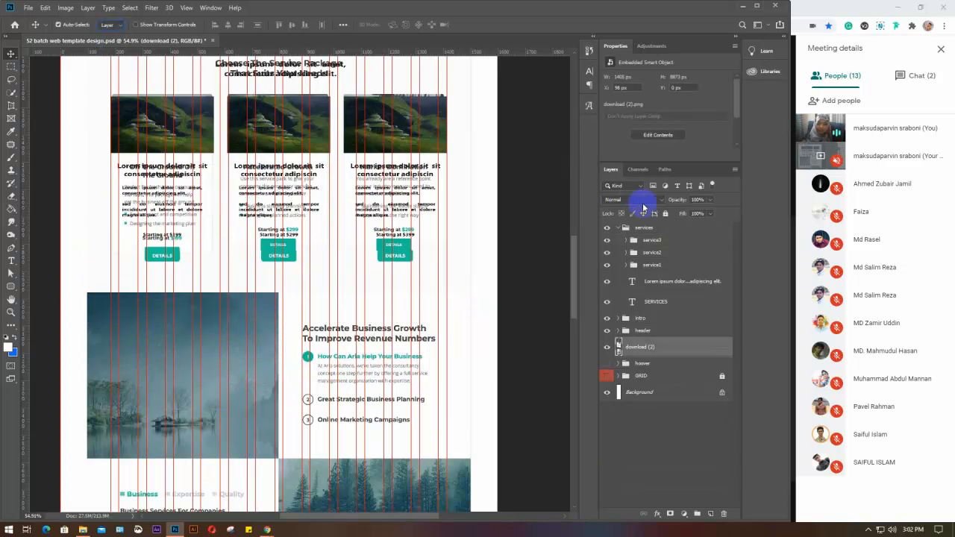
pyautogui.click(653, 239)
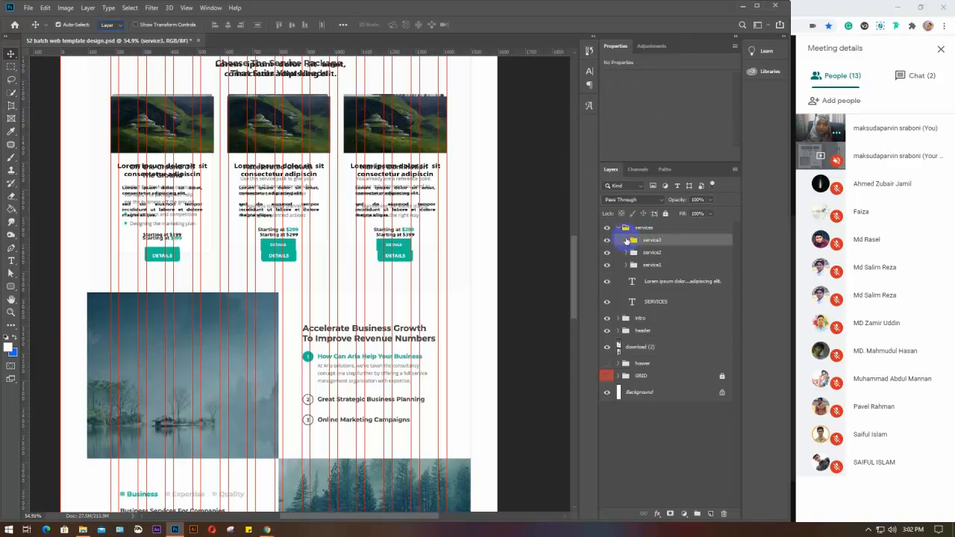
pyautogui.click(627, 240)
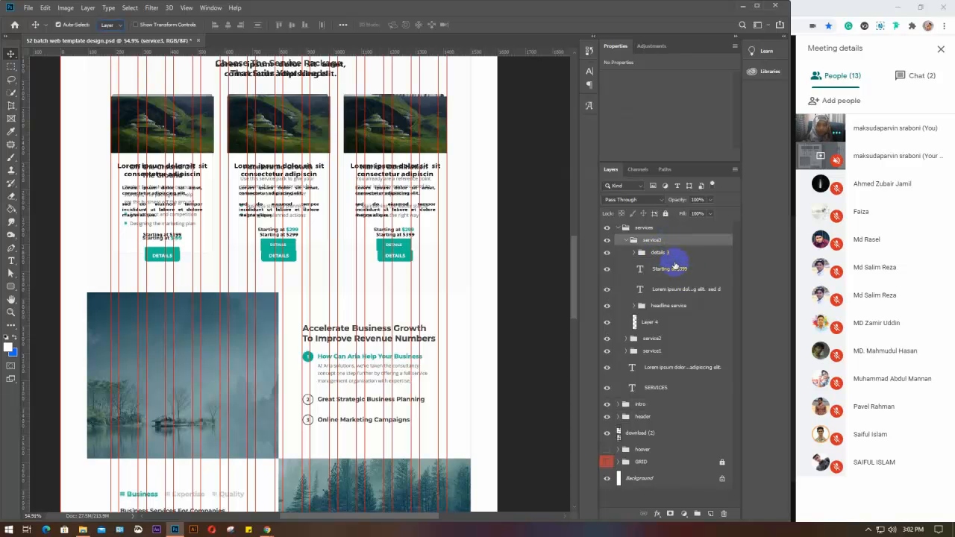
# Duplicate service3's Lorem ipsum paragraph, headline service group and Layer 4 image, placing the copies over the lake photo below the service cards
pyautogui.click(674, 270)
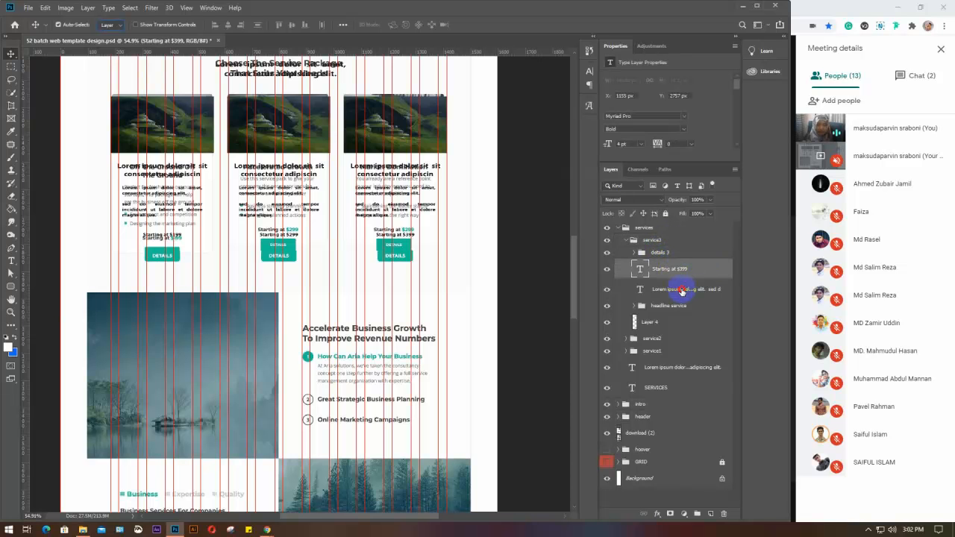
pyautogui.click(681, 290)
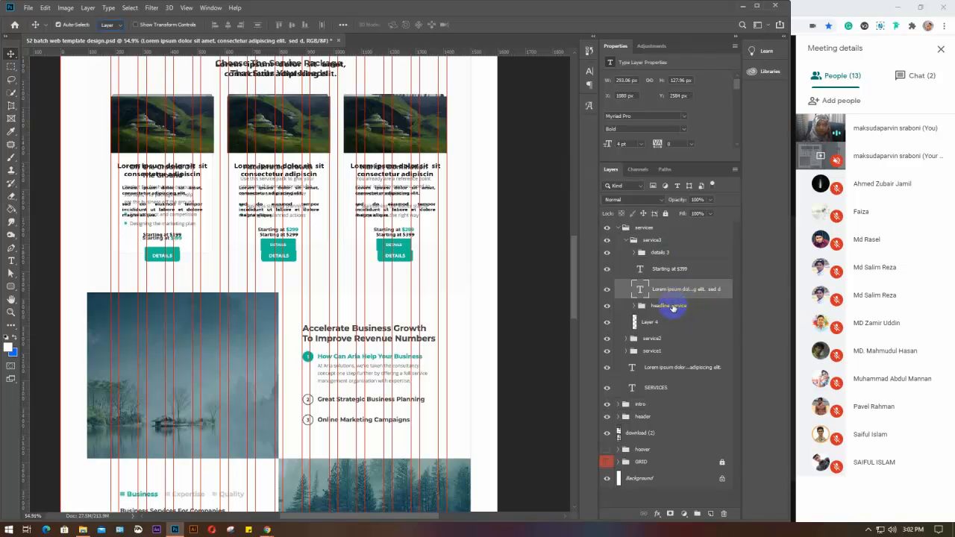
pyautogui.keyDown('ctrl'); pyautogui.click(672, 307); pyautogui.keyUp('ctrl')
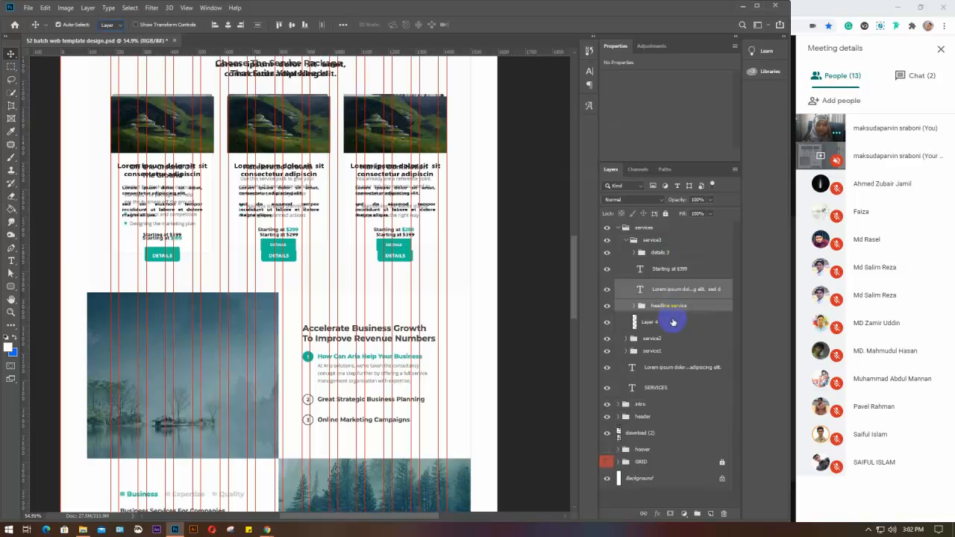
pyautogui.keyDown('ctrl'); pyautogui.click(671, 325); pyautogui.keyUp('ctrl')
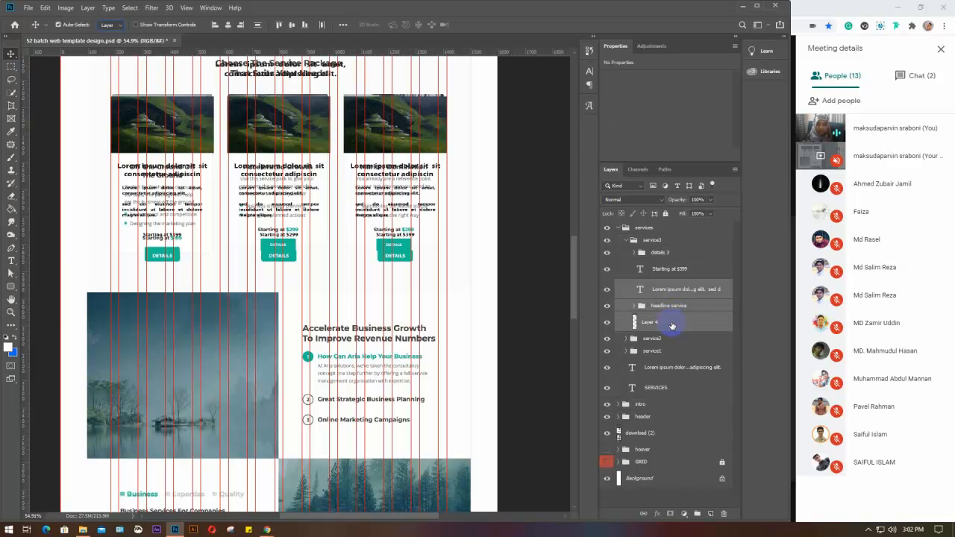
pyautogui.moveTo(391, 145); pyautogui.dragTo(218, 351)
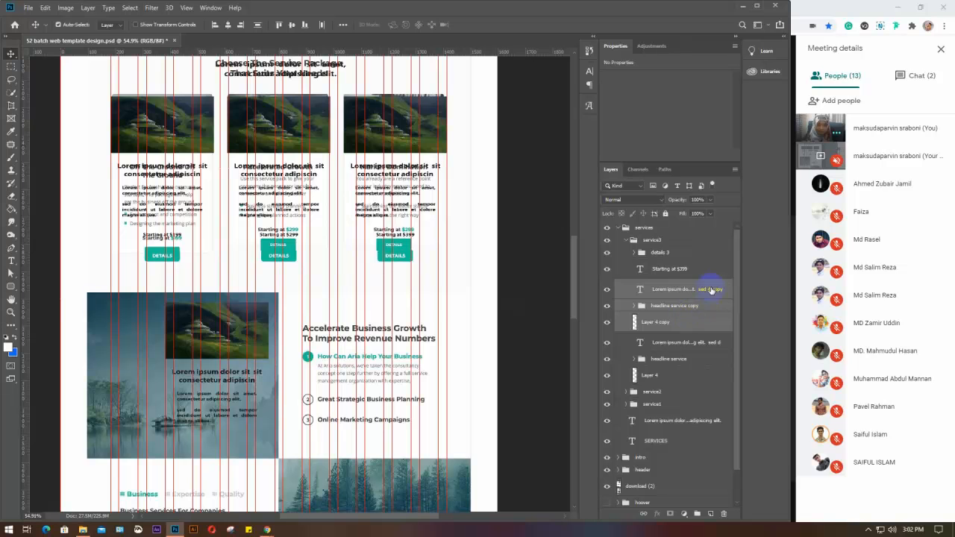
# Move the copied paragraph, headline and image layers above the services group in the layer stack and collapse that group
pyautogui.moveTo(684, 310); pyautogui.dragTo(665, 226)
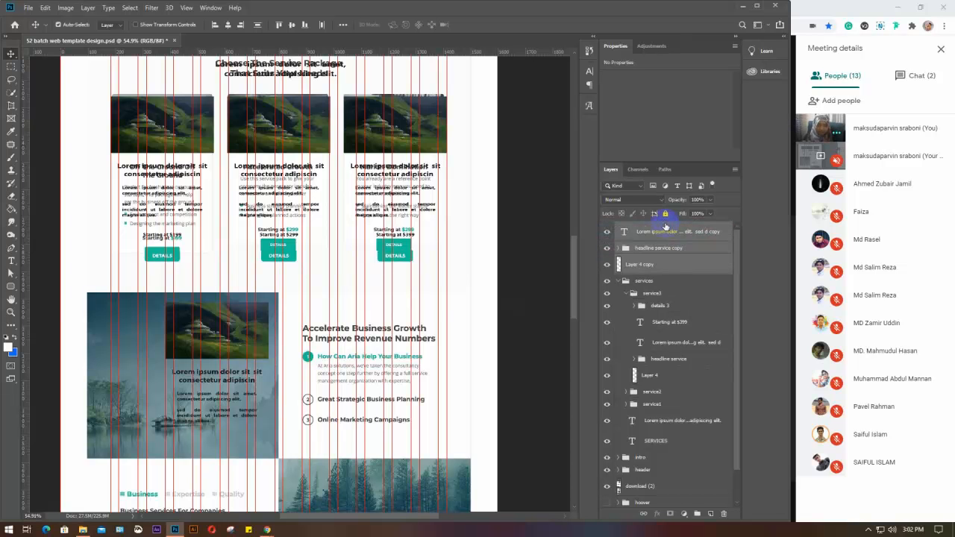
pyautogui.click(619, 280)
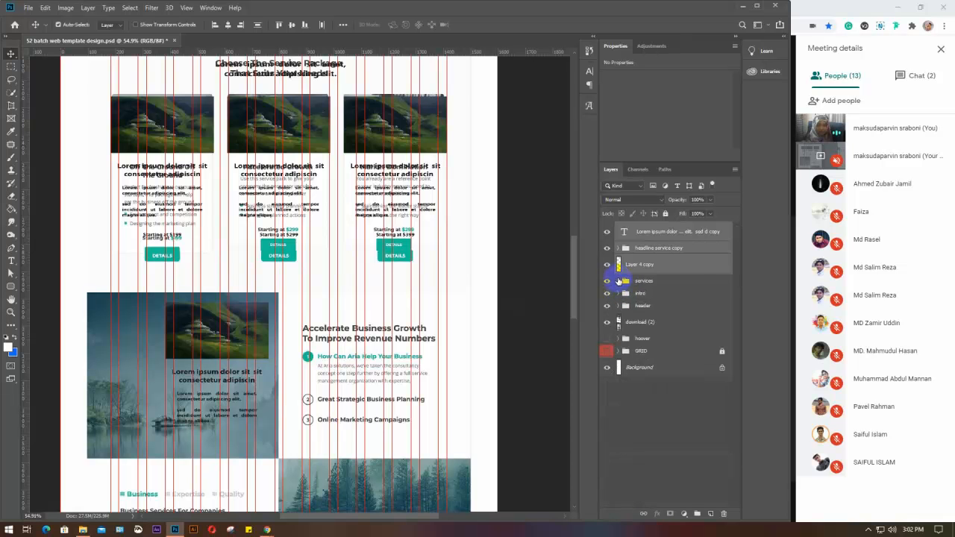
# Move the copied headline and Lorem ipsum paragraph from the lake photo onto the Accelerate Business Growth heading and its first list item
pyautogui.click(663, 265)
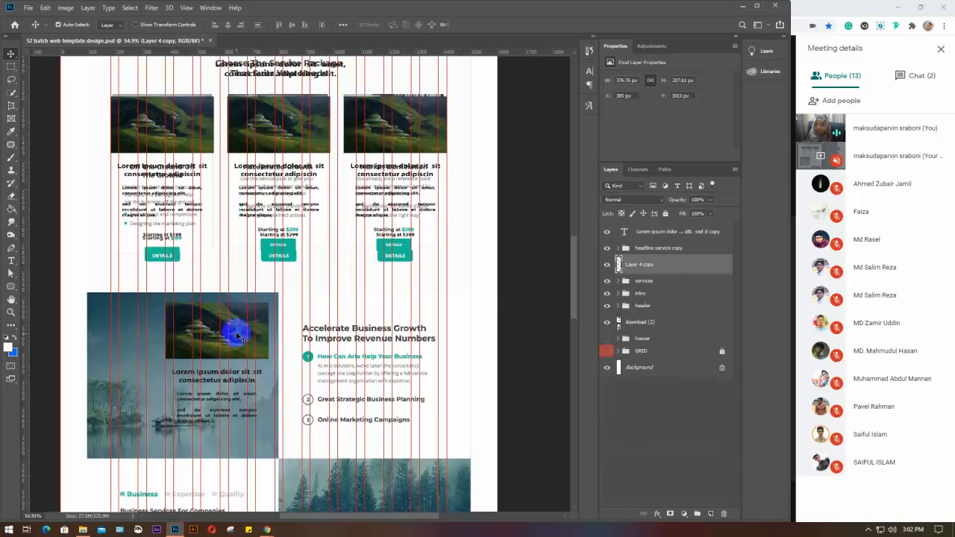
pyautogui.scroll(2, 228, 376)
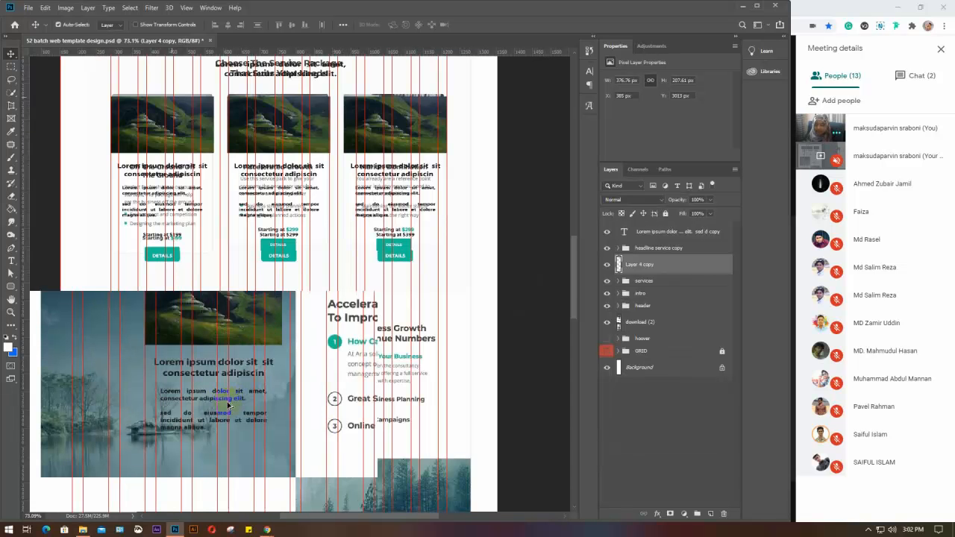
pyautogui.click(209, 366)
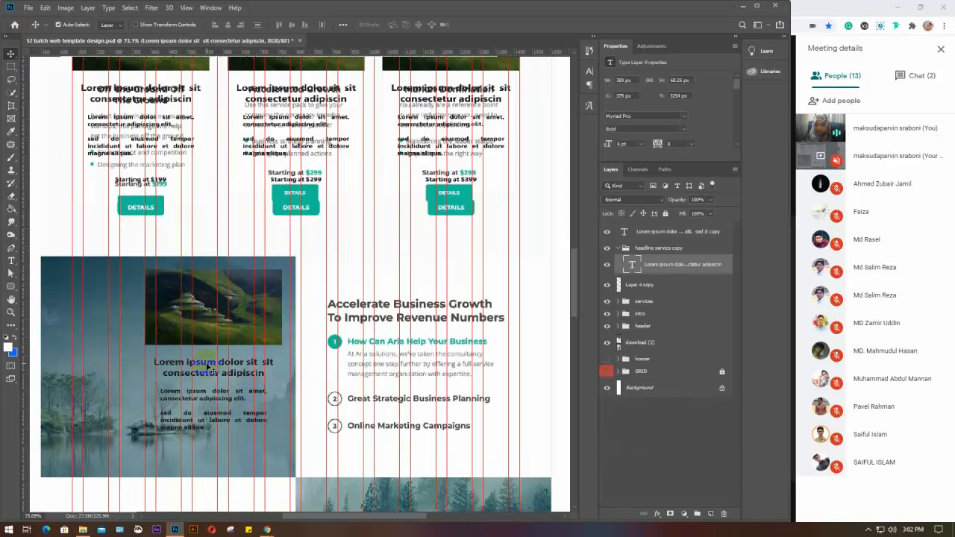
pyautogui.moveTo(216, 358); pyautogui.dragTo(415, 285)
pyautogui.moveTo(210, 396); pyautogui.dragTo(401, 343)
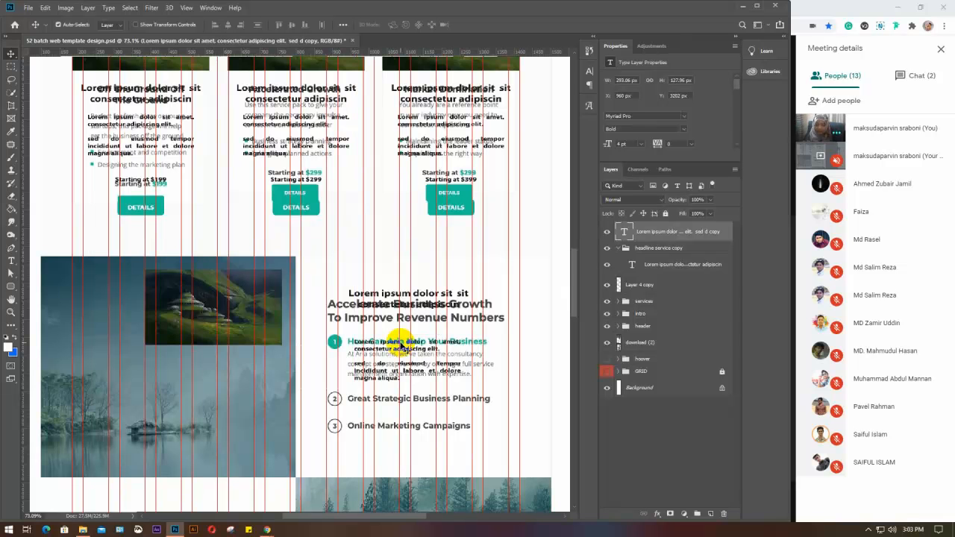
pyautogui.moveTo(388, 290); pyautogui.dragTo(379, 297)
# Enlarge the Layer 4 copy hill image to about 823 by 641 px and position it to cover the lake photo up to the page edge
pyautogui.click(217, 293)
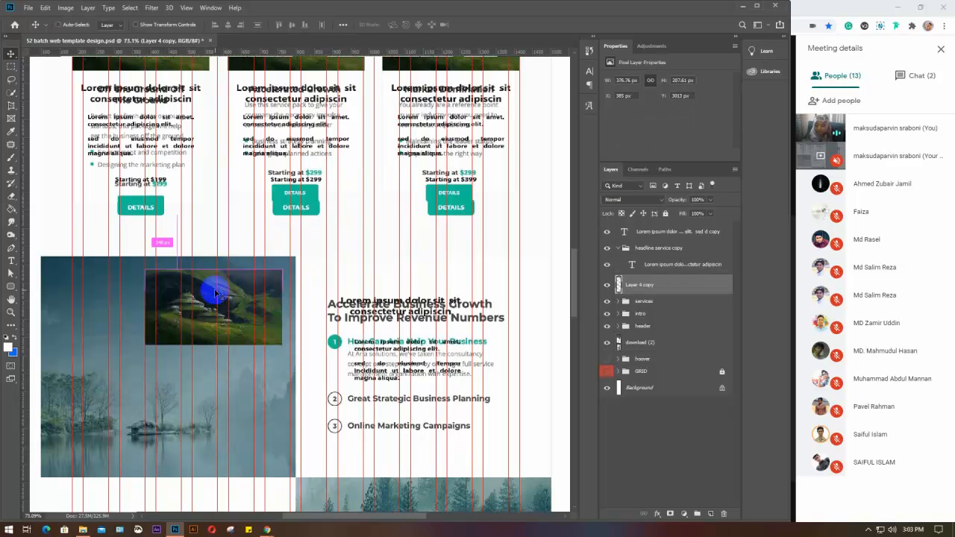
pyautogui.hotkey('ctrl', 't')
pyautogui.moveTo(216, 293); pyautogui.dragTo(145, 284)
pyautogui.scroll(-3, 179, 299)
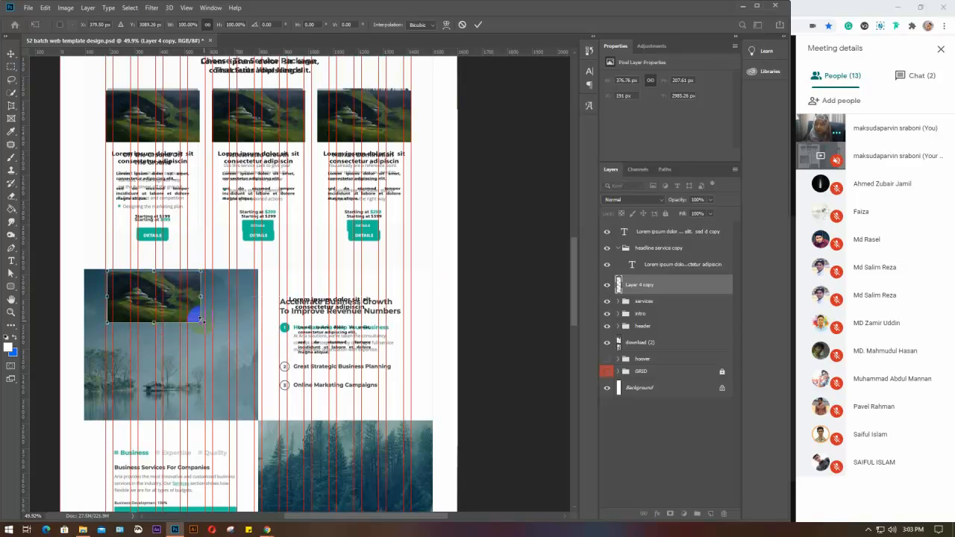
pyautogui.moveTo(200, 322); pyautogui.dragTo(221, 370)
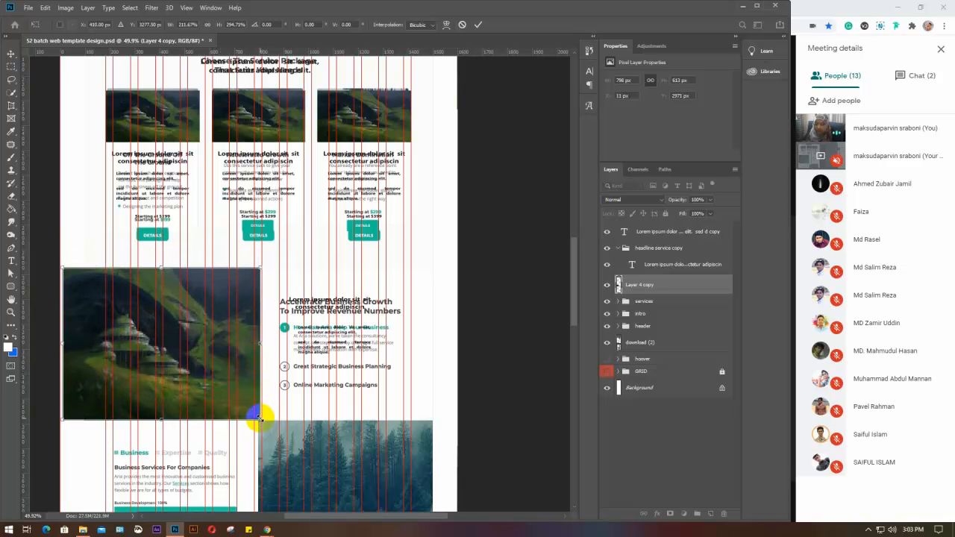
pyautogui.moveTo(260, 418); pyautogui.dragTo(261, 423)
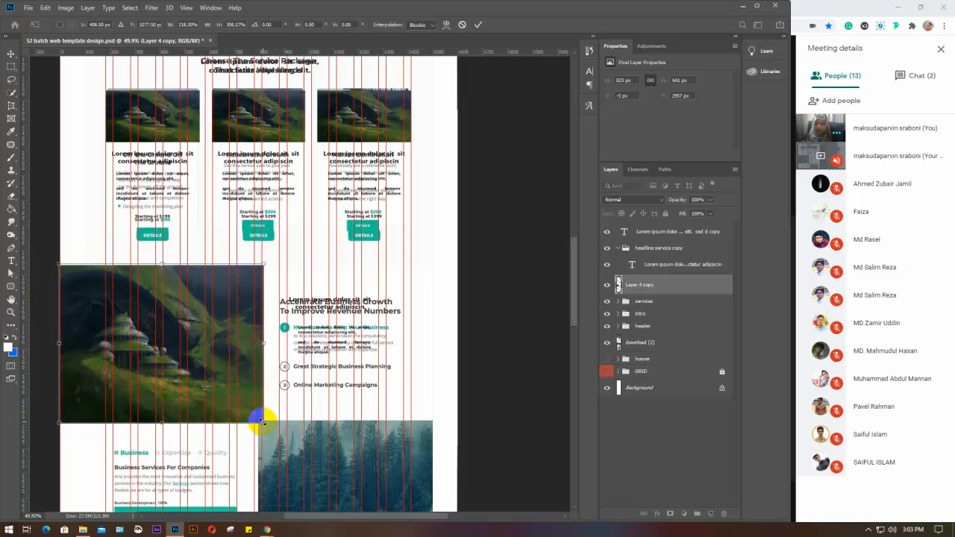
pyautogui.press('Down')
pyautogui.press('Down')
pyautogui.press('Down')
pyautogui.press('Down')
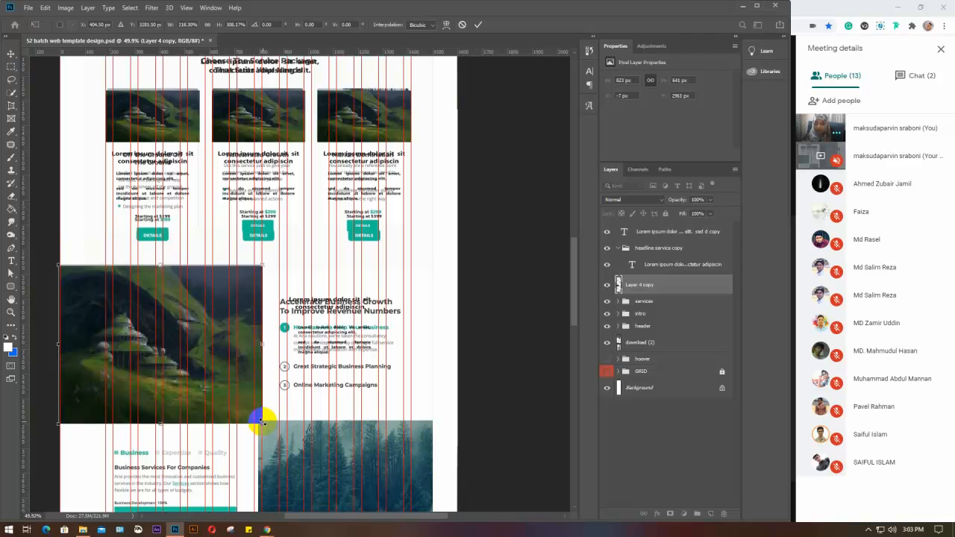
pyautogui.press('Return')
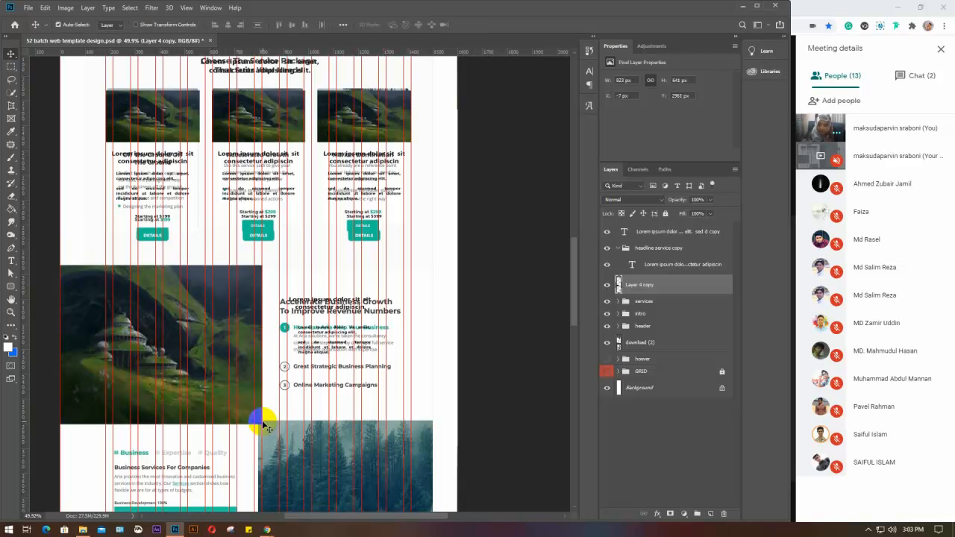
# Move the copied headline above the Accelerate Business Growth heading and set its font size to 8 pt
pyautogui.scroll(5, 347, 332)
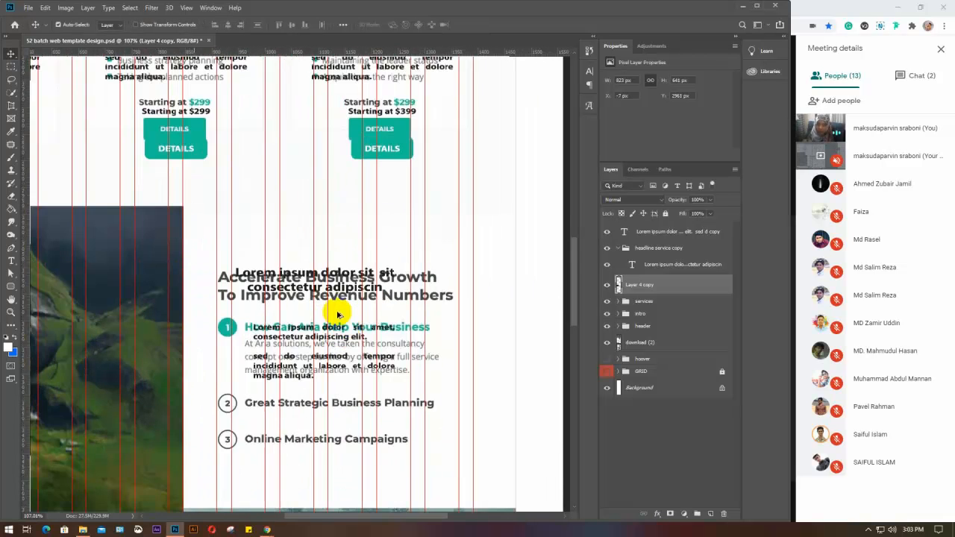
pyautogui.click(326, 272)
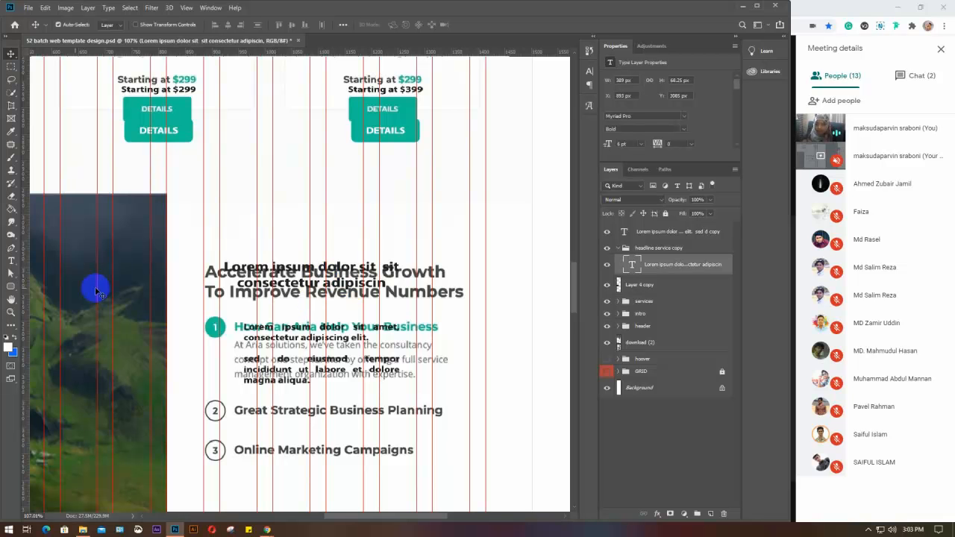
pyautogui.moveTo(270, 279); pyautogui.dragTo(288, 224)
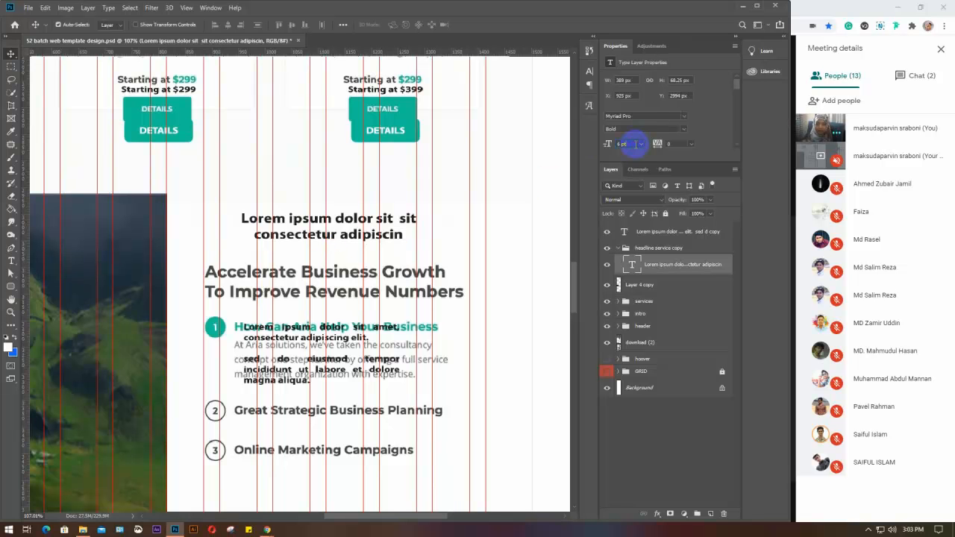
pyautogui.scroll(2, 636, 144)
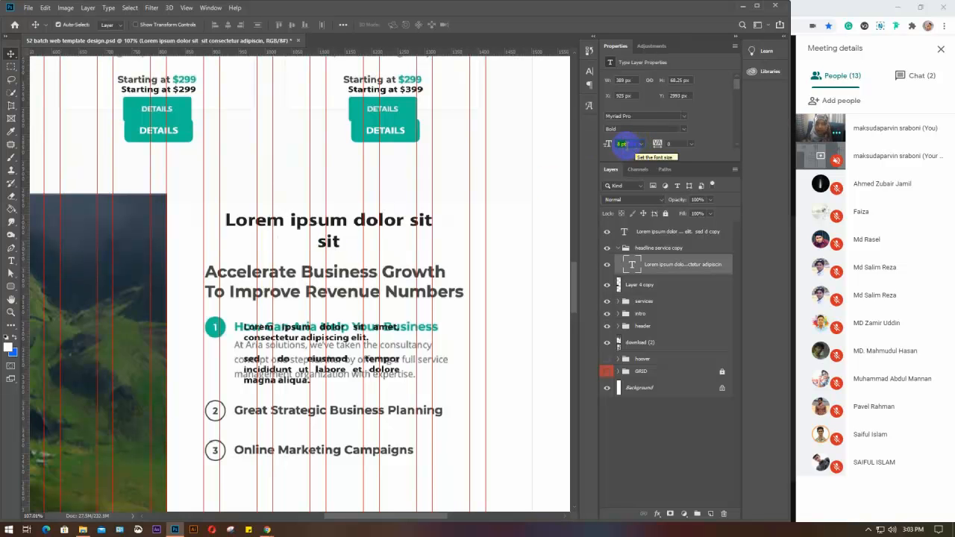
# Extend the headline's text box downward and delete the extra "sit" so the text fits on two lines
pyautogui.click(11, 260)
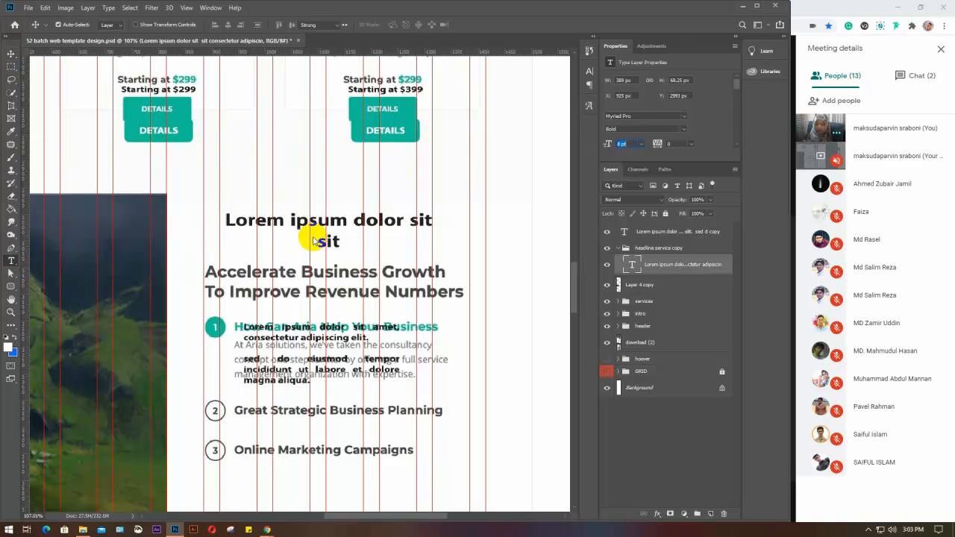
pyautogui.moveTo(328, 249); pyautogui.dragTo(329, 284)
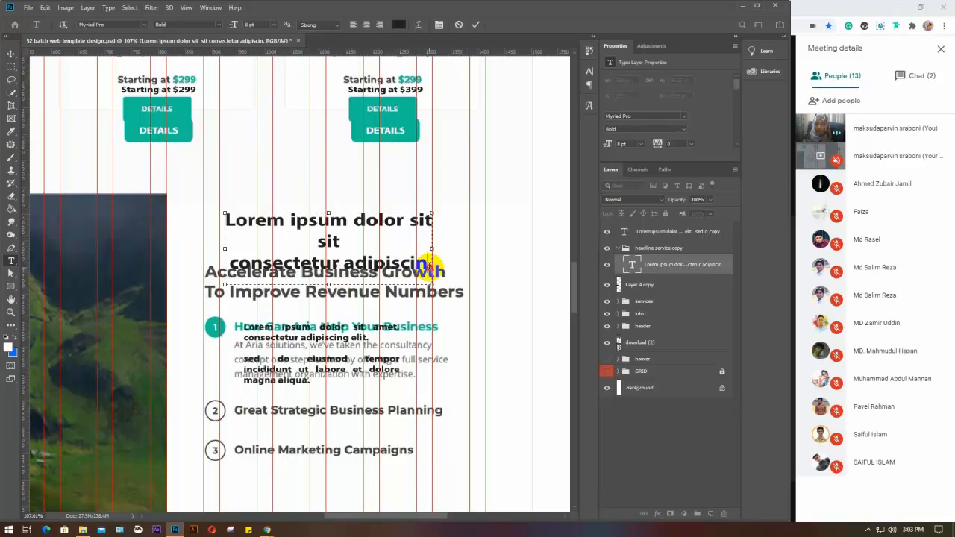
pyautogui.moveTo(423, 260); pyautogui.dragTo(245, 226)
pyautogui.moveTo(362, 246); pyautogui.dragTo(309, 238)
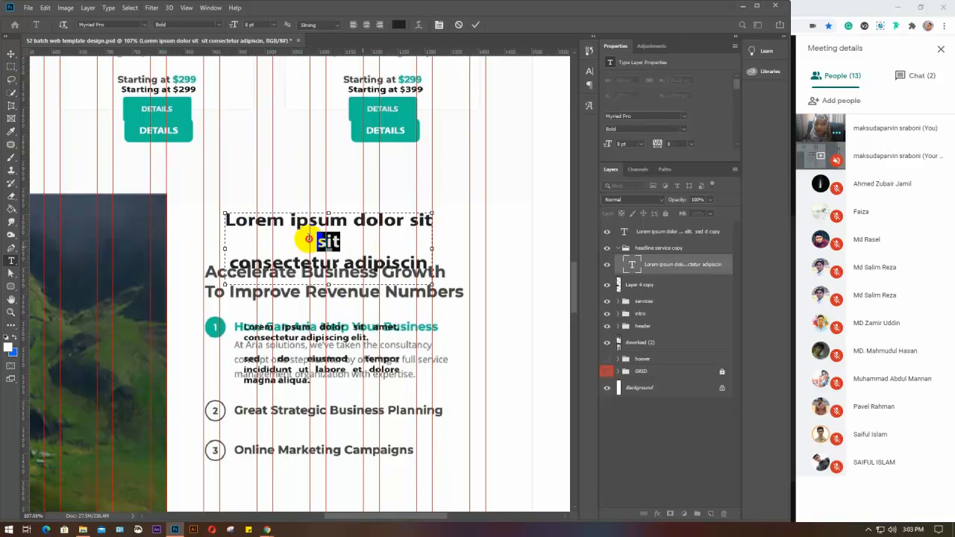
pyautogui.press('BackSpace')
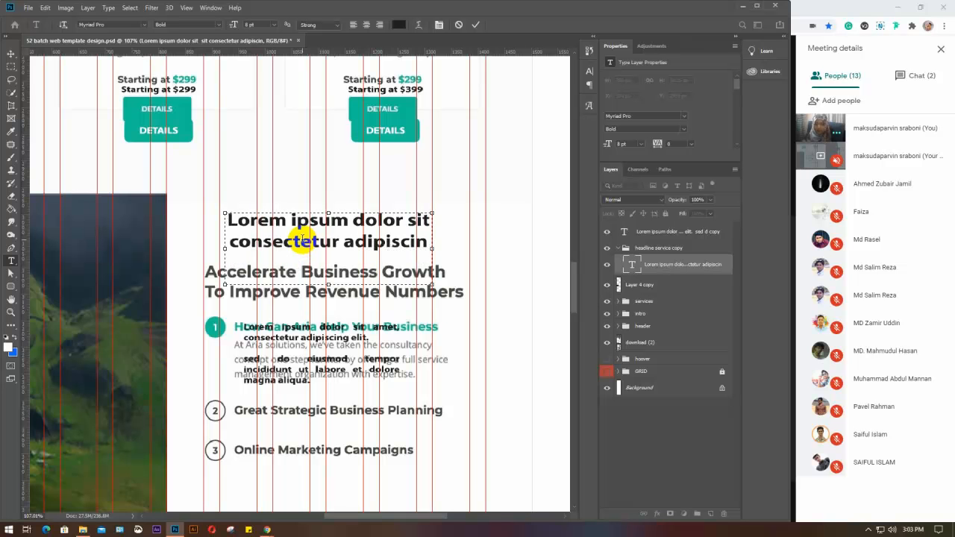
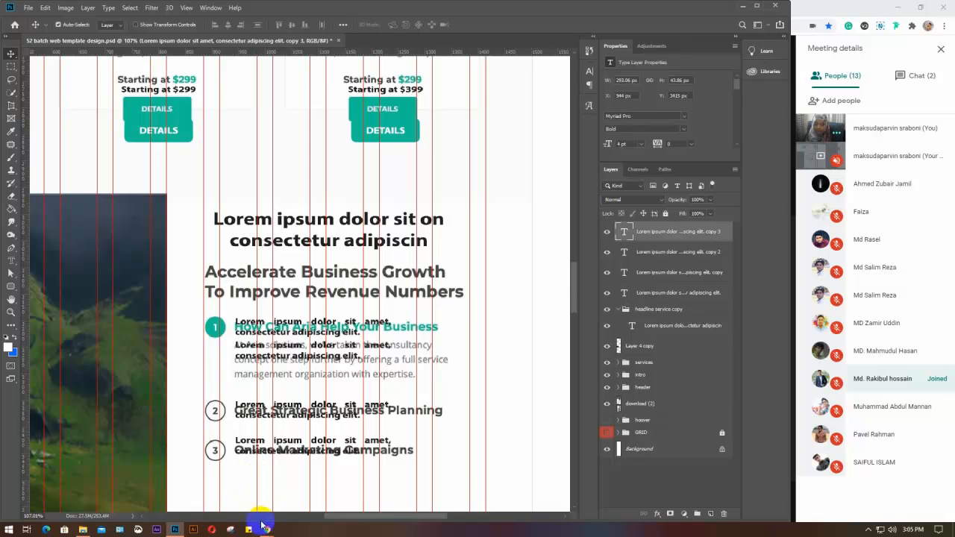
pyautogui.moveTo(257, 522)
pyautogui.click(252, 497)
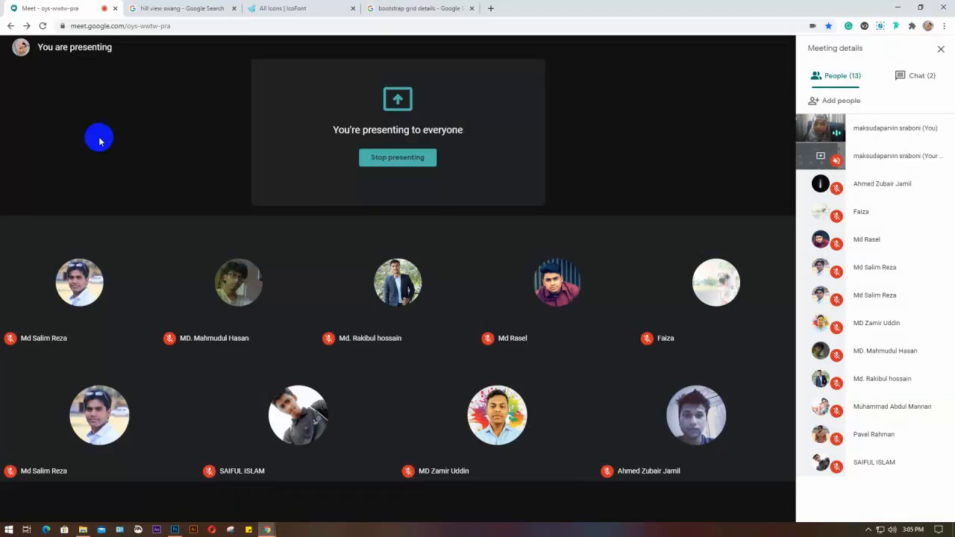
pyautogui.click(297, 10)
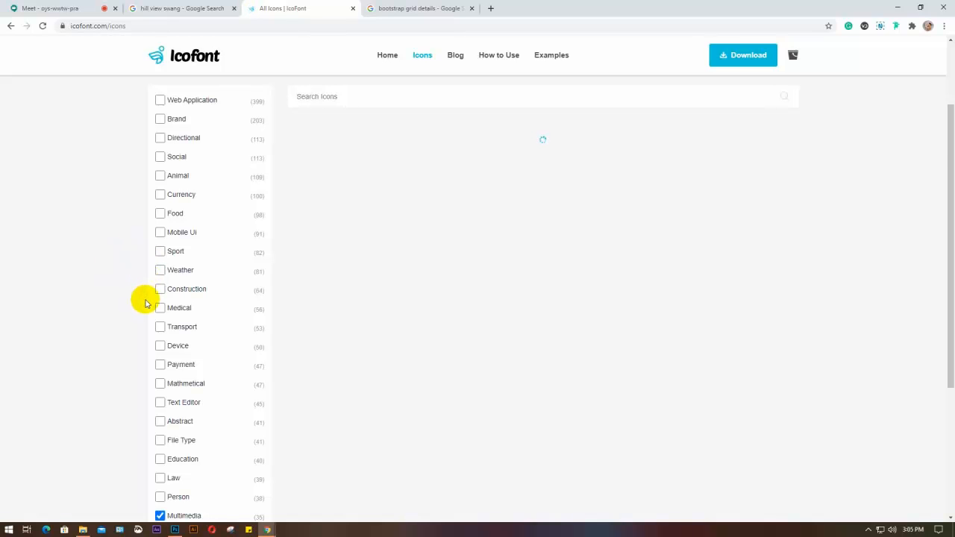
pyautogui.click(58, 8)
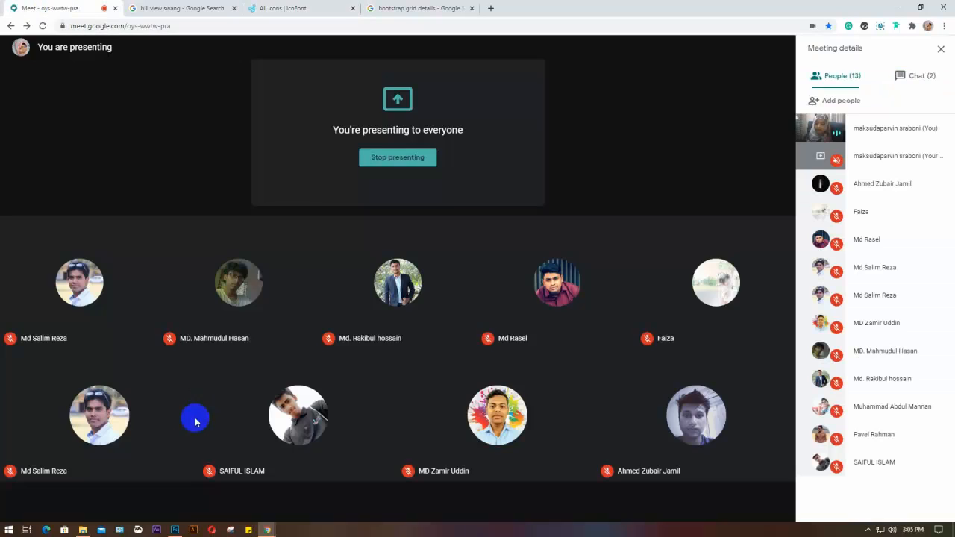
pyautogui.click(175, 530)
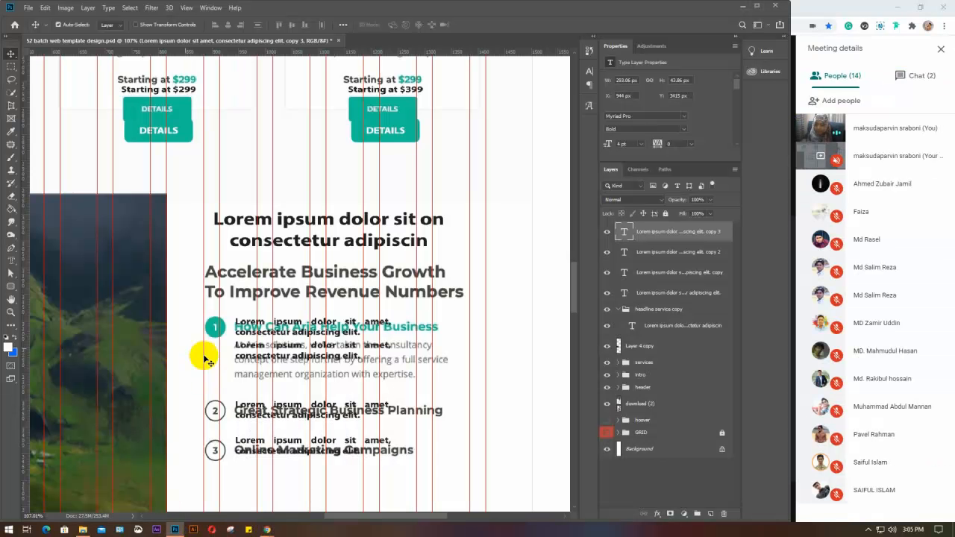
# Draw a circle about 48 px wide with the Ellipse Tool beside the number 1 badge
pyautogui.click(9, 291)
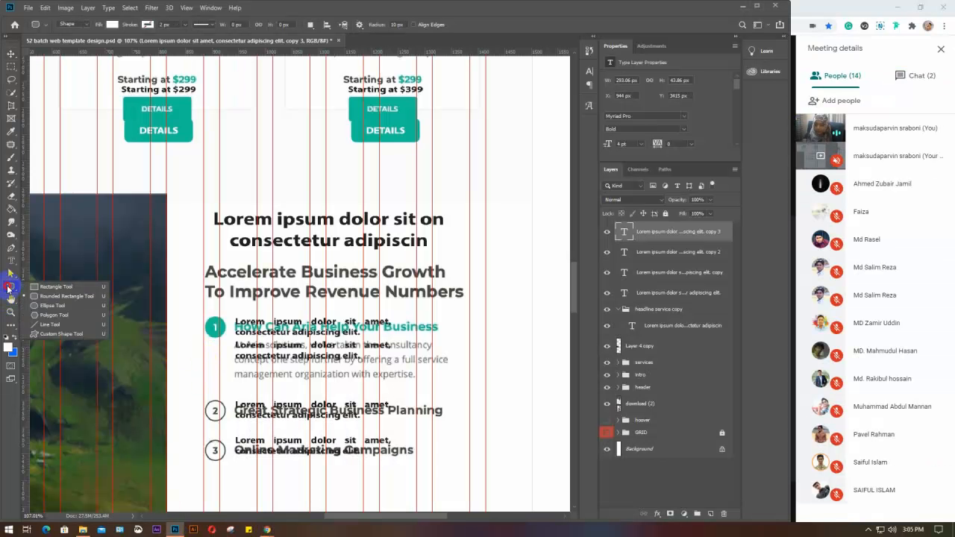
pyautogui.click(48, 306)
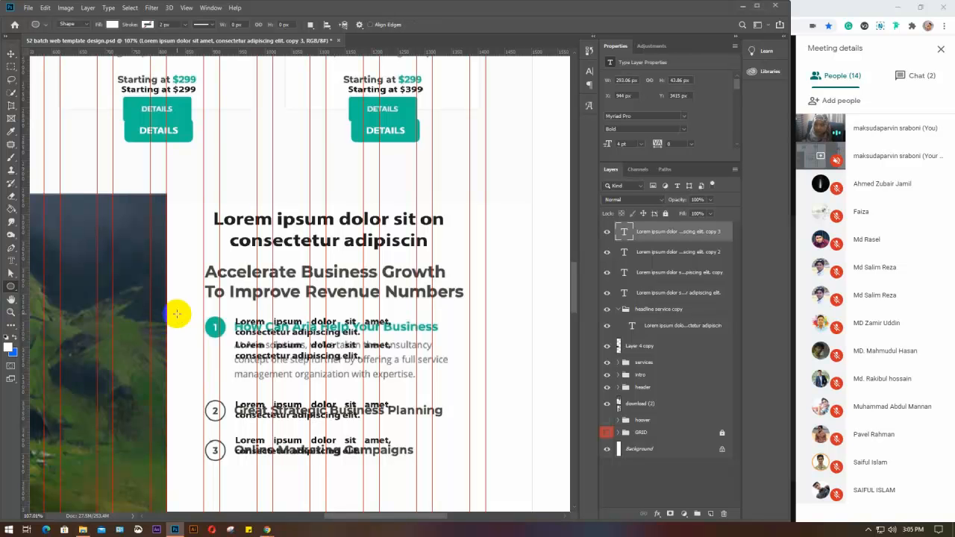
pyautogui.moveTo(177, 314); pyautogui.dragTo(200, 340)
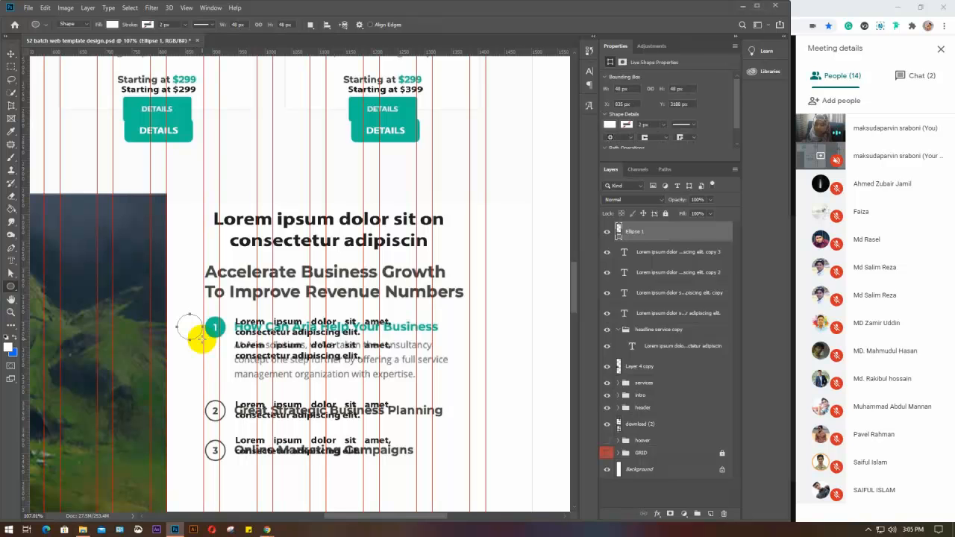
# Fill the new circle with the teal 11bf97 sampled from the number 1 badge
pyautogui.click(610, 125)
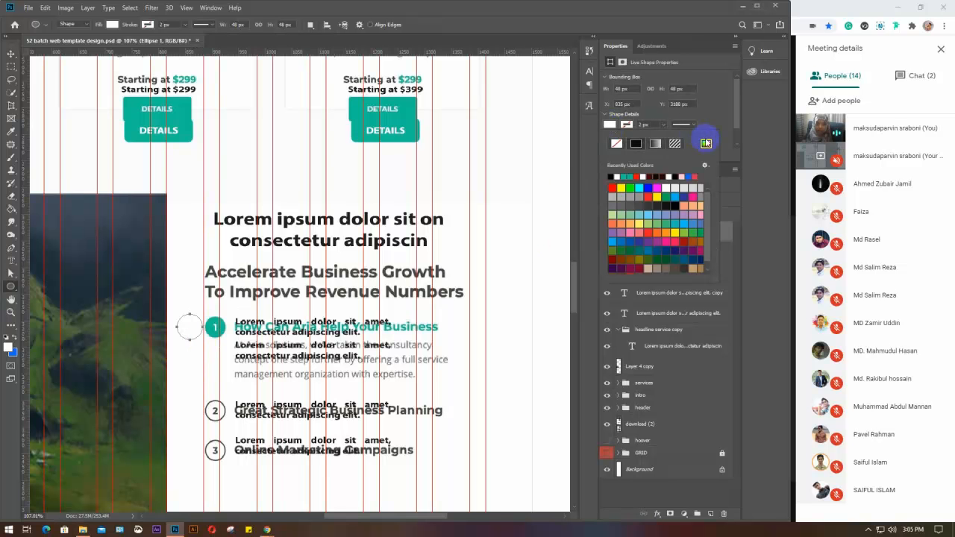
pyautogui.click(707, 145)
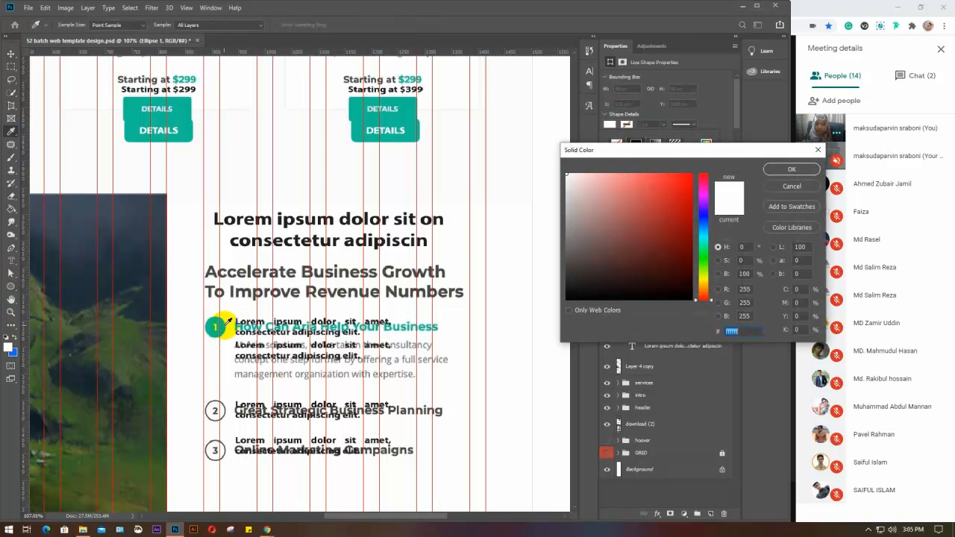
pyautogui.click(223, 326)
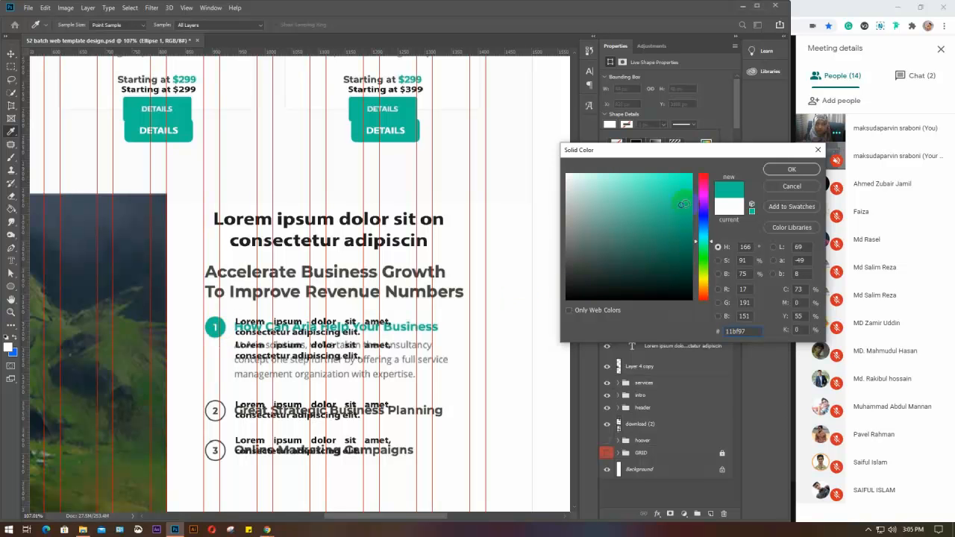
pyautogui.click(792, 170)
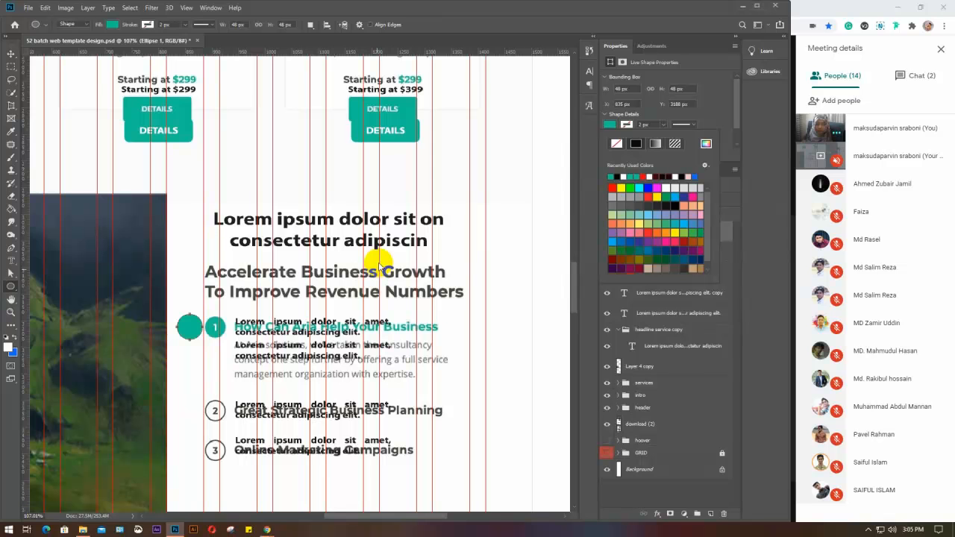
pyautogui.press('v')
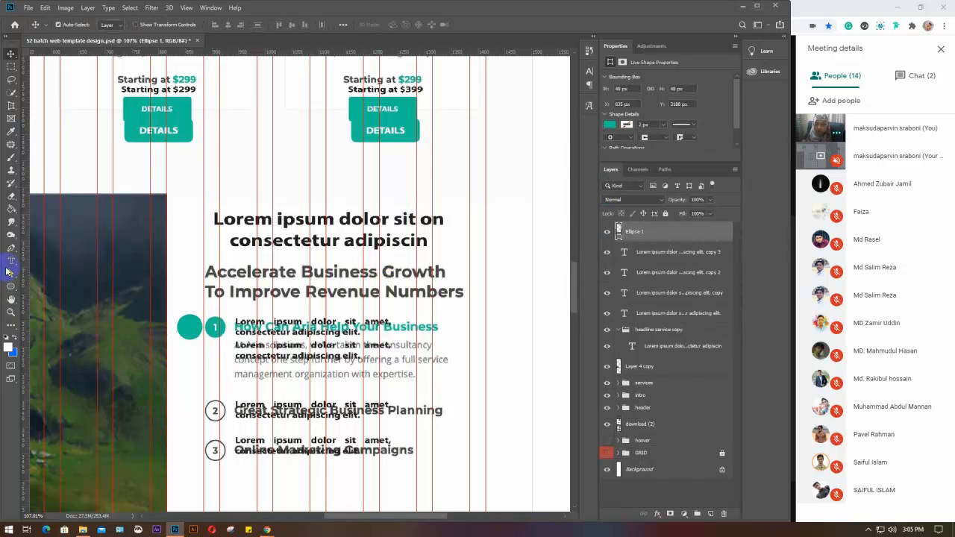
# Add a text layer reading "1" and place it on the new teal circle
pyautogui.moveTo(12, 263); pyautogui.dragTo(63, 259)
pyautogui.click(185, 367)
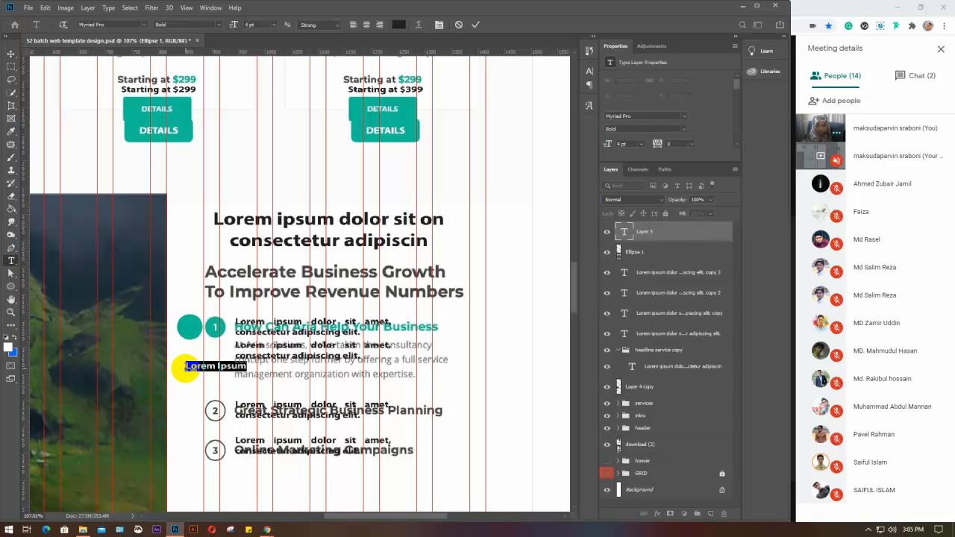
pyautogui.press('BackSpace')
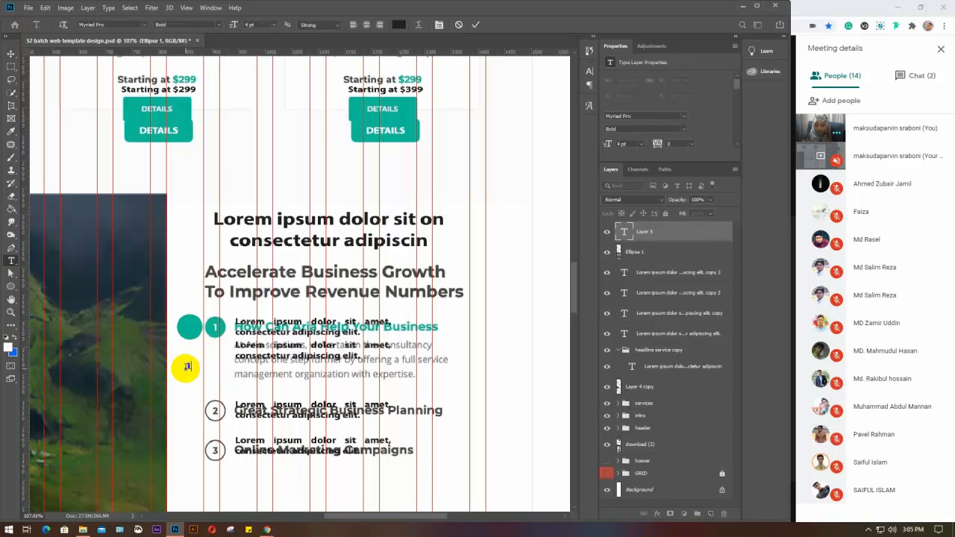
pyautogui.write('1')
pyautogui.hotkey('ctrl', 'Return')
pyautogui.press('v')
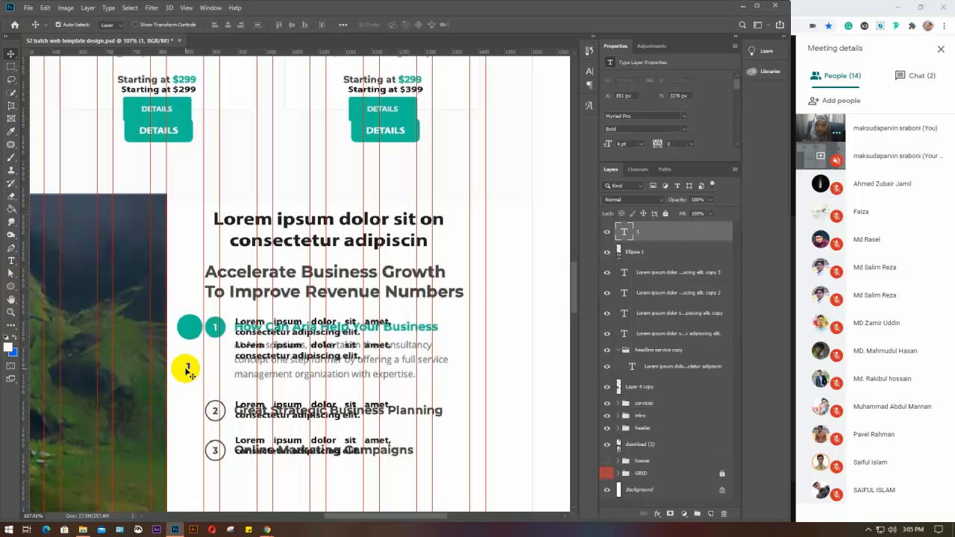
pyautogui.moveTo(188, 373); pyautogui.dragTo(188, 326)
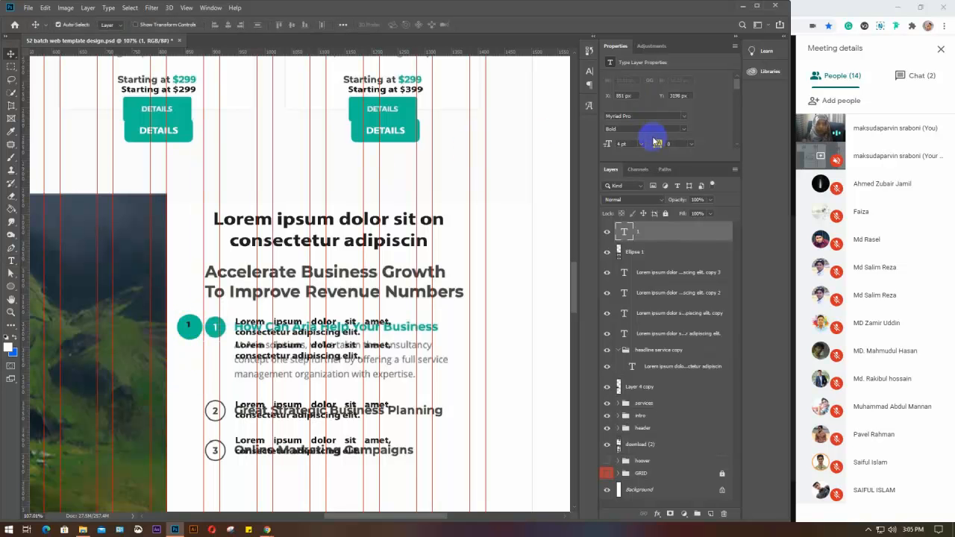
# Set the text colour of the number 1 on the teal circle to near-white feffff
pyautogui.click(589, 71)
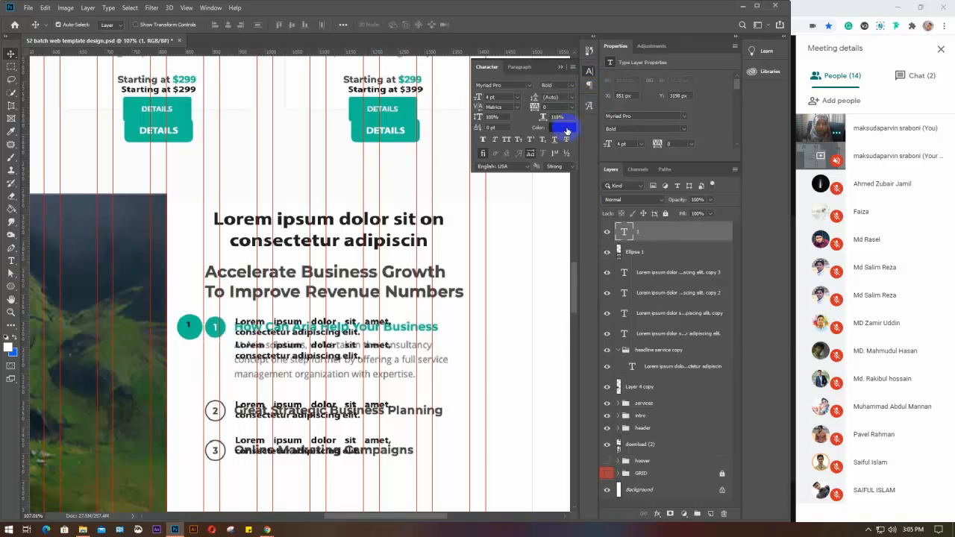
pyautogui.click(563, 128)
pyautogui.moveTo(573, 181); pyautogui.dragTo(566, 173)
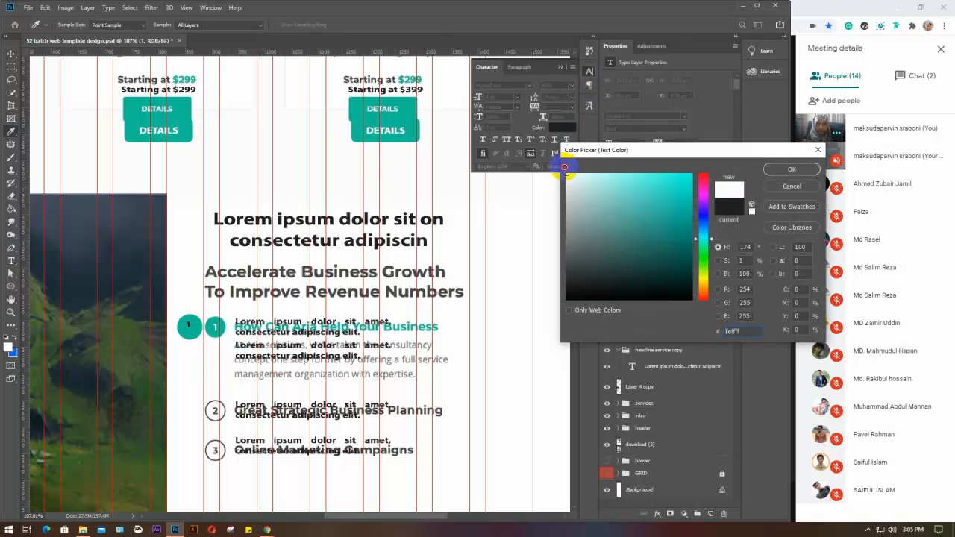
pyautogui.click(780, 174)
pyautogui.click(534, 290)
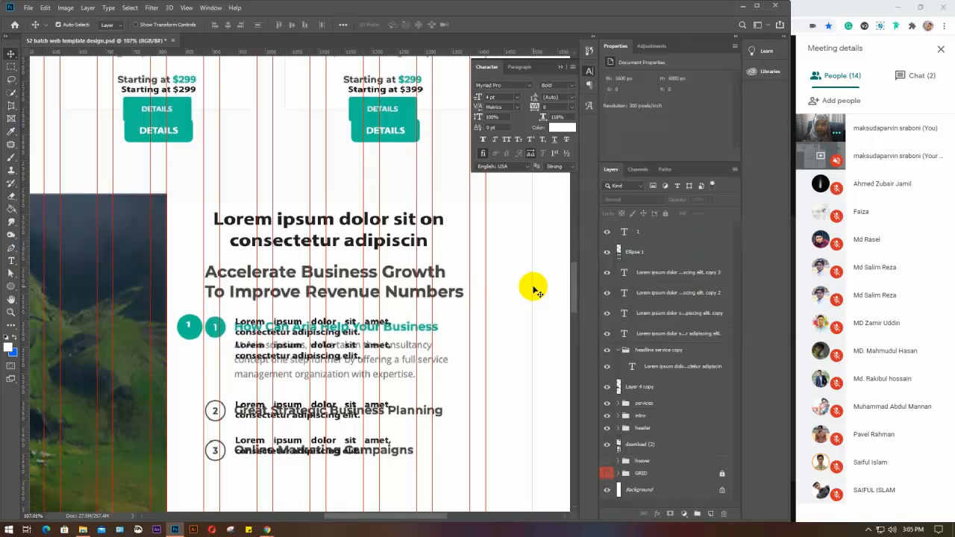
pyautogui.click(561, 69)
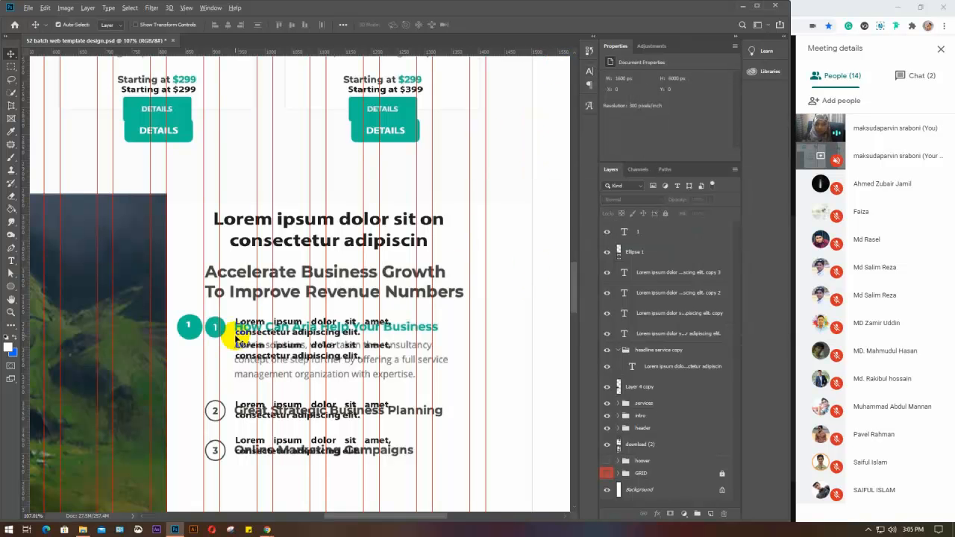
# Remove the teal circle's fill and give it a solid black 2 px stroke
pyautogui.scroll(3, 235, 339)
pyautogui.scroll(1, 235, 340)
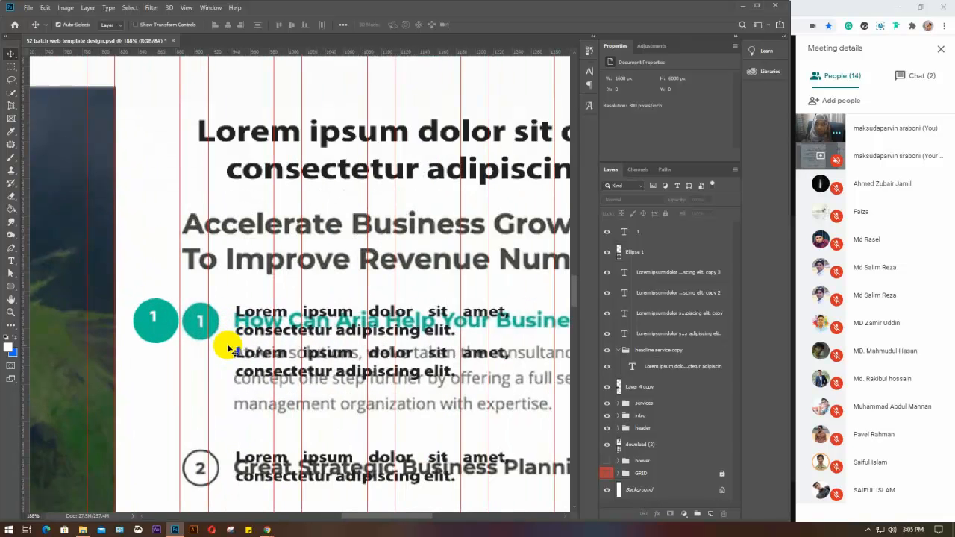
pyautogui.click(162, 307)
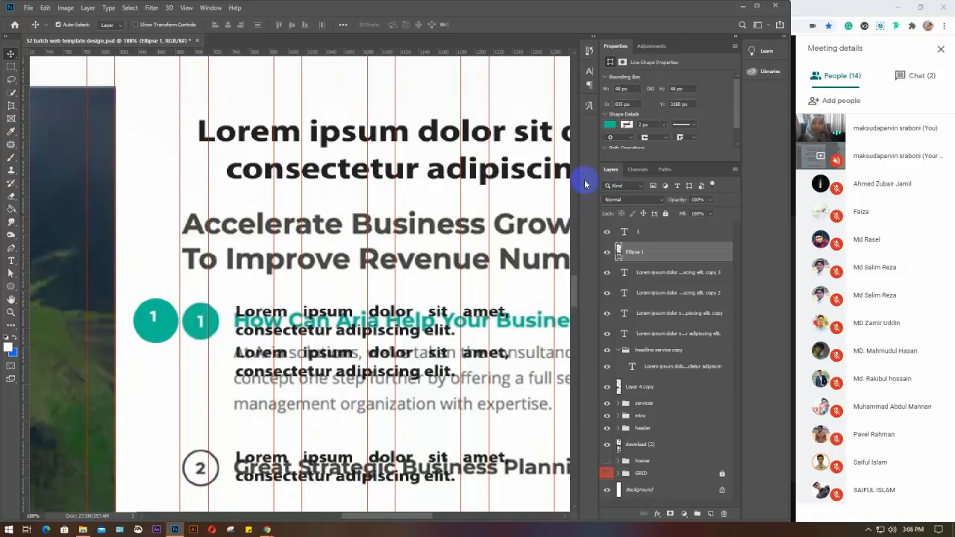
pyautogui.click(609, 127)
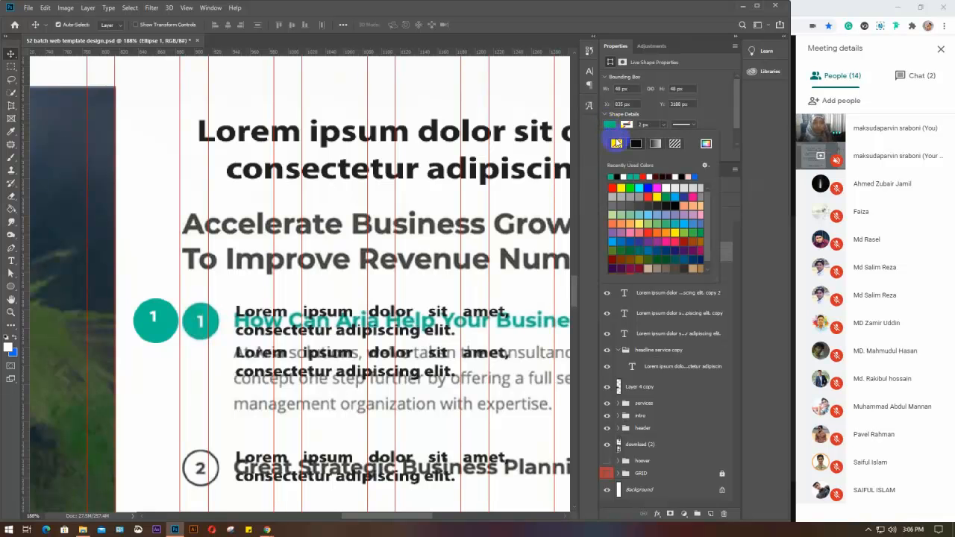
pyautogui.click(635, 145)
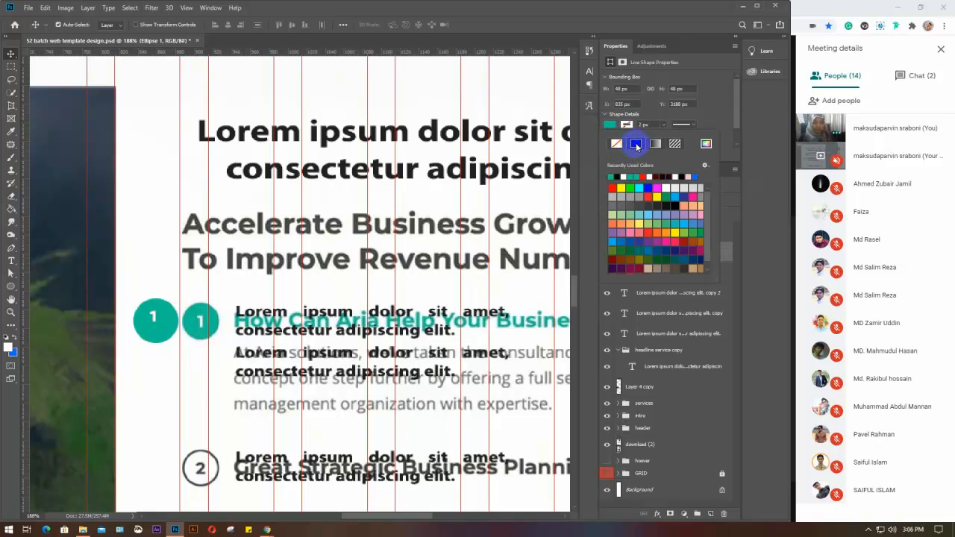
pyautogui.click(617, 145)
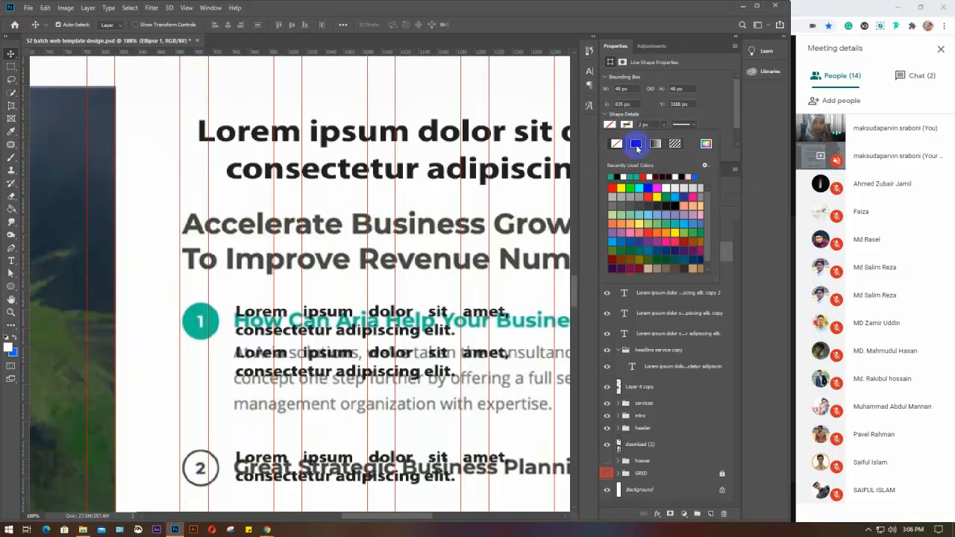
pyautogui.click(636, 145)
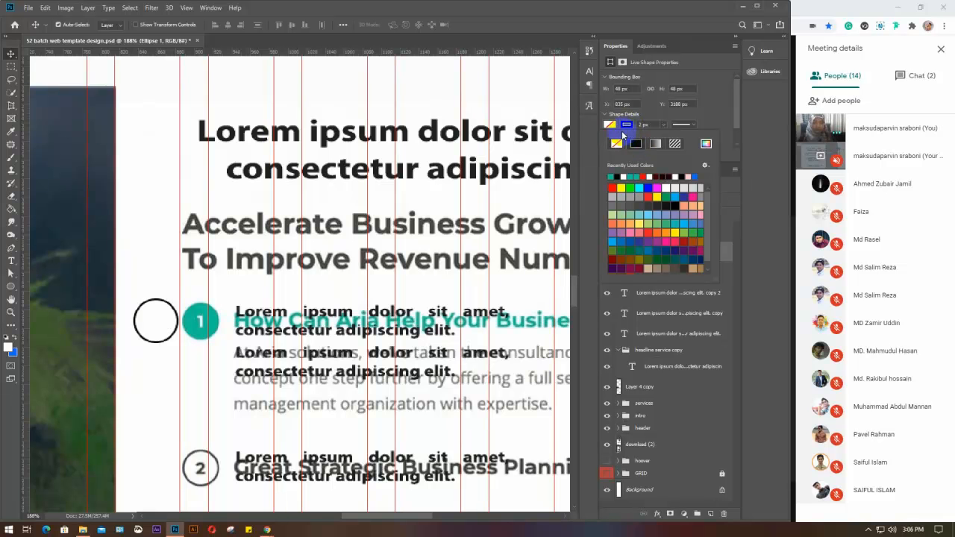
# Set the text colour of the number 1 inside the outlined circle to black
pyautogui.click(589, 72)
pyautogui.click(590, 73)
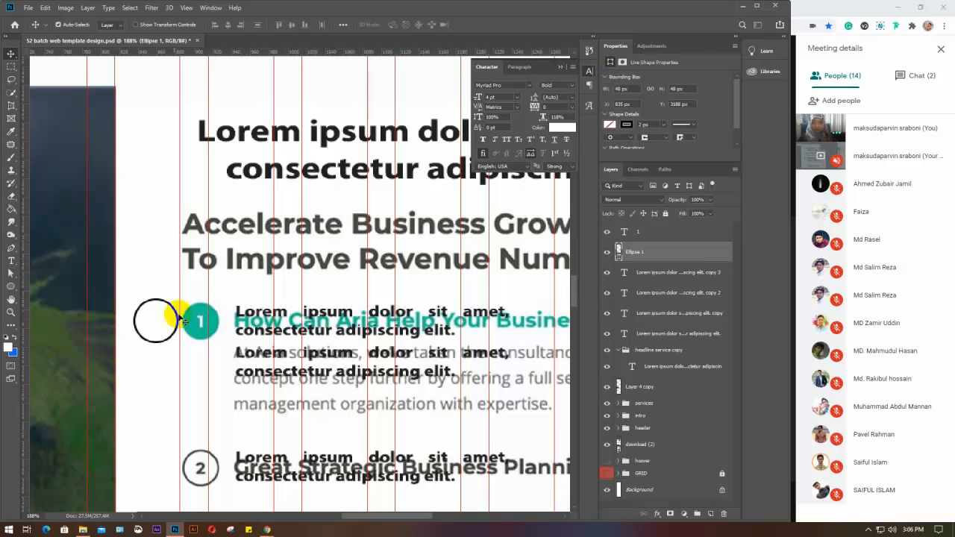
pyautogui.click(153, 322)
pyautogui.click(562, 129)
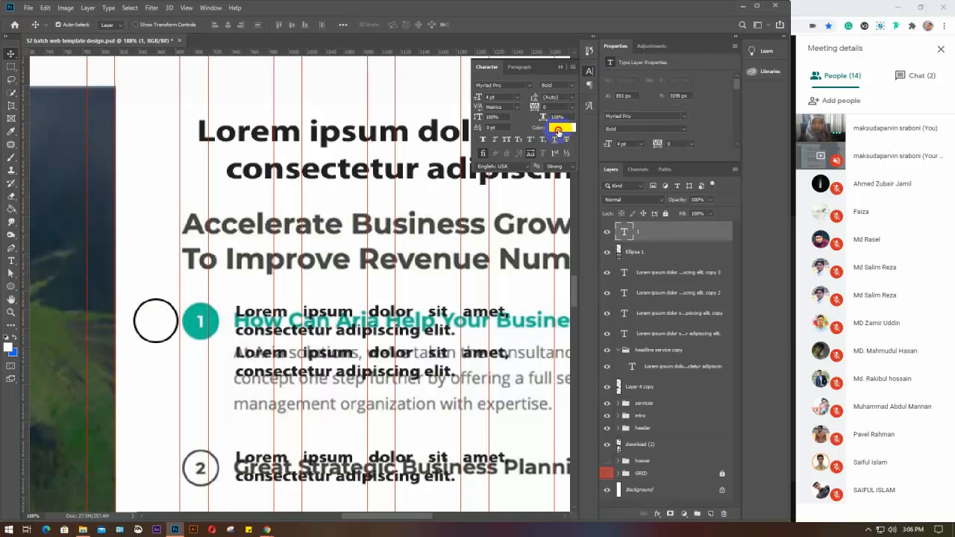
pyautogui.moveTo(621, 227); pyautogui.dragTo(556, 317)
pyautogui.click(792, 169)
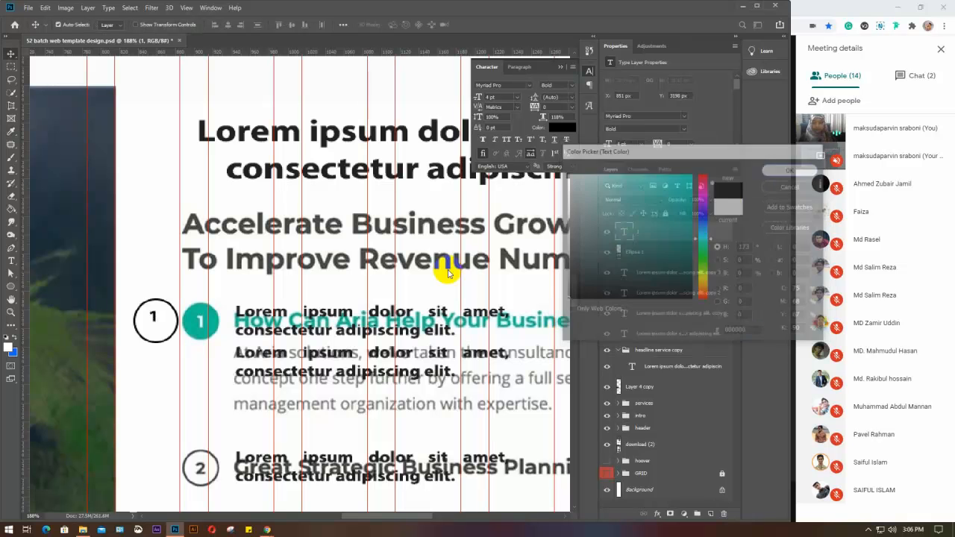
pyautogui.press('v')
pyautogui.click(313, 301)
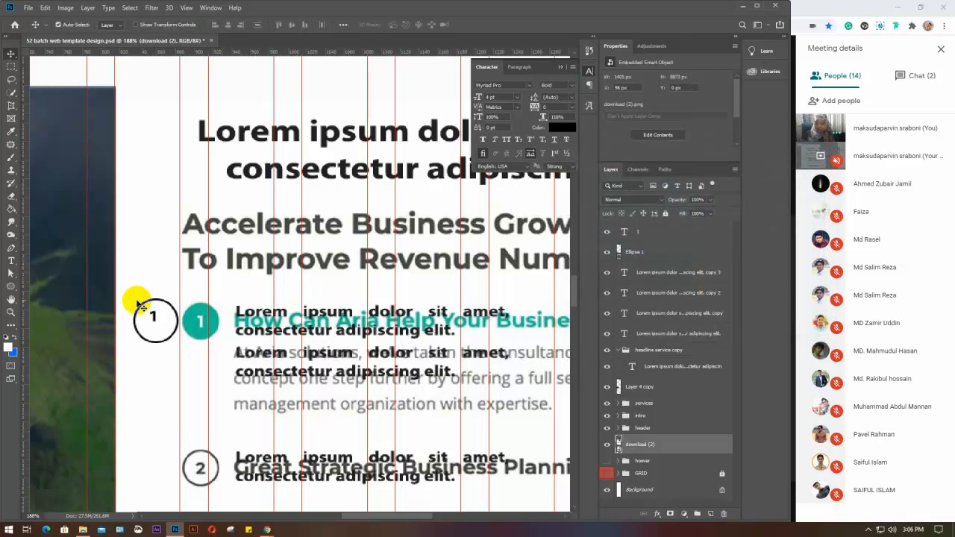
pyautogui.moveTo(134, 303); pyautogui.dragTo(168, 347)
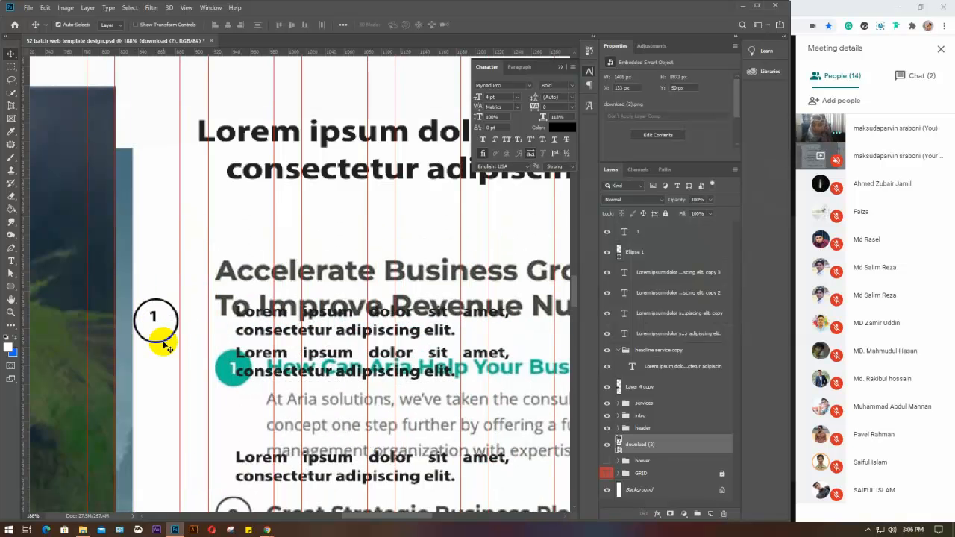
pyautogui.hotkey('ctrl', 'z')
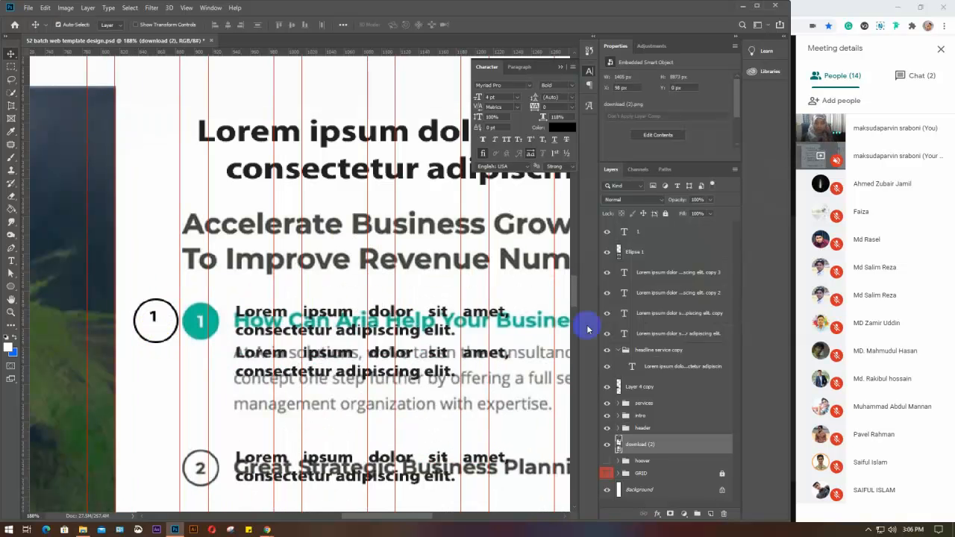
# Centre the number 1 within the outlined circle and group both layers under the name 1
pyautogui.click(673, 237)
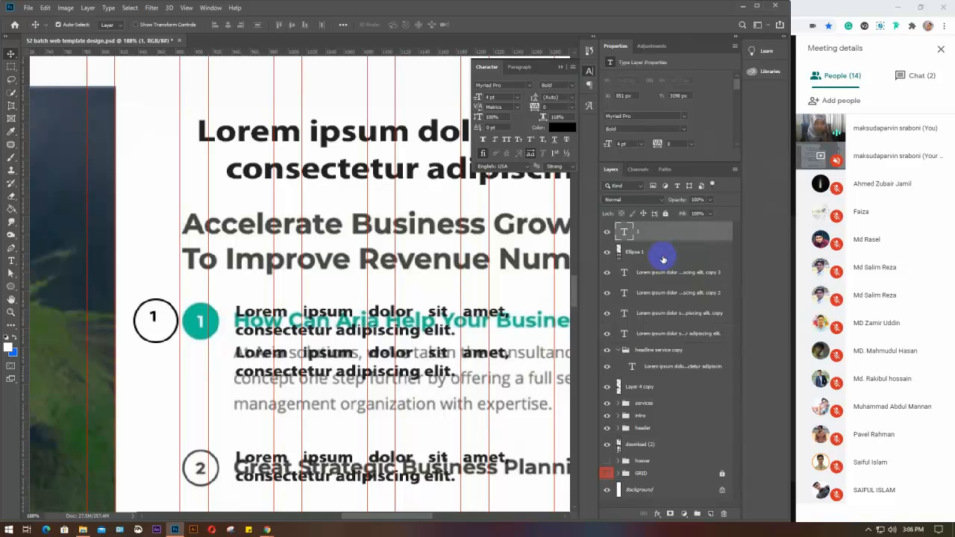
pyautogui.keyDown('shift'); pyautogui.click(663, 259); pyautogui.keyUp('shift')
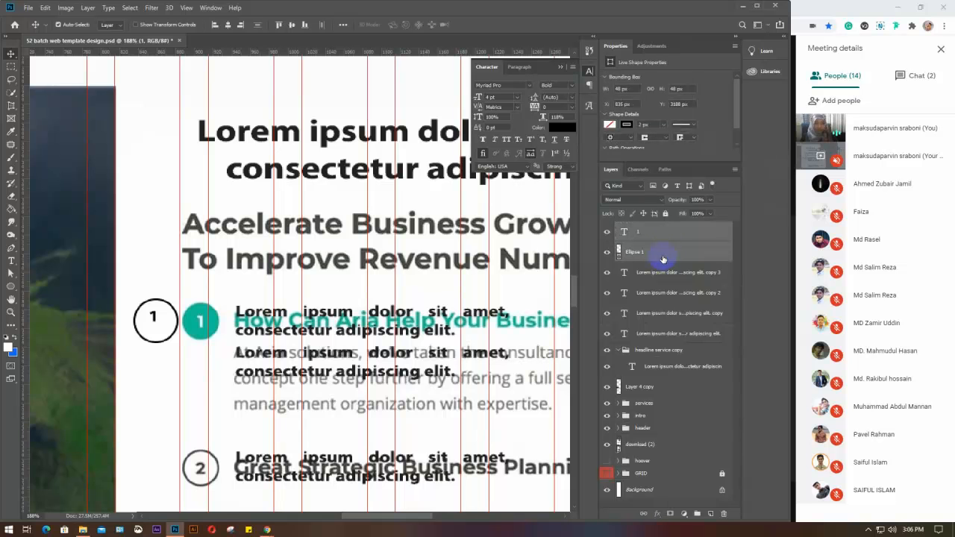
pyautogui.click(291, 27)
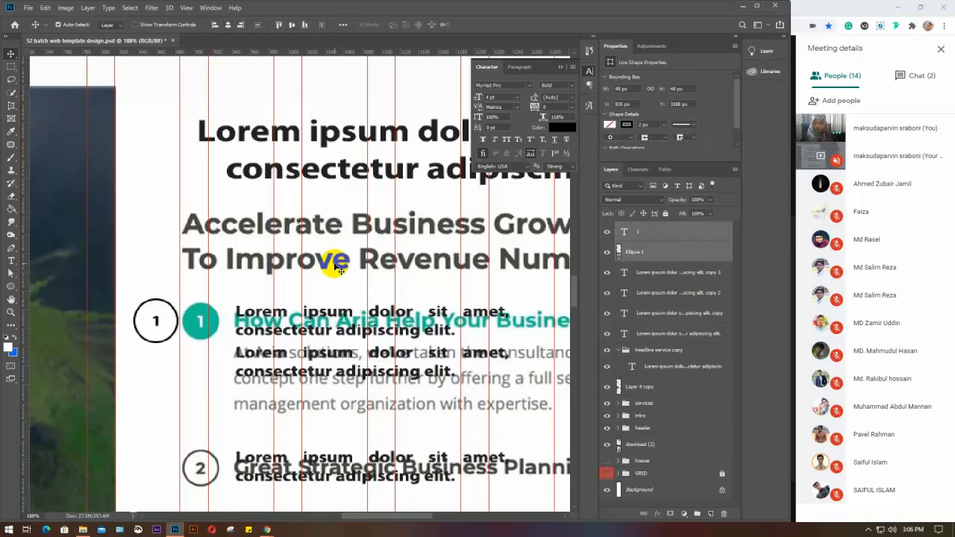
pyautogui.hotkey('ctrl', 'g')
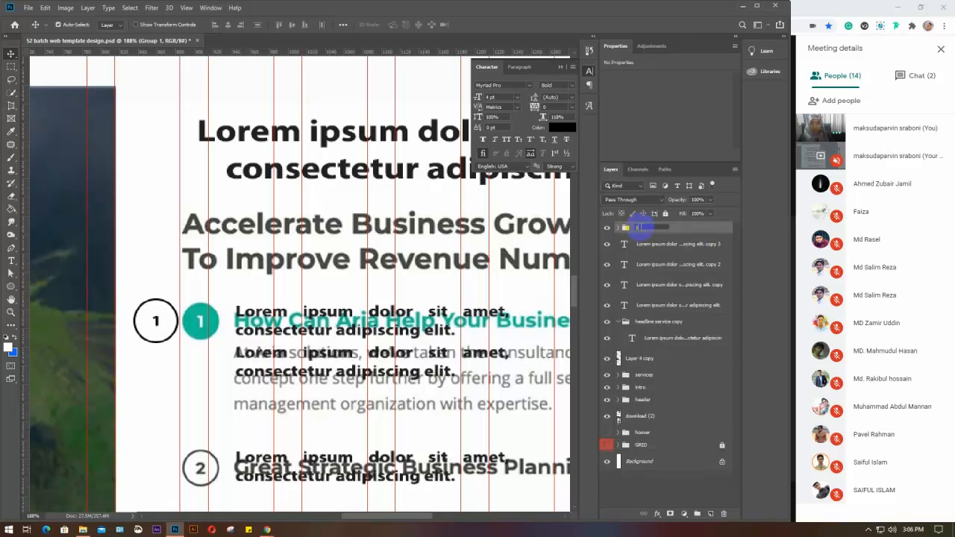
pyautogui.press('Return')
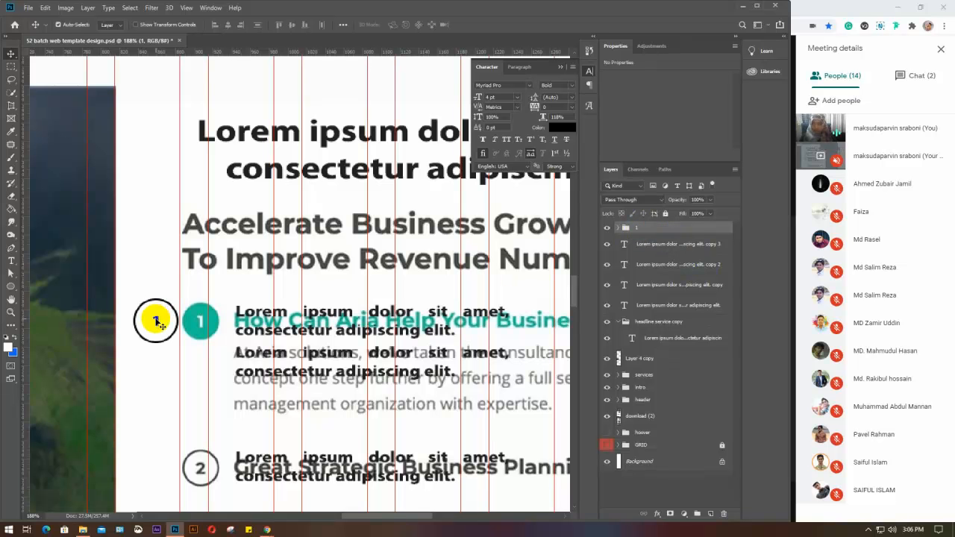
# Set Auto-Select to Group and duplicate the number 1 badge beside the reference's number 2 and number 3 badges
pyautogui.click(110, 25)
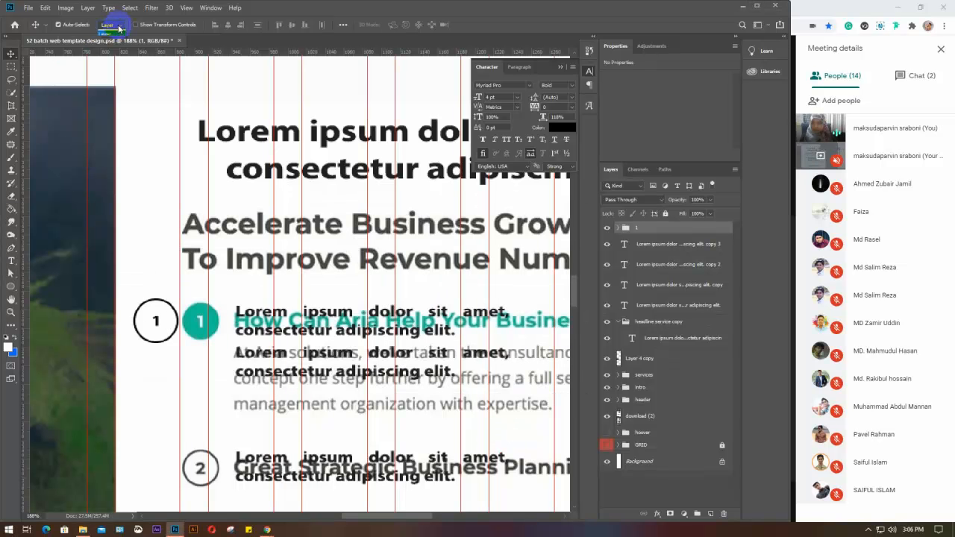
pyautogui.click(108, 36)
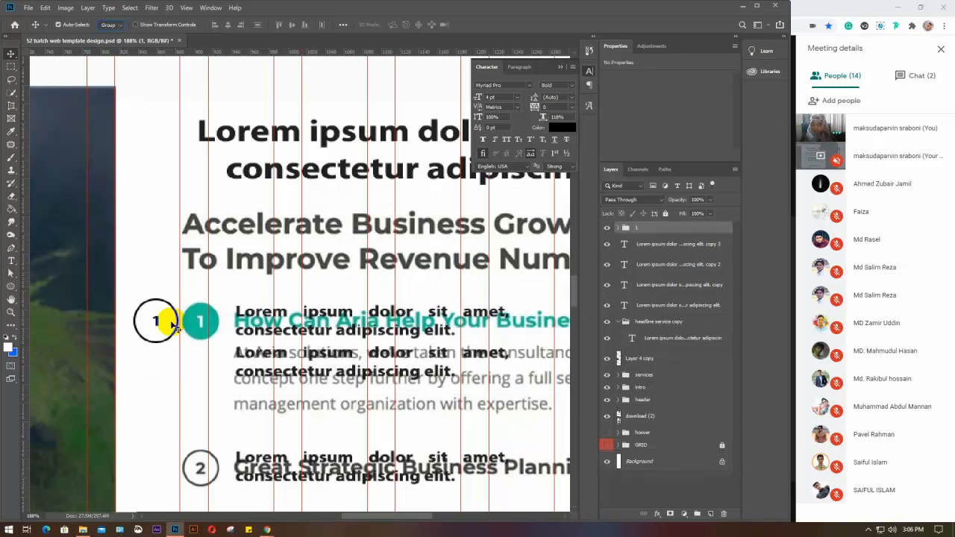
pyautogui.moveTo(153, 320); pyautogui.dragTo(176, 466)
pyautogui.scroll(-3, 160, 448)
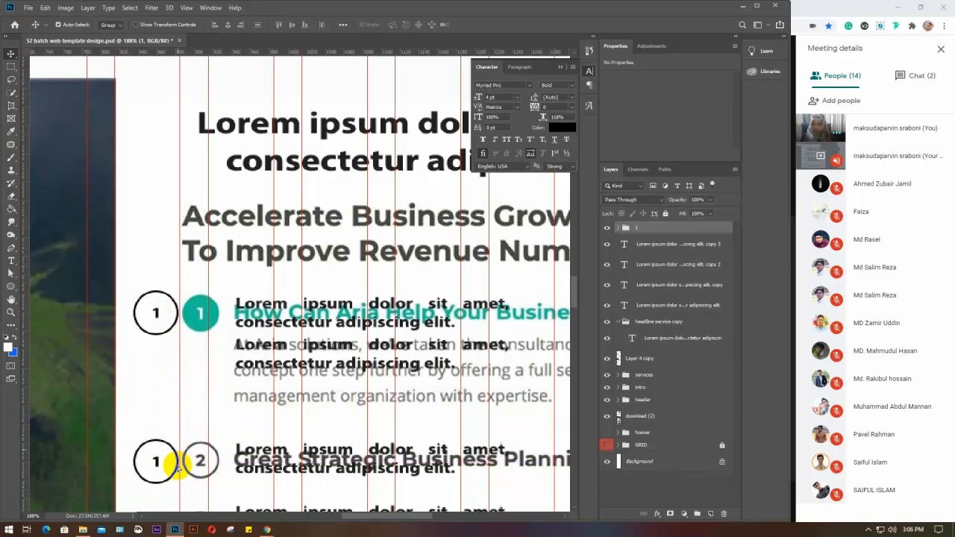
pyautogui.scroll(-1, 158, 399)
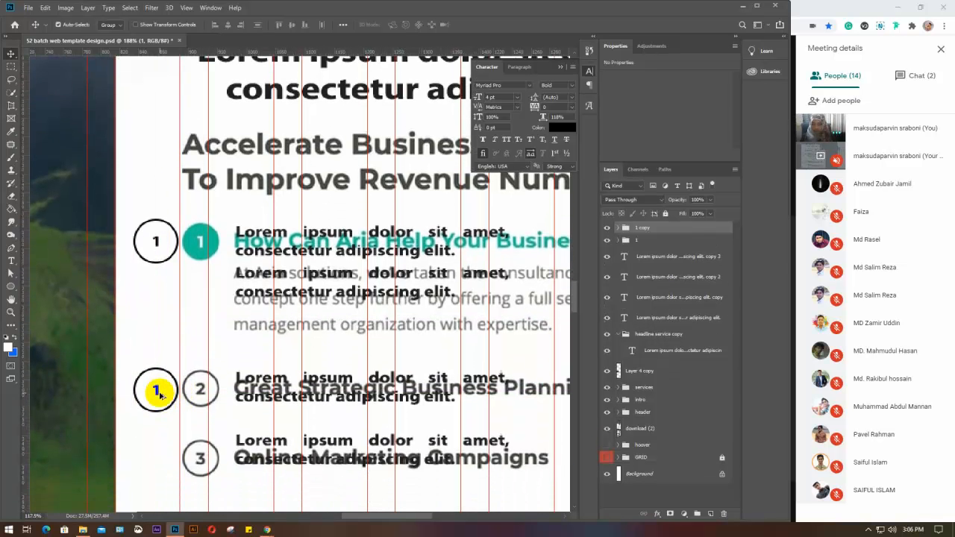
pyautogui.scroll(-3, 156, 388)
pyautogui.moveTo(164, 419); pyautogui.dragTo(166, 461)
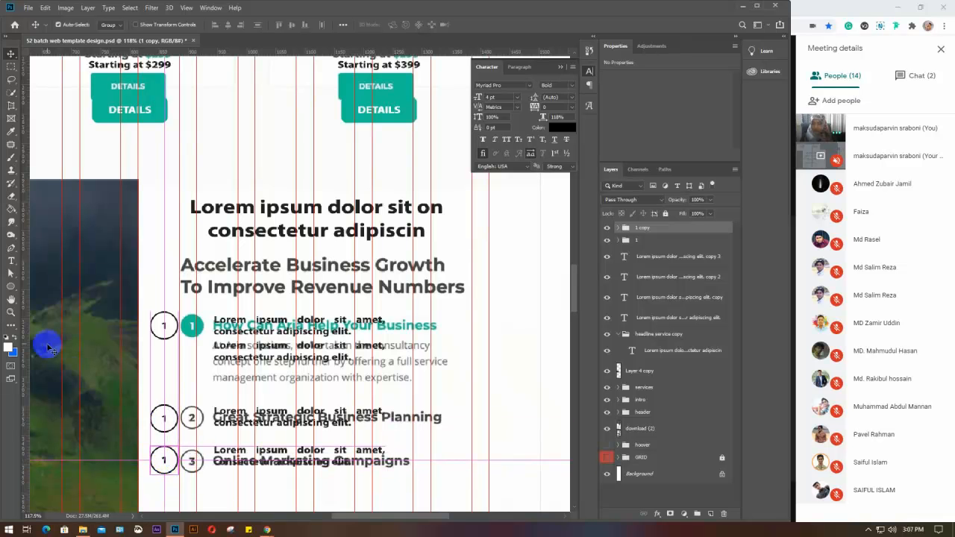
# Change the number in the middle badge copy to 2
pyautogui.click(11, 260)
pyautogui.doubleClick(163, 418)
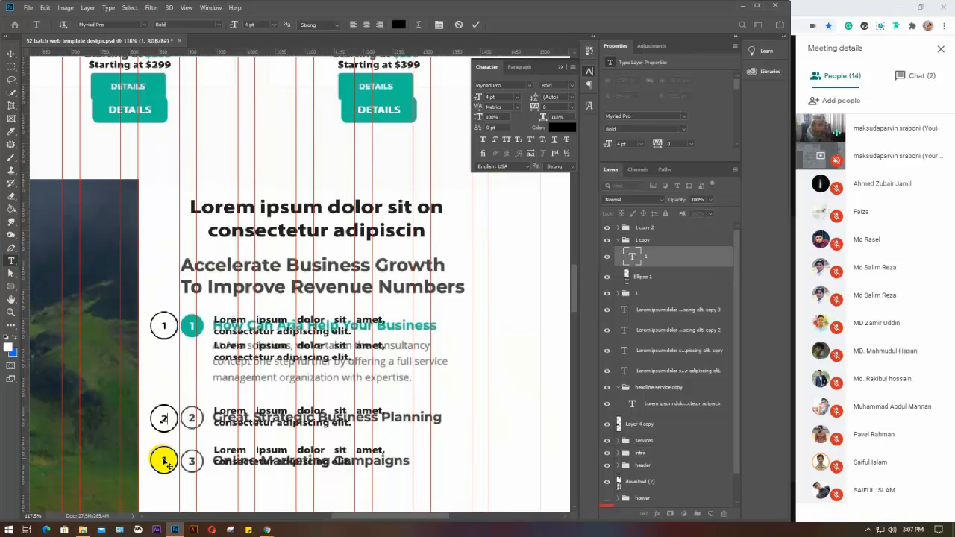
pyautogui.scroll(3, 165, 462)
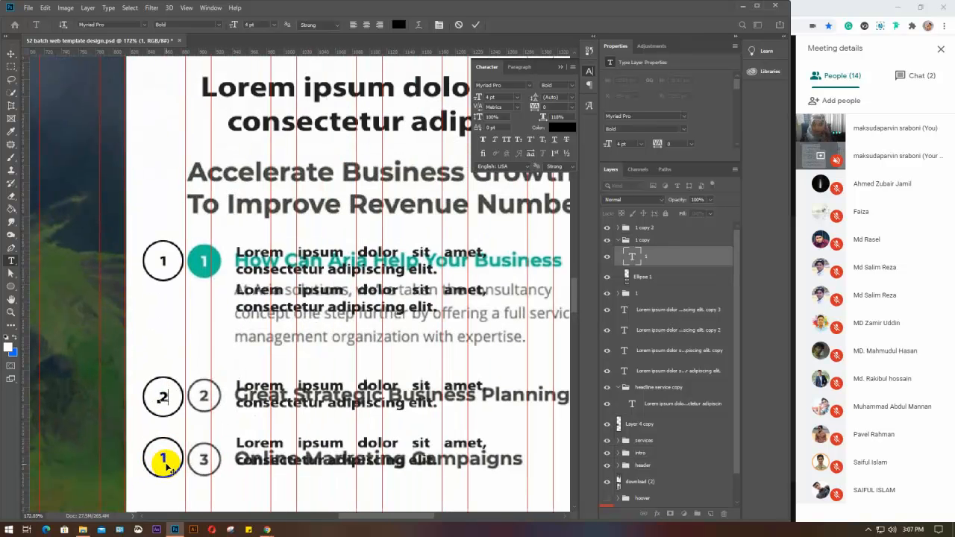
pyautogui.hotkey('alt', 'space')
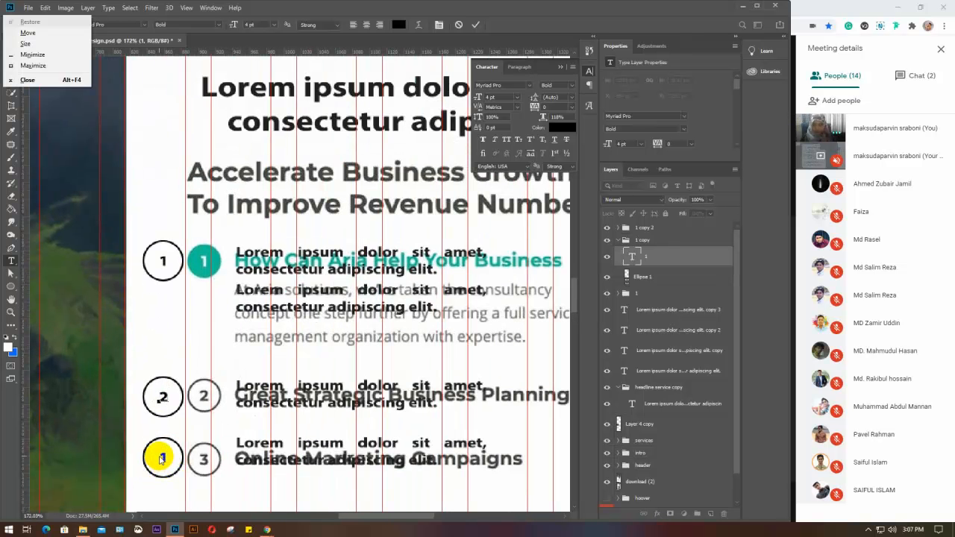
pyautogui.press('Escape')
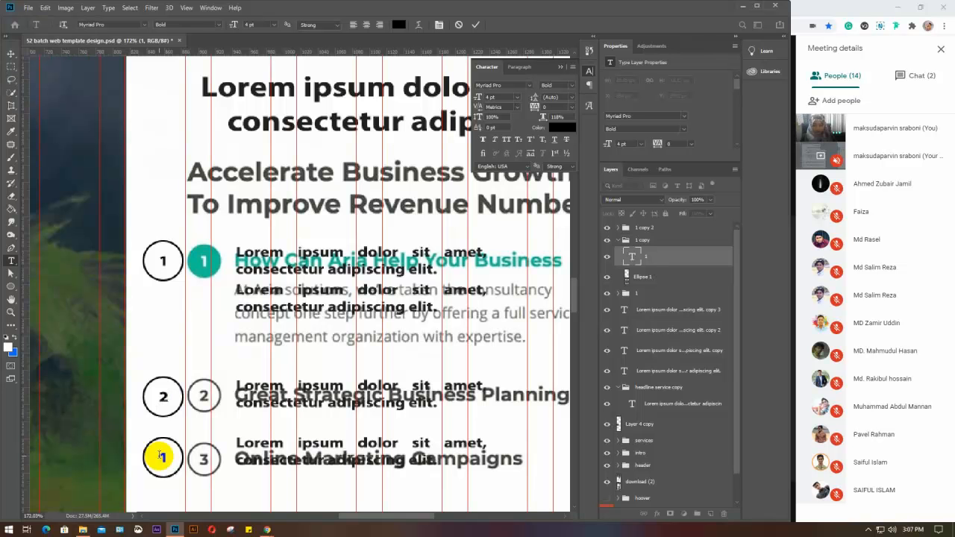
# Change the number in the lowest badge copy to 3
pyautogui.doubleClick(161, 455)
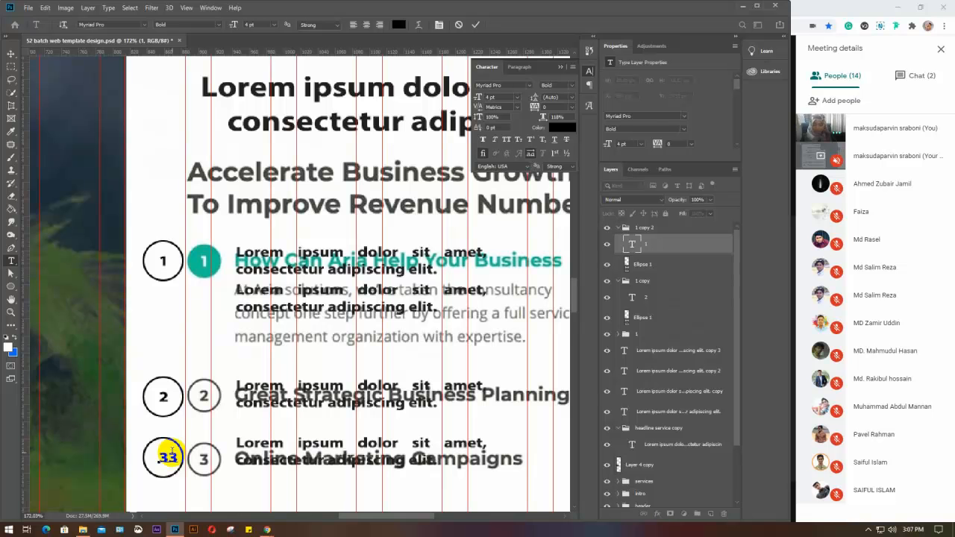
pyautogui.hotkey('ctrl', 'Return')
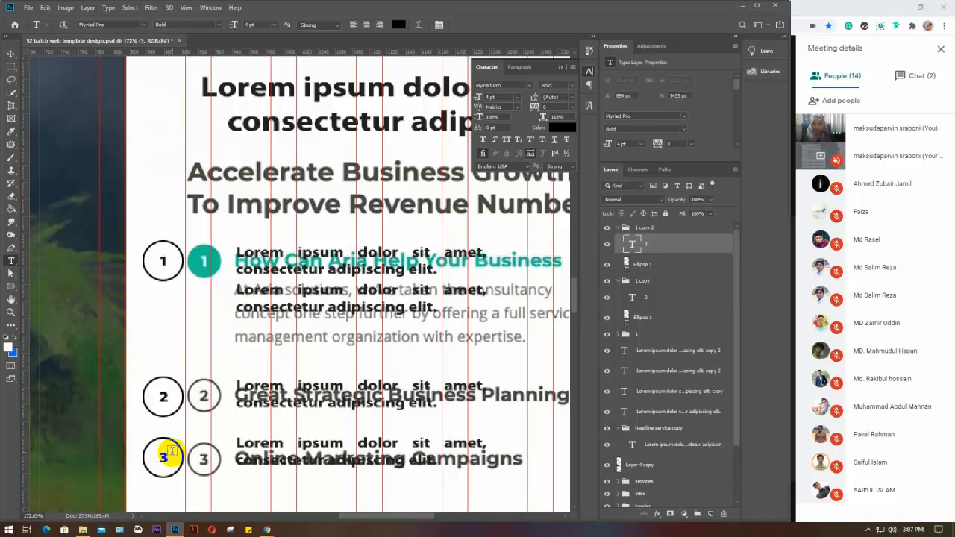
pyautogui.press('v')
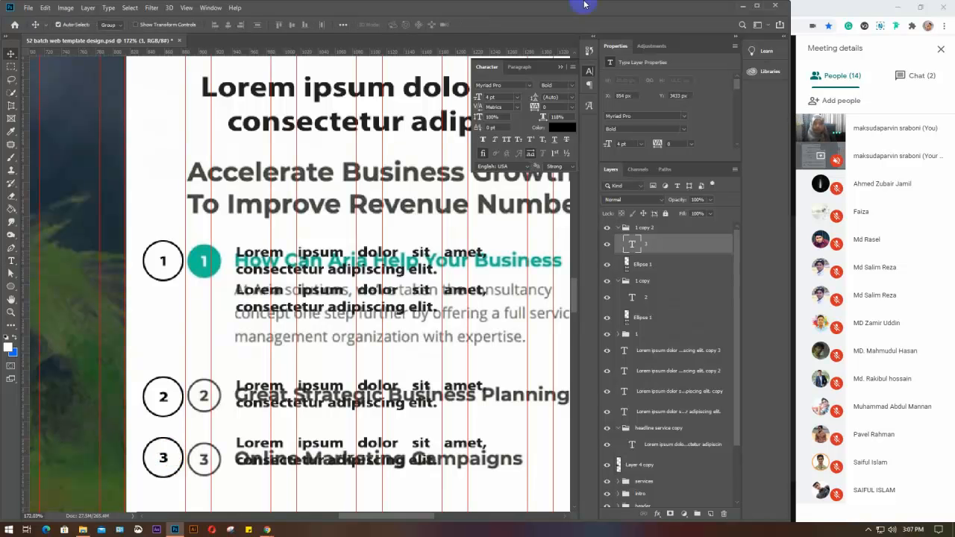
pyautogui.click(561, 73)
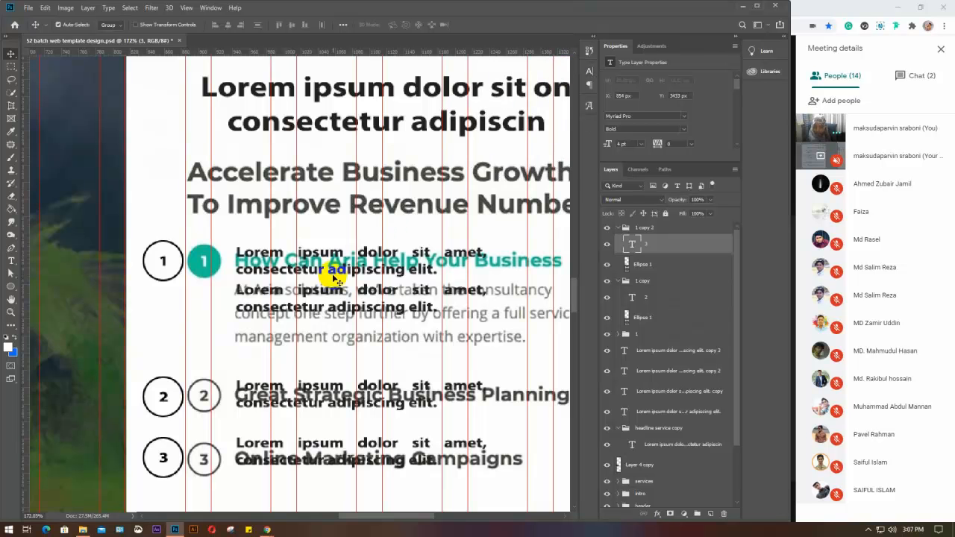
pyautogui.scroll(-2, 332, 275)
pyautogui.scroll(-2, 335, 279)
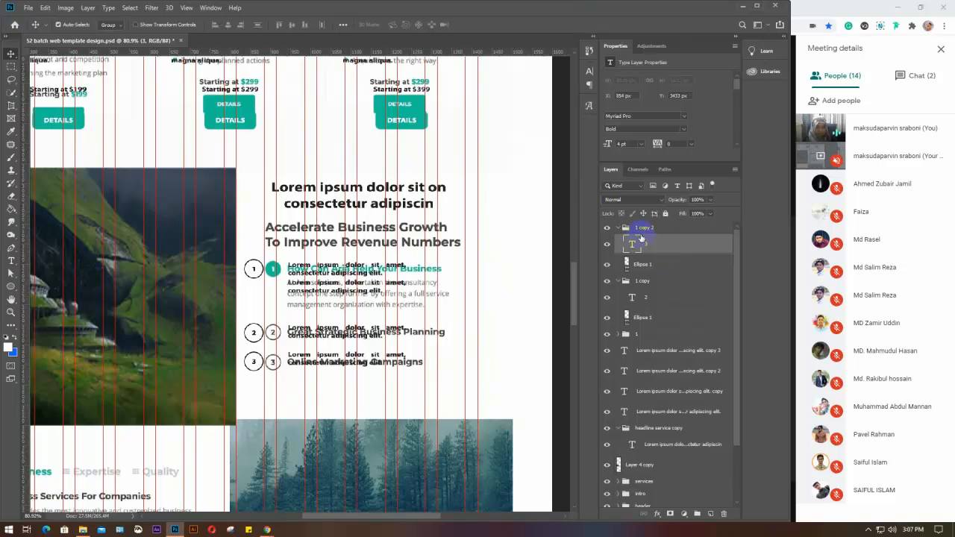
# Collapse the numbered badge groups and rename the groups 1 copy and 1 copy 2 as 2 and 3
pyautogui.click(618, 228)
pyautogui.click(617, 240)
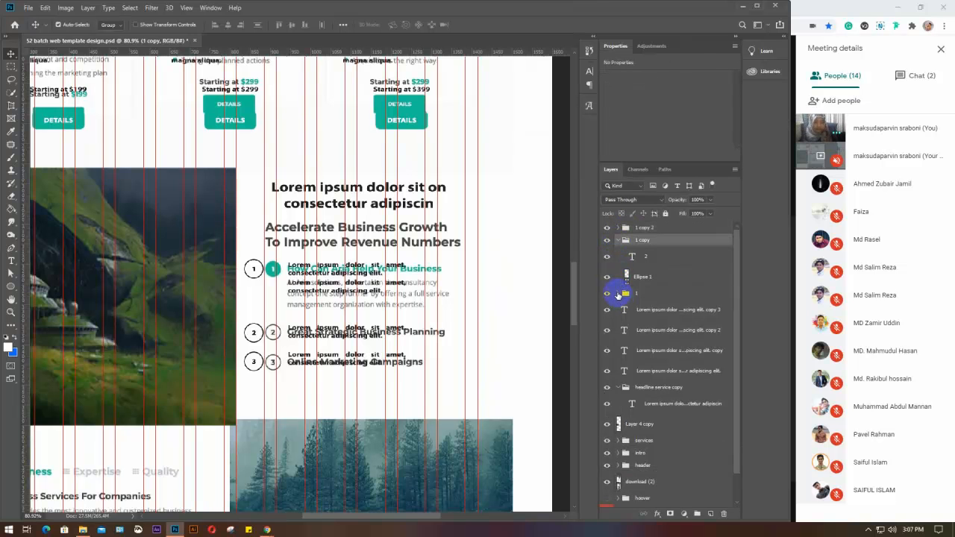
pyautogui.moveTo(618, 296); pyautogui.dragTo(618, 246)
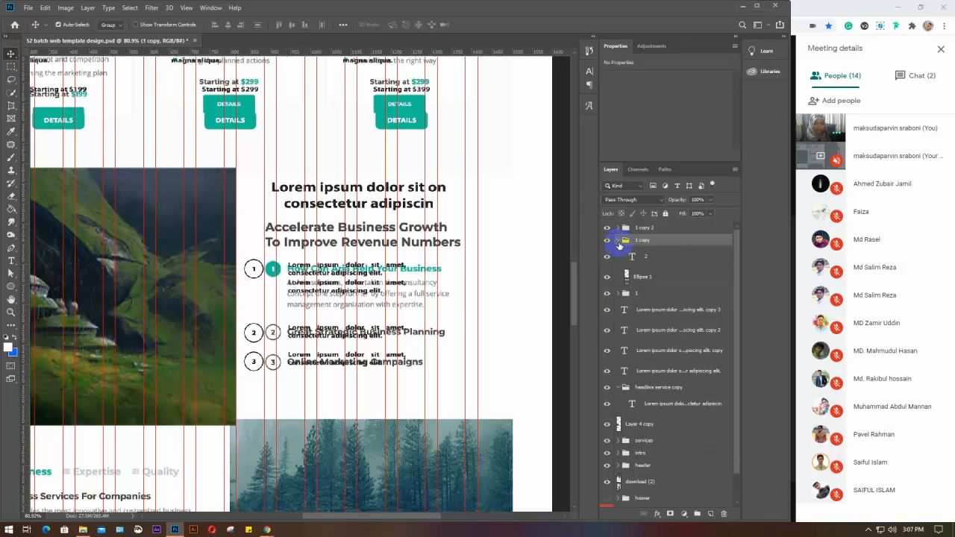
pyautogui.click(616, 240)
pyautogui.click(616, 241)
pyautogui.click(616, 240)
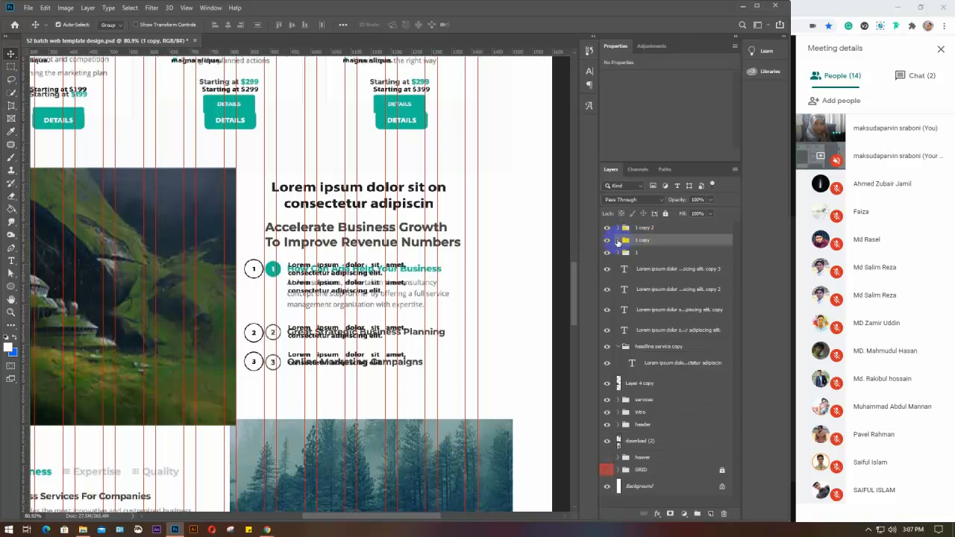
pyautogui.click(616, 240)
pyautogui.click(618, 241)
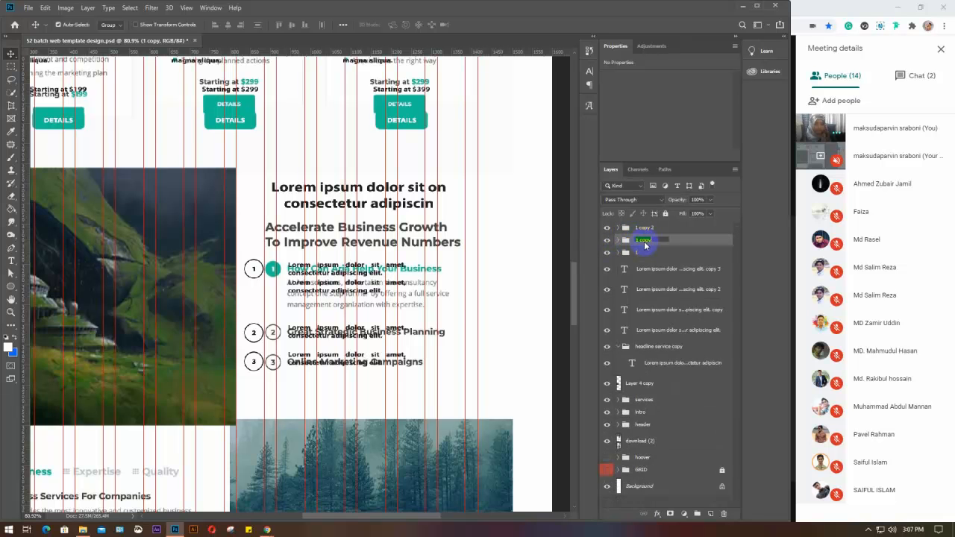
pyautogui.doubleClick(644, 227)
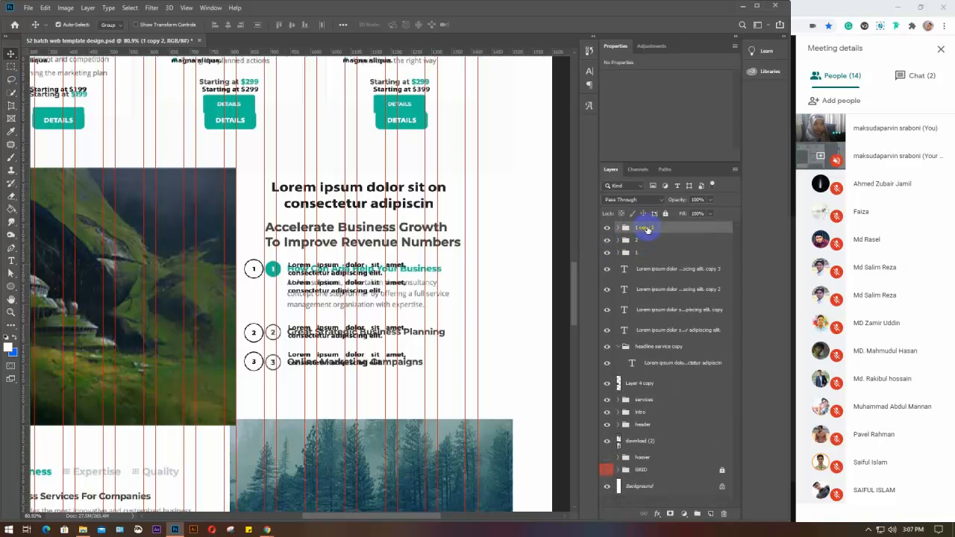
pyautogui.write('3')
pyautogui.press('Return')
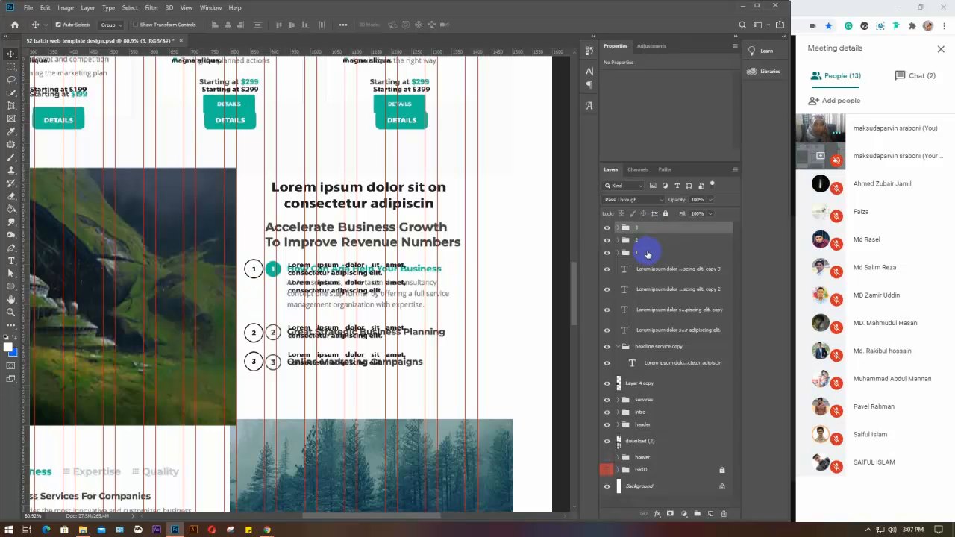
# Move badge group 1 below the text layers and group it with the first item's heading and description
pyautogui.click(646, 253)
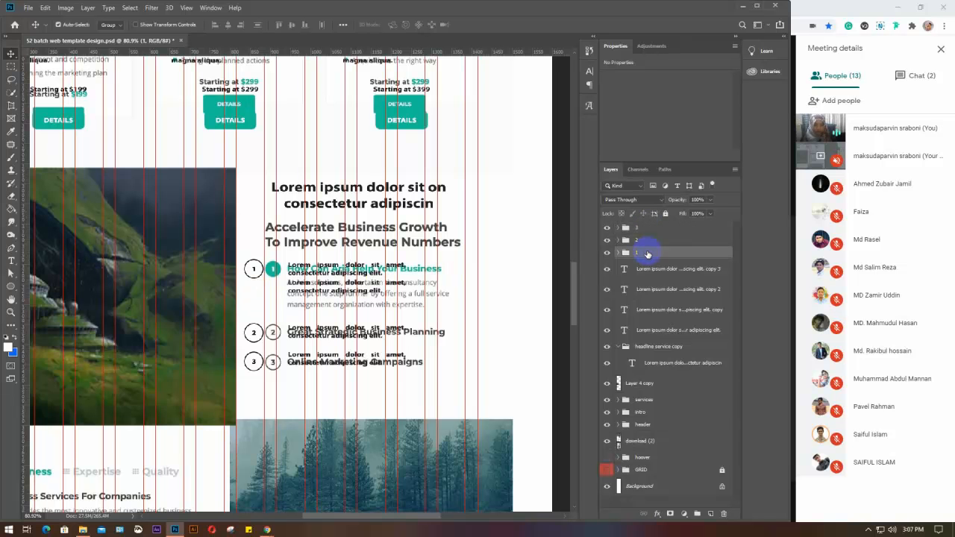
pyautogui.click(607, 332)
pyautogui.click(607, 333)
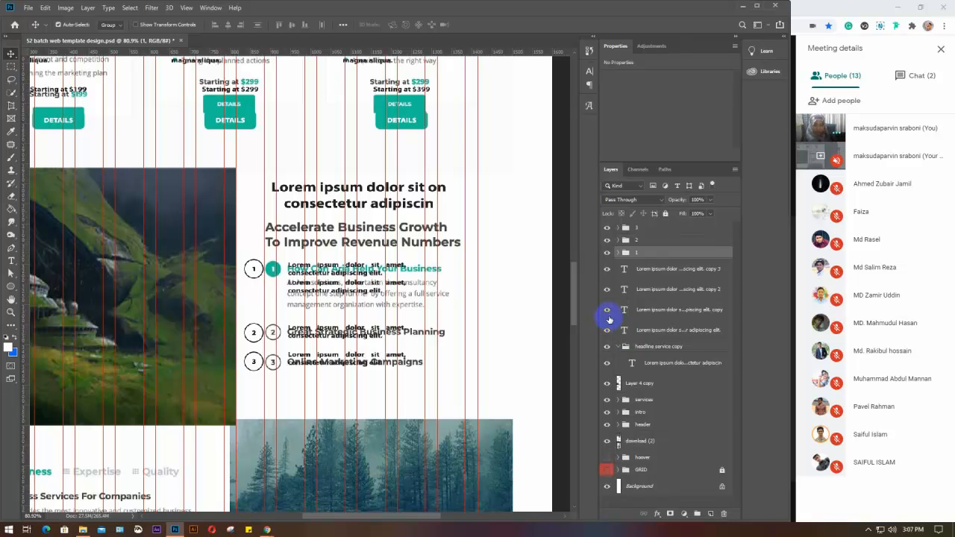
pyautogui.click(607, 310)
pyautogui.click(607, 310)
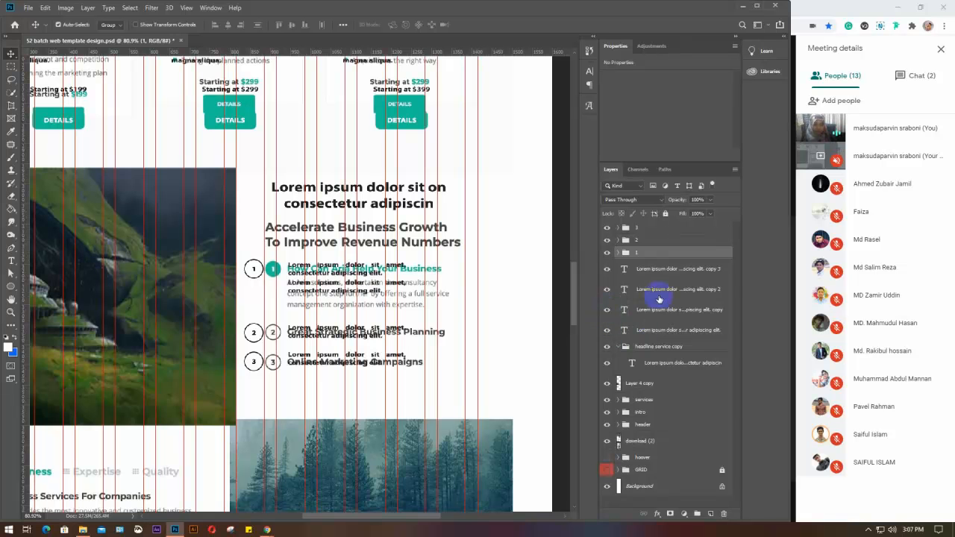
pyautogui.moveTo(659, 252); pyautogui.dragTo(657, 342)
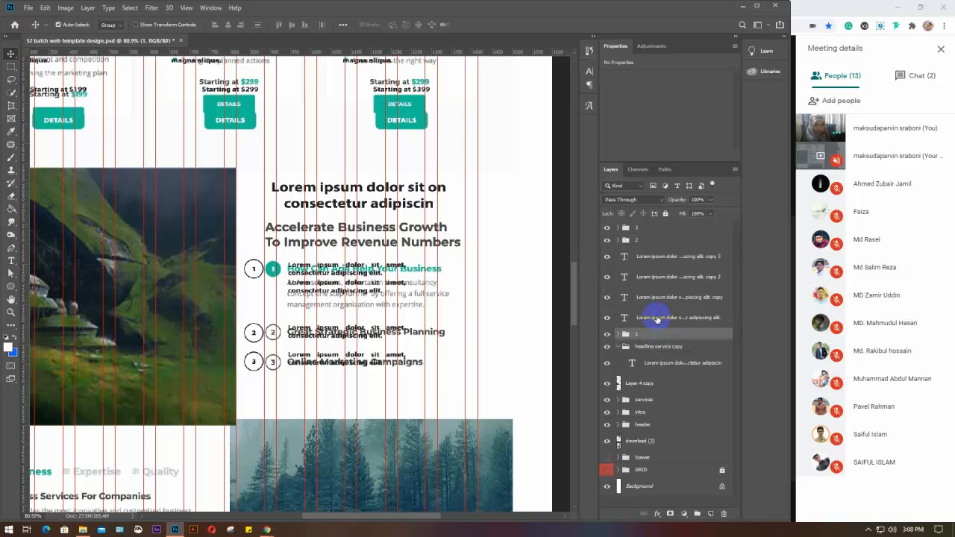
pyautogui.click(657, 318)
pyautogui.keyDown('shift'); pyautogui.click(657, 298); pyautogui.keyUp('shift')
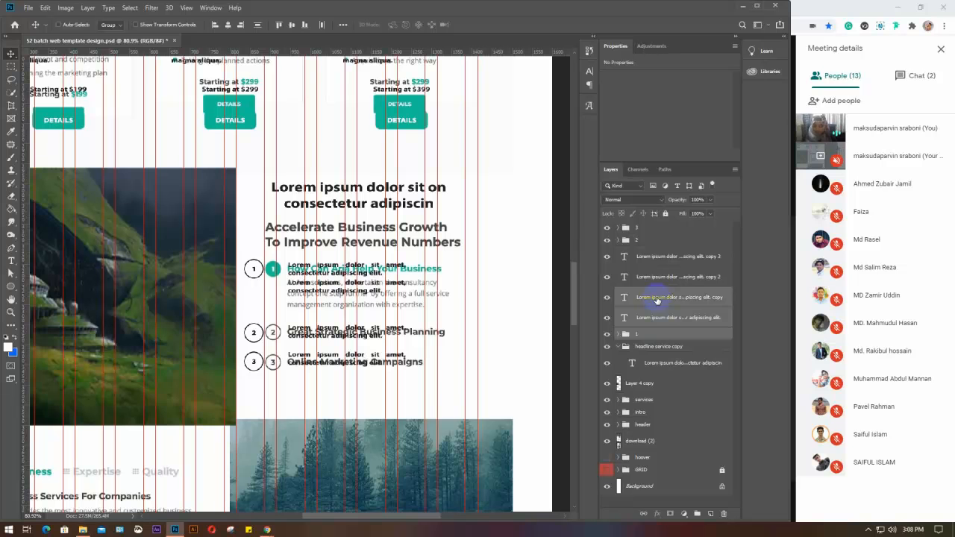
pyautogui.hotkey('ctrl', 'g')
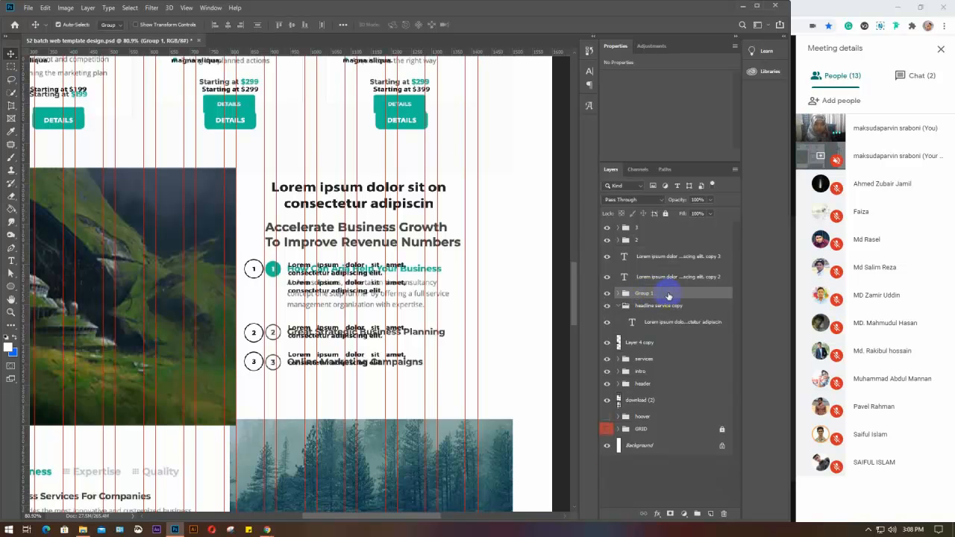
# Move badge group 2 beneath the second item's text layer and group the two together
pyautogui.click(670, 277)
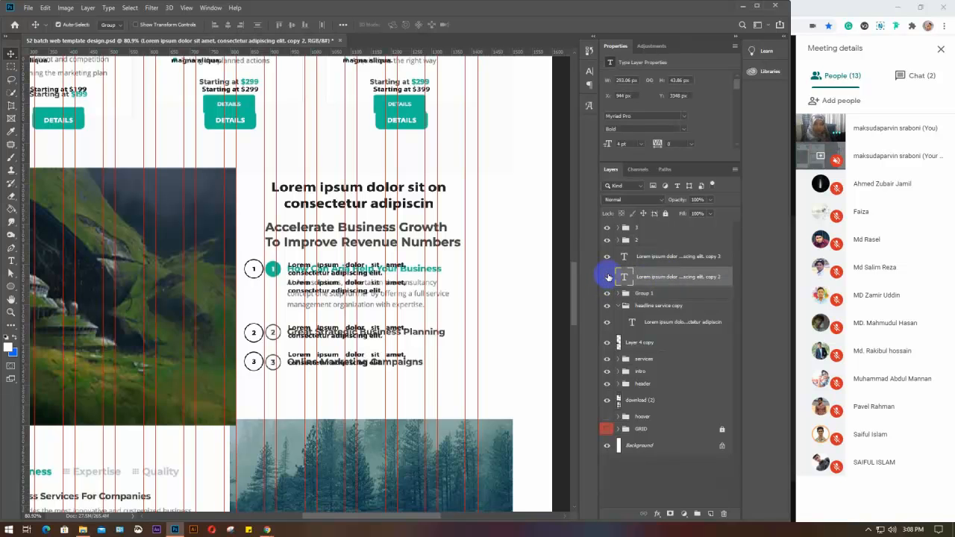
pyautogui.click(609, 277)
pyautogui.click(608, 277)
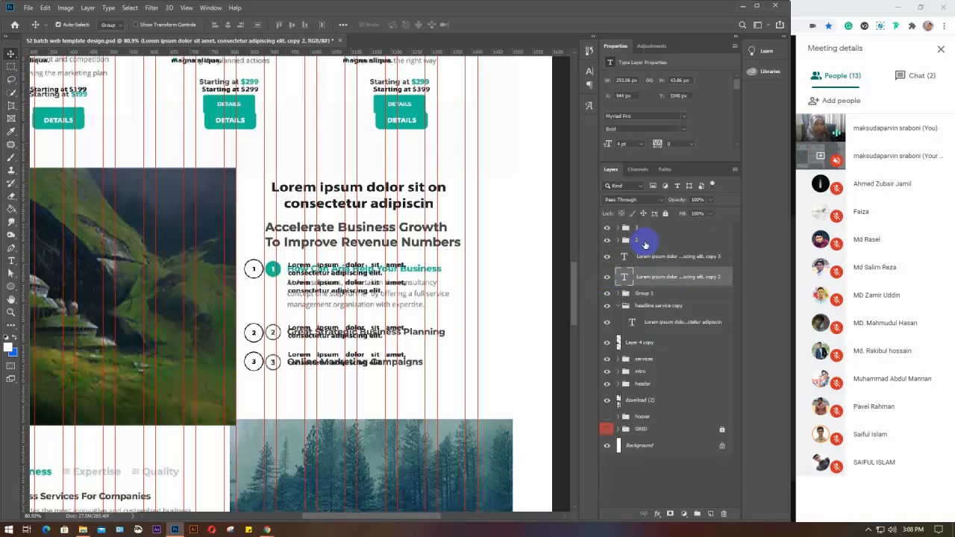
pyautogui.click(645, 242)
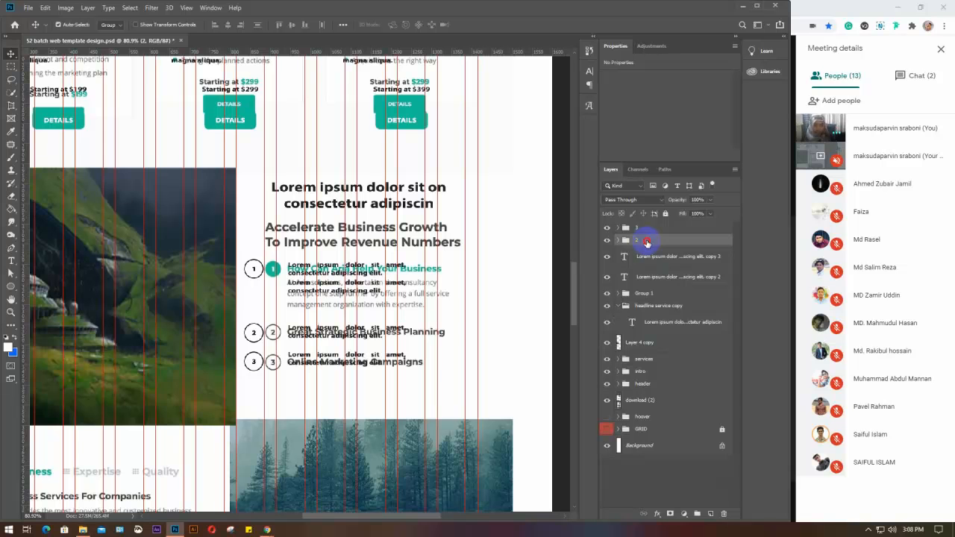
pyautogui.moveTo(647, 241); pyautogui.dragTo(659, 277)
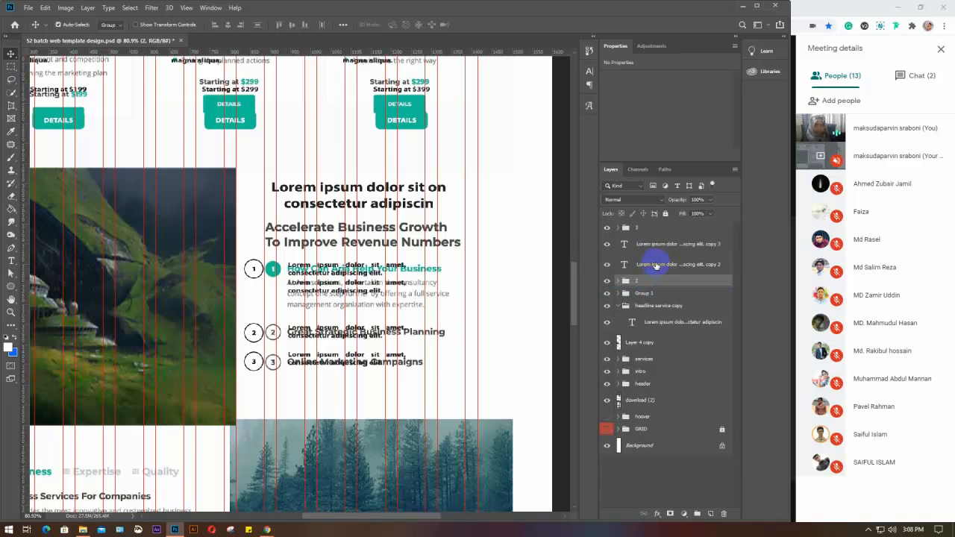
pyautogui.hotkey('ctrl', 'g')
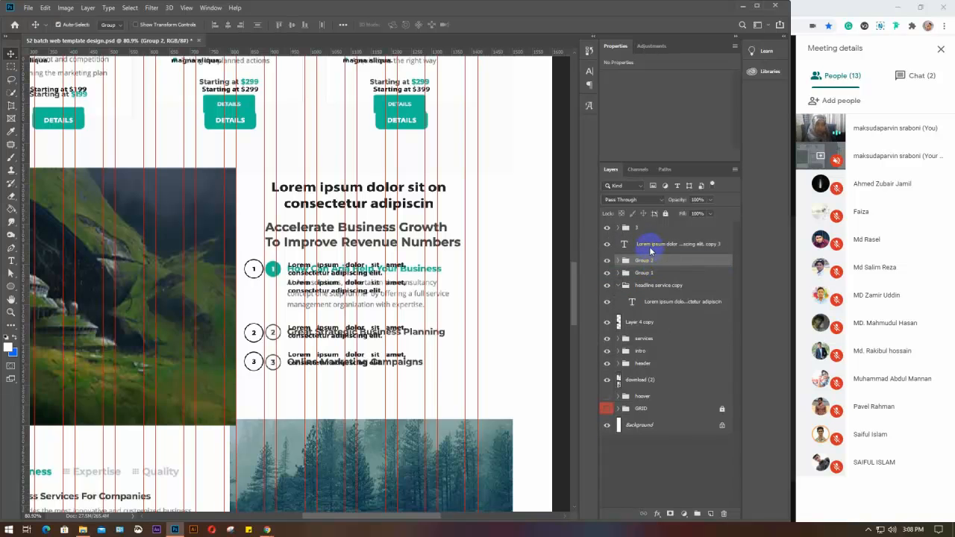
# Move badge group 3 beneath the third item's text layer and group the two together
pyautogui.moveTo(648, 227); pyautogui.dragTo(650, 257)
pyautogui.click(651, 233)
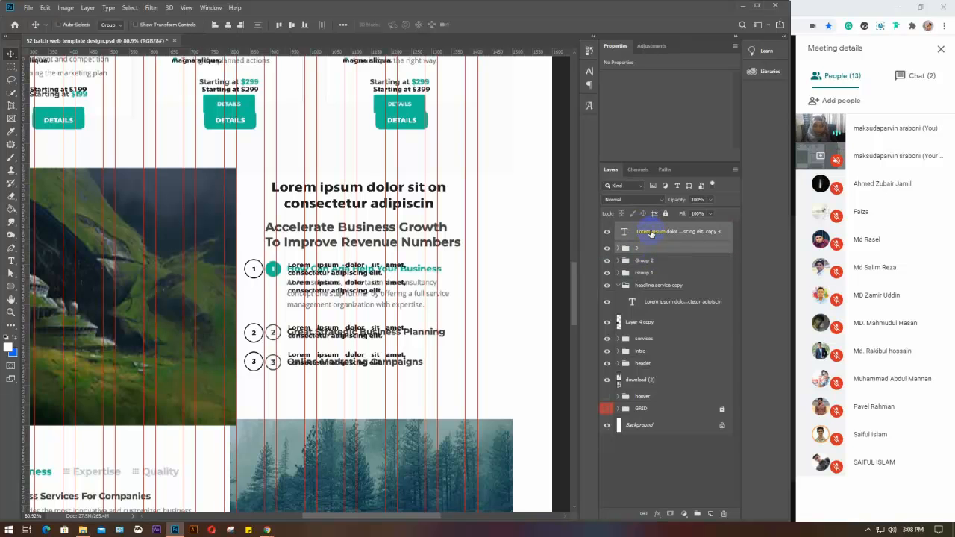
pyautogui.hotkey('ctrl', 'g')
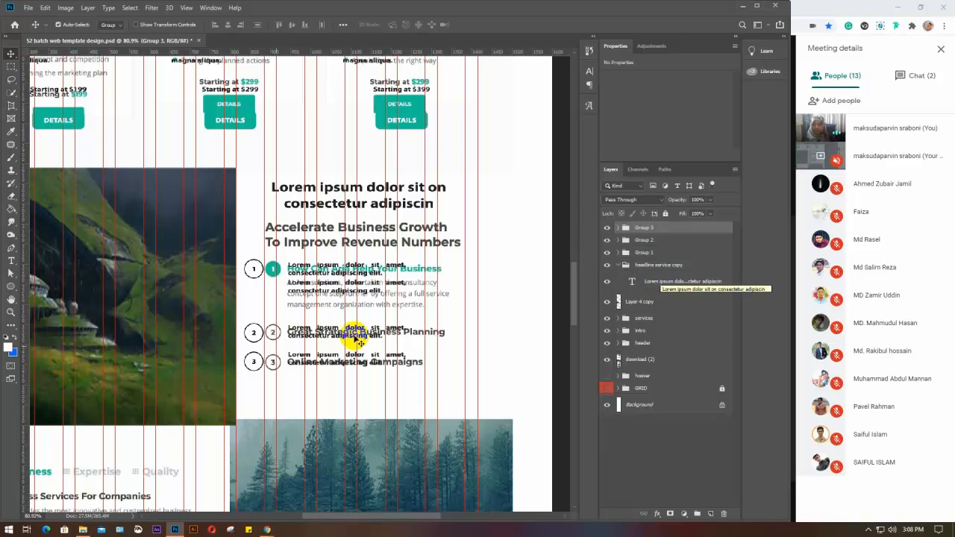
# Set Auto-Select to Layer and lock the reference image layer download (2)
pyautogui.click(441, 314)
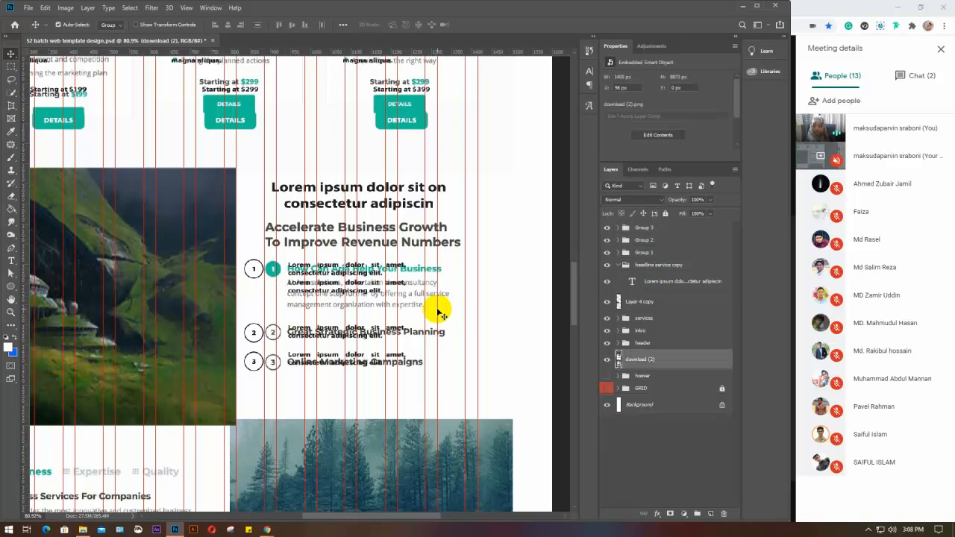
pyautogui.click(119, 26)
pyautogui.click(105, 40)
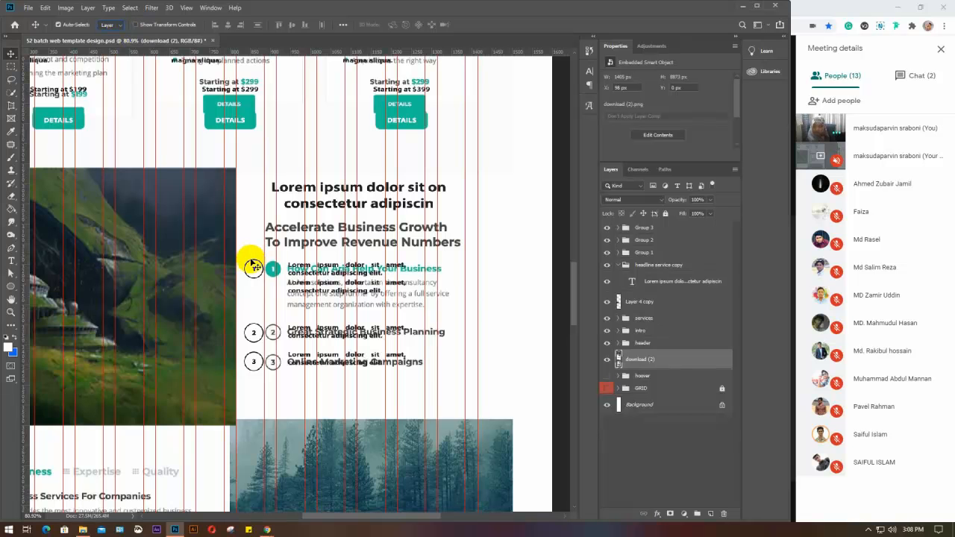
pyautogui.moveTo(241, 249); pyautogui.dragTo(252, 272)
pyautogui.hotkey('ctrl', 'z')
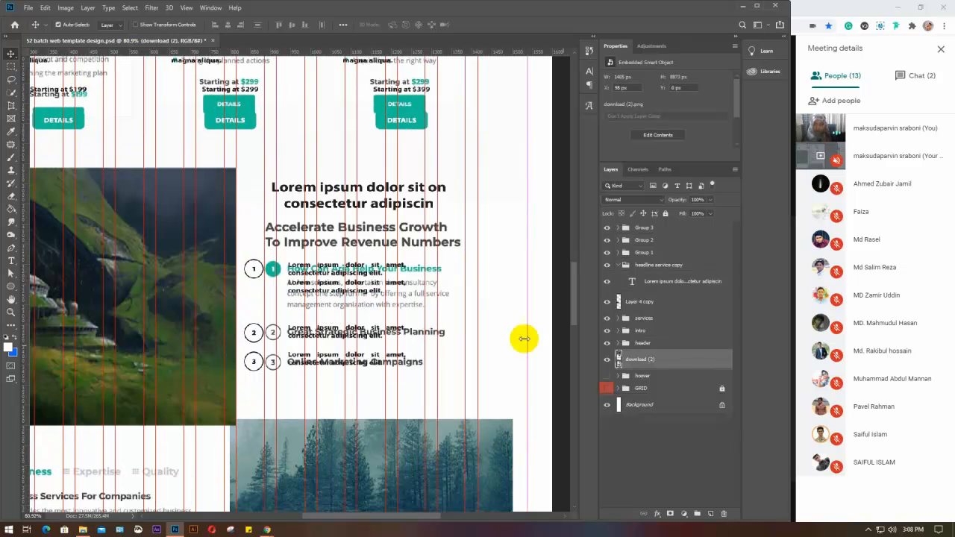
pyautogui.click(666, 213)
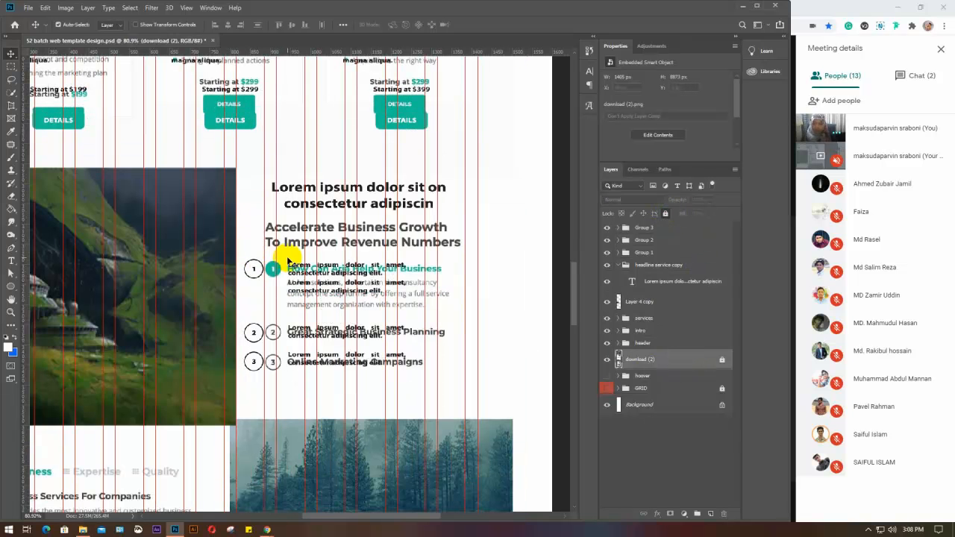
# Align the left edges of the four text layers beside the numbered badges
pyautogui.moveTo(290, 260); pyautogui.dragTo(338, 381)
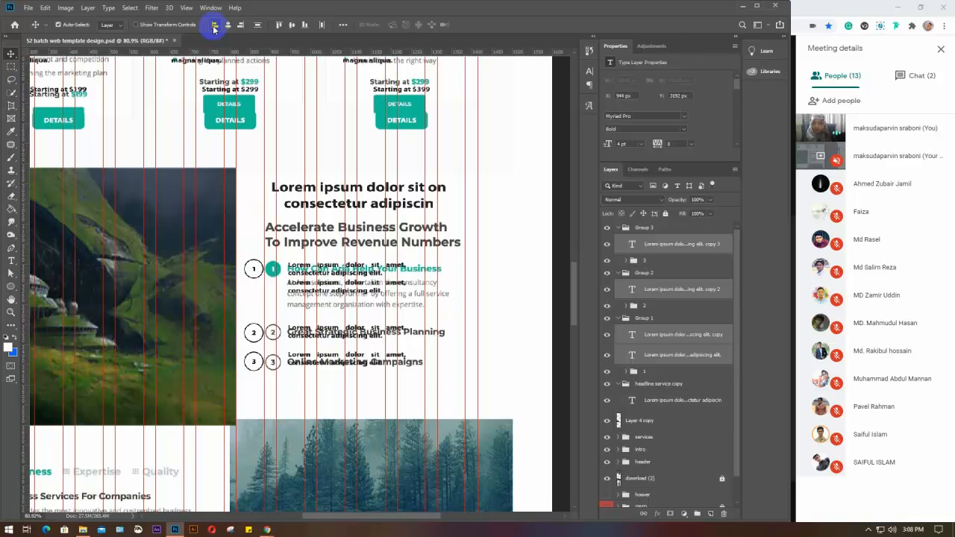
pyautogui.click(245, 253)
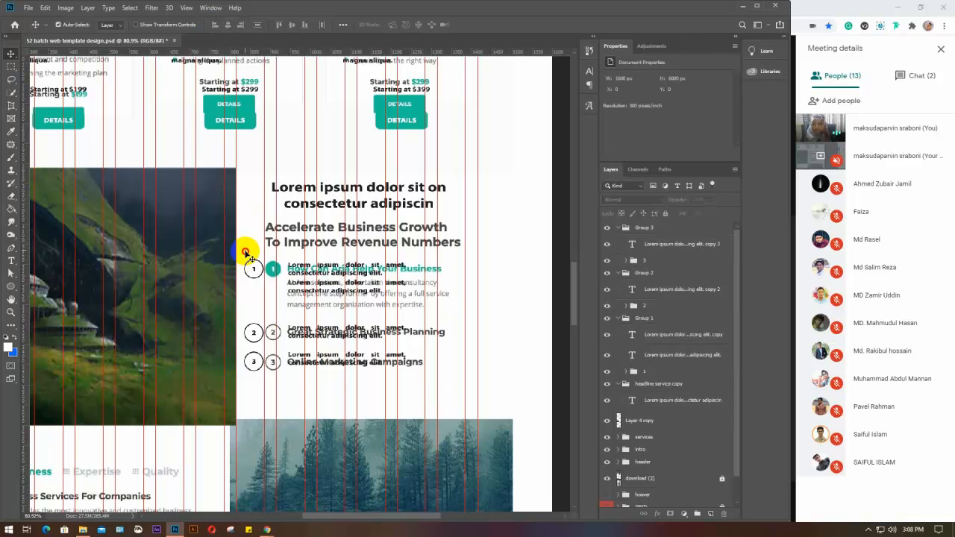
# Select all three numbered badges and nudge them right onto the reference badges, to X 883 px
pyautogui.moveTo(246, 254); pyautogui.dragTo(261, 378)
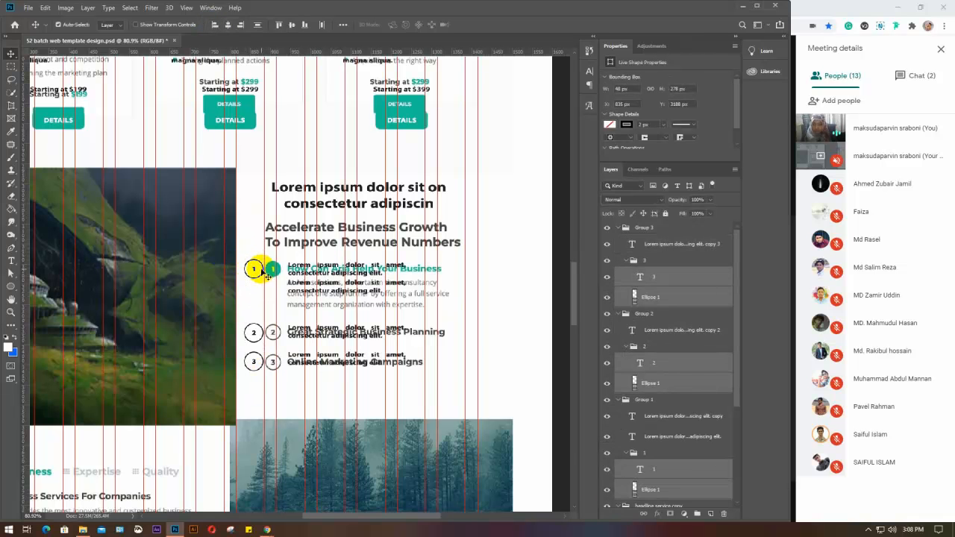
pyautogui.press('Right')
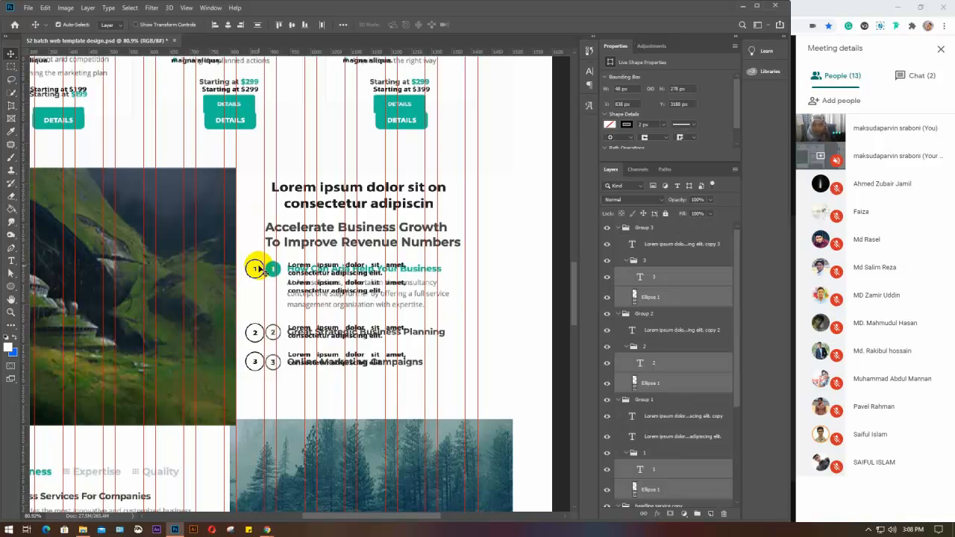
pyautogui.press('Right')
pyautogui.press('Right')
pyautogui.press('Right')
pyautogui.press('Right')
pyautogui.press('Right')
pyautogui.press('Right')
pyautogui.press('Right')
pyautogui.press('Right')
pyautogui.press('Right')
pyautogui.press('Right')
pyautogui.press('Right')
pyautogui.press('Right')
pyautogui.press('Right')
pyautogui.press('Right')
pyautogui.press('Right')
pyautogui.press('Right')
pyautogui.press('Right')
pyautogui.press('Right')
pyautogui.press('Right')
pyautogui.press('Right')
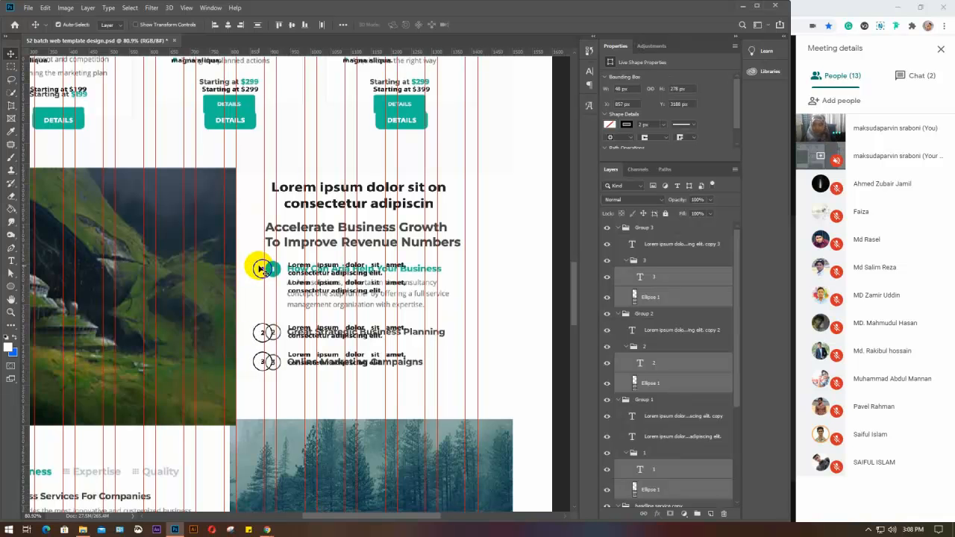
pyautogui.press('Right')
pyautogui.press('Right')
pyautogui.press('Right')
pyautogui.press('Right')
pyautogui.press('Right')
pyautogui.press('Right')
pyautogui.press('Right')
pyautogui.press('Right')
pyautogui.press('Right')
pyautogui.press('Right')
pyautogui.press('Right')
pyautogui.press('Right')
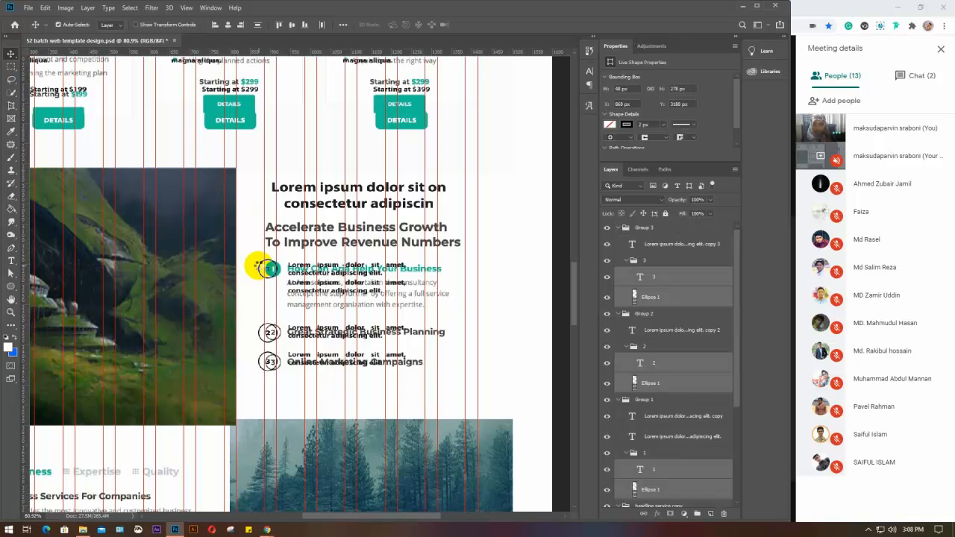
pyautogui.press('Right')
pyautogui.press('Right')
pyautogui.press('Right')
pyautogui.press('Right')
pyautogui.press('Right')
pyautogui.press('Right')
pyautogui.press('Right')
pyautogui.press('Right')
pyautogui.press('Right')
pyautogui.press('Right')
pyautogui.press('Right')
pyautogui.press('Right')
pyautogui.press('Right')
pyautogui.press('Right')
pyautogui.press('Right')
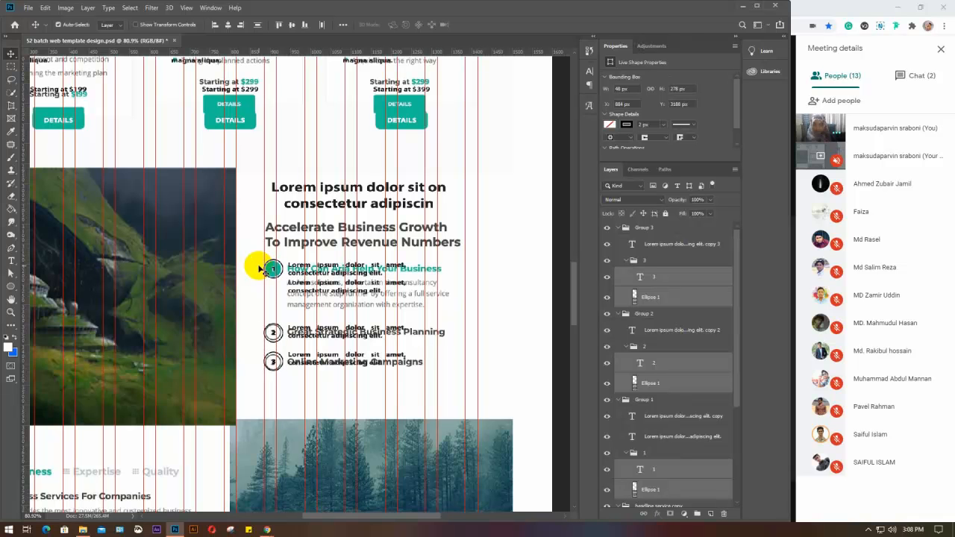
pyautogui.press('Right')
pyautogui.press('Right')
pyautogui.press('Right')
pyautogui.press('Left')
pyautogui.press('Left')
pyautogui.press('Left')
pyautogui.press('Left')
# Align the vertical centres of badges 3, 2 and 1 with the heading text in their own rows
pyautogui.moveTo(334, 391); pyautogui.dragTo(256, 364)
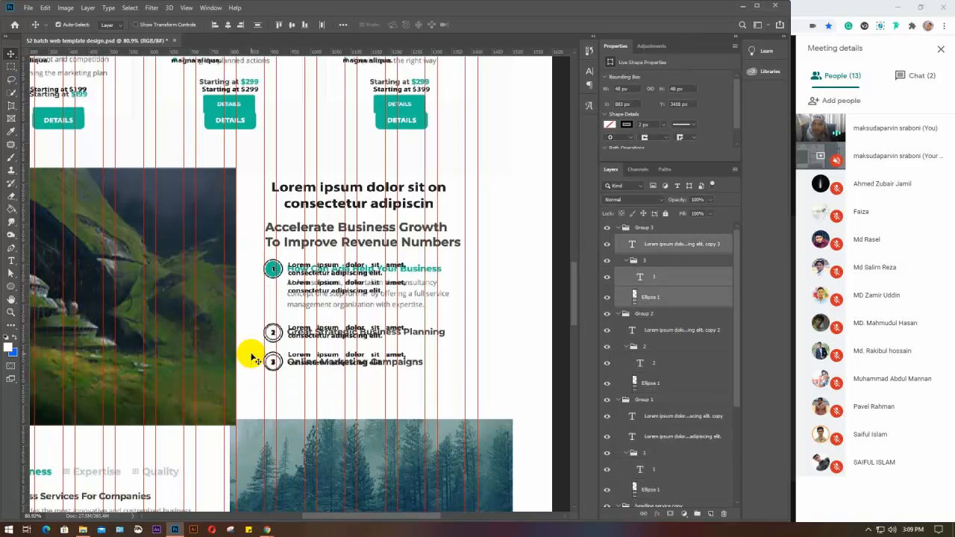
pyautogui.click(291, 25)
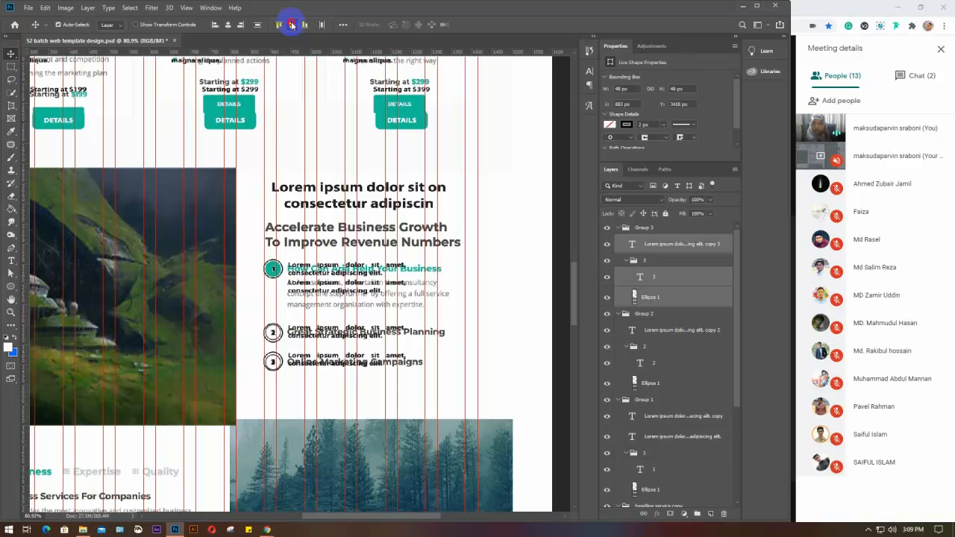
pyautogui.moveTo(256, 321); pyautogui.dragTo(309, 340)
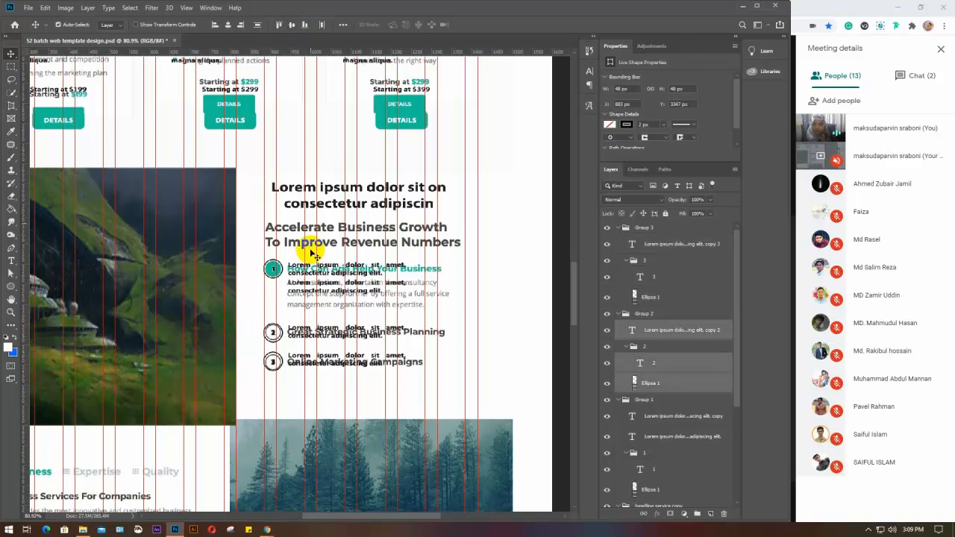
pyautogui.click(291, 24)
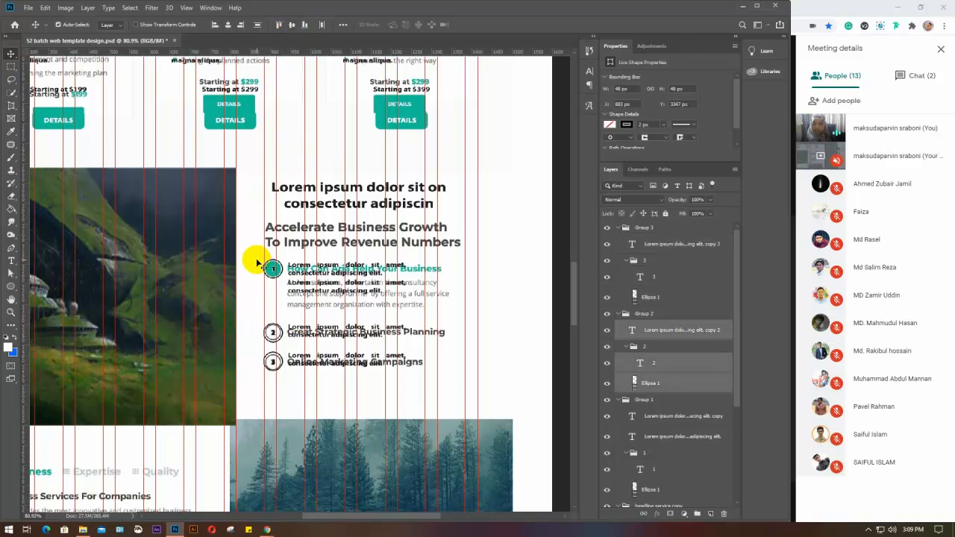
pyautogui.moveTo(256, 261); pyautogui.dragTo(306, 278)
pyautogui.click(293, 25)
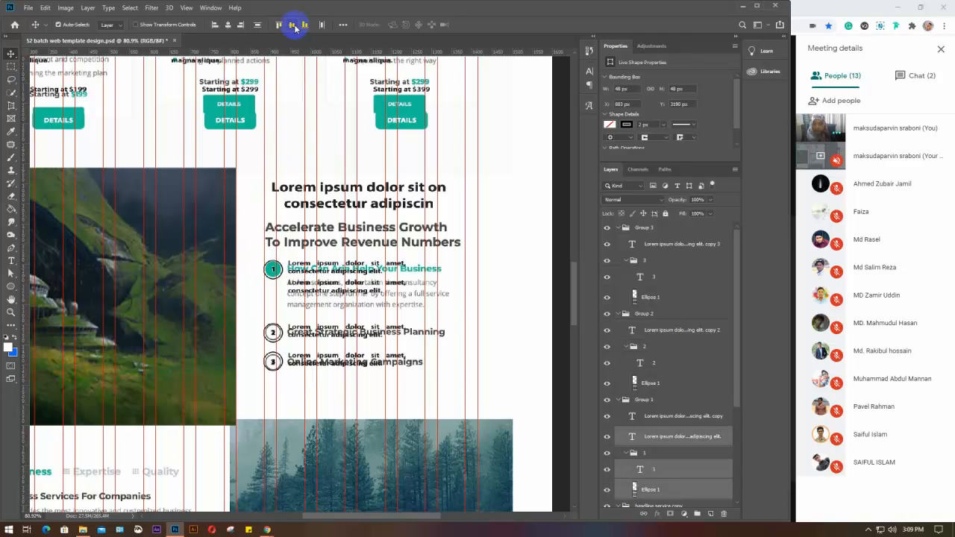
# Move the two-line Lorem ipsum headline down over the reference heading Accelerate Business Growth To Improve Revenue Numbers
pyautogui.click(319, 405)
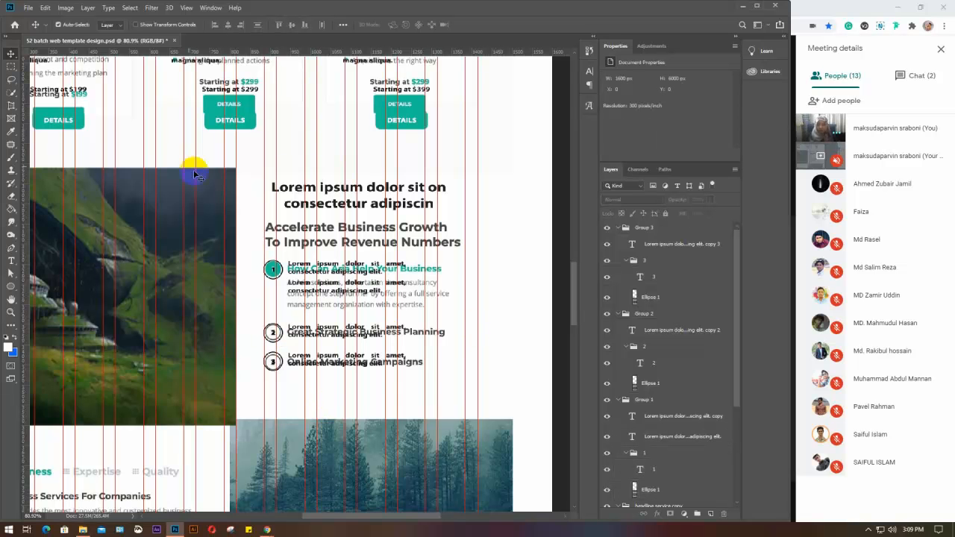
pyautogui.click(299, 191)
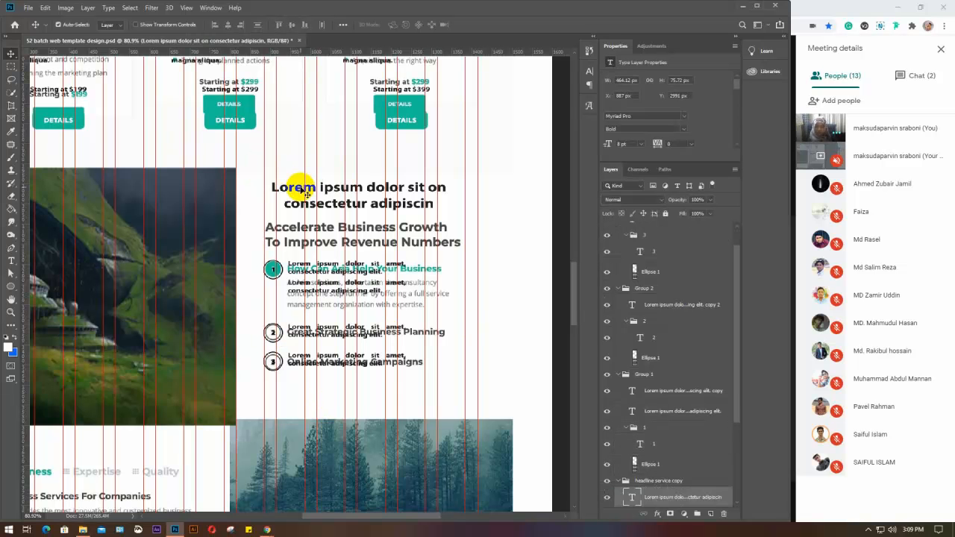
pyautogui.moveTo(299, 190); pyautogui.dragTo(291, 220)
pyautogui.click(445, 251)
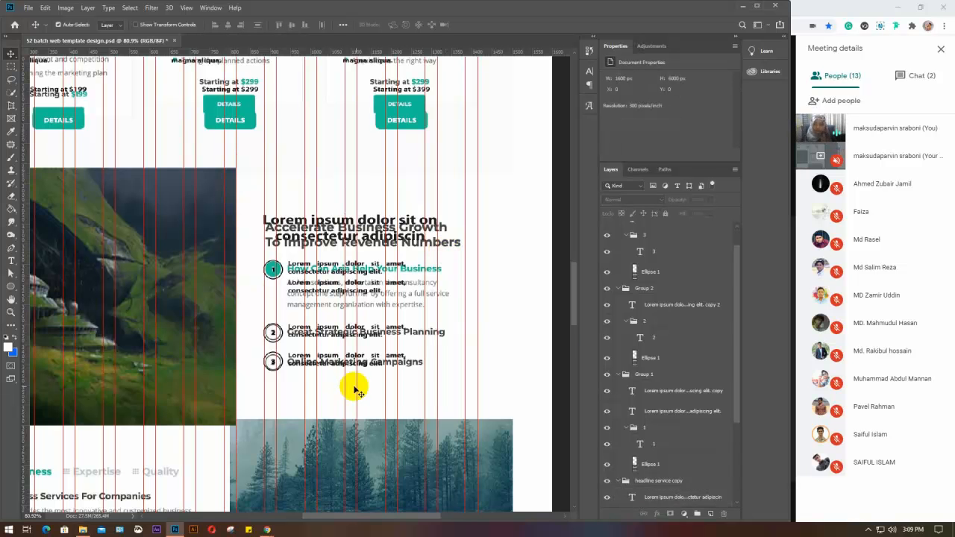
# Collapse Group 1, Group 2 and Group 3 to tidy the layer list
pyautogui.click(627, 236)
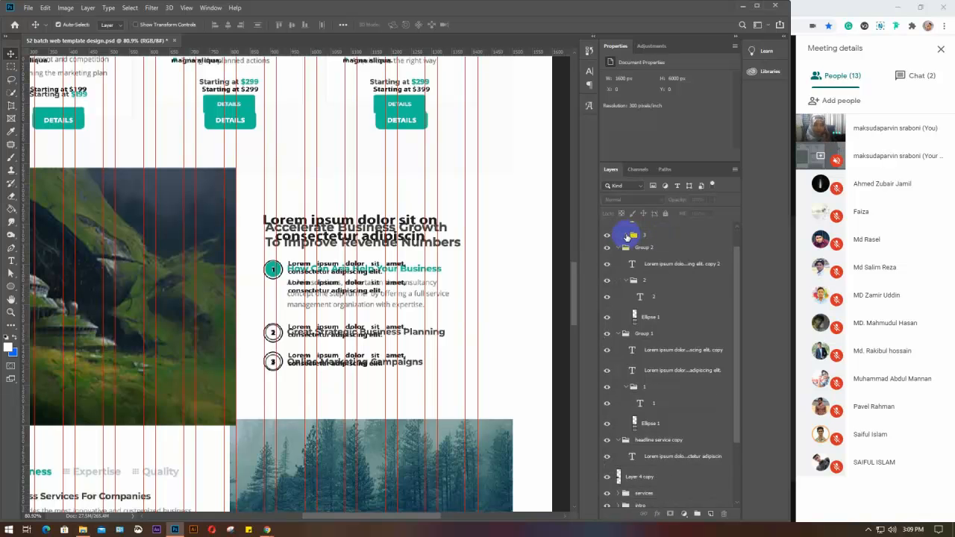
pyautogui.click(621, 247)
pyautogui.click(619, 260)
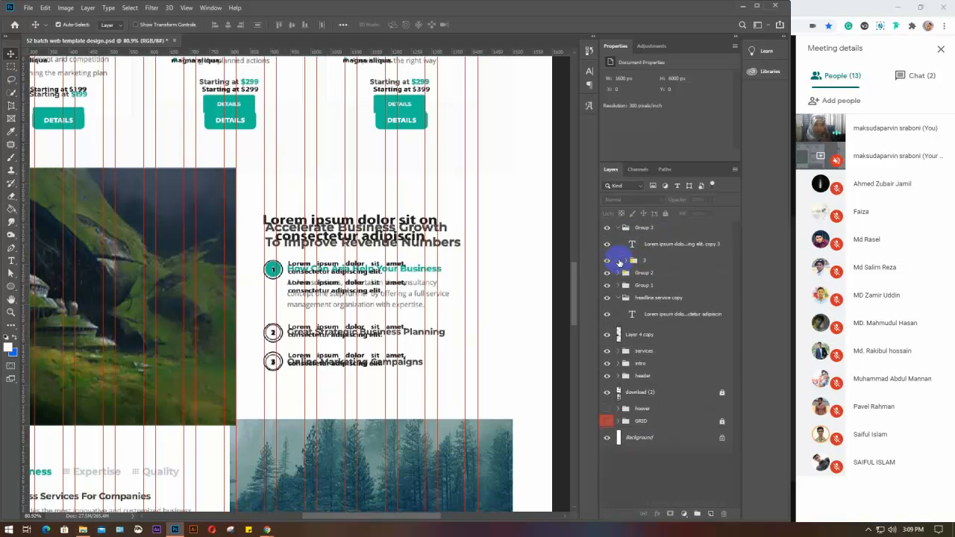
pyautogui.click(617, 228)
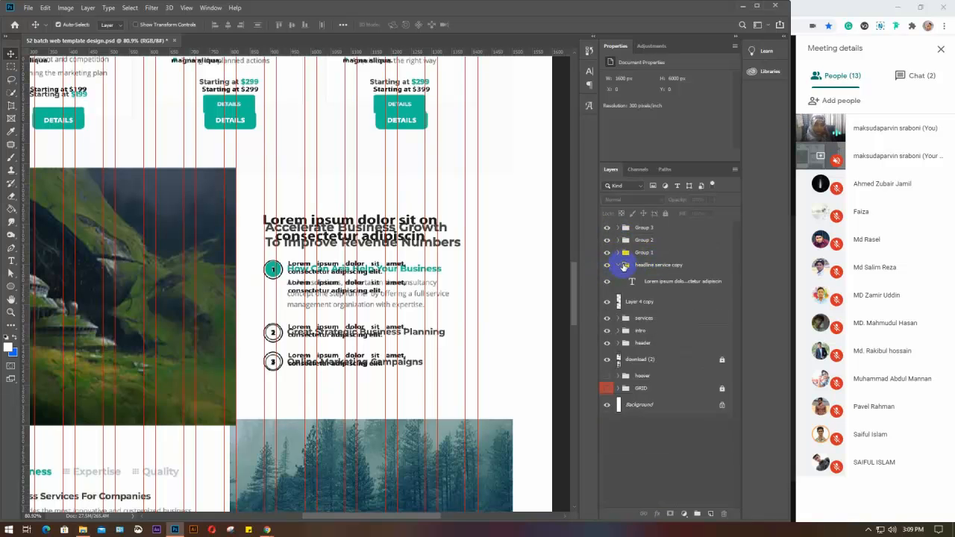
pyautogui.click(619, 266)
pyautogui.click(619, 267)
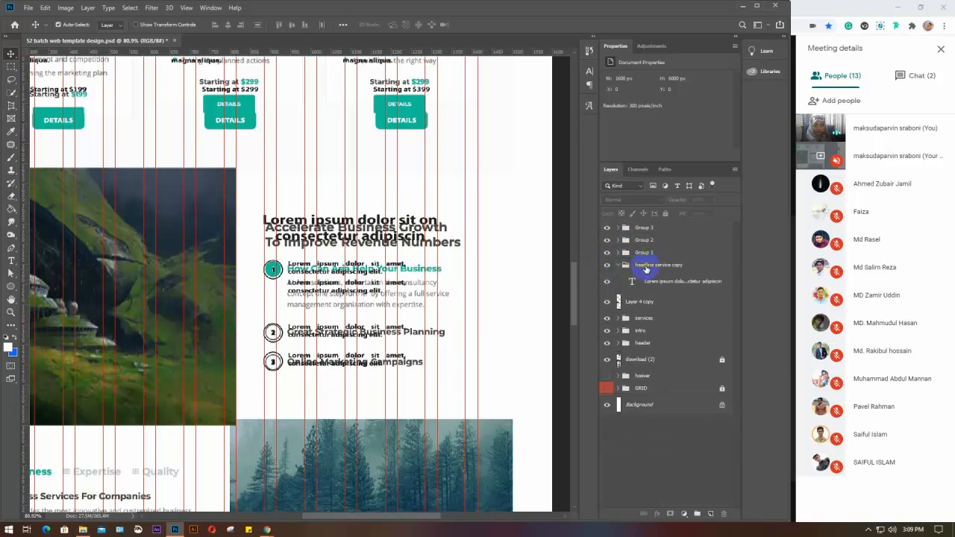
# Rename the headline service copy group as lorem ipsum
pyautogui.click(649, 269)
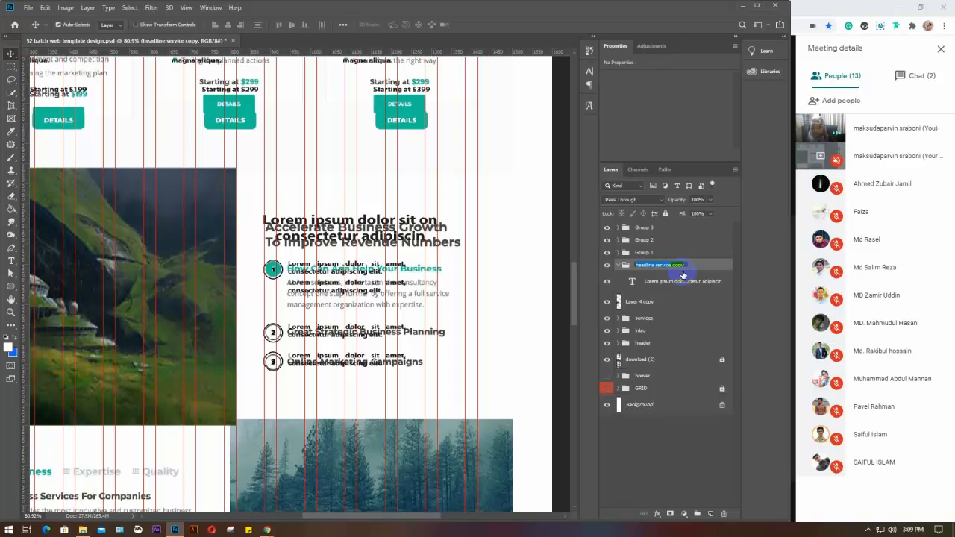
pyautogui.write('h')
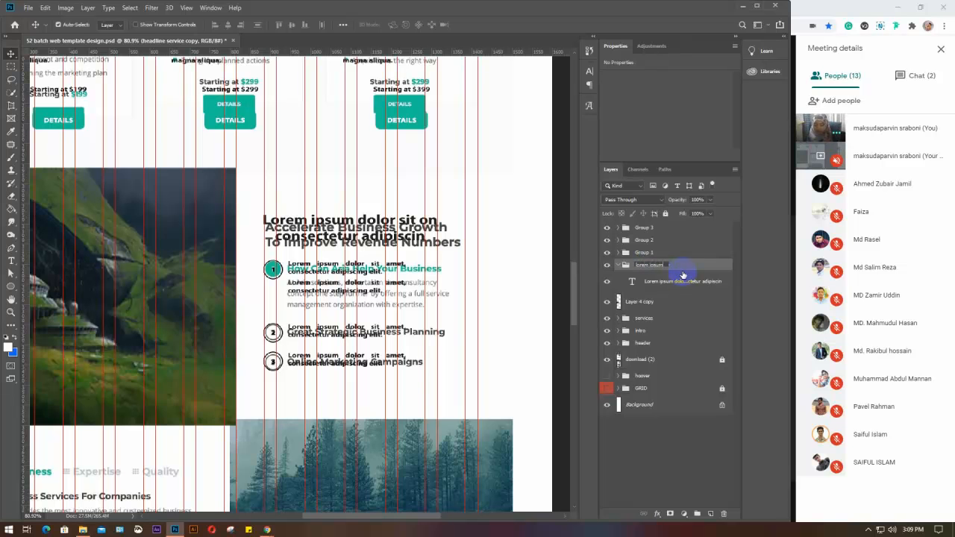
pyautogui.press('Return')
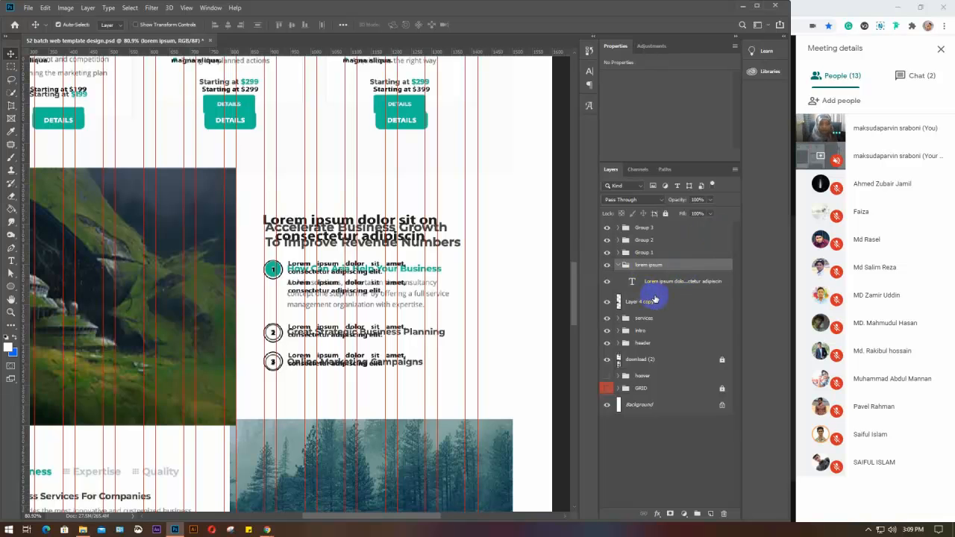
# Identify Layer 4 copy by toggling its visibility, and group it with the lorem ipsum group and Groups 1 to 3
pyautogui.click(607, 302)
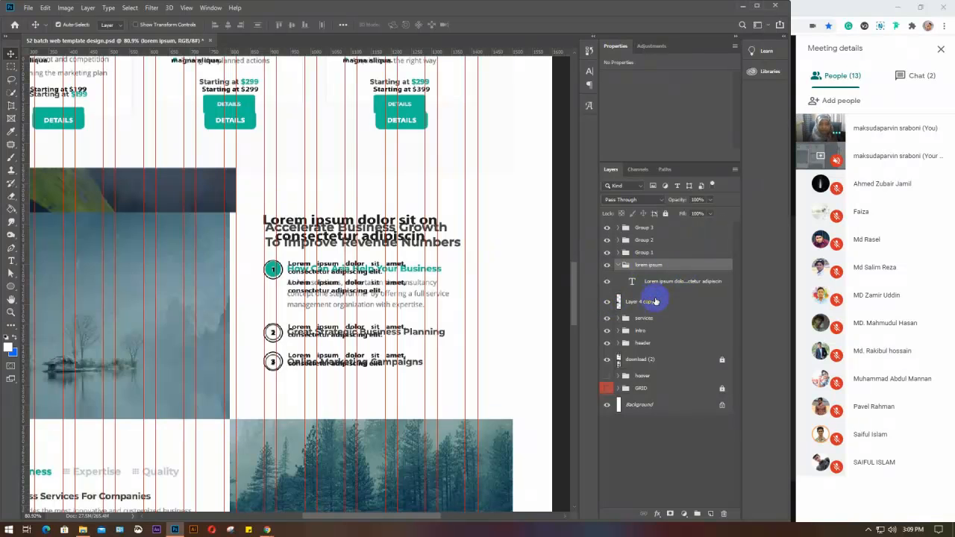
pyautogui.click(657, 301)
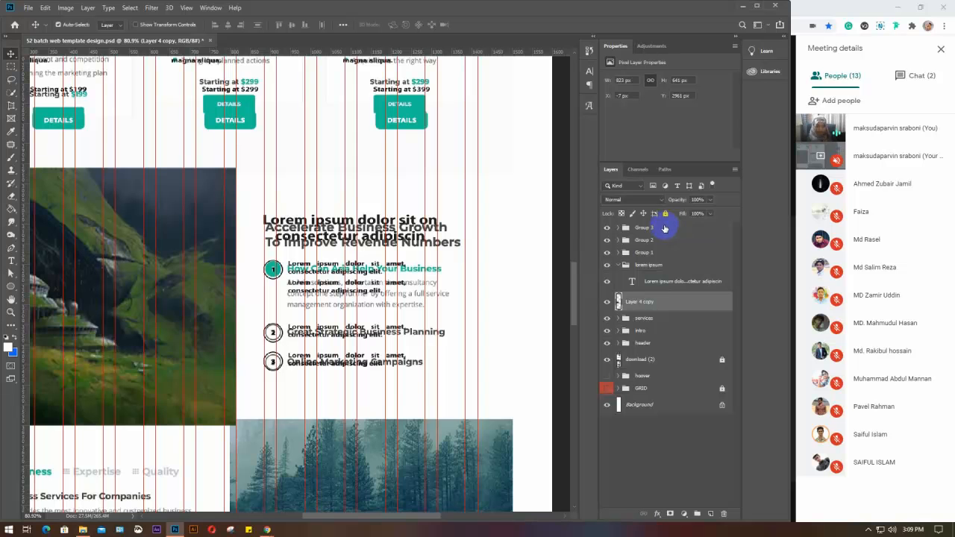
pyautogui.keyDown('shift'); pyautogui.click(660, 228); pyautogui.keyUp('shift')
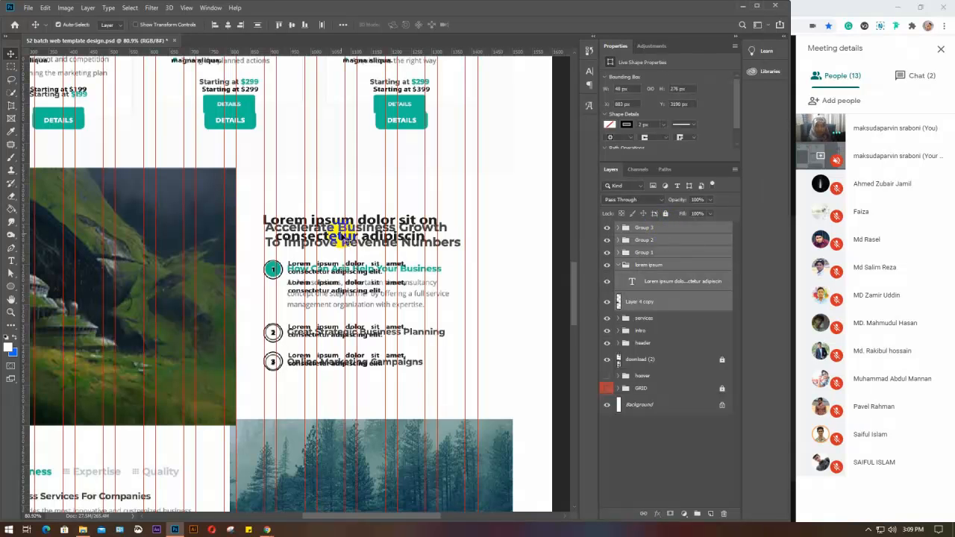
pyautogui.scroll(-2, 344, 235)
pyautogui.scroll(-4, 341, 236)
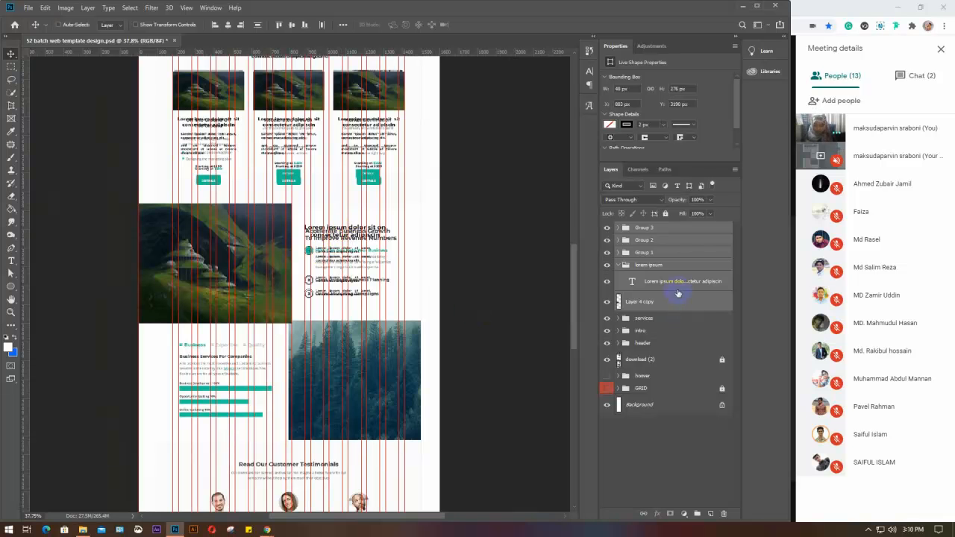
pyautogui.hotkey('ctrl', 'g')
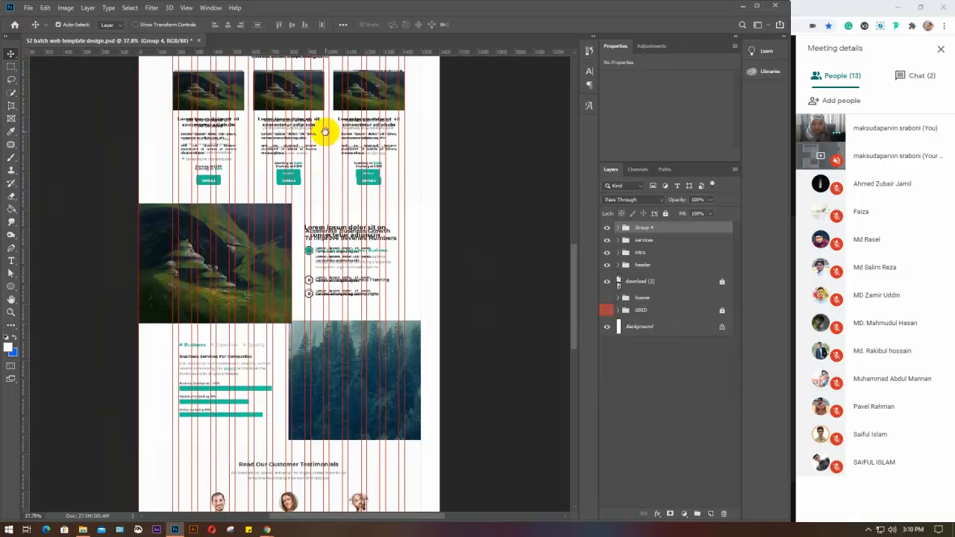
# Review the template from the header navigation down through its sections to the Accelerate Business Growth area
pyautogui.moveTo(324, 129); pyautogui.dragTo(329, 373)
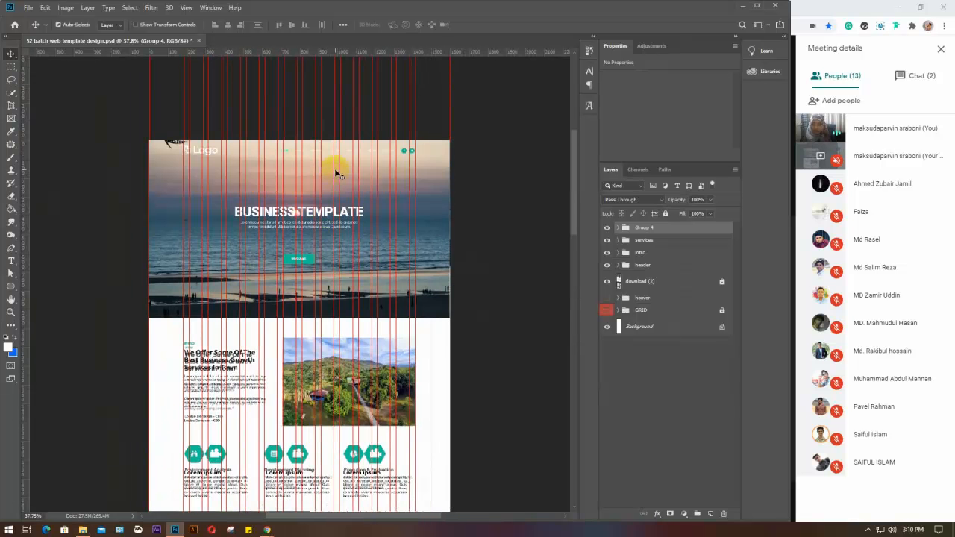
pyautogui.scroll(6, 335, 146)
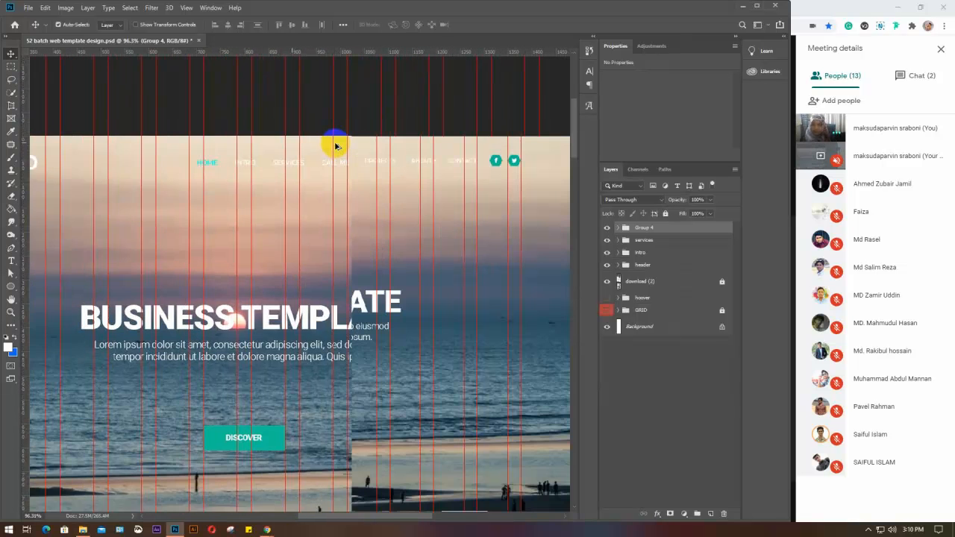
pyautogui.scroll(-5, 335, 147)
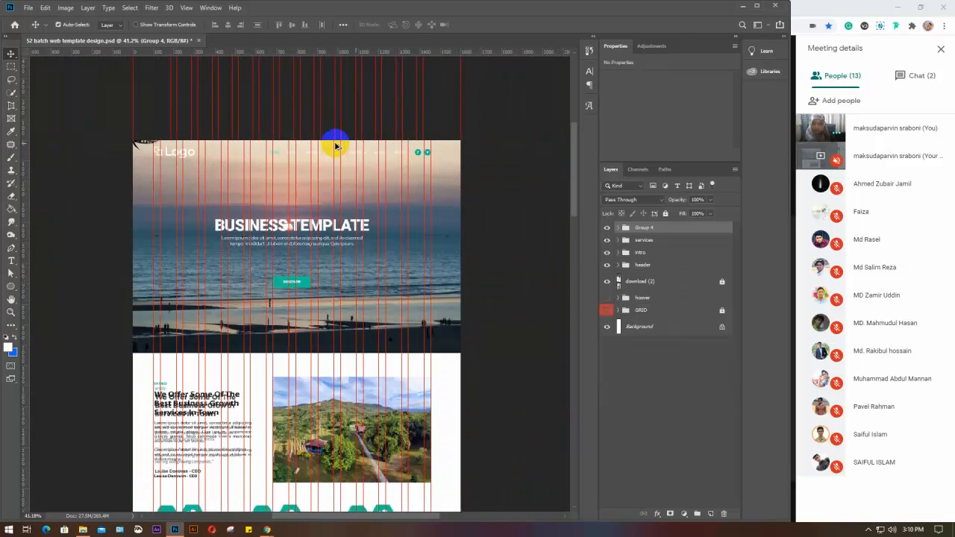
pyautogui.scroll(-2, 335, 147)
pyautogui.moveTo(334, 457); pyautogui.dragTo(307, 278)
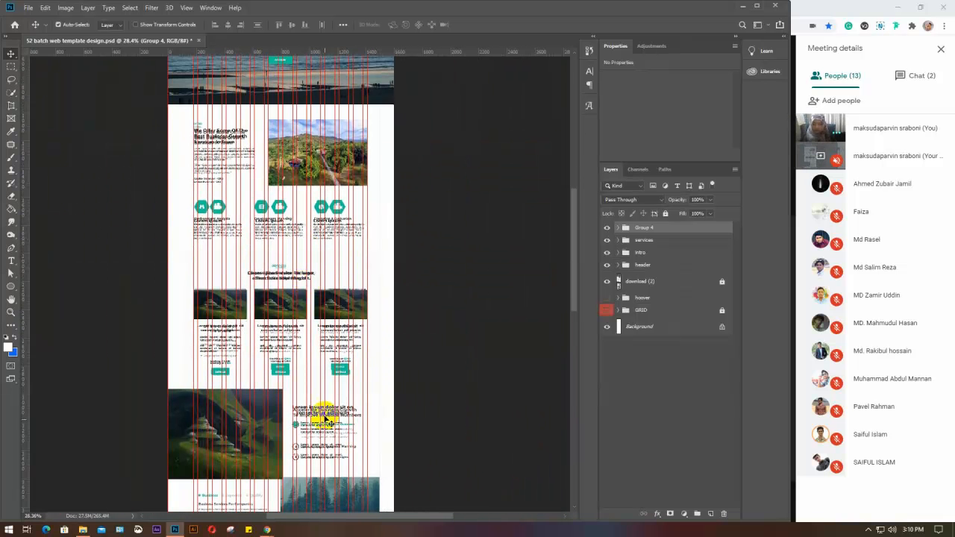
pyautogui.moveTo(325, 420); pyautogui.dragTo(326, 267)
pyautogui.scroll(2, 306, 272)
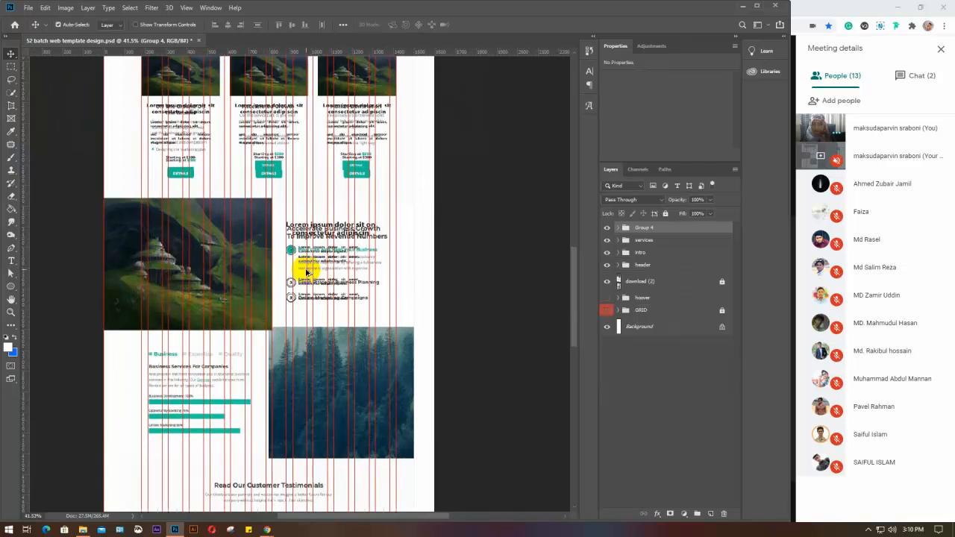
pyautogui.scroll(2, 306, 272)
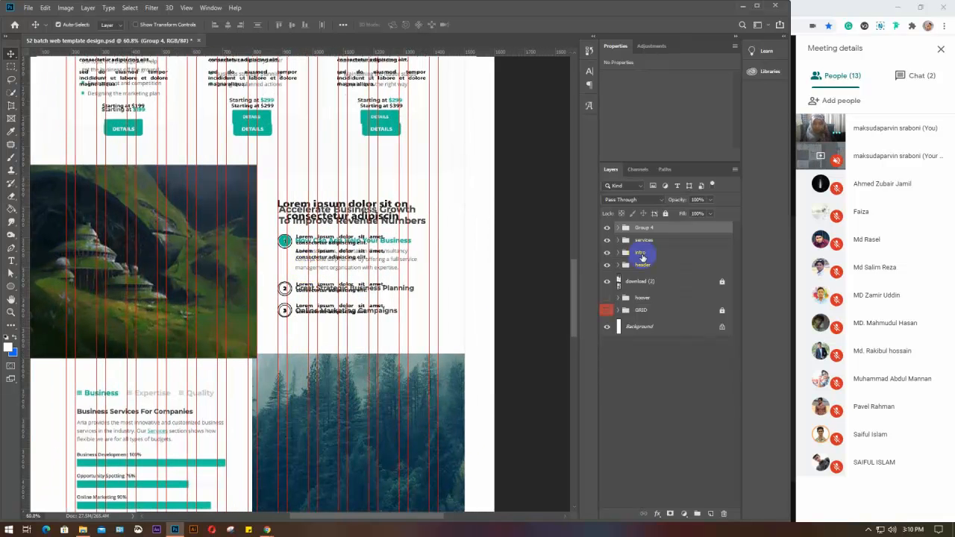
# Rename the new group holding the Accelerate Business Growth section as projects 1
pyautogui.moveTo(643, 257); pyautogui.dragTo(640, 234)
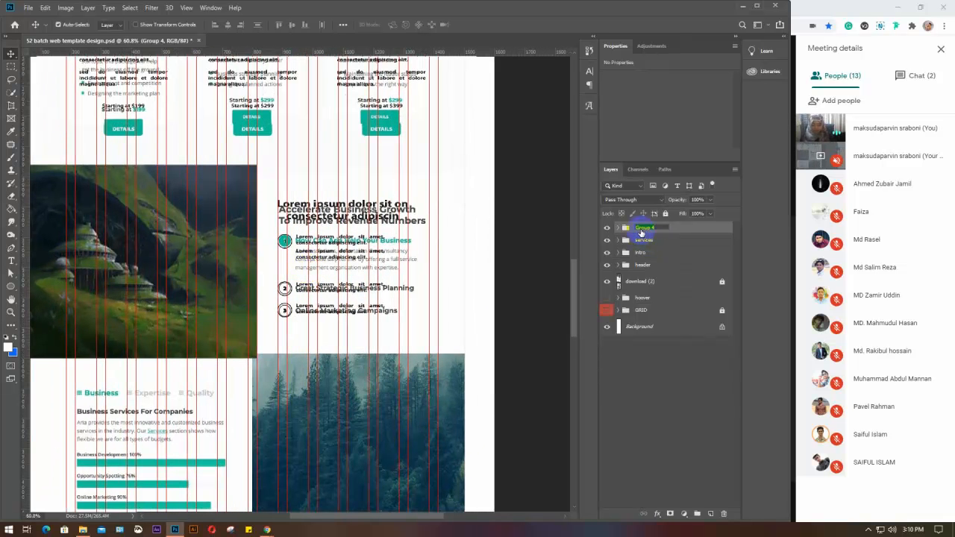
pyautogui.write('d')
pyautogui.press('Return')
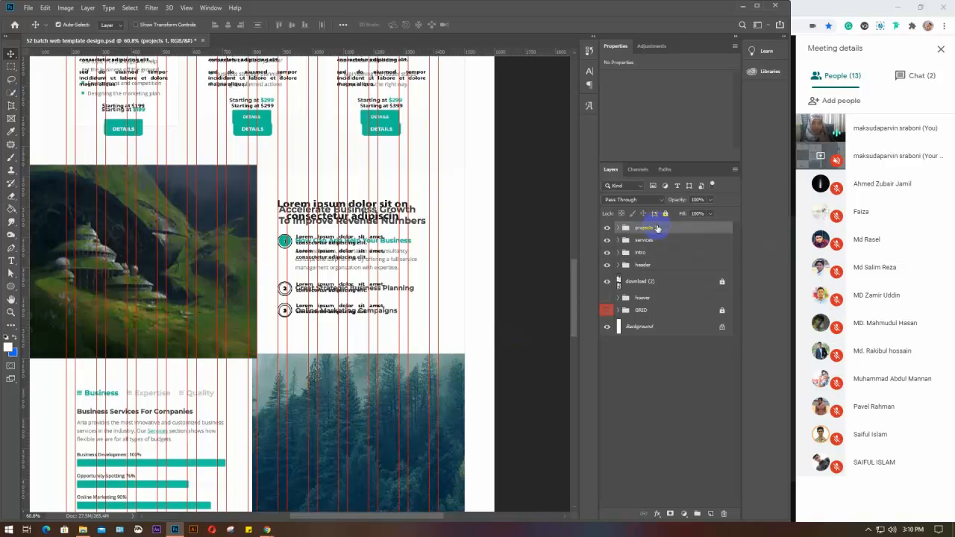
# Set Auto-Select to Group and duplicate the projects 1 group straight down onto the Business Services For Companies section
pyautogui.scroll(-2, 294, 278)
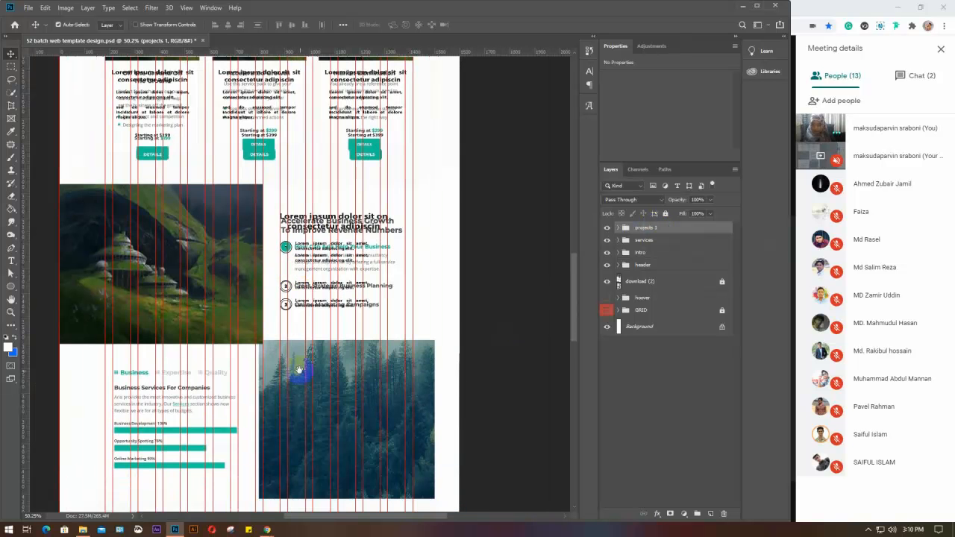
pyautogui.moveTo(300, 376); pyautogui.dragTo(286, 293)
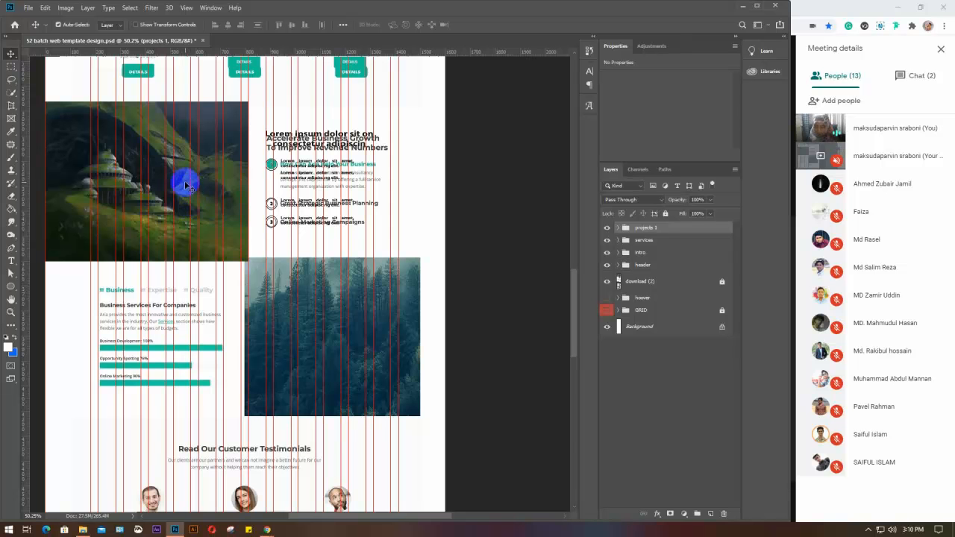
pyautogui.click(121, 28)
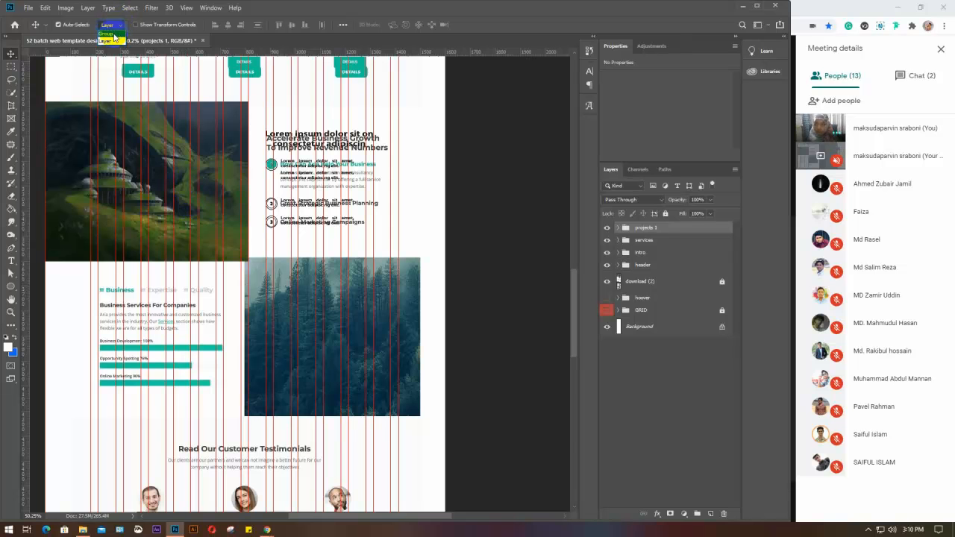
pyautogui.click(110, 26)
pyautogui.click(177, 165)
pyautogui.moveTo(177, 165); pyautogui.dragTo(180, 321)
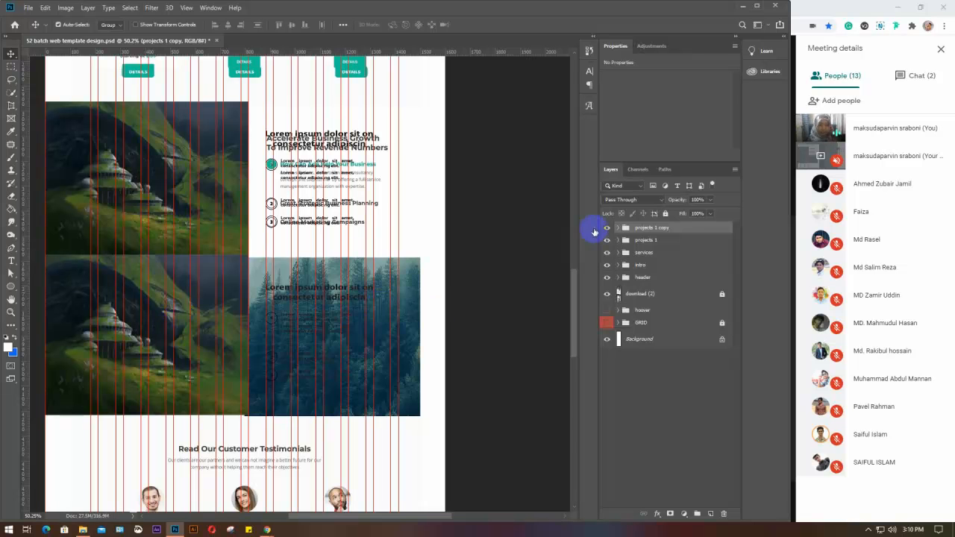
# Check the contents of the projects 1 copy group, toggling the visibility of its Layer 4 copy image
pyautogui.click(617, 231)
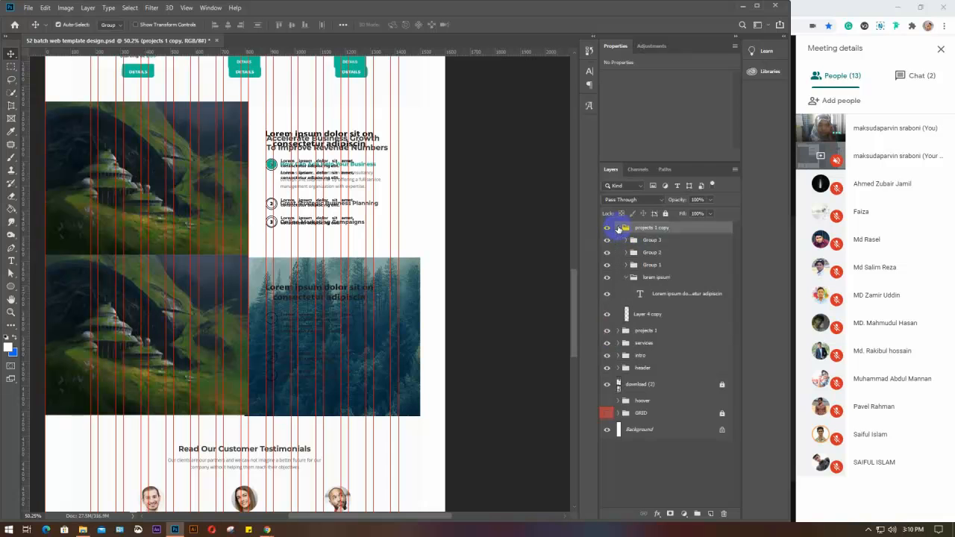
pyautogui.click(658, 317)
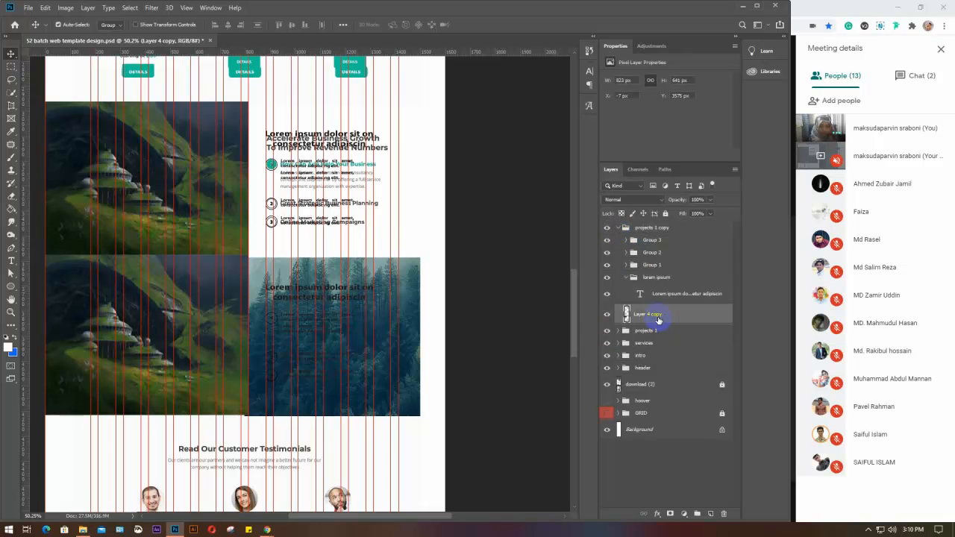
pyautogui.click(606, 314)
pyautogui.click(606, 314)
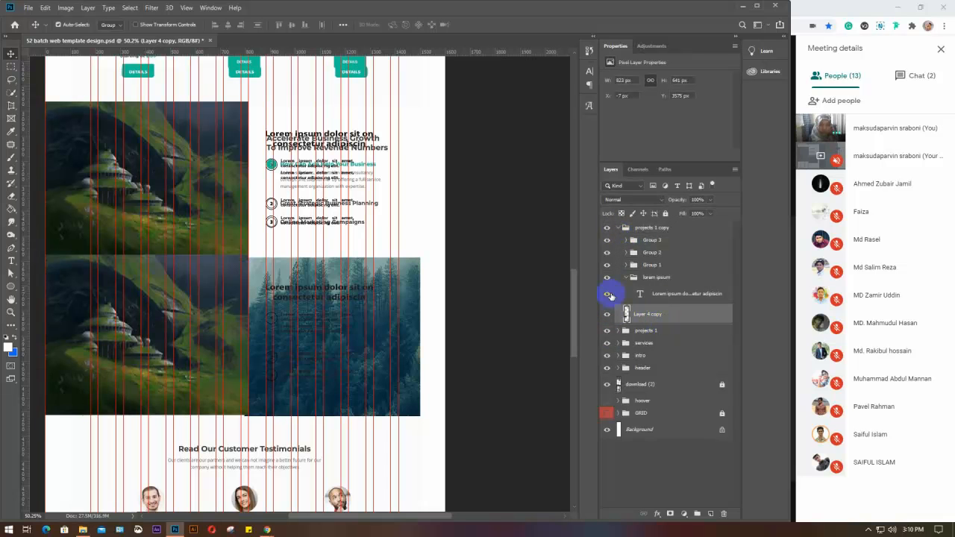
pyautogui.click(650, 230)
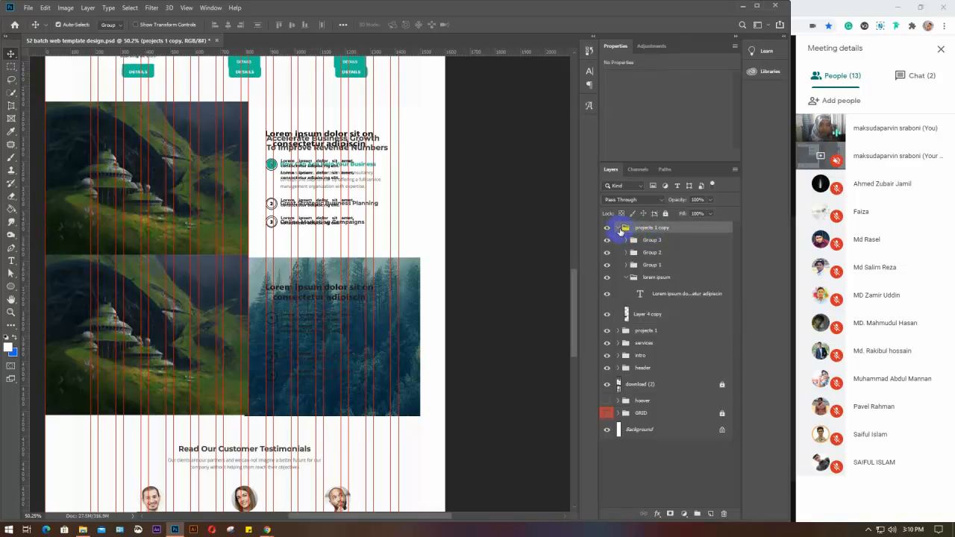
pyautogui.click(619, 229)
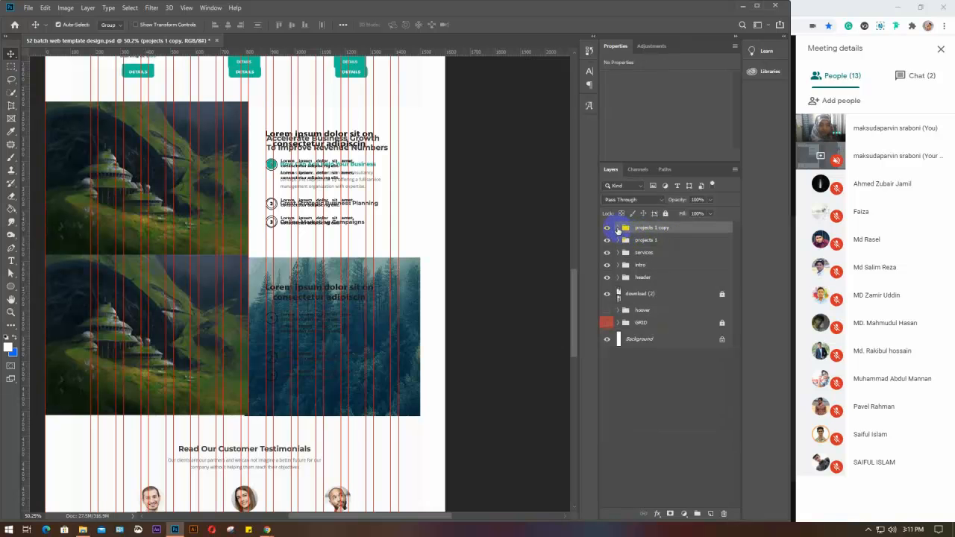
# Shift the whole projects 1 copy group slightly right, bringing its landscape image to X 24 px
pyautogui.click(619, 228)
pyautogui.click(658, 241)
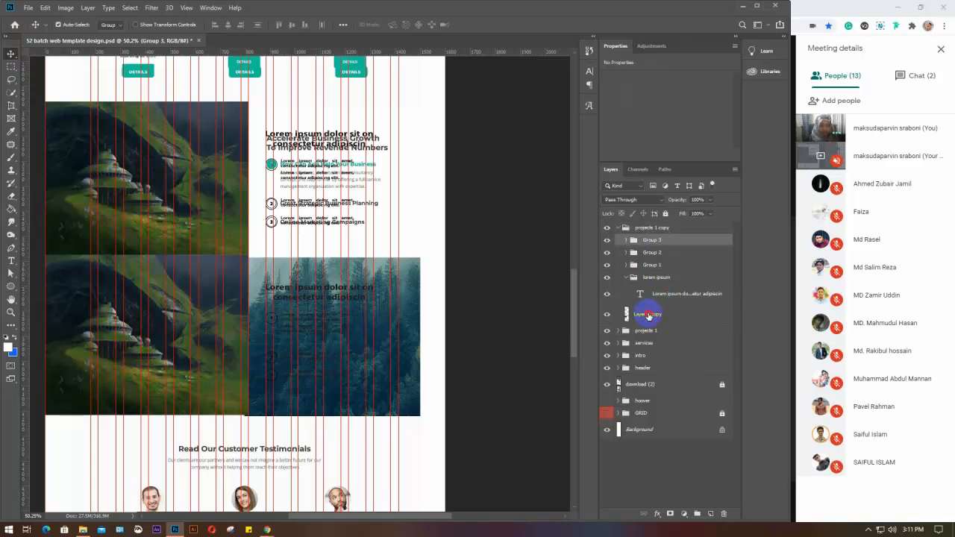
pyautogui.click(646, 314)
pyautogui.moveTo(208, 334); pyautogui.dragTo(134, 329)
# Set Auto-Select to Layer and select the duplicated landscape image in the projects 1 copy group
pyautogui.click(123, 25)
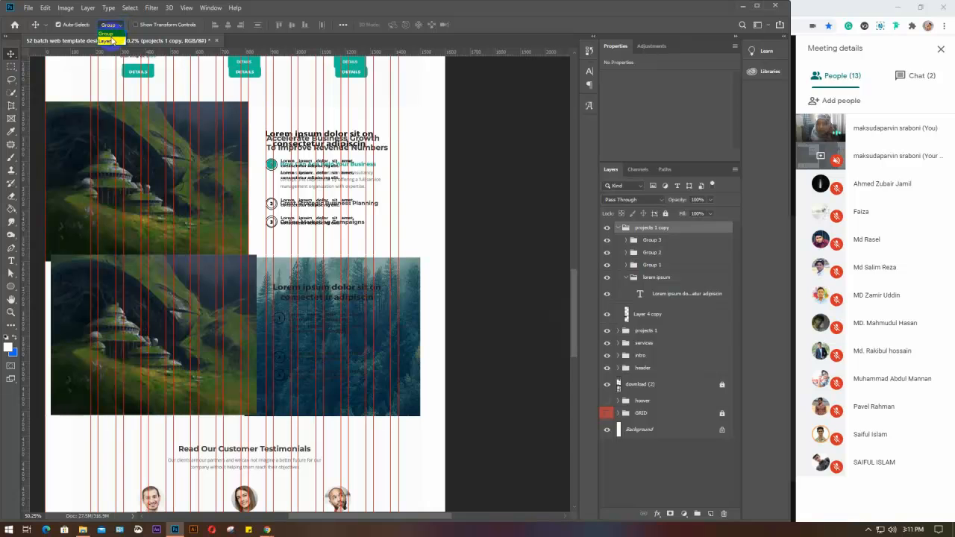
pyautogui.click(108, 40)
pyautogui.click(172, 321)
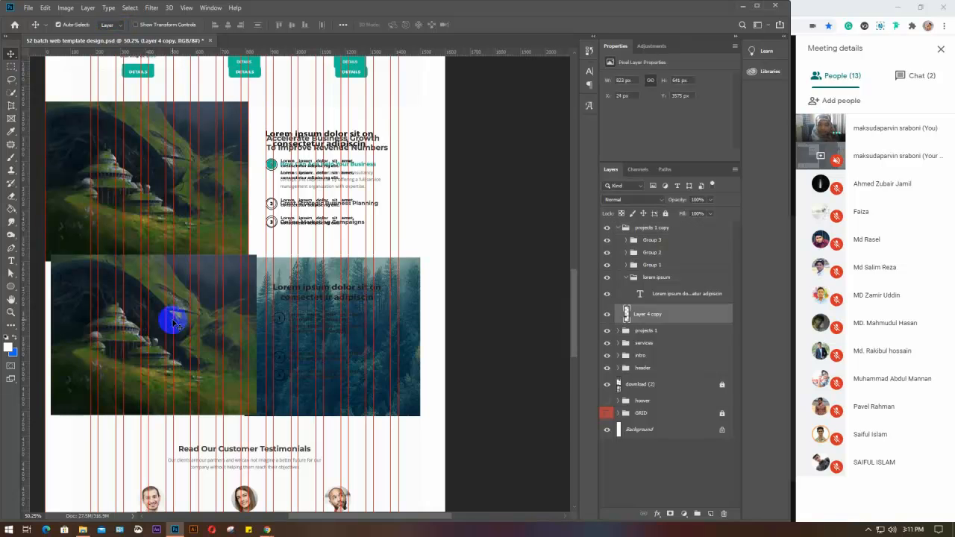
# Move the duplicated landscape image right to X 780 px, and the heading with its numbered groups left over the Business Services text
pyautogui.moveTo(166, 320); pyautogui.dragTo(357, 336)
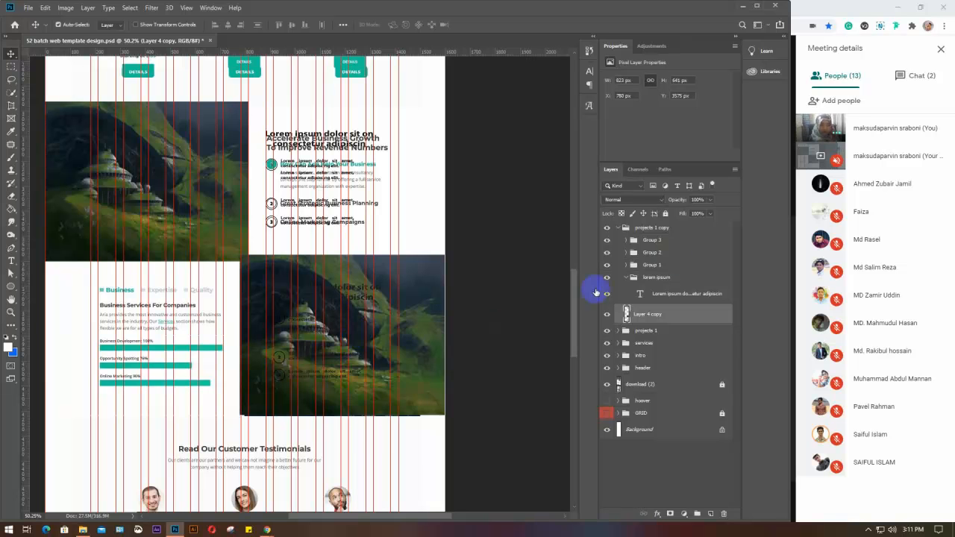
pyautogui.click(688, 240)
pyautogui.keyDown('shift'); pyautogui.click(662, 294); pyautogui.keyUp('shift')
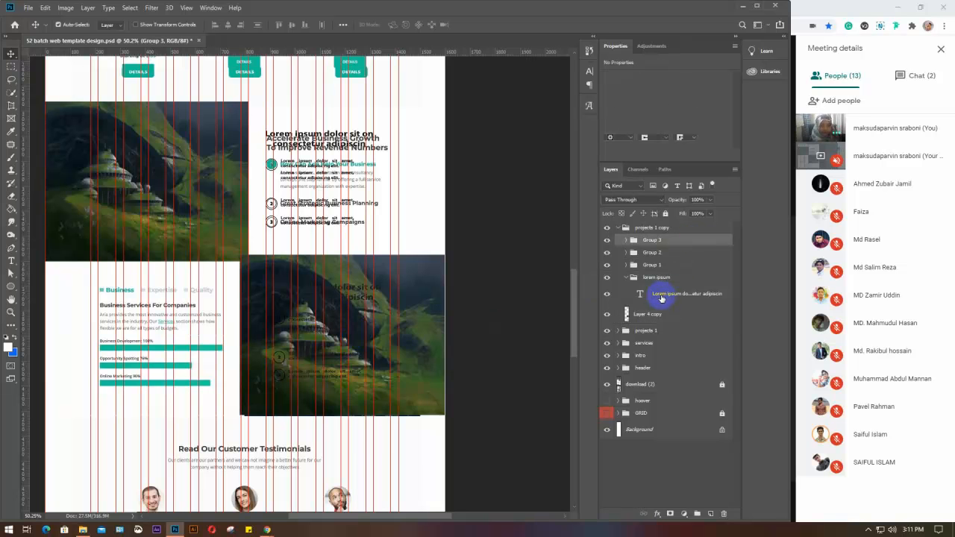
pyautogui.moveTo(310, 331); pyautogui.dragTo(131, 352)
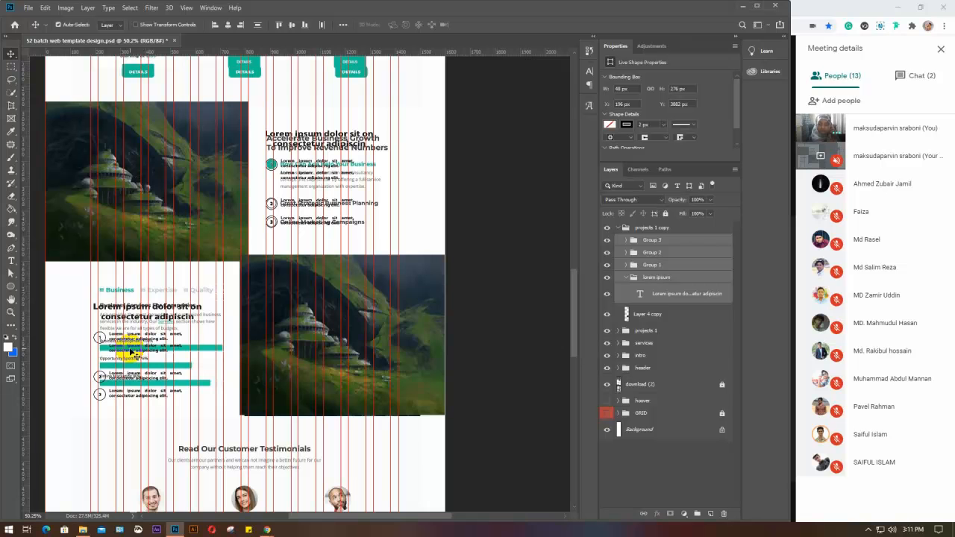
# Nudge the selected heading and numbered groups to X 215 px and Y 3878 px, lining them up with the column guide
pyautogui.press('Right')
pyautogui.press('Right')
pyautogui.press('Right')
pyautogui.press('Right')
pyautogui.press('Right')
pyautogui.press('Right')
pyautogui.press('Right')
pyautogui.press('Right')
pyautogui.press('Right')
pyautogui.press('Right')
pyautogui.press('Right')
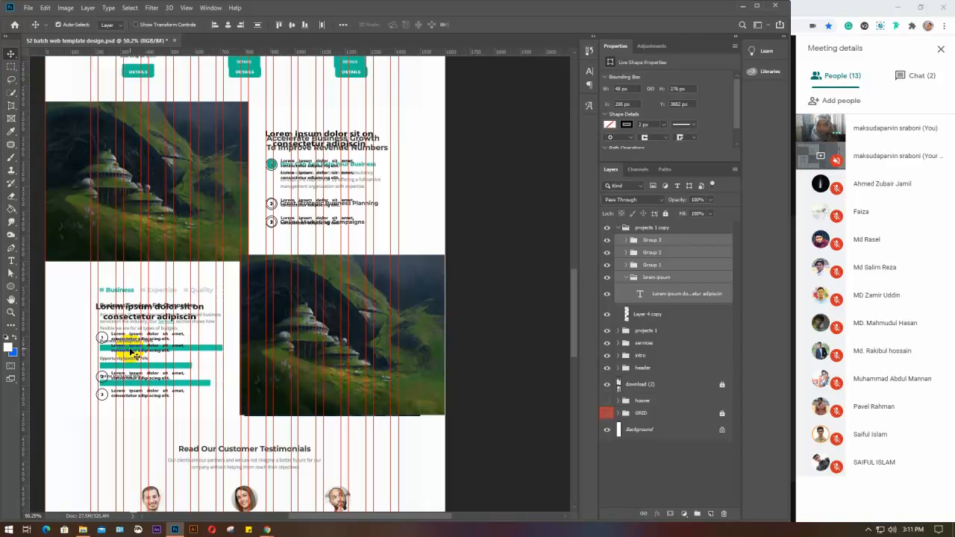
pyautogui.press('Right')
pyautogui.press('Right')
pyautogui.press('Right')
pyautogui.press('Right')
pyautogui.press('Right')
pyautogui.press('Right')
pyautogui.press('Right')
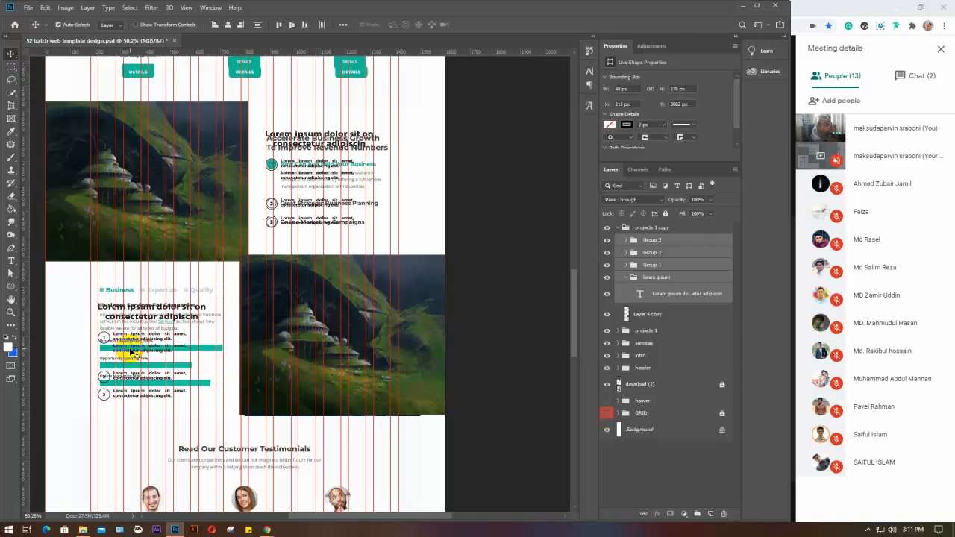
pyautogui.press('Right')
pyautogui.press('Up')
pyautogui.press('Up')
pyautogui.press('Up')
pyautogui.press('Up')
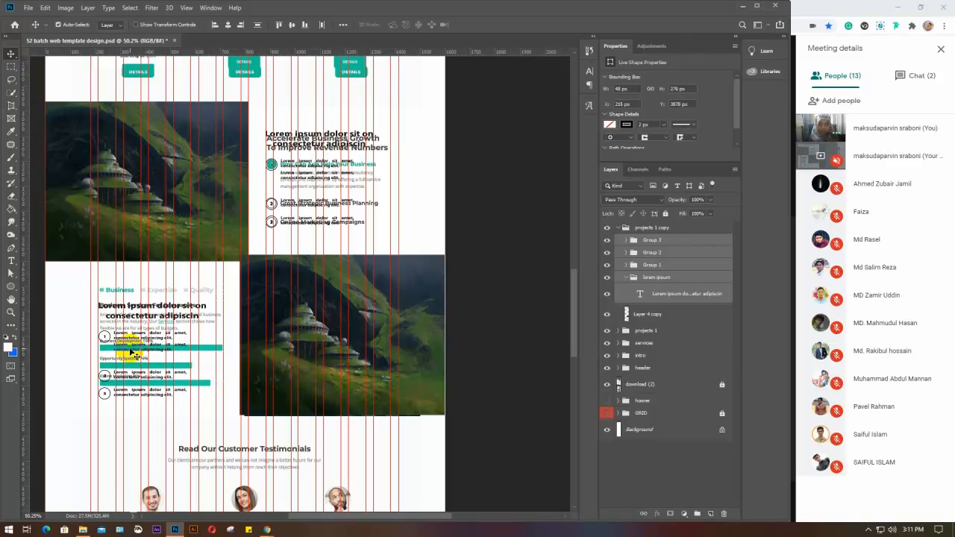
# Rename the projects 1 copy group as projects 2
pyautogui.click(679, 256)
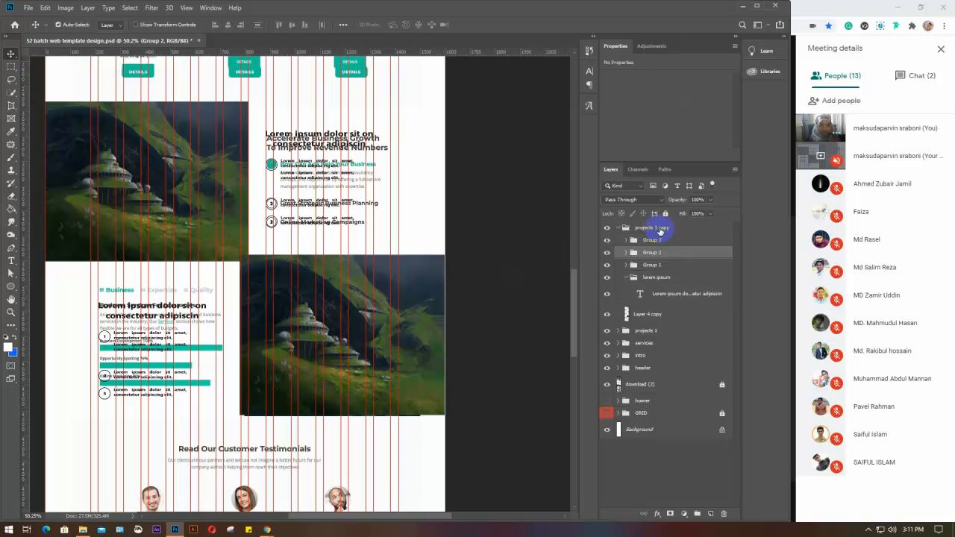
pyautogui.click(656, 230)
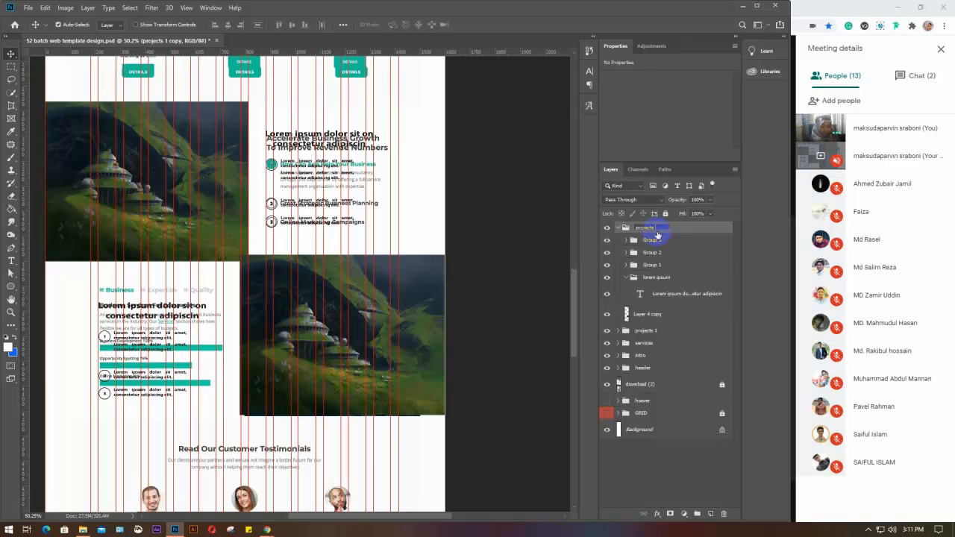
pyautogui.click(661, 243)
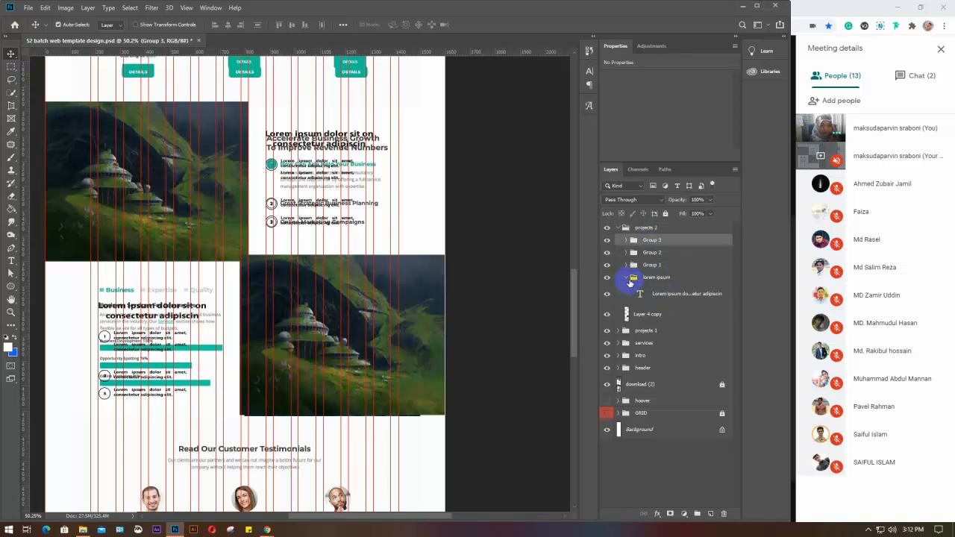
pyautogui.click(649, 315)
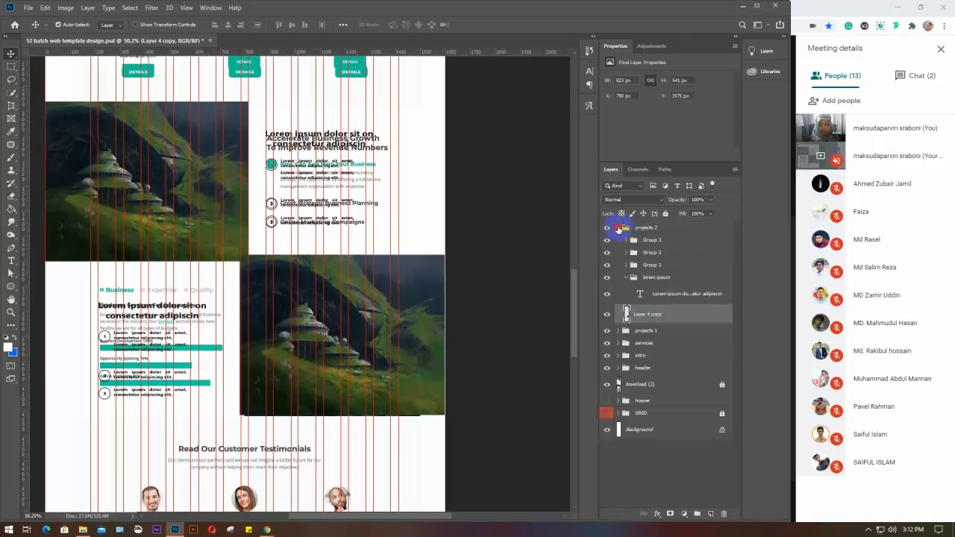
pyautogui.click(618, 228)
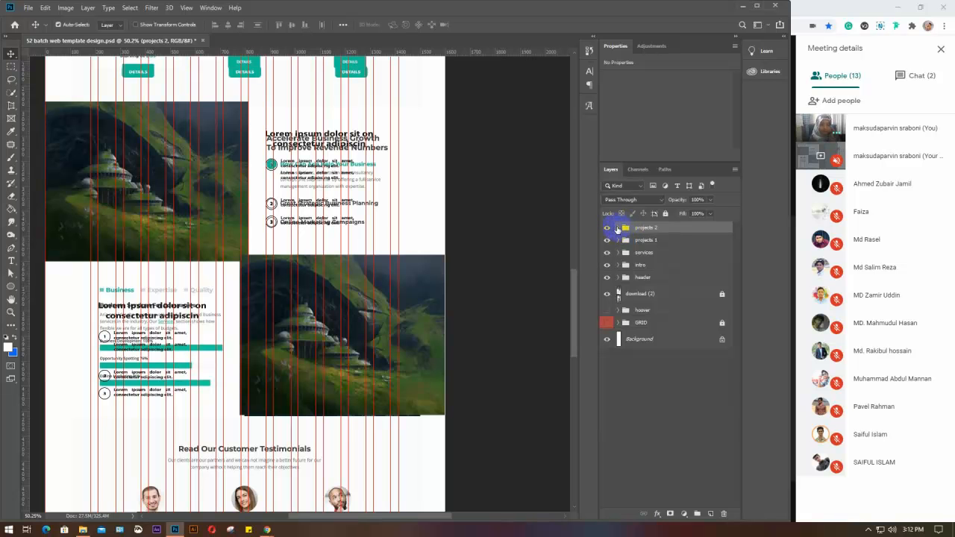
pyautogui.click(618, 228)
# Add a text layer reading Business inside the projects 2 group, just above the reference's Business label
pyautogui.click(655, 241)
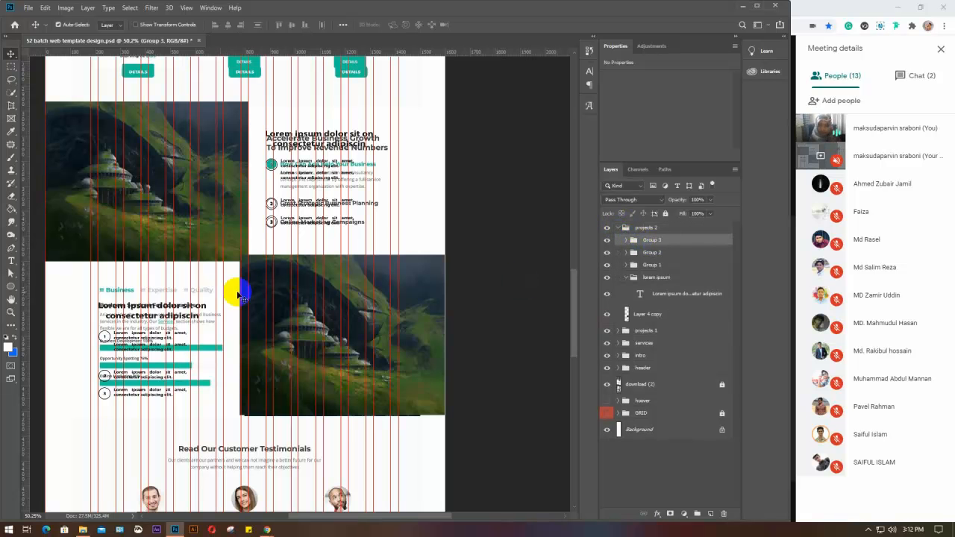
pyautogui.scroll(4, 138, 292)
pyautogui.scroll(2, 106, 293)
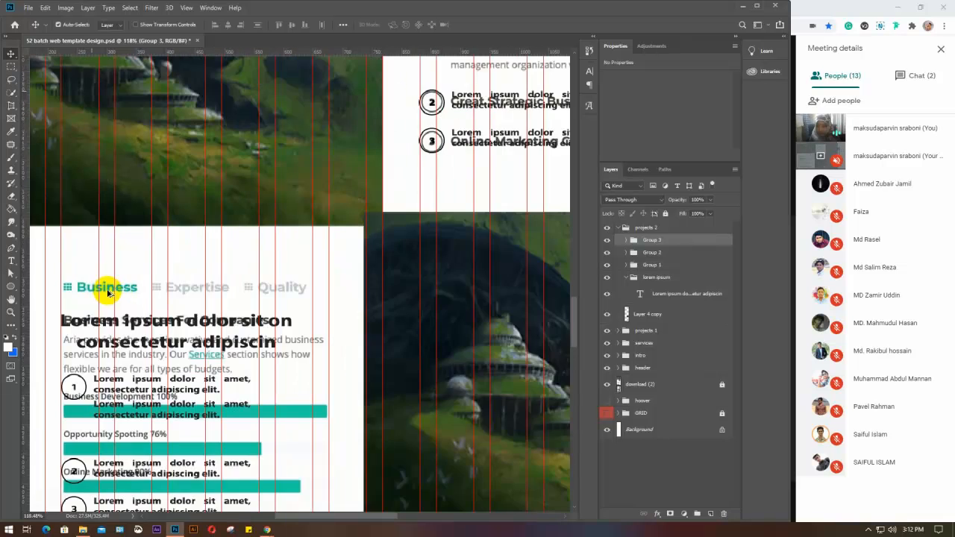
pyautogui.moveTo(184, 305); pyautogui.dragTo(250, 306)
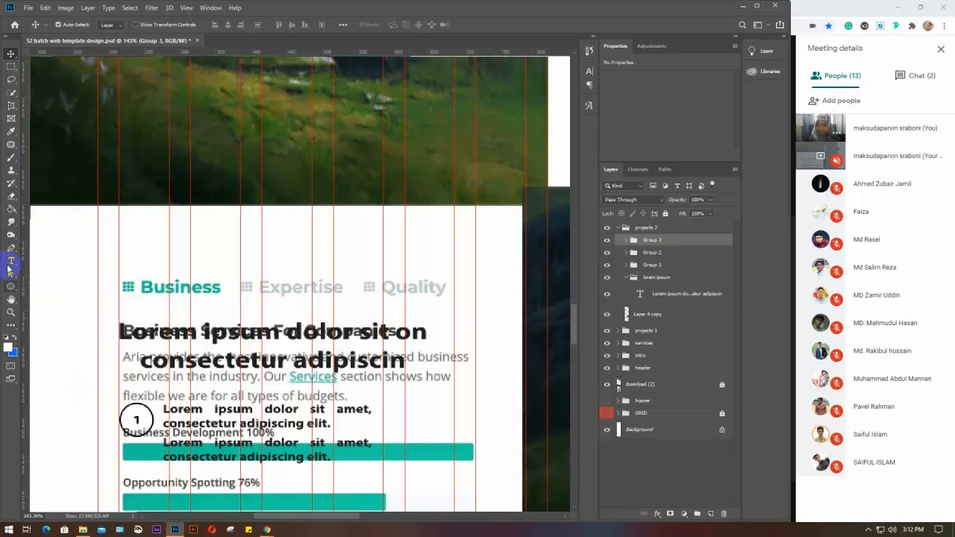
pyautogui.click(10, 261)
pyautogui.click(162, 267)
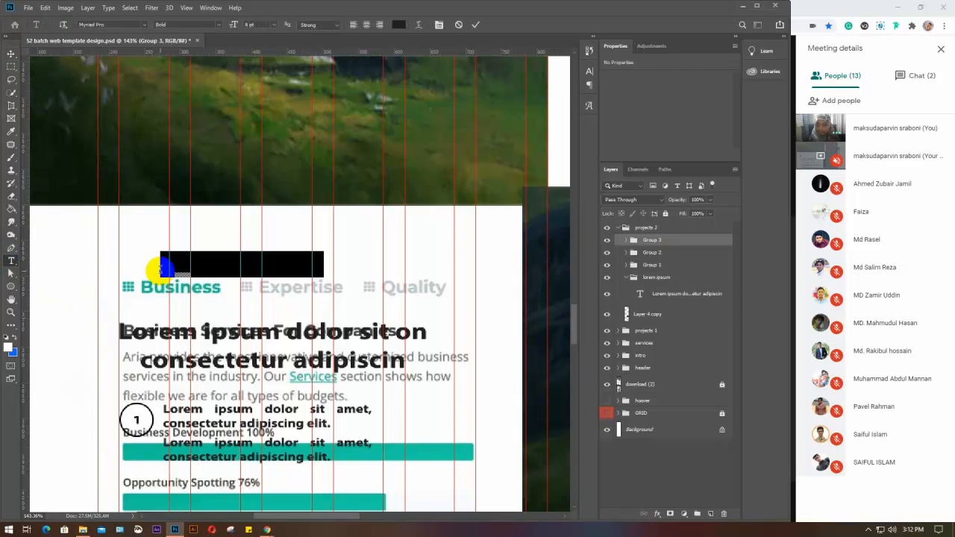
pyautogui.write('Business')
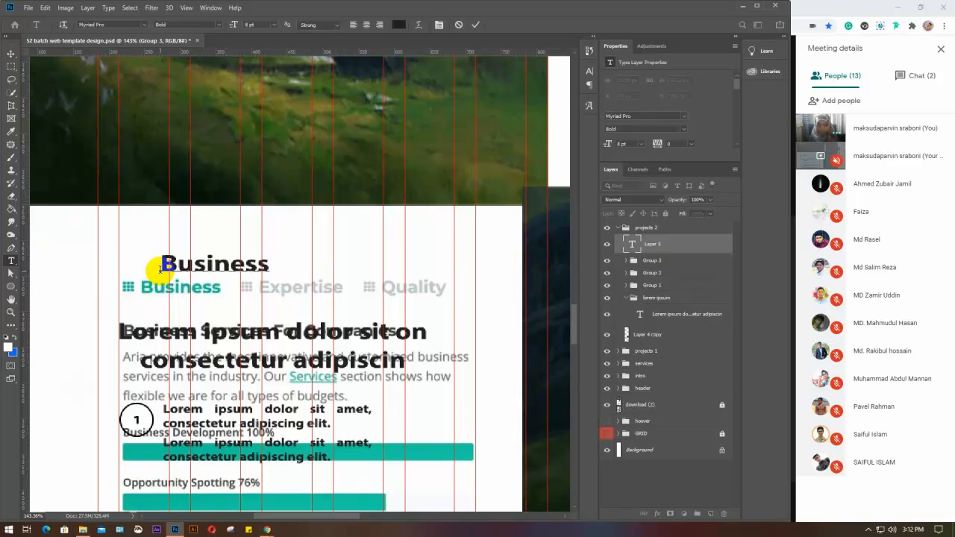
# Set the new Business text's font size to 6 pt
pyautogui.moveTo(160, 267); pyautogui.dragTo(284, 264)
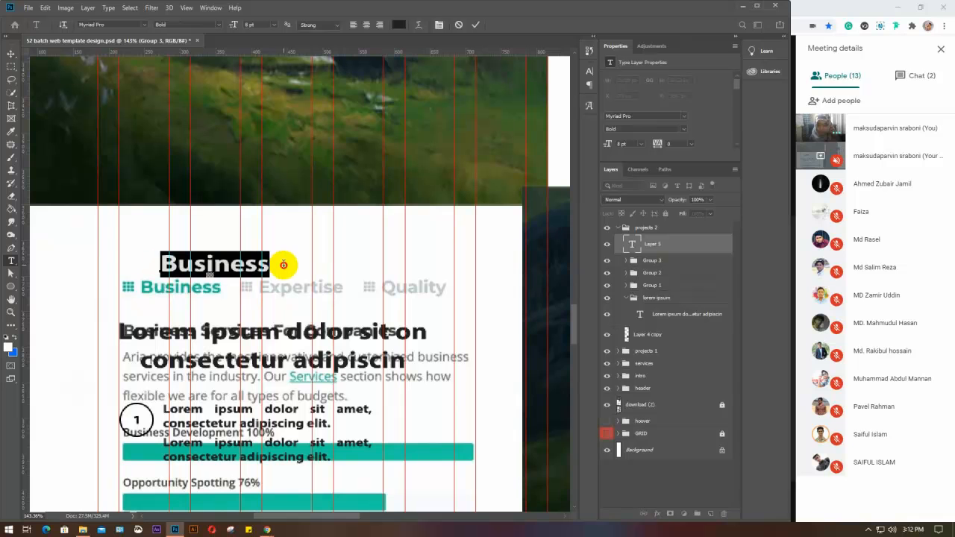
pyautogui.click(589, 71)
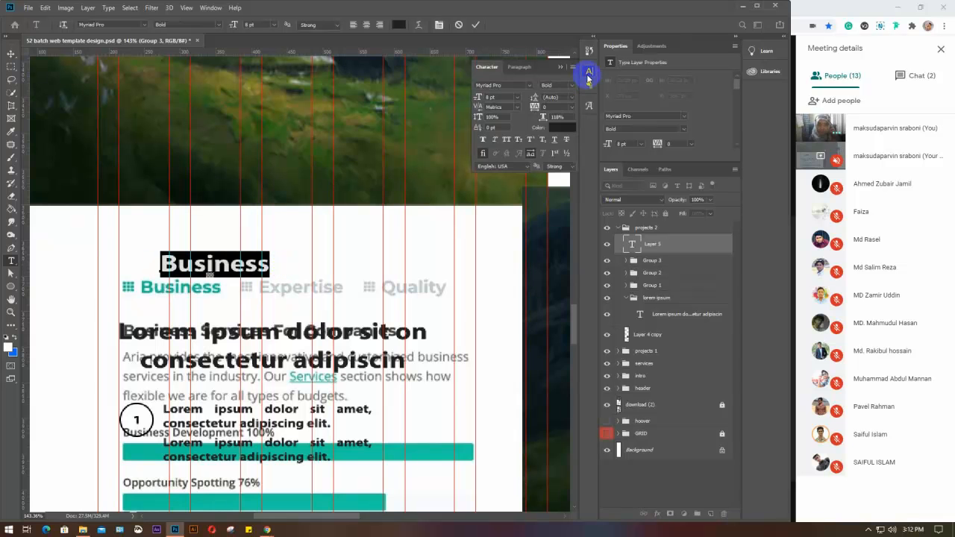
pyautogui.press('Down')
pyautogui.press('Down')
pyautogui.press('Down')
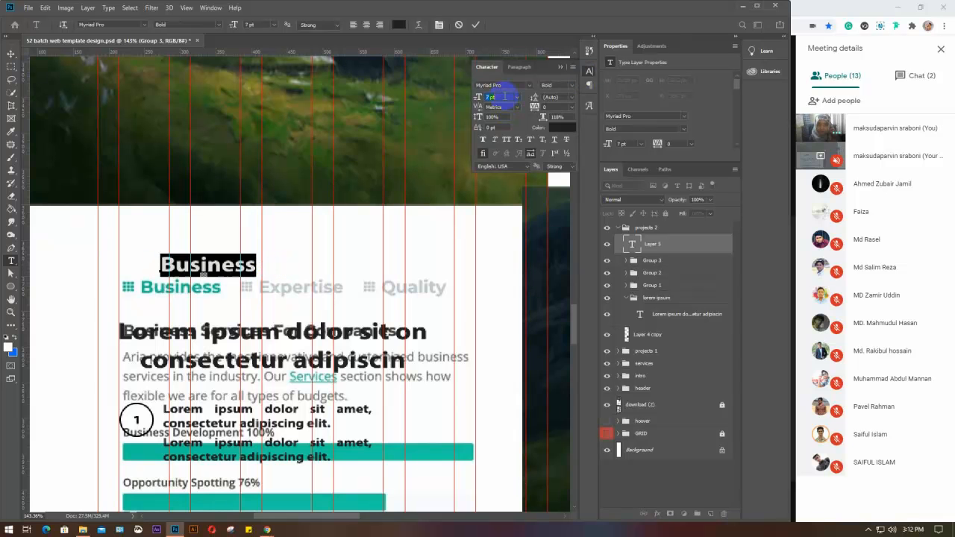
pyautogui.press('Up')
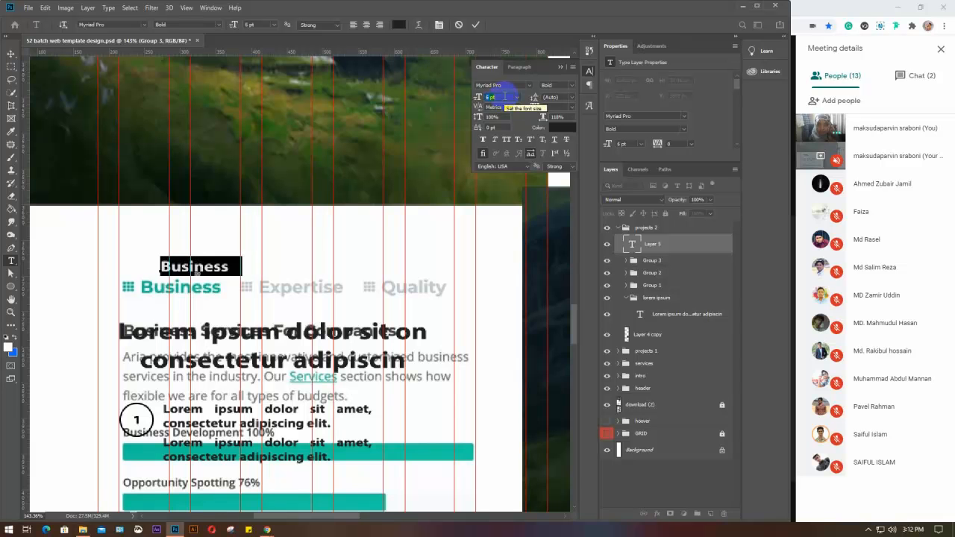
pyautogui.hotkey('ctrl', 'Return')
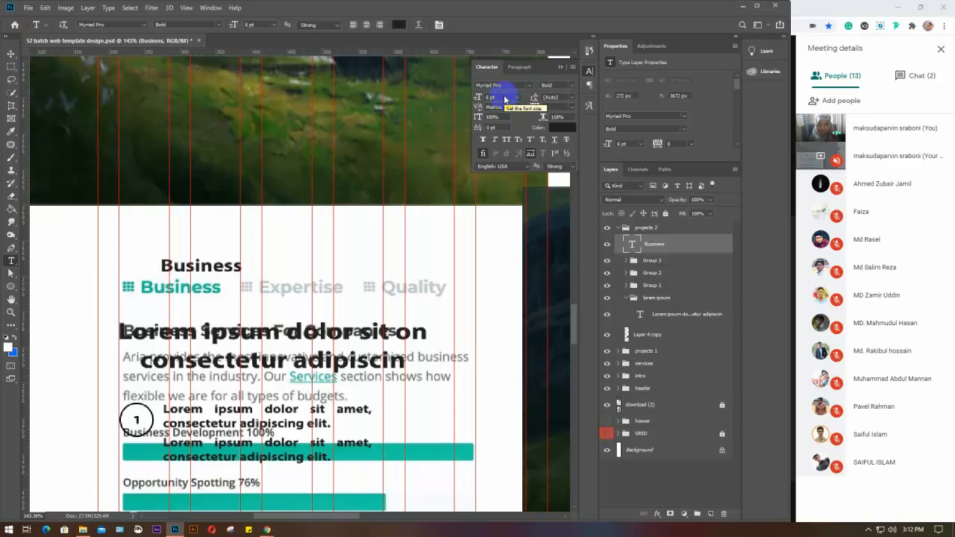
# Place the Business text on the reference's Business label and put copies of it over the Expertise and Quality labels
pyautogui.press('v')
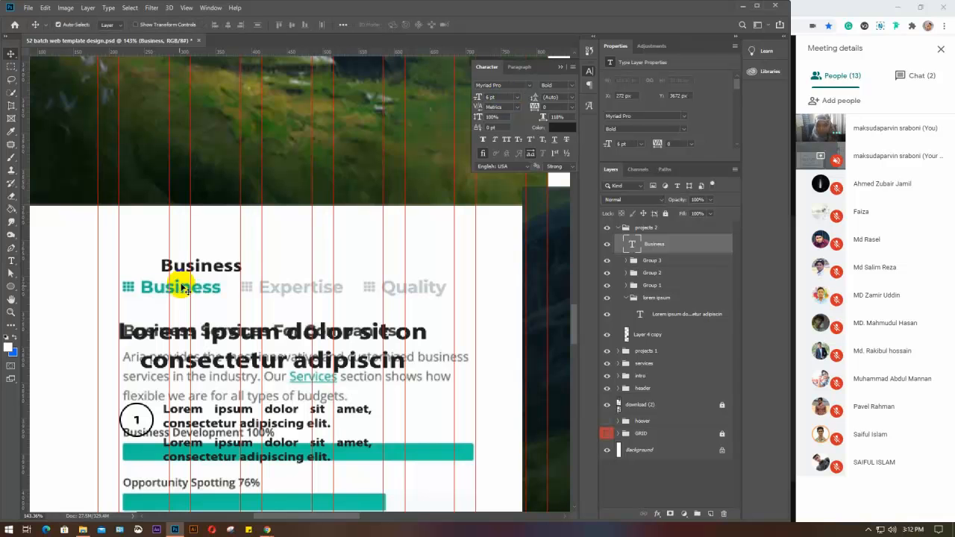
pyautogui.moveTo(196, 272); pyautogui.dragTo(405, 288)
# Replace the text of the two Business copies with Expertise and Quality
pyautogui.click(11, 261)
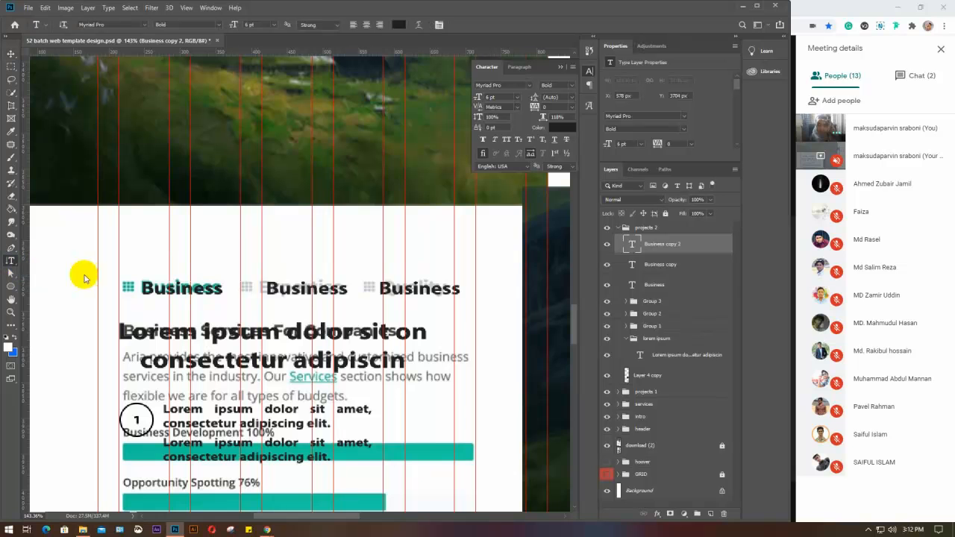
pyautogui.moveTo(269, 289); pyautogui.dragTo(354, 289)
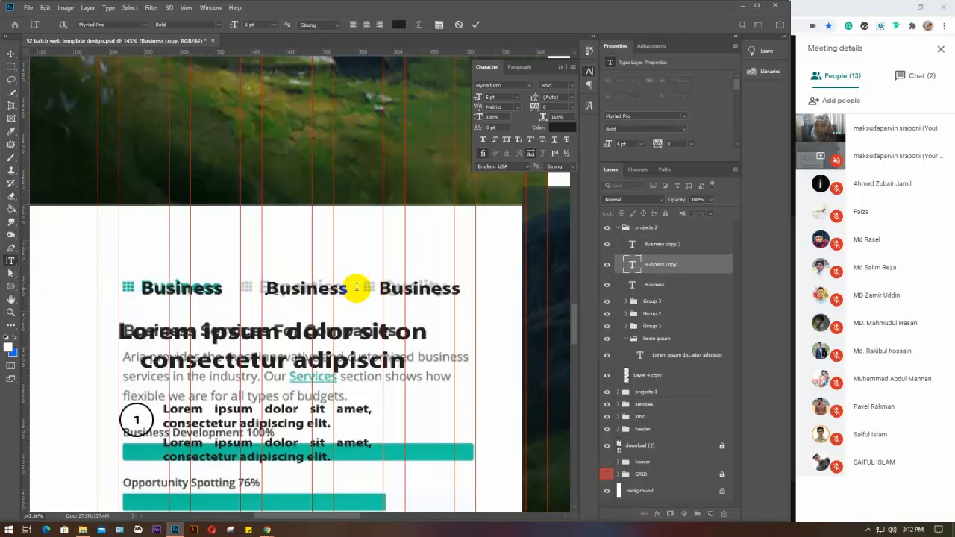
pyautogui.write('Expertise')
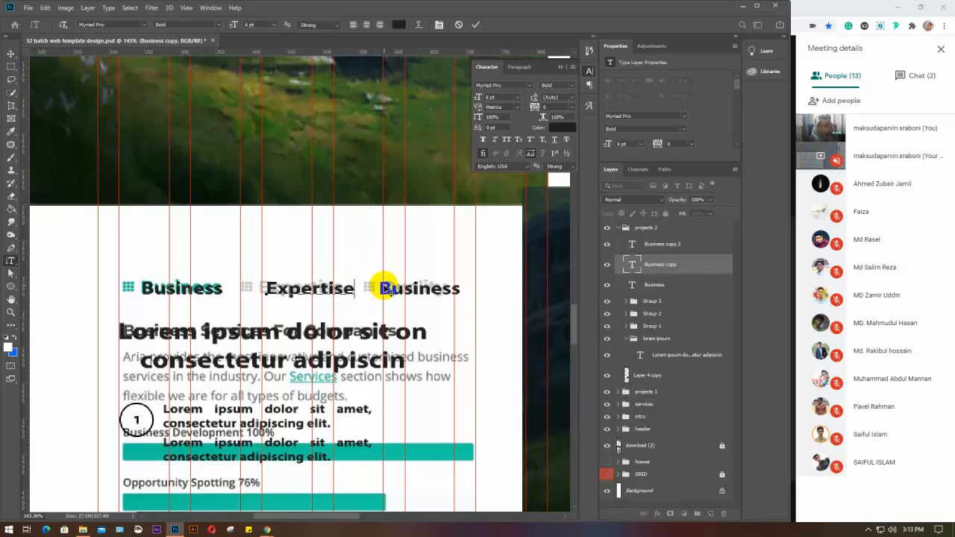
pyautogui.click(385, 287)
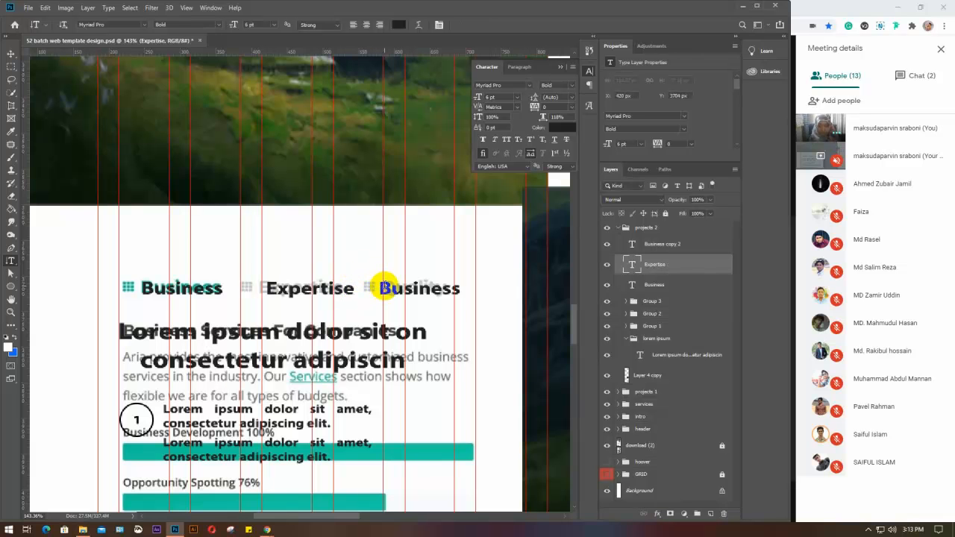
pyautogui.moveTo(379, 288); pyautogui.dragTo(458, 280)
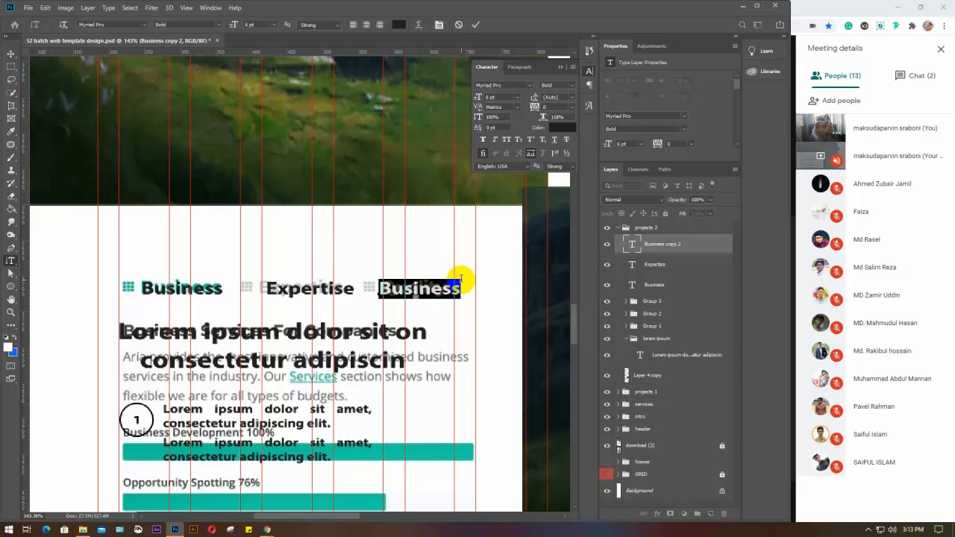
pyautogui.write('Quality')
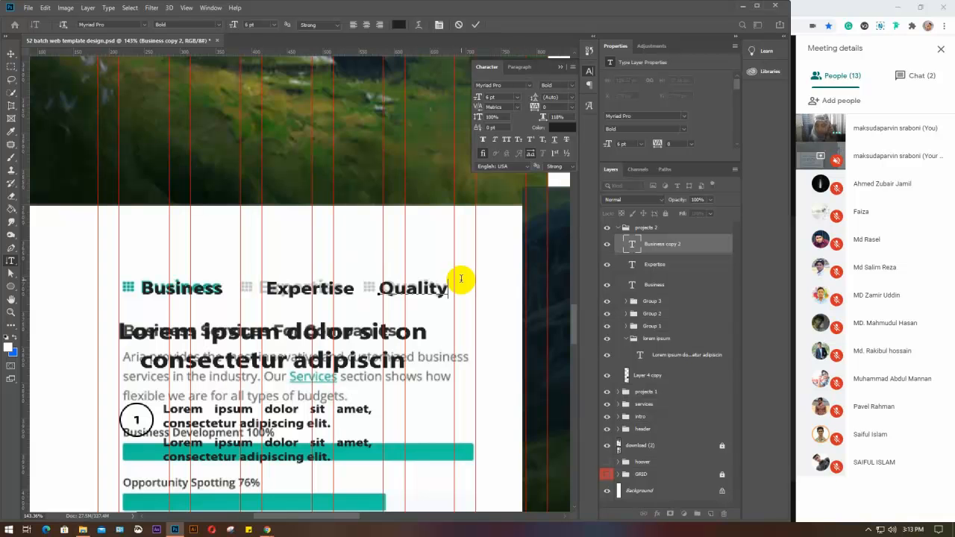
pyautogui.hotkey('ctrl', 'Return')
pyautogui.press('v')
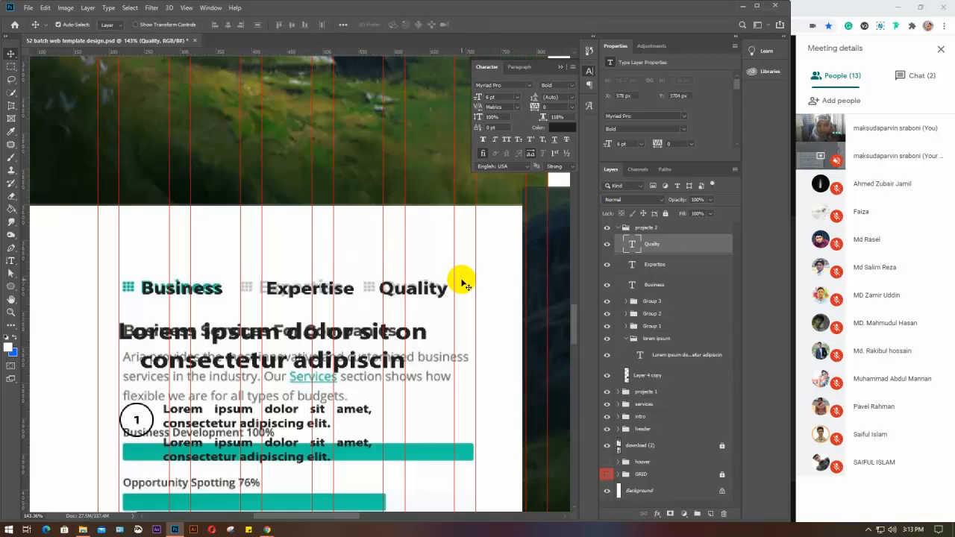
# Switch to the IcoFont icons page in the browser, clear the multimedia filter, and examine the categories and icon list for a grid-like icon
pyautogui.moveTo(267, 529)
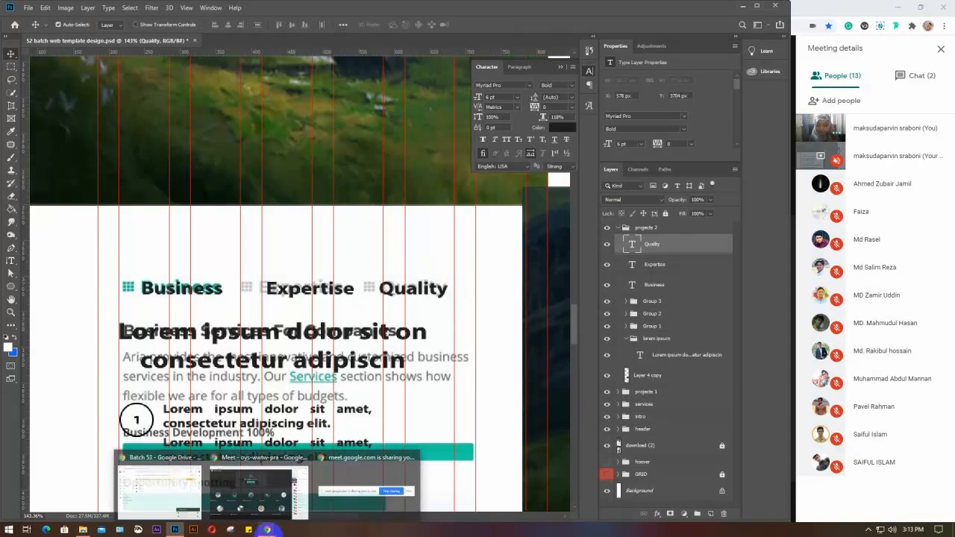
pyautogui.click(257, 492)
pyautogui.click(282, 9)
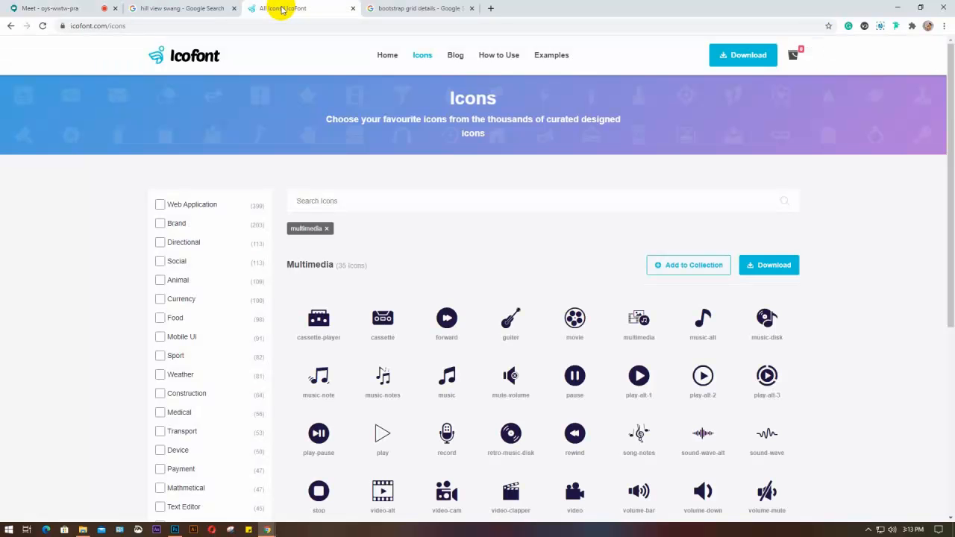
pyautogui.scroll(-2, 194, 250)
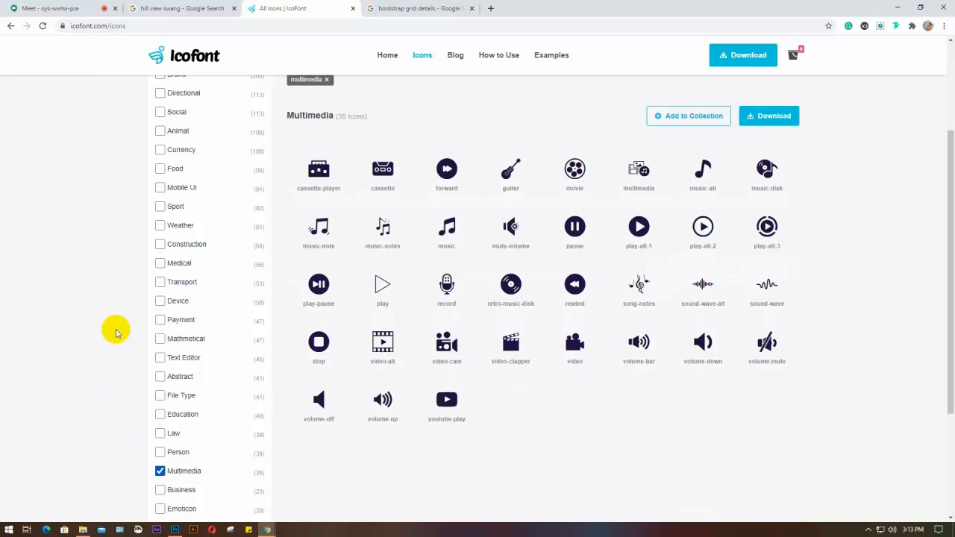
pyautogui.scroll(2, 118, 299)
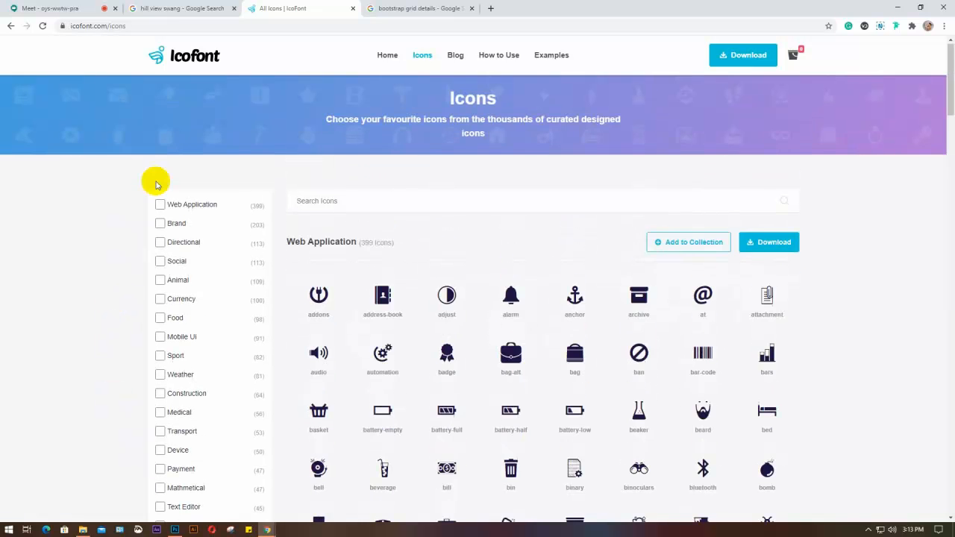
pyautogui.scroll(-2, 175, 246)
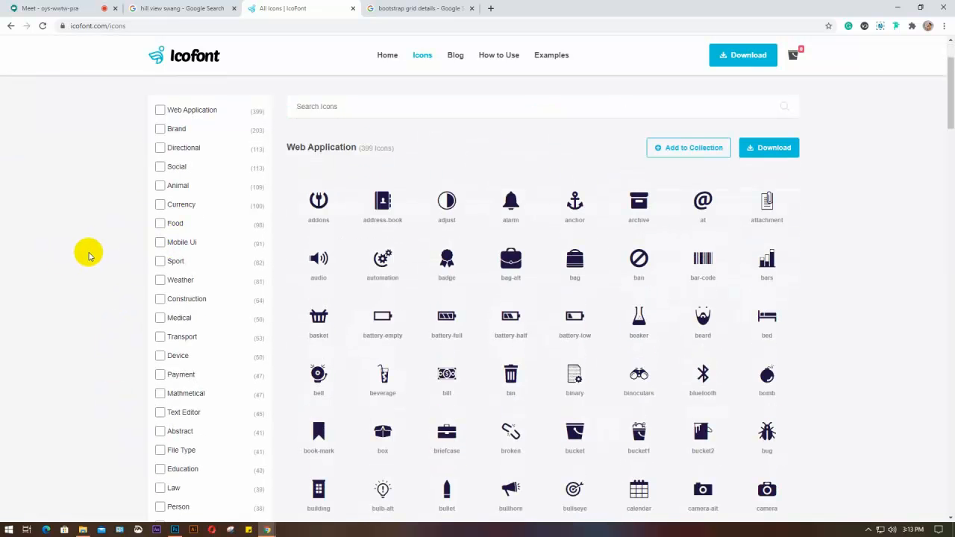
pyautogui.scroll(-3, 90, 256)
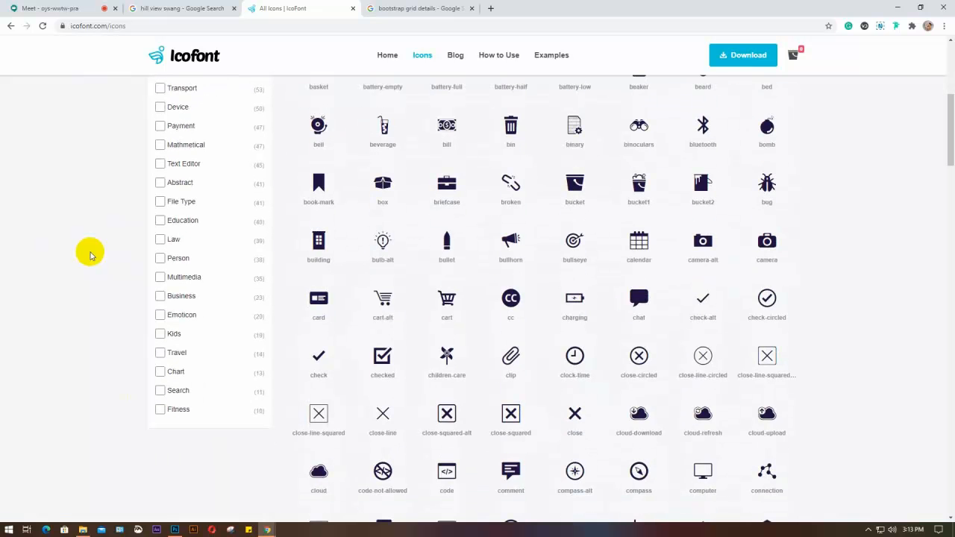
pyautogui.scroll(-3, 90, 256)
pyautogui.scroll(3, 90, 256)
pyautogui.scroll(4, 89, 255)
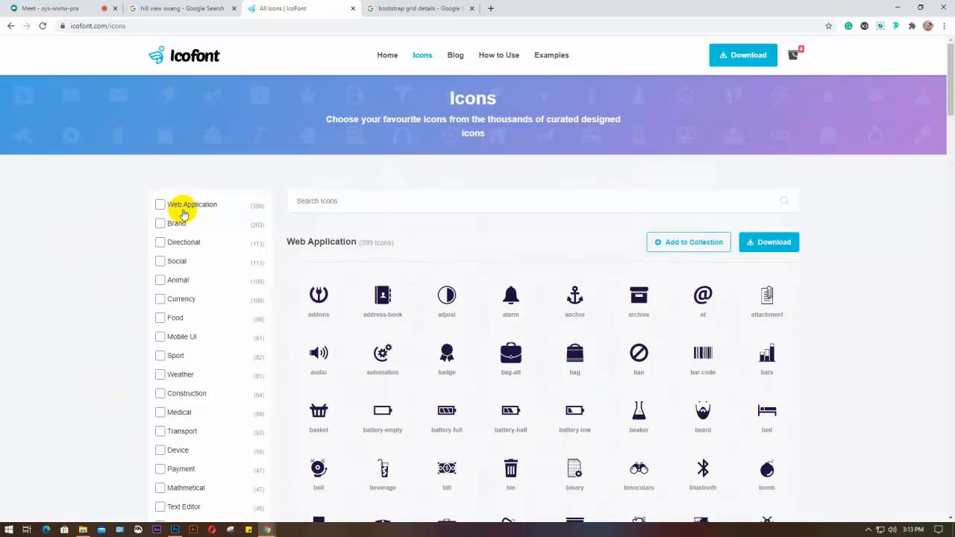
pyautogui.scroll(-3, 166, 249)
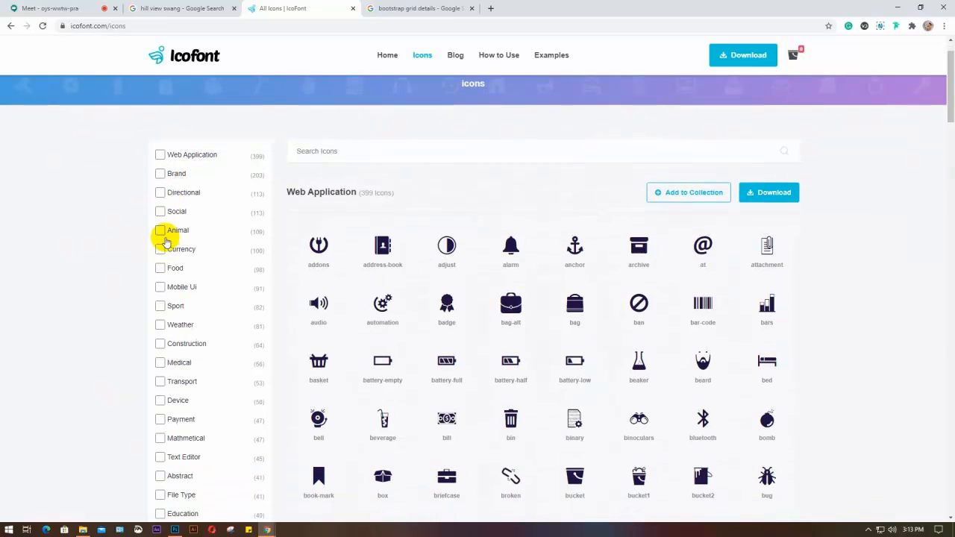
pyautogui.scroll(-2, 185, 295)
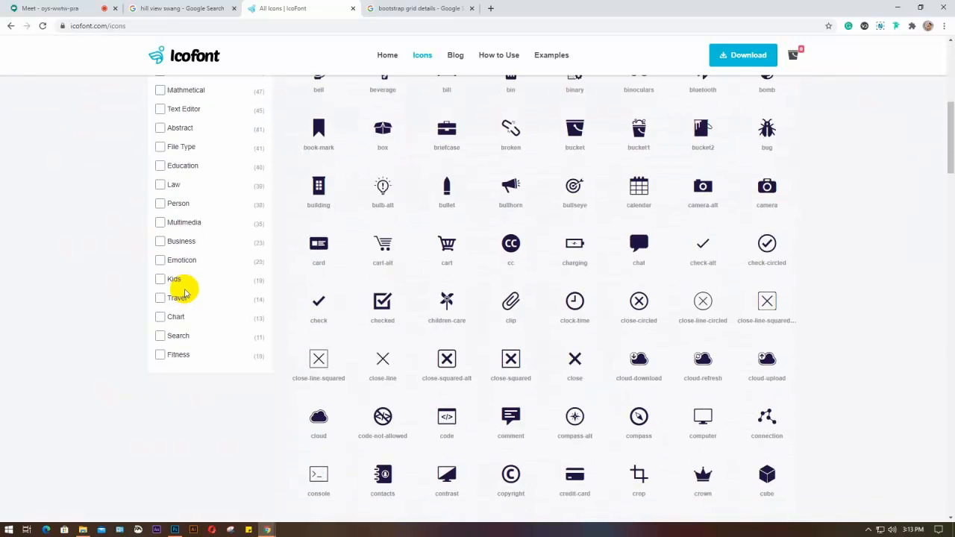
pyautogui.scroll(-3, 454, 321)
pyautogui.scroll(-3, 454, 320)
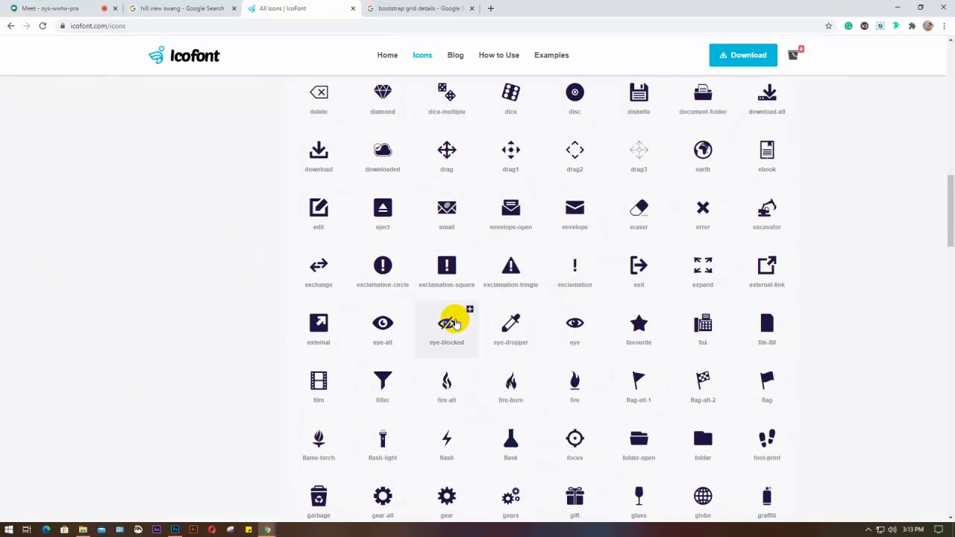
pyautogui.scroll(3, 457, 323)
pyautogui.scroll(10, 284, 316)
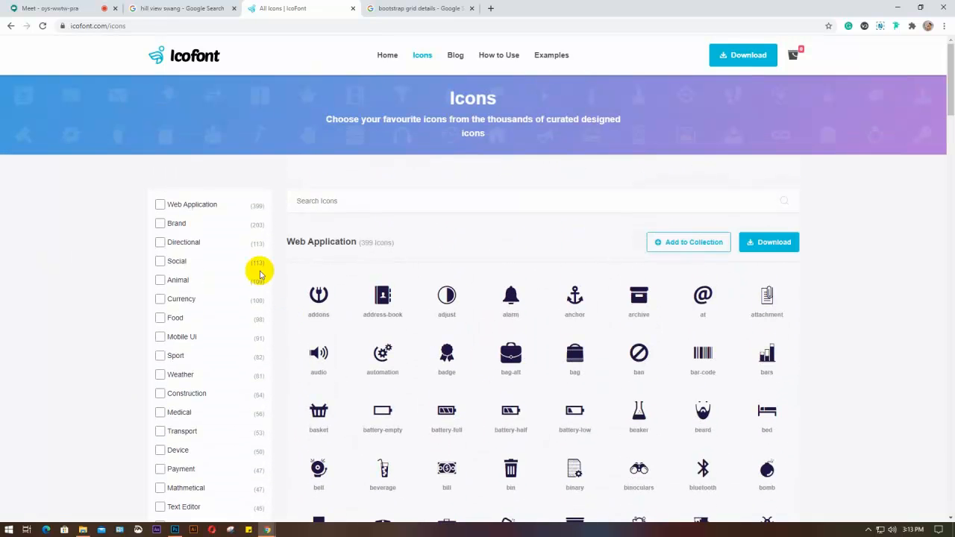
pyautogui.scroll(-1, 185, 246)
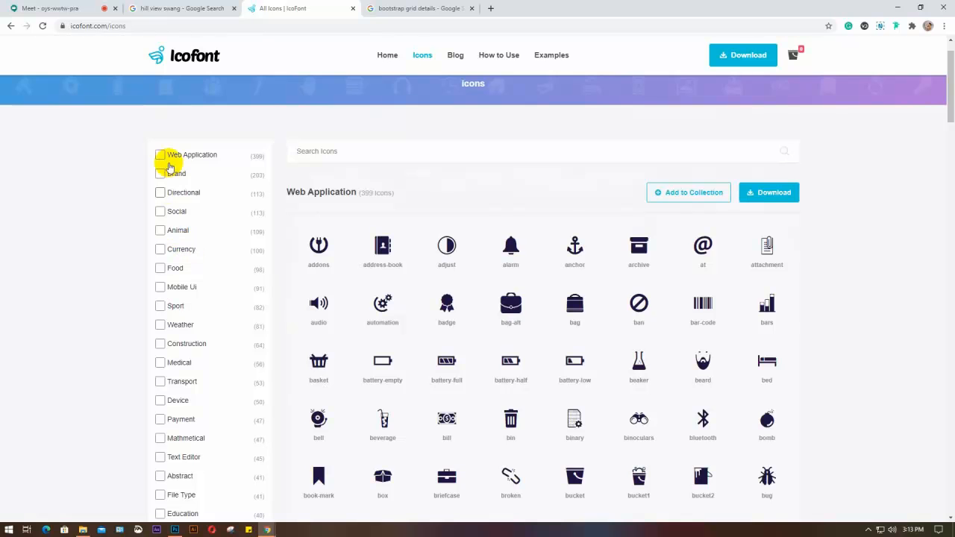
# Filter the icons by Web Application and copy the checkered icon named transparent
pyautogui.click(160, 156)
pyautogui.scroll(-5, 603, 325)
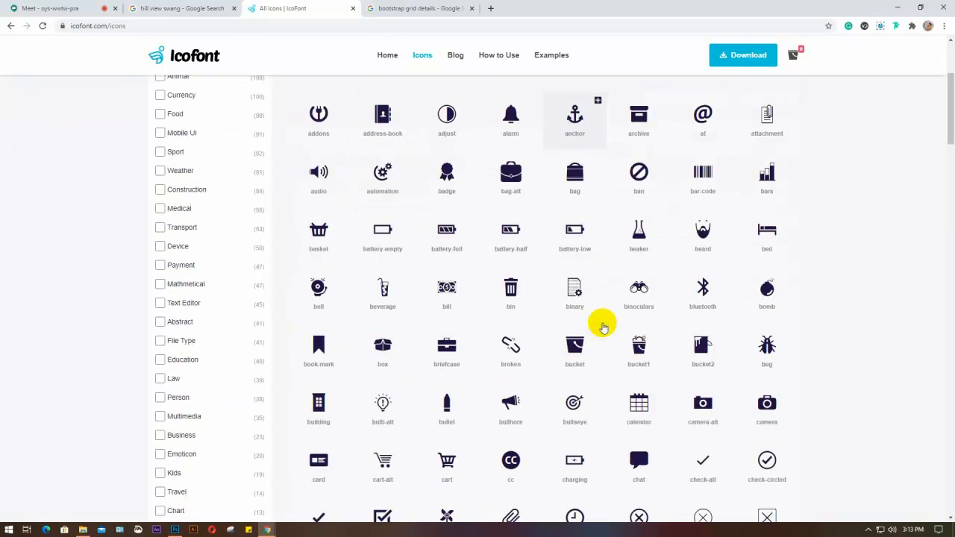
pyautogui.scroll(-5, 603, 324)
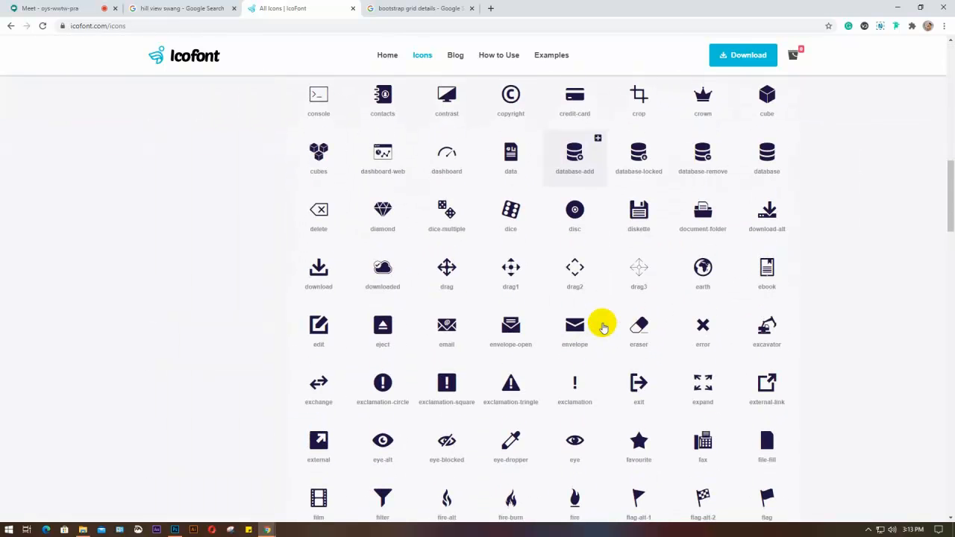
pyautogui.scroll(-6, 523, 321)
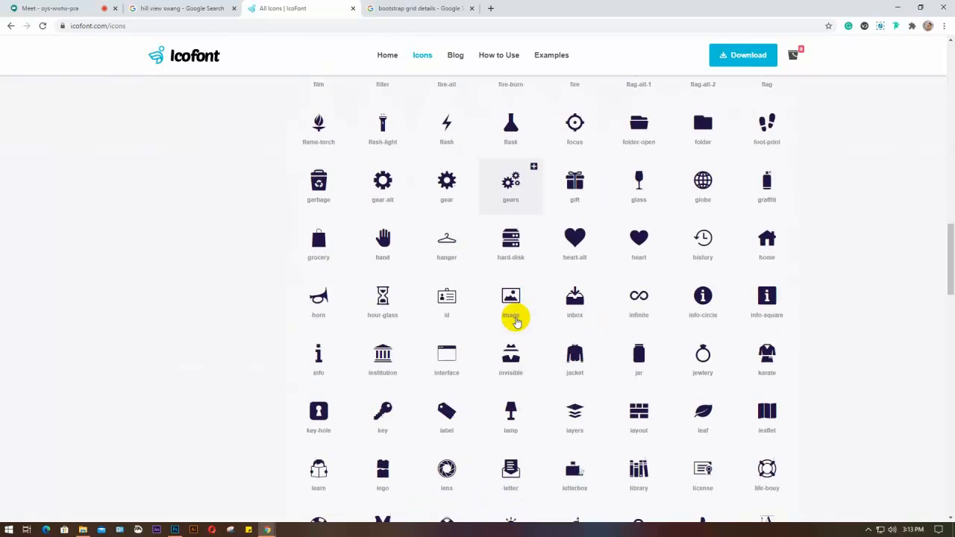
pyautogui.scroll(-3, 515, 321)
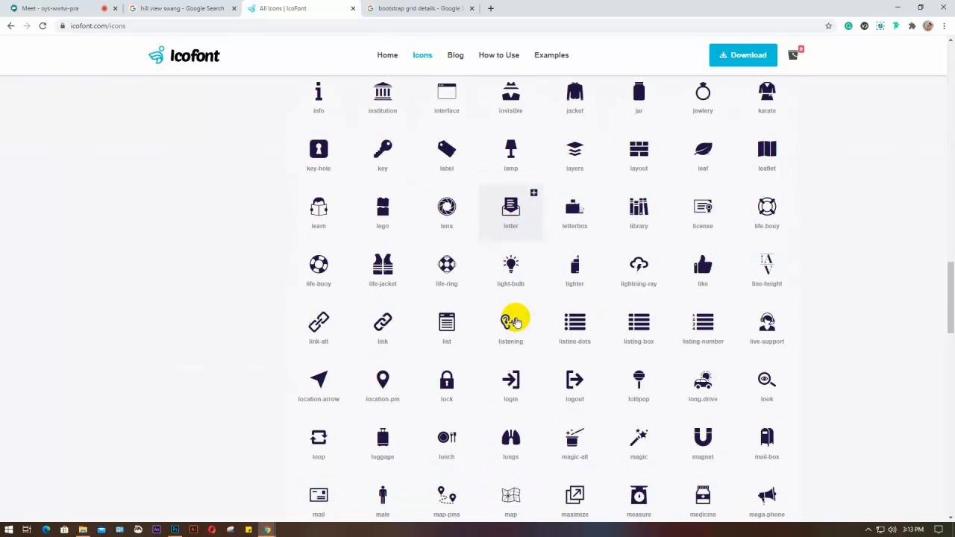
pyautogui.scroll(-1, 515, 321)
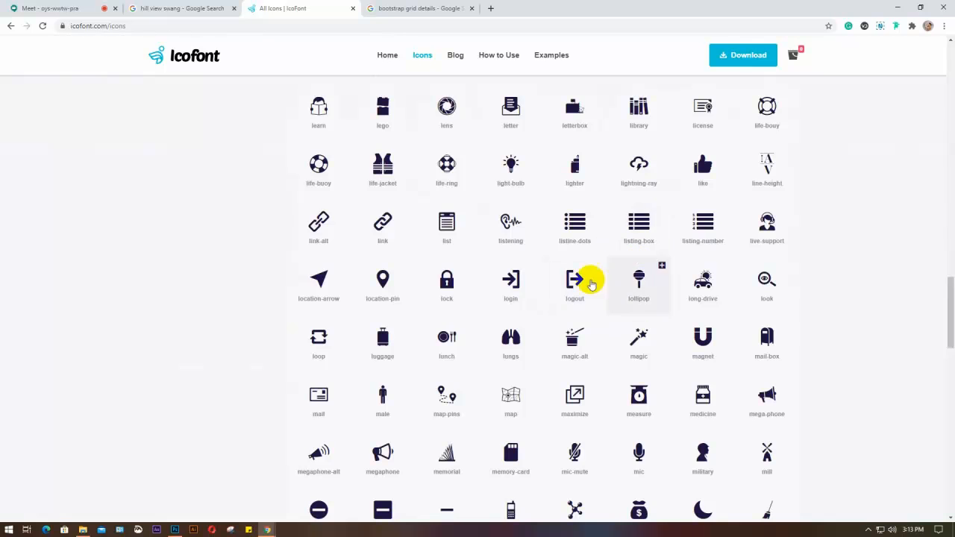
pyautogui.scroll(-2, 583, 282)
pyautogui.scroll(-2, 582, 284)
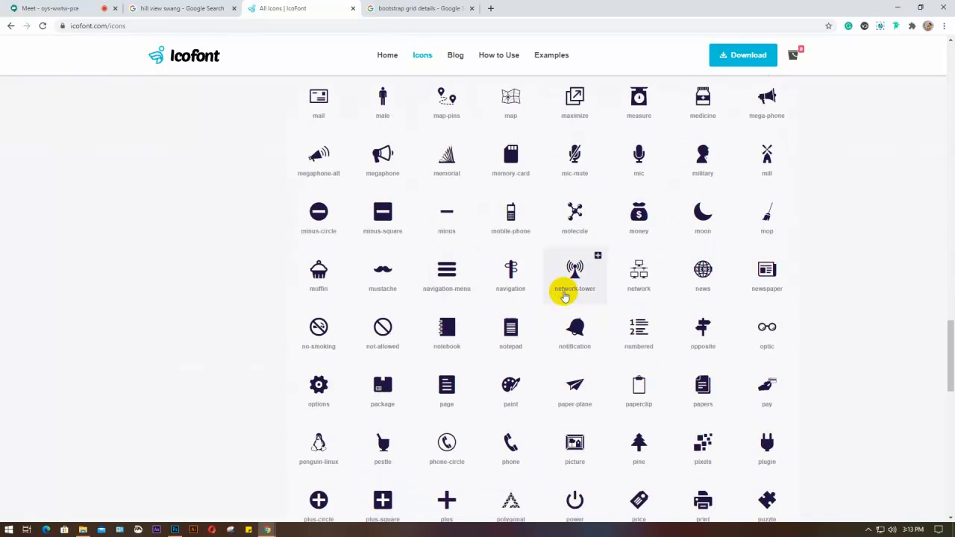
pyautogui.scroll(-2, 566, 294)
pyautogui.scroll(-5, 566, 295)
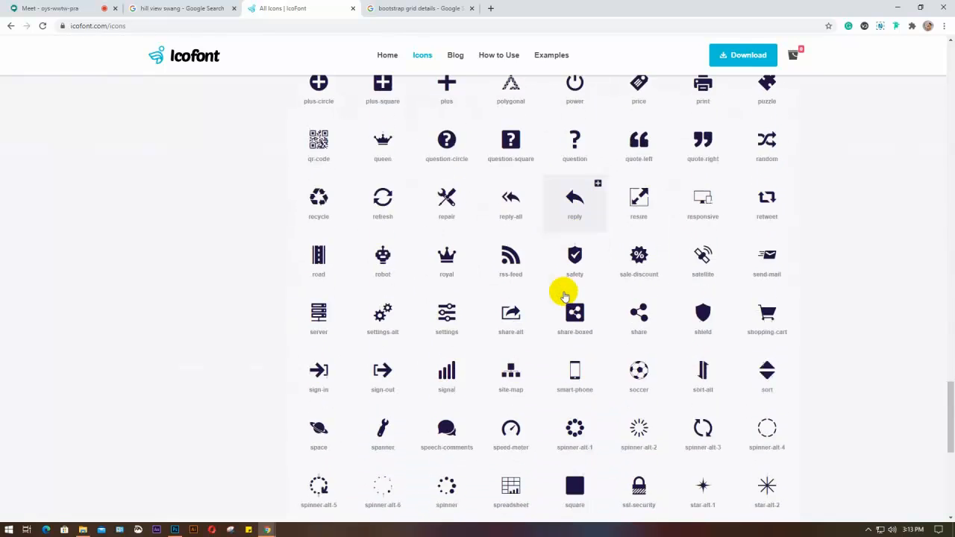
pyautogui.scroll(-4, 567, 293)
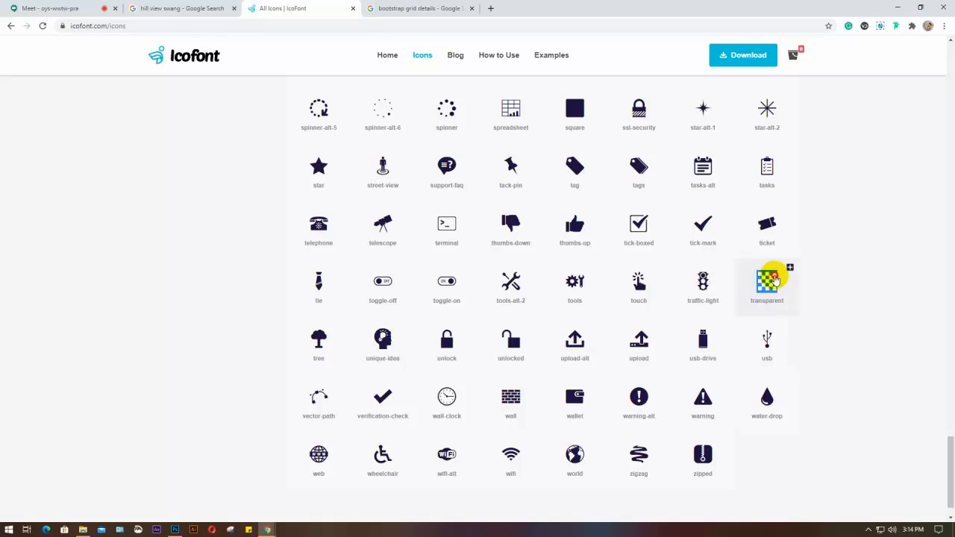
pyautogui.click(763, 282)
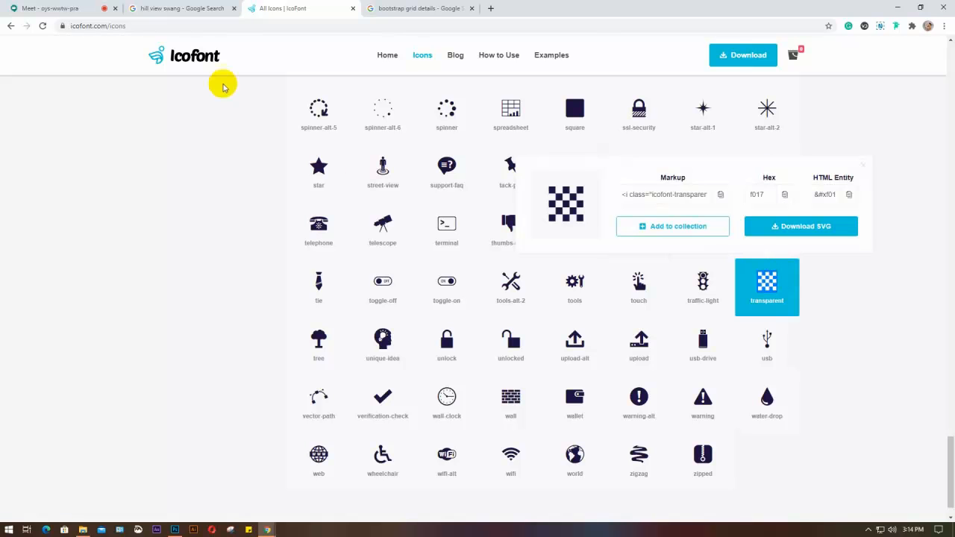
pyautogui.click(33, 7)
# Back in Photoshop, add a text layer above the Business label containing the copied checkered icon, using the IcoFont font
pyautogui.click(173, 530)
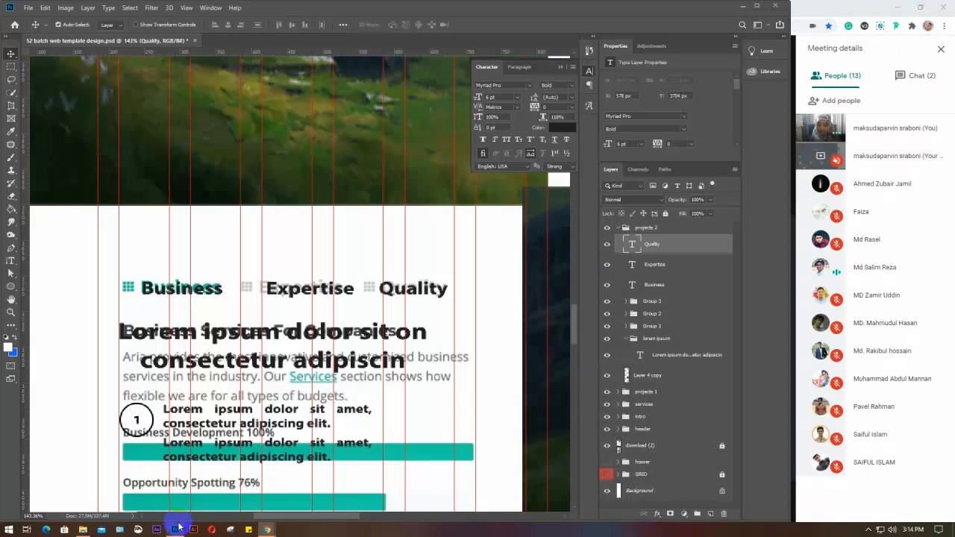
pyautogui.rightClick(10, 261)
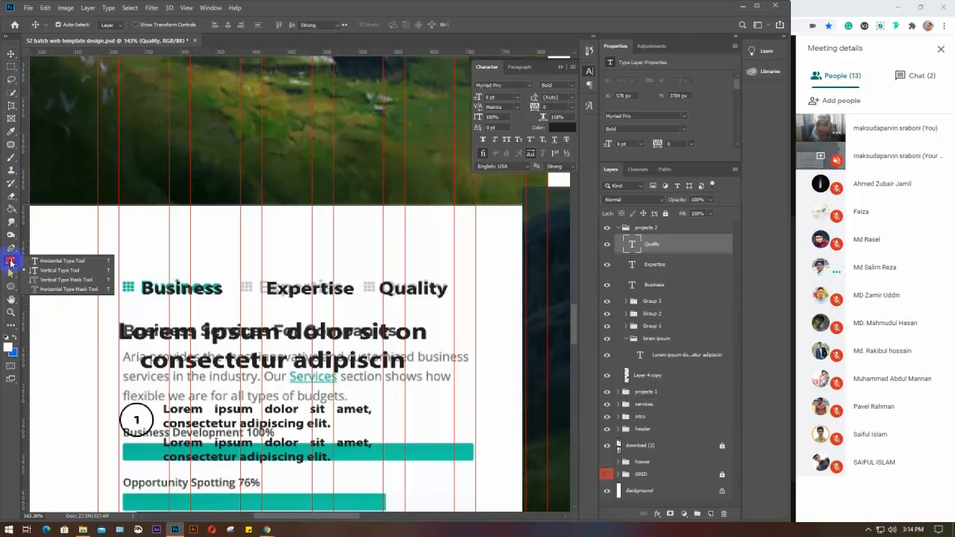
pyautogui.click(66, 260)
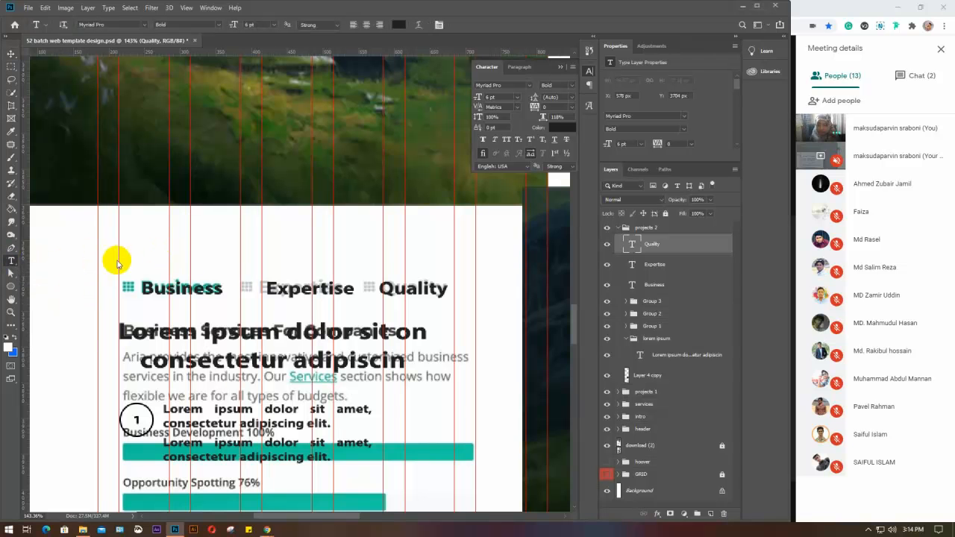
pyautogui.click(162, 248)
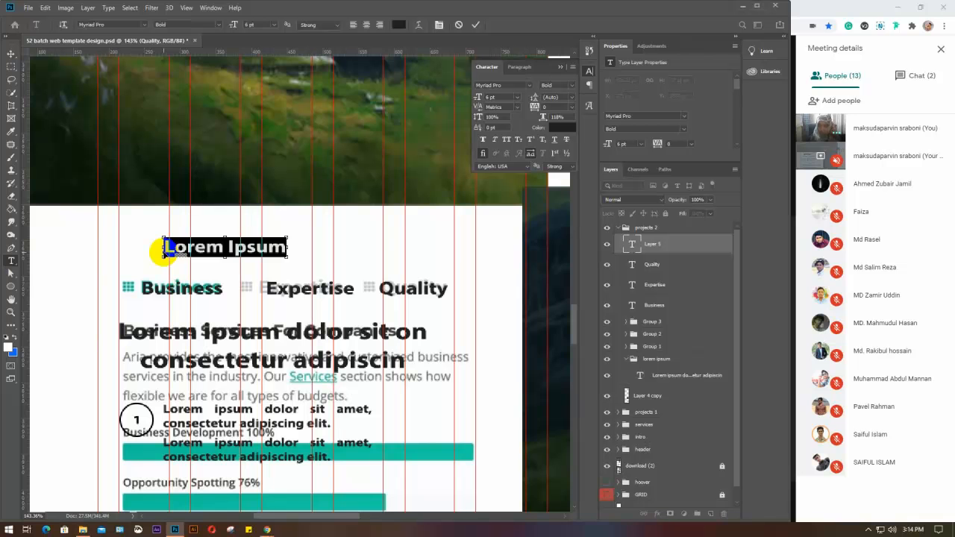
pyautogui.press('BackSpace')
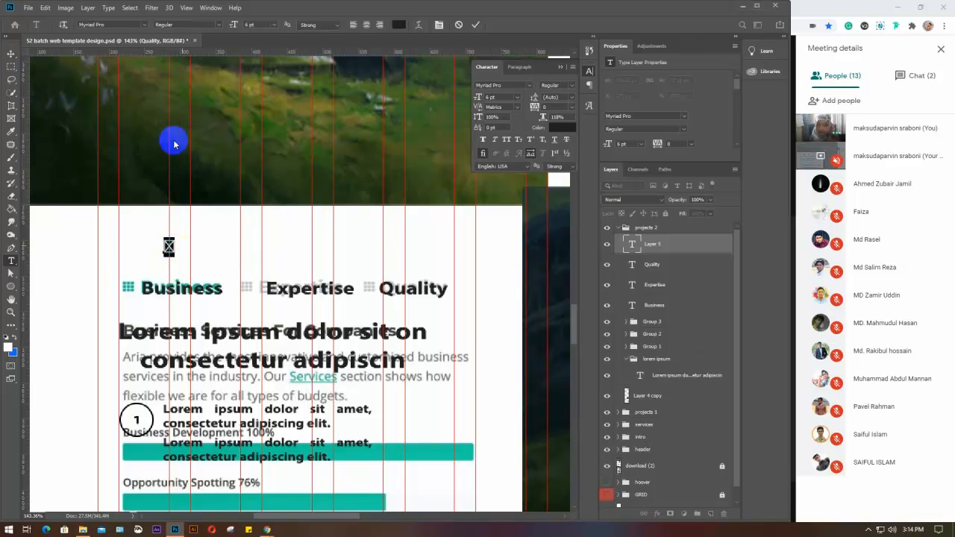
pyautogui.click(144, 28)
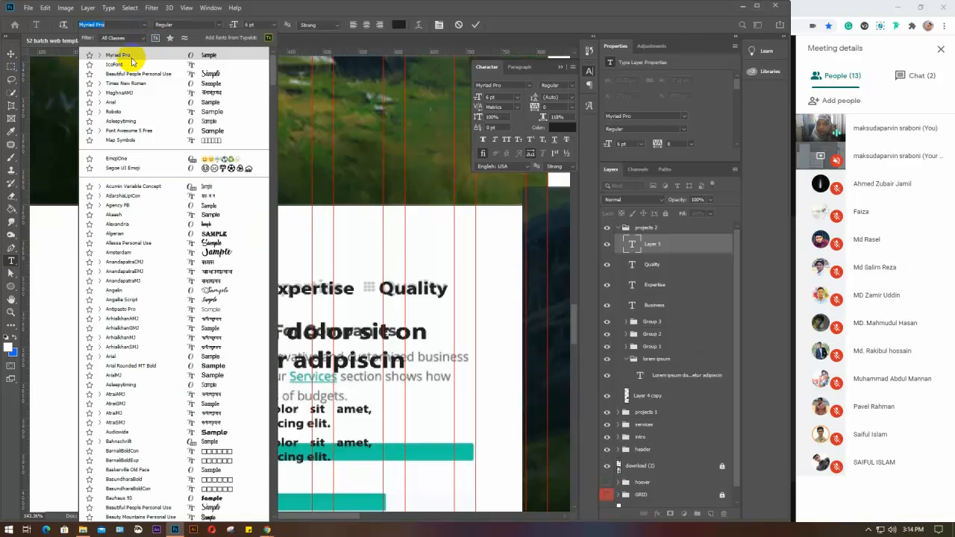
pyautogui.click(139, 91)
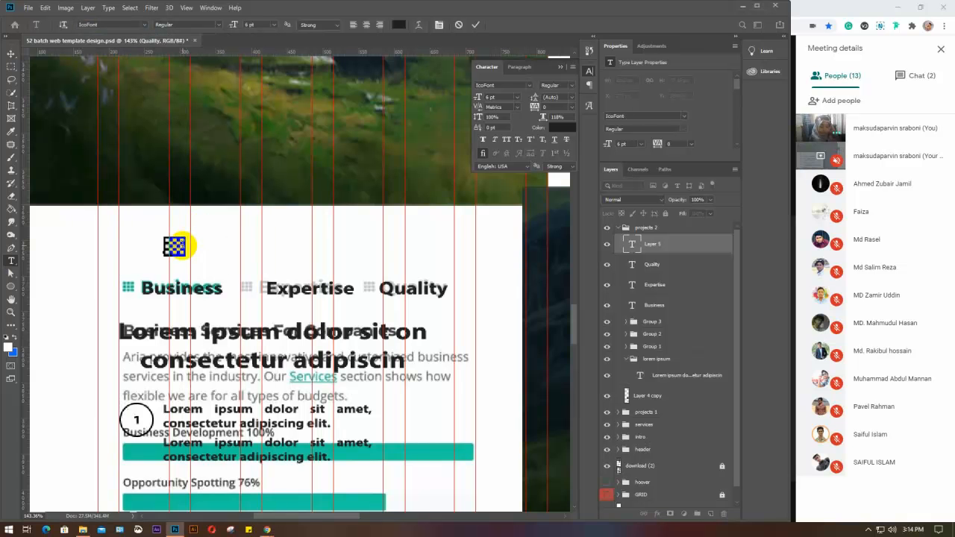
pyautogui.hotkey('ctrl', 'Return')
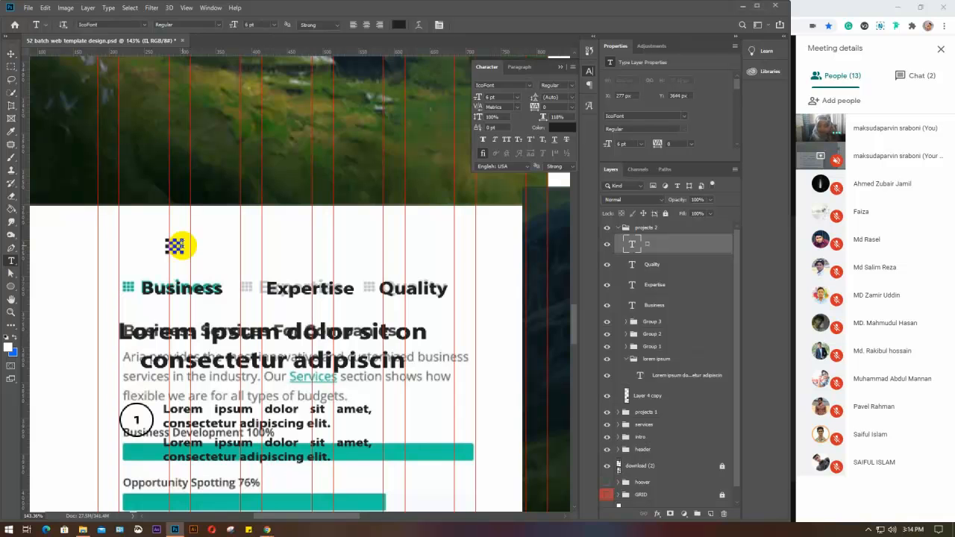
# Move the checkered icon directly before the Business label and align the vertical centers of the two layers
pyautogui.press('v')
pyautogui.moveTo(173, 247); pyautogui.dragTo(161, 290)
pyautogui.click(127, 259)
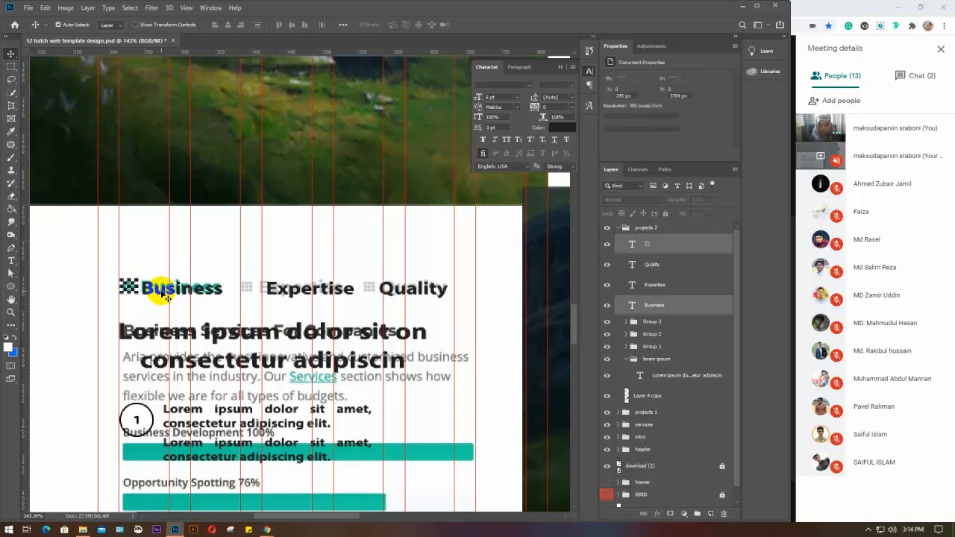
pyautogui.click(292, 26)
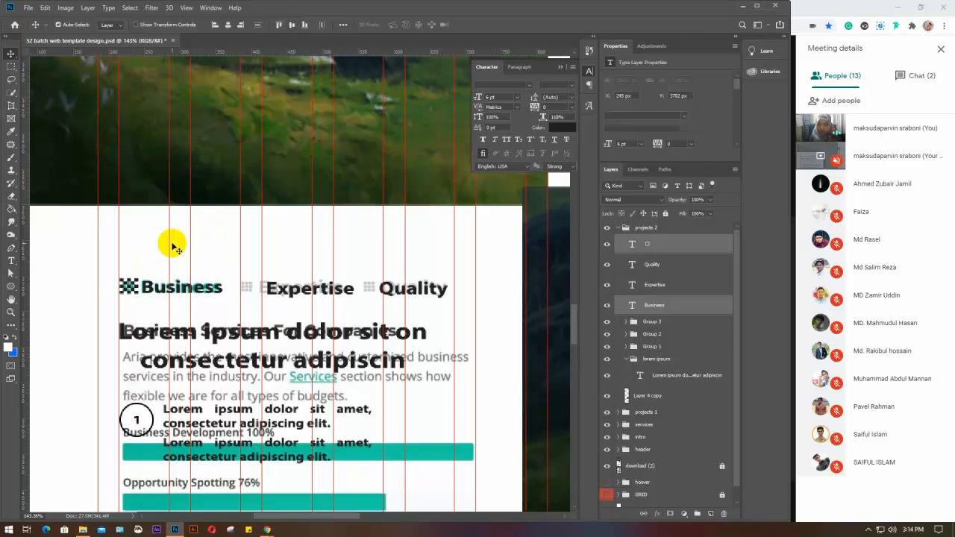
# Place copies of the checkered icon before the Expertise and Quality labels, shifting the Quality text to make room for its icon
pyautogui.doubleClick(132, 293)
pyautogui.moveTo(133, 291); pyautogui.dragTo(416, 290)
pyautogui.click(400, 288)
pyautogui.moveTo(288, 288); pyautogui.dragTo(289, 289)
# Align the vertical centers of the three checkered icons and the Business, Expertise and Quality labels
pyautogui.moveTo(115, 267); pyautogui.dragTo(430, 297)
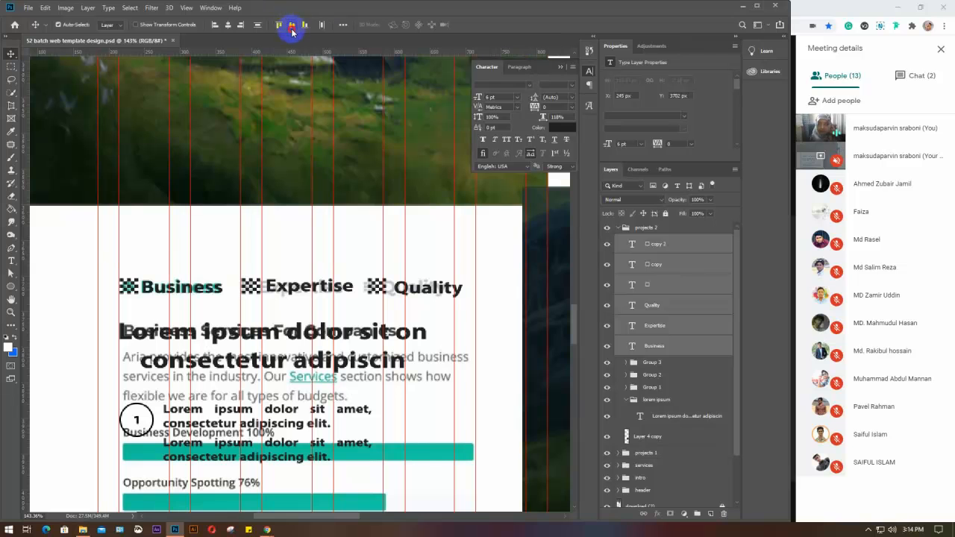
pyautogui.click(292, 26)
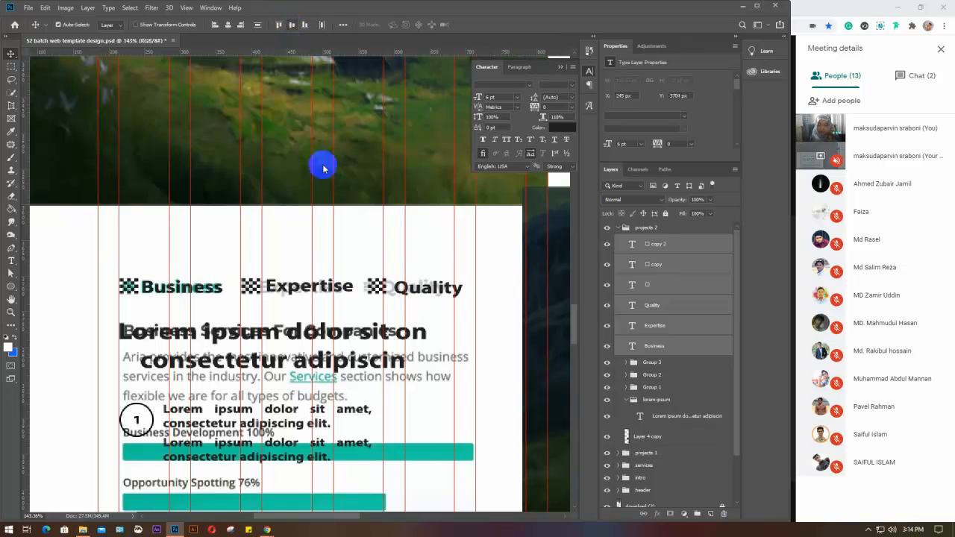
pyautogui.click(273, 245)
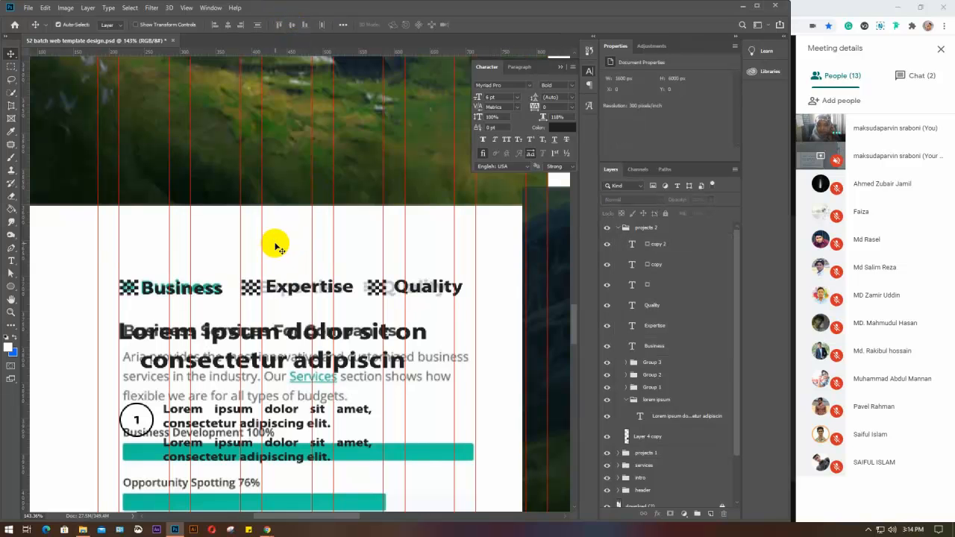
pyautogui.click(273, 285)
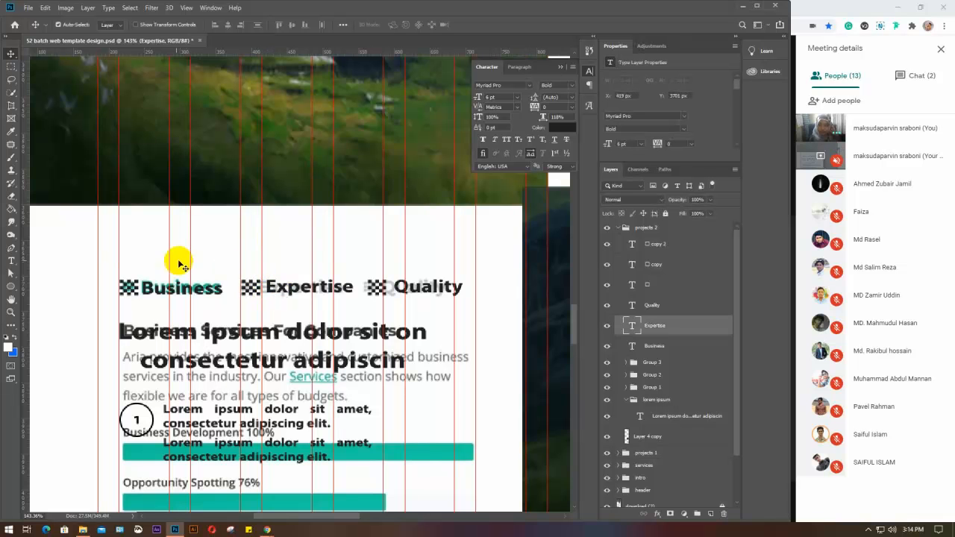
# Try to realign the vertical centers of all icons and labels, and of the Expertise label with its icon
pyautogui.moveTo(113, 266); pyautogui.dragTo(415, 297)
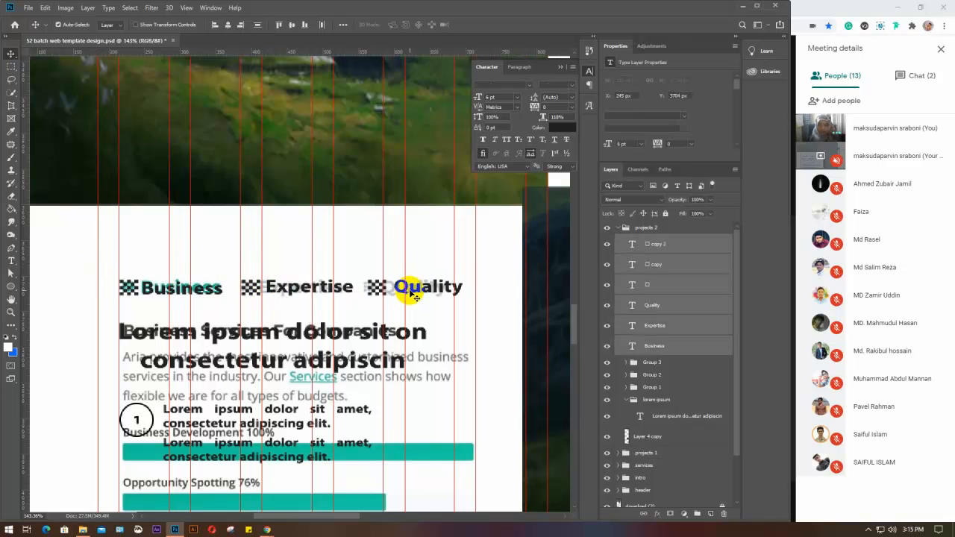
pyautogui.click(293, 27)
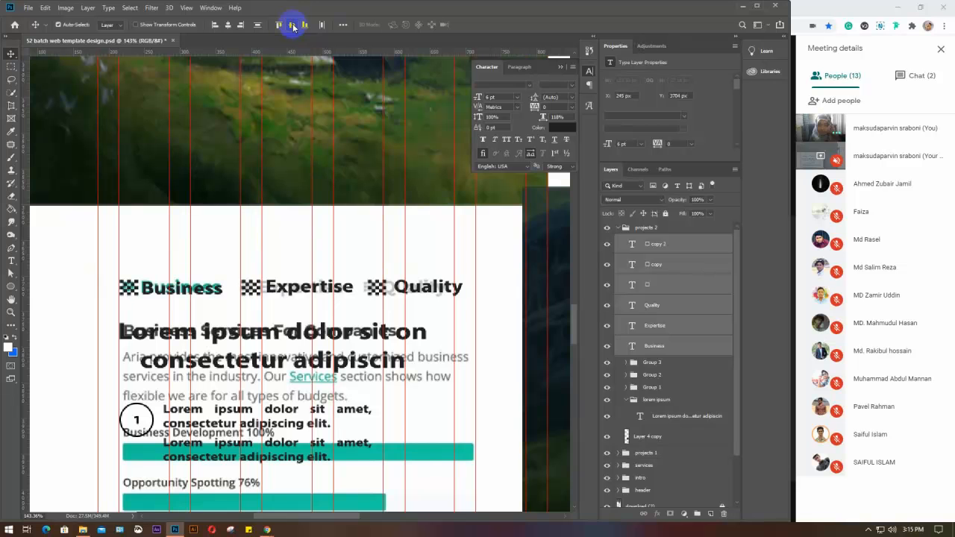
pyautogui.click(293, 28)
pyautogui.click(291, 258)
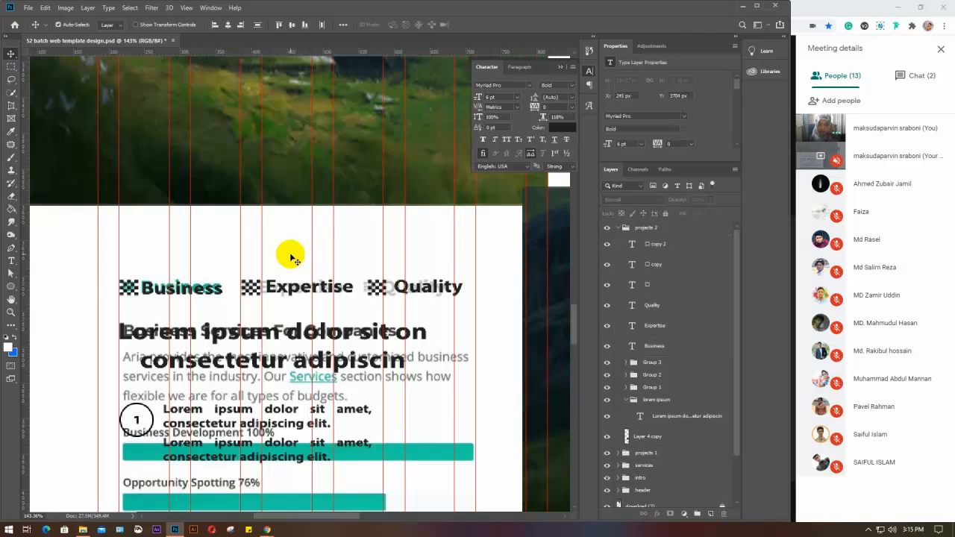
pyautogui.click(271, 288)
pyautogui.moveTo(251, 271); pyautogui.dragTo(281, 298)
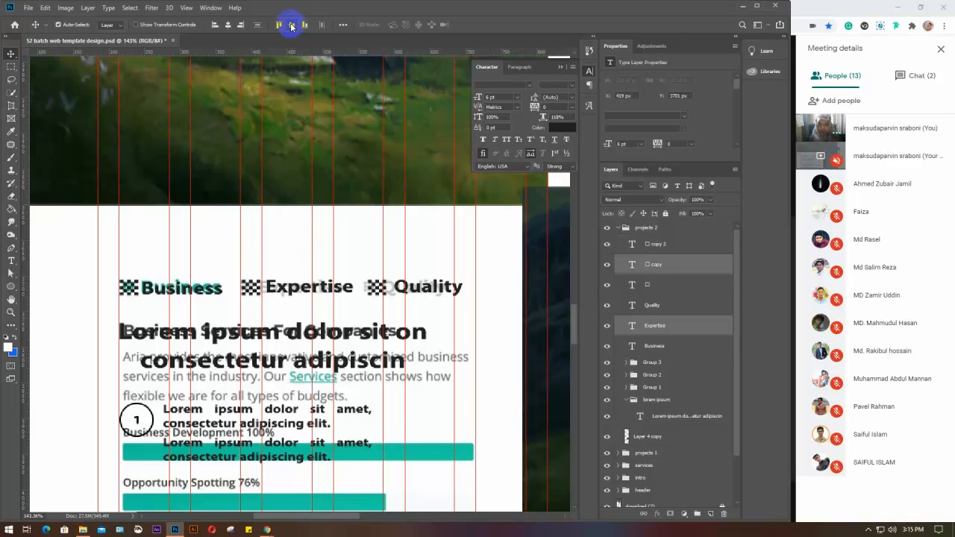
# Nudge the Expertise label about 3 px left and 2 px down to sit closer to its icon
pyautogui.click(274, 288)
pyautogui.press('Left')
pyautogui.press('Left')
pyautogui.press('Left')
pyautogui.press('Left')
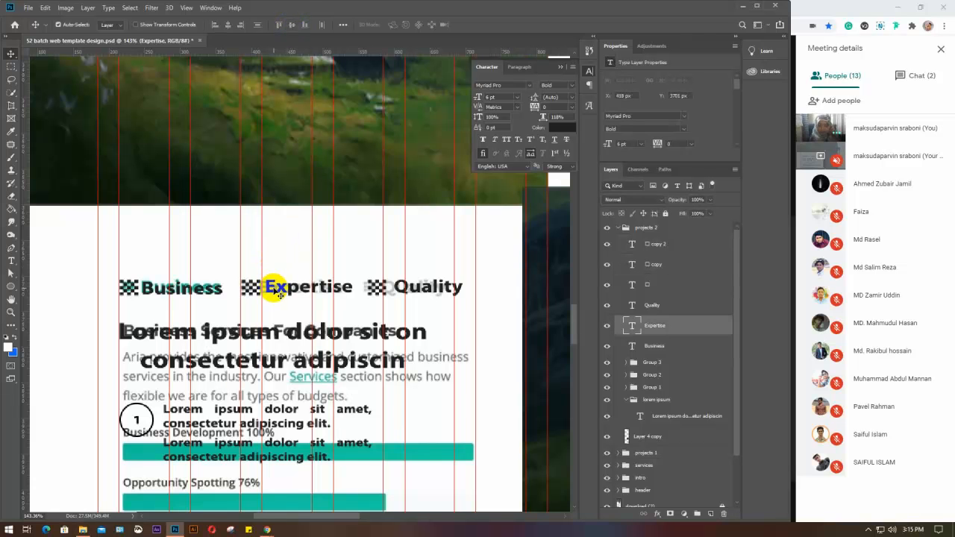
pyautogui.press('Down')
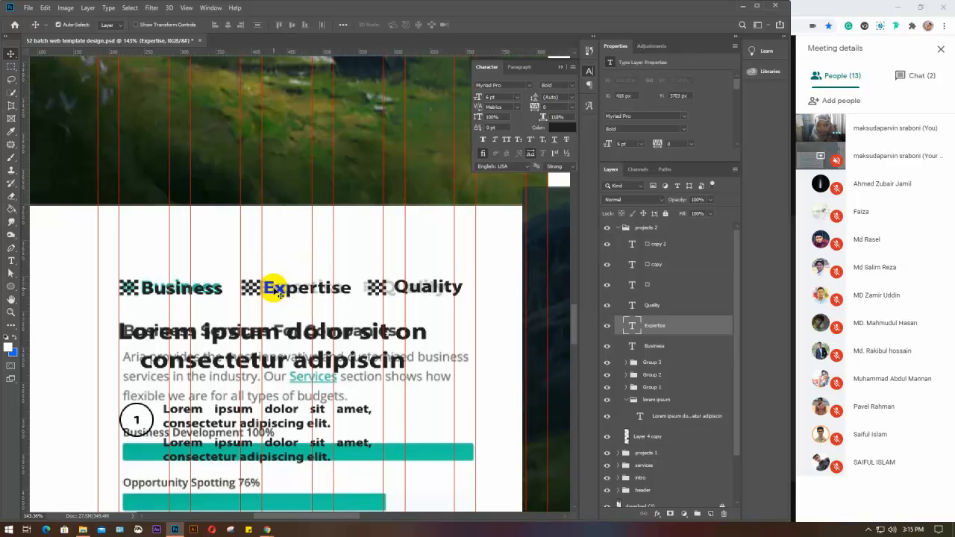
# Nudge the Quality label about 5 px left and 1 px down toward its icon, then clear the layer selection
pyautogui.click(409, 288)
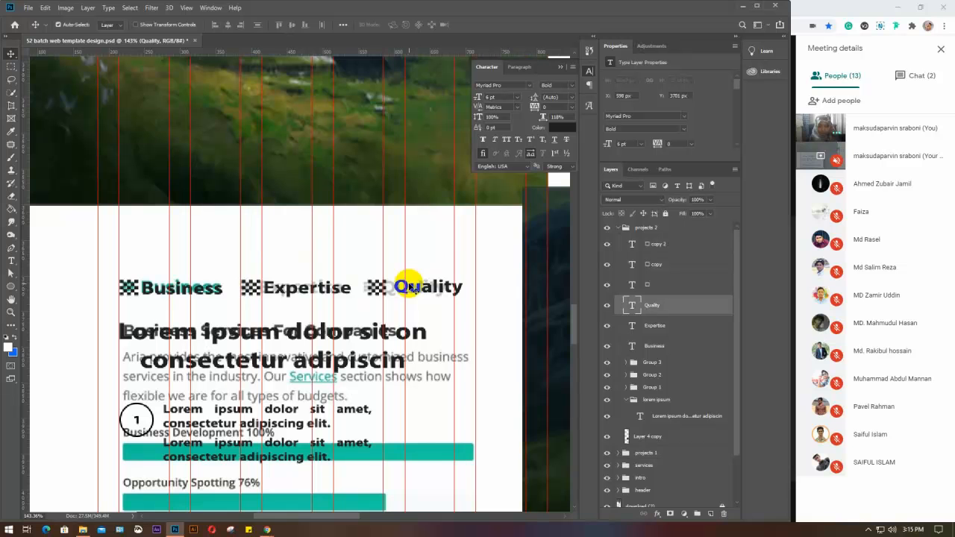
pyautogui.press('Left')
pyautogui.press('Left')
pyautogui.press('Left')
pyautogui.press('Left')
pyautogui.press('Left')
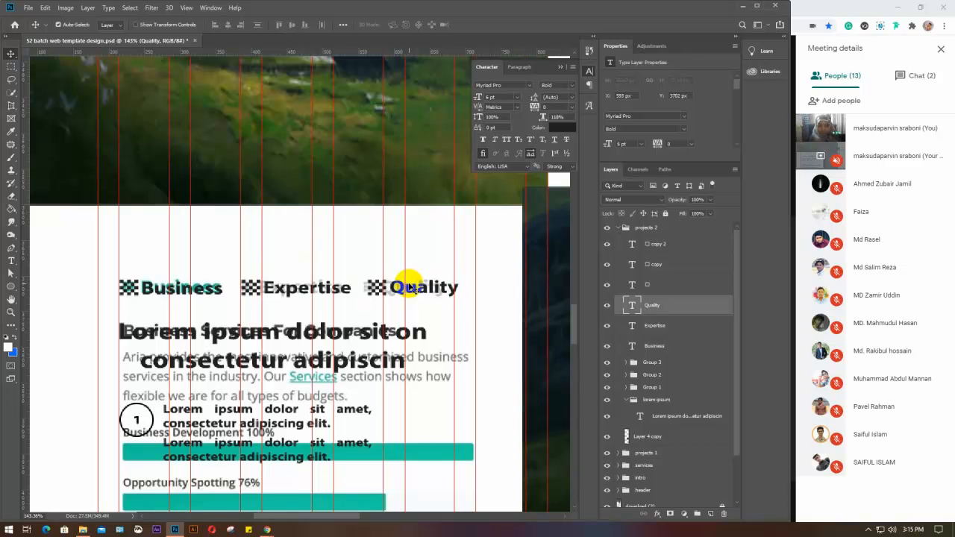
pyautogui.click(251, 221)
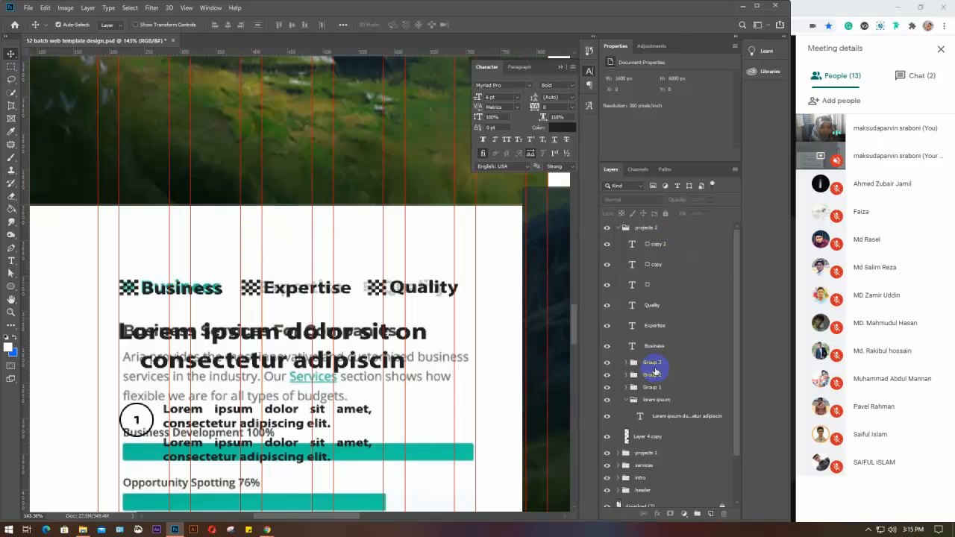
# Move the original checkered icon layer below the Business text layer and group the two as "business"
pyautogui.click(656, 305)
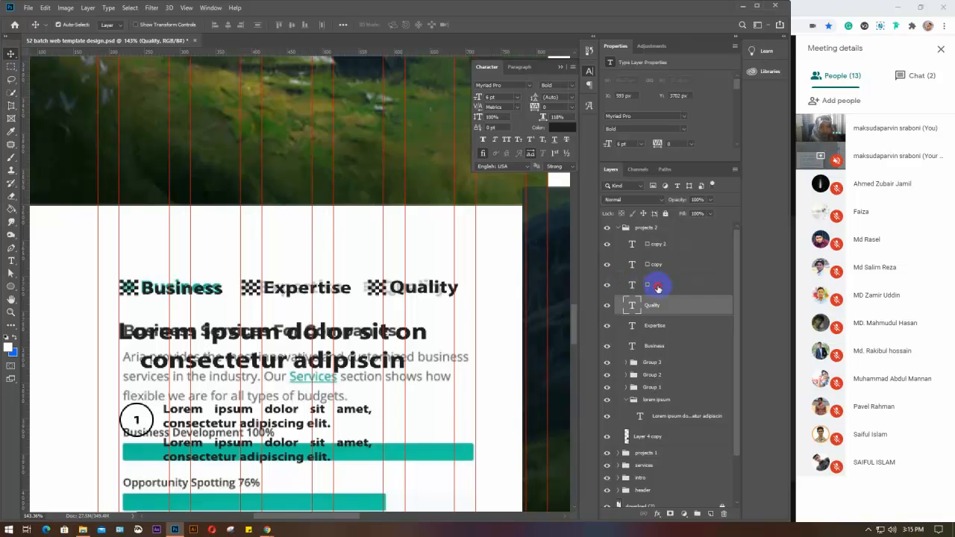
pyautogui.click(611, 284)
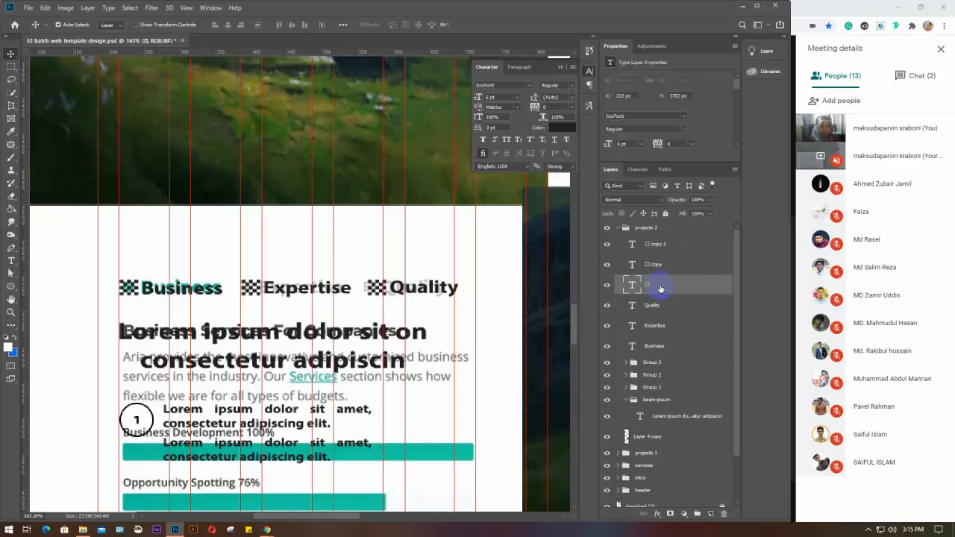
pyautogui.moveTo(667, 287); pyautogui.dragTo(667, 357)
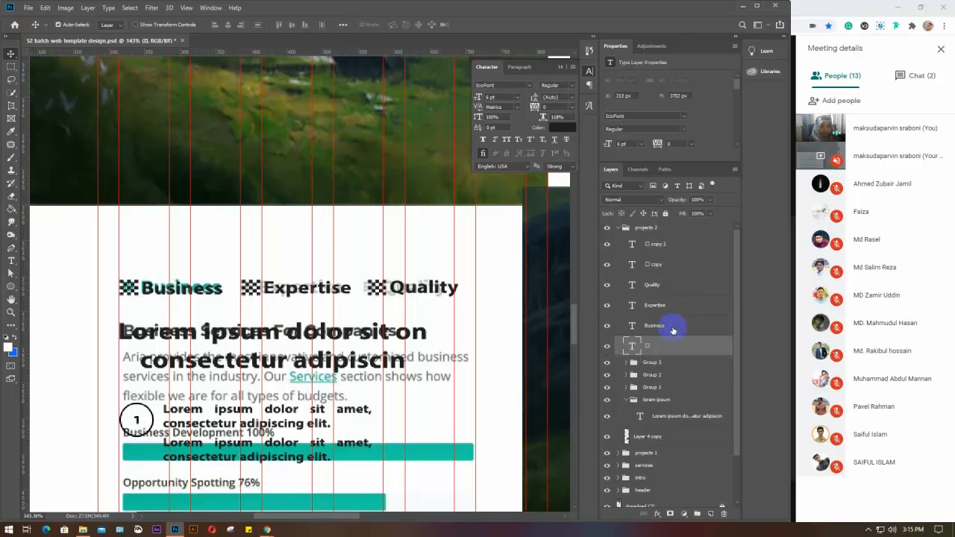
pyautogui.keyDown('shift'); pyautogui.click(672, 326); pyautogui.keyUp('shift')
pyautogui.hotkey('ctrl', 'g')
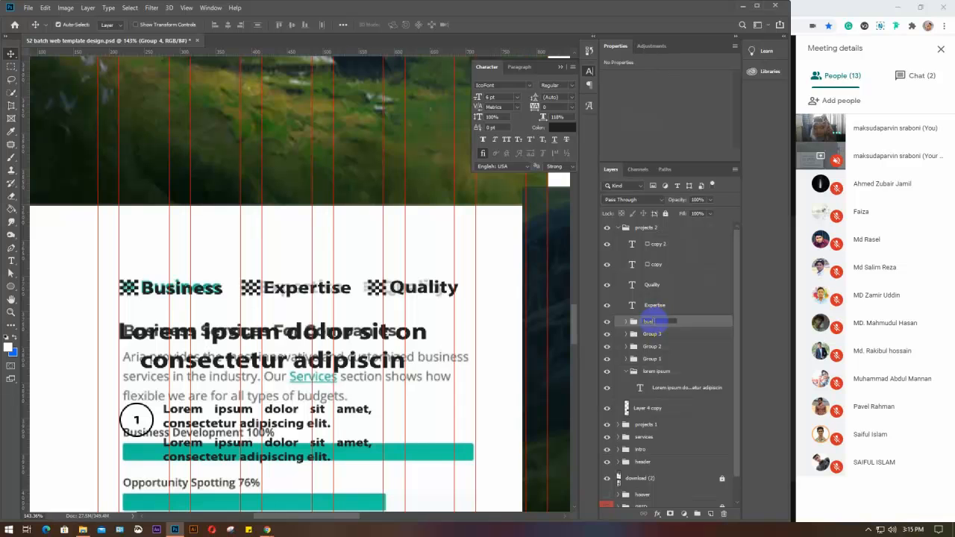
pyautogui.press('Return')
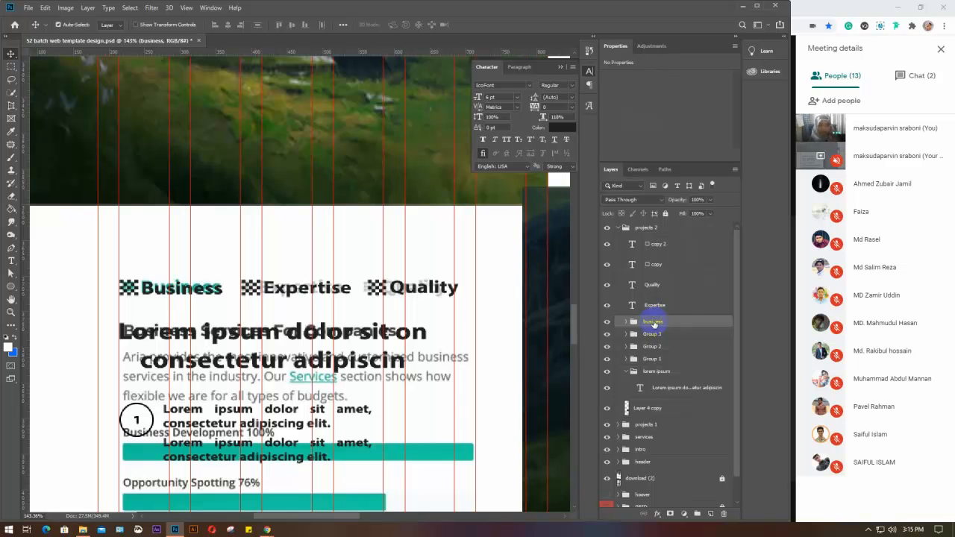
# Move the first icon copy below the Expertise text layer and group the two as "expertise"
pyautogui.moveTo(663, 262); pyautogui.dragTo(659, 316)
pyautogui.keyDown('shift'); pyautogui.click(663, 284); pyautogui.keyUp('shift')
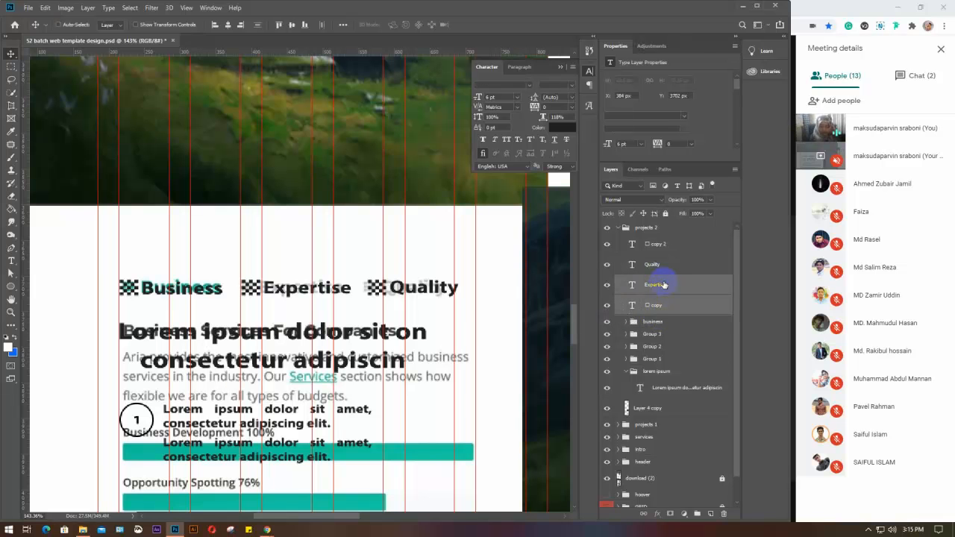
pyautogui.hotkey('ctrl', 'g')
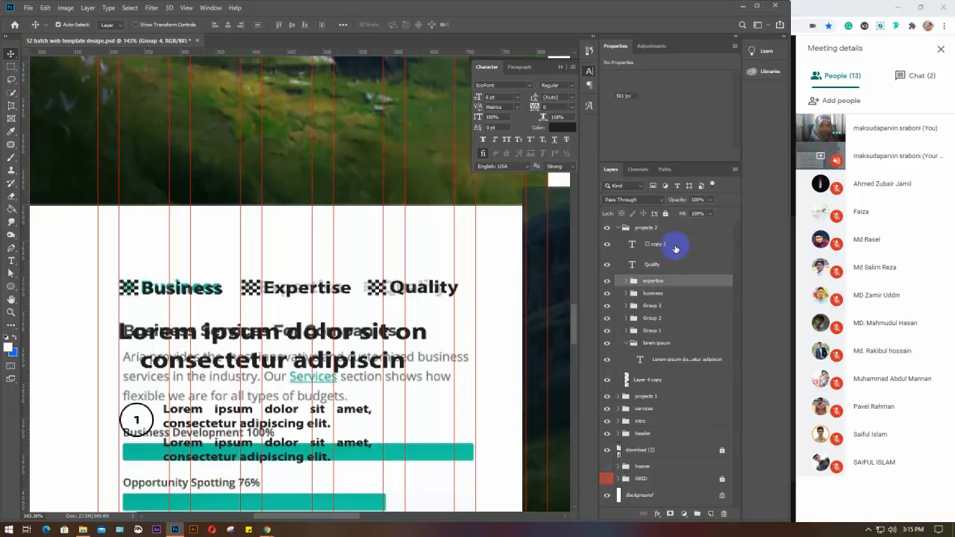
# Move the second icon copy below the Quality text layer and group the two as "quality"
pyautogui.moveTo(675, 248); pyautogui.dragTo(669, 273)
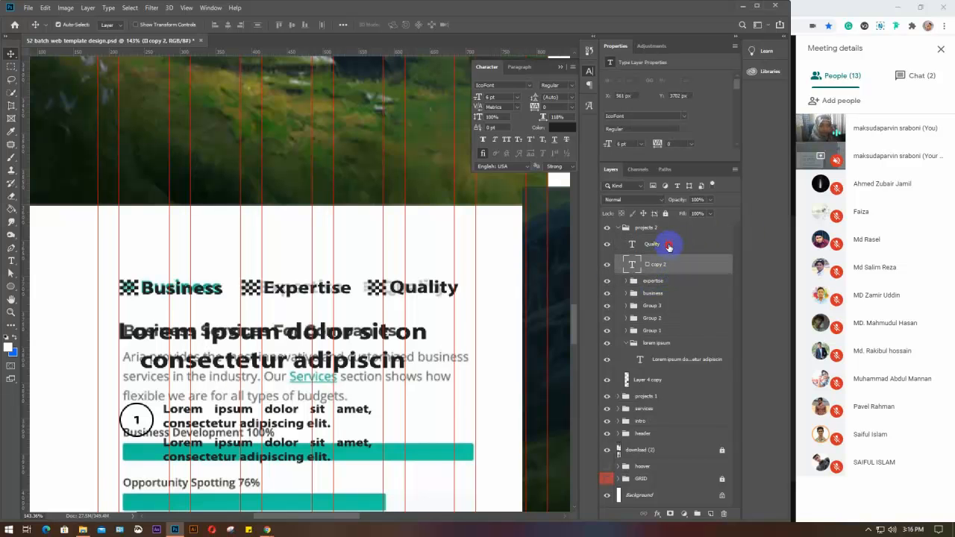
pyautogui.keyDown('shift'); pyautogui.click(669, 246); pyautogui.keyUp('shift')
pyautogui.hotkey('ctrl', 'g')
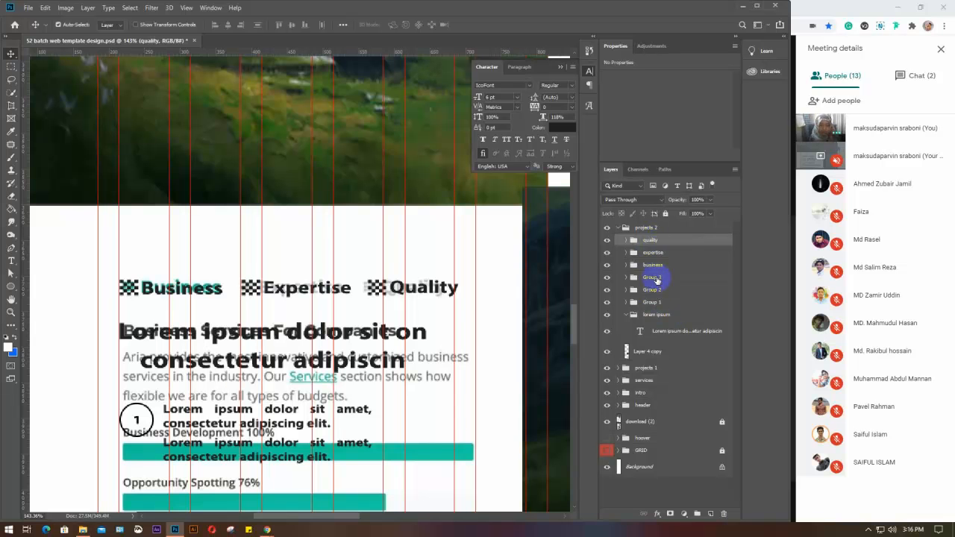
# Collapse the projects 2 group and combine it with projects 1 in a new group named "projects"
pyautogui.scroll(-5, 338, 296)
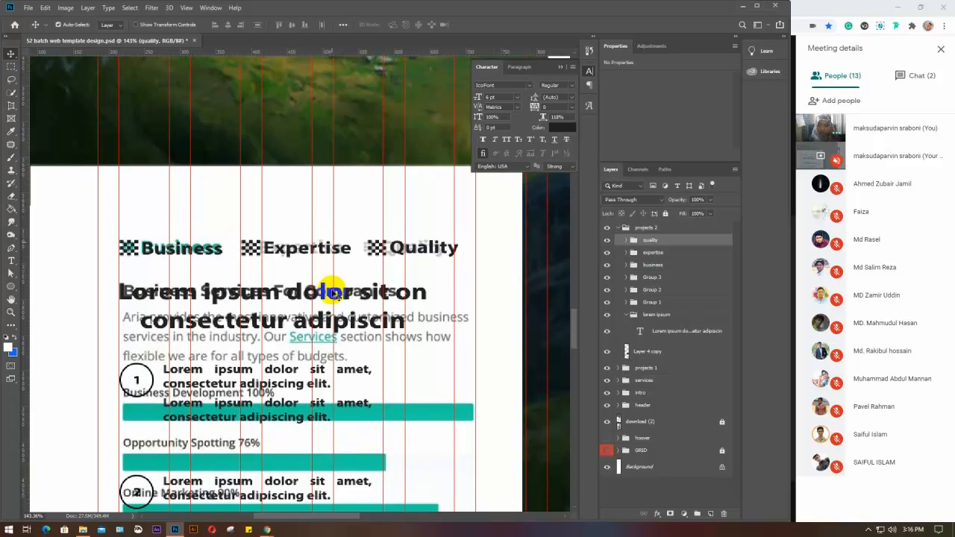
pyautogui.scroll(-5, 321, 250)
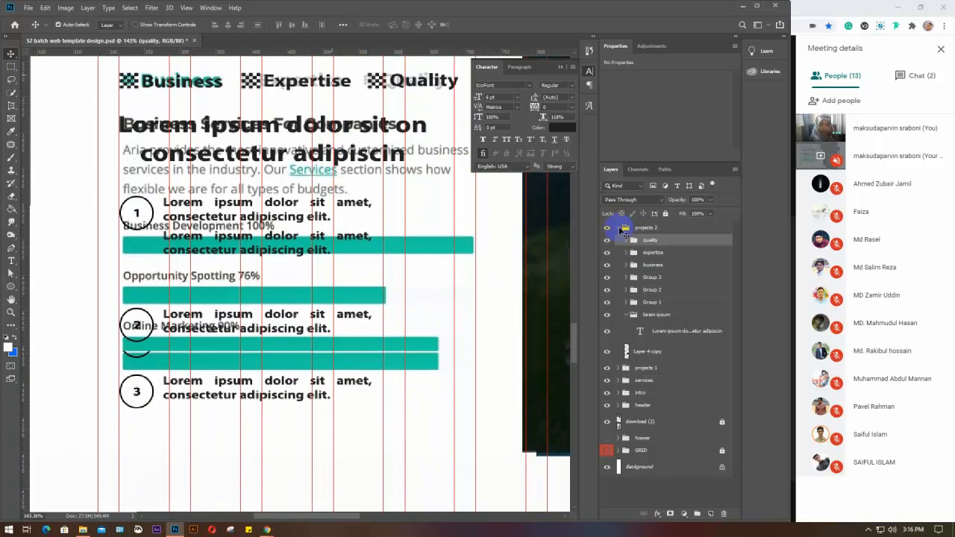
pyautogui.click(621, 228)
pyautogui.click(619, 228)
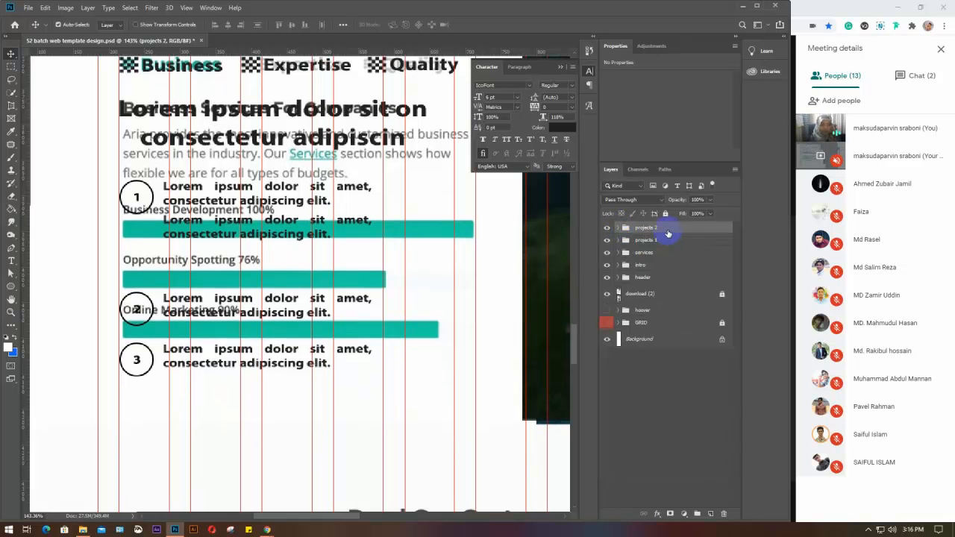
pyautogui.scroll(-3, 455, 258)
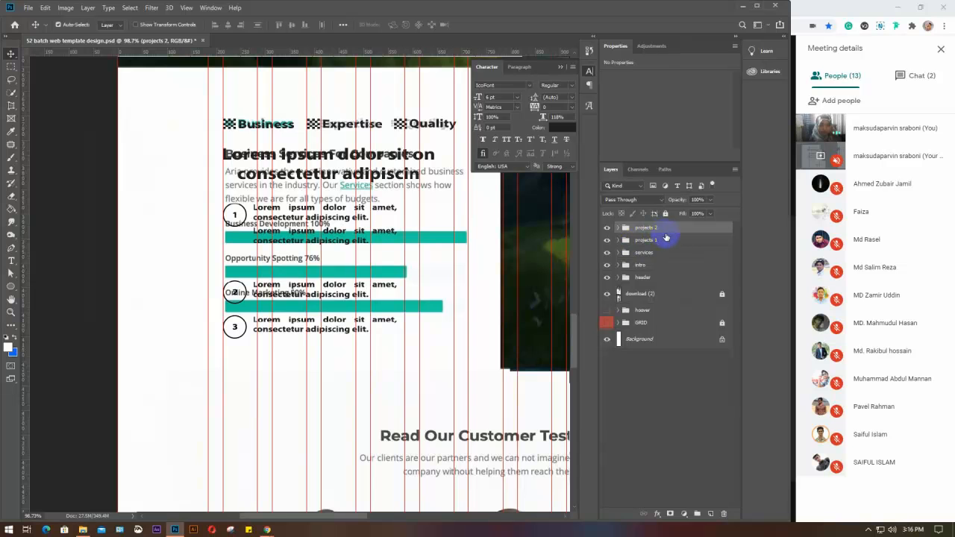
pyautogui.keyDown('shift'); pyautogui.click(665, 241); pyautogui.keyUp('shift')
pyautogui.hotkey('ctrl', 'g')
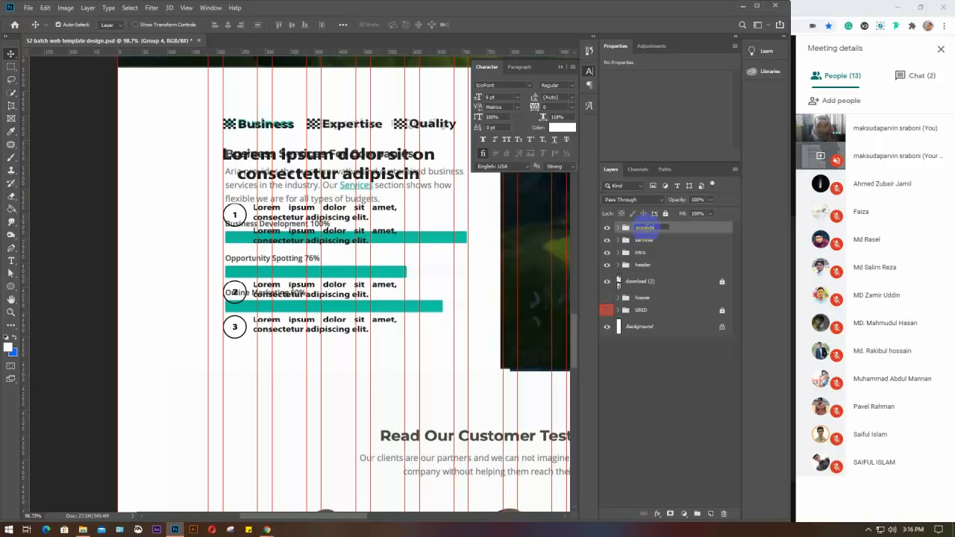
pyautogui.press('Return')
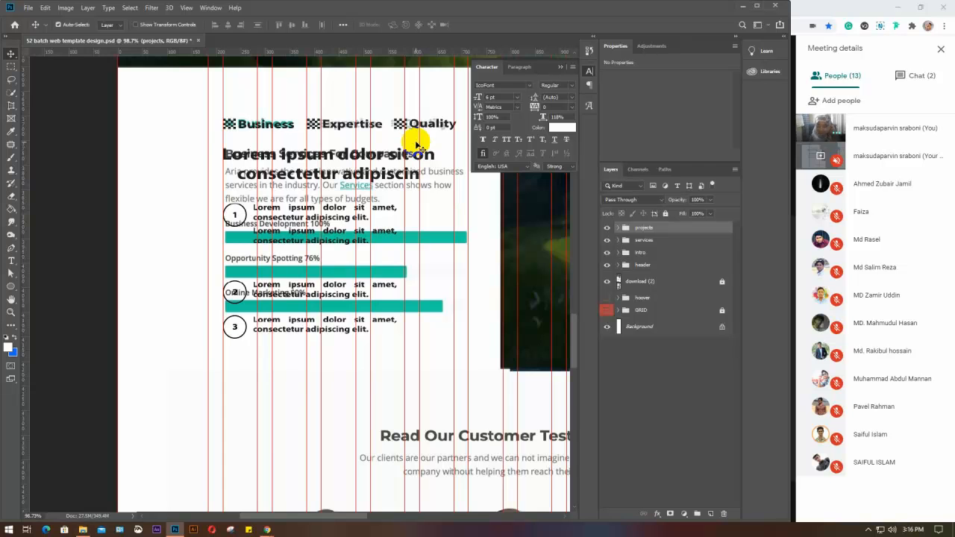
# Review the whole template from the header navigation and banner down to the project and testimonial sections
pyautogui.scroll(-6, 418, 144)
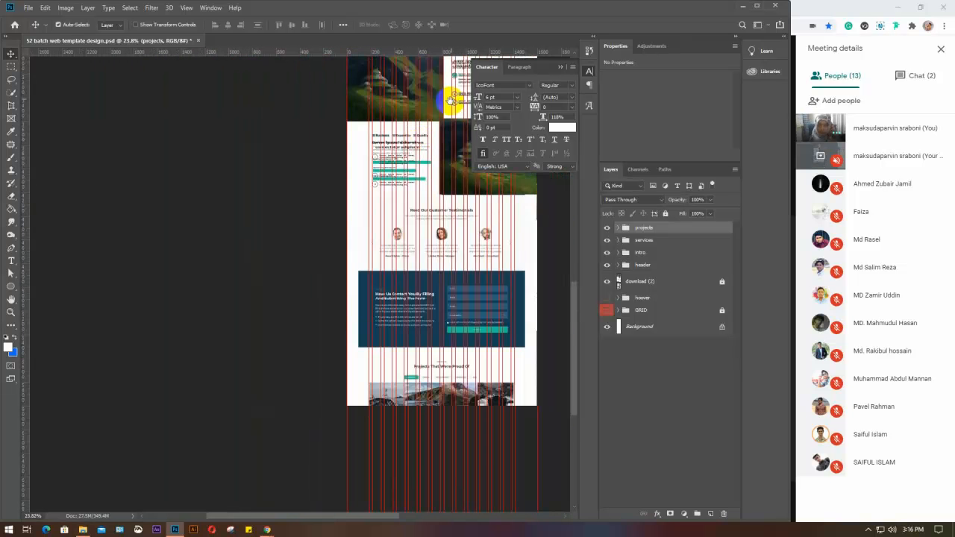
pyautogui.moveTo(452, 97); pyautogui.dragTo(373, 414)
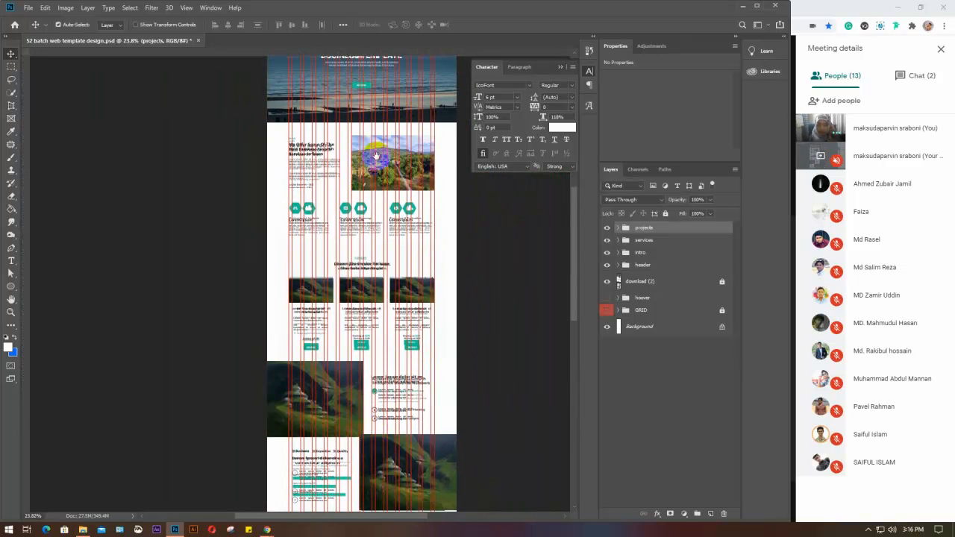
pyautogui.moveTo(376, 155); pyautogui.dragTo(386, 264)
pyautogui.scroll(4, 411, 102)
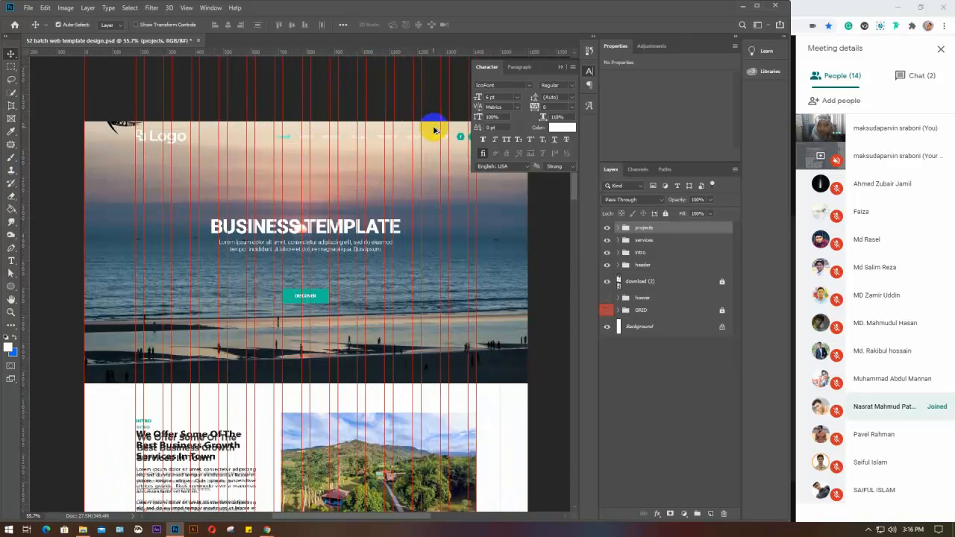
pyautogui.scroll(3, 435, 131)
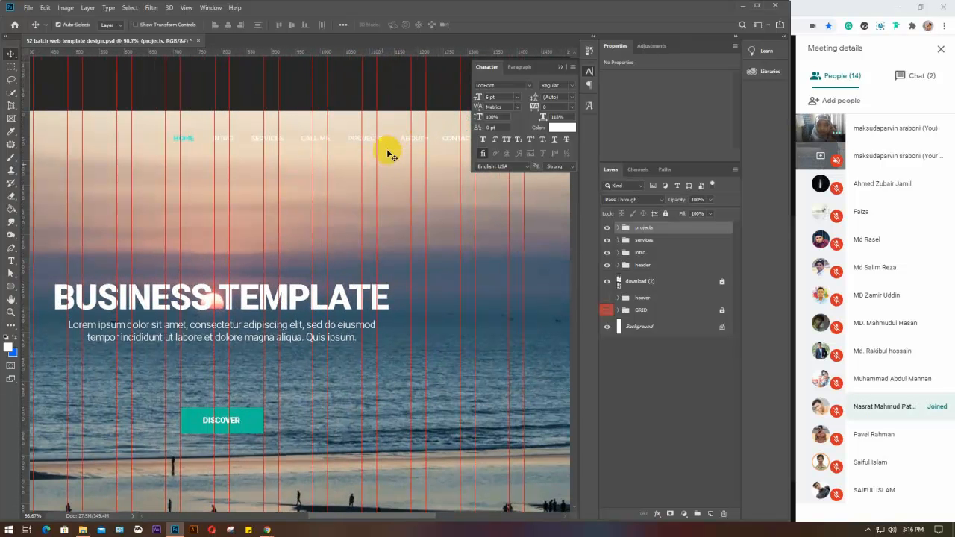
pyautogui.moveTo(403, 191); pyautogui.dragTo(337, 207)
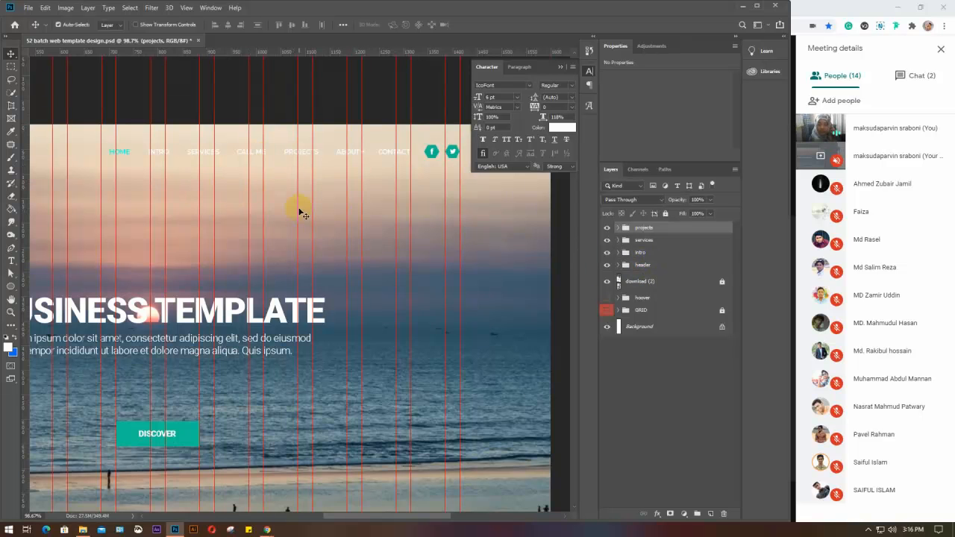
pyautogui.scroll(-2, 302, 228)
pyautogui.scroll(-5, 302, 228)
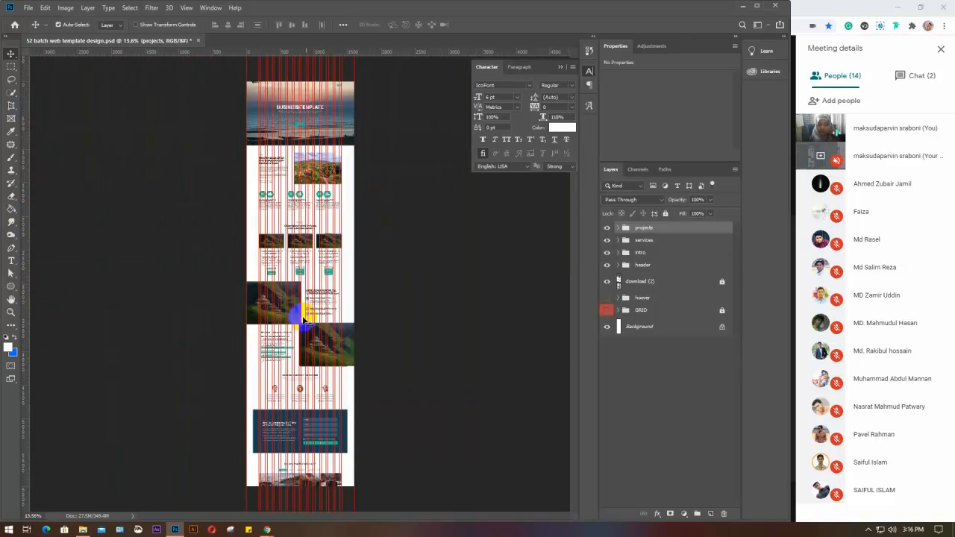
pyautogui.scroll(3, 315, 373)
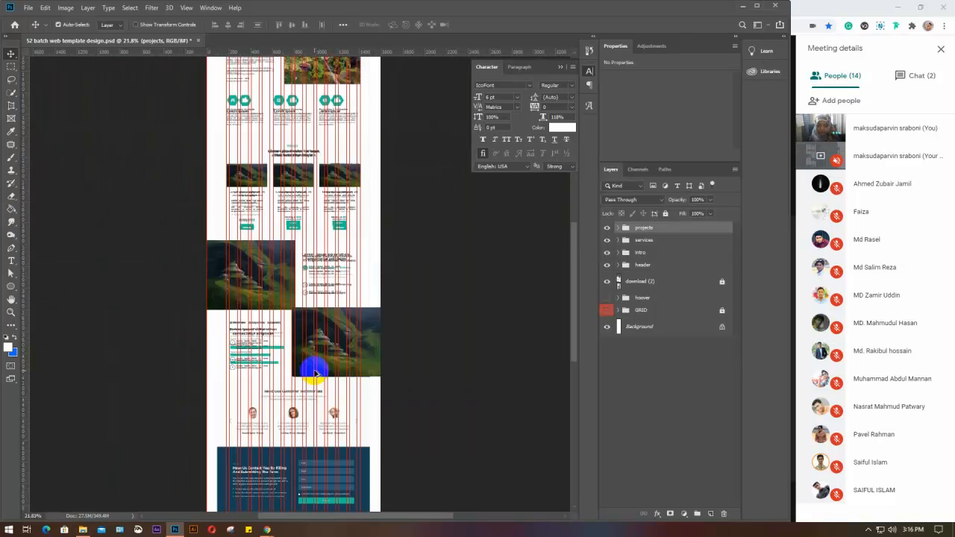
pyautogui.scroll(2, 315, 373)
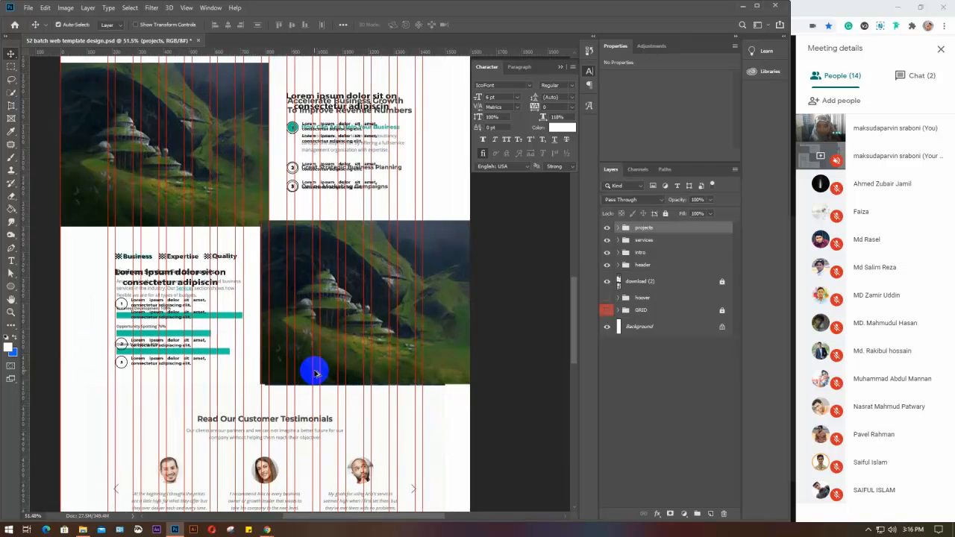
pyautogui.scroll(-2, 315, 374)
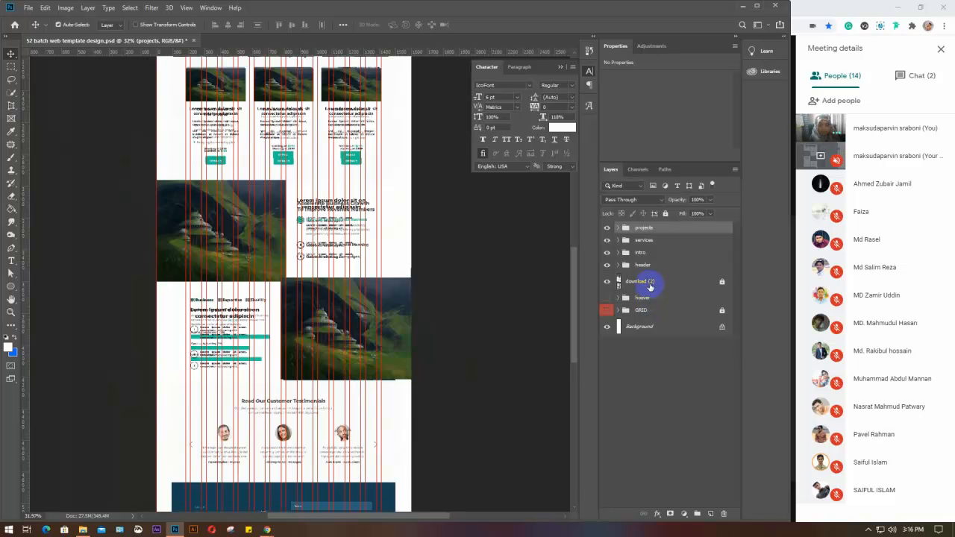
# Hide the download (2) reference layer and select the mountain image layer in the projects 1 group
pyautogui.click(606, 282)
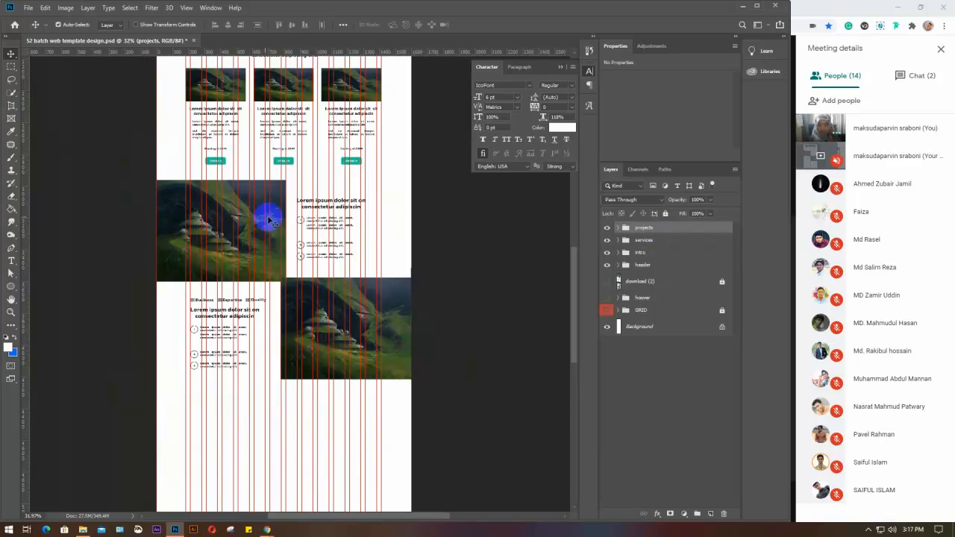
pyautogui.moveTo(267, 218)
pyautogui.mouseDown()
pyautogui.moveTo(270, 273)
pyautogui.moveTo(266, 217)
pyautogui.mouseUp()
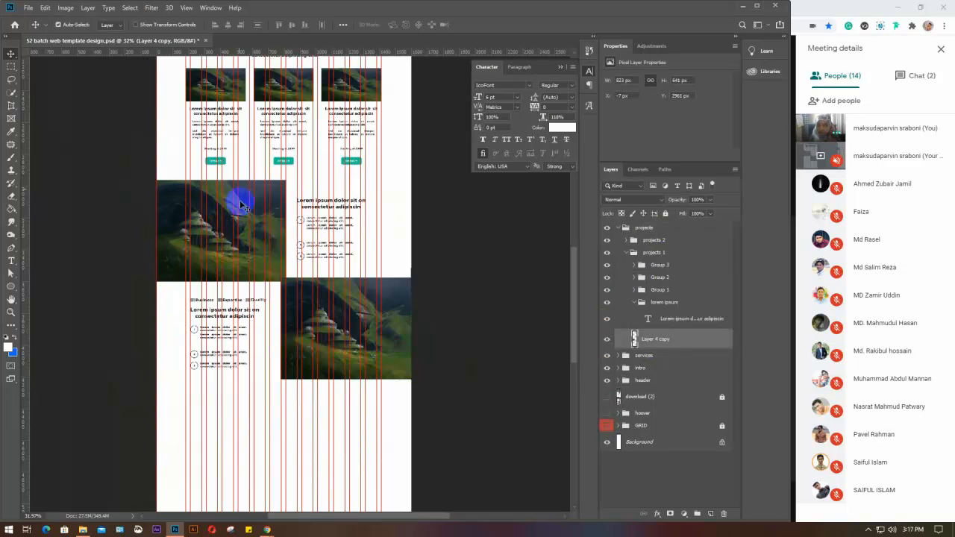
# Collapse the projects group and, with auto-select set to Group, shift the whole projects section slightly upward
pyautogui.click(110, 25)
pyautogui.click(112, 33)
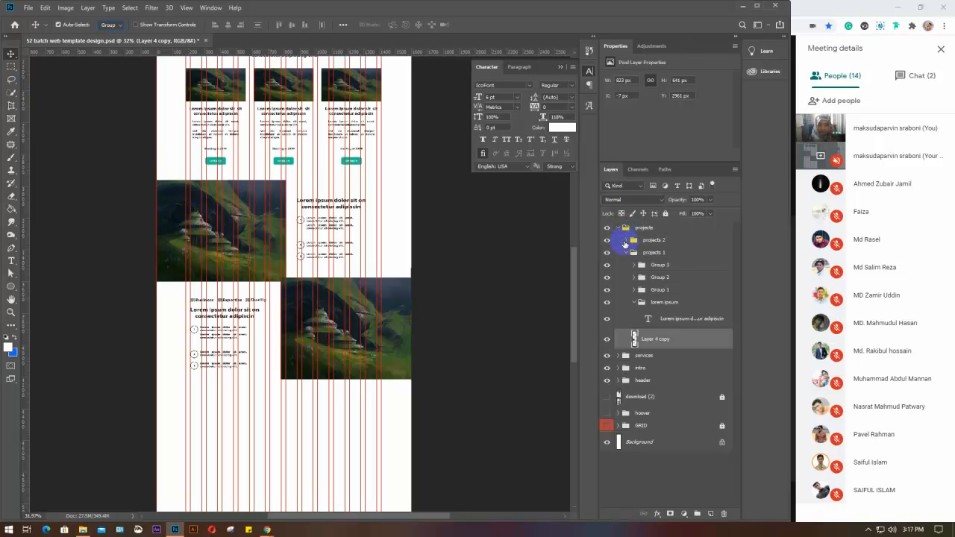
pyautogui.click(625, 254)
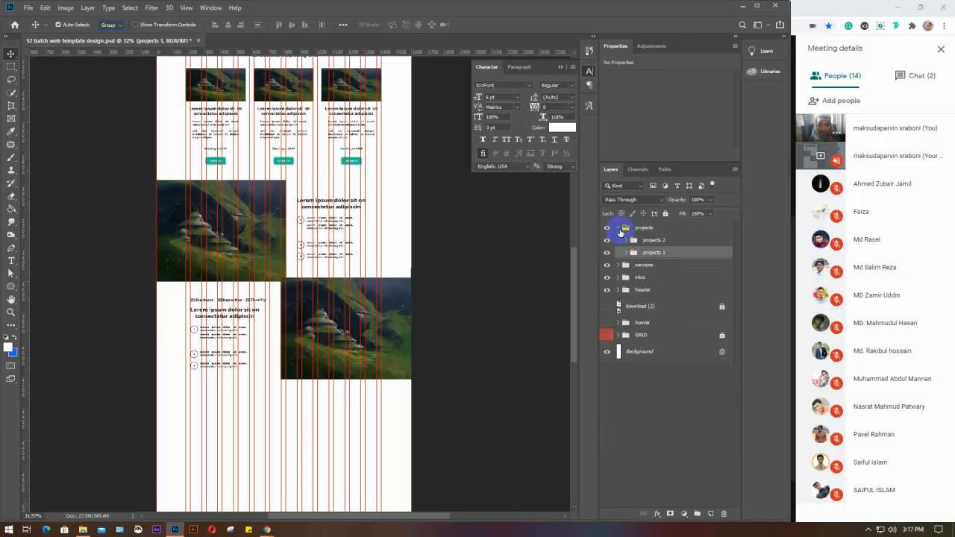
pyautogui.click(619, 230)
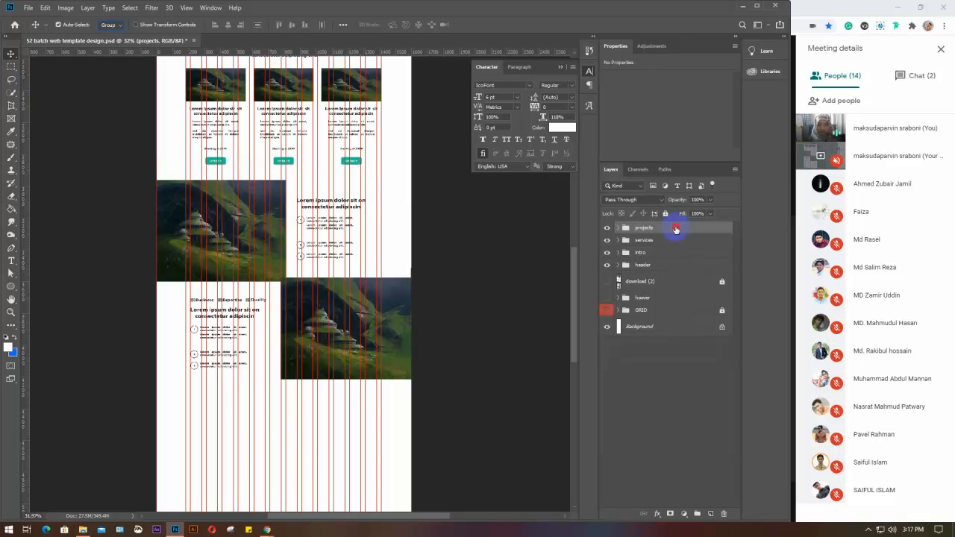
pyautogui.moveTo(137, 193); pyautogui.dragTo(401, 403)
pyautogui.moveTo(241, 213)
pyautogui.mouseDown()
pyautogui.moveTo(246, 262)
pyautogui.moveTo(233, 321)
pyautogui.moveTo(244, 215)
pyautogui.mouseUp()
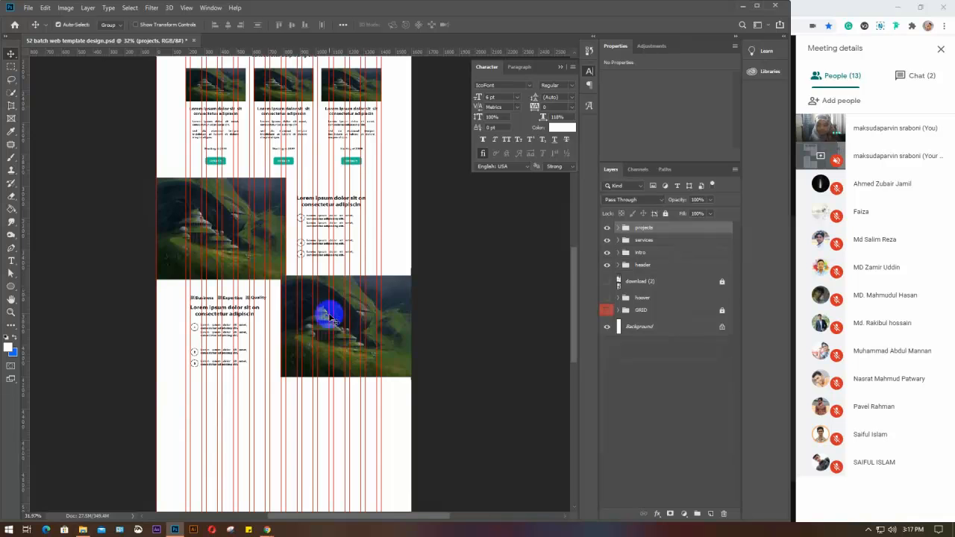
# With auto-select set to Layer, copy service1's image, headline and paragraph into the empty area below the projects section
pyautogui.scroll(-2, 324, 255)
pyautogui.click(639, 241)
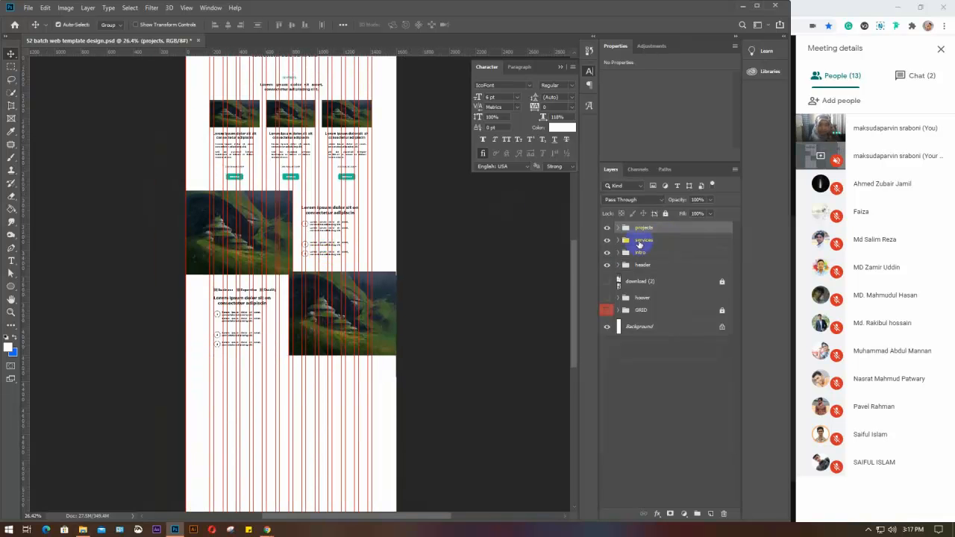
pyautogui.click(619, 239)
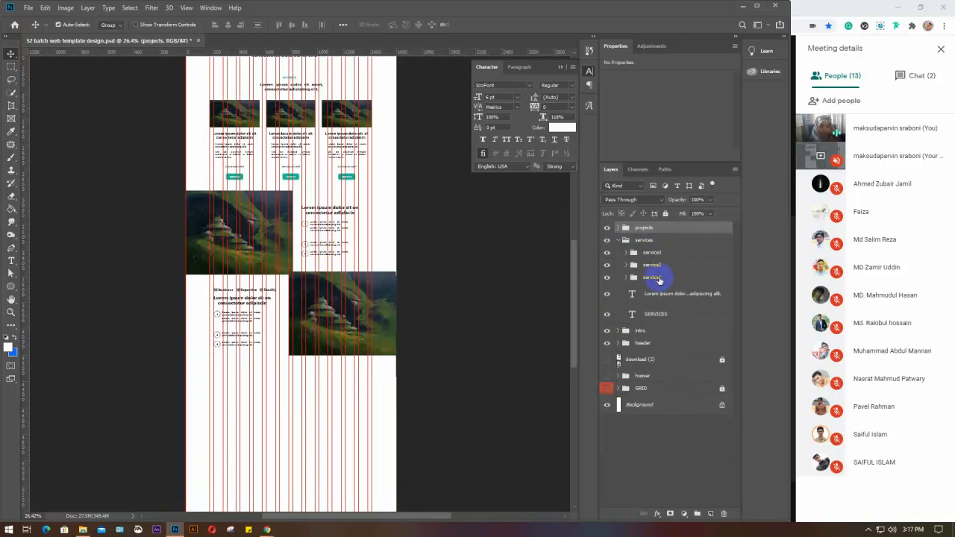
pyautogui.click(660, 278)
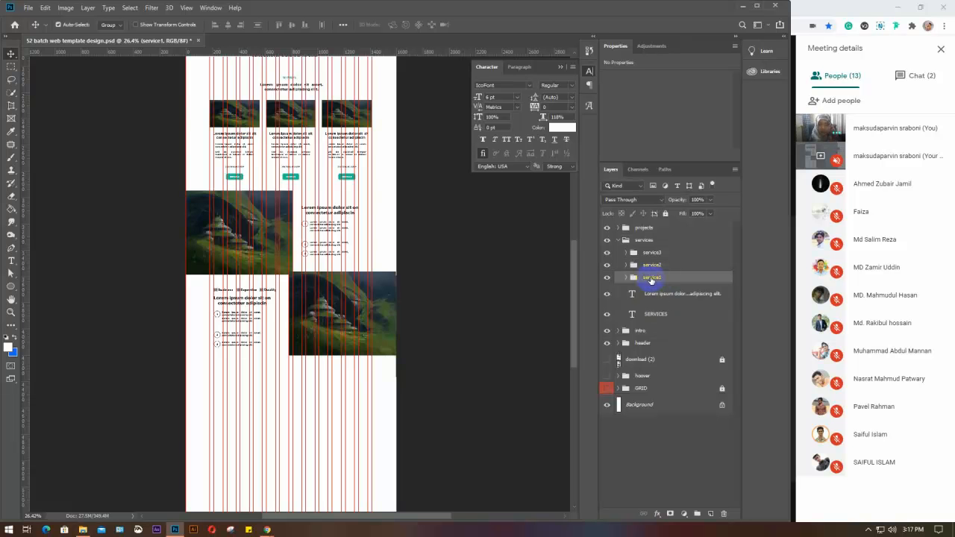
pyautogui.click(111, 25)
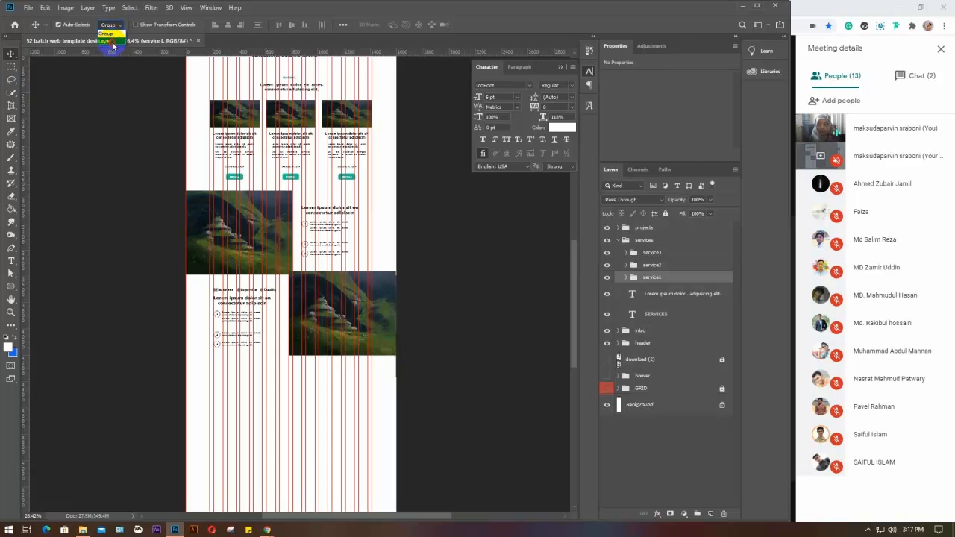
pyautogui.click(110, 41)
pyautogui.moveTo(196, 99); pyautogui.dragTo(284, 412)
pyautogui.scroll(4, 286, 429)
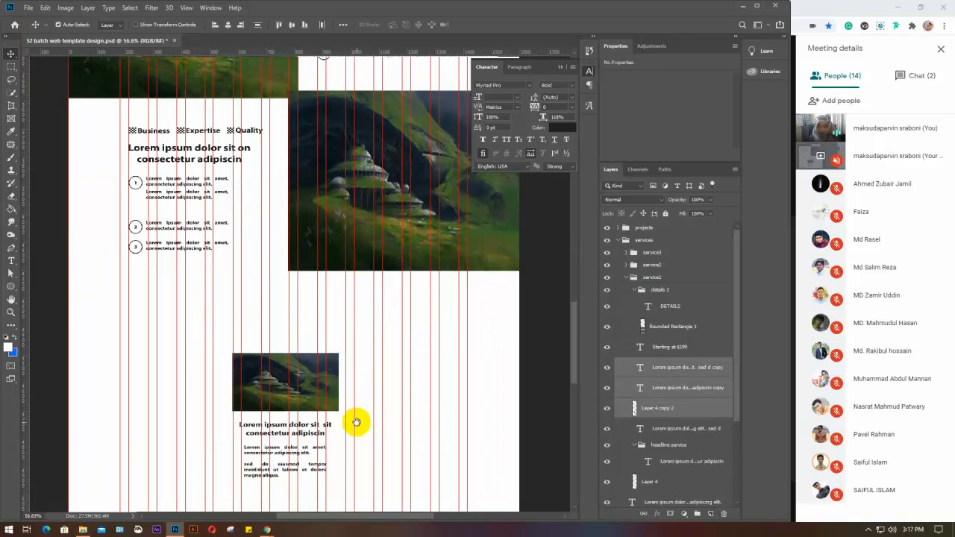
pyautogui.moveTo(356, 422); pyautogui.dragTo(363, 341)
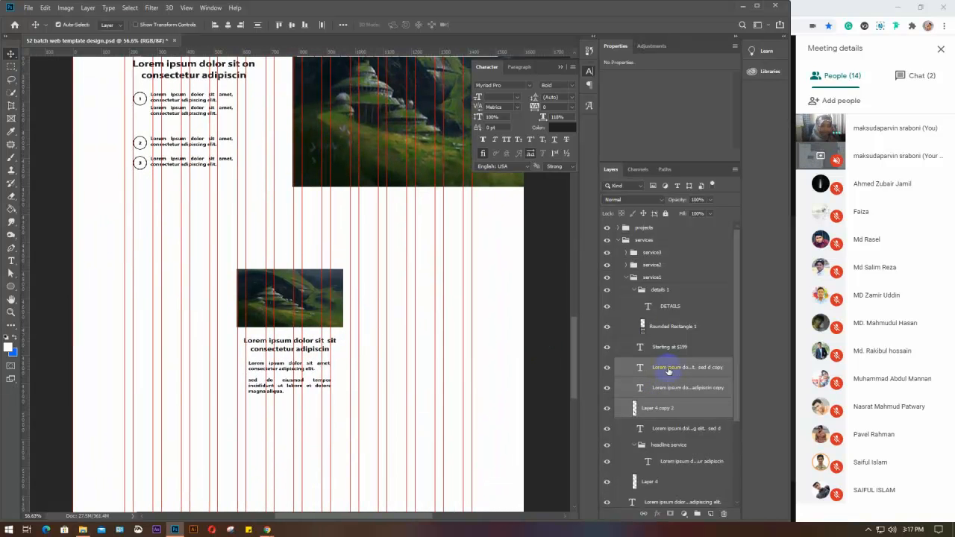
# Move the three copied service layers above the projects group in the layer stack and collapse the services group
pyautogui.moveTo(669, 369); pyautogui.dragTo(668, 218)
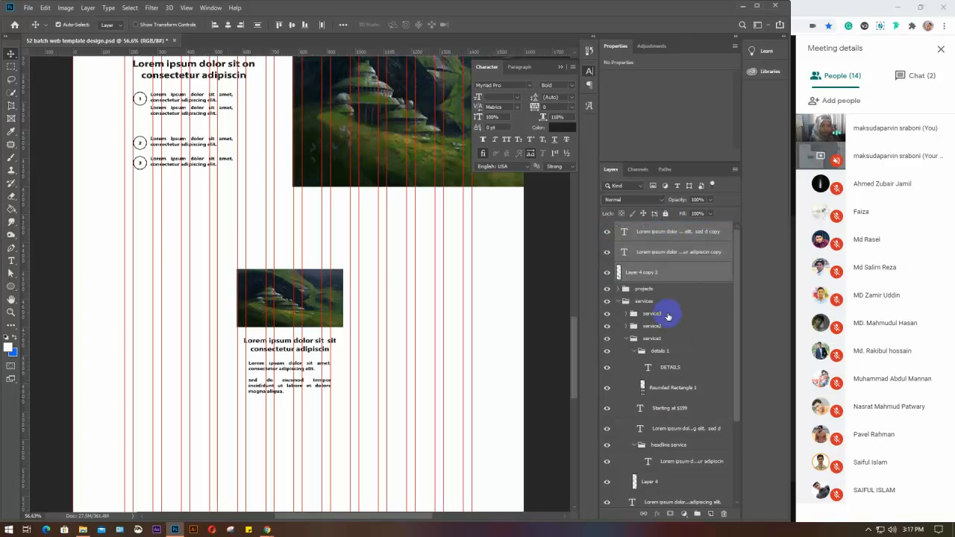
pyautogui.click(634, 352)
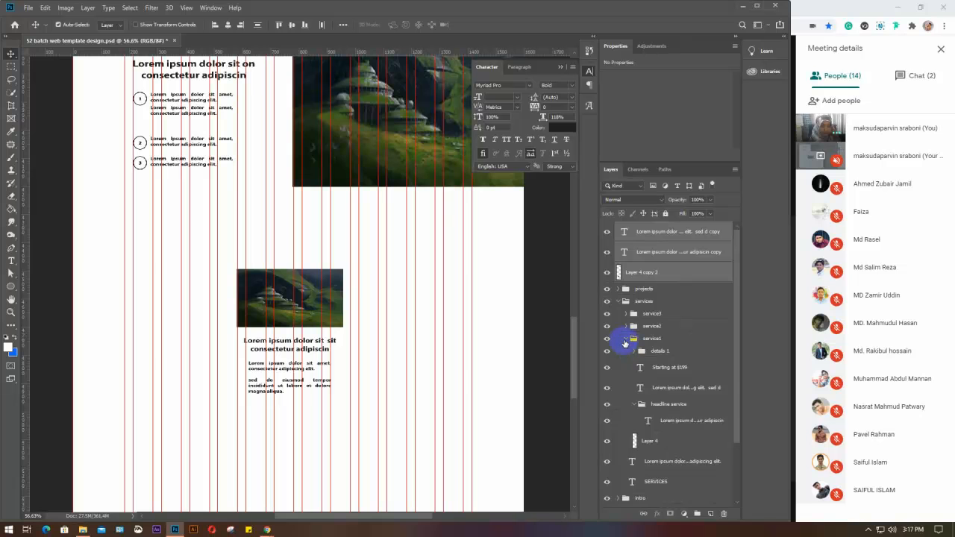
pyautogui.click(625, 340)
pyautogui.click(619, 301)
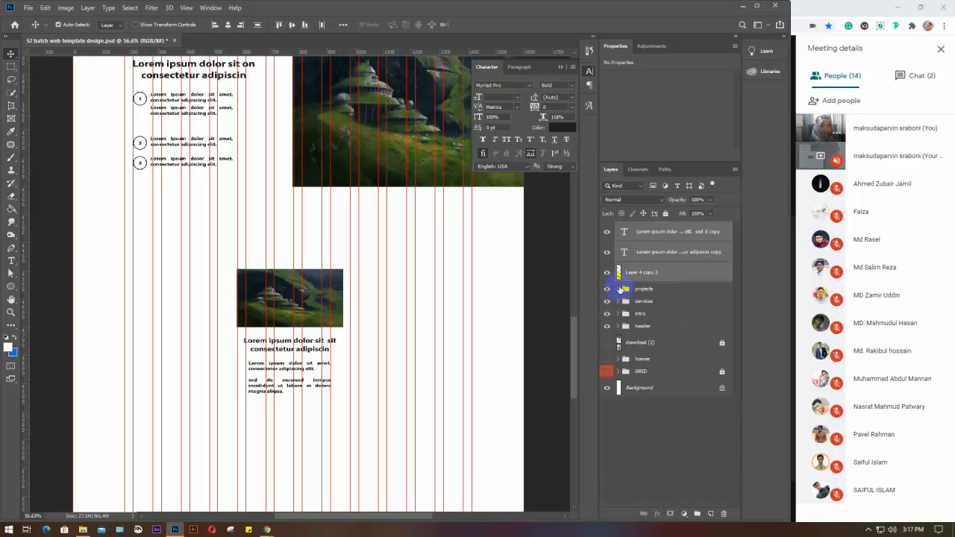
# Delete the copied mountain image layer, keeping the copied headline and paragraph below the projects section
pyautogui.click(670, 231)
pyautogui.click(665, 272)
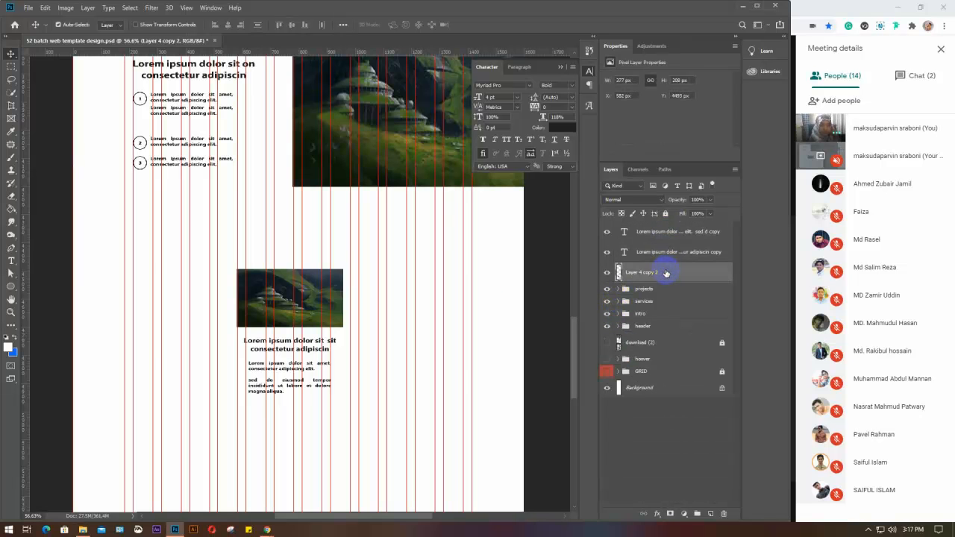
pyautogui.hotkey('ctrl', 't')
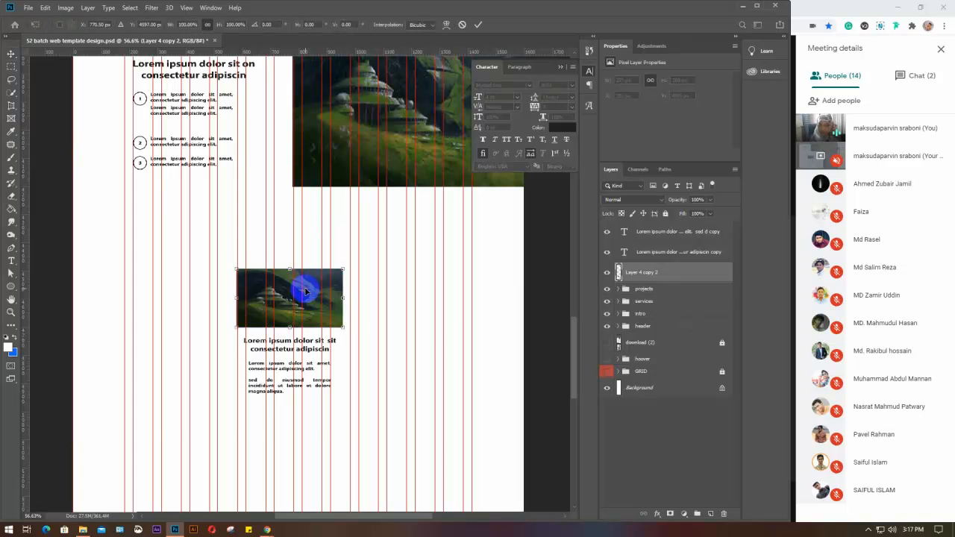
pyautogui.scroll(-2, 306, 293)
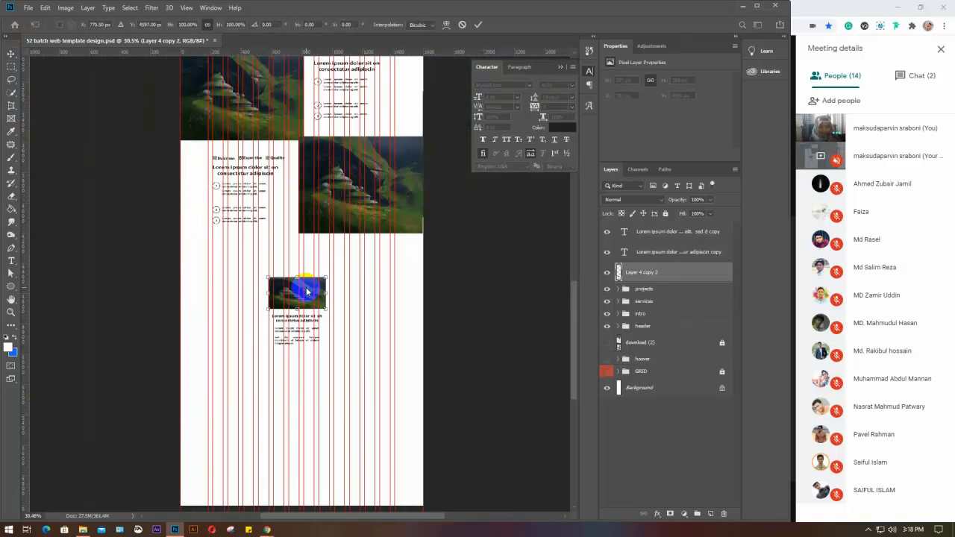
pyautogui.hotkey('alt', 'space')
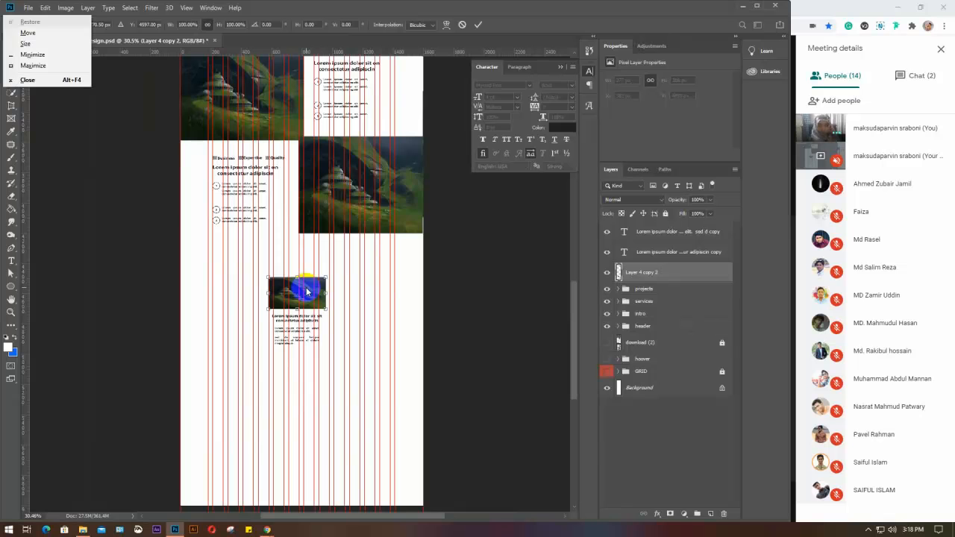
pyautogui.press('Escape')
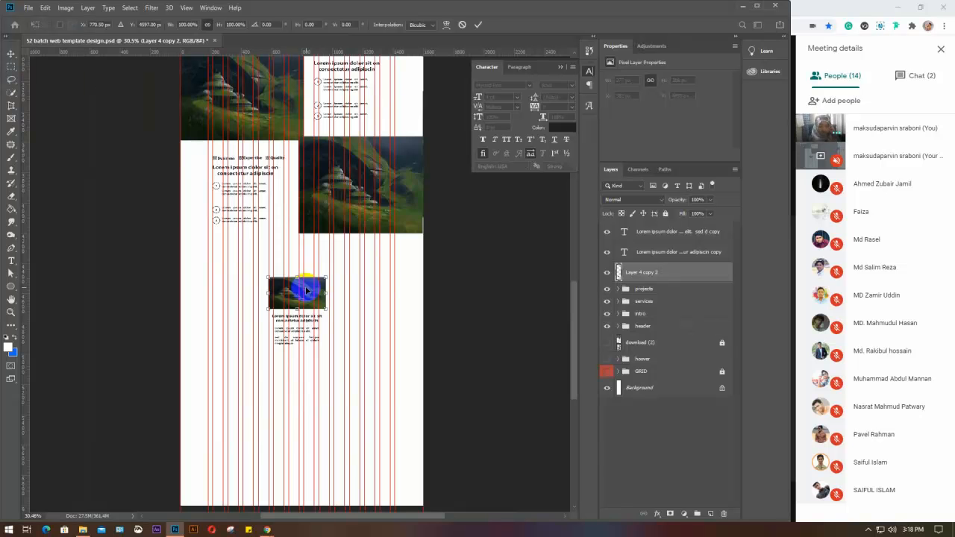
pyautogui.press('Return')
pyautogui.press('Delete')
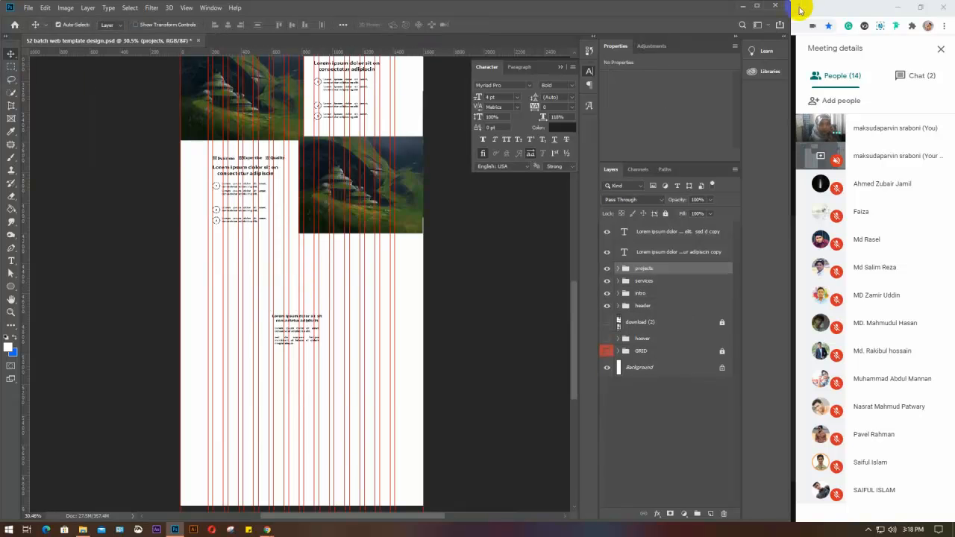
# Switch to Chrome and look through the Google Images results for "hill view swang"
pyautogui.click(800, 10)
pyautogui.click(192, 8)
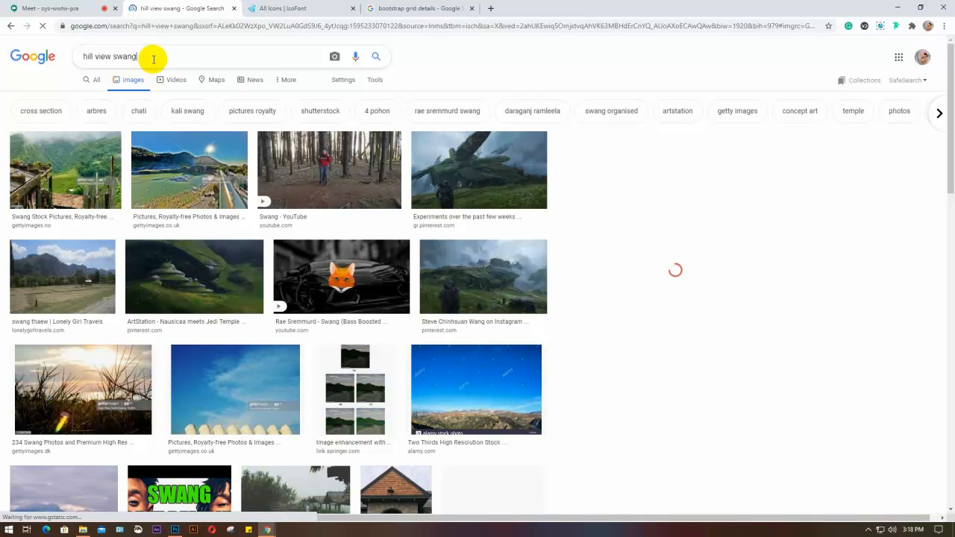
pyautogui.click(73, 57)
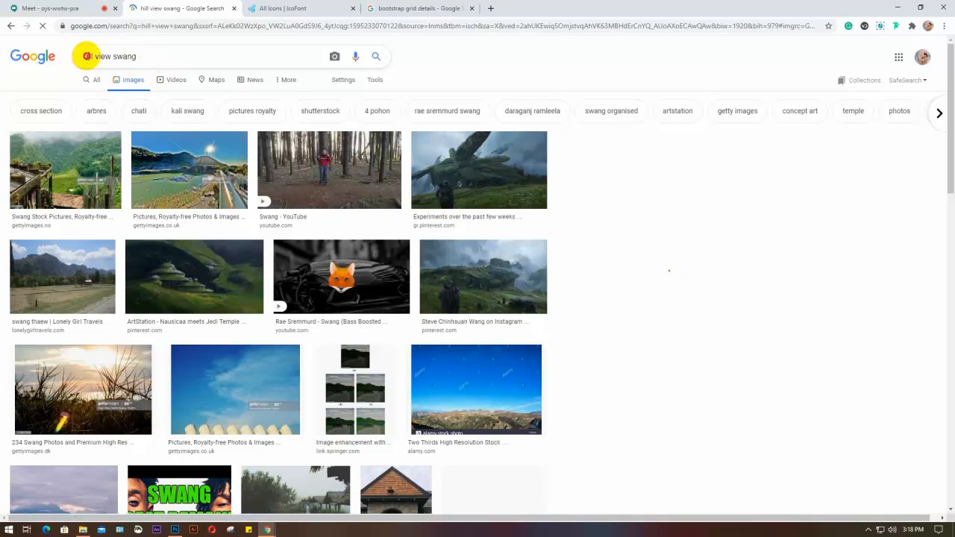
pyautogui.moveTo(159, 57)
pyautogui.mouseDown()
pyautogui.moveTo(85, 56)
pyautogui.moveTo(144, 56)
pyautogui.mouseUp()
pyautogui.scroll(5, 291, 100)
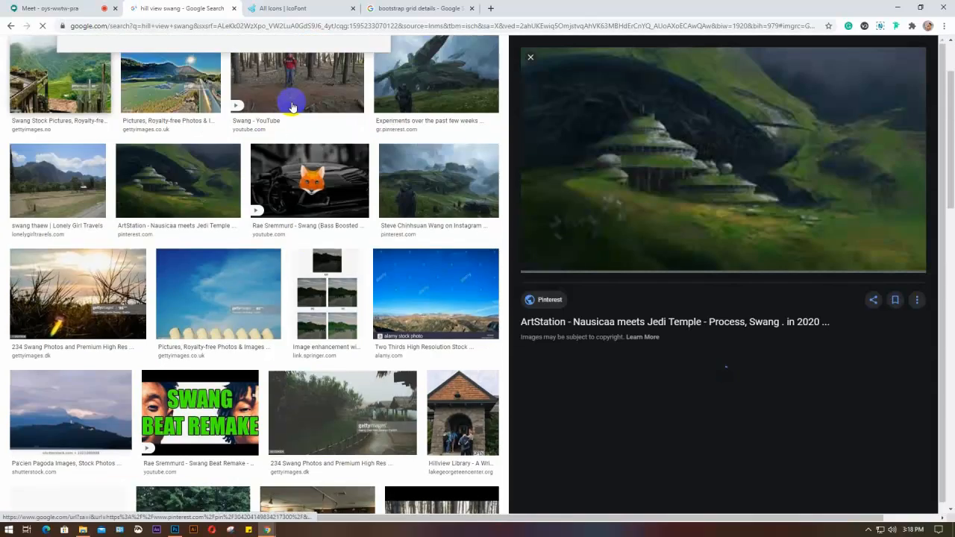
pyautogui.scroll(-3, 369, 68)
pyautogui.scroll(-2, 369, 67)
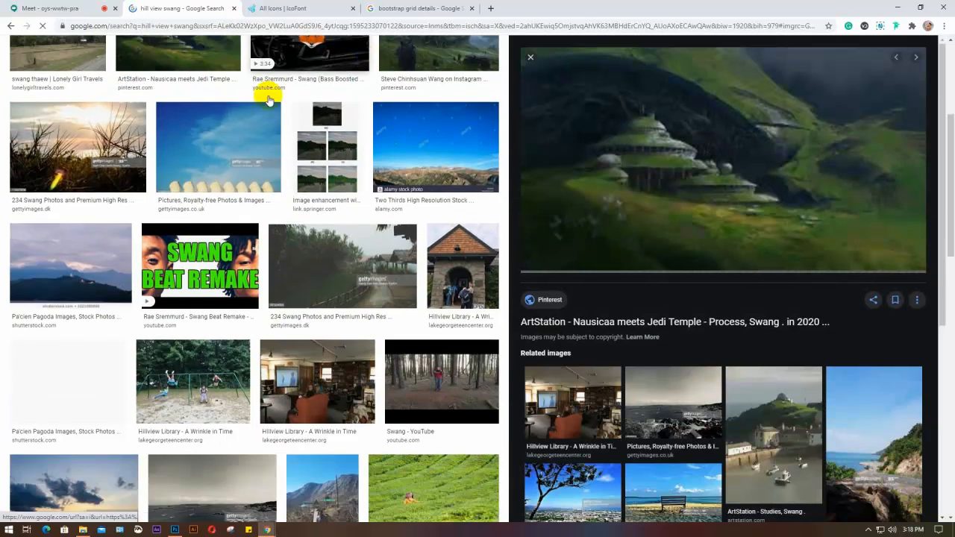
pyautogui.scroll(4, 267, 89)
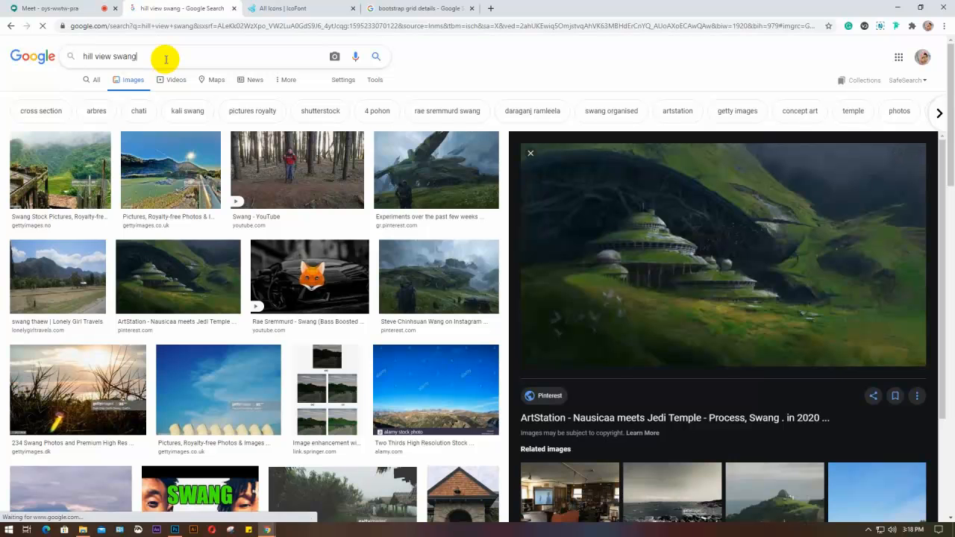
# Search Google Images for "background image"
pyautogui.moveTo(164, 56); pyautogui.dragTo(68, 57)
pyautogui.write('ba')
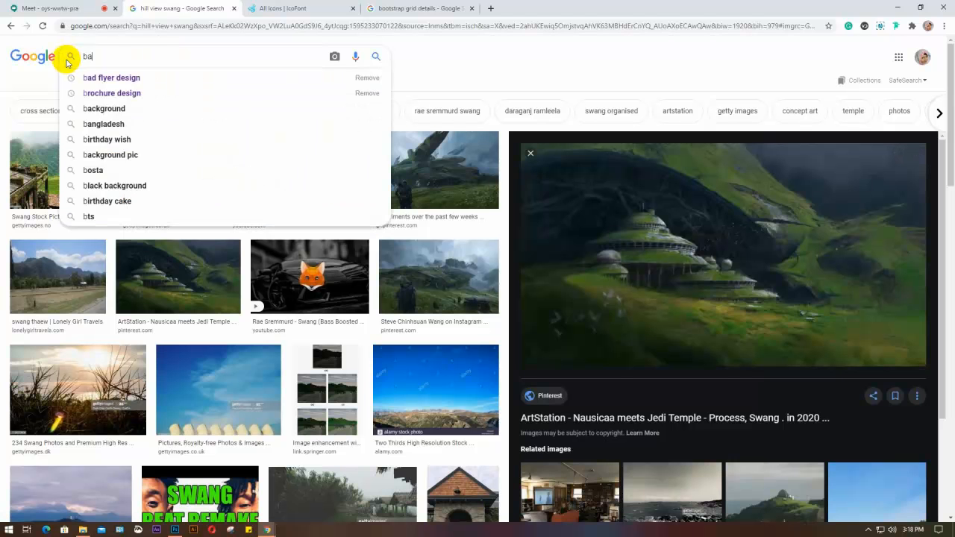
pyautogui.write('ckgr')
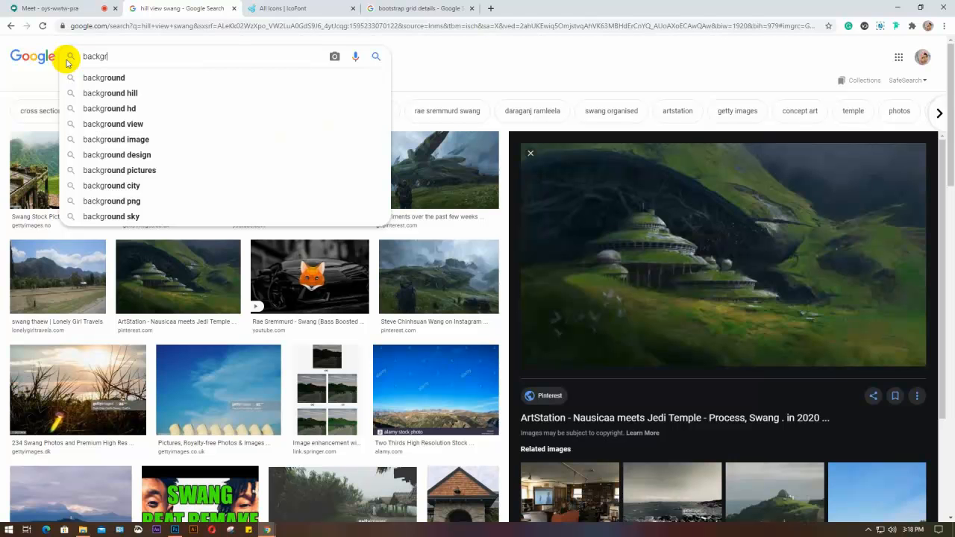
pyautogui.write('ound i')
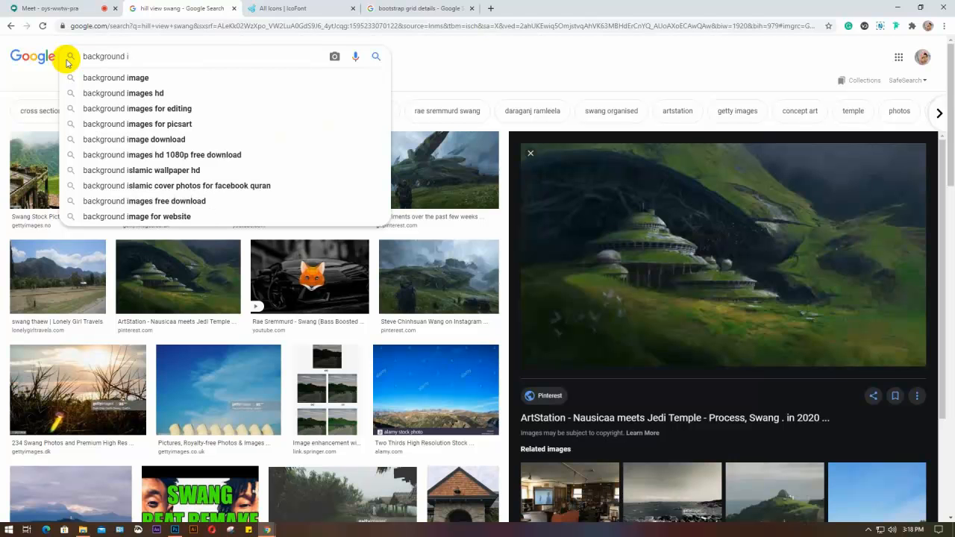
pyautogui.press('Down')
pyautogui.press('Return')
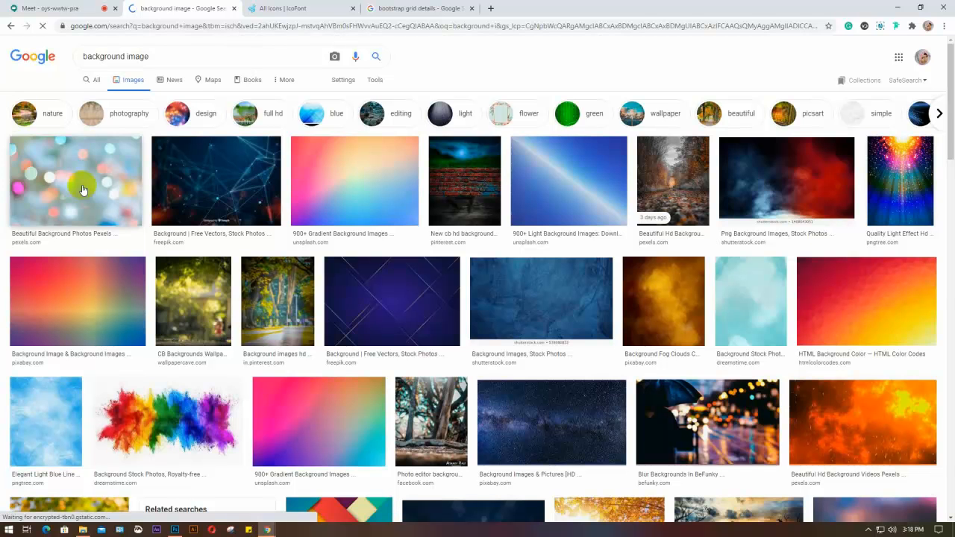
# Look through the background image results, previewing the bokeh and autumn nature pictures and their related images for a suitable section background
pyautogui.click(80, 179)
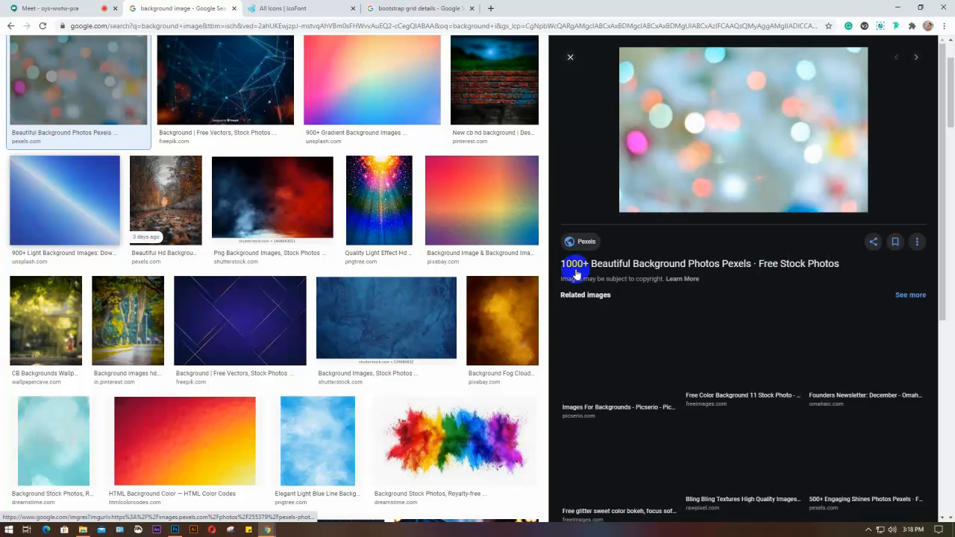
pyautogui.scroll(-2, 373, 269)
pyautogui.scroll(-5, 374, 269)
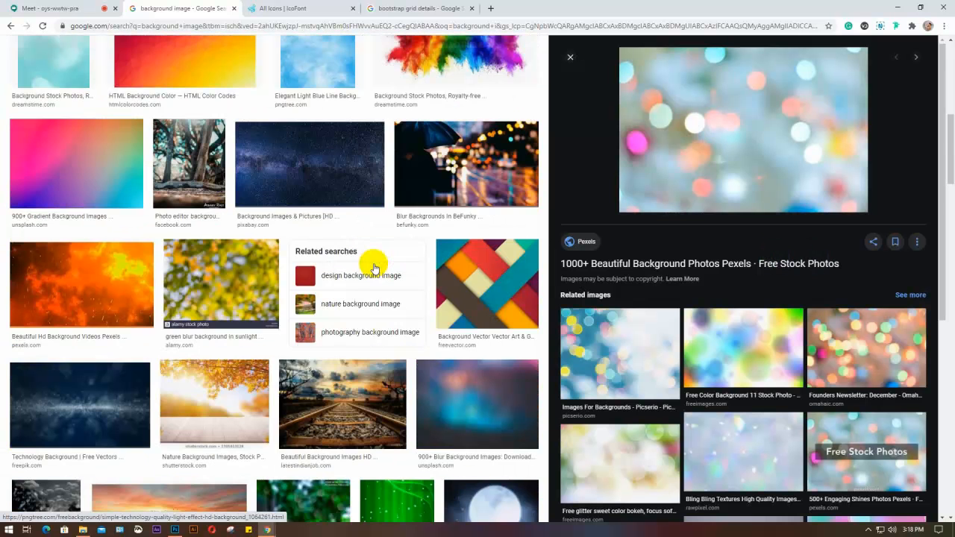
pyautogui.scroll(-3, 375, 269)
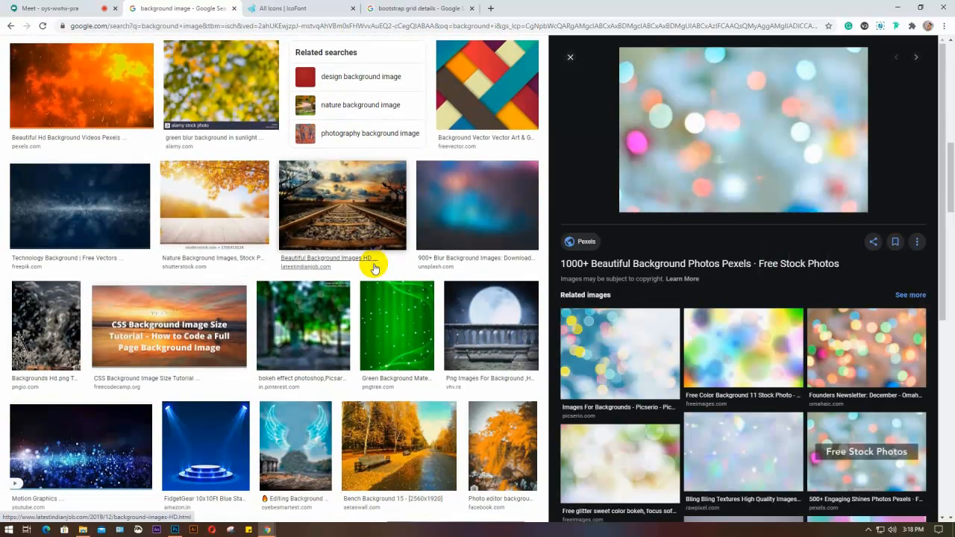
pyautogui.scroll(-1, 375, 268)
pyautogui.click(341, 158)
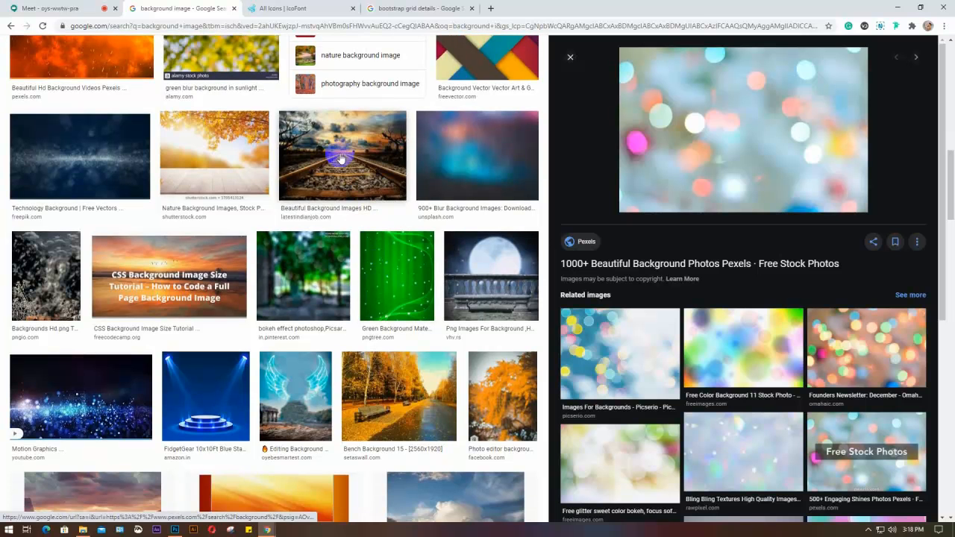
pyautogui.click(229, 154)
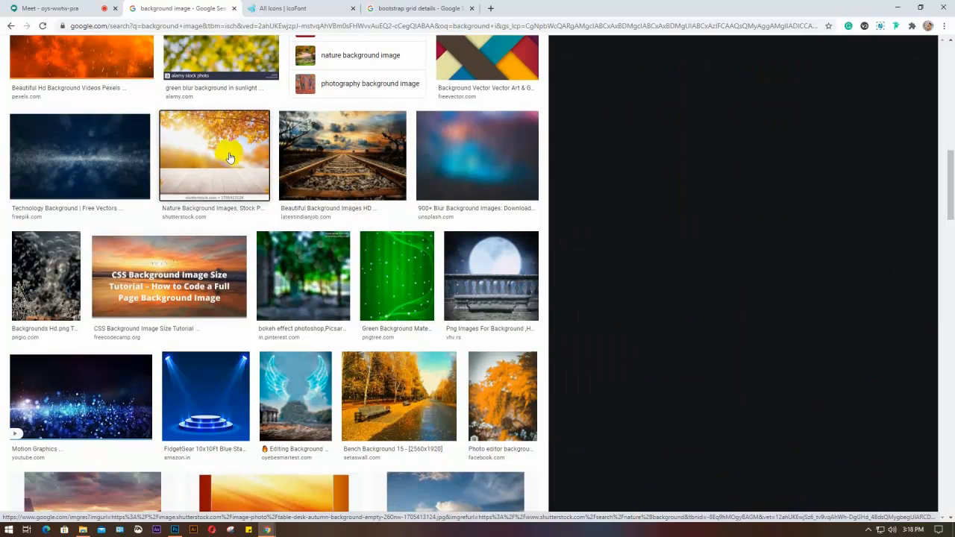
pyautogui.scroll(-3, 803, 329)
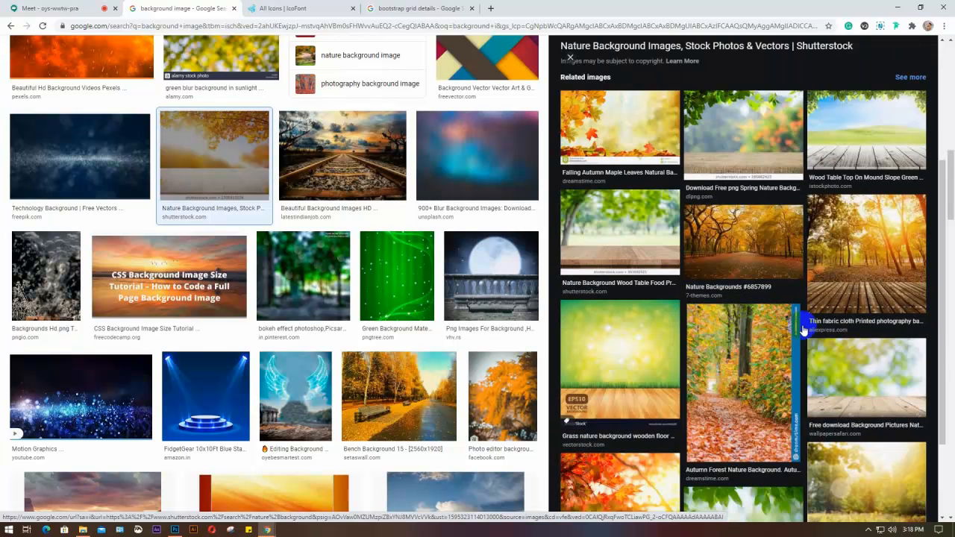
pyautogui.scroll(-2, 755, 313)
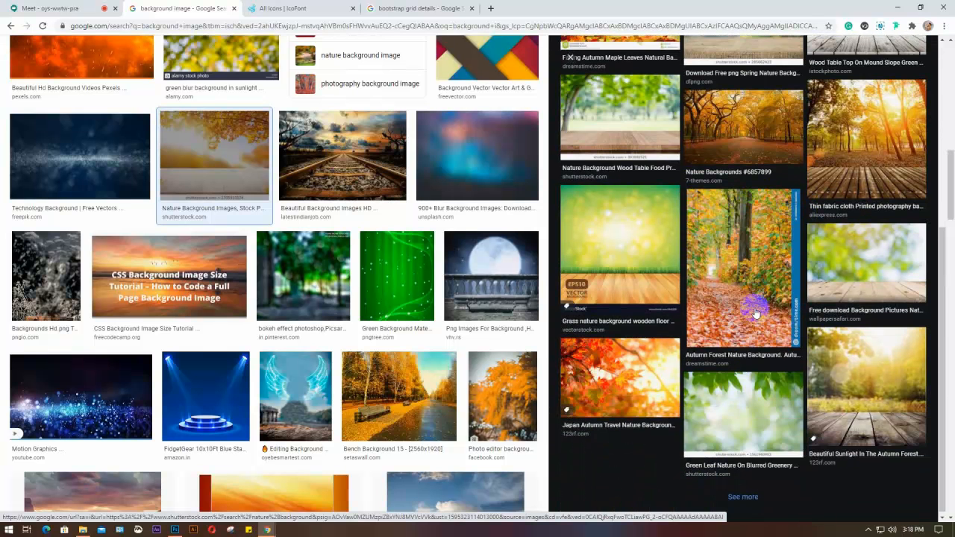
pyautogui.scroll(1, 755, 314)
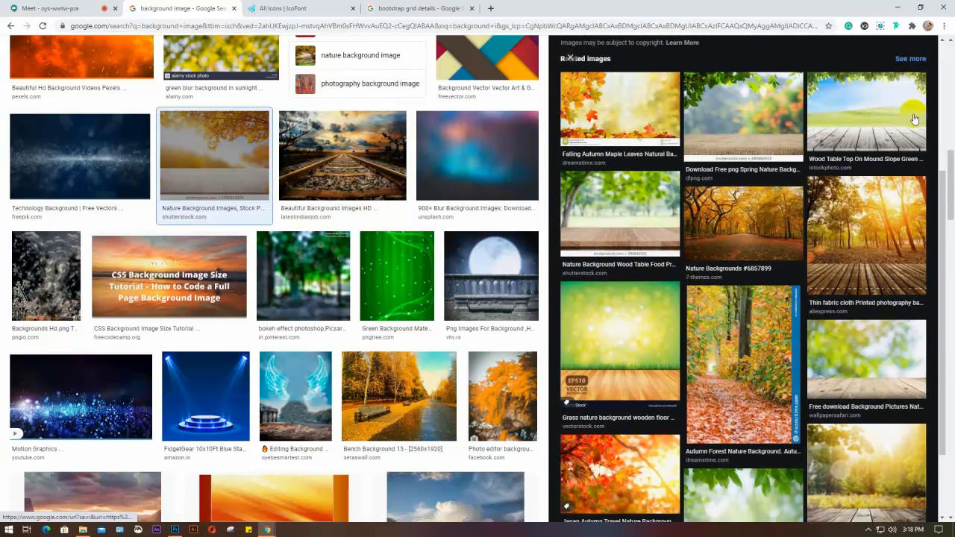
# Find the Freepik picture of an empty wooden floor in a blurred public park among the related images and copy it
pyautogui.click(859, 125)
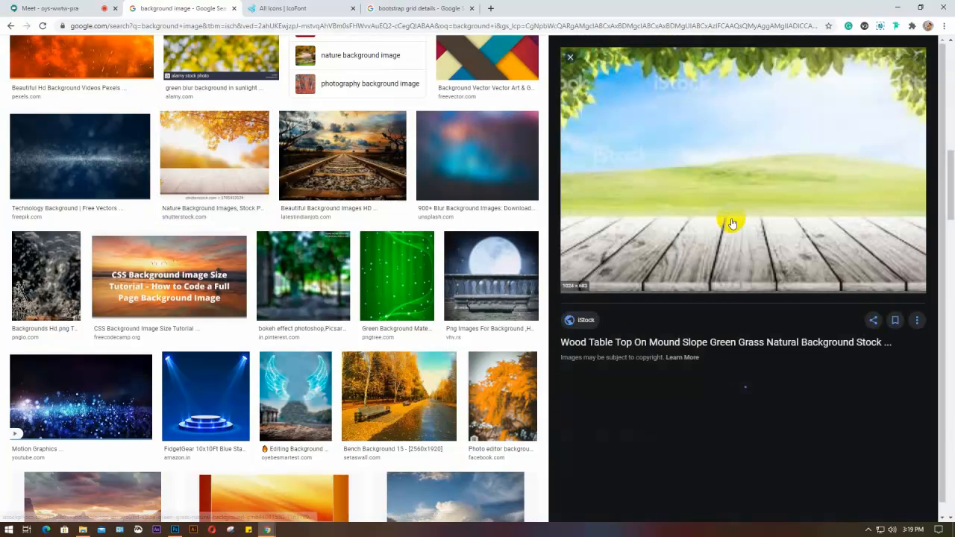
pyautogui.scroll(-2, 708, 186)
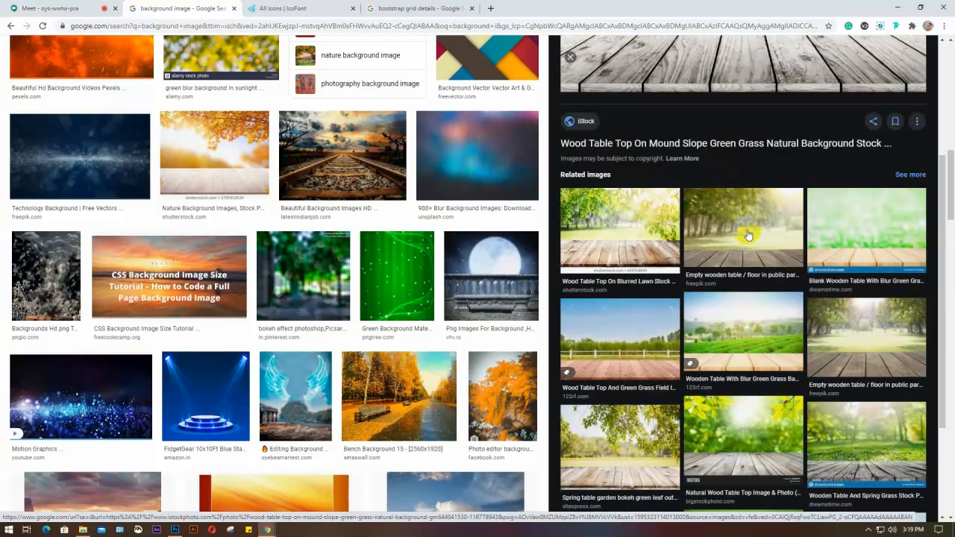
pyautogui.click(876, 343)
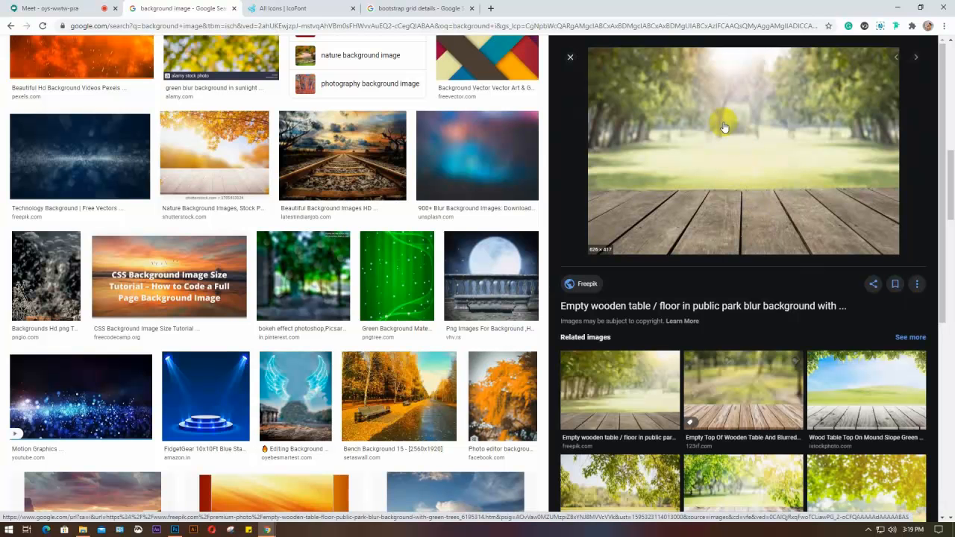
pyautogui.rightClick(719, 124)
pyautogui.click(747, 218)
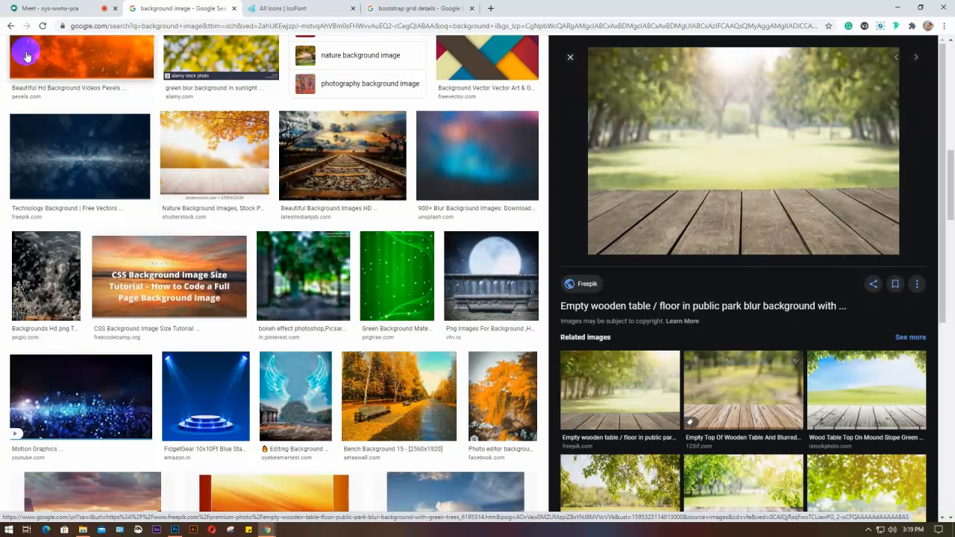
# Switch to Photoshop and paste the copied park picture as a new layer above the projects group
pyautogui.click(54, 9)
pyautogui.click(175, 529)
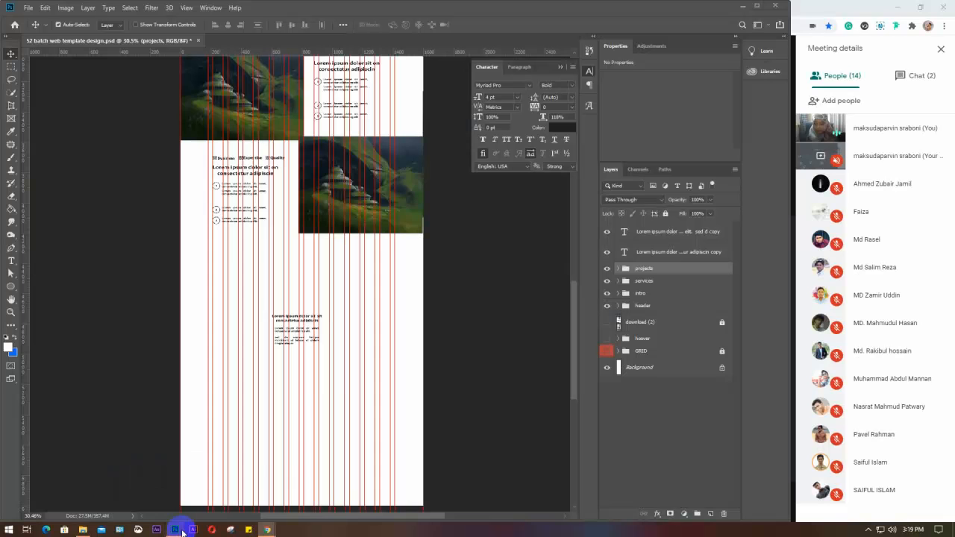
pyautogui.hotkey('ctrl', 'v')
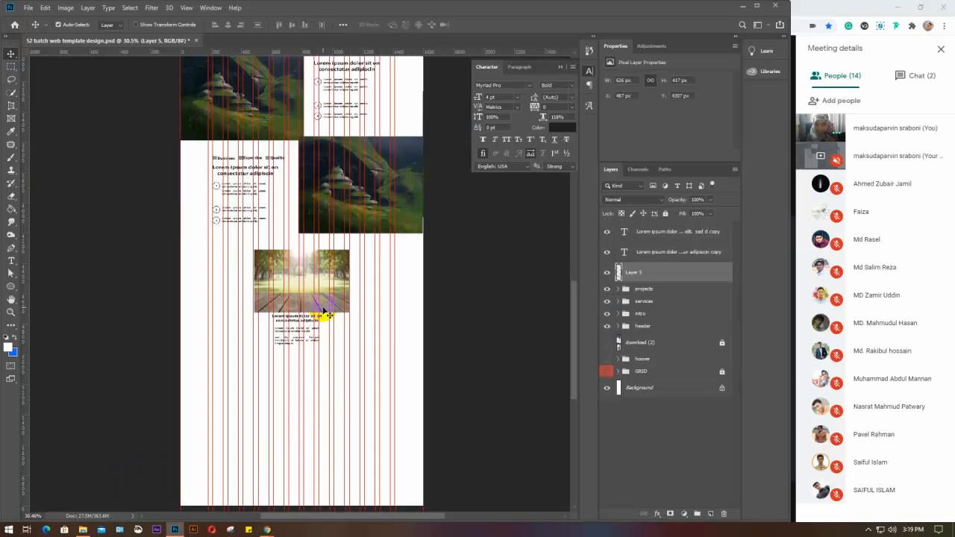
# Stretch the park picture across the page width to about 1598 × 824 px below the projects section and set its opacity to 80%
pyautogui.hotkey('ctrl', 't')
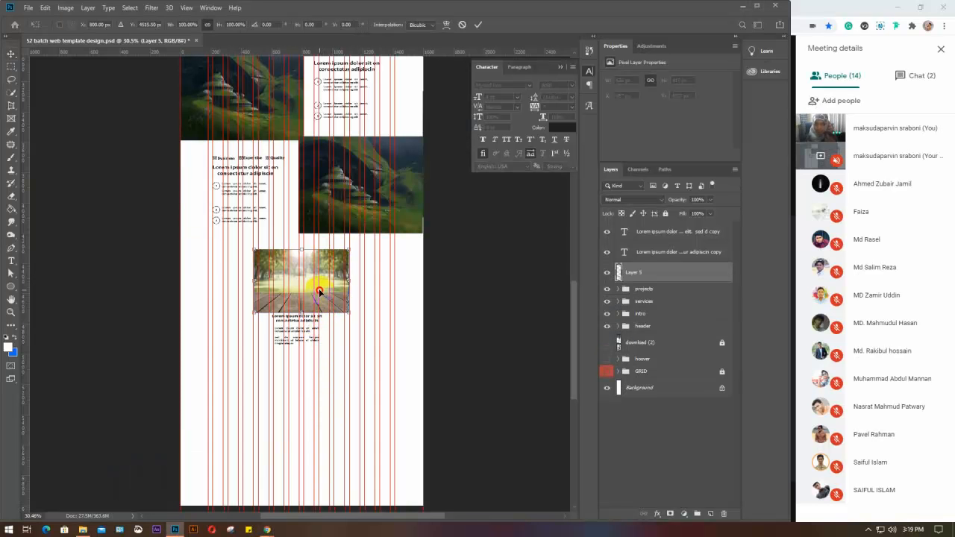
pyautogui.moveTo(319, 291); pyautogui.dragTo(421, 375)
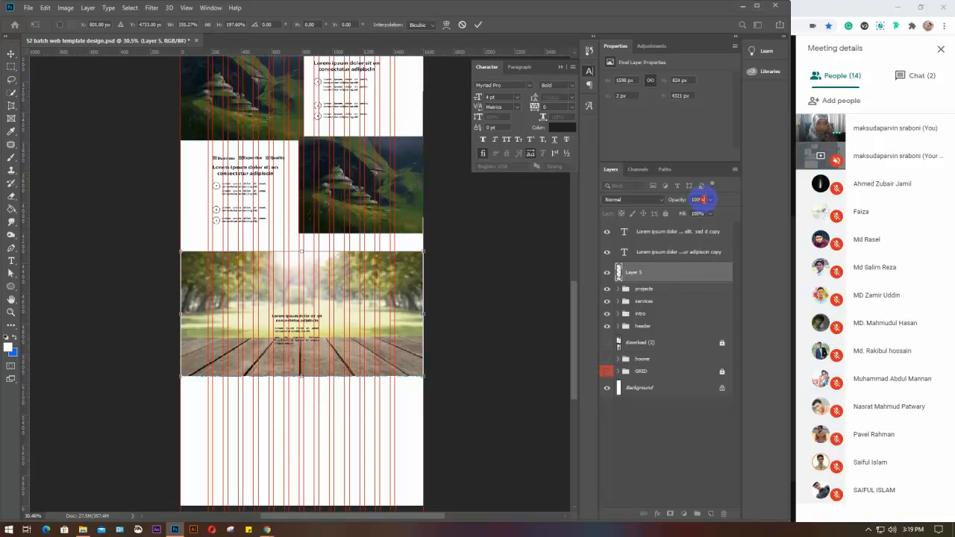
pyautogui.write('80')
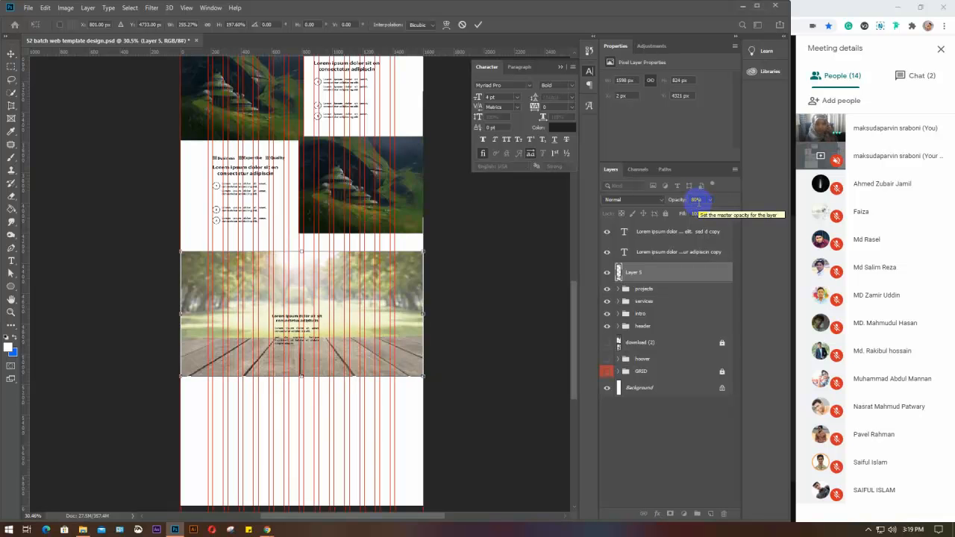
pyautogui.press('Return')
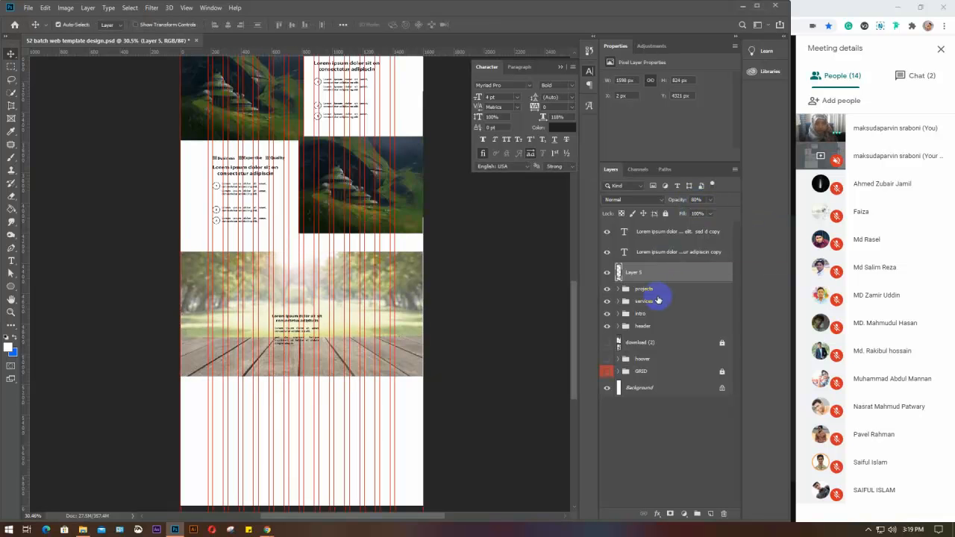
# Return to the background image results in Chrome, open the 2560x1920 autumn picture "Bench Background 15" and copy it
pyautogui.click(821, 12)
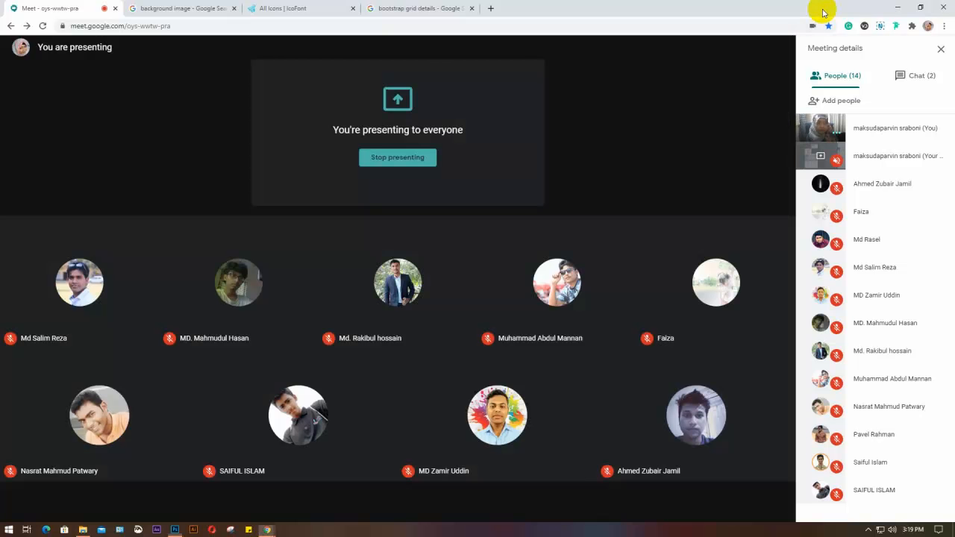
pyautogui.click(182, 8)
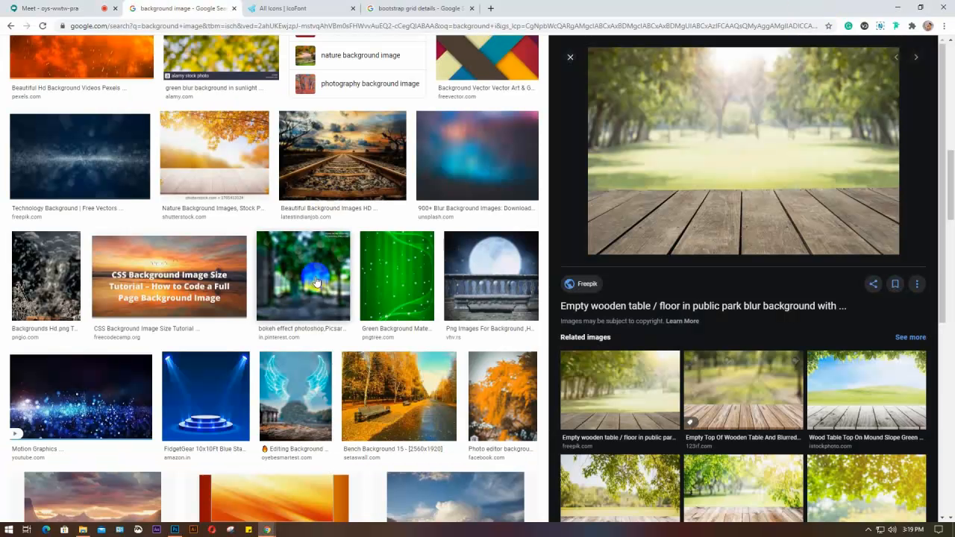
pyautogui.scroll(-3, 720, 378)
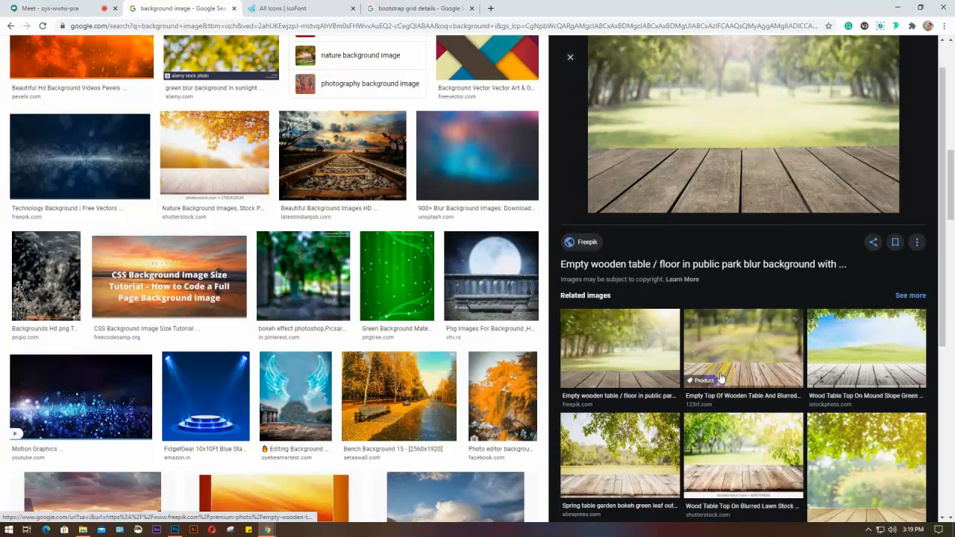
pyautogui.scroll(-2, 371, 366)
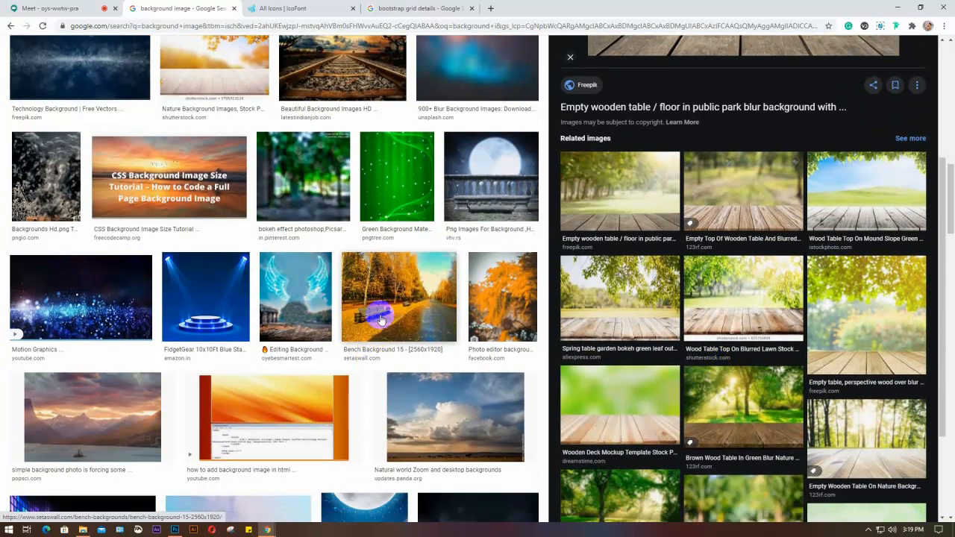
pyautogui.click(383, 301)
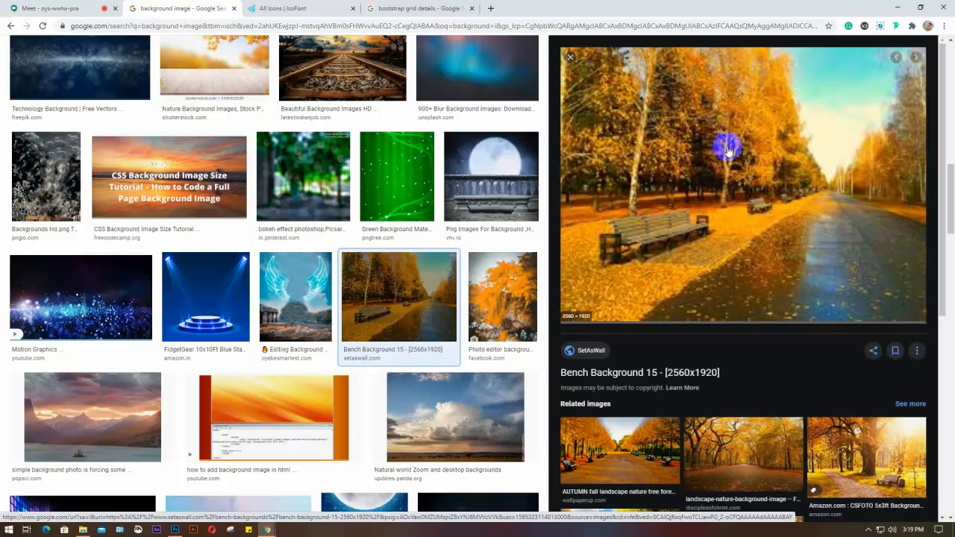
pyautogui.rightClick(728, 149)
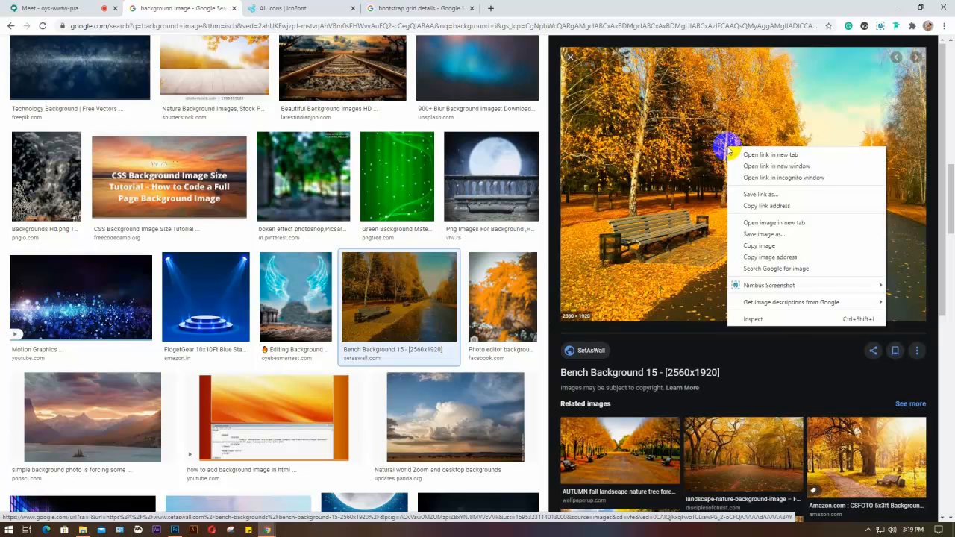
pyautogui.click(769, 246)
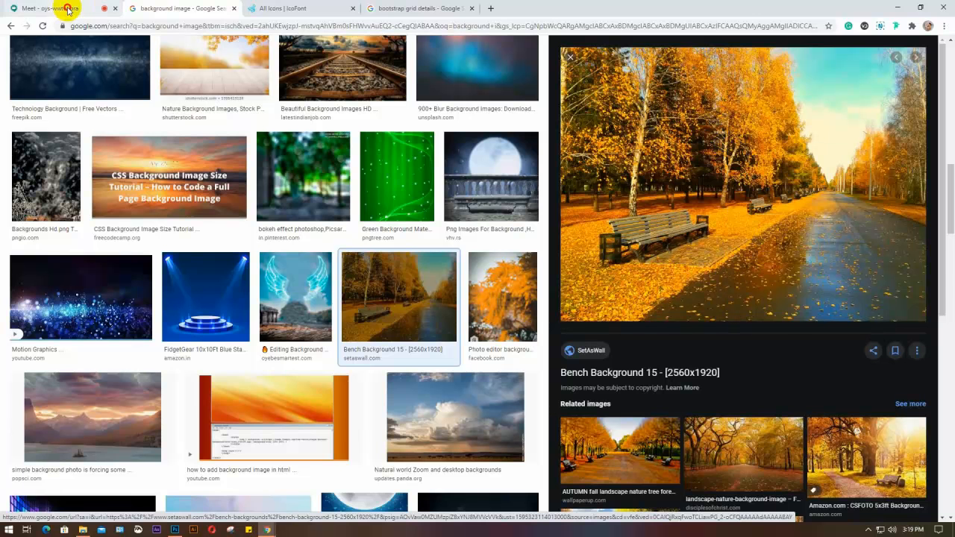
# Switch to Photoshop and paste the autumn bench picture as a new layer above the park background
pyautogui.click(62, 7)
pyautogui.click(176, 529)
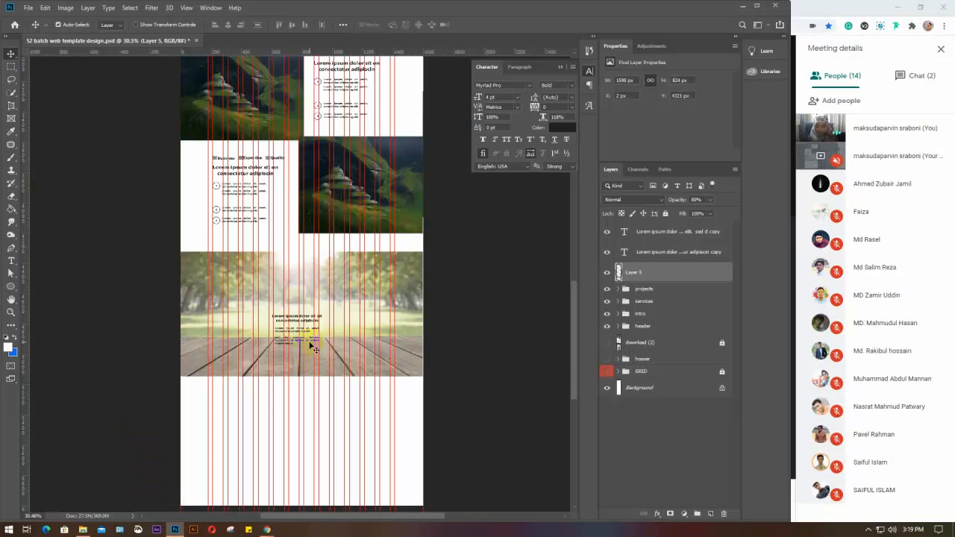
pyautogui.click(315, 314)
pyautogui.hotkey('ctrl', 'v')
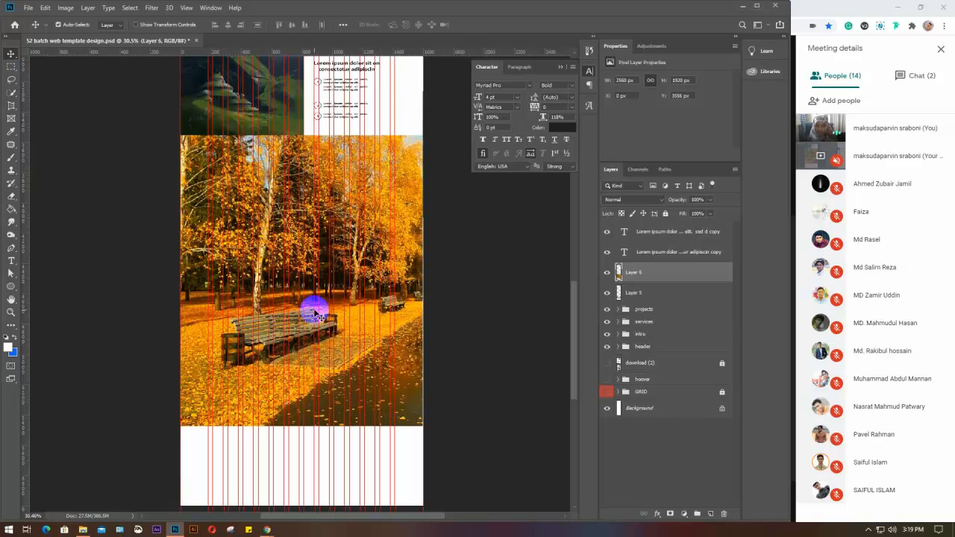
# Scale the autumn bench picture down to about 727 × 545 px and place it over the left half of the park background
pyautogui.hotkey('ctrl', 't')
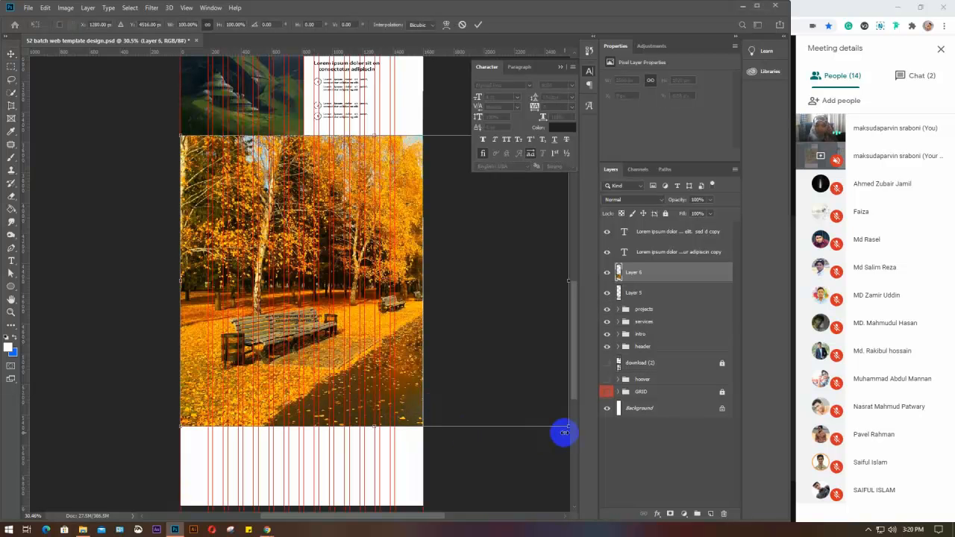
pyautogui.moveTo(568, 427); pyautogui.dragTo(279, 332)
pyautogui.scroll(5, 279, 332)
pyautogui.scroll(4, 280, 334)
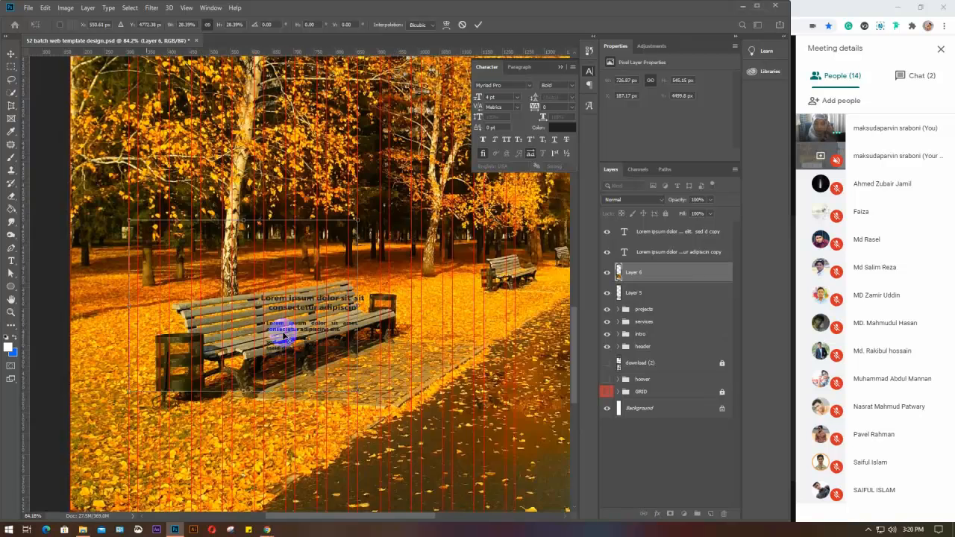
pyautogui.scroll(-5, 278, 331)
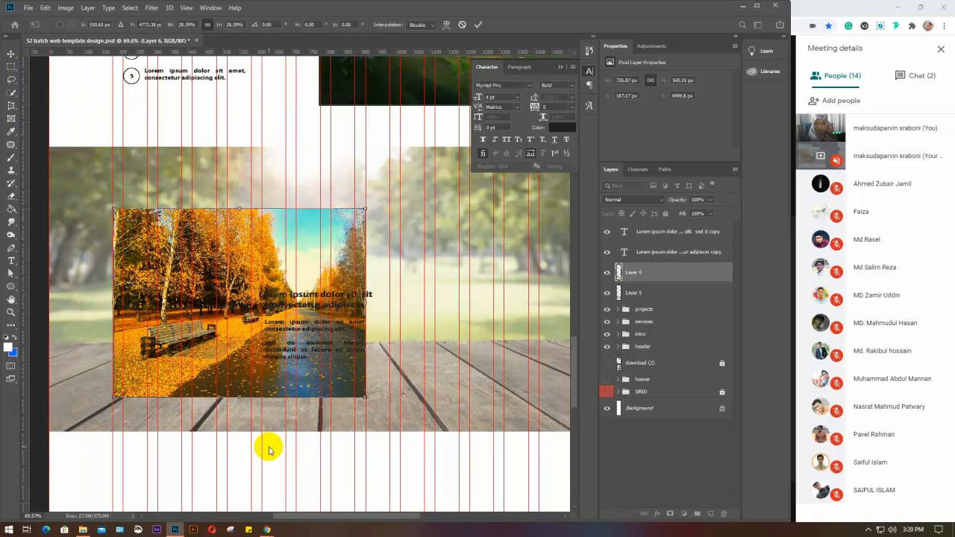
pyautogui.hotkey('alt', 'space')
pyautogui.press('Escape')
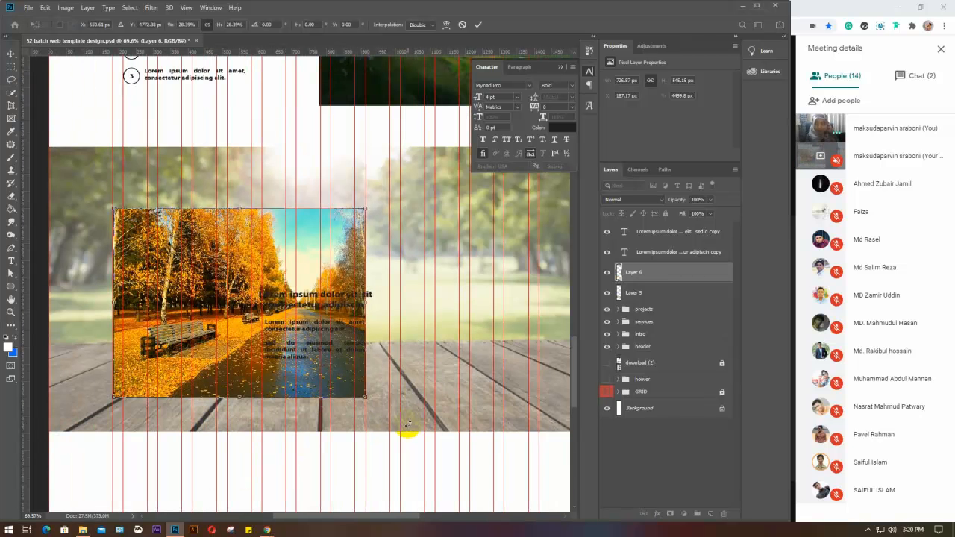
pyautogui.press('Return')
pyautogui.moveTo(83, 528)
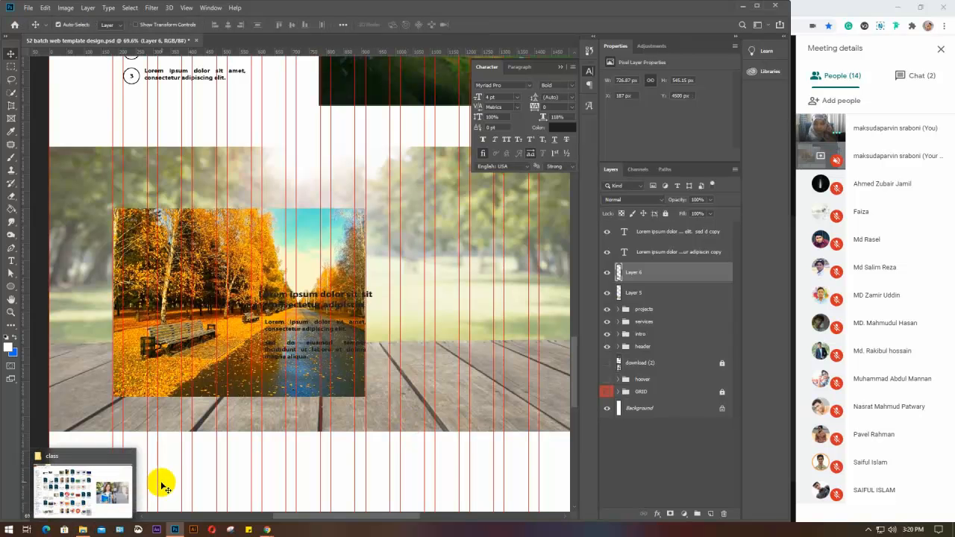
# Centre the autumn photo vertically on the park background and move both lorem ipsum text blocks onto the free area beside the photo
pyautogui.moveTo(166, 465); pyautogui.dragTo(118, 323)
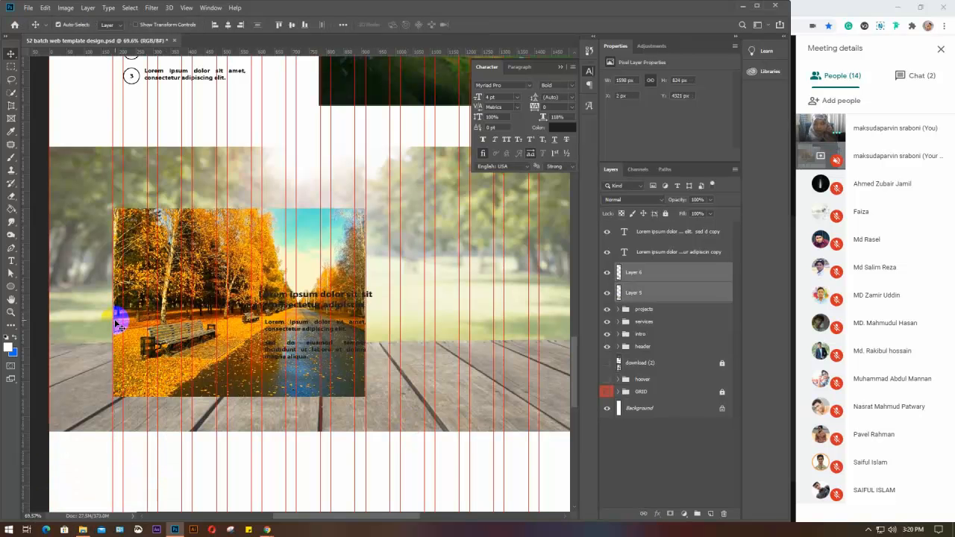
pyautogui.click(292, 25)
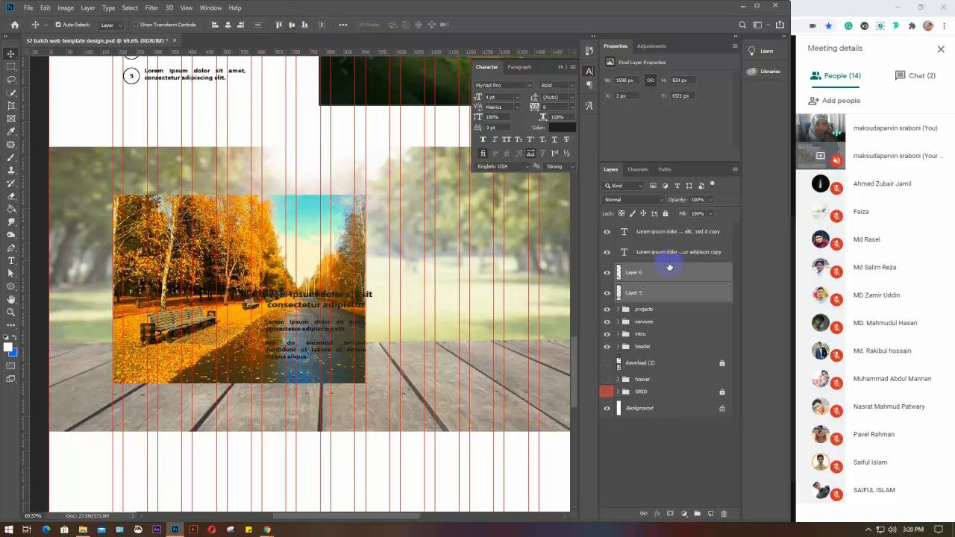
pyautogui.click(364, 295)
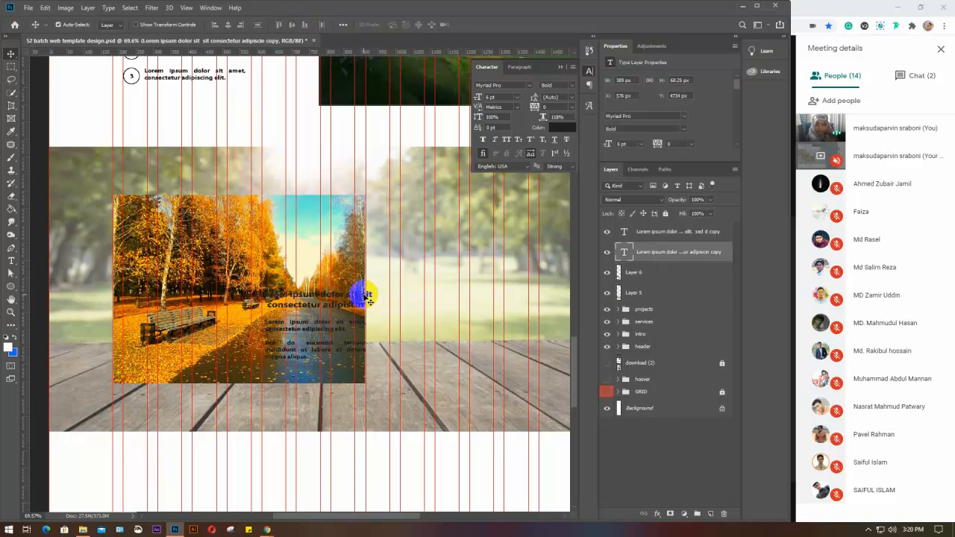
pyautogui.click(335, 322)
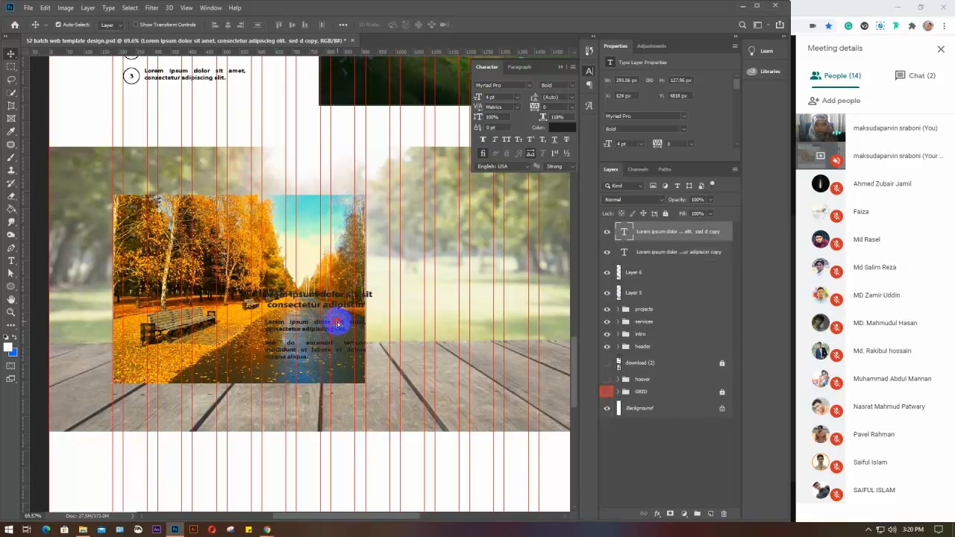
pyautogui.moveTo(336, 321); pyautogui.dragTo(483, 329)
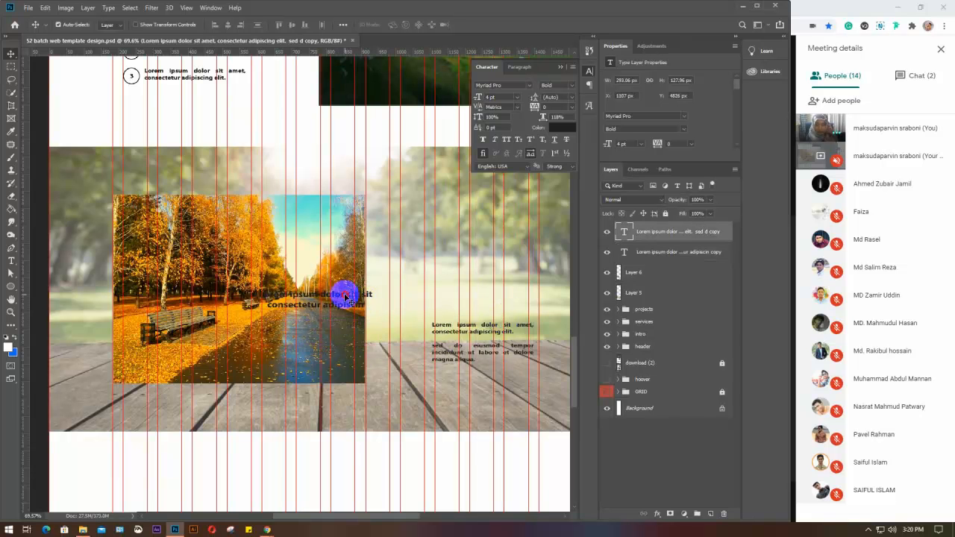
pyautogui.moveTo(346, 292)
pyautogui.mouseDown()
pyautogui.moveTo(472, 294)
pyautogui.moveTo(492, 314)
pyautogui.moveTo(496, 283)
pyautogui.moveTo(470, 237)
pyautogui.moveTo(474, 245)
pyautogui.mouseUp()
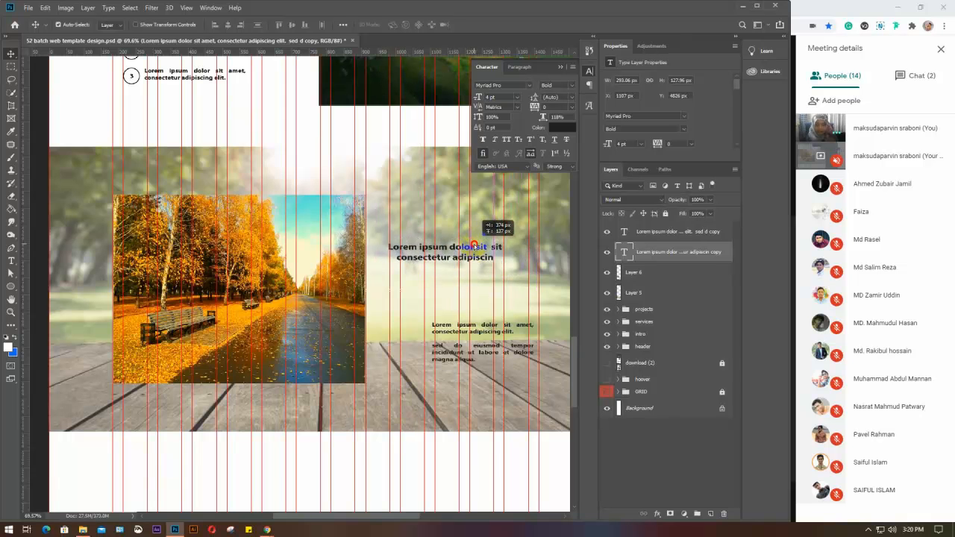
# Replace the two-line lorem ipsum heading beside the photo with "Call Me" and adjust the size of its text box
pyautogui.click(11, 261)
pyautogui.click(393, 249)
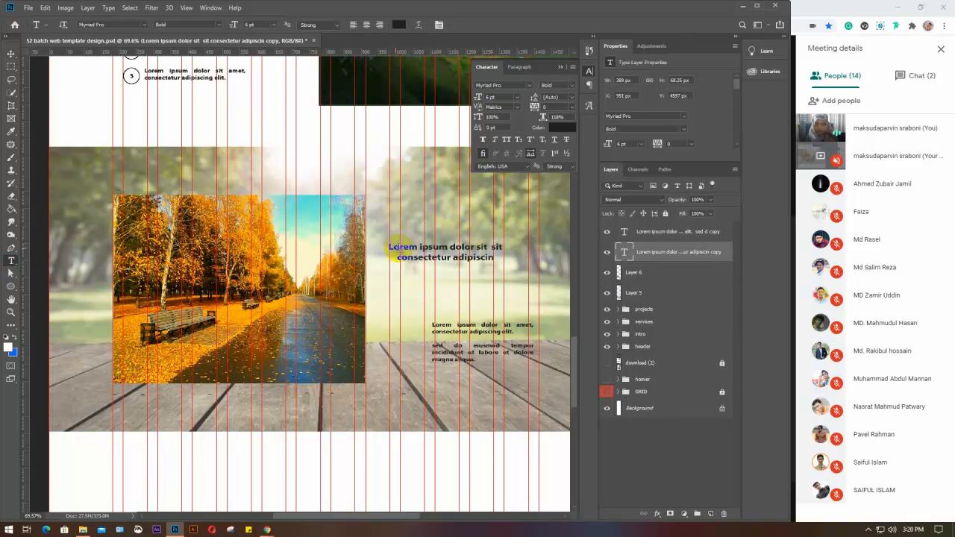
pyautogui.moveTo(390, 249); pyautogui.dragTo(485, 258)
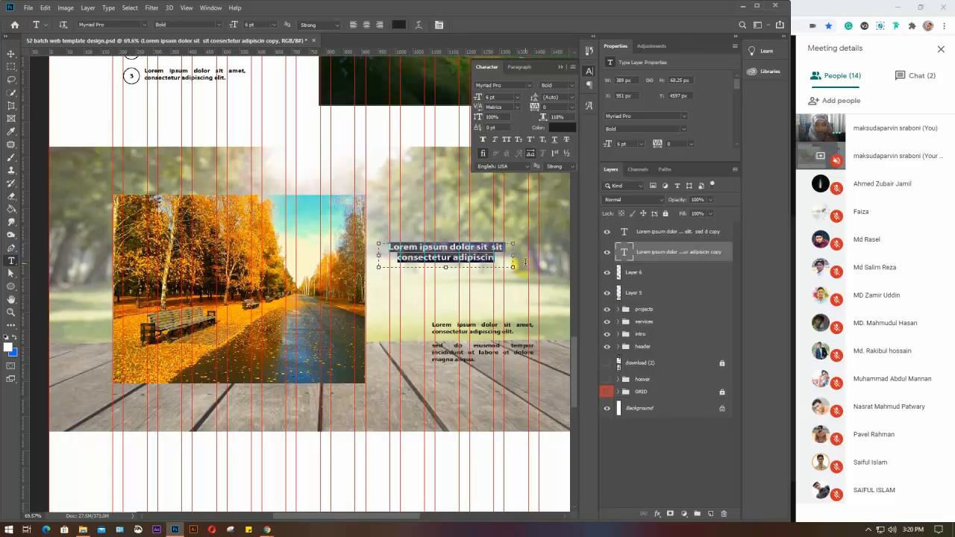
pyautogui.write('c')
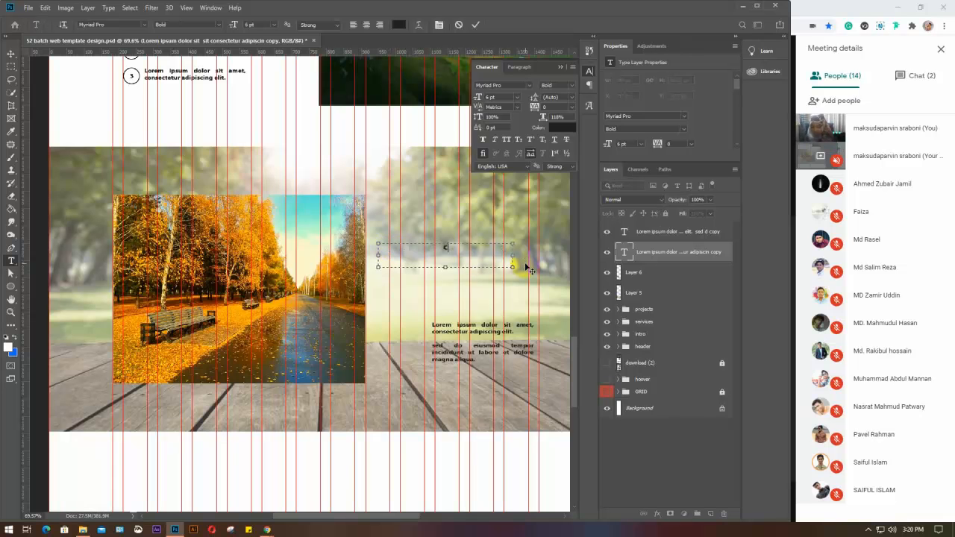
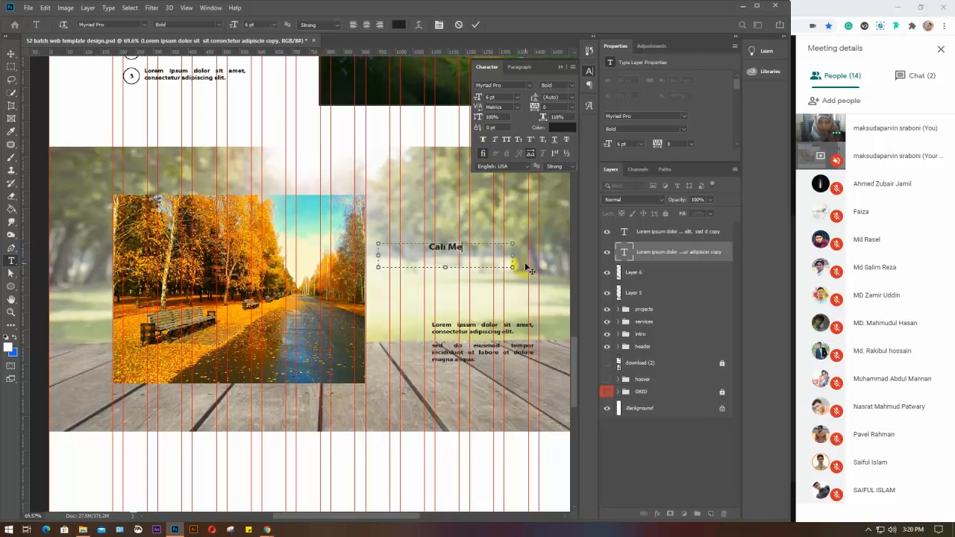
pyautogui.moveTo(513, 267); pyautogui.dragTo(509, 259)
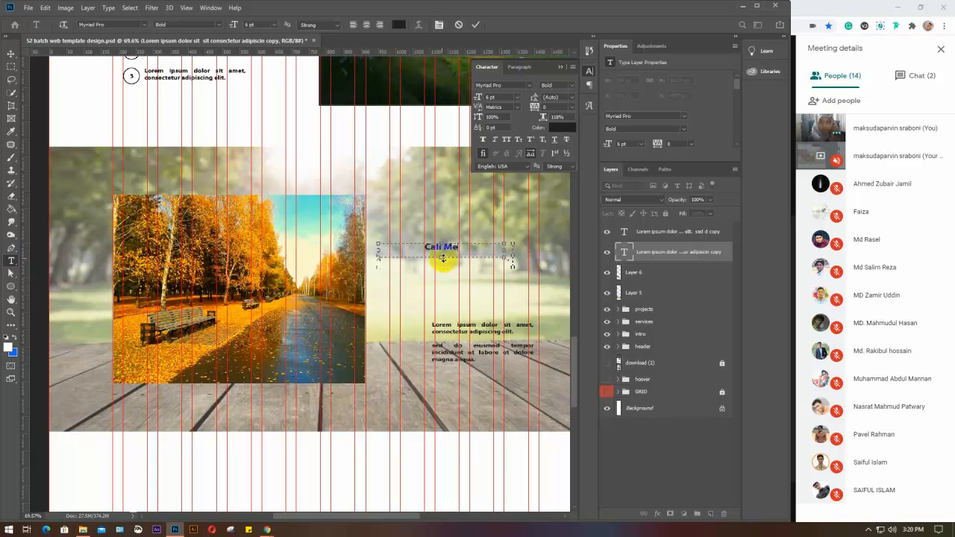
pyautogui.moveTo(442, 258); pyautogui.dragTo(441, 269)
# Set the "Call Me" heading's font size to 10 pt and commit the text edit
pyautogui.click(496, 100)
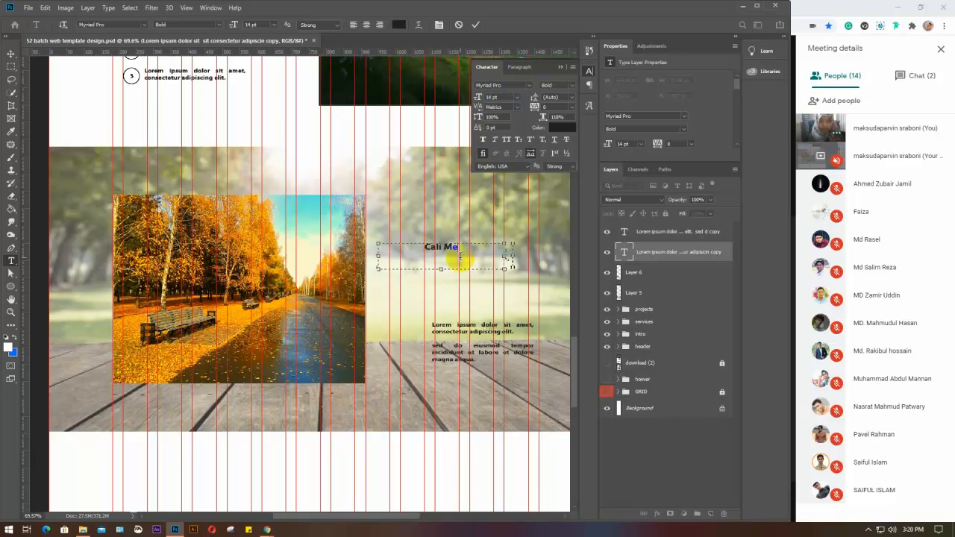
pyautogui.moveTo(459, 251); pyautogui.dragTo(413, 252)
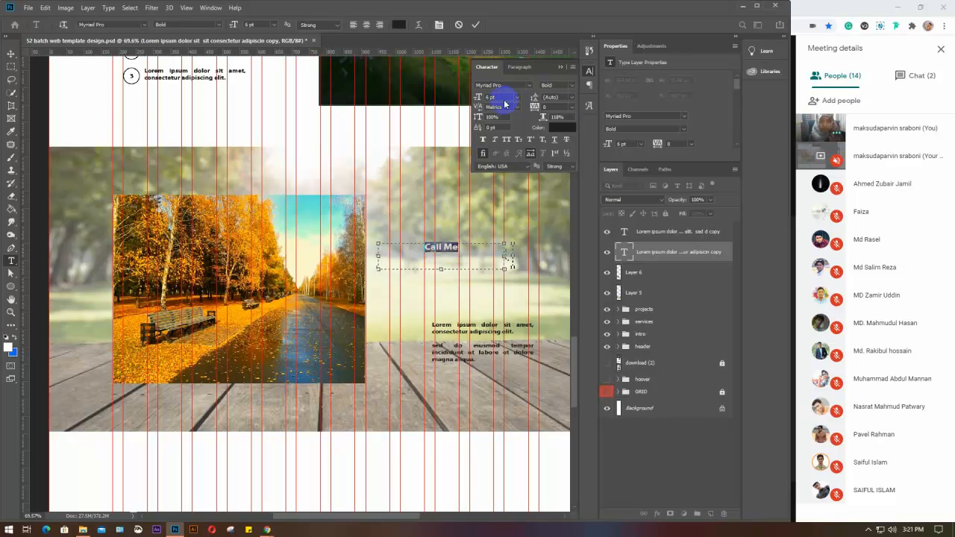
pyautogui.press('Up')
pyautogui.press('Up')
pyautogui.press('Up')
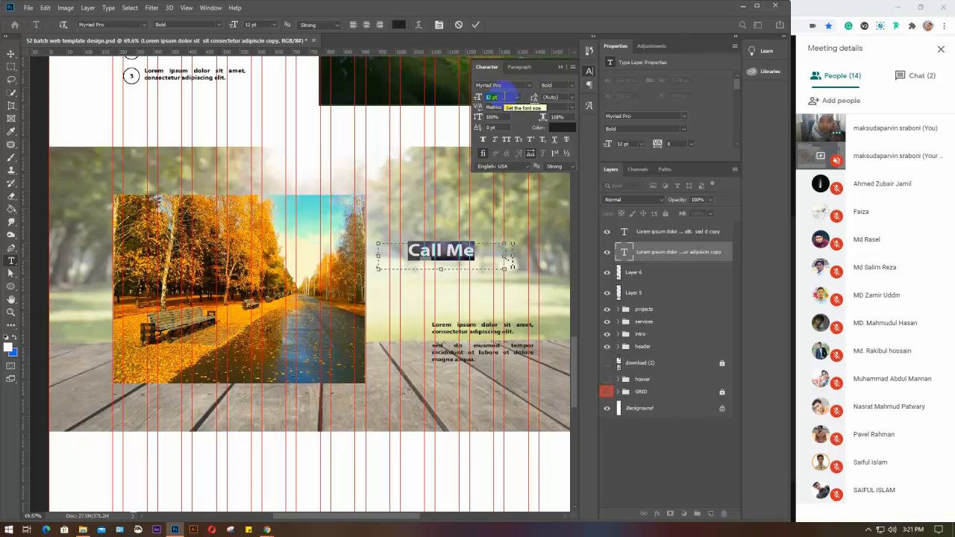
pyautogui.press('Down')
pyautogui.press('Down')
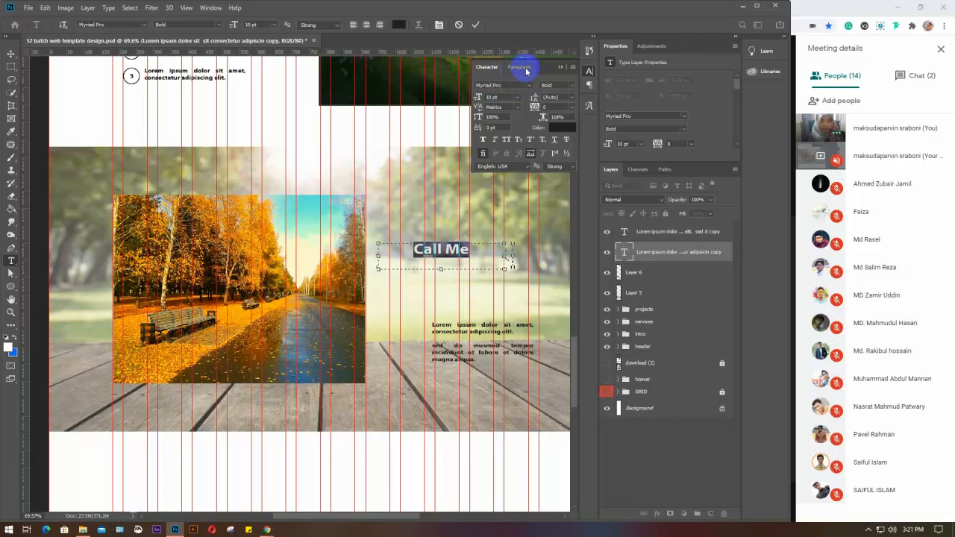
pyautogui.click(561, 68)
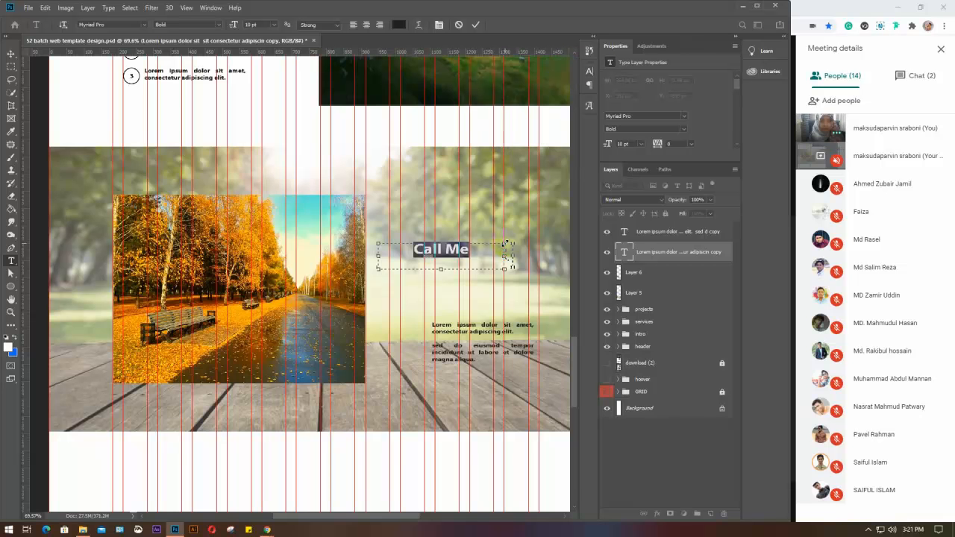
pyautogui.click(504, 242)
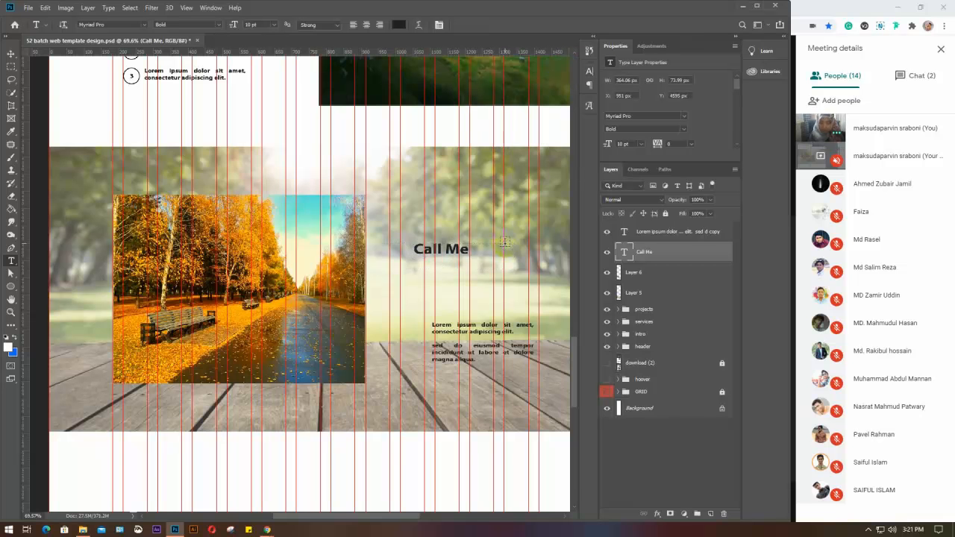
# Shift the "Call Me" heading slightly toward the photo and place the lorem ipsum paragraph directly beneath it
pyautogui.press('v')
pyautogui.click(450, 262)
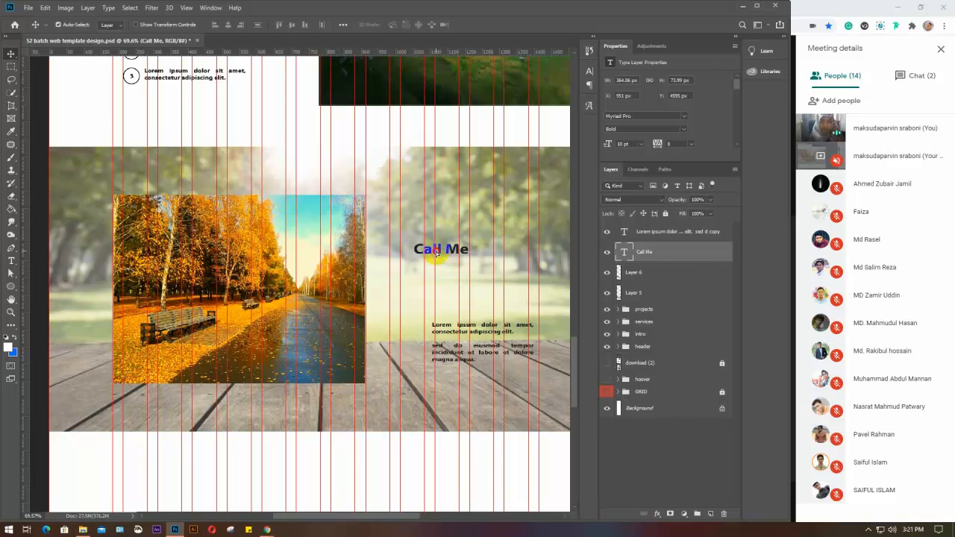
pyautogui.moveTo(437, 252); pyautogui.dragTo(422, 248)
pyautogui.click(442, 319)
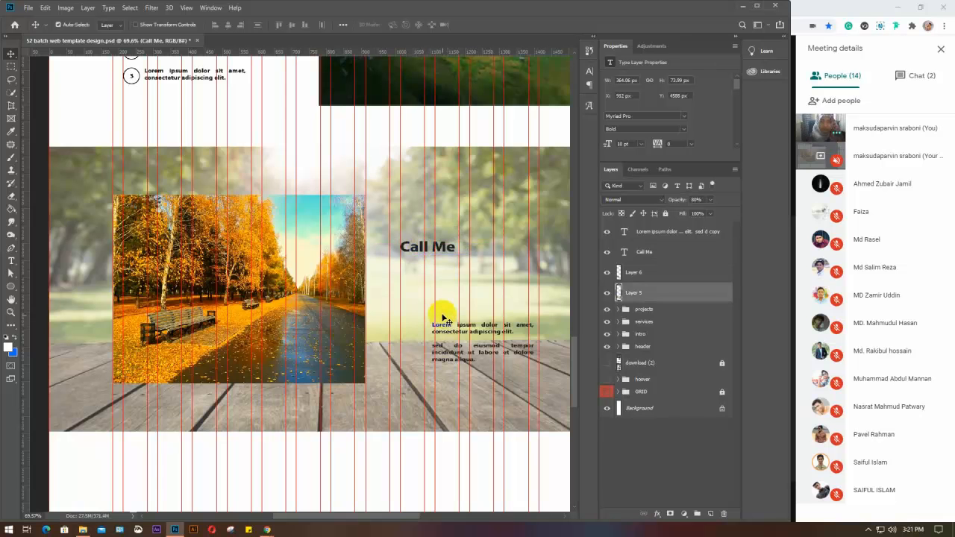
pyautogui.click(439, 322)
pyautogui.moveTo(438, 326); pyautogui.dragTo(403, 273)
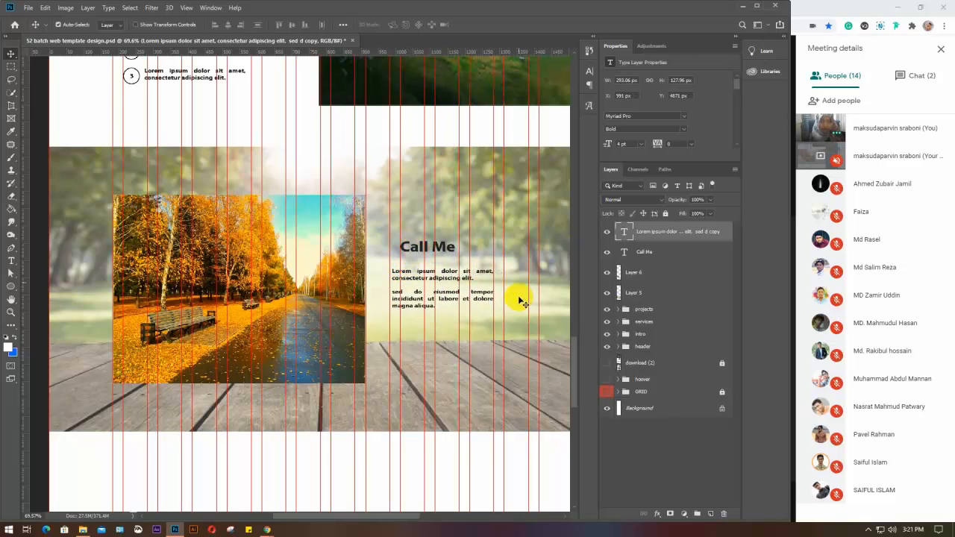
# Justify the paragraph under the "Call Me" heading with its last lines centred
pyautogui.click(589, 71)
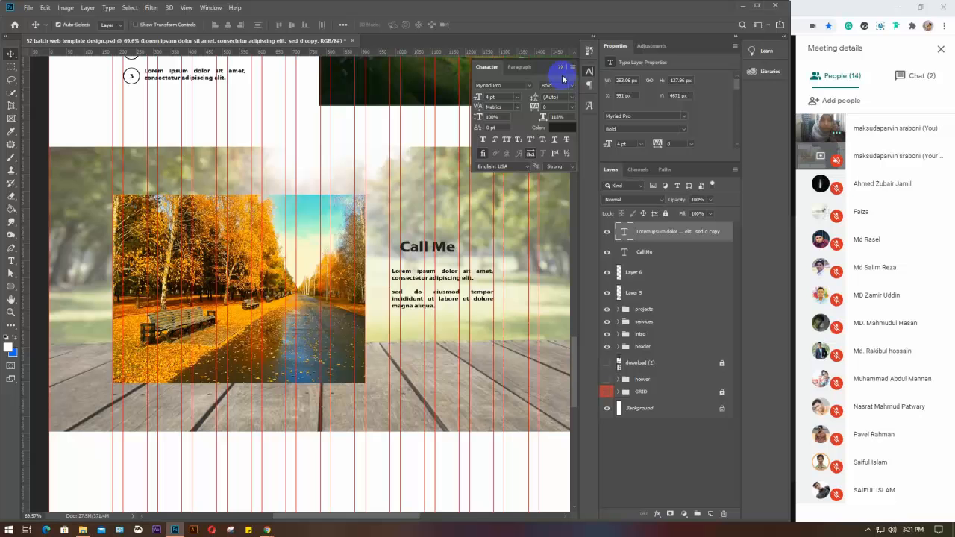
pyautogui.click(520, 68)
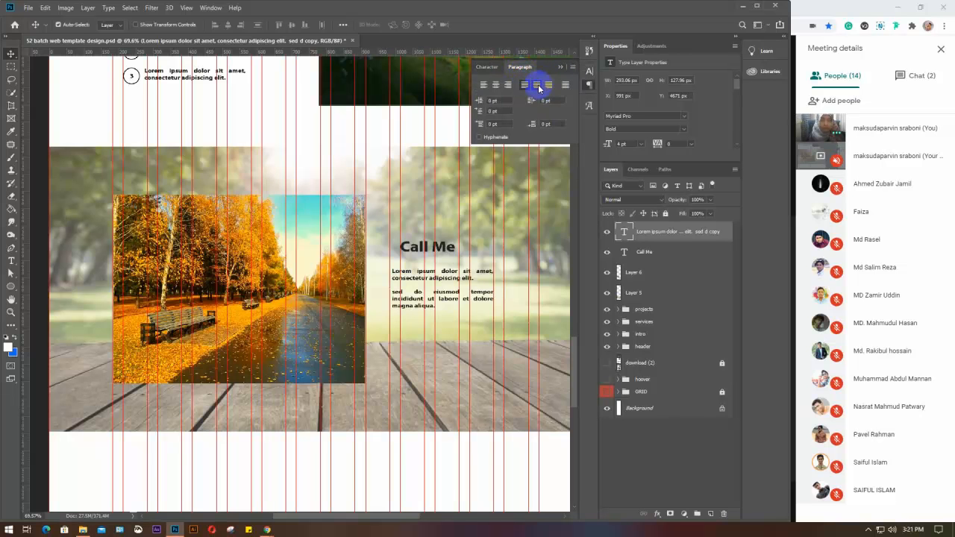
pyautogui.click(537, 85)
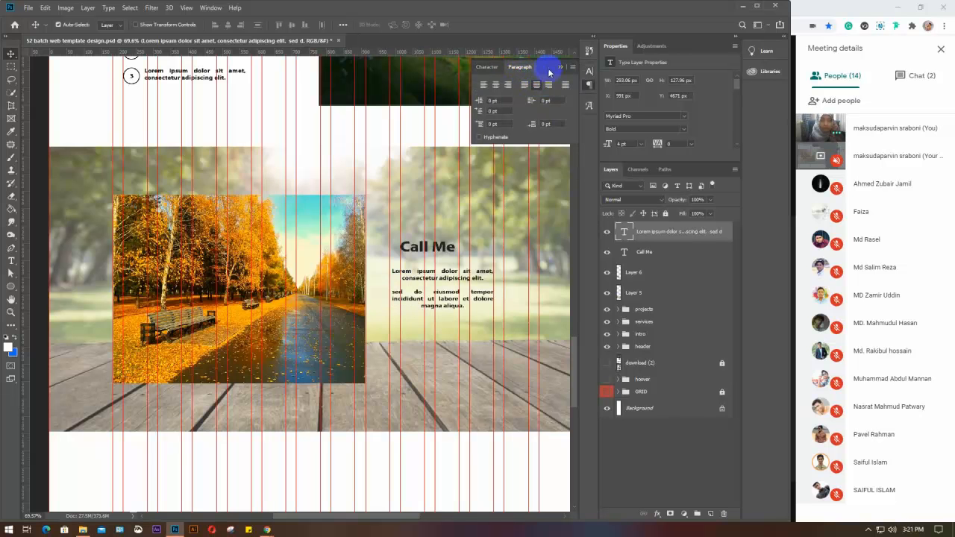
pyautogui.click(561, 66)
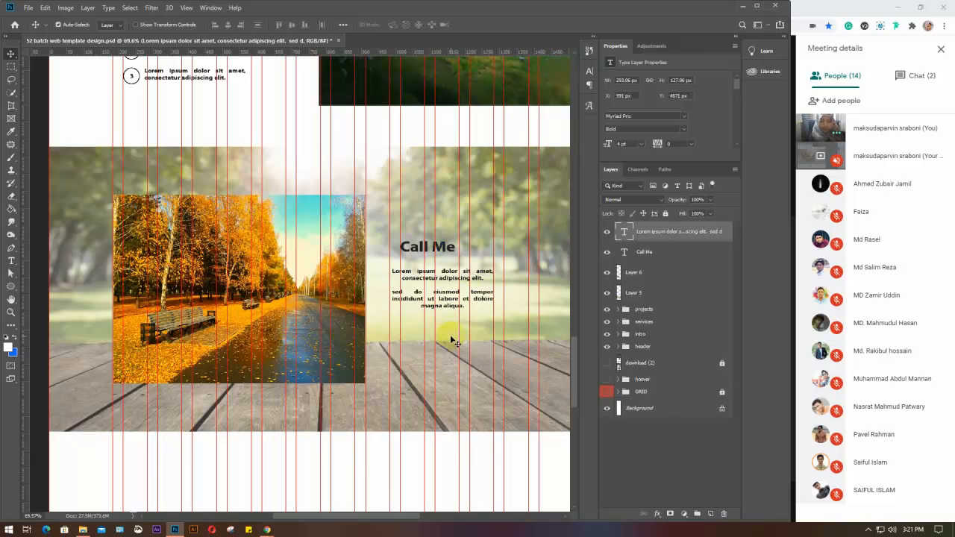
# Align the horizontal centres of the heading and paragraph, and move the pair into the middle of the area beside the photo
pyautogui.click(660, 257)
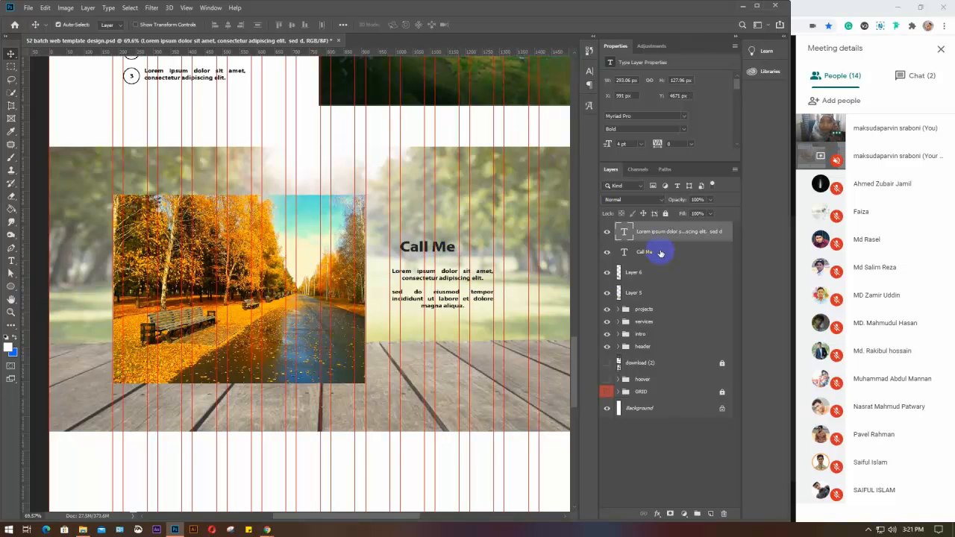
pyautogui.click(228, 27)
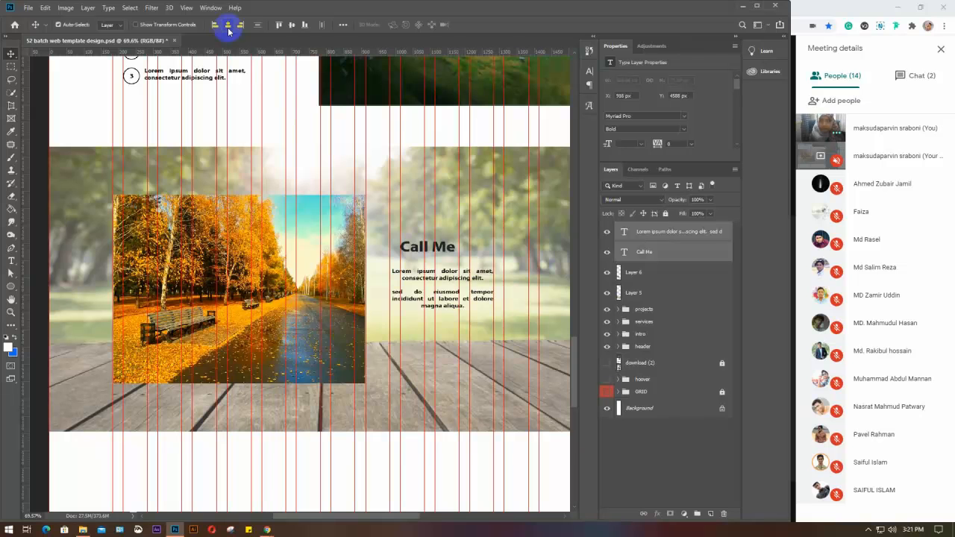
pyautogui.doubleClick(445, 255)
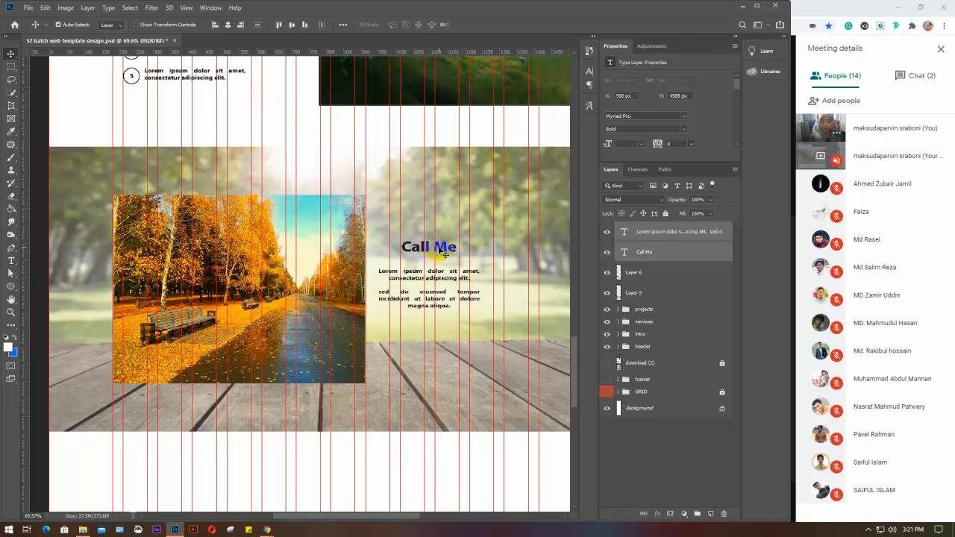
pyautogui.moveTo(443, 255); pyautogui.dragTo(464, 256)
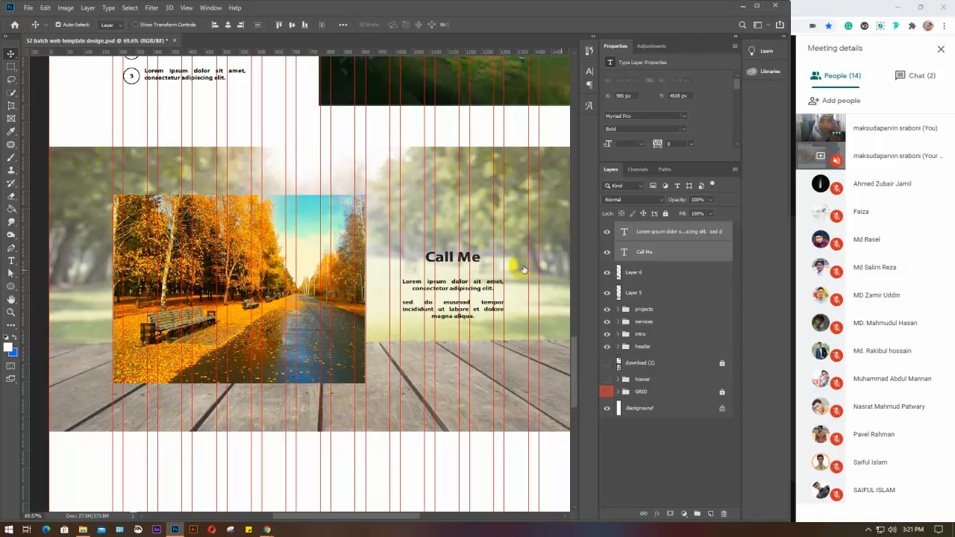
# Group the heading and paragraph layers as "call details" and align the group's vertical centre with the autumn photo on Layer 6
pyautogui.hotkey('ctrl', 'g')
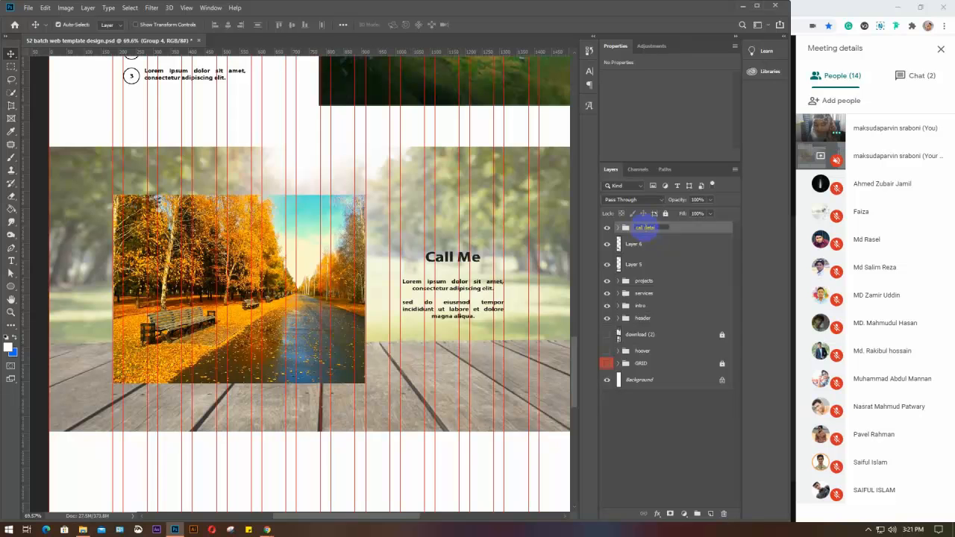
pyautogui.press('Return')
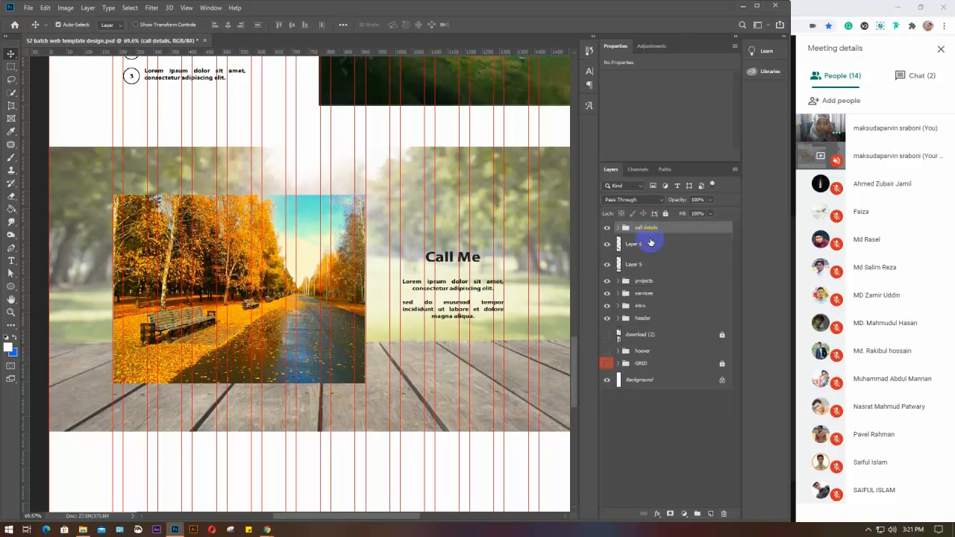
pyautogui.keyDown('shift'); pyautogui.click(652, 246); pyautogui.keyUp('shift')
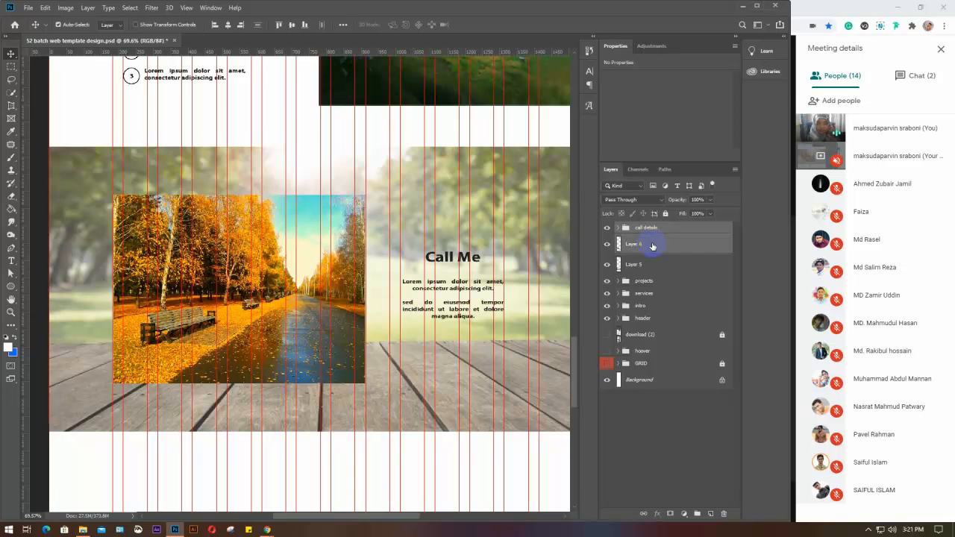
pyautogui.click(291, 25)
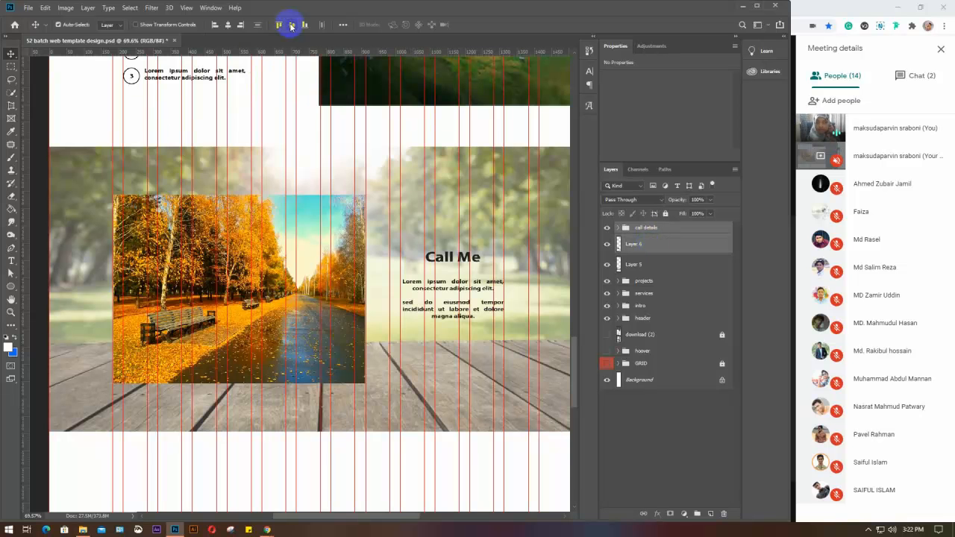
# Group the "call details" group, the autumn photo and the park background layer together as "call me"
pyautogui.keyDown('shift'); pyautogui.click(667, 267); pyautogui.keyUp('shift')
pyautogui.hotkey('ctrl', 'g')
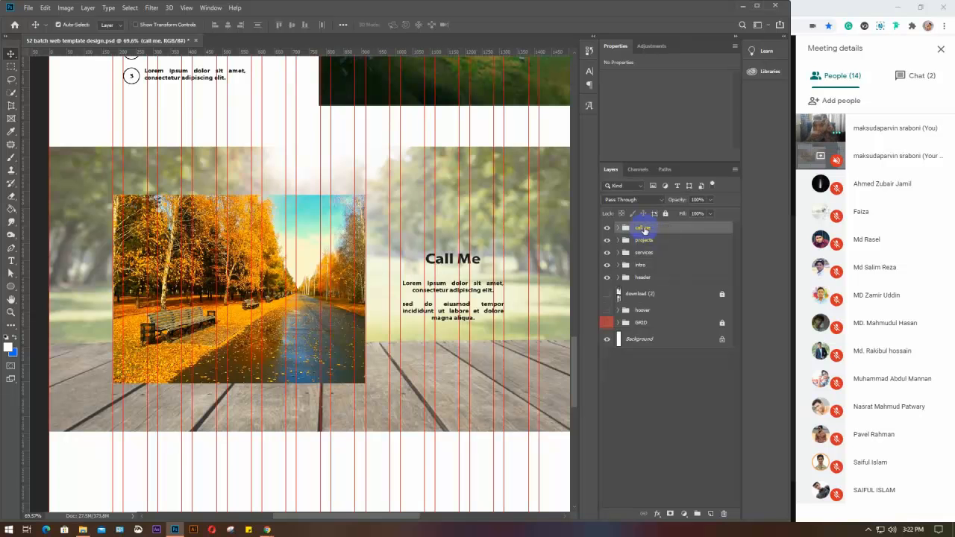
pyautogui.scroll(-5, 321, 265)
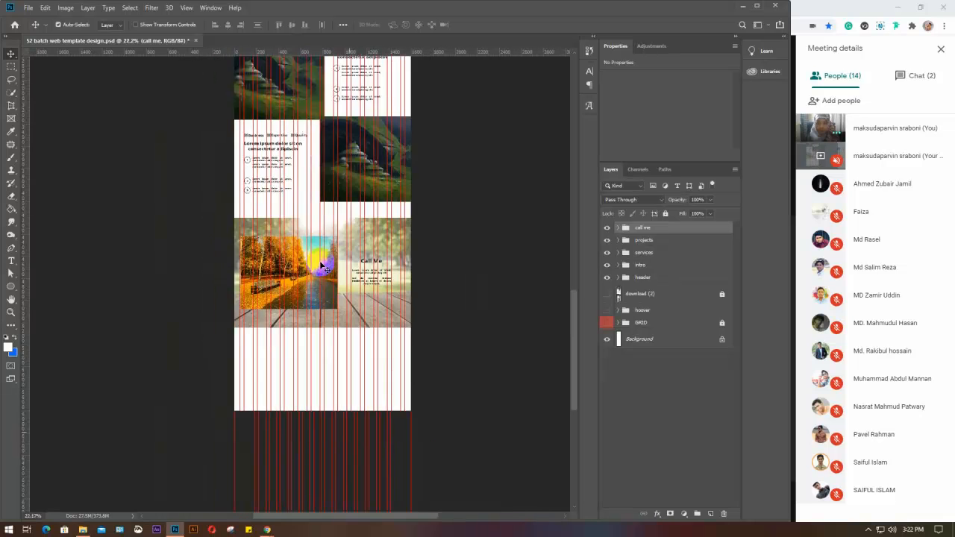
pyautogui.scroll(-1, 322, 266)
pyautogui.moveTo(349, 106); pyautogui.dragTo(341, 398)
pyautogui.scroll(1, 340, 157)
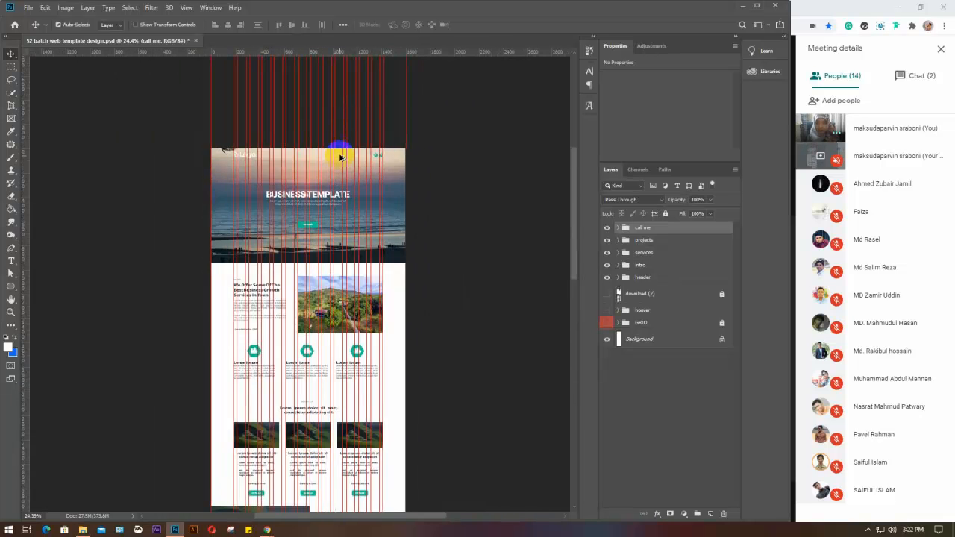
# Examine the header's navigation links and the blank area of the page below the "Call Me" section
pyautogui.scroll(3, 340, 157)
pyautogui.scroll(2, 340, 154)
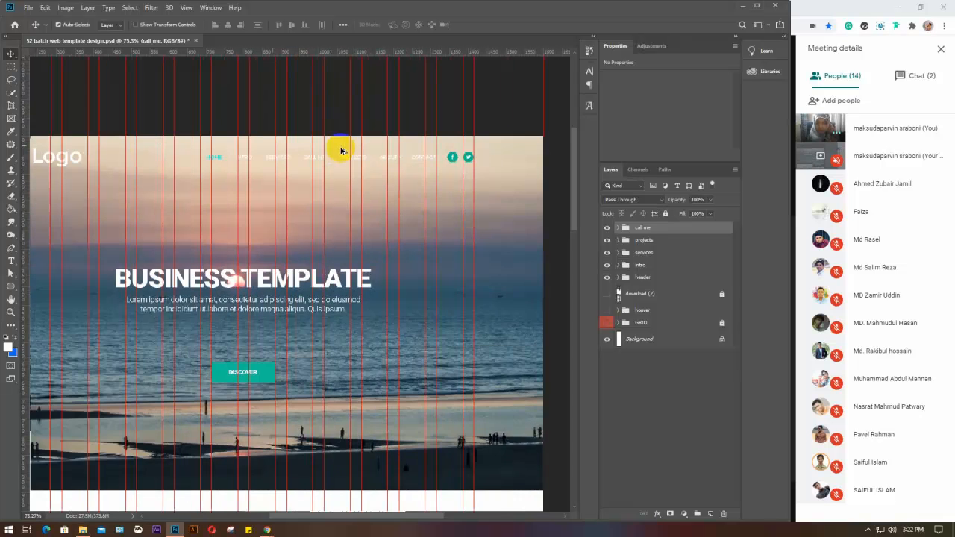
pyautogui.scroll(1, 340, 152)
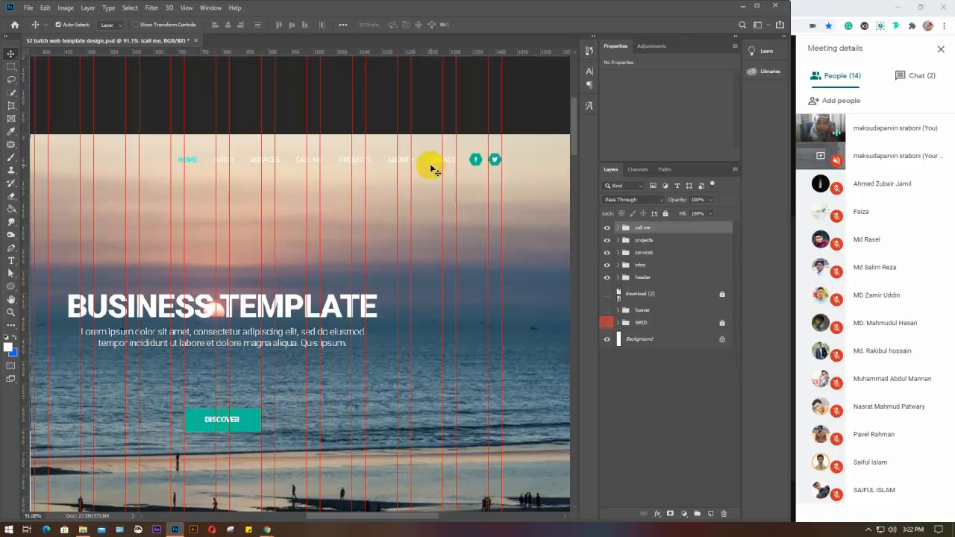
pyautogui.scroll(-4, 397, 161)
pyautogui.scroll(-3, 398, 163)
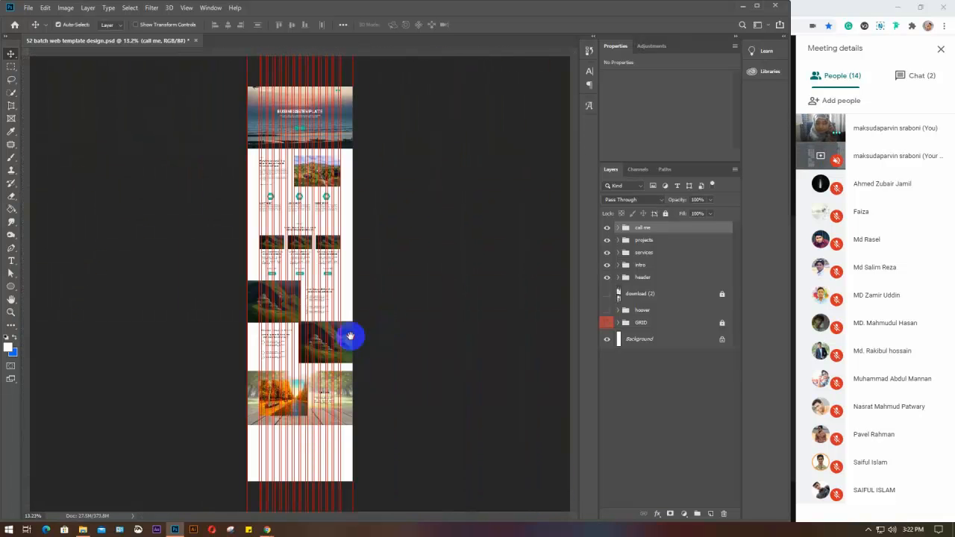
pyautogui.scroll(3, 305, 451)
pyautogui.scroll(5, 303, 469)
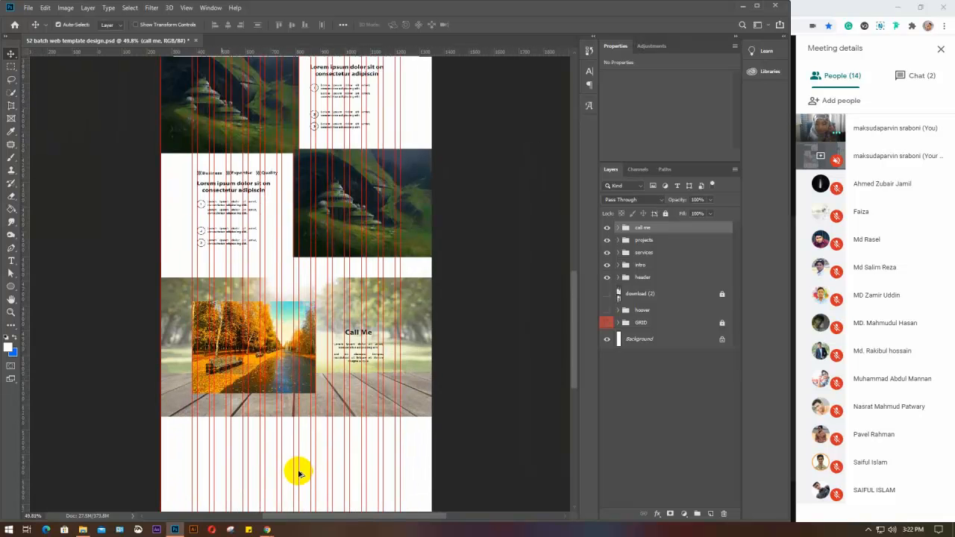
pyautogui.moveTo(335, 471); pyautogui.dragTo(388, 321)
pyautogui.scroll(3, 363, 324)
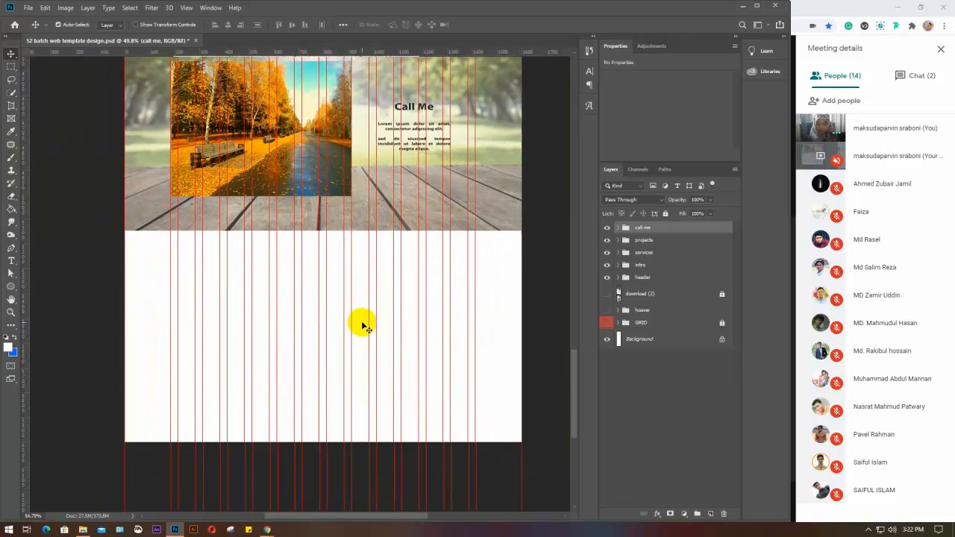
pyautogui.scroll(-2, 363, 324)
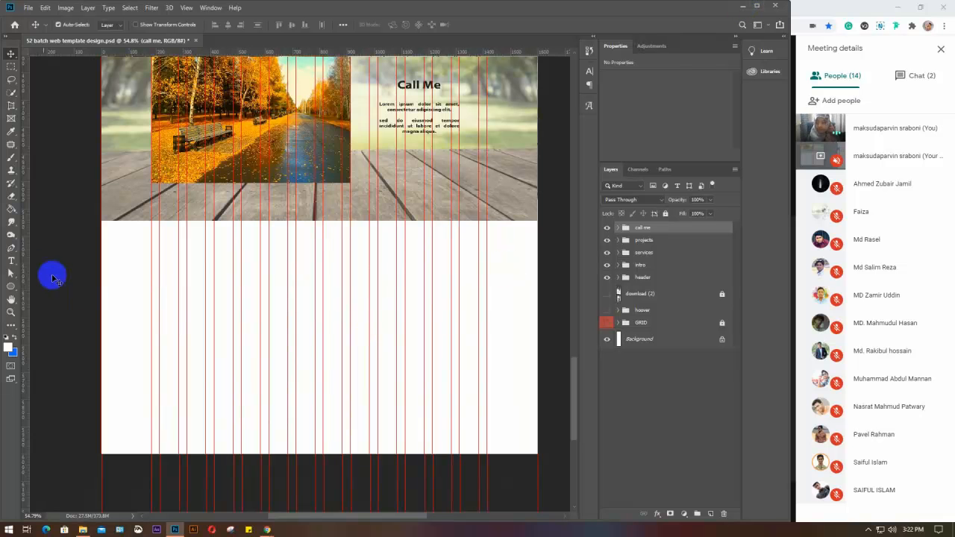
# Add an "About" heading in the blank area below the "Call Me" section and set its size to 10 pt
pyautogui.click(10, 262)
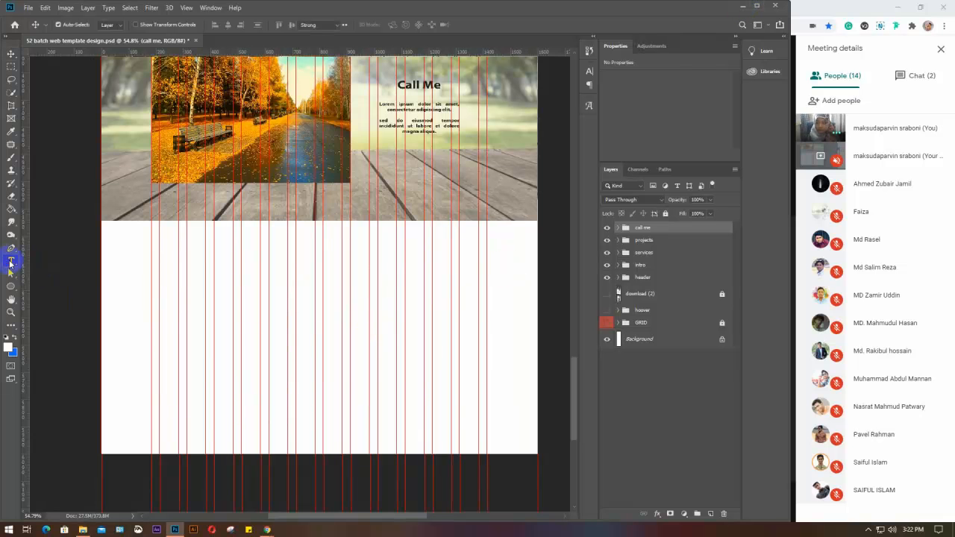
pyautogui.click(244, 286)
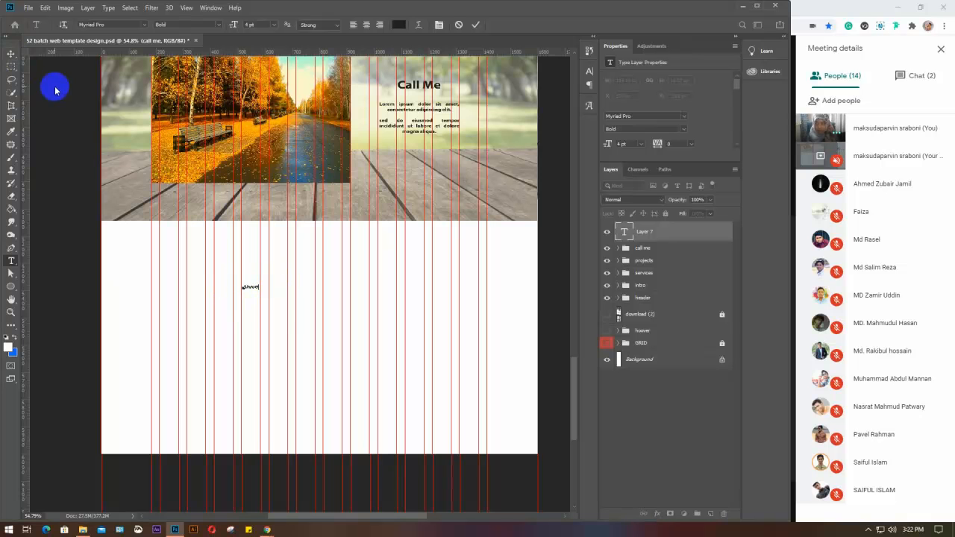
pyautogui.moveTo(241, 288); pyautogui.dragTo(279, 284)
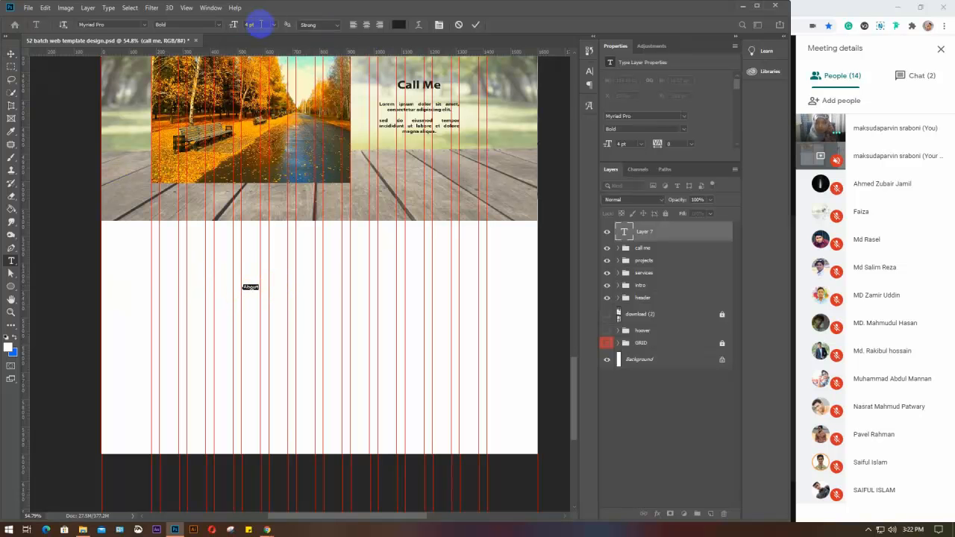
pyautogui.scroll(3, 261, 24)
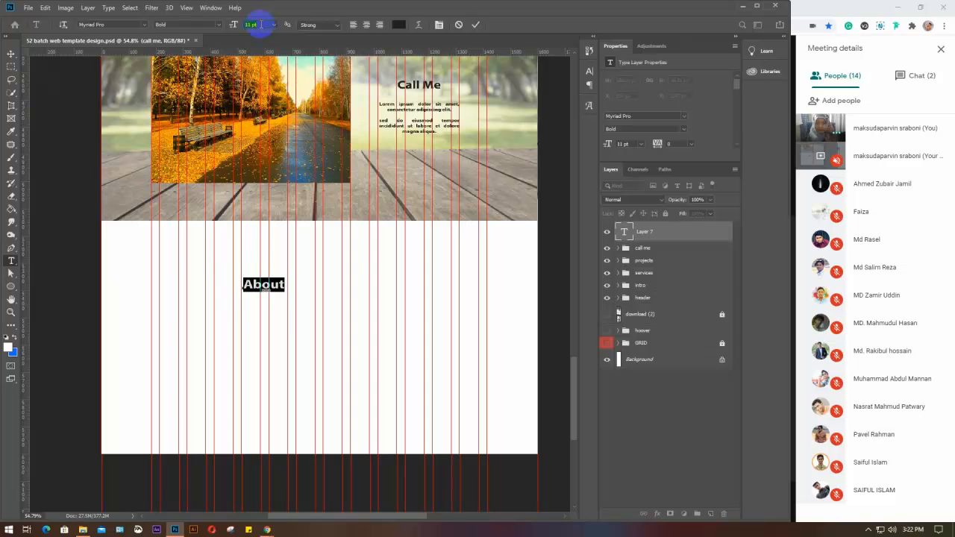
pyautogui.scroll(-1, 261, 24)
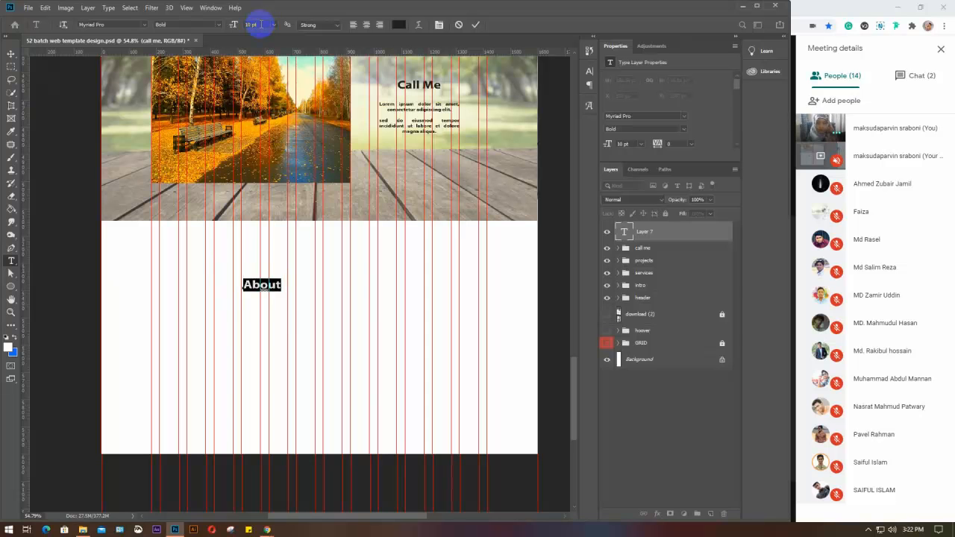
pyautogui.hotkey('ctrl', 'Return')
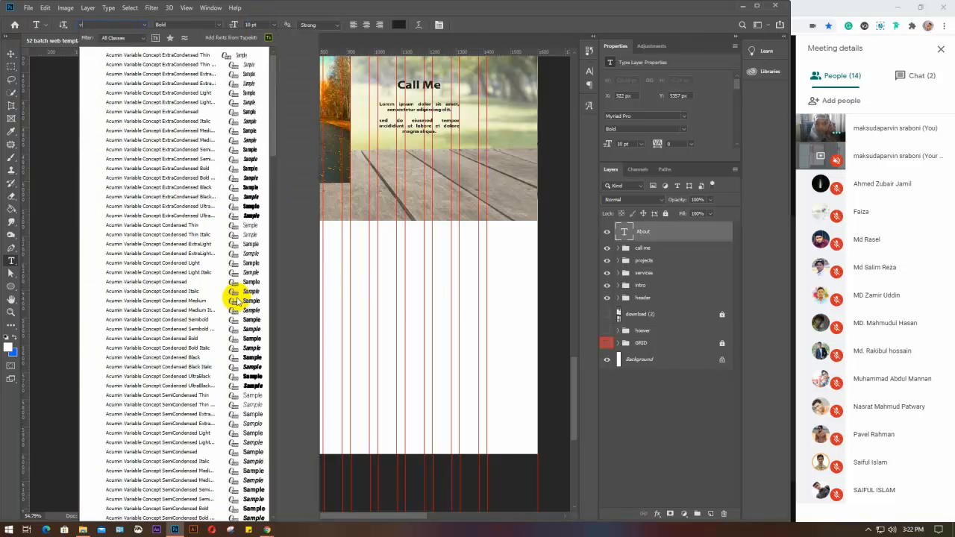
pyautogui.click(399, 298)
pyautogui.click(399, 298)
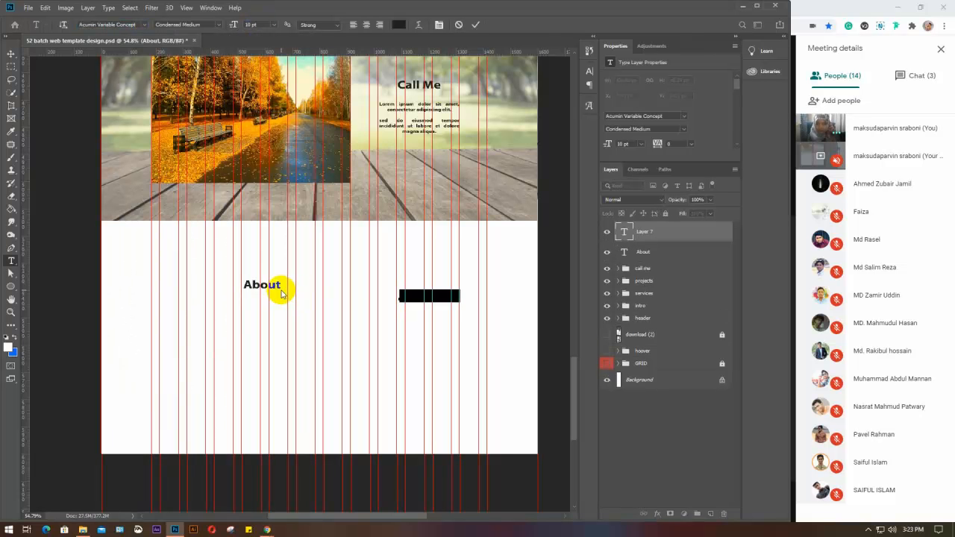
pyautogui.hotkey('ctrl', 'Return')
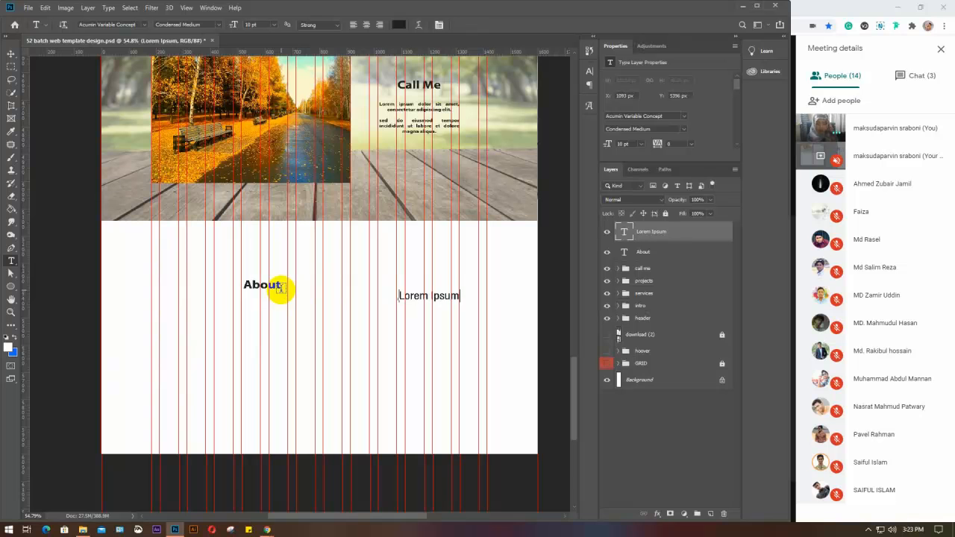
pyautogui.press('v')
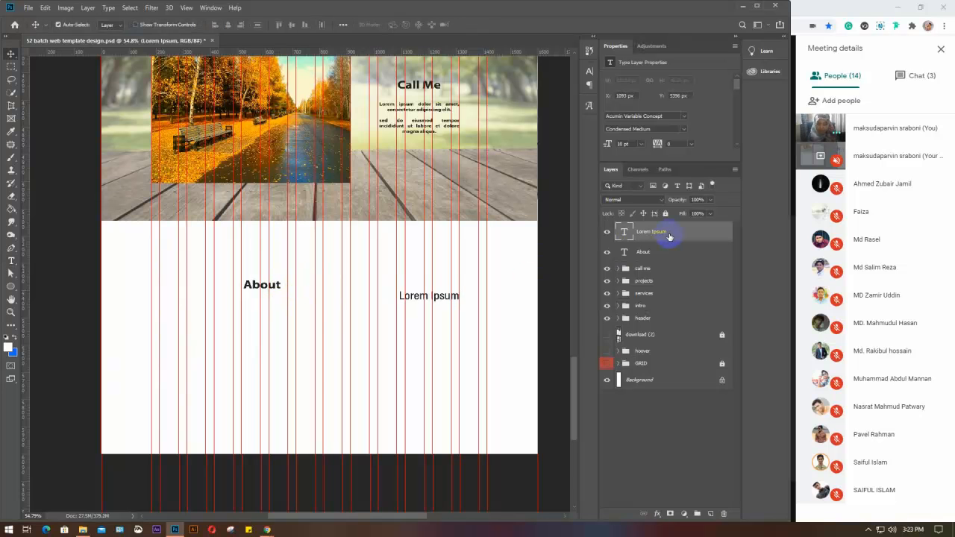
pyautogui.press('Delete')
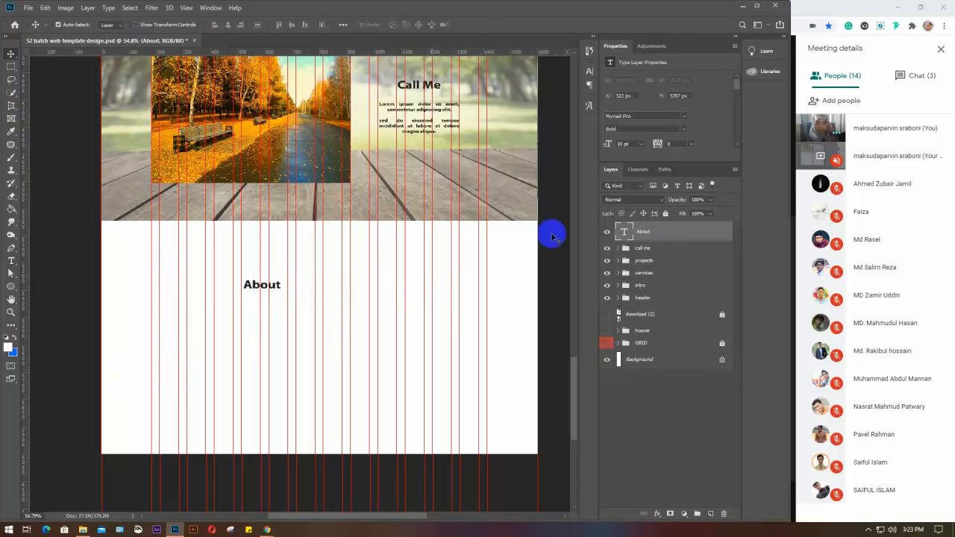
# Move the "About" heading up to the middle of the page, just below the "Call Me" section
pyautogui.moveTo(261, 284); pyautogui.dragTo(315, 243)
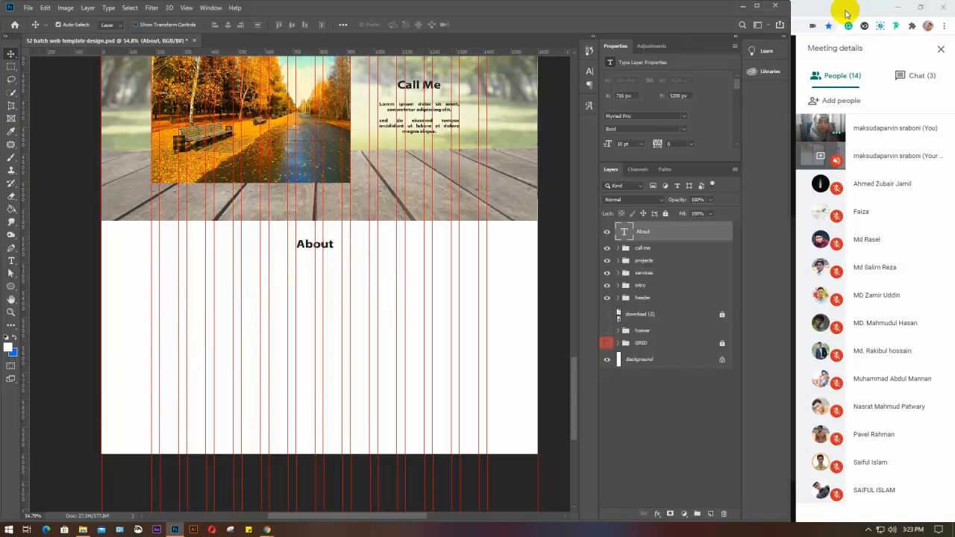
# Switch to the Google Images tab in Chrome and search for "client face"
pyautogui.click(842, 8)
pyautogui.click(200, 9)
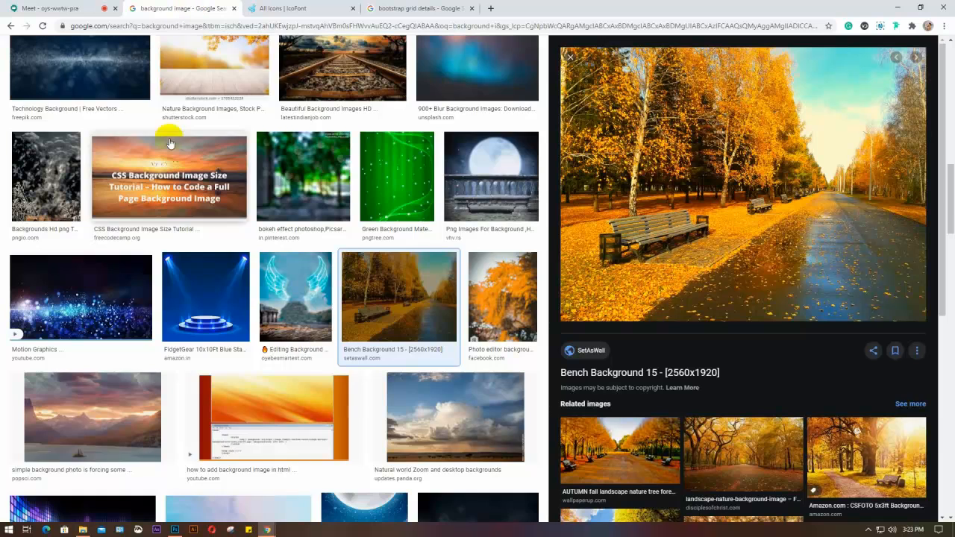
pyautogui.scroll(10, 166, 134)
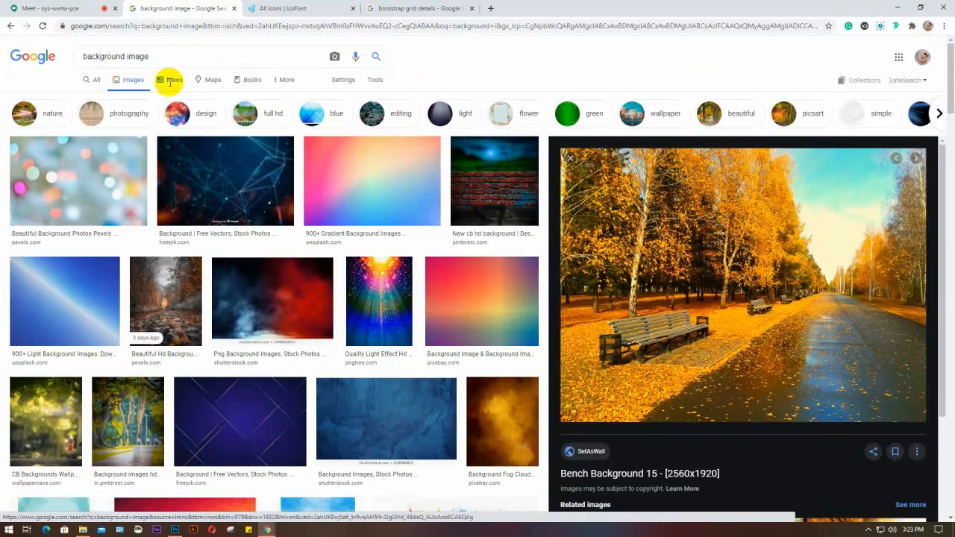
pyautogui.click(145, 56)
pyautogui.moveTo(144, 56); pyautogui.dragTo(80, 64)
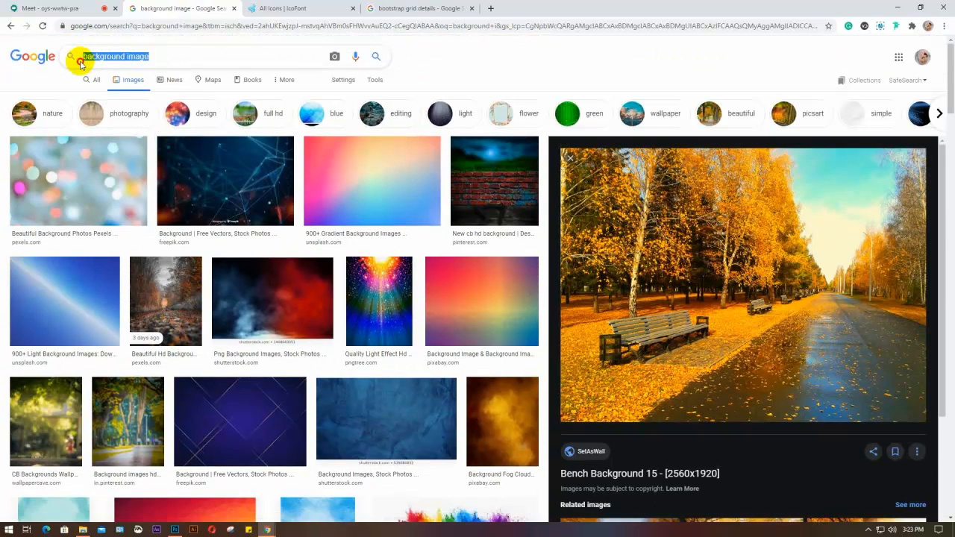
pyautogui.write('clie')
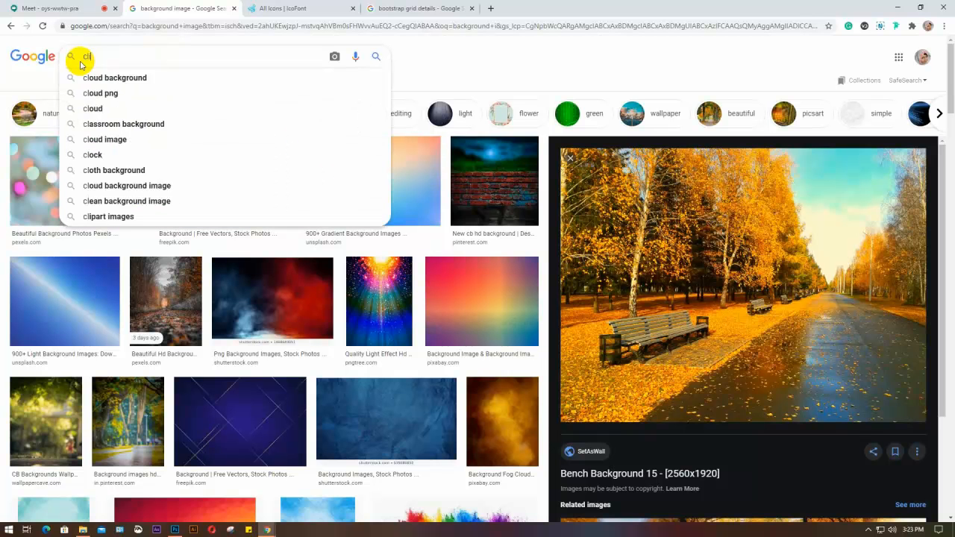
pyautogui.write('n')
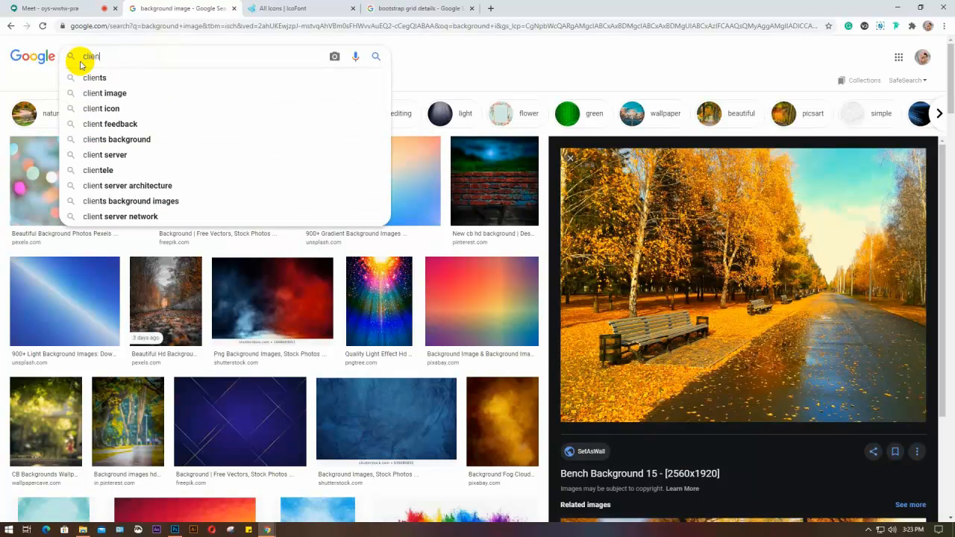
pyautogui.write('t fac')
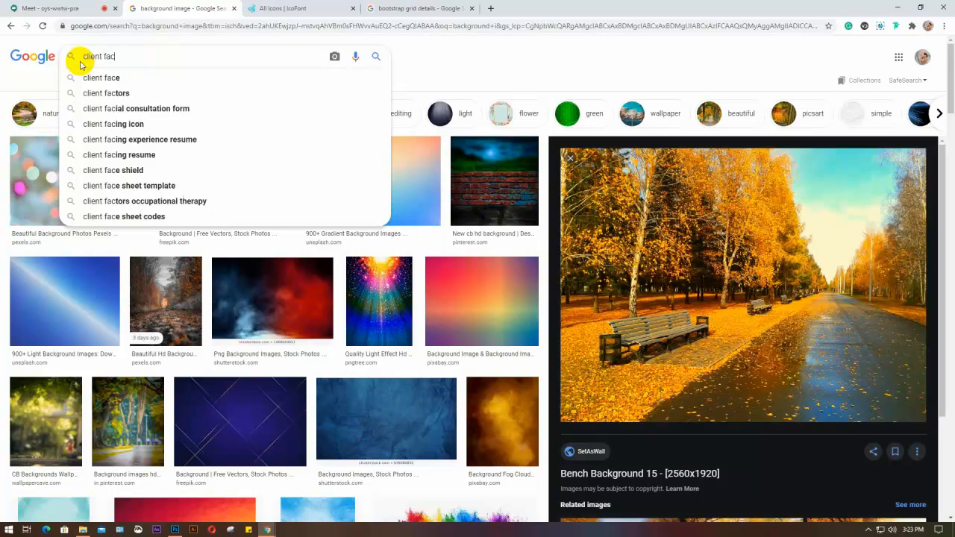
pyautogui.write('e')
pyautogui.press('Return')
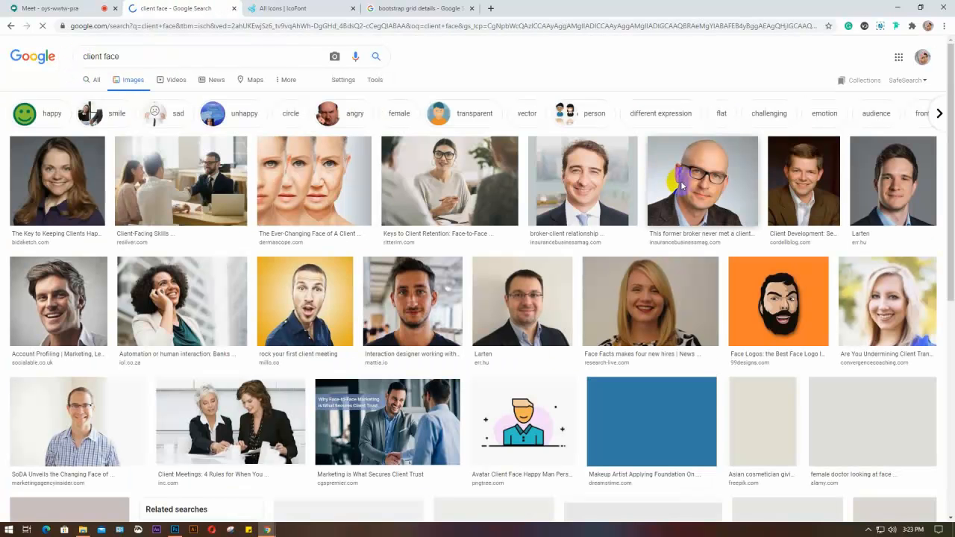
pyautogui.click(681, 186)
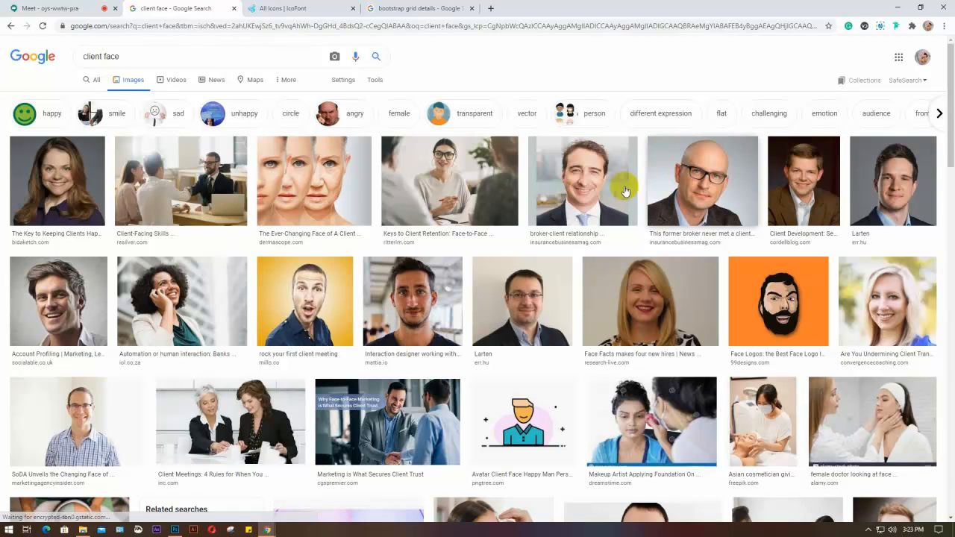
# Narrow the image search to "client face png"
pyautogui.click(149, 59)
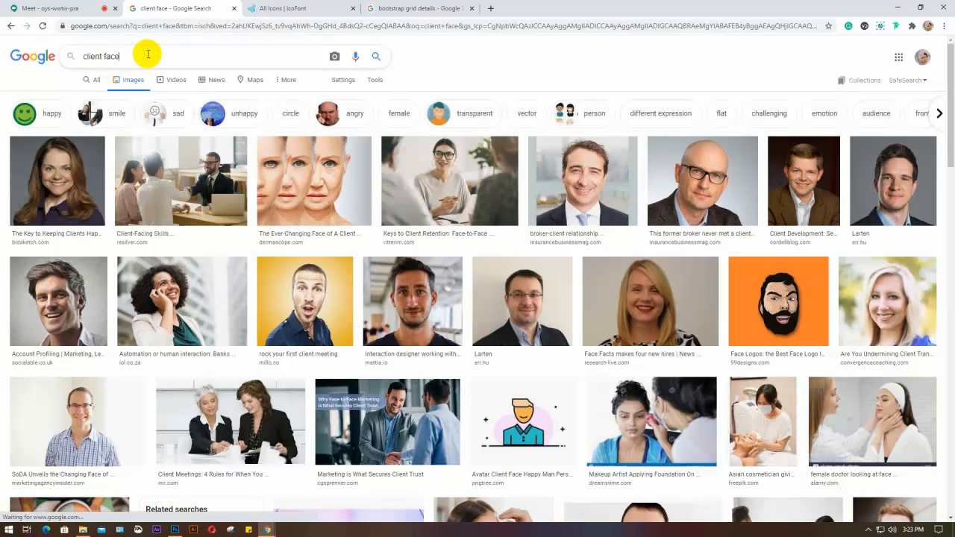
pyautogui.write('png')
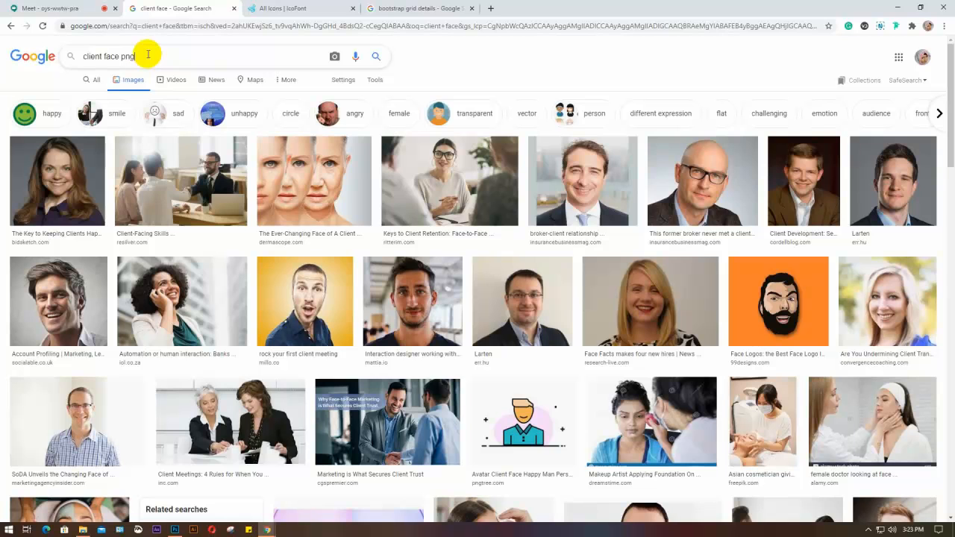
pyautogui.press('Return')
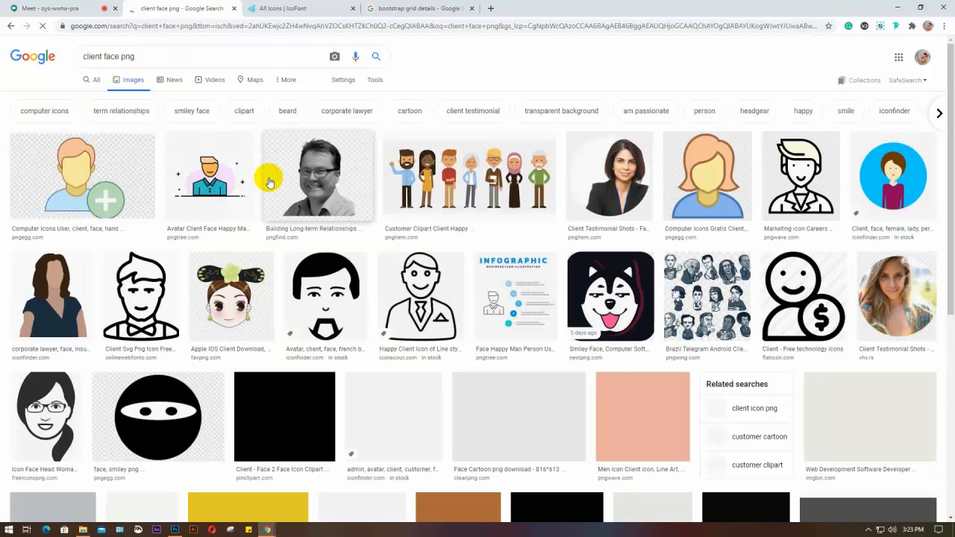
# Open the woman's client testimonial portrait and, from its related images, the smiling woman in the white cardigan
pyautogui.click(601, 183)
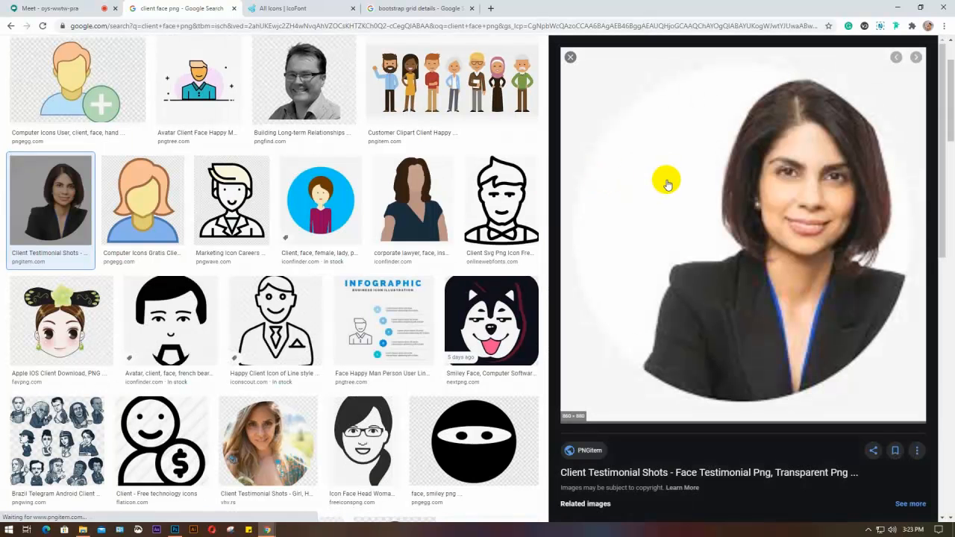
pyautogui.scroll(-5, 668, 182)
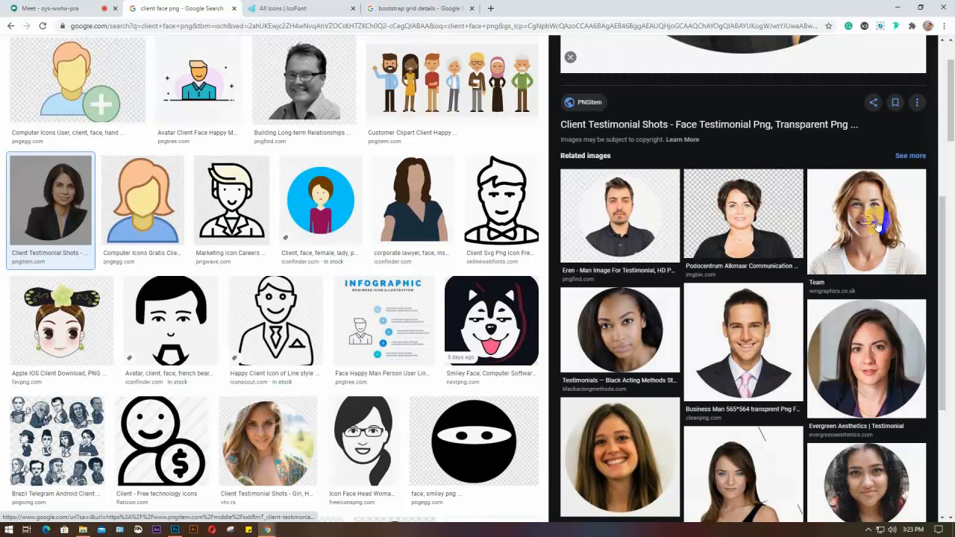
pyautogui.scroll(-3, 877, 224)
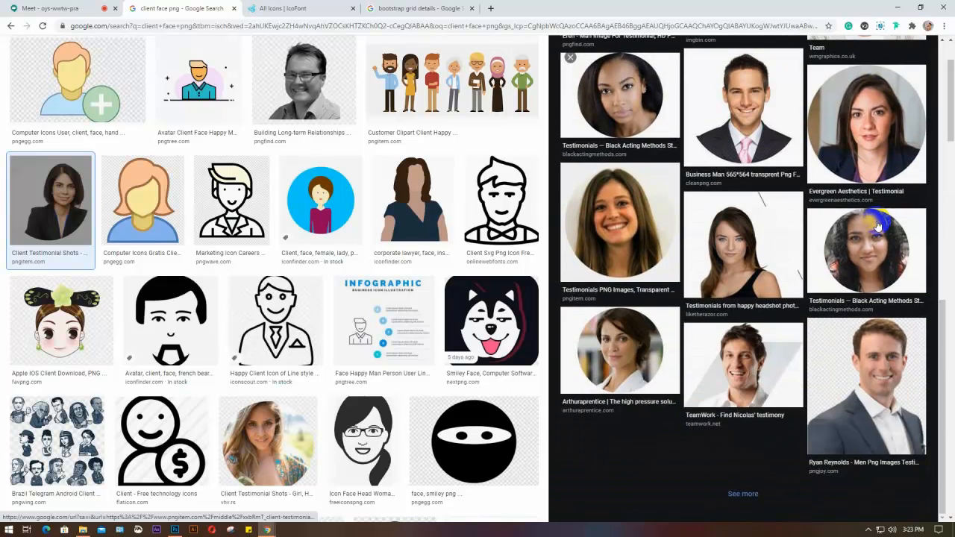
pyautogui.scroll(5, 877, 226)
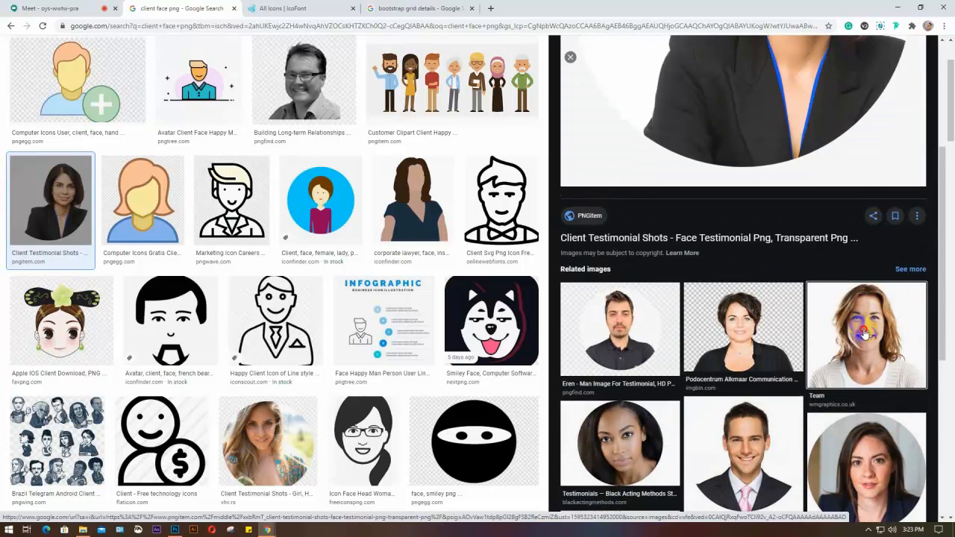
pyautogui.click(867, 332)
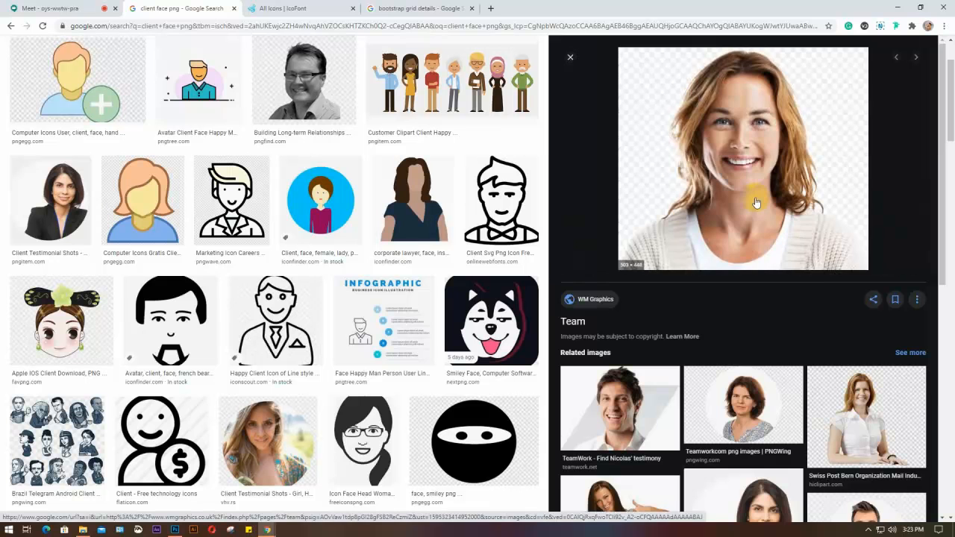
pyautogui.scroll(-2, 756, 202)
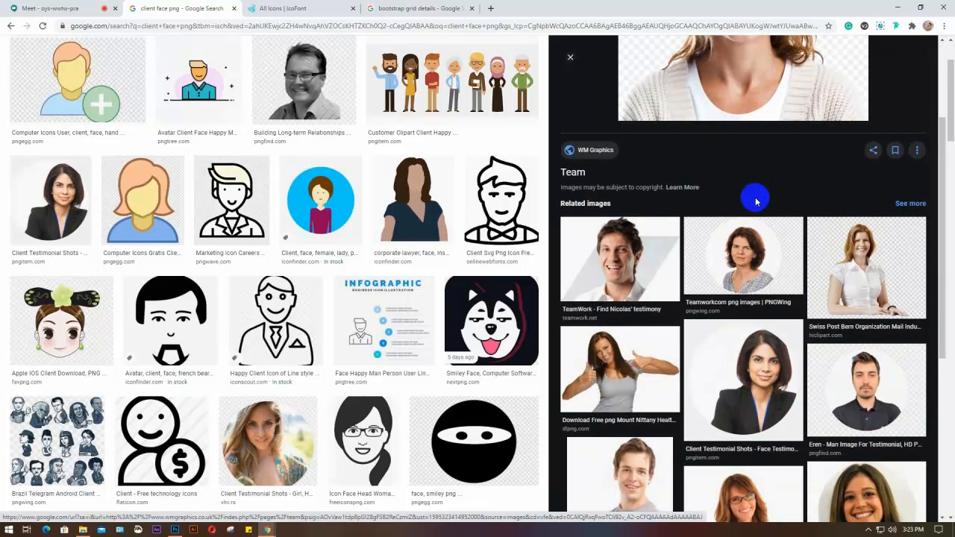
pyautogui.scroll(-1, 756, 203)
pyautogui.scroll(-1, 755, 202)
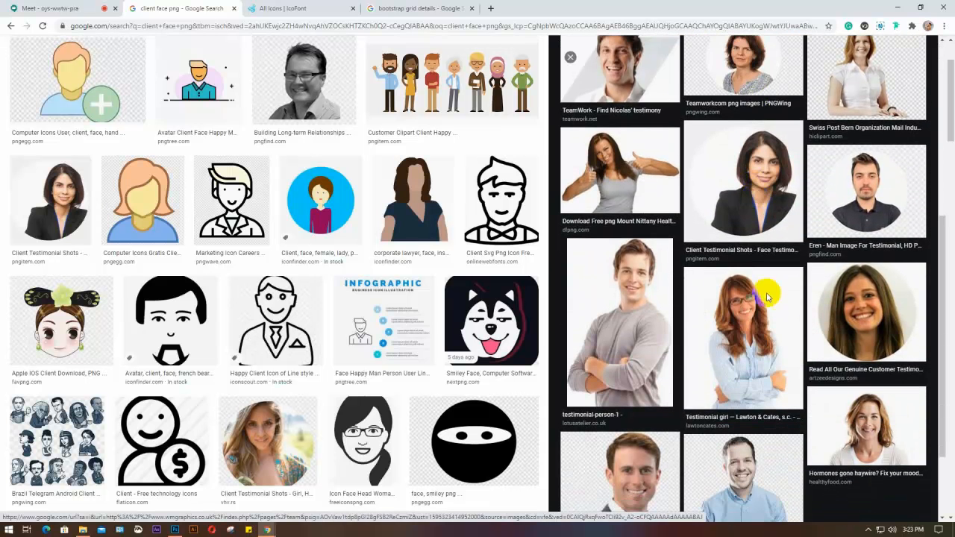
pyautogui.click(739, 333)
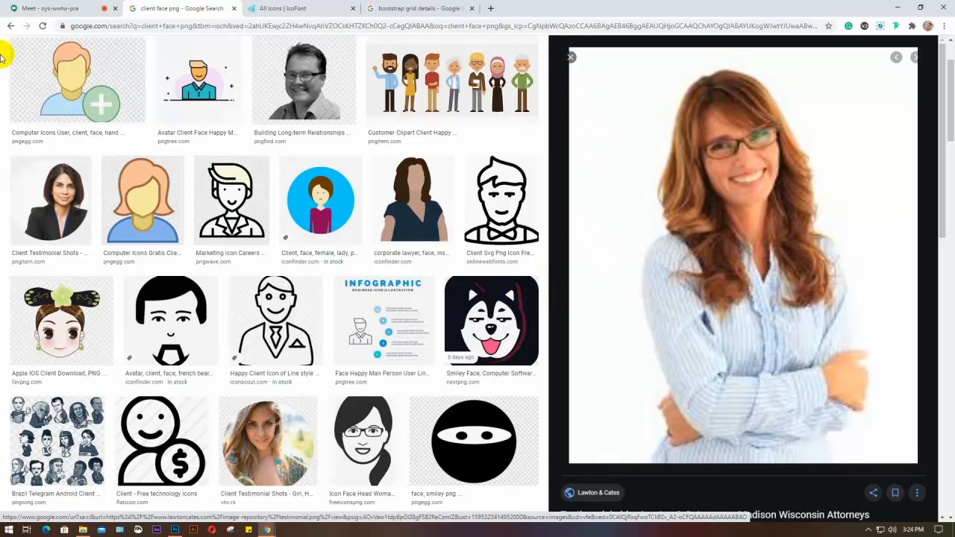
pyautogui.click(10, 25)
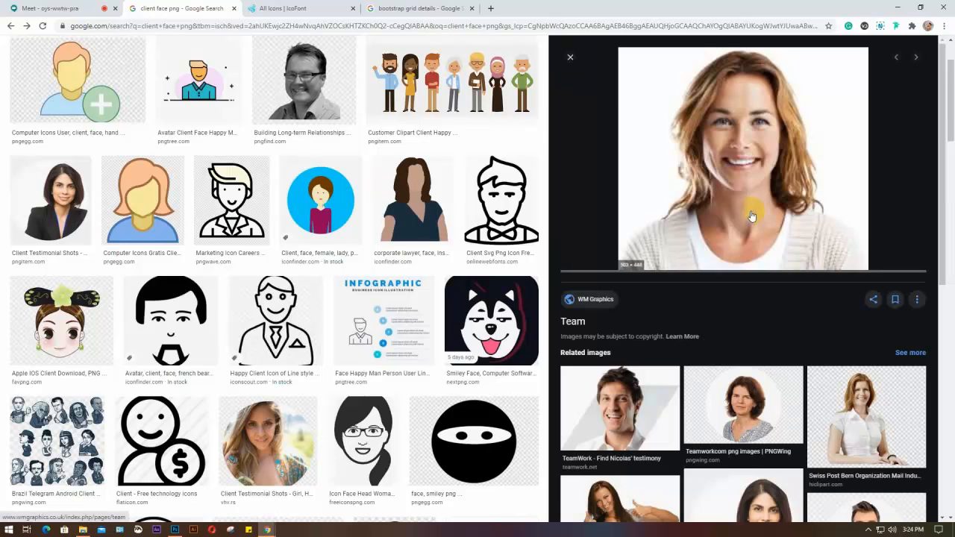
# Copy the portrait of the smiling woman in the white cardigan and paste it into the web template in Photoshop
pyautogui.scroll(-5, 751, 213)
pyautogui.rightClick(737, 153)
pyautogui.click(762, 250)
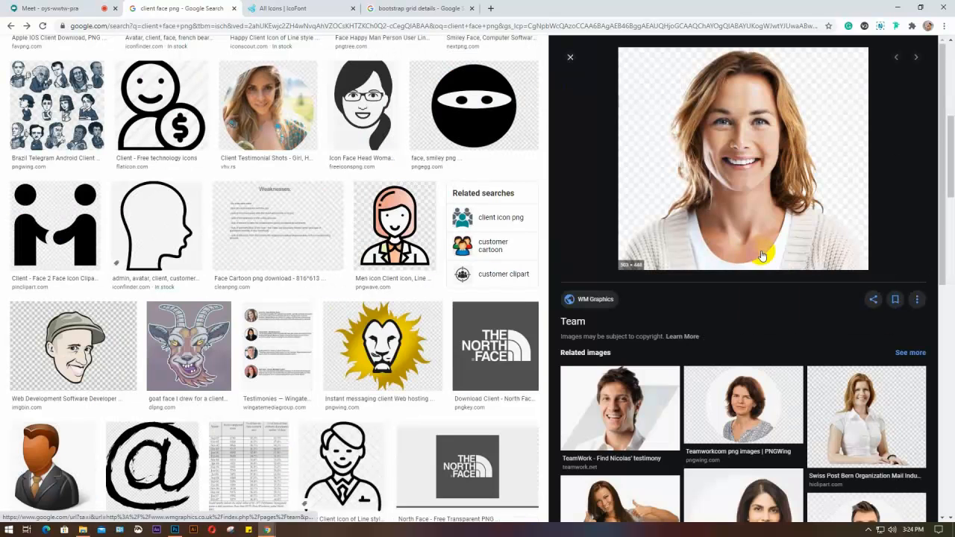
pyautogui.scroll(3, 213, 303)
pyautogui.scroll(3, 212, 303)
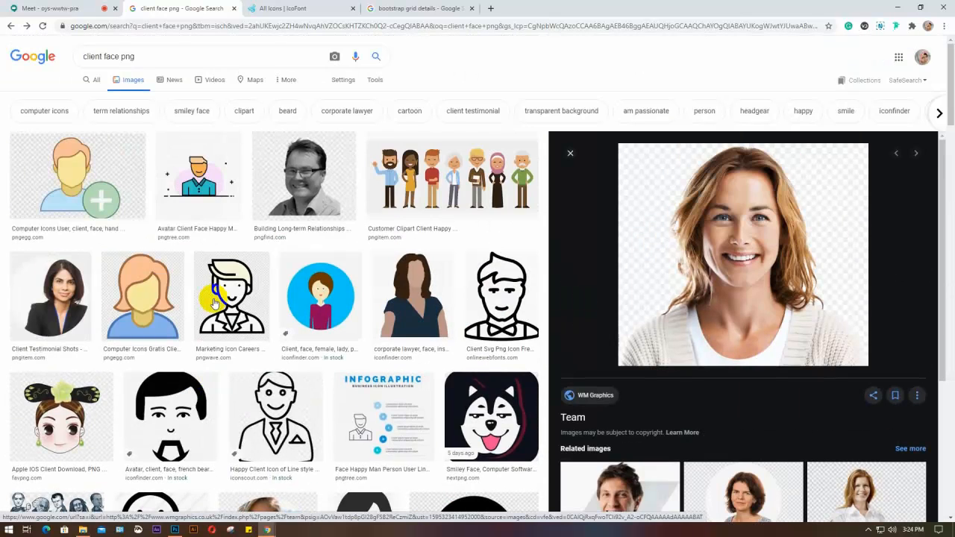
pyautogui.click(174, 530)
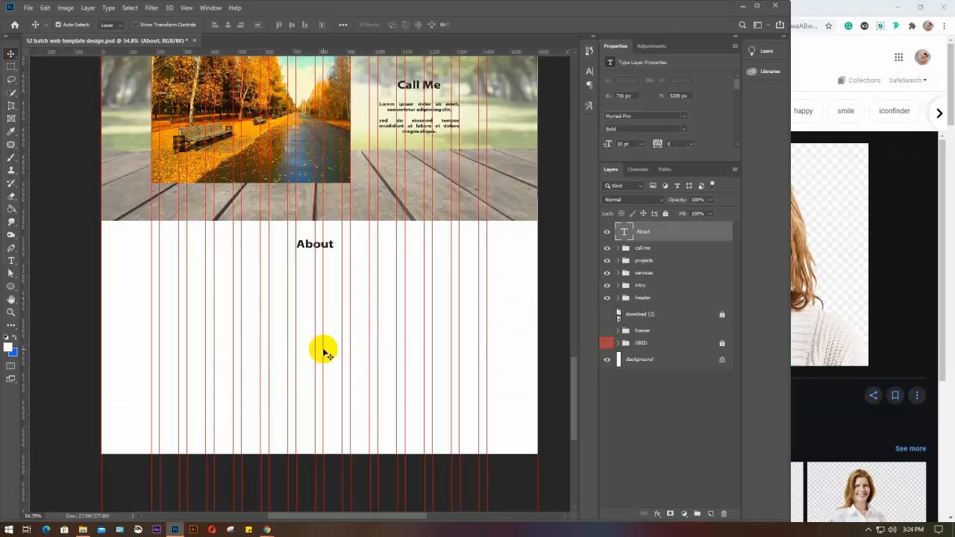
pyautogui.hotkey('ctrl', 'v')
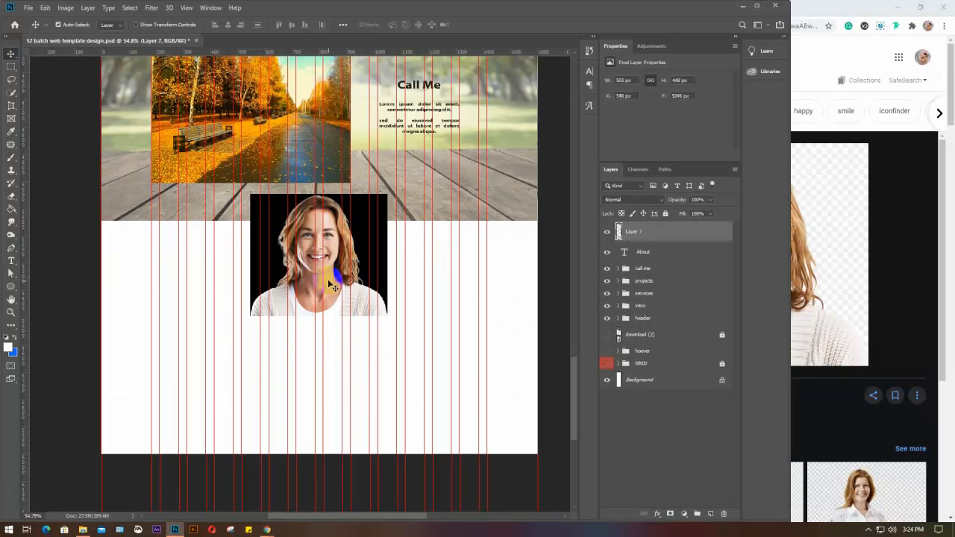
# Move the woman's portrait to the left part of the About section and scale it down to about 71%
pyautogui.moveTo(329, 280); pyautogui.dragTo(233, 367)
pyautogui.hotkey('ctrl', 't')
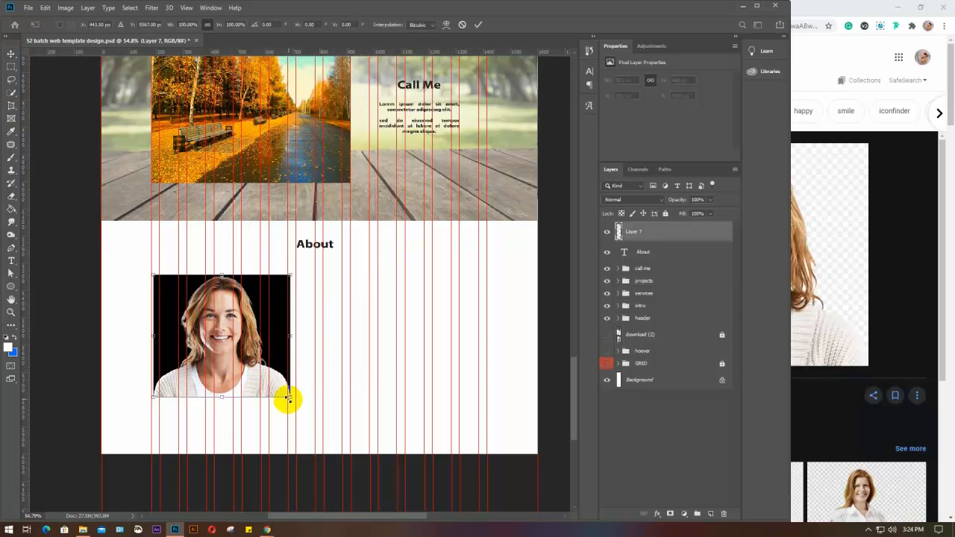
pyautogui.moveTo(289, 400); pyautogui.dragTo(253, 359)
pyautogui.hotkey('ctrl', 'z')
pyautogui.hotkey('ctrl', 'z')
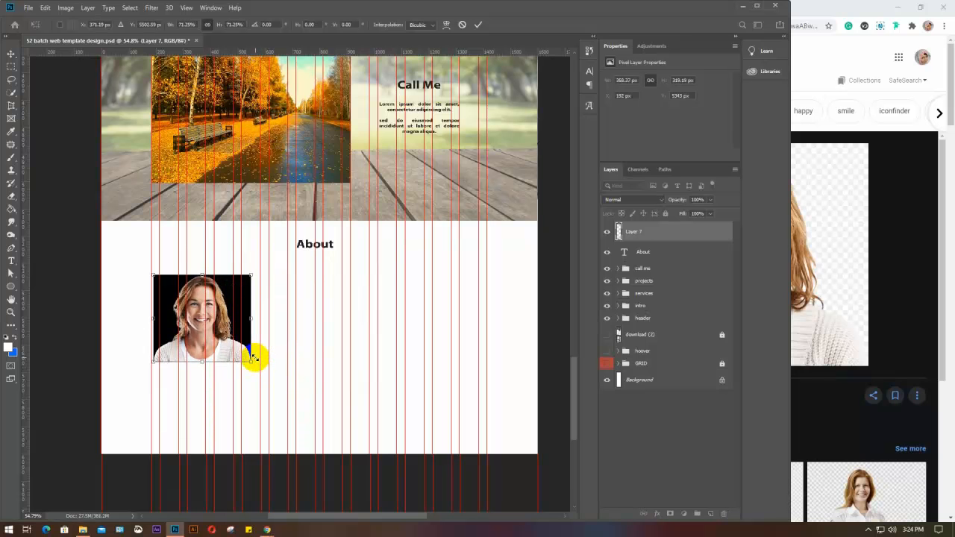
pyautogui.press('Return')
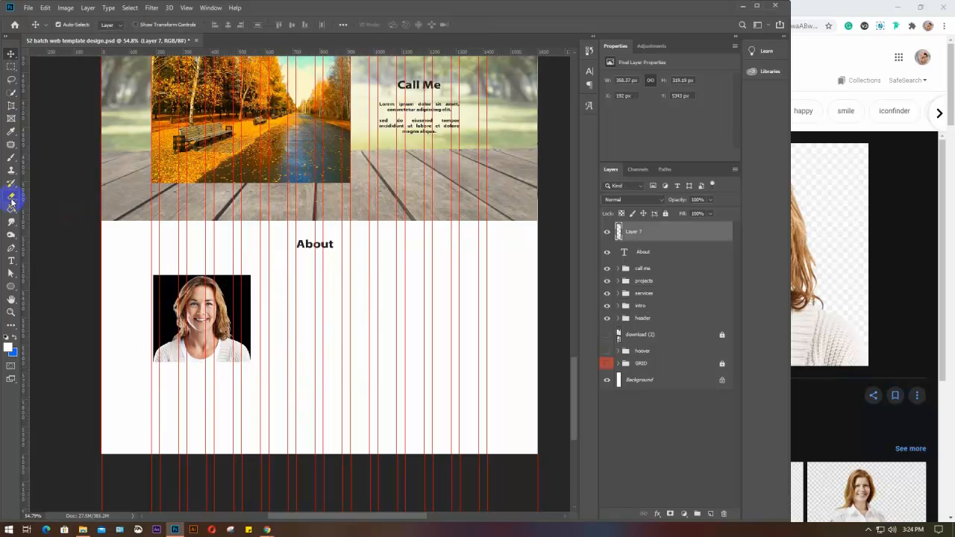
# Remove the black background from the woman's portrait with the Magic Eraser and move the portrait slightly up
pyautogui.moveTo(10, 196); pyautogui.dragTo(65, 215)
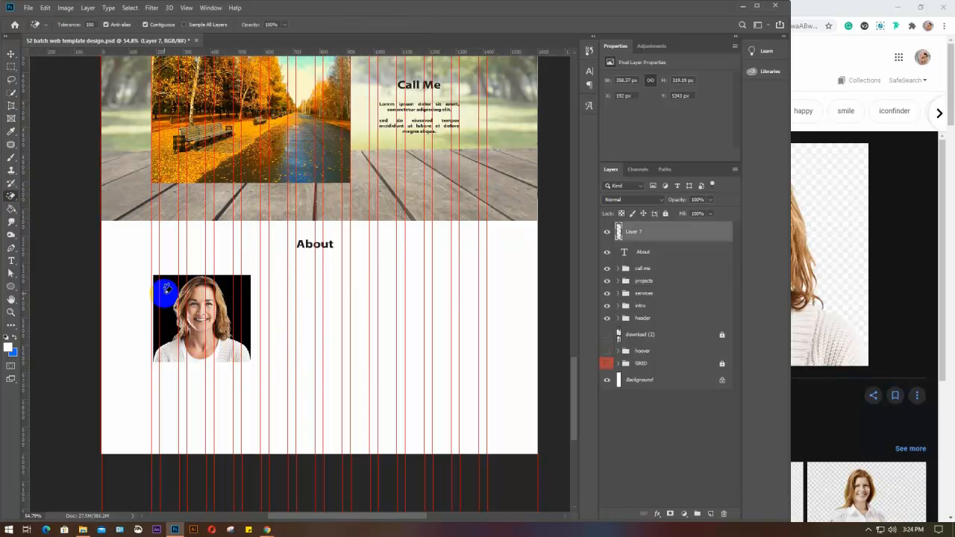
pyautogui.click(165, 291)
pyautogui.press('v')
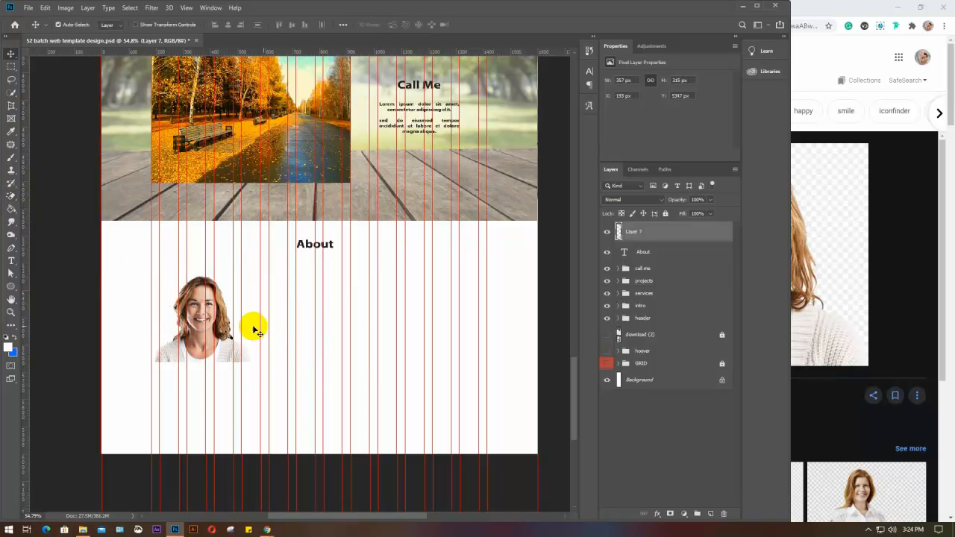
pyautogui.moveTo(211, 308); pyautogui.dragTo(212, 301)
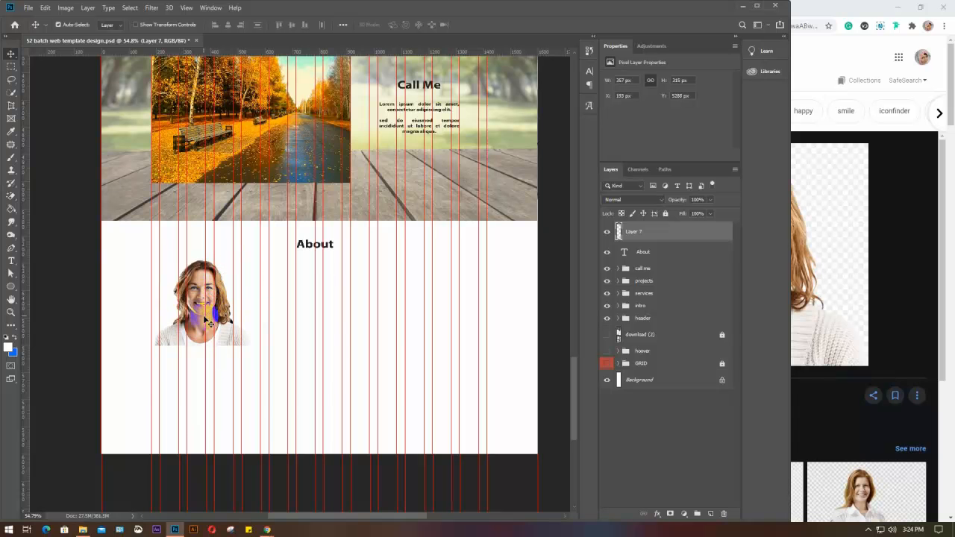
# Switch to Chrome and find, among the related images, the circular portrait of the dark-haired man in a black suit, opening its preview
pyautogui.click(842, 17)
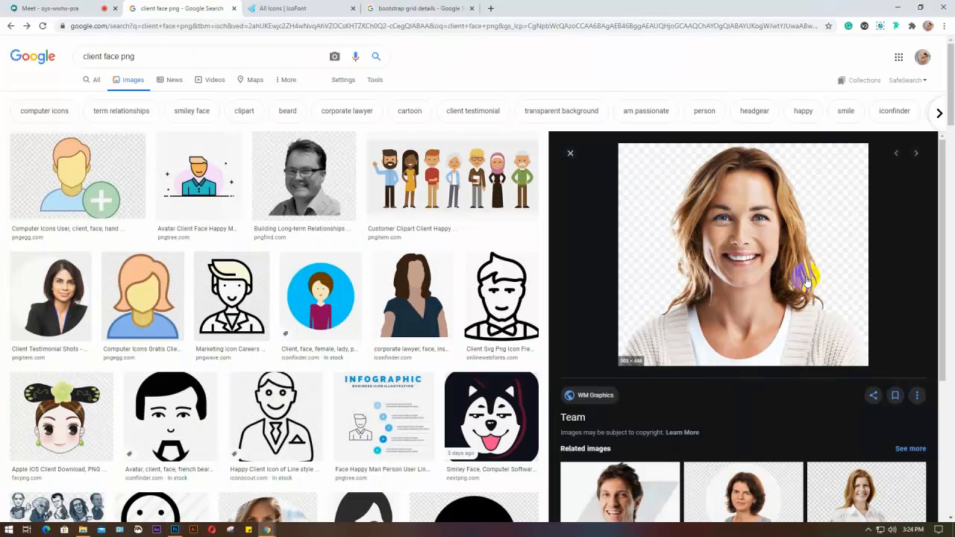
pyautogui.scroll(-5, 806, 280)
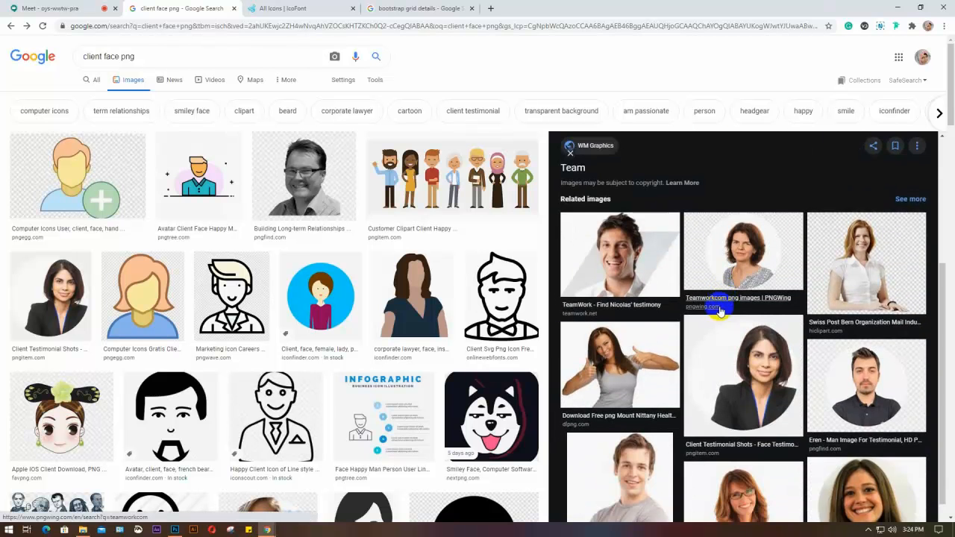
pyautogui.scroll(-2, 718, 359)
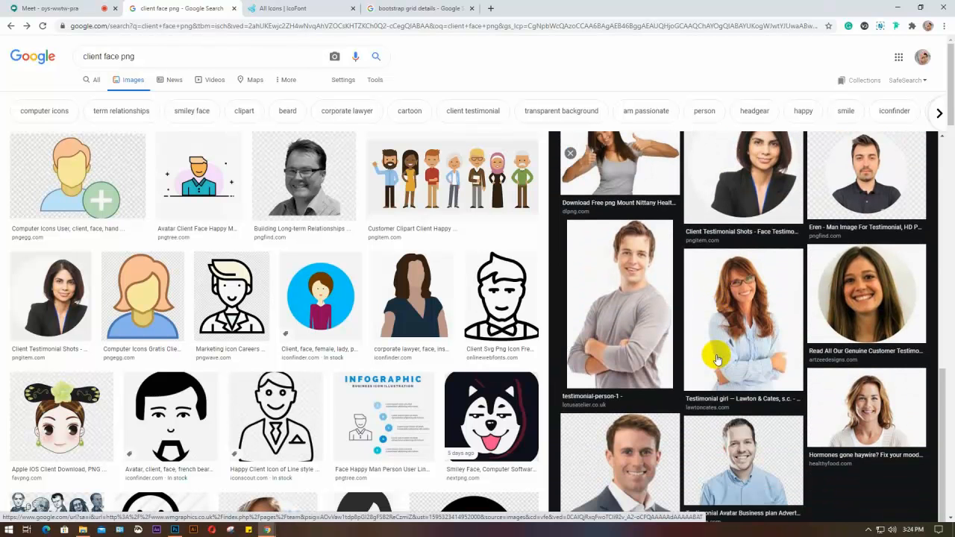
pyautogui.scroll(-1, 716, 359)
pyautogui.click(748, 410)
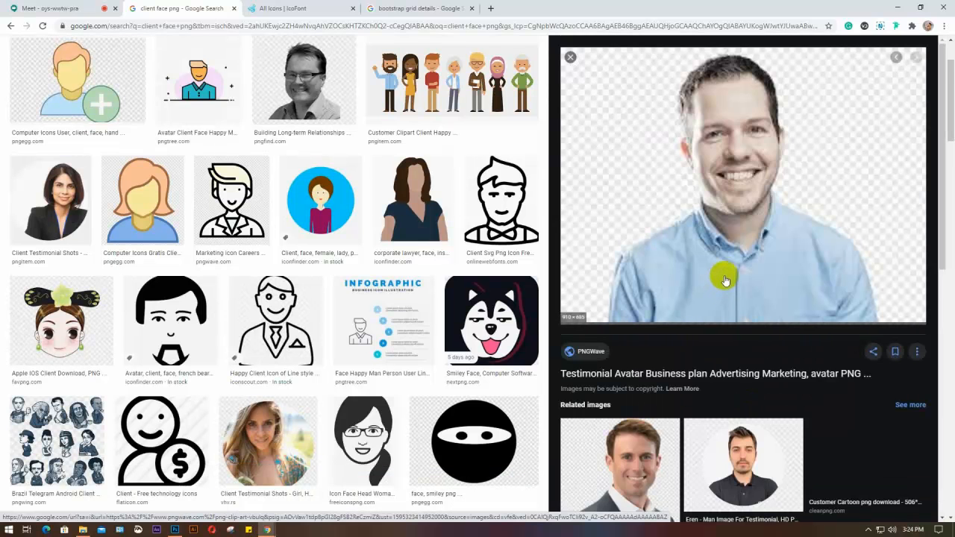
pyautogui.scroll(-3, 726, 280)
pyautogui.scroll(-4, 725, 280)
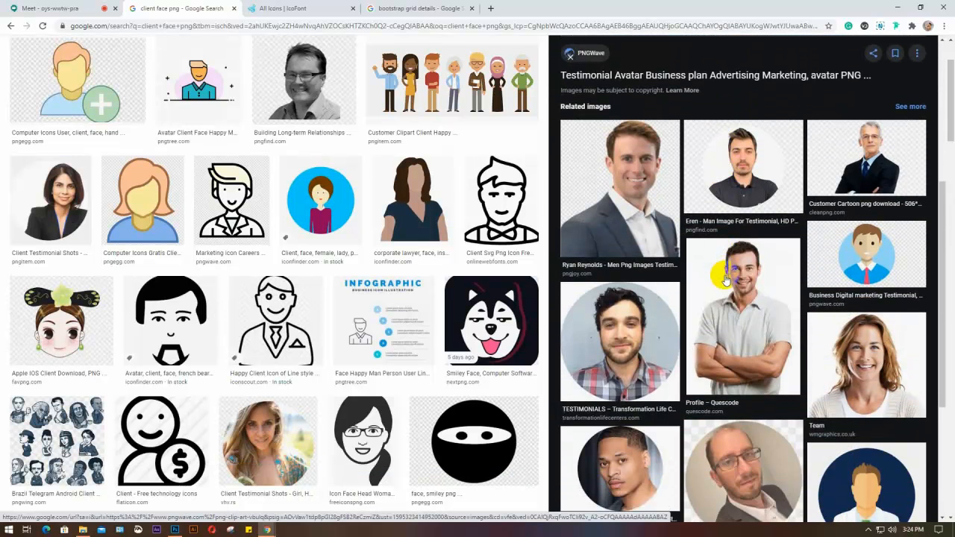
pyautogui.scroll(-1, 726, 280)
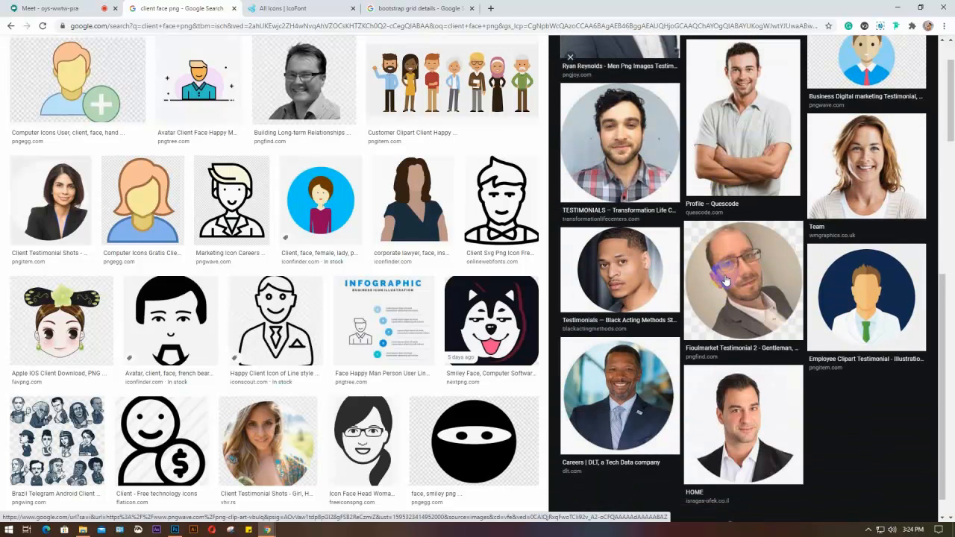
pyautogui.click(746, 492)
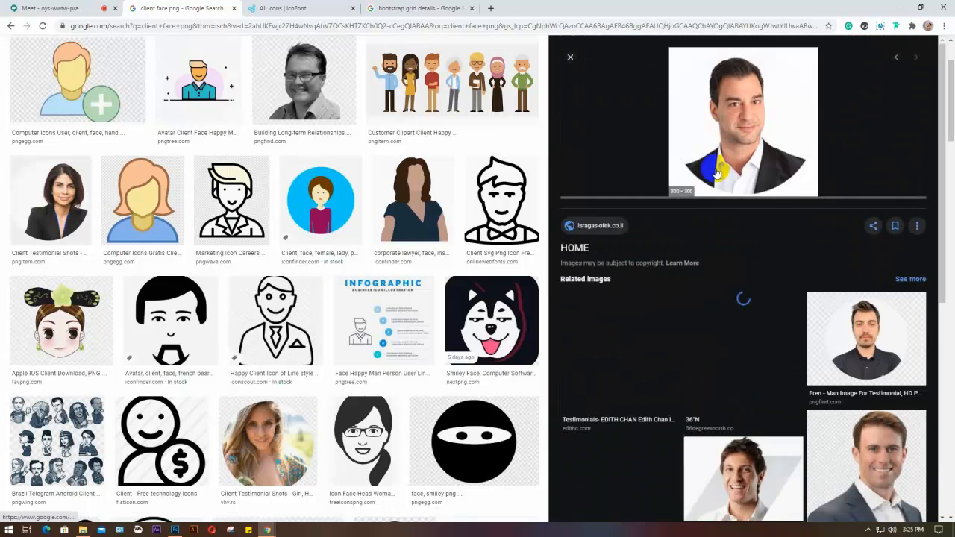
# Copy the suited man's portrait, paste it into the Photoshop page, and place it below the About heading beside the woman's portrait
pyautogui.rightClick(738, 112)
pyautogui.click(776, 208)
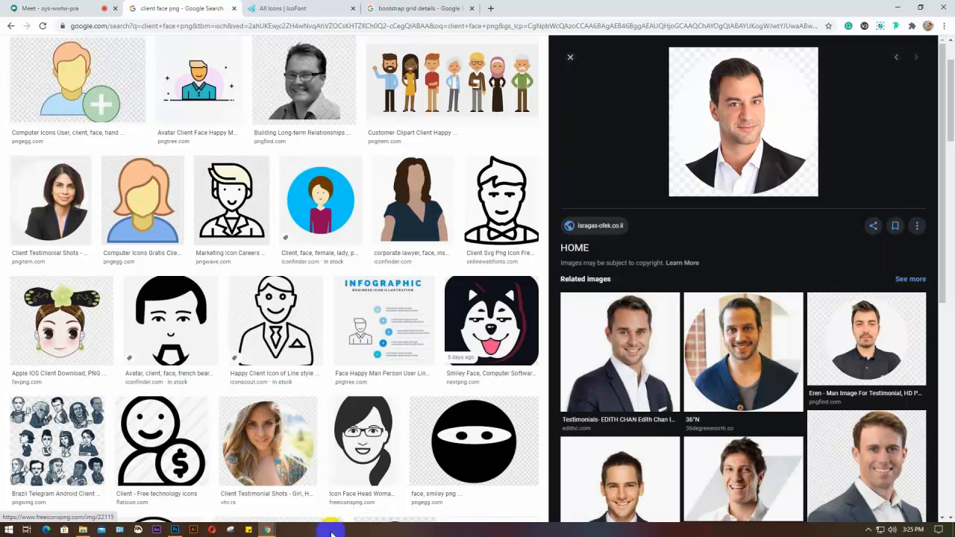
pyautogui.click(175, 530)
pyautogui.hotkey('ctrl', 'v')
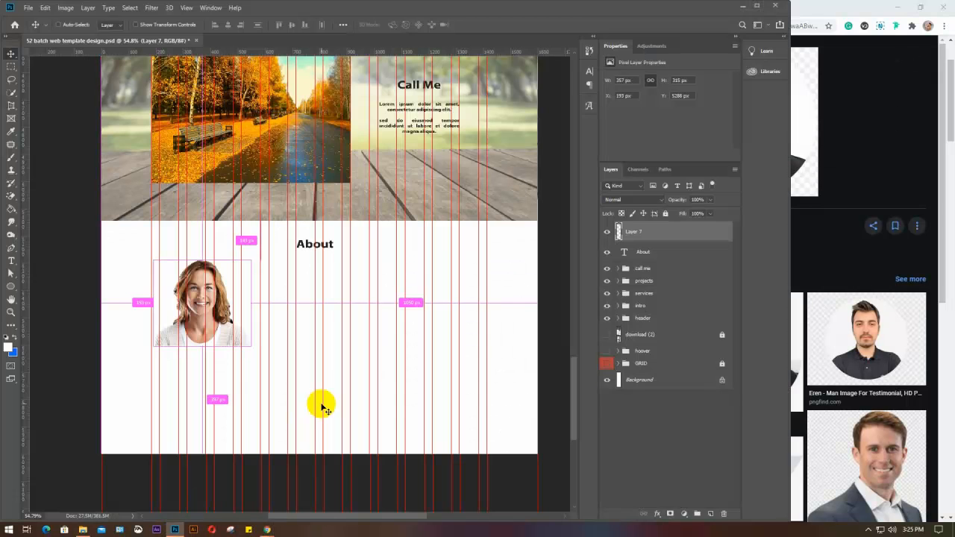
pyautogui.moveTo(332, 290); pyautogui.dragTo(351, 316)
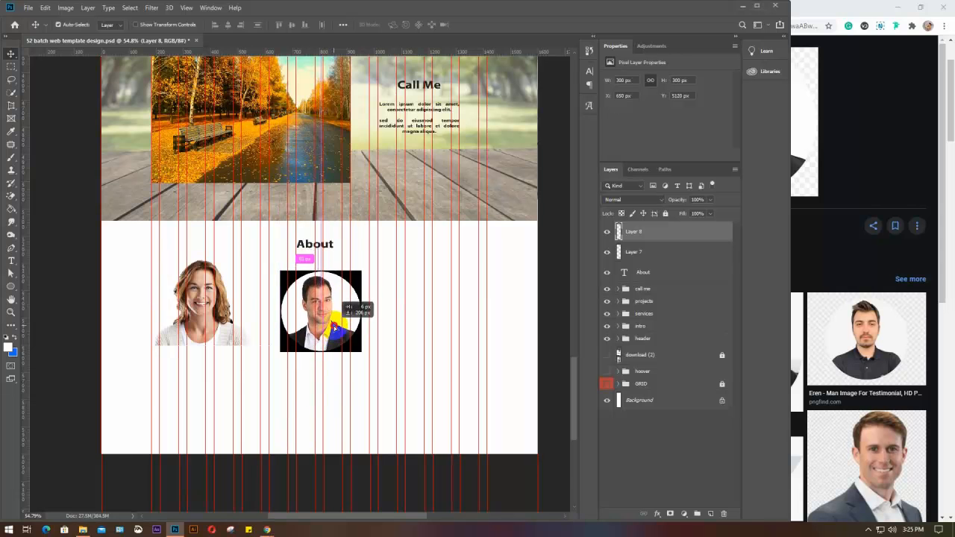
# Switch to Chrome and find, among the related images, the circular portrait of the man in a blue cardigan, opening its preview
pyautogui.click(836, 10)
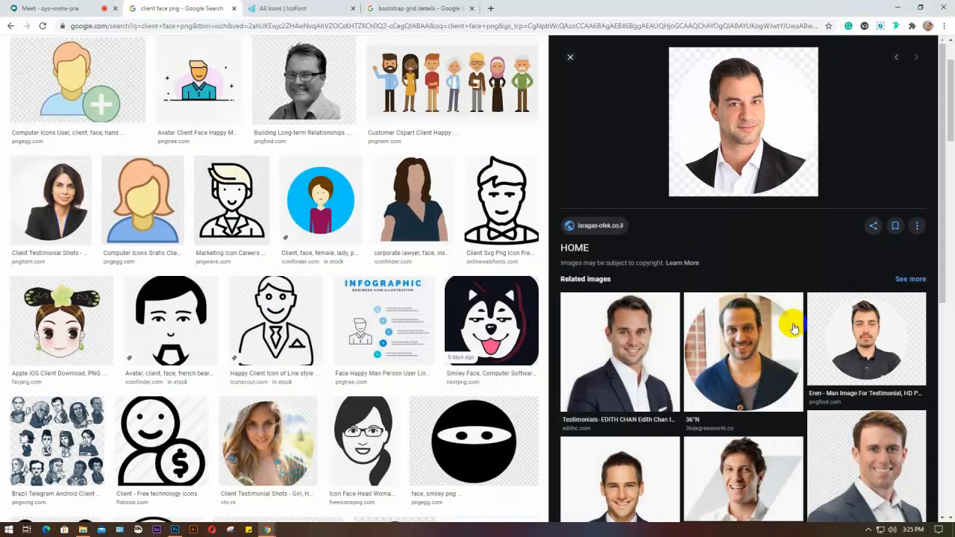
pyautogui.scroll(-3, 791, 324)
pyautogui.scroll(-2, 791, 326)
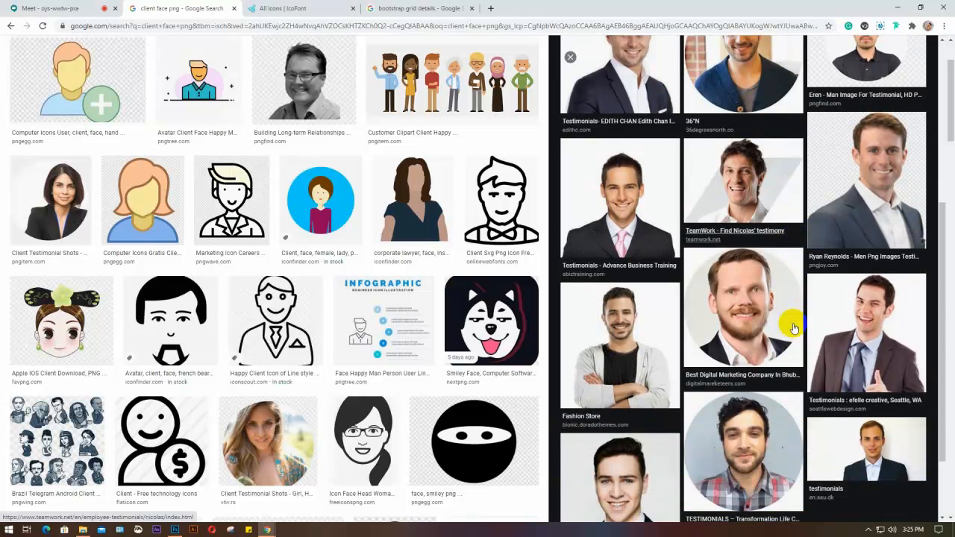
pyautogui.scroll(-2, 749, 229)
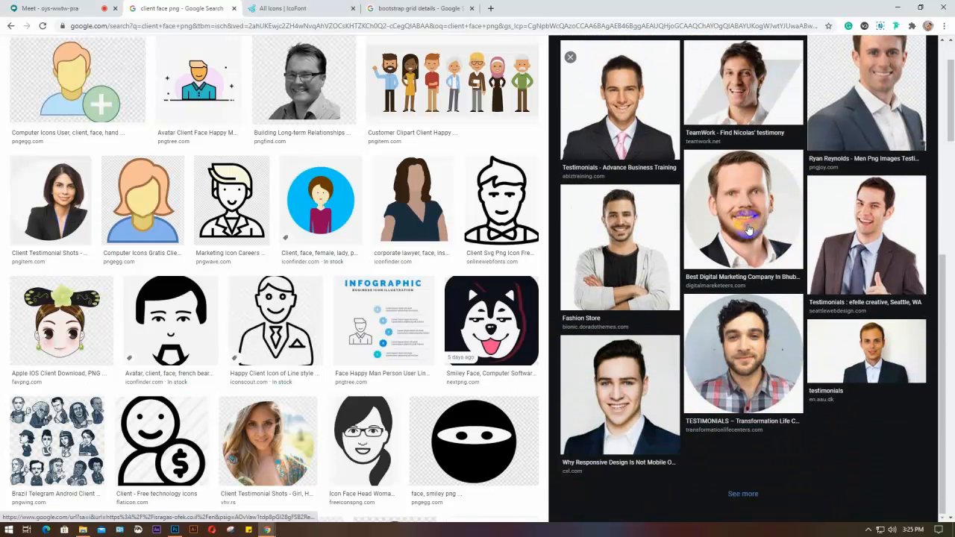
pyautogui.scroll(2, 748, 229)
pyautogui.scroll(2, 750, 144)
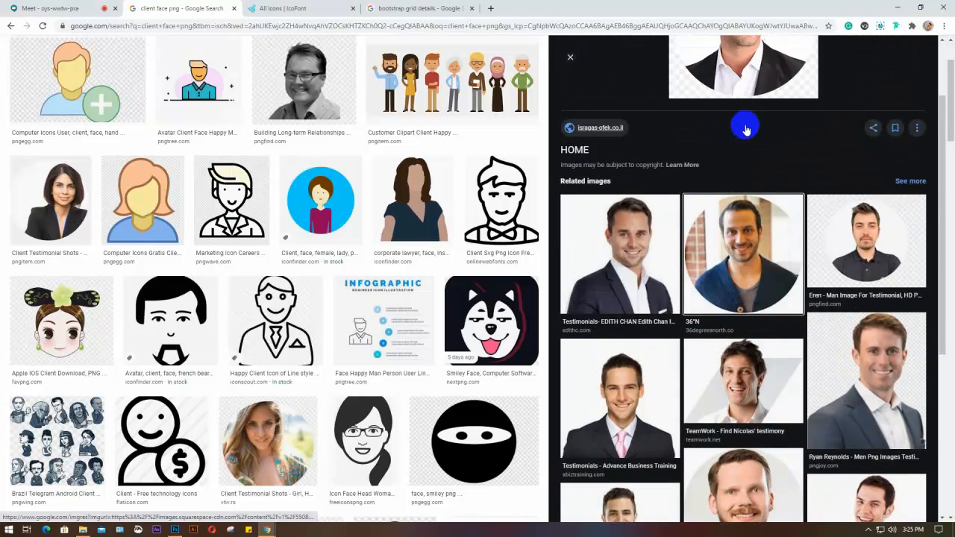
pyautogui.click(743, 260)
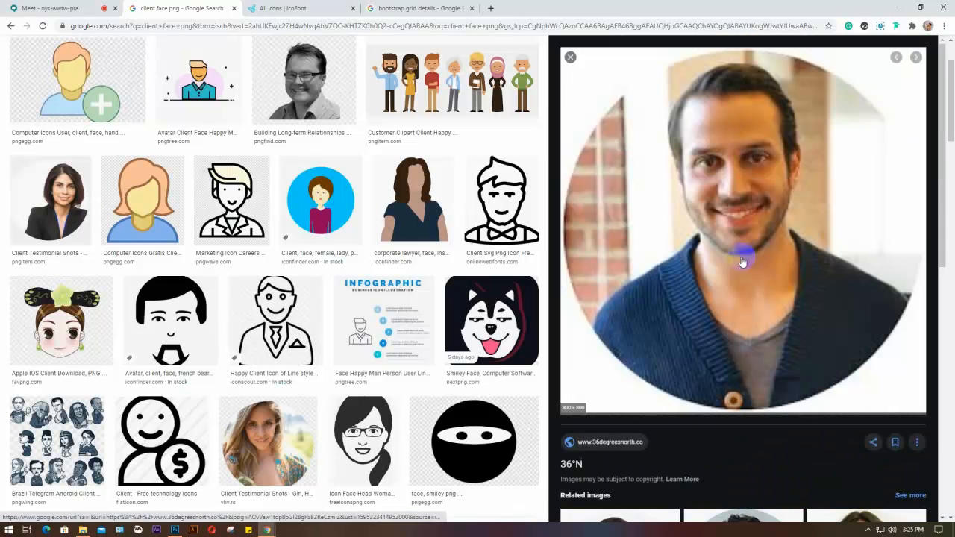
# Copy the cardigan man's portrait and paste it into the Photoshop page
pyautogui.scroll(-5, 742, 262)
pyautogui.scroll(5, 750, 258)
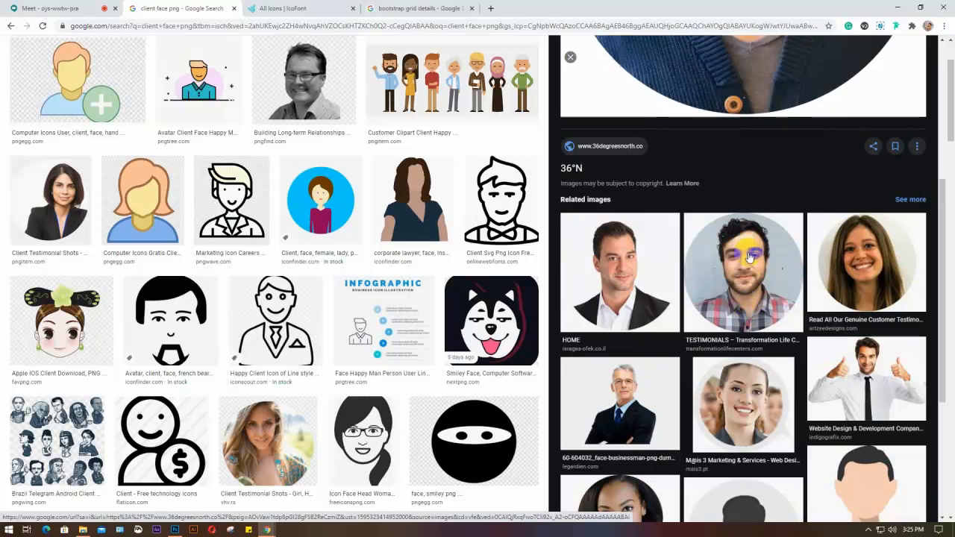
pyautogui.rightClick(718, 172)
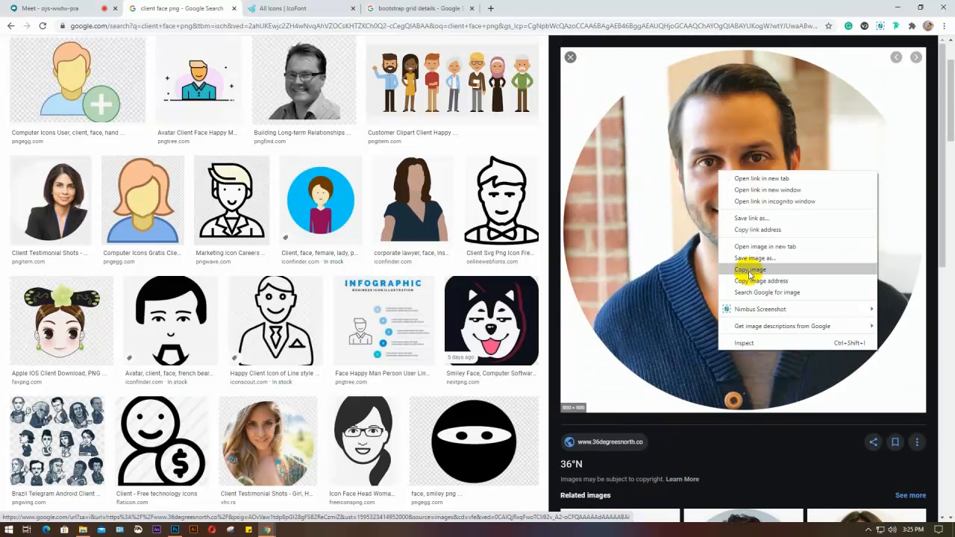
pyautogui.click(750, 269)
pyautogui.click(173, 530)
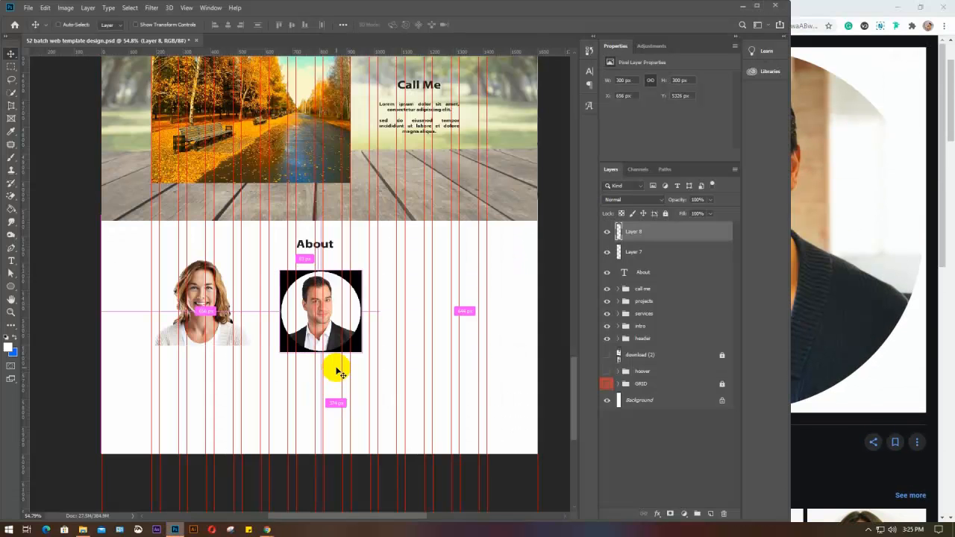
pyautogui.hotkey('ctrl', 'v')
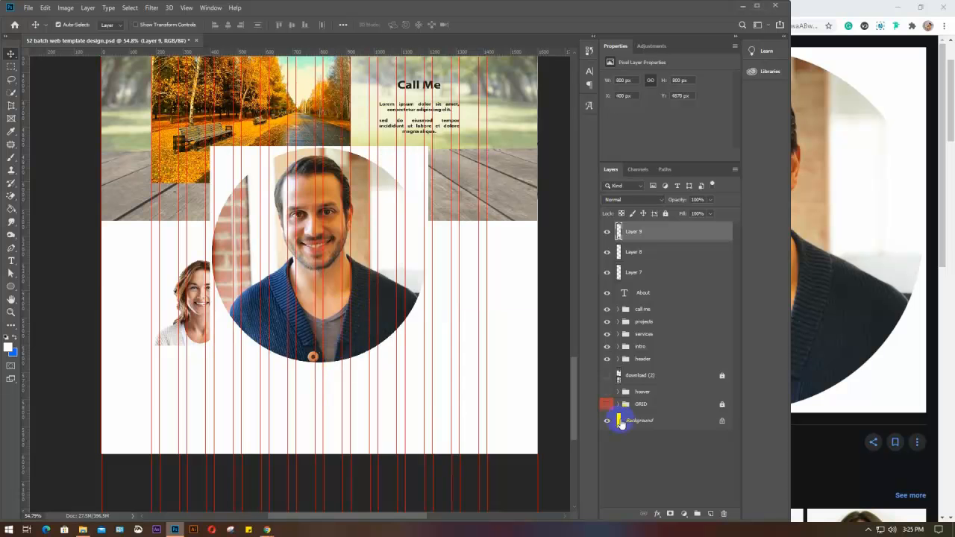
# Switch back to Chrome, open the circular portrait of the smiling long-haired woman from the related images, and copy it
pyautogui.click(824, 8)
pyautogui.scroll(-3, 815, 270)
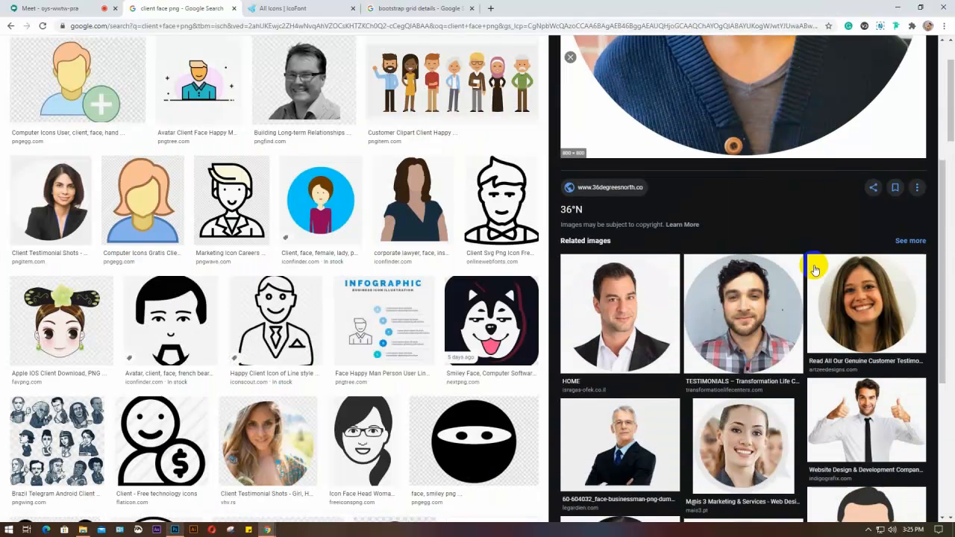
pyautogui.click(861, 266)
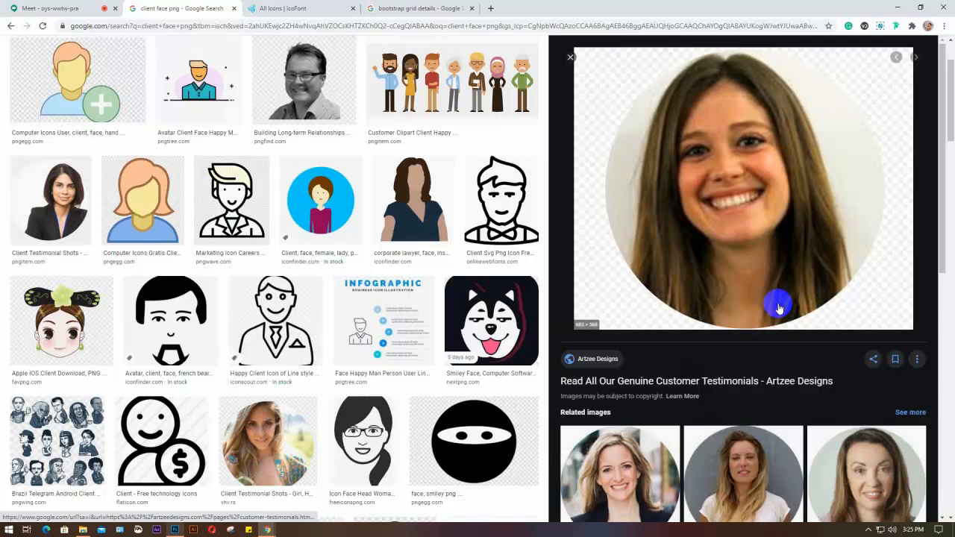
pyautogui.scroll(-2, 779, 306)
pyautogui.rightClick(735, 127)
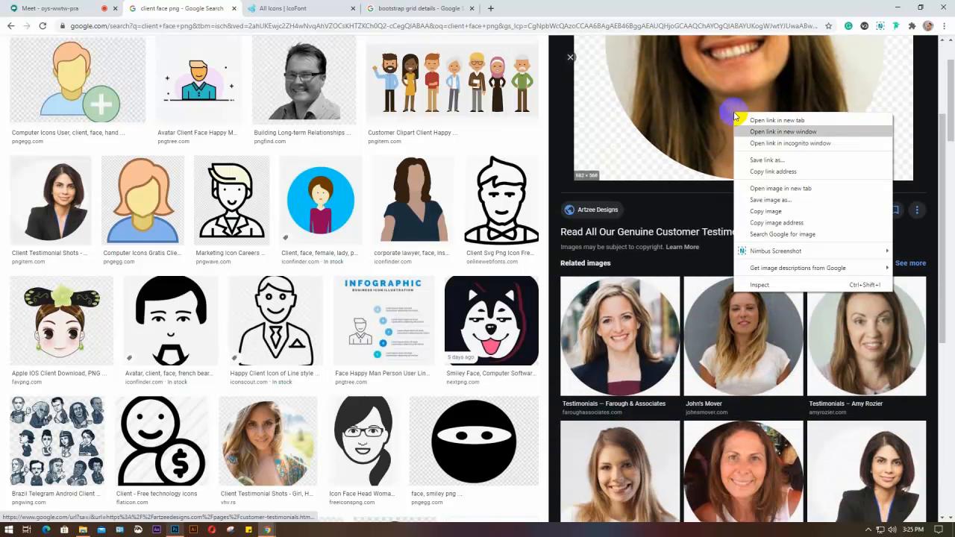
pyautogui.click(760, 215)
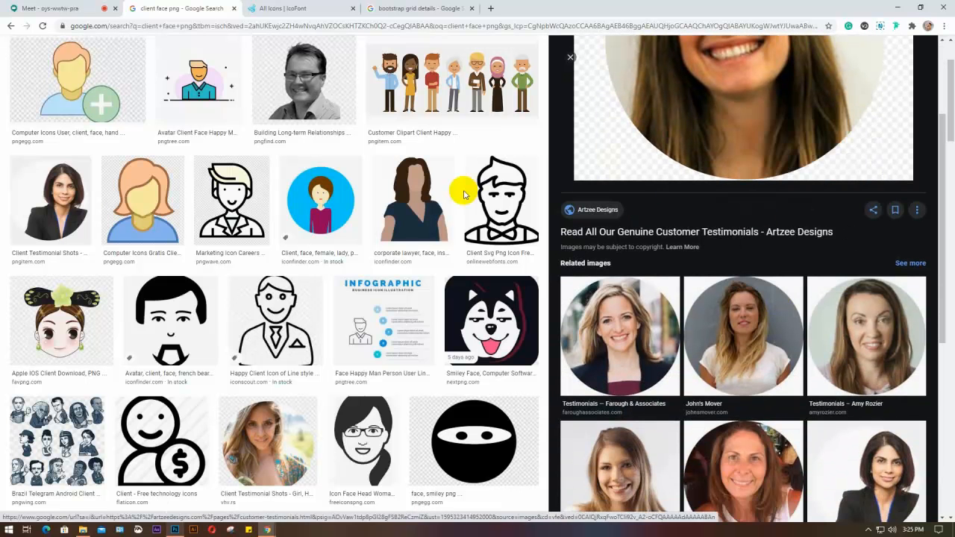
# Switch to Photoshop and paste the long-haired woman's portrait into the page
pyautogui.click(64, 8)
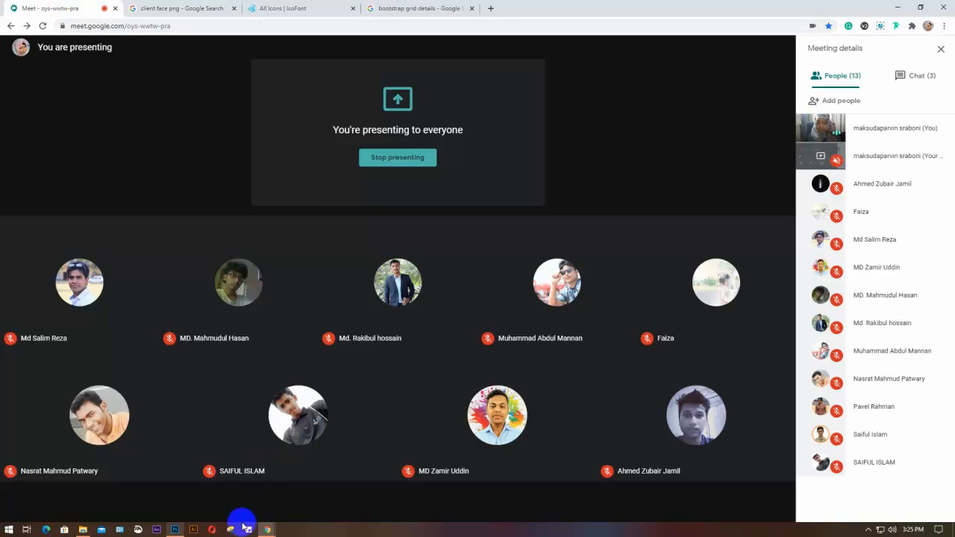
pyautogui.click(175, 528)
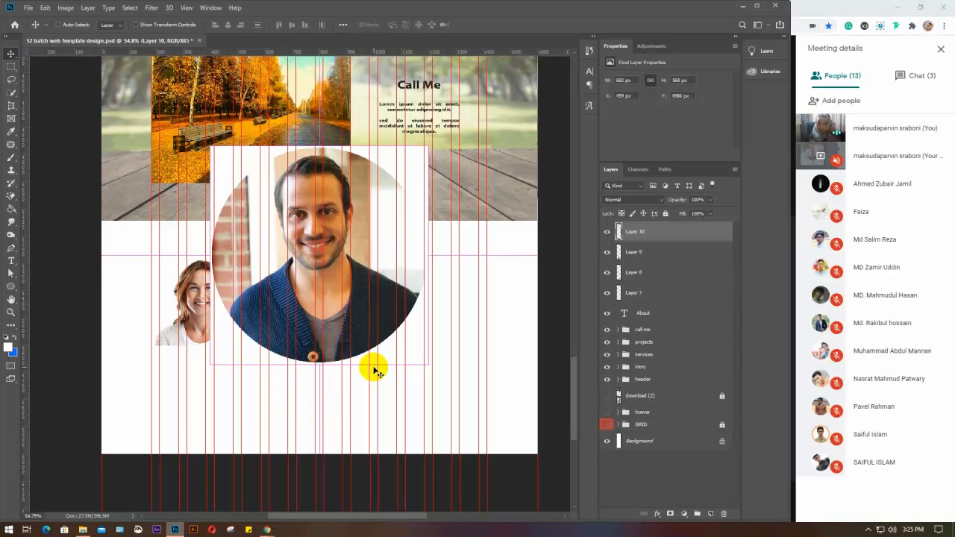
pyautogui.hotkey('ctrl', 'v')
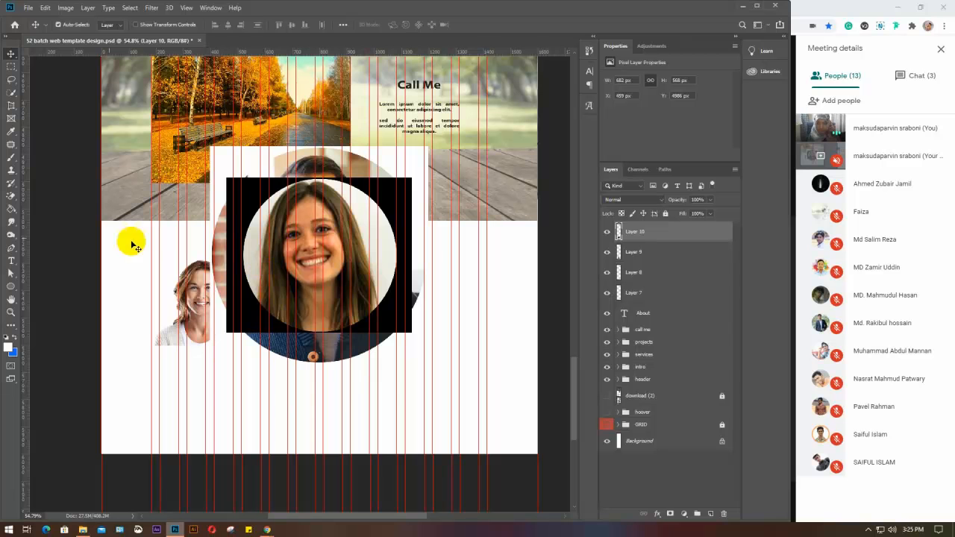
pyautogui.click(11, 196)
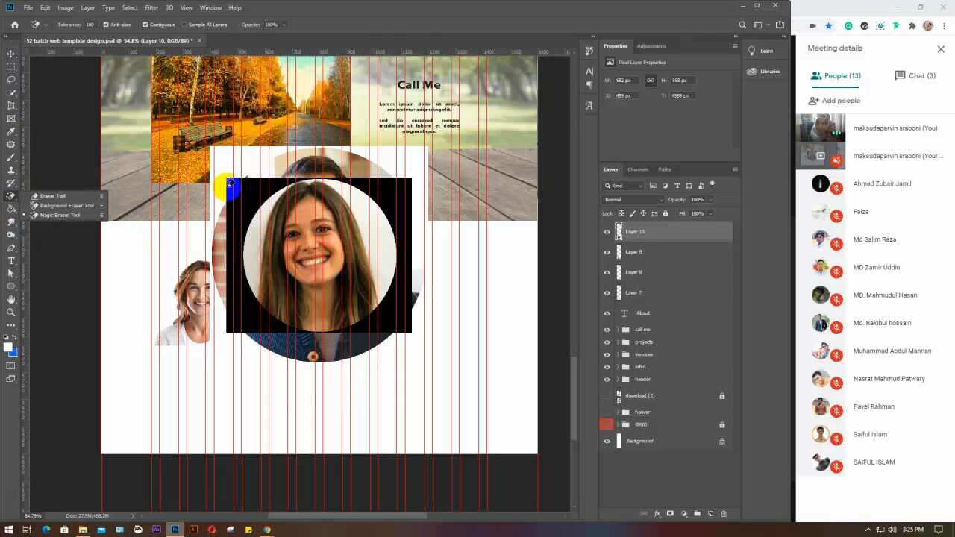
pyautogui.click(252, 197)
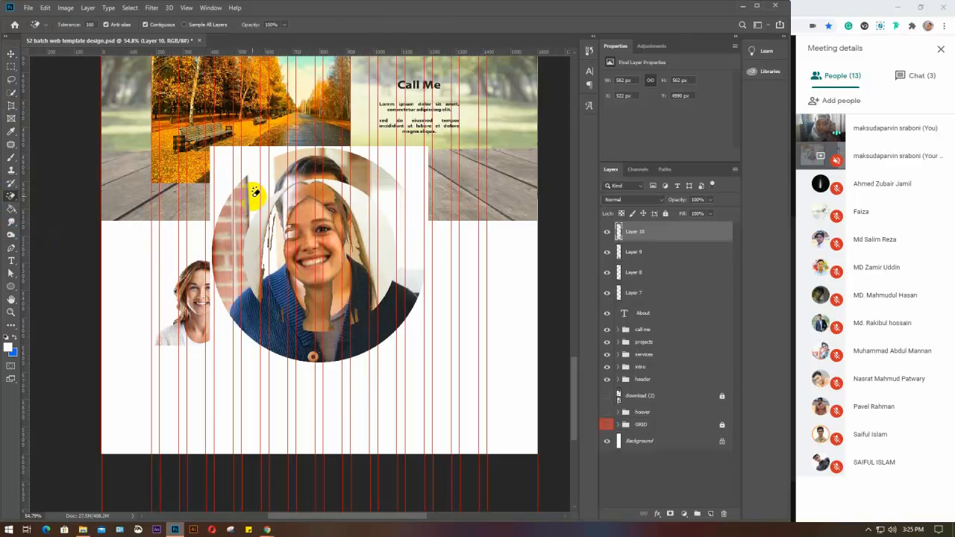
pyautogui.hotkey('ctrl', 'z')
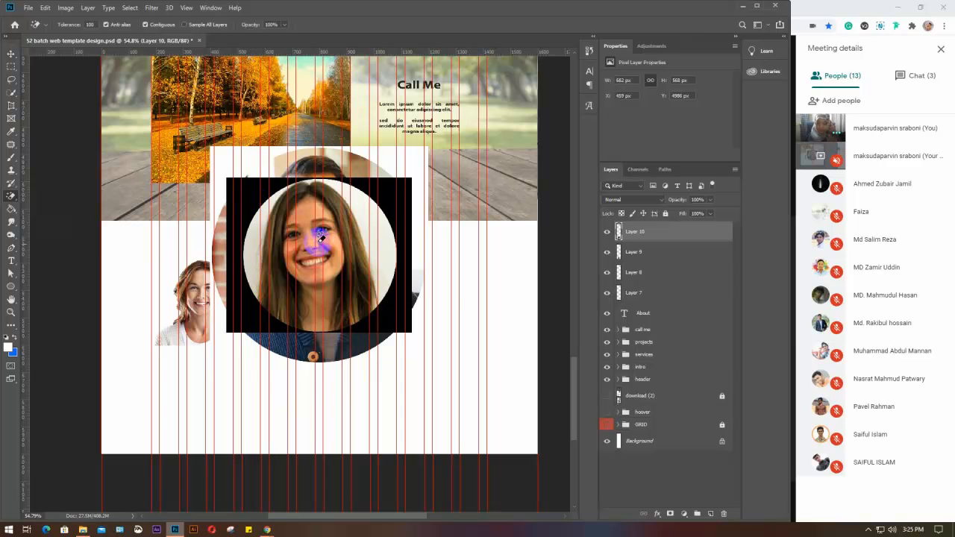
# Move the long-haired woman's portrait down and to the right, clear of the cardigan man's face
pyautogui.press('v')
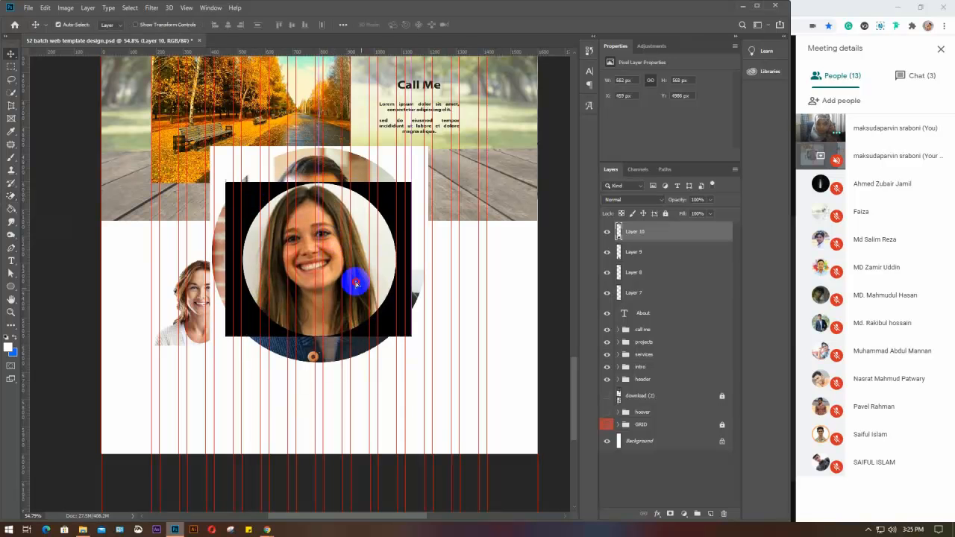
pyautogui.moveTo(334, 241)
pyautogui.mouseDown()
pyautogui.moveTo(416, 344)
pyautogui.moveTo(363, 249)
pyautogui.mouseUp()
pyautogui.scroll(8, 410, 362)
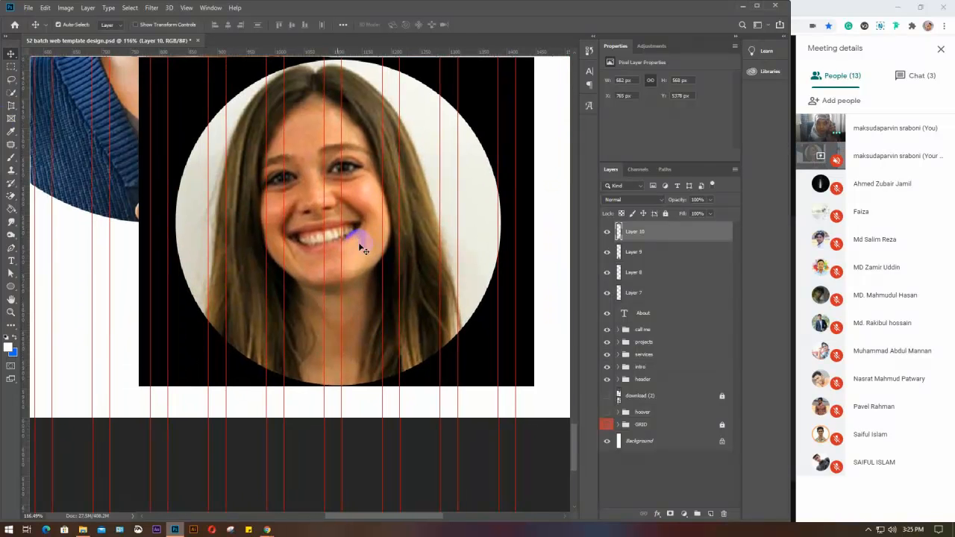
# Select the black background around the long-haired woman's circular portrait with the Quick Selection tool and delete it
pyautogui.rightClick(12, 92)
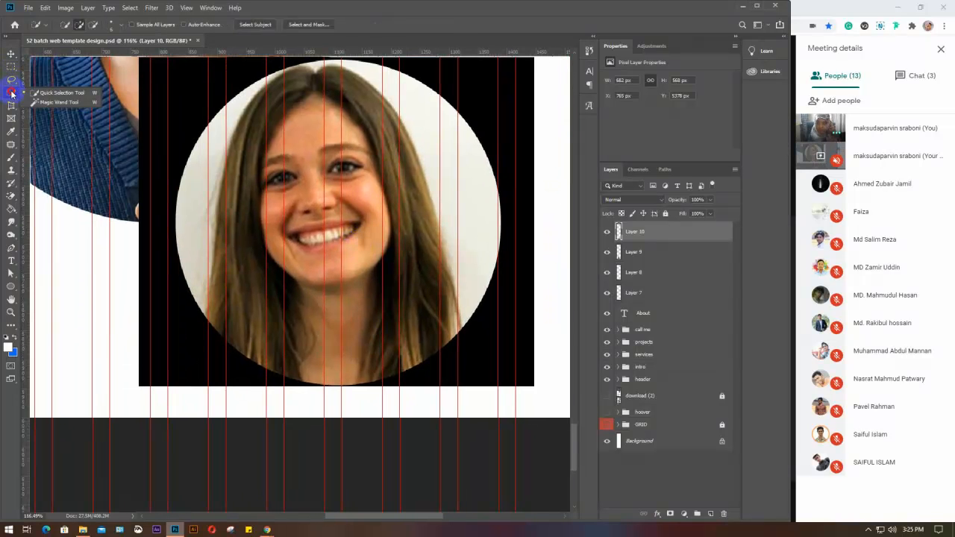
pyautogui.click(75, 95)
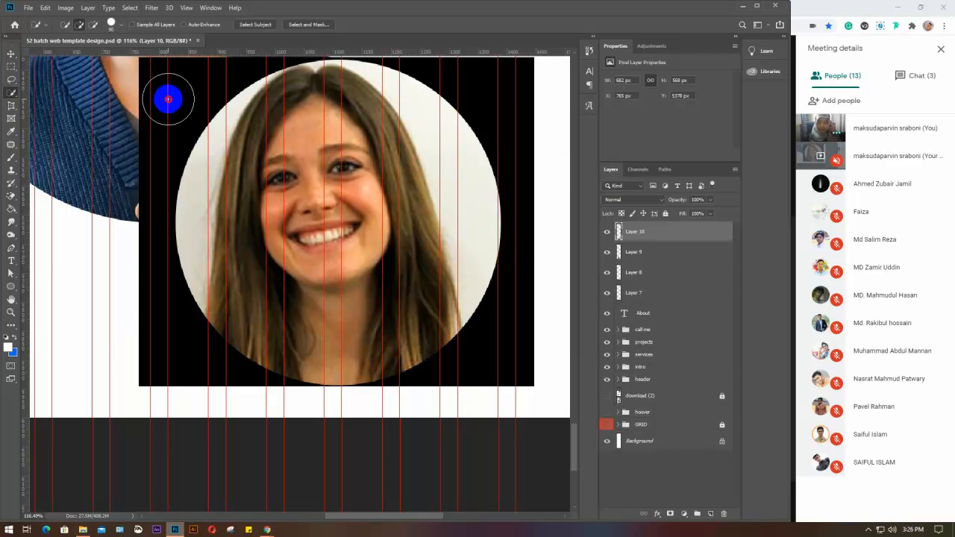
pyautogui.moveTo(164, 102)
pyautogui.mouseDown()
pyautogui.moveTo(157, 218)
pyautogui.moveTo(248, 348)
pyautogui.moveTo(451, 369)
pyautogui.mouseUp()
pyautogui.press('Delete')
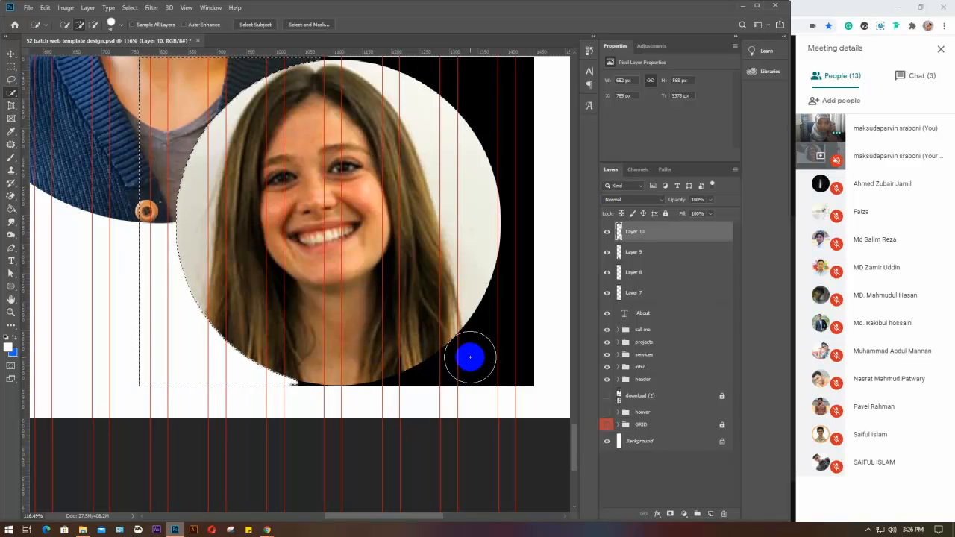
pyautogui.click(462, 370)
pyautogui.press('Delete')
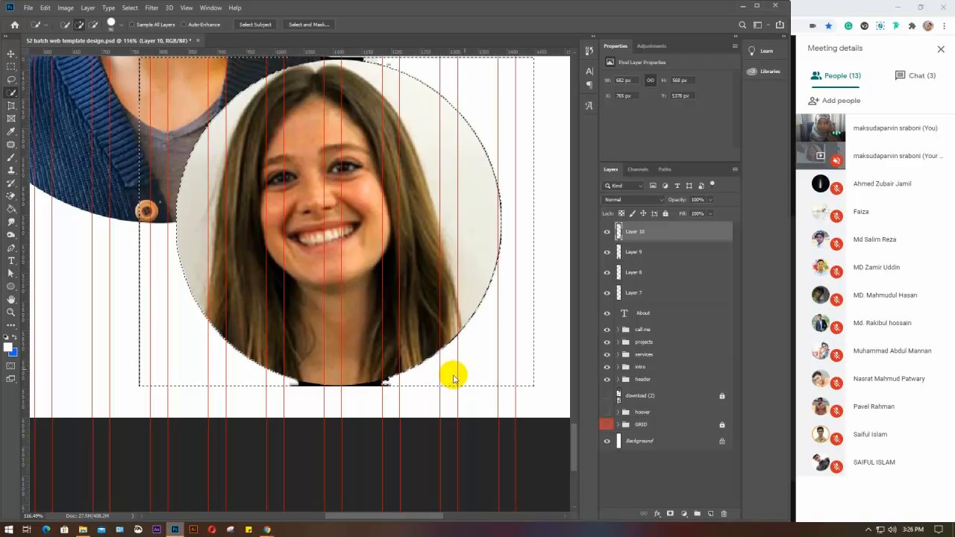
pyautogui.scroll(2, 417, 139)
pyautogui.scroll(1, 418, 139)
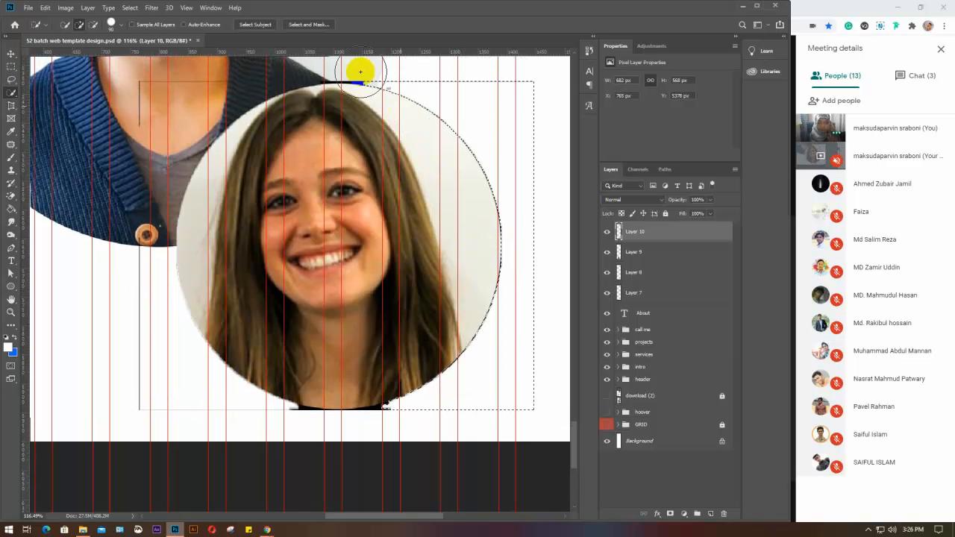
pyautogui.press('[')
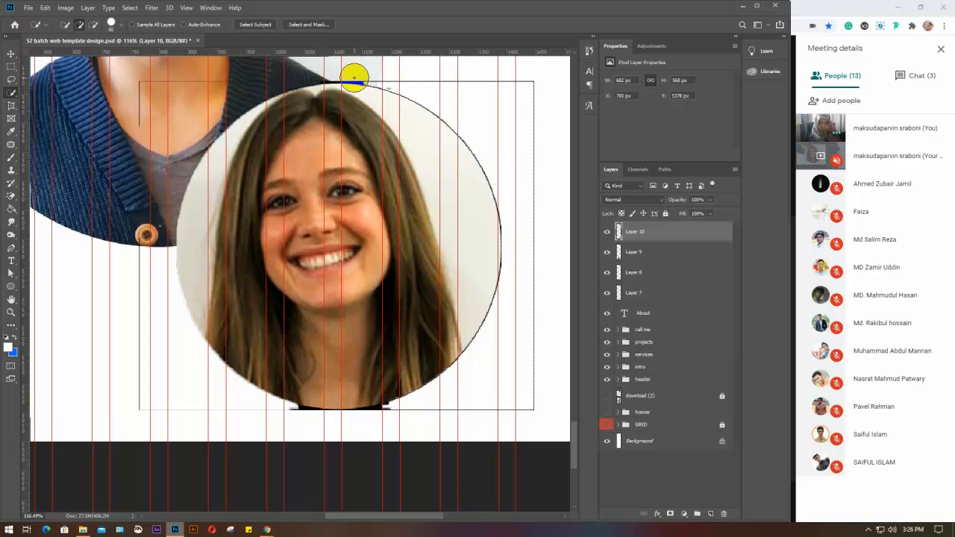
pyautogui.hotkey('ctrl', 'd')
pyautogui.click(357, 82)
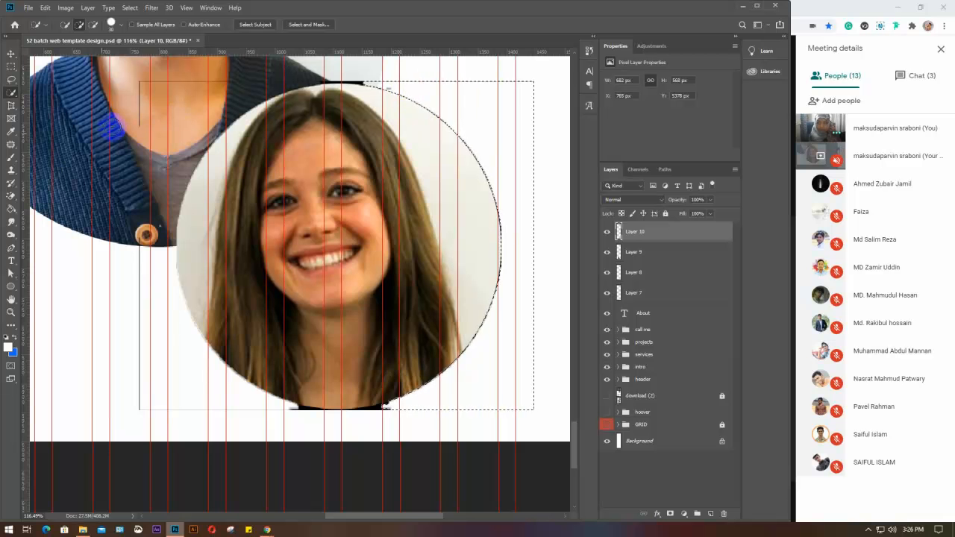
# Erase the leftover black slivers and faint edge lines around the long-haired woman's circular portrait with the Eraser tool
pyautogui.click(11, 195)
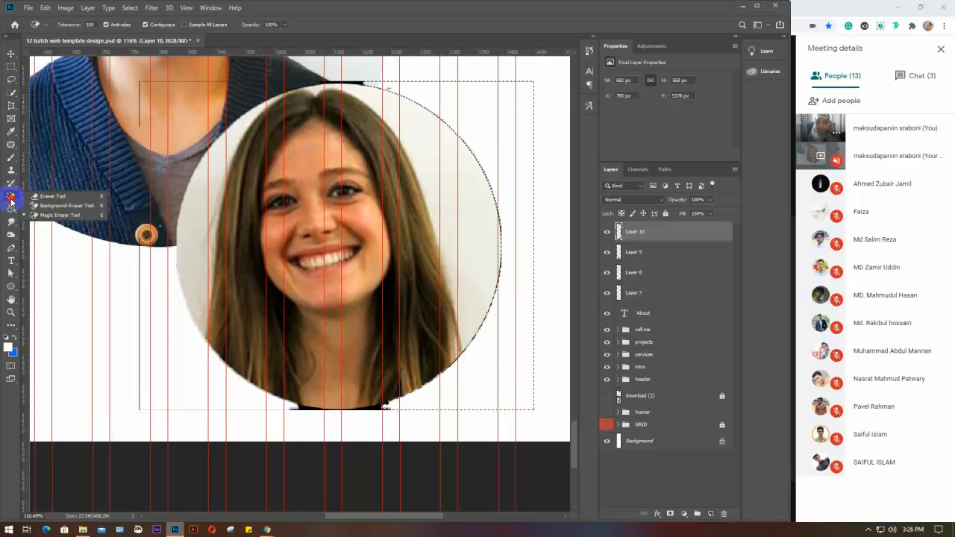
pyautogui.click(54, 198)
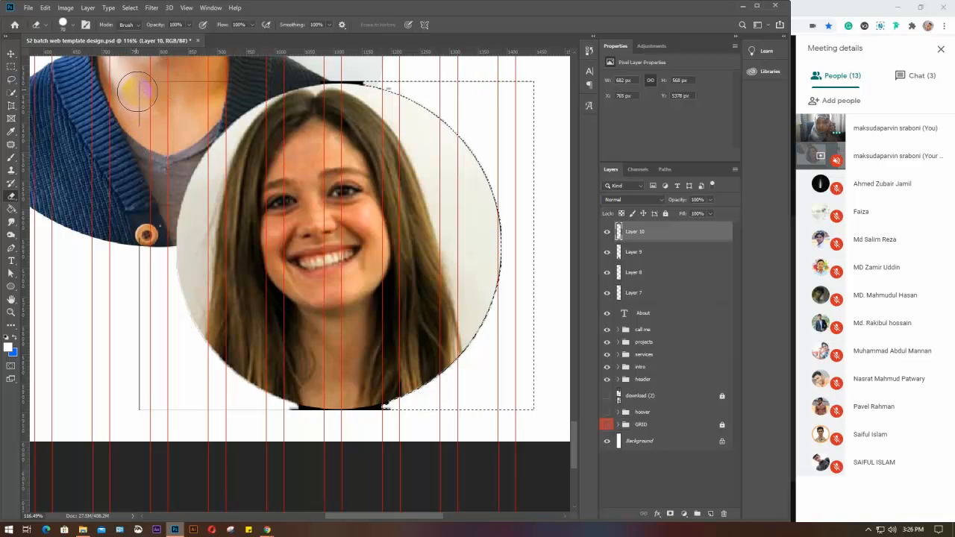
pyautogui.moveTo(138, 92)
pyautogui.mouseDown()
pyautogui.moveTo(137, 375)
pyautogui.moveTo(188, 412)
pyautogui.moveTo(298, 427)
pyautogui.mouseUp()
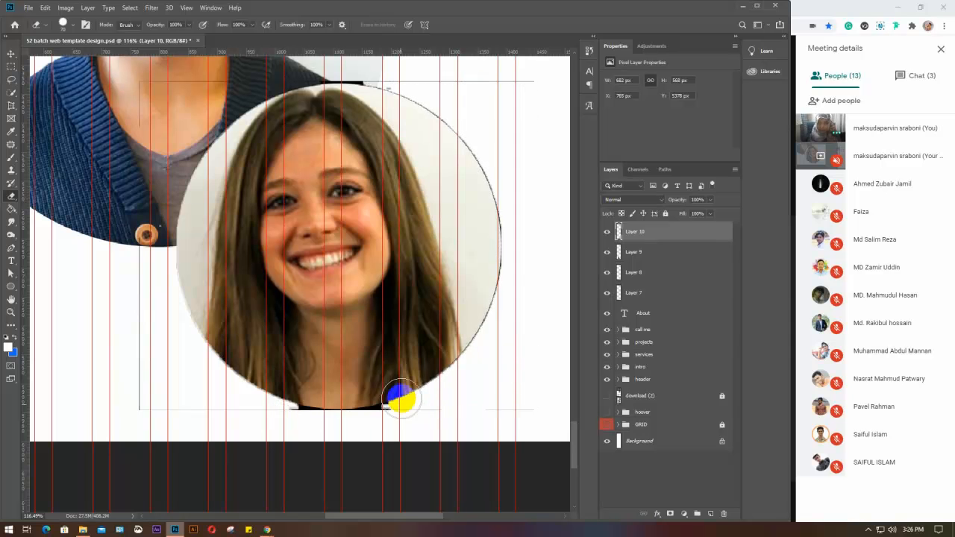
pyautogui.moveTo(400, 420)
pyautogui.mouseDown()
pyautogui.moveTo(279, 428)
pyautogui.moveTo(222, 405)
pyautogui.moveTo(169, 402)
pyautogui.moveTo(119, 374)
pyautogui.moveTo(127, 222)
pyautogui.mouseUp()
pyautogui.moveTo(136, 406)
pyautogui.mouseDown()
pyautogui.moveTo(134, 169)
pyautogui.moveTo(152, 68)
pyautogui.moveTo(223, 77)
pyautogui.moveTo(320, 65)
pyautogui.moveTo(406, 72)
pyautogui.mouseUp()
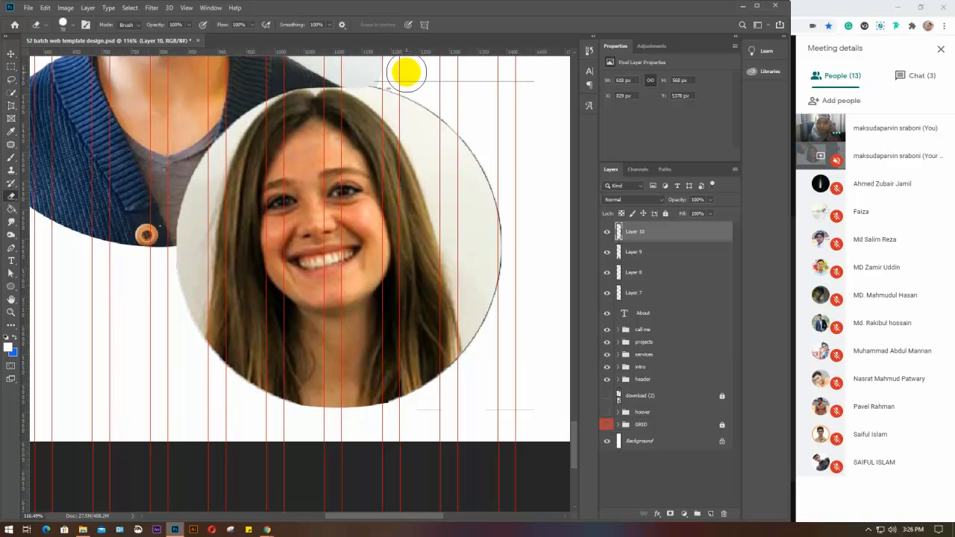
pyautogui.hotkey('ctrl', 'z')
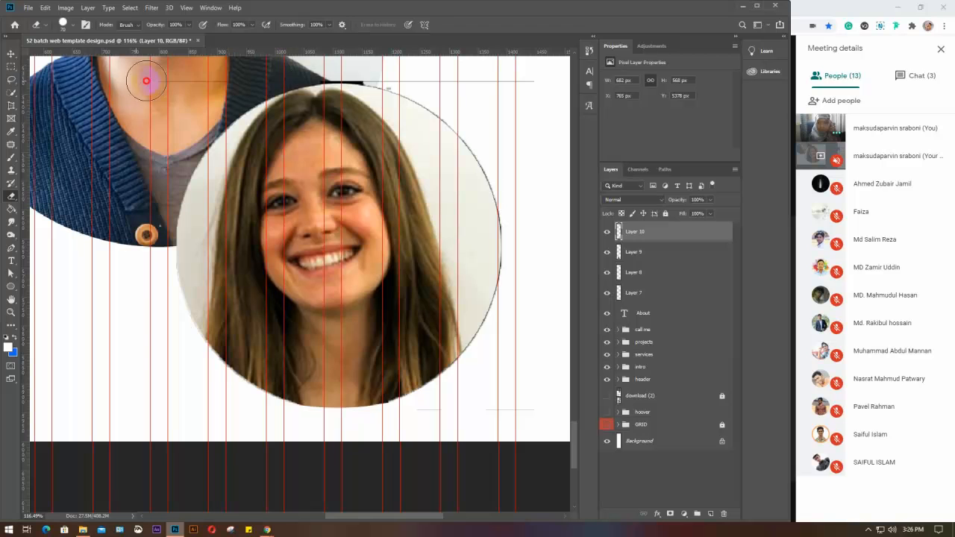
pyautogui.moveTo(147, 81)
pyautogui.mouseDown()
pyautogui.moveTo(332, 66)
pyautogui.moveTo(262, 66)
pyautogui.moveTo(321, 66)
pyautogui.mouseUp()
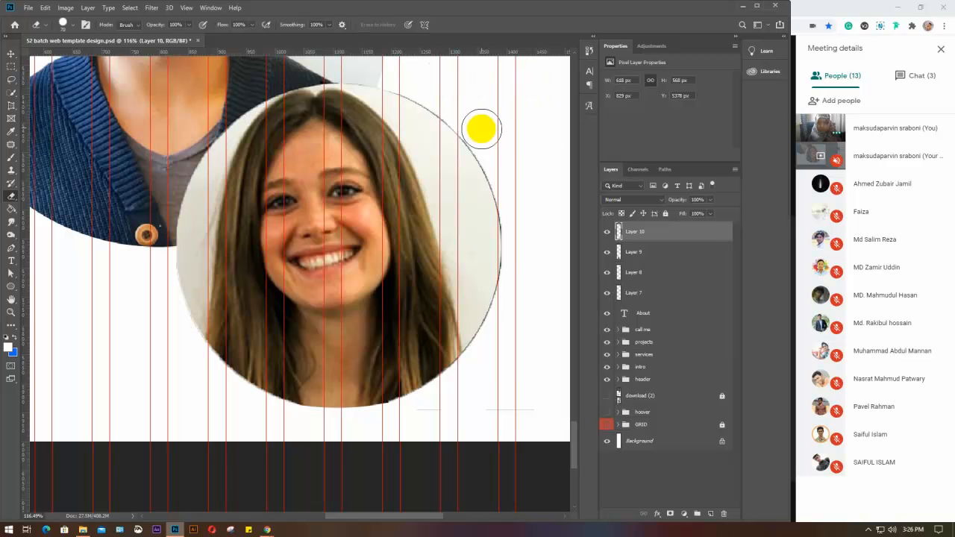
pyautogui.moveTo(419, 422)
pyautogui.mouseDown()
pyautogui.moveTo(442, 443)
pyautogui.moveTo(426, 419)
pyautogui.mouseUp()
pyautogui.press('v')
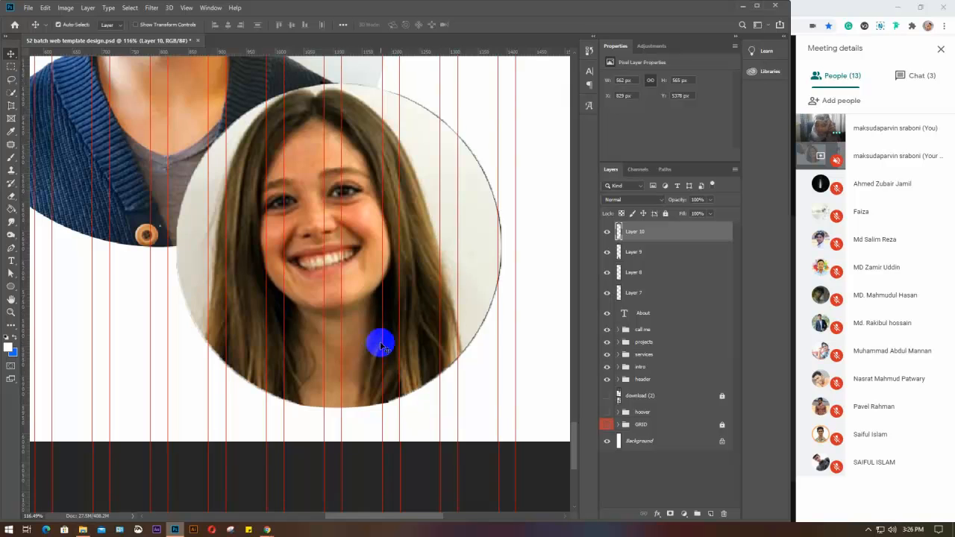
# Scale the long-haired woman's portrait down to about 282 by 283 px and place it on the right side of the cardigan man
pyautogui.scroll(-6, 381, 343)
pyautogui.hotkey('ctrl', 't')
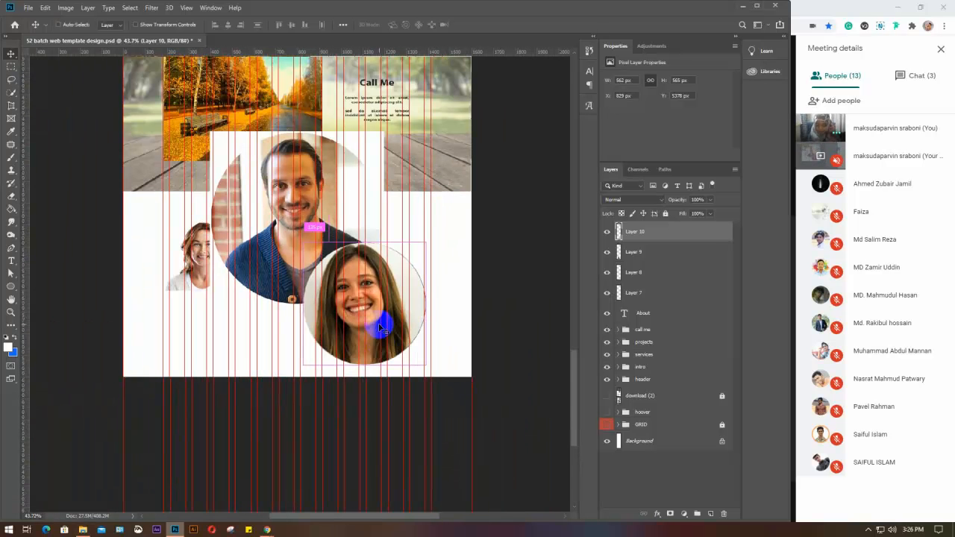
pyautogui.moveTo(426, 364); pyautogui.dragTo(427, 250)
pyautogui.press('Return')
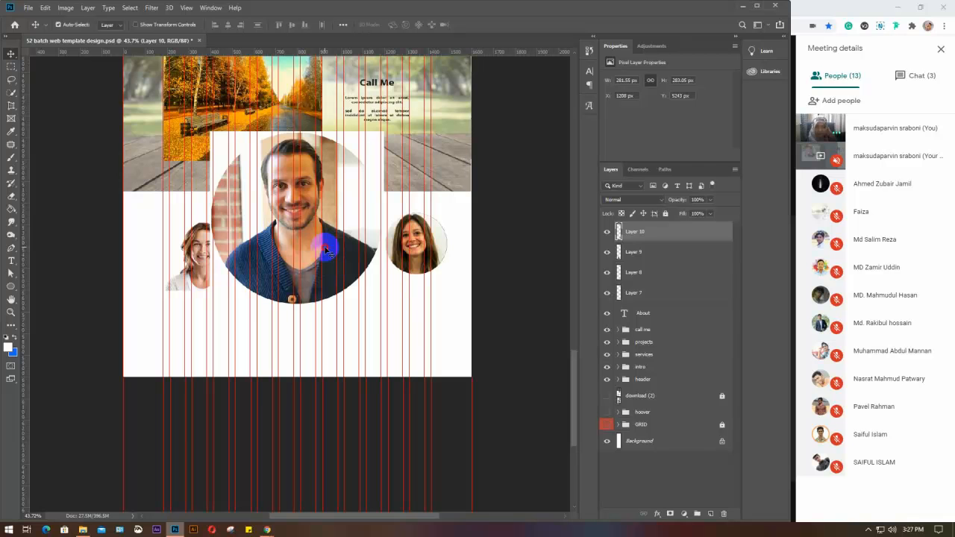
# Move the cardigan man's portrait straight down onto the white area below the wooden background
pyautogui.click(314, 252)
pyautogui.moveTo(282, 250); pyautogui.dragTo(284, 306)
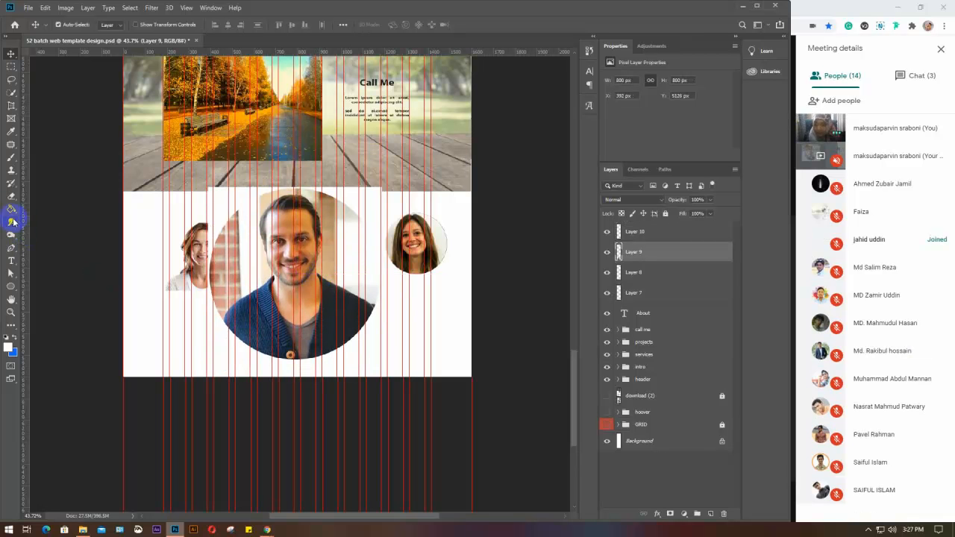
# Try to erase the white background around the cardigan man's portrait with the Magic Eraser tool
pyautogui.moveTo(12, 196); pyautogui.dragTo(51, 218)
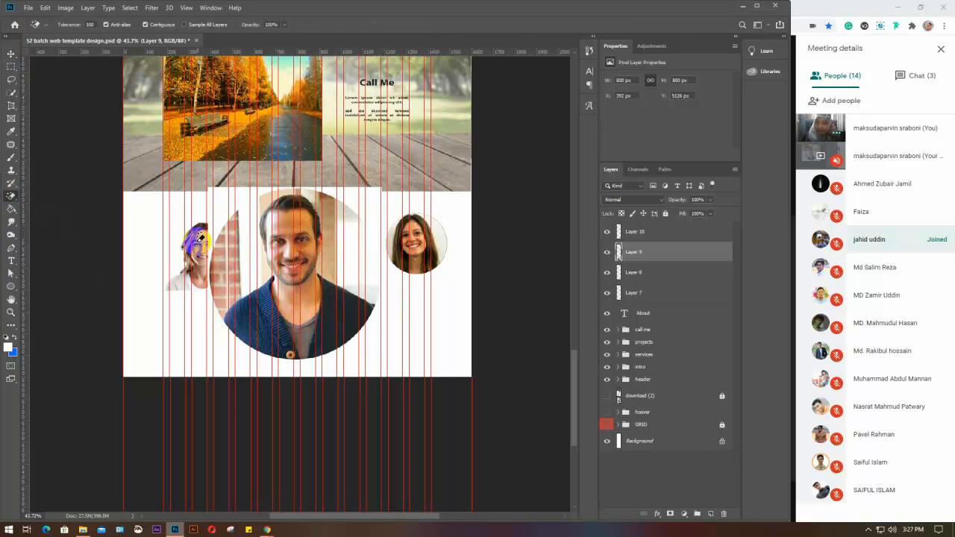
pyautogui.click(219, 218)
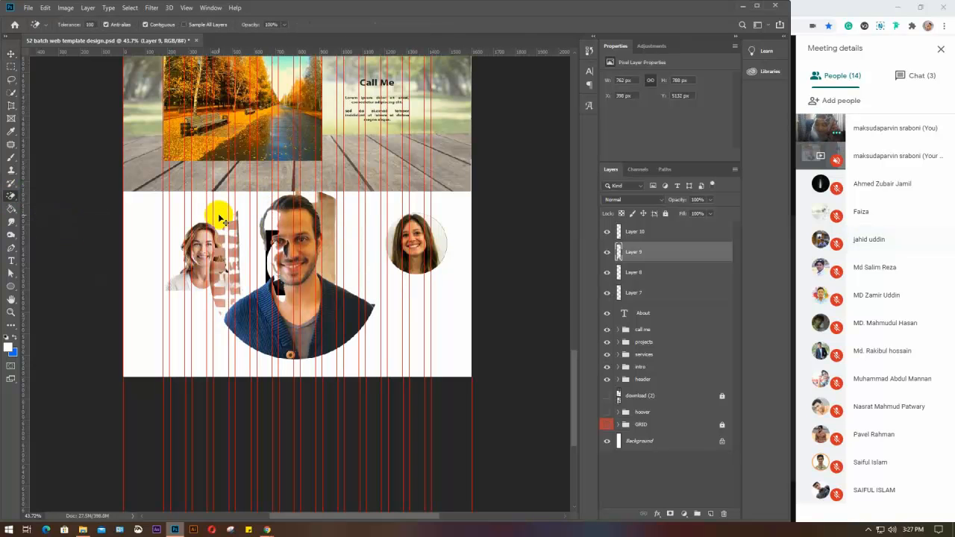
pyautogui.hotkey('ctrl', 'z')
pyautogui.scroll(2, 222, 211)
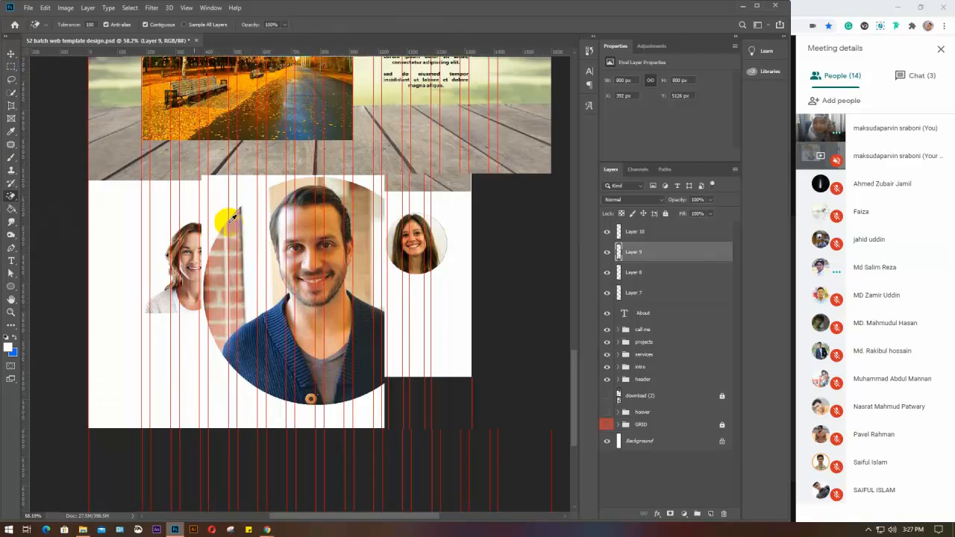
# Set the Background Eraser tool to Discontiguous limits, 50% tolerance and Background Swatch sampling
pyautogui.moveTo(7, 197); pyautogui.dragTo(51, 208)
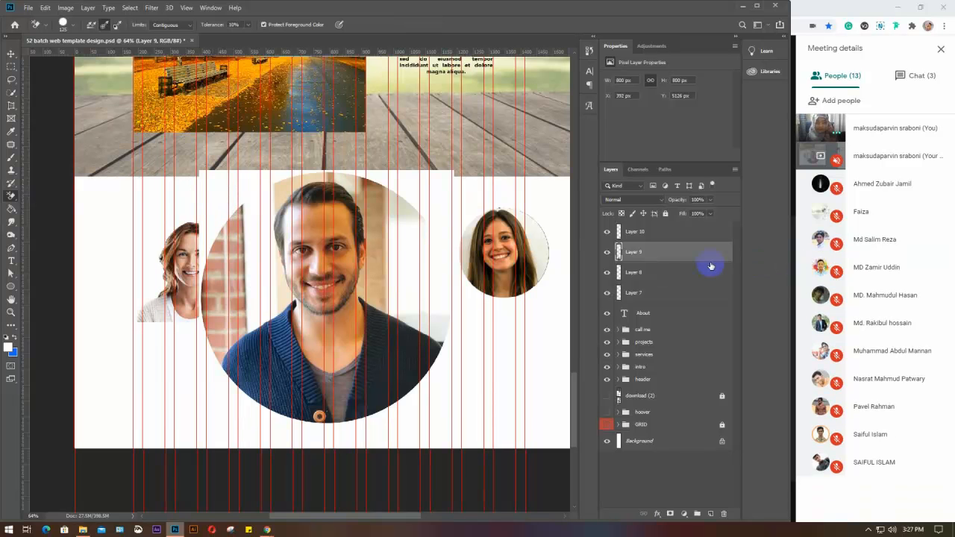
pyautogui.click(208, 184)
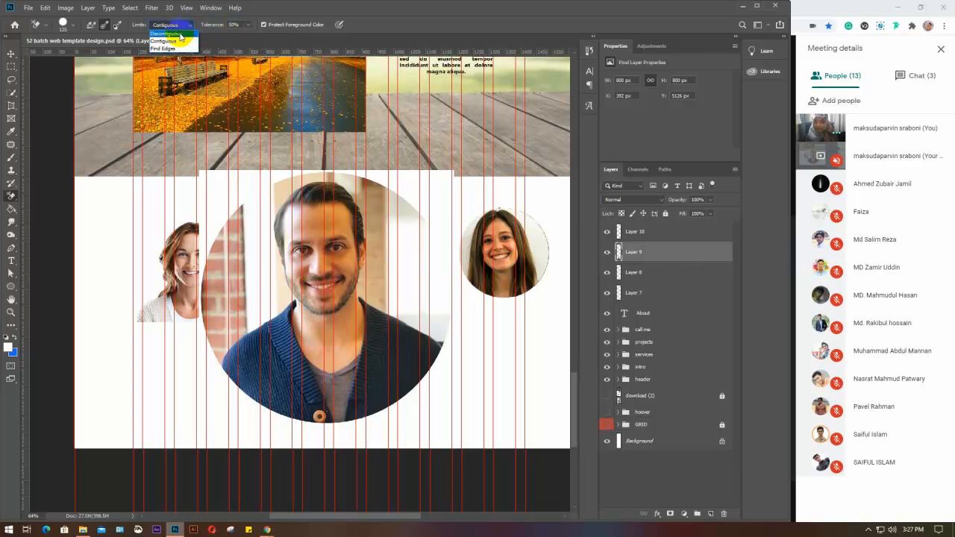
pyautogui.click(173, 34)
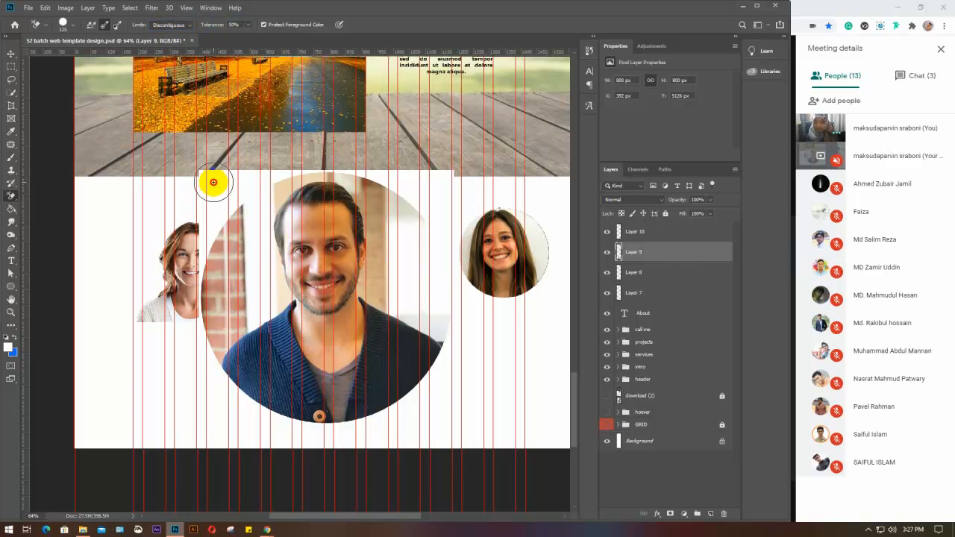
pyautogui.click(117, 27)
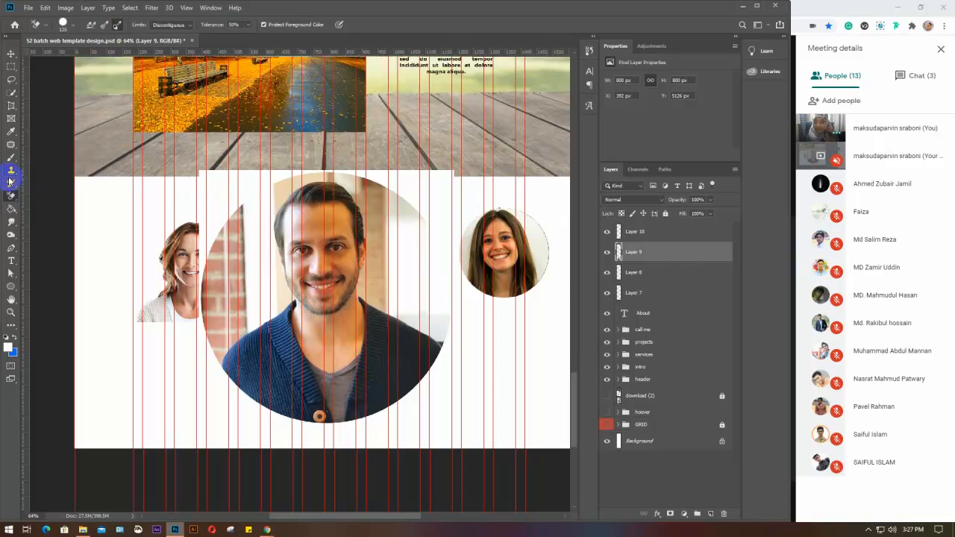
# Select the white upper corners outside the cardigan man's circular portrait with the Quick Selection tool and delete them
pyautogui.click(13, 94)
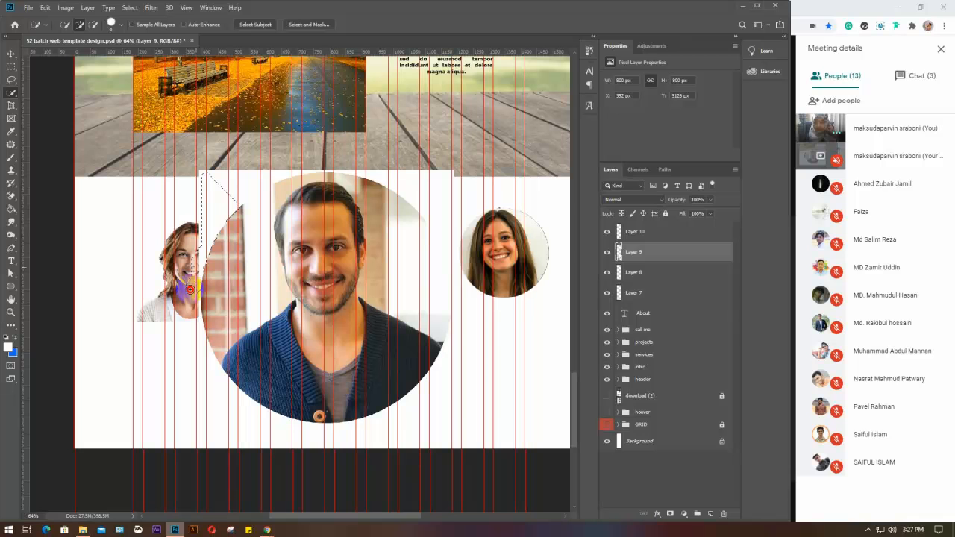
pyautogui.moveTo(191, 295)
pyautogui.mouseDown()
pyautogui.moveTo(212, 187)
pyautogui.moveTo(201, 170)
pyautogui.moveTo(191, 240)
pyautogui.mouseUp()
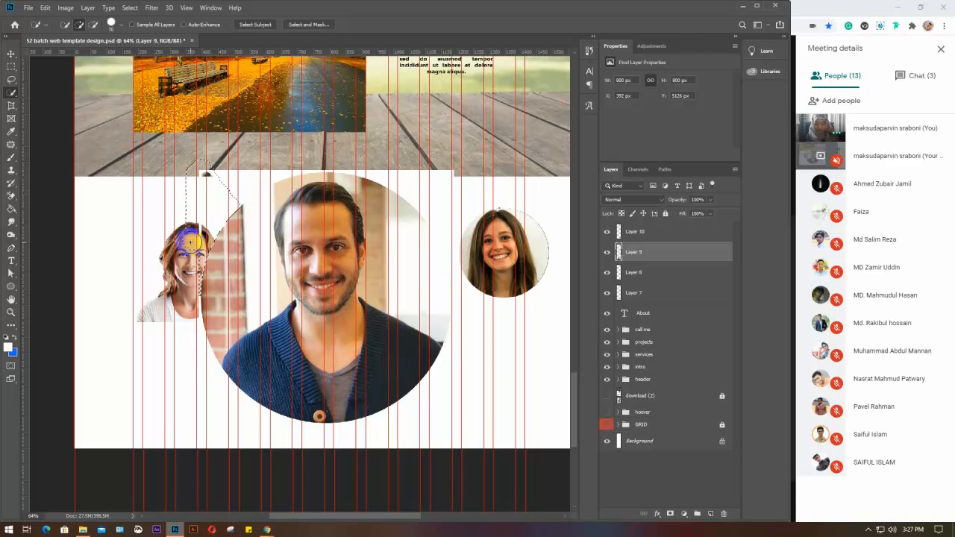
pyautogui.click(212, 175)
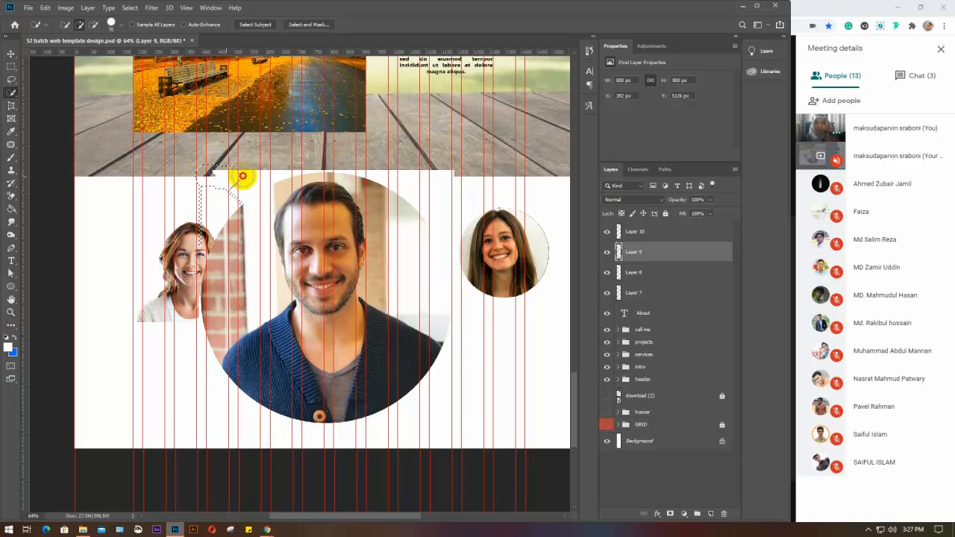
pyautogui.moveTo(277, 160); pyautogui.dragTo(221, 179)
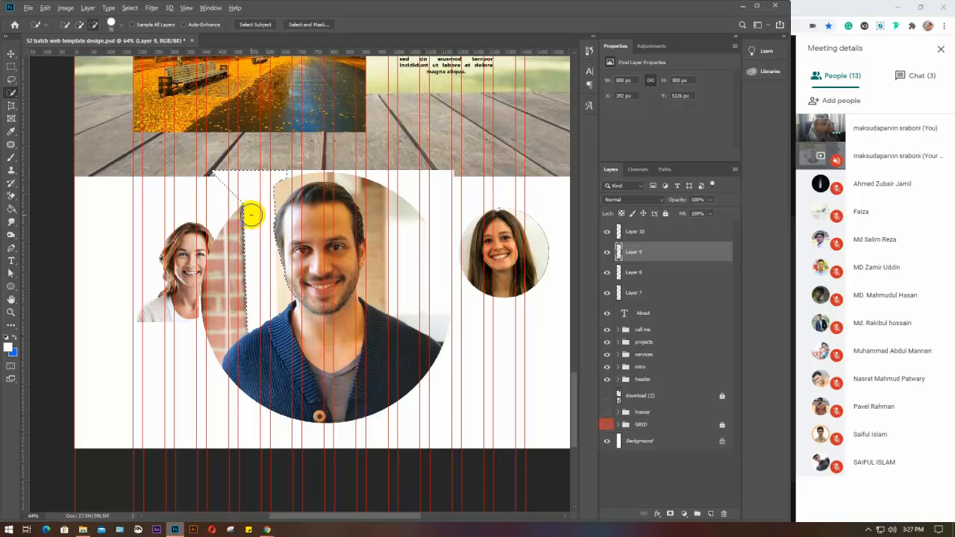
pyautogui.click(284, 210)
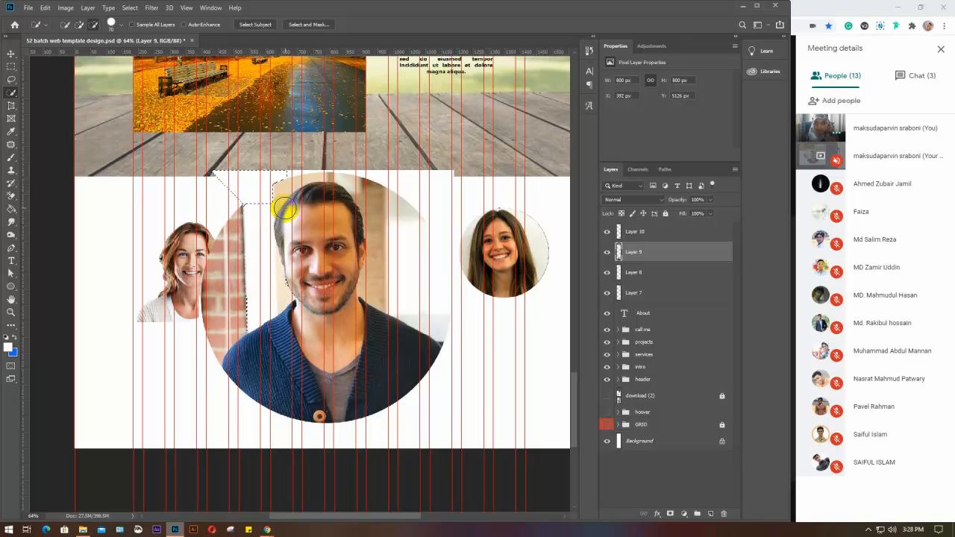
pyautogui.click(273, 201)
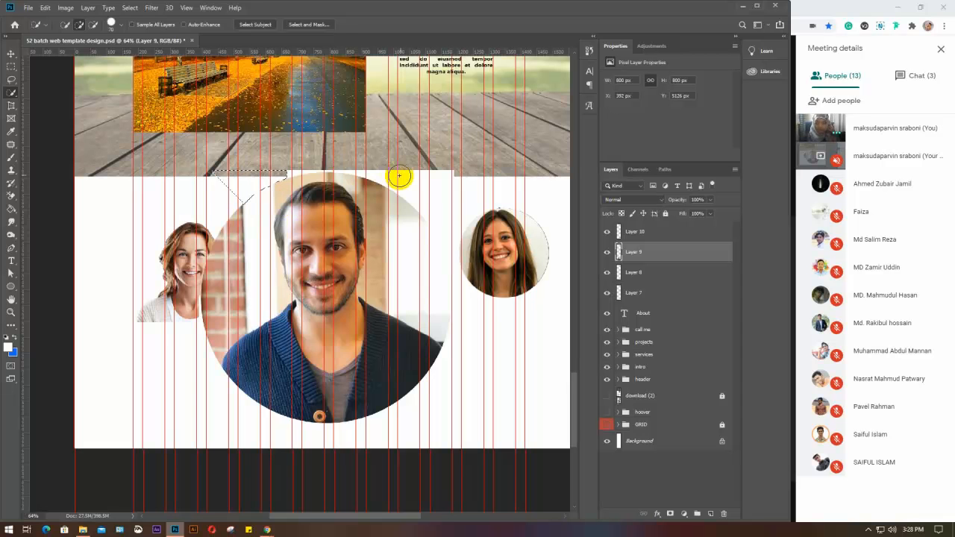
pyautogui.moveTo(398, 175); pyautogui.dragTo(452, 205)
pyautogui.press('Delete')
pyautogui.hotkey('ctrl', 'd')
# Select the white strips remaining along the top edge of the cardigan man's circle and remove them, keeping his head out of the selection
pyautogui.click(438, 172)
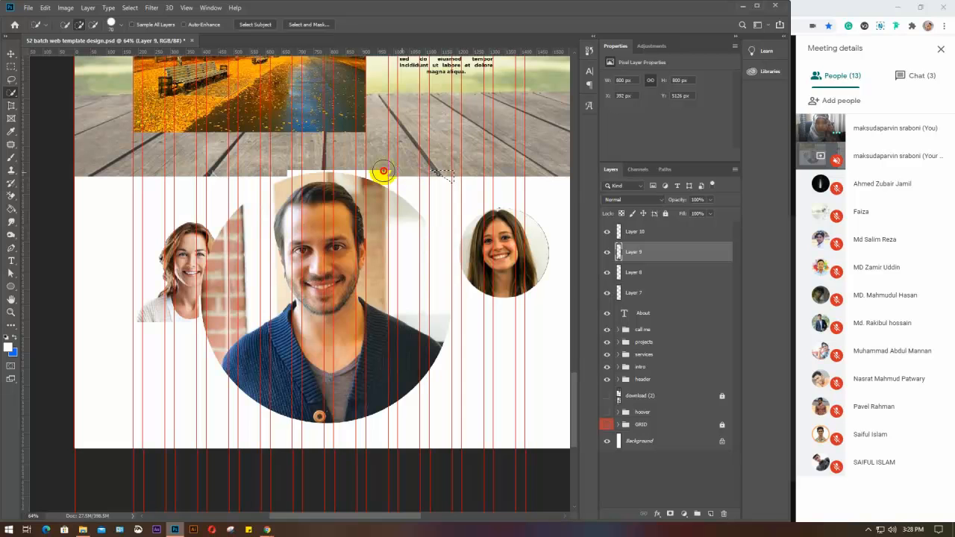
pyautogui.moveTo(383, 171)
pyautogui.mouseDown()
pyautogui.moveTo(316, 159)
pyautogui.moveTo(345, 162)
pyautogui.moveTo(348, 198)
pyautogui.moveTo(358, 198)
pyautogui.moveTo(327, 183)
pyautogui.moveTo(344, 182)
pyautogui.moveTo(358, 194)
pyautogui.moveTo(305, 173)
pyautogui.mouseUp()
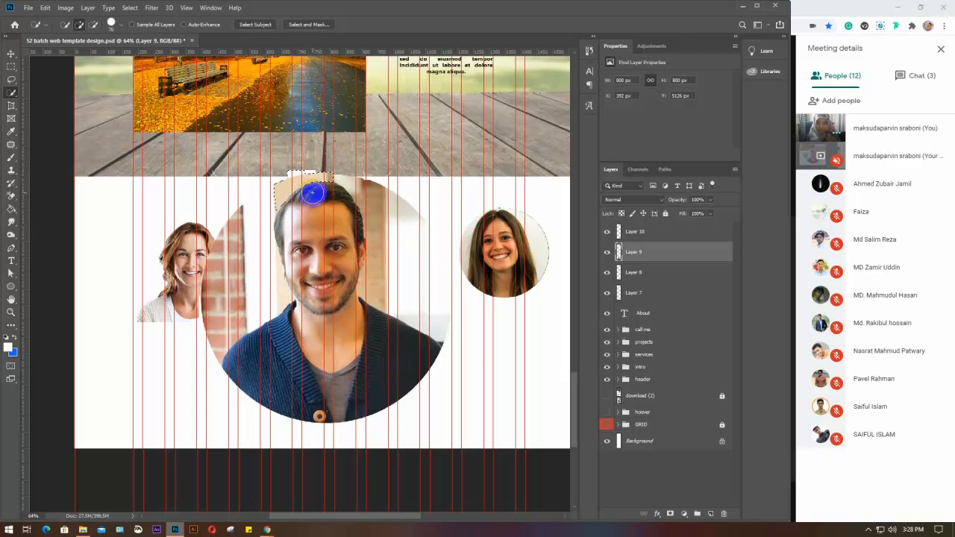
pyautogui.keyDown('alt'); pyautogui.click(283, 200); pyautogui.keyUp('alt')
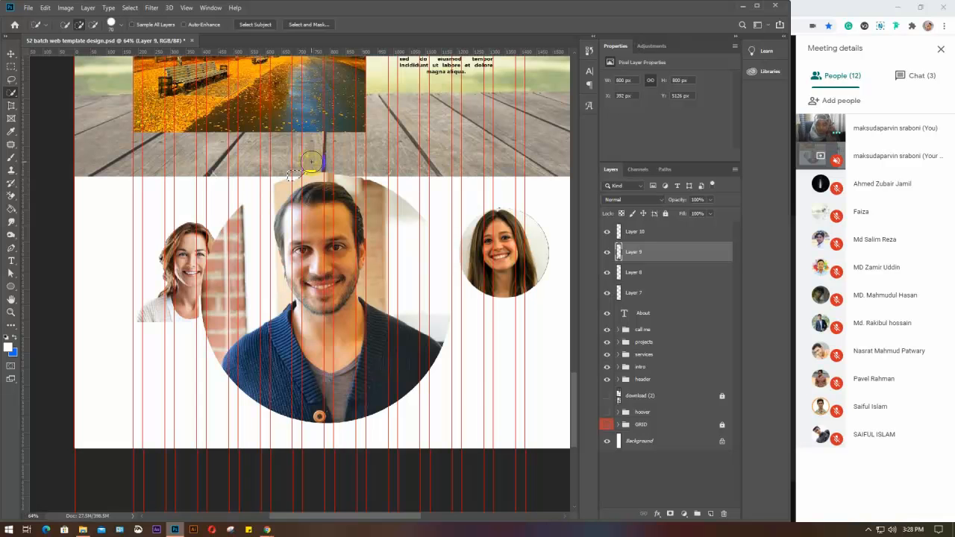
# Try to select the white area around the lower half of the cardigan man's circular portrait with the Quick Selection tool
pyautogui.moveTo(454, 381)
pyautogui.mouseDown()
pyautogui.moveTo(398, 440)
pyautogui.moveTo(357, 452)
pyautogui.mouseUp()
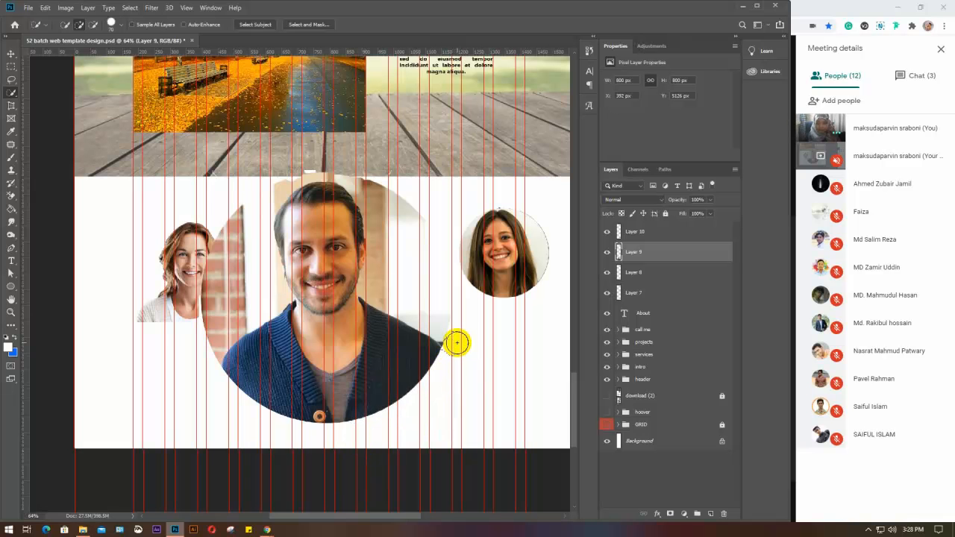
pyautogui.moveTo(457, 343)
pyautogui.mouseDown()
pyautogui.moveTo(458, 378)
pyautogui.moveTo(314, 443)
pyautogui.moveTo(259, 436)
pyautogui.moveTo(169, 372)
pyautogui.mouseUp()
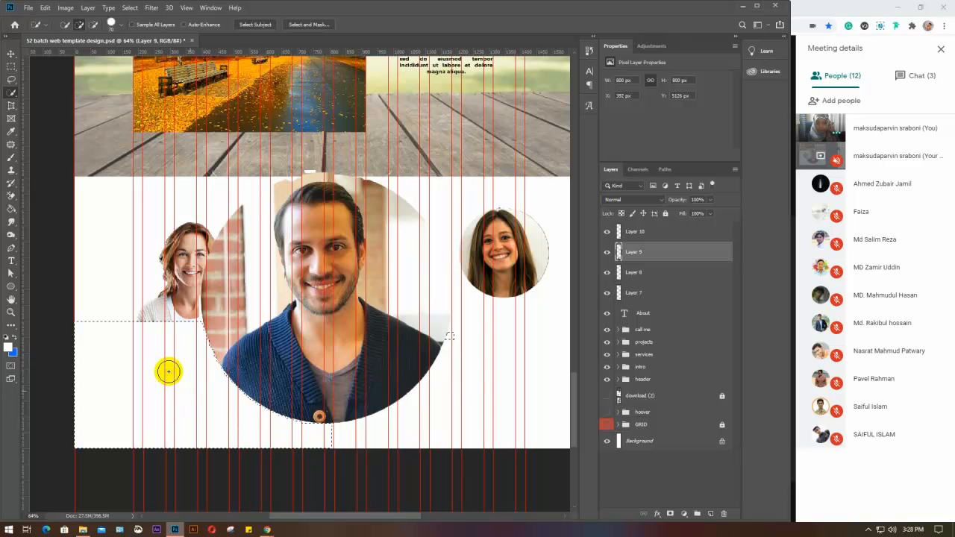
pyautogui.hotkey('ctrl', 'z')
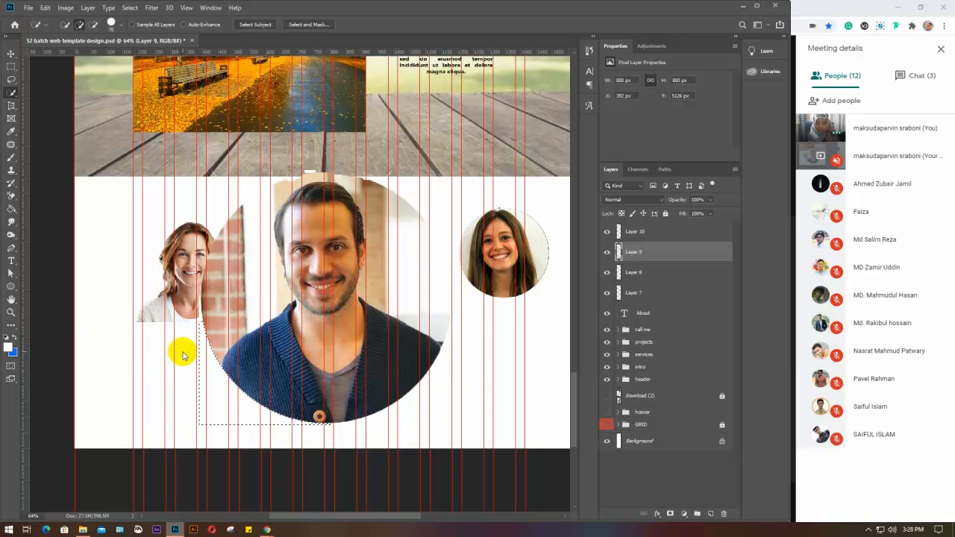
pyautogui.hotkey('ctrl', 'd')
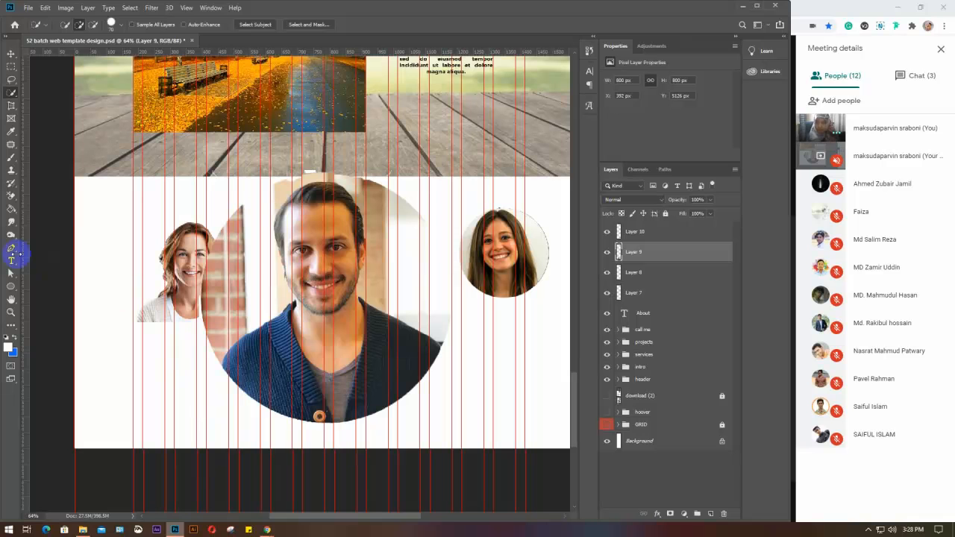
# Scale the cardigan man's portrait down to about 335 px square and place it over the woman's portrait left of the suited man
pyautogui.rightClick(11, 197)
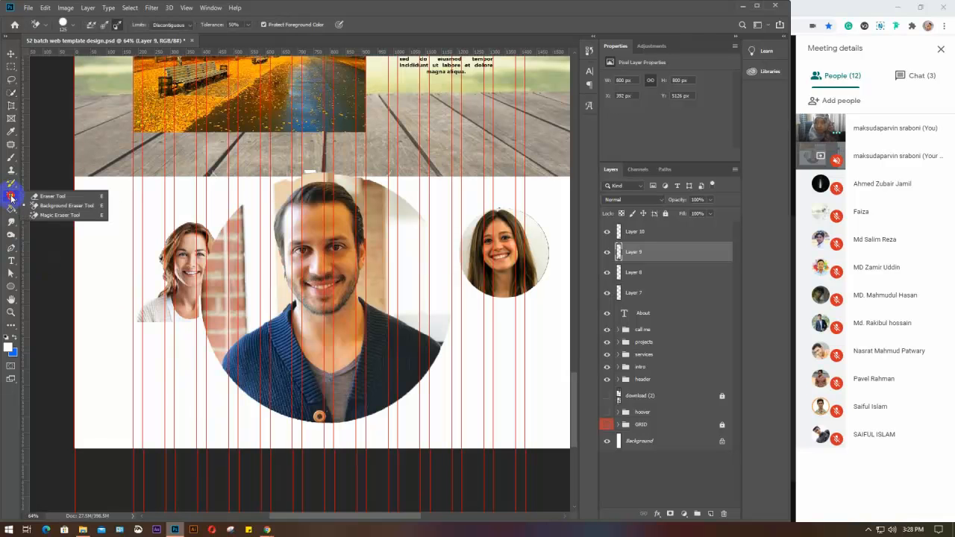
pyautogui.click(62, 196)
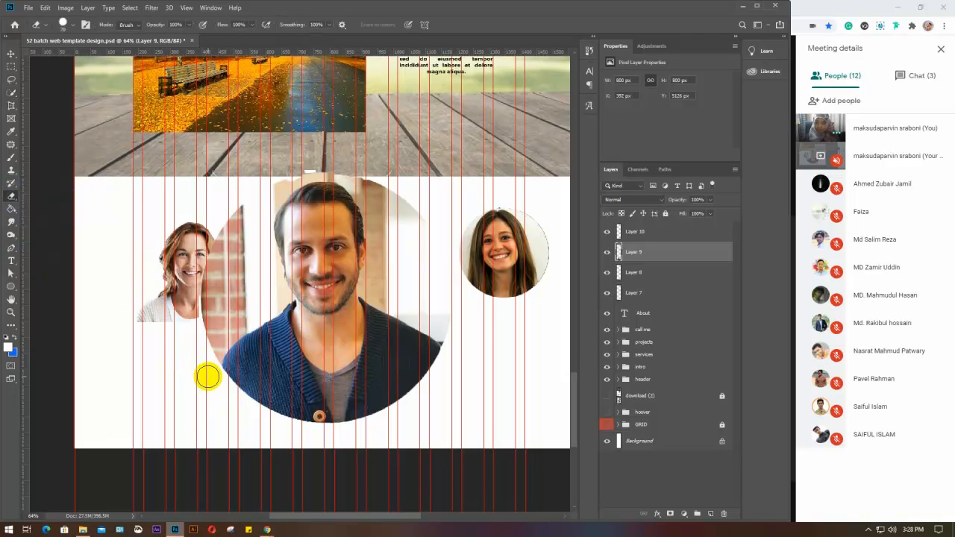
pyautogui.hotkey('ctrl', 't')
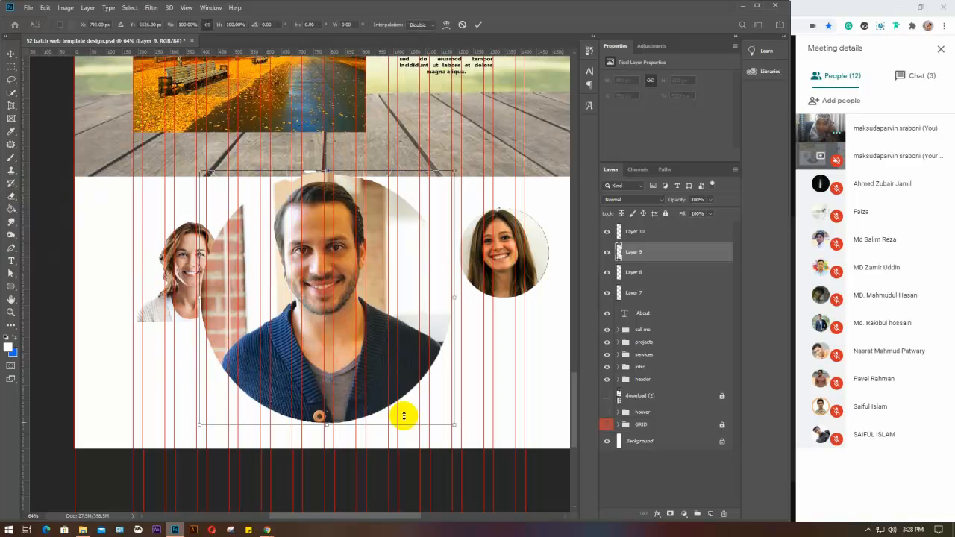
pyautogui.moveTo(452, 428); pyautogui.dragTo(306, 277)
pyautogui.moveTo(257, 228); pyautogui.dragTo(200, 282)
pyautogui.press('Return')
pyautogui.press('e')
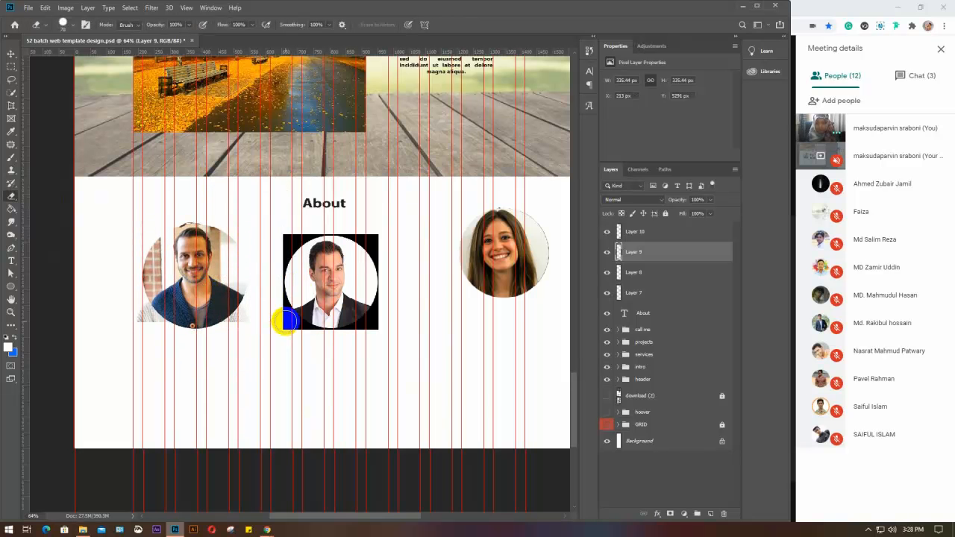
# Delete the woman's portrait layer, Layer 7, from behind the cardigan man and select the suited man's Layer 8
pyautogui.click(654, 273)
pyautogui.click(651, 293)
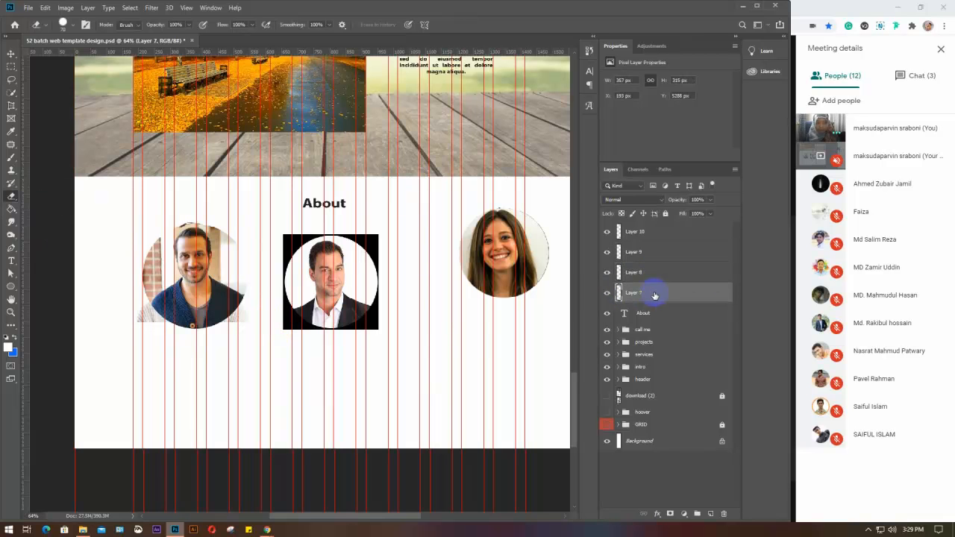
pyautogui.press('Delete')
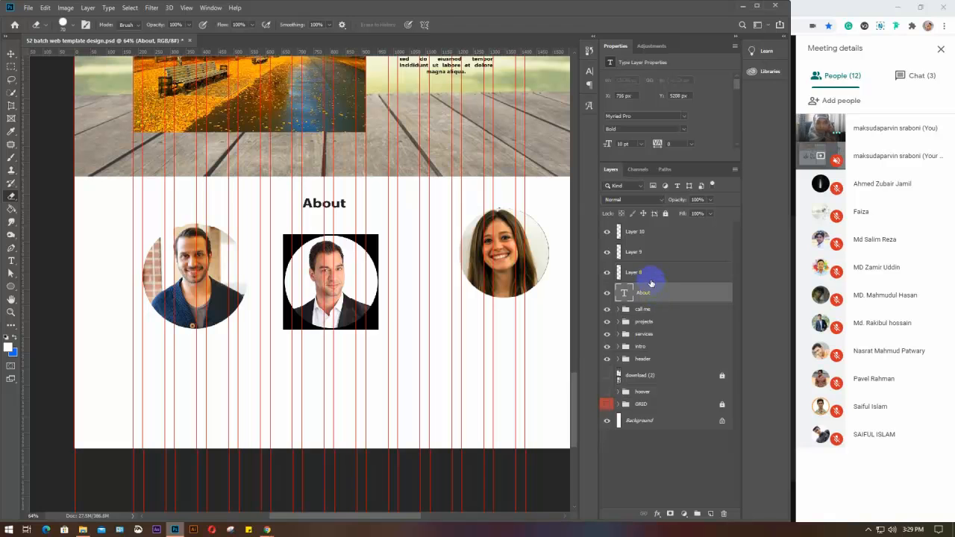
pyautogui.click(626, 275)
pyautogui.click(608, 273)
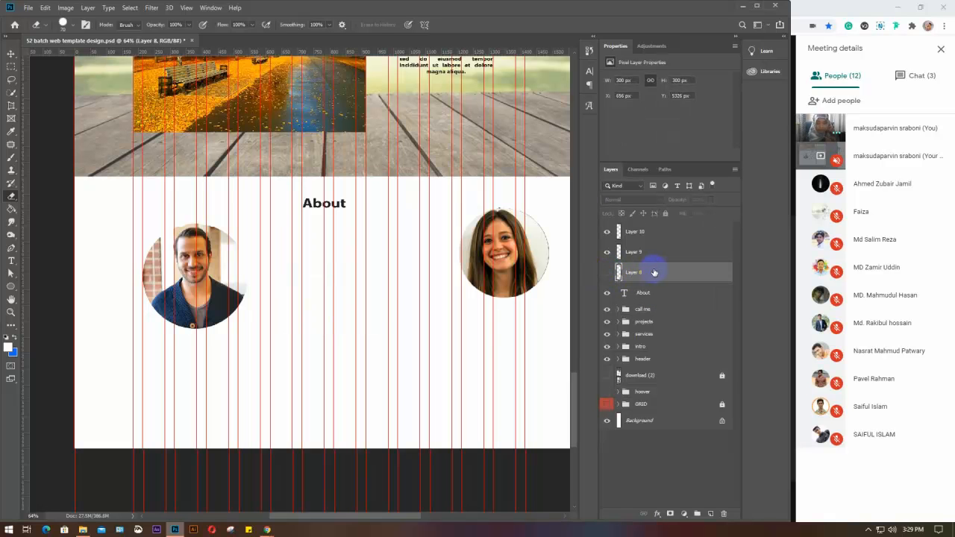
pyautogui.click(606, 272)
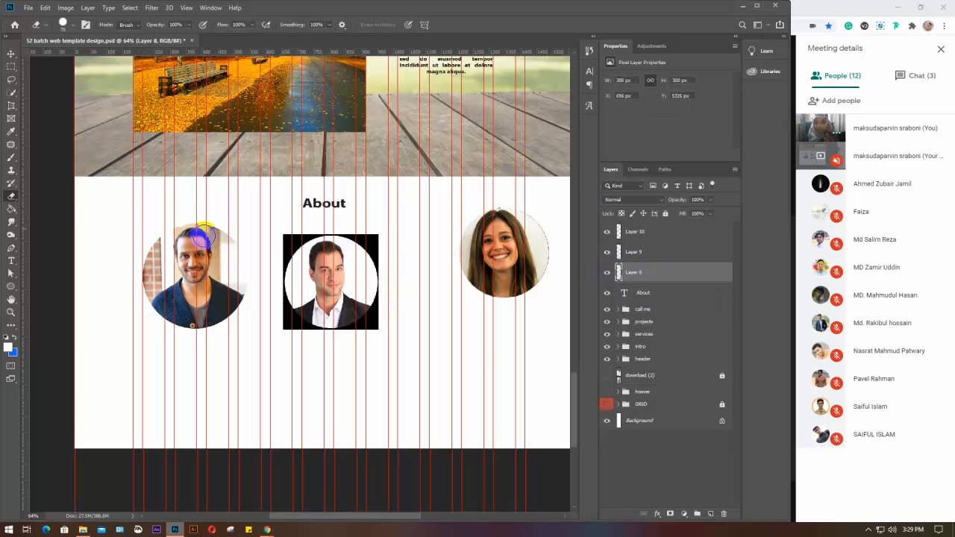
# Try to erase the black background around the suited man's portrait with the Magic Eraser tool
pyautogui.rightClick(12, 200)
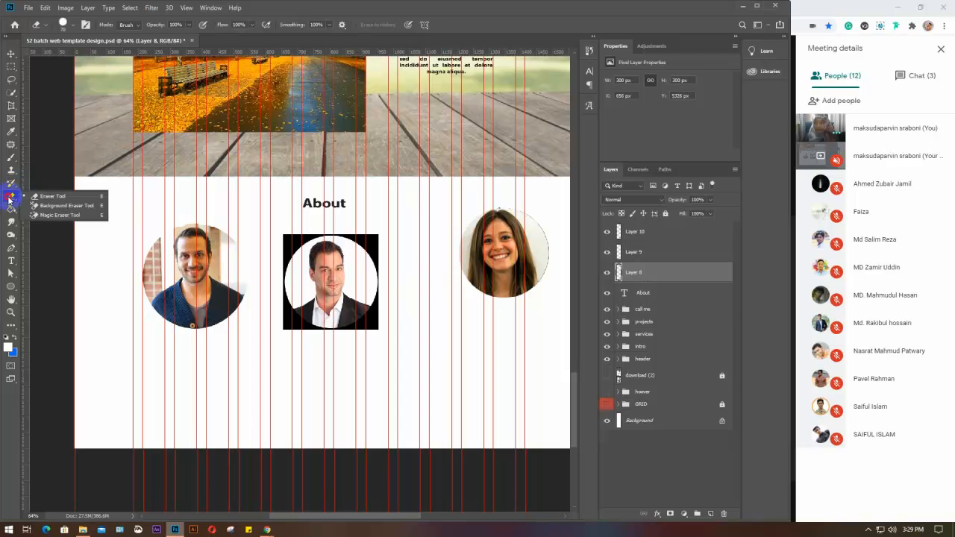
pyautogui.click(52, 214)
pyautogui.click(377, 248)
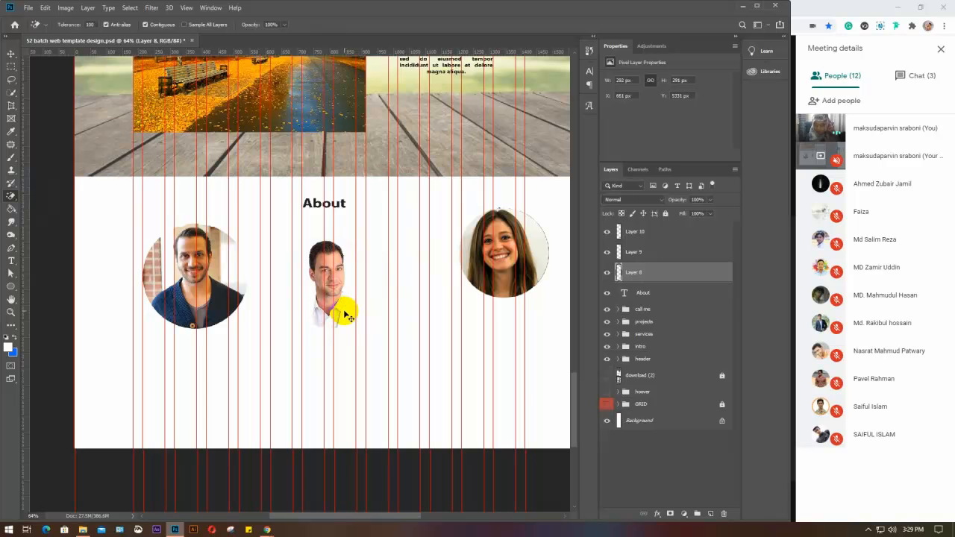
pyautogui.hotkey('ctrl', 'z')
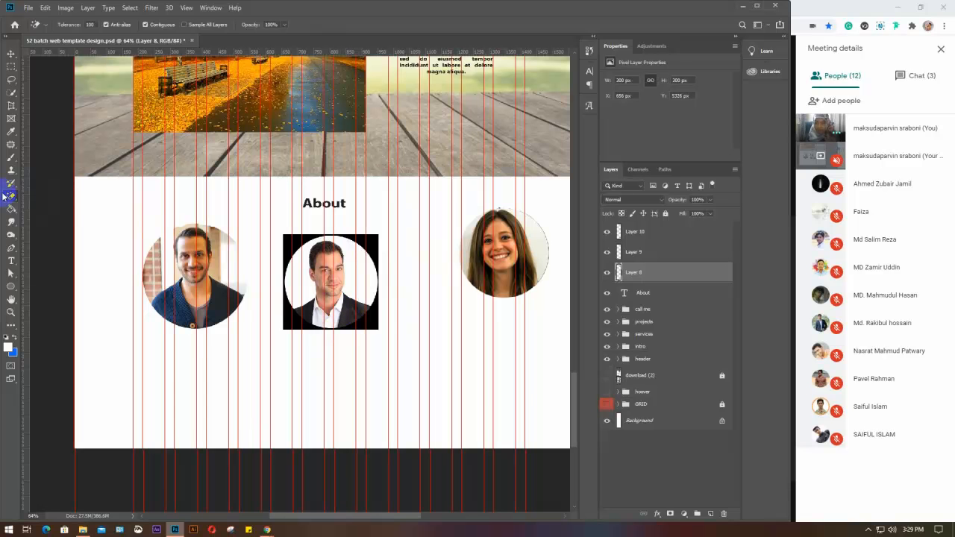
# Select the black corners around the suited man's portrait with the Quick Selection tool and delete them
pyautogui.rightClick(9, 196)
pyautogui.click(49, 207)
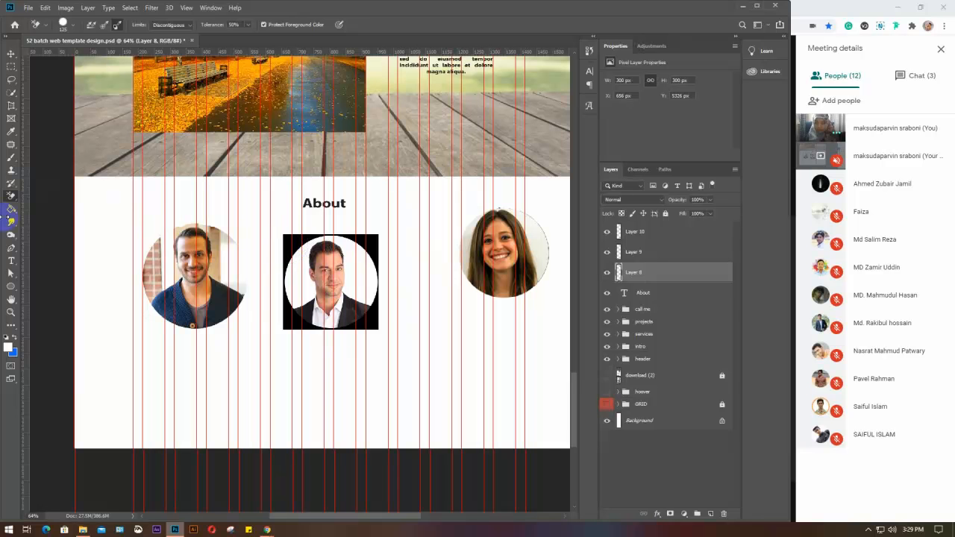
pyautogui.click(11, 91)
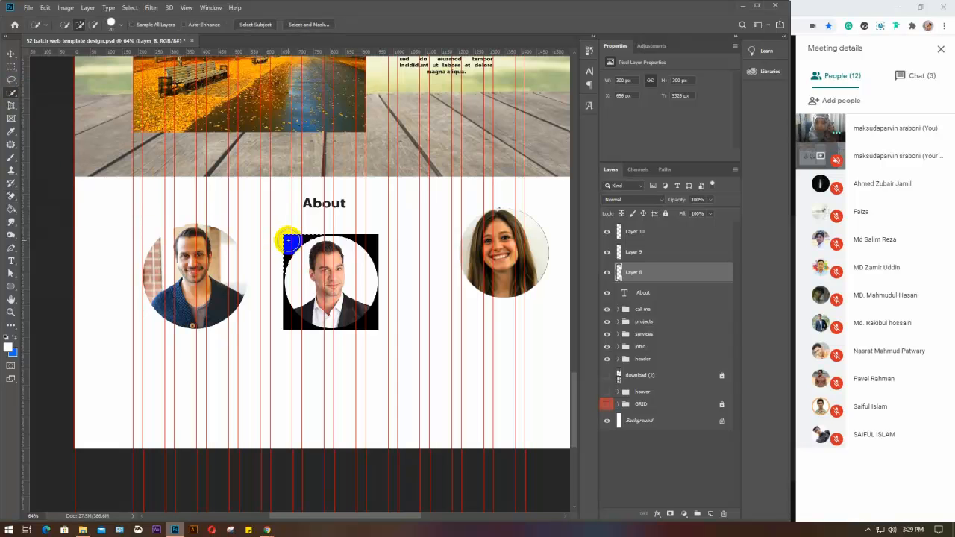
pyautogui.moveTo(288, 240)
pyautogui.mouseDown()
pyautogui.moveTo(305, 249)
pyautogui.moveTo(379, 235)
pyautogui.moveTo(386, 321)
pyautogui.moveTo(368, 326)
pyautogui.moveTo(349, 295)
pyautogui.moveTo(359, 293)
pyautogui.moveTo(287, 322)
pyautogui.mouseUp()
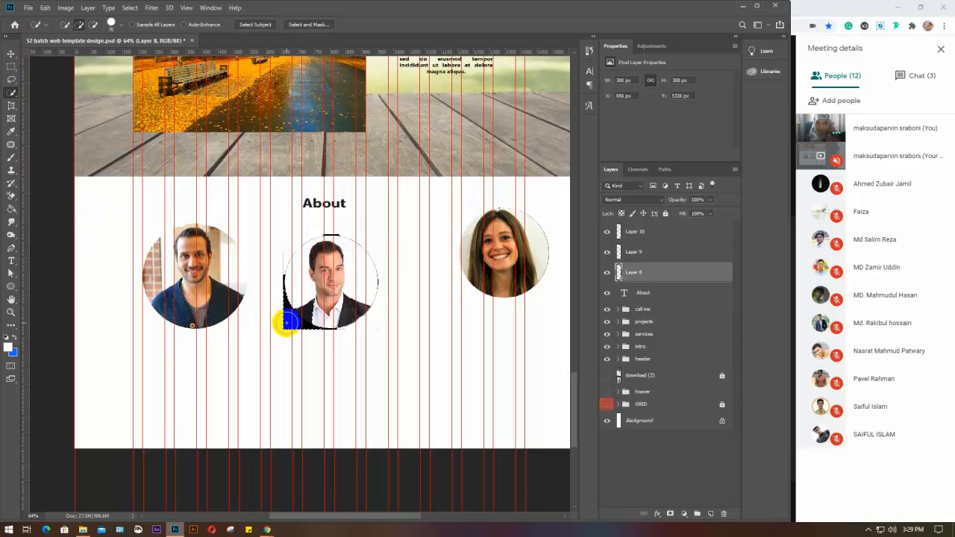
pyautogui.moveTo(288, 322)
pyautogui.mouseDown()
pyautogui.moveTo(309, 266)
pyautogui.moveTo(324, 295)
pyautogui.mouseUp()
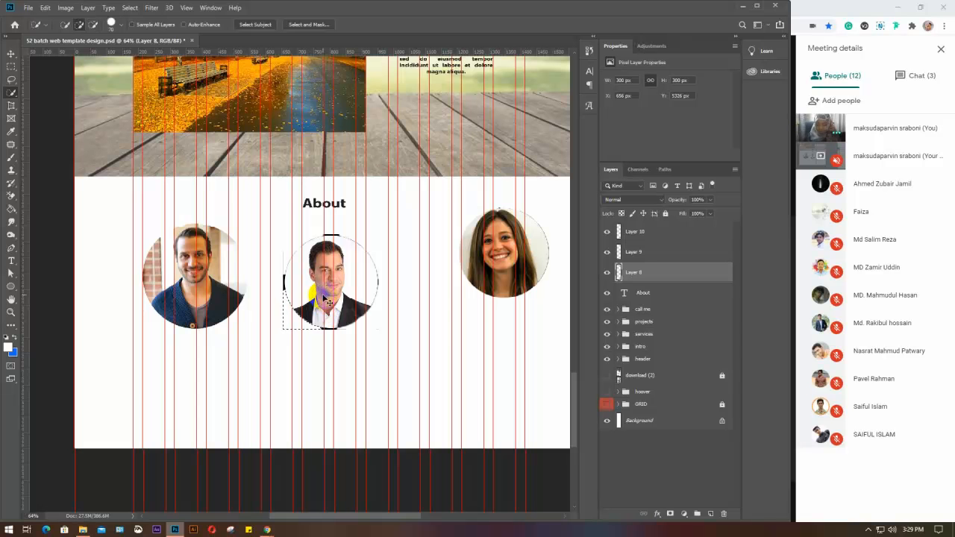
# Erase the leftover black edges and thin outlines around the suited man's circular portrait with the Eraser tool
pyautogui.rightClick(11, 200)
pyautogui.click(45, 195)
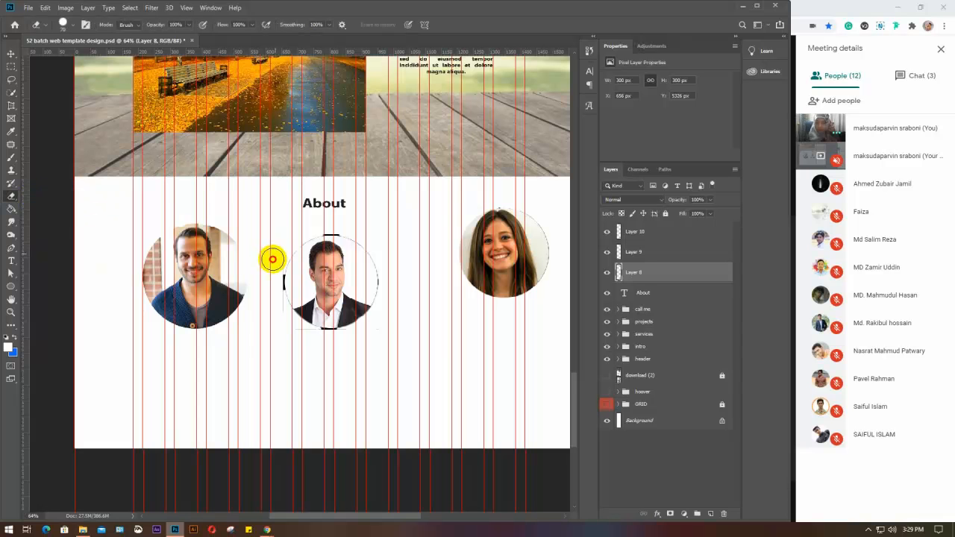
pyautogui.moveTo(272, 259); pyautogui.dragTo(274, 308)
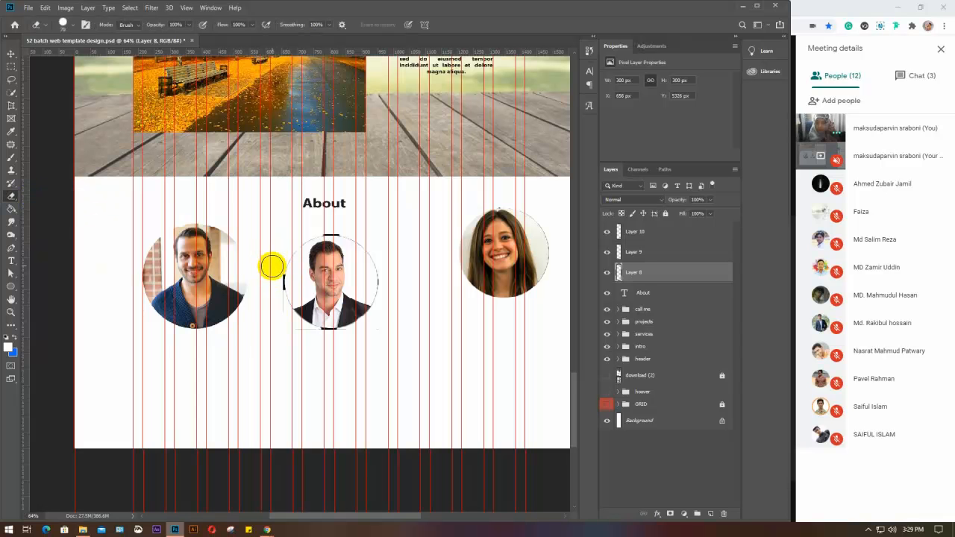
pyautogui.moveTo(274, 267)
pyautogui.mouseDown()
pyautogui.moveTo(271, 292)
pyautogui.moveTo(277, 282)
pyautogui.mouseUp()
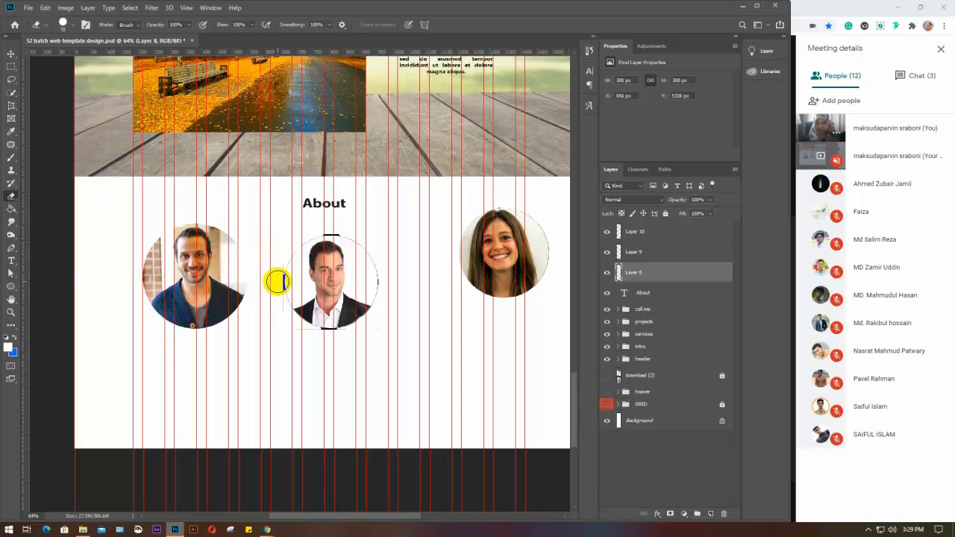
pyautogui.scroll(5, 292, 286)
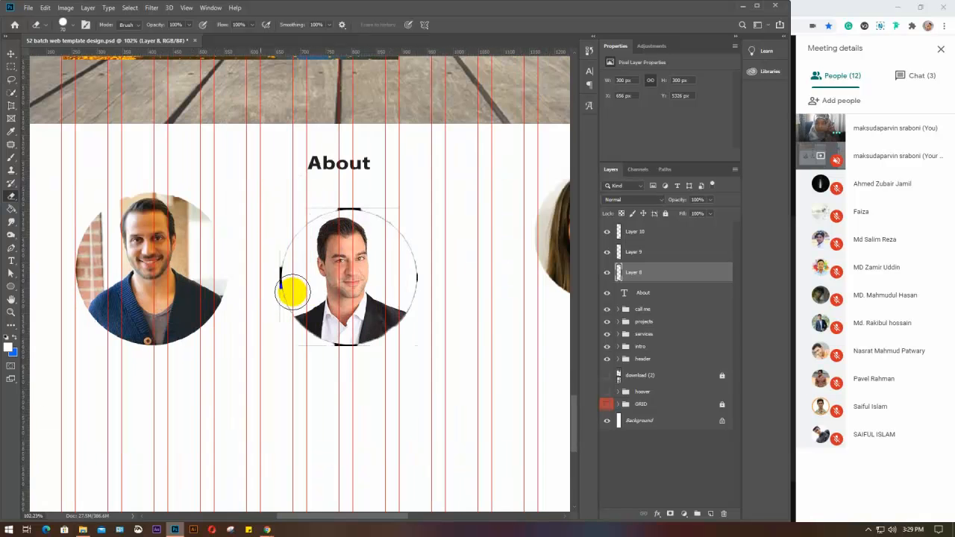
pyautogui.moveTo(325, 379); pyautogui.dragTo(437, 391)
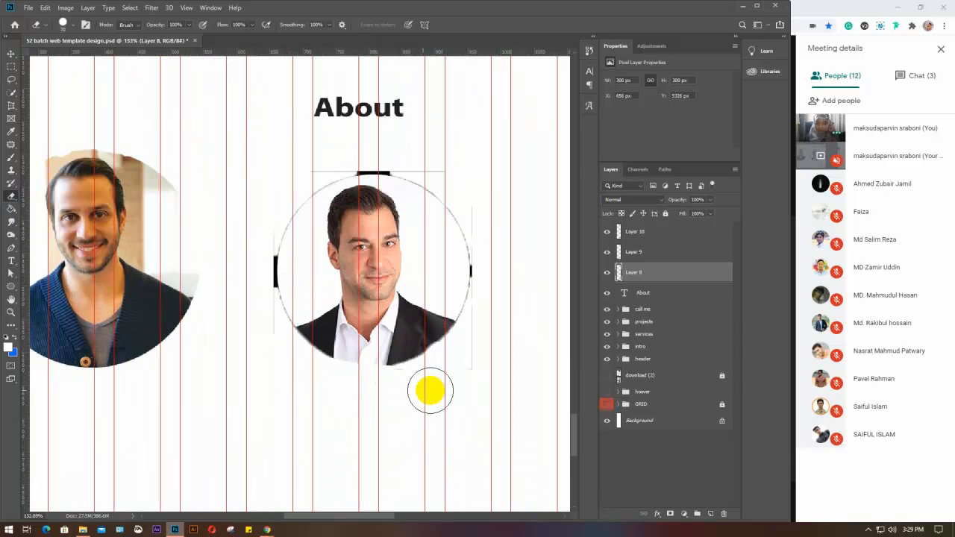
pyautogui.moveTo(479, 368)
pyautogui.mouseDown()
pyautogui.moveTo(501, 271)
pyautogui.moveTo(494, 301)
pyautogui.moveTo(492, 203)
pyautogui.moveTo(507, 245)
pyautogui.moveTo(474, 186)
pyautogui.moveTo(332, 153)
pyautogui.moveTo(246, 211)
pyautogui.moveTo(271, 209)
pyautogui.moveTo(294, 190)
pyautogui.moveTo(252, 236)
pyautogui.moveTo(253, 337)
pyautogui.mouseUp()
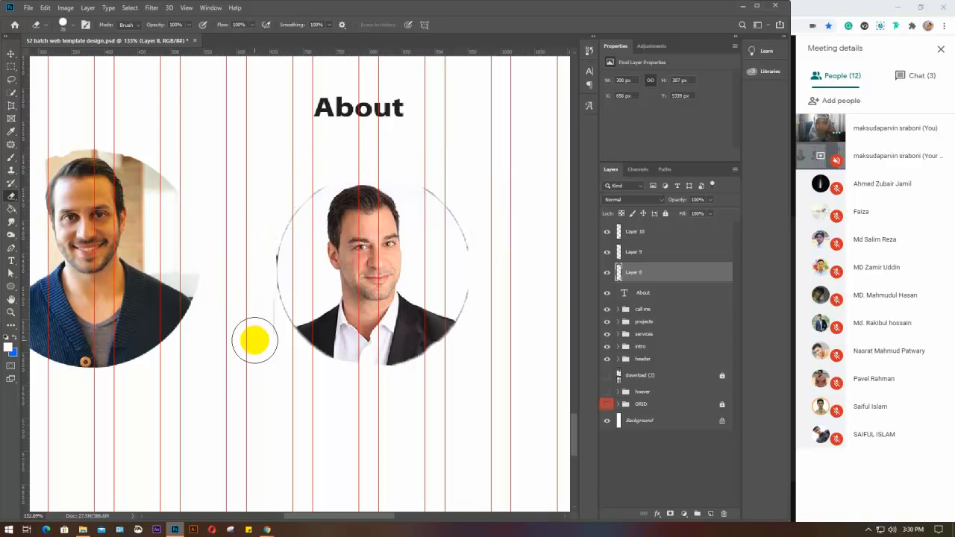
pyautogui.scroll(-6, 261, 310)
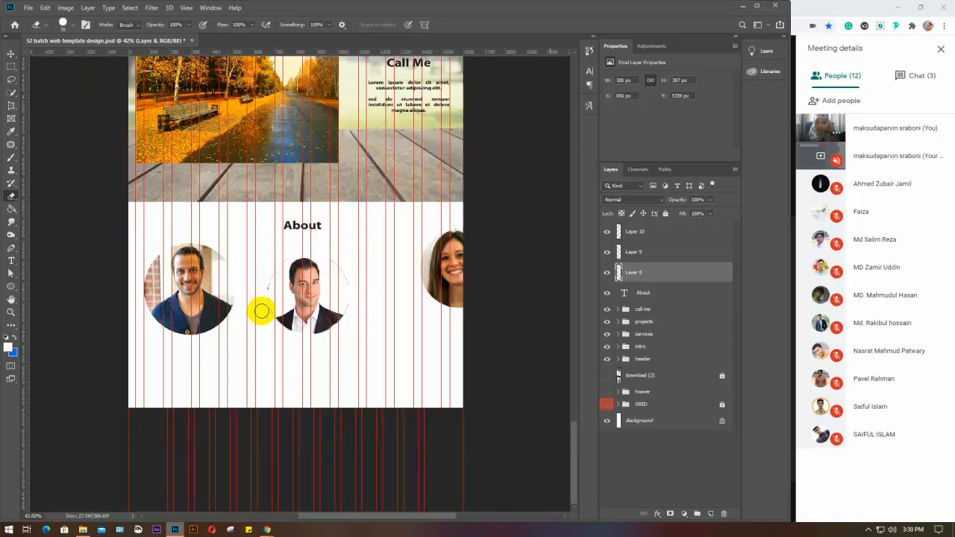
# Move the cardigan man's Layer 9 below Layer 8 and rename the three portrait layers image1, image2 and image3 from bottom to top
pyautogui.press('v')
pyautogui.click(225, 310)
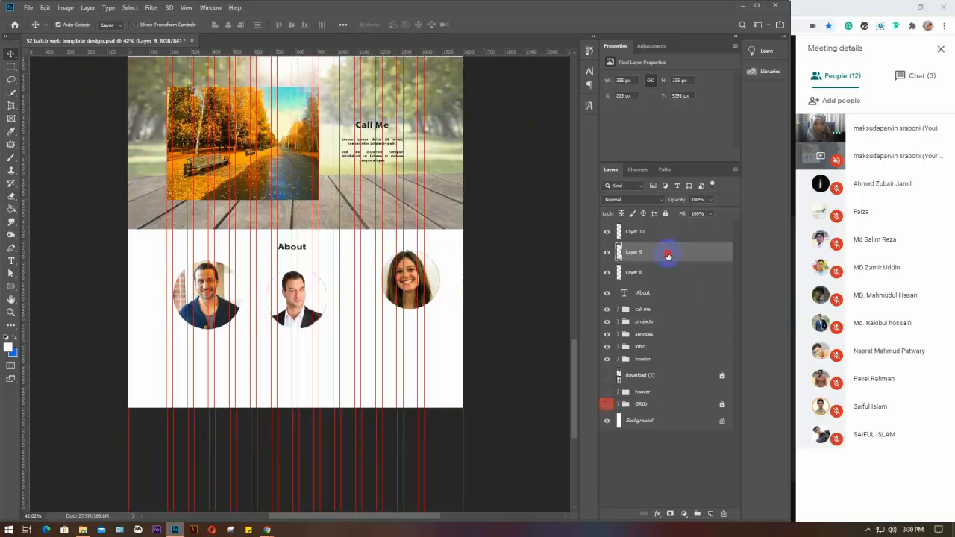
pyautogui.moveTo(668, 254); pyautogui.dragTo(667, 276)
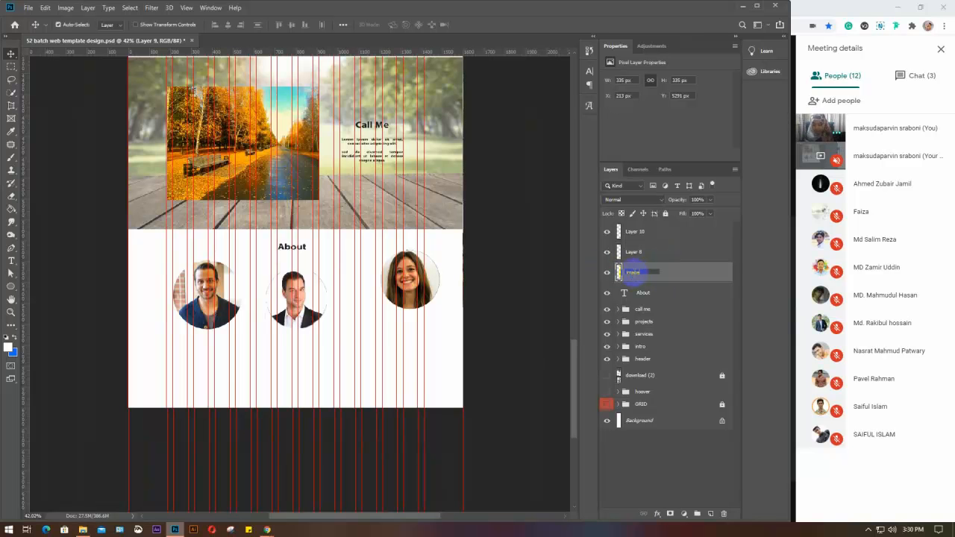
pyautogui.click(637, 252)
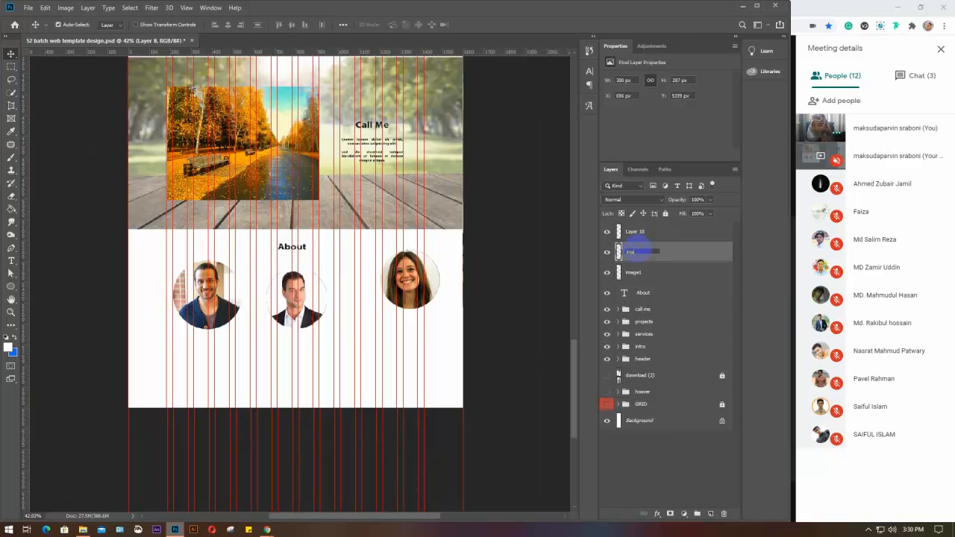
pyautogui.press('Return')
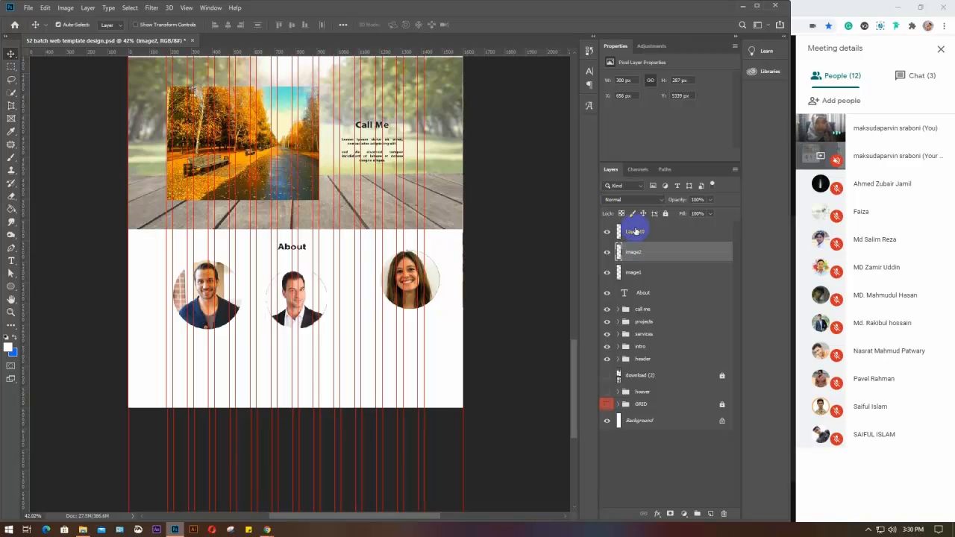
pyautogui.click(635, 231)
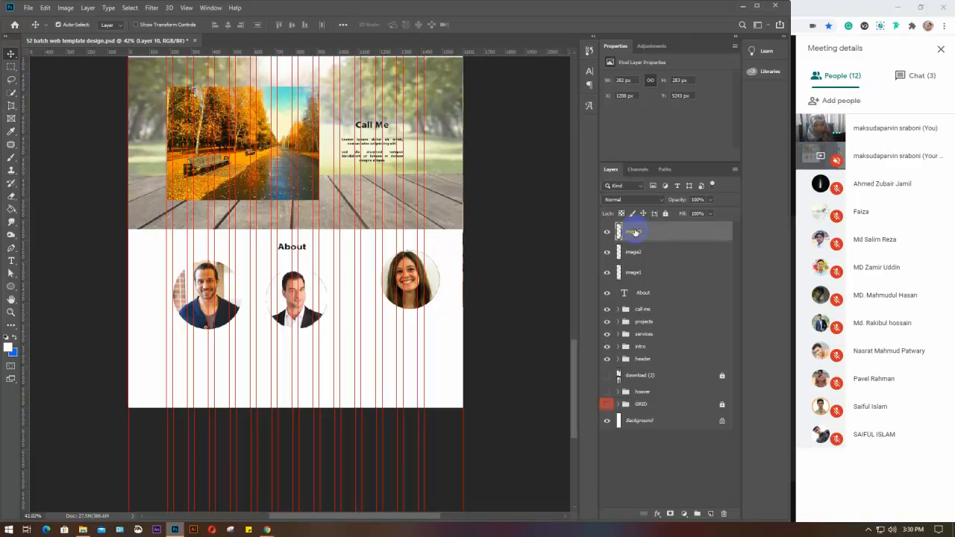
pyautogui.click(232, 301)
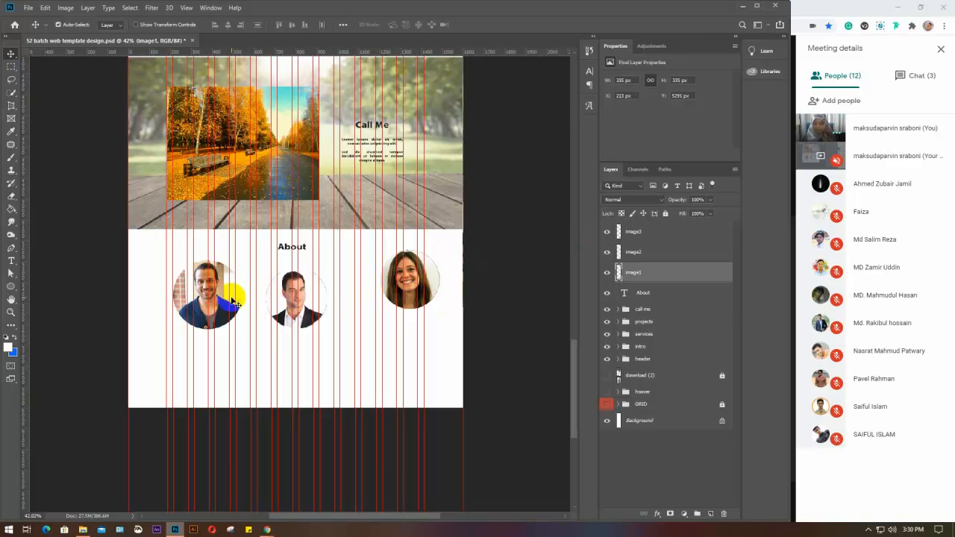
pyautogui.hotkey('ctrl', 't')
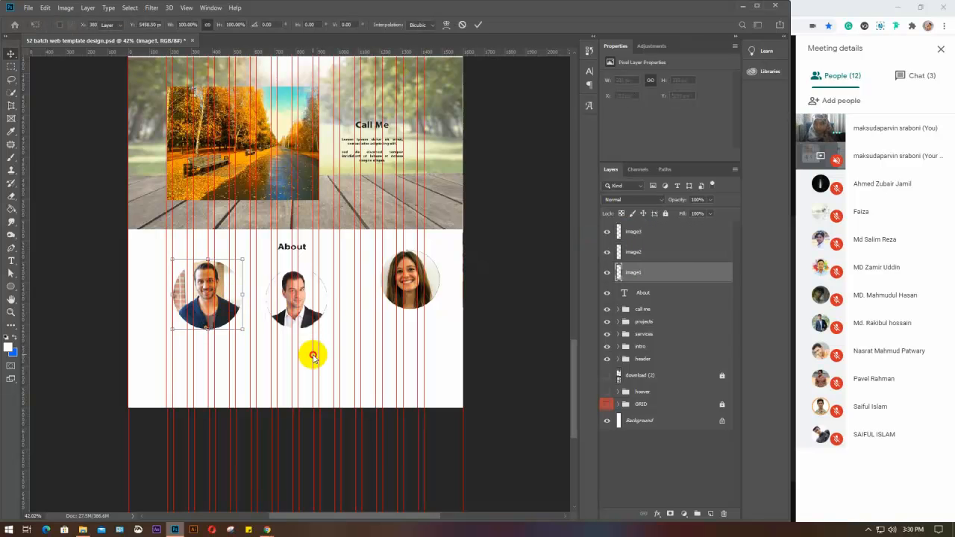
pyautogui.press('Return')
# Scale the suited man's portrait, image2, up to about 386 × 370 px and line its top edge up with the cardigan man's portrait
pyautogui.click(306, 317)
pyautogui.hotkey('ctrl', 't')
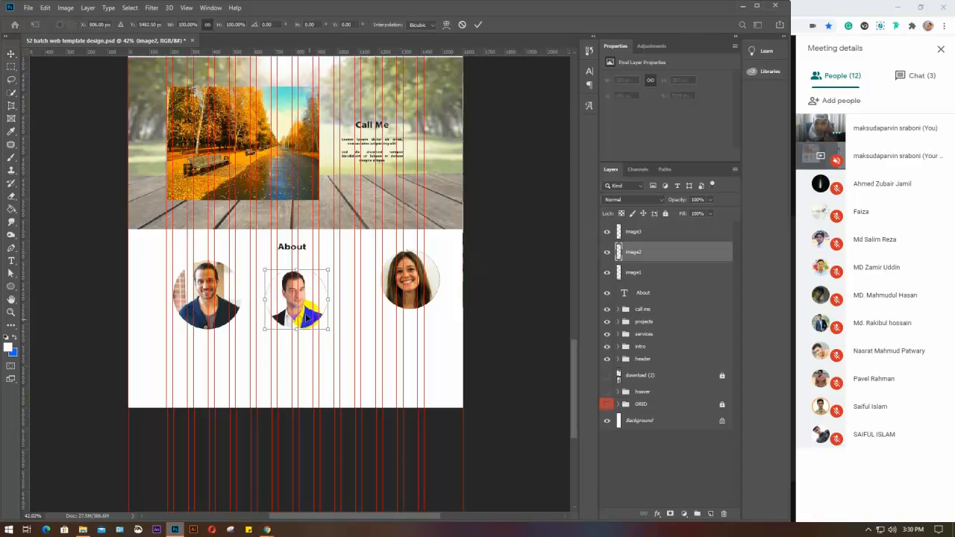
pyautogui.moveTo(328, 333); pyautogui.dragTo(347, 353)
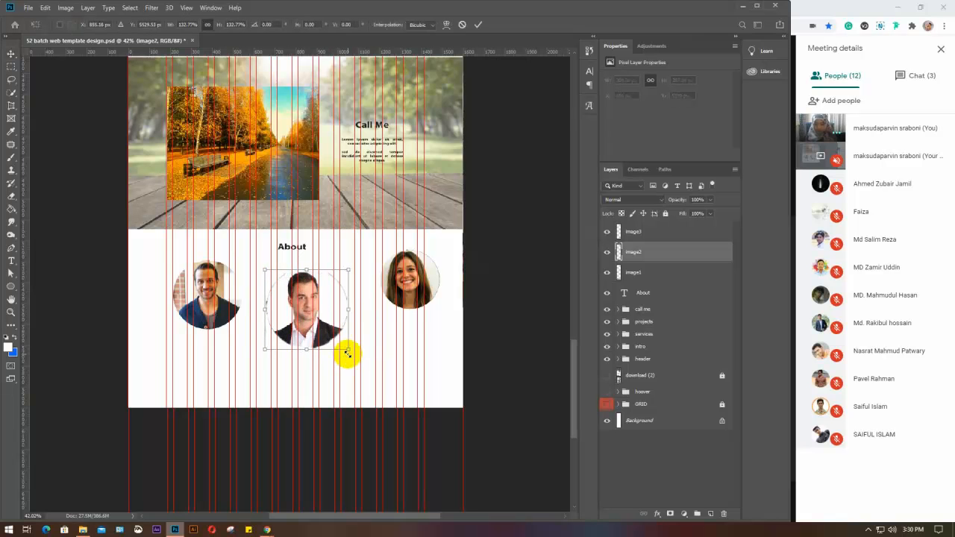
pyautogui.moveTo(331, 306); pyautogui.dragTo(324, 297)
pyautogui.moveTo(339, 339)
pyautogui.mouseDown()
pyautogui.moveTo(330, 321)
pyautogui.moveTo(339, 335)
pyautogui.mouseUp()
pyautogui.press('Return')
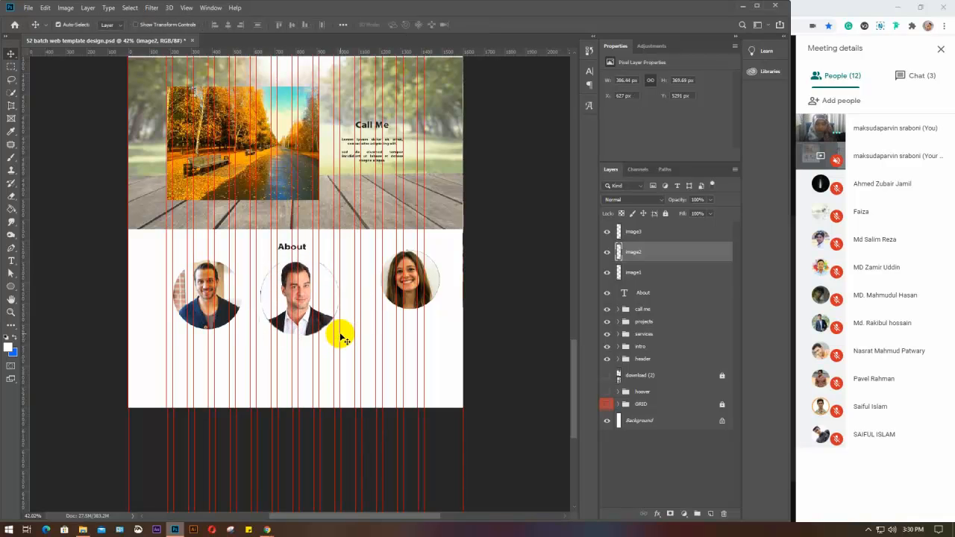
# Scale the woman's portrait, image3, up to about 354 × 356 px and move it closer to the suited man, level with the other portraits
pyautogui.click(409, 279)
pyautogui.hotkey('ctrl', 't')
pyautogui.moveTo(409, 280); pyautogui.dragTo(391, 288)
pyautogui.moveTo(423, 320); pyautogui.dragTo(438, 332)
pyautogui.press('Return')
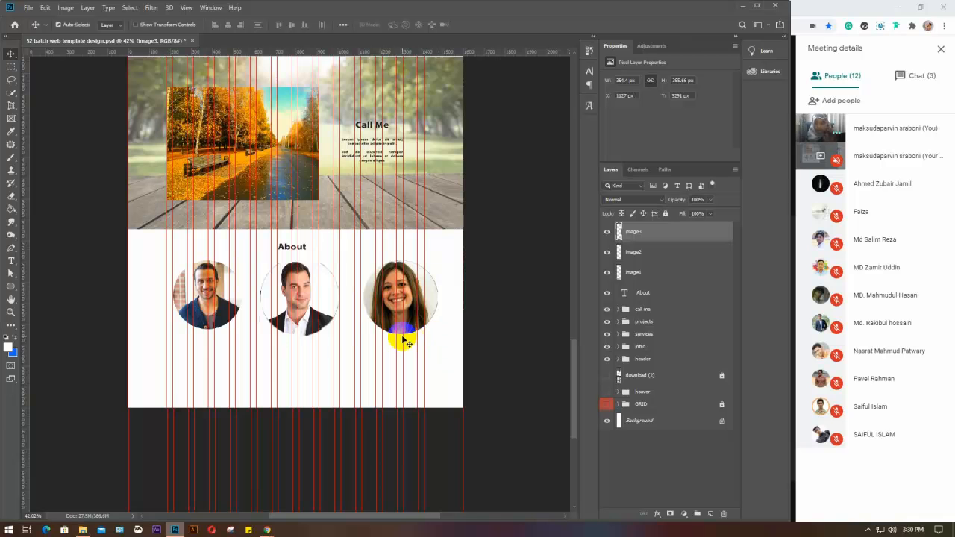
pyautogui.moveTo(401, 305); pyautogui.dragTo(387, 305)
# Shift the cardigan man's portrait, image1, slightly away from the suited man and scale it up to about 369 px square
pyautogui.moveTo(201, 302); pyautogui.dragTo(197, 302)
pyautogui.hotkey('ctrl', 't')
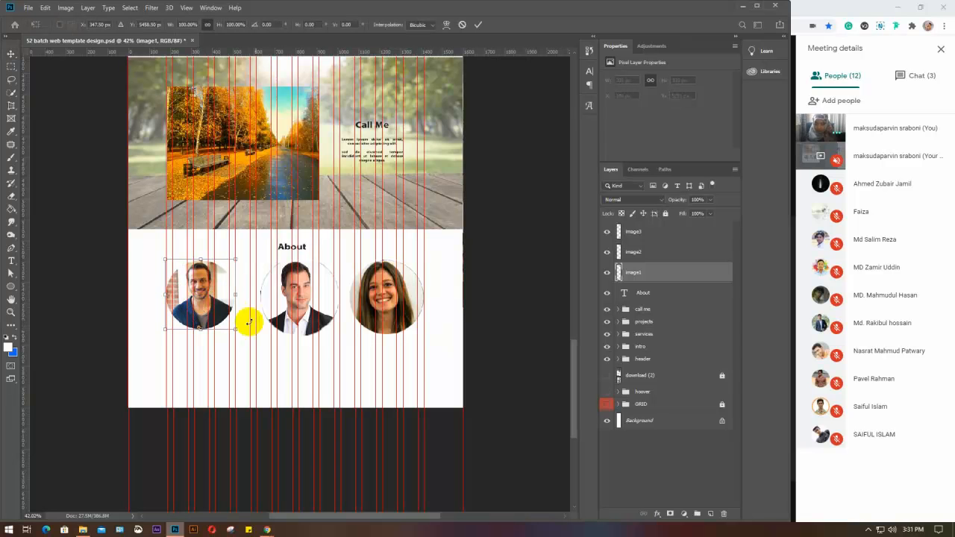
pyautogui.moveTo(234, 331); pyautogui.dragTo(247, 332)
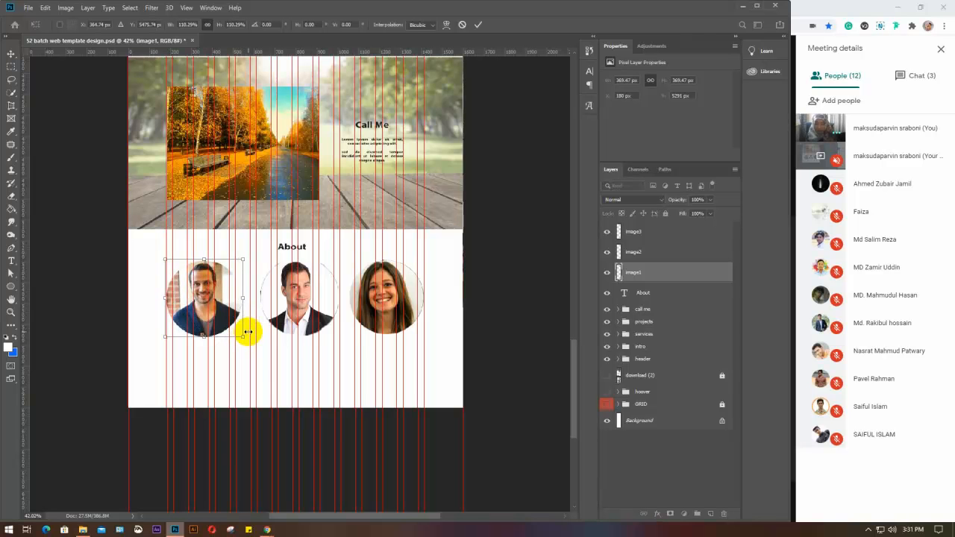
pyautogui.press('Return')
# Align the vertical centers of all three portraits and distribute them evenly across the row
pyautogui.moveTo(391, 362); pyautogui.dragTo(177, 298)
pyautogui.click(292, 27)
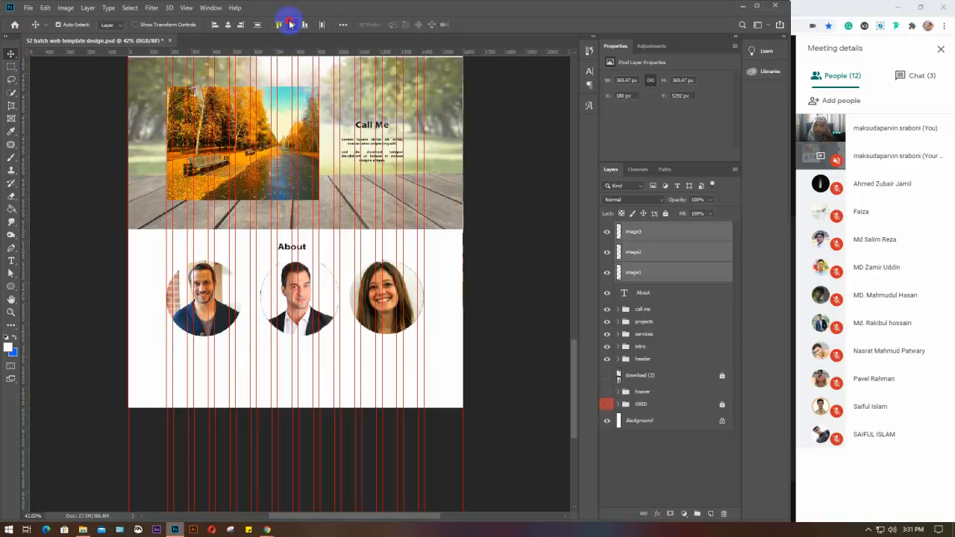
pyautogui.click(323, 27)
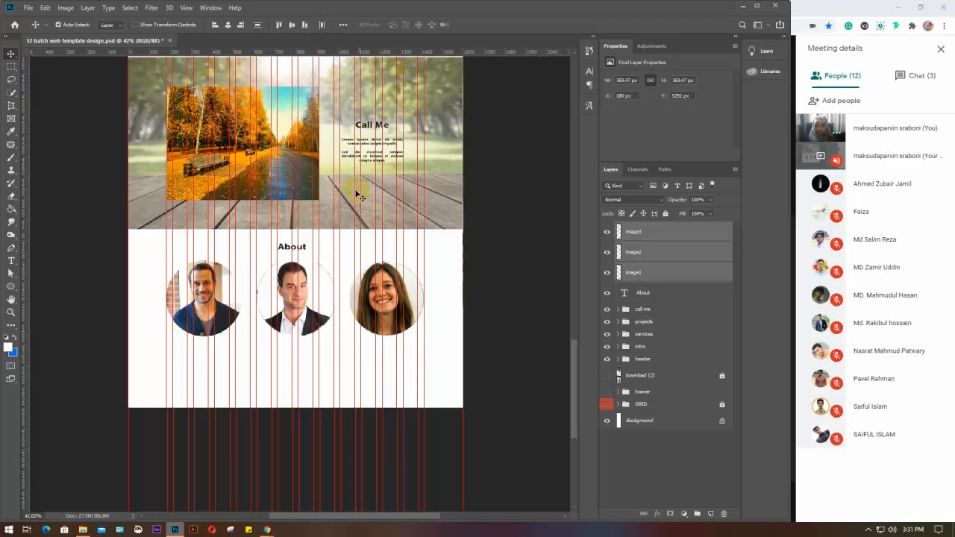
pyautogui.click(334, 362)
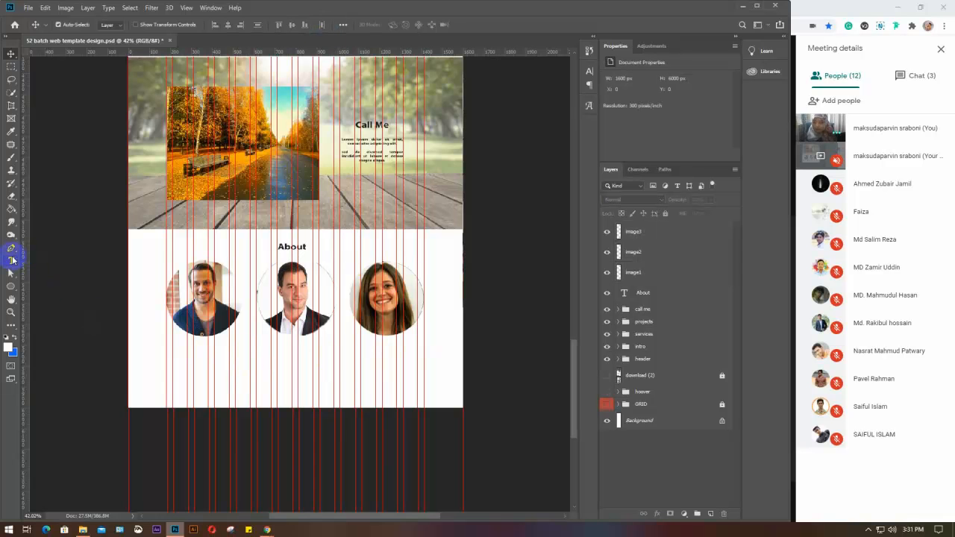
# Add an "ABCD" caption in 10 pt Myriad Pro Bold below the cardigan man's portrait and place copies below the other two portraits
pyautogui.moveTo(11, 260); pyautogui.dragTo(36, 264)
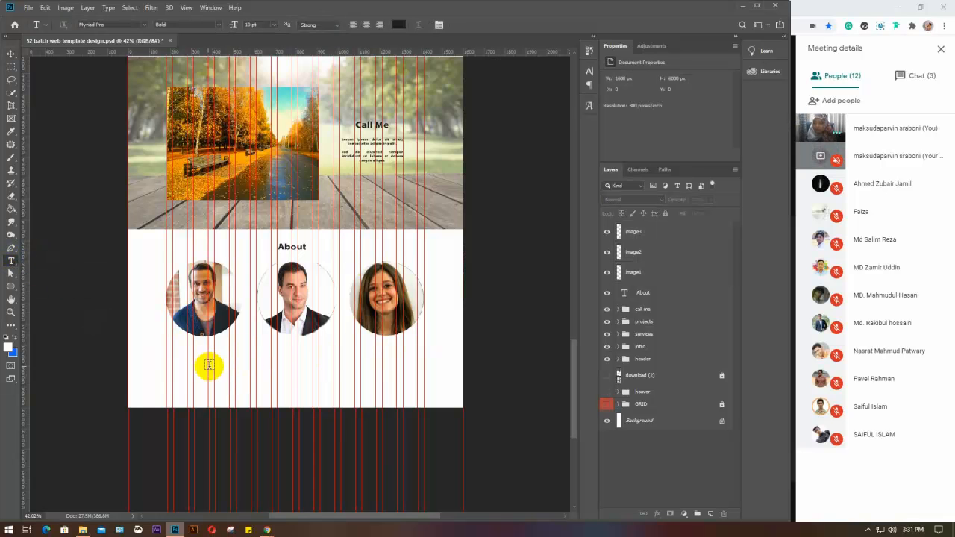
pyautogui.moveTo(176, 363); pyautogui.dragTo(229, 378)
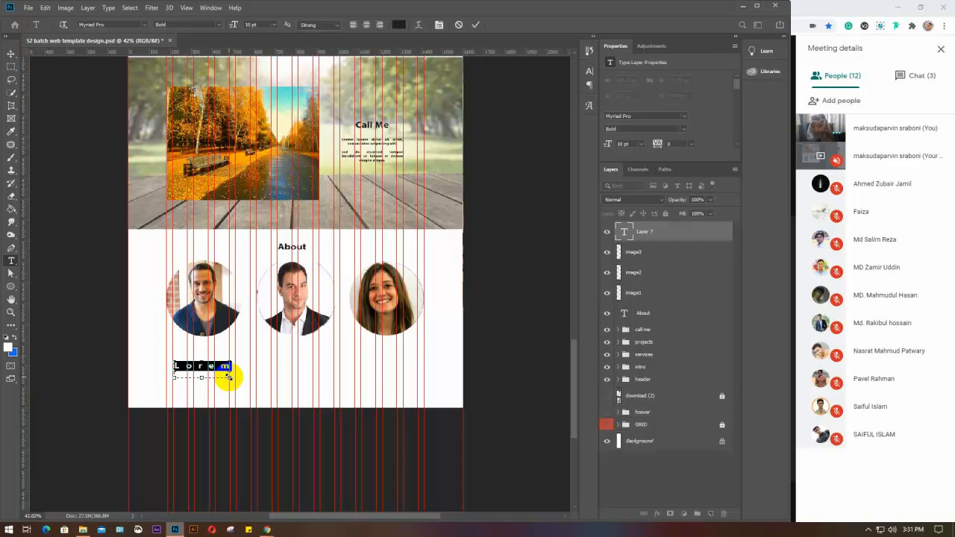
pyautogui.press('BackSpace')
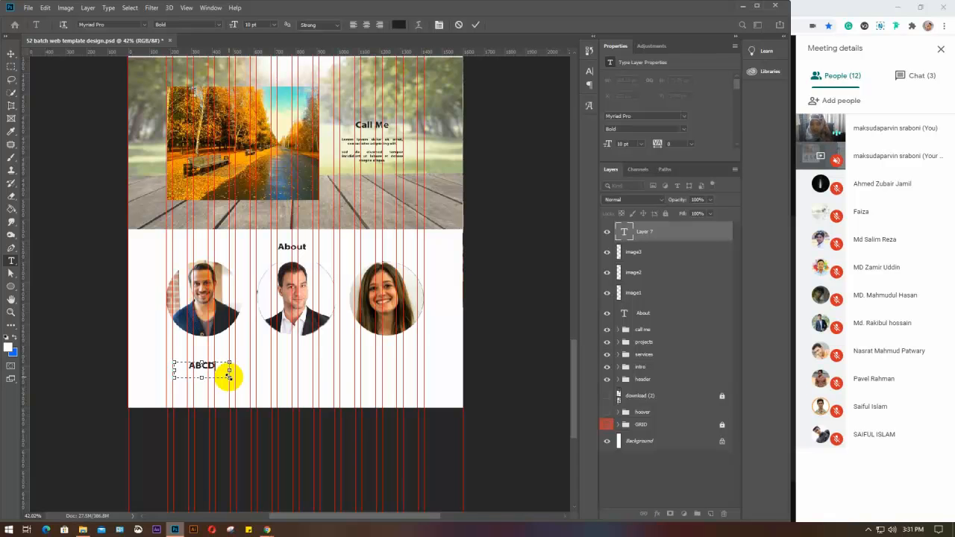
pyautogui.hotkey('ctrl', 'Return')
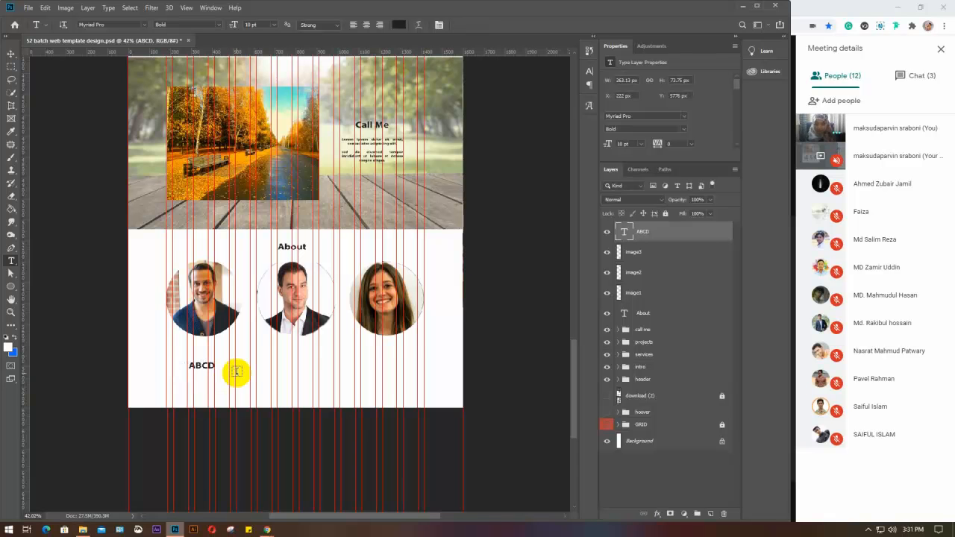
pyautogui.press('v')
pyautogui.moveTo(209, 367); pyautogui.dragTo(394, 362)
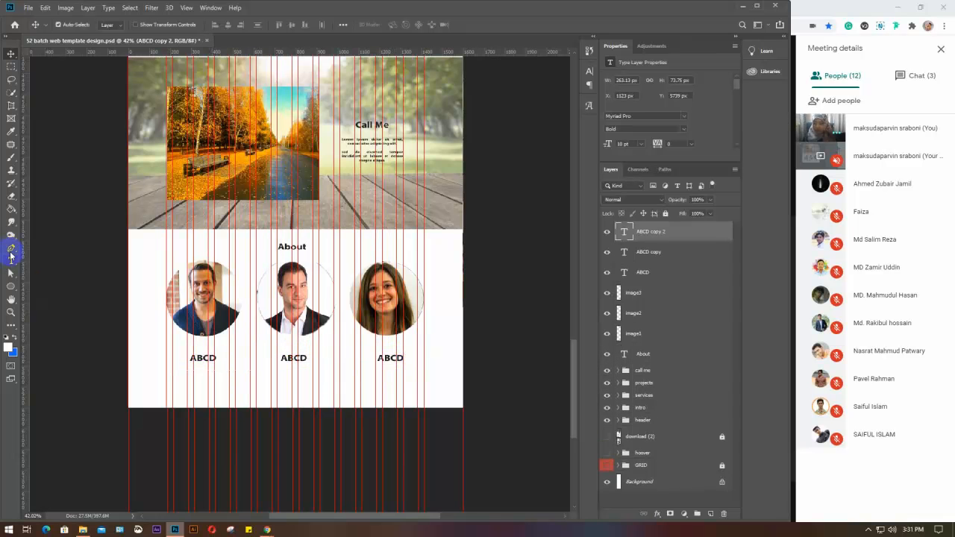
# Change the caption below the suited man's portrait to "EFGH"
pyautogui.click(11, 257)
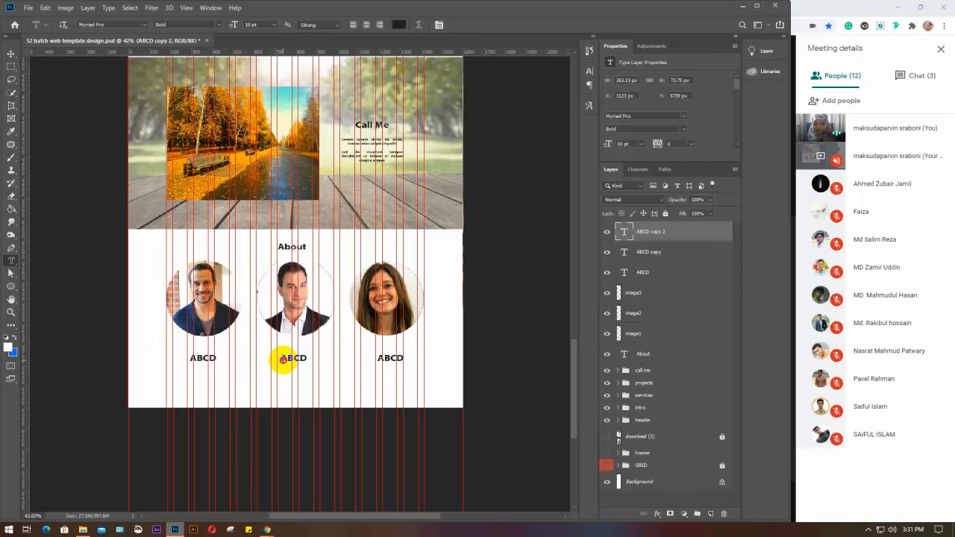
pyautogui.moveTo(282, 360); pyautogui.dragTo(319, 359)
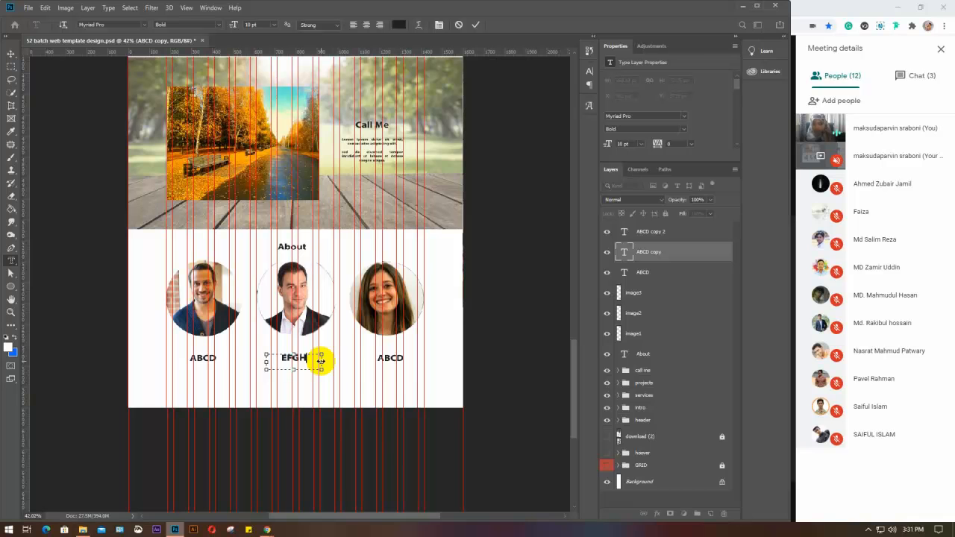
pyautogui.click(383, 364)
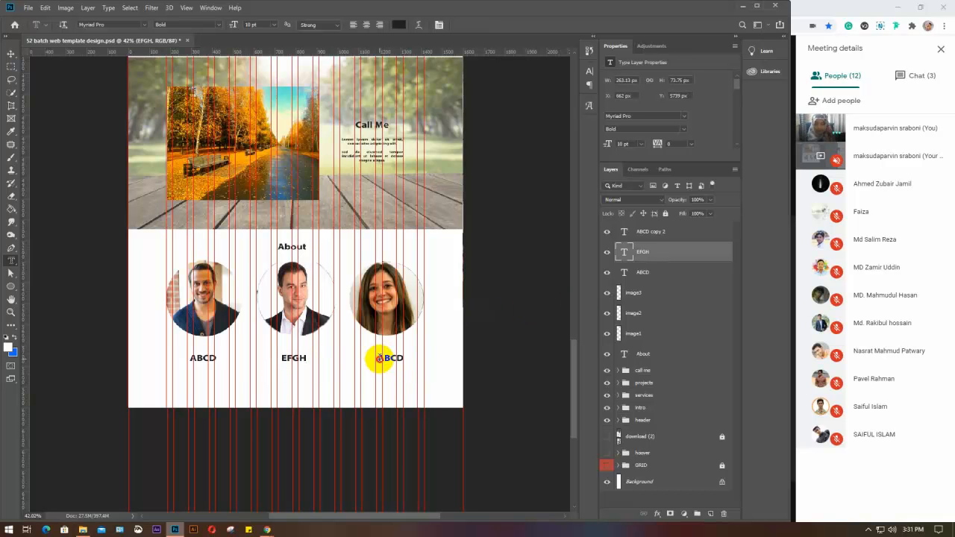
# Change the caption below the woman's portrait to "IJKL"
pyautogui.doubleClick(379, 359)
pyautogui.press('BackSpace')
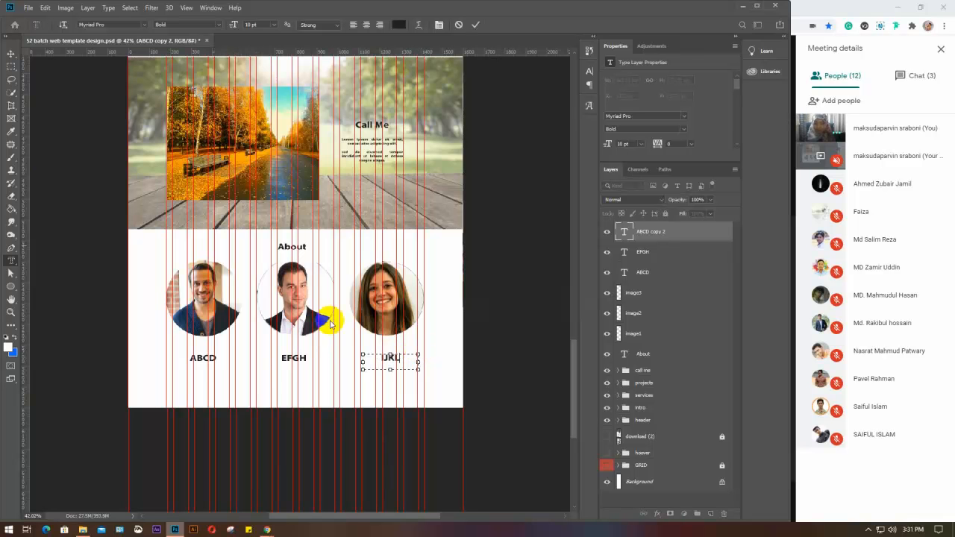
pyautogui.click(10, 54)
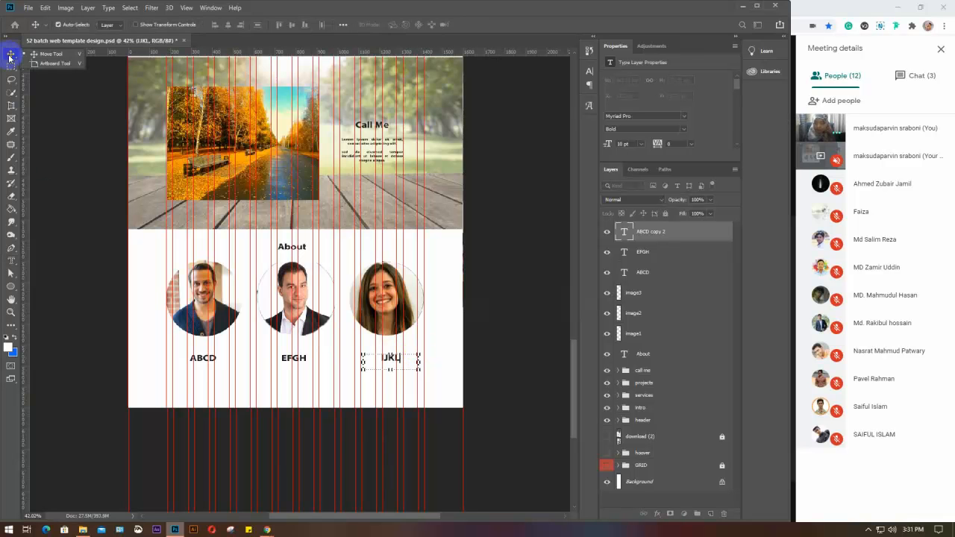
# Align the horizontal centers of each caption and the portrait above it, for all three columns
pyautogui.click(238, 381)
pyautogui.moveTo(218, 381); pyautogui.dragTo(180, 291)
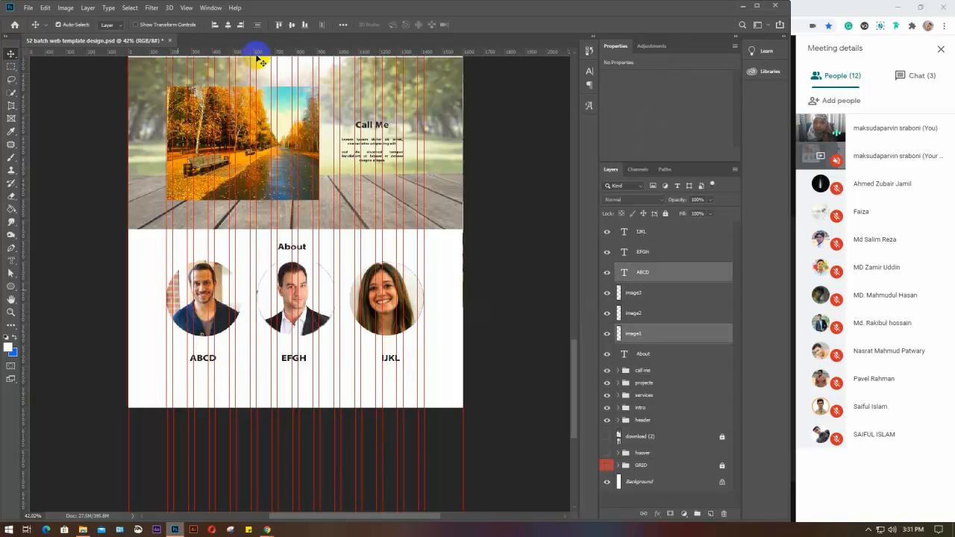
pyautogui.moveTo(283, 367); pyautogui.dragTo(314, 302)
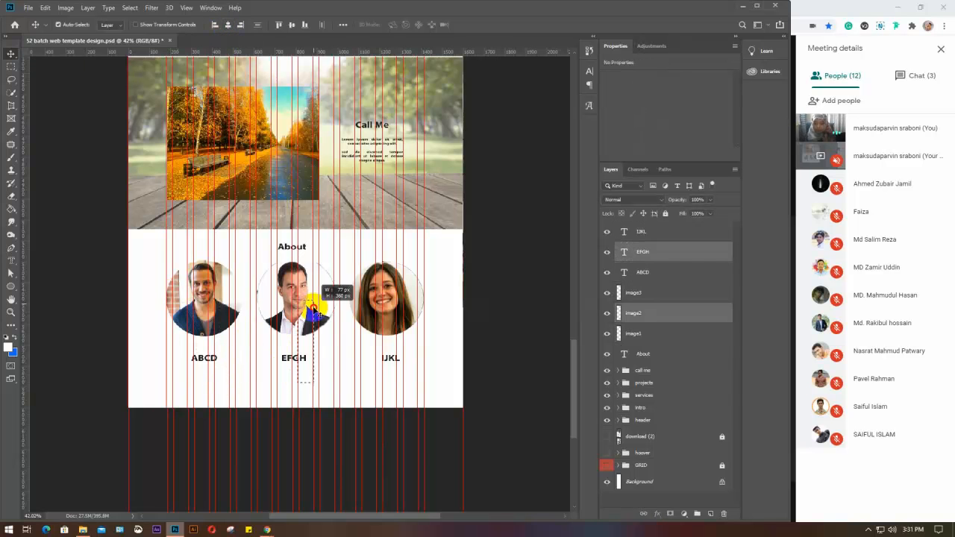
pyautogui.click(229, 25)
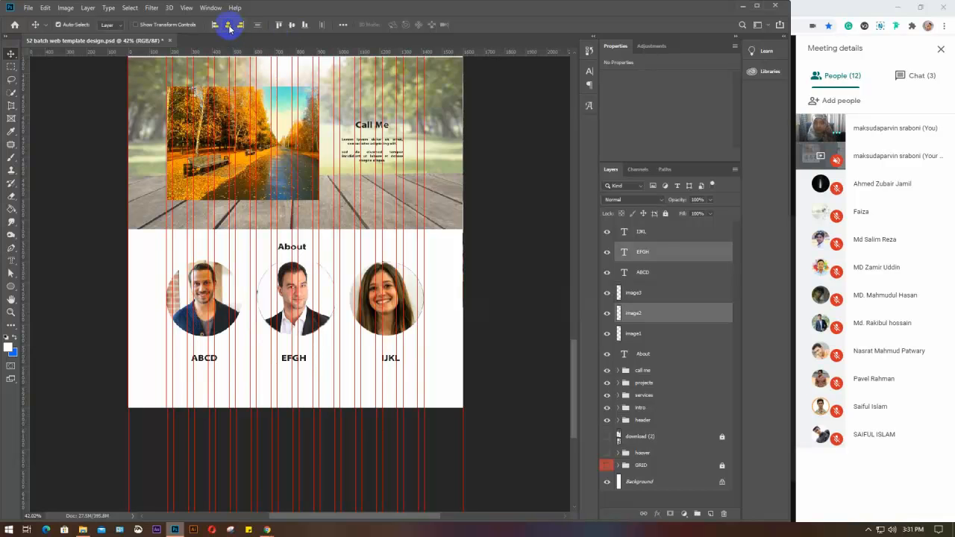
pyautogui.moveTo(433, 386); pyautogui.dragTo(378, 311)
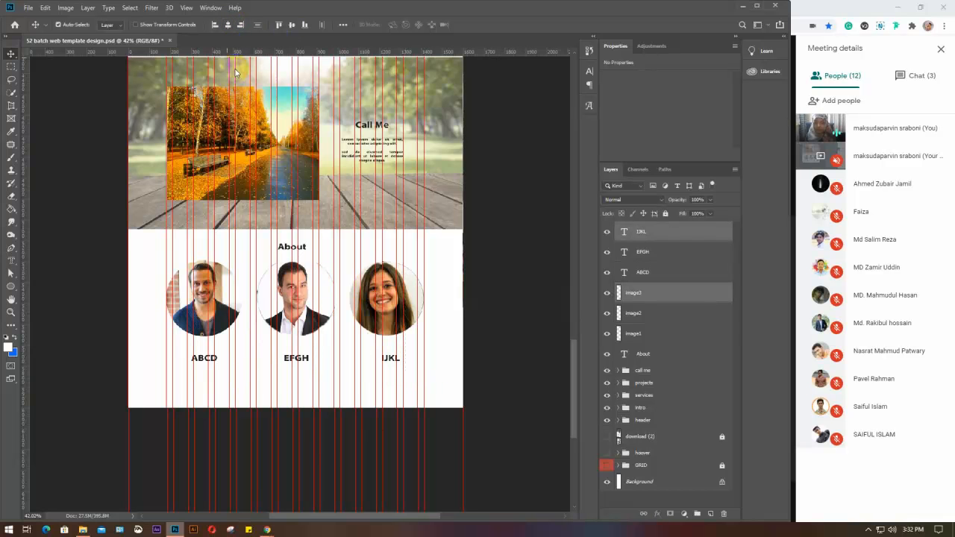
pyautogui.click(228, 25)
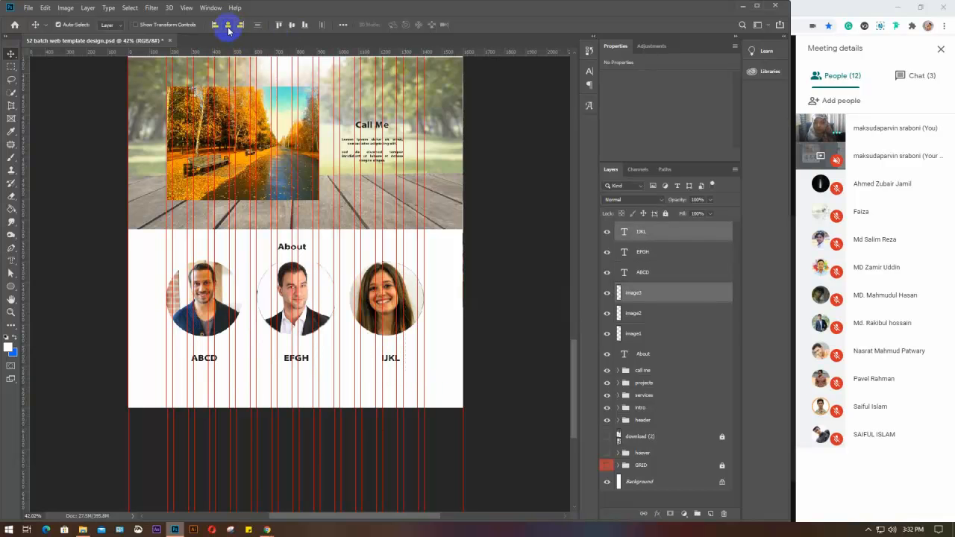
pyautogui.click(340, 393)
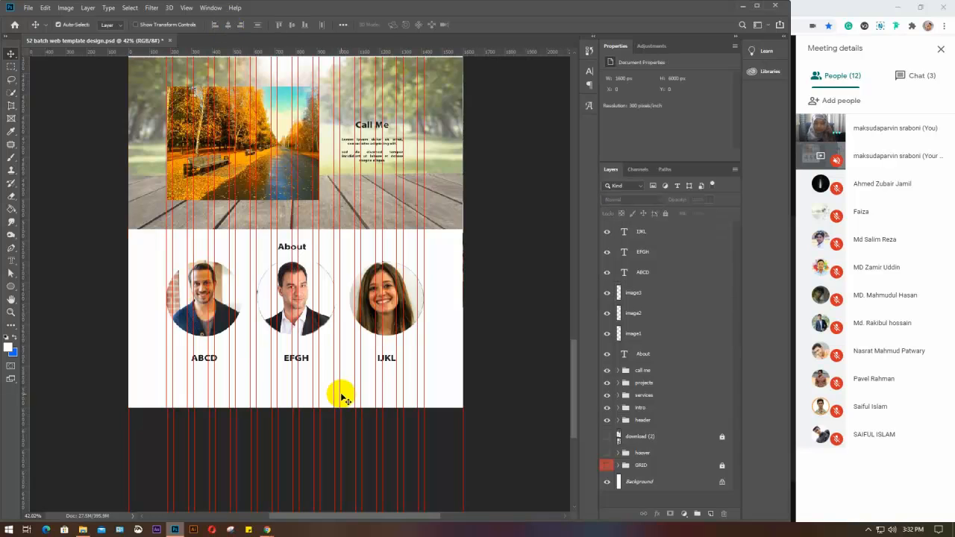
# Add a Lorem ipsum text box about 382 by 99 px below the "ABCD" caption and set its font size to 4 pt
pyautogui.click(10, 260)
pyautogui.click(53, 262)
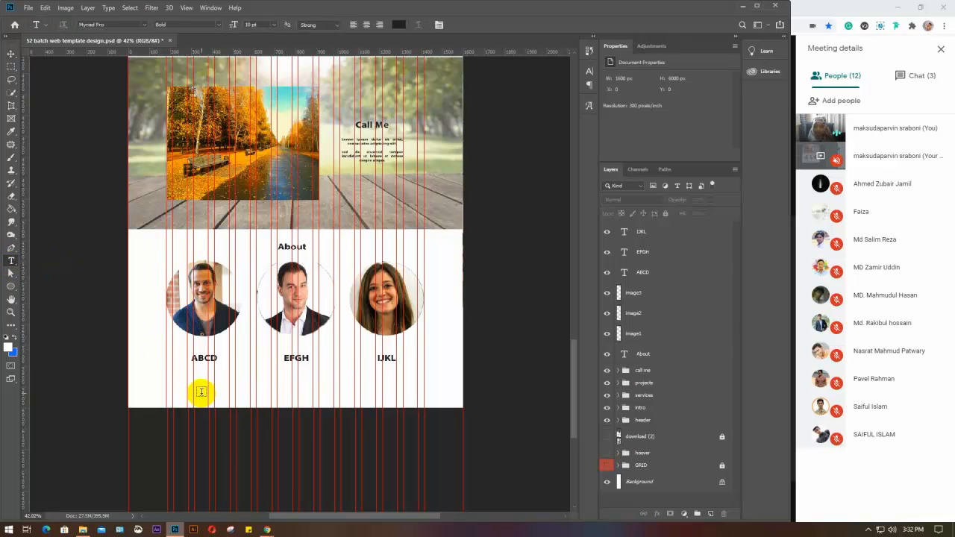
pyautogui.scroll(5, 199, 390)
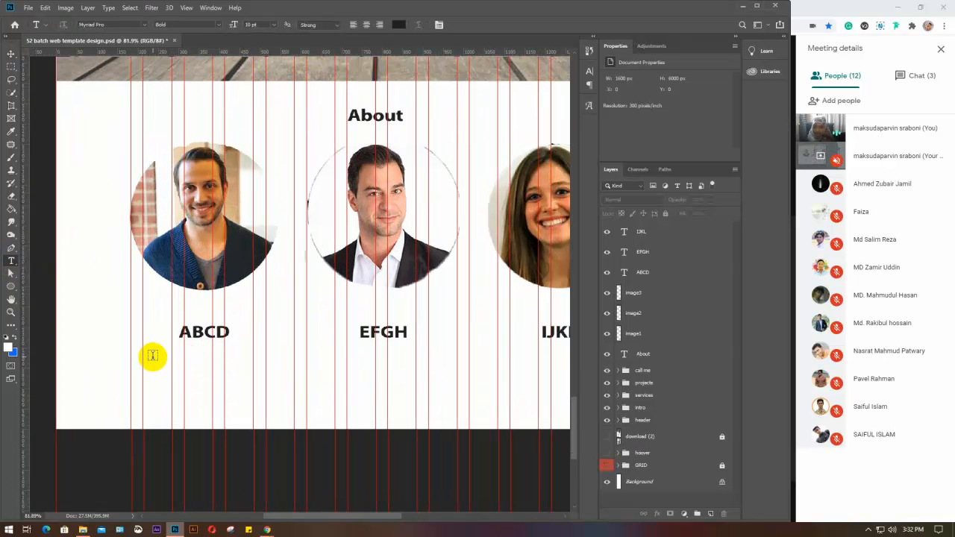
pyautogui.moveTo(142, 348); pyautogui.dragTo(297, 388)
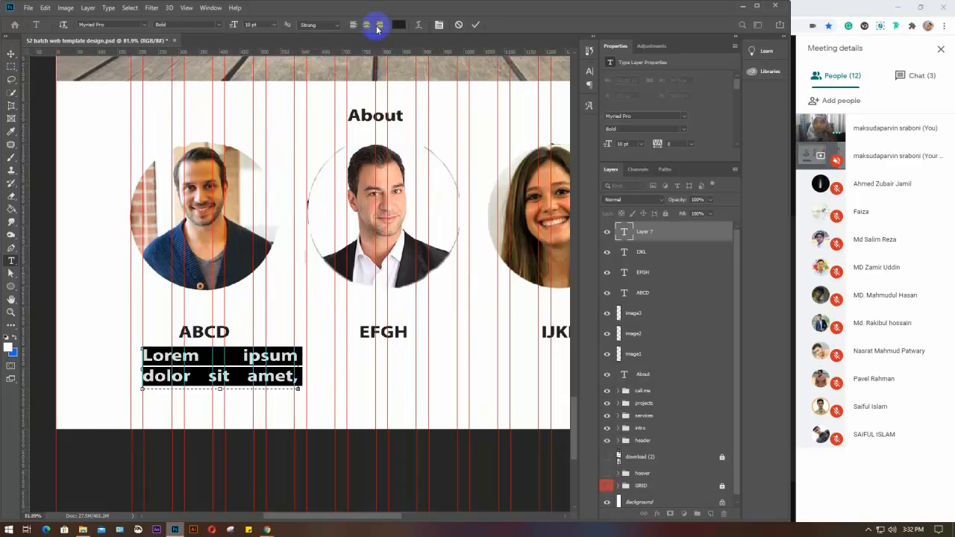
pyautogui.click(633, 141)
pyautogui.click(606, 147)
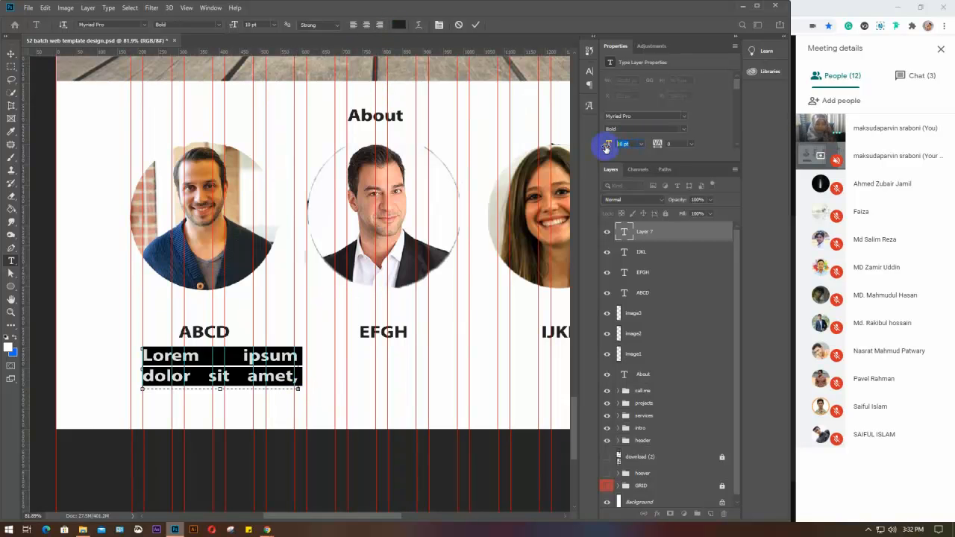
pyautogui.press('Return')
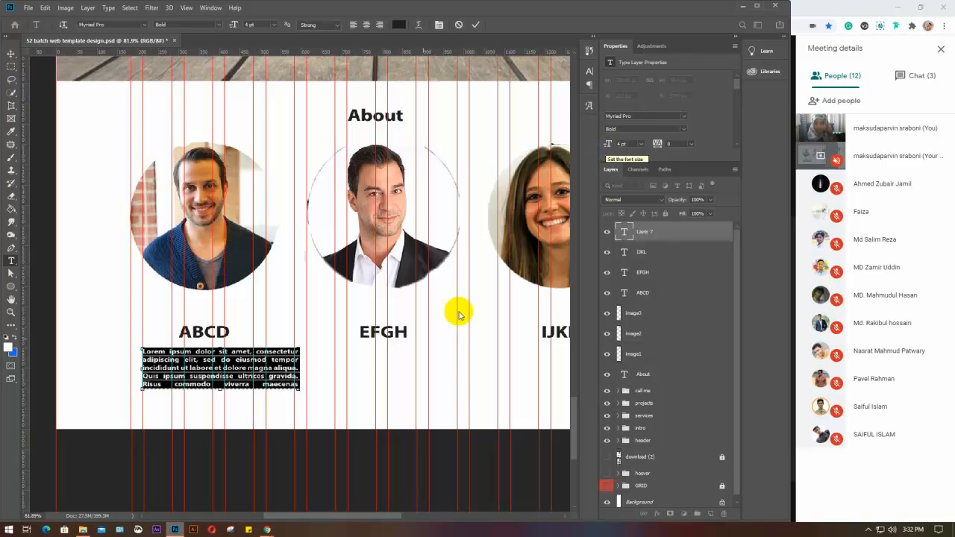
# Shorten the Lorem ipsum paragraph so it ends with "incididunt ut labore"
pyautogui.moveTo(214, 368); pyautogui.dragTo(264, 399)
pyautogui.press('BackSpace')
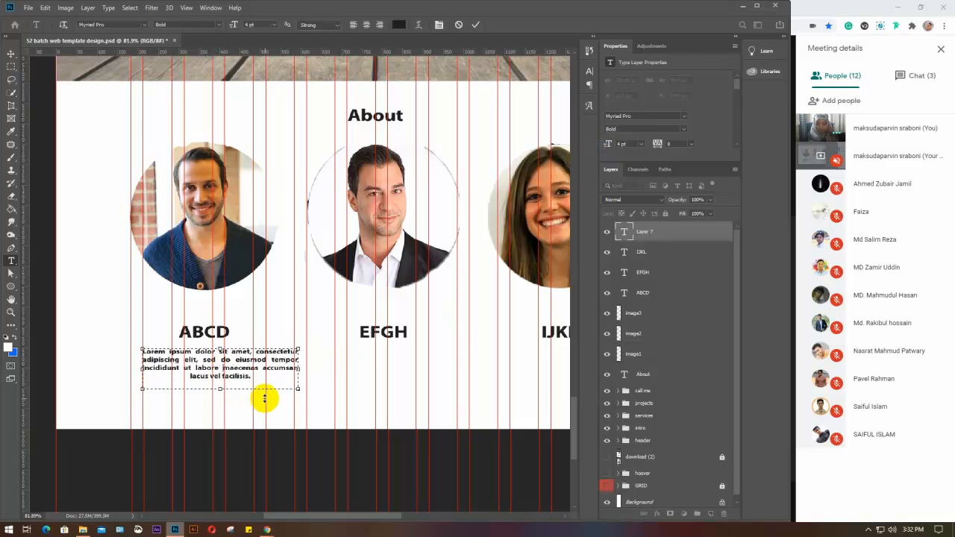
pyautogui.moveTo(222, 367); pyautogui.dragTo(260, 384)
pyautogui.press('BackSpace')
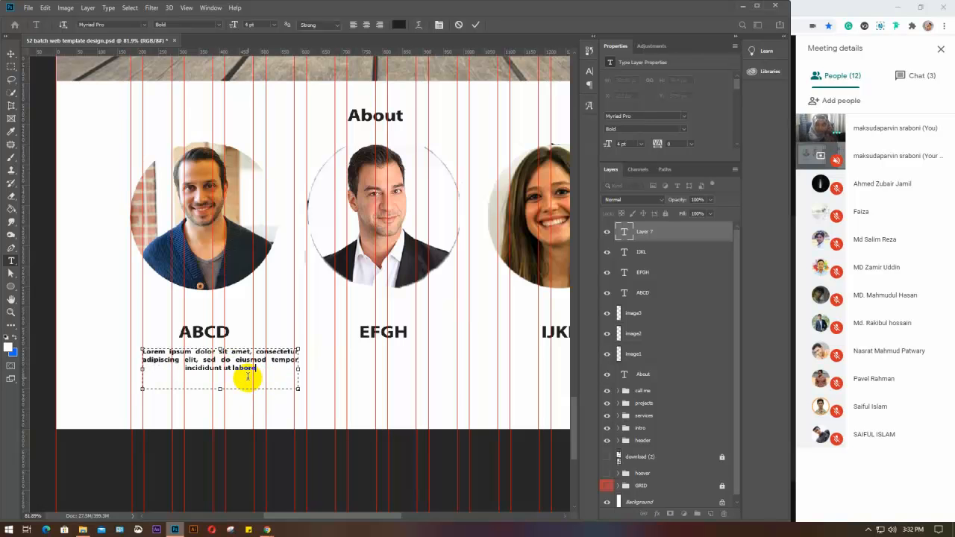
pyautogui.hotkey('ctrl', 'Return')
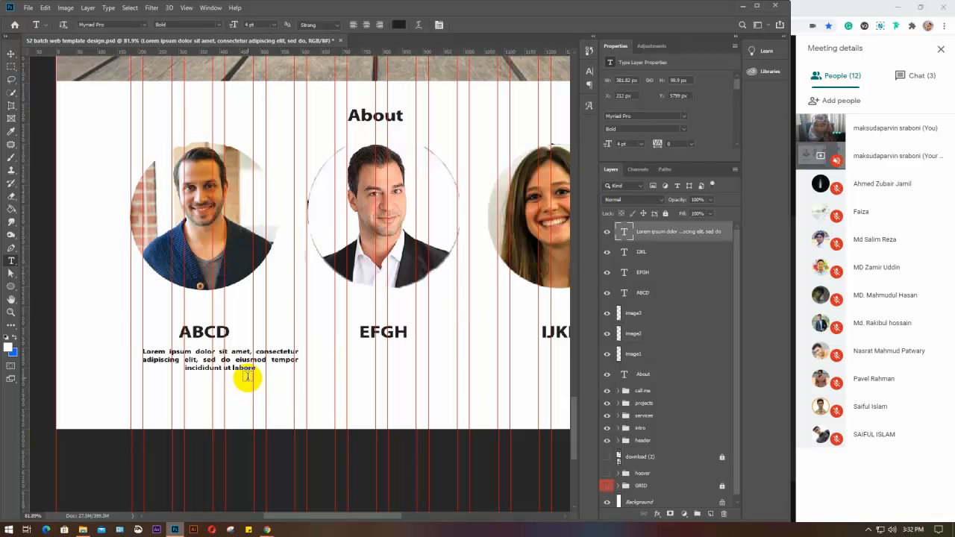
# Align the horizontal centers of the cardigan man's portrait, "ABCD" caption and paragraph, and nudge all three slightly left
pyautogui.press('v')
pyautogui.moveTo(224, 426); pyautogui.dragTo(145, 217)
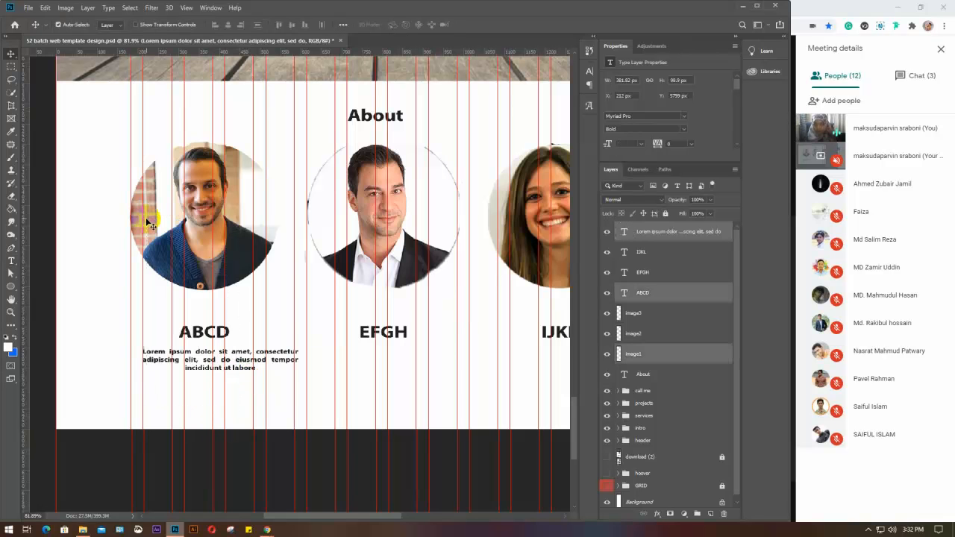
pyautogui.click(227, 24)
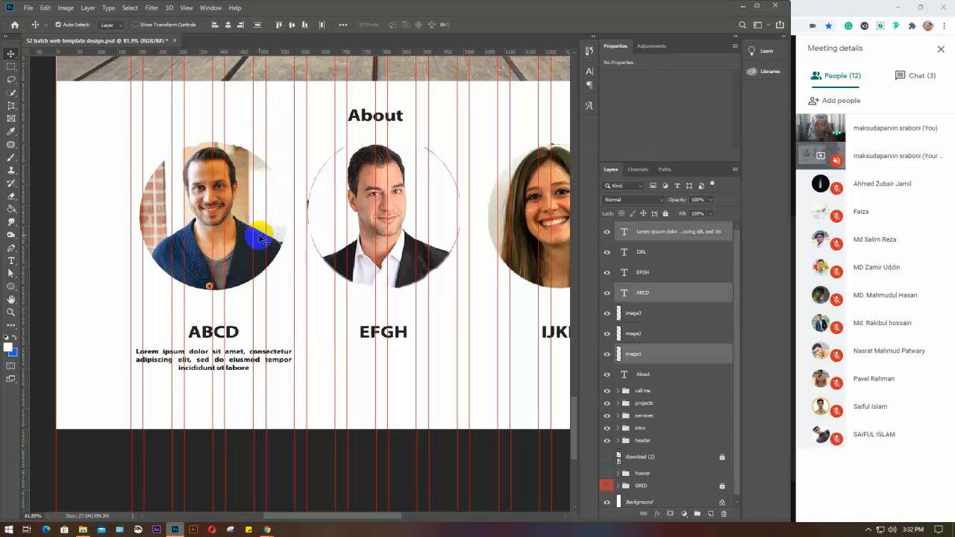
pyautogui.press('Left')
pyautogui.press('Left')
pyautogui.press('Left')
pyautogui.press('Left')
pyautogui.press('Left')
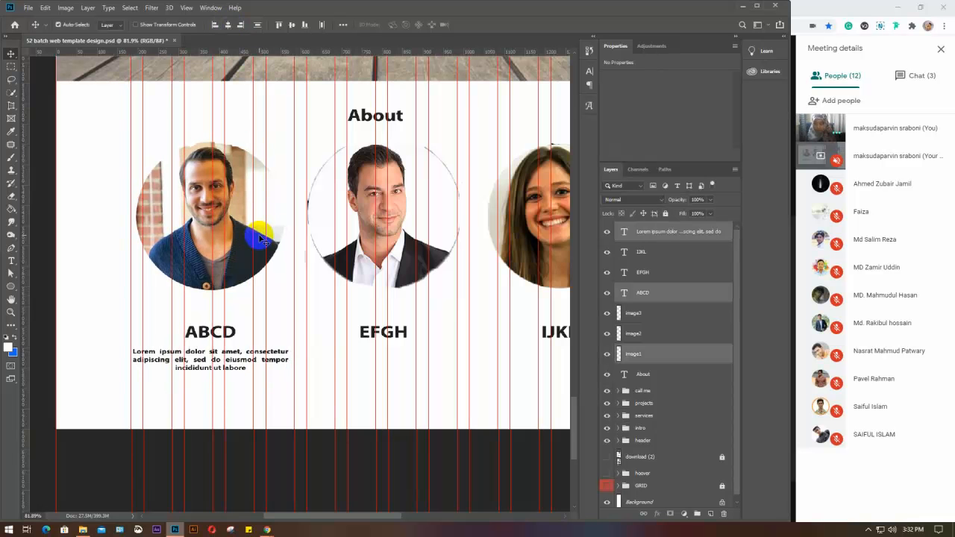
pyautogui.press('Left')
pyautogui.click(304, 284)
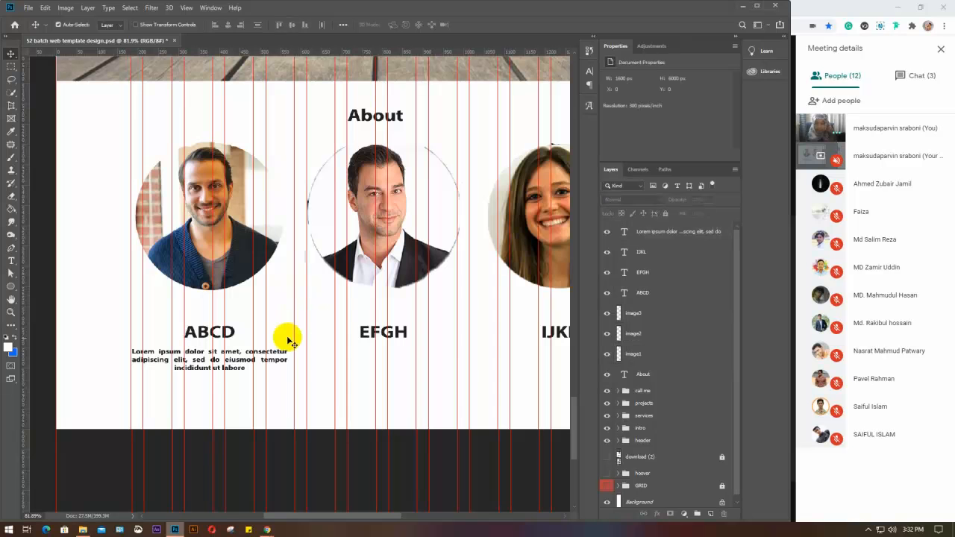
# Try a copy of the Lorem ipsum paragraph below the "EFGH" caption and delete it
pyautogui.click(245, 359)
pyautogui.moveTo(187, 363); pyautogui.dragTo(353, 367)
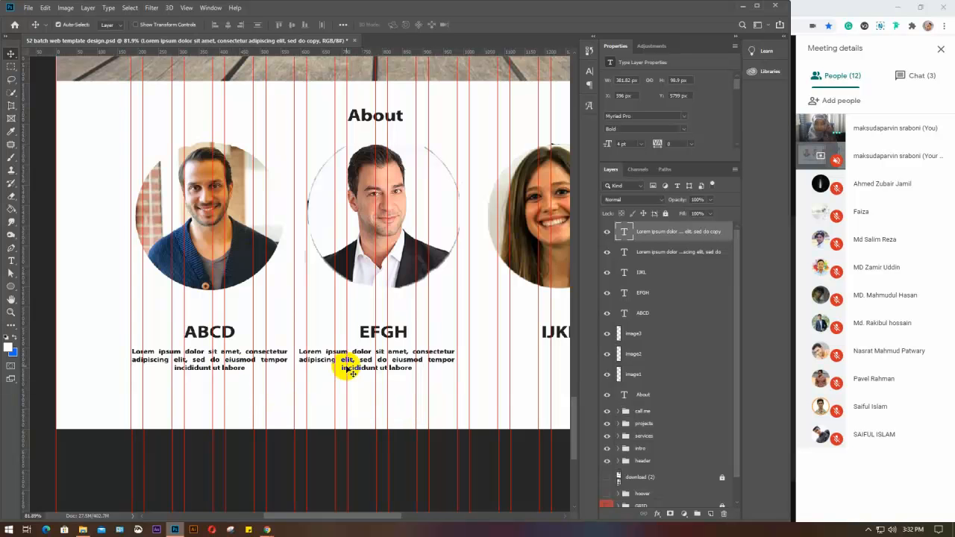
pyautogui.press('Delete')
# Try to narrow the "ABCD" caption and its paragraph together with Free Transform, and undo the scaling
pyautogui.moveTo(251, 390); pyautogui.dragTo(202, 347)
pyautogui.hotkey('ctrl', 't')
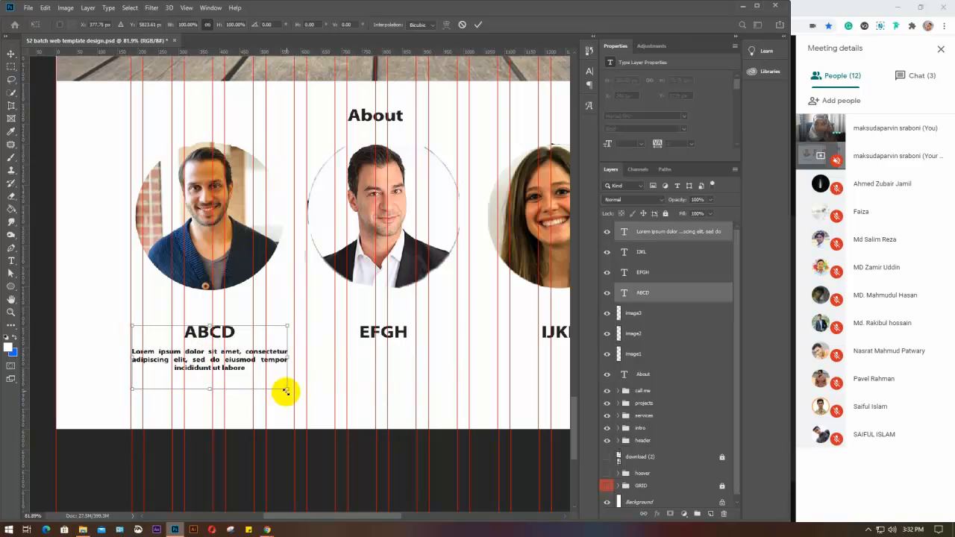
pyautogui.moveTo(289, 359); pyautogui.dragTo(274, 363)
pyautogui.press('Return')
pyautogui.hotkey('ctrl', 'z')
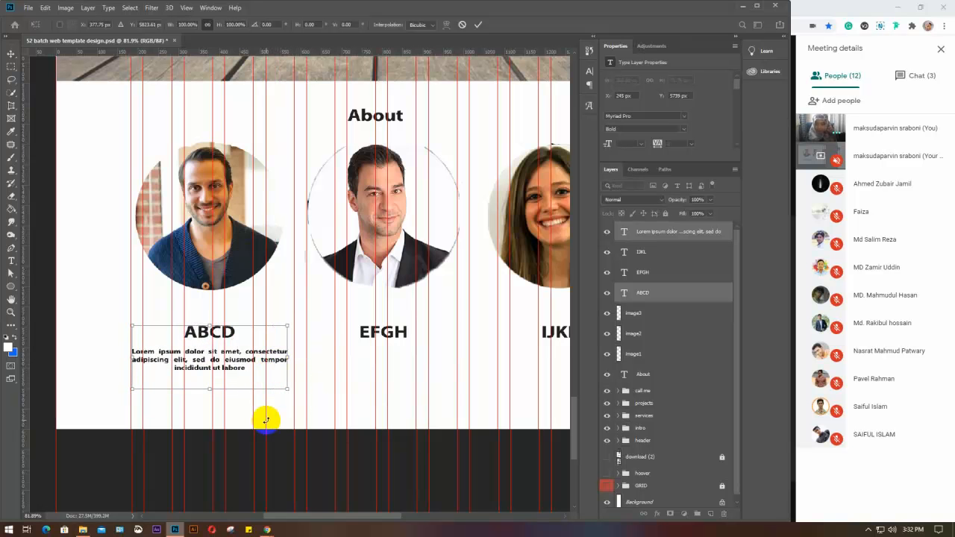
pyautogui.press('Escape')
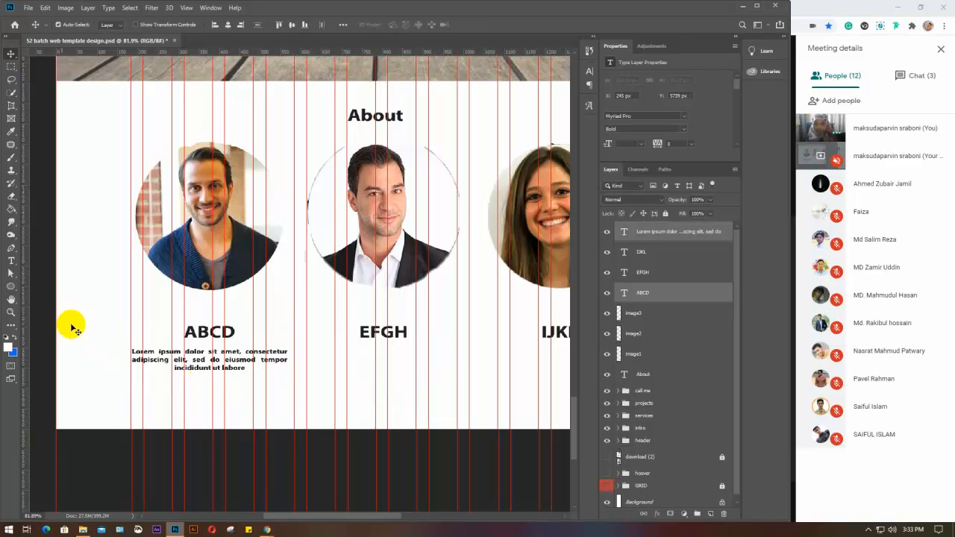
# Narrow the text box of the paragraph below "ABCD" to about 300 px so its text rewraps
pyautogui.click(11, 260)
pyautogui.click(207, 381)
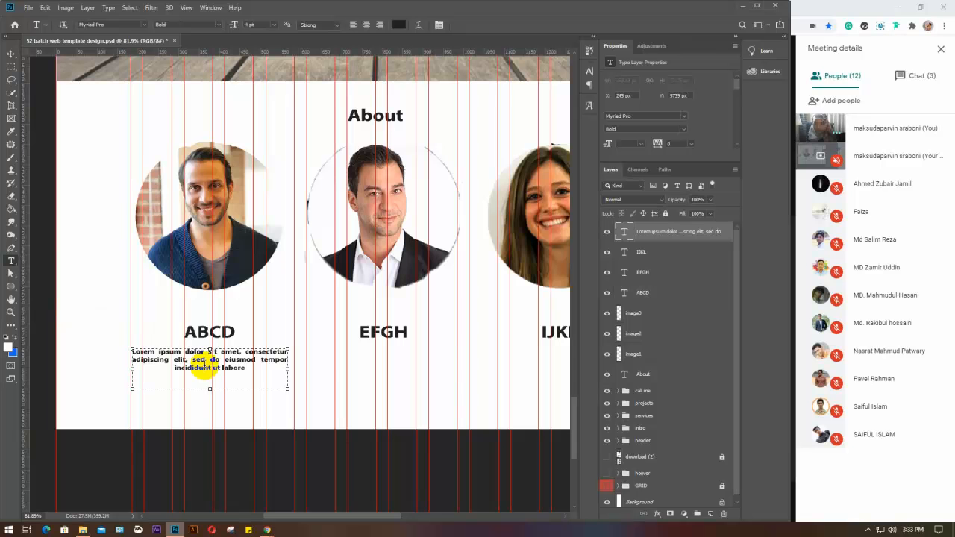
pyautogui.moveTo(286, 367); pyautogui.dragTo(255, 371)
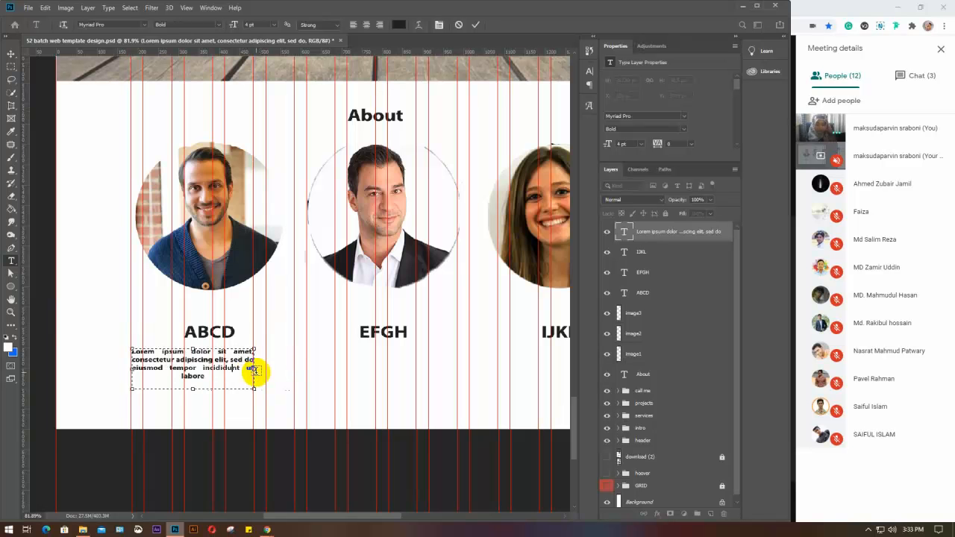
pyautogui.hotkey('ctrl', 'Return')
# Realign the horizontal centers of the narrowed paragraph, "ABCD" caption and cardigan man's portrait, and nudge the column slightly left
pyautogui.press('v')
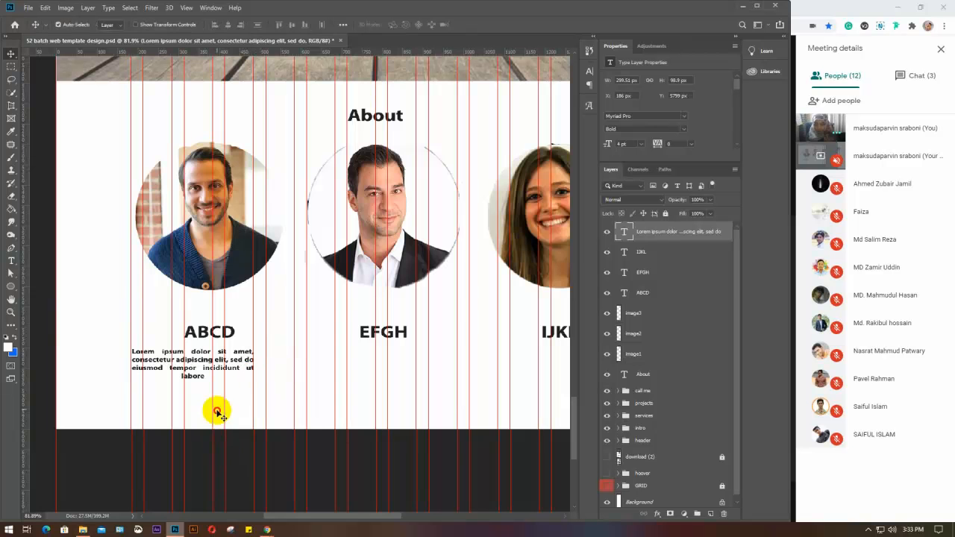
pyautogui.moveTo(214, 411); pyautogui.dragTo(191, 256)
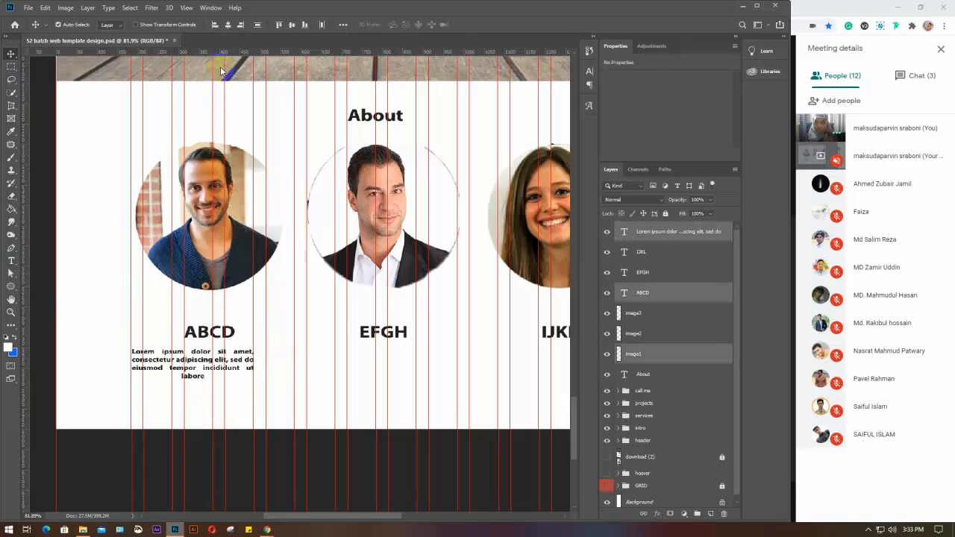
pyautogui.click(228, 25)
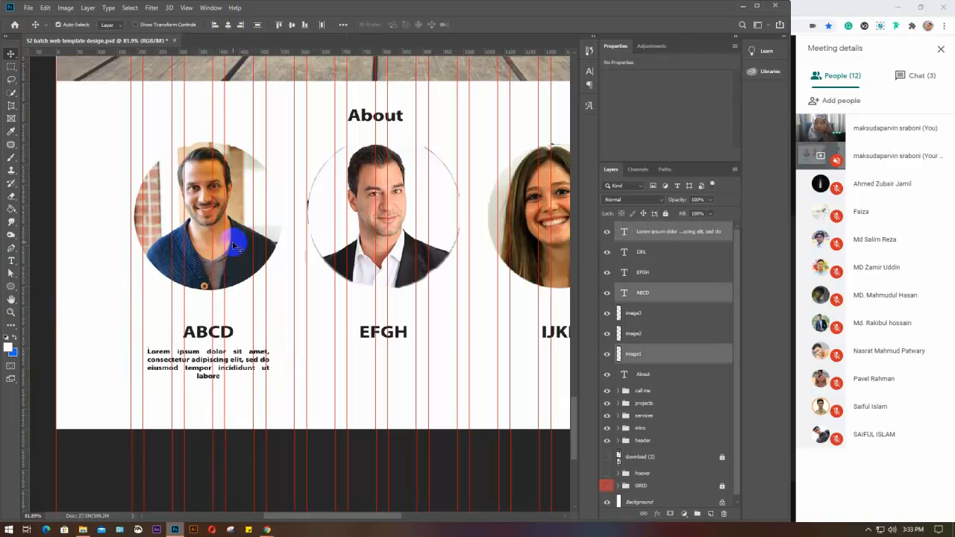
pyautogui.press('Left')
pyautogui.press('Left')
pyautogui.press('Left')
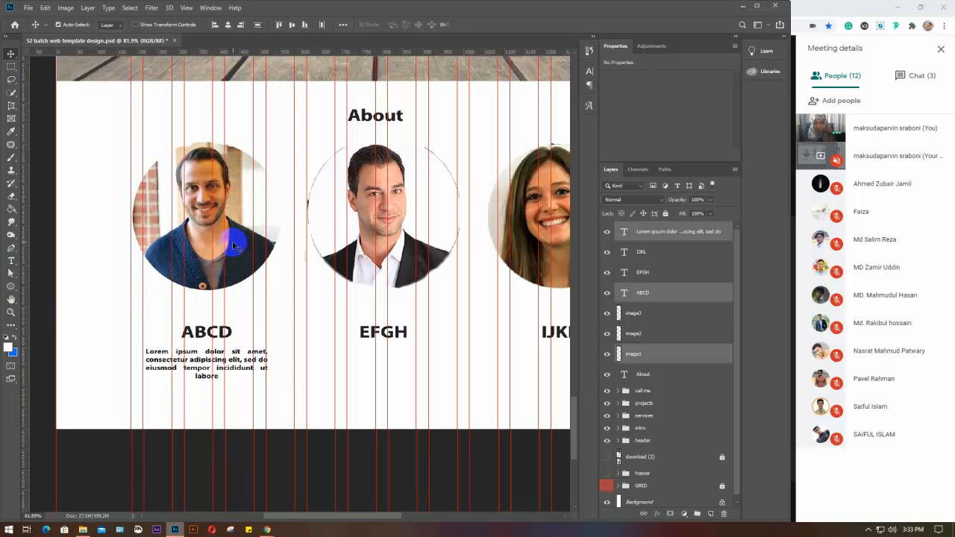
pyautogui.click(307, 377)
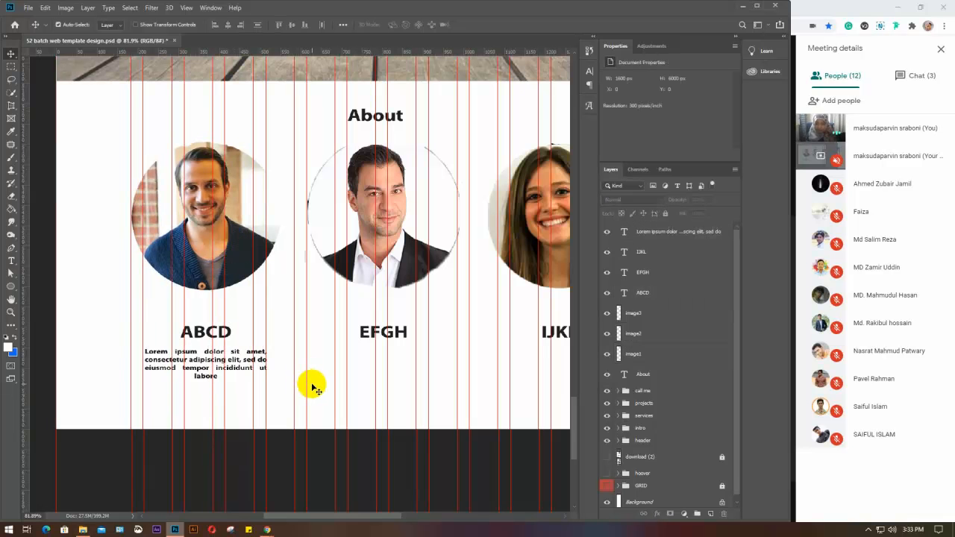
# Place copies of the narrowed Lorem ipsum paragraph below the "EFGH" and "IJKL" captions, level with the original
pyautogui.click(217, 371)
pyautogui.moveTo(202, 358); pyautogui.dragTo(382, 365)
pyautogui.hscroll(3, 336, 405)
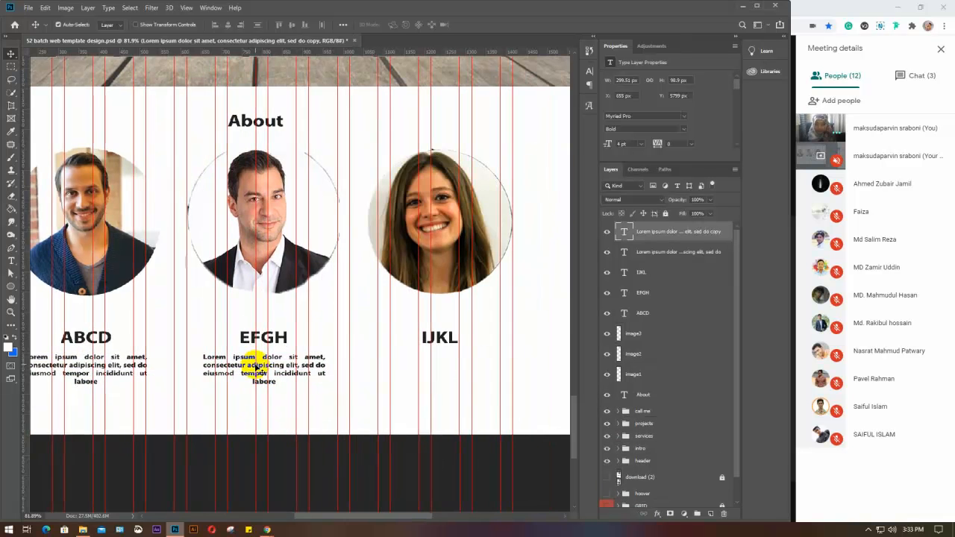
pyautogui.moveTo(252, 364); pyautogui.dragTo(437, 364)
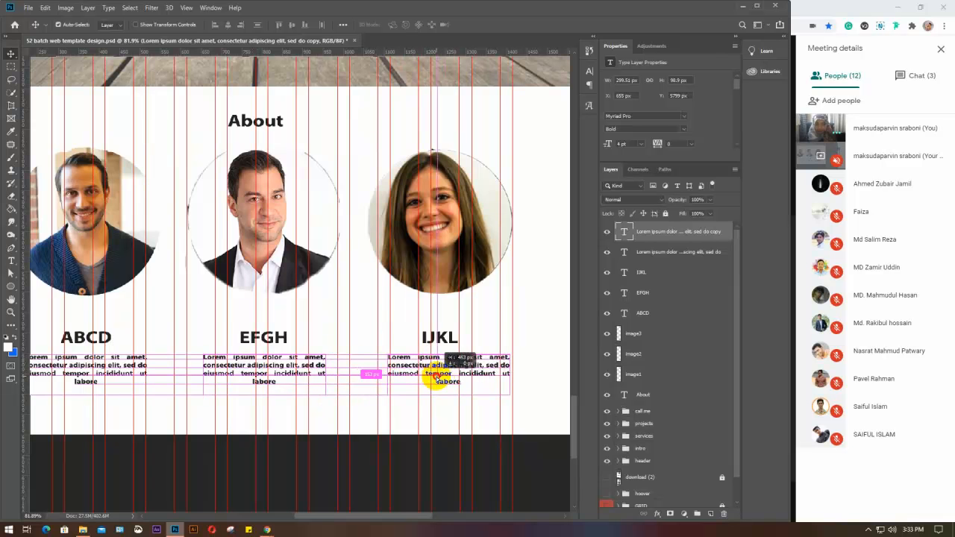
# Align the horizontal centers of the woman's portrait, "IJKL" caption and paragraph
pyautogui.moveTo(458, 431); pyautogui.dragTo(401, 222)
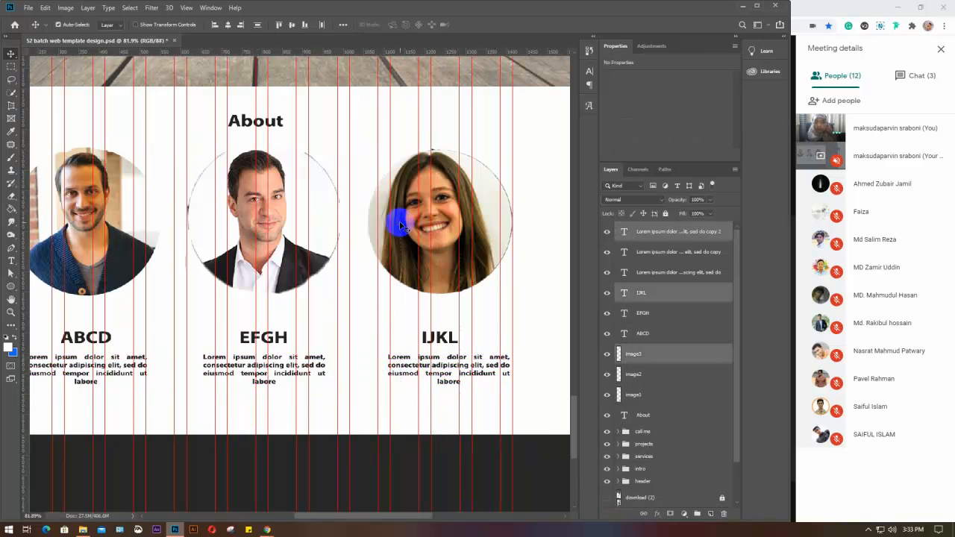
pyautogui.click(228, 25)
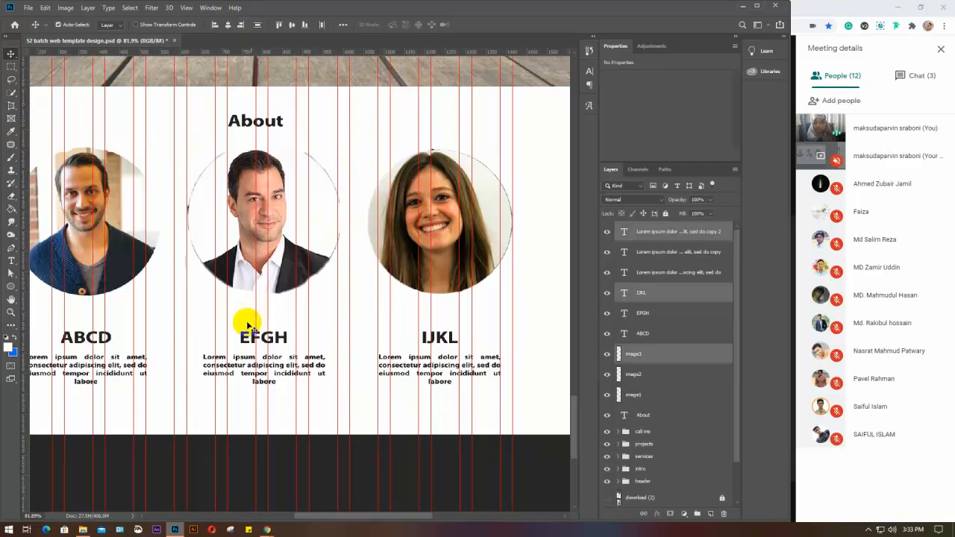
# Align the horizontal centers of the suited man's portrait, "EFGH" caption and the paragraph below it
pyautogui.moveTo(274, 410); pyautogui.dragTo(228, 213)
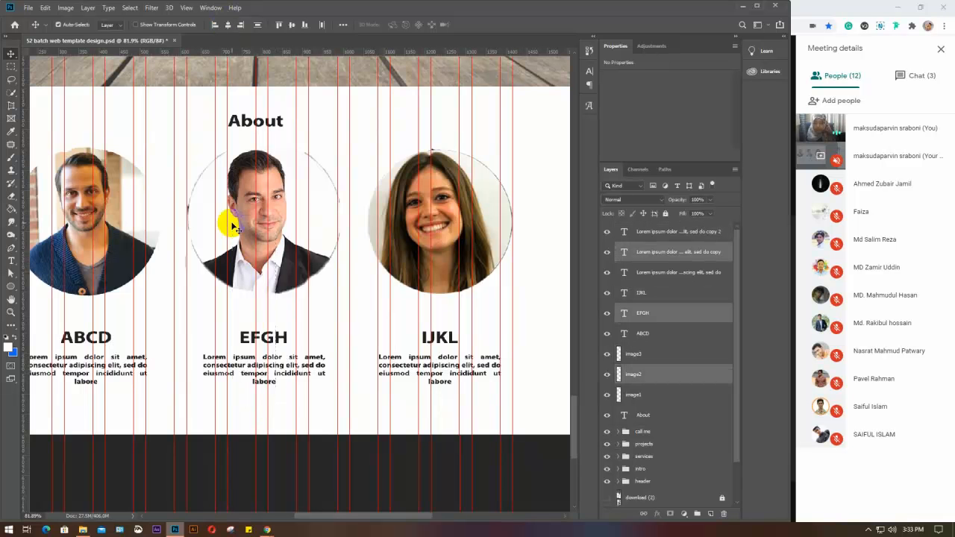
pyautogui.click(227, 25)
pyautogui.scroll(-4, 358, 269)
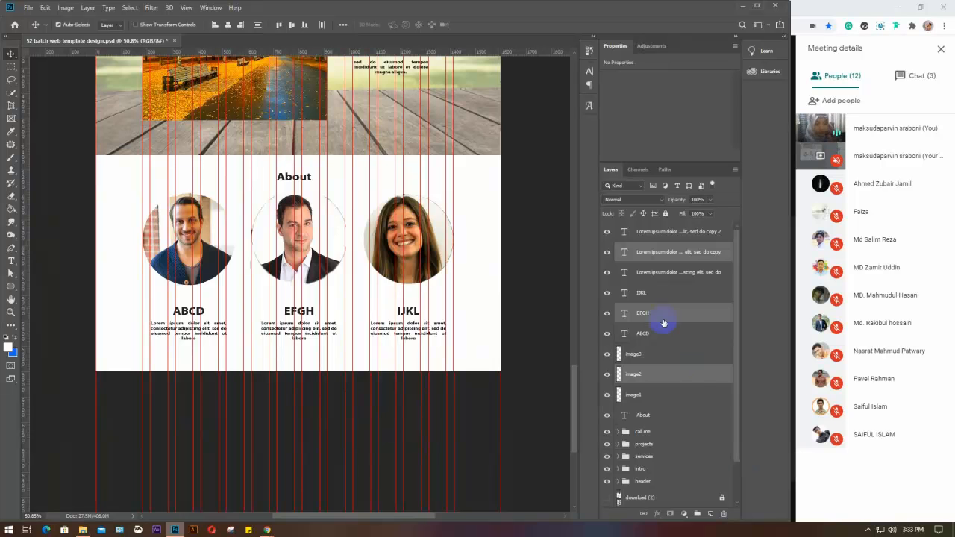
# Stack the "ABCD" caption and its paragraph layers above image1 and group the three as "per 1"
pyautogui.click(665, 397)
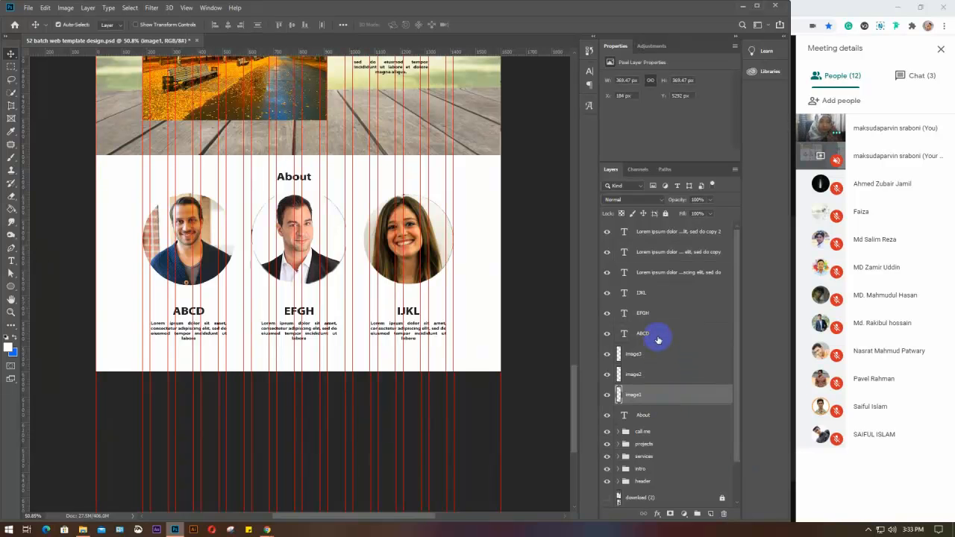
pyautogui.moveTo(659, 336); pyautogui.dragTo(653, 385)
pyautogui.moveTo(657, 277); pyautogui.dragTo(656, 368)
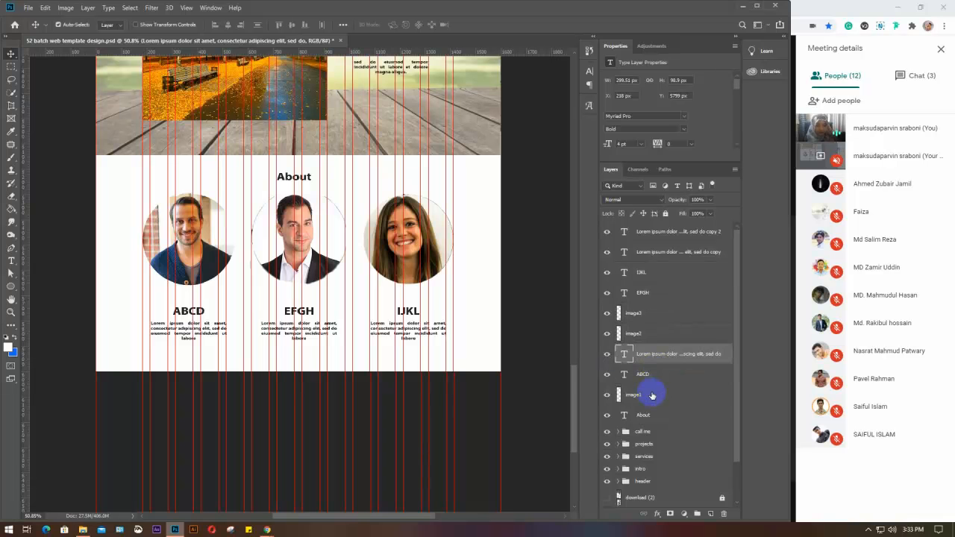
pyautogui.keyDown('shift'); pyautogui.click(652, 395); pyautogui.keyUp('shift')
pyautogui.hotkey('ctrl', 'g')
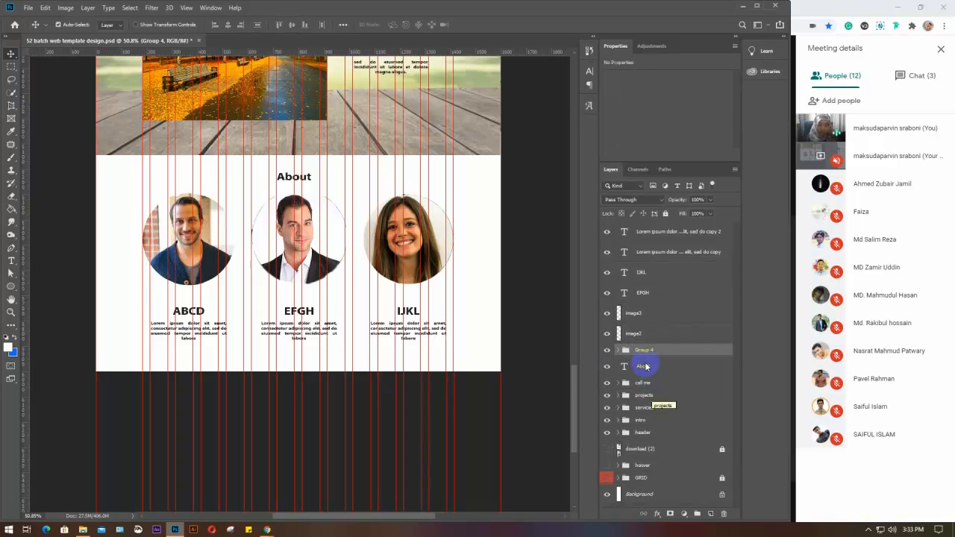
pyautogui.doubleClick(643, 350)
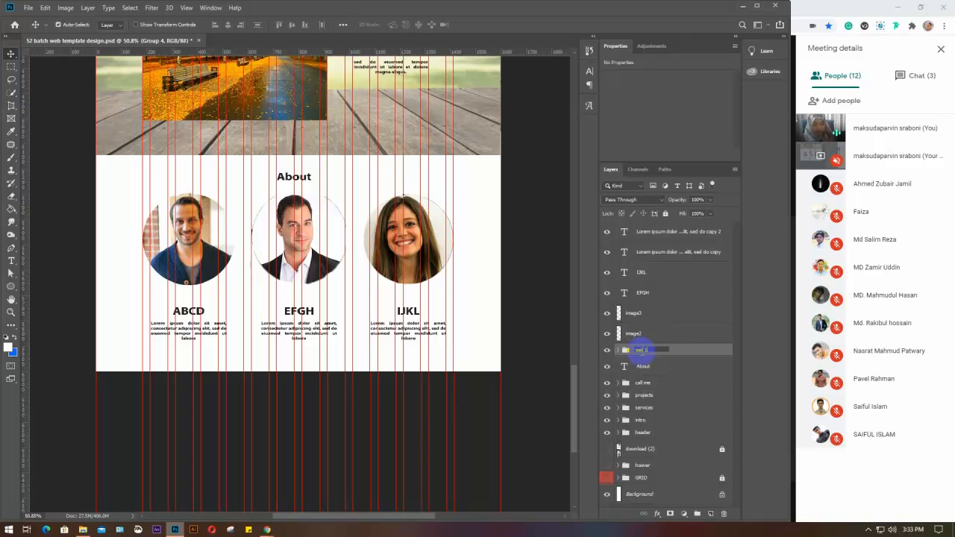
pyautogui.press('Return')
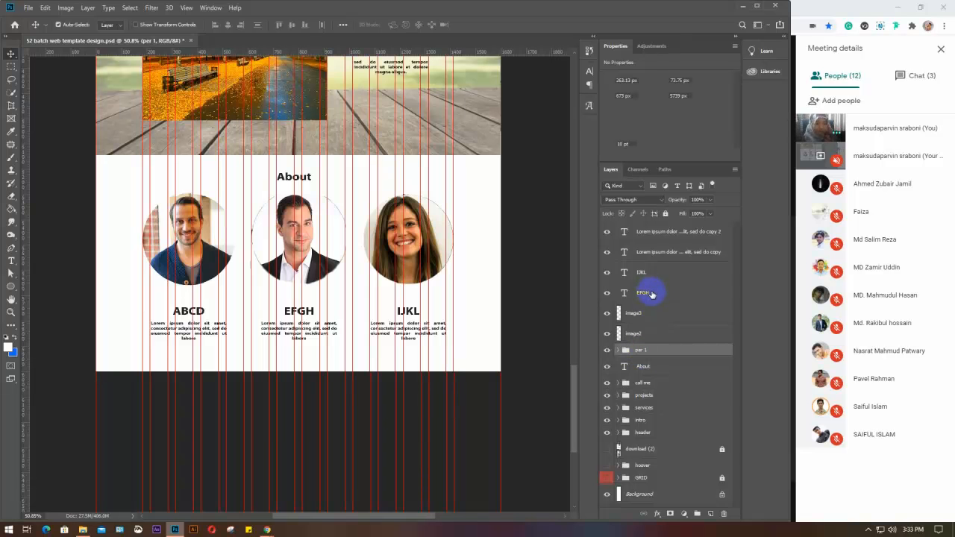
# Stack the "EFGH" caption and its paragraph layers above image2 and group the three as "per 2"
pyautogui.moveTo(651, 294); pyautogui.dragTo(652, 322)
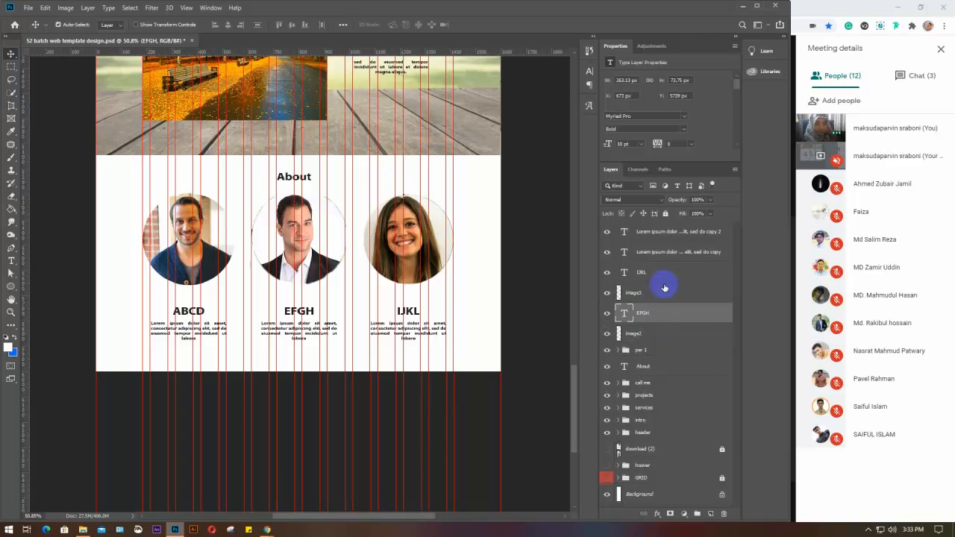
pyautogui.moveTo(664, 251); pyautogui.dragTo(655, 336)
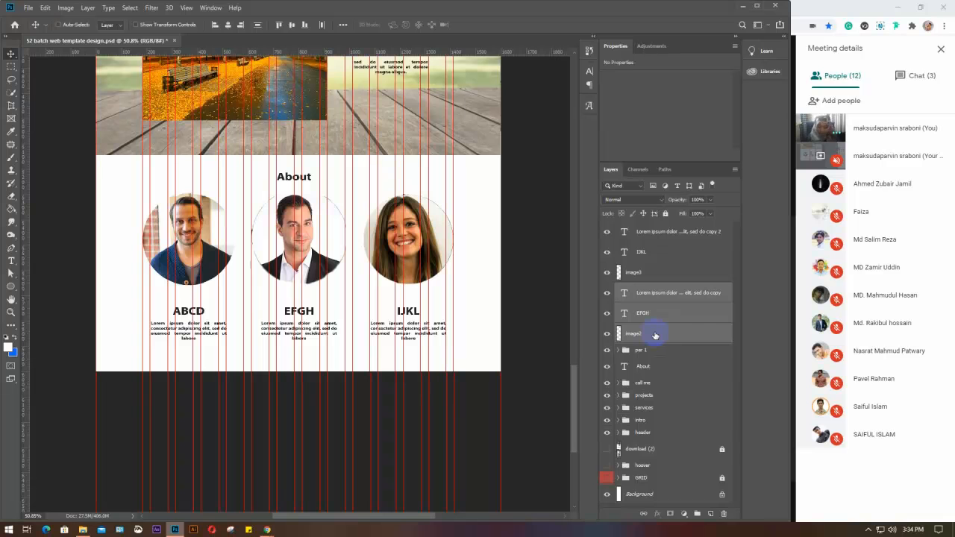
pyautogui.hotkey('ctrl', 'g')
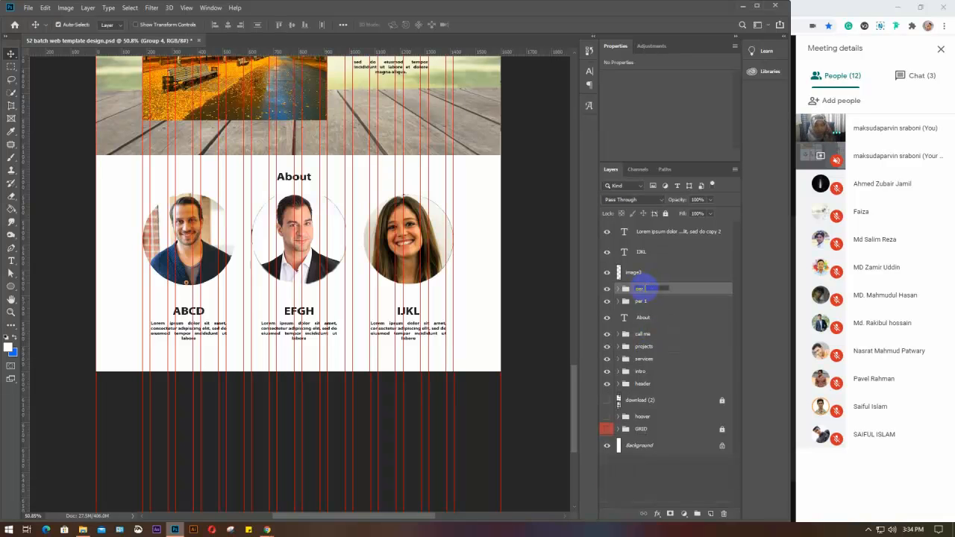
pyautogui.press('Return')
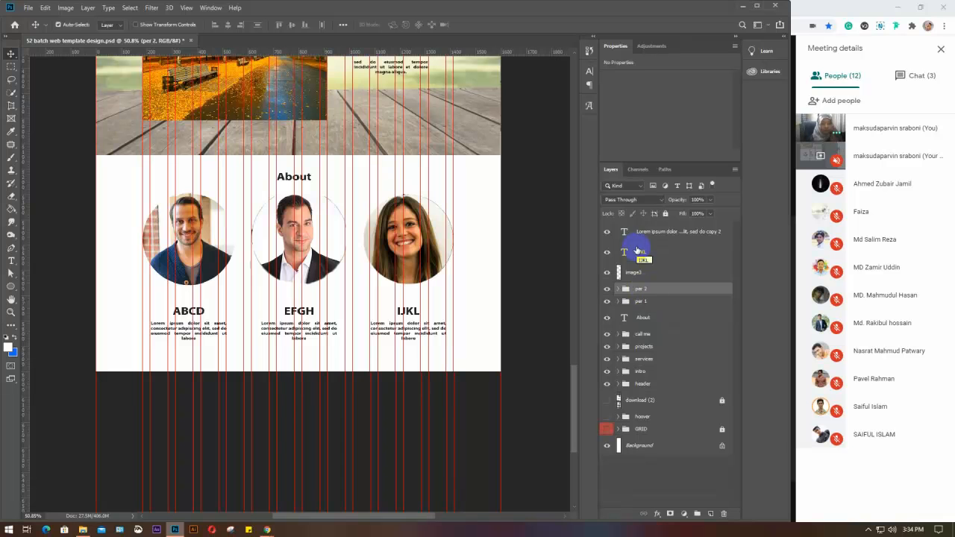
# Group image3, the "IJKL" caption and its paragraph into a layer group named "PER 3"
pyautogui.click(655, 238)
pyautogui.click(653, 273)
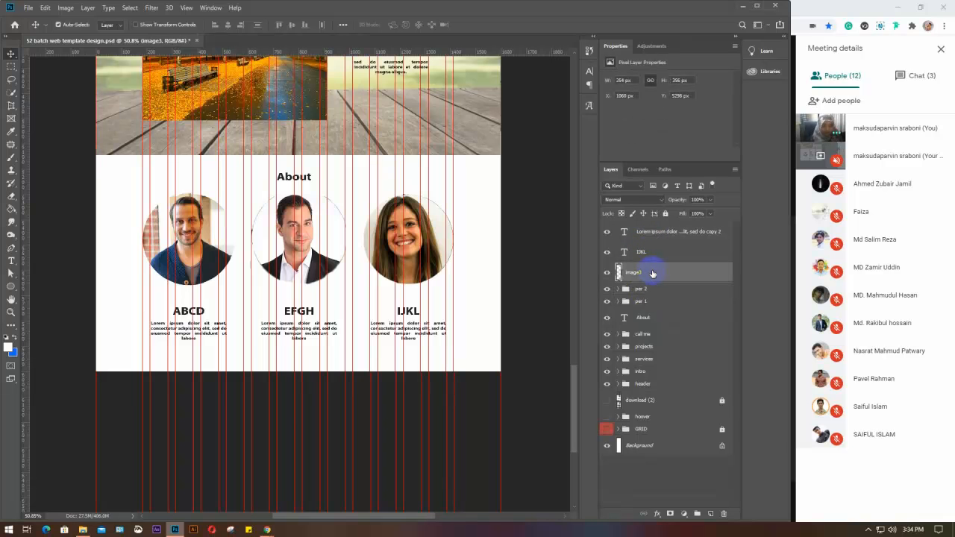
pyautogui.keyDown('shift'); pyautogui.click(660, 232); pyautogui.keyUp('shift')
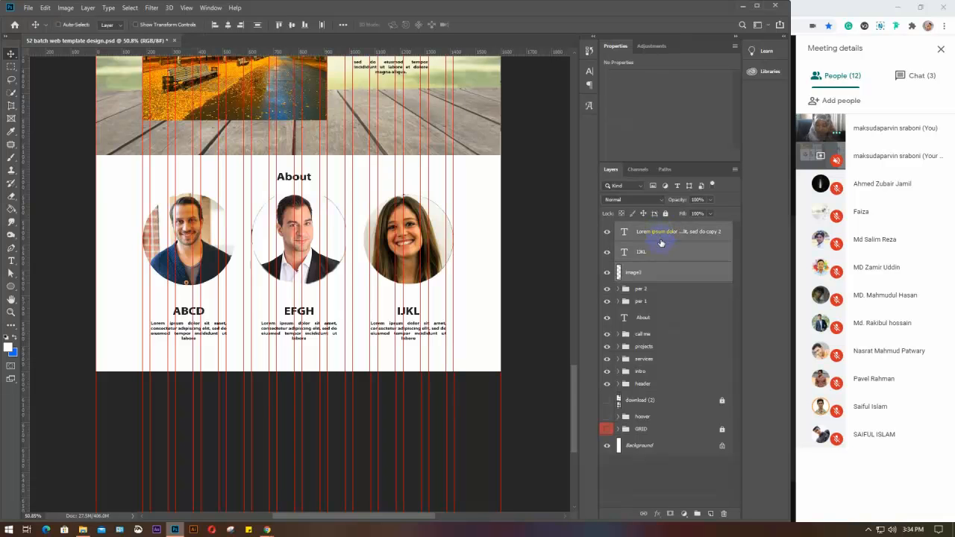
pyautogui.hotkey('ctrl', 'g')
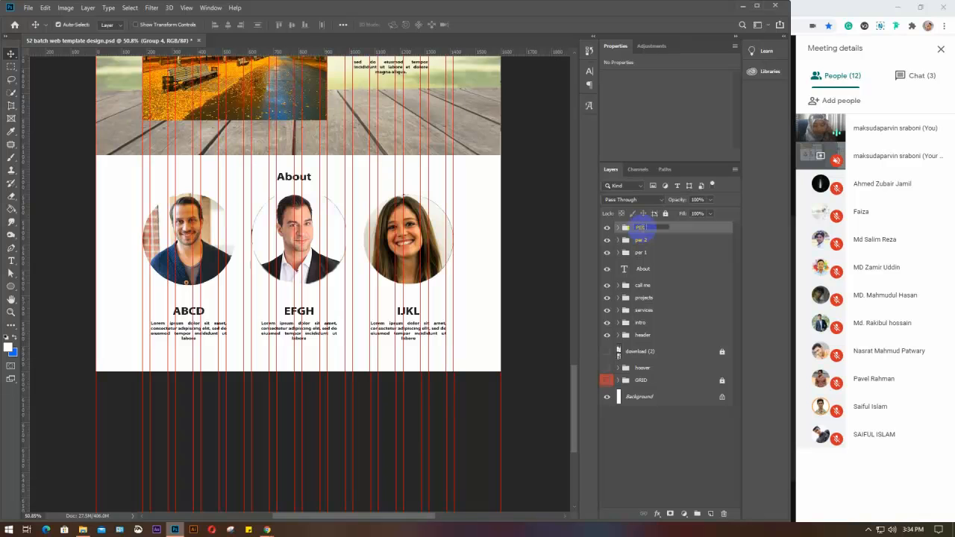
pyautogui.press('Return')
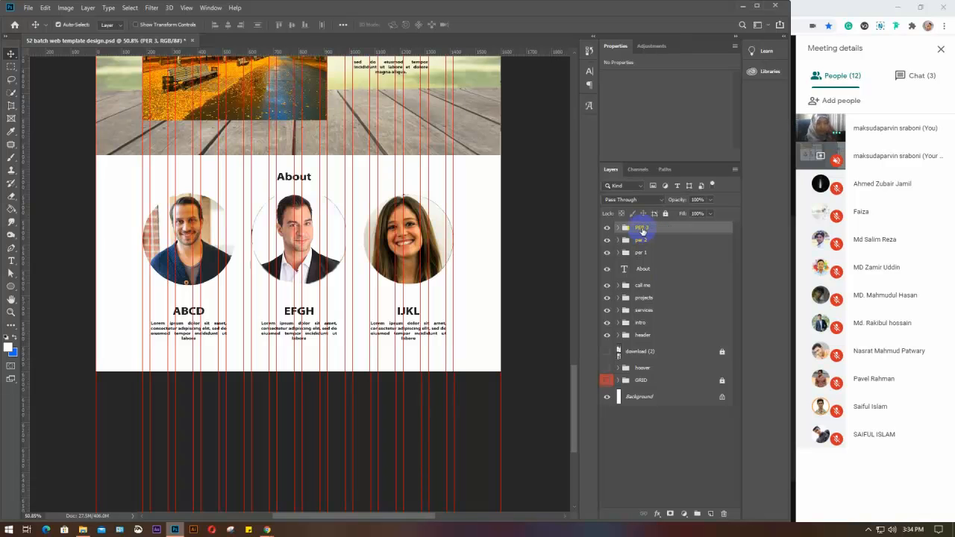
# Group the "About" heading with the three person groups into a layer group named "ABOUT"
pyautogui.click(607, 269)
pyautogui.click(608, 270)
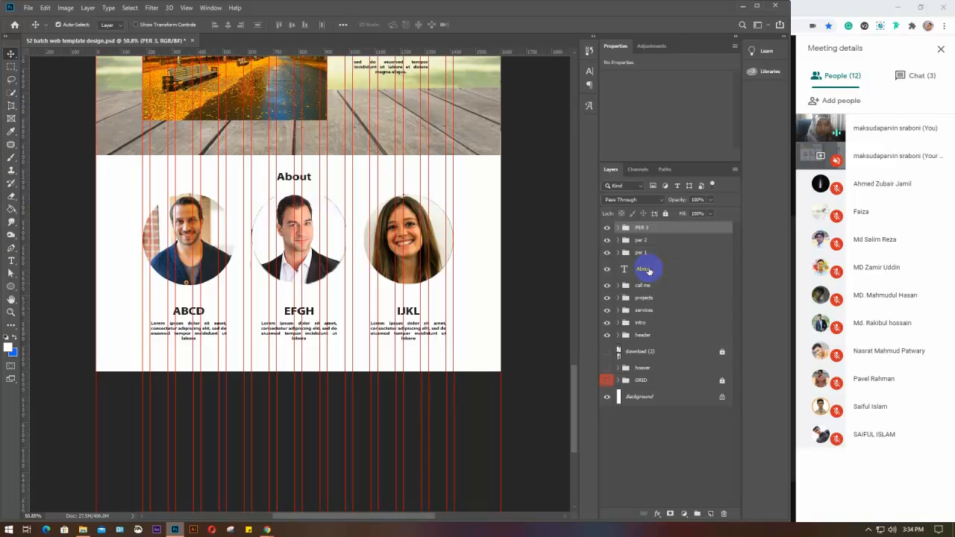
pyautogui.keyDown('shift'); pyautogui.click(648, 271); pyautogui.keyUp('shift')
pyautogui.hotkey('ctrl', 'g')
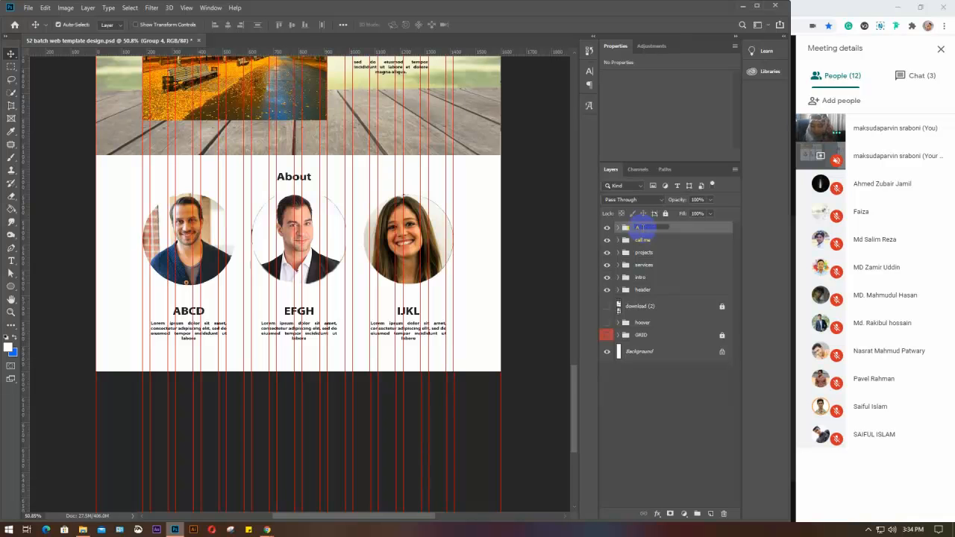
pyautogui.press('Return')
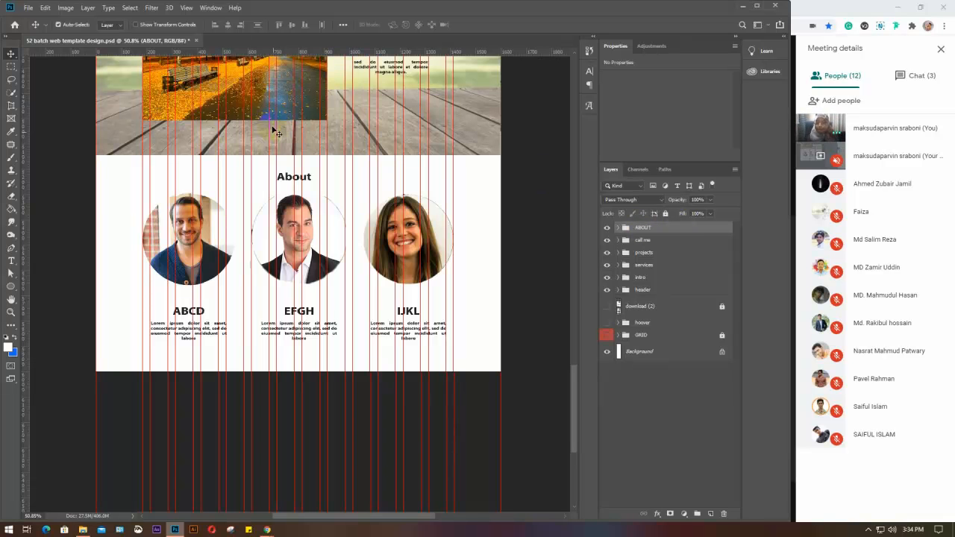
# Extend the canvas height to 7000 pixels, anchored at the top center so the new space is added below
pyautogui.hotkey('ctrl', 'alt', 'c')
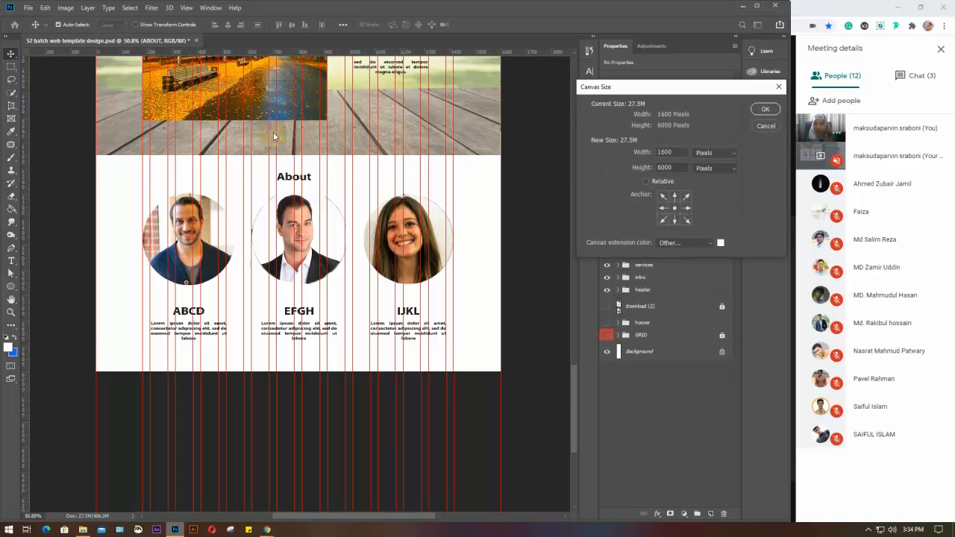
pyautogui.doubleClick(661, 167)
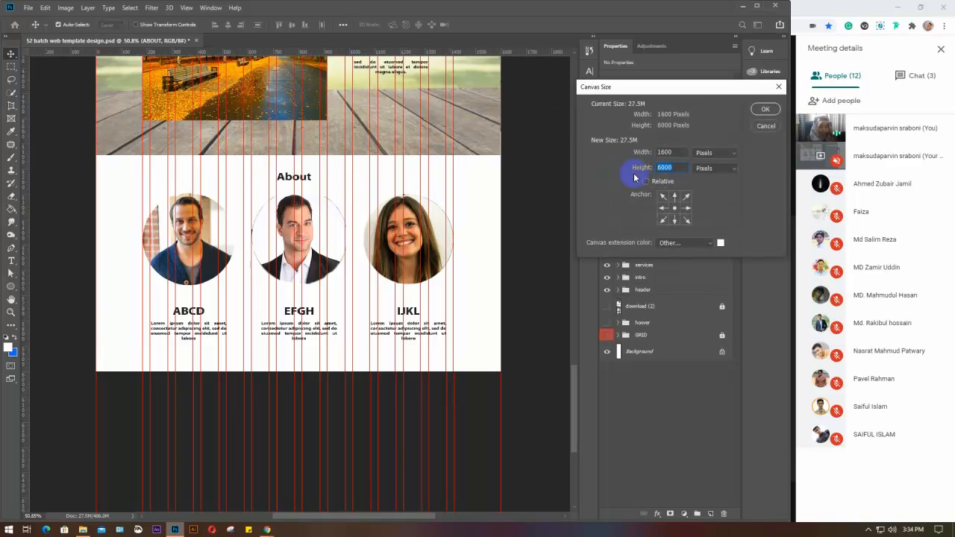
pyautogui.write('7000')
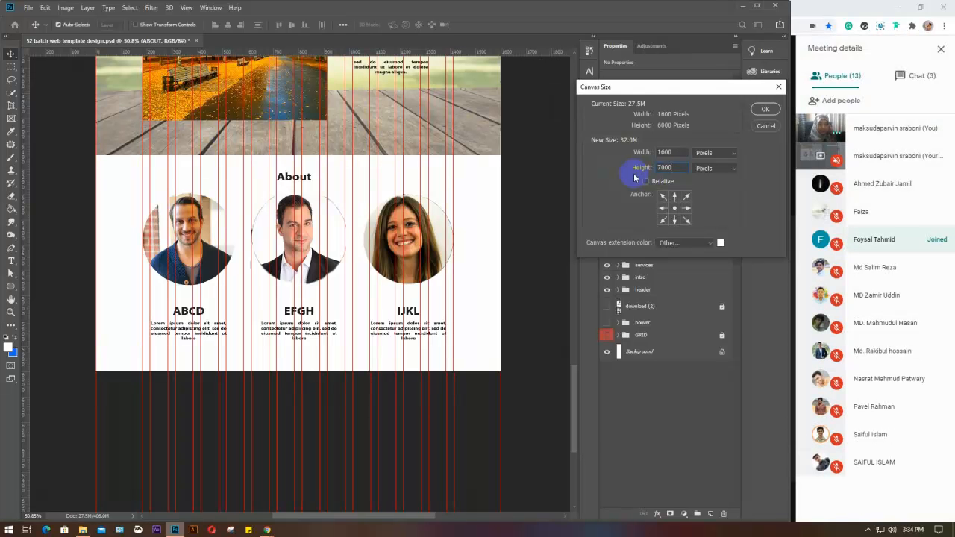
pyautogui.click(678, 196)
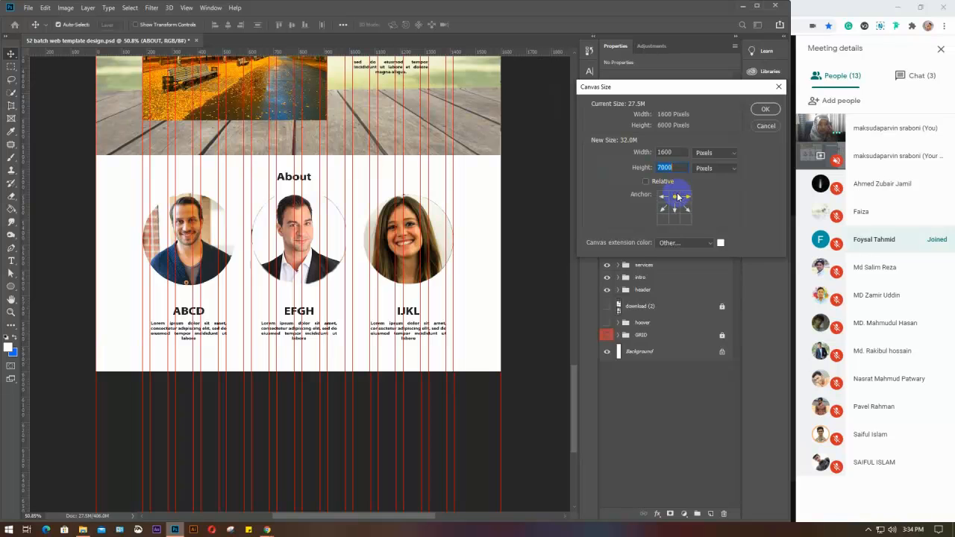
pyautogui.press('Return')
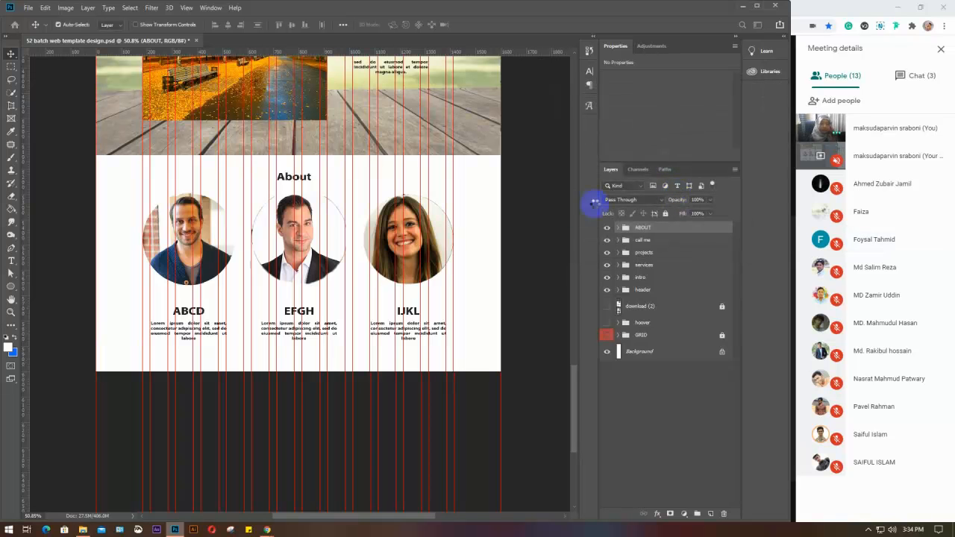
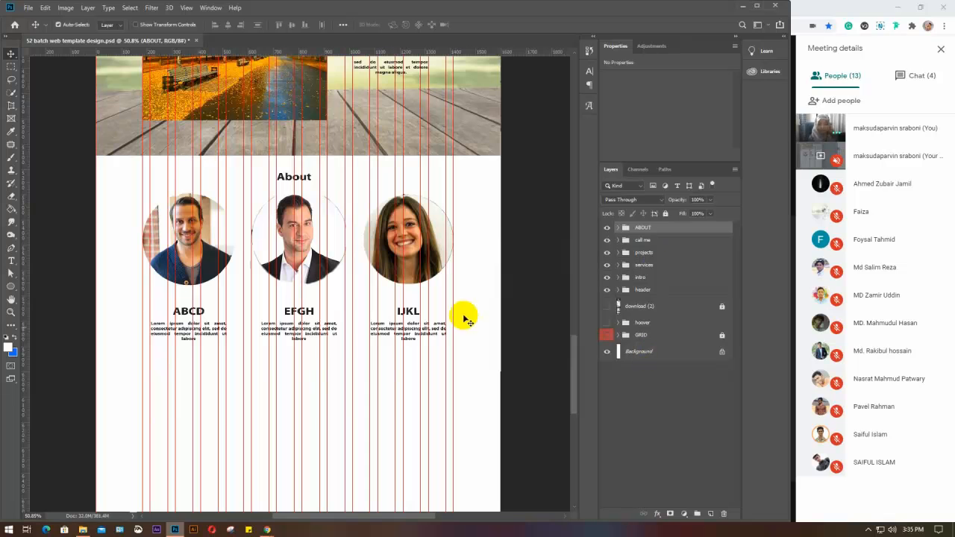
# Draw a full-width rectangle about 1600 × 687 px below the About section's paragraphs and fill it dark gray
pyautogui.scroll(-1, 342, 350)
pyautogui.scroll(-5, 342, 349)
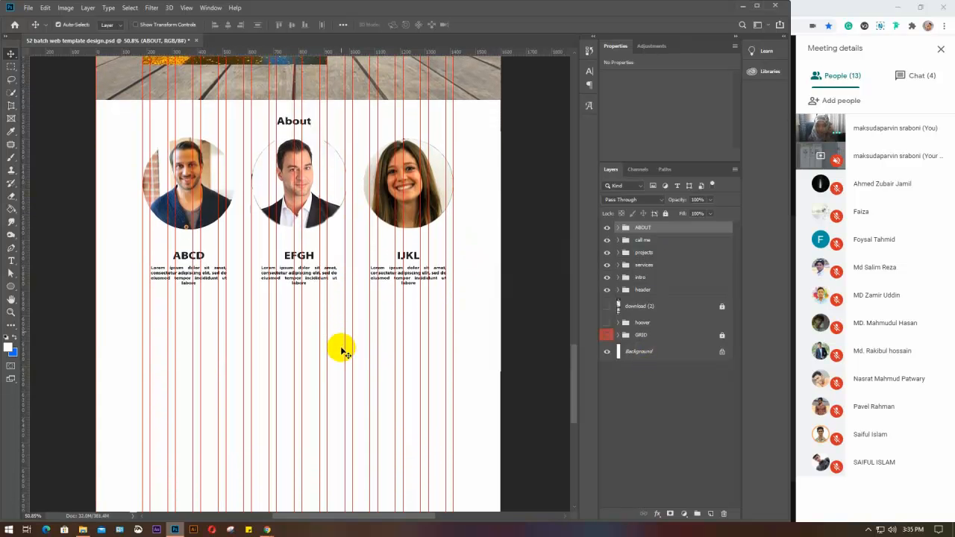
pyautogui.scroll(-6, 341, 349)
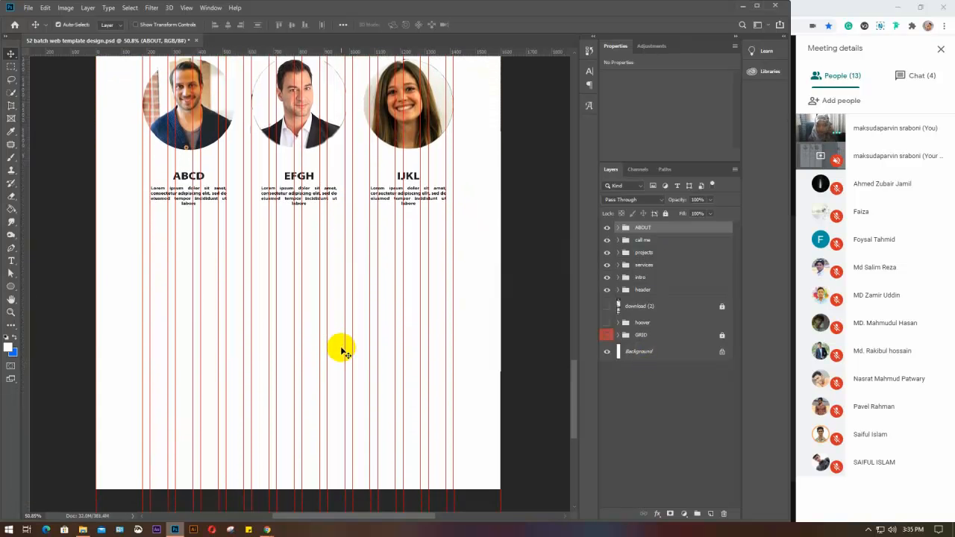
pyautogui.scroll(-7, 315, 295)
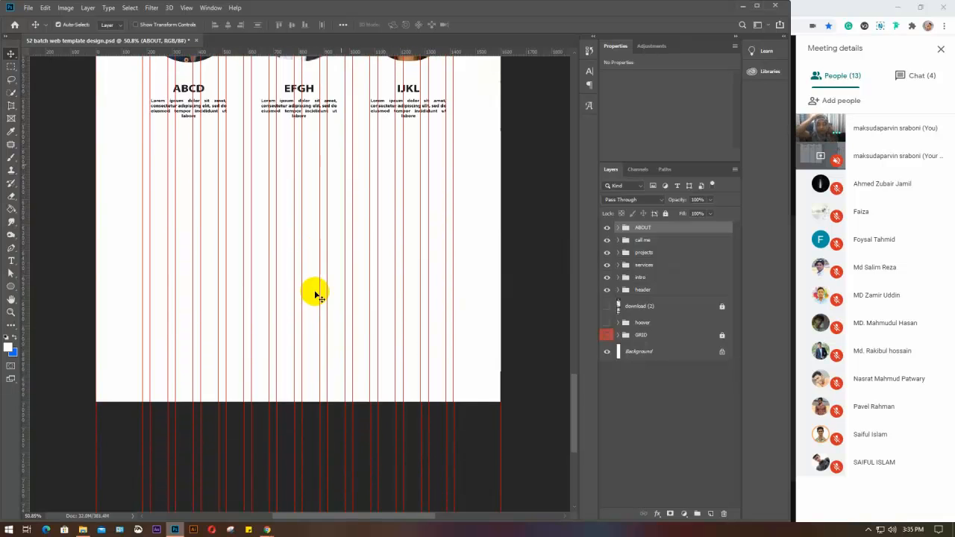
pyautogui.scroll(-2, 320, 247)
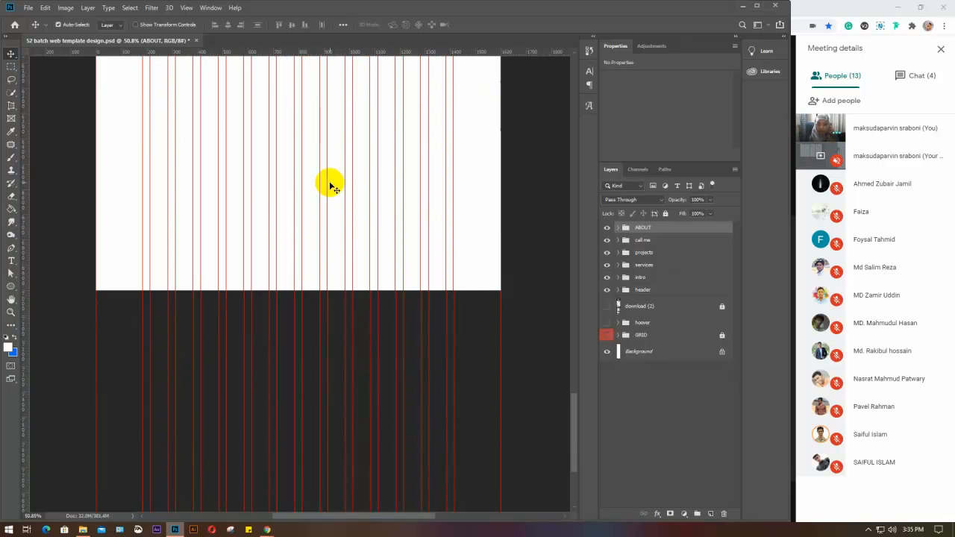
pyautogui.moveTo(335, 179); pyautogui.dragTo(332, 327)
pyautogui.scroll(-3, 333, 327)
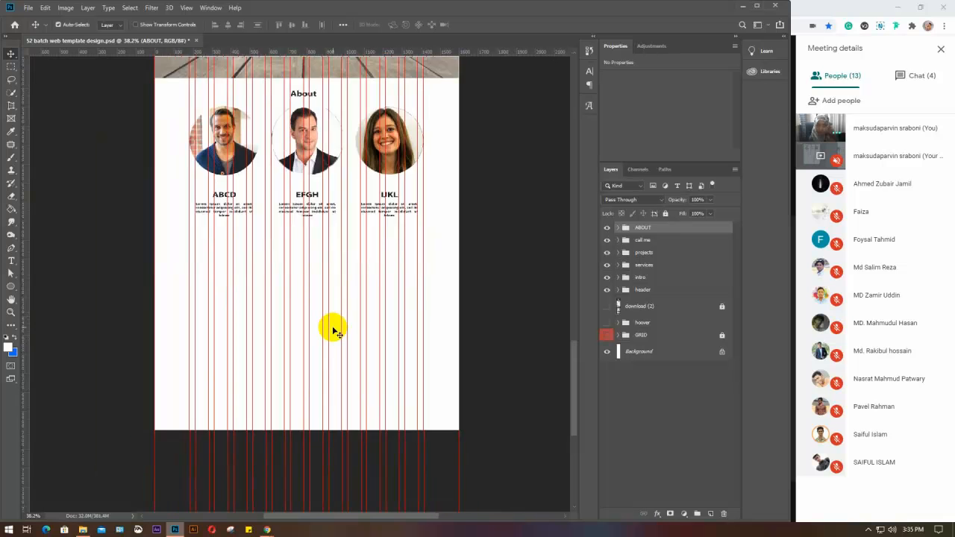
pyautogui.moveTo(337, 283); pyautogui.dragTo(332, 350)
pyautogui.scroll(-2, 333, 357)
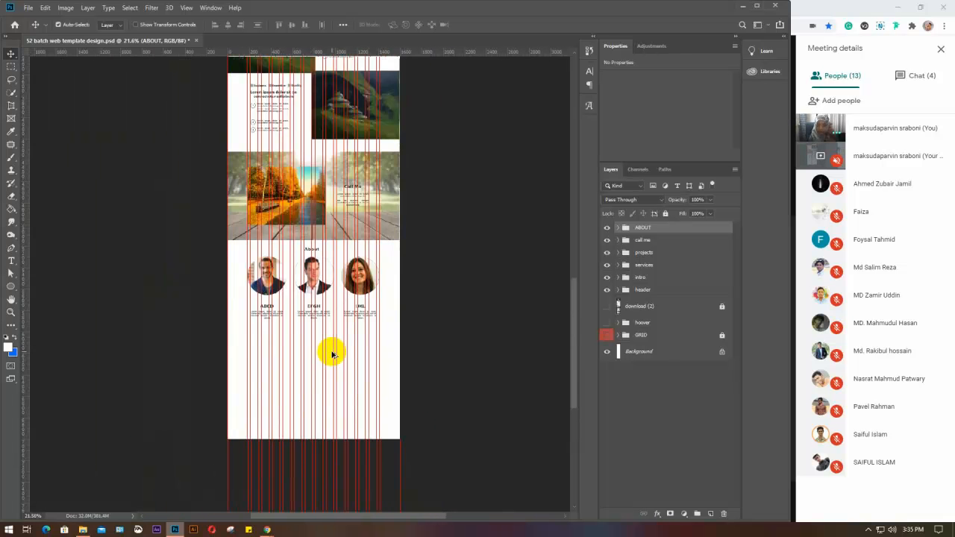
pyautogui.scroll(1, 333, 355)
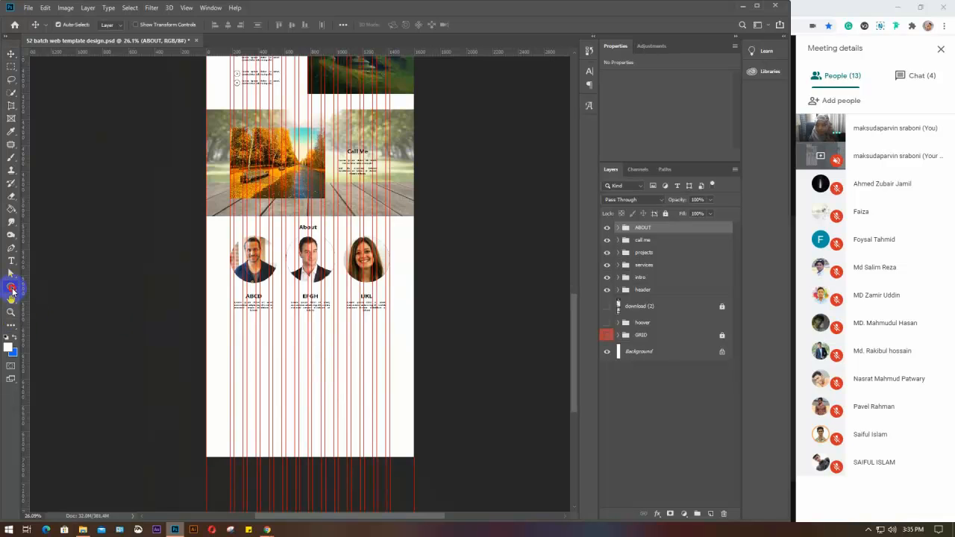
pyautogui.rightClick(12, 289)
pyautogui.click(52, 286)
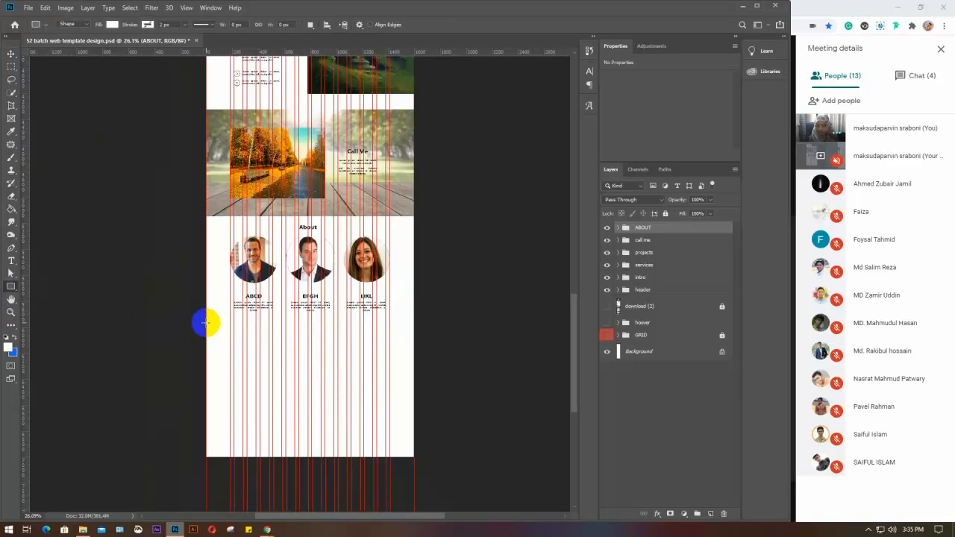
pyautogui.moveTo(206, 322); pyautogui.dragTo(414, 411)
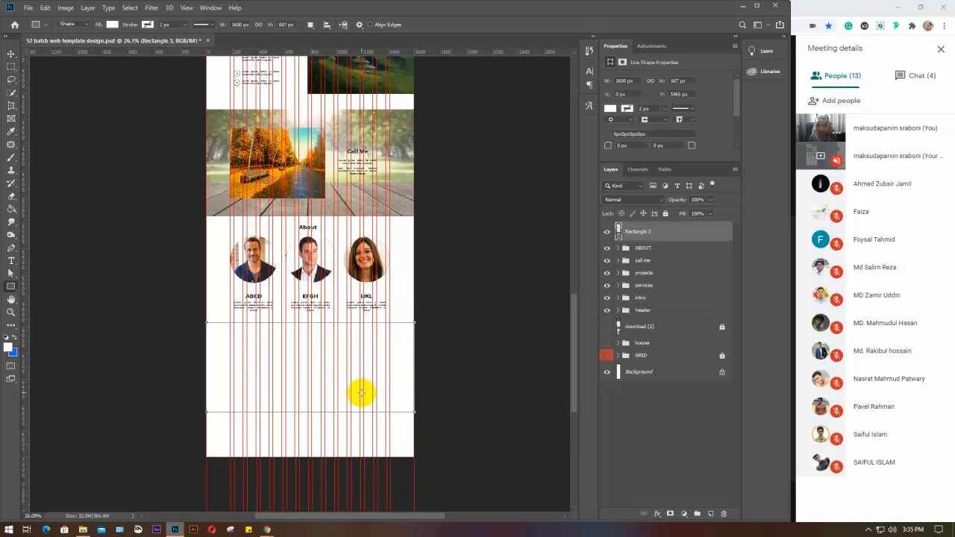
pyautogui.click(611, 108)
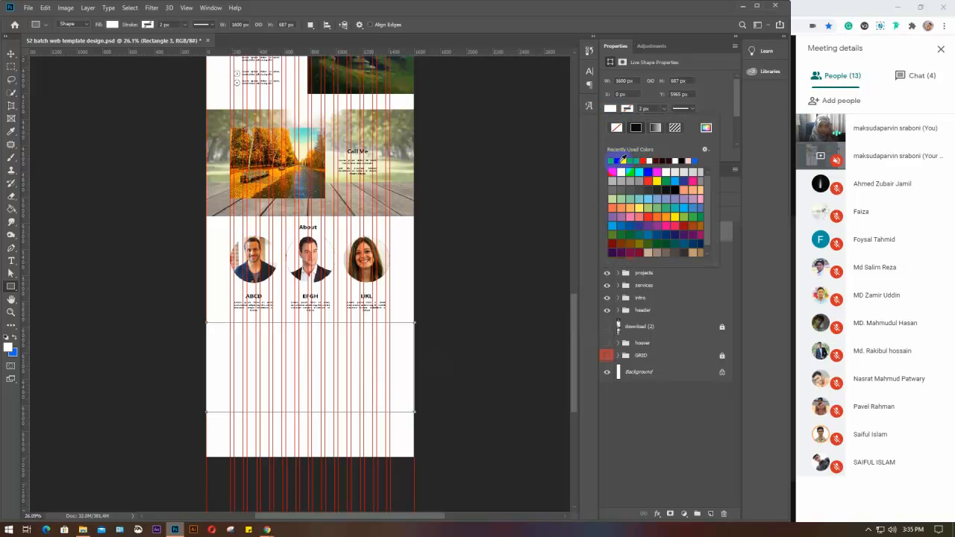
pyautogui.click(658, 192)
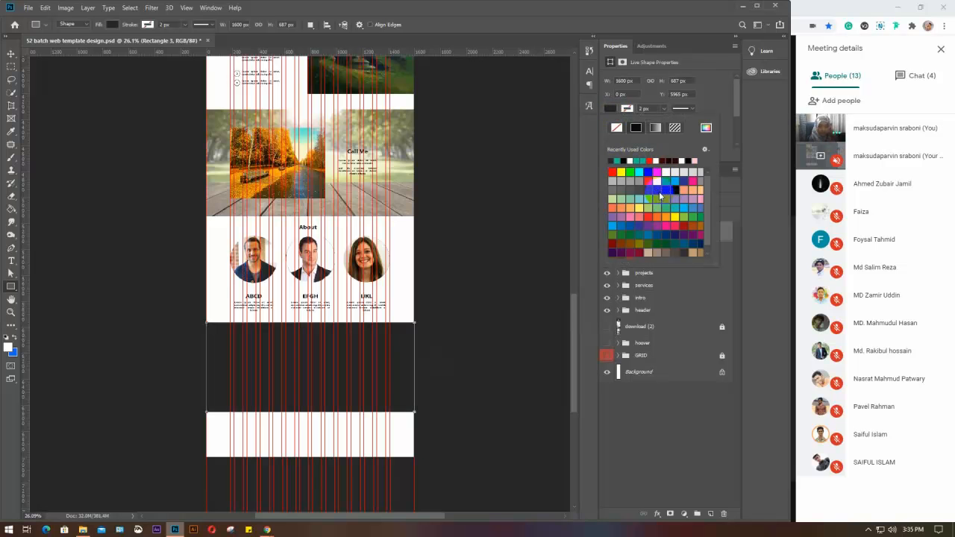
# Switch to the browser's Google Images page and search for "mirpur map"
pyautogui.click(422, 256)
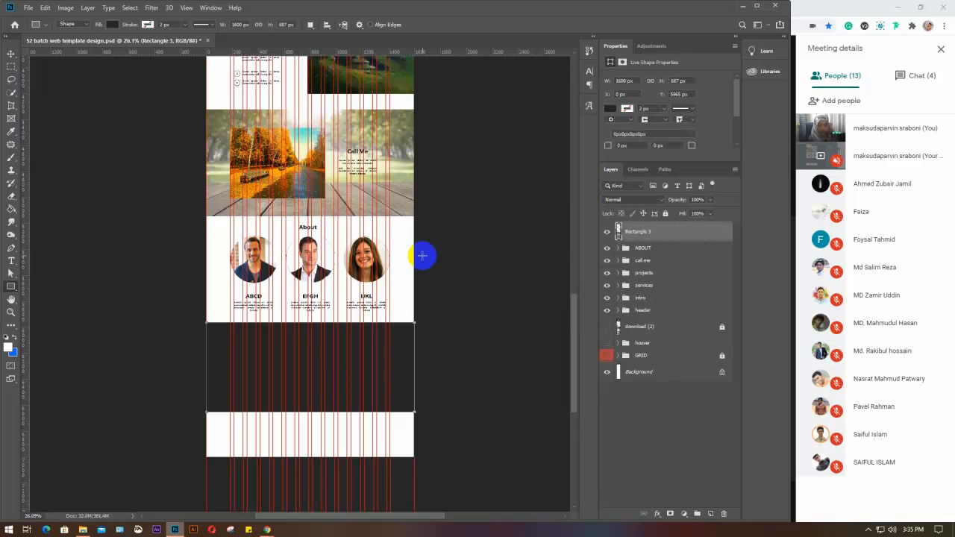
pyautogui.press('v')
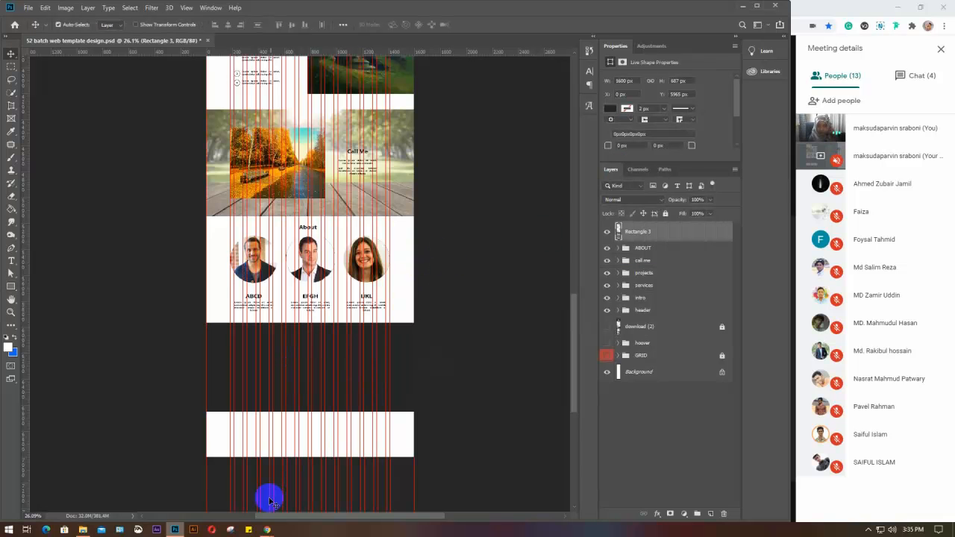
pyautogui.click(268, 529)
pyautogui.click(241, 494)
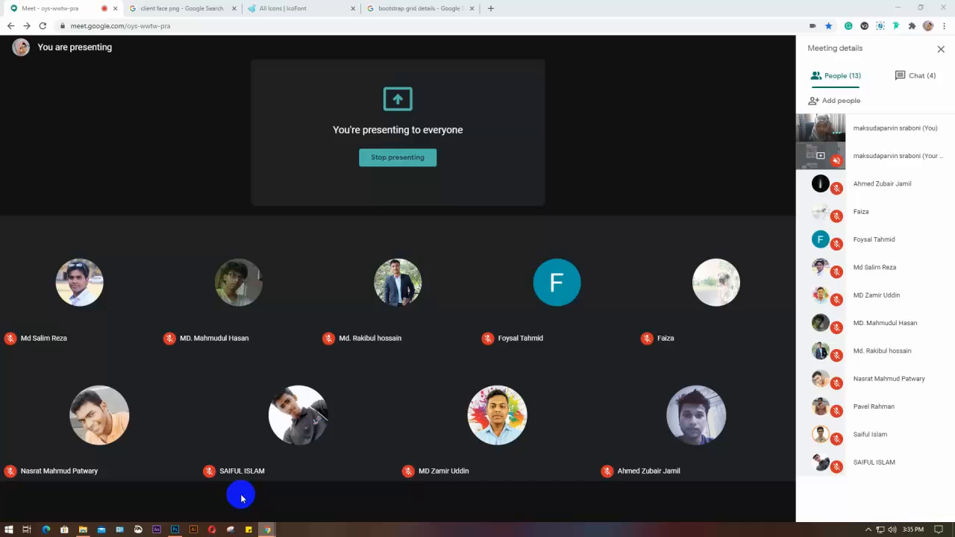
pyautogui.click(195, 9)
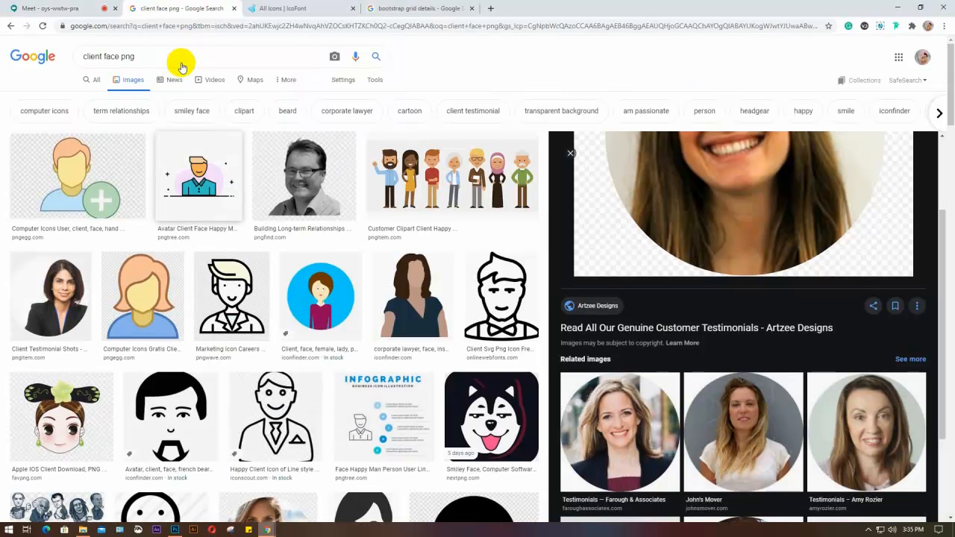
pyautogui.tripleClick(130, 60)
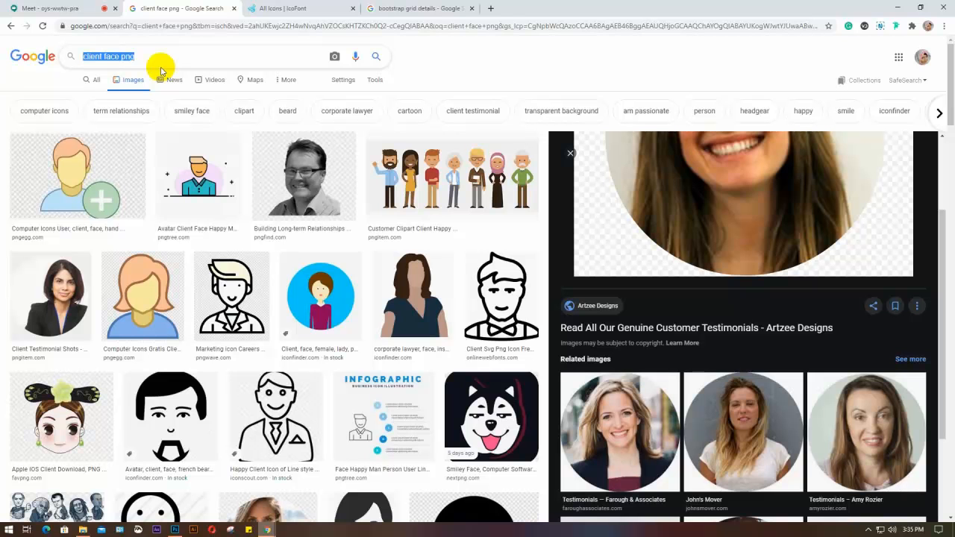
pyautogui.write('MIR')
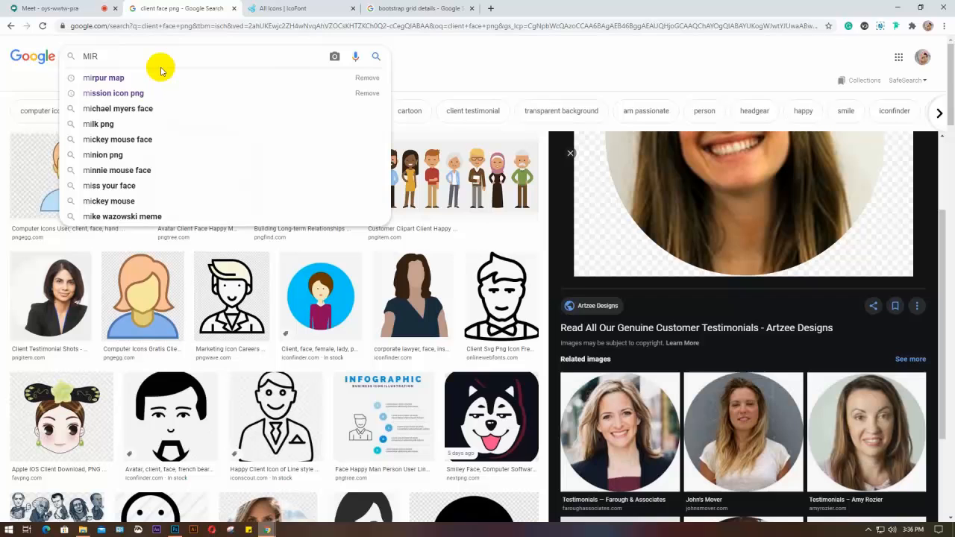
pyautogui.click(160, 72)
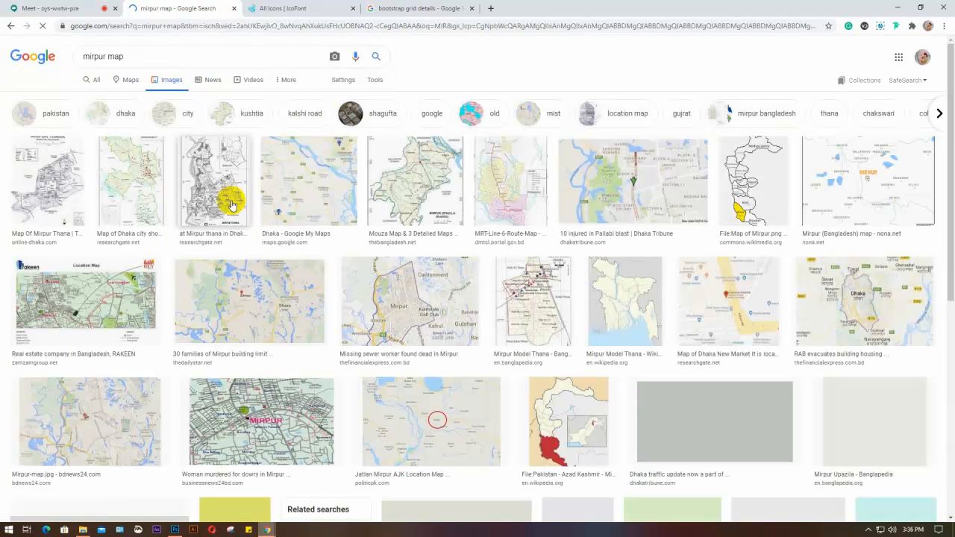
# Browse the Mirpur map image results and preview candidate maps for the template's dark section
pyautogui.scroll(-4, 232, 206)
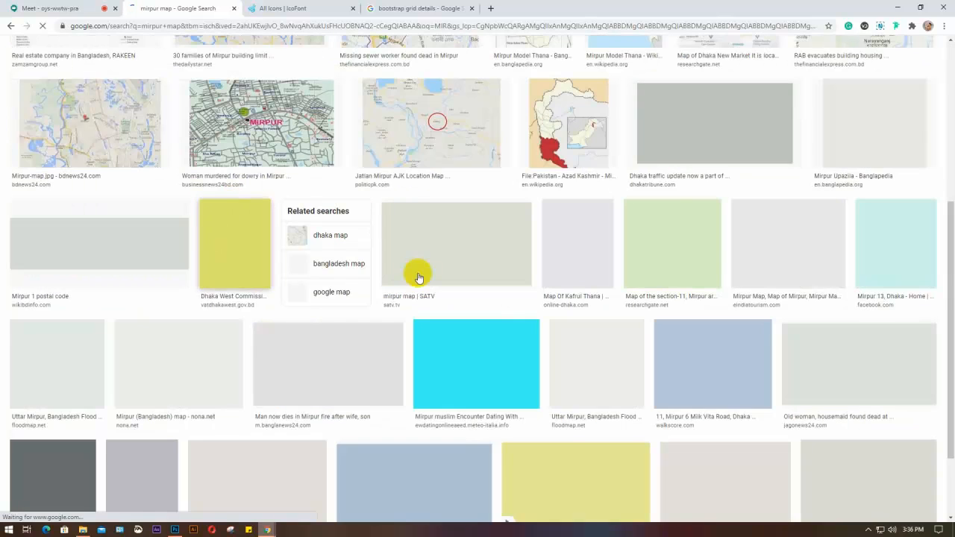
pyautogui.click(403, 127)
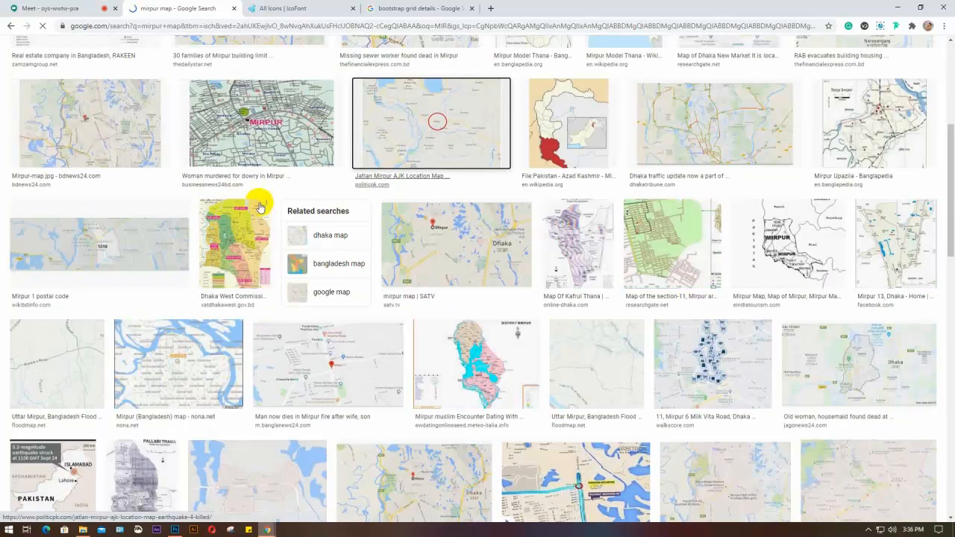
pyautogui.scroll(-3, 255, 197)
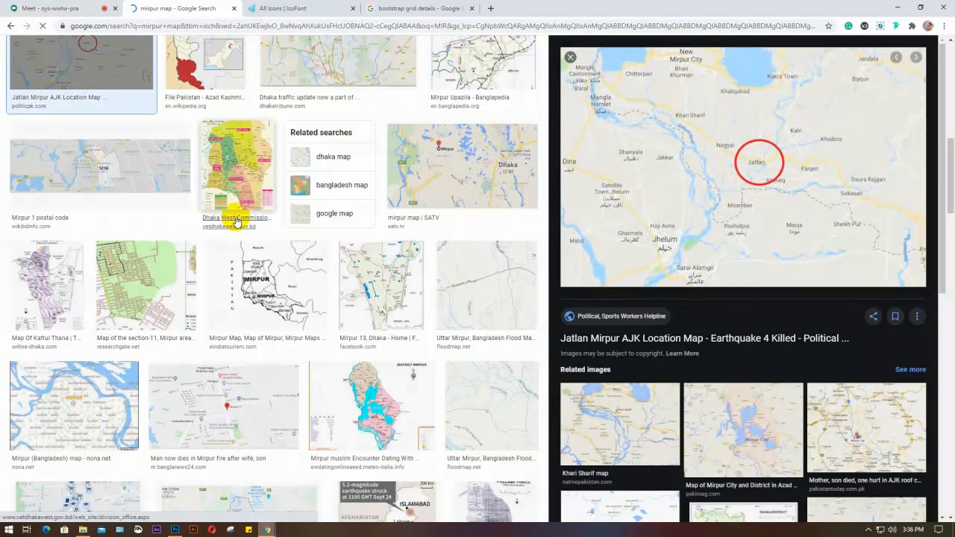
pyautogui.scroll(-5, 236, 221)
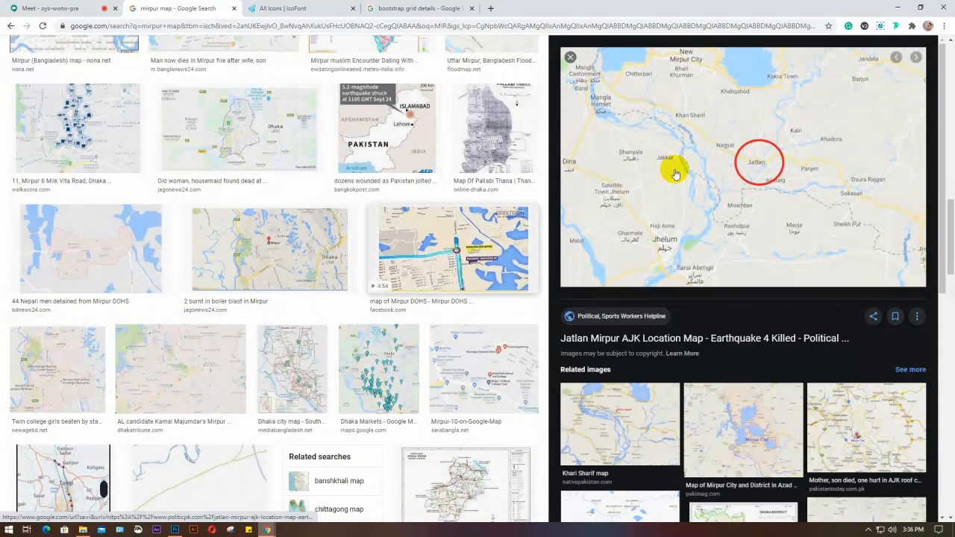
pyautogui.scroll(-3, 694, 158)
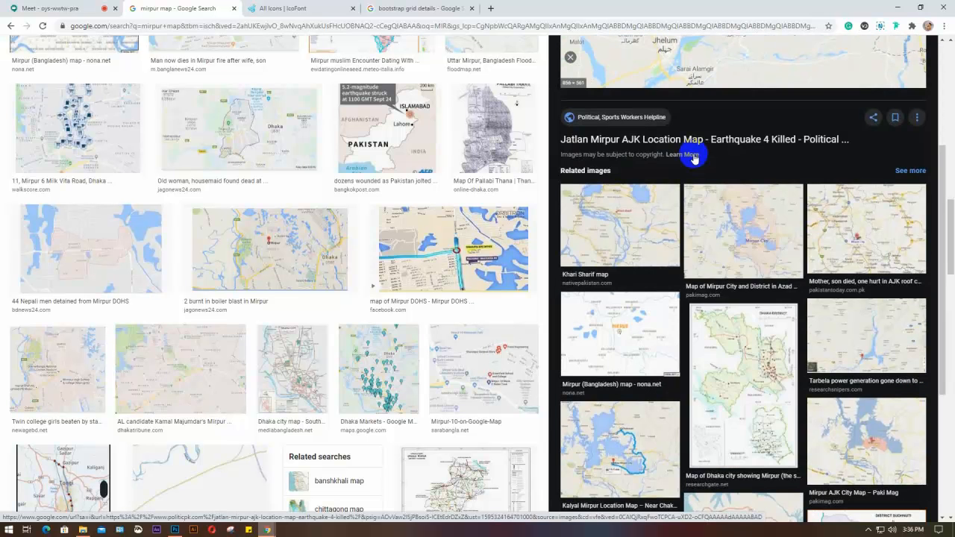
pyautogui.scroll(3, 694, 159)
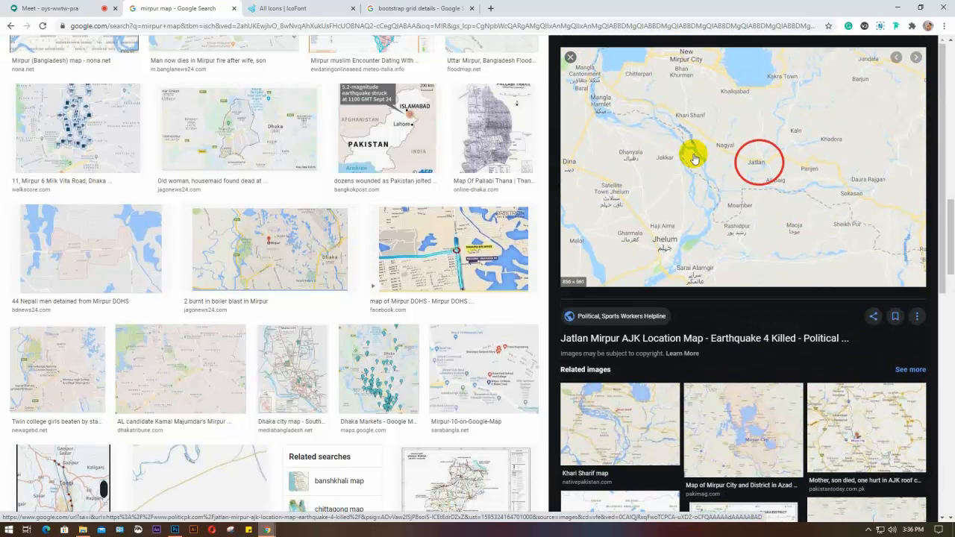
pyautogui.scroll(-5, 694, 158)
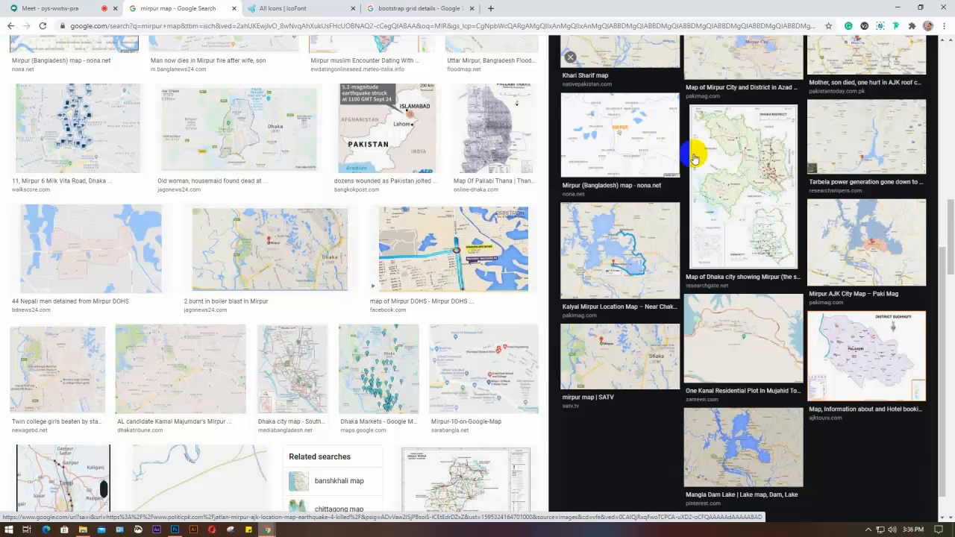
pyautogui.click(621, 359)
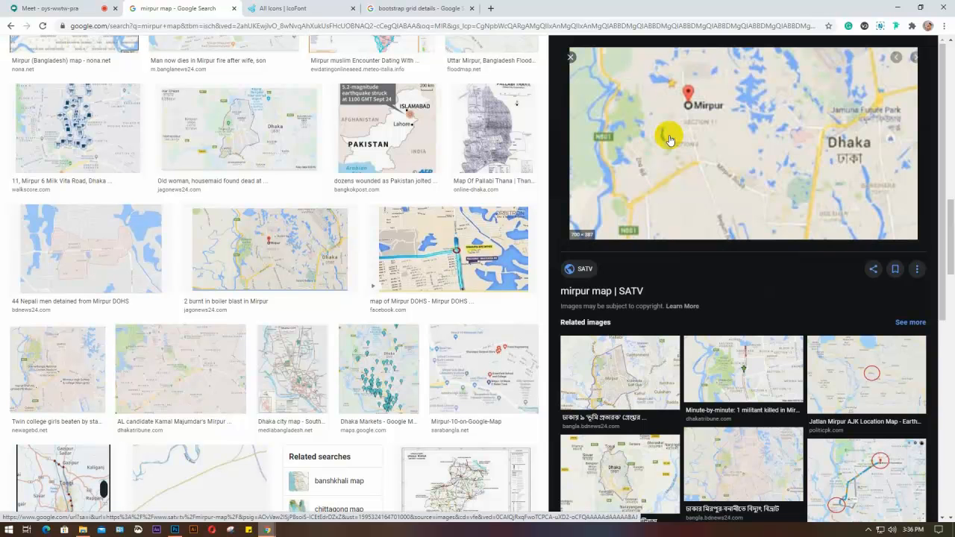
pyautogui.scroll(-3, 672, 123)
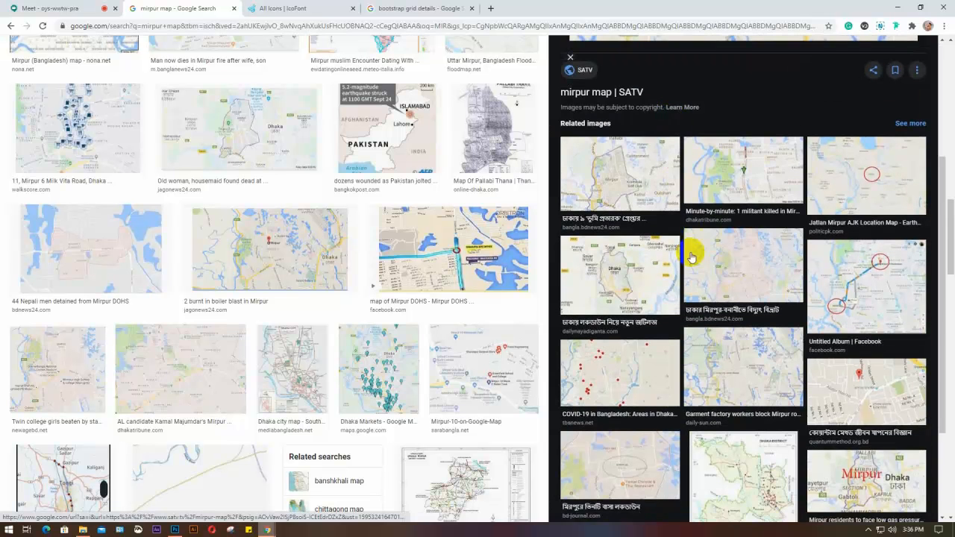
pyautogui.scroll(-2, 693, 254)
pyautogui.scroll(-2, 687, 224)
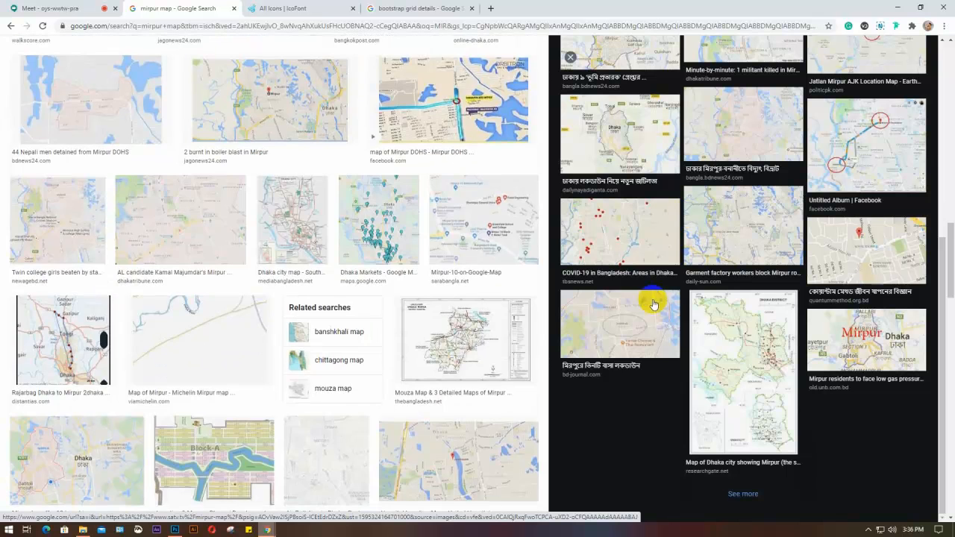
pyautogui.scroll(-3, 280, 287)
# Copy the Prothom Alo map image with the Mirpur area outlined in red and paste it into the Photoshop web template
pyautogui.click(70, 262)
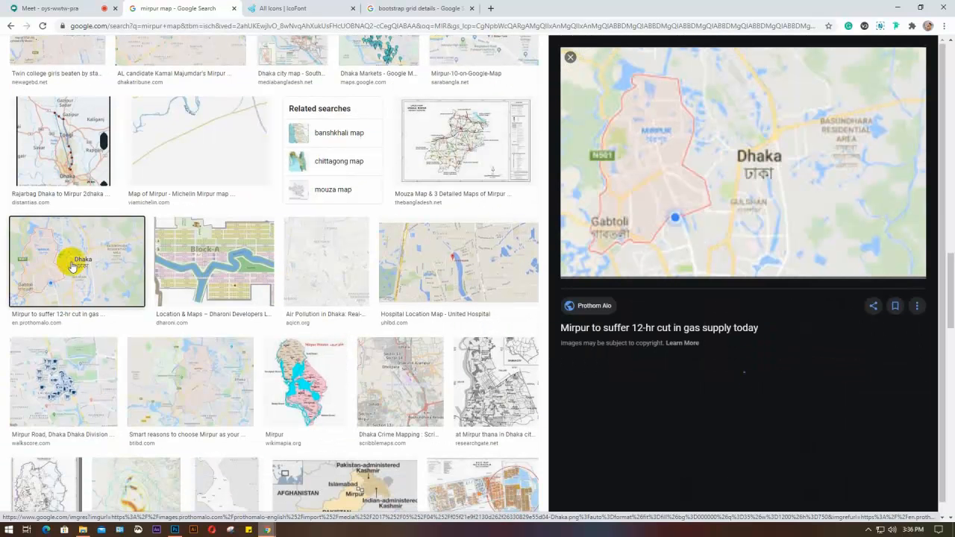
pyautogui.rightClick(714, 140)
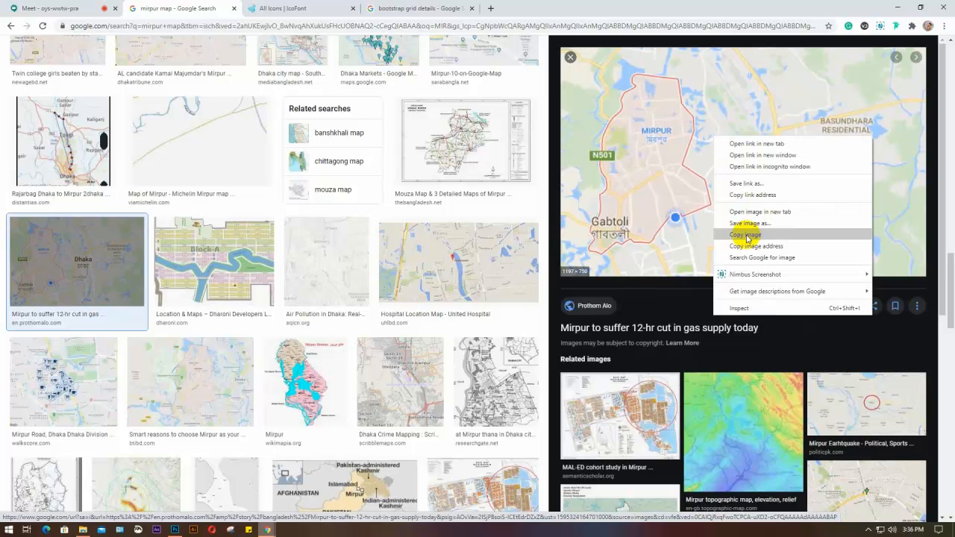
pyautogui.click(747, 234)
pyautogui.click(71, 9)
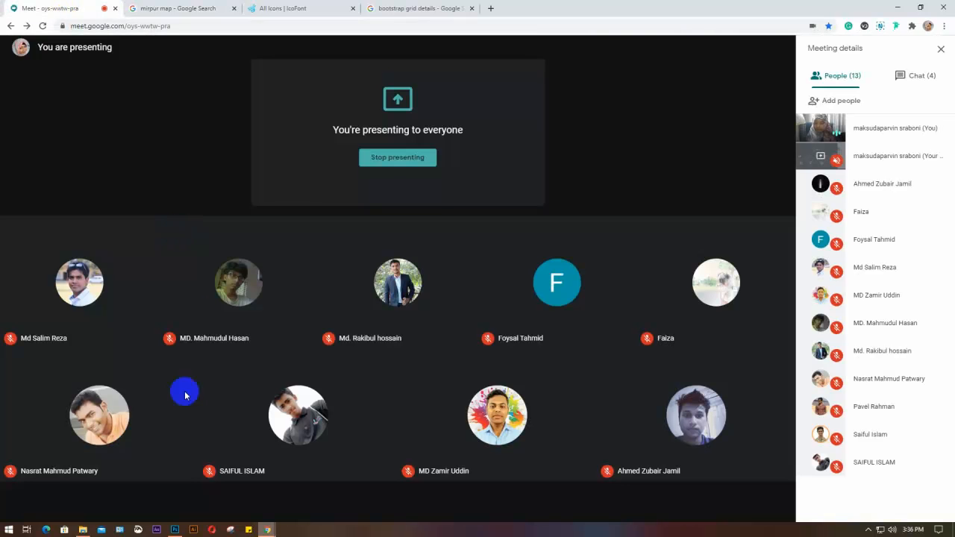
pyautogui.click(174, 530)
pyautogui.click(355, 364)
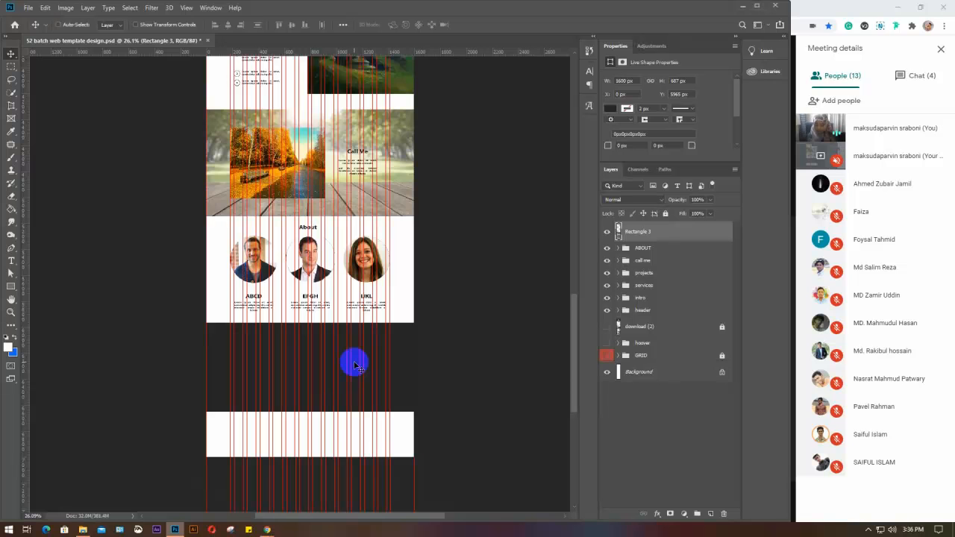
pyautogui.hotkey('ctrl', 'v')
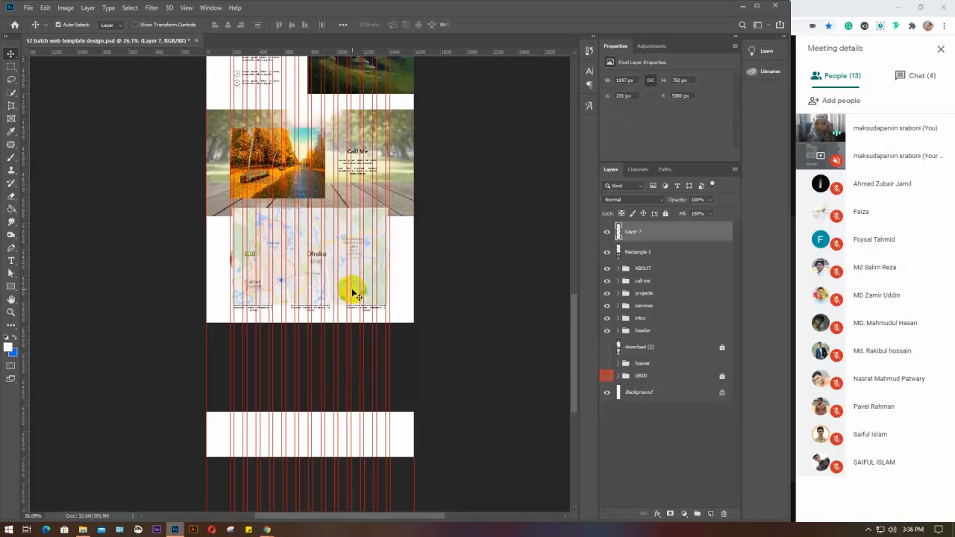
# Scale the pasted map down to about 570 × 357 px and place it in the left half of the dark rectangle
pyautogui.hotkey('ctrl', 't')
pyautogui.moveTo(389, 304); pyautogui.dragTo(284, 376)
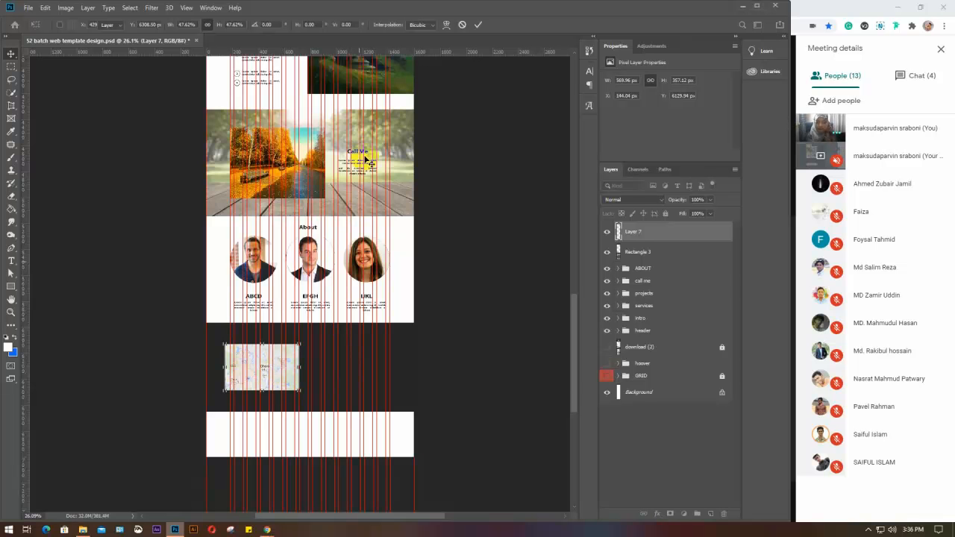
pyautogui.scroll(-3, 380, 149)
pyautogui.scroll(-8, 381, 149)
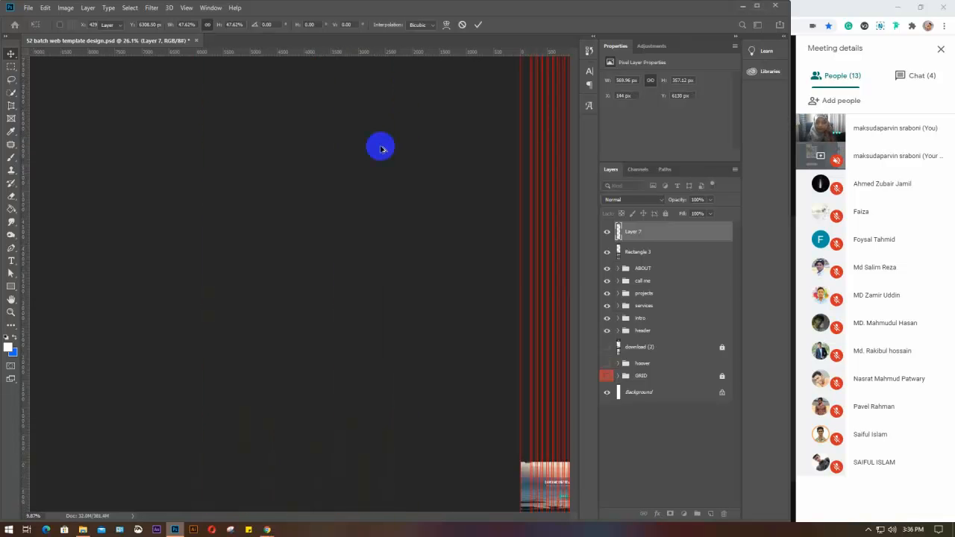
pyautogui.press('Return')
# Move the map horizontally to the right half of the dark rectangle, ending at the last grid guide
pyautogui.scroll(5, 307, 156)
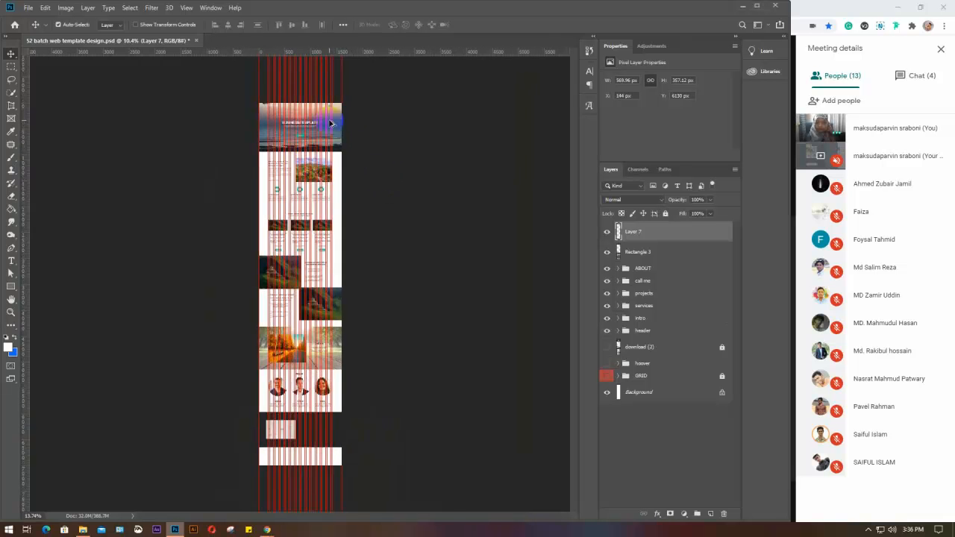
pyautogui.scroll(6, 321, 101)
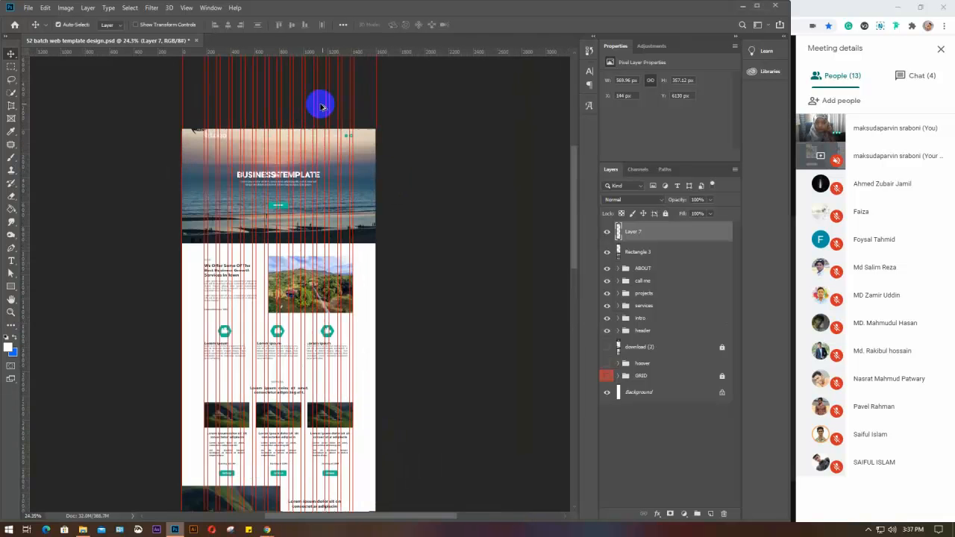
pyautogui.scroll(2, 350, 172)
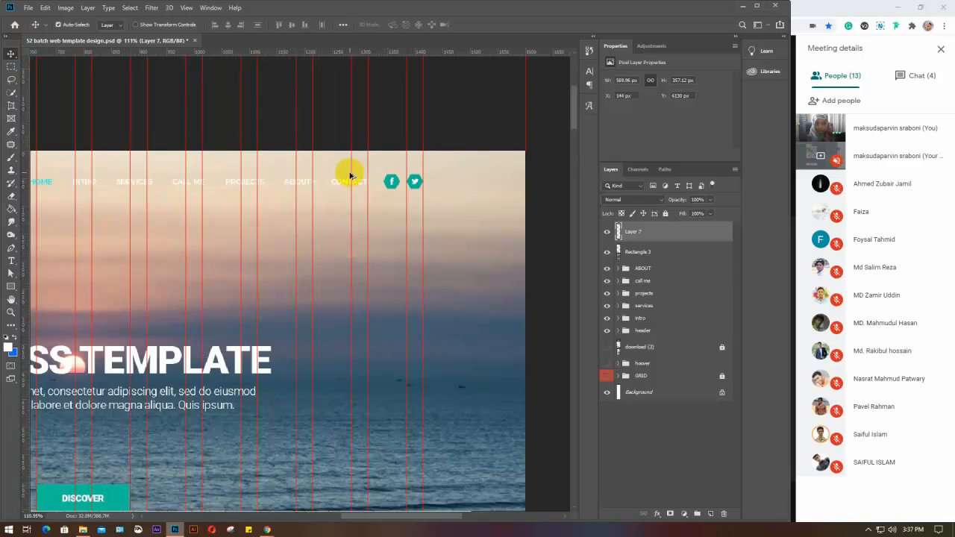
pyautogui.scroll(-5, 348, 171)
pyautogui.scroll(-4, 354, 233)
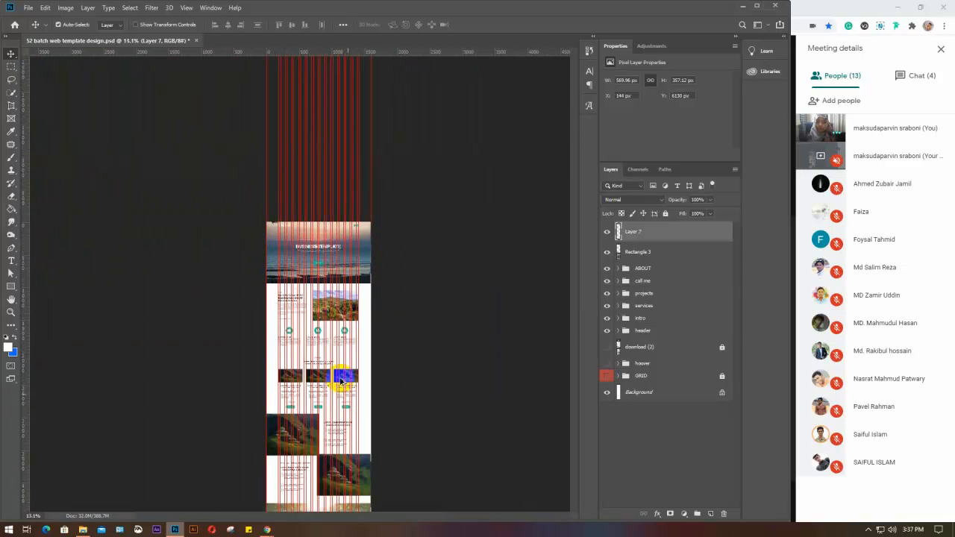
pyautogui.scroll(5, 288, 450)
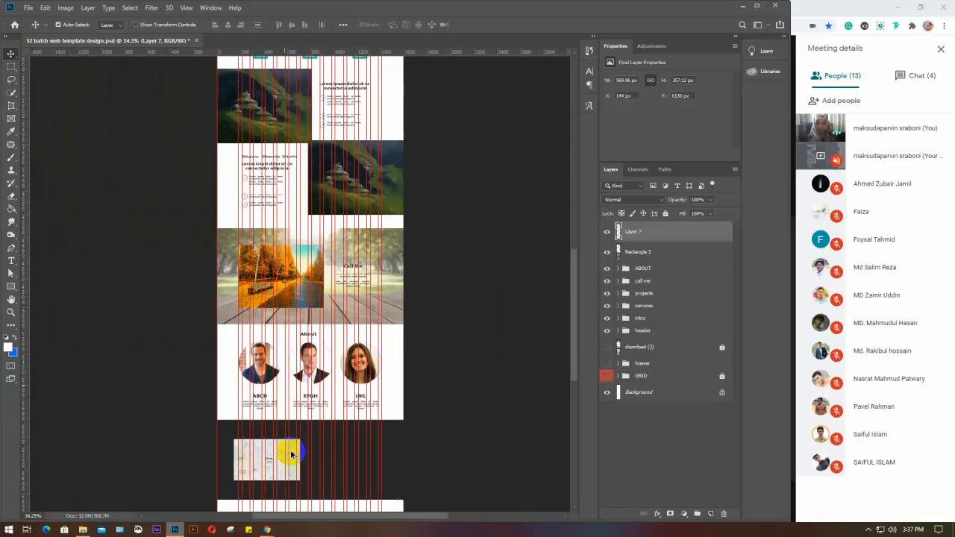
pyautogui.moveTo(341, 449); pyautogui.dragTo(318, 305)
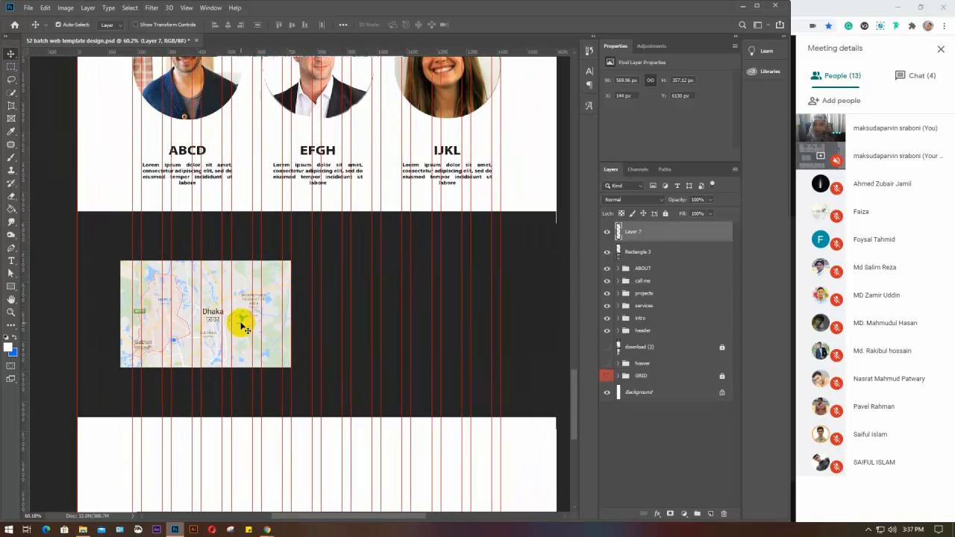
pyautogui.moveTo(244, 328); pyautogui.dragTo(449, 336)
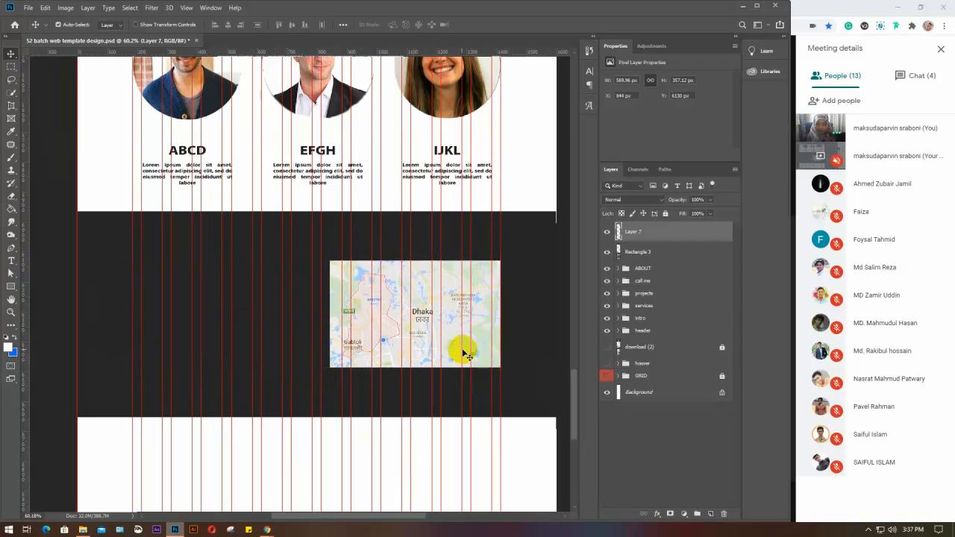
# Enlarge the map to about 748 × 468 px and center it vertically within the dark rectangle
pyautogui.hotkey('ctrl', 't')
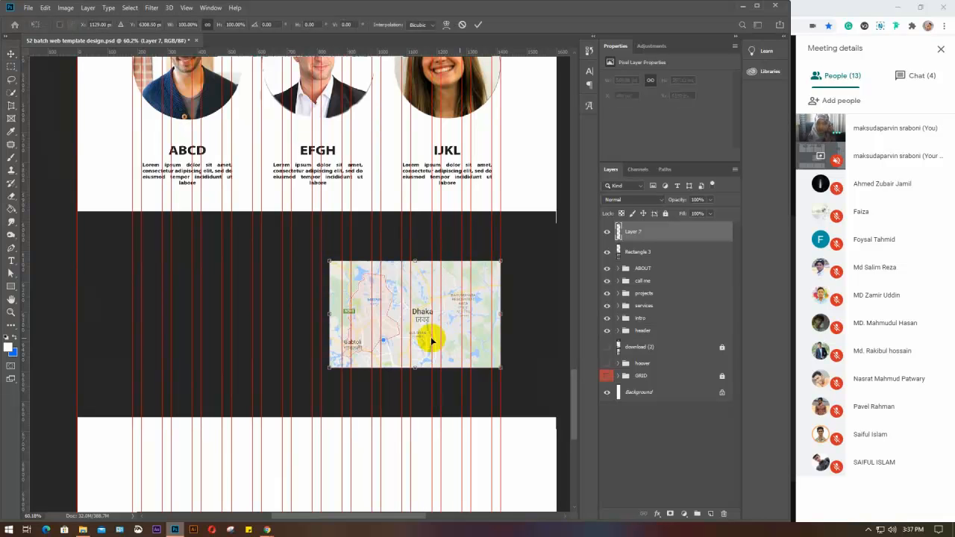
pyautogui.moveTo(328, 263); pyautogui.dragTo(277, 227)
pyautogui.moveTo(353, 274); pyautogui.dragTo(348, 301)
pyautogui.press('Return')
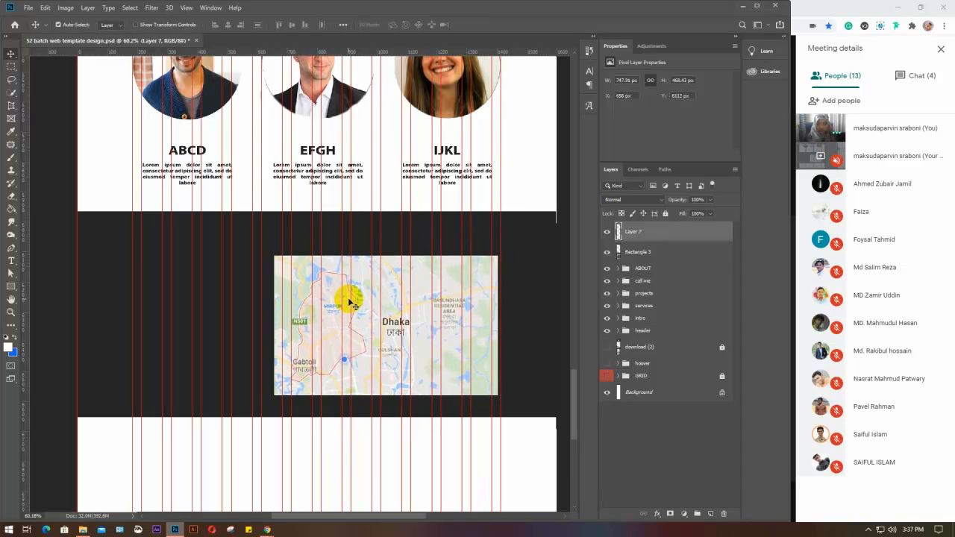
pyautogui.moveTo(373, 443); pyautogui.dragTo(317, 306)
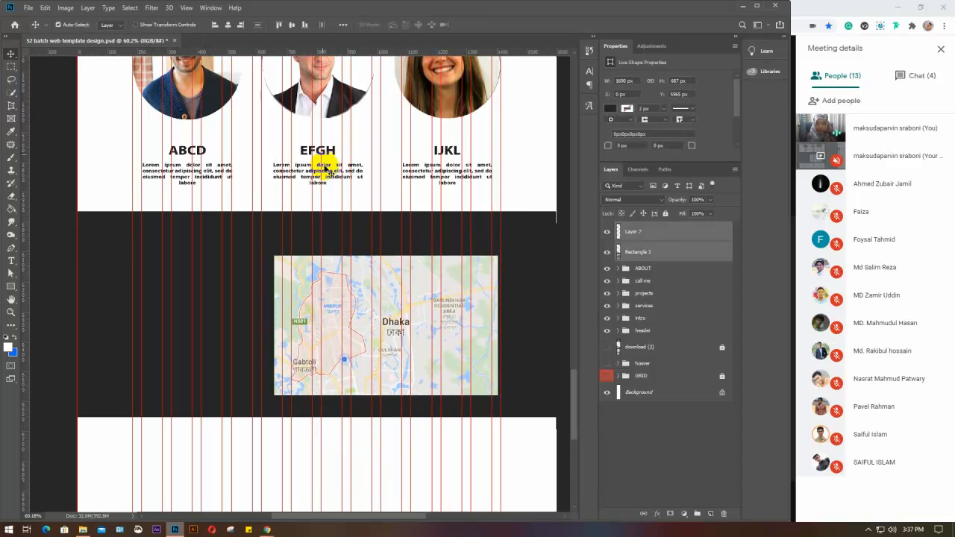
pyautogui.click(291, 25)
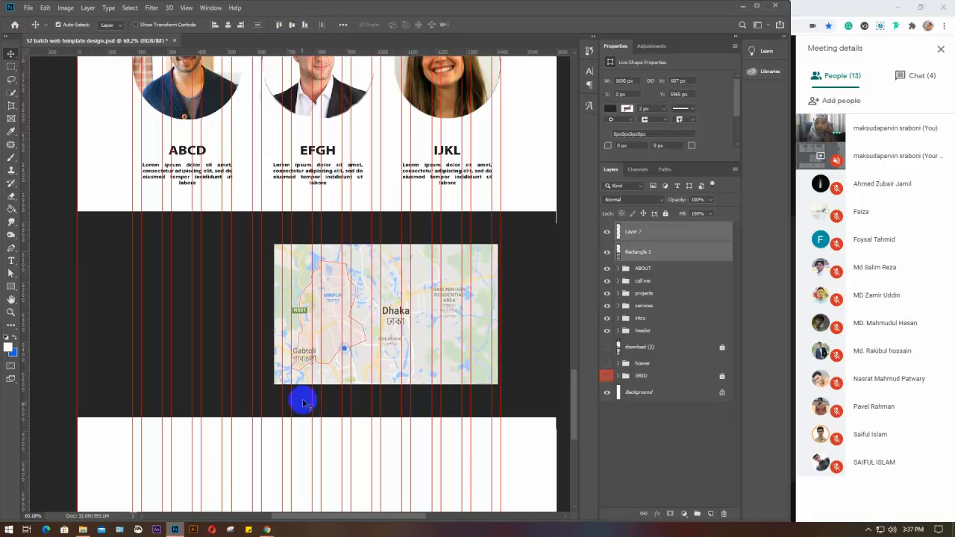
# Add the text "Contact" on the white area below the dark rectangle and set its size to 9 pt
pyautogui.click(11, 261)
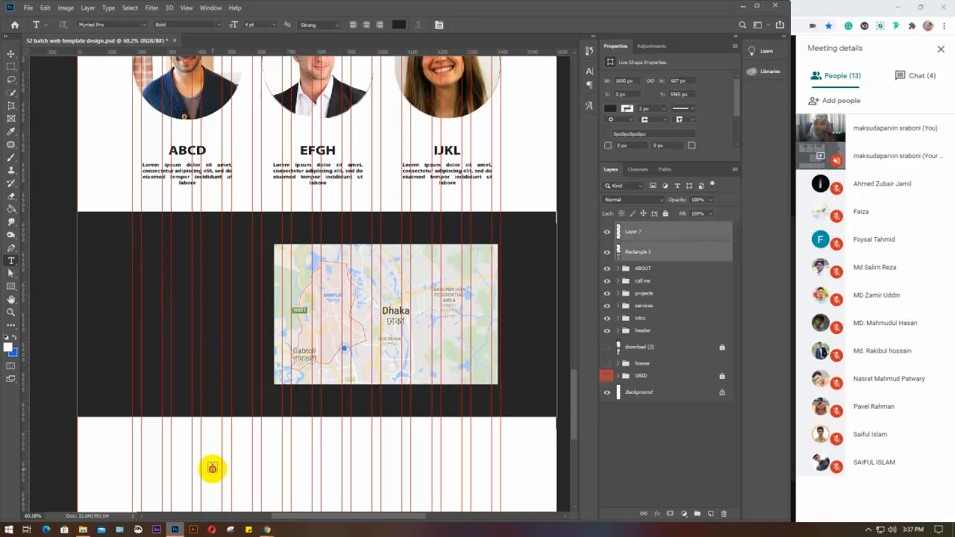
pyautogui.click(212, 468)
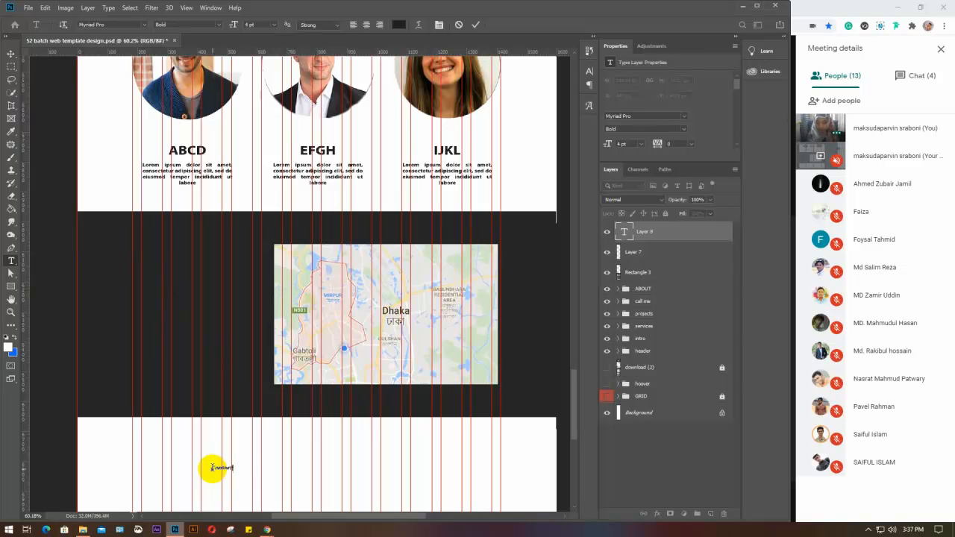
pyautogui.moveTo(211, 467); pyautogui.dragTo(257, 459)
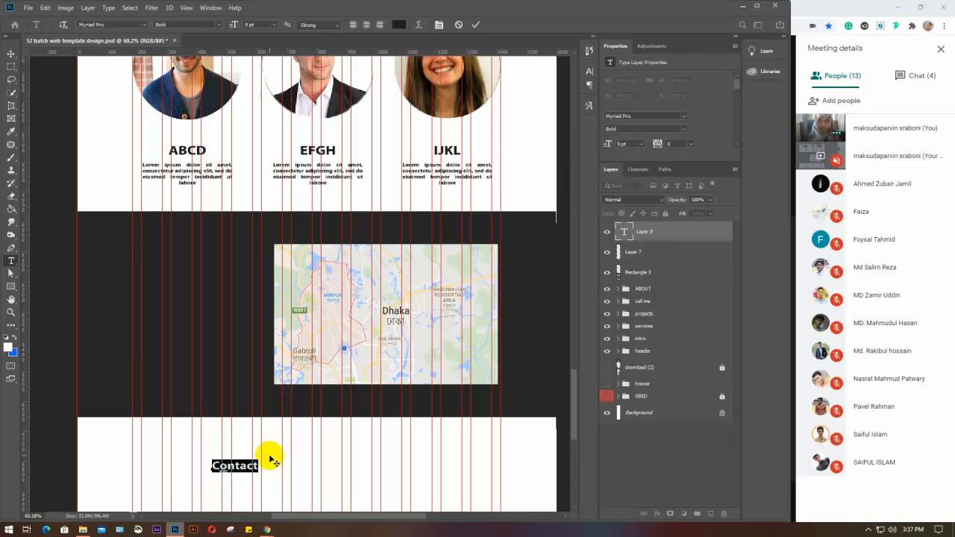
pyautogui.click(11, 54)
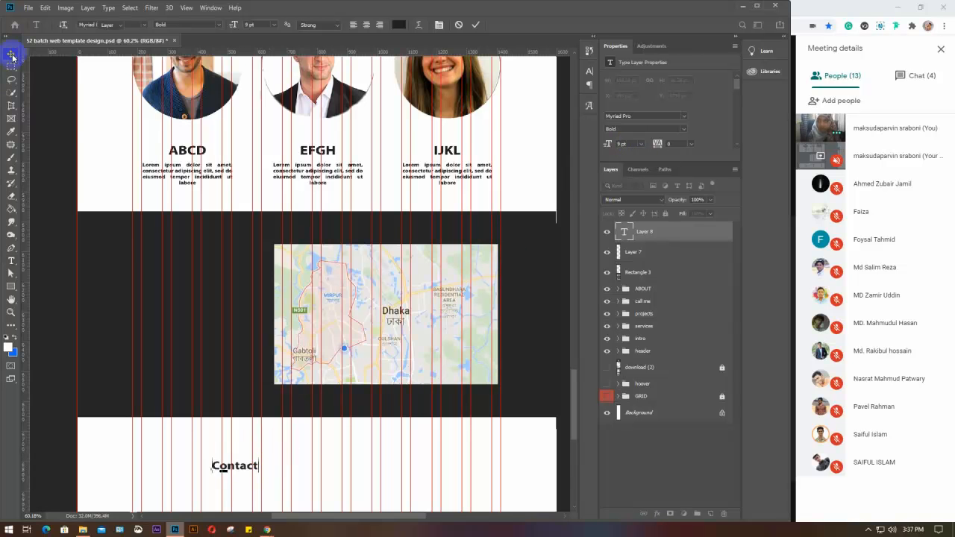
pyautogui.click(239, 469)
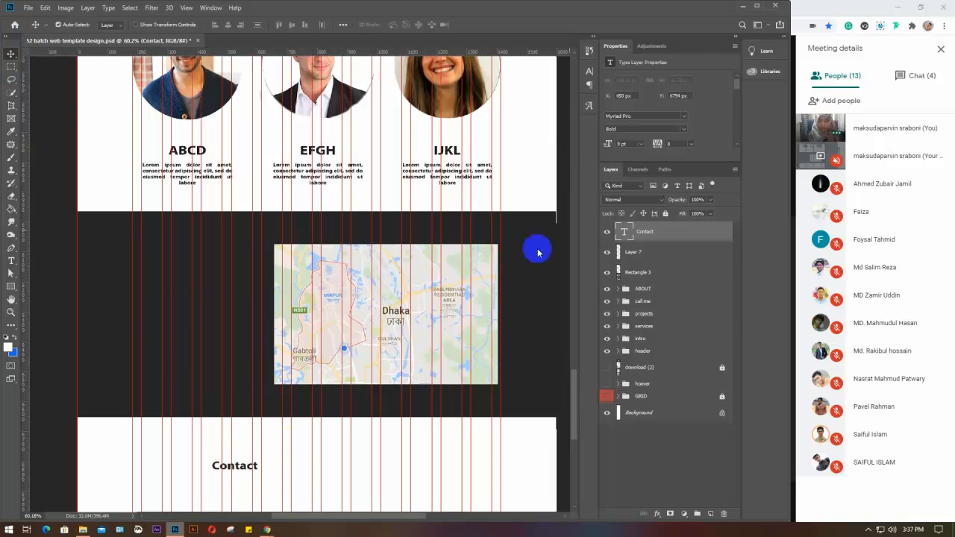
# Change the color of the "Contact" text to white (ffffff)
pyautogui.click(589, 73)
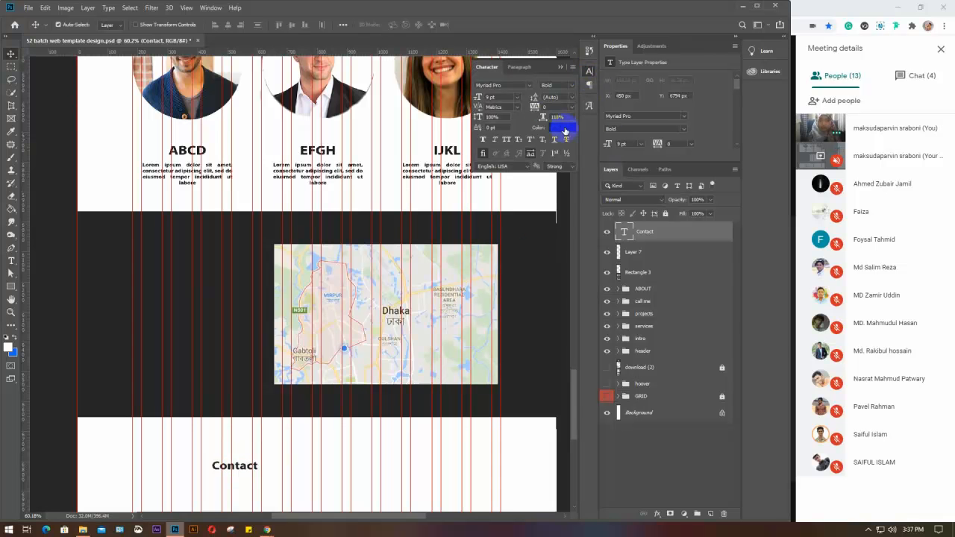
pyautogui.click(561, 129)
pyautogui.moveTo(569, 180); pyautogui.dragTo(565, 173)
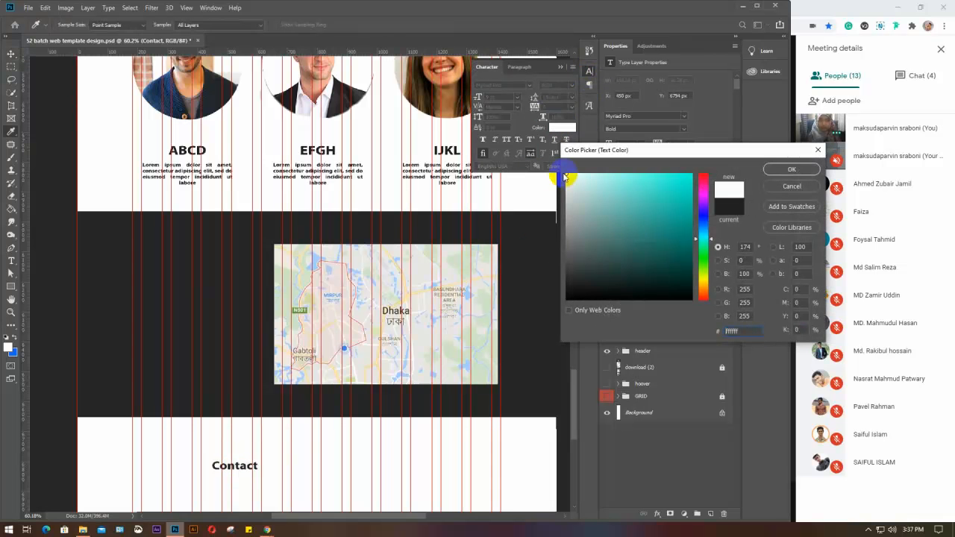
pyautogui.click(776, 170)
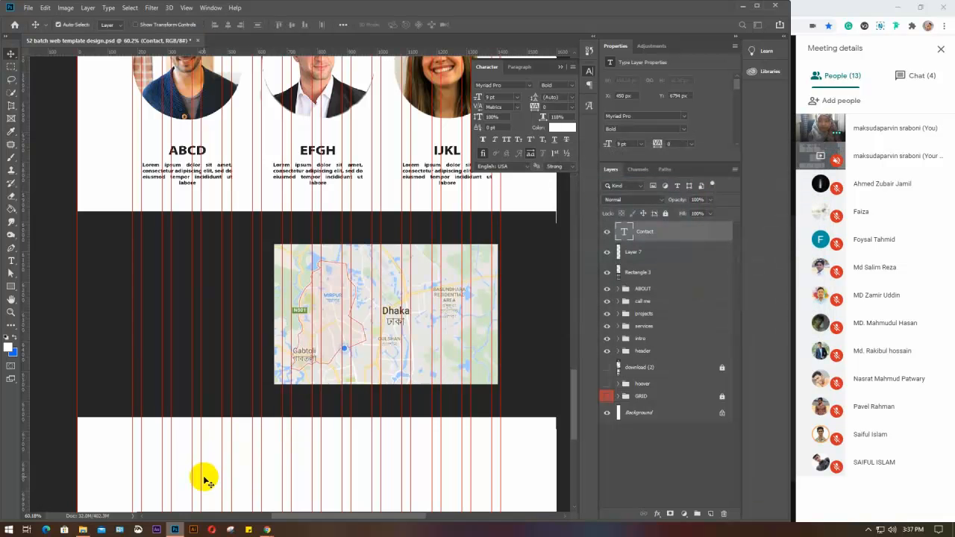
# Move the white "Contact" heading up into the dark rectangle, in the empty area left of the map
pyautogui.moveTo(217, 480); pyautogui.dragTo(209, 366)
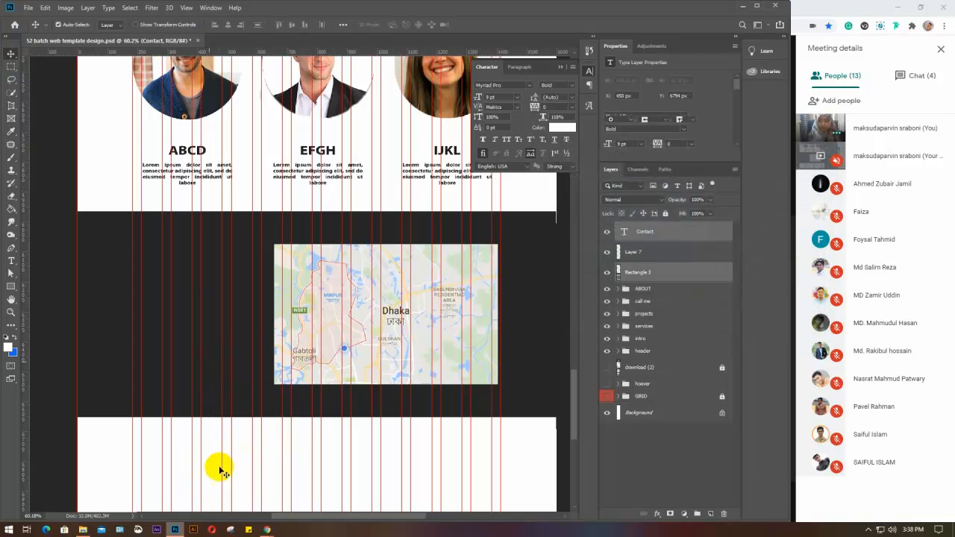
pyautogui.moveTo(203, 470); pyautogui.dragTo(276, 500)
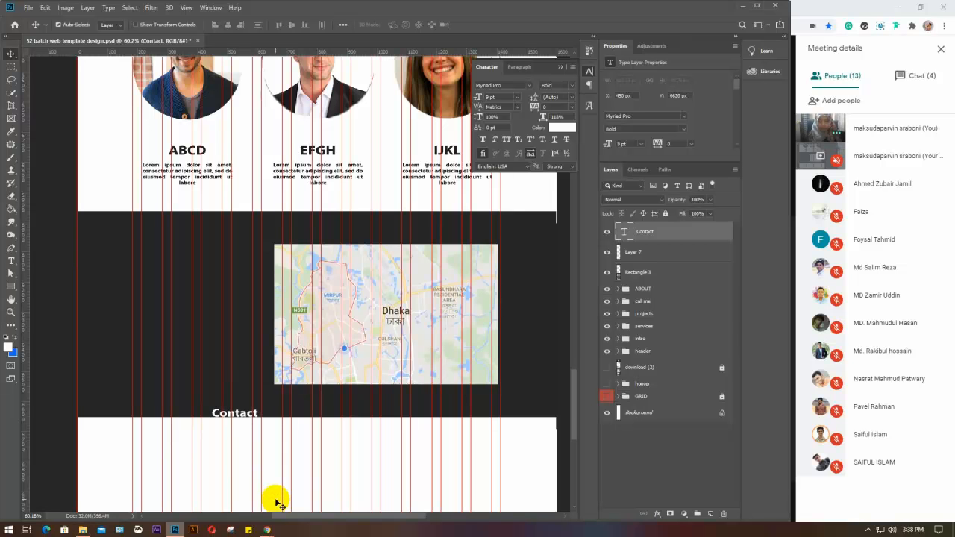
pyautogui.moveTo(245, 419); pyautogui.dragTo(195, 281)
# Add a Lorem ipsum paragraph box about 397 × 164 px below the "Contact" heading and set its text to 4 pt
pyautogui.click(12, 262)
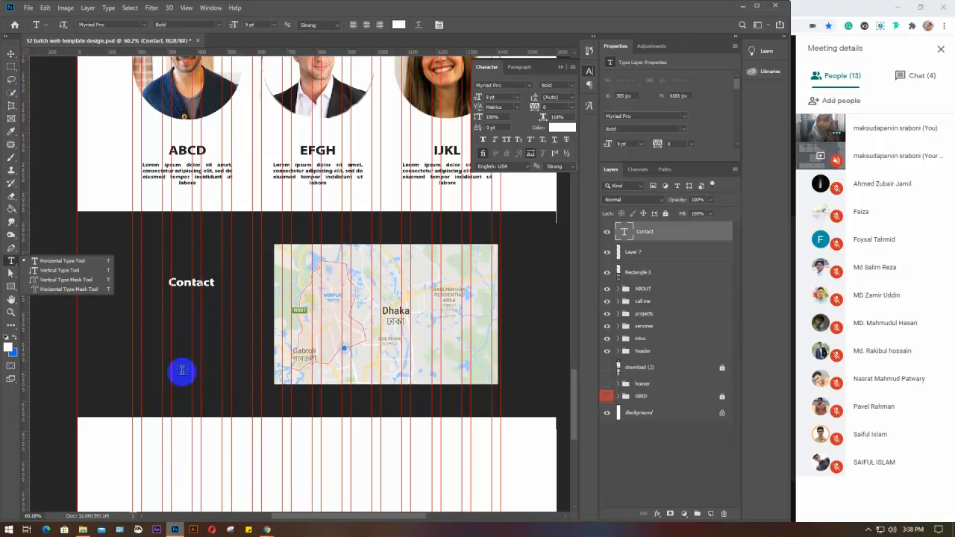
pyautogui.moveTo(144, 315); pyautogui.dragTo(262, 359)
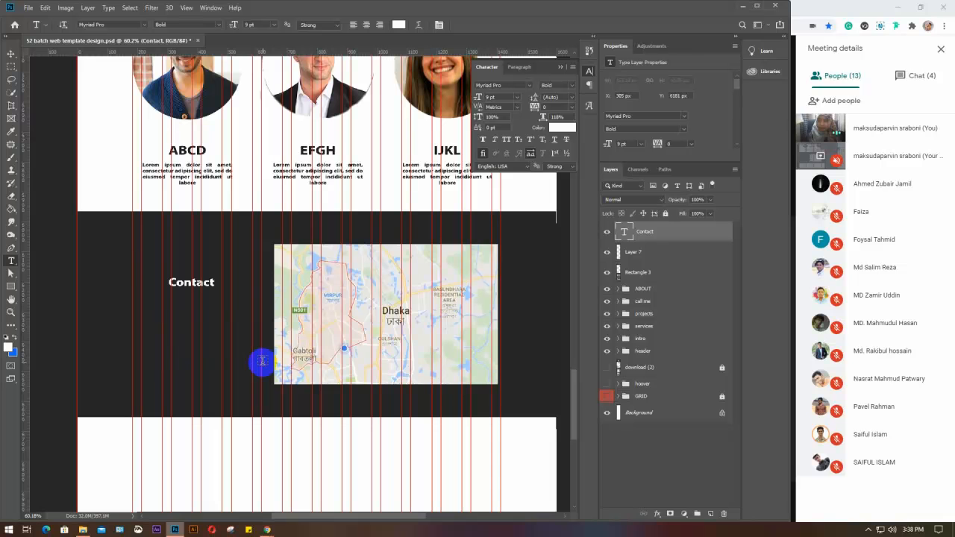
pyautogui.moveTo(262, 362); pyautogui.dragTo(262, 363)
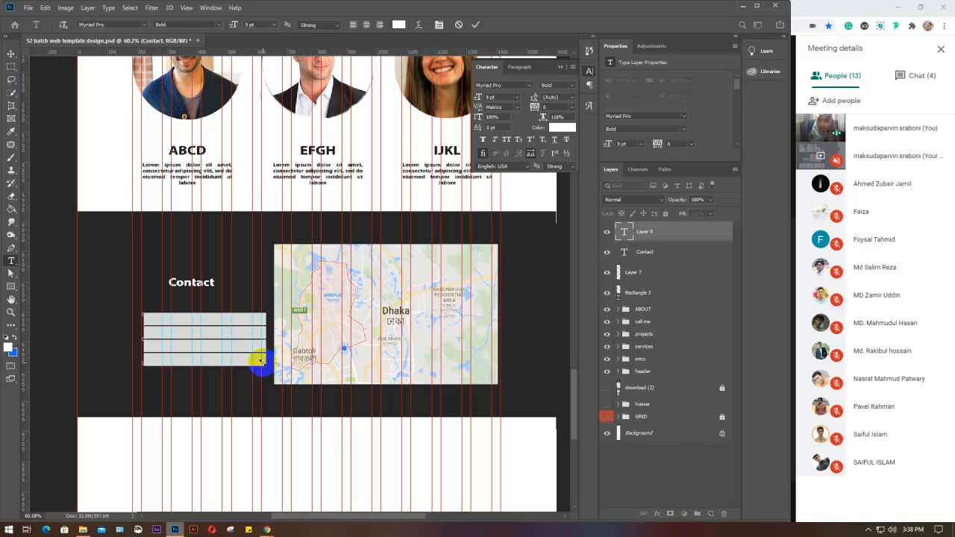
pyautogui.click(493, 97)
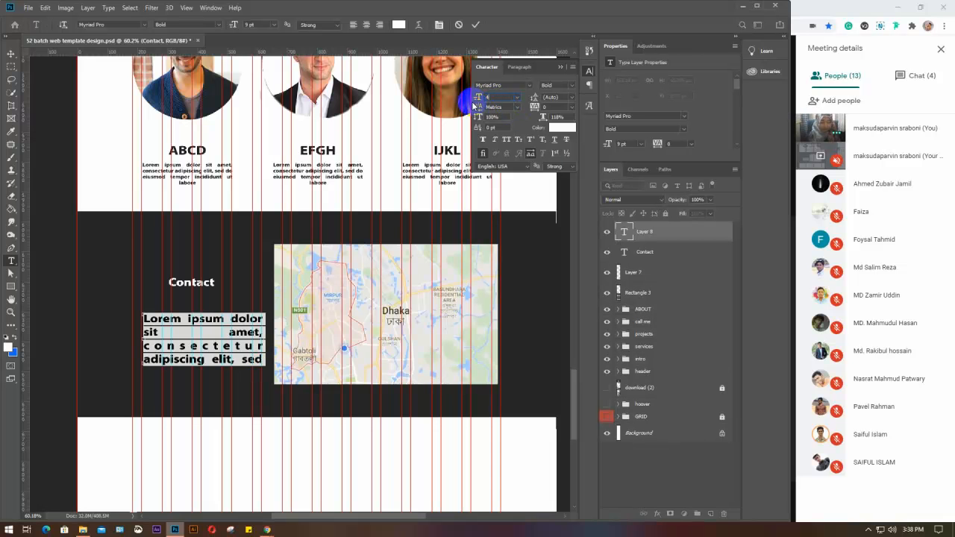
pyautogui.press('Return')
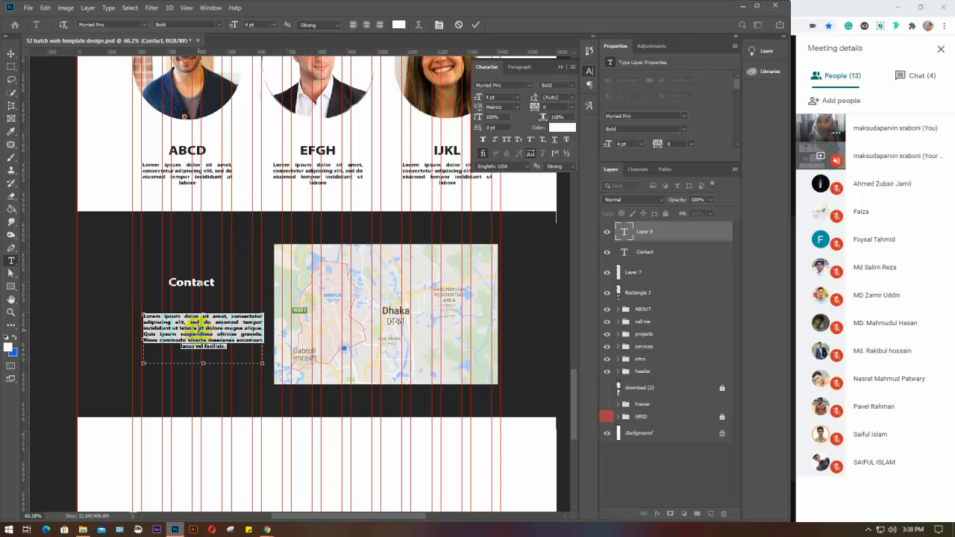
pyautogui.click(10, 55)
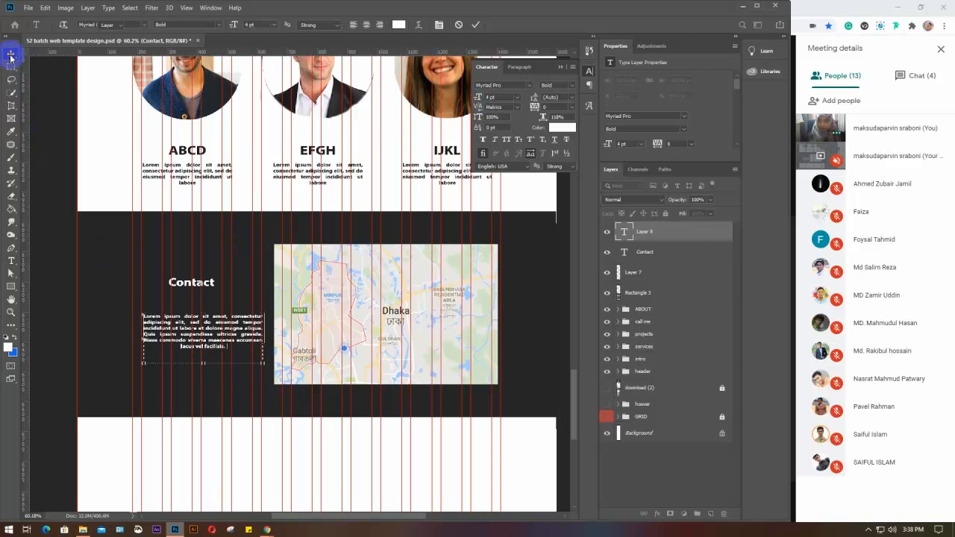
# Move the Lorem ipsum paragraph up and slightly left so it sits directly under the "Contact" heading
pyautogui.click(147, 273)
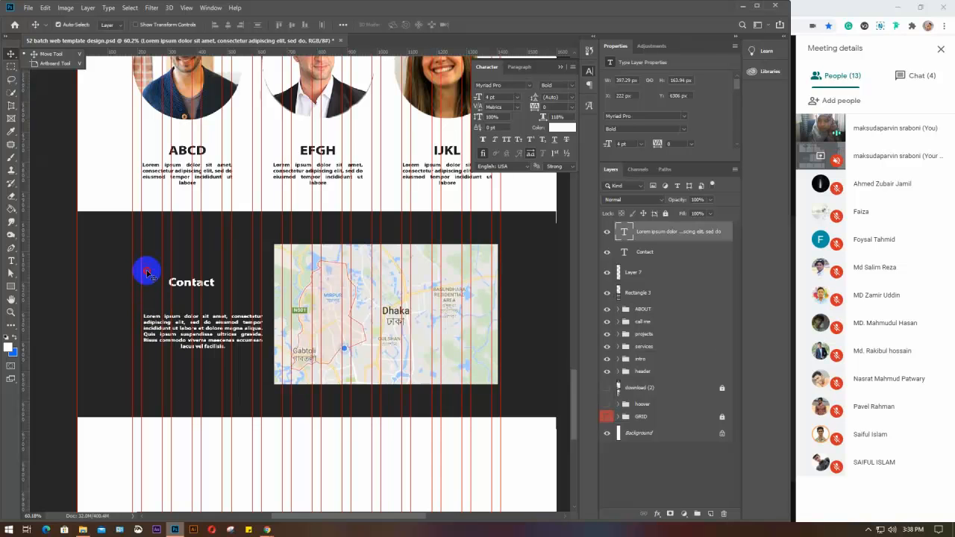
pyautogui.click(188, 278)
pyautogui.click(191, 323)
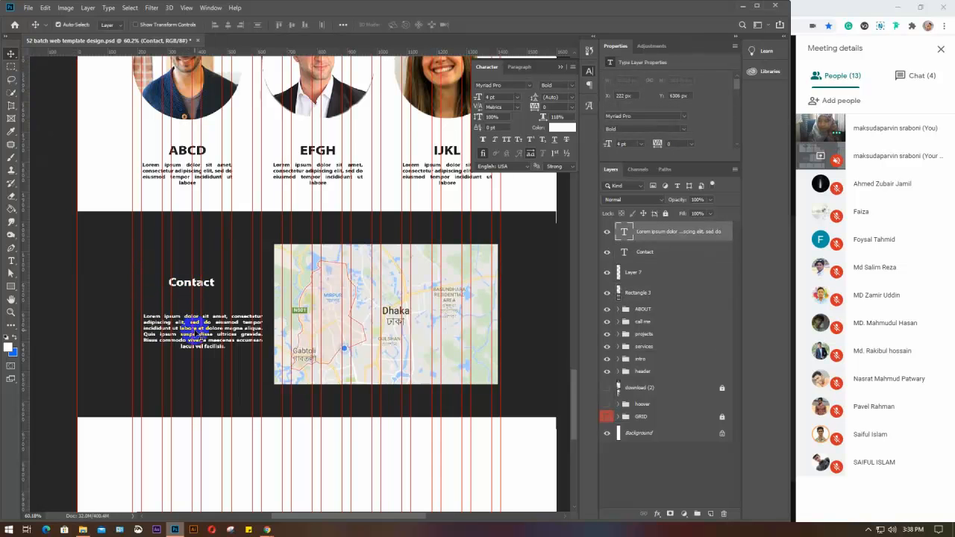
pyautogui.moveTo(192, 326); pyautogui.dragTo(183, 308)
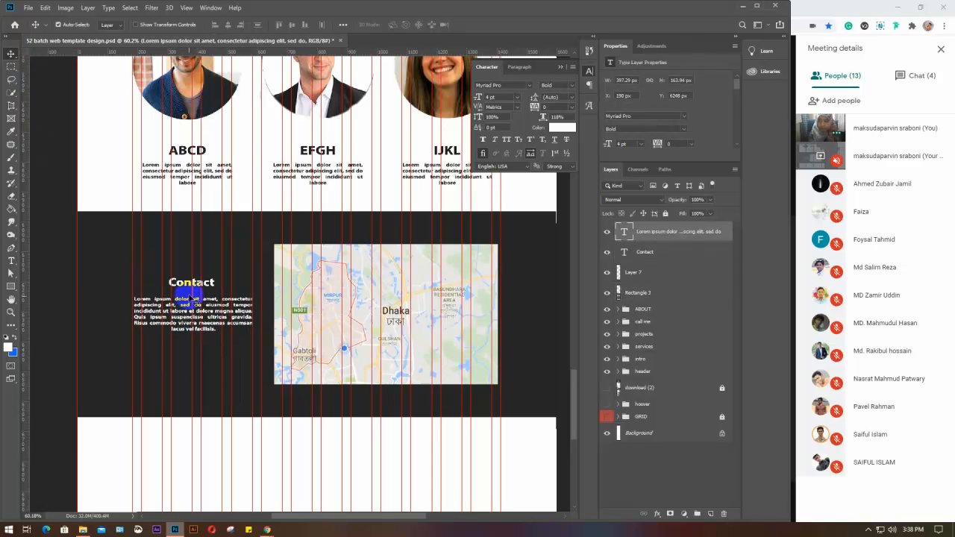
# Align the horizontal centers of the "Contact" heading and its paragraph, and shift both slightly right and down
pyautogui.keyDown('shift'); pyautogui.click(191, 282); pyautogui.keyUp('shift')
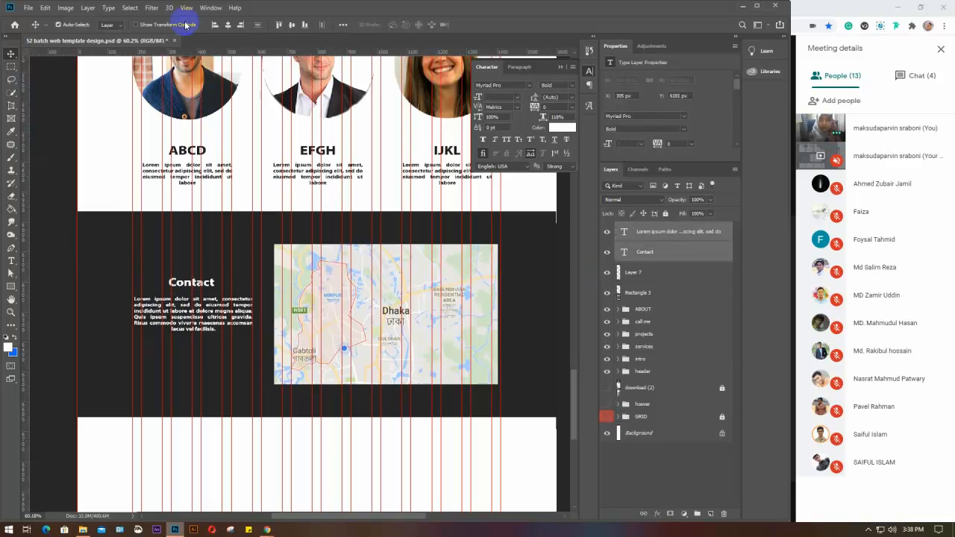
pyautogui.click(228, 25)
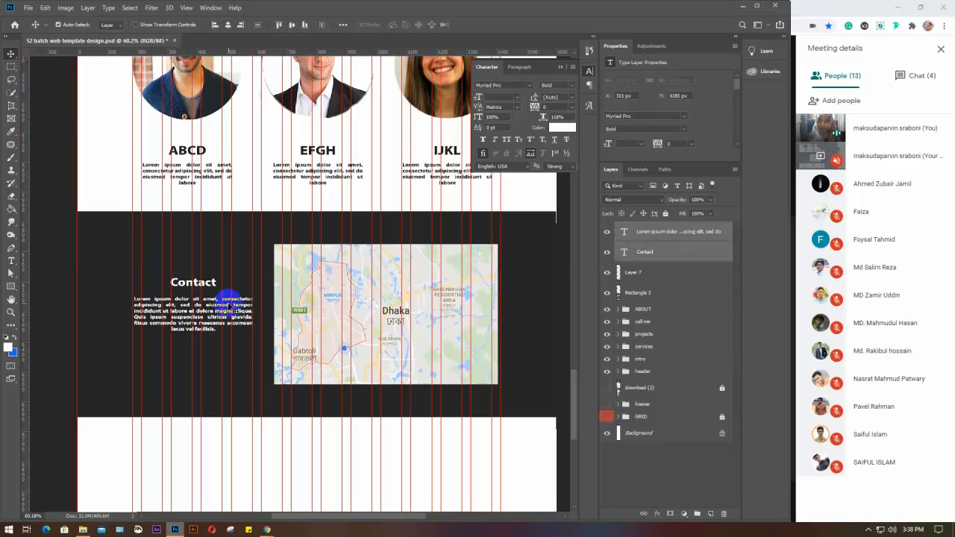
pyautogui.moveTo(209, 299); pyautogui.dragTo(216, 302)
# Group the paragraph, "Contact" heading, map and dark rectangle layers, and name the group "footer"
pyautogui.click(366, 321)
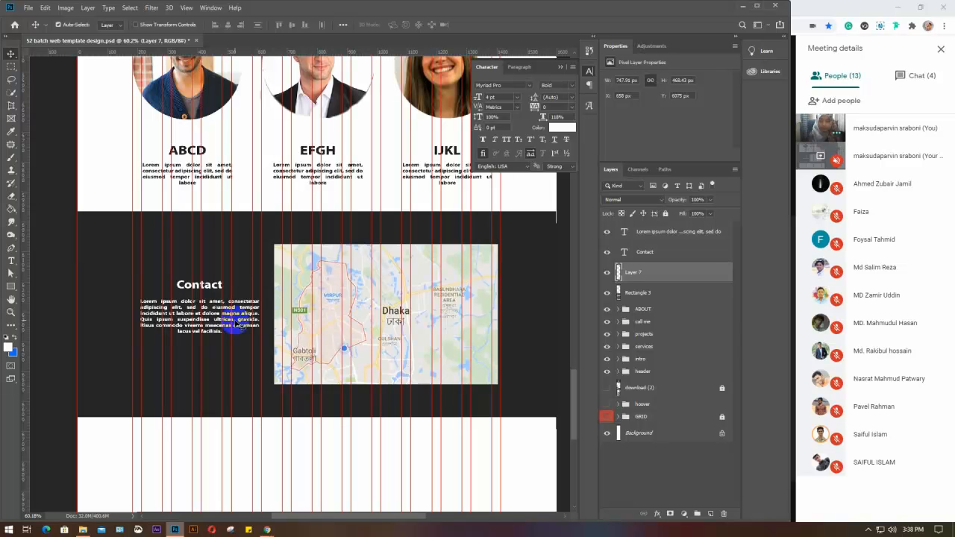
pyautogui.click(679, 233)
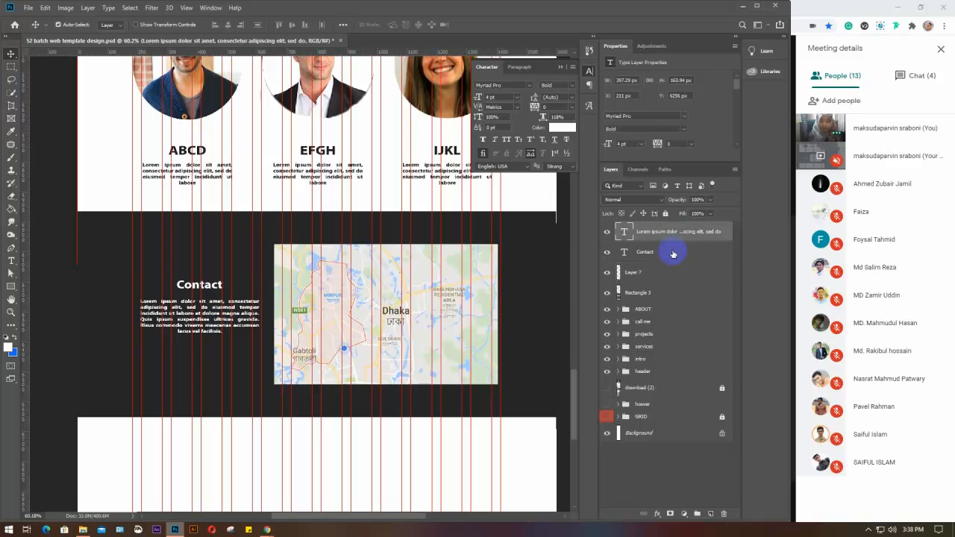
pyautogui.keyDown('shift'); pyautogui.click(671, 252); pyautogui.keyUp('shift')
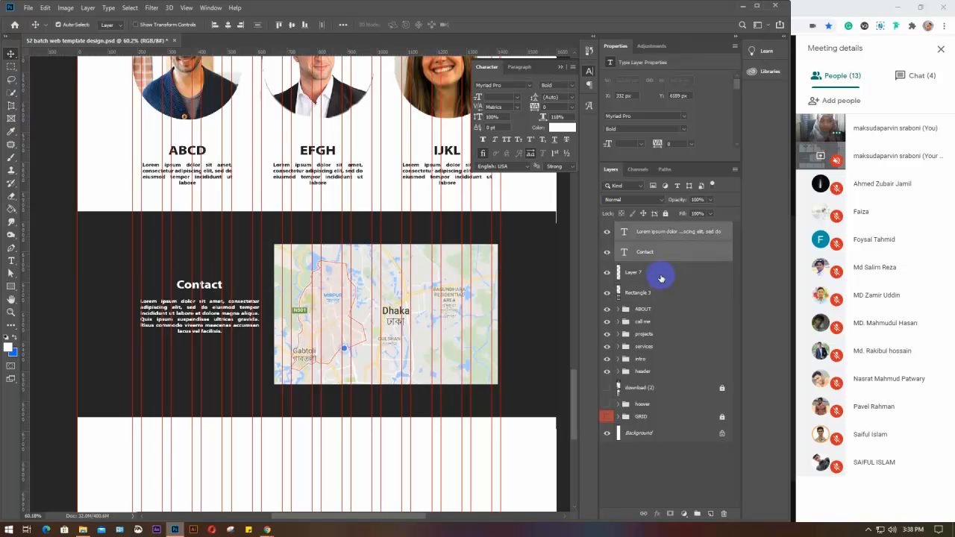
pyautogui.keyDown('shift'); pyautogui.click(664, 278); pyautogui.keyUp('shift')
pyautogui.keyDown('shift'); pyautogui.click(662, 292); pyautogui.keyUp('shift')
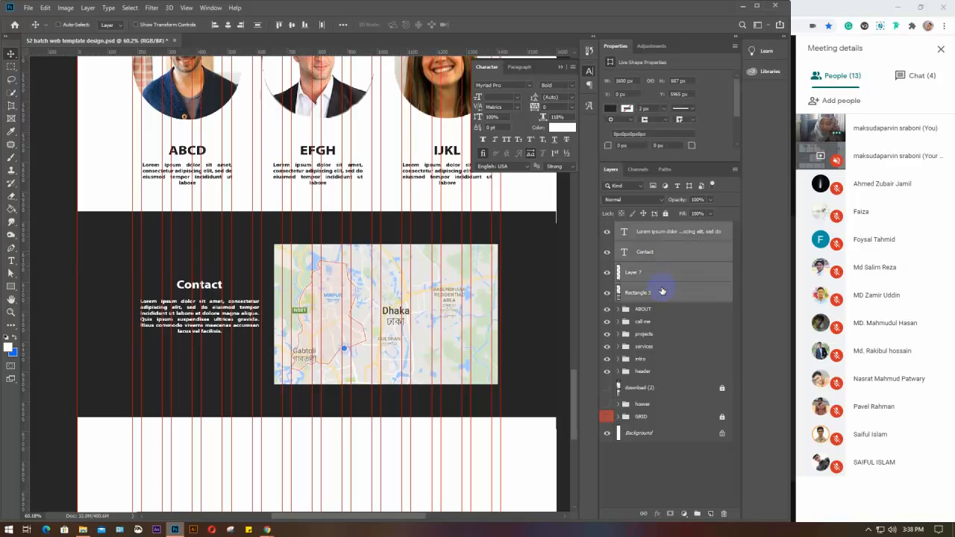
pyautogui.hotkey('ctrl', 'g')
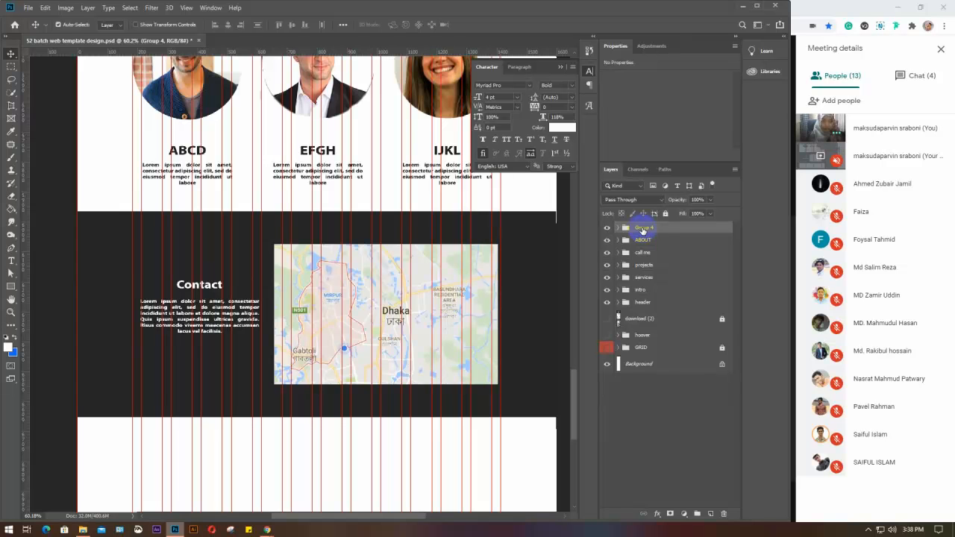
pyautogui.doubleClick(642, 229)
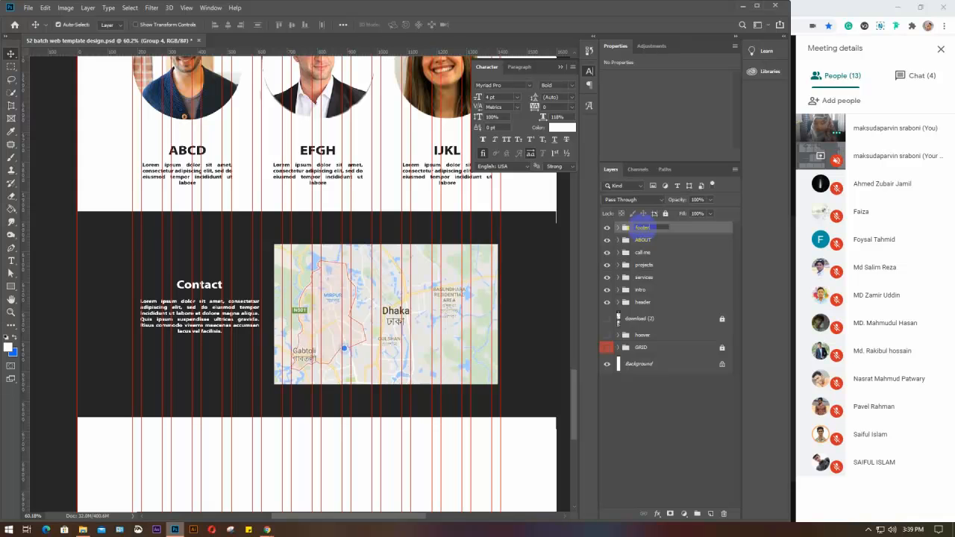
pyautogui.press('Return')
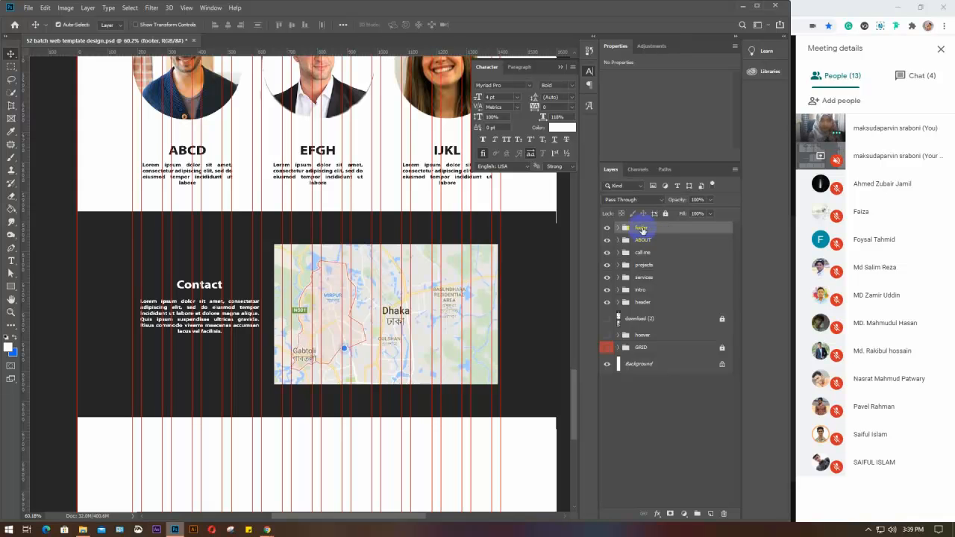
# Expand the footer group and select its "Contact" text layer
pyautogui.click(612, 227)
pyautogui.click(617, 228)
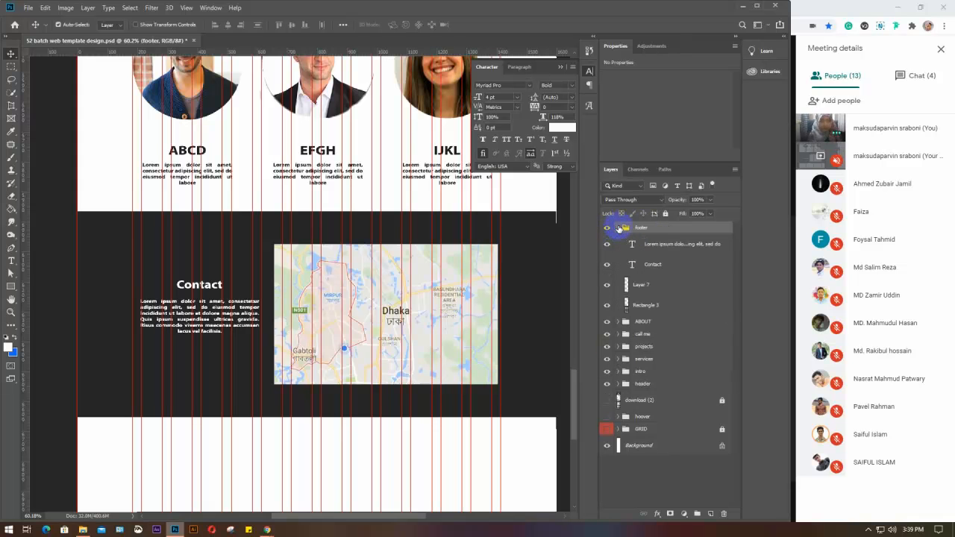
pyautogui.click(660, 268)
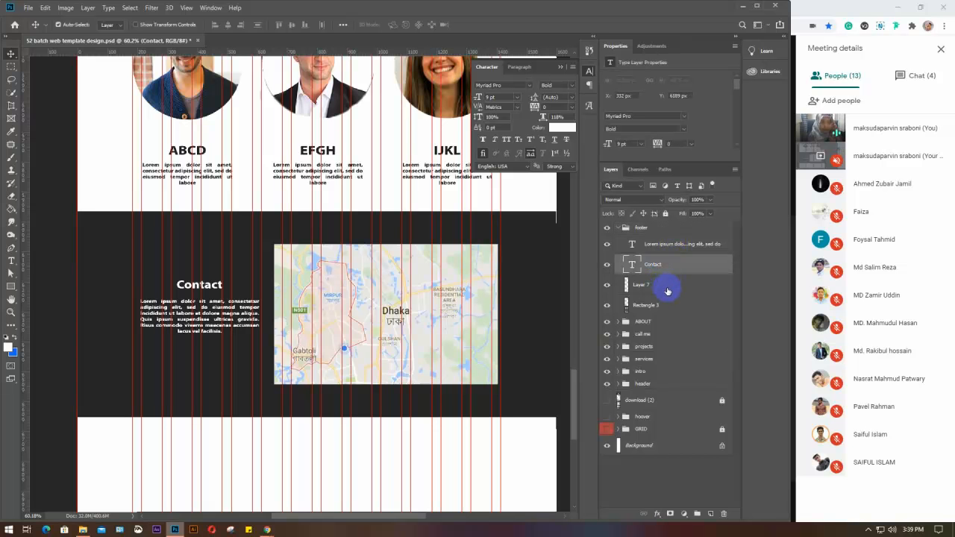
# Group the footer's Contact heading and Lorem ipsum text layers together and name the group "contact details"
pyautogui.keyDown('shift'); pyautogui.click(665, 245); pyautogui.keyUp('shift')
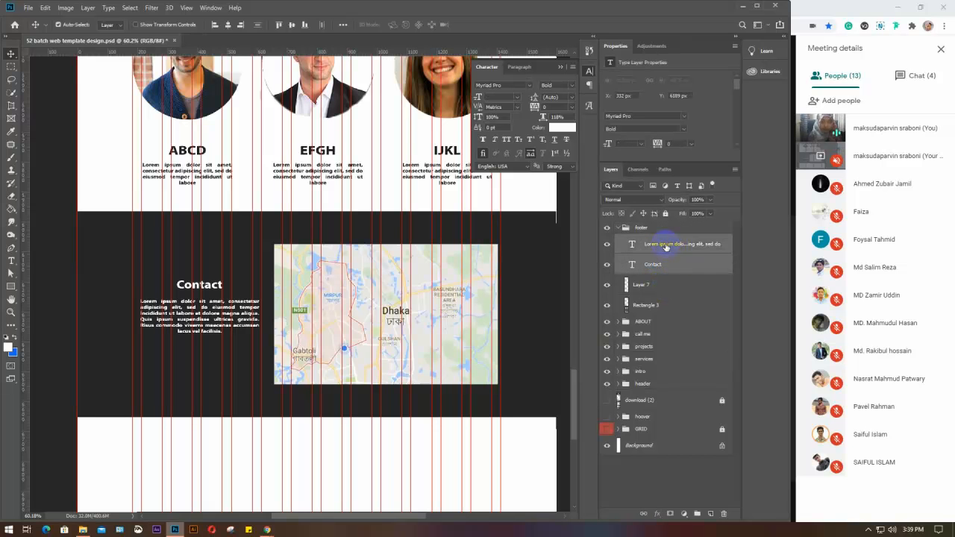
pyautogui.hotkey('ctrl', 'g')
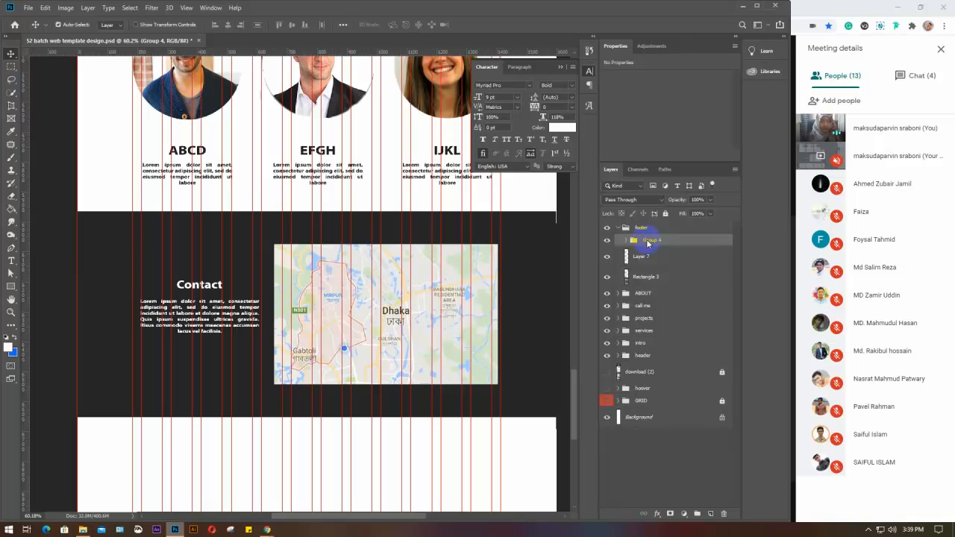
pyautogui.doubleClick(648, 240)
pyautogui.doubleClick(644, 241)
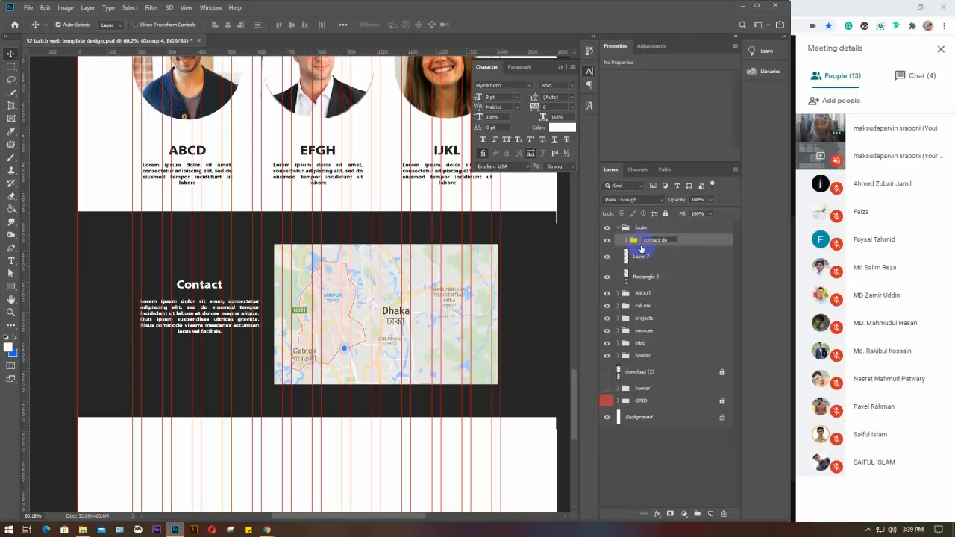
pyautogui.write('contact details')
pyautogui.press('Return')
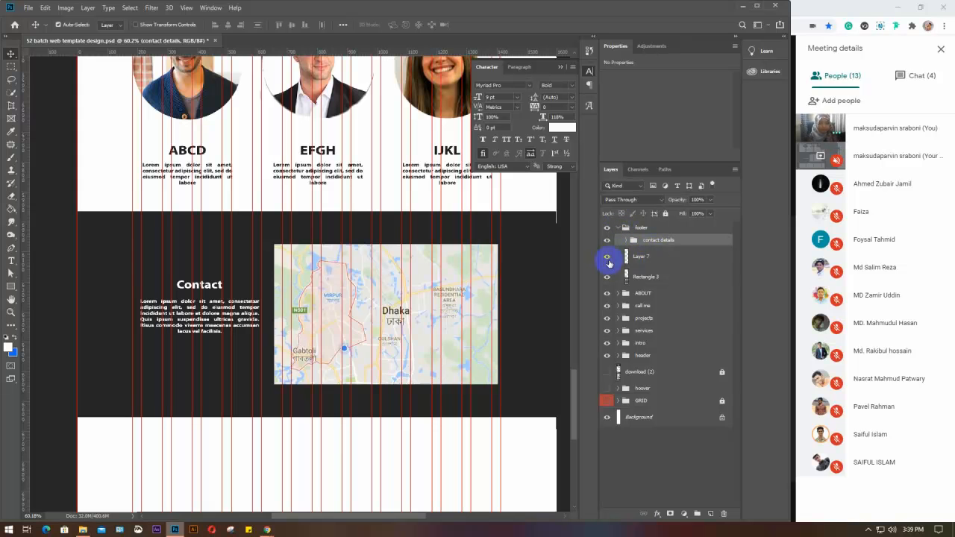
# Rename Layer 7 in the footer group as "map" and collapse the footer group
pyautogui.click(609, 258)
pyautogui.click(608, 258)
pyautogui.doubleClick(642, 256)
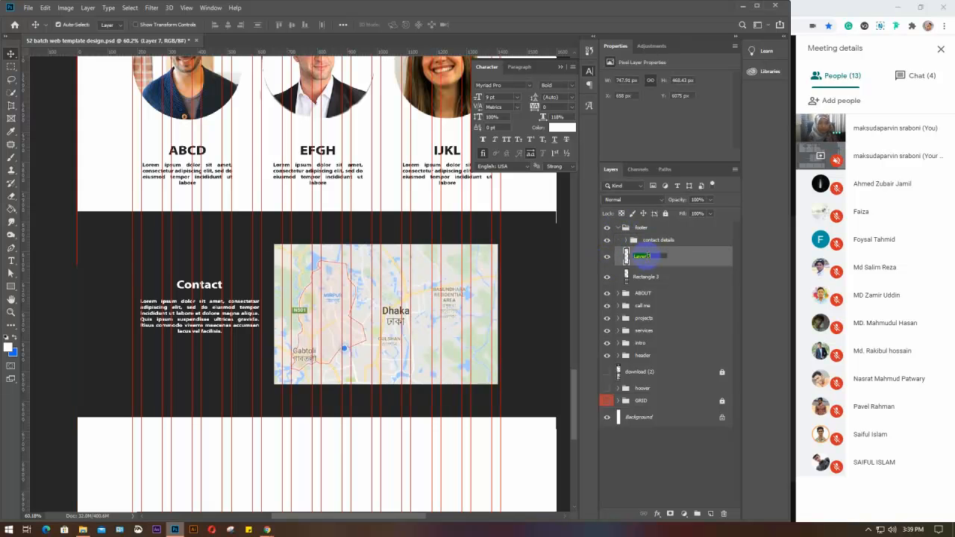
pyautogui.write('map')
pyautogui.press('Return')
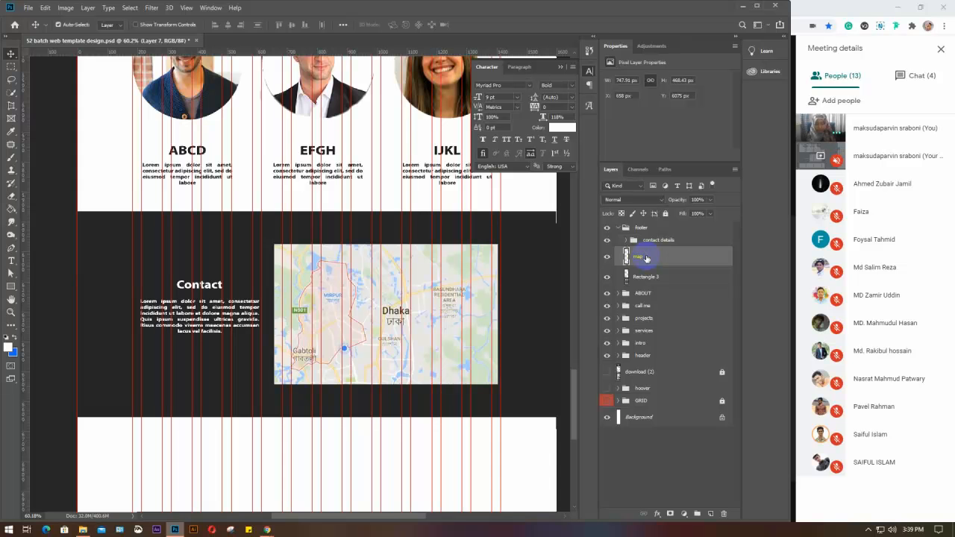
pyautogui.click(620, 229)
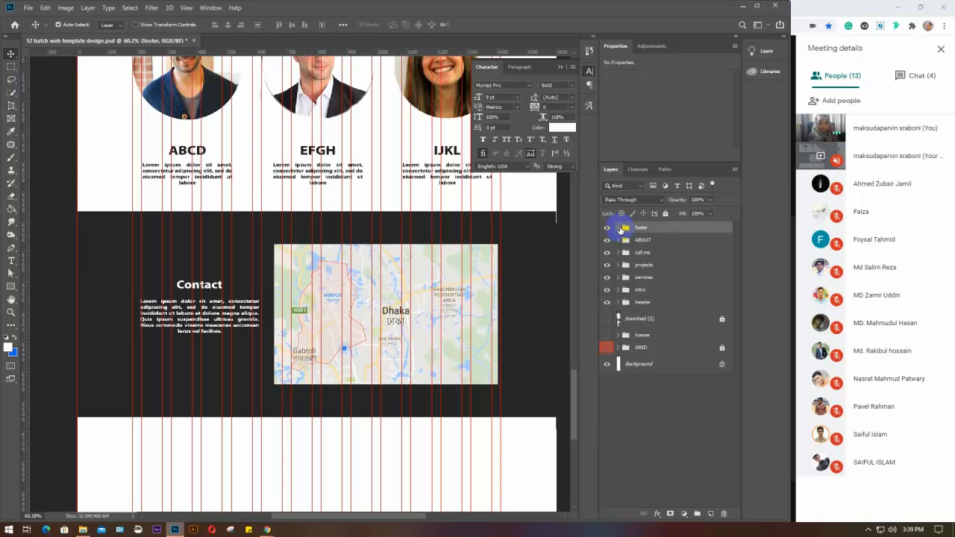
# Nudge the footer's map image right to X 665 px, so its right edge meets the column guide
pyautogui.click(375, 304)
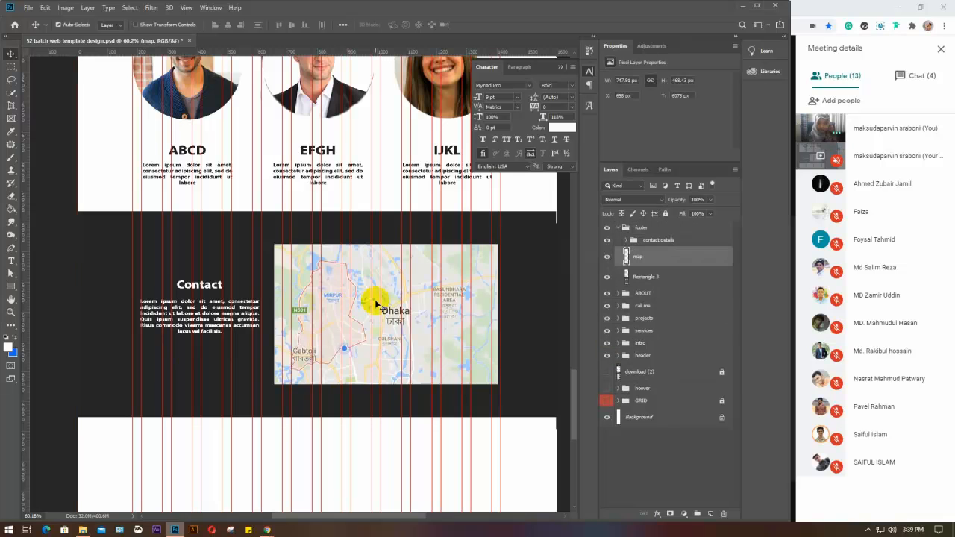
pyautogui.press('Right')
pyautogui.press('Right')
pyautogui.press('Right')
pyautogui.press('Right')
pyautogui.press('Right')
pyautogui.press('Right')
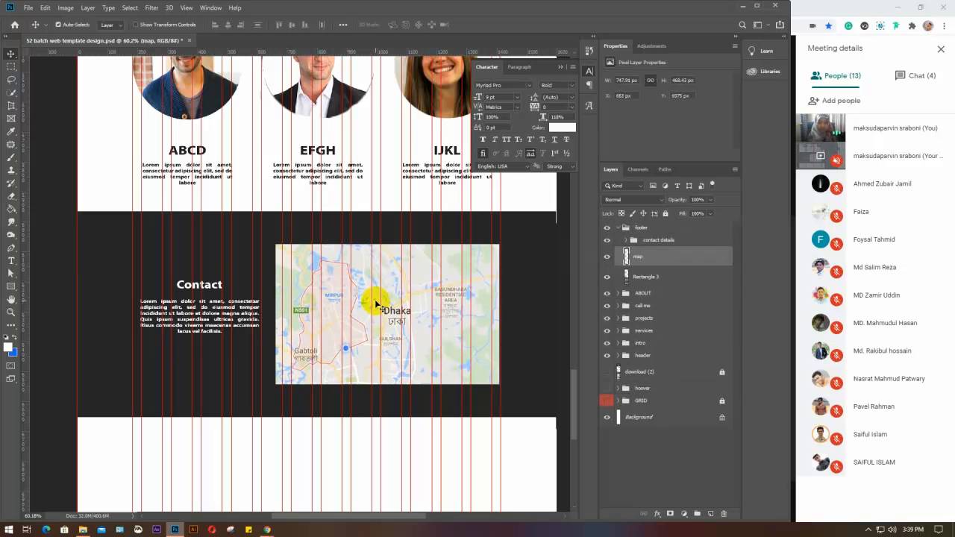
# Set the canvas height to 6600 pixels with the anchor at top centre, trimming the empty area below the footer
pyautogui.scroll(-4, 405, 360)
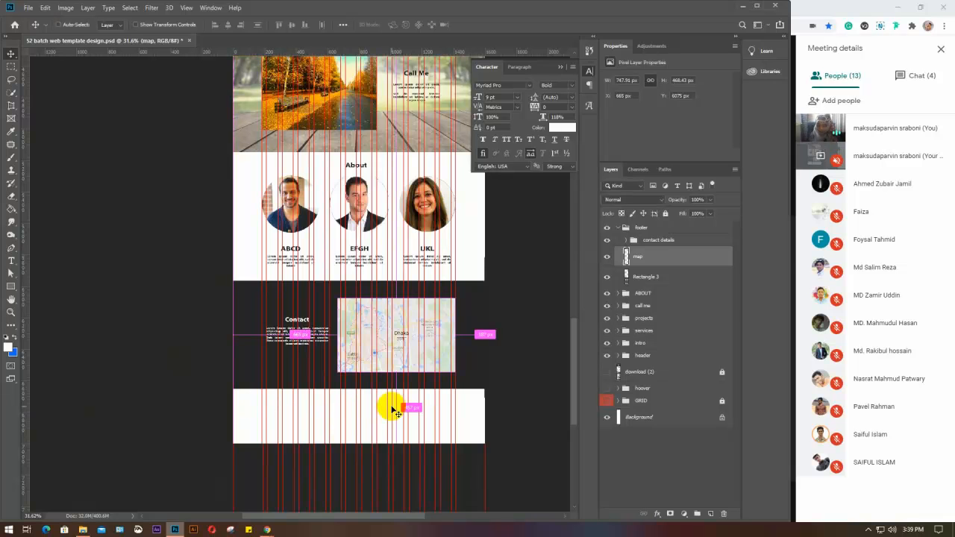
pyautogui.hotkey('ctrl', 's')
pyautogui.hotkey('ctrl', 'alt', 'c')
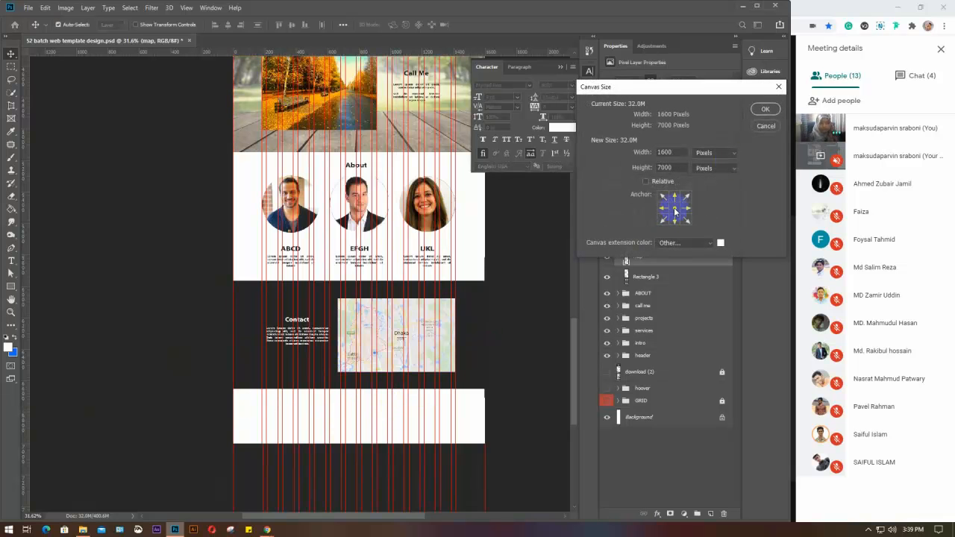
pyautogui.doubleClick(672, 168)
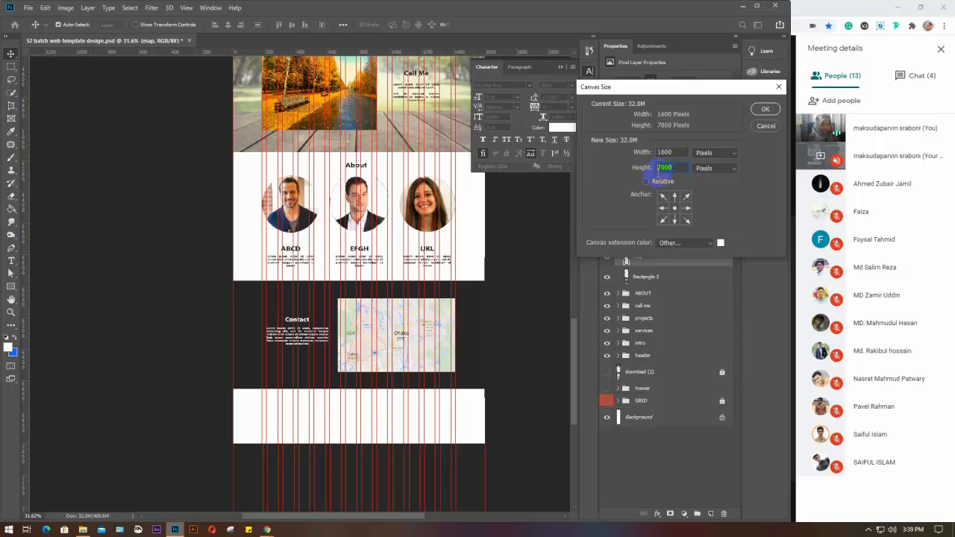
pyautogui.write('66')
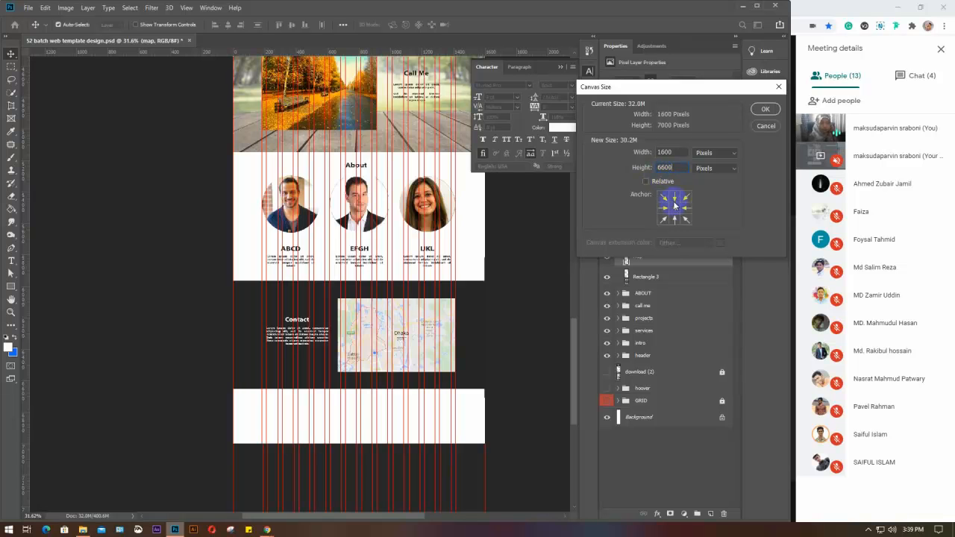
pyautogui.click(675, 198)
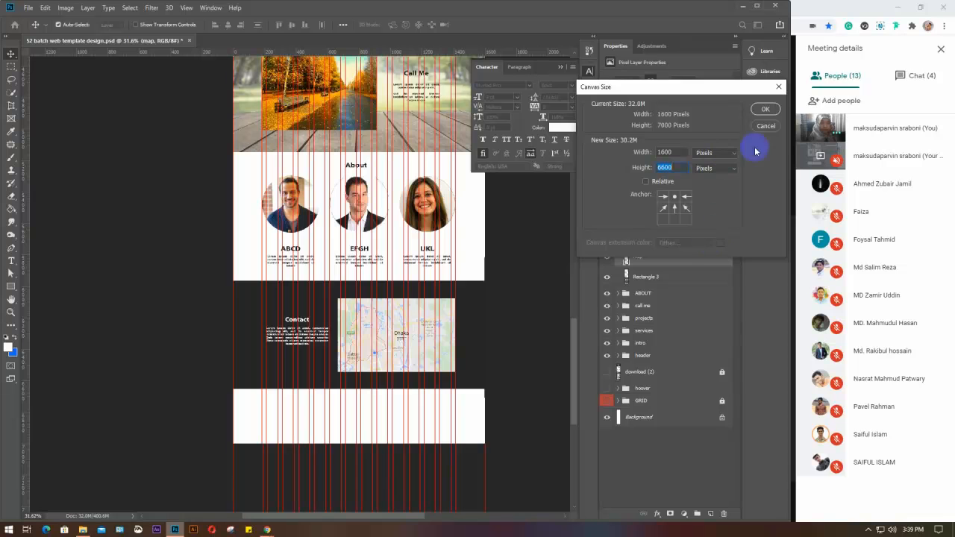
pyautogui.click(764, 110)
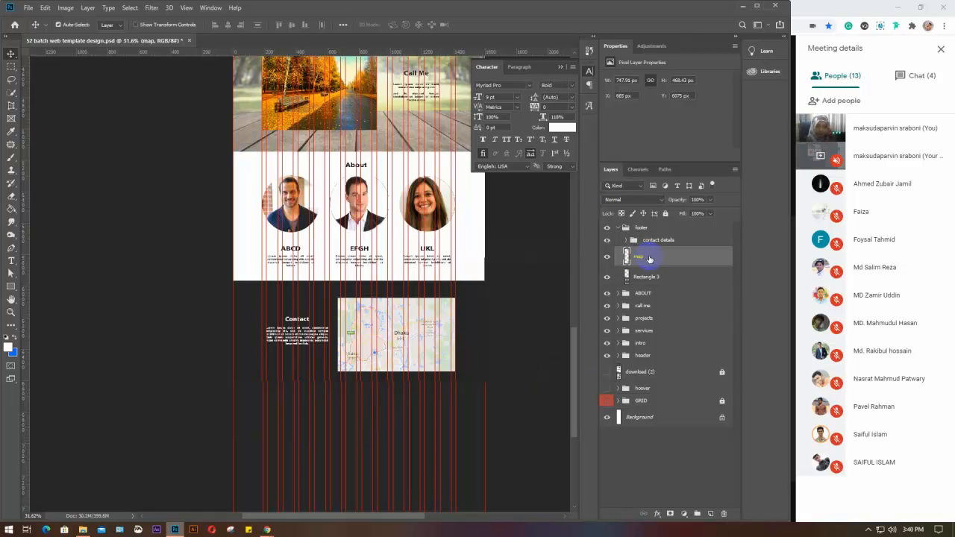
# Collapse the footer group and set the Move tool's auto-select option to Group
pyautogui.click(618, 229)
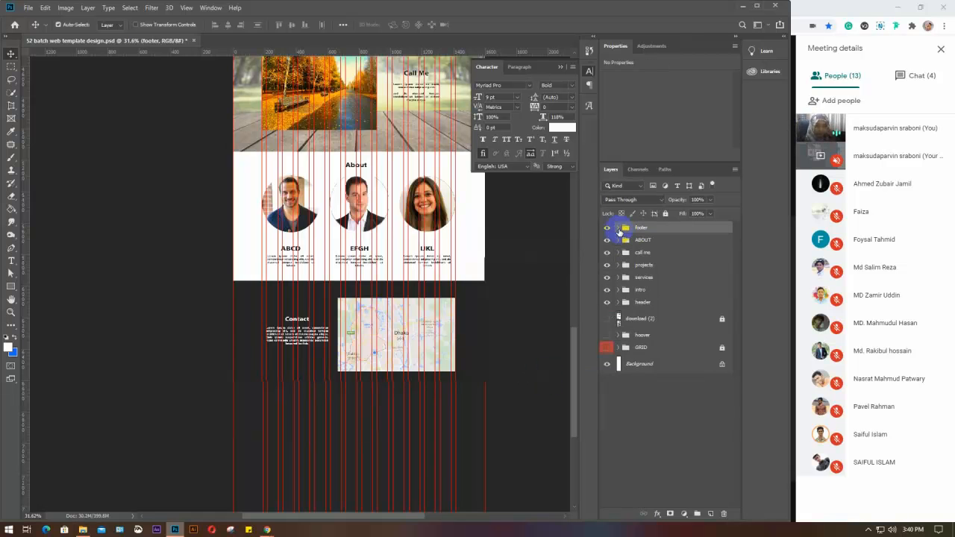
pyautogui.click(112, 25)
pyautogui.click(116, 27)
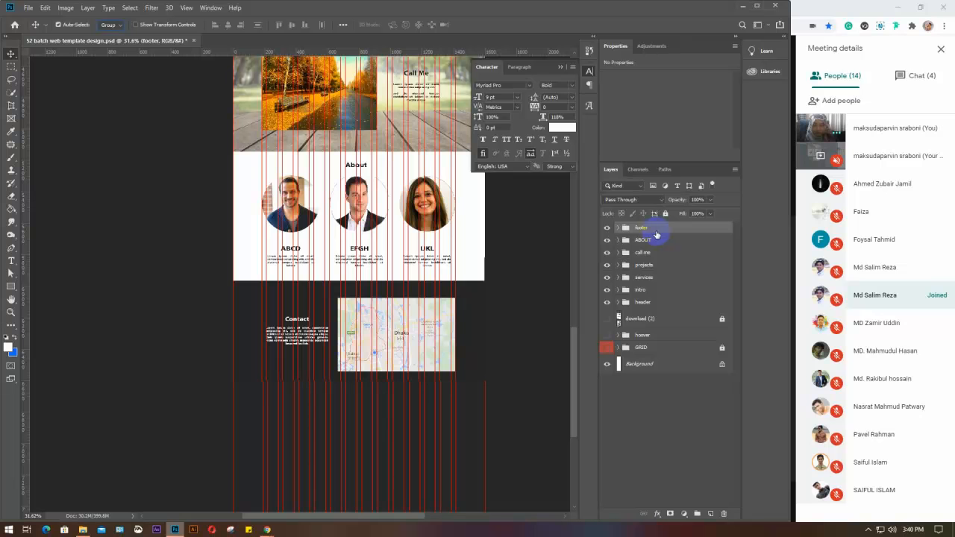
# Try to move the whole footer group slightly upward with the Move tool
pyautogui.moveTo(215, 329); pyautogui.dragTo(462, 398)
pyautogui.moveTo(197, 289); pyautogui.dragTo(516, 399)
pyautogui.moveTo(415, 341)
pyautogui.mouseDown()
pyautogui.moveTo(415, 333)
pyautogui.moveTo(415, 342)
pyautogui.mouseUp()
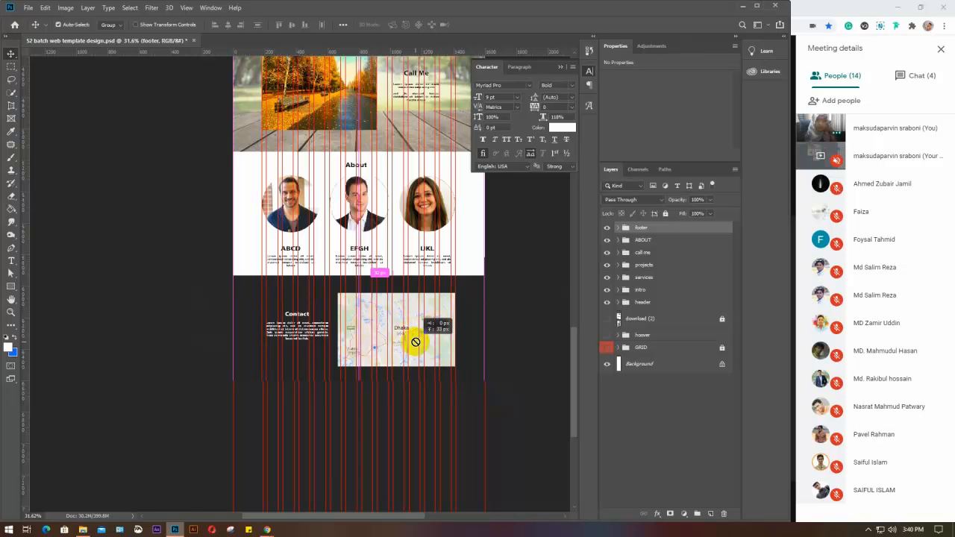
pyautogui.click(560, 68)
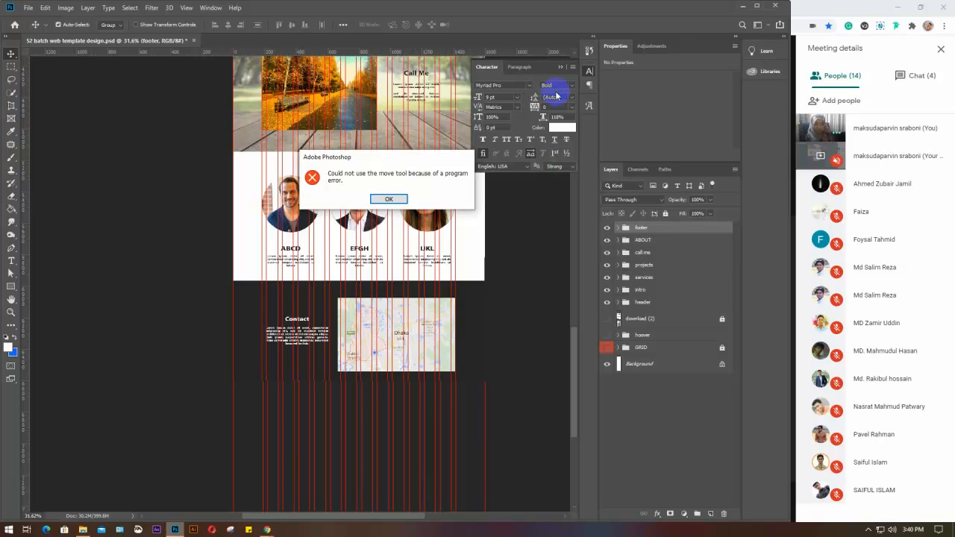
pyautogui.click(390, 198)
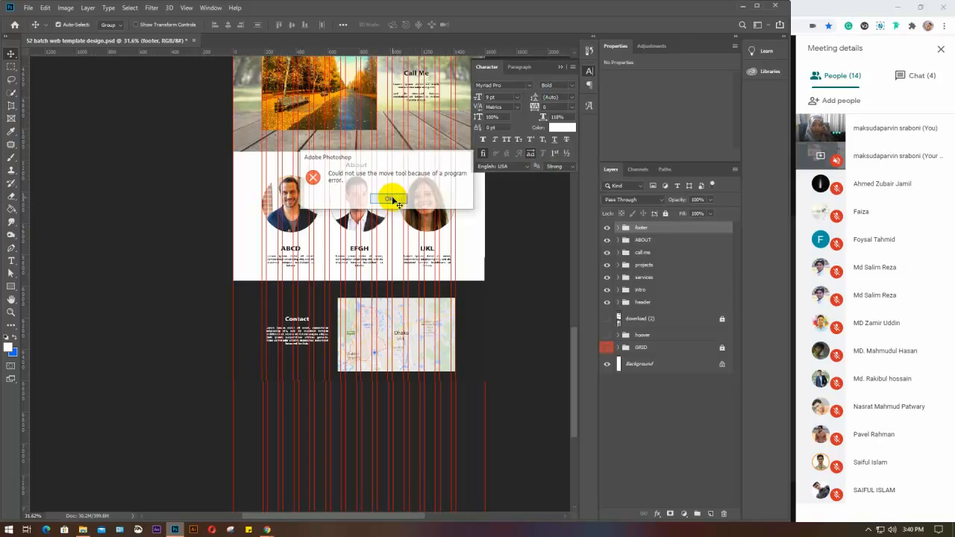
# Collapse the Character panel and save the document
pyautogui.click(561, 68)
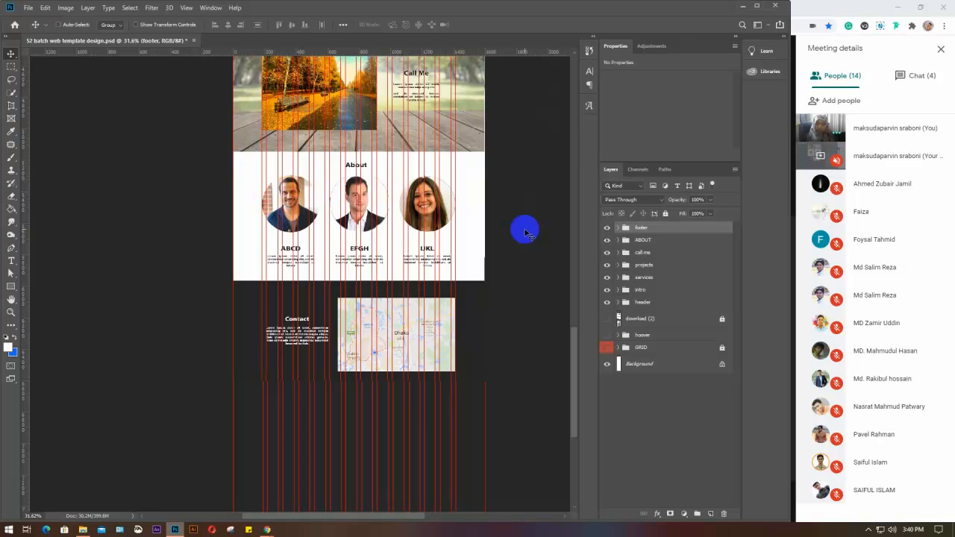
pyautogui.hotkey('ctrl', 's')
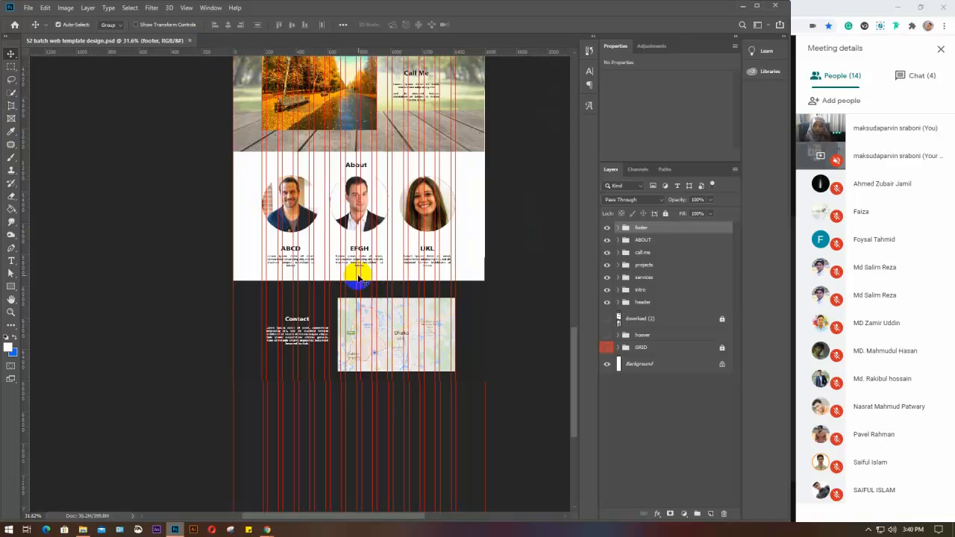
# Move the header group to the top of the layer stack, above the footer group
pyautogui.scroll(-2, 415, 280)
pyautogui.scroll(-3, 416, 285)
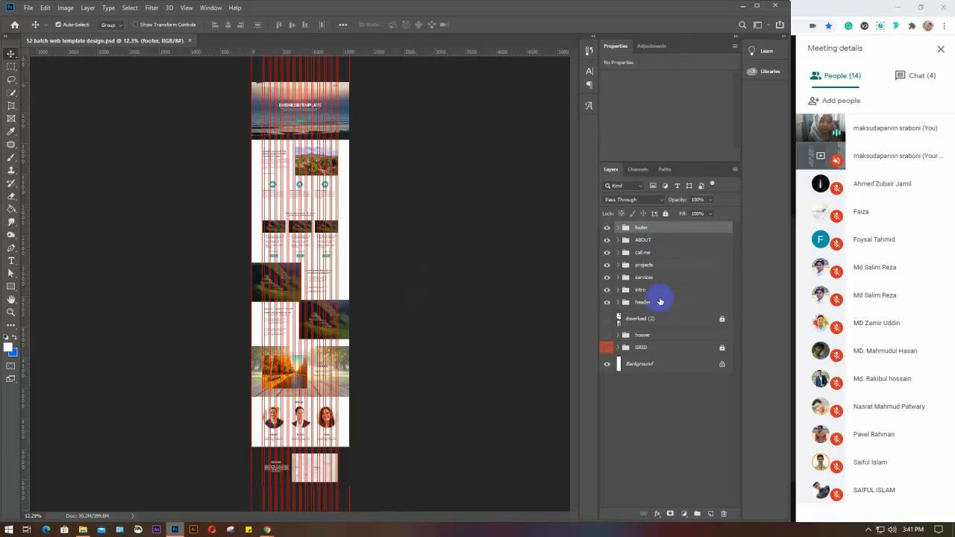
pyautogui.click(657, 304)
pyautogui.moveTo(656, 304); pyautogui.dragTo(652, 224)
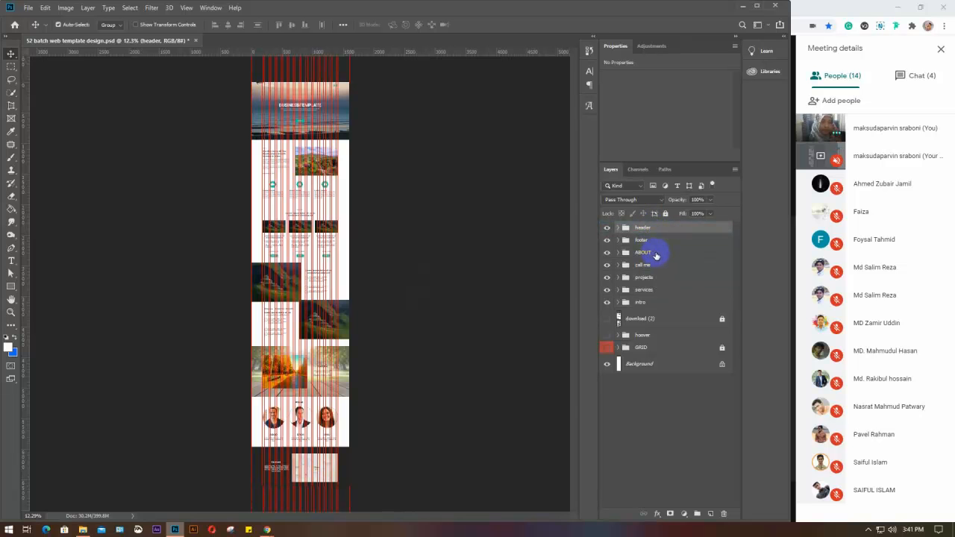
# Reorder the layer stack so the intro group sits directly below header and the services group directly below intro
pyautogui.click(309, 81)
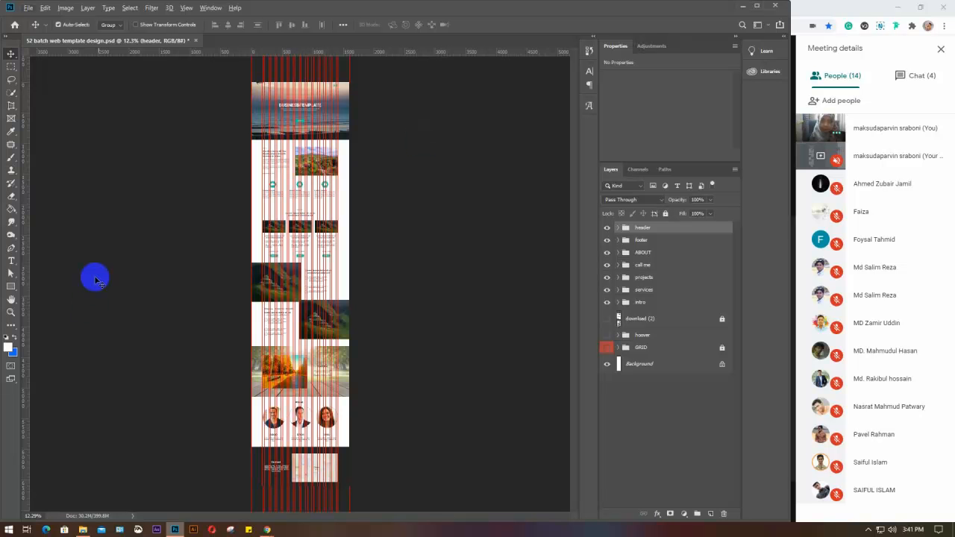
pyautogui.scroll(2, 312, 81)
pyautogui.scroll(6, 312, 81)
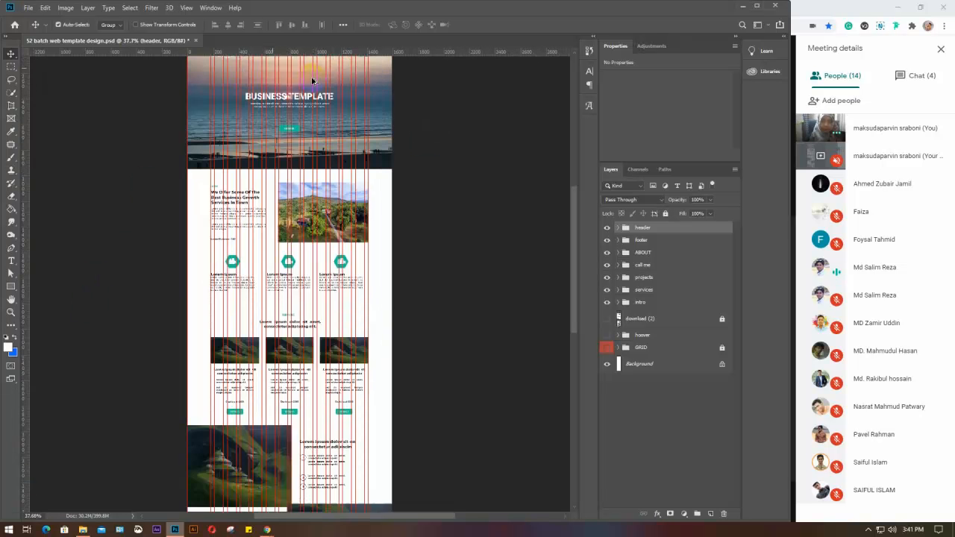
pyautogui.scroll(5, 315, 311)
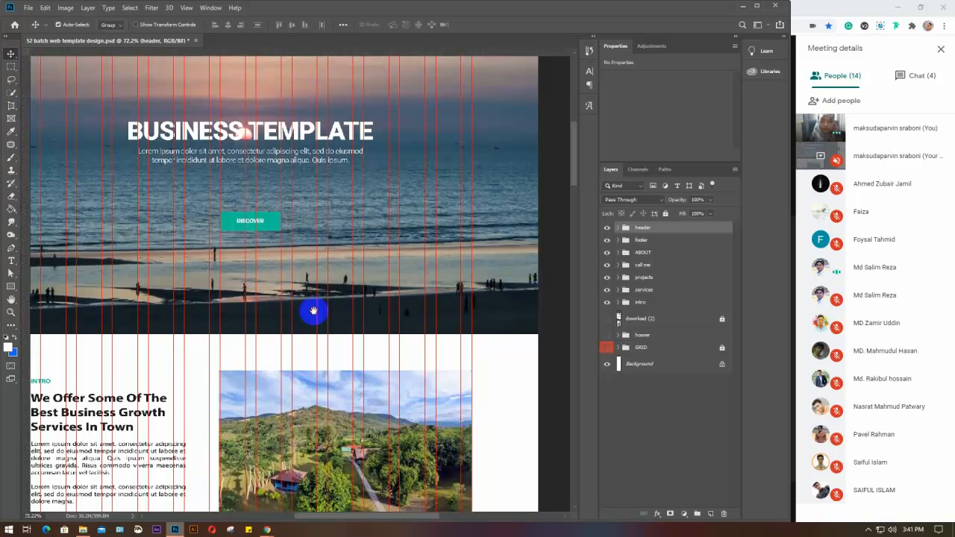
pyautogui.click(226, 267)
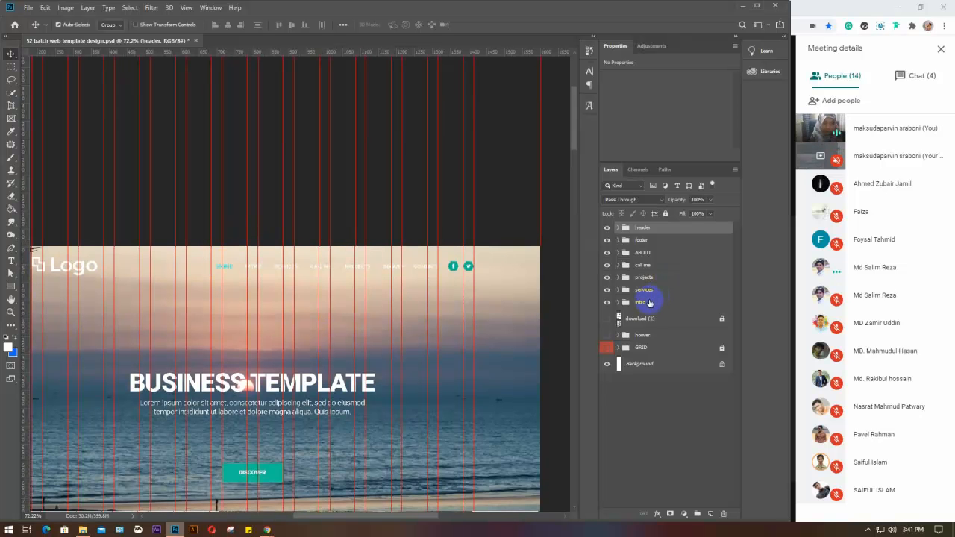
pyautogui.moveTo(649, 302); pyautogui.dragTo(663, 237)
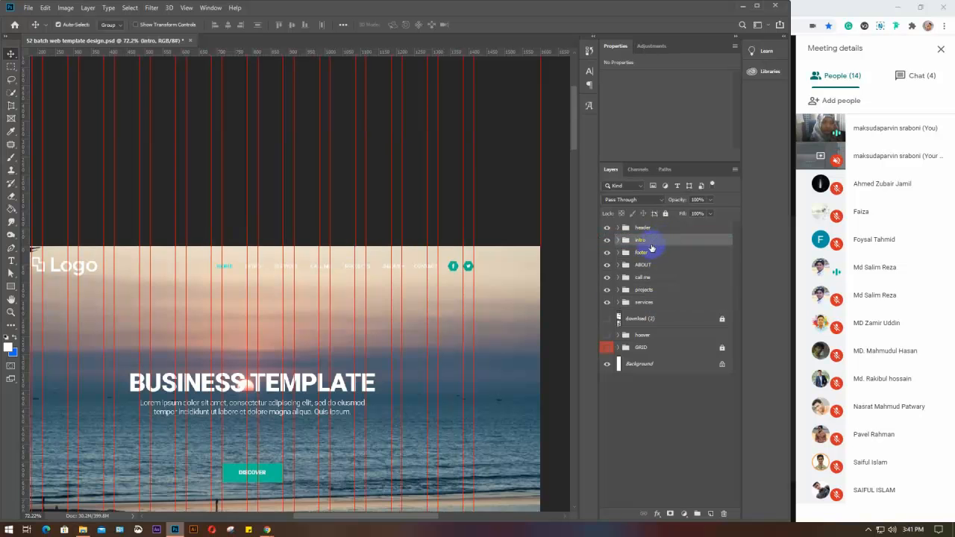
pyautogui.moveTo(664, 305); pyautogui.dragTo(662, 246)
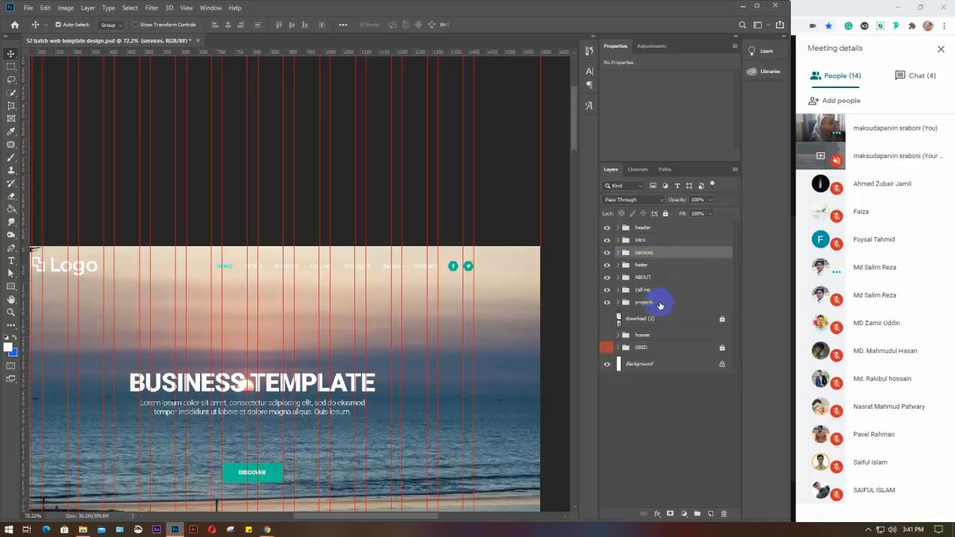
# Place the call me, projects and ABOUT groups in that order between the services and footer groups
pyautogui.moveTo(665, 289); pyautogui.dragTo(662, 262)
pyautogui.moveTo(662, 258); pyautogui.dragTo(670, 262)
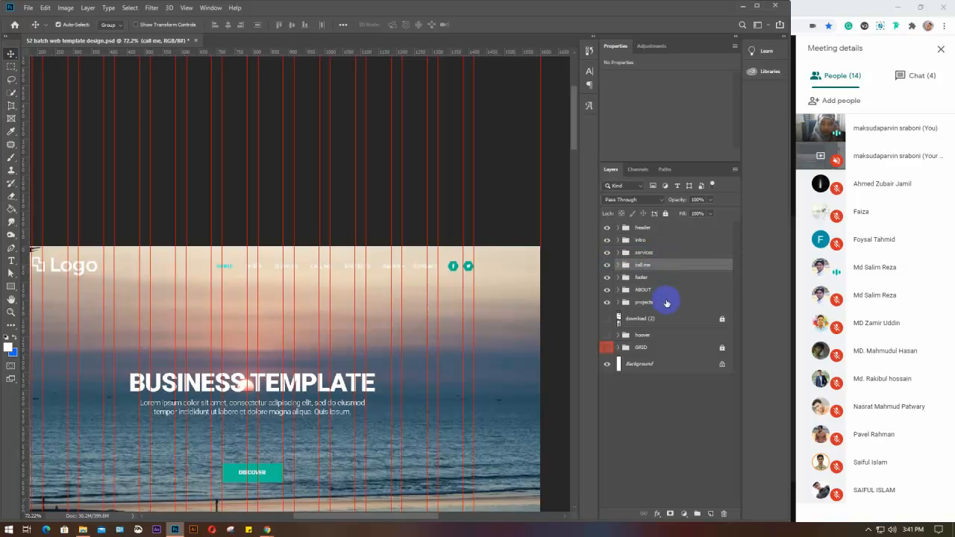
pyautogui.moveTo(664, 302); pyautogui.dragTo(662, 273)
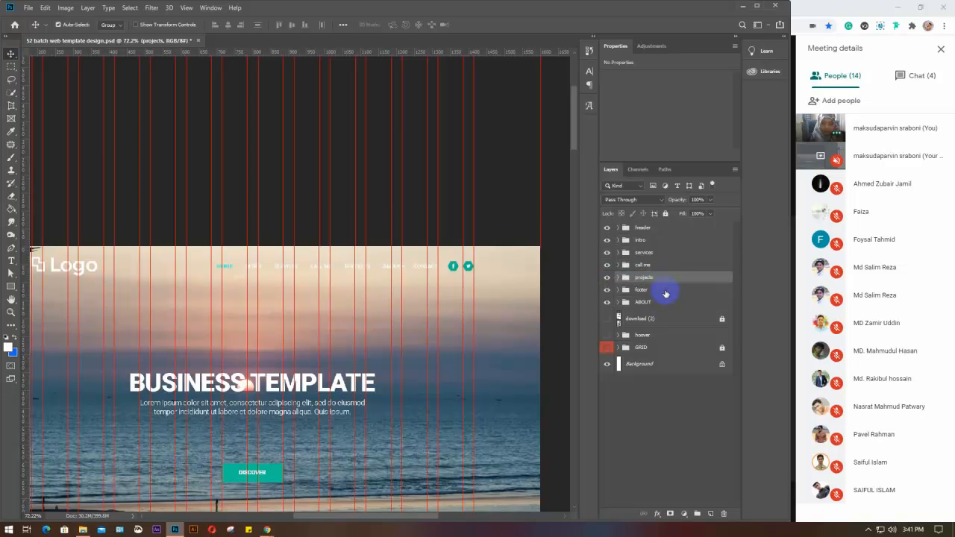
pyautogui.moveTo(664, 303); pyautogui.dragTo(661, 284)
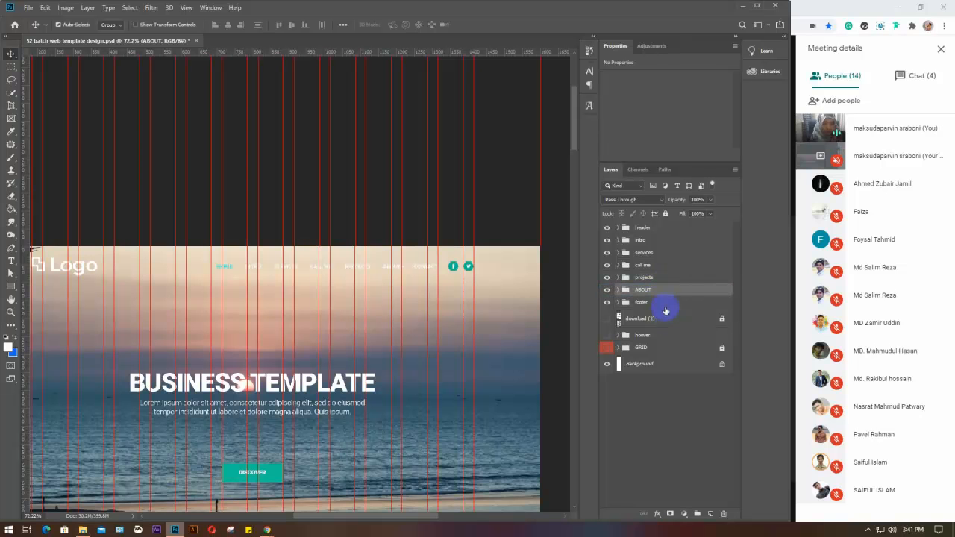
# Select the hidden download (2) reference layer and unlock it
pyautogui.click(656, 302)
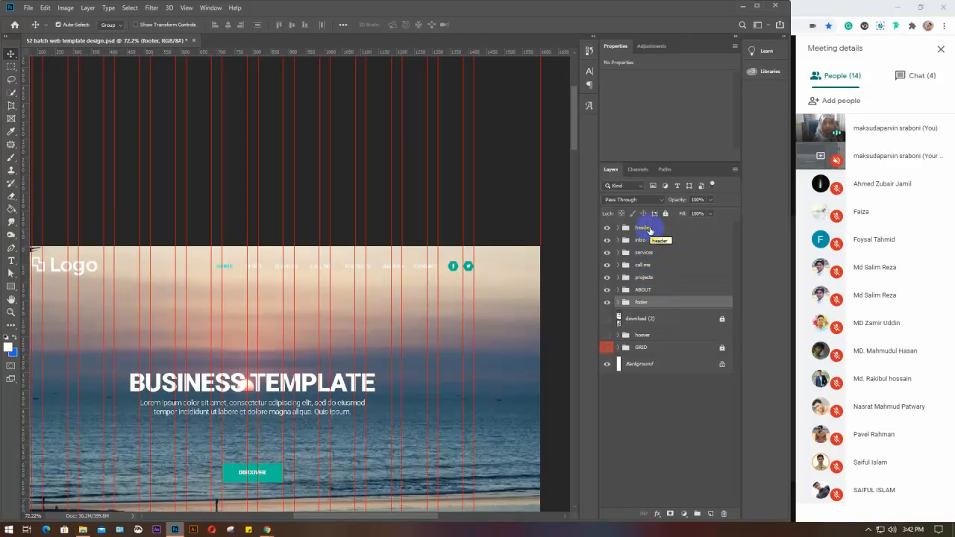
pyautogui.click(651, 319)
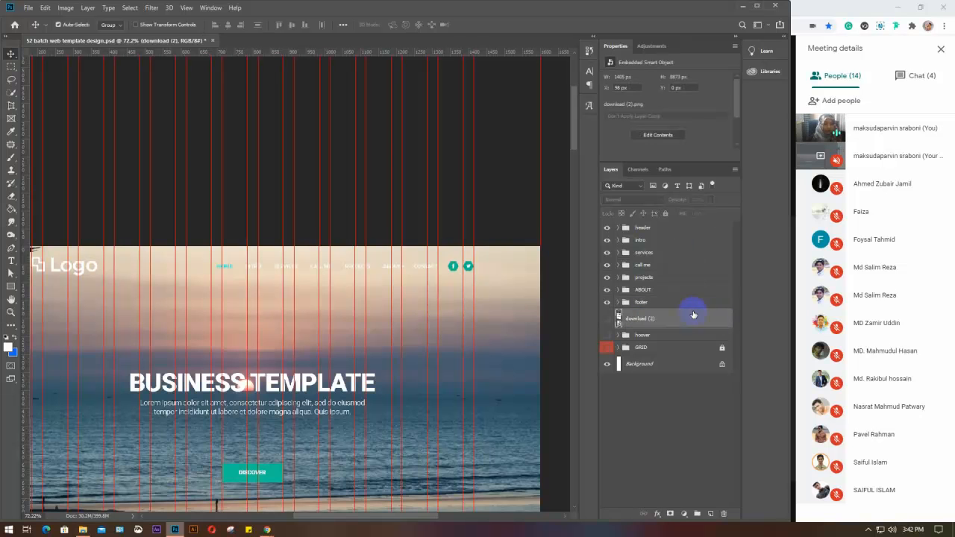
# Delete the download (2) reference layer and move the hoover and GRID groups above the header group
pyautogui.press('Delete')
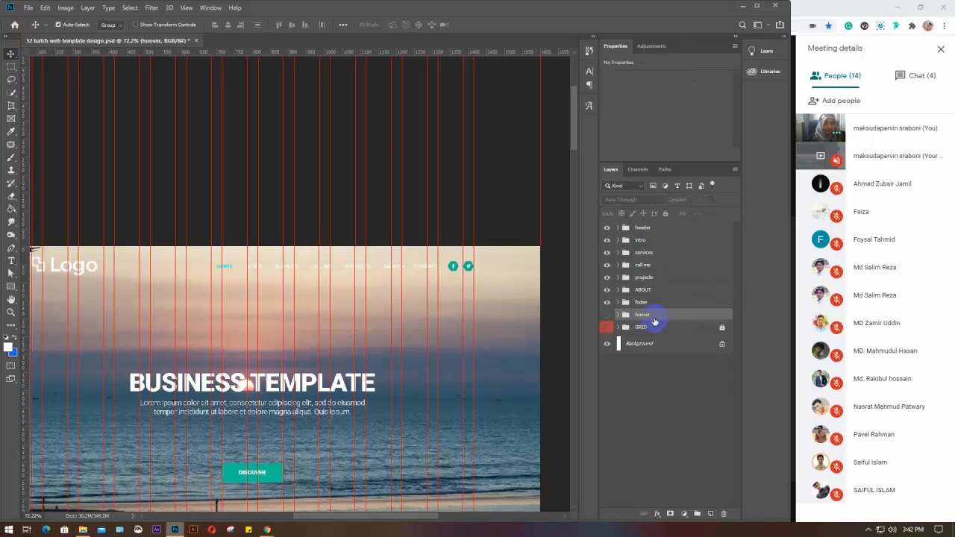
pyautogui.click(651, 329)
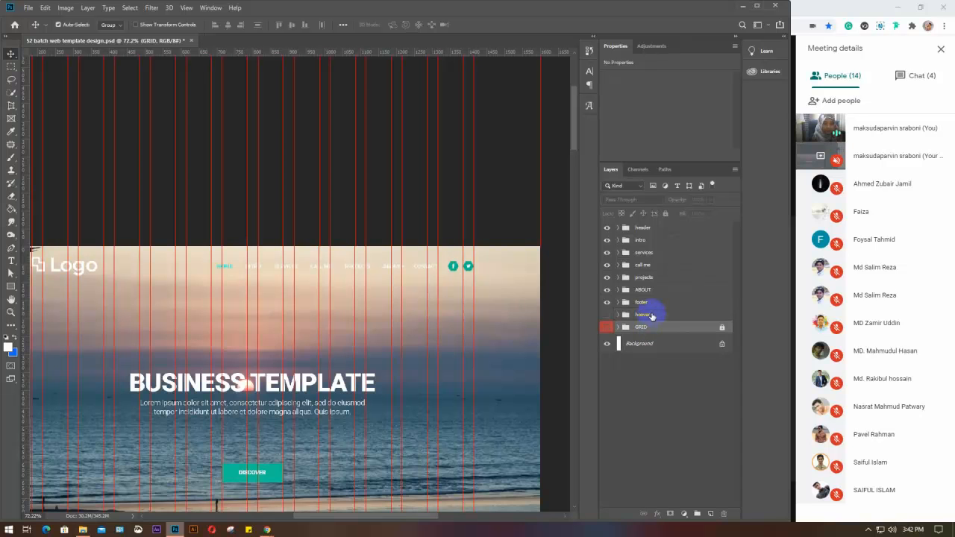
pyautogui.keyDown('ctrl'); pyautogui.click(651, 316); pyautogui.keyUp('ctrl')
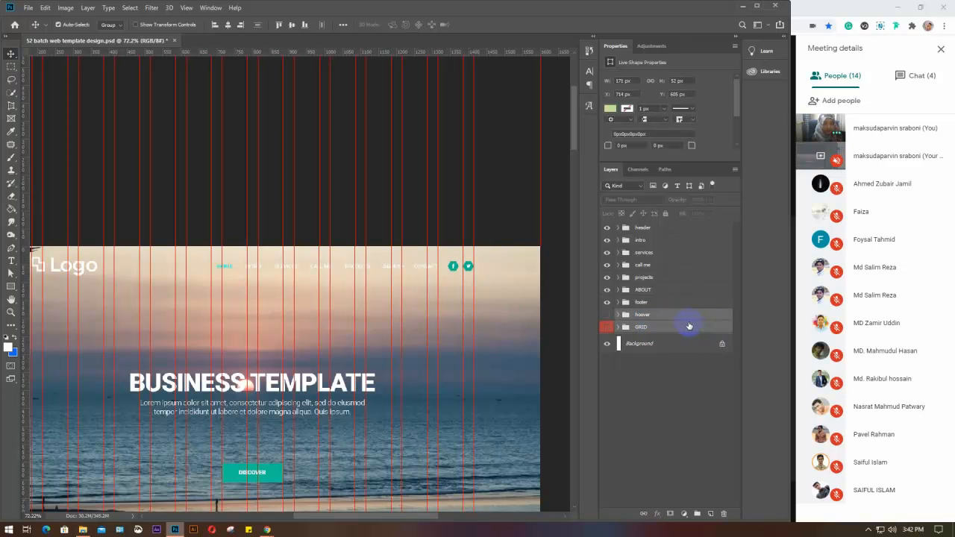
pyautogui.moveTo(686, 325); pyautogui.dragTo(671, 226)
# Toggle the GRID group's visibility to check the column overlay on the page
pyautogui.click(607, 241)
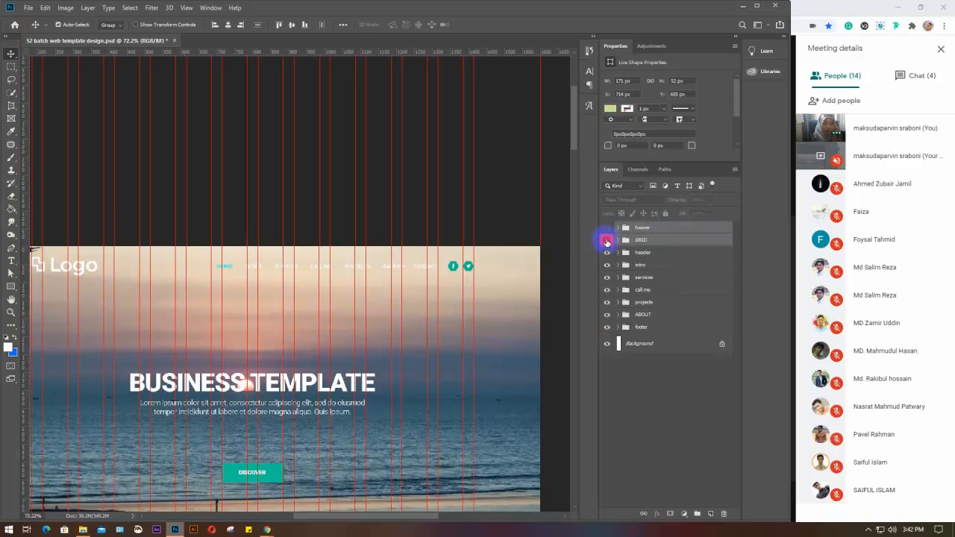
pyautogui.click(607, 241)
pyautogui.click(606, 241)
pyautogui.click(607, 241)
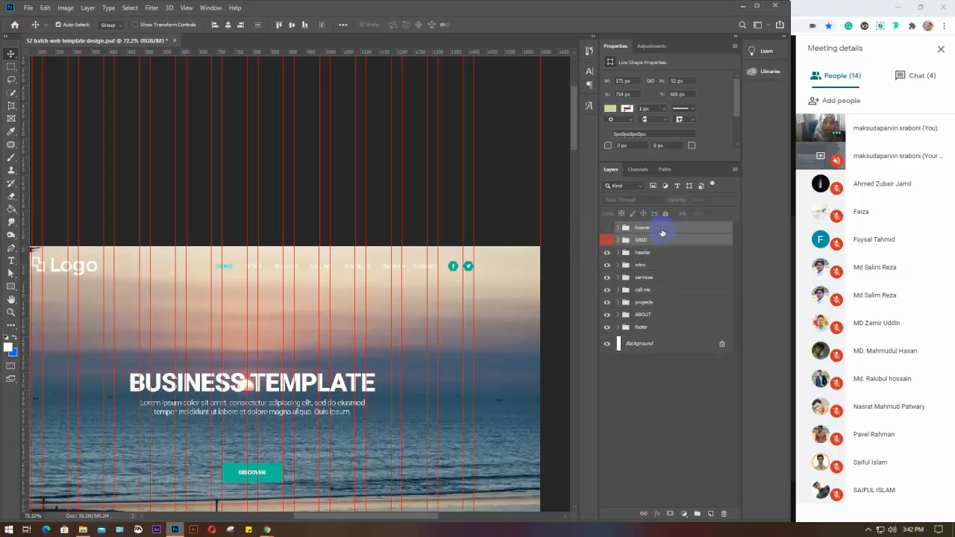
# Expand the hoover group and toggle its visibility to examine the hover state of the menu and DISCOVER button
pyautogui.click(662, 230)
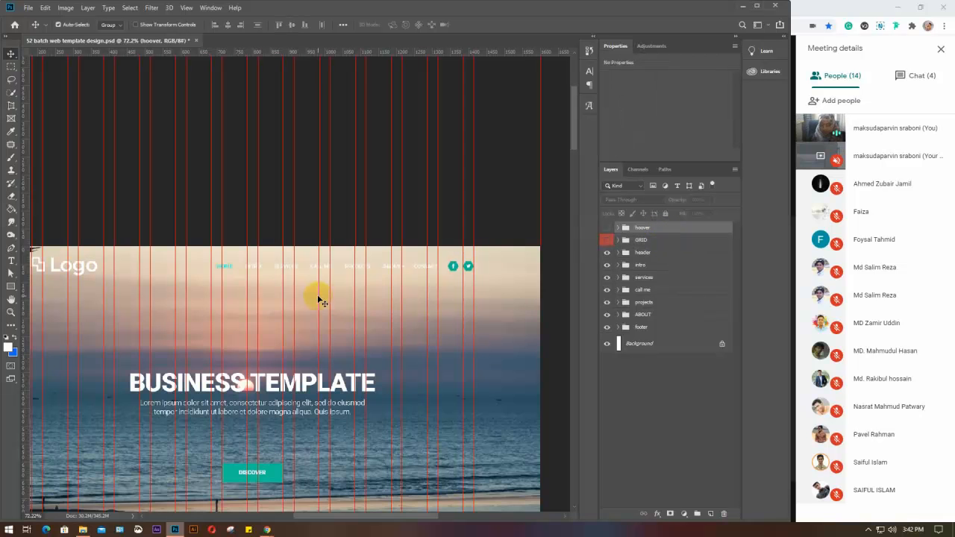
pyautogui.scroll(-3, 318, 300)
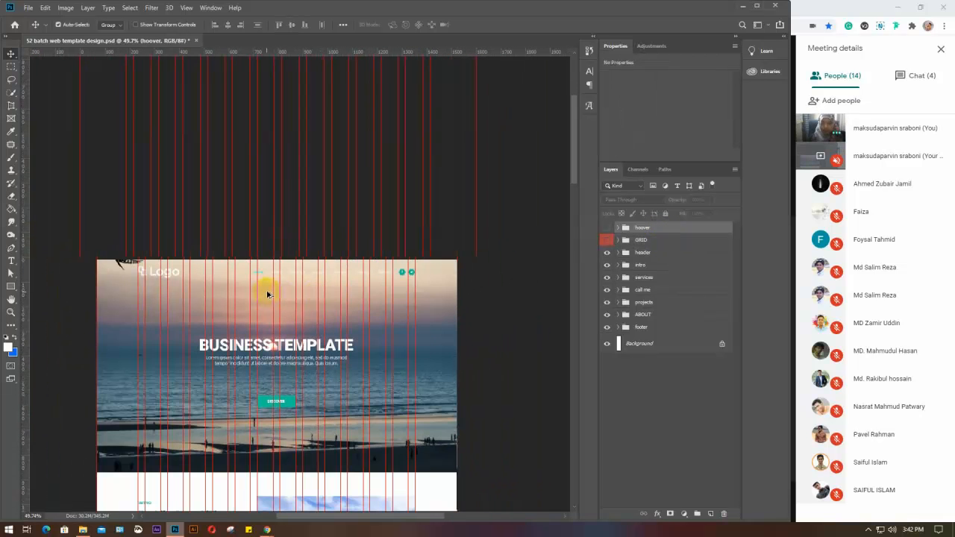
pyautogui.scroll(3, 268, 294)
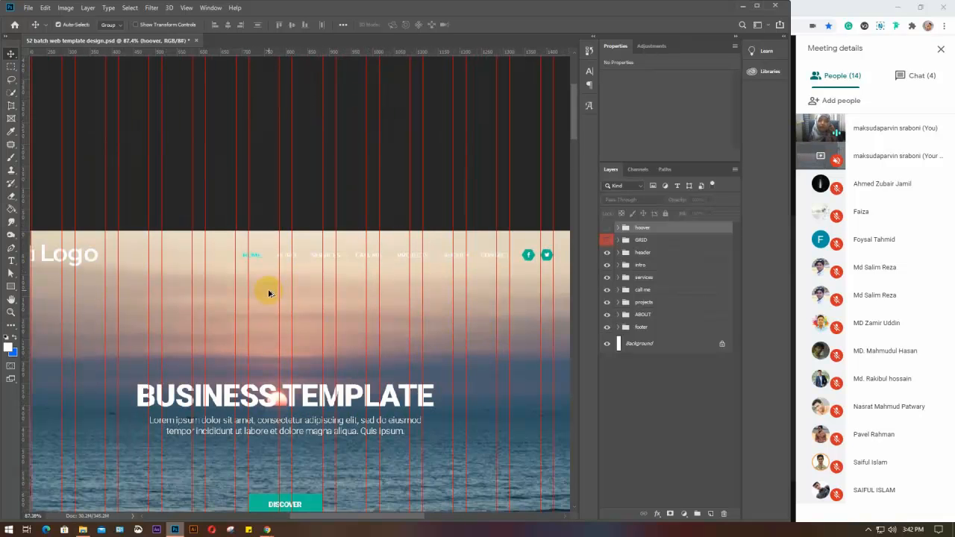
pyautogui.click(618, 228)
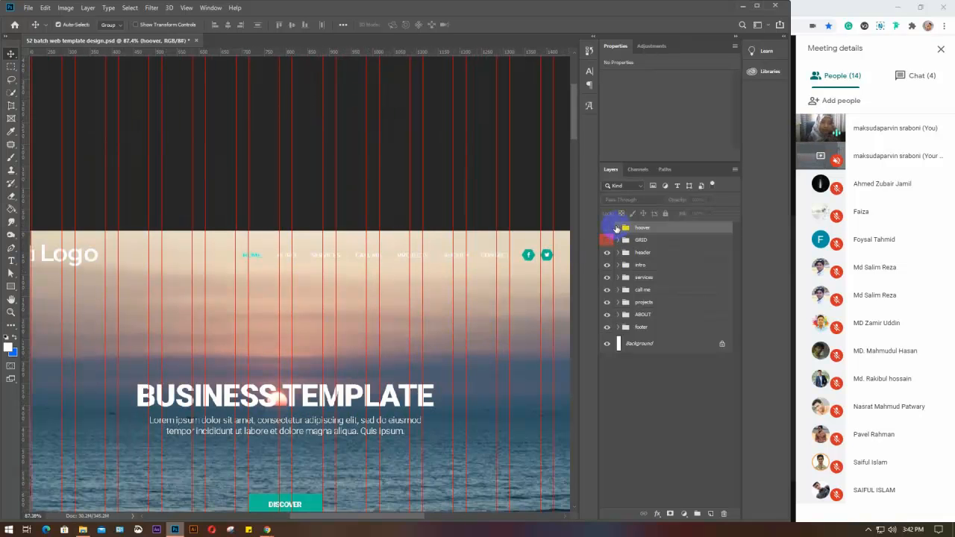
pyautogui.click(617, 228)
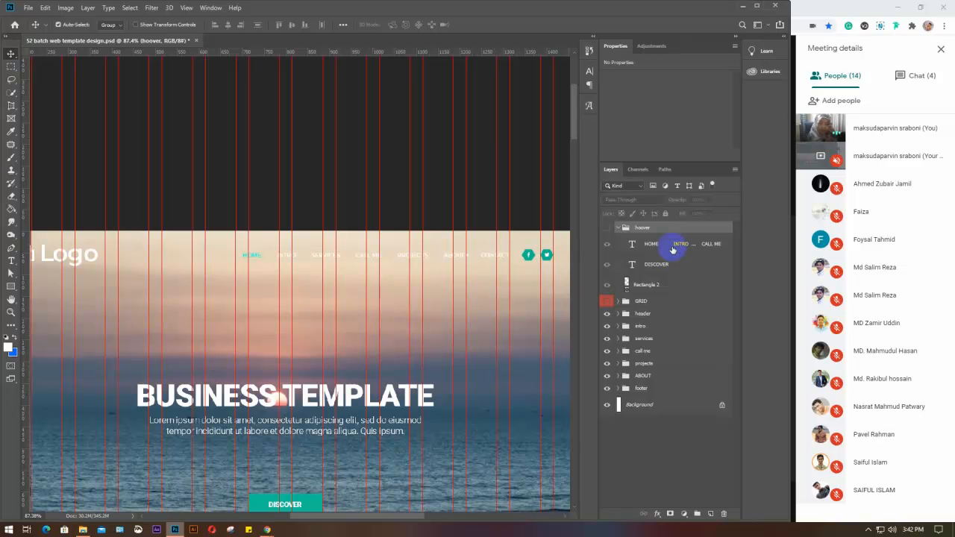
pyautogui.click(607, 228)
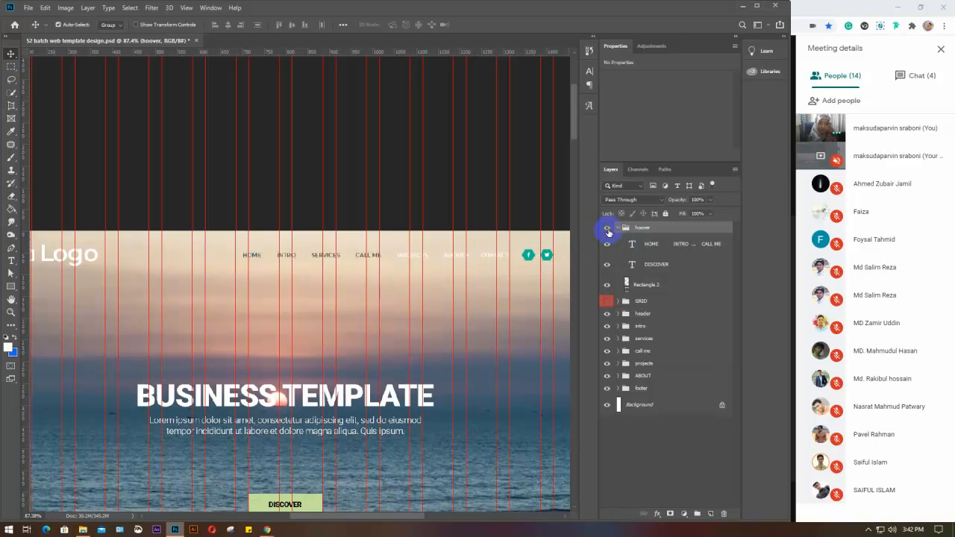
pyautogui.click(608, 232)
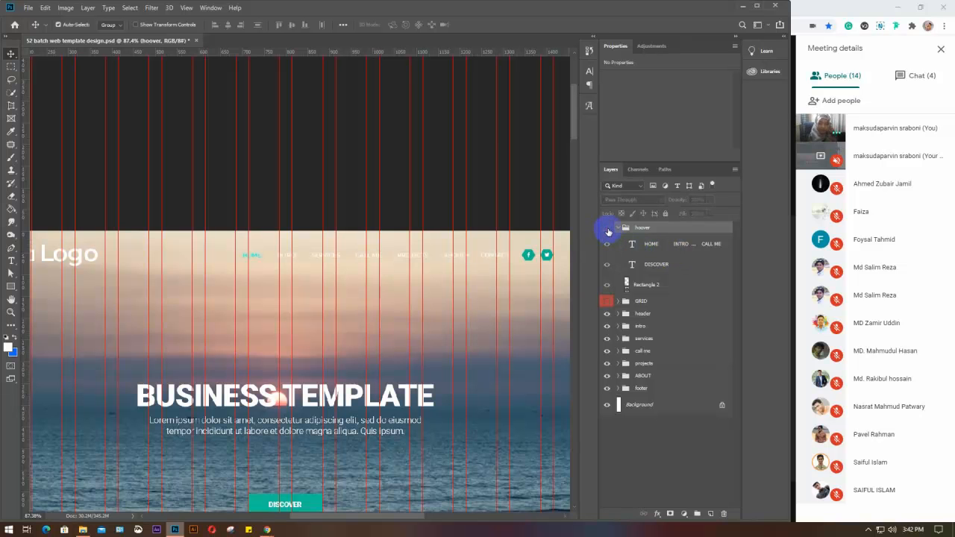
pyautogui.click(607, 230)
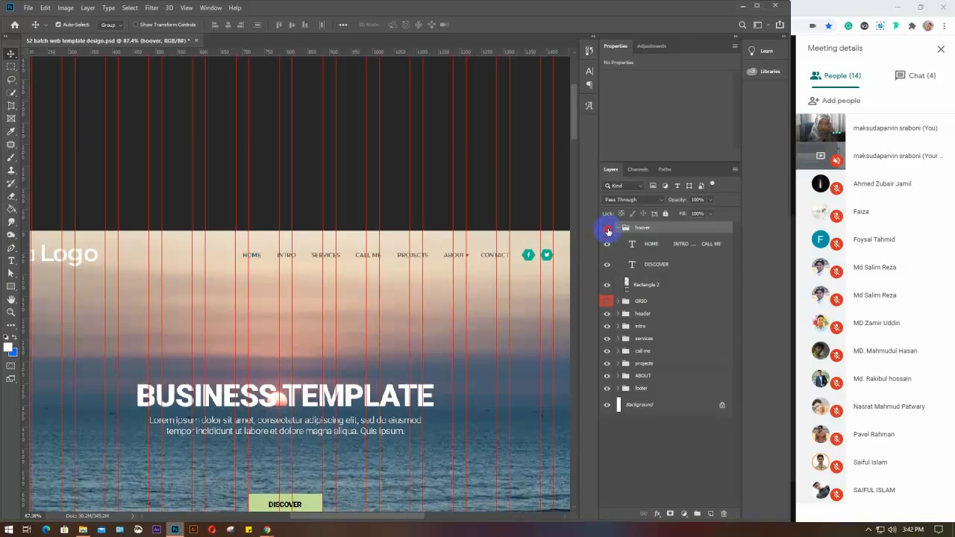
pyautogui.click(608, 231)
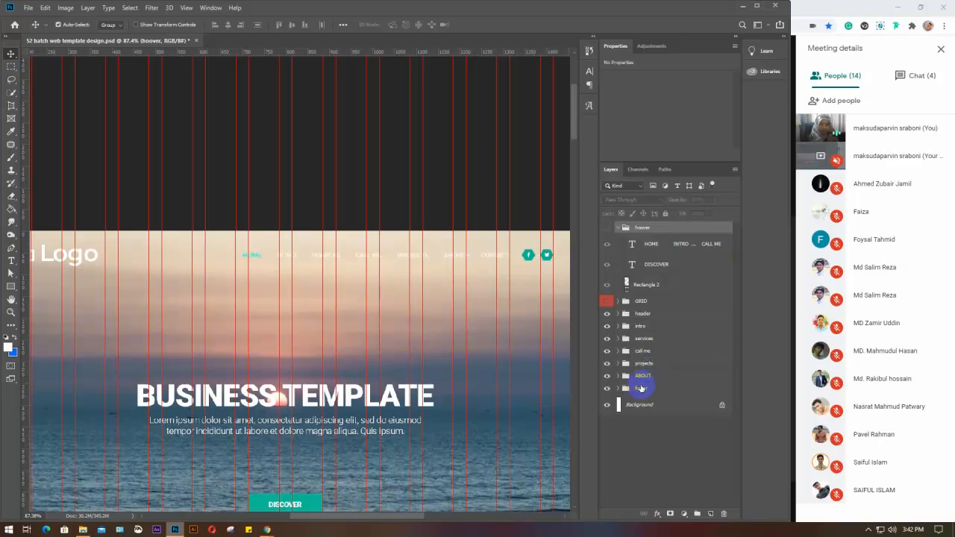
# Set the navigation text in the header group's menubar subgroup to black (000000)
pyautogui.click(618, 314)
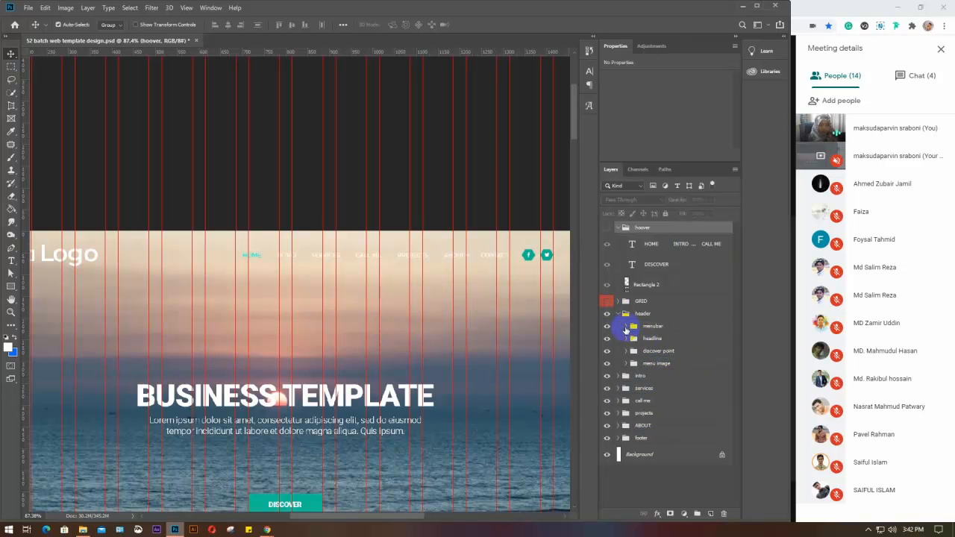
pyautogui.click(625, 326)
pyautogui.click(606, 369)
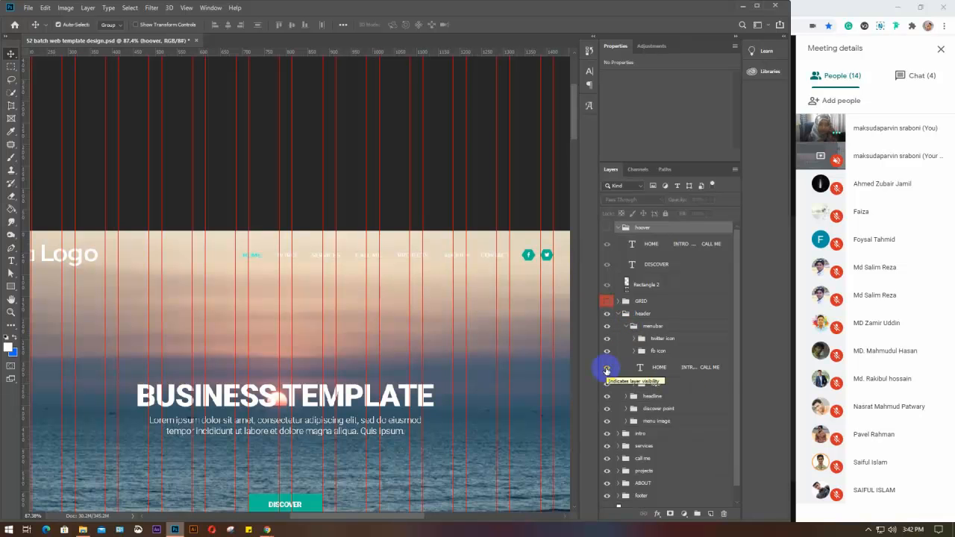
pyautogui.click(654, 369)
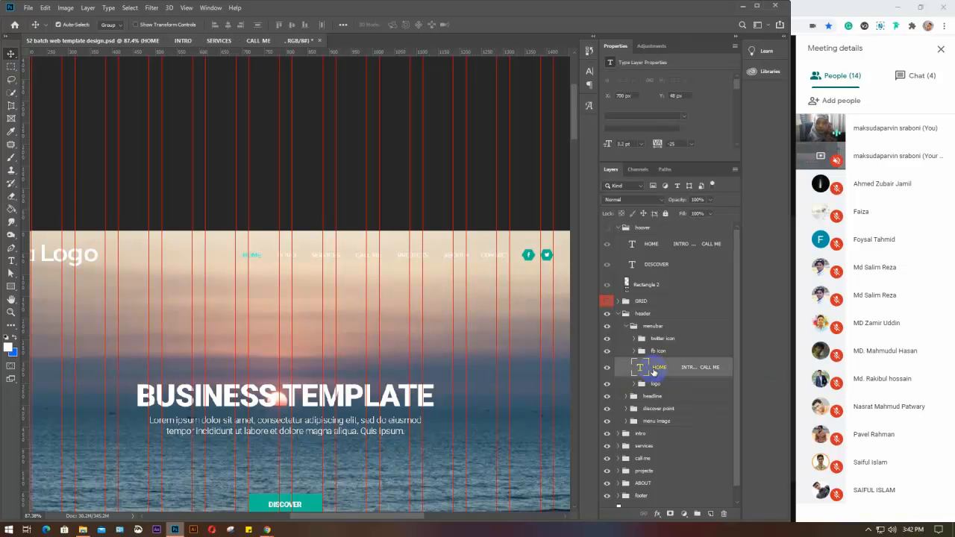
pyautogui.click(589, 72)
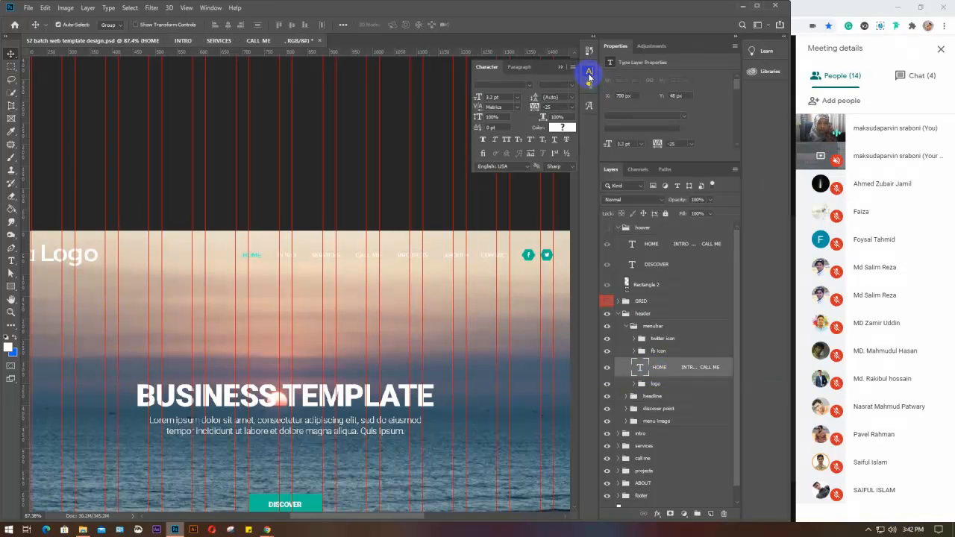
pyautogui.click(563, 128)
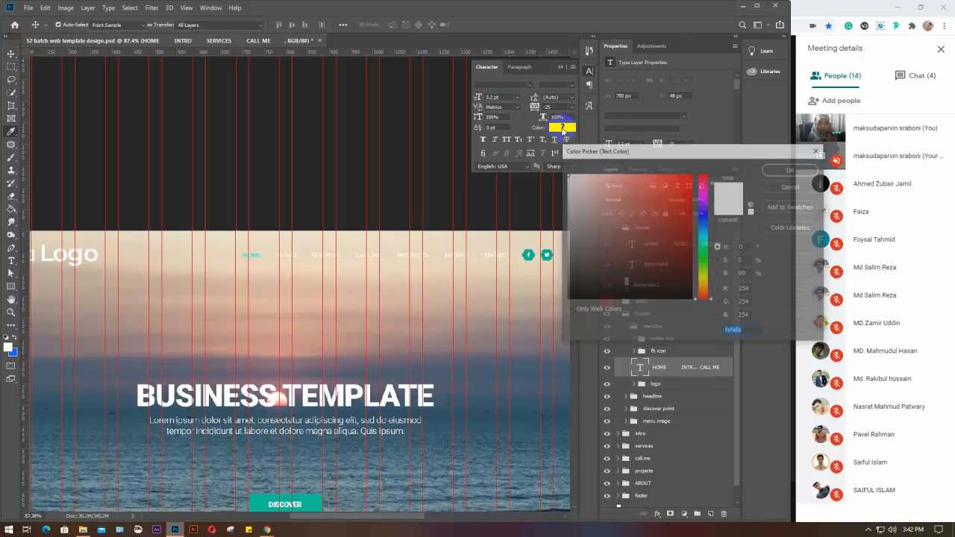
pyautogui.moveTo(620, 201); pyautogui.dragTo(562, 302)
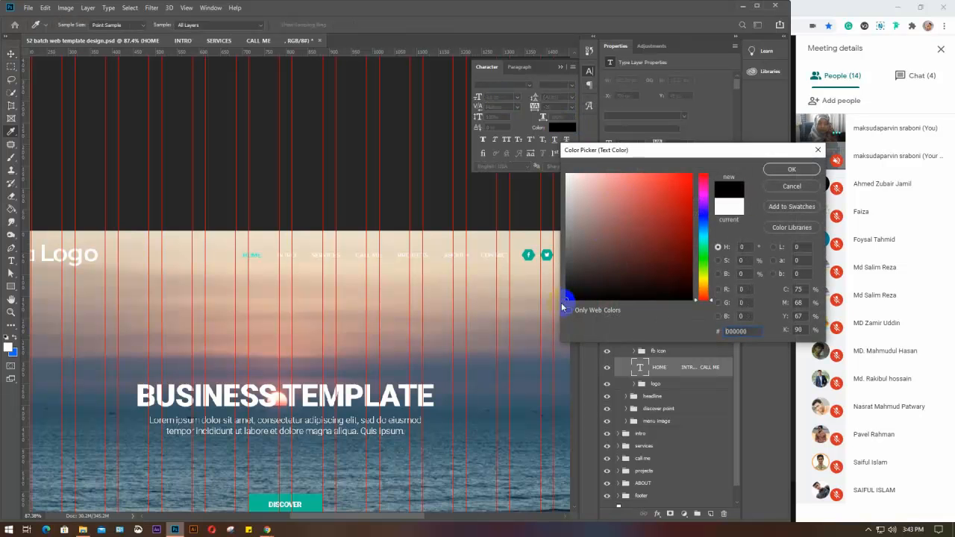
pyautogui.click(792, 169)
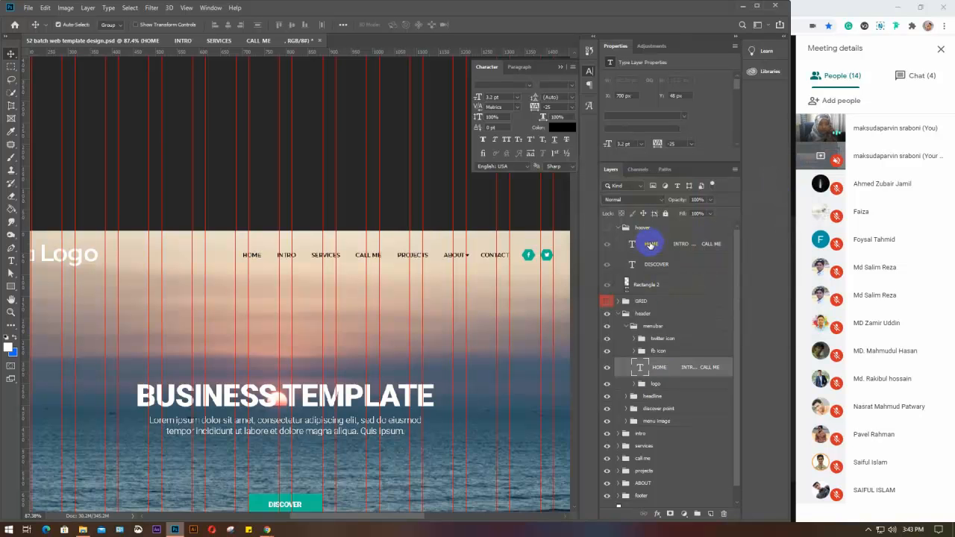
# Compare the hoover group's menu text with the header menu text by toggling their visibility
pyautogui.click(650, 246)
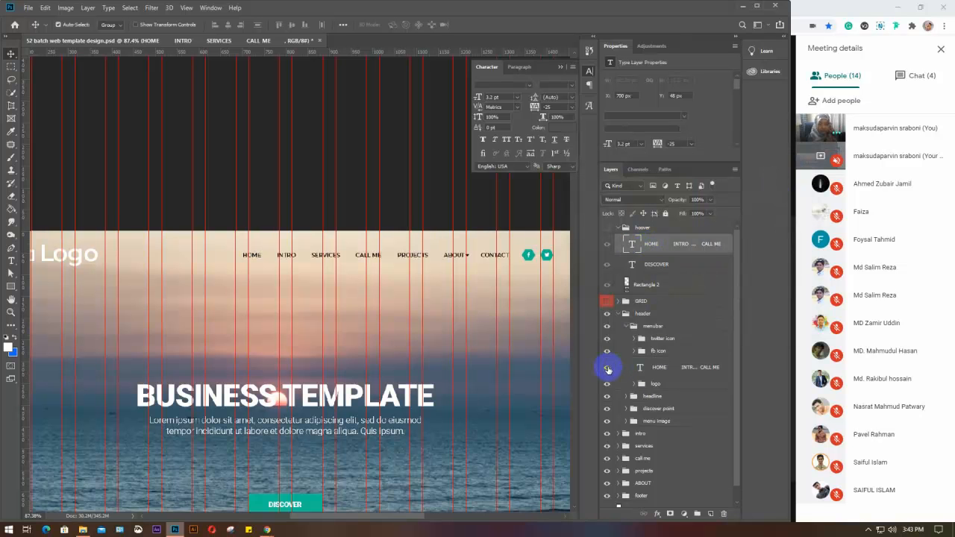
pyautogui.click(606, 367)
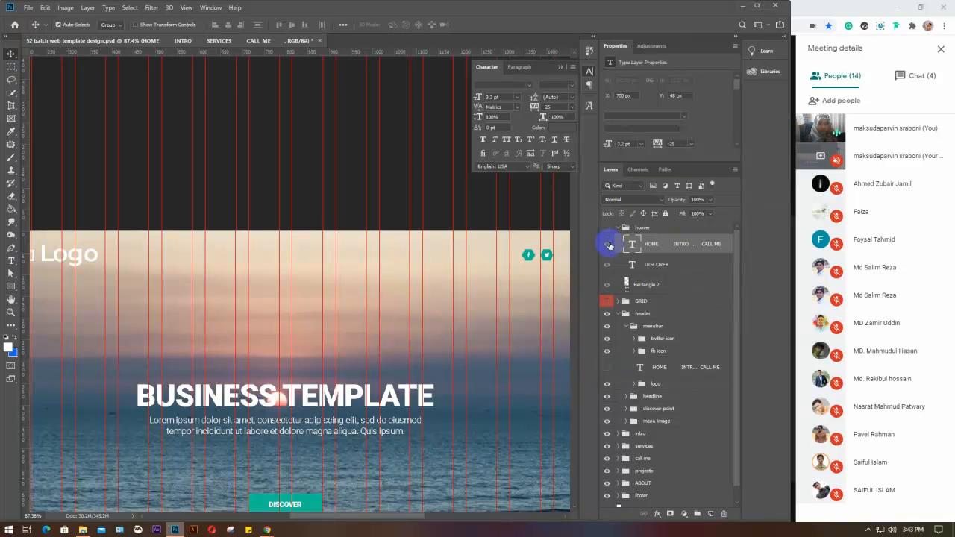
pyautogui.click(606, 228)
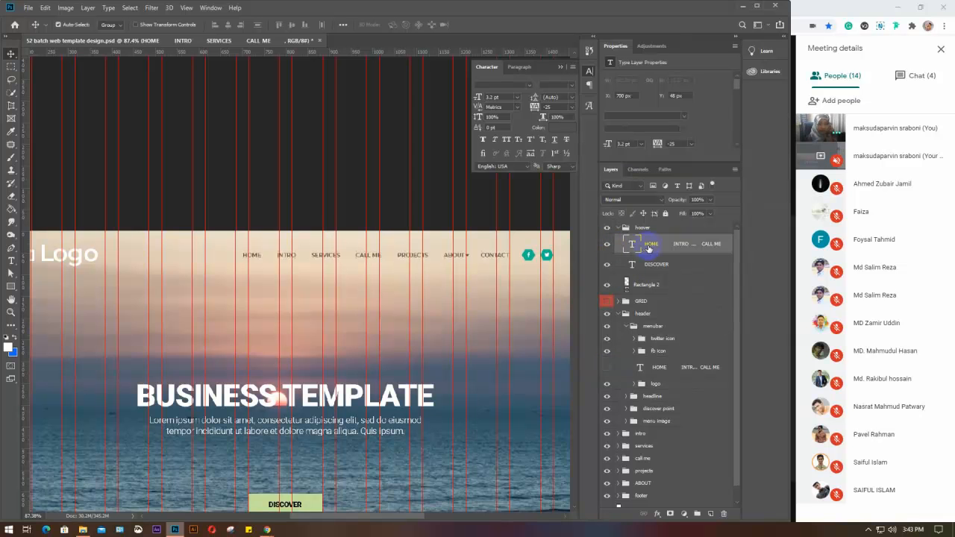
pyautogui.click(608, 368)
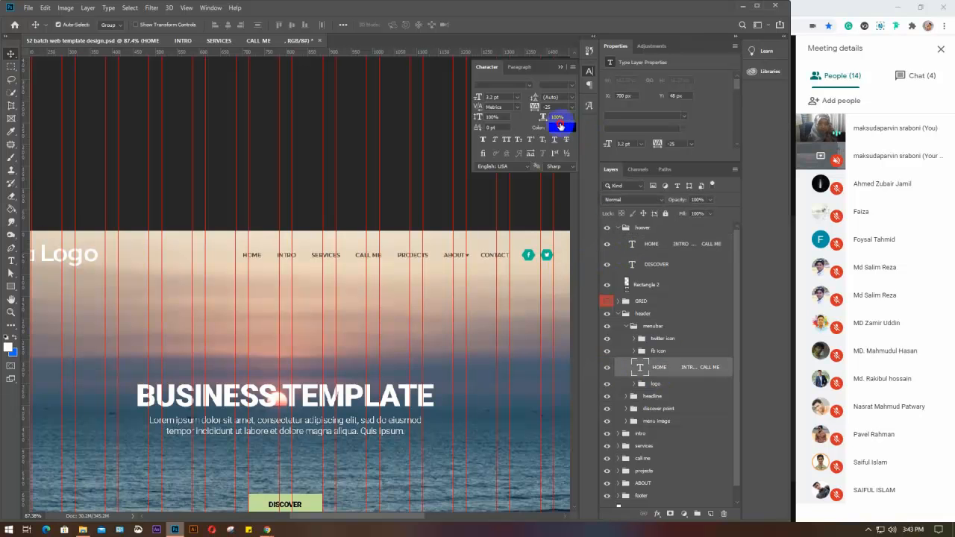
# Set the header menu text colour to white (ffffff)
pyautogui.click(561, 127)
pyautogui.moveTo(600, 187); pyautogui.dragTo(555, 165)
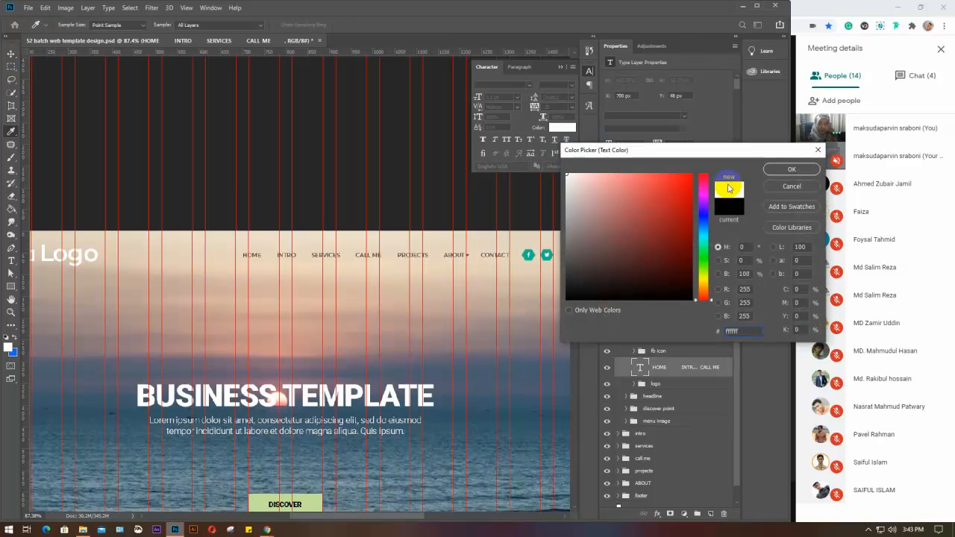
pyautogui.click(791, 170)
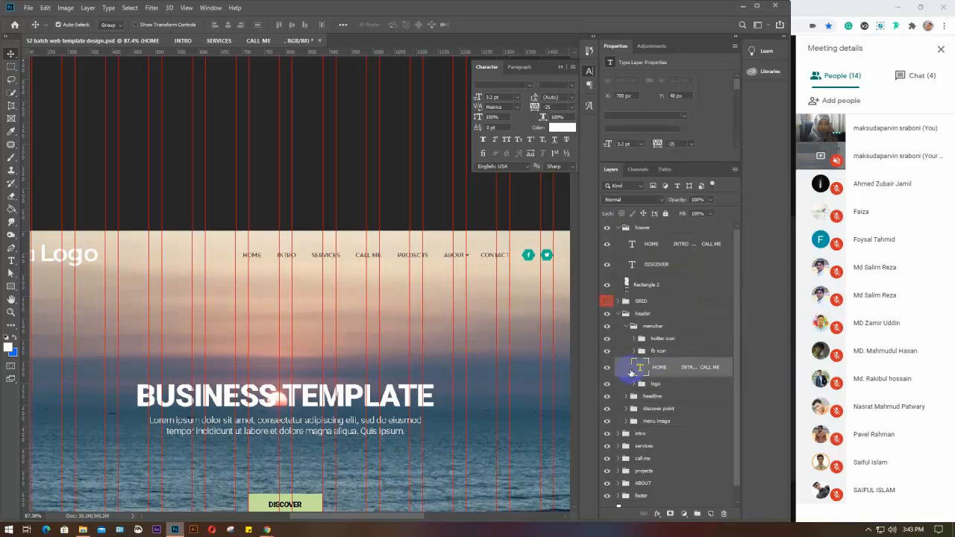
# Compare the two menu versions, leaving the header menu text hidden and the hoover group with its menu text shown
pyautogui.click(609, 369)
pyautogui.click(608, 369)
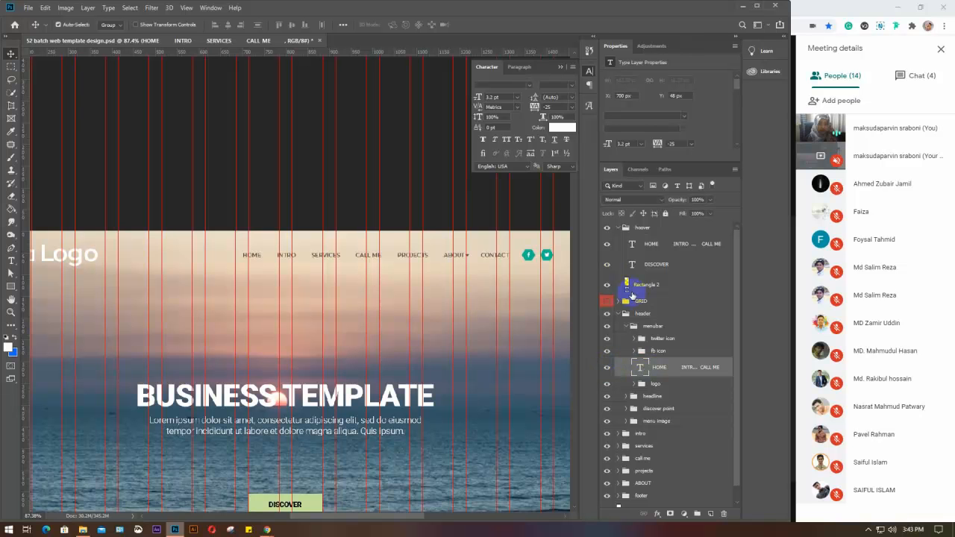
pyautogui.click(605, 237)
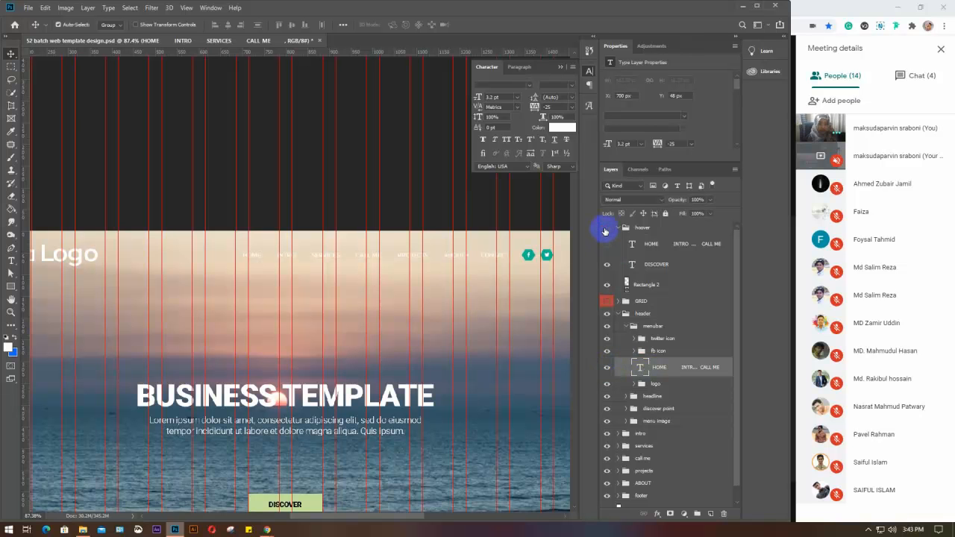
pyautogui.click(605, 228)
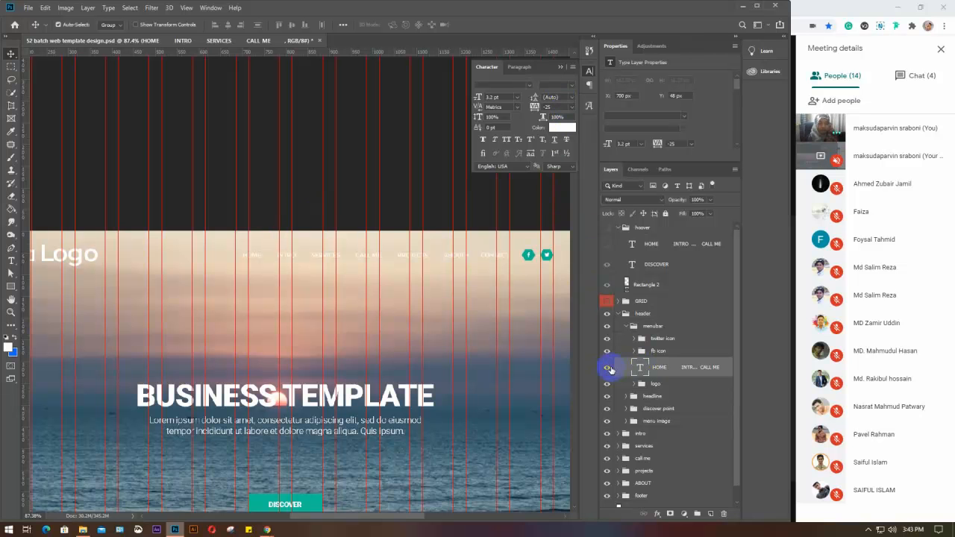
pyautogui.click(608, 368)
pyautogui.click(606, 228)
pyautogui.click(606, 245)
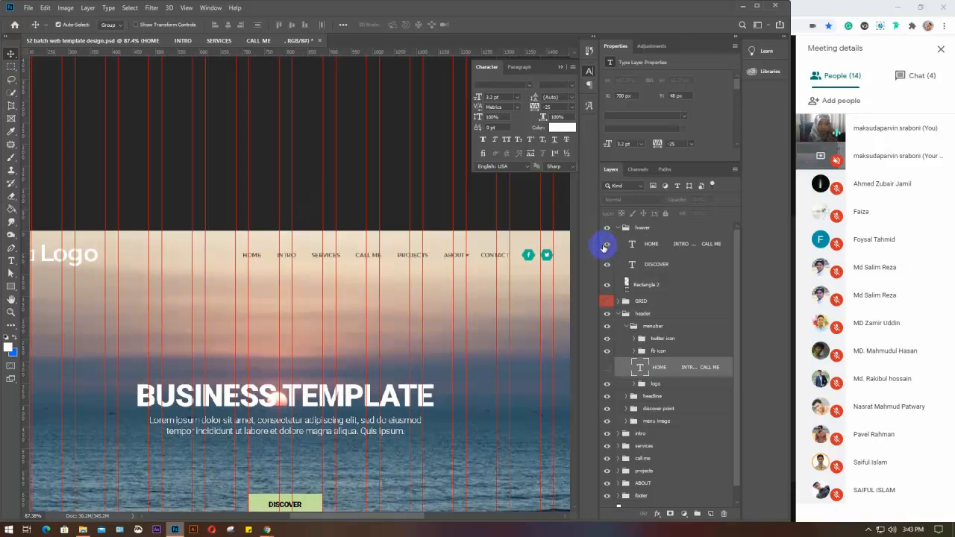
# Select the hoover group's menu text layer and switch to the Horizontal Type tool
pyautogui.click(652, 244)
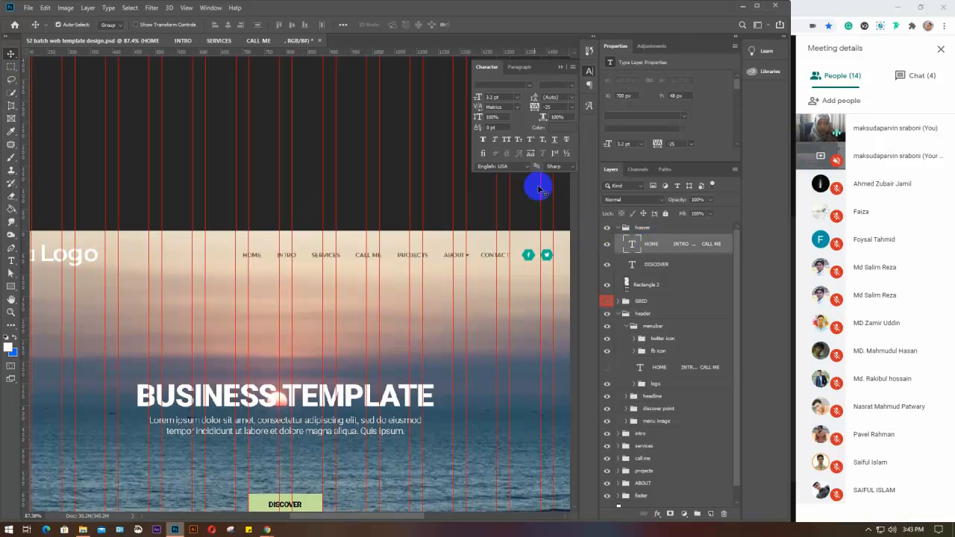
pyautogui.moveTo(12, 261); pyautogui.dragTo(64, 262)
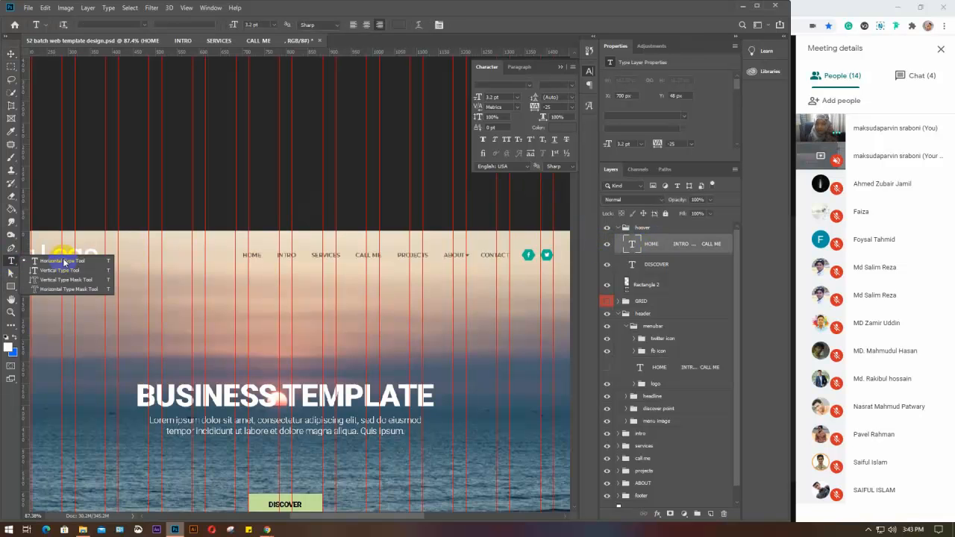
pyautogui.click(251, 255)
pyautogui.moveTo(242, 254); pyautogui.dragTo(270, 281)
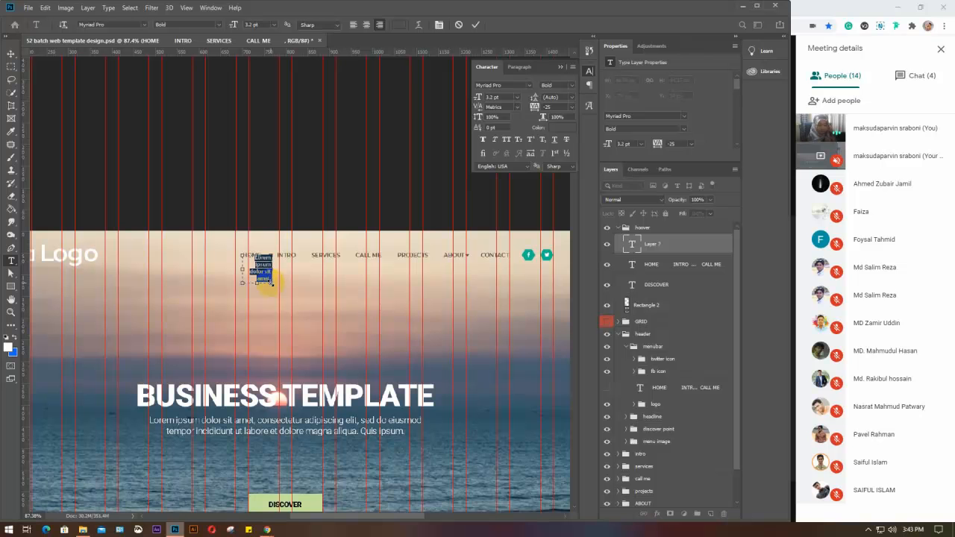
pyautogui.press('Escape')
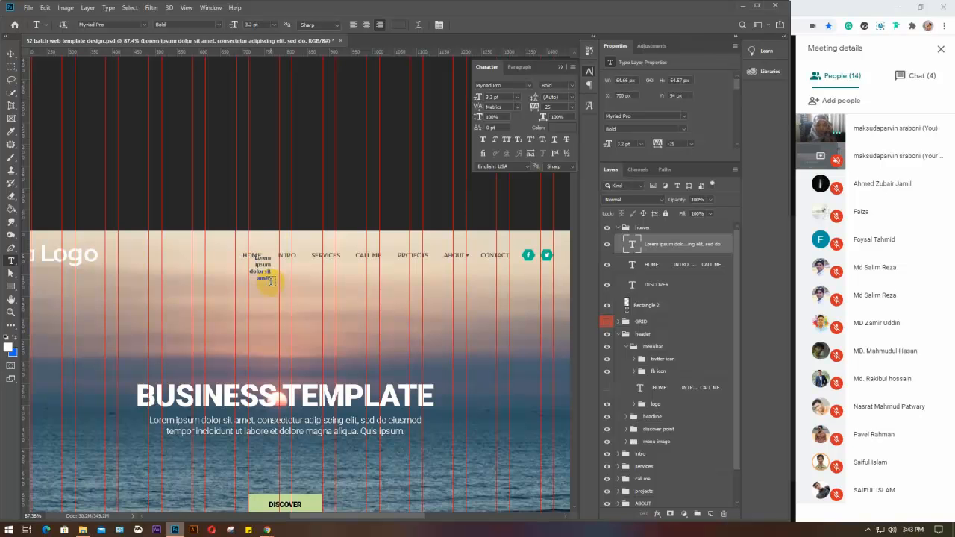
pyautogui.hotkey('ctrl', 'z')
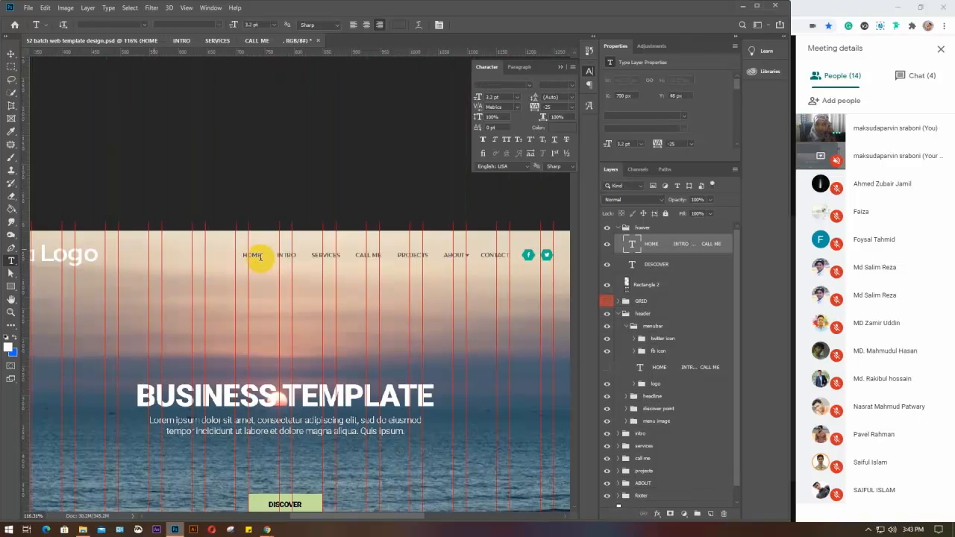
# Set the word HOME in the hoover group's menu text to turquoise (00ffc0)
pyautogui.scroll(3, 261, 256)
pyautogui.moveTo(225, 254); pyautogui.dragTo(264, 254)
pyautogui.click(558, 127)
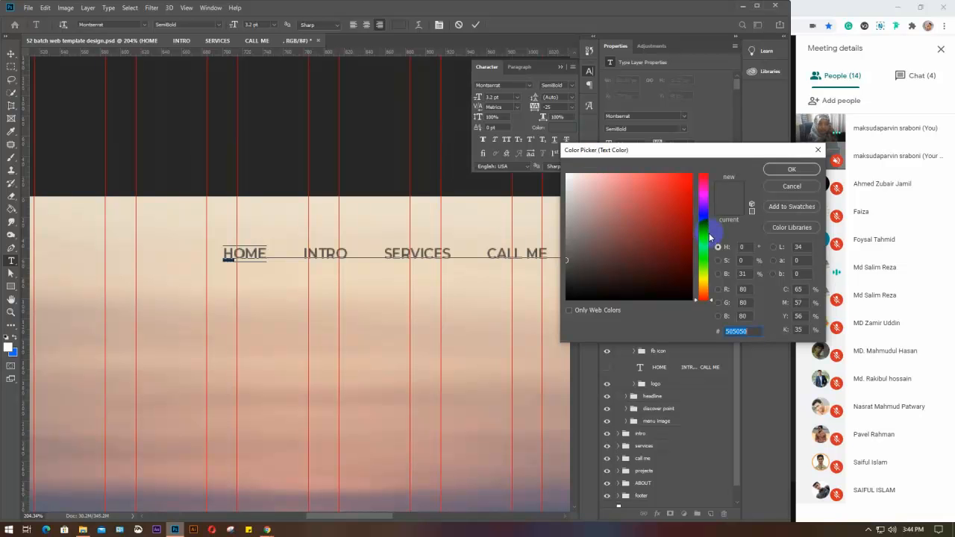
pyautogui.moveTo(705, 261); pyautogui.dragTo(696, 168)
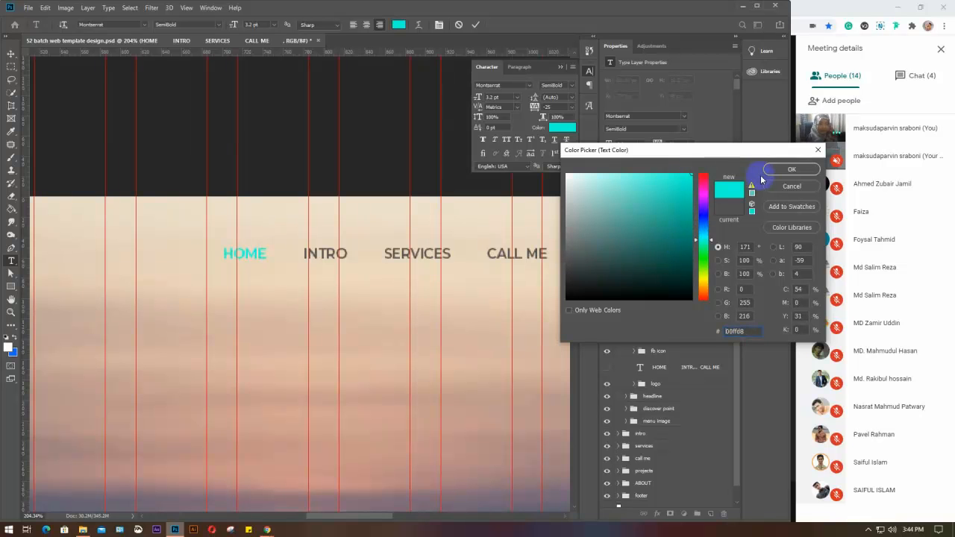
pyautogui.click(705, 242)
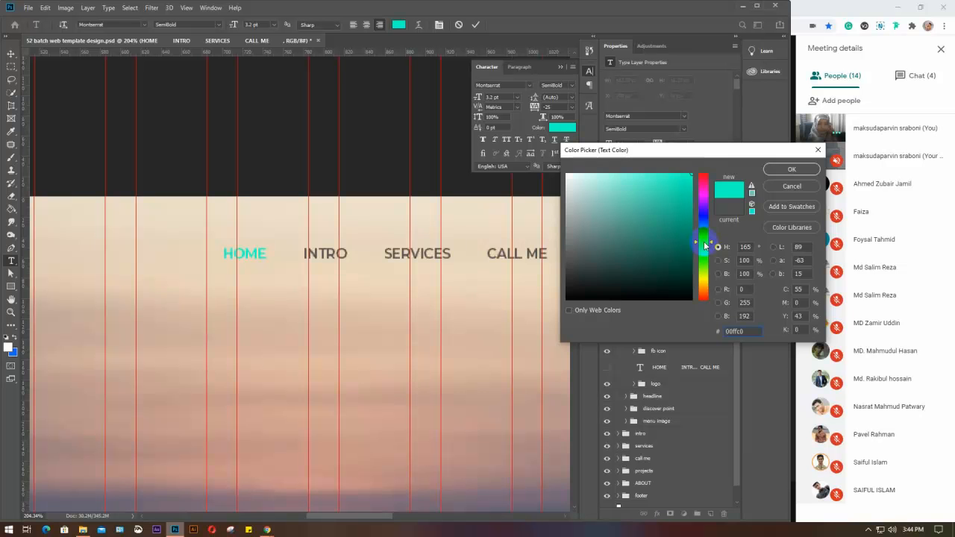
pyautogui.click(789, 169)
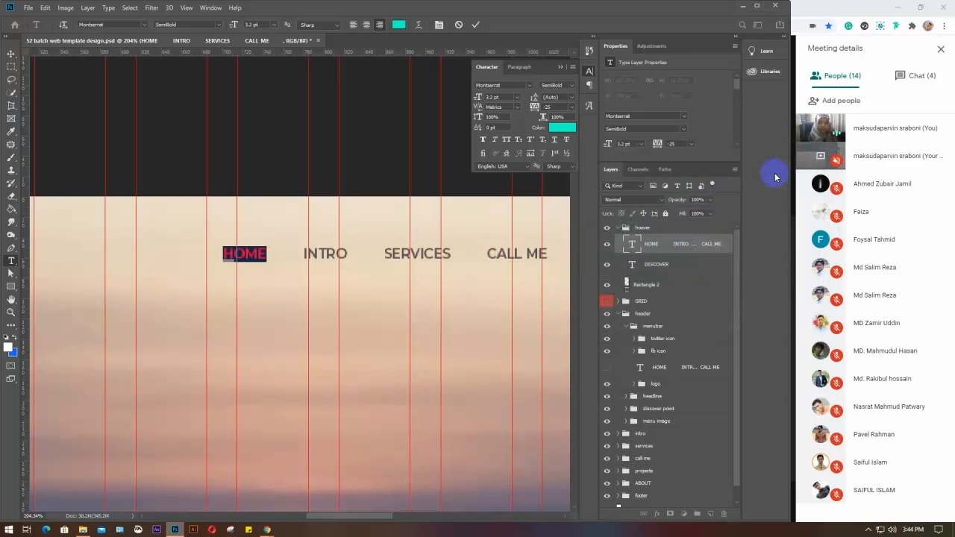
# Set the remaining hoover menu items, from INTRO through CONTACT, to white (ffffff) and commit the text edit
pyautogui.scroll(-5, 422, 237)
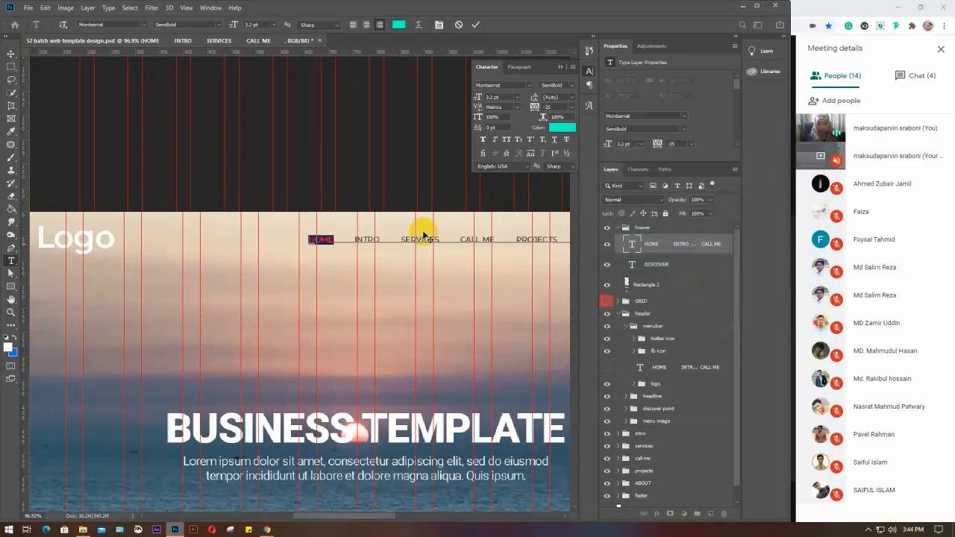
pyautogui.scroll(-1, 425, 237)
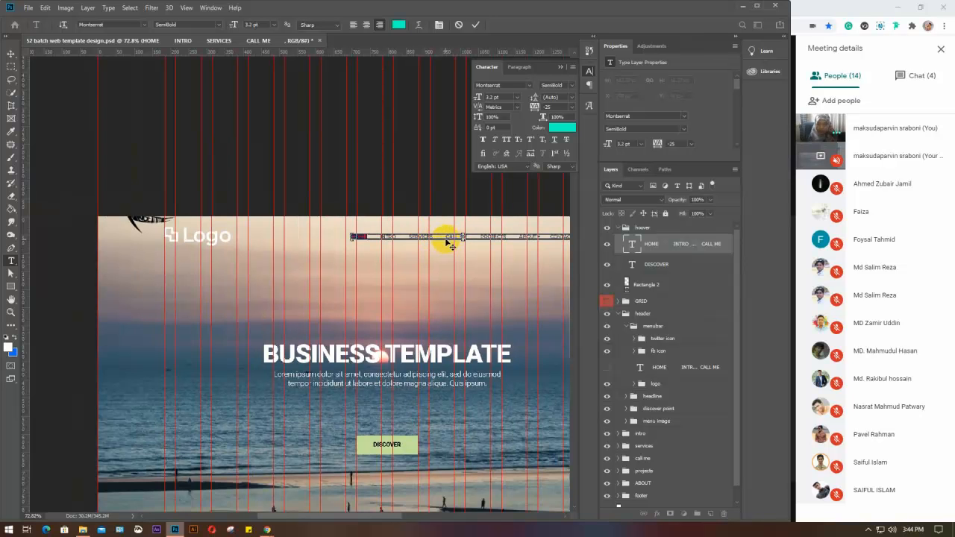
pyautogui.moveTo(381, 515); pyautogui.dragTo(426, 516)
pyautogui.click(266, 280)
pyautogui.click(221, 236)
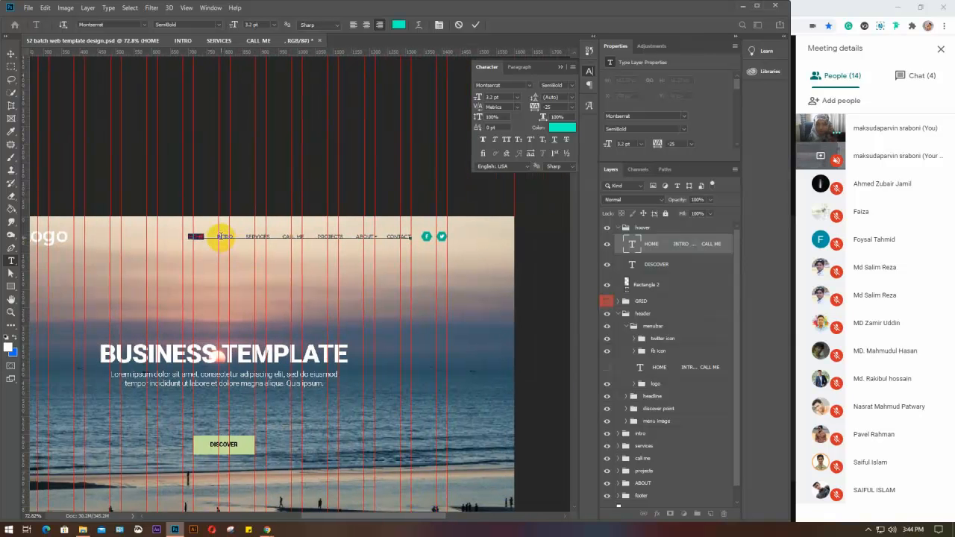
pyautogui.moveTo(216, 237); pyautogui.dragTo(415, 237)
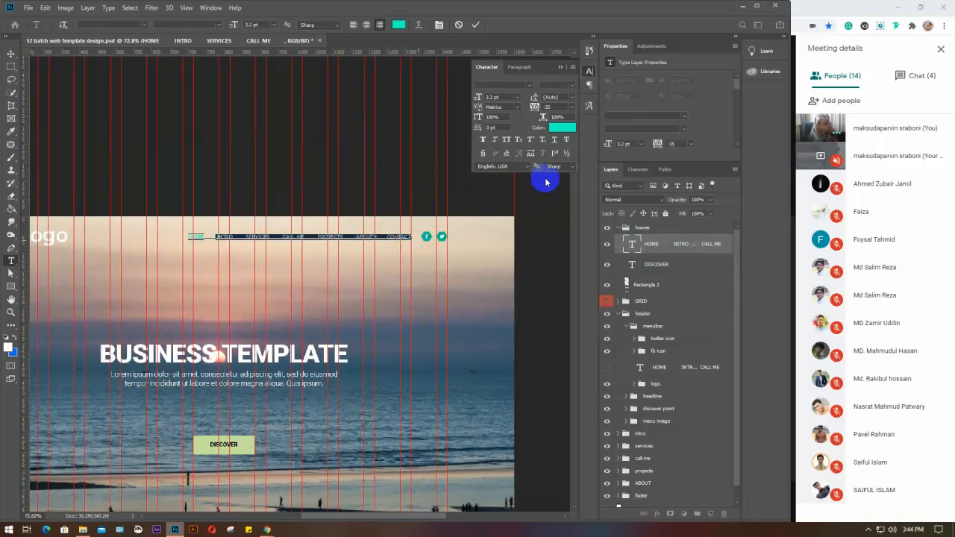
pyautogui.click(565, 125)
pyautogui.moveTo(606, 183); pyautogui.dragTo(557, 169)
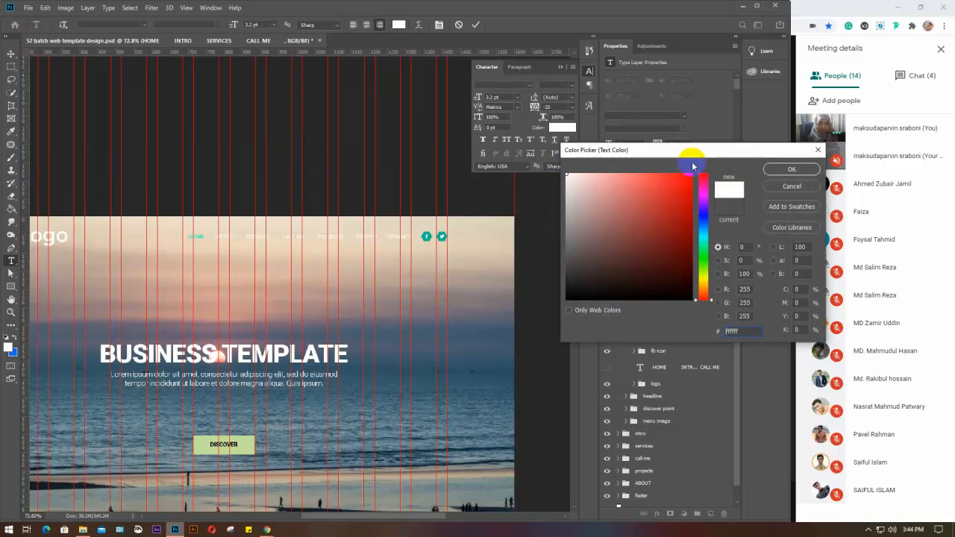
pyautogui.click(784, 170)
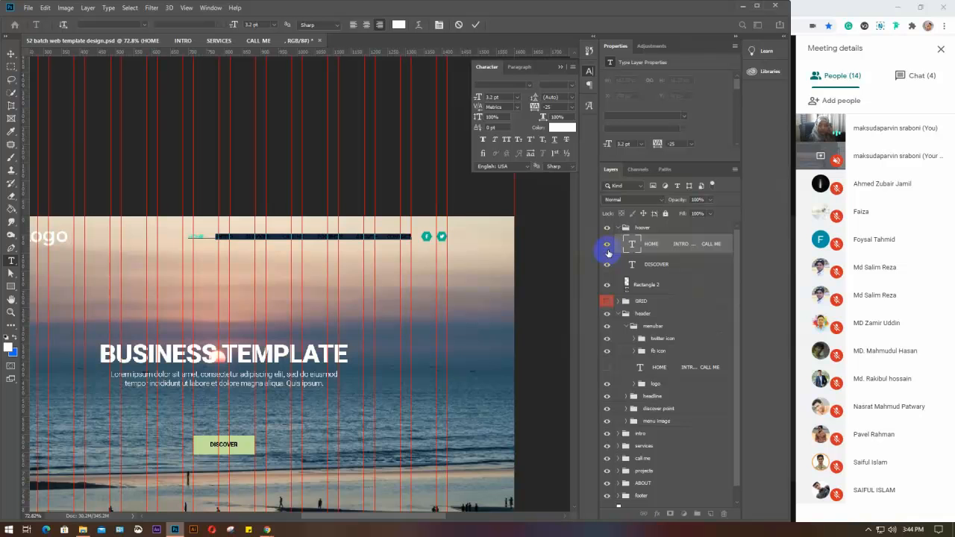
pyautogui.click(662, 244)
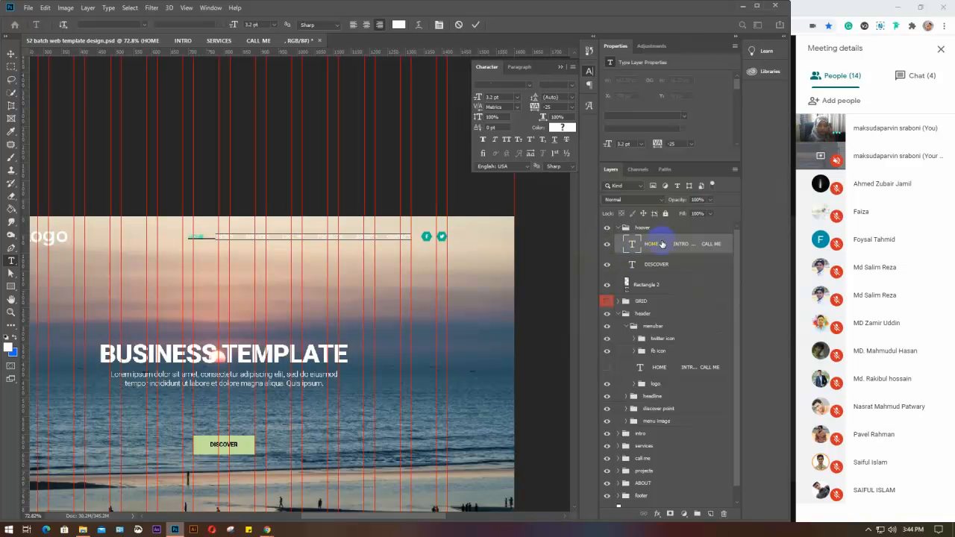
# Compare the normal and hover menus by toggling the hoover group's menu text, leaving it hidden with the header menu text shown
pyautogui.click(607, 243)
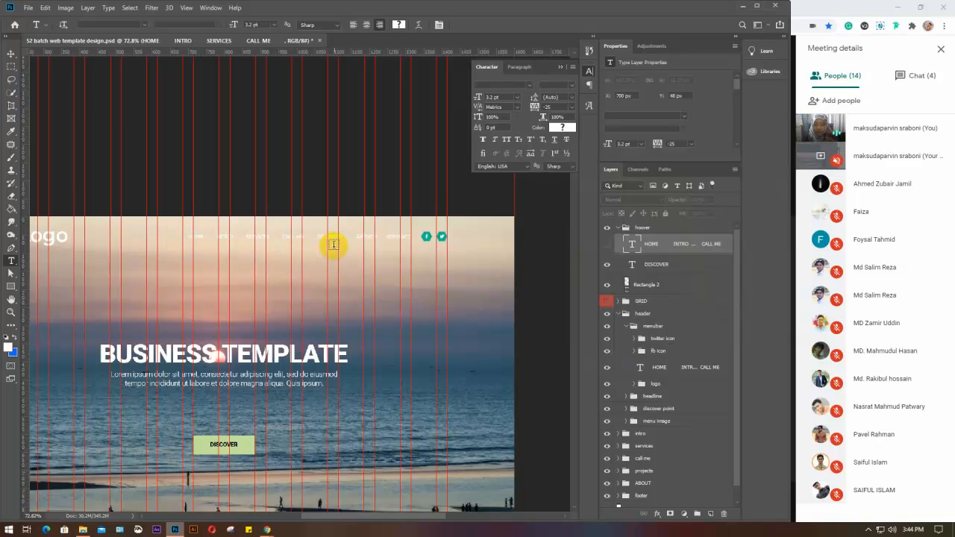
pyautogui.click(11, 54)
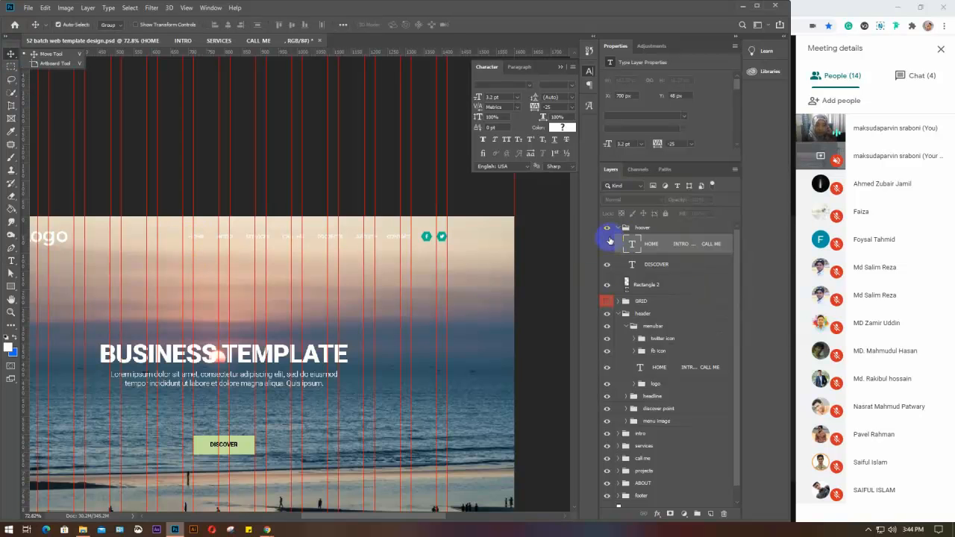
pyautogui.click(607, 247)
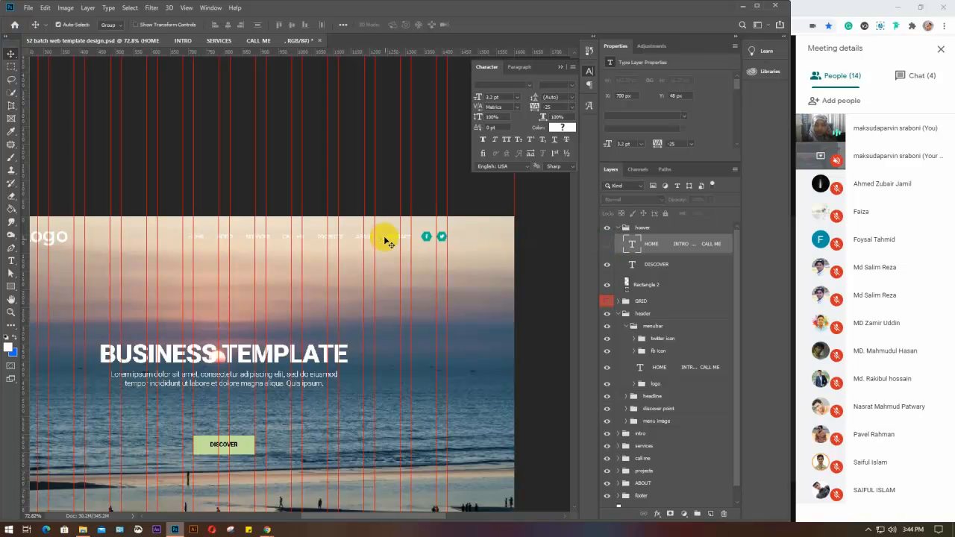
pyautogui.click(607, 244)
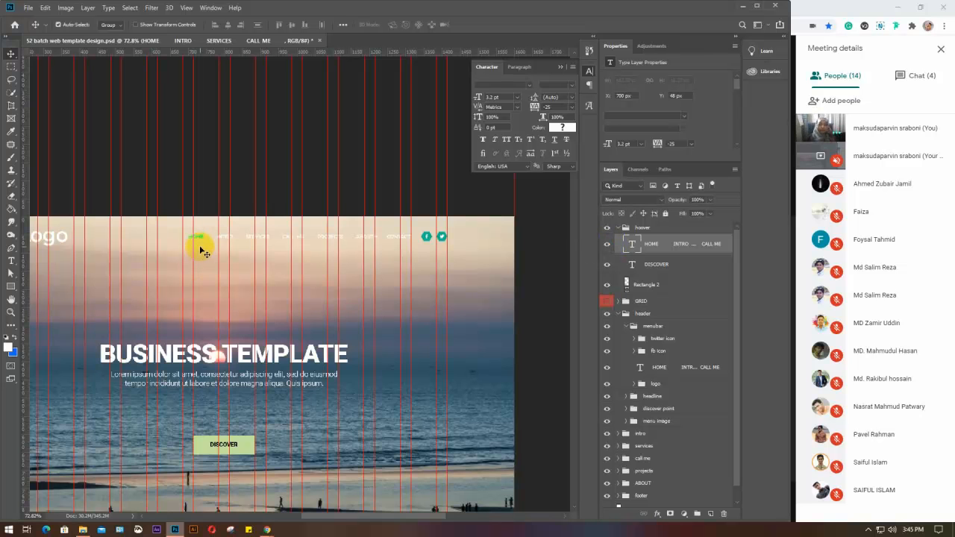
pyautogui.click(611, 243)
pyautogui.click(608, 245)
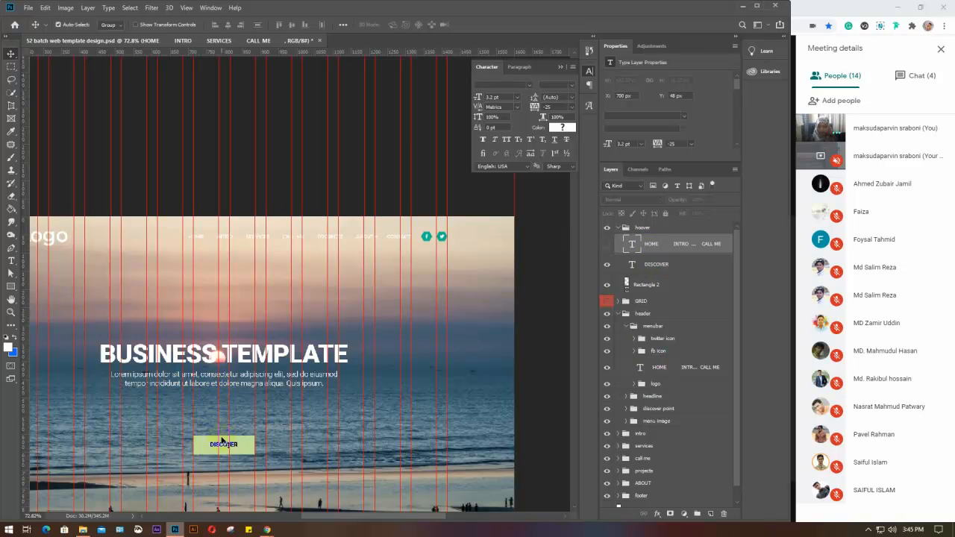
# Collapse the menubar group, expand the discover point group, and hide the hoover group's DISCOVER text after toggling it for comparison
pyautogui.click(656, 265)
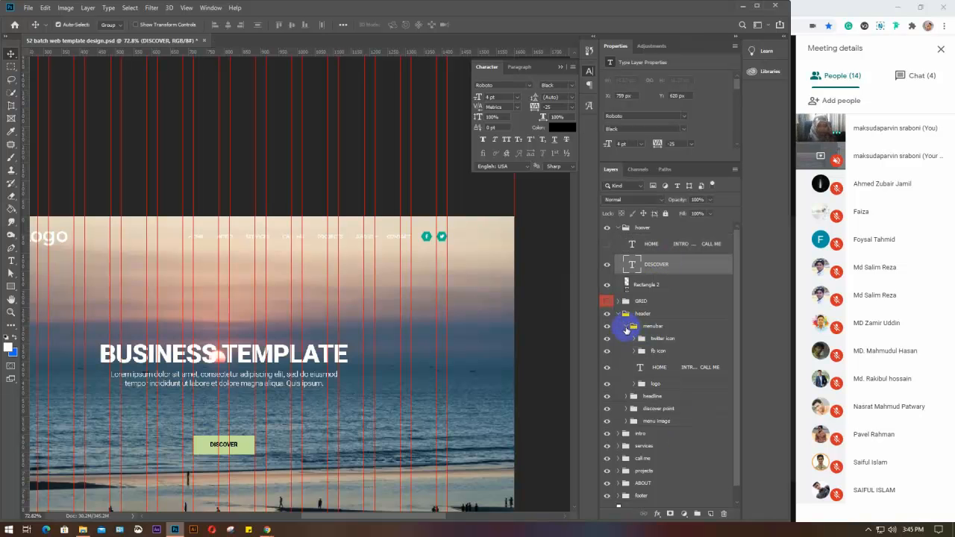
pyautogui.click(626, 329)
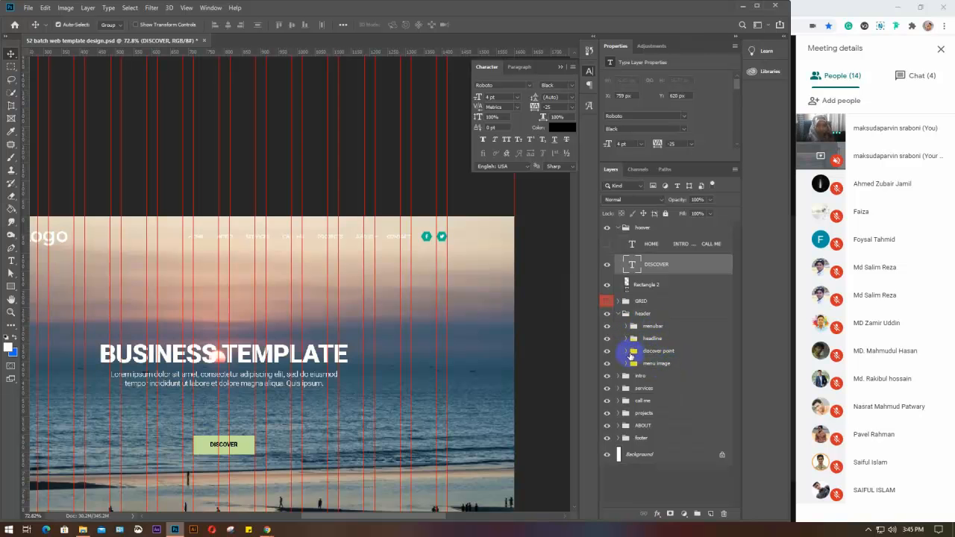
pyautogui.click(626, 351)
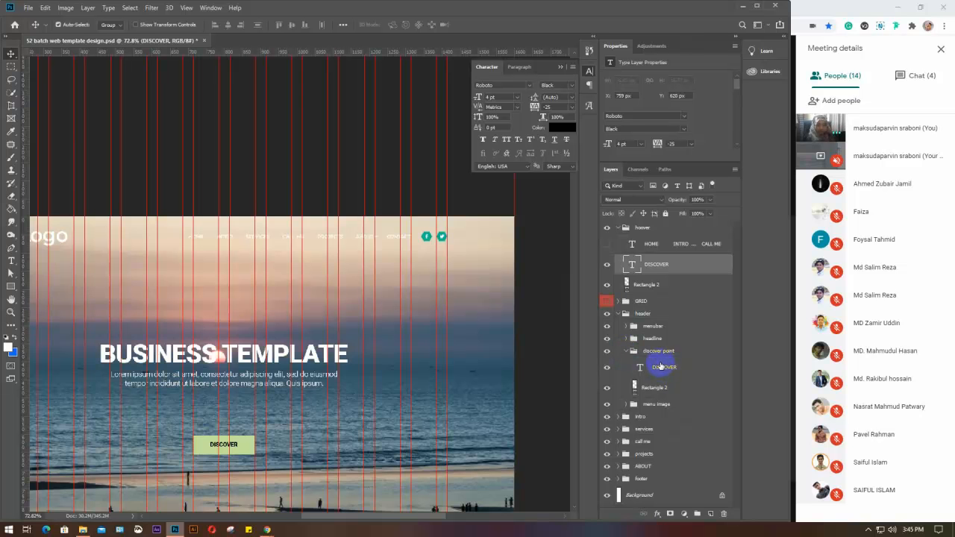
pyautogui.click(607, 266)
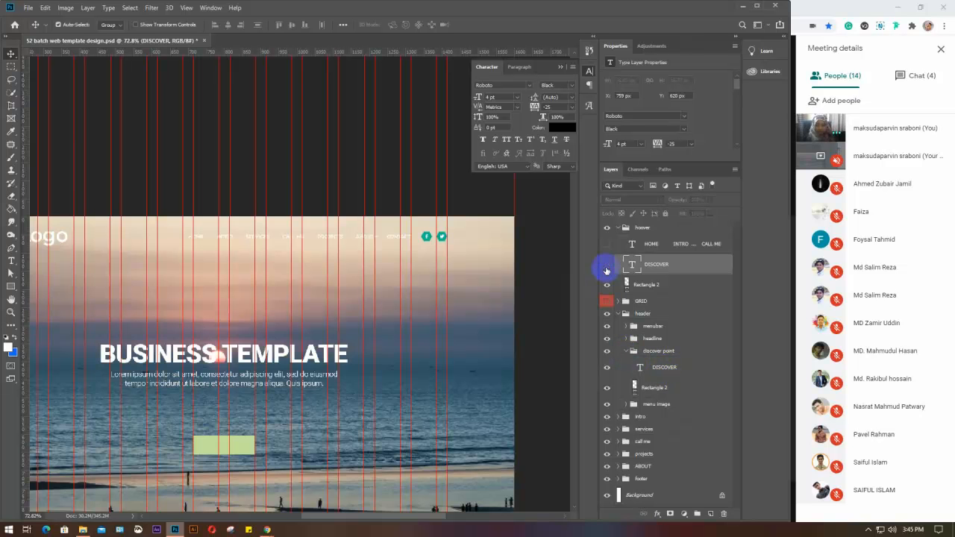
pyautogui.click(607, 267)
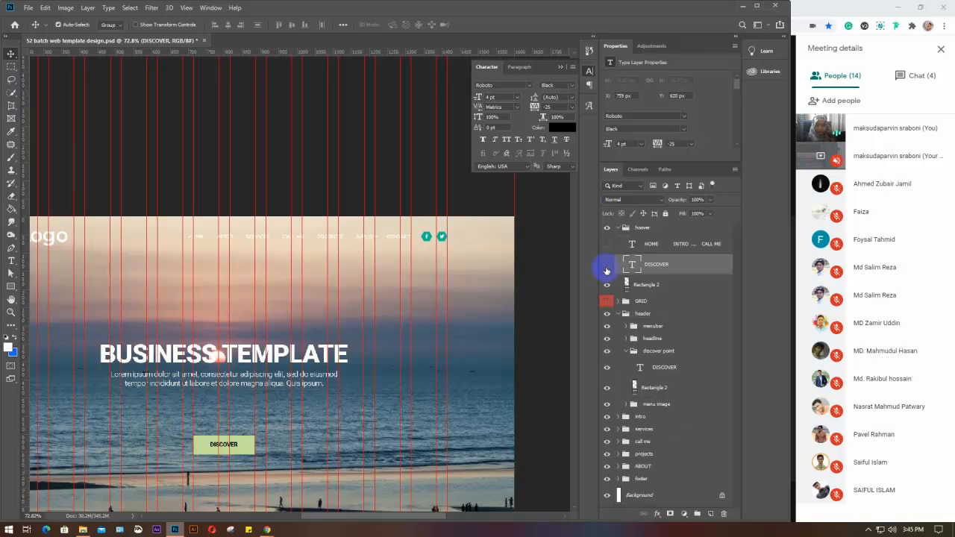
pyautogui.click(607, 267)
pyautogui.click(607, 266)
pyautogui.click(607, 269)
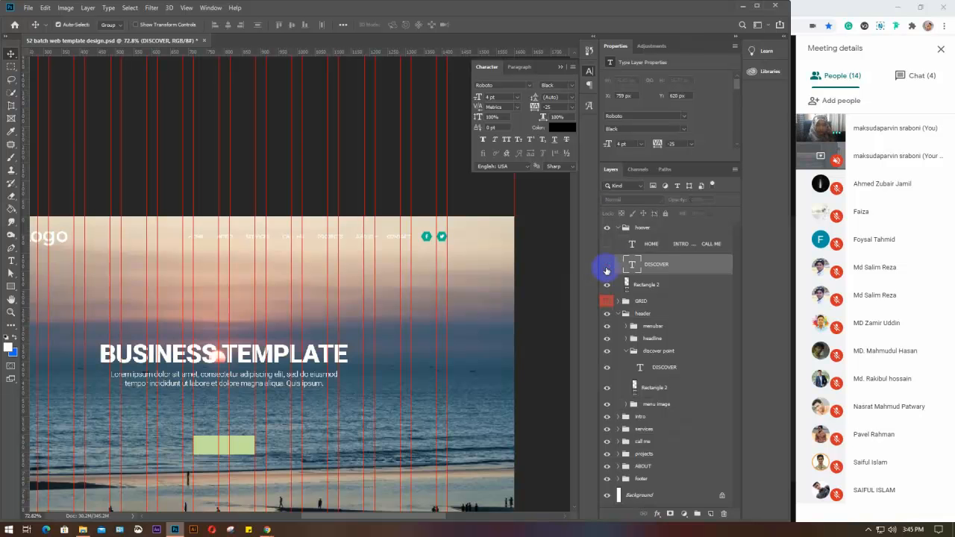
# Remove the fill from Rectangle 2 in the header's discover point group
pyautogui.click(650, 375)
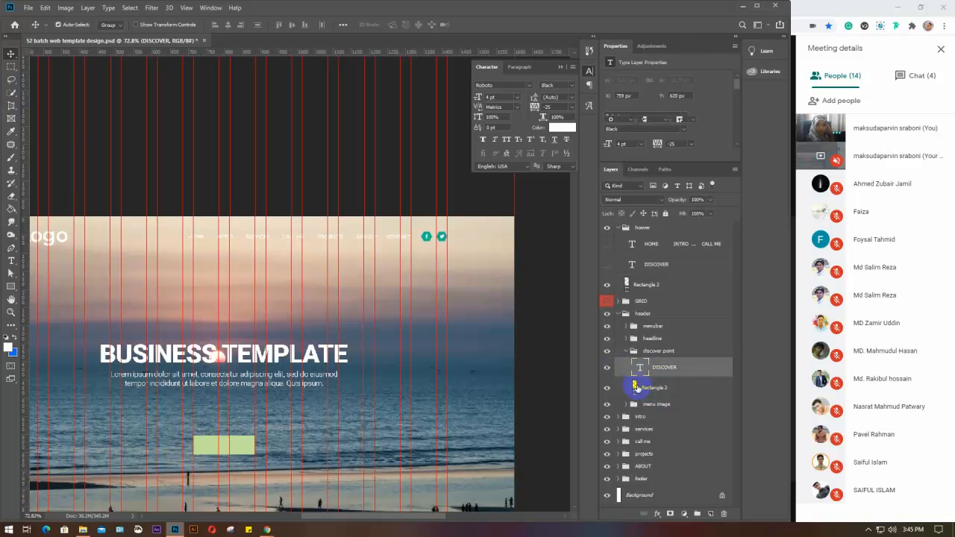
pyautogui.click(635, 388)
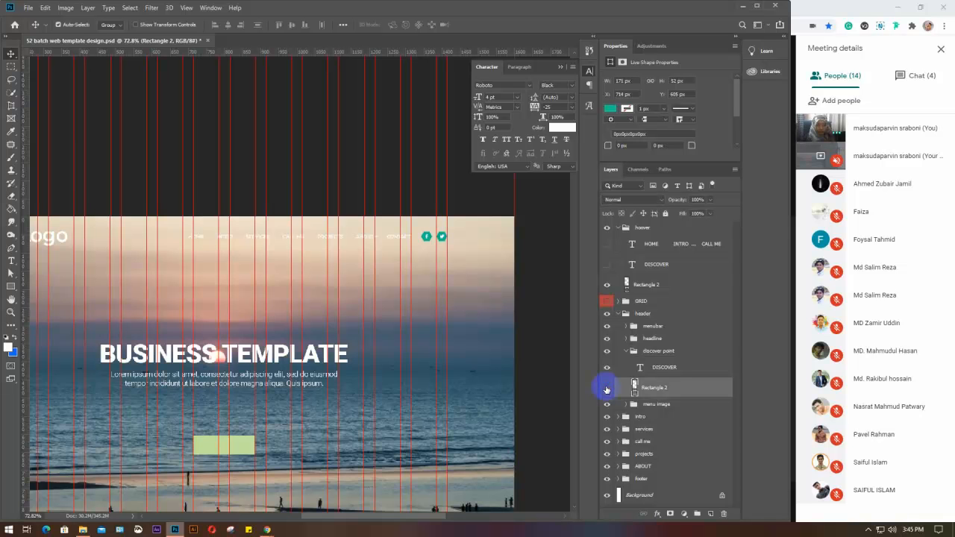
pyautogui.click(607, 388)
pyautogui.click(607, 388)
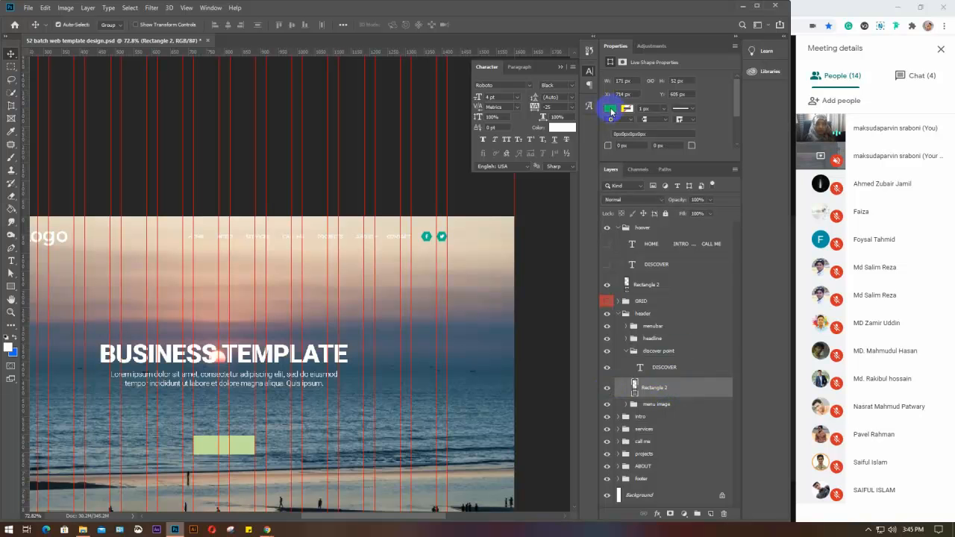
pyautogui.click(610, 109)
pyautogui.click(616, 128)
# Give the discover point group's Rectangle 2 a white stroke and hide the hoover group's Rectangle 2
pyautogui.click(627, 109)
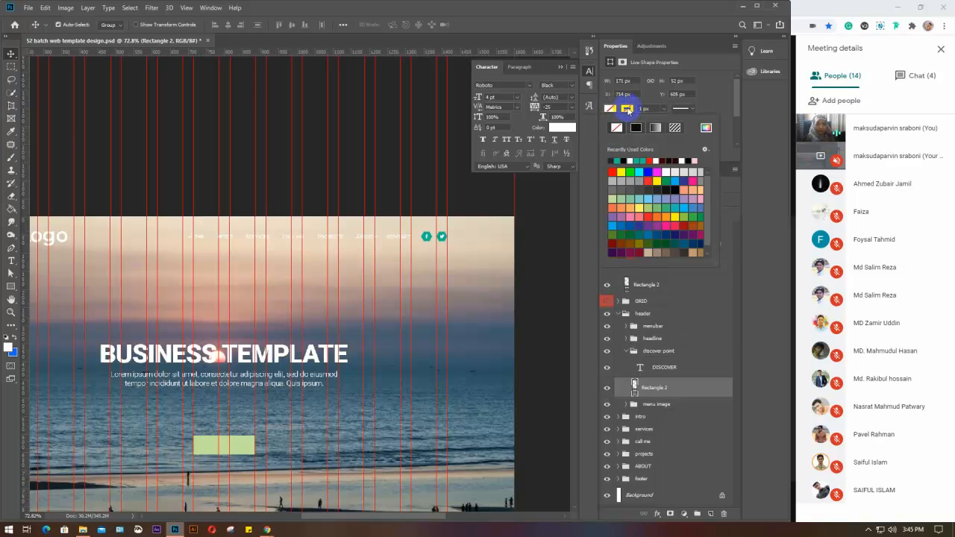
pyautogui.click(629, 110)
pyautogui.click(628, 110)
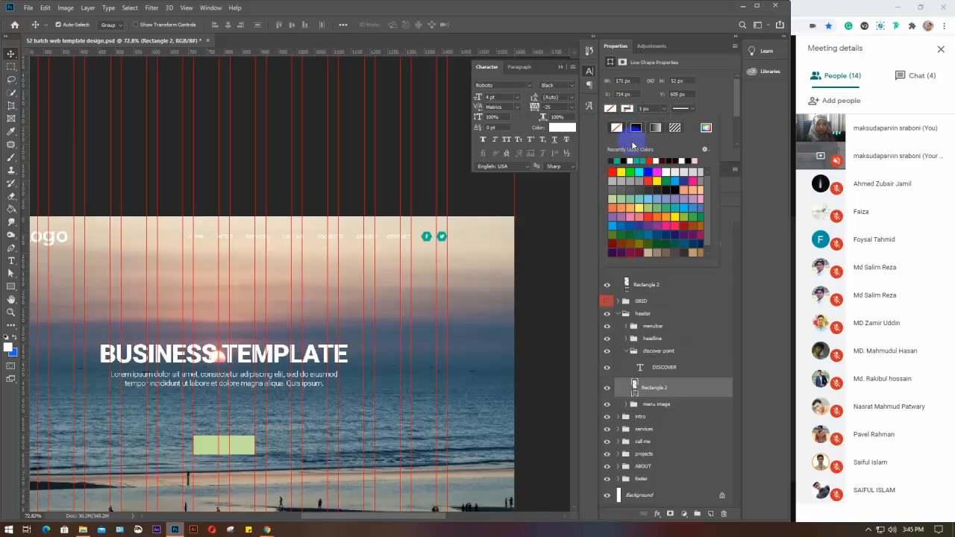
pyautogui.click(631, 160)
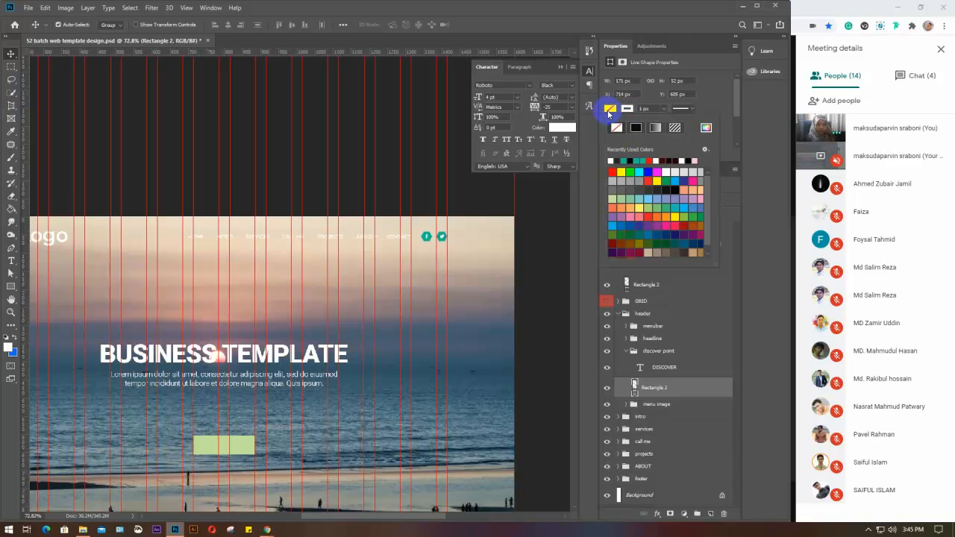
pyautogui.click(613, 109)
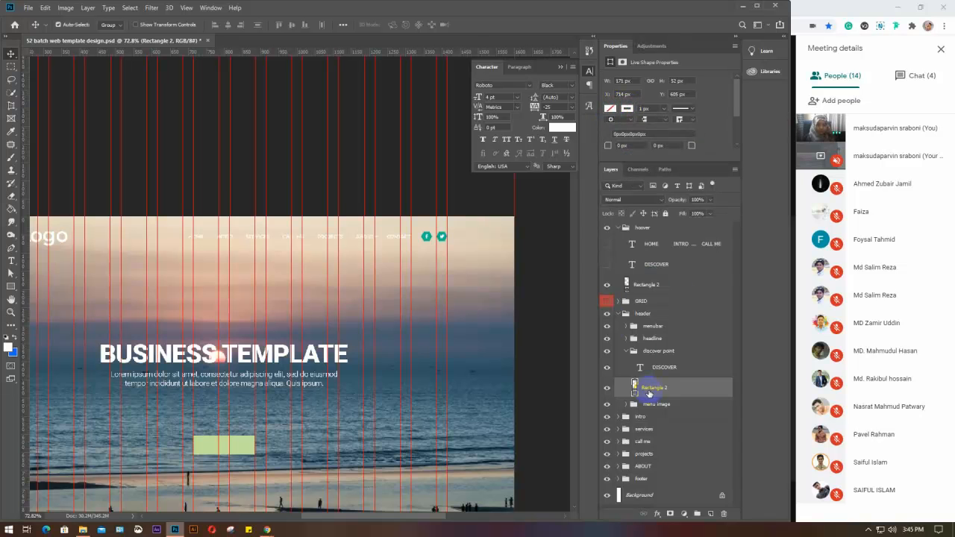
pyautogui.click(606, 284)
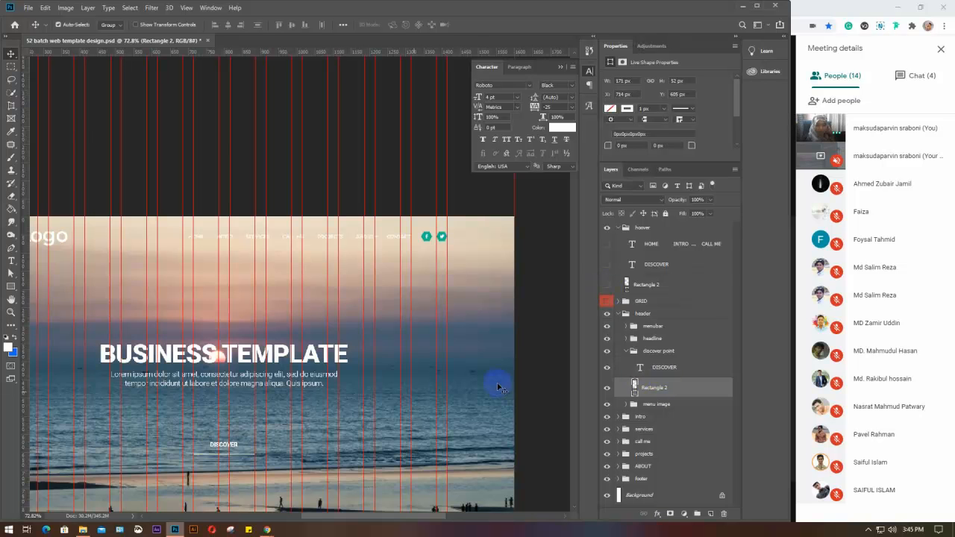
# Set the stroke width of Rectangle 2 in the header's discover point group to 3 px
pyautogui.scroll(3, 215, 448)
pyautogui.scroll(1, 213, 453)
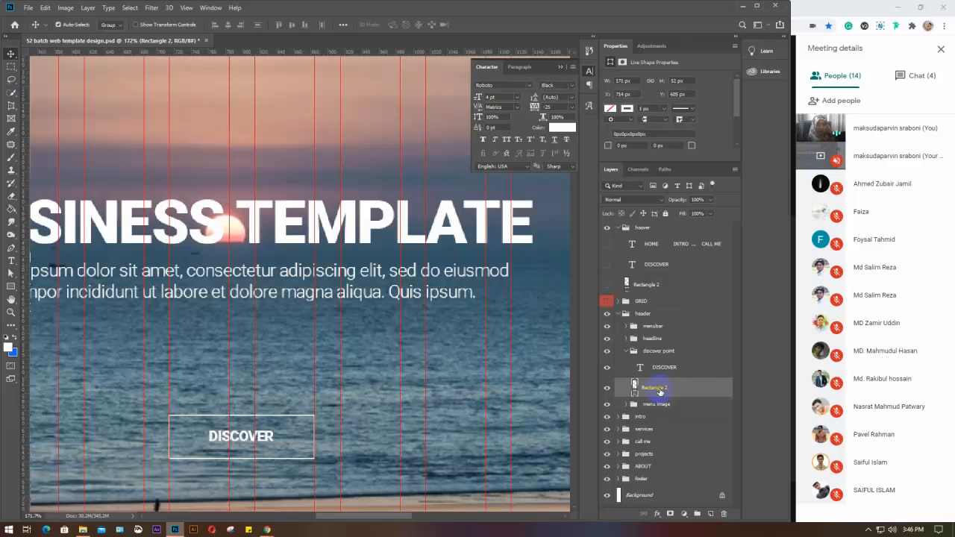
pyautogui.click(651, 109)
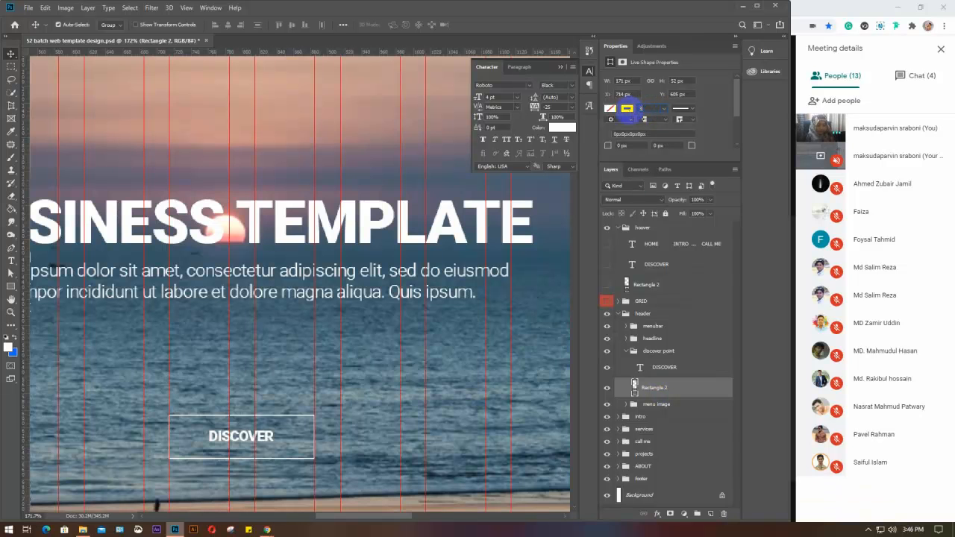
pyautogui.press('Return')
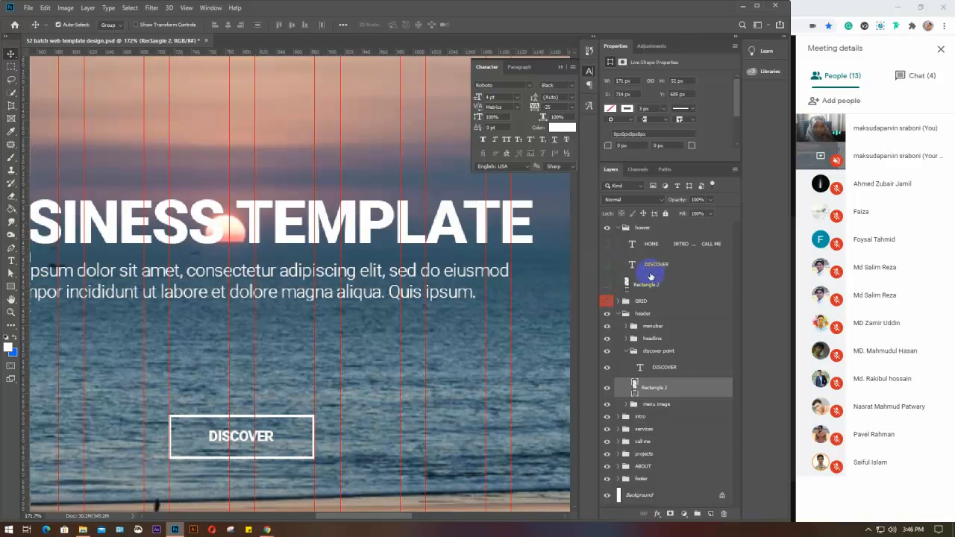
# Show the hoover group's Rectangle 2 and DISCOVER text, and change that rectangle's fill to bright cyan after trying teal
pyautogui.click(607, 285)
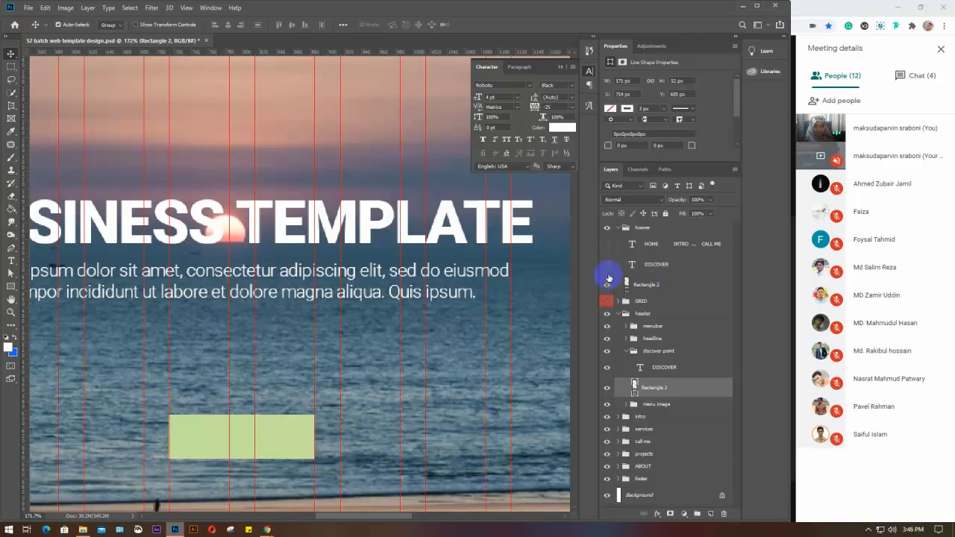
pyautogui.click(609, 267)
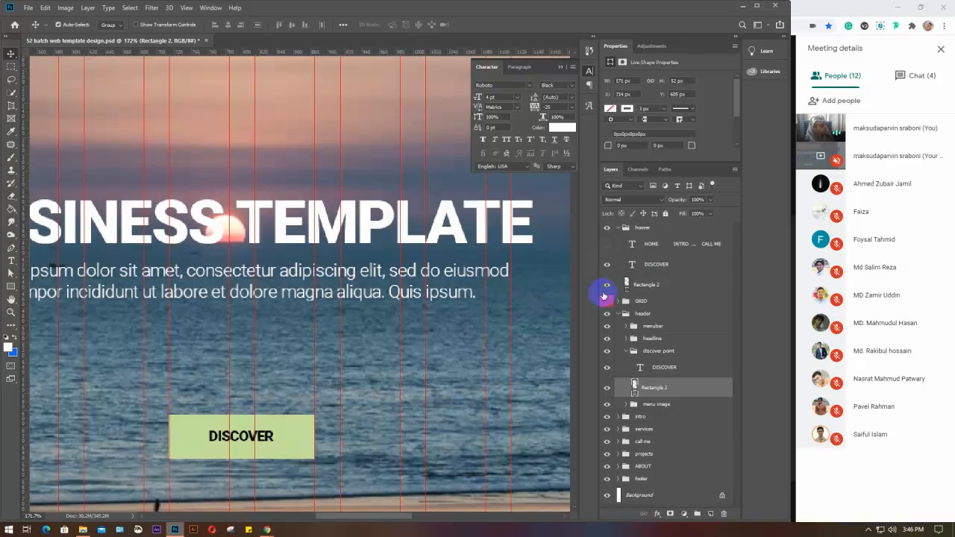
pyautogui.click(664, 284)
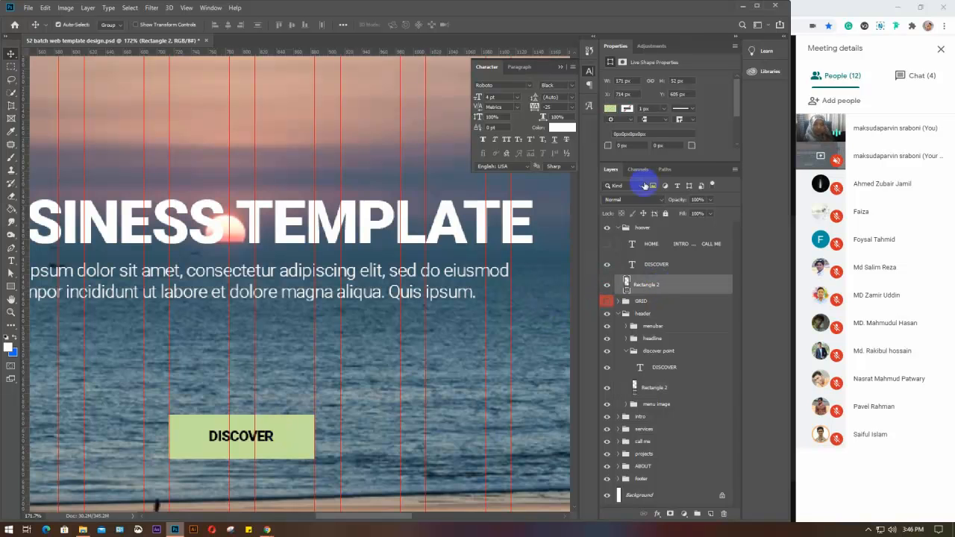
pyautogui.click(610, 111)
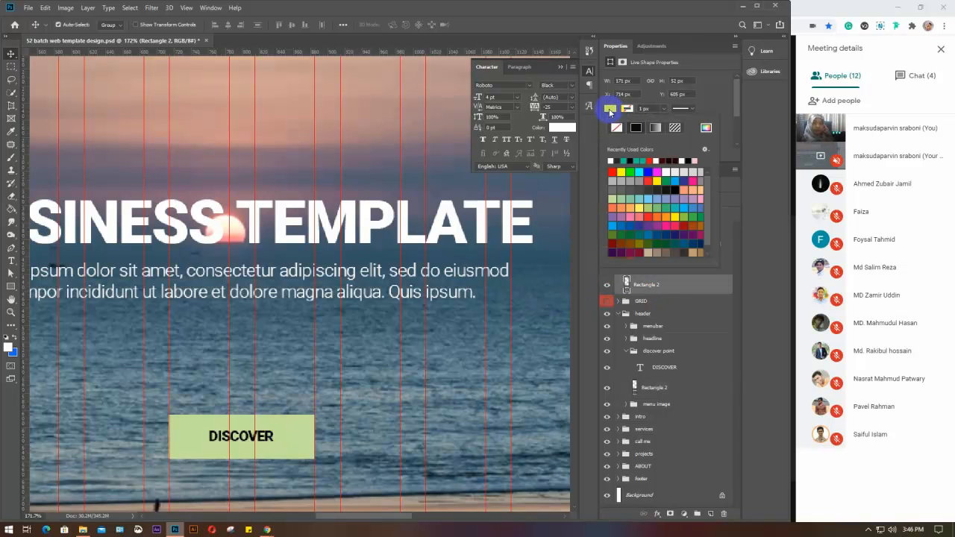
pyautogui.click(628, 161)
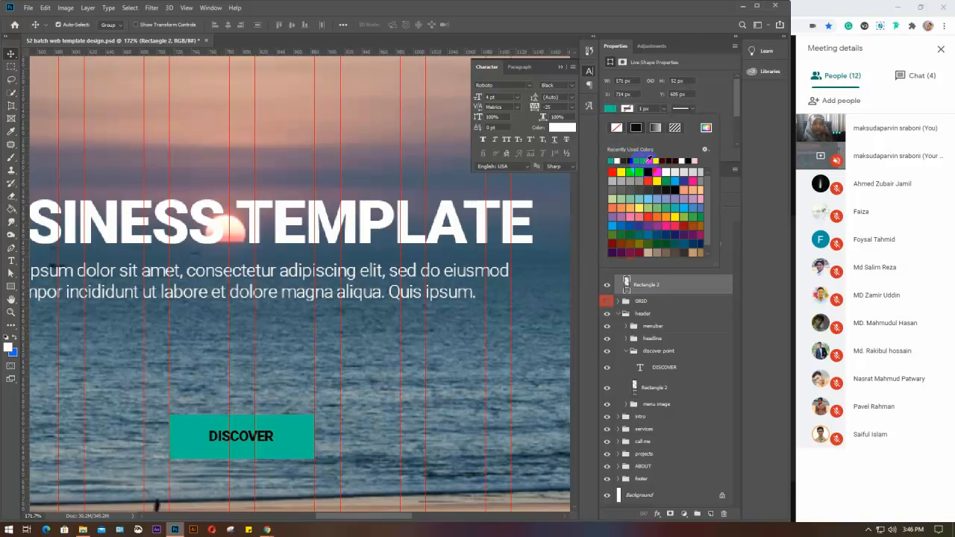
pyautogui.click(632, 172)
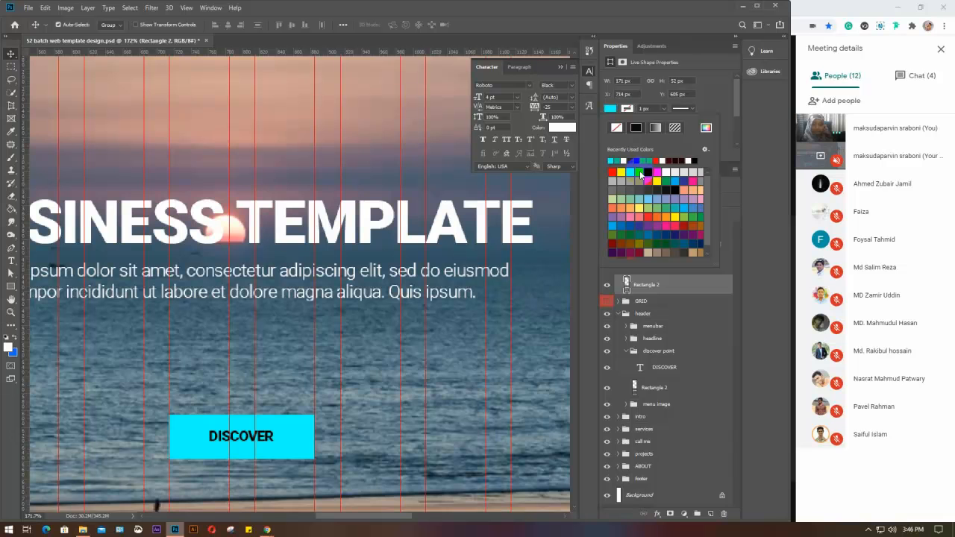
pyautogui.click(610, 110)
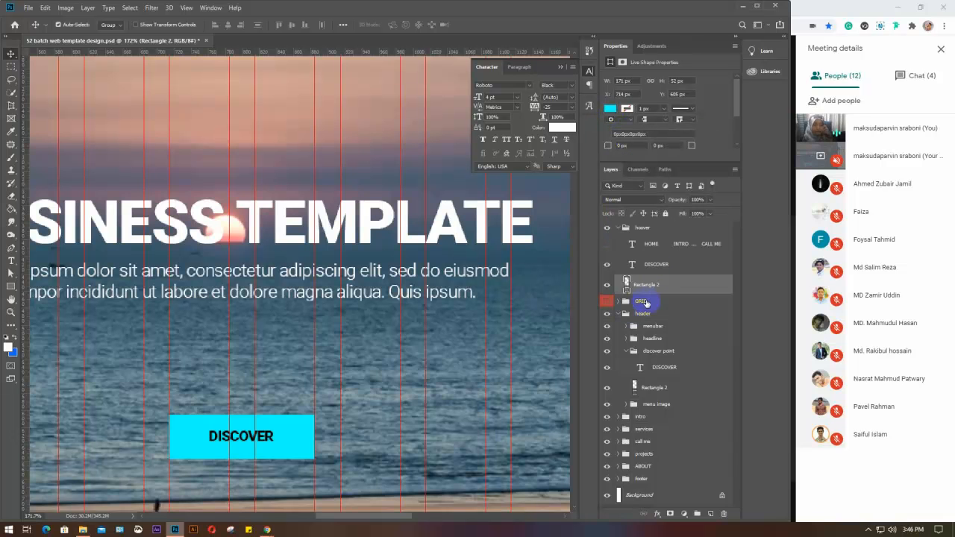
# Show the hoover group's menu text layer and select it
pyautogui.click(608, 245)
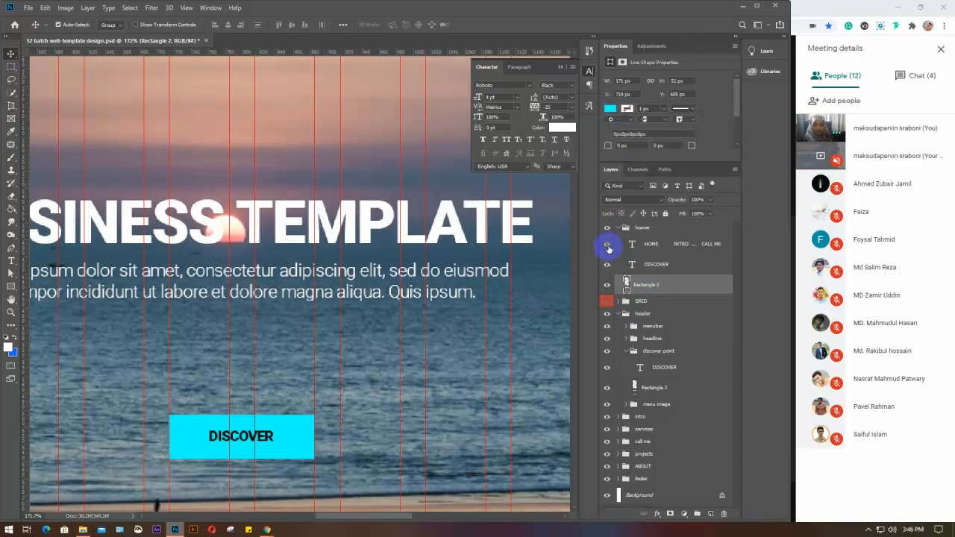
pyautogui.click(674, 245)
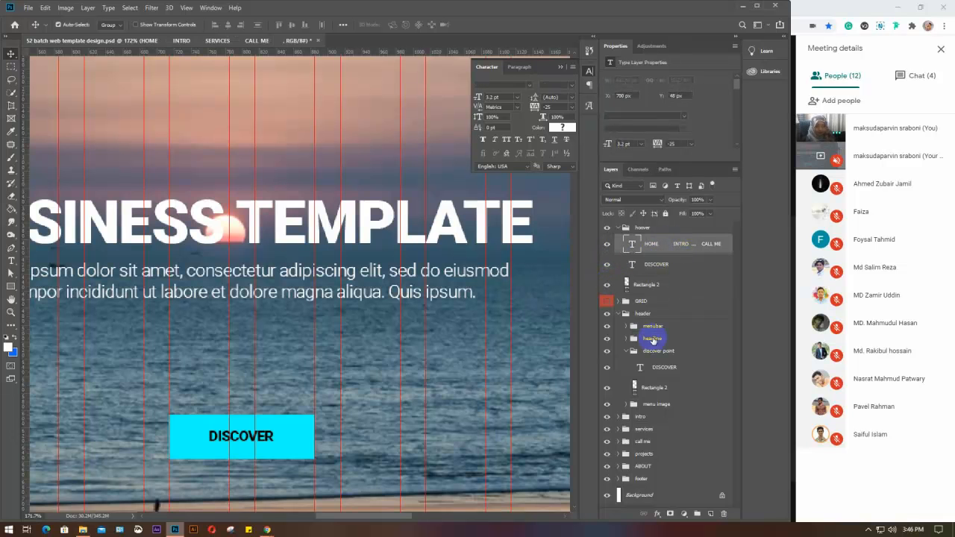
pyautogui.scroll(-6, 314, 367)
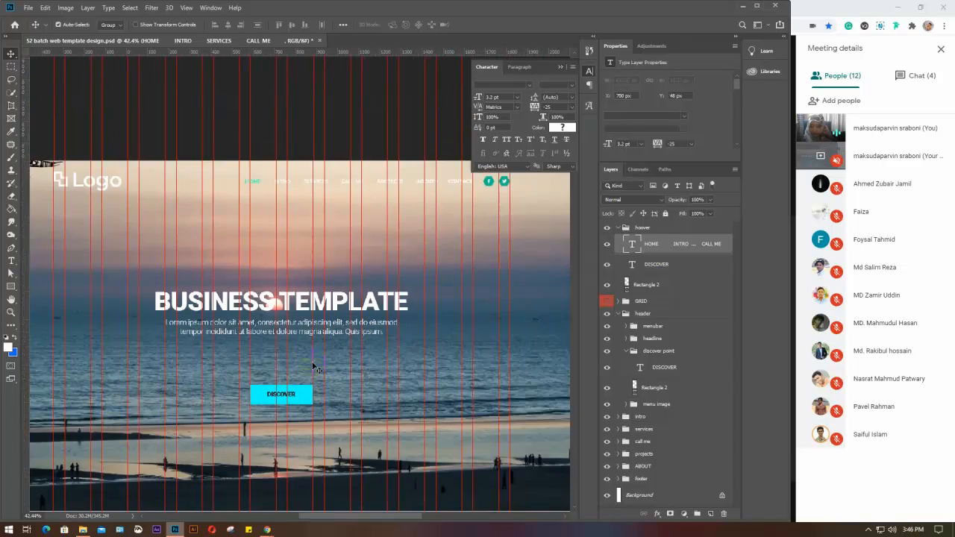
pyautogui.scroll(-2, 313, 367)
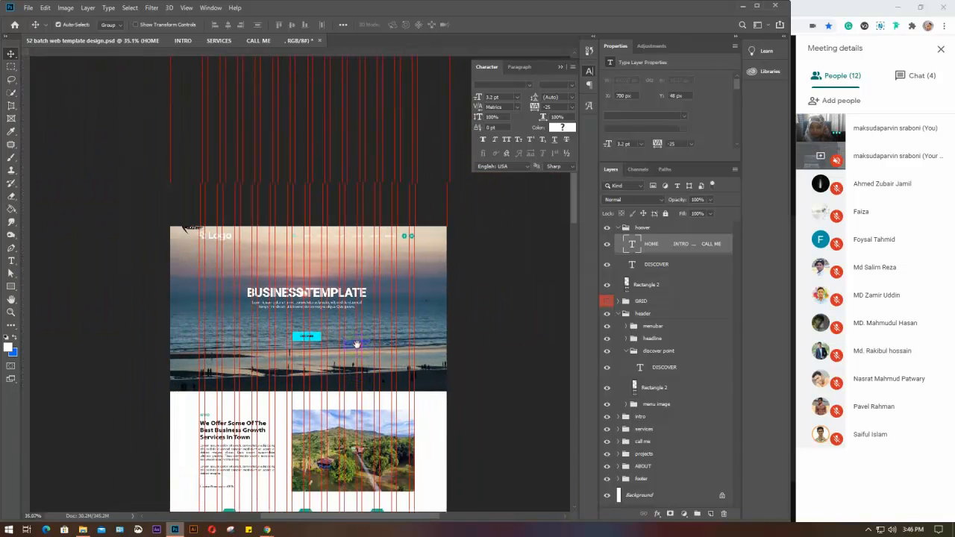
# Examine the page below the header, from the intro and service cards to the numbered list beside the large landscape image
pyautogui.moveTo(357, 345); pyautogui.dragTo(358, 267)
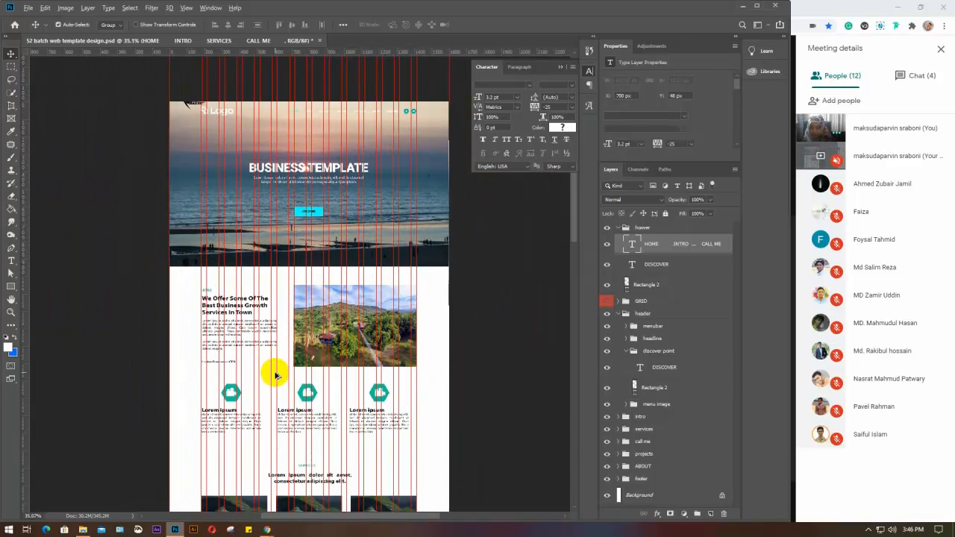
pyautogui.moveTo(307, 419); pyautogui.dragTo(310, 276)
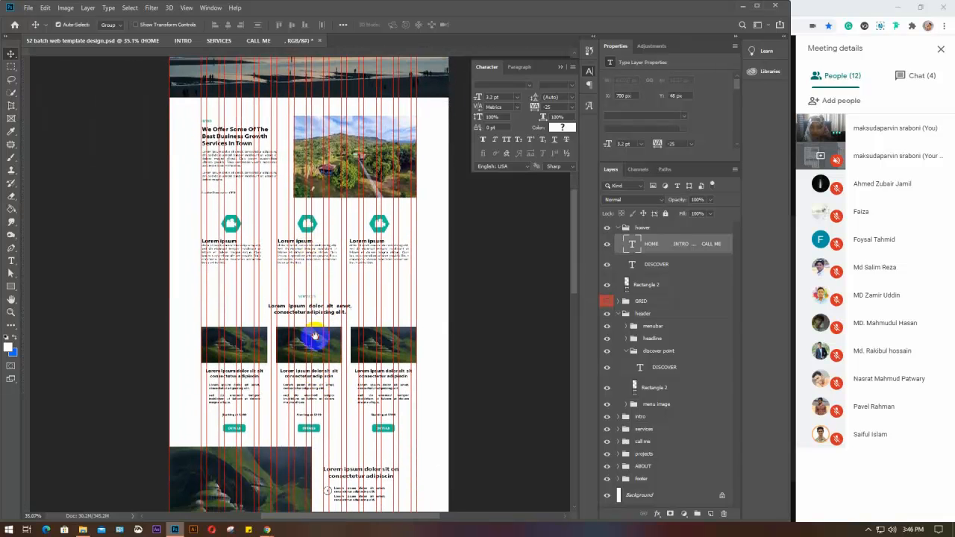
pyautogui.moveTo(315, 337); pyautogui.dragTo(313, 304)
pyautogui.scroll(4, 278, 348)
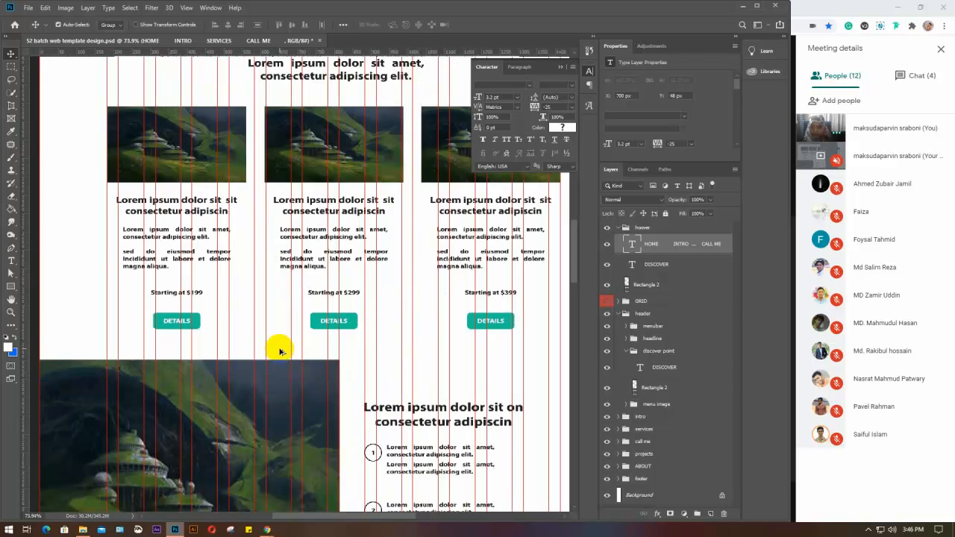
pyautogui.scroll(-4, 277, 347)
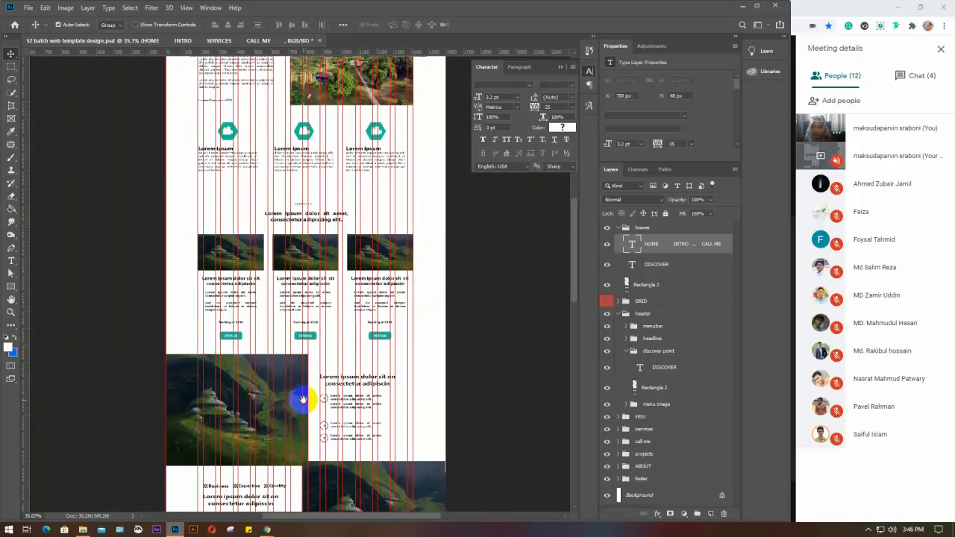
pyautogui.moveTo(302, 399); pyautogui.dragTo(277, 266)
pyautogui.scroll(5, 313, 271)
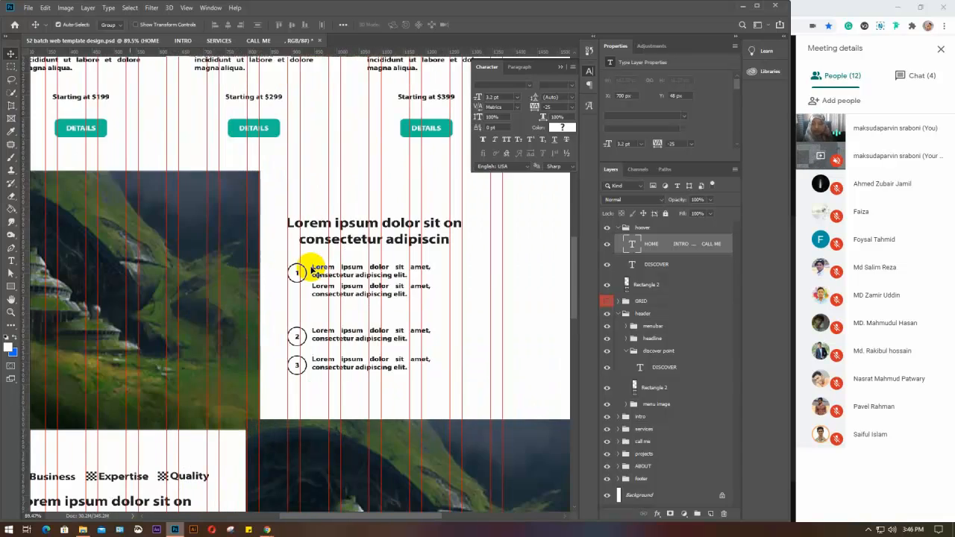
pyautogui.scroll(4, 312, 270)
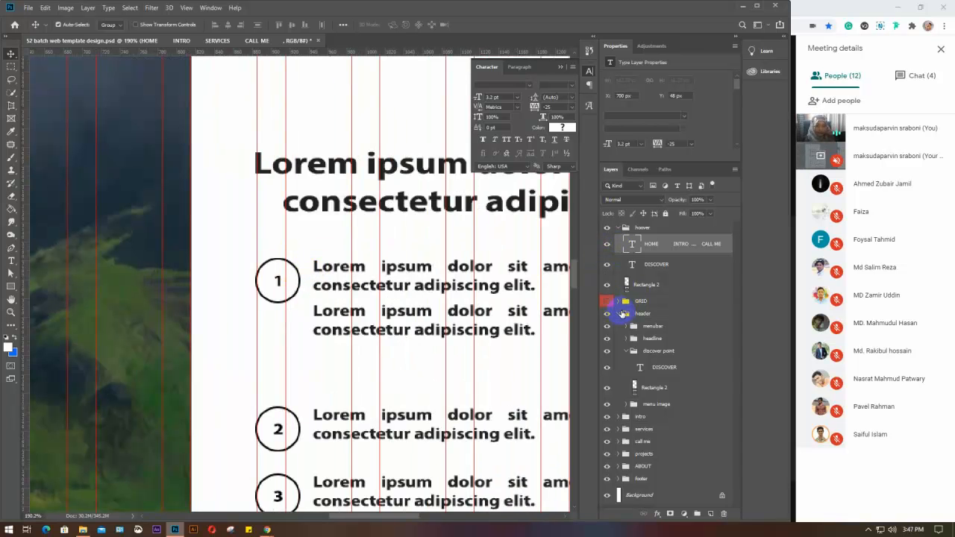
# Collapse the header group and expand the services group to review the contents of its service1 group
pyautogui.click(618, 314)
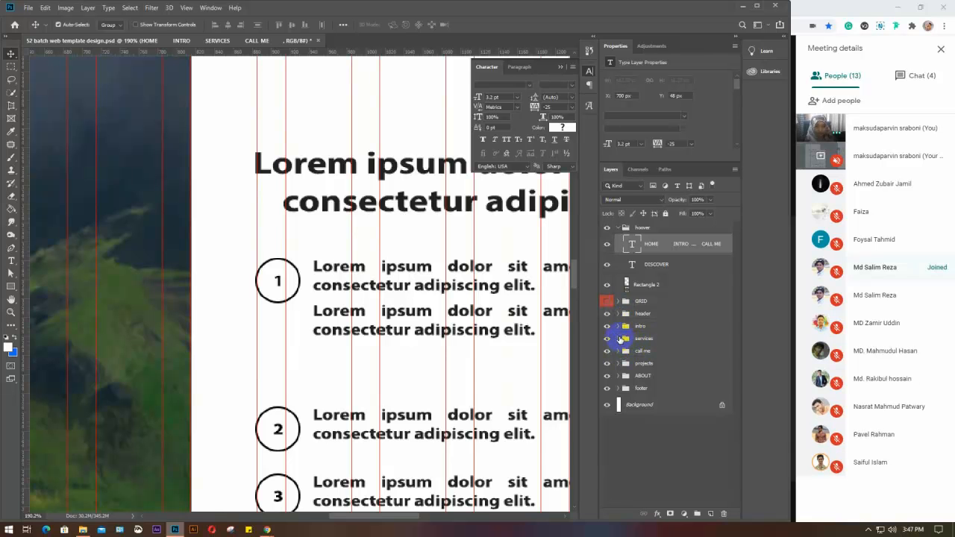
pyautogui.click(618, 339)
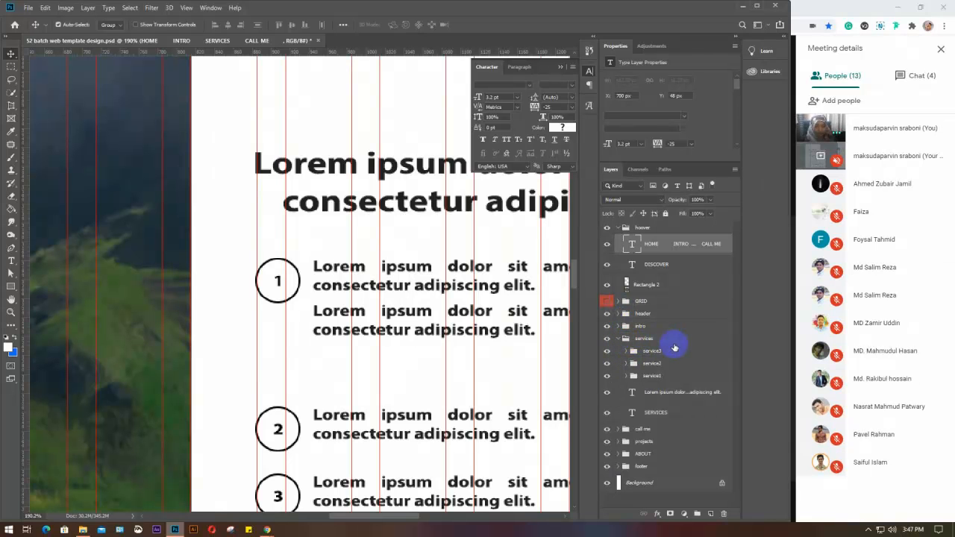
pyautogui.scroll(-1, 675, 359)
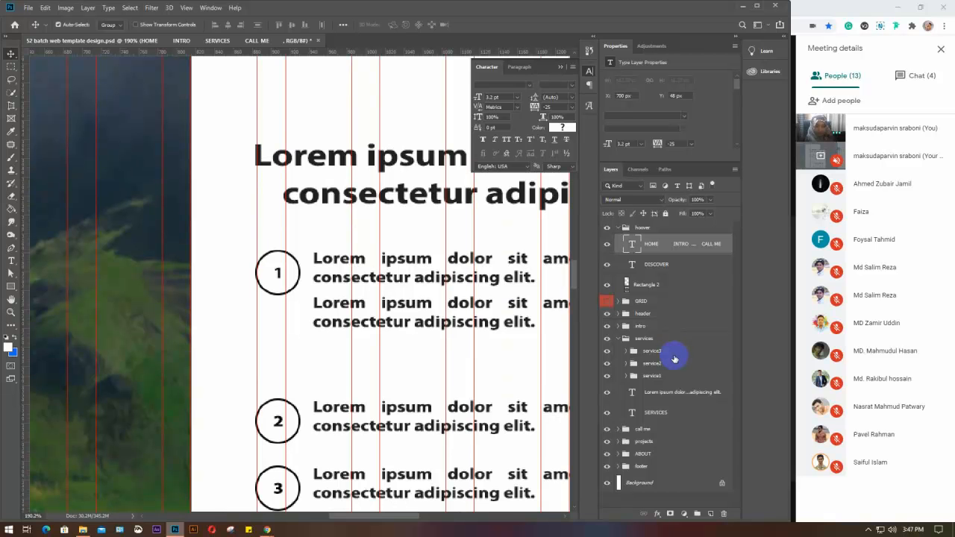
pyautogui.click(652, 376)
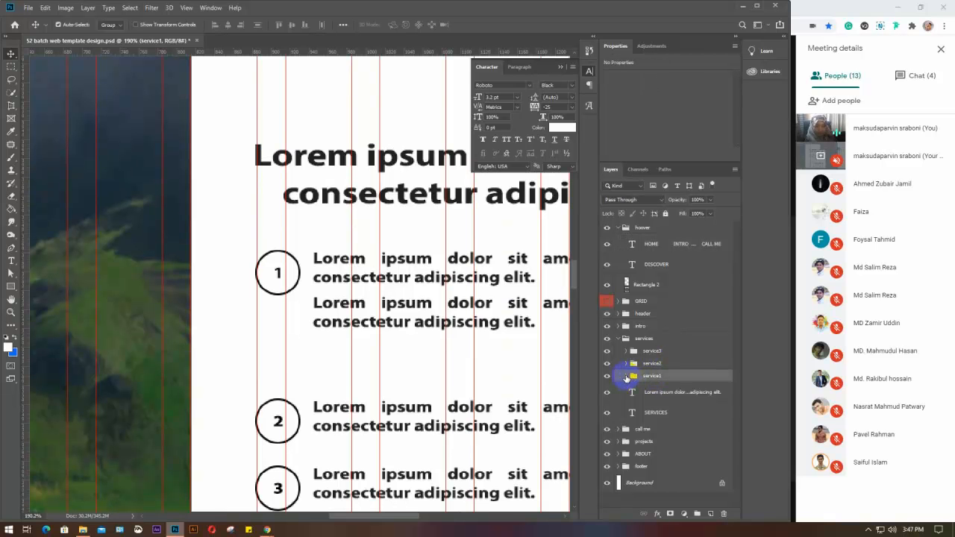
pyautogui.click(627, 376)
pyautogui.scroll(-2, 693, 378)
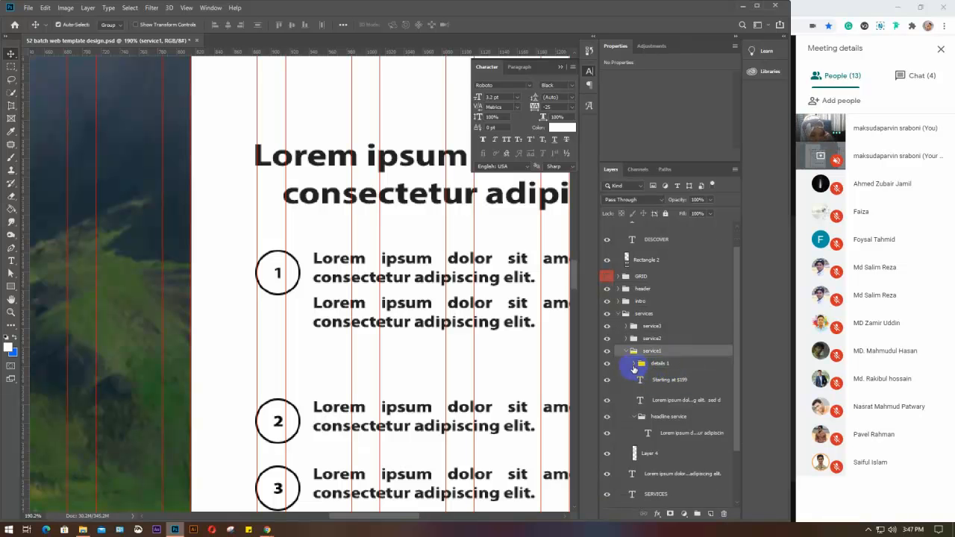
pyautogui.click(633, 365)
pyautogui.click(634, 365)
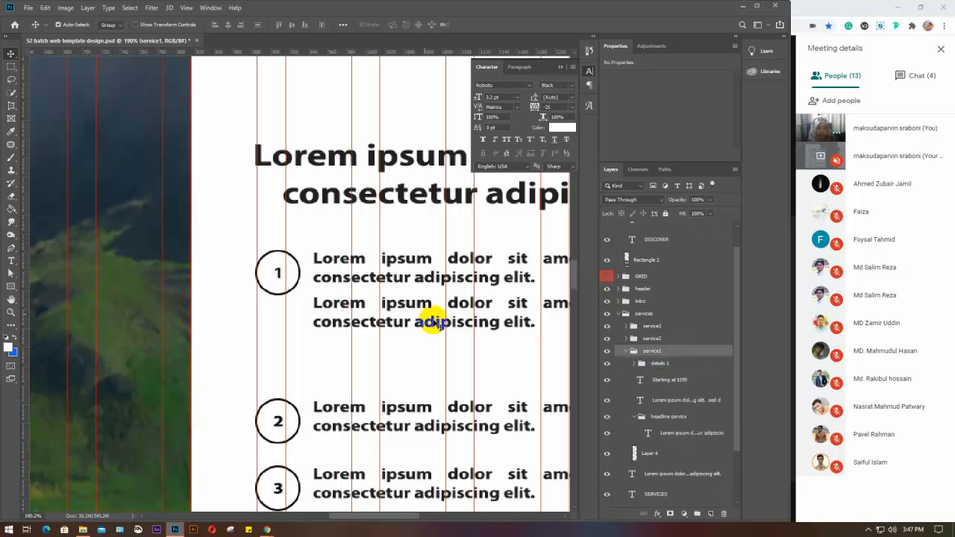
pyautogui.scroll(-5, 410, 313)
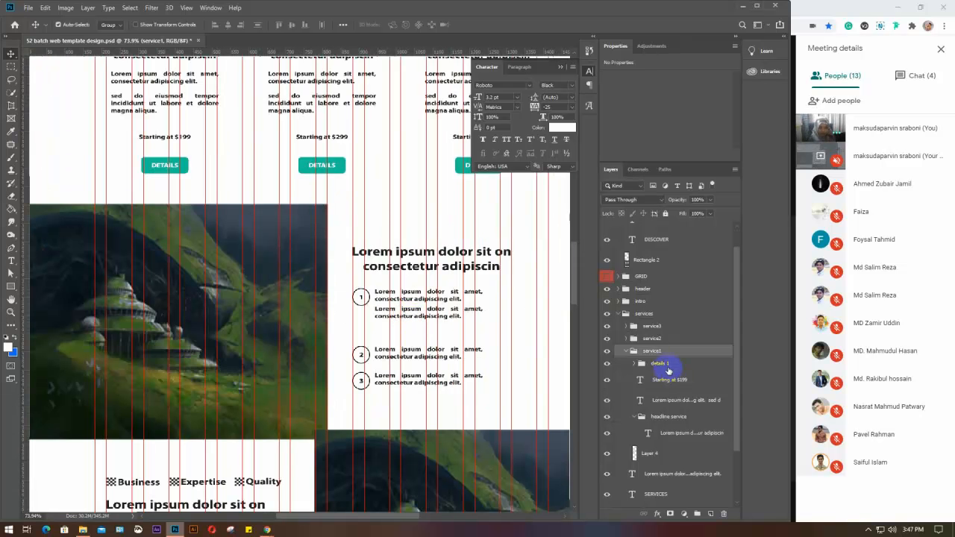
# Collapse the service1 group and check the contents of service3, leaving the services group expanded
pyautogui.click(626, 350)
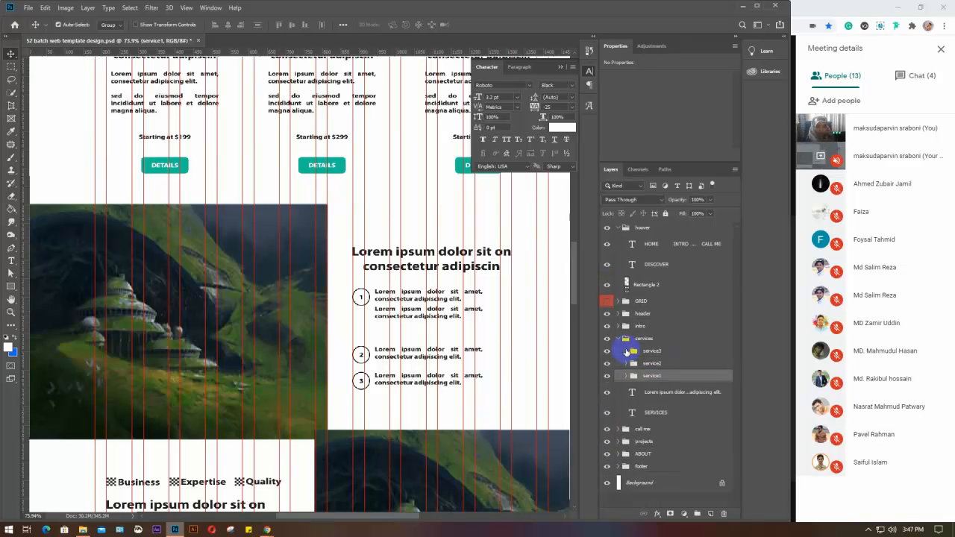
pyautogui.click(626, 351)
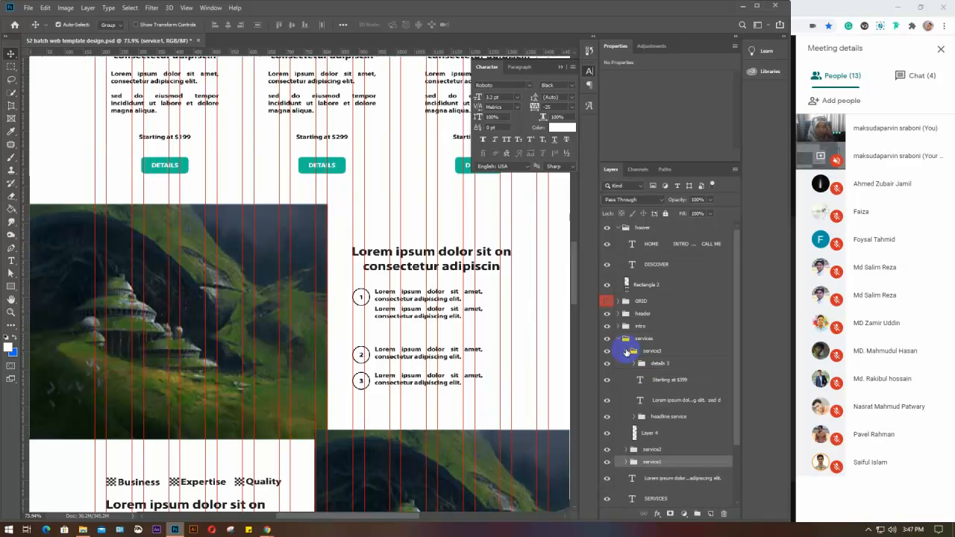
pyautogui.click(626, 351)
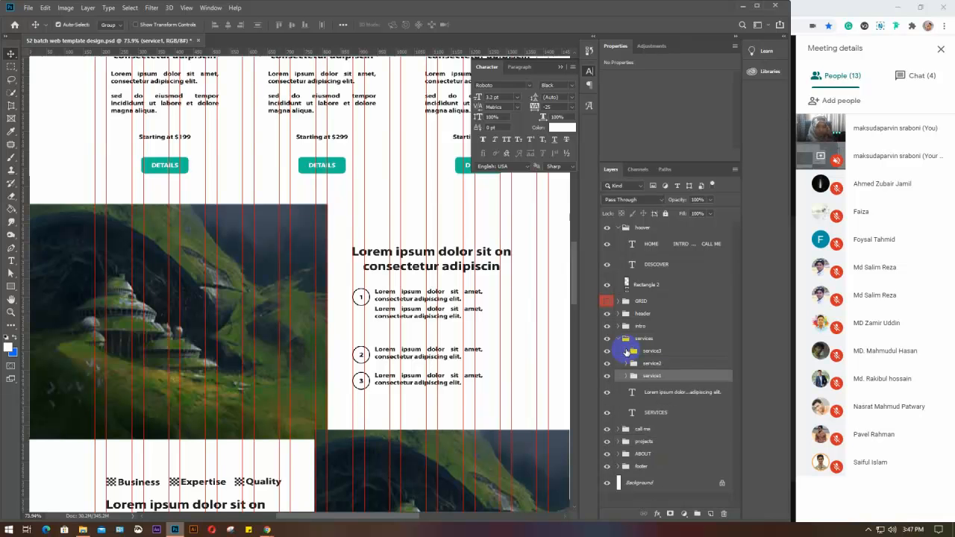
pyautogui.click(618, 338)
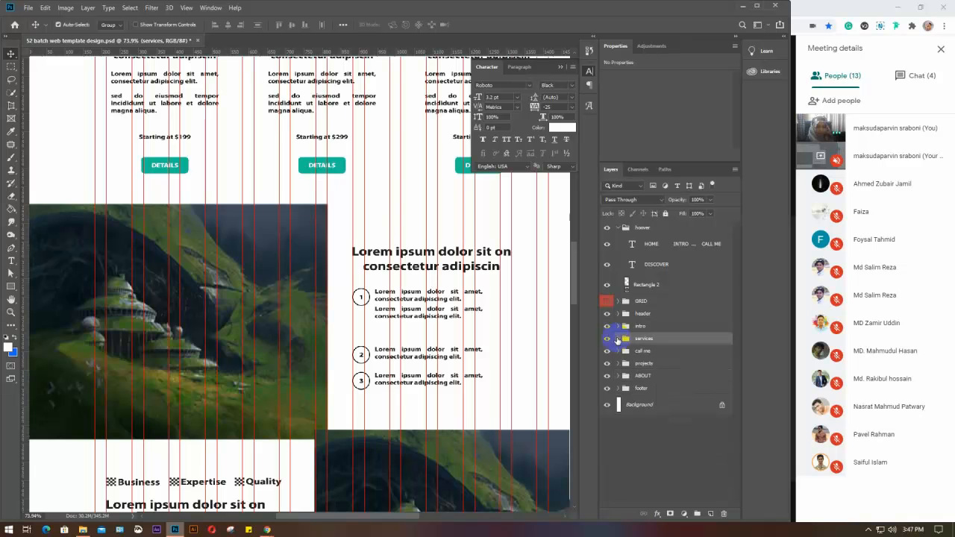
pyautogui.click(617, 339)
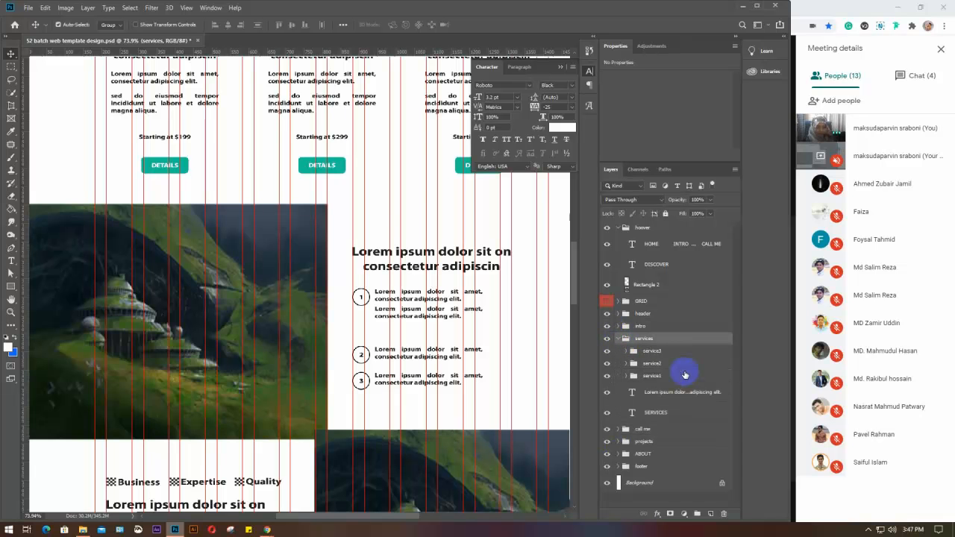
# Select the SERVICES text layer and toggle the projects group's visibility to identify its page section, leaving it shown
pyautogui.click(612, 415)
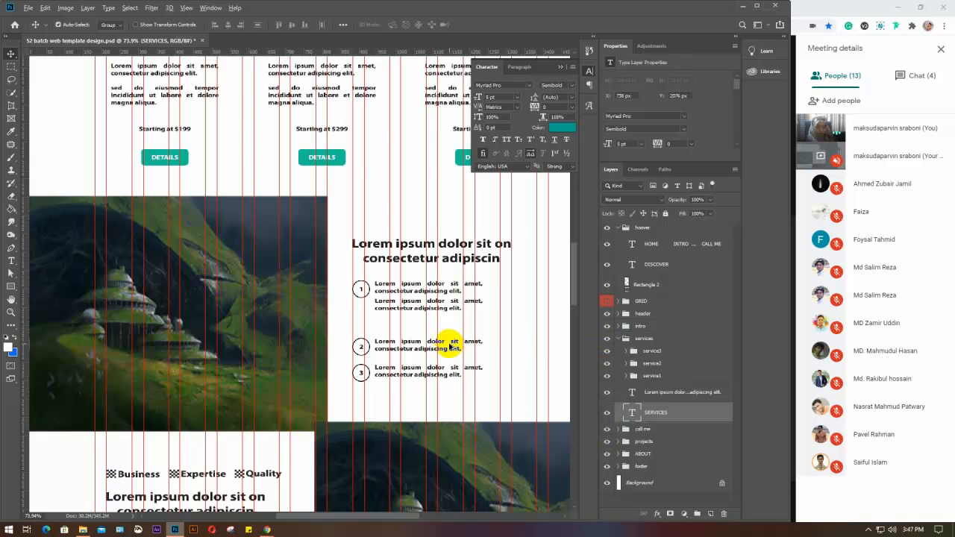
pyautogui.scroll(-6, 450, 343)
pyautogui.scroll(-1, 450, 344)
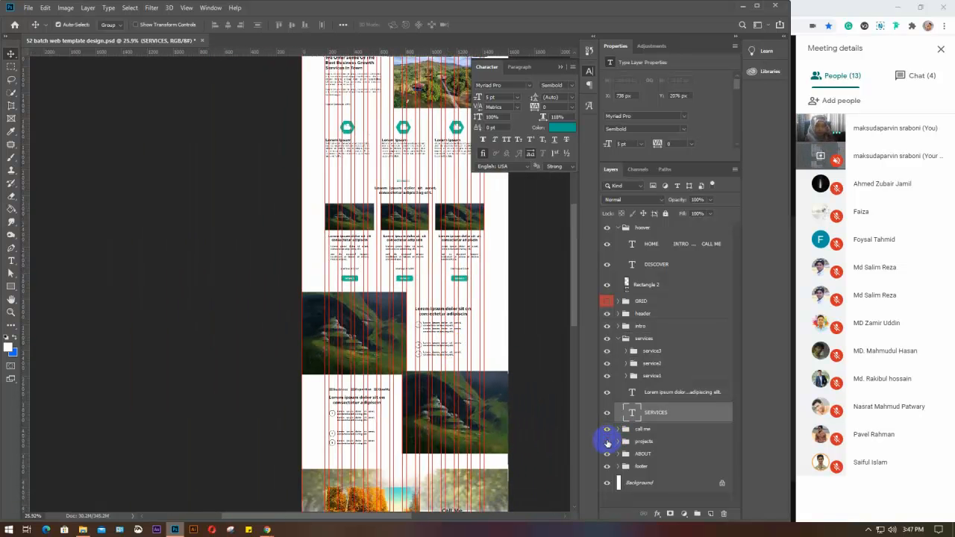
pyautogui.click(607, 442)
pyautogui.click(607, 442)
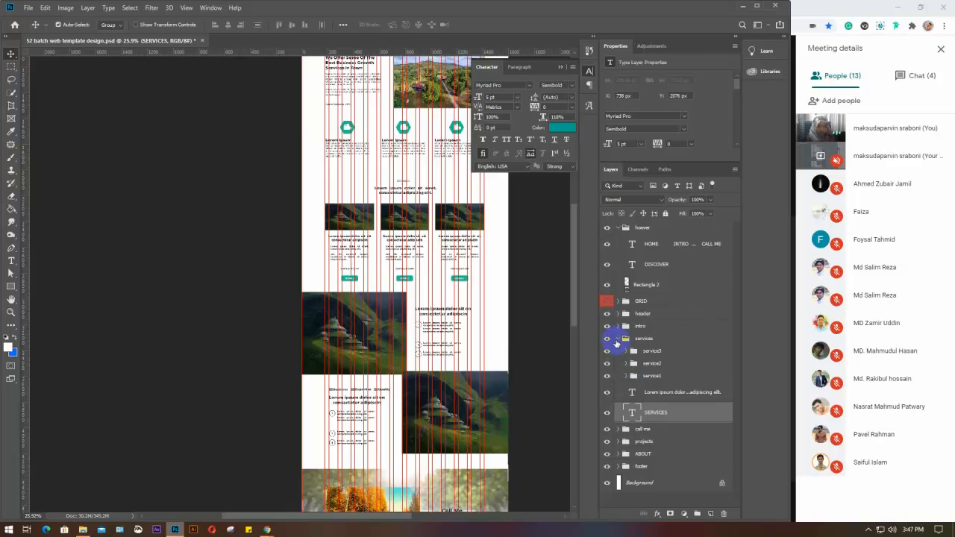
# Collapse the services group, expand projects, and toggle projects 1's visibility to identify its section before opening that group
pyautogui.click(617, 342)
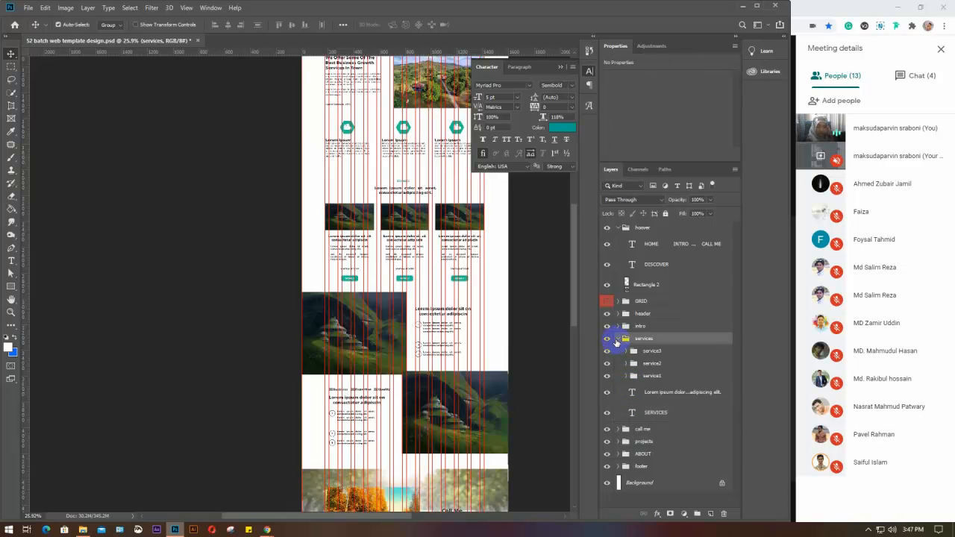
pyautogui.click(617, 338)
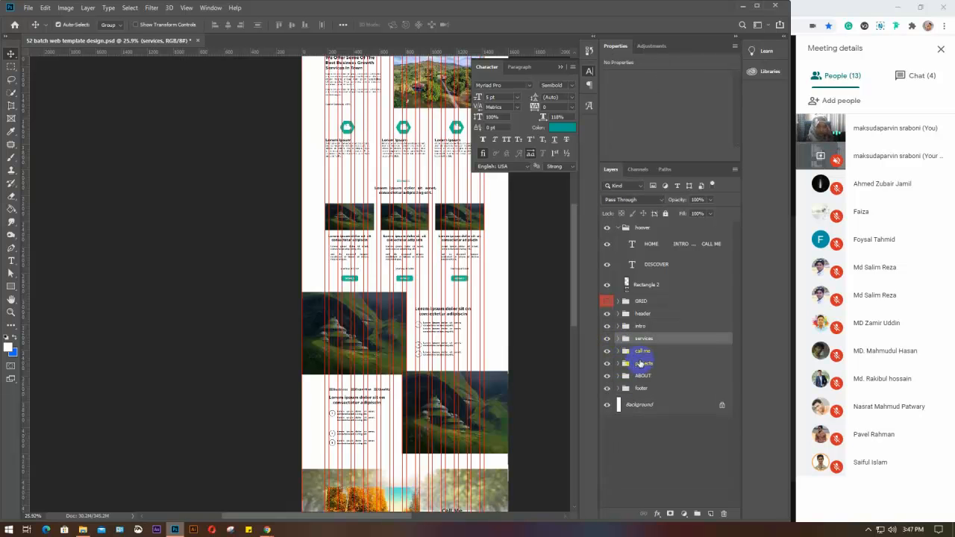
pyautogui.click(618, 364)
pyautogui.scroll(5, 659, 398)
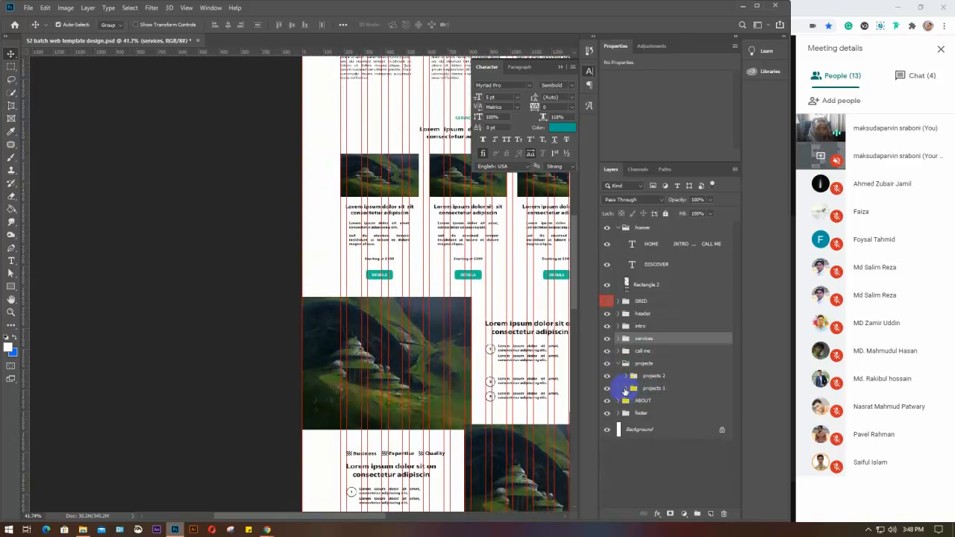
pyautogui.click(606, 389)
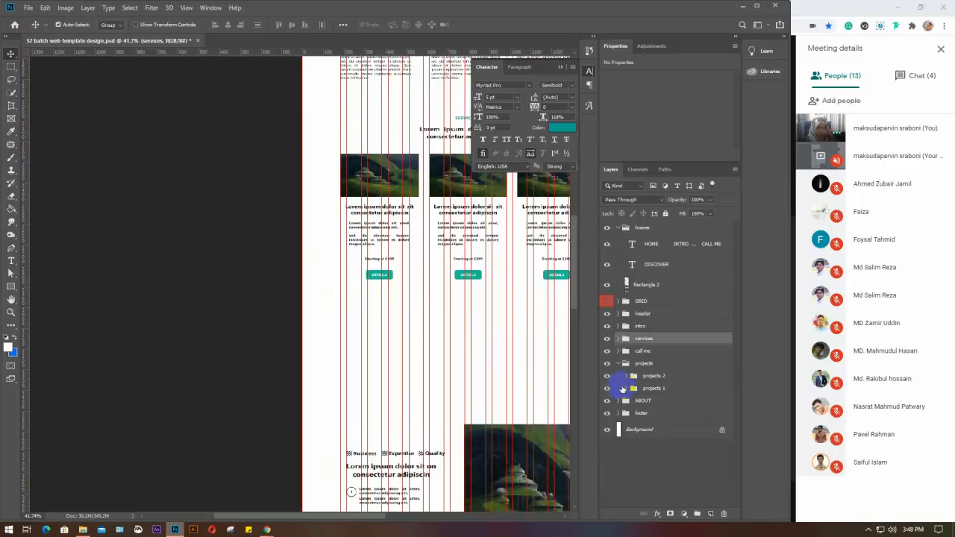
pyautogui.click(607, 389)
pyautogui.click(624, 389)
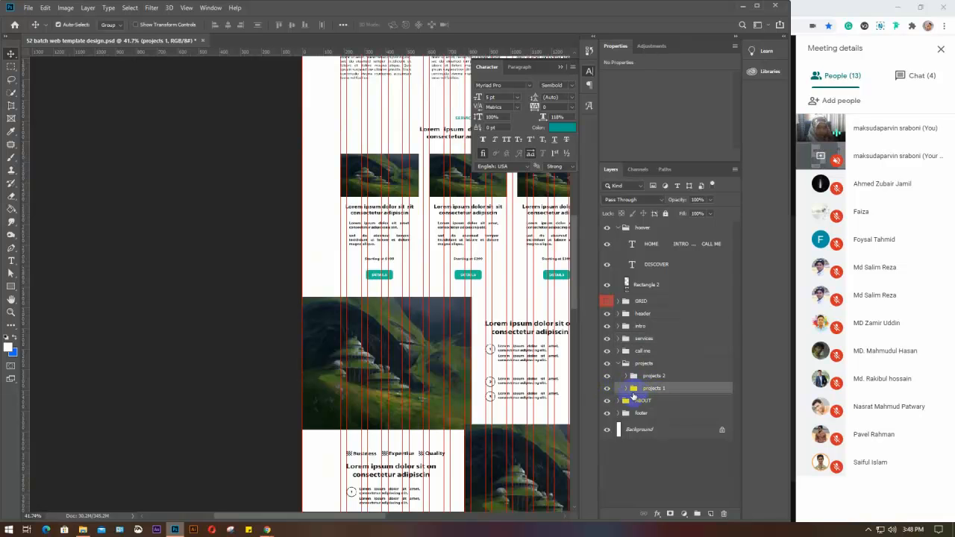
pyautogui.click(626, 389)
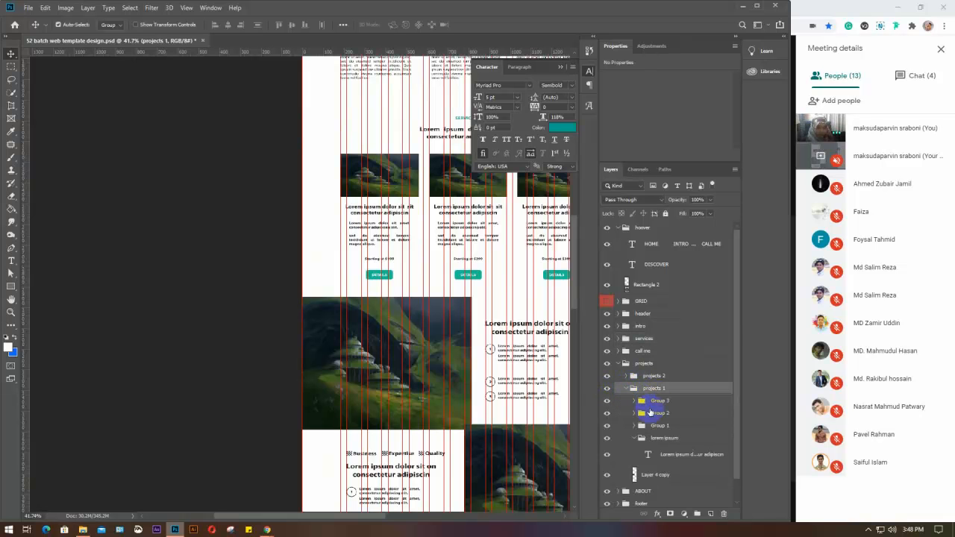
# Expand Group 1 inside projects 1 to review the first numbered list item, and toggle projects 1's visibility, leaving it shown
pyautogui.scroll(10, 500, 378)
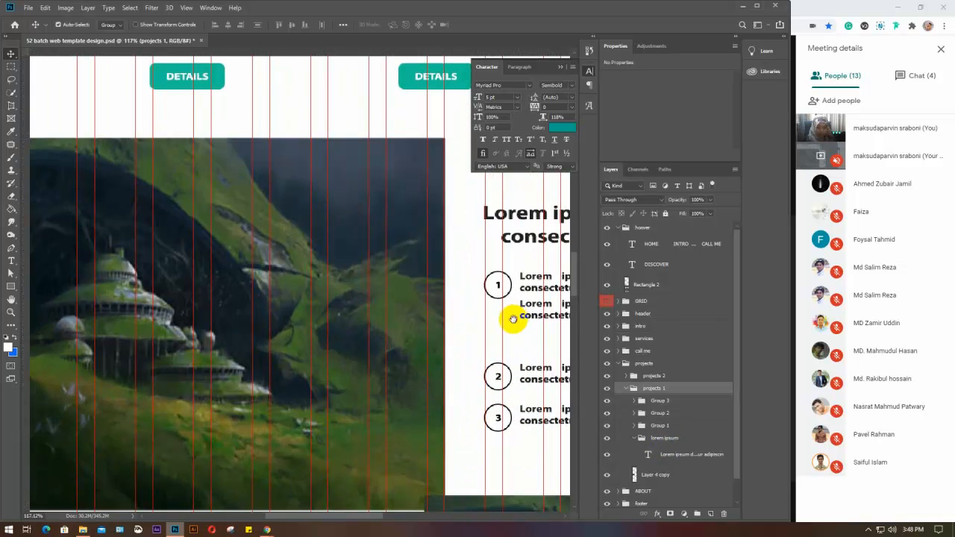
pyautogui.moveTo(516, 319); pyautogui.dragTo(403, 359)
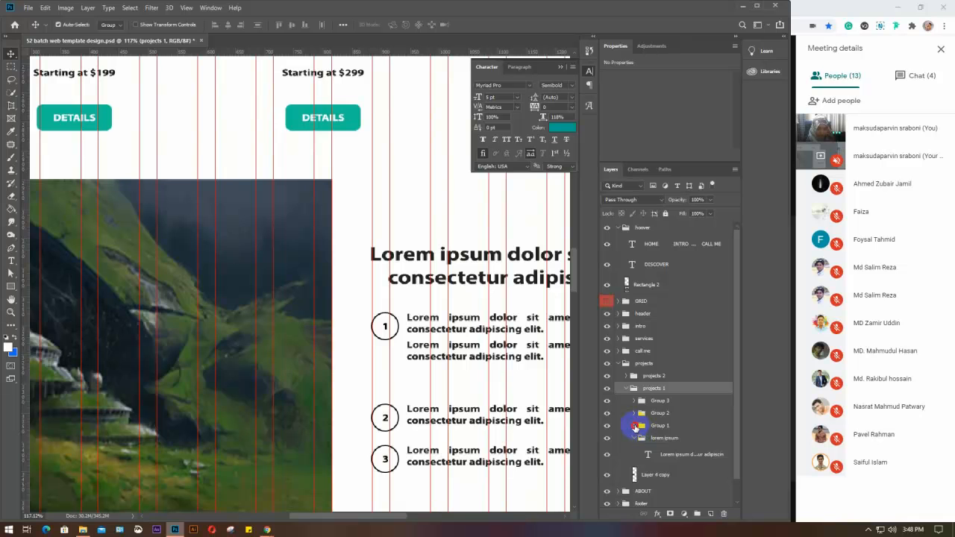
pyautogui.click(635, 427)
pyautogui.scroll(-3, 657, 448)
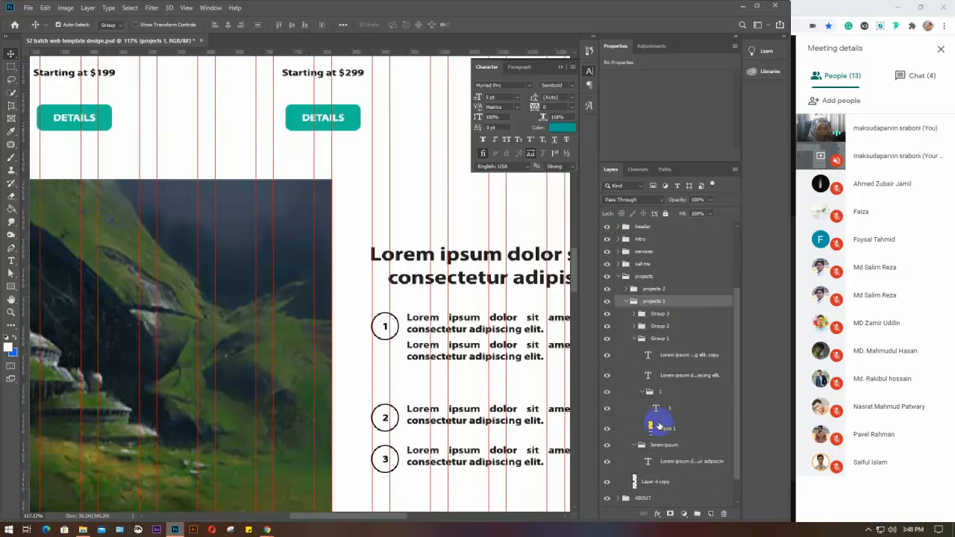
pyautogui.click(642, 391)
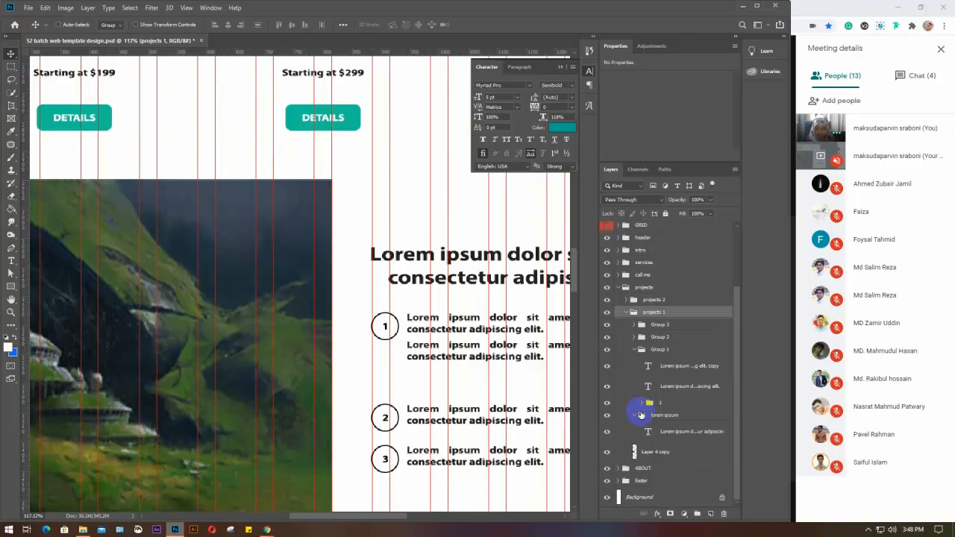
pyautogui.hotkey('ctrl', ',')
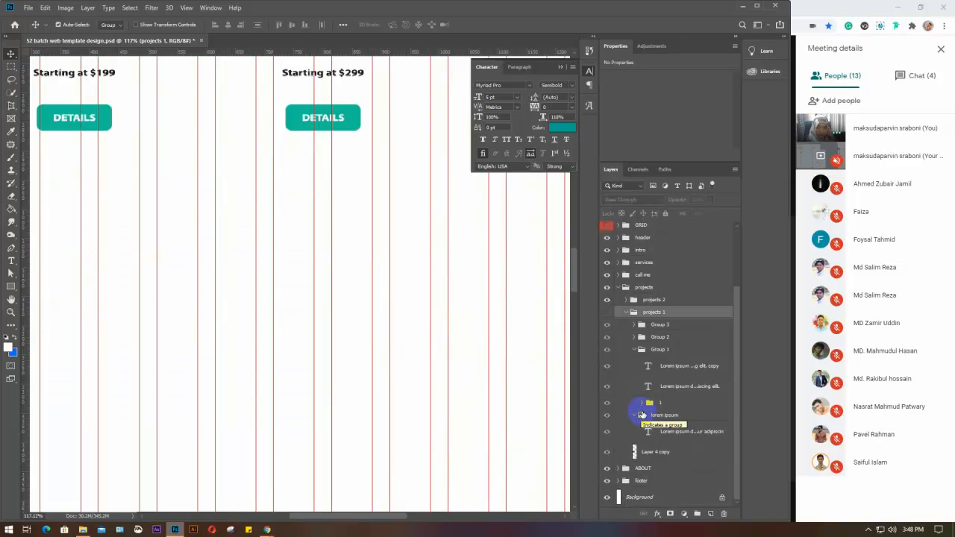
pyautogui.hotkey('ctrl', ',')
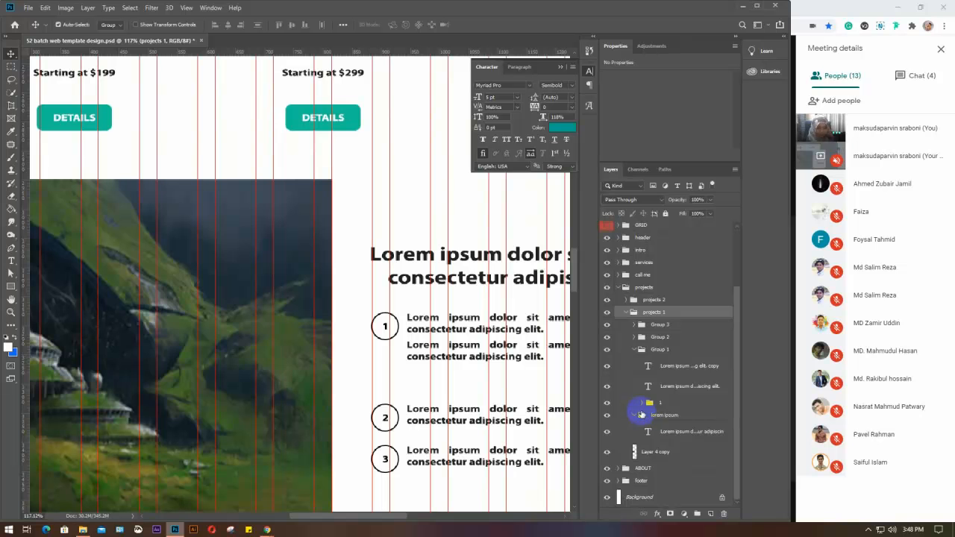
# Inspect the number text and Ellipse 1 in the nested group 1, then collapse it and toggle its visibility, leaving it shown
pyautogui.click(640, 403)
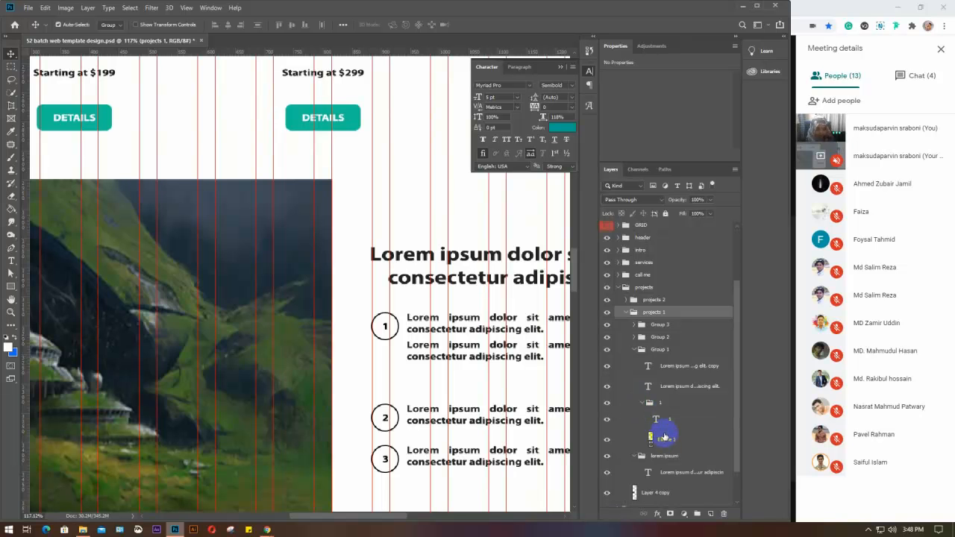
pyautogui.scroll(1, 664, 437)
pyautogui.scroll(-2, 665, 437)
pyautogui.click(656, 403)
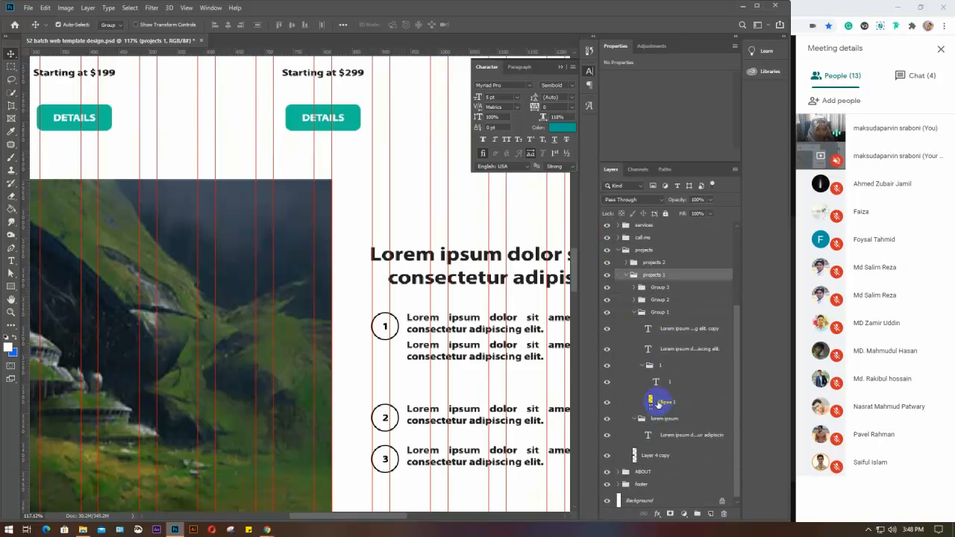
pyautogui.click(656, 403)
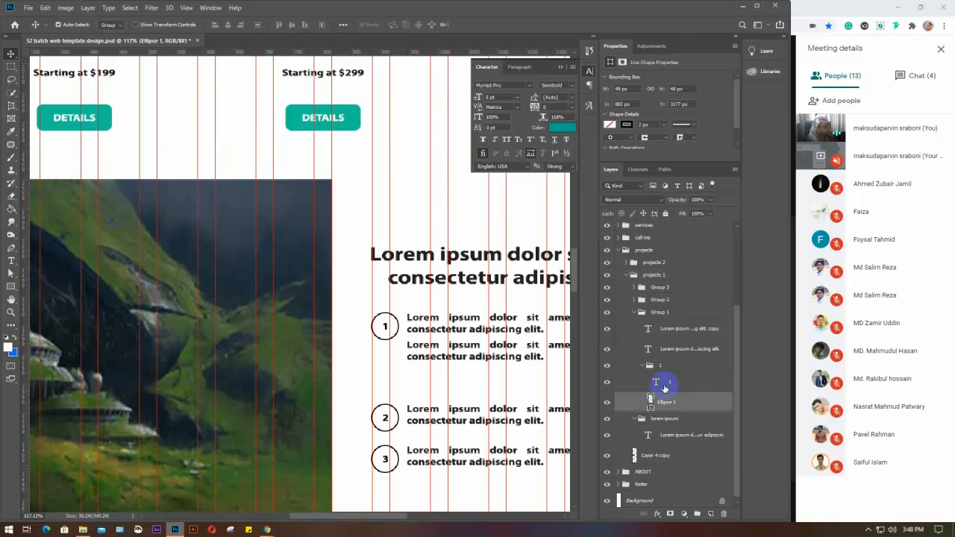
pyautogui.keyDown('shift'); pyautogui.click(667, 383); pyautogui.keyUp('shift')
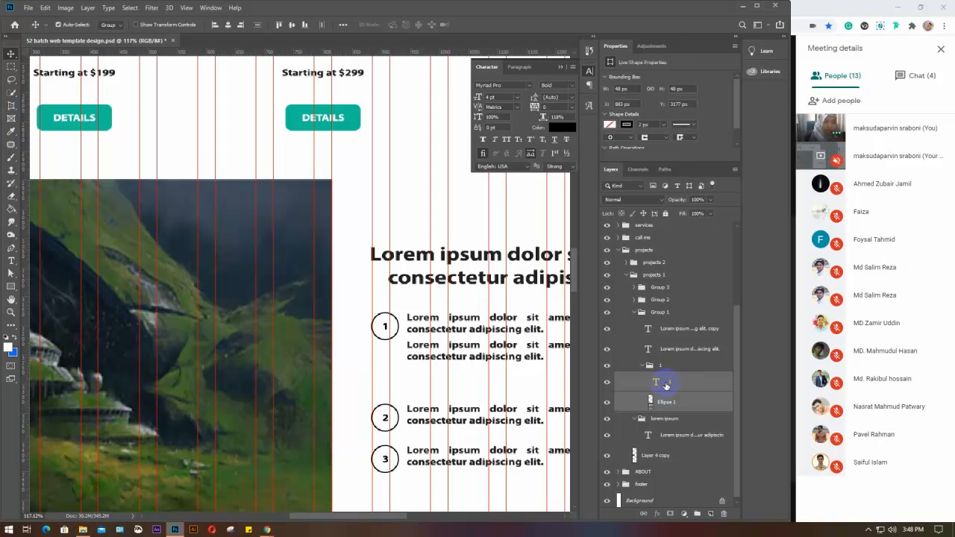
pyautogui.click(642, 365)
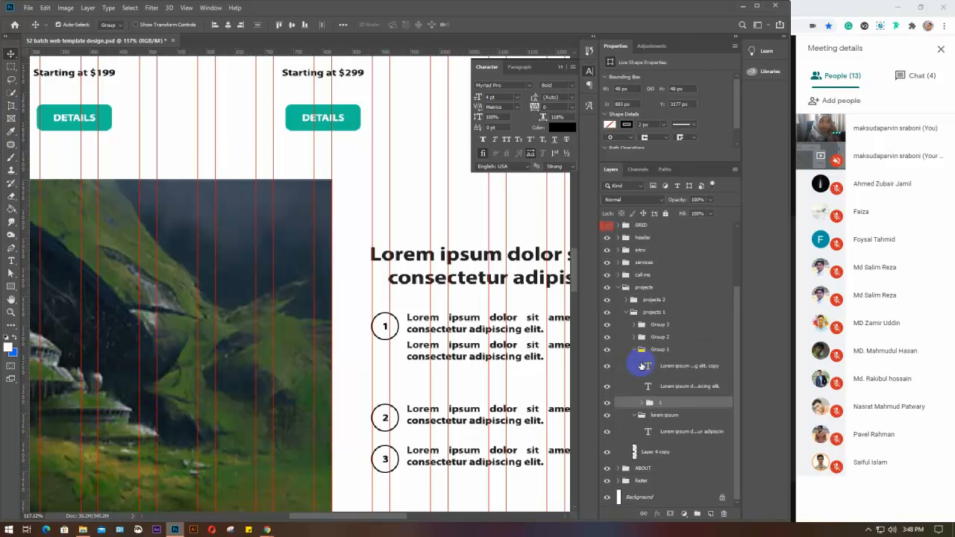
pyautogui.click(606, 402)
pyautogui.click(606, 403)
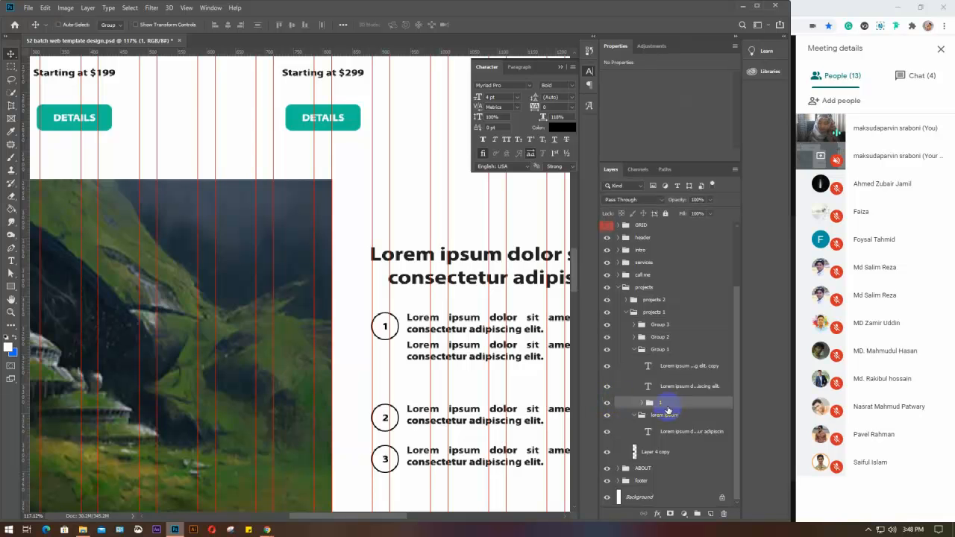
# Duplicate the numbered circle group 1 and move the copy into the hoover group below Rectangle 2
pyautogui.hotkey('ctrl', 'j')
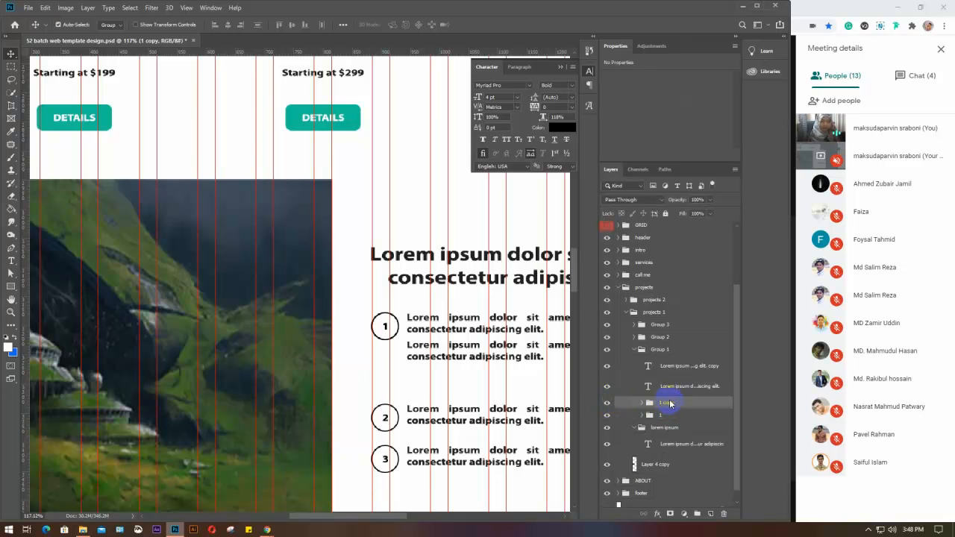
pyautogui.moveTo(666, 403); pyautogui.dragTo(662, 235)
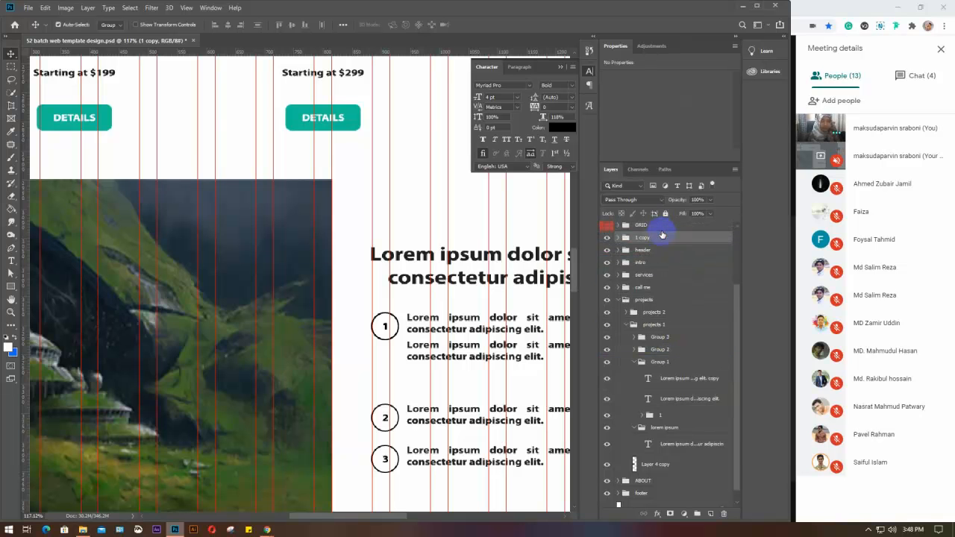
pyautogui.scroll(1, 662, 236)
pyautogui.moveTo(667, 277); pyautogui.dragTo(669, 309)
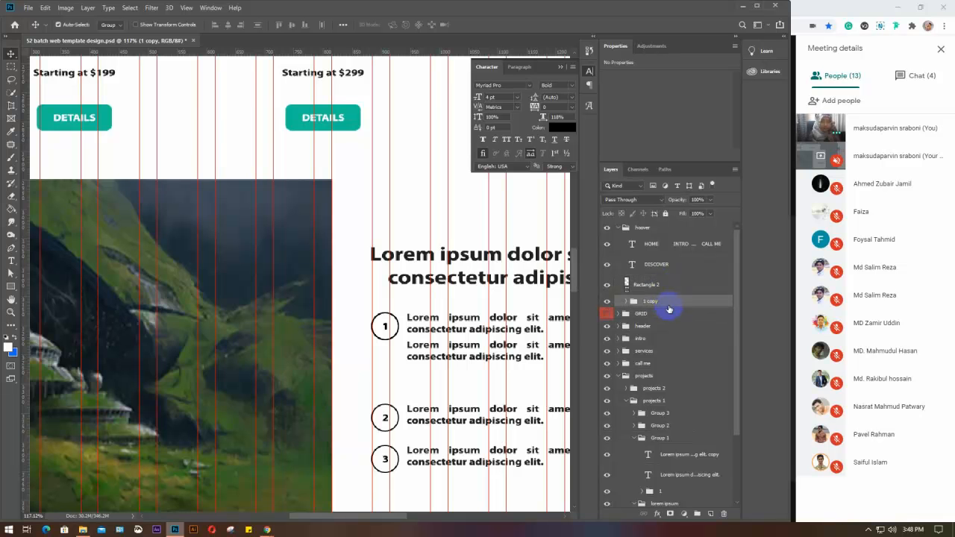
# Fill the copied group's Ellipse 1 with the recently used cyan and remove its stroke
pyautogui.click(625, 302)
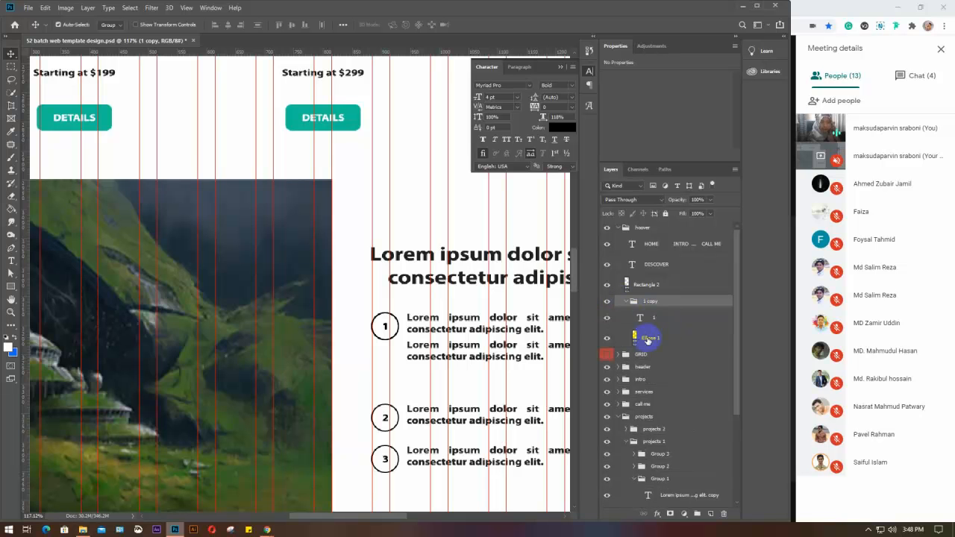
pyautogui.click(652, 338)
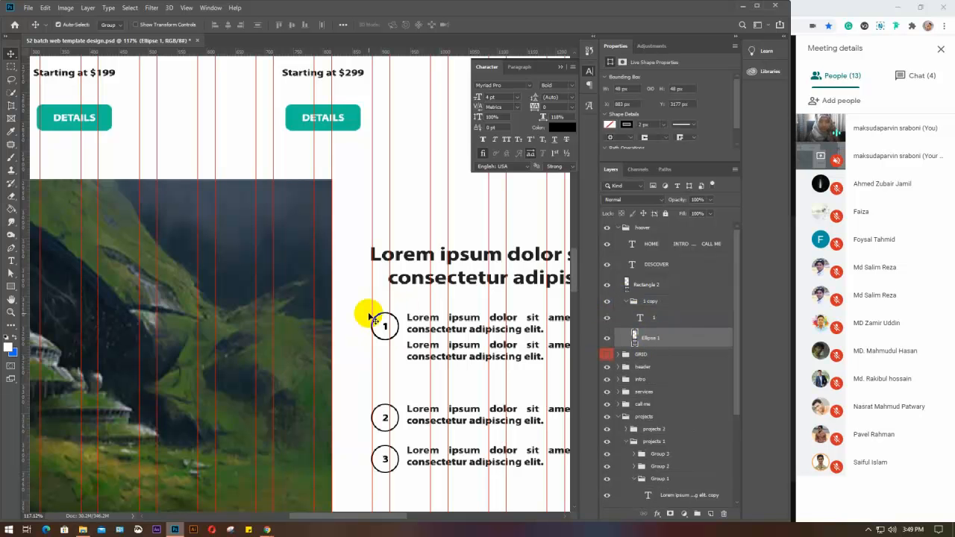
pyautogui.click(609, 127)
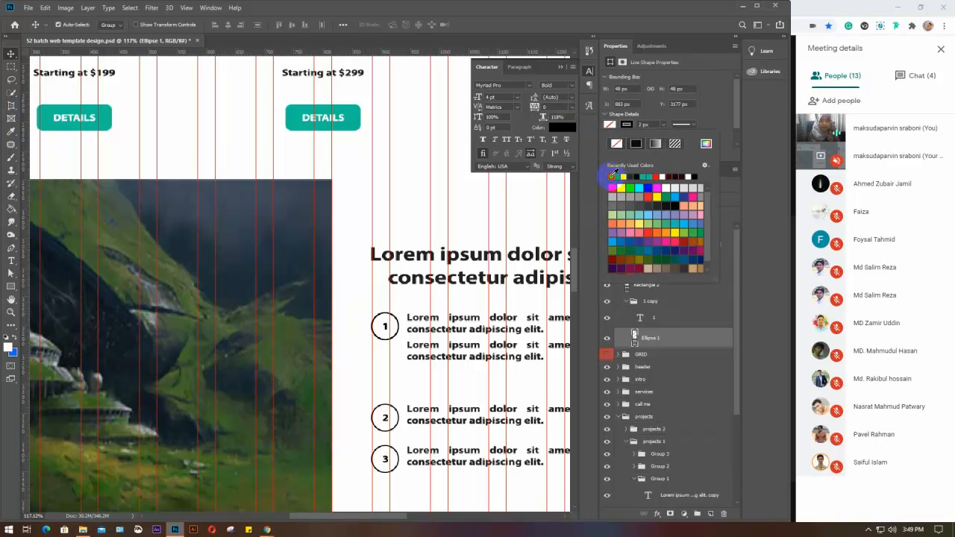
pyautogui.click(612, 178)
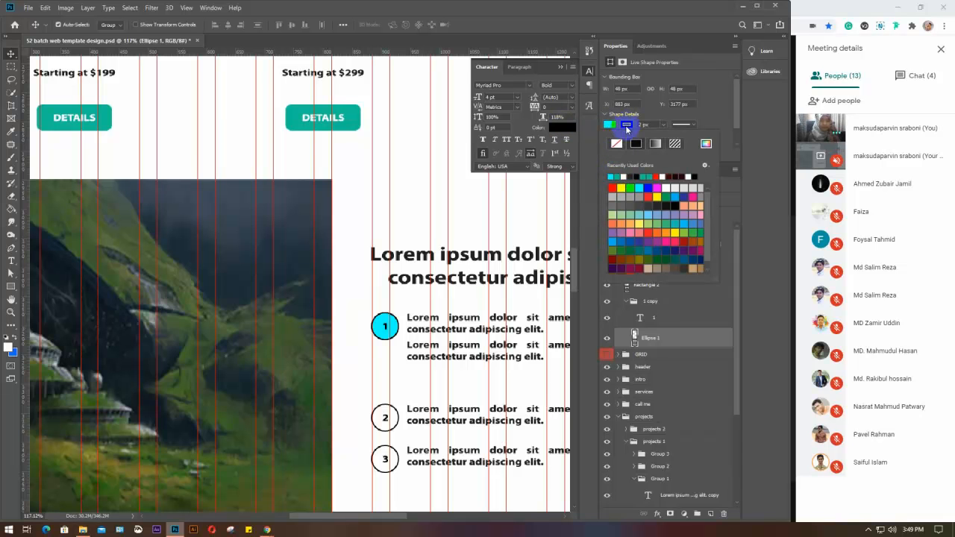
pyautogui.click(616, 143)
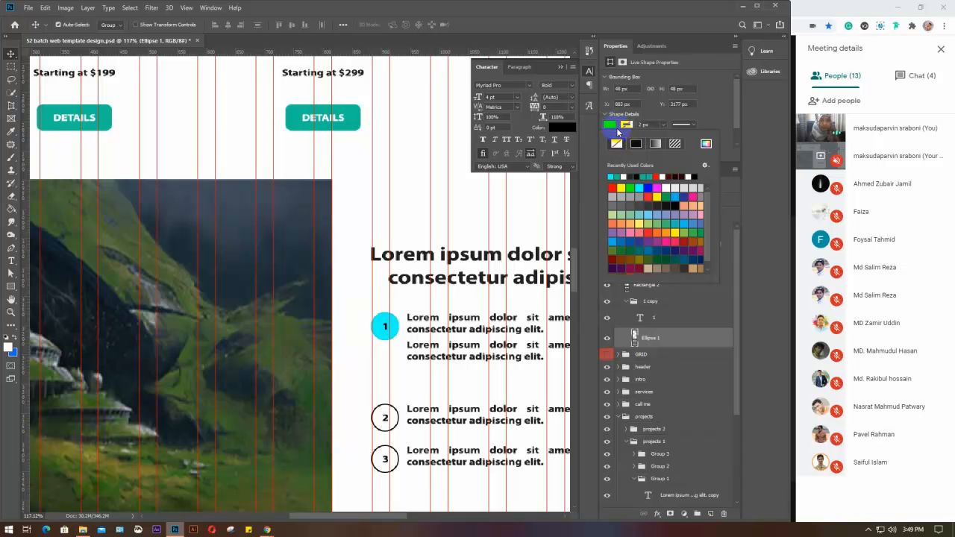
pyautogui.click(610, 125)
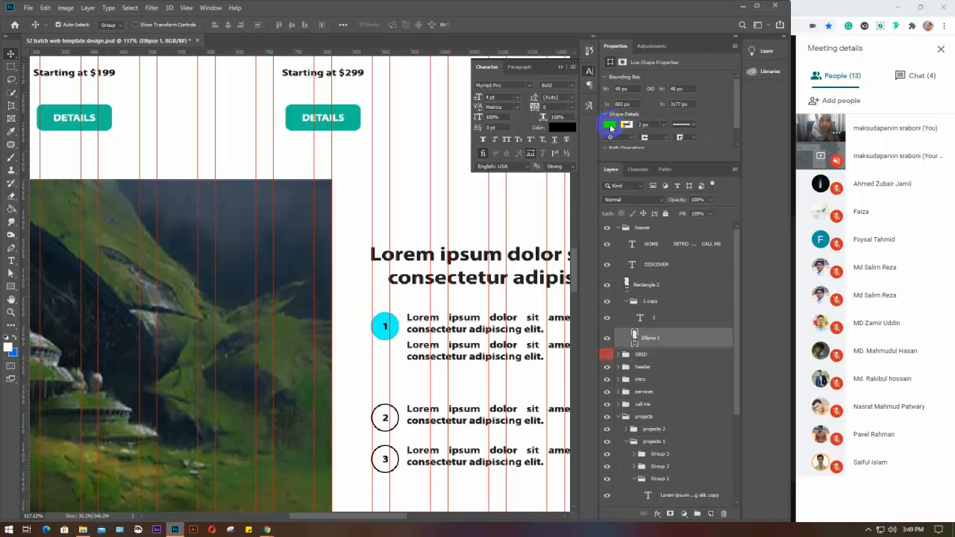
# Set the text colour of the number 1 in the copied circle group to red
pyautogui.click(648, 319)
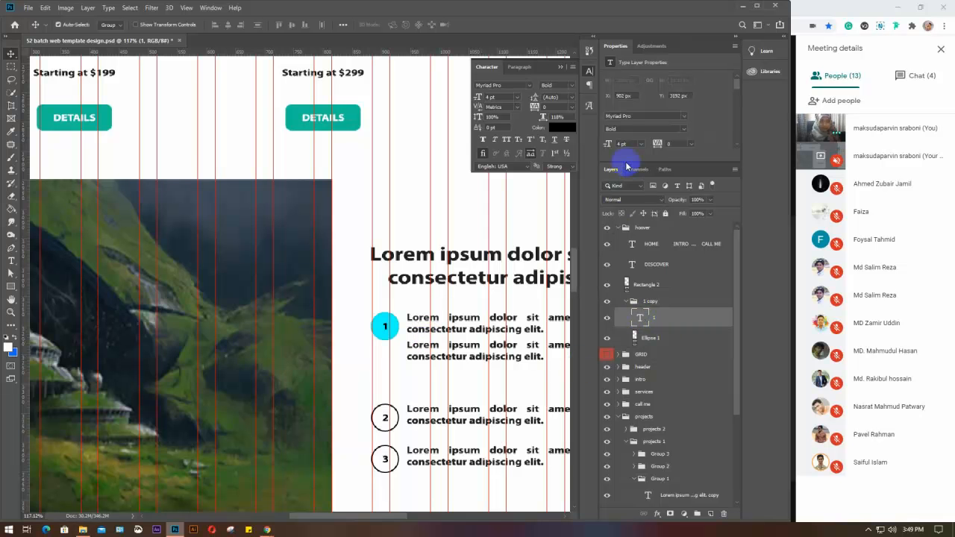
pyautogui.click(562, 128)
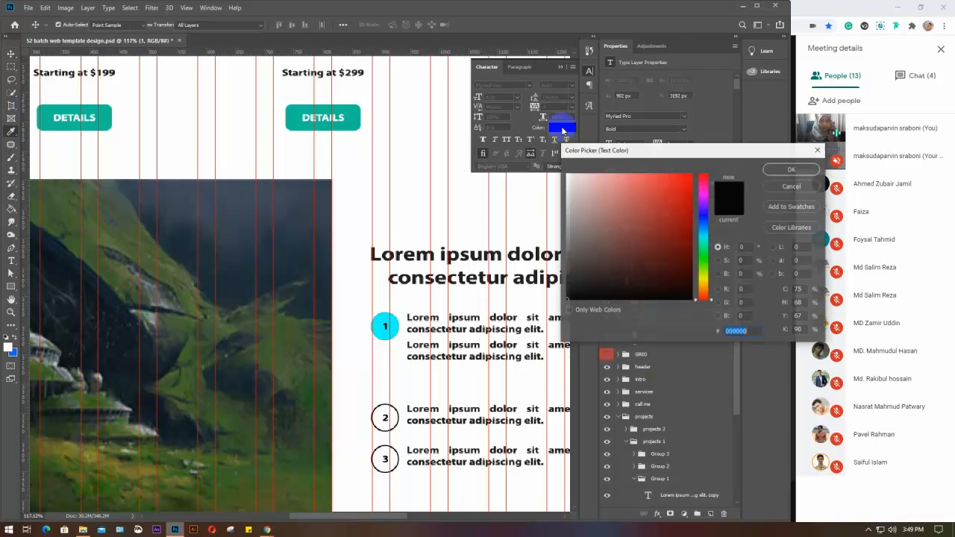
pyautogui.moveTo(639, 202); pyautogui.dragTo(691, 154)
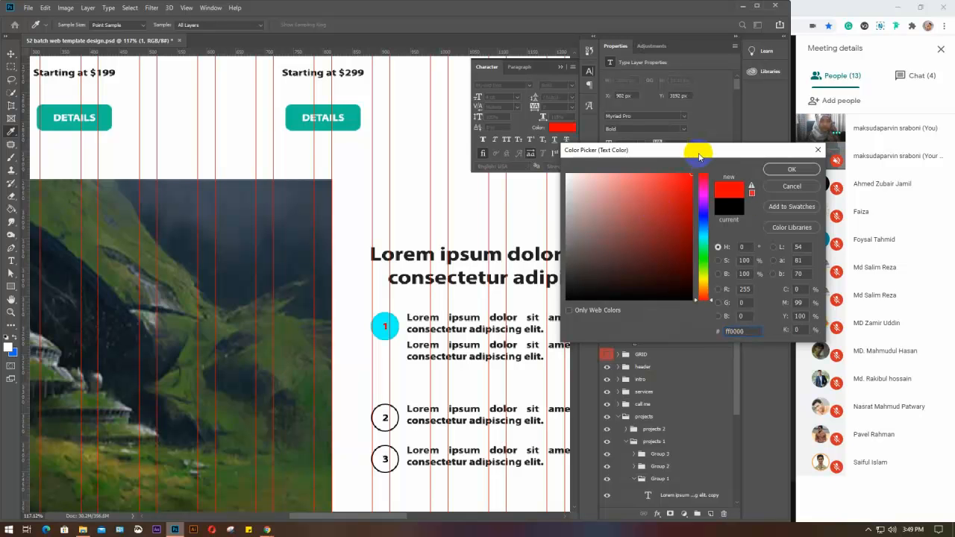
pyautogui.moveTo(708, 232); pyautogui.dragTo(707, 171)
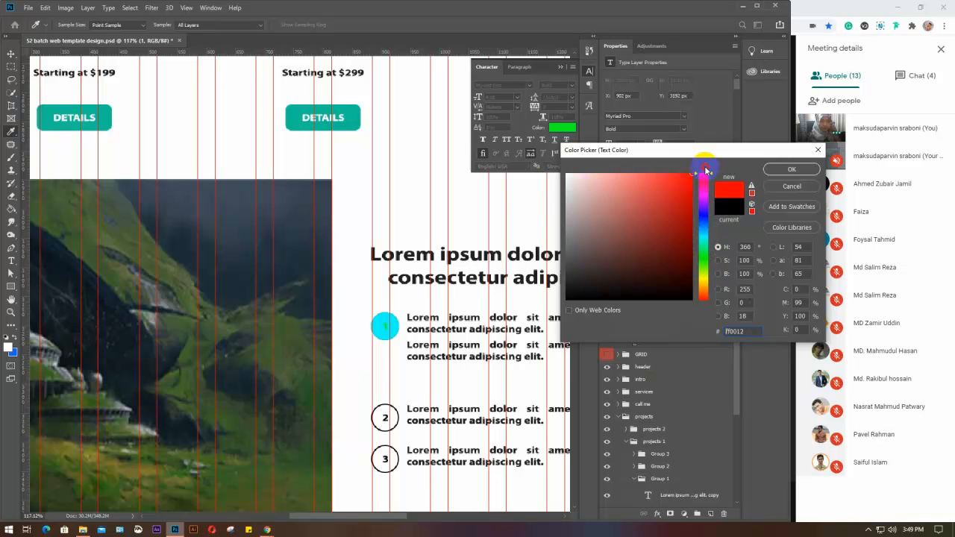
pyautogui.click(786, 170)
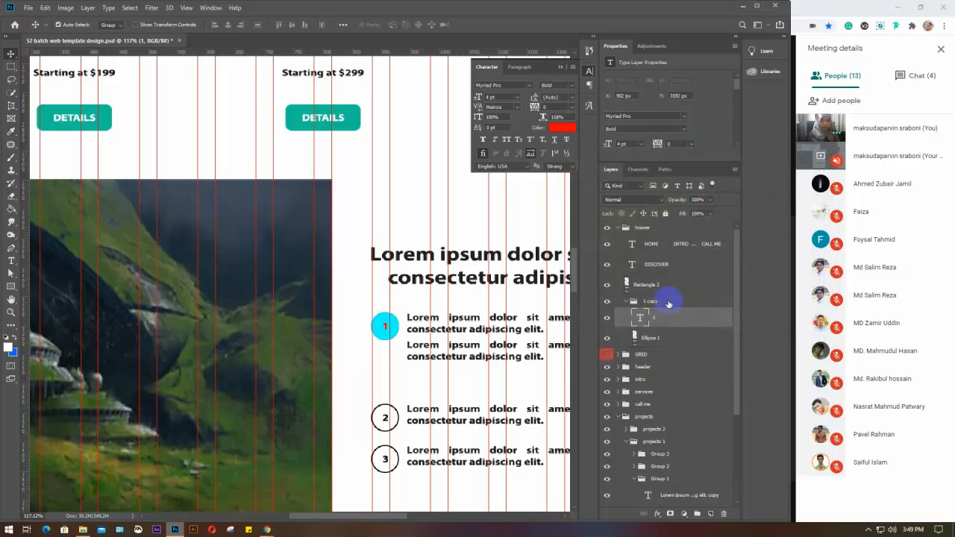
# Group the DISCOVER text layer and Rectangle 2 together inside the hoover group
pyautogui.click(625, 303)
pyautogui.click(666, 284)
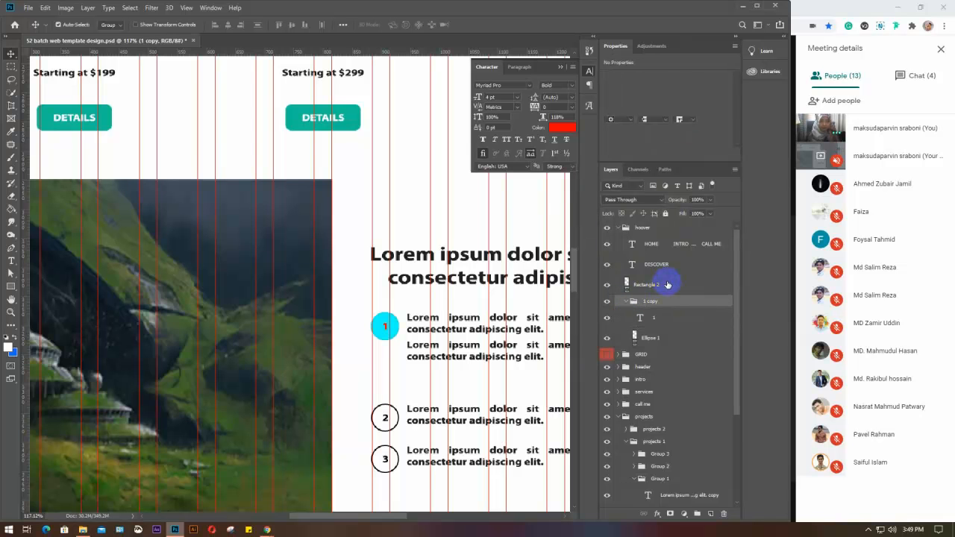
pyautogui.click(671, 267)
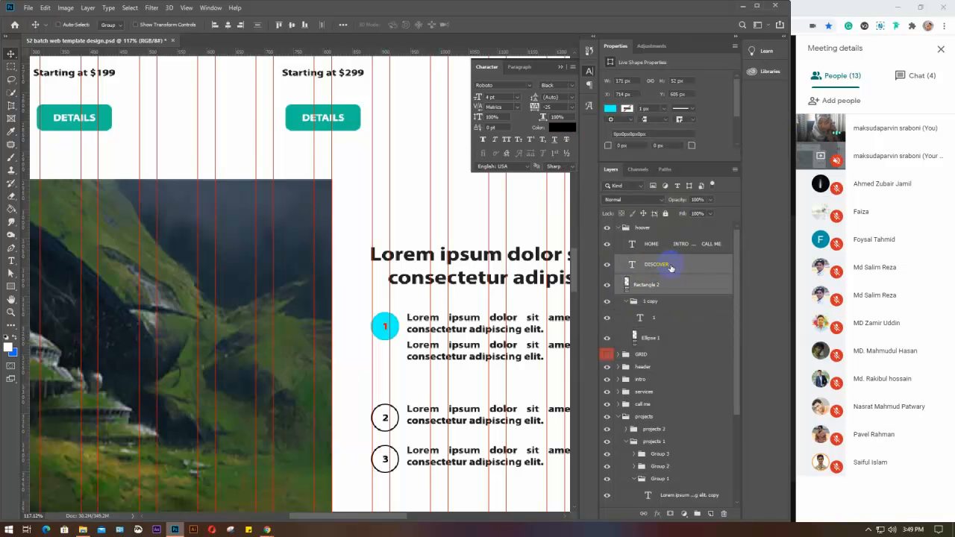
pyautogui.hotkey('ctrl', 'g')
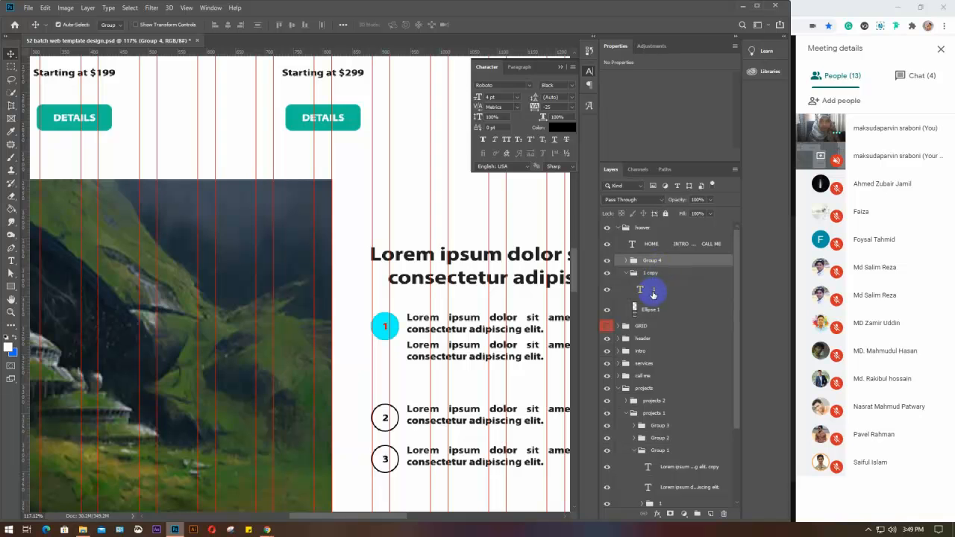
# Rename Group 4 in the hoover group as discover and collapse the 1 copy group
pyautogui.moveTo(653, 295); pyautogui.dragTo(647, 268)
pyautogui.doubleClick(652, 260)
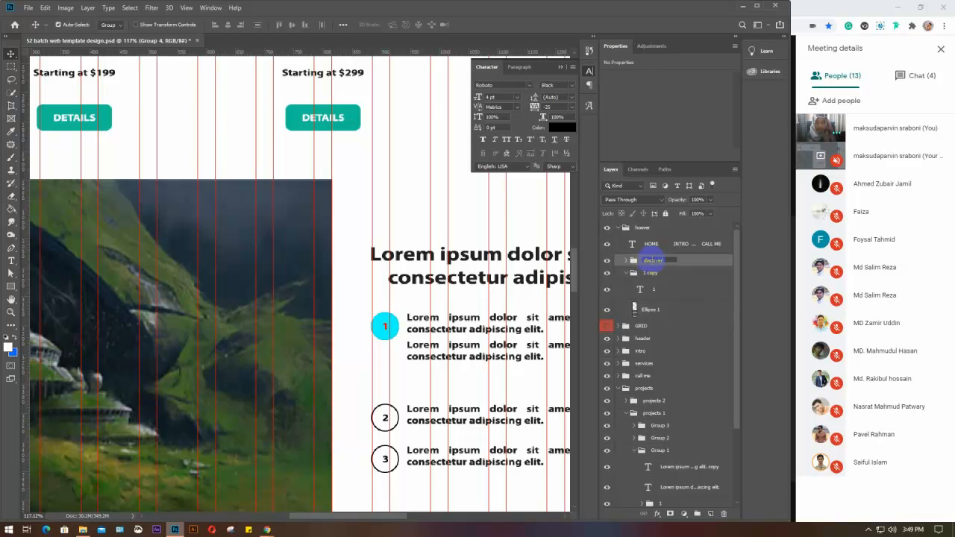
pyautogui.write('discover')
pyautogui.press('Return')
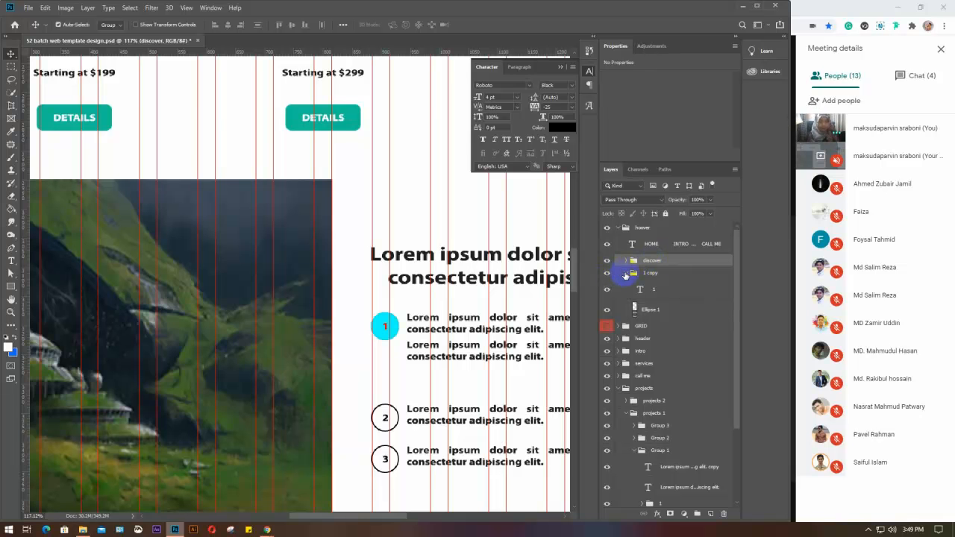
pyautogui.click(626, 274)
# Locate the layer group of the second project section's numbered circle 1 by expanding projects 2 and toggling group visibility
pyautogui.scroll(-3, 410, 318)
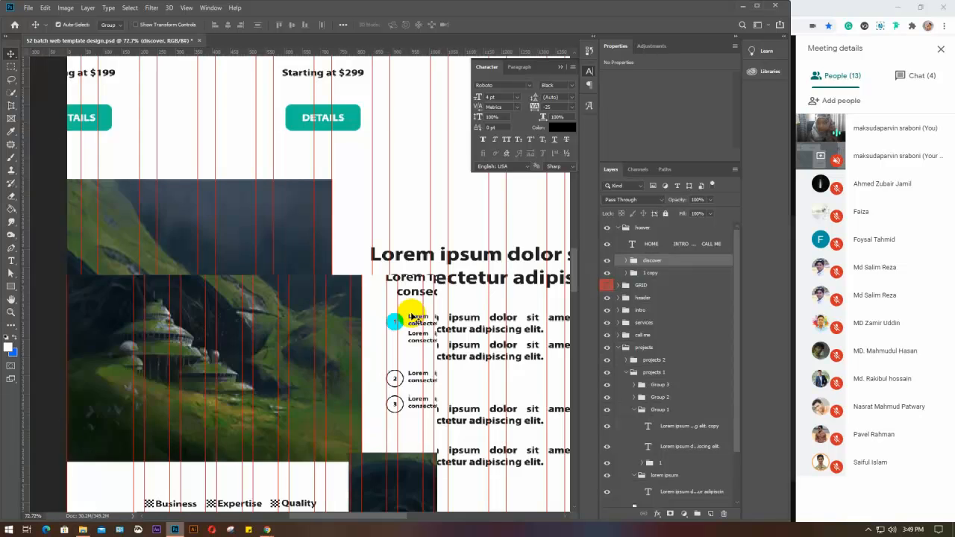
pyautogui.scroll(-3, 411, 317)
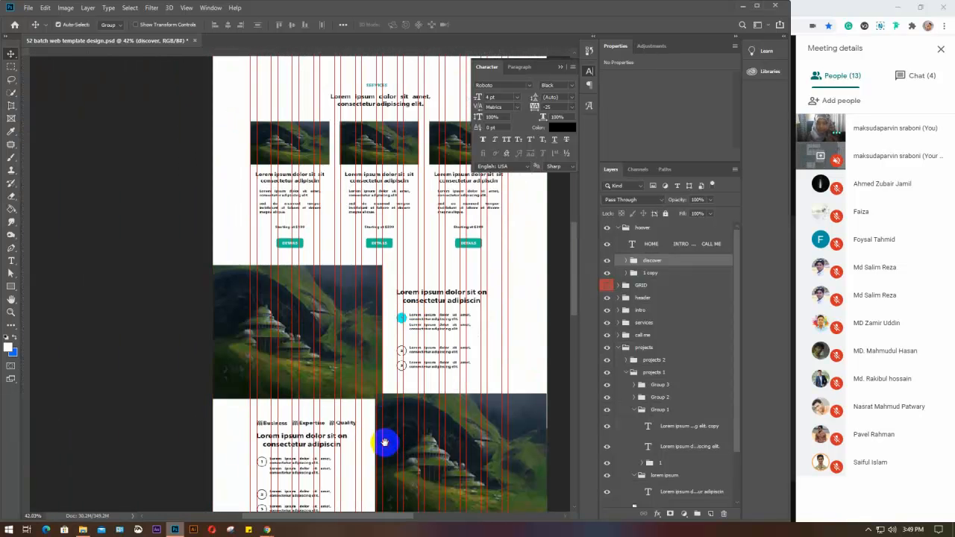
pyautogui.moveTo(384, 442); pyautogui.dragTo(362, 305)
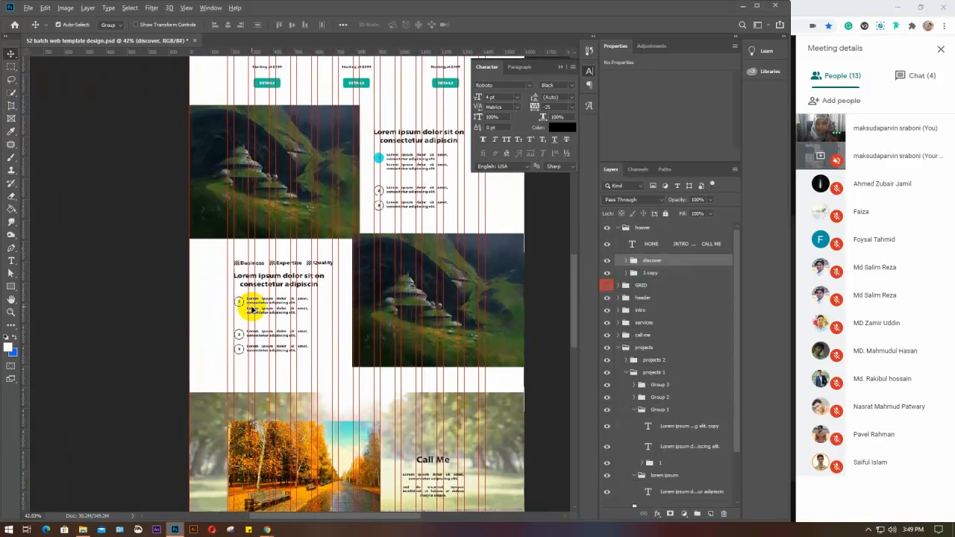
pyautogui.scroll(6, 232, 279)
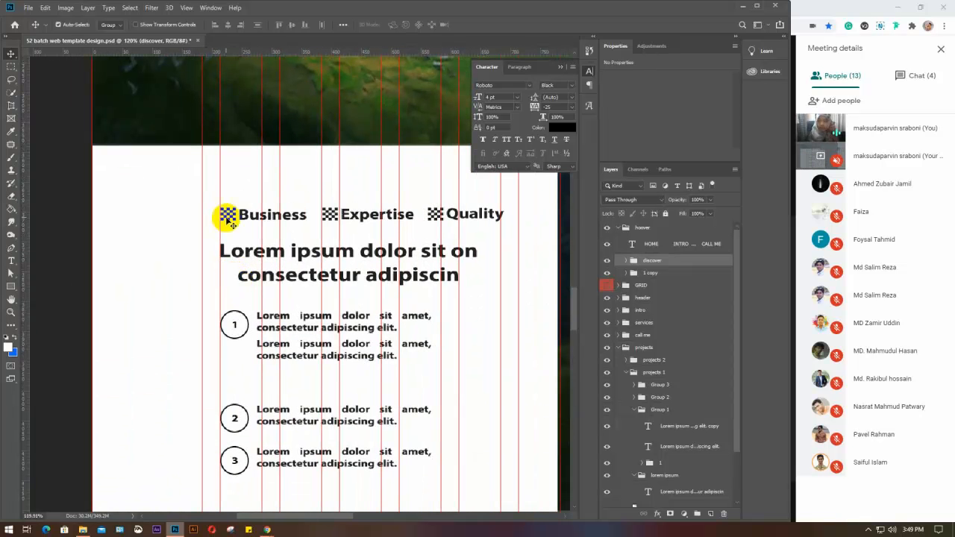
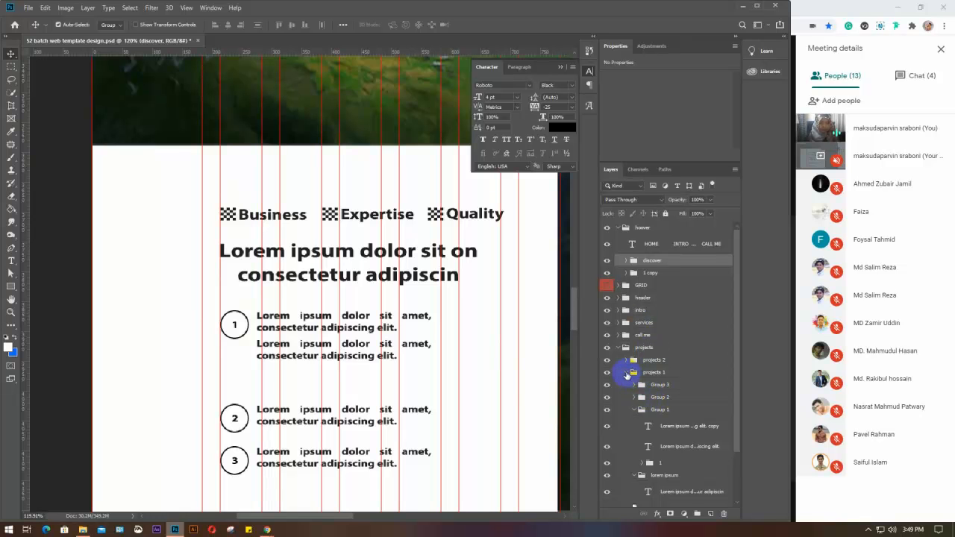
pyautogui.click(626, 373)
pyautogui.click(608, 361)
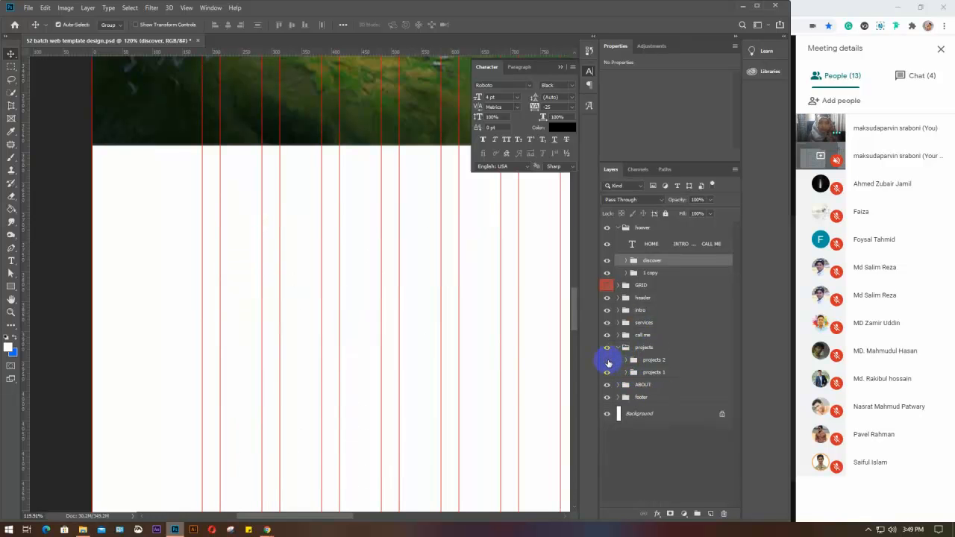
pyautogui.click(608, 362)
pyautogui.click(625, 362)
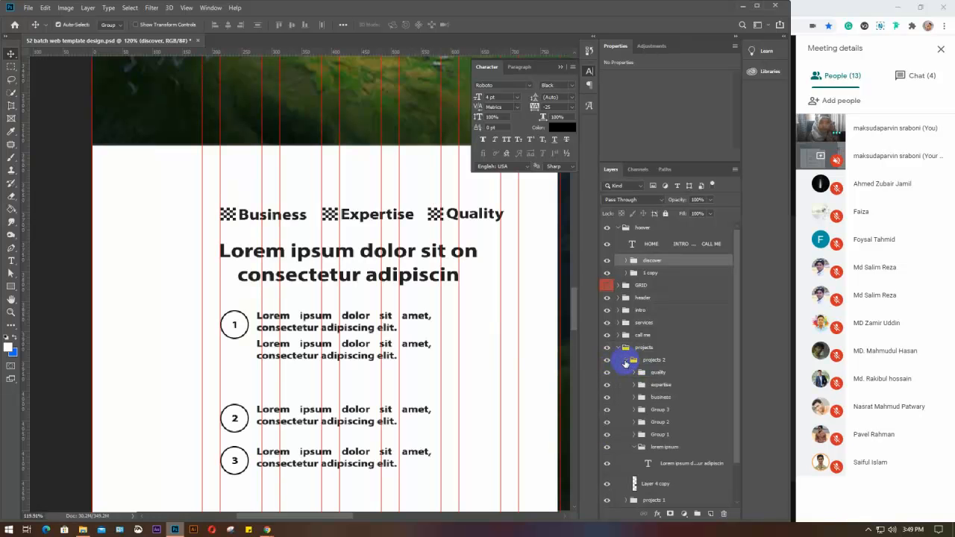
pyautogui.click(608, 436)
pyautogui.click(608, 436)
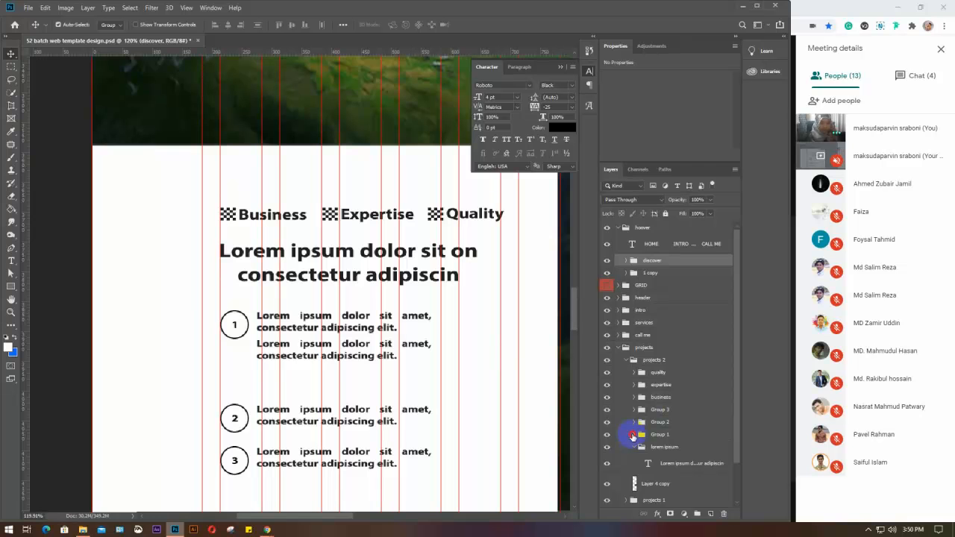
pyautogui.click(633, 435)
pyautogui.scroll(-3, 641, 414)
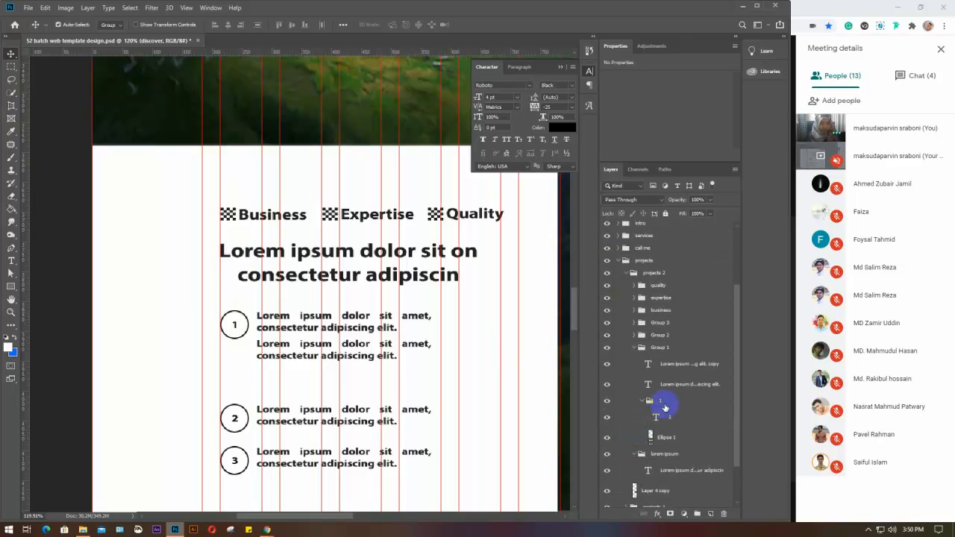
pyautogui.click(607, 401)
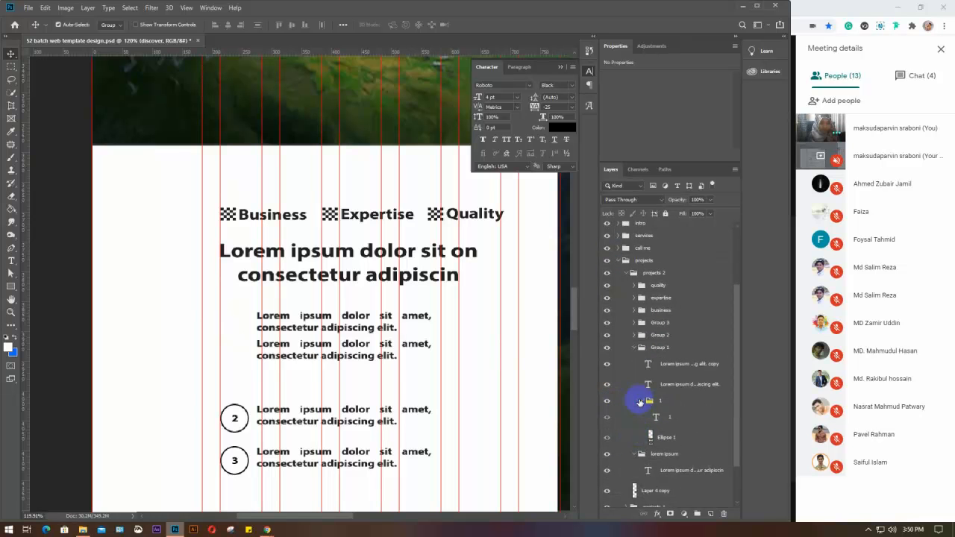
# Duplicate the numbered circle group 1 from projects 2 and place the copy in the hoover group below 1 copy
pyautogui.click(646, 402)
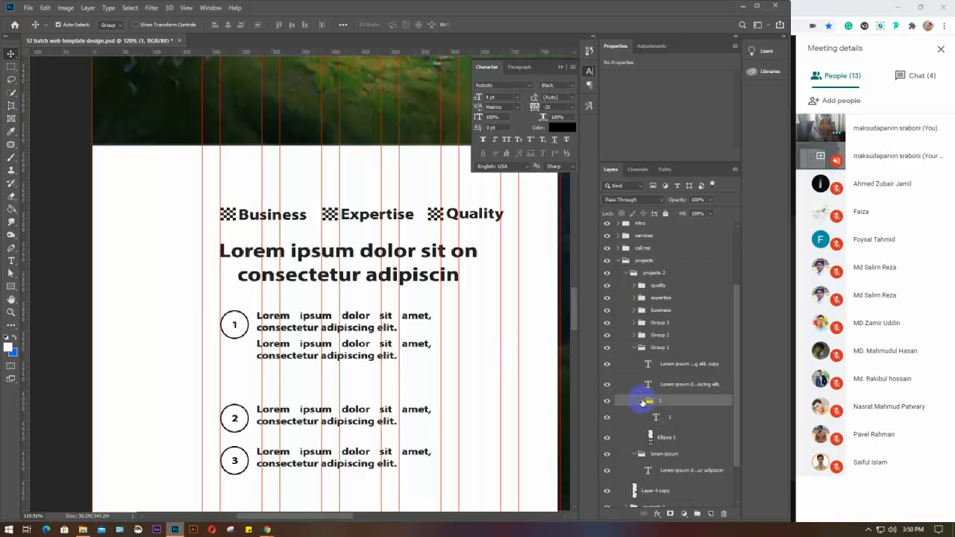
pyautogui.click(642, 401)
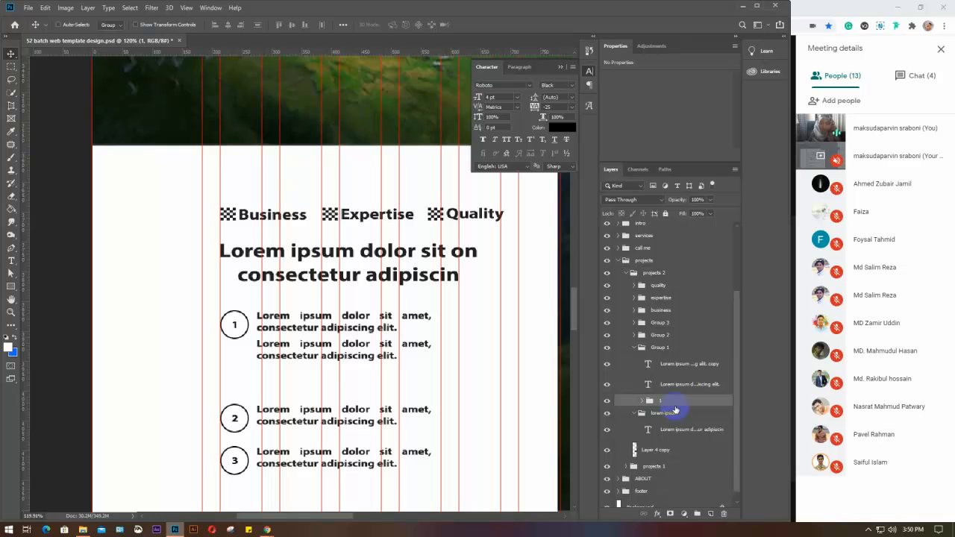
pyautogui.hotkey('ctrl', 'j')
pyautogui.scroll(4, 677, 403)
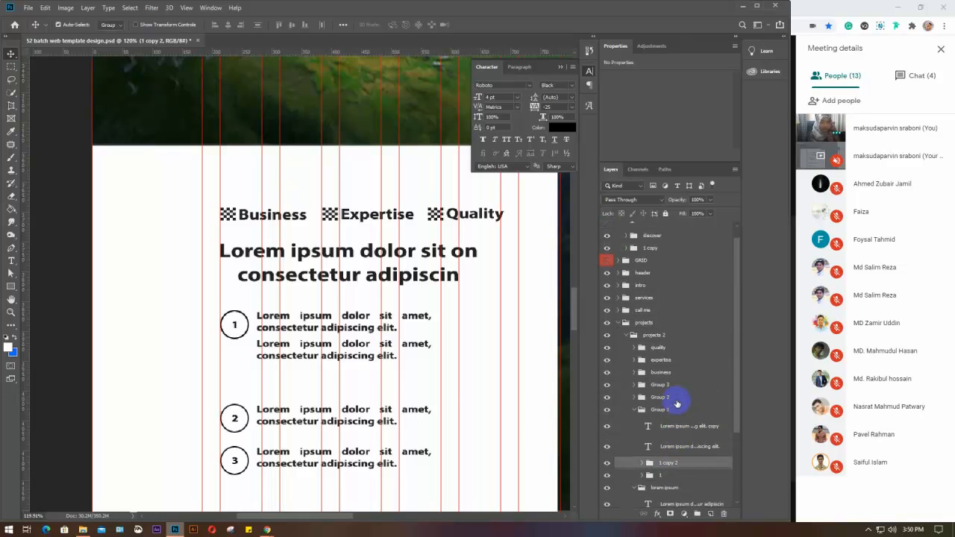
pyautogui.scroll(1, 677, 403)
pyautogui.moveTo(673, 476); pyautogui.dragTo(660, 271)
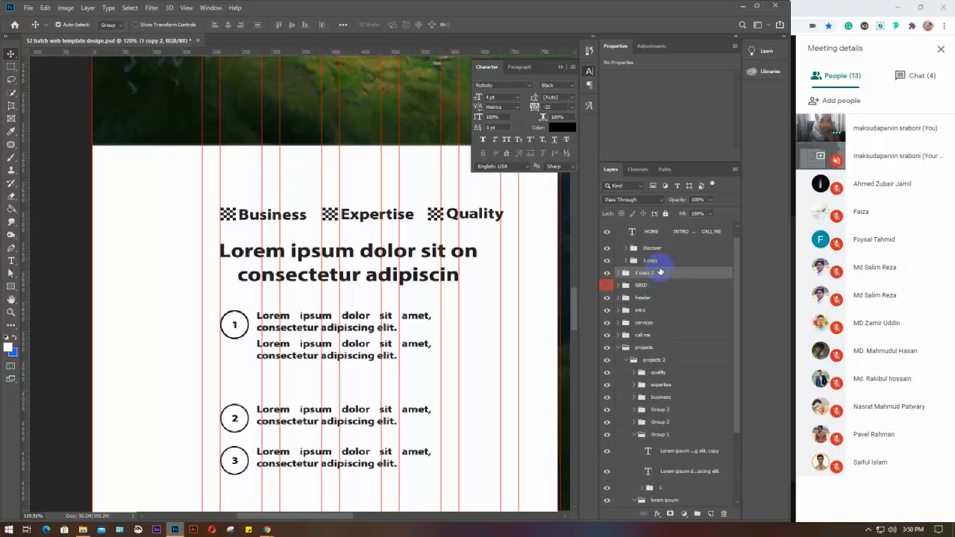
pyautogui.moveTo(660, 274); pyautogui.dragTo(660, 266)
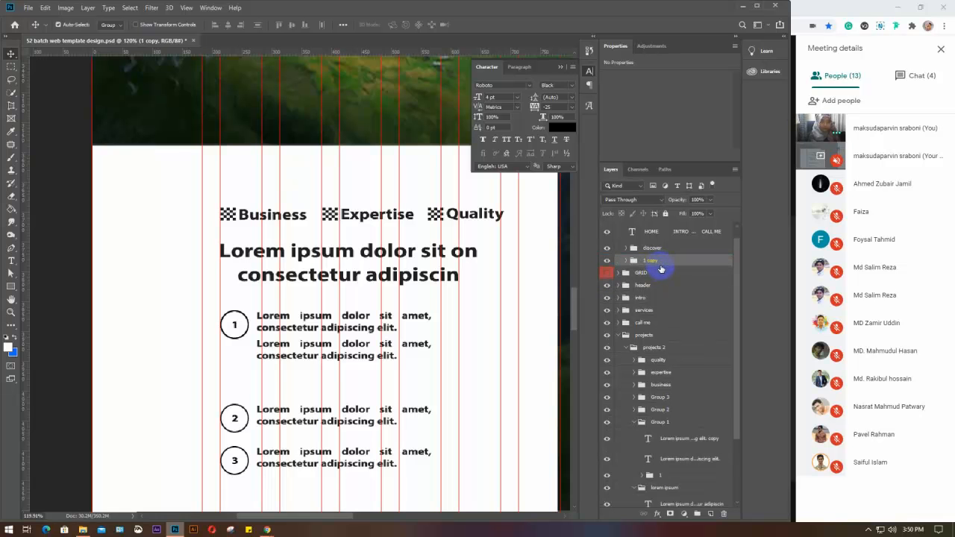
pyautogui.hotkey('ctrl', 'z')
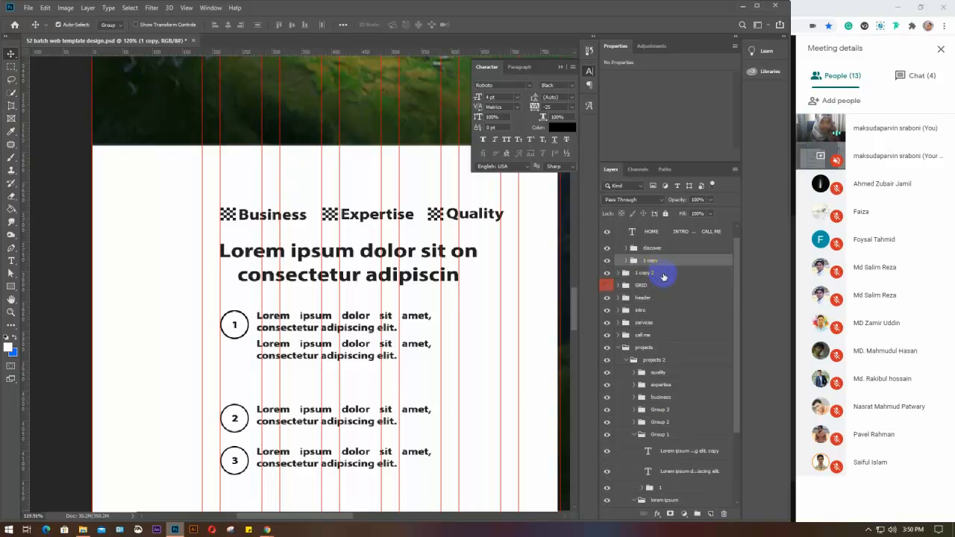
pyautogui.moveTo(663, 277); pyautogui.dragTo(661, 267)
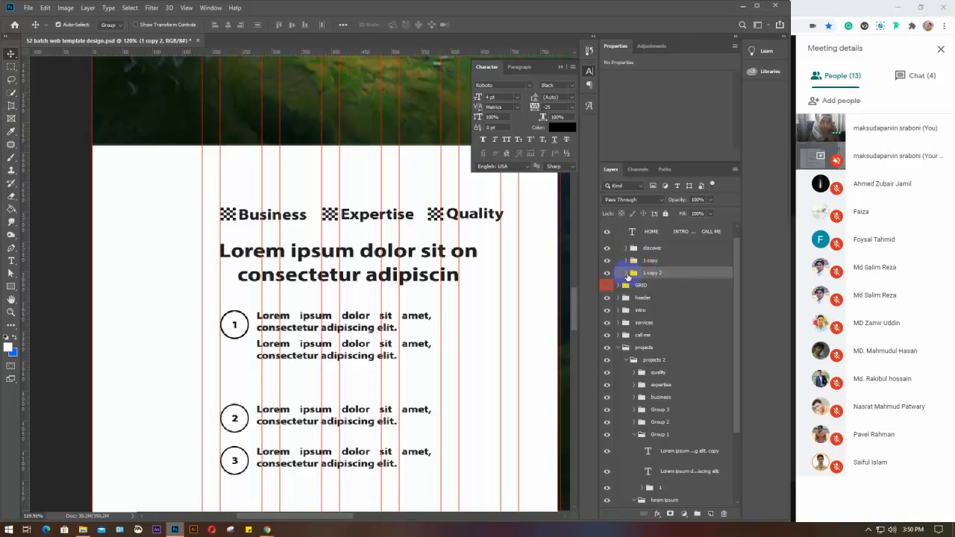
# Fill Ellipse 1 in the 1 copy 2 group with the recently used cyan and remove its stroke
pyautogui.click(626, 273)
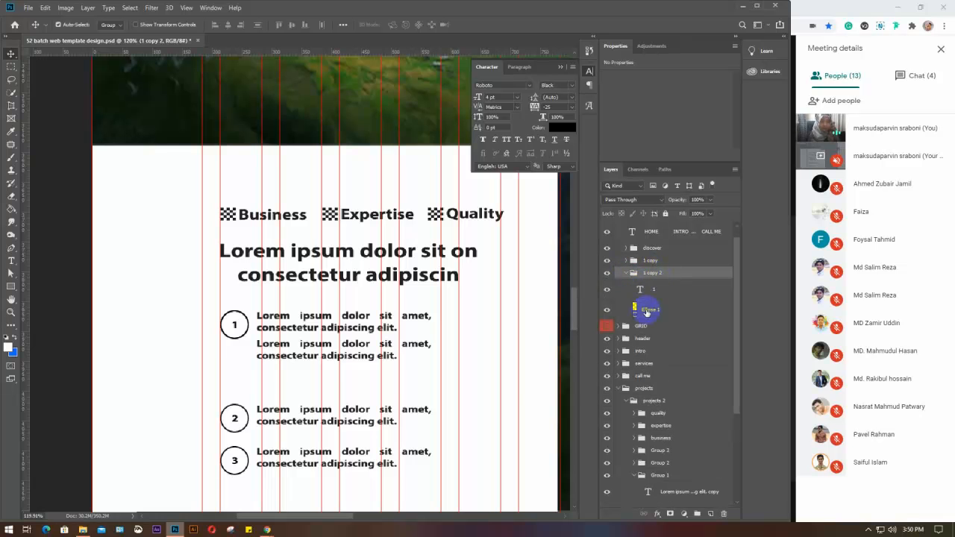
pyautogui.click(645, 310)
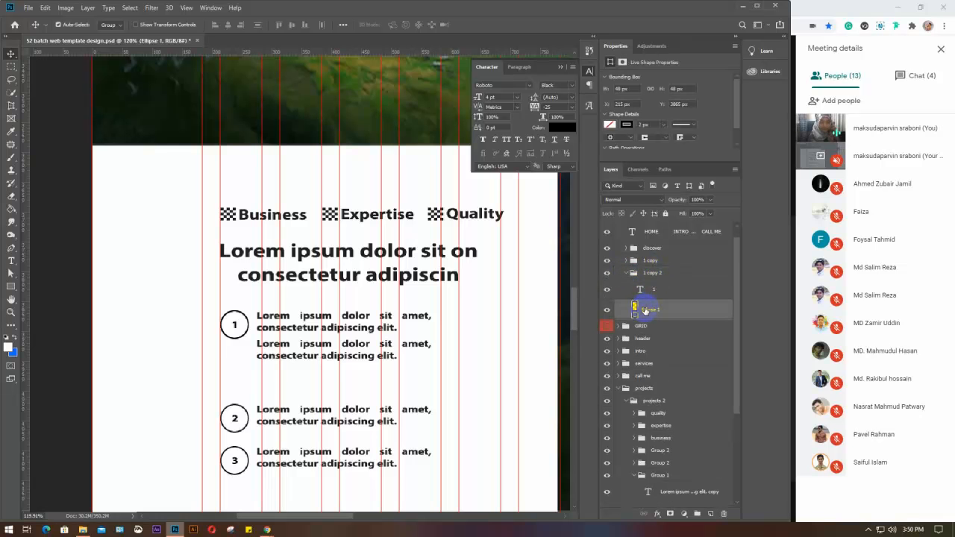
pyautogui.click(611, 125)
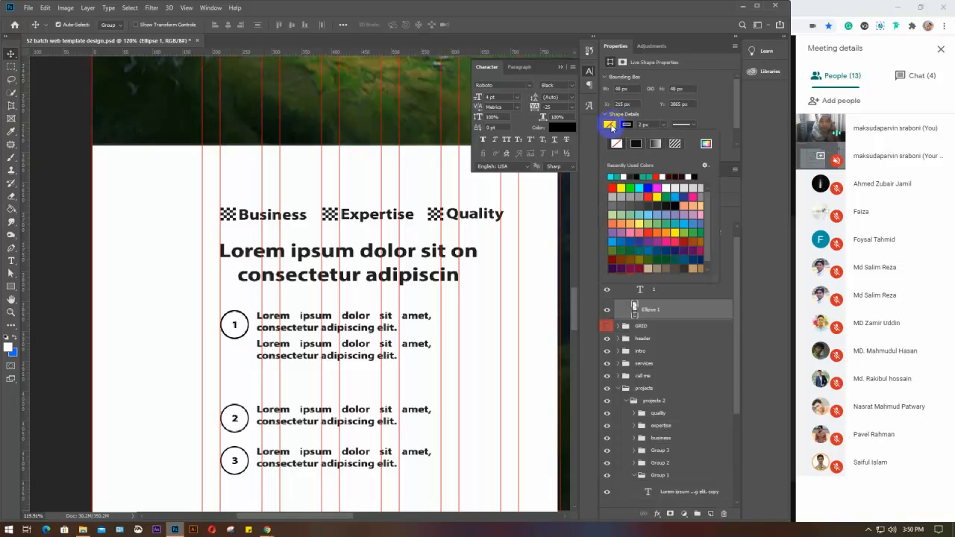
pyautogui.click(611, 176)
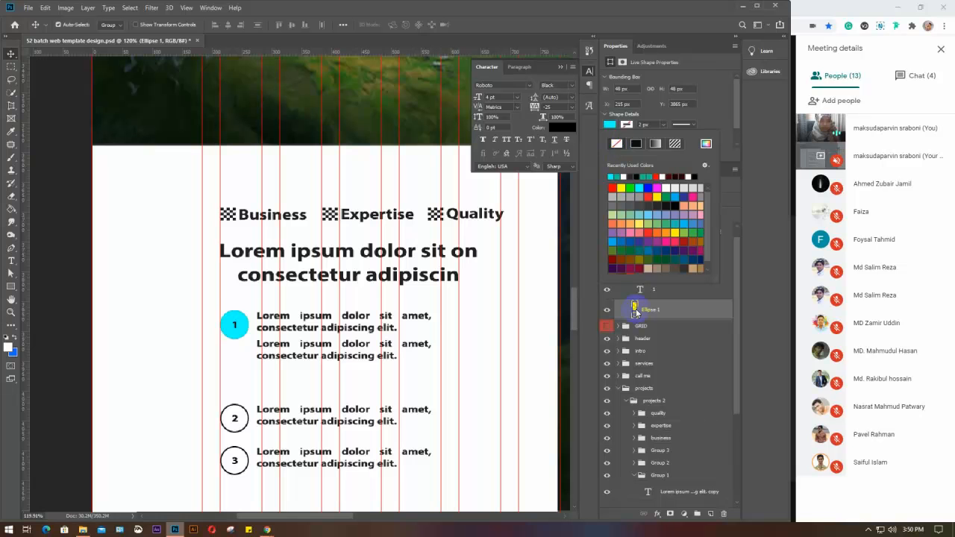
# Set the text colour of the number 1 in the 1 copy 2 group to red ff0000
pyautogui.click(657, 300)
pyautogui.click(655, 294)
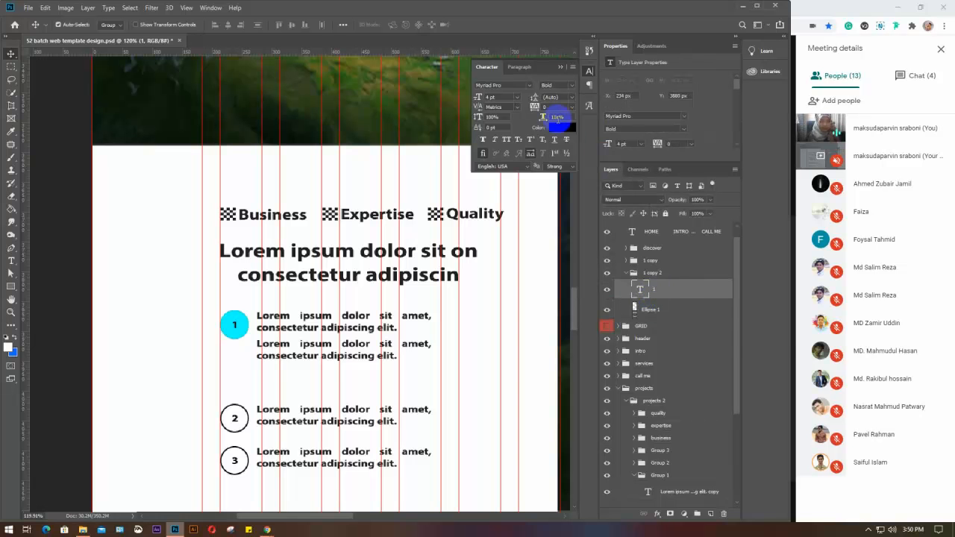
pyautogui.click(556, 126)
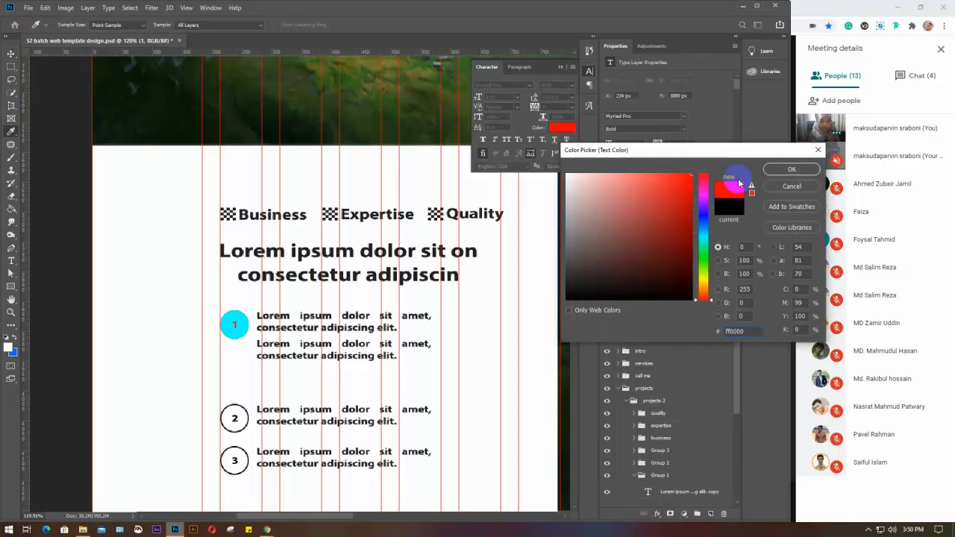
pyautogui.click(792, 169)
# Look over the page down to the Contact section and collapse the Character settings
pyautogui.scroll(-9, 292, 371)
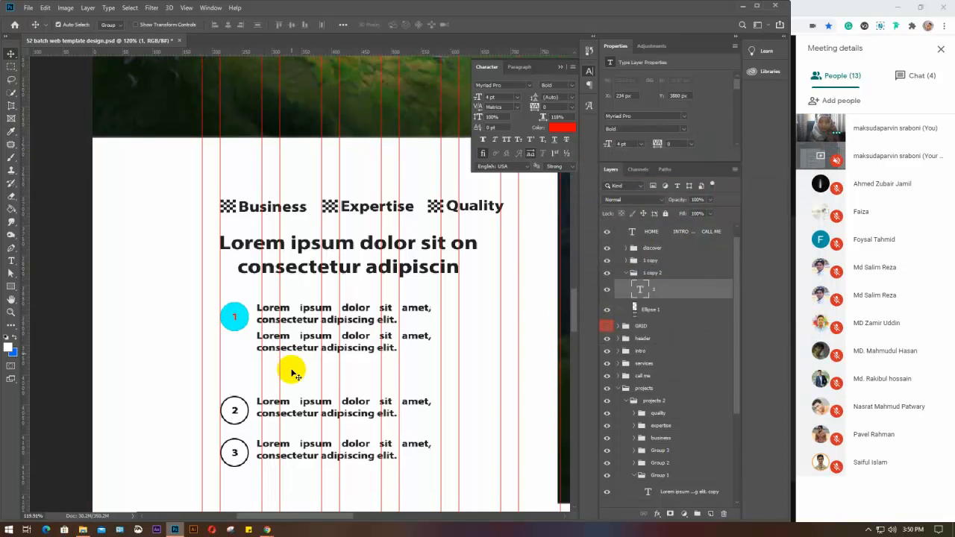
pyautogui.scroll(-1, 292, 372)
pyautogui.scroll(-1, 292, 372)
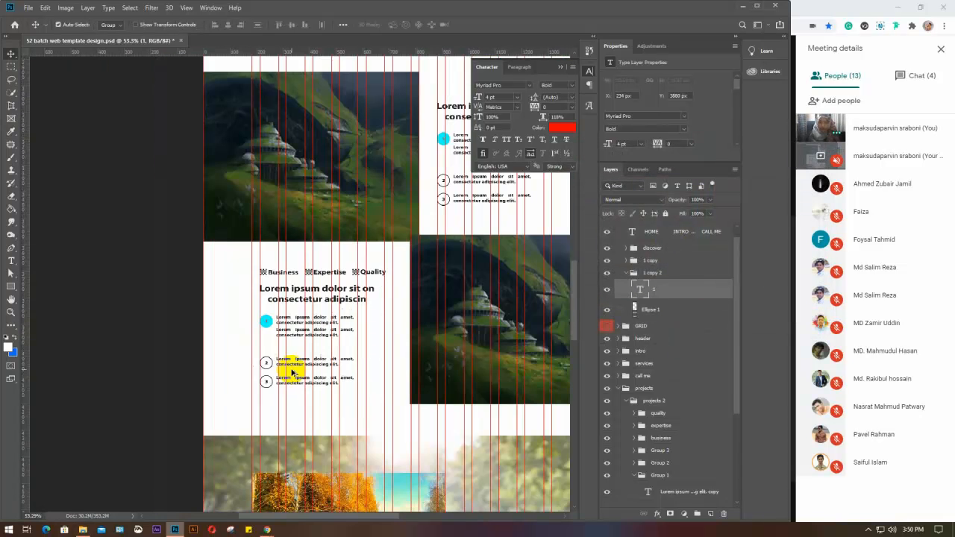
pyautogui.moveTo(381, 437); pyautogui.dragTo(295, 232)
pyautogui.scroll(-8, 381, 283)
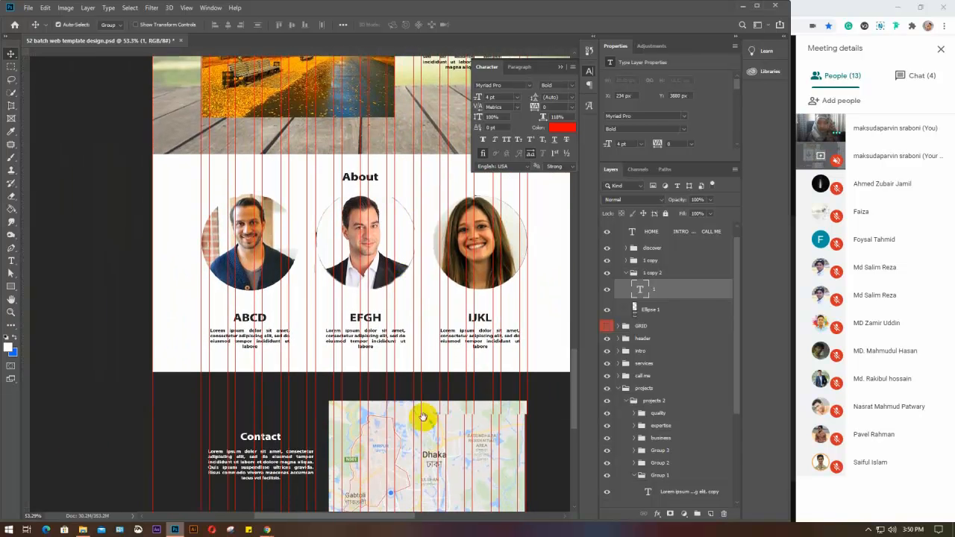
pyautogui.moveTo(423, 420); pyautogui.dragTo(411, 324)
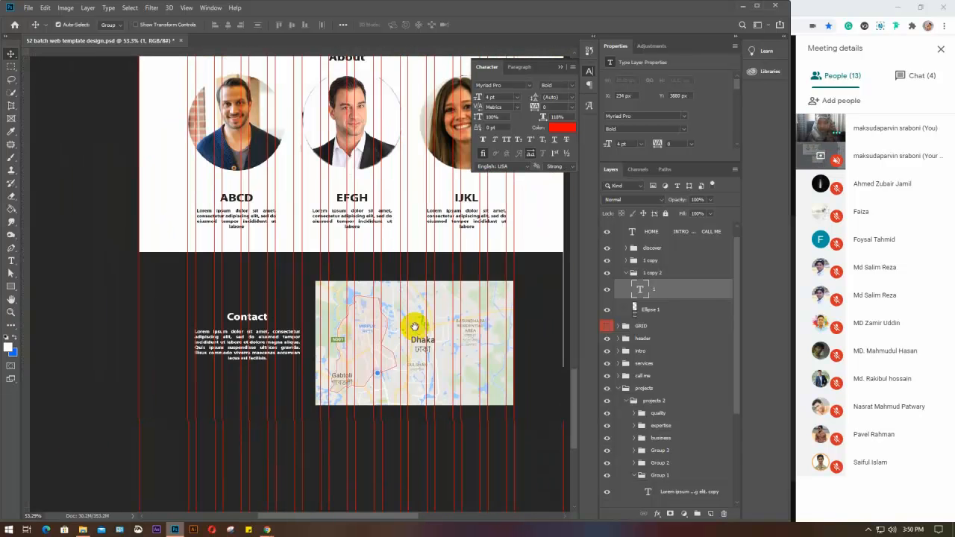
pyautogui.click(561, 67)
# Hide the hoover group and collapse it together with the projects group and their expanded subgroups
pyautogui.scroll(-3, 642, 291)
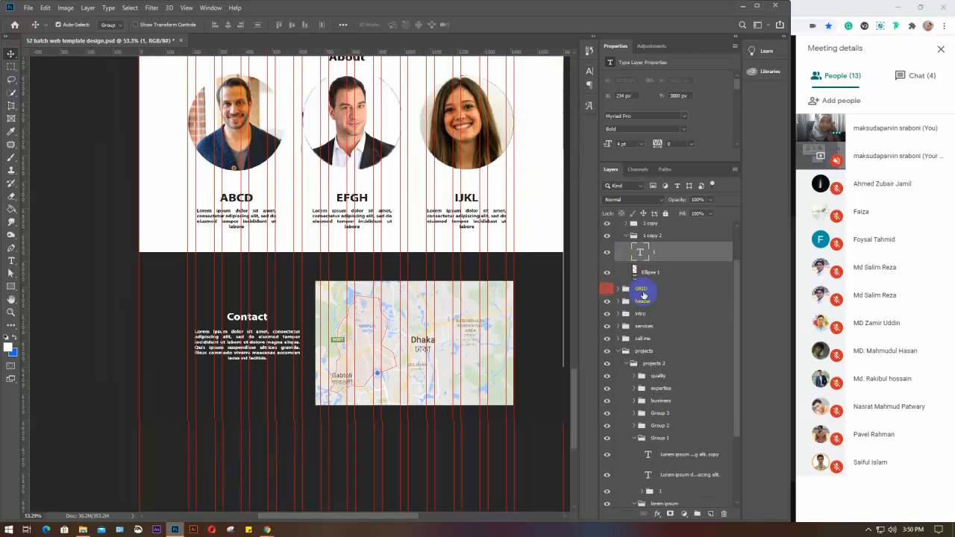
pyautogui.scroll(2, 643, 294)
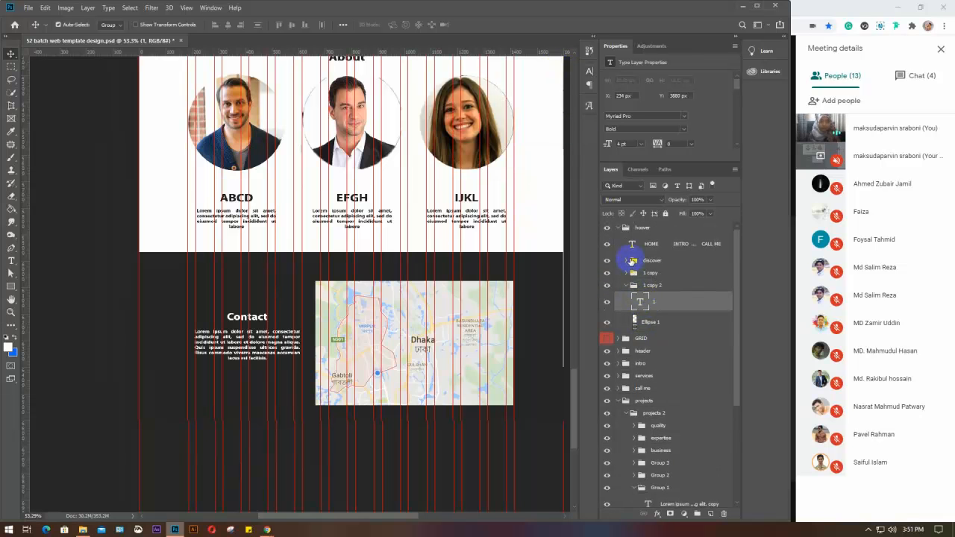
pyautogui.click(625, 286)
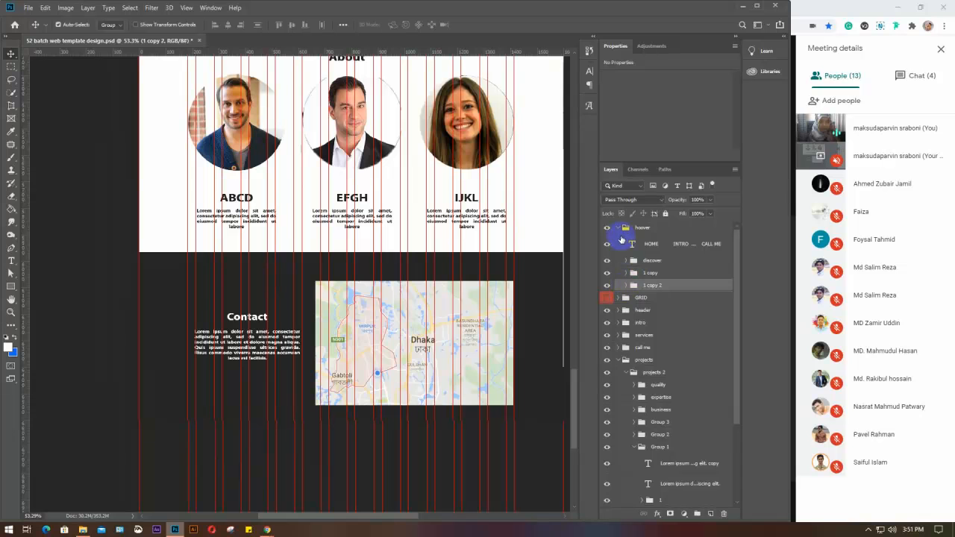
pyautogui.click(616, 230)
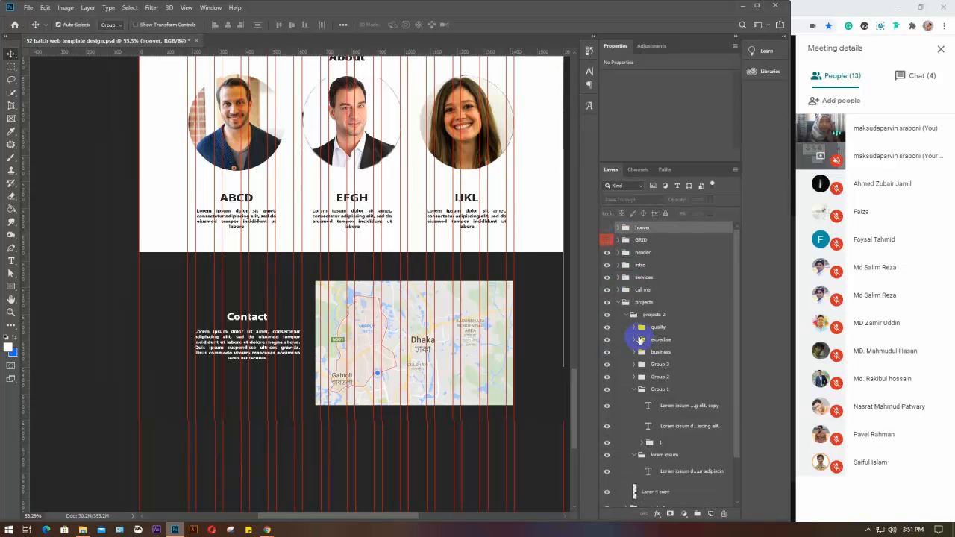
pyautogui.click(627, 315)
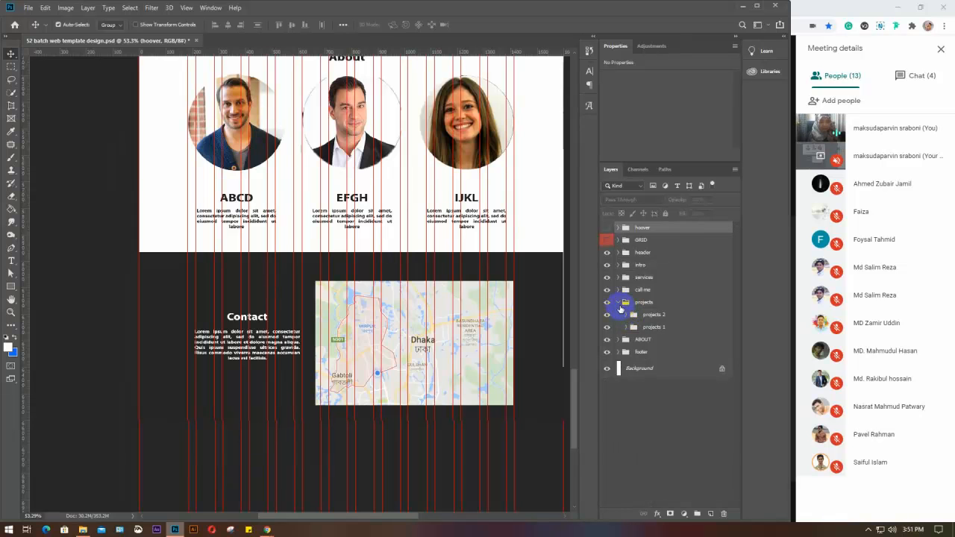
pyautogui.click(618, 303)
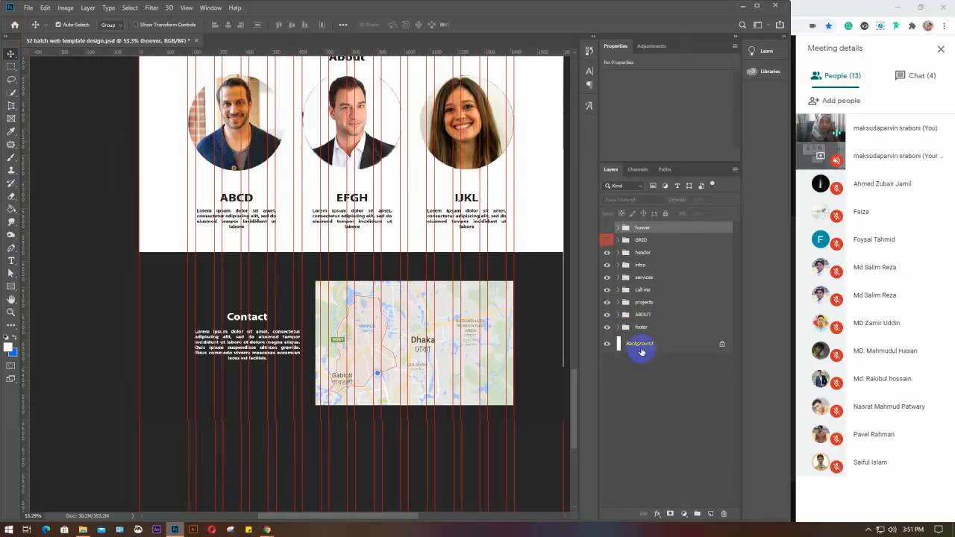
# Convert the locked Background layer into a regular layer named background and lock all its attributes
pyautogui.click(652, 343)
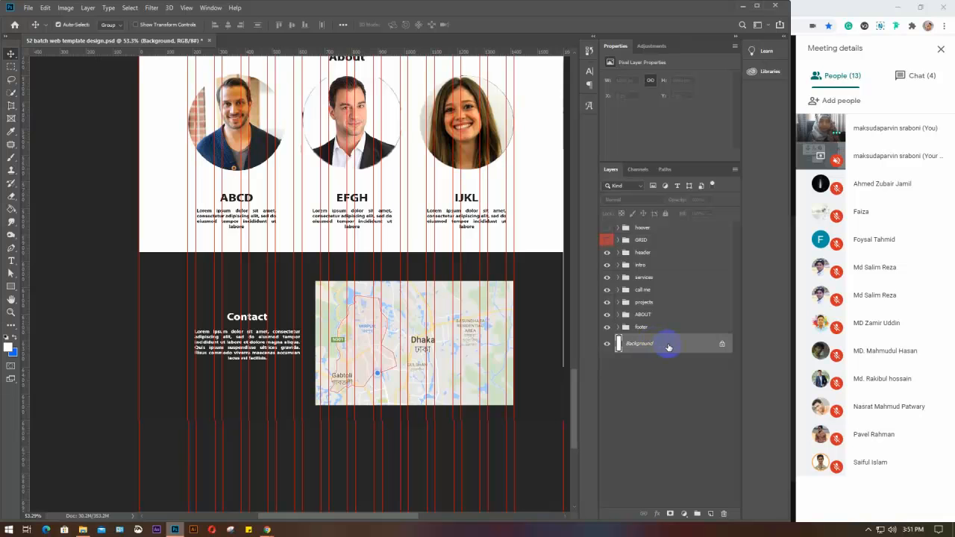
pyautogui.click(721, 346)
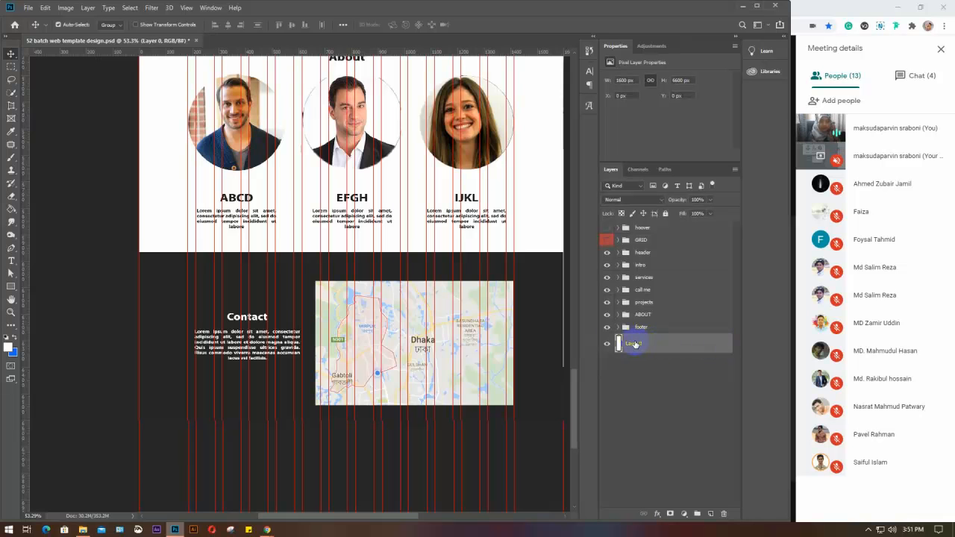
pyautogui.doubleClick(635, 344)
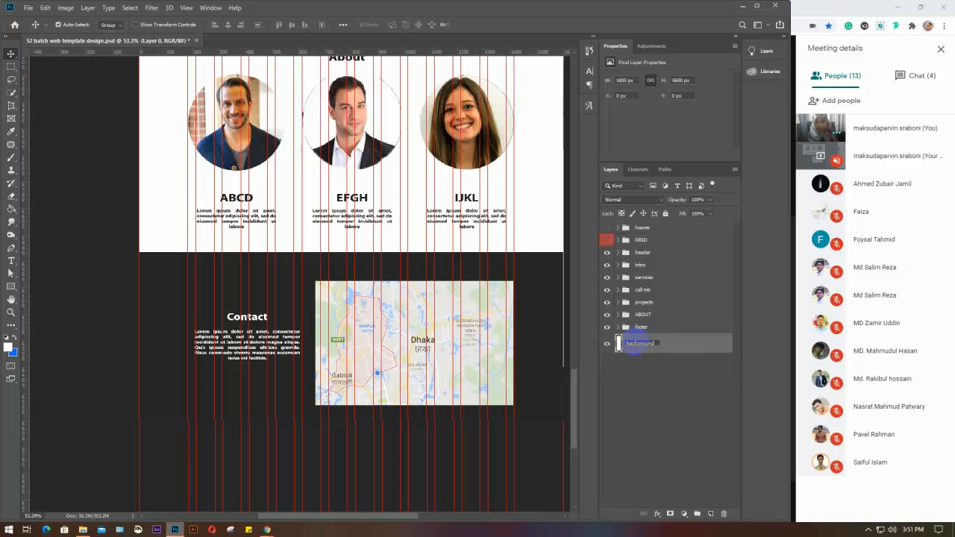
pyautogui.press('Return')
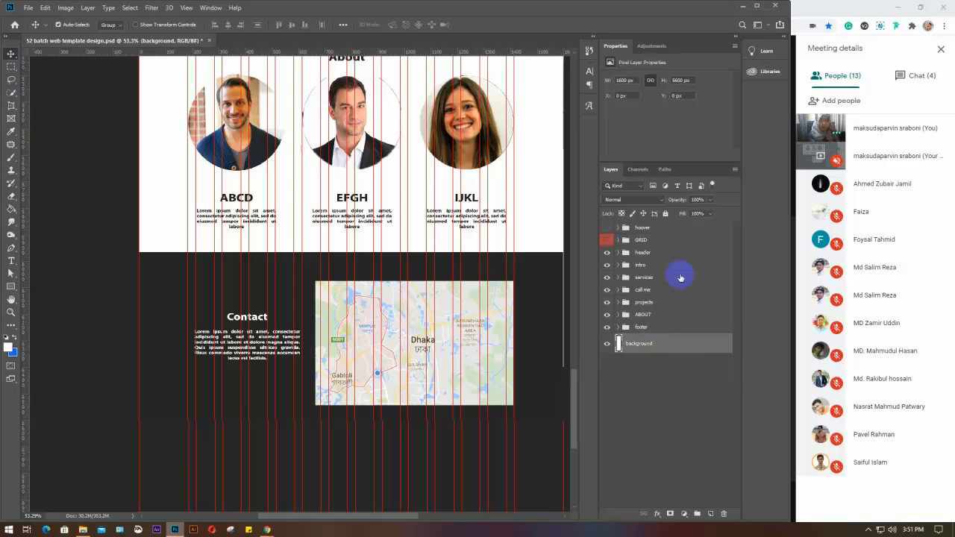
pyautogui.click(667, 213)
# Look over the page layout from the Contact section up to the header and intro sections
pyautogui.scroll(3, 682, 338)
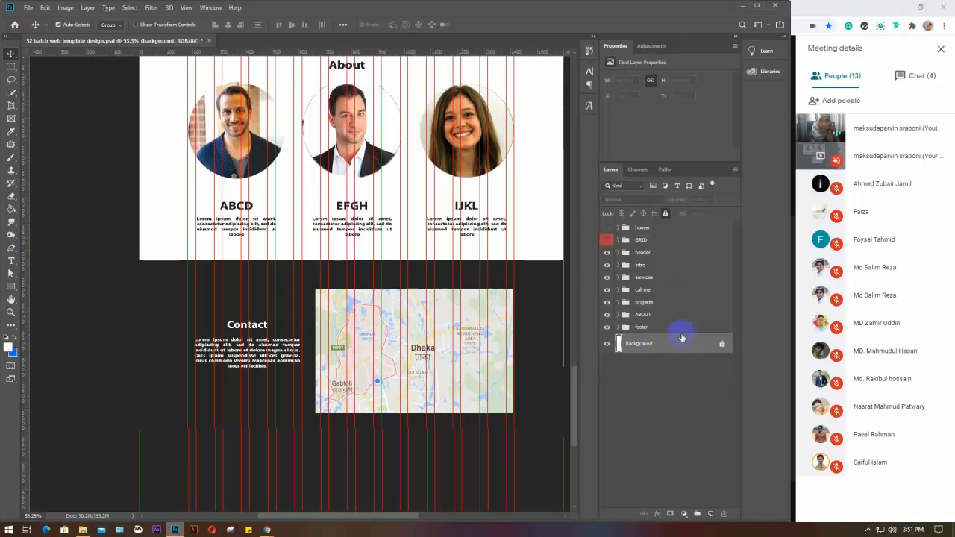
pyautogui.scroll(-2, 431, 359)
pyautogui.scroll(-5, 431, 358)
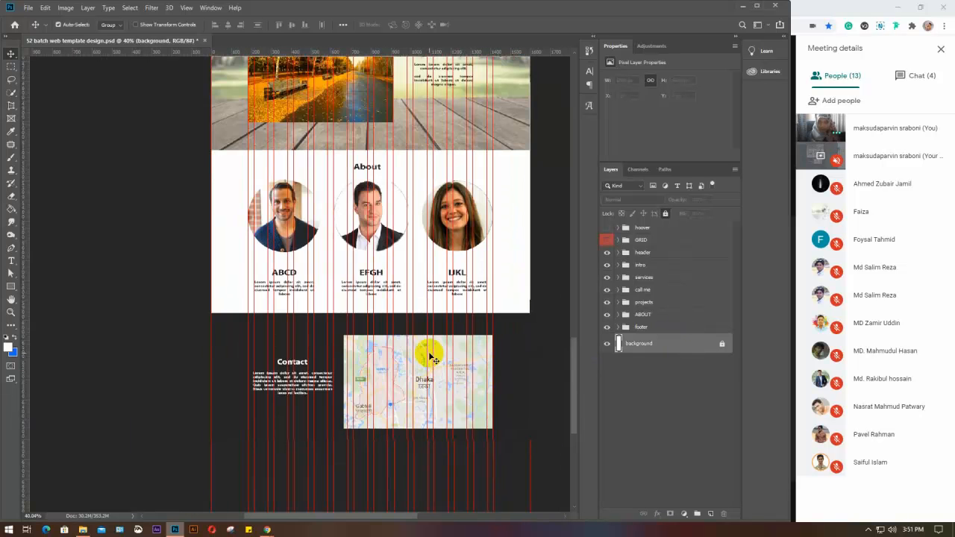
pyautogui.moveTo(438, 167); pyautogui.dragTo(394, 343)
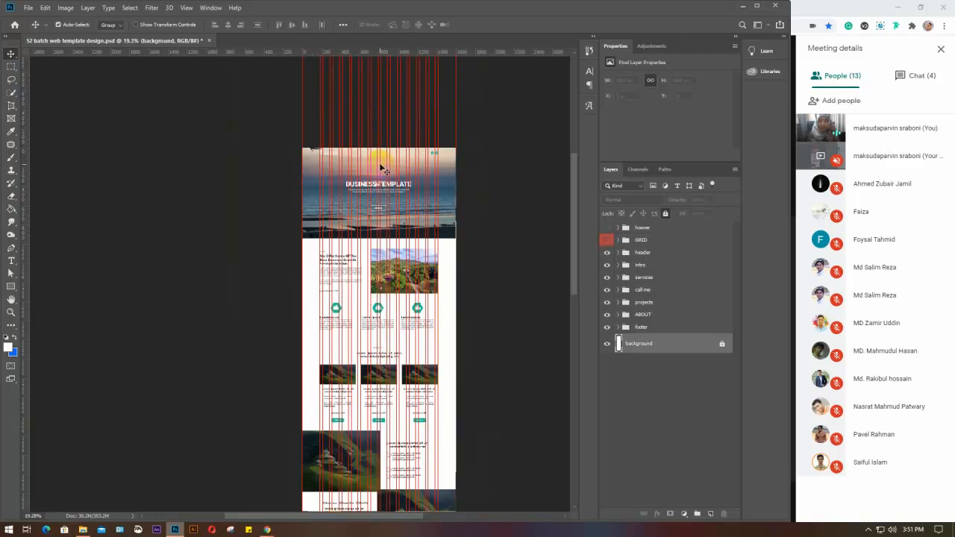
pyautogui.scroll(5, 379, 157)
pyautogui.scroll(1, 379, 166)
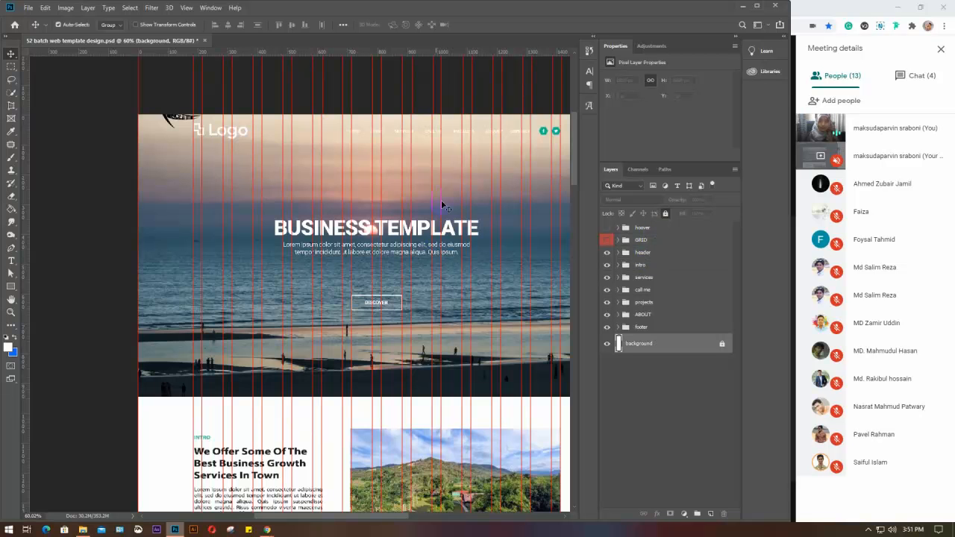
pyautogui.scroll(-5, 445, 338)
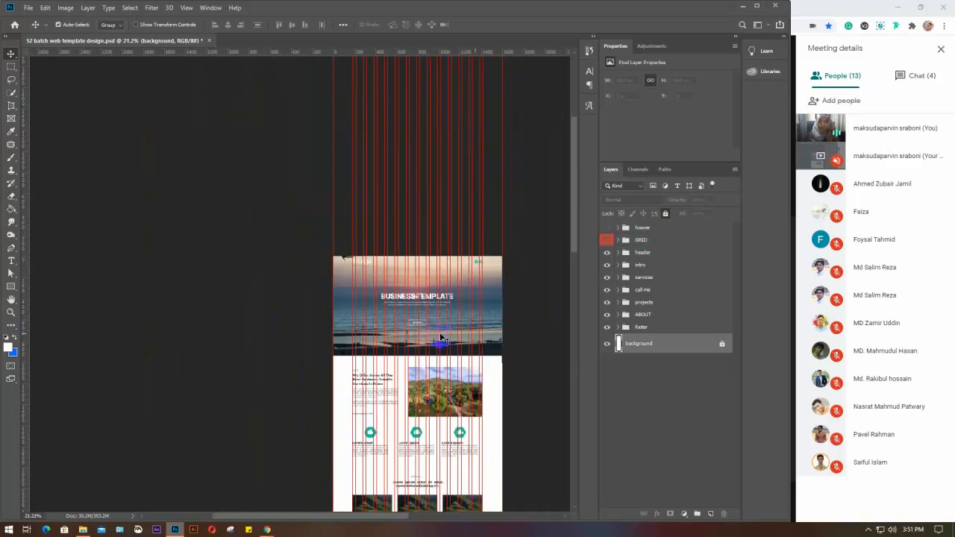
pyautogui.moveTo(438, 373); pyautogui.dragTo(417, 246)
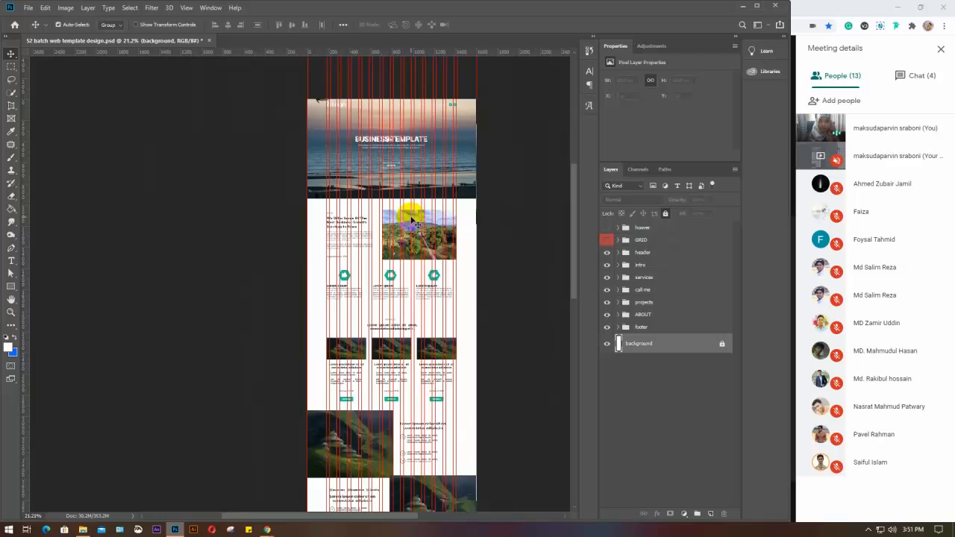
# Check the contents of the header, intro, services and projects groups by briefly hiding and reshowing each one
pyautogui.click(608, 253)
pyautogui.click(607, 253)
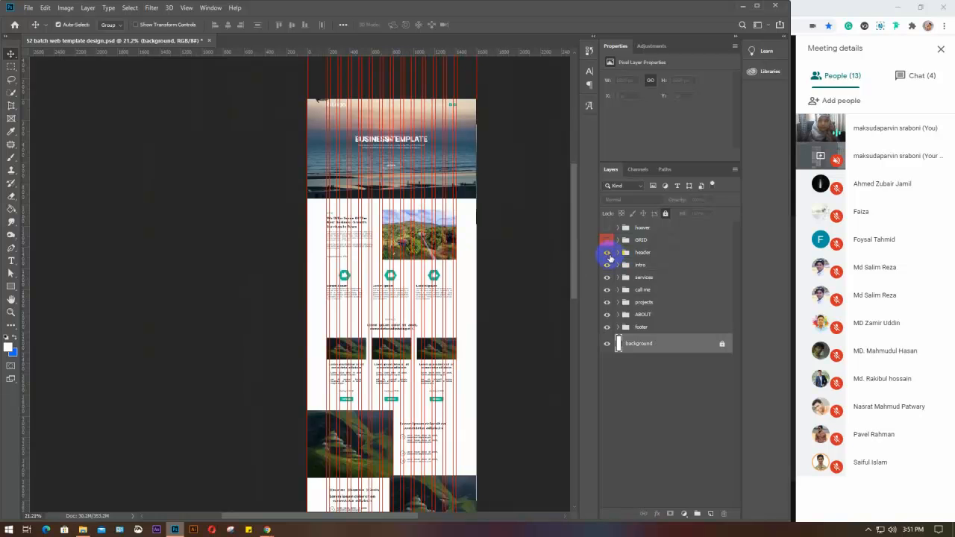
pyautogui.click(607, 265)
pyautogui.click(607, 265)
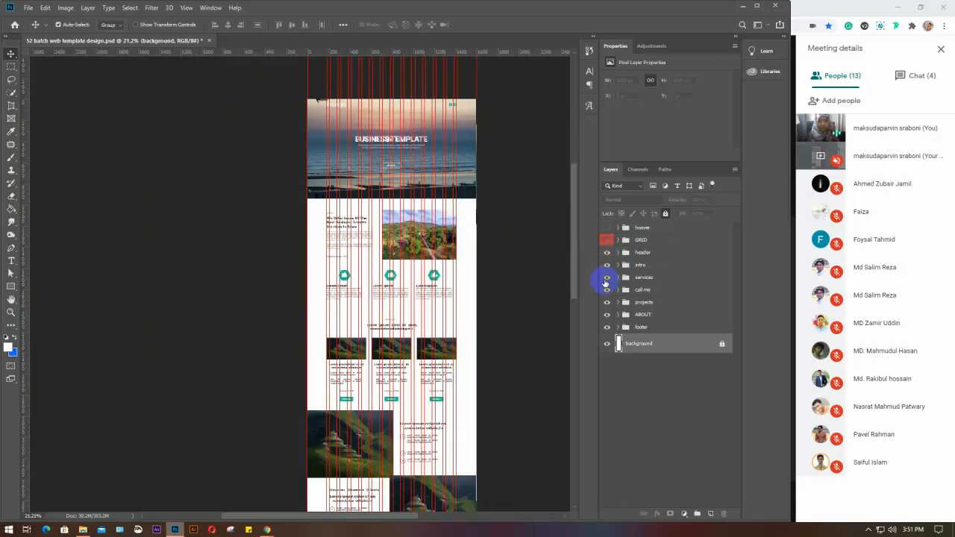
pyautogui.click(606, 278)
pyautogui.click(606, 278)
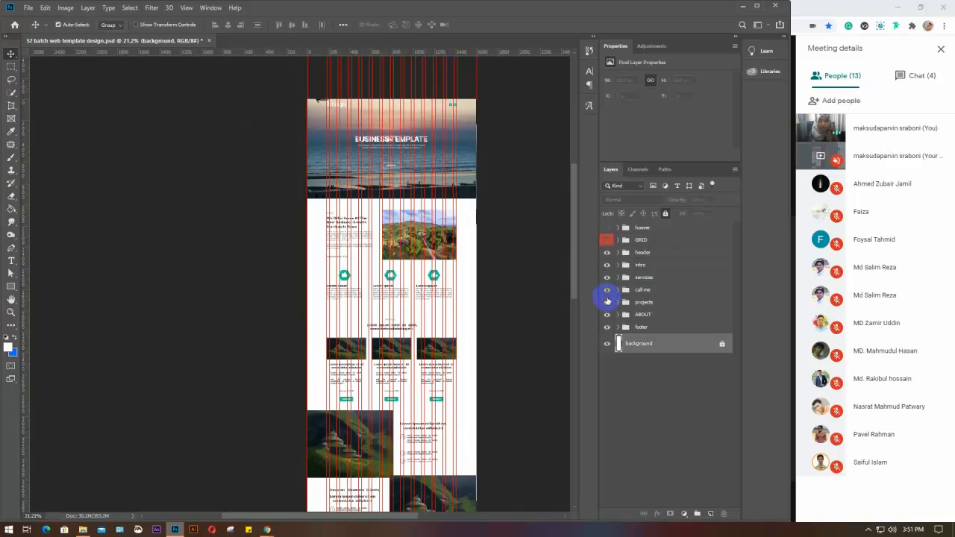
pyautogui.click(607, 301)
pyautogui.click(607, 302)
# Check the call me, ABOUT and footer groups against the lower page by briefly hiding and reshowing each one
pyautogui.scroll(-3, 406, 411)
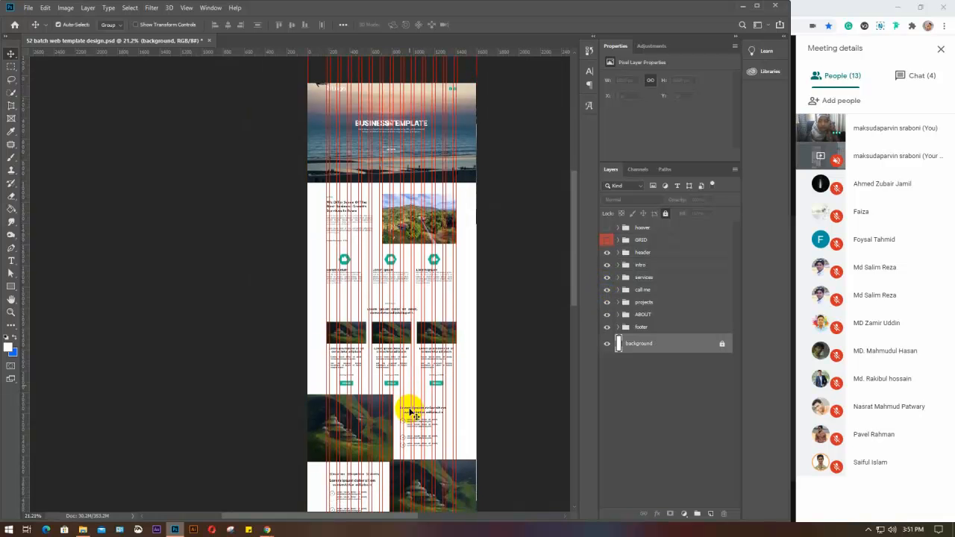
pyautogui.scroll(-5, 410, 411)
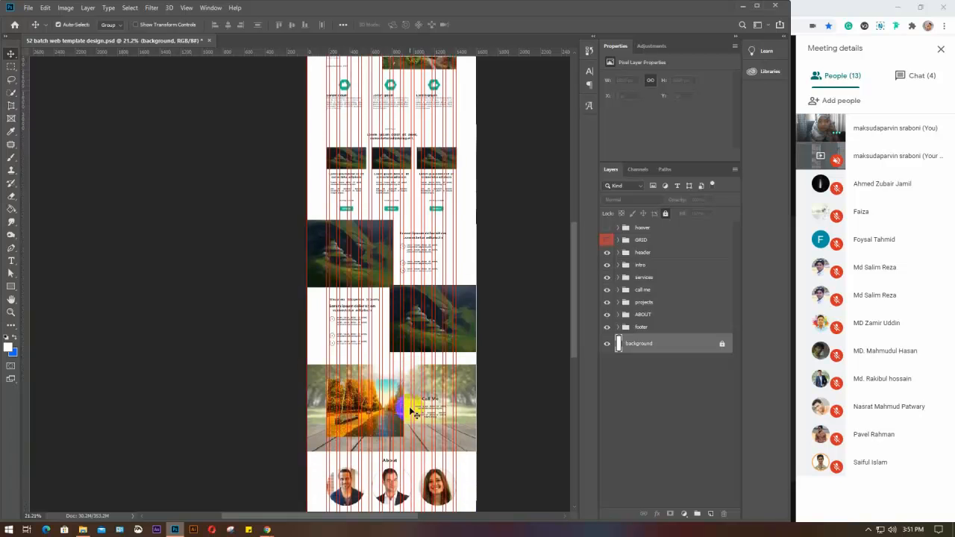
pyautogui.scroll(-5, 412, 409)
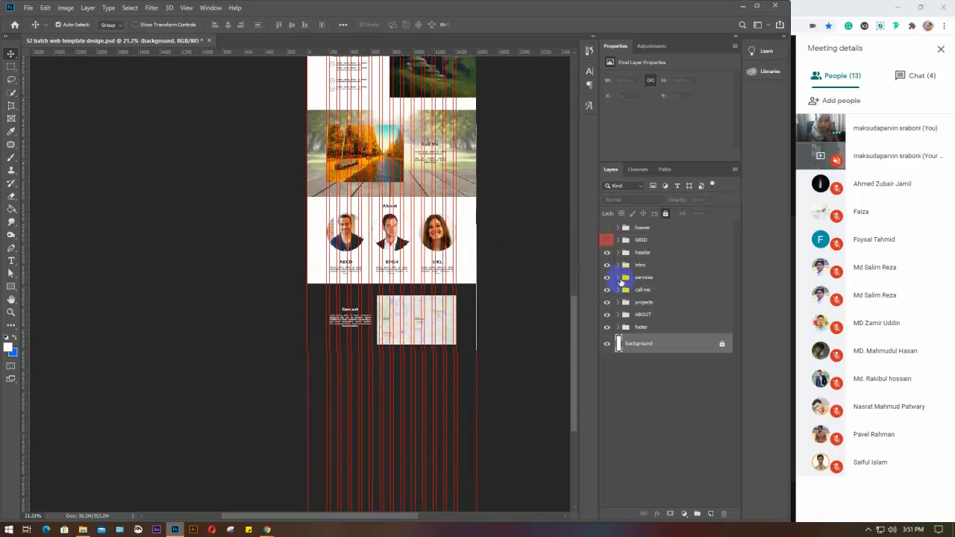
pyautogui.click(607, 290)
pyautogui.click(607, 289)
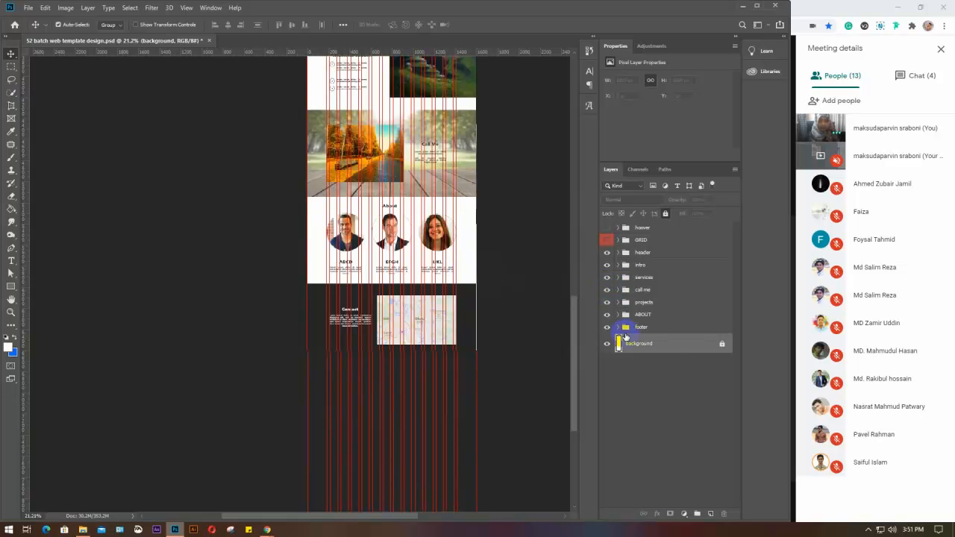
pyautogui.click(605, 315)
pyautogui.click(606, 315)
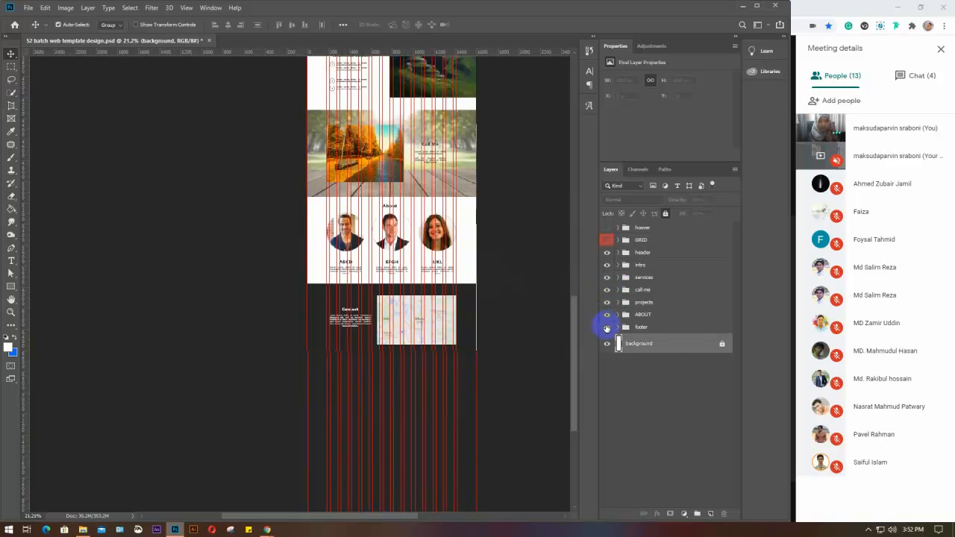
pyautogui.click(606, 327)
pyautogui.click(607, 327)
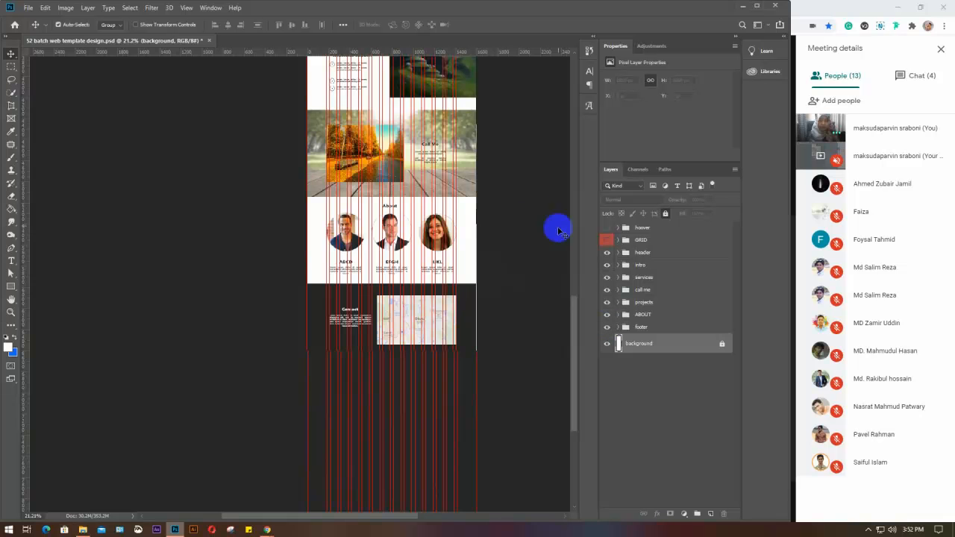
# Compare the header's normal and hover states for the menu and DISCOVER button by toggling the hoover group's visibility
pyautogui.moveTo(523, 229); pyautogui.dragTo(521, 231)
pyautogui.scroll(10, 521, 231)
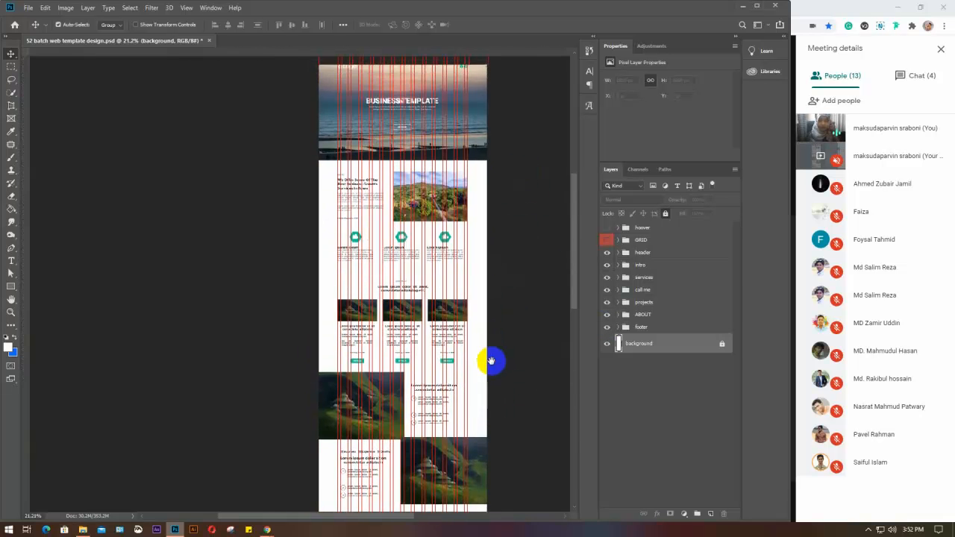
pyautogui.scroll(3, 484, 313)
pyautogui.scroll(2, 401, 228)
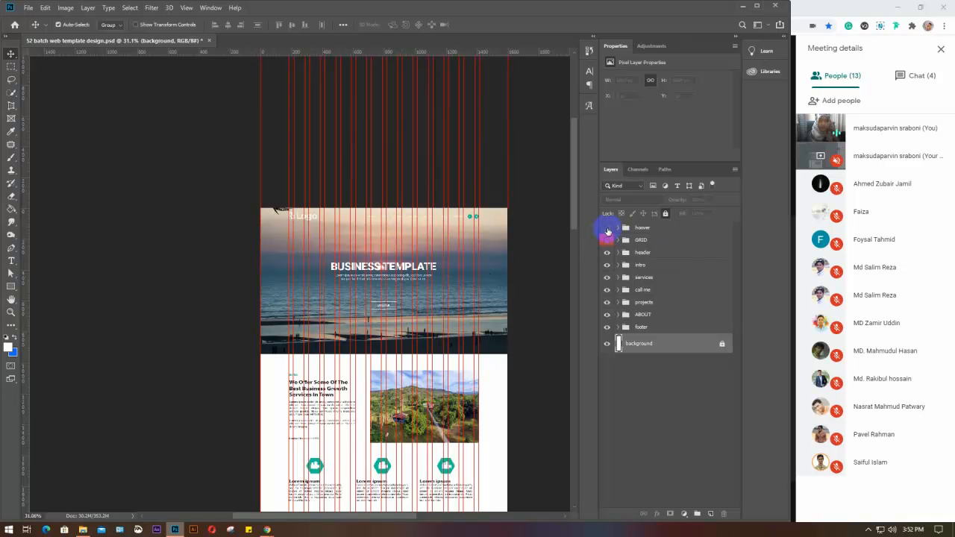
pyautogui.click(607, 227)
pyautogui.click(607, 228)
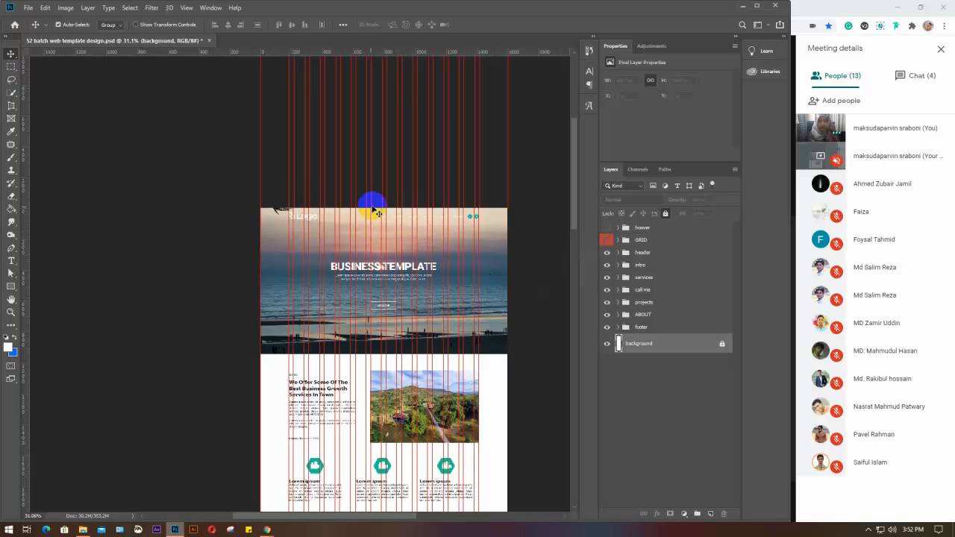
pyautogui.scroll(4, 374, 282)
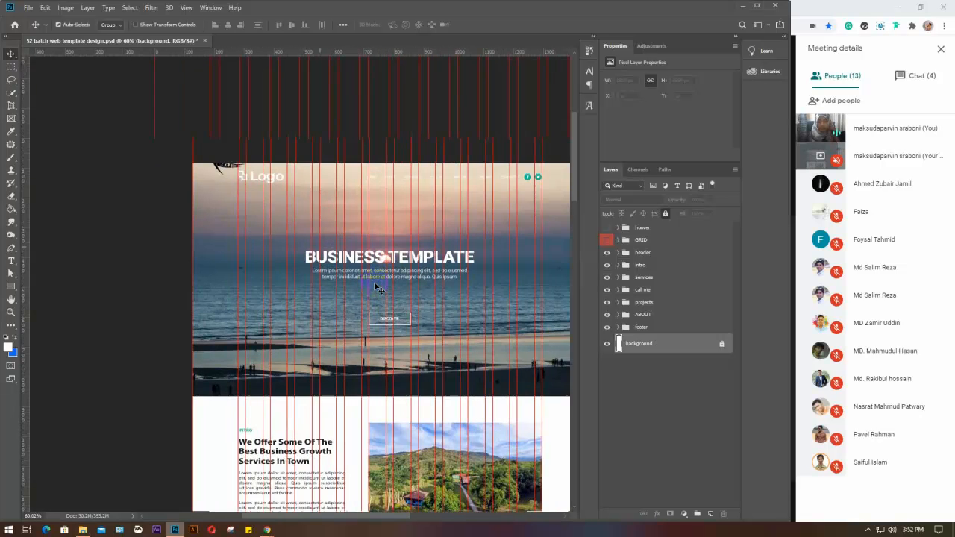
pyautogui.scroll(3, 376, 288)
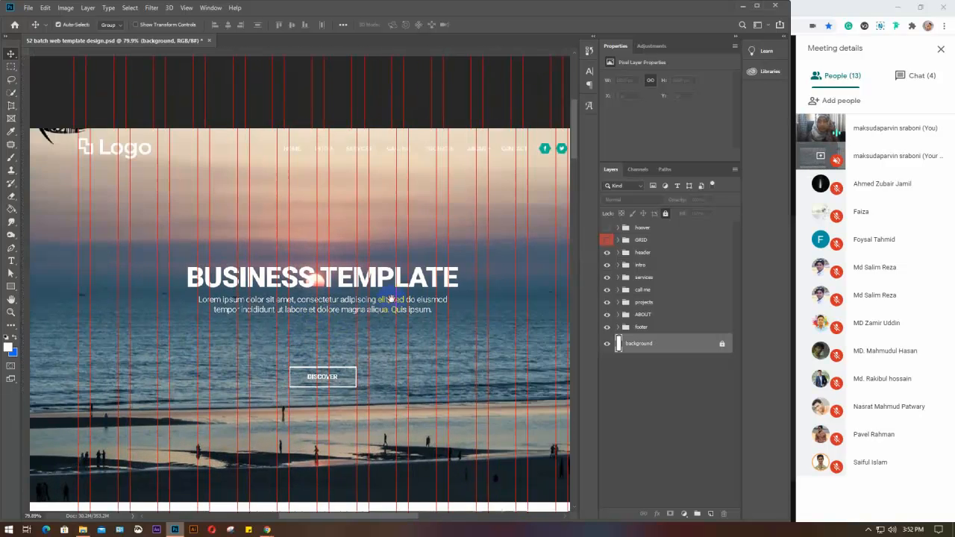
pyautogui.moveTo(391, 298); pyautogui.dragTo(371, 303)
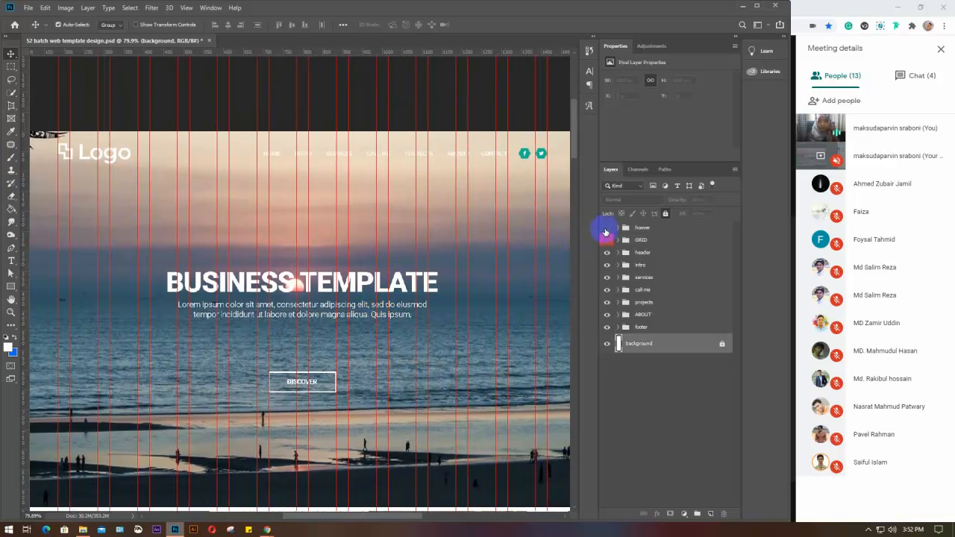
pyautogui.click(607, 230)
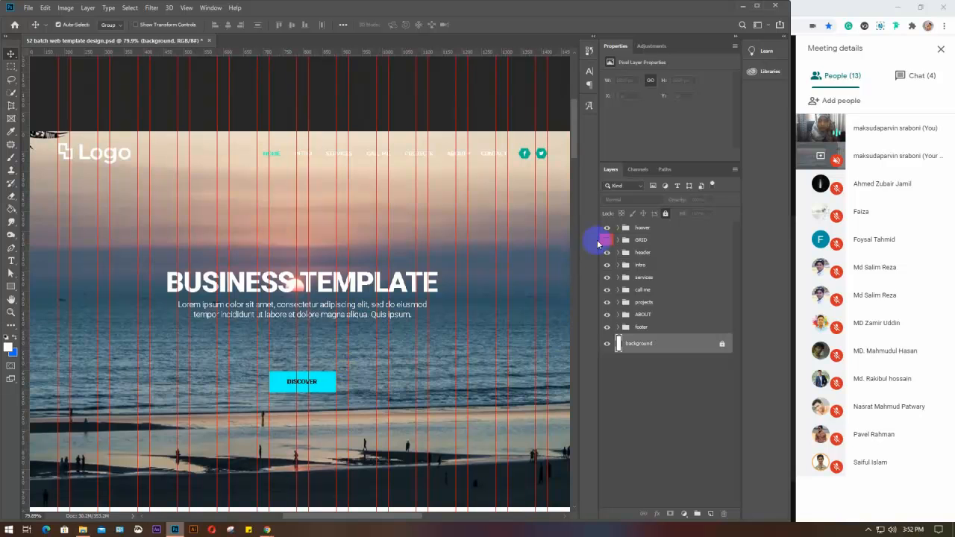
pyautogui.click(607, 228)
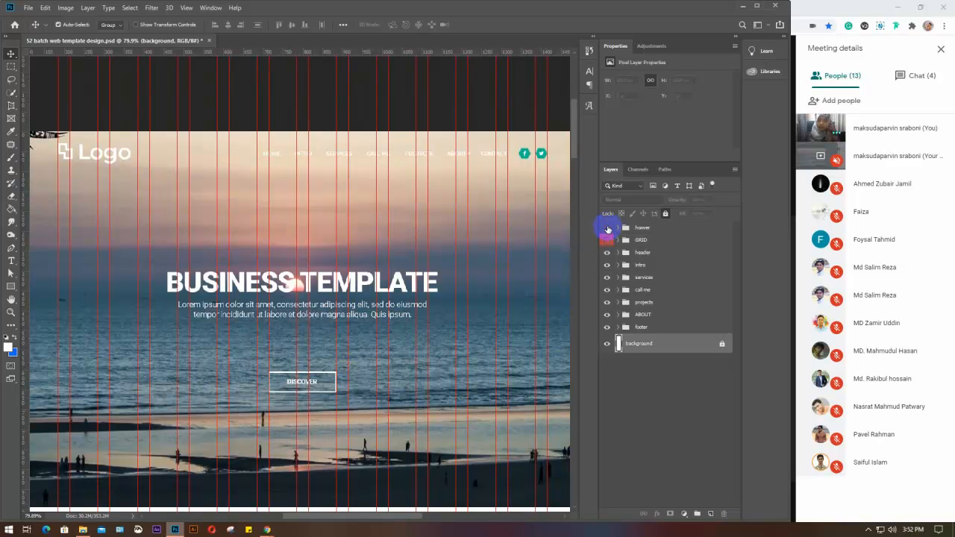
pyautogui.click(606, 228)
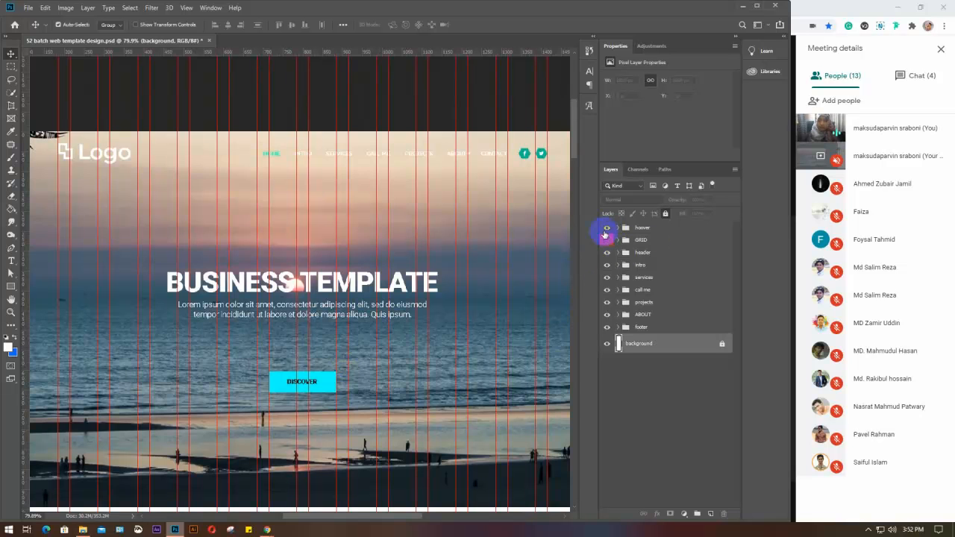
pyautogui.click(606, 229)
# Compare the numbered circles' normal and hover states by toggling the hoover group's visibility over the two numbered list sections
pyautogui.scroll(-5, 386, 348)
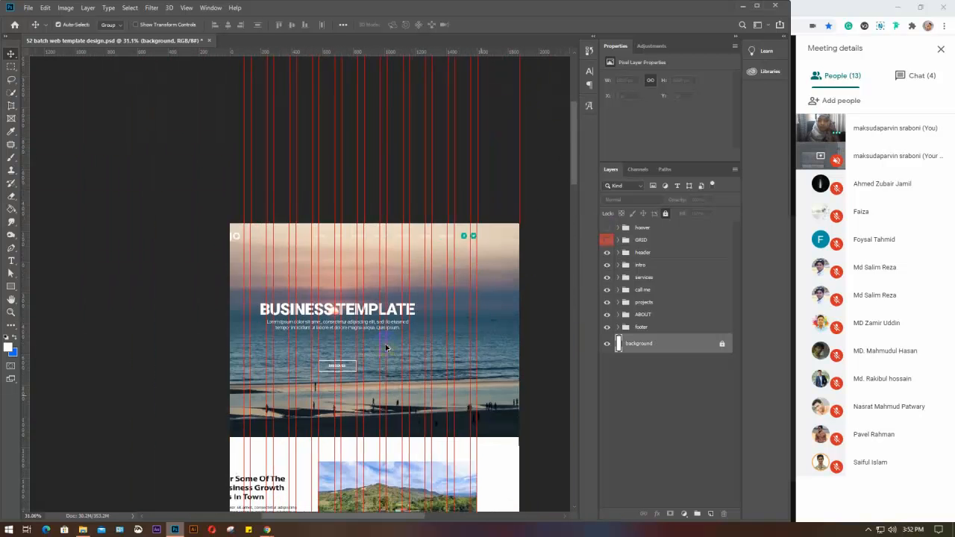
pyautogui.moveTo(395, 459); pyautogui.dragTo(396, 234)
pyautogui.moveTo(418, 387); pyautogui.dragTo(418, 328)
pyautogui.moveTo(405, 405); pyautogui.dragTo(438, 258)
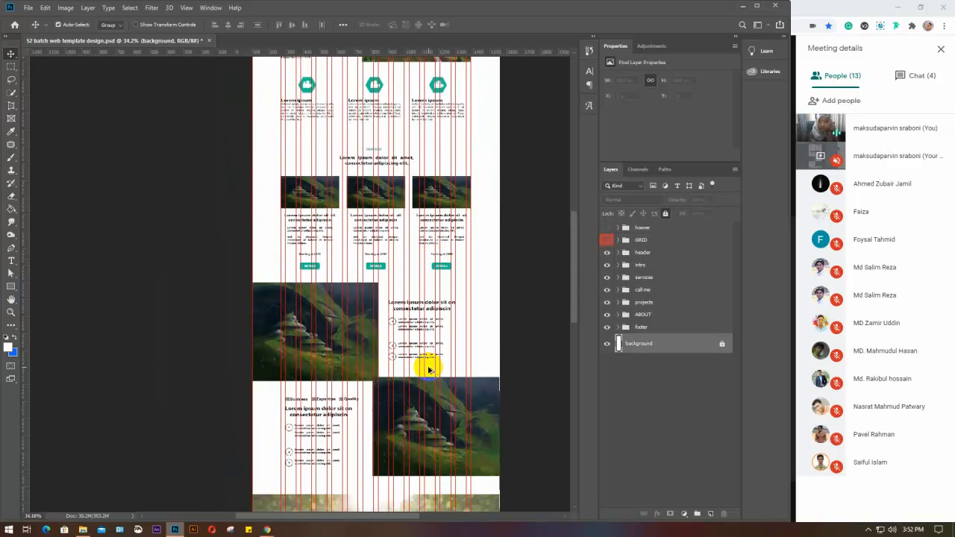
pyautogui.scroll(3, 429, 370)
pyautogui.scroll(1, 429, 369)
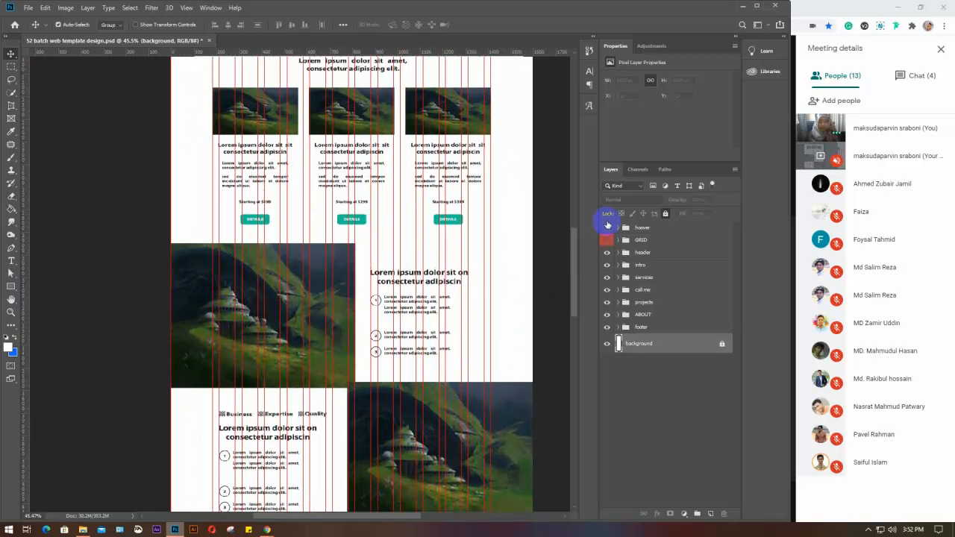
pyautogui.click(607, 227)
pyautogui.click(607, 228)
pyautogui.click(607, 227)
pyautogui.click(607, 228)
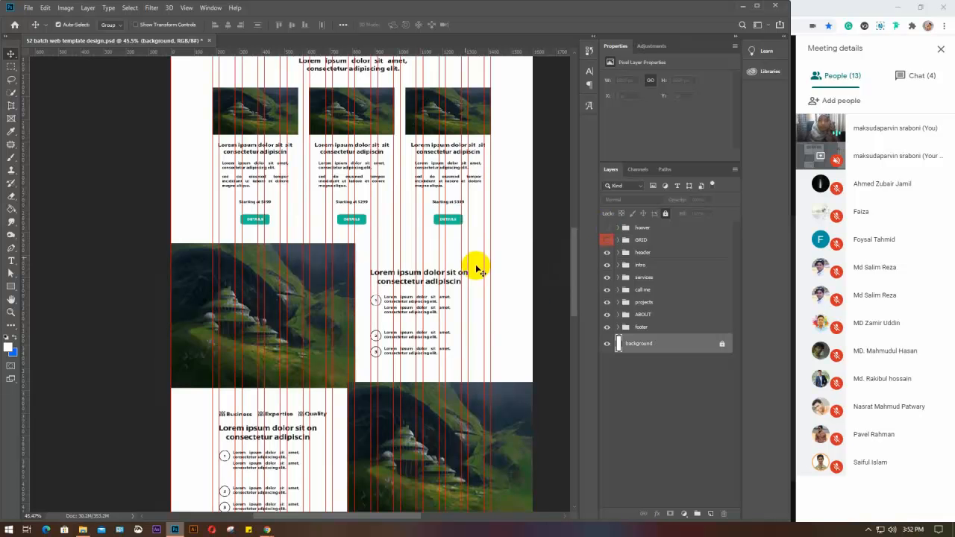
# Expand the hoover group and make it visible with the whole page in view
pyautogui.scroll(-3, 465, 259)
pyautogui.scroll(-3, 465, 259)
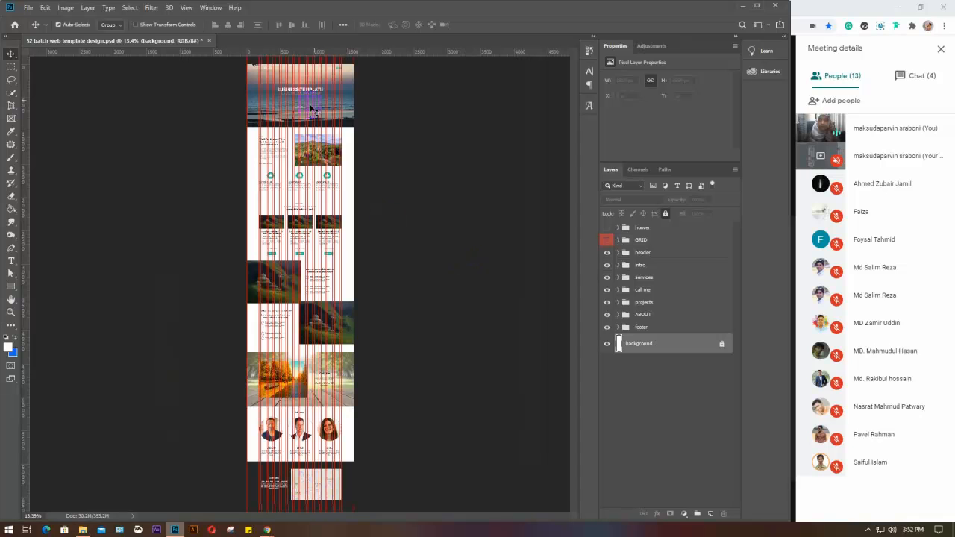
pyautogui.click(618, 228)
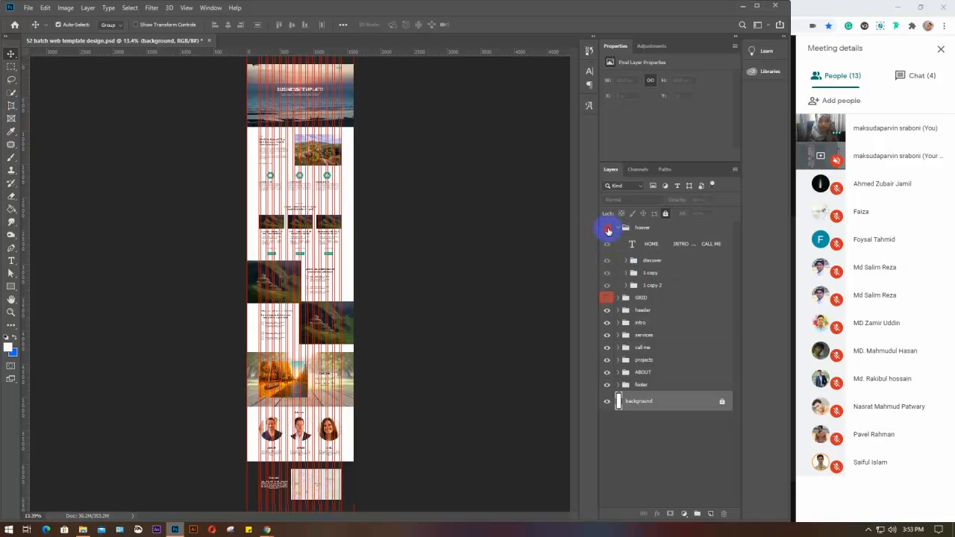
pyautogui.click(607, 227)
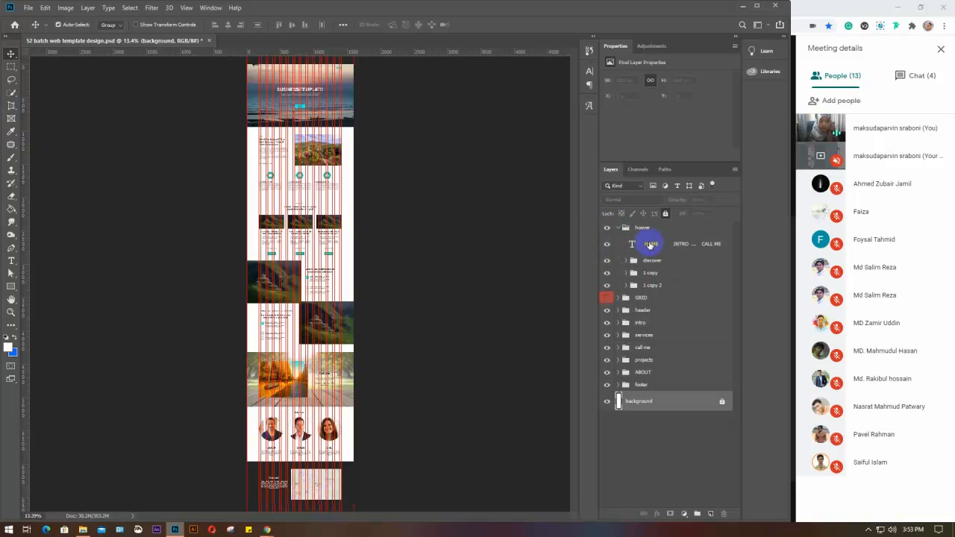
# Hide the whole hoover group and collapse it in the layer stack
pyautogui.click(607, 245)
pyautogui.moveTo(608, 275)
pyautogui.mouseDown()
pyautogui.moveTo(608, 285)
pyautogui.moveTo(606, 245)
pyautogui.mouseUp()
pyautogui.click(607, 228)
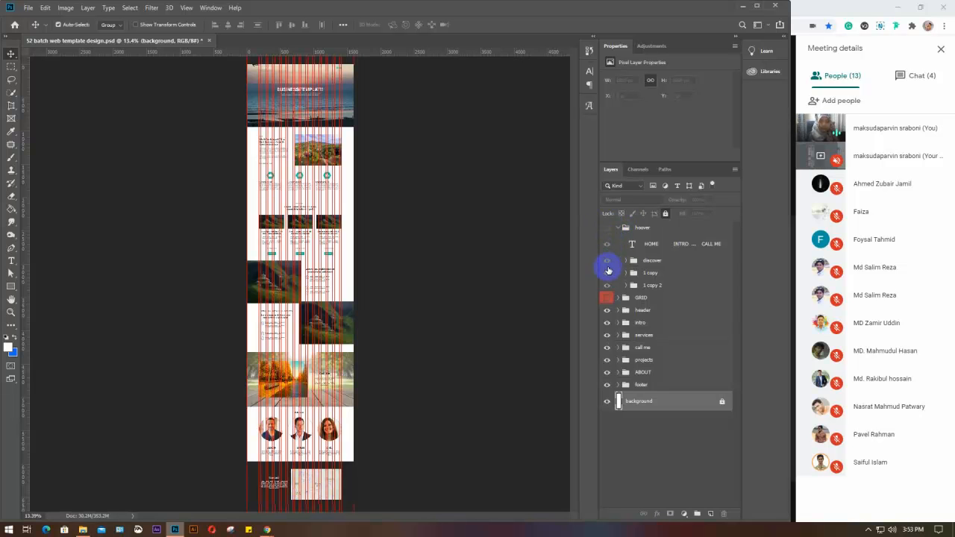
pyautogui.click(616, 229)
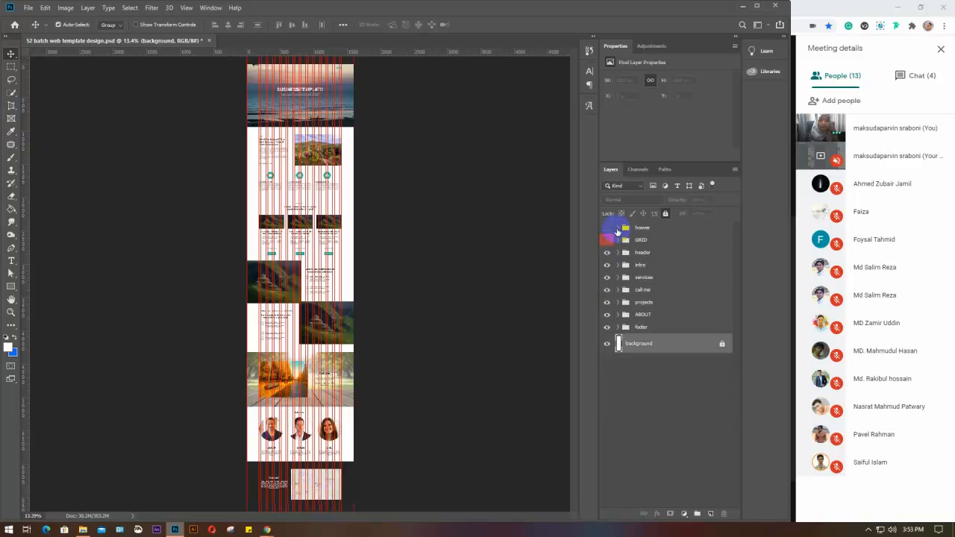
pyautogui.scroll(-2, 332, 380)
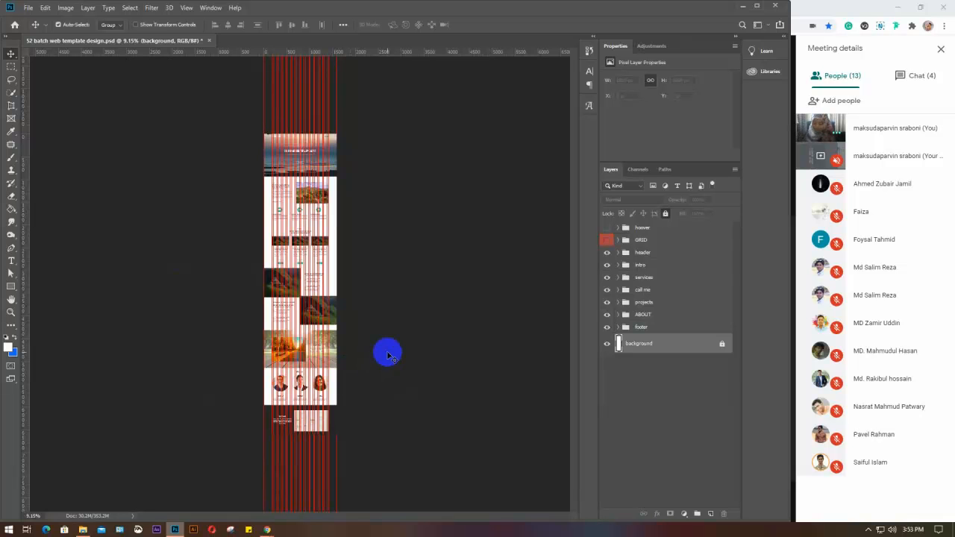
# Save and close the 52 batch web template design.psd document, and minimize Photoshop
pyautogui.hotkey('ctrl', 's')
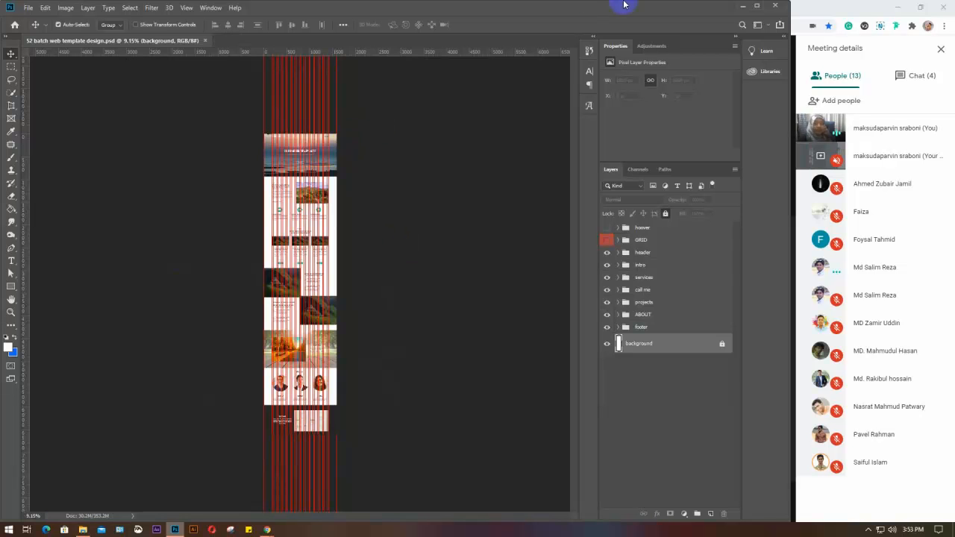
pyautogui.click(205, 38)
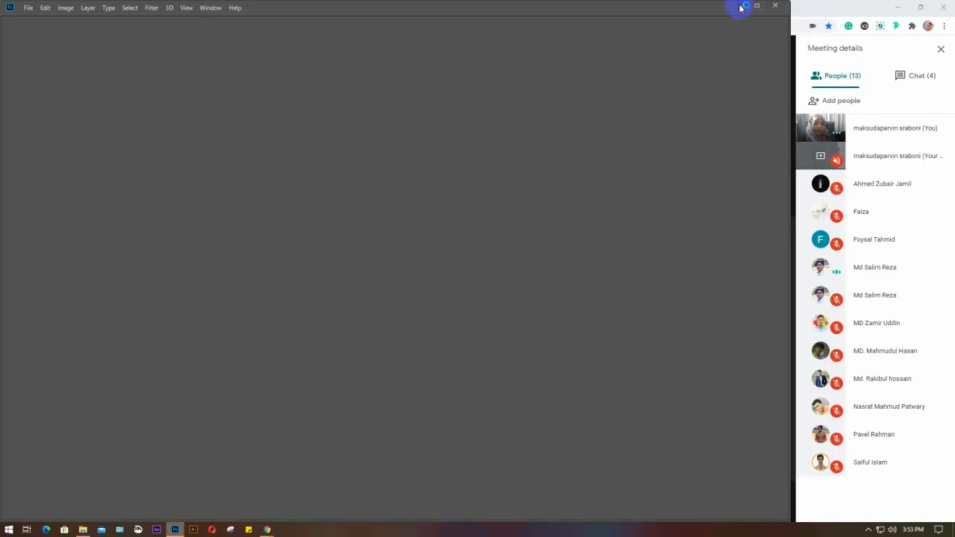
pyautogui.click(741, 7)
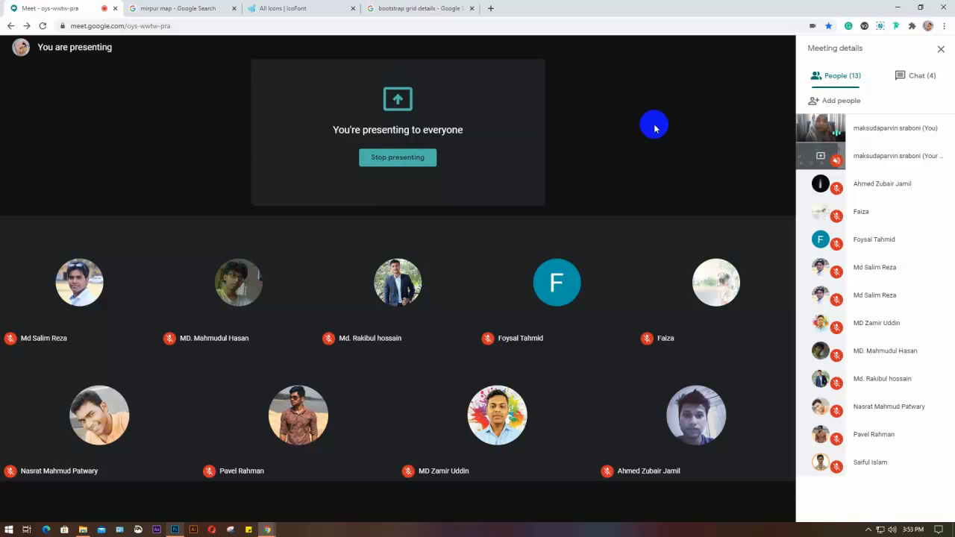
# Switch to Google Drive's shared files via the attendance bookmark and open Batch- GD 51 & 52 & 53 & 54- Lot 15.xlsx in Google Sheets
pyautogui.moveTo(267, 530)
pyautogui.click(174, 500)
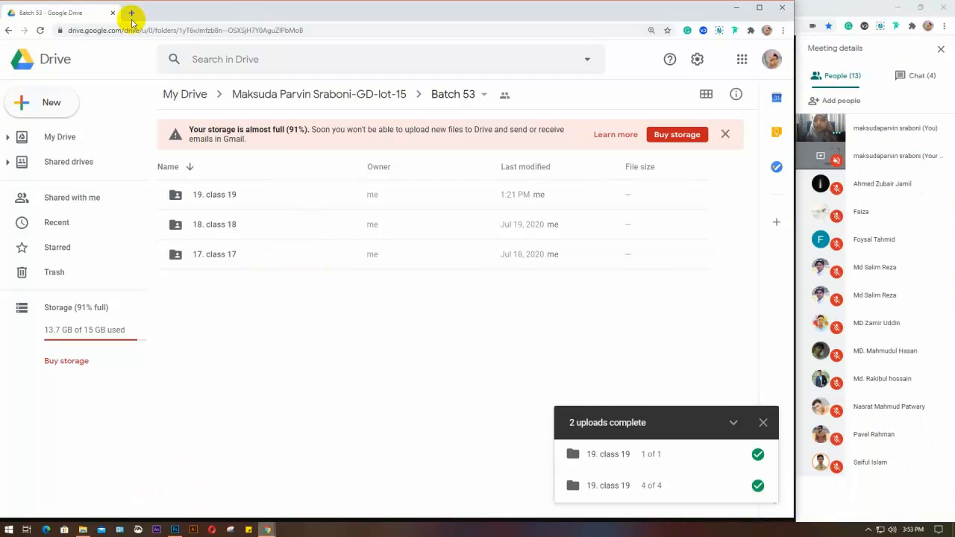
pyautogui.click(128, 13)
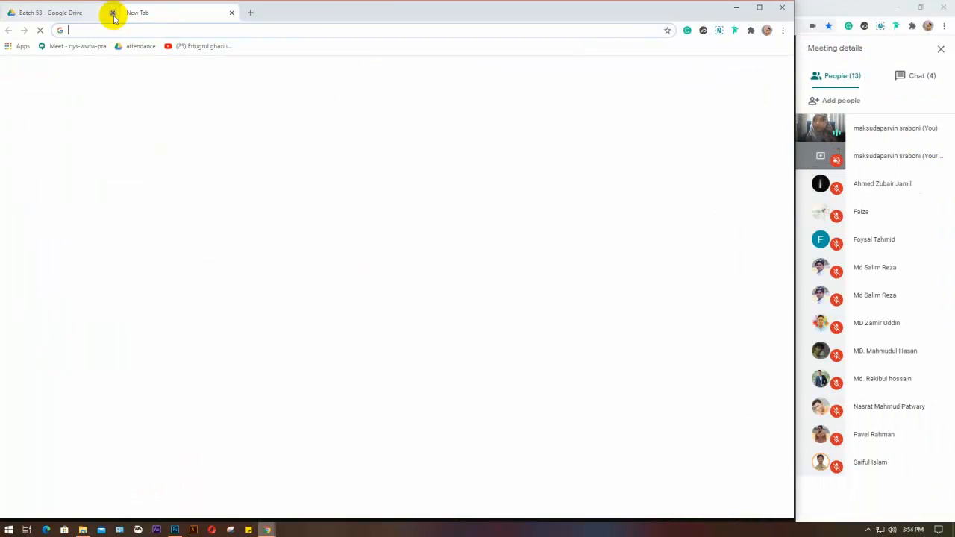
pyautogui.click(113, 13)
pyautogui.click(134, 47)
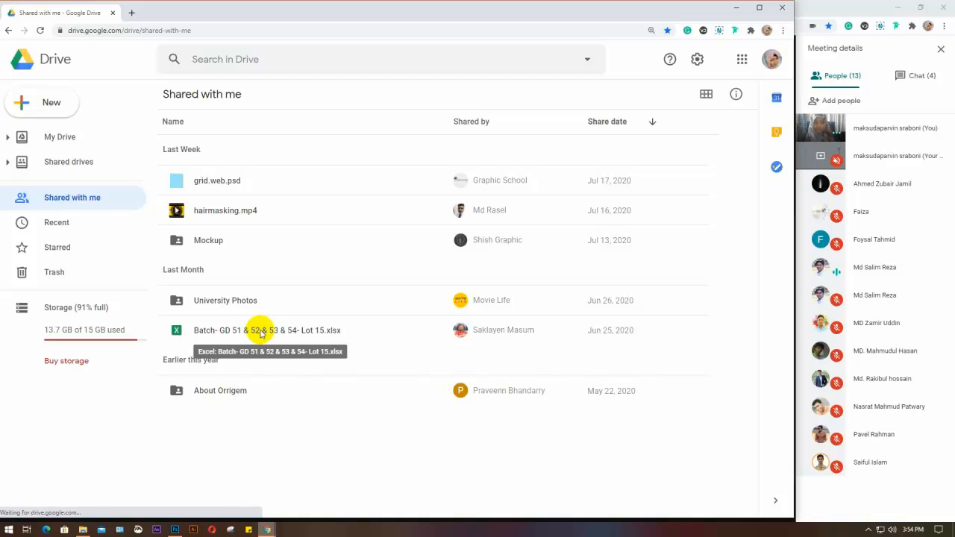
pyautogui.doubleClick(261, 333)
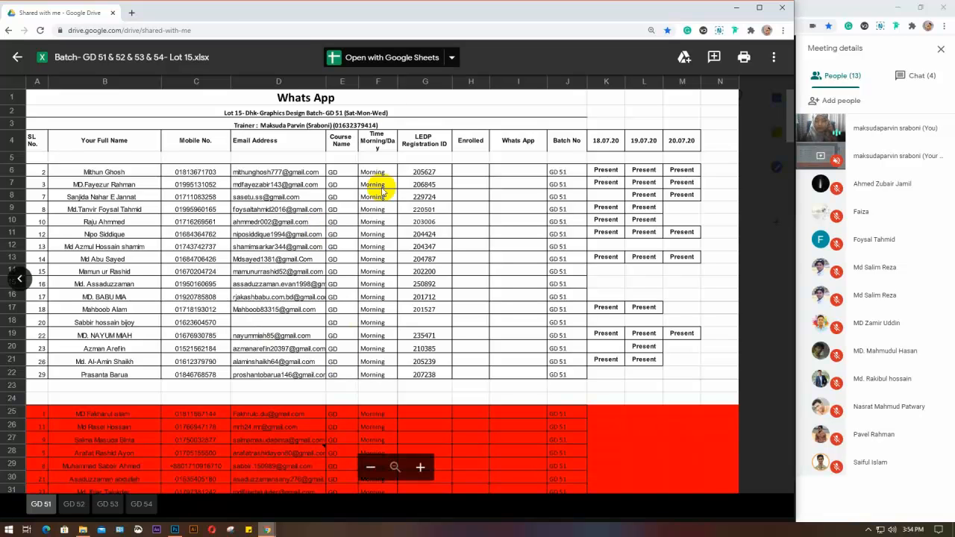
pyautogui.click(377, 66)
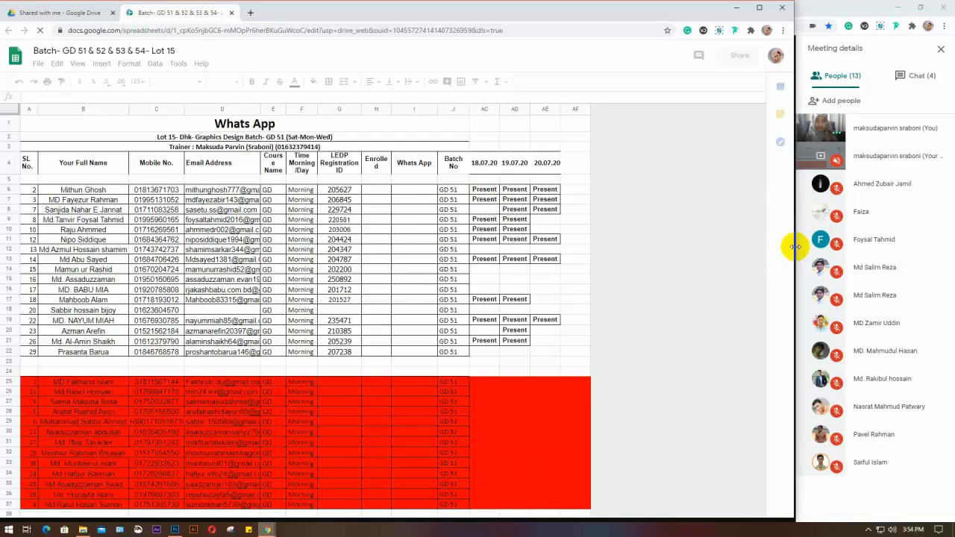
# Narrow the spreadsheet window, and restore the maximized Meet window to a narrow width
pyautogui.moveTo(795, 247); pyautogui.dragTo(606, 262)
pyautogui.moveTo(602, 264); pyautogui.dragTo(595, 266)
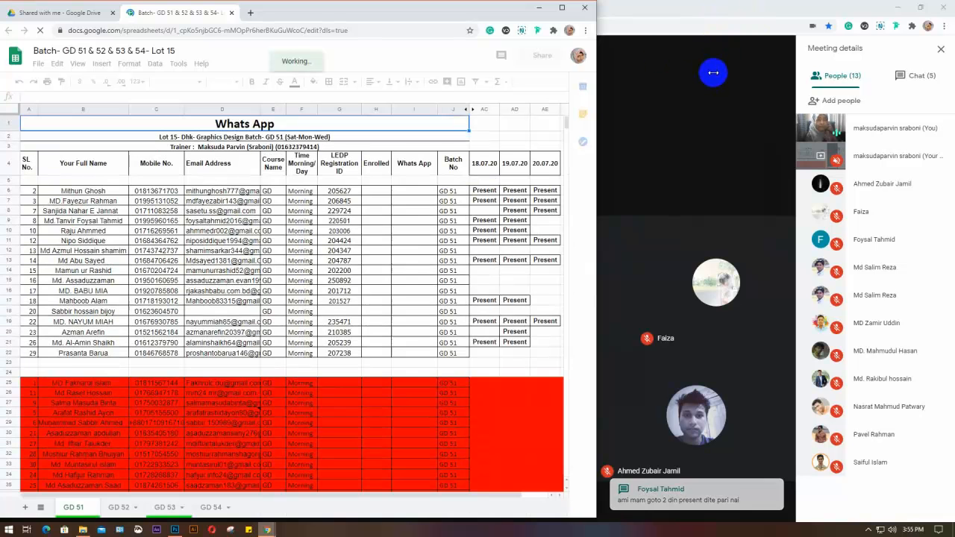
pyautogui.doubleClick(733, 10)
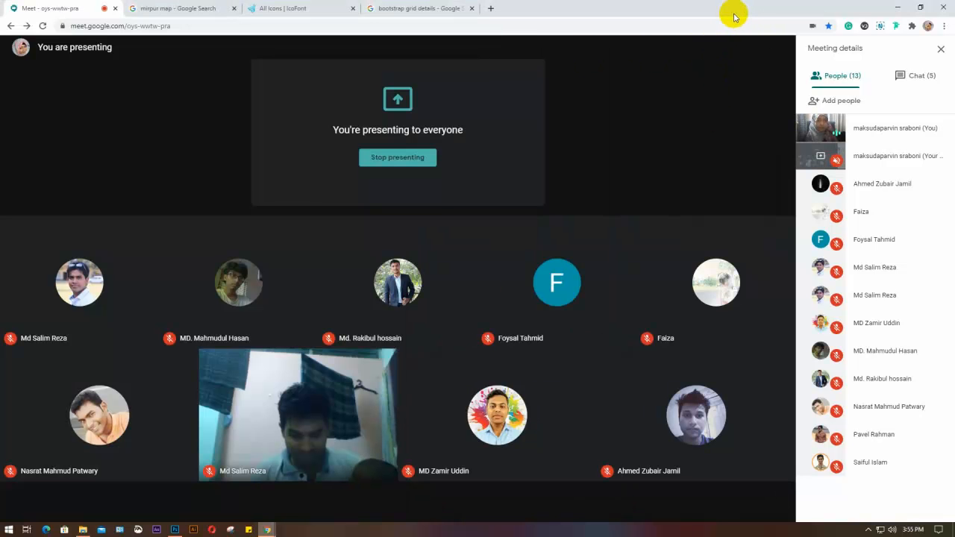
pyautogui.click(930, 8)
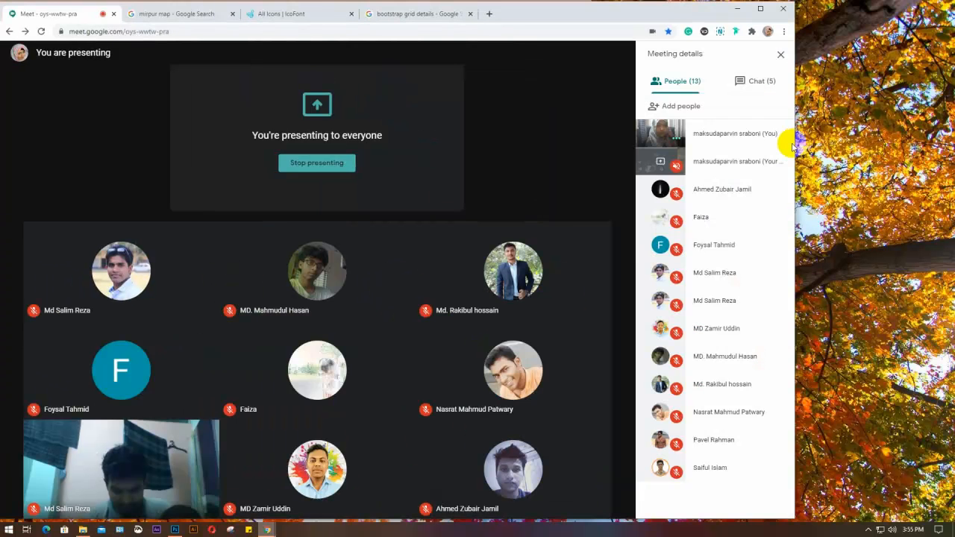
pyautogui.moveTo(793, 145); pyautogui.dragTo(511, 142)
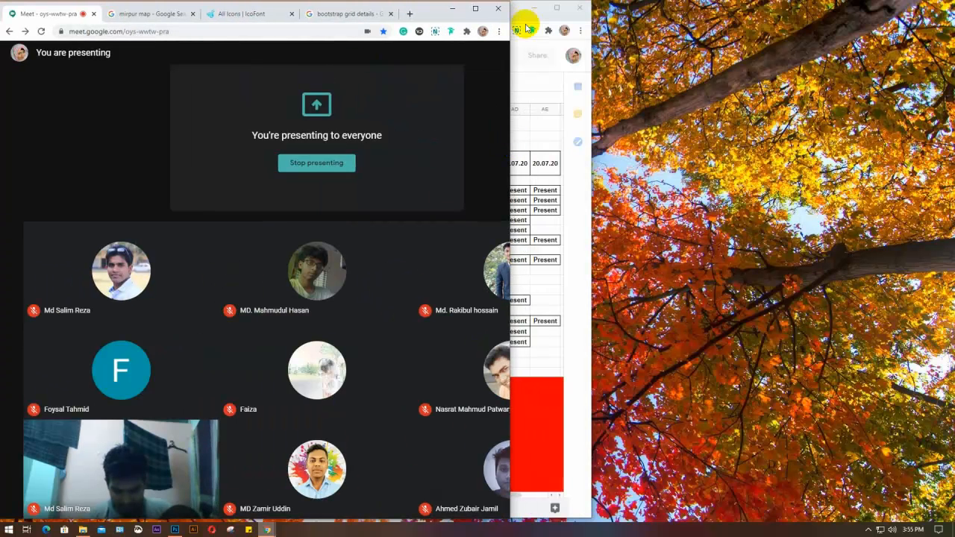
# Close the mirpur map, All Icons and bootstrap grid details pages in the Meet browser window
pyautogui.click(193, 14)
pyautogui.click(193, 14)
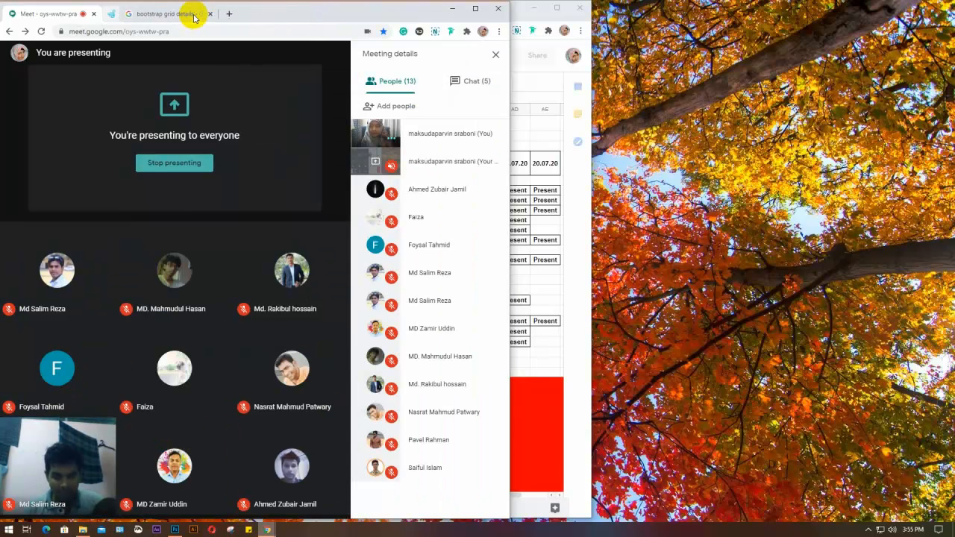
pyautogui.click(194, 15)
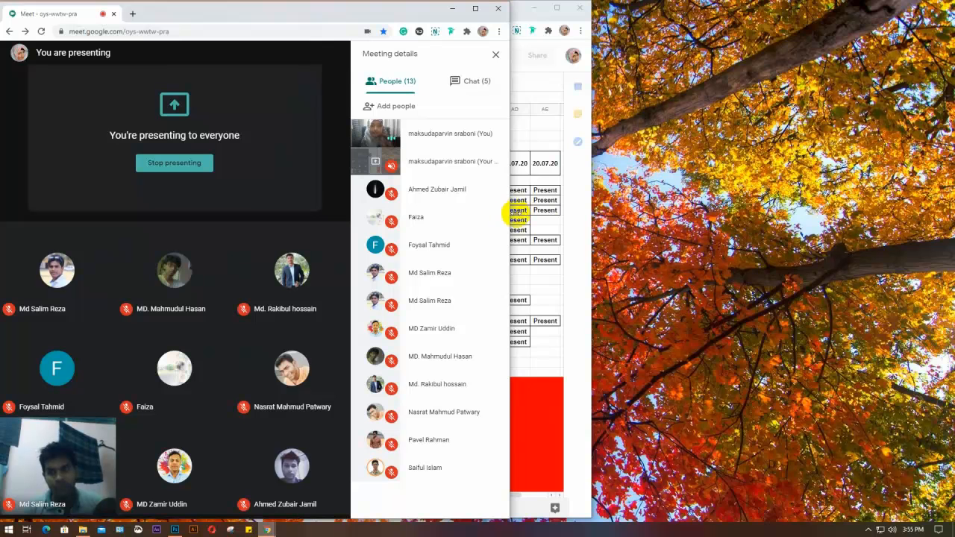
# Place the Meet window beside the attendance spreadsheet and narrow the spreadsheet window so the participant list stays in view
pyautogui.moveTo(506, 209); pyautogui.dragTo(483, 214)
pyautogui.moveTo(203, 7); pyautogui.dragTo(682, 6)
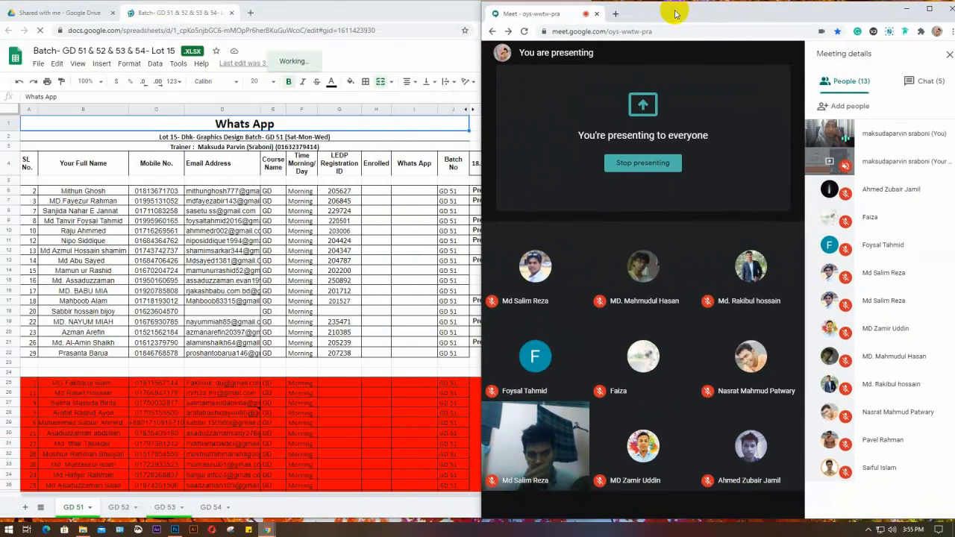
pyautogui.click(340, 12)
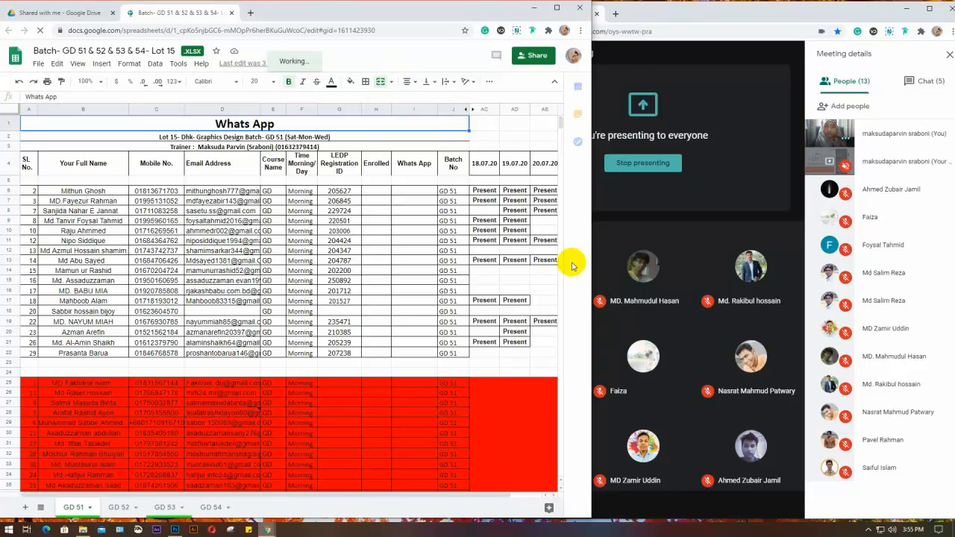
pyautogui.moveTo(591, 260); pyautogui.dragTo(526, 263)
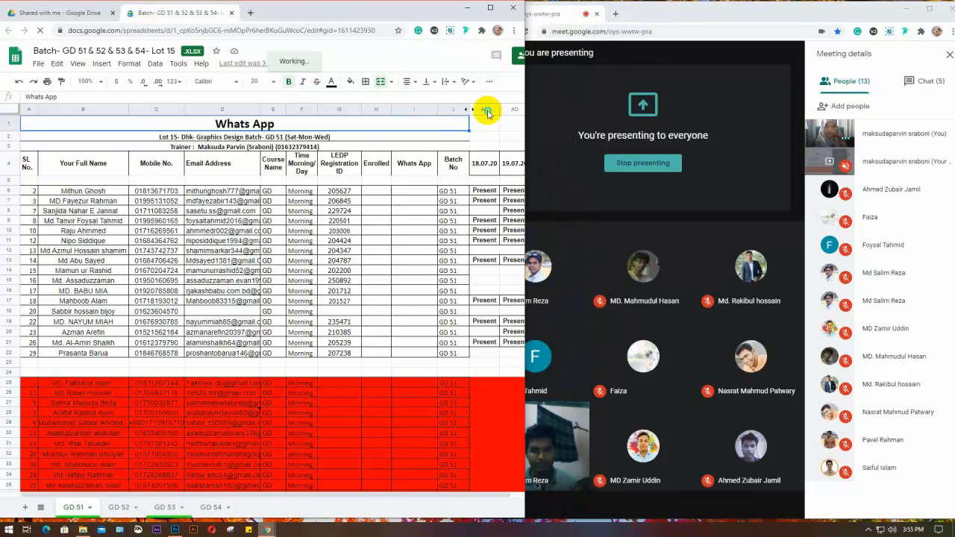
# Switch the attendance workbook to the GD 52 batch sheet
pyautogui.click(487, 110)
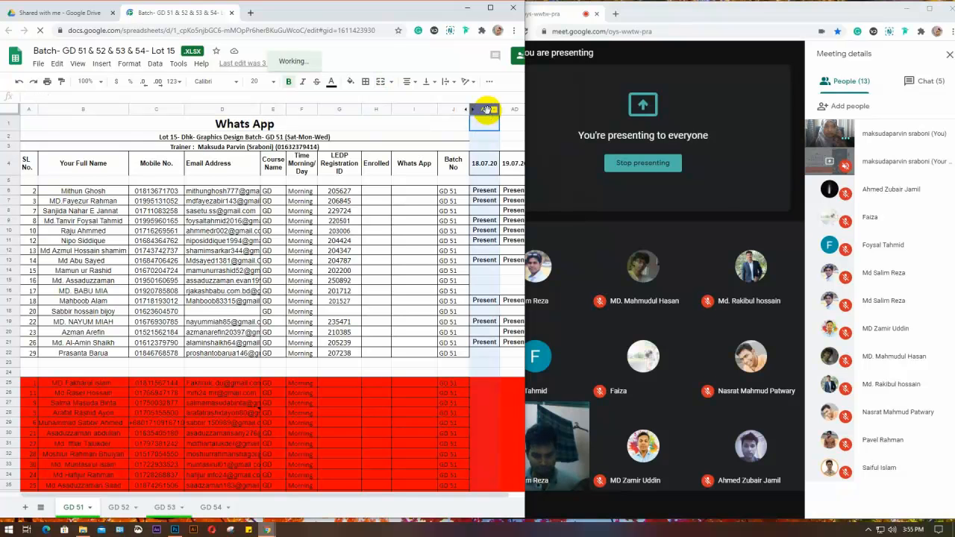
pyautogui.click(161, 509)
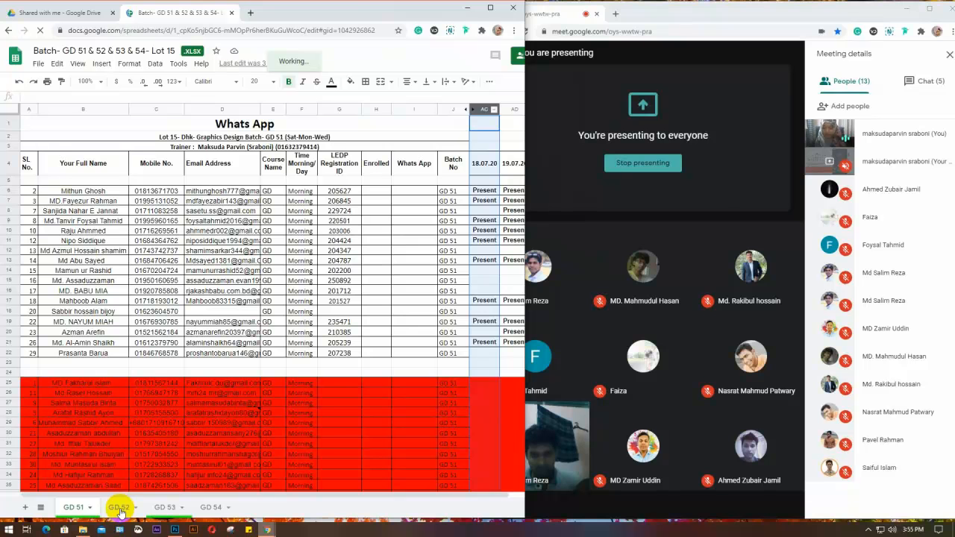
pyautogui.click(118, 509)
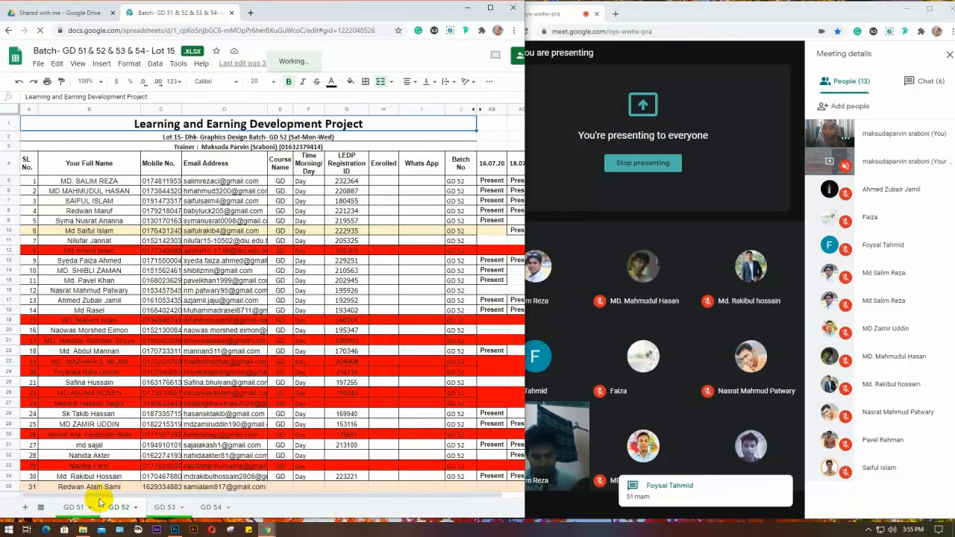
pyautogui.doubleClick(101, 504)
pyautogui.rightClick(92, 496)
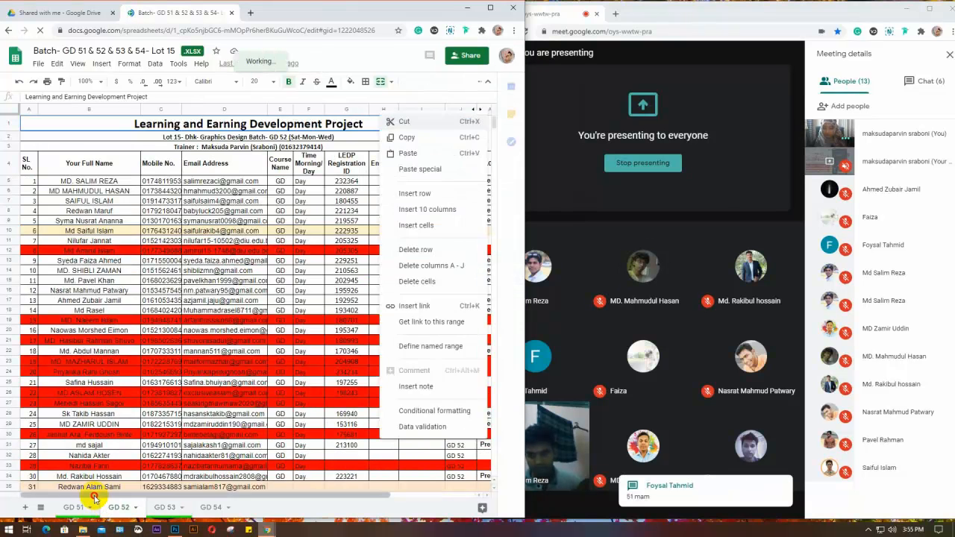
pyautogui.moveTo(92, 495); pyautogui.dragTo(119, 496)
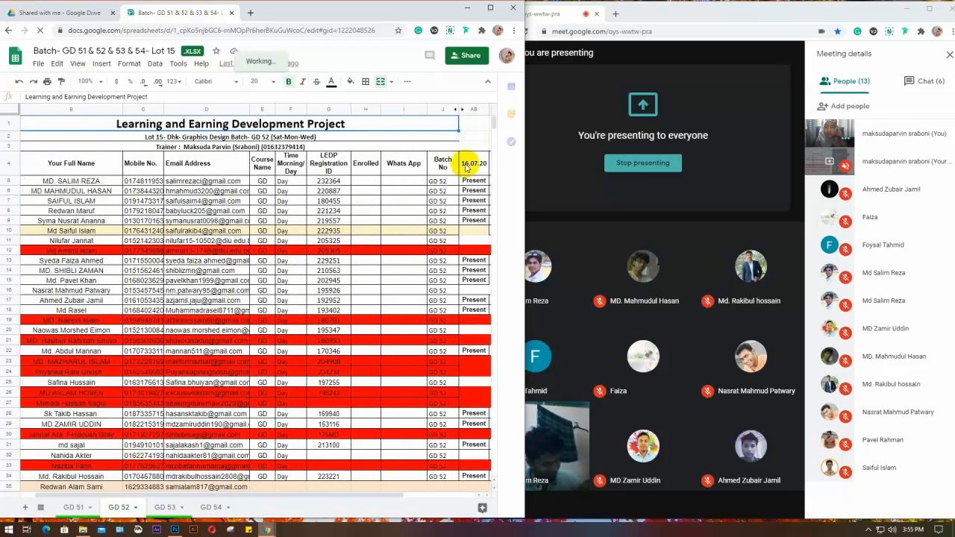
# Hide the 16.07.20 and 18.07.20 attendance columns on the GD 52 sheet
pyautogui.rightClick(465, 159)
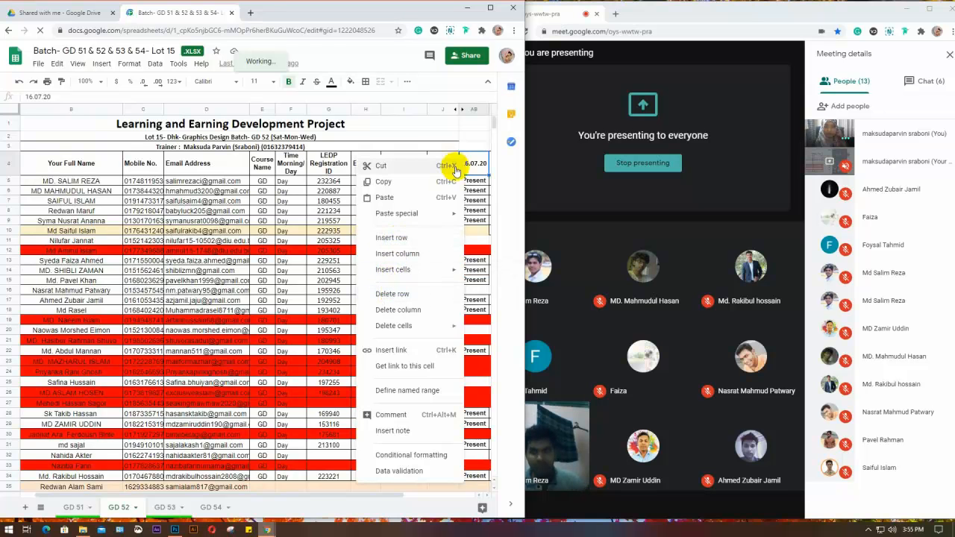
pyautogui.rightClick(468, 112)
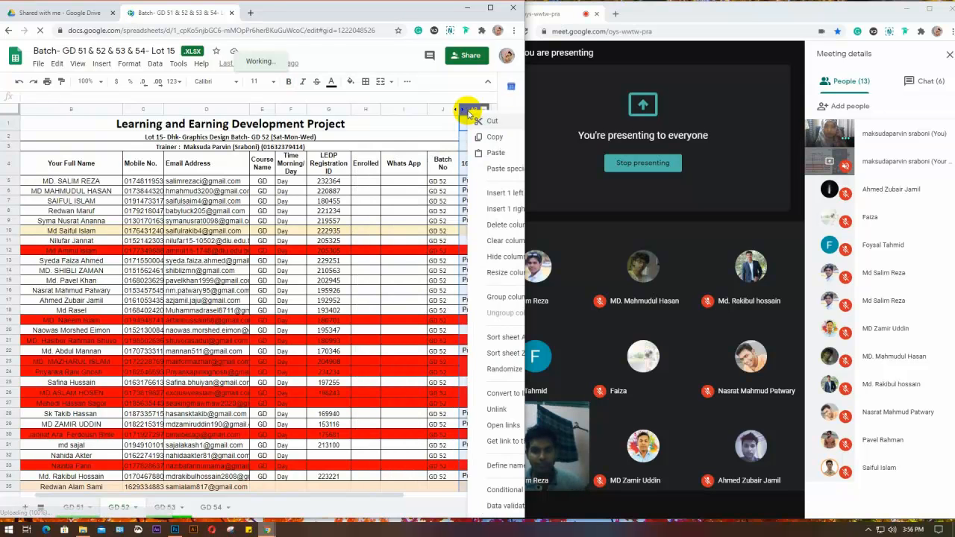
pyautogui.click(493, 259)
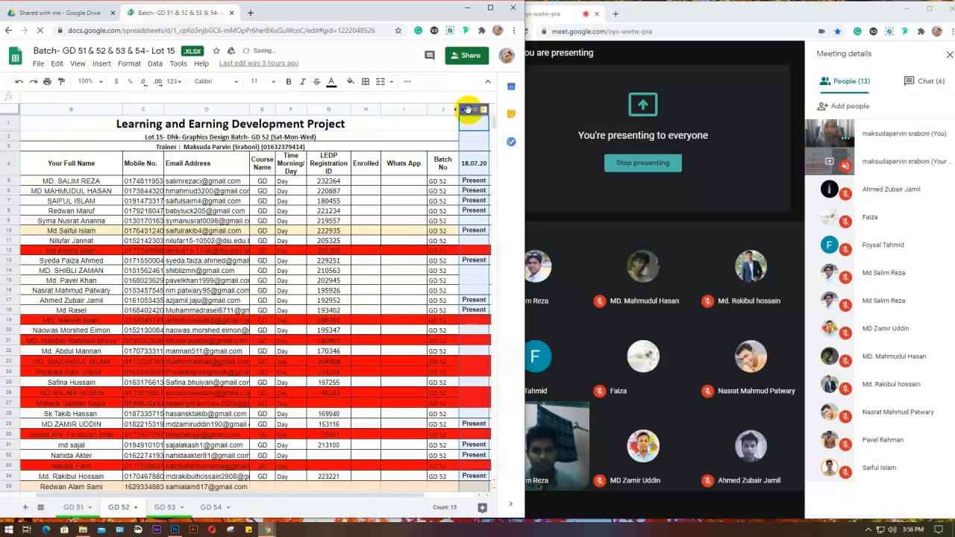
pyautogui.rightClick(469, 110)
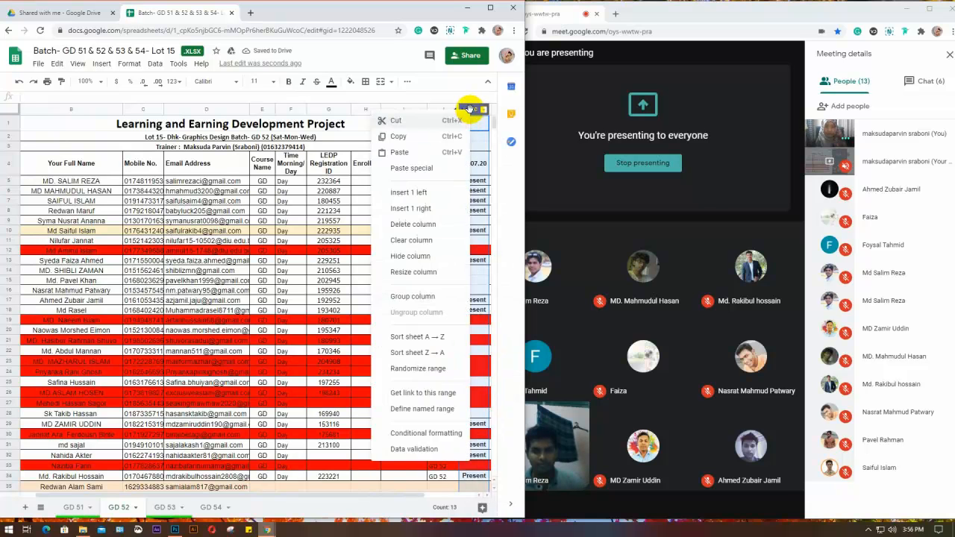
pyautogui.click(409, 259)
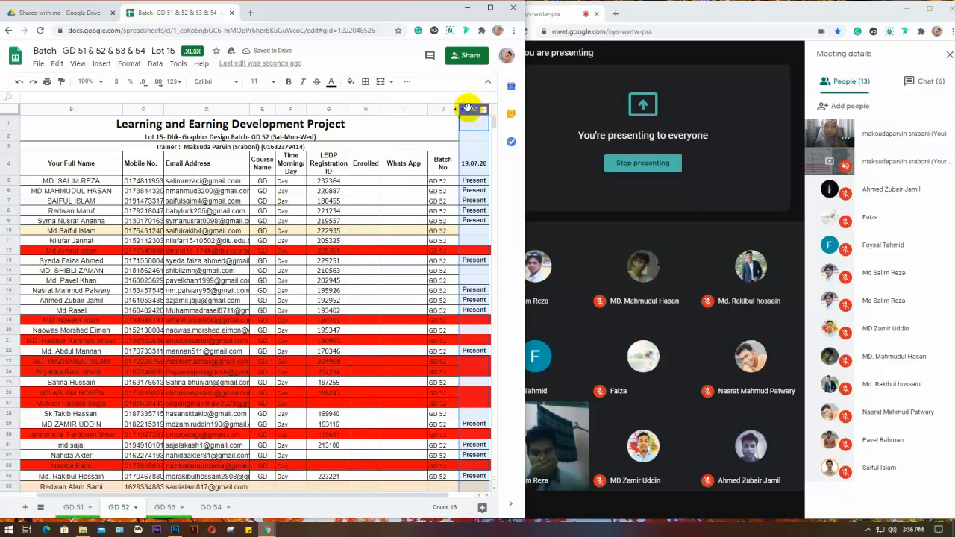
pyautogui.rightClick(466, 110)
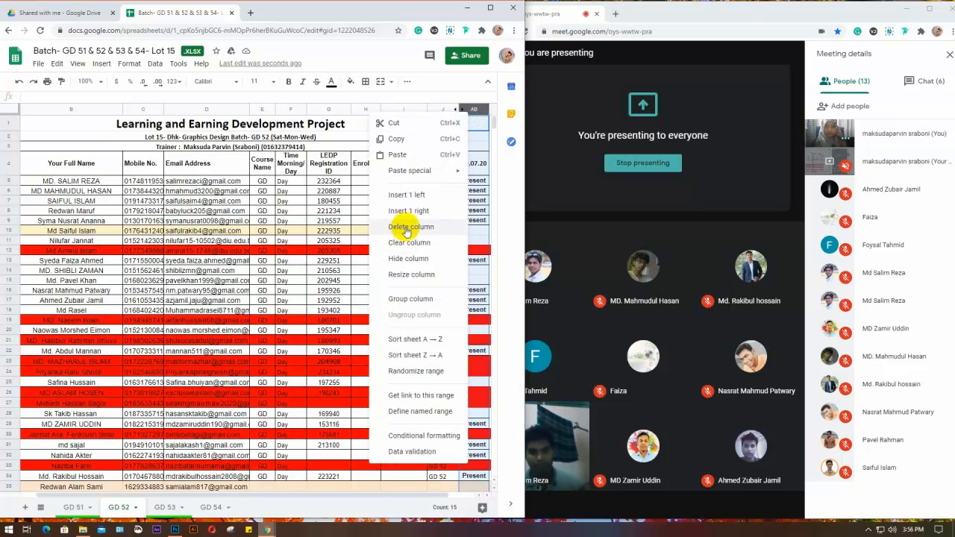
pyautogui.click(403, 261)
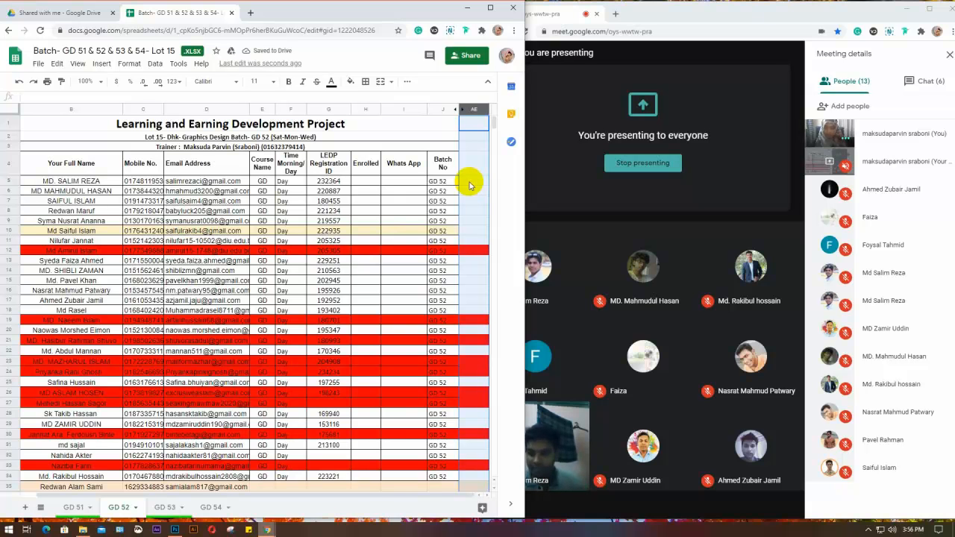
pyautogui.hotkey('ctrl', 'z')
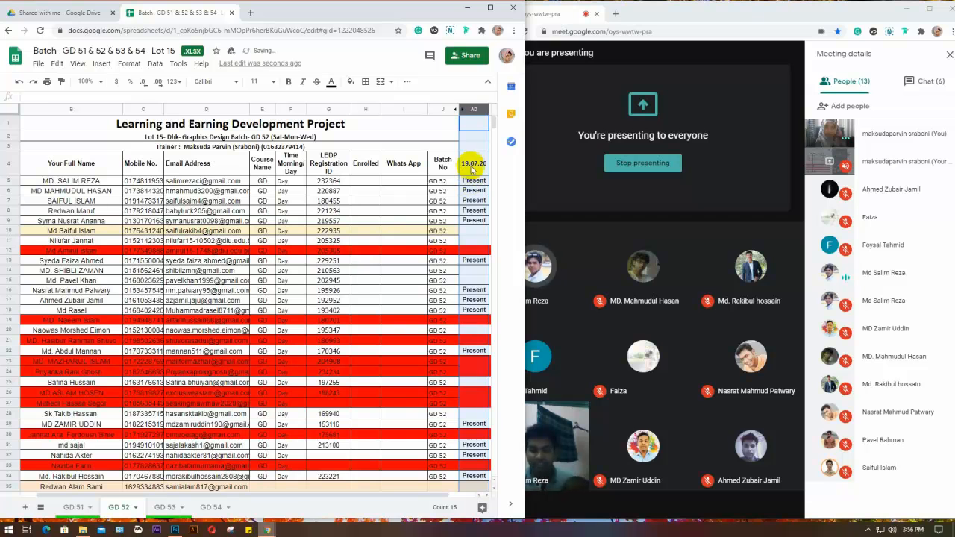
# Copy the 19.07.20 date header and hide that attendance column
pyautogui.click(473, 108)
pyautogui.rightClick(470, 130)
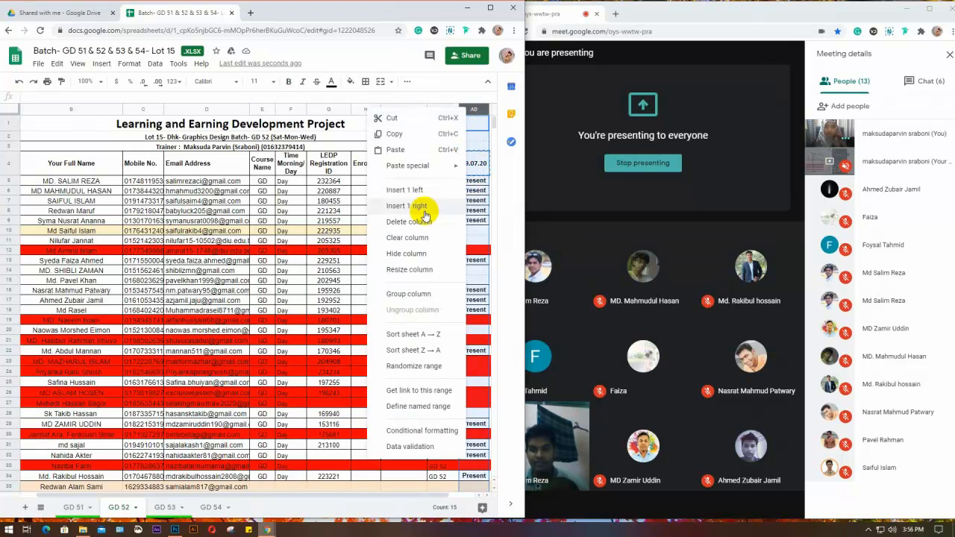
pyautogui.click(403, 257)
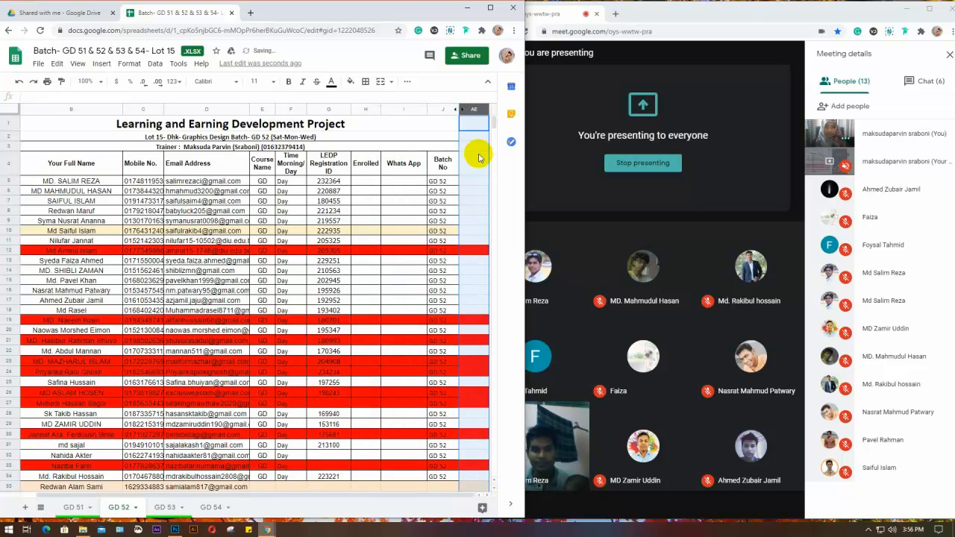
# Paste the copied date header into the next visible attendance column and change it to 20.07.20
pyautogui.click(472, 162)
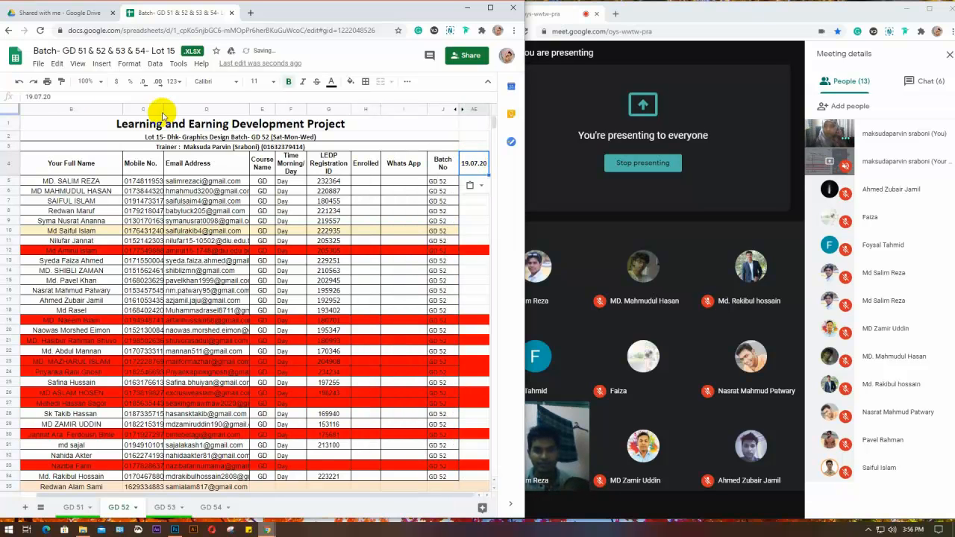
pyautogui.click(31, 97)
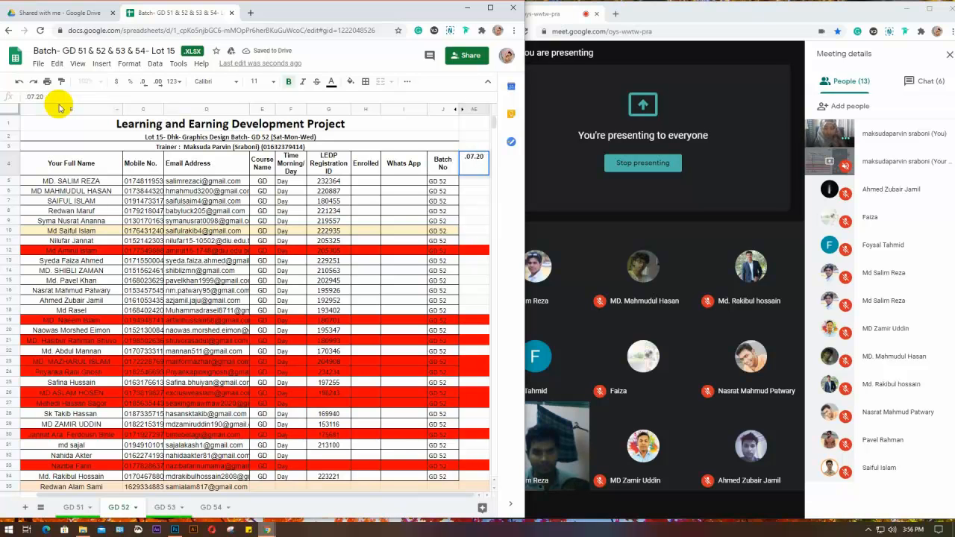
pyautogui.press('Return')
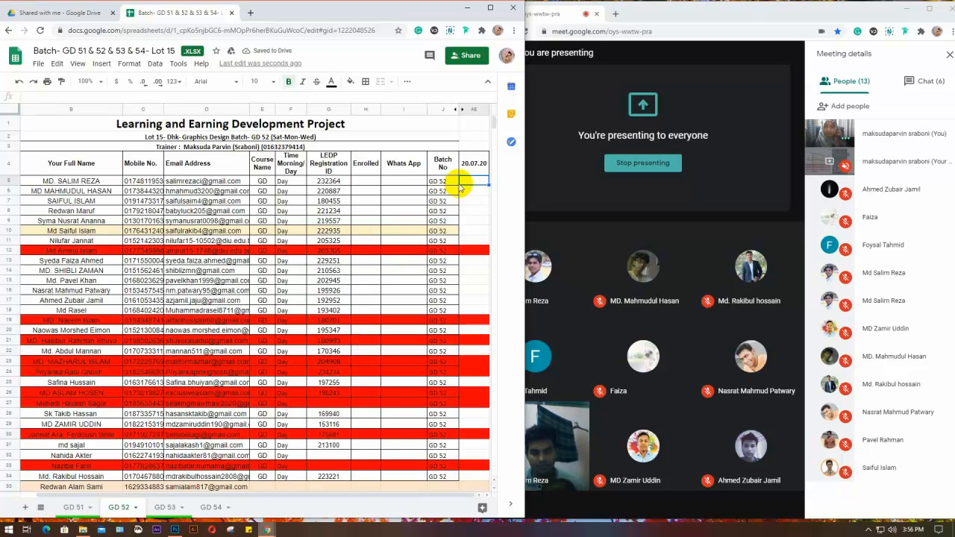
# Copy a Present entry from the GD 51 sheet and return to the GD 52 sheet
pyautogui.click(73, 508)
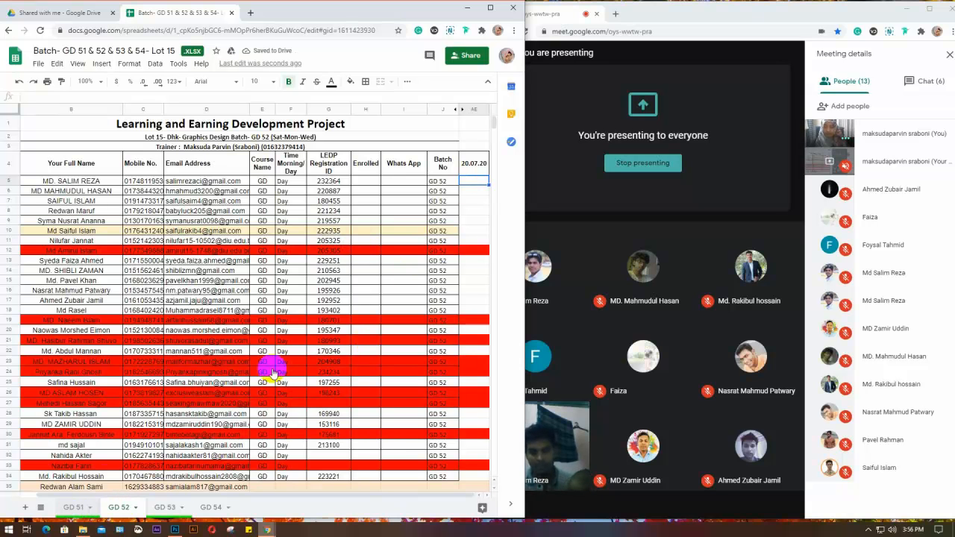
pyautogui.click(481, 261)
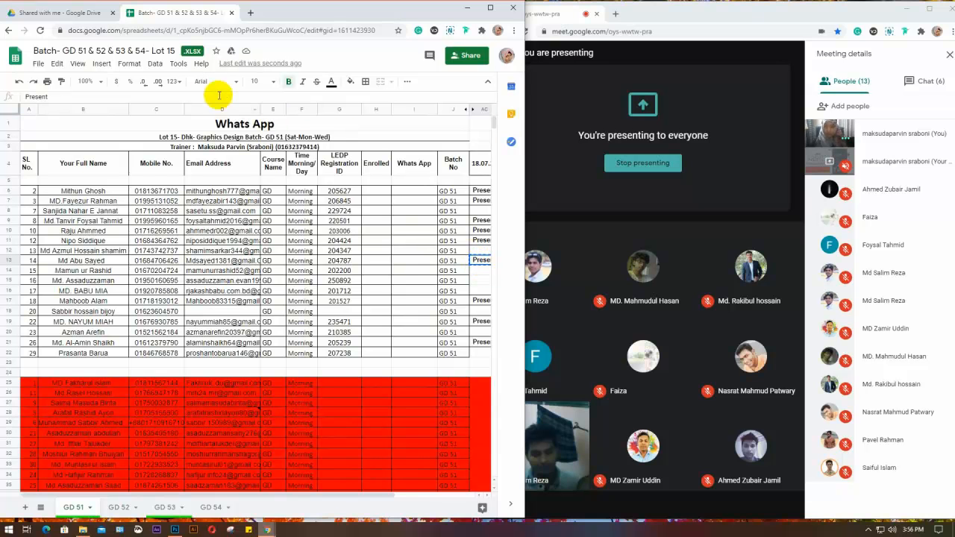
pyautogui.click(117, 511)
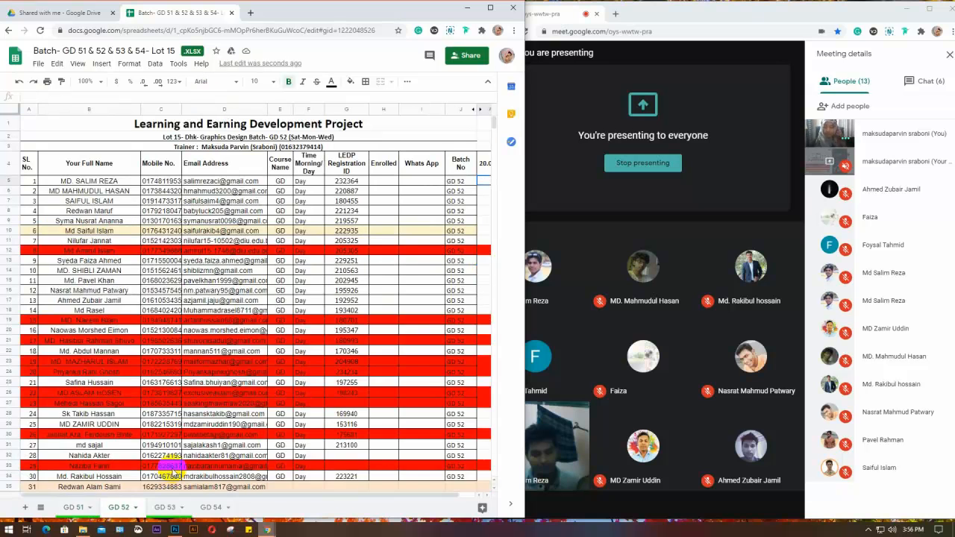
# Mark the students with serial numbers 1 and 2 as Present in the 20.07.20 column
pyautogui.click(484, 180)
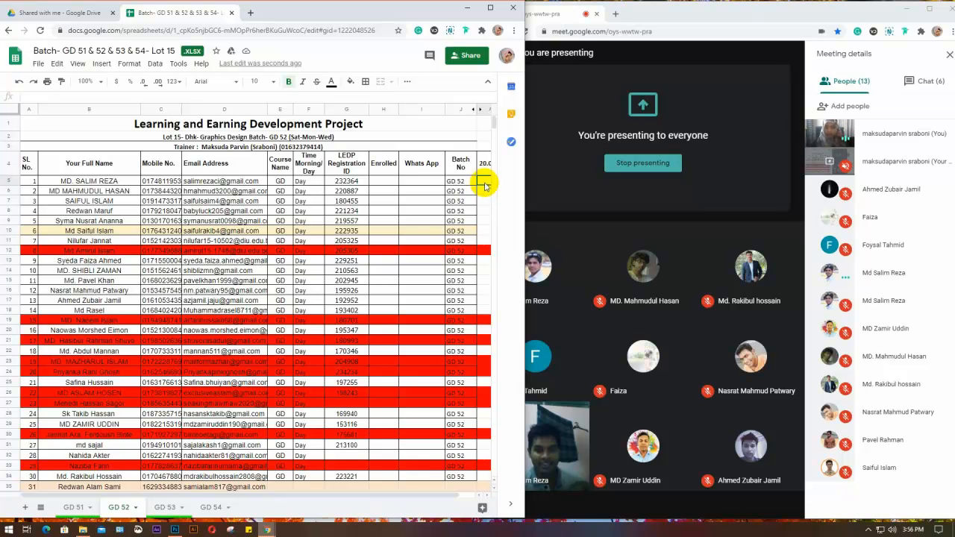
pyautogui.click(9, 192)
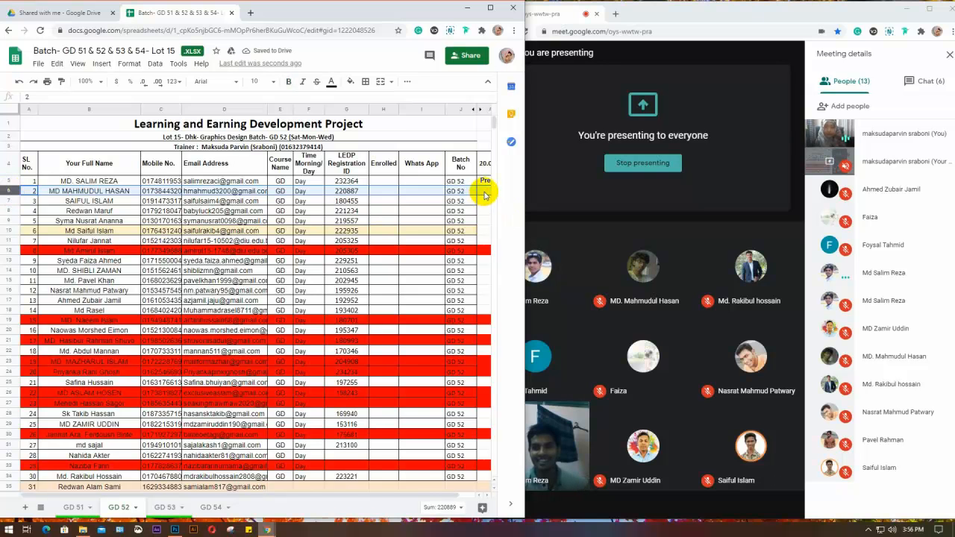
pyautogui.click(484, 193)
pyautogui.write('Present')
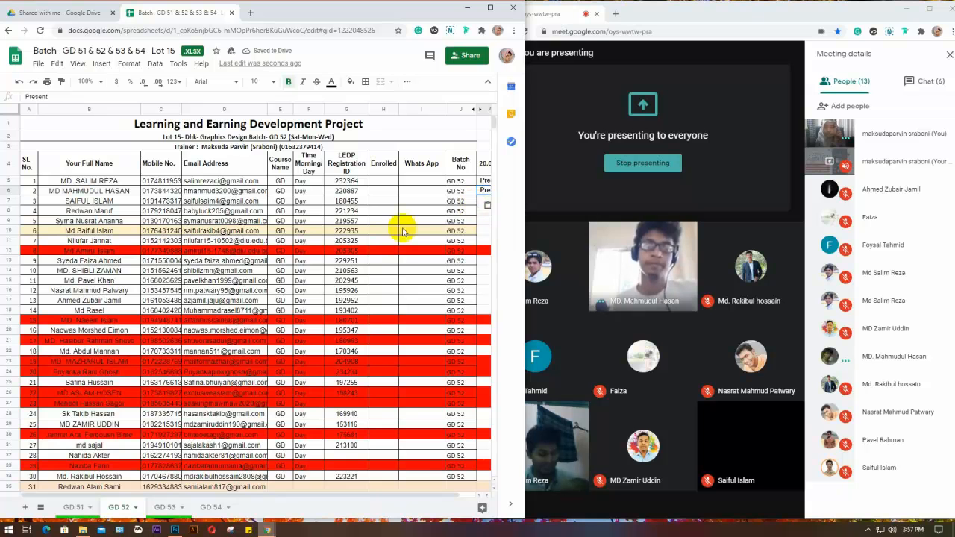
# Mark the students with serial numbers 3 and 6 as Present in the 20.07.20 column
pyautogui.click(4, 200)
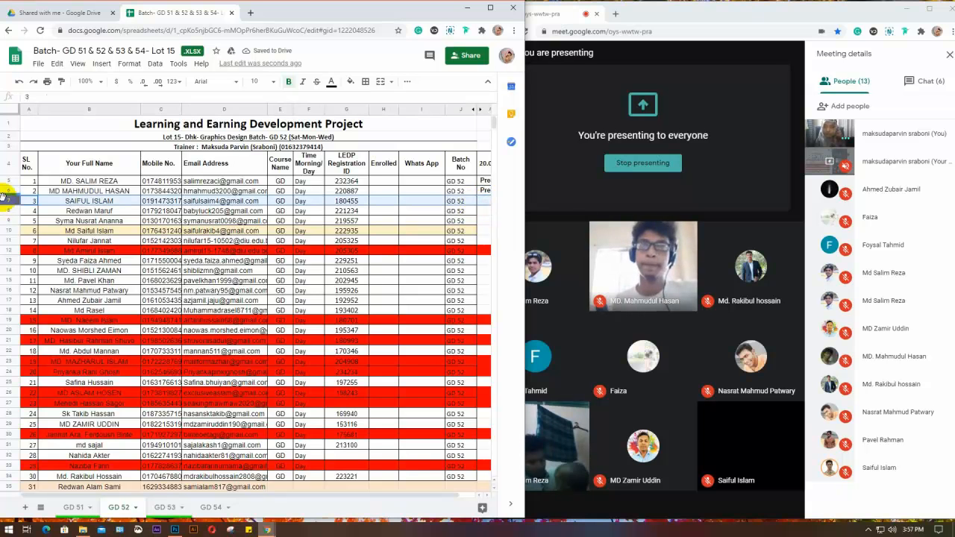
pyautogui.click(484, 201)
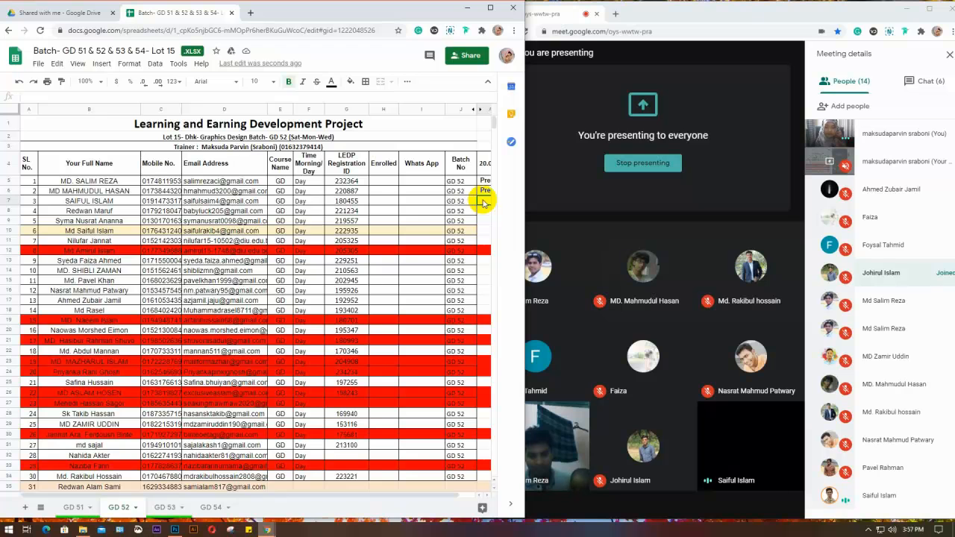
pyautogui.click(483, 231)
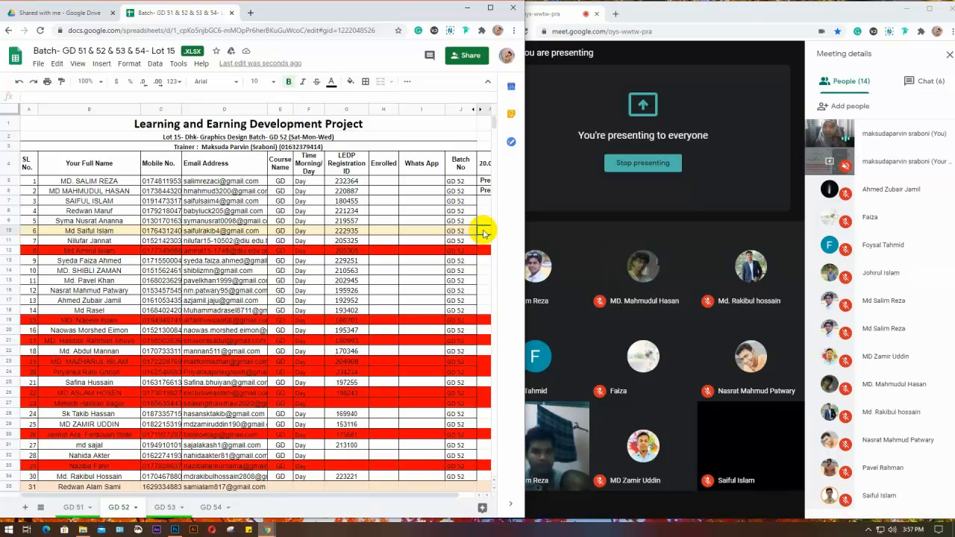
pyautogui.write('Present')
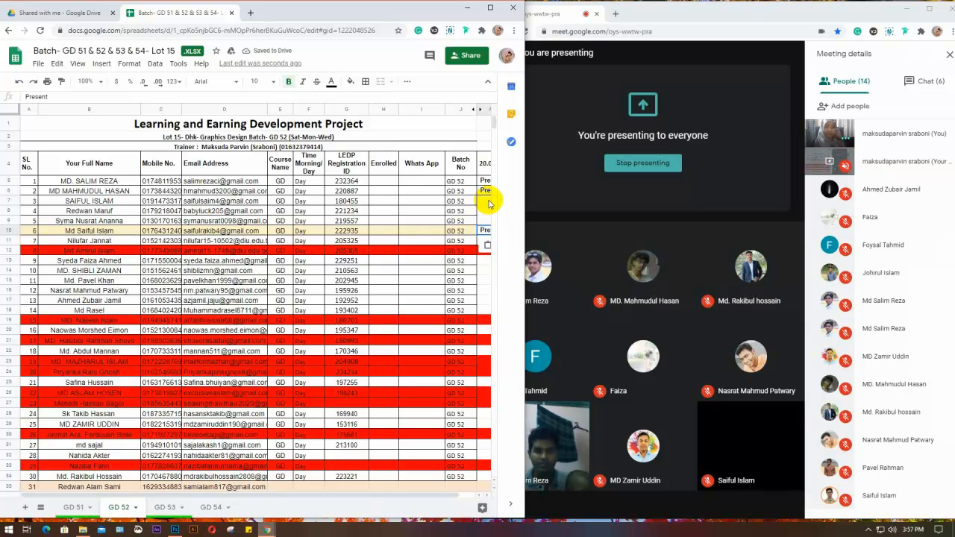
pyautogui.click(485, 202)
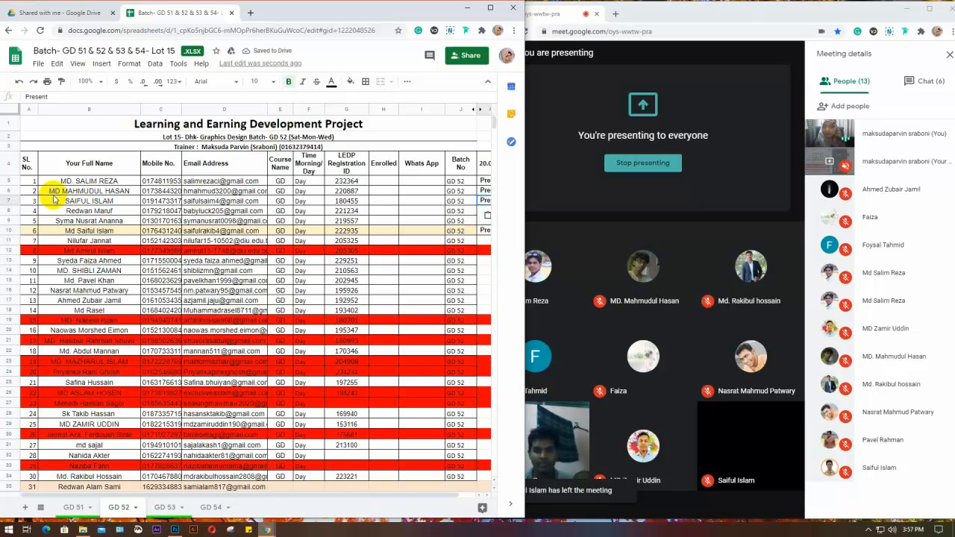
# Go through serial numbers 4 to 13 and mark students 12 and 13 as Present for 20.07.20
pyautogui.click(4, 210)
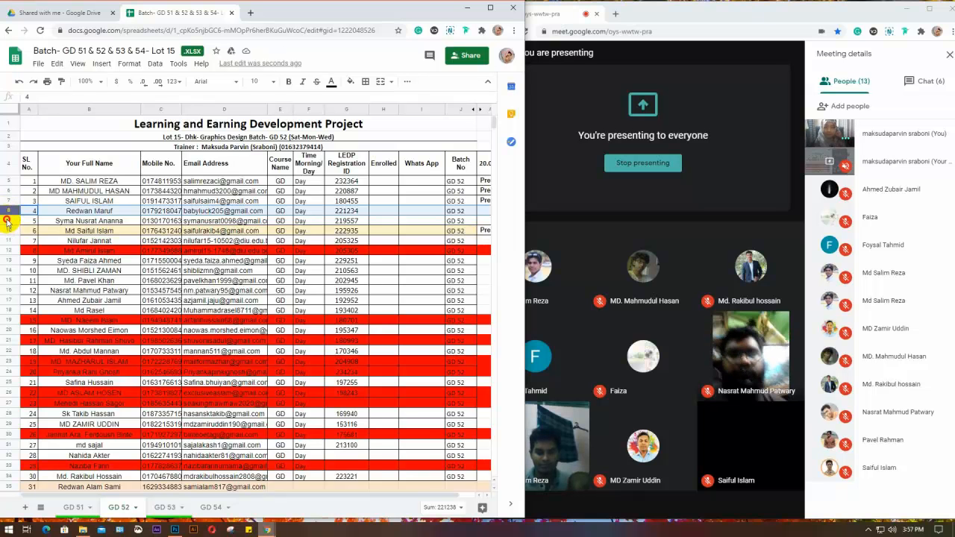
pyautogui.click(5, 220)
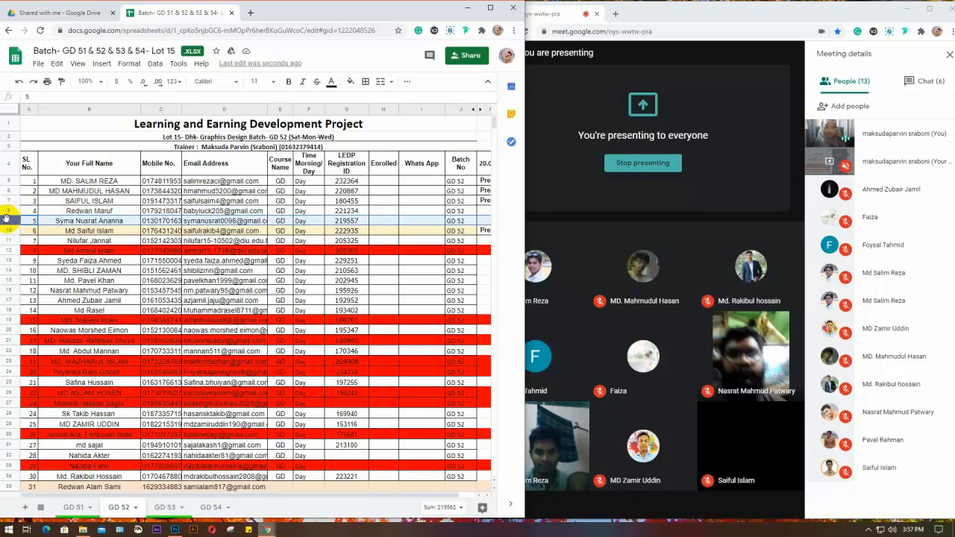
pyautogui.click(8, 260)
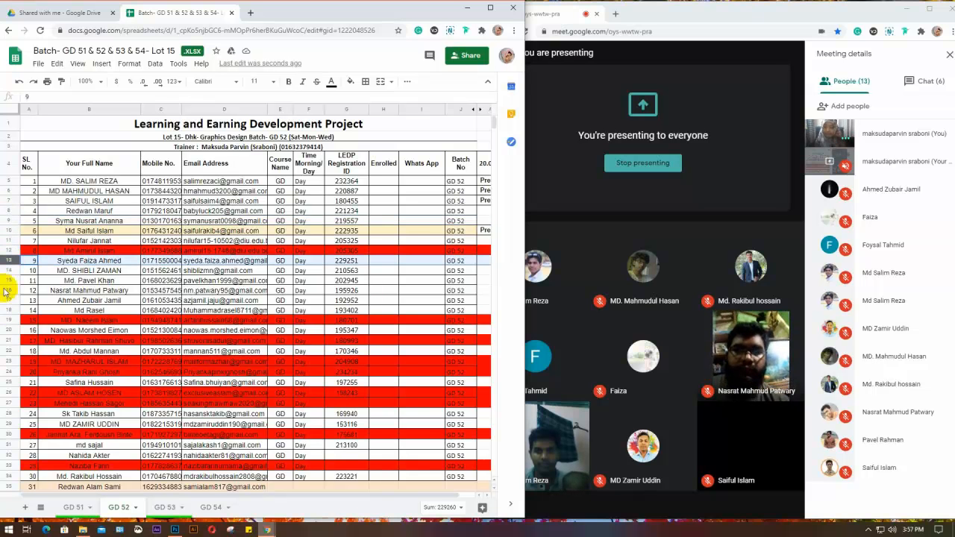
pyautogui.click(8, 291)
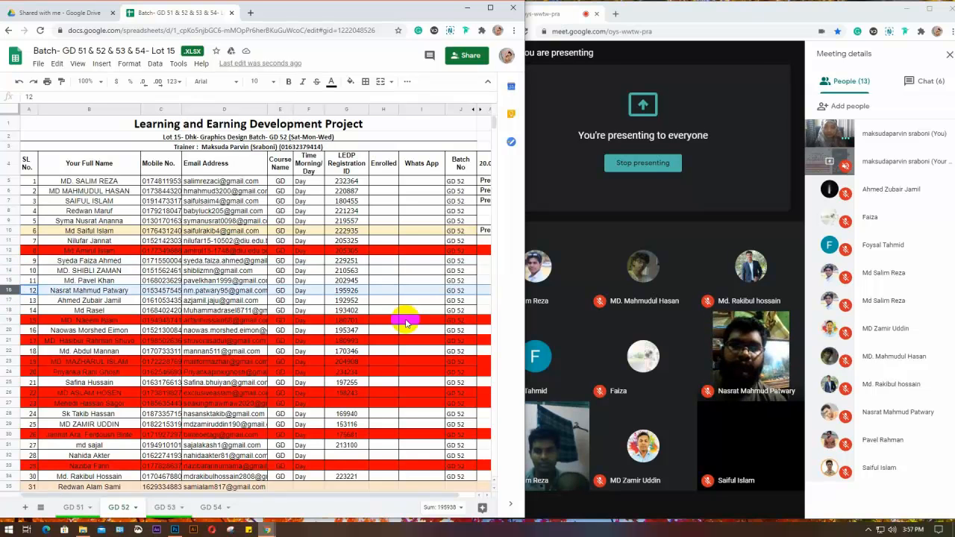
pyautogui.click(484, 291)
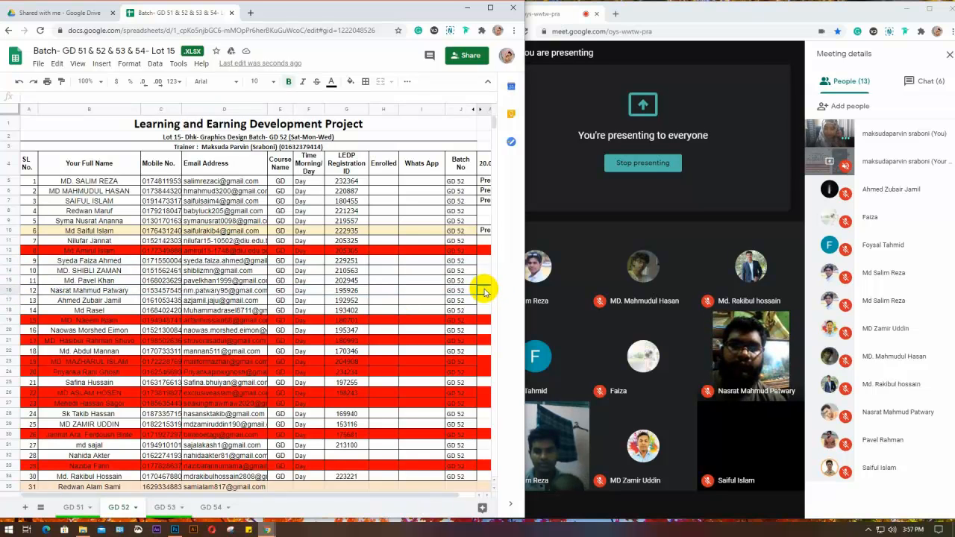
pyautogui.click(5, 300)
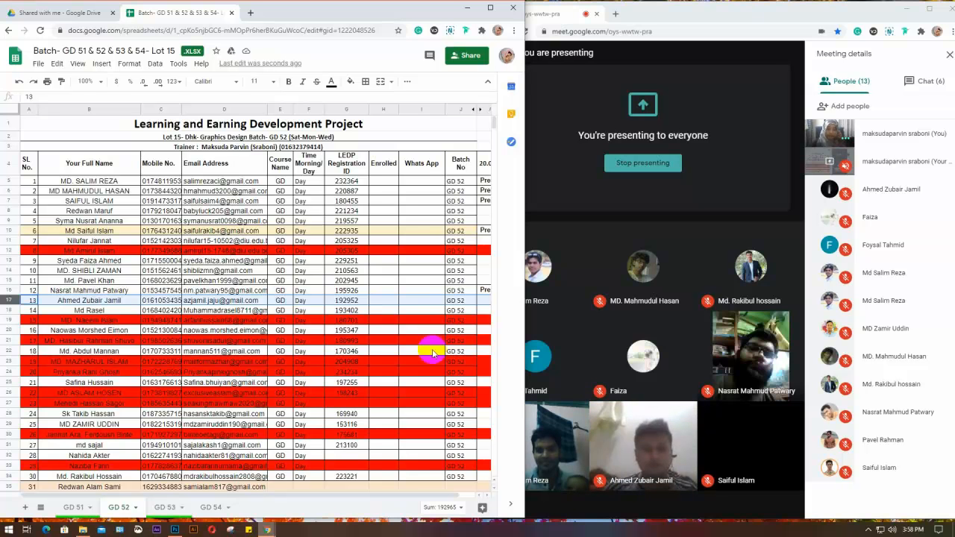
pyautogui.click(482, 300)
pyautogui.write('Present')
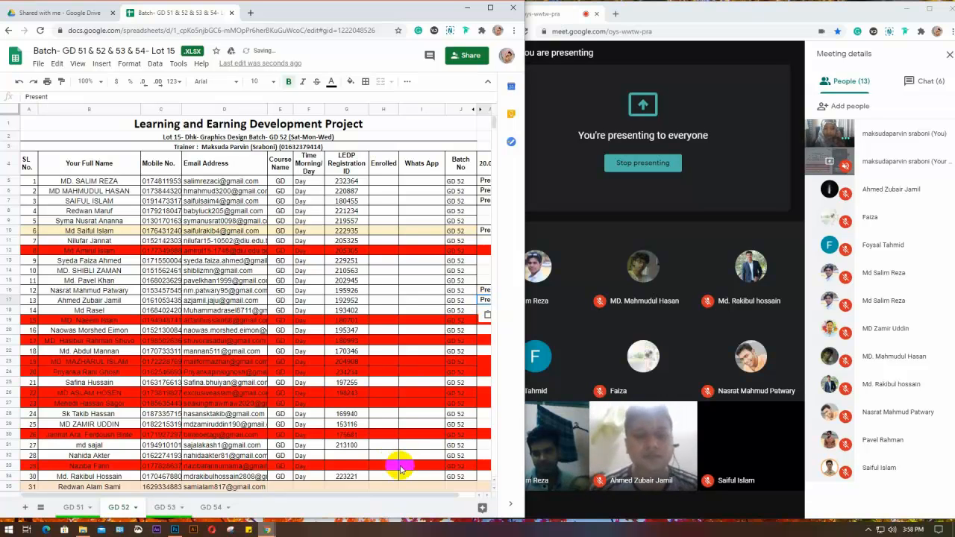
# Check serial numbers 14 to 25 against the participant list and mark student 25 as Present for 20.07.20
pyautogui.click(9, 310)
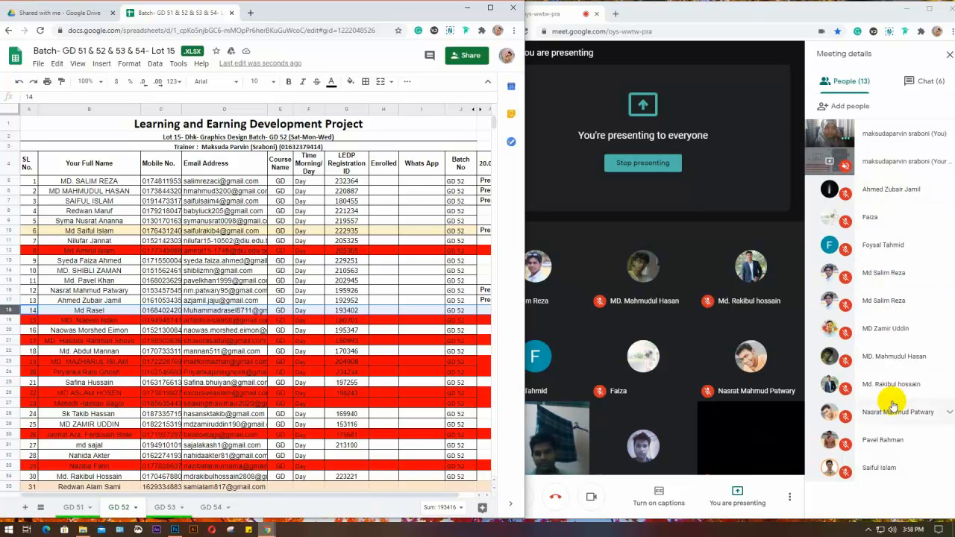
pyautogui.click(6, 330)
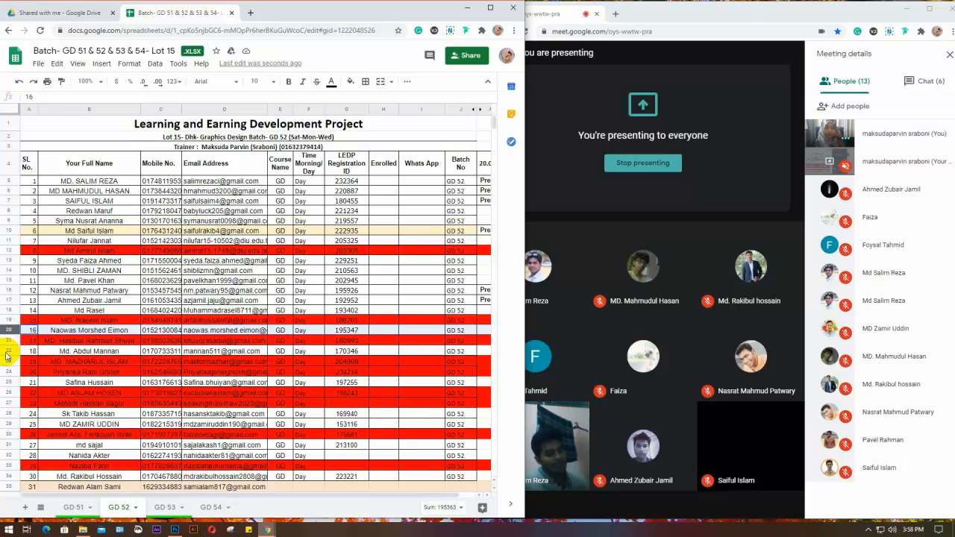
pyautogui.click(6, 353)
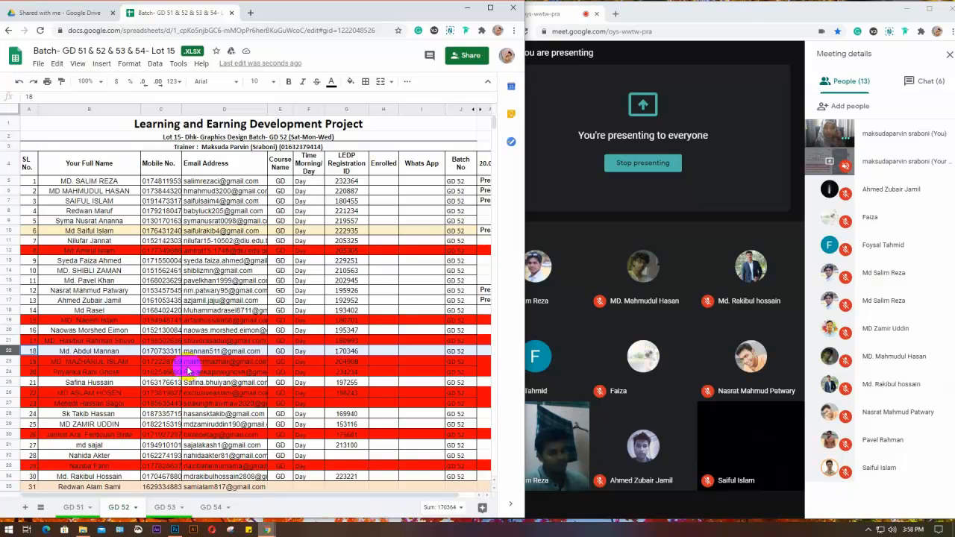
pyautogui.click(6, 413)
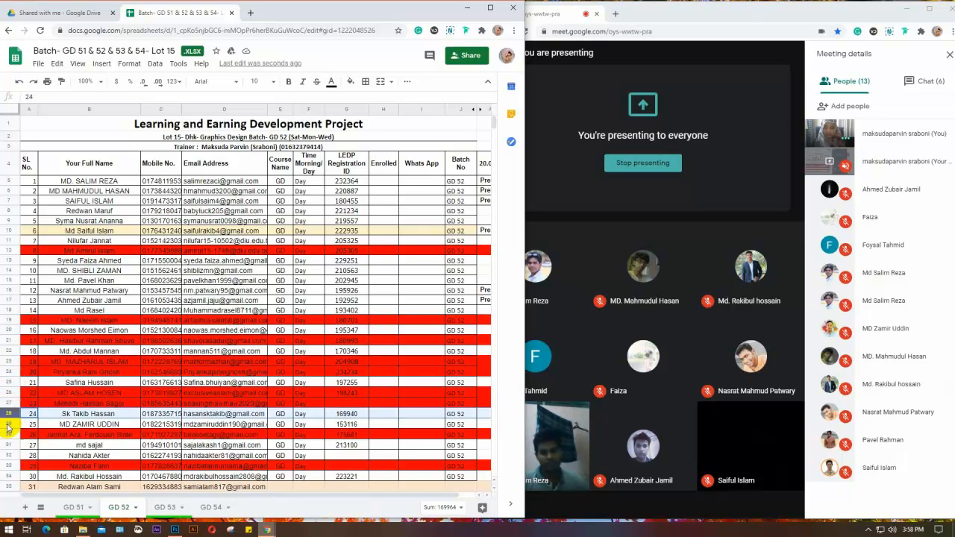
pyautogui.click(8, 424)
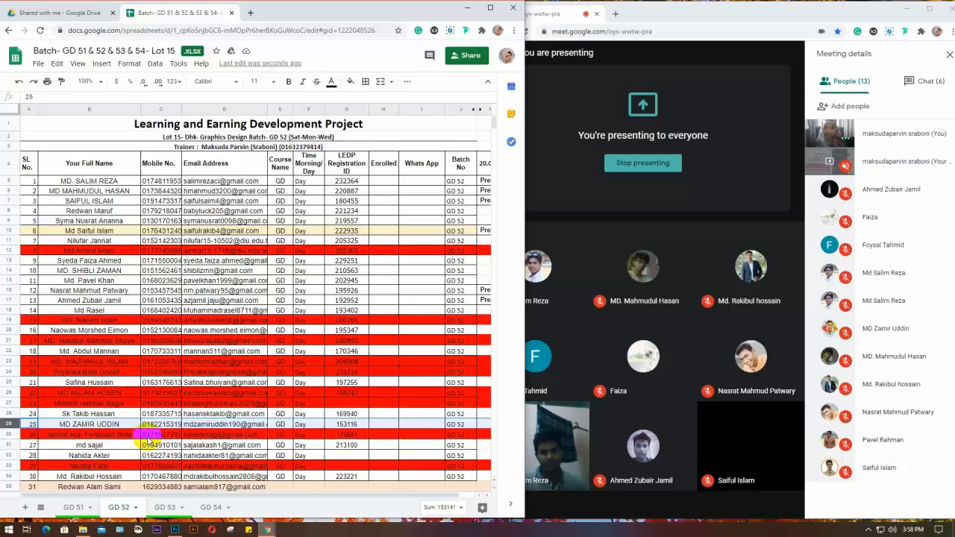
pyautogui.click(486, 426)
pyautogui.write('Present')
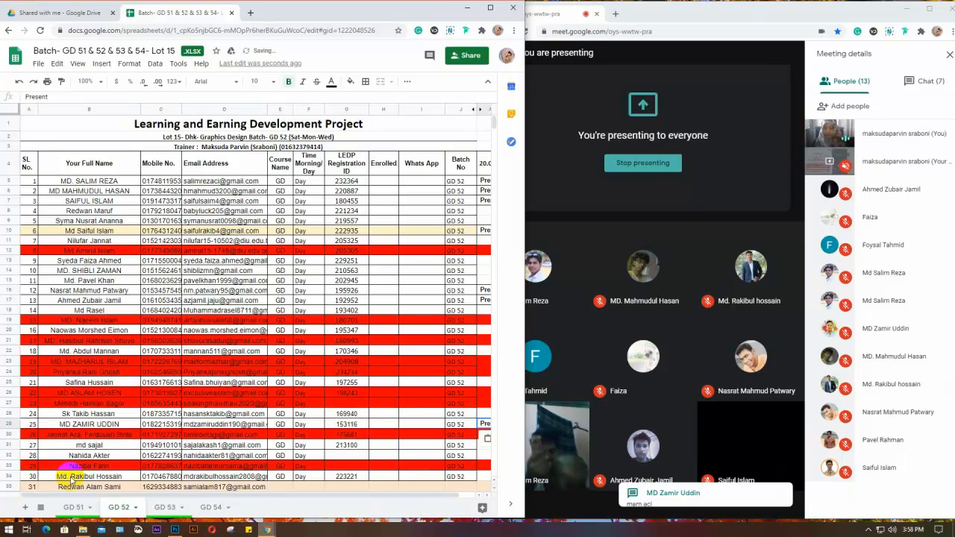
# Check serial numbers 27 to 30 against the participant list and mark student 30 as Present for 20.07.20
pyautogui.click(8, 446)
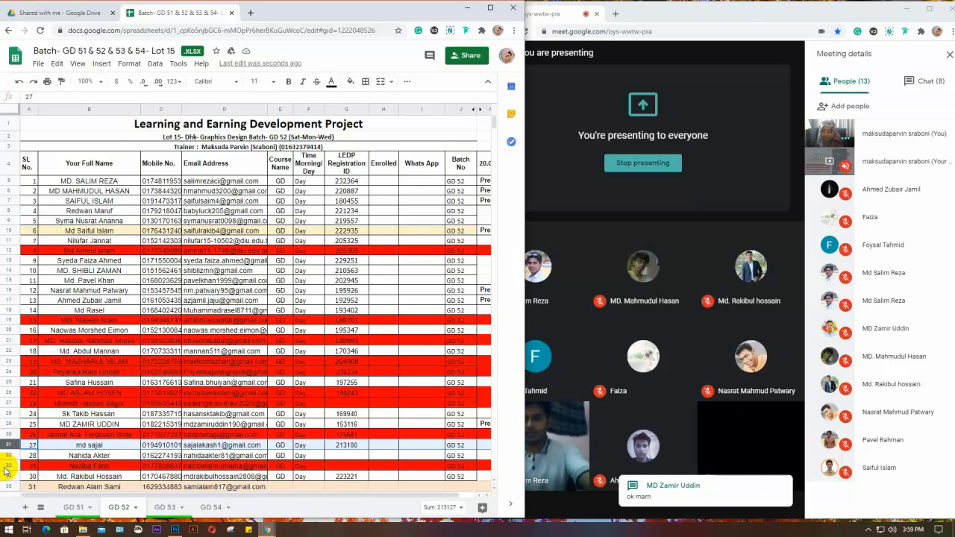
pyautogui.click(5, 456)
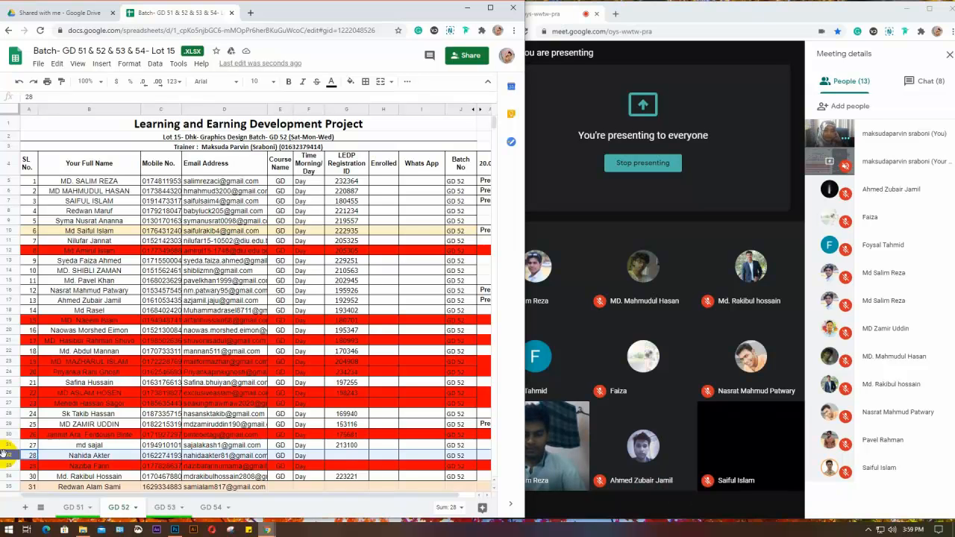
pyautogui.click(6, 476)
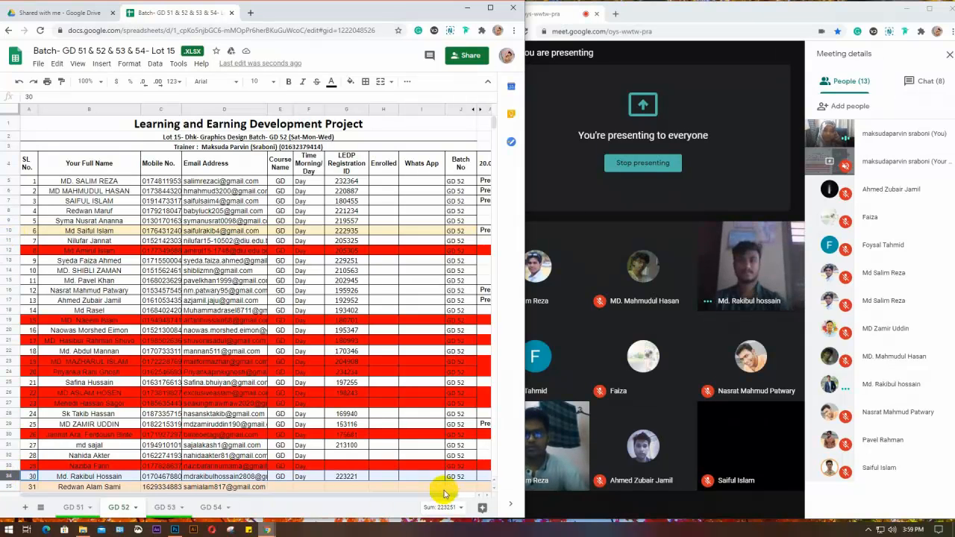
pyautogui.click(481, 480)
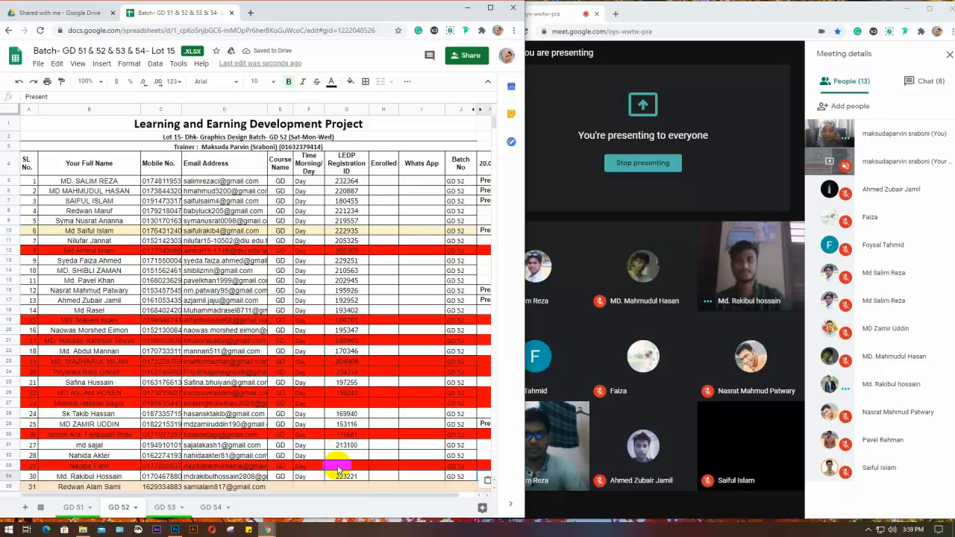
# Look over the completed GD 52 attendance list and switch to the GD 53 batch sheet
pyautogui.scroll(-2, 338, 468)
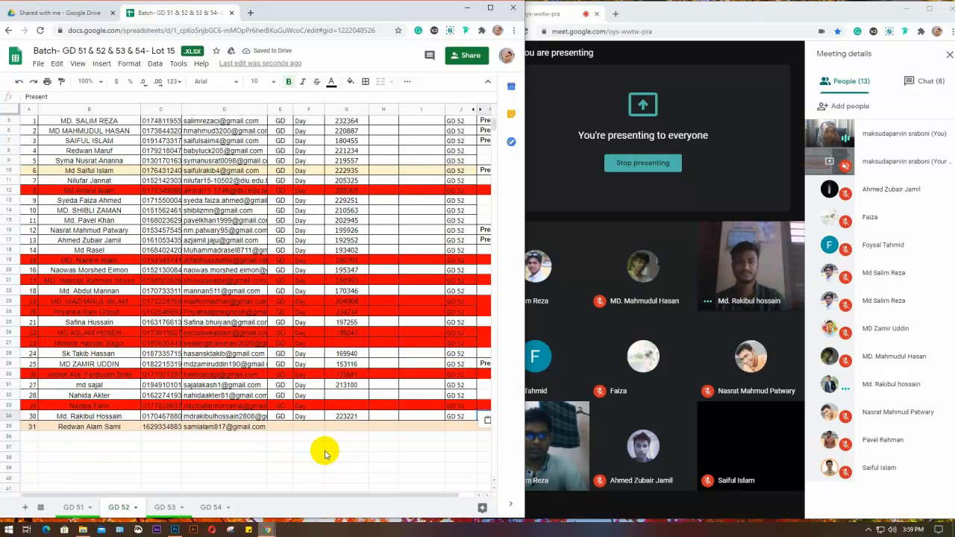
pyautogui.scroll(1, 323, 452)
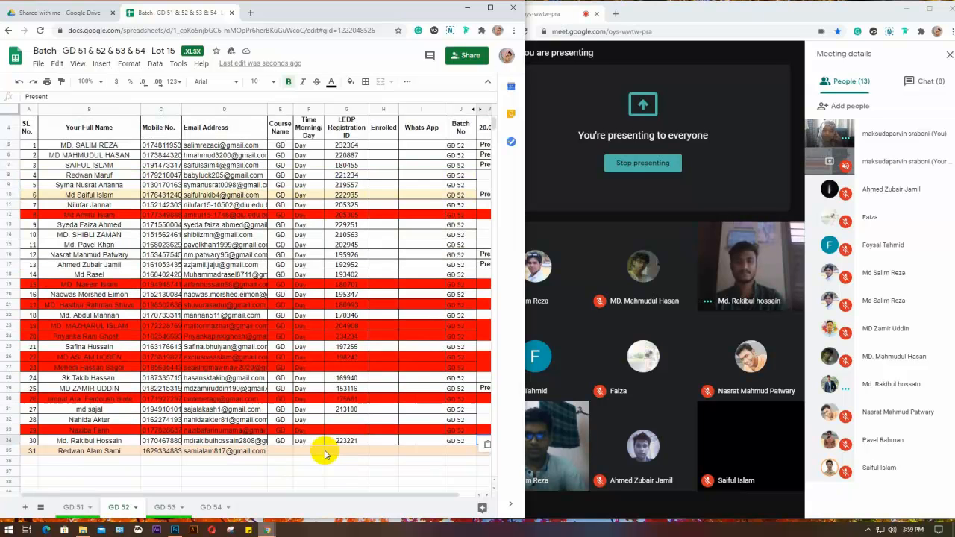
pyautogui.scroll(1, 317, 453)
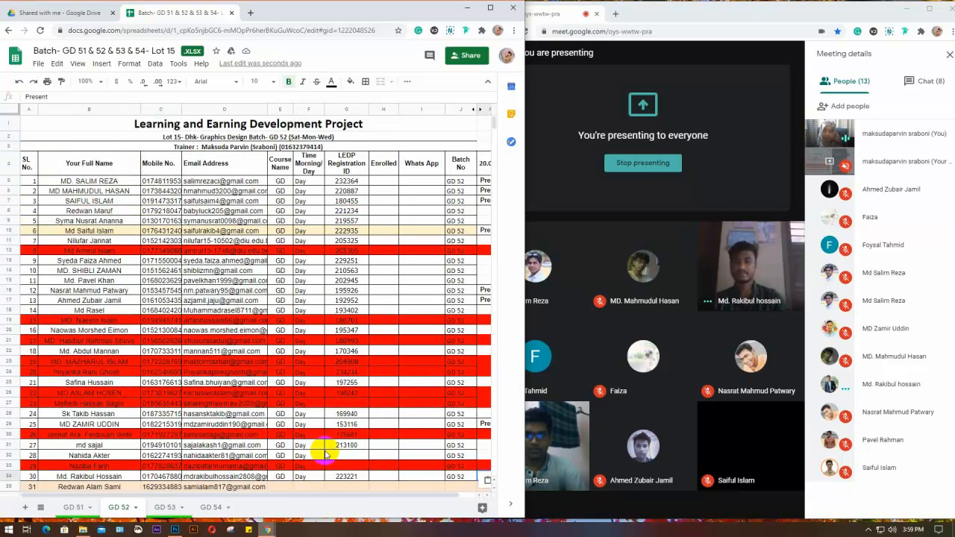
pyautogui.click(162, 507)
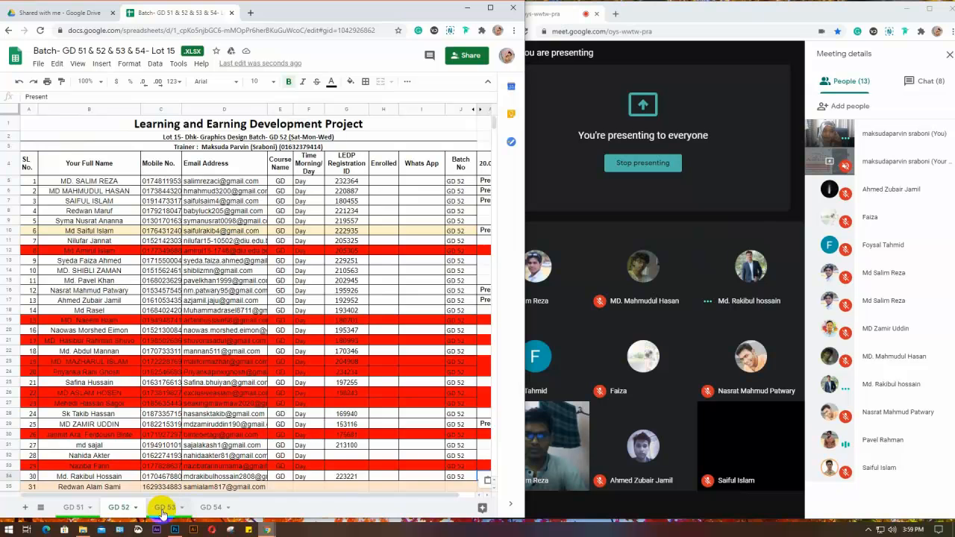
# On the GD 54 batch sheet, widen the browser window slightly and hide the 16.07.20, 18.07.20 and 19.07.20 attendance columns
pyautogui.click(209, 509)
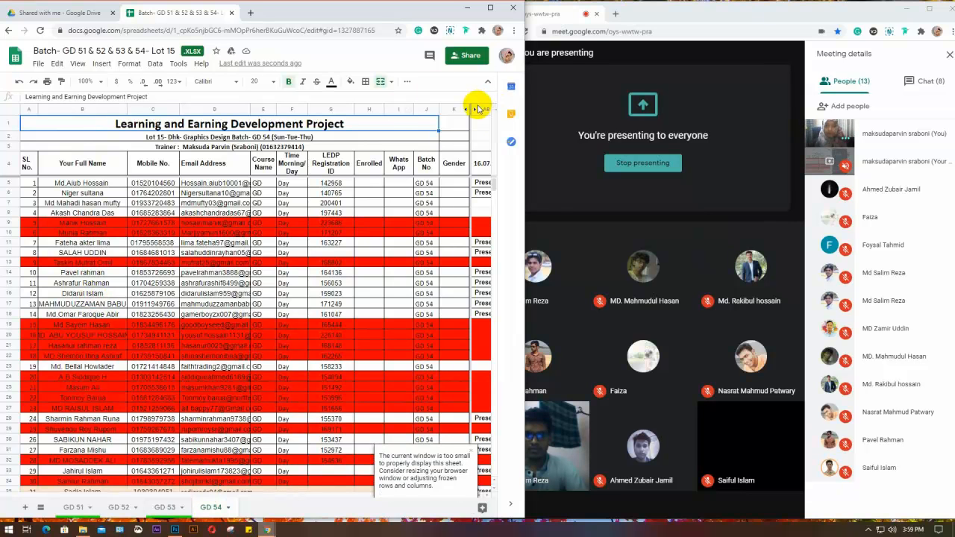
pyautogui.moveTo(525, 194); pyautogui.dragTo(535, 195)
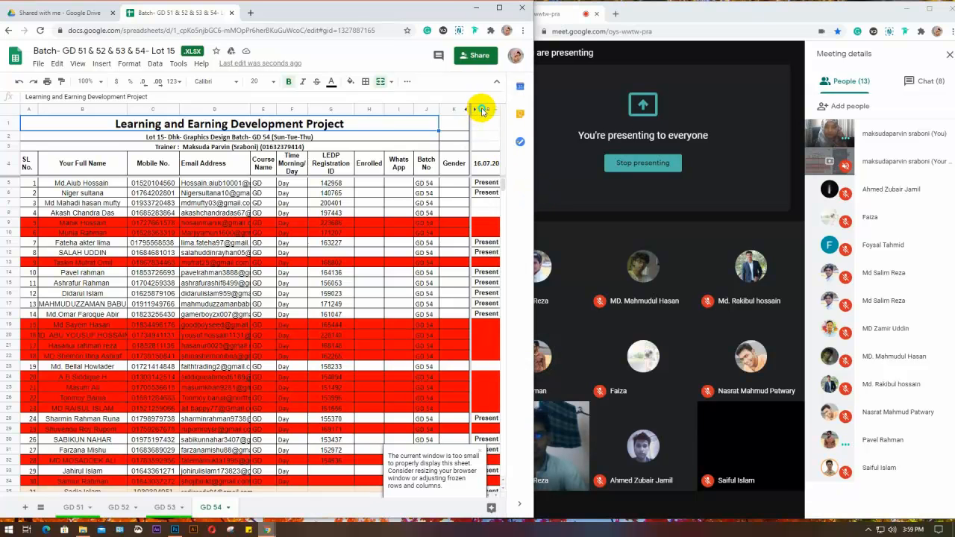
pyautogui.click(482, 110)
pyautogui.rightClick(482, 110)
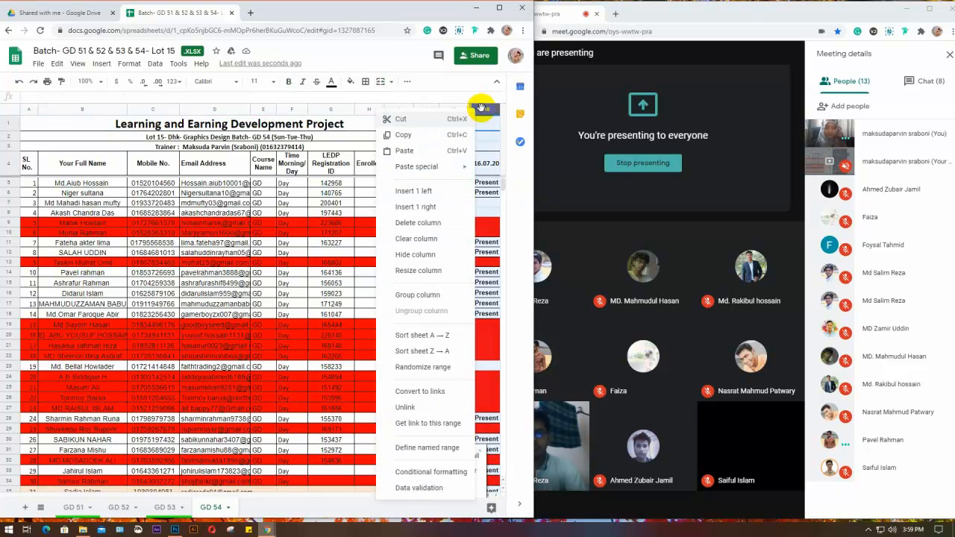
pyautogui.click(415, 254)
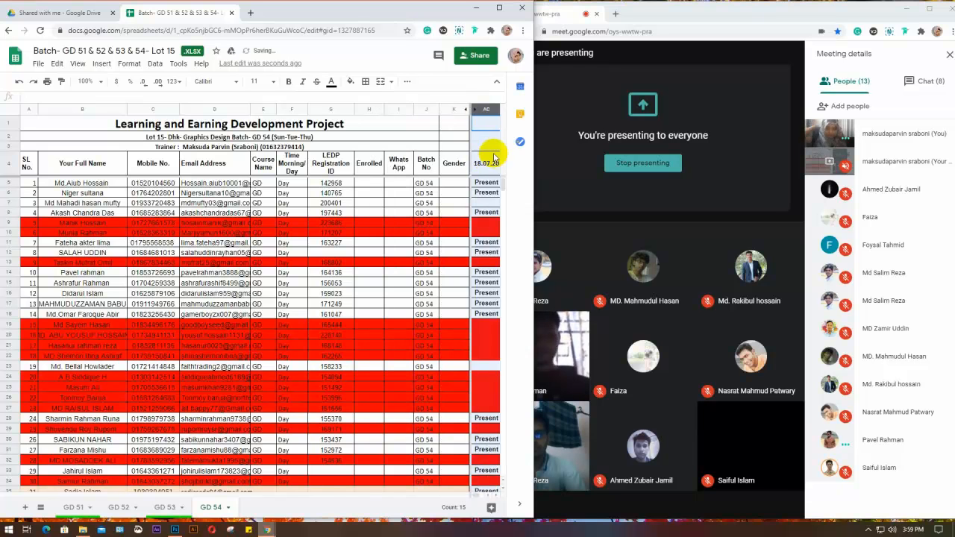
pyautogui.click(486, 110)
pyautogui.rightClick(486, 110)
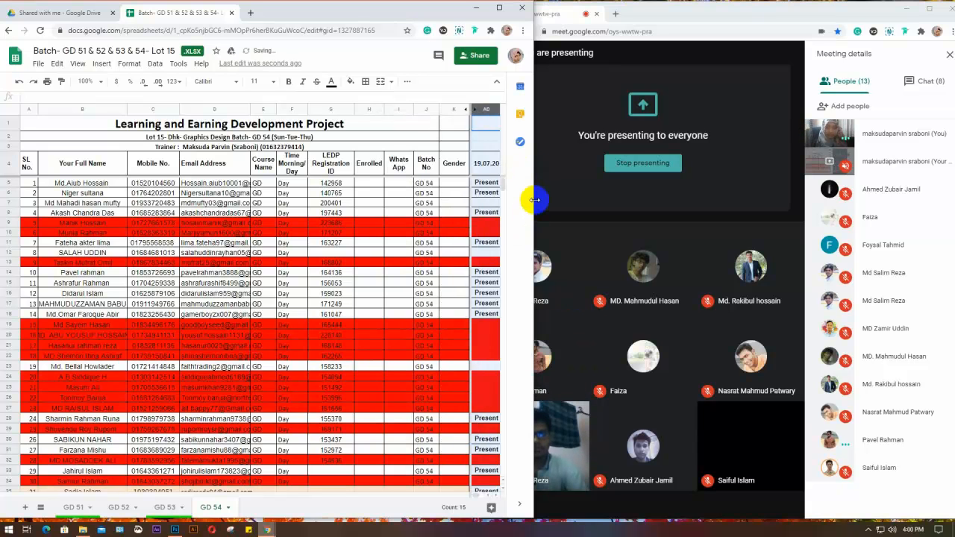
pyautogui.rightClick(484, 110)
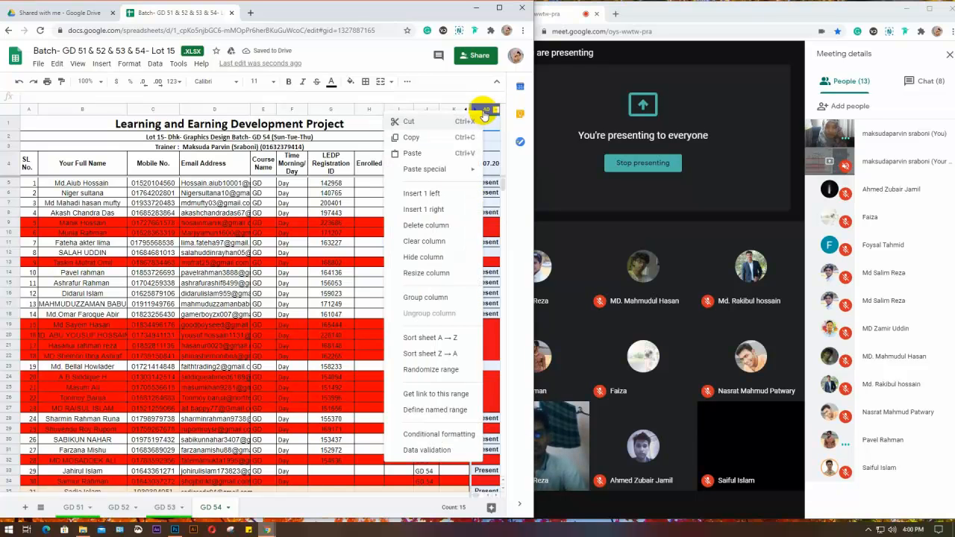
pyautogui.click(430, 254)
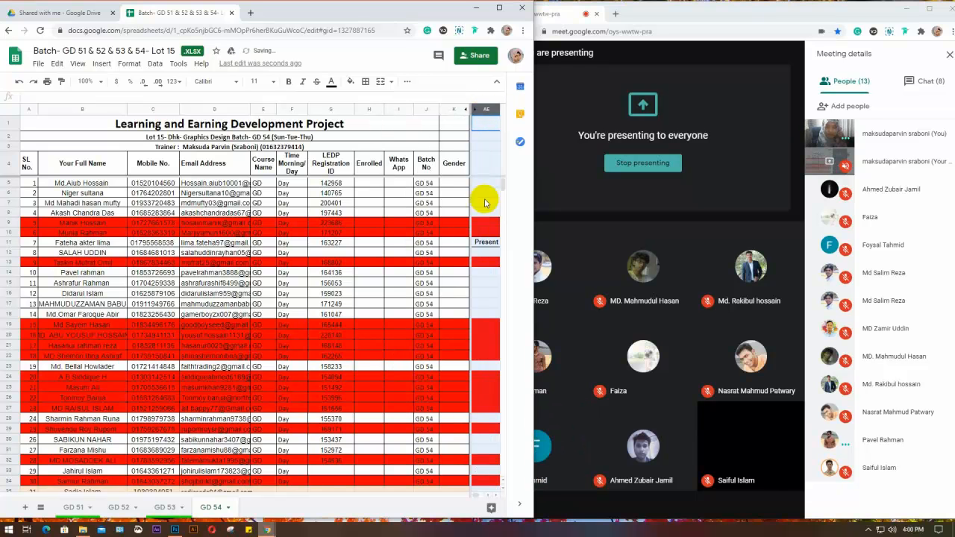
# Mark student 10 on the GD 54 sheet as Present in the attendance column following 19.07.20
pyautogui.click(10, 273)
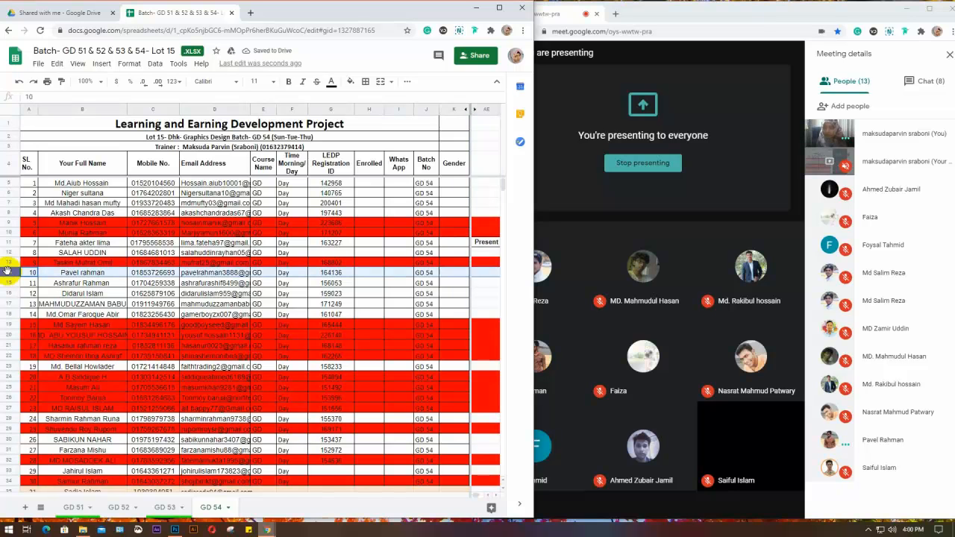
pyautogui.click(484, 273)
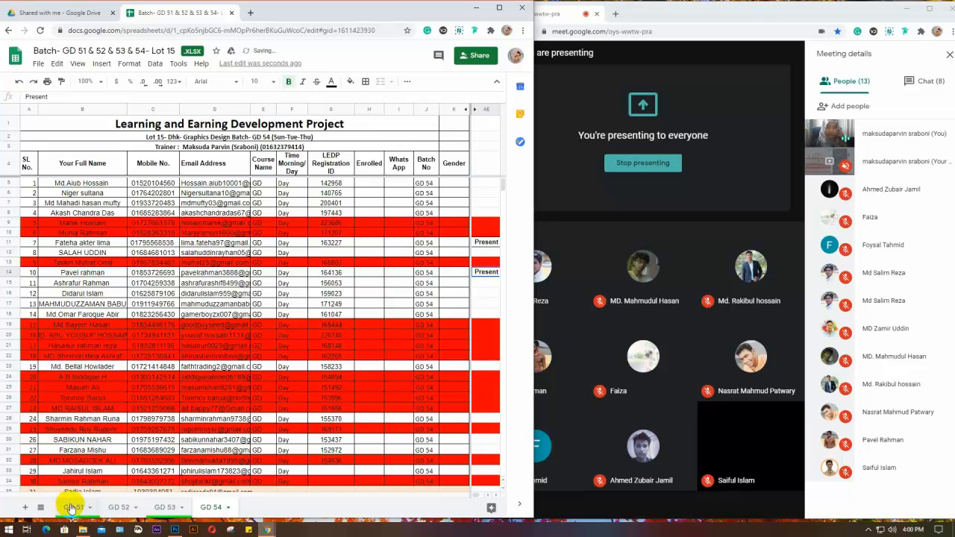
# On the GD 51 sheet, locate student 8 and hide the 18.07.20 and 19.07.20 columns, narrowing the browser window slightly
pyautogui.click(73, 508)
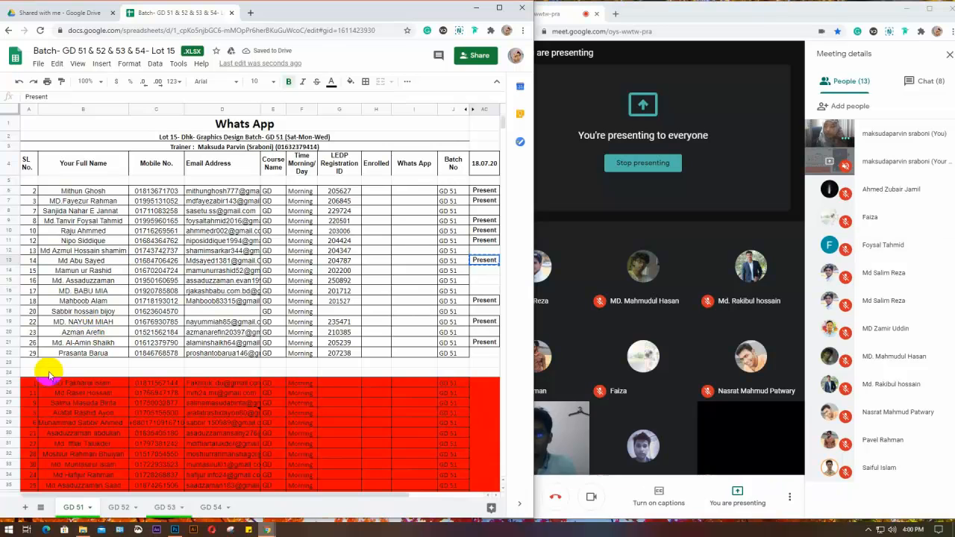
pyautogui.click(9, 221)
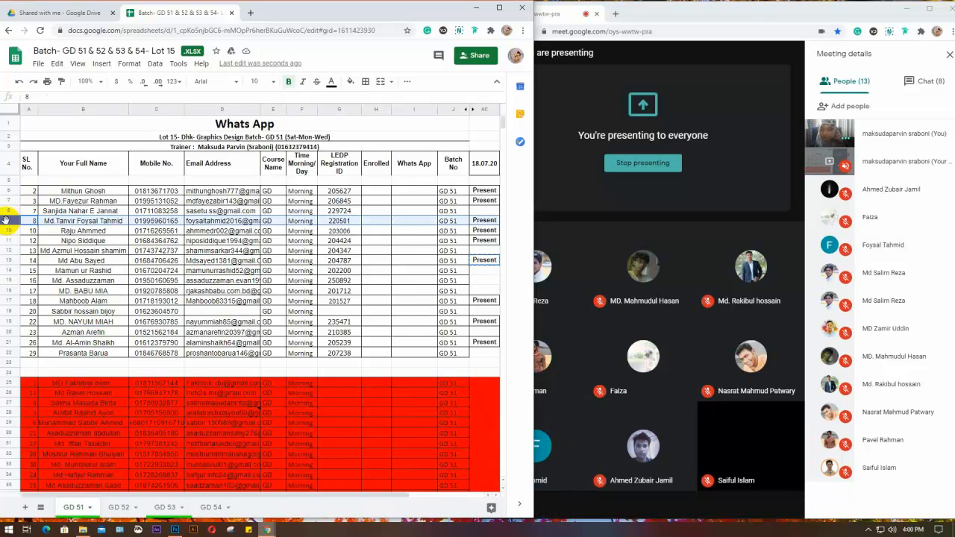
pyautogui.click(480, 112)
pyautogui.rightClick(480, 111)
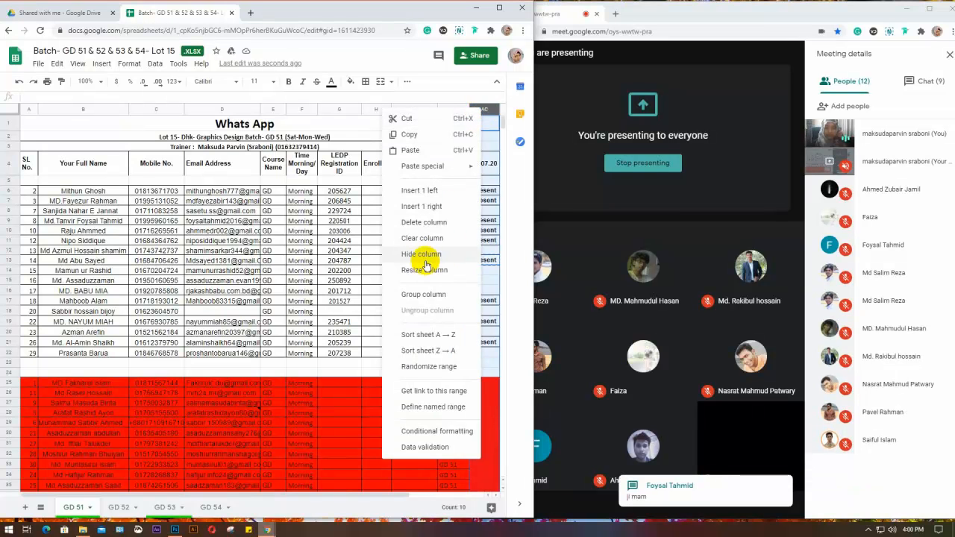
pyautogui.click(420, 254)
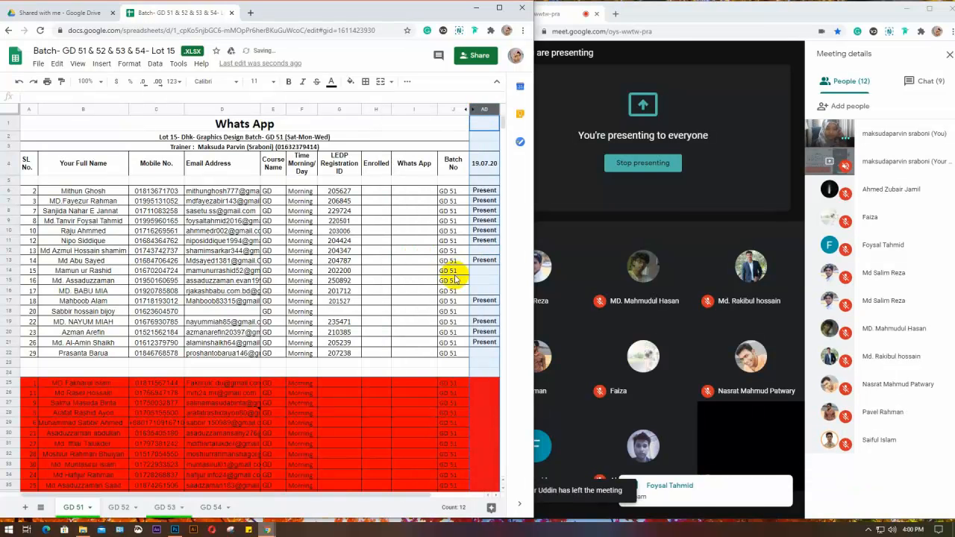
pyautogui.rightClick(484, 110)
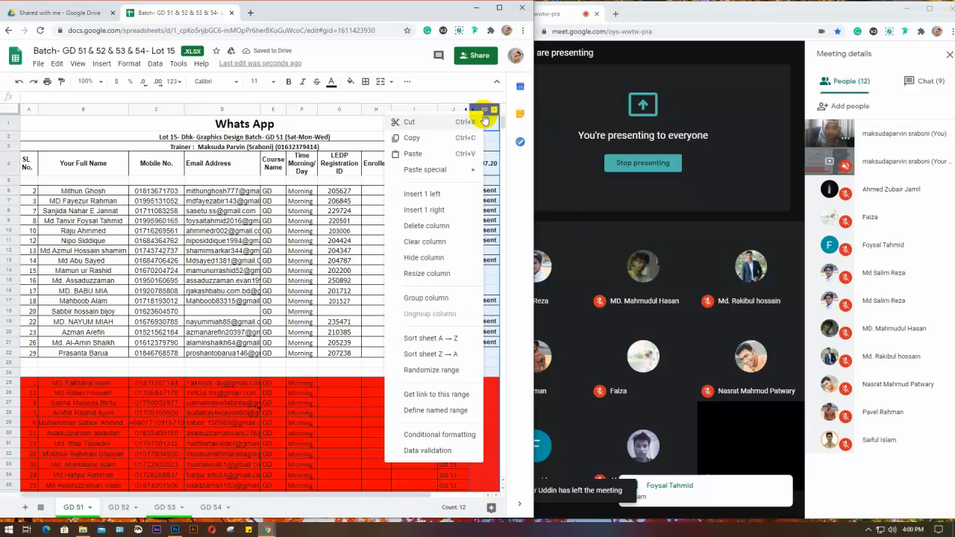
pyautogui.click(426, 261)
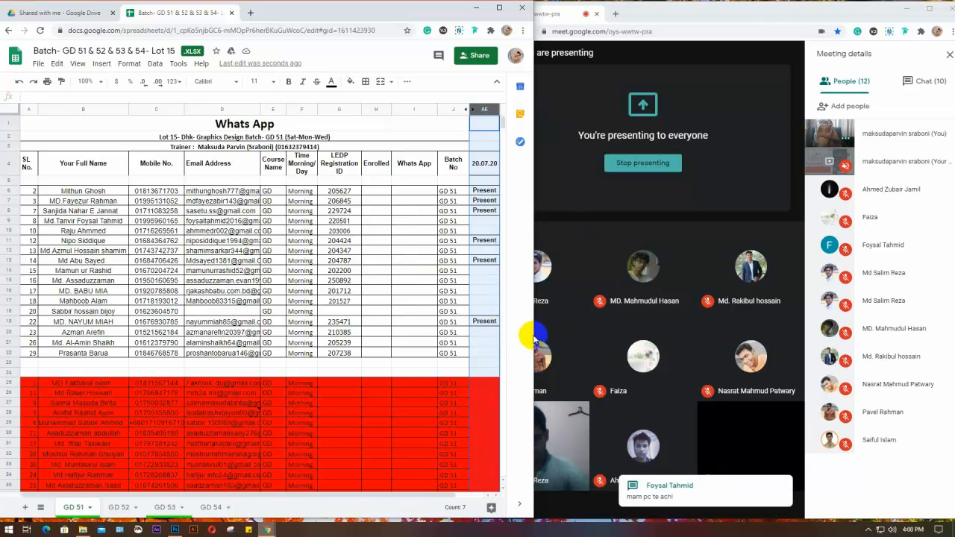
pyautogui.moveTo(535, 330); pyautogui.dragTo(528, 331)
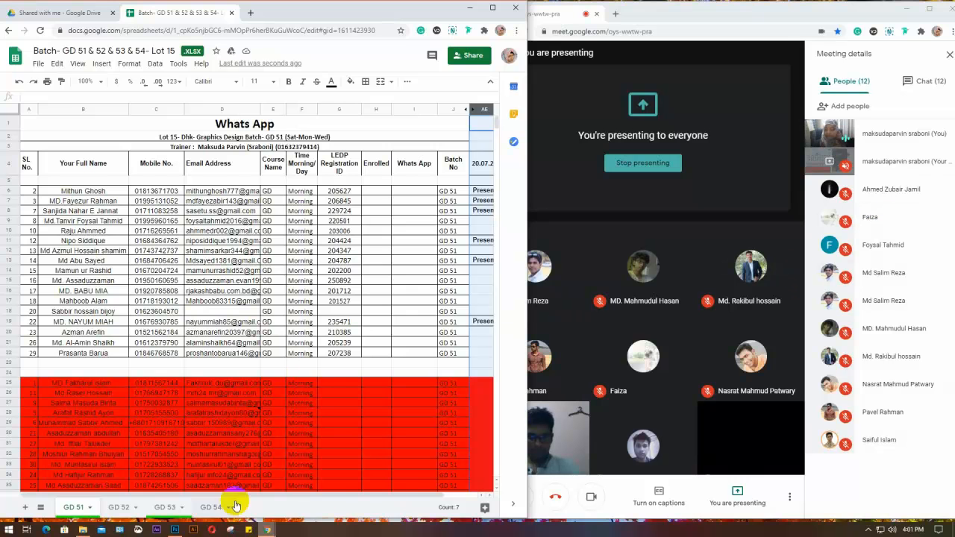
# Return to the GD 52 batch sheet and mark student 9 as Present for 20.07.20
pyautogui.moveTo(174, 522)
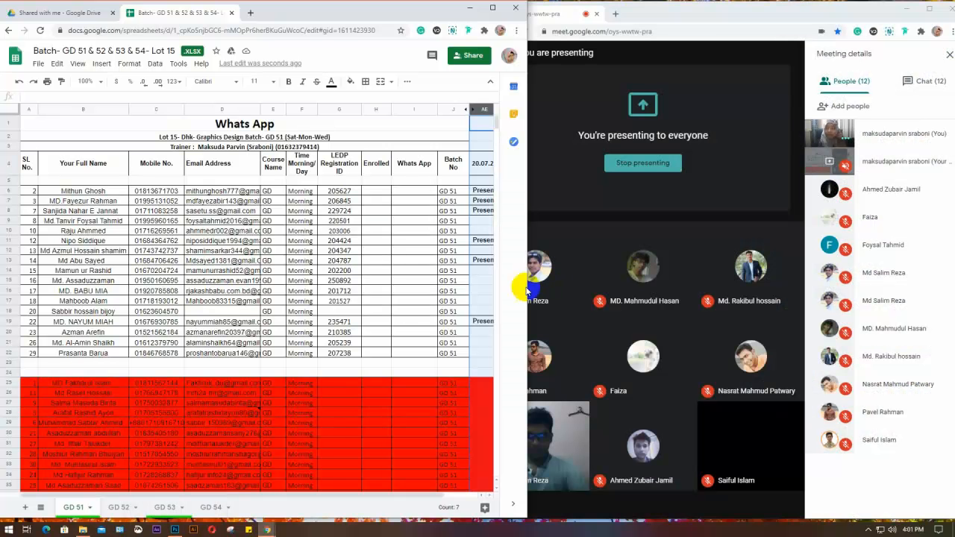
pyautogui.click(119, 508)
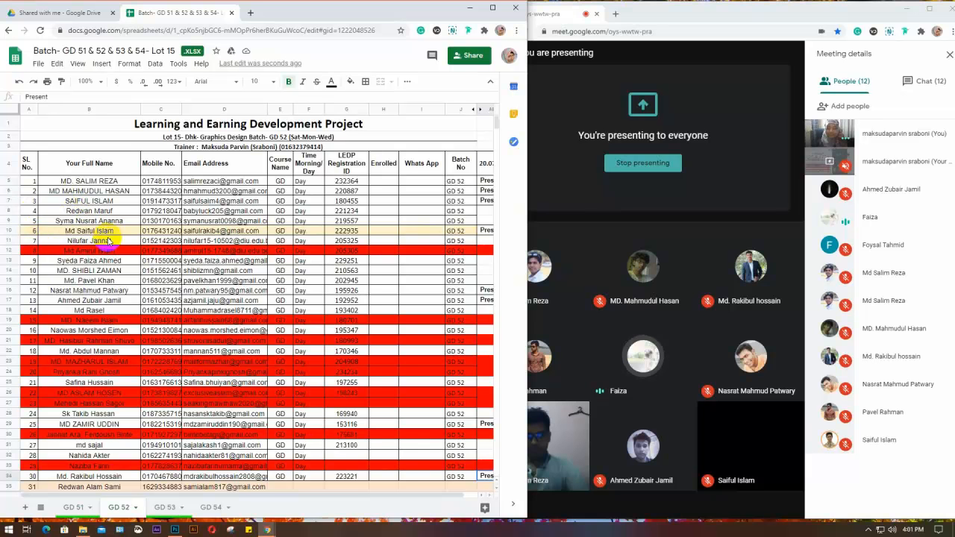
pyautogui.click(9, 261)
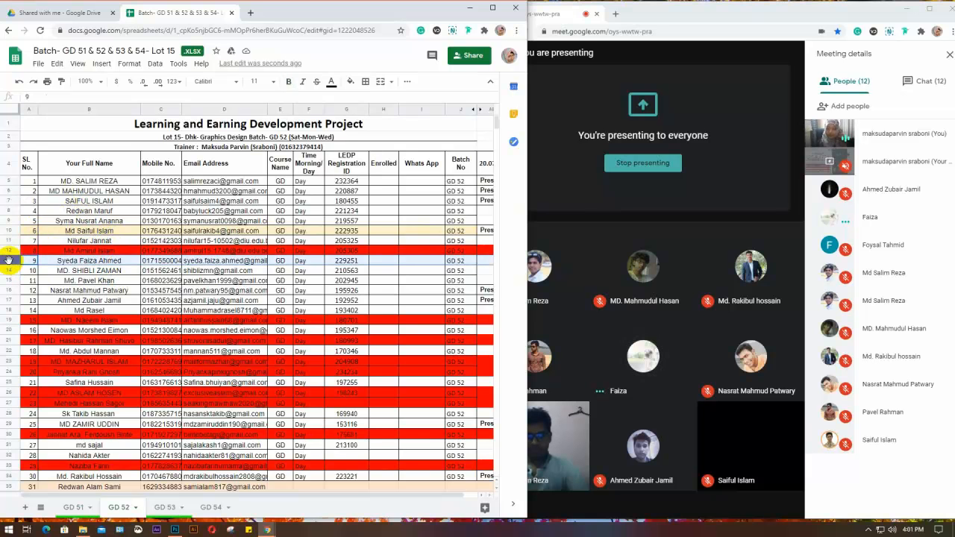
pyautogui.click(483, 261)
pyautogui.write('Present')
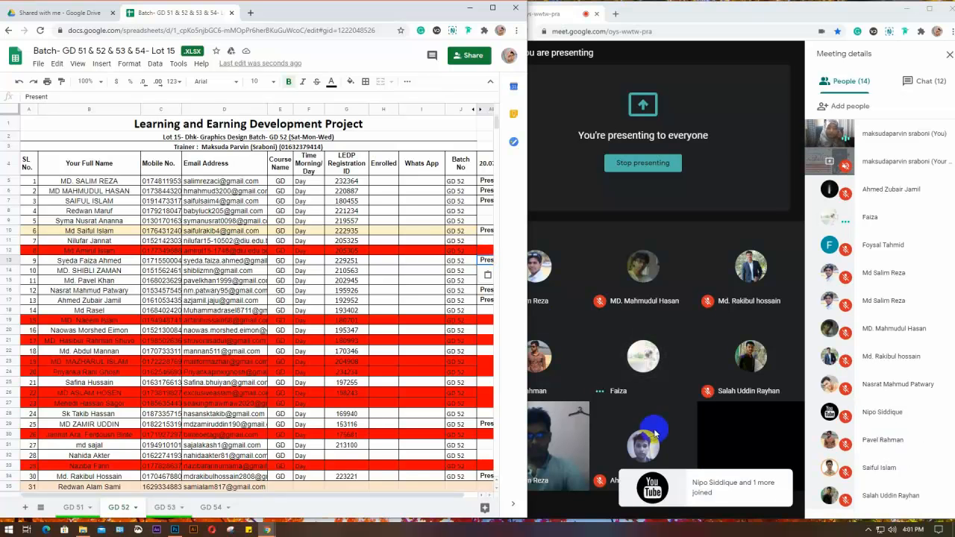
pyautogui.click(868, 529)
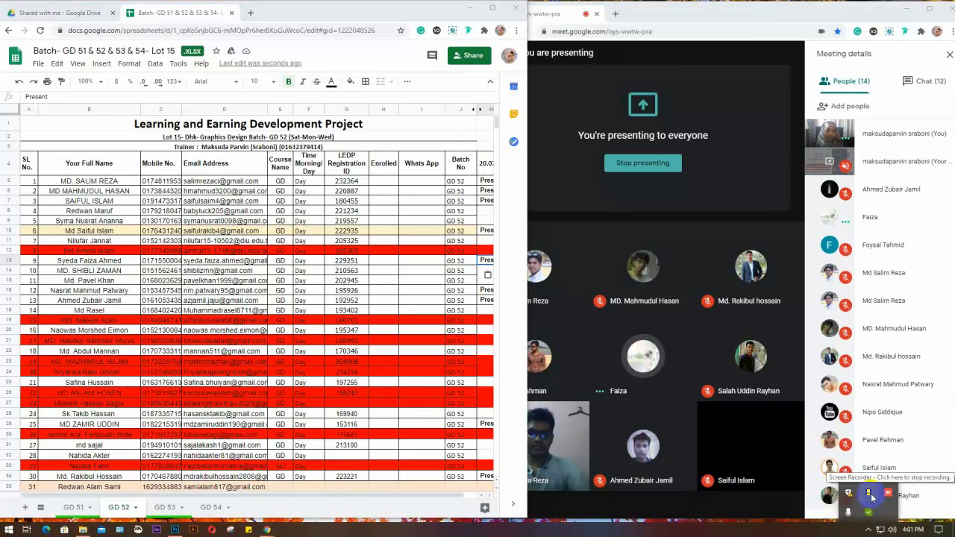